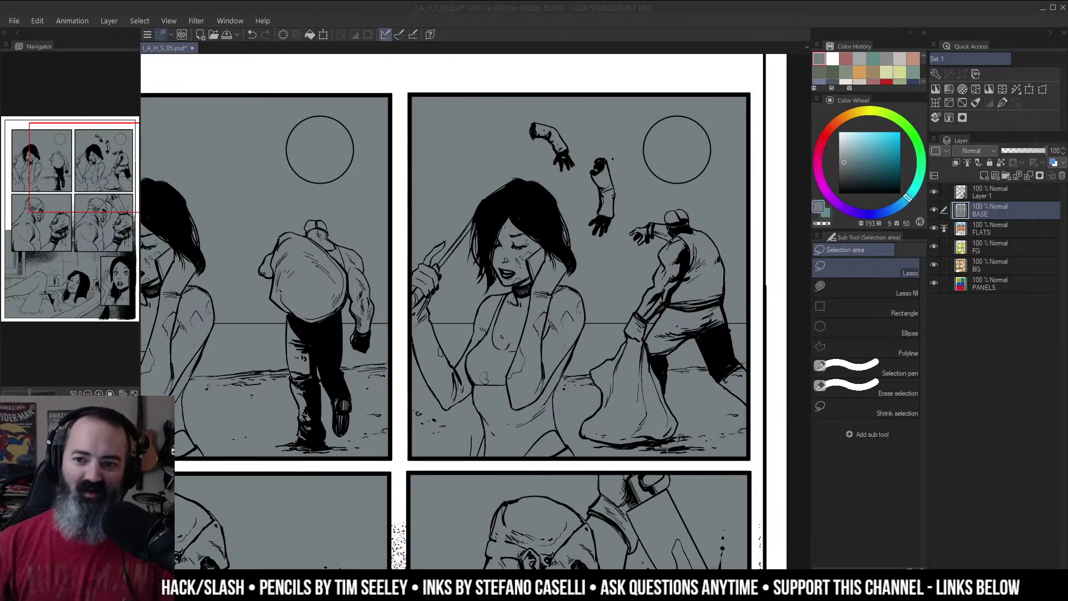
{"action": "left_click", "coordinate": [602, 205]}
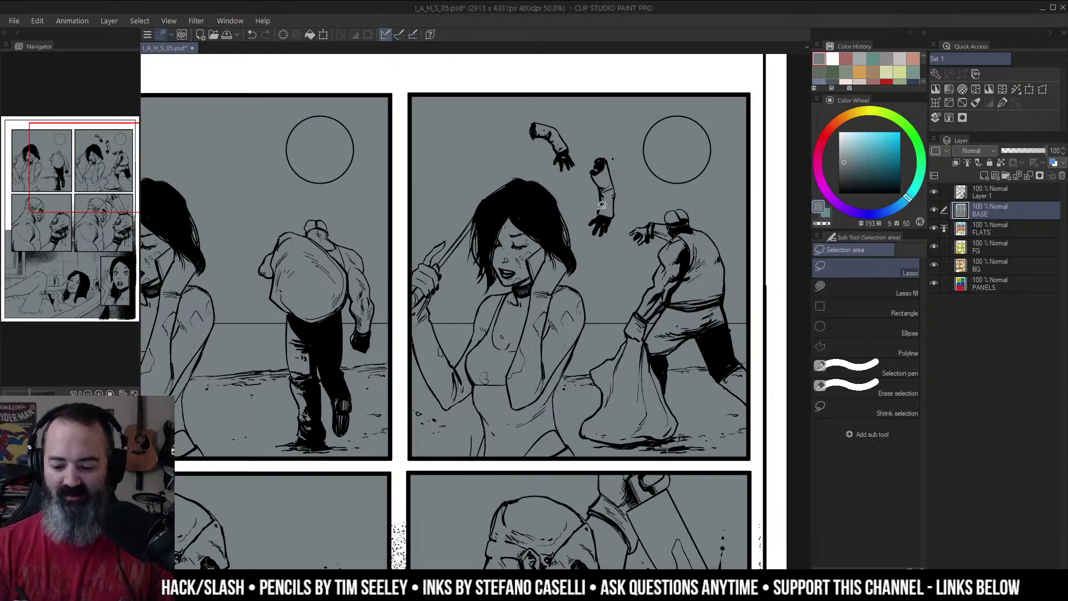
{"action": "key", "text": "ctrl+space"}
{"action": "left_click_drag", "start_coordinate": [616, 222], "coordinate": [641, 222]}
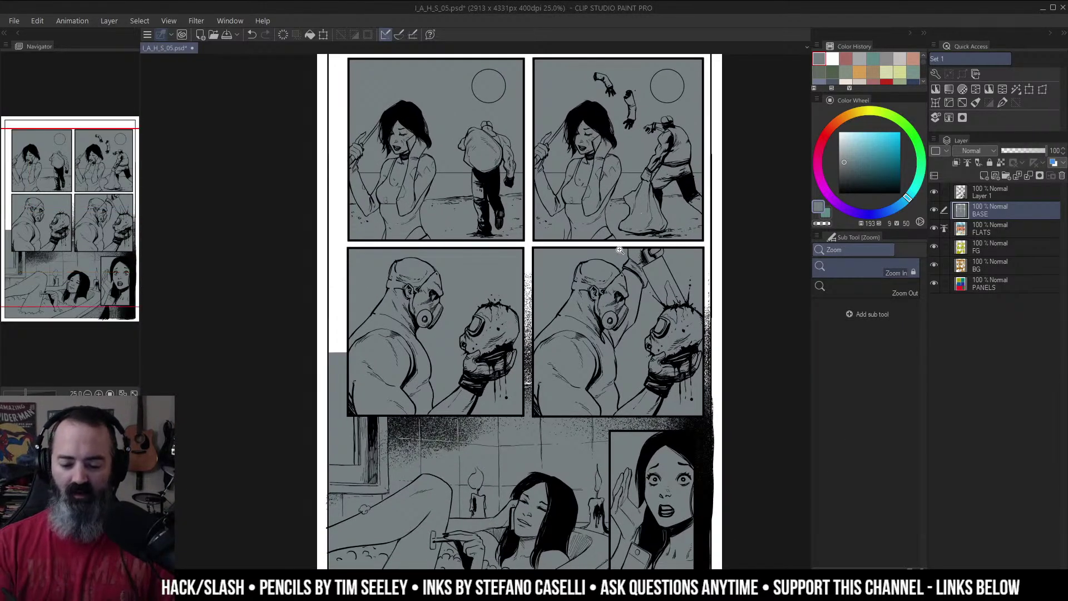
{"action": "left_click_drag", "start_coordinate": [693, 233], "coordinate": [651, 224]}
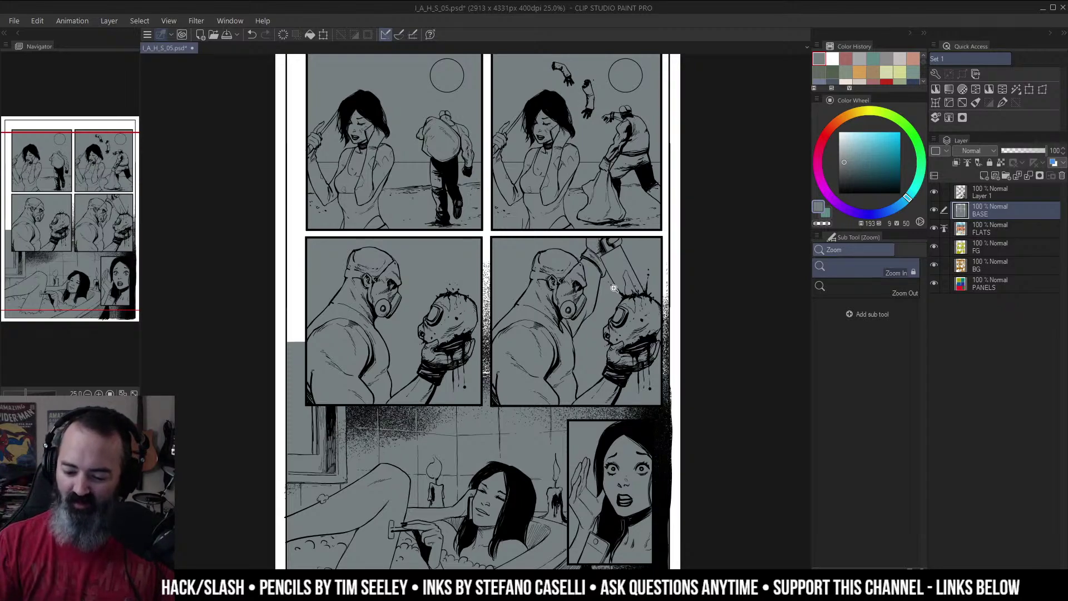
{"action": "key", "text": "m"}
{"action": "mouse_move", "coordinate": [748, 208]}
{"action": "left_mouse_down"}
{"action": "mouse_move", "coordinate": [749, 196]}
{"action": "mouse_move", "coordinate": [744, 248]}
{"action": "left_mouse_up"}
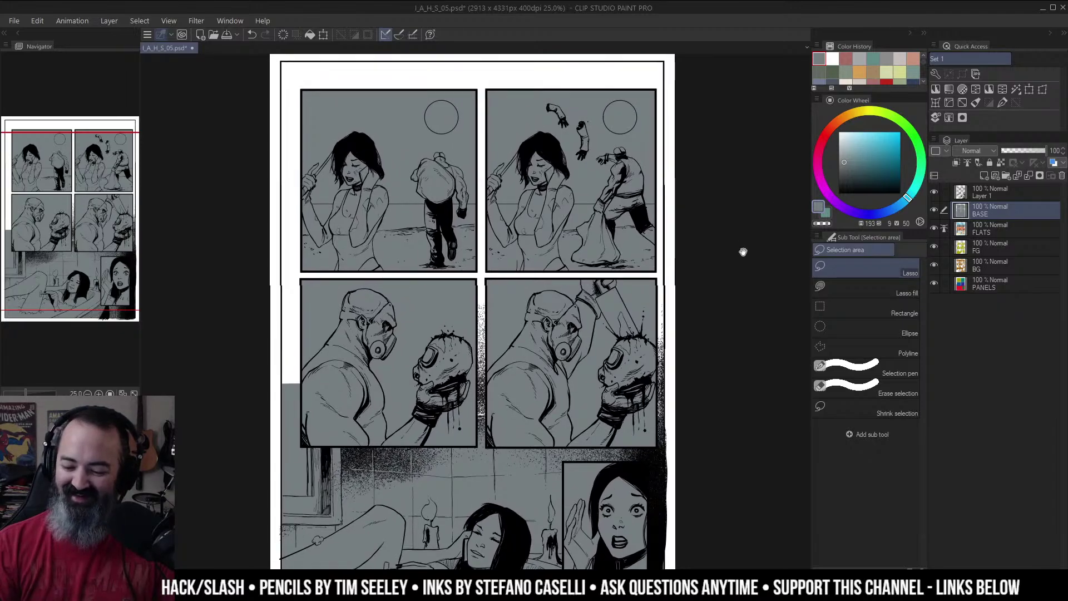
Step: Isolate the line art layer to check its contents, restore the other layers, and rename it INKS
{"action": "left_click", "coordinate": [989, 191]}
{"action": "left_click", "coordinate": [934, 192], "text": "alt"}
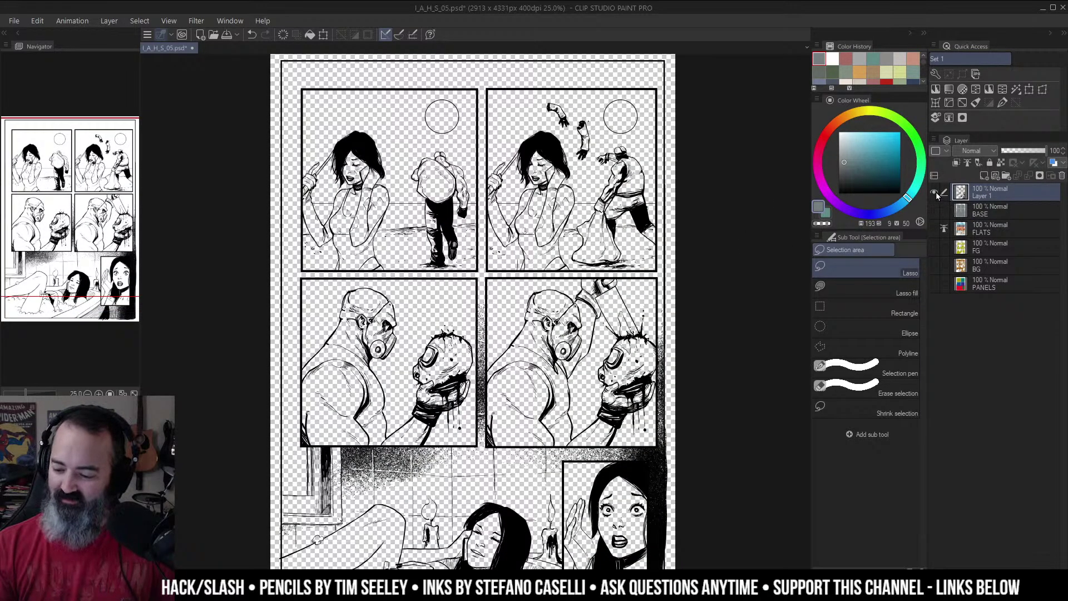
{"action": "left_click", "coordinate": [935, 192], "text": "alt"}
{"action": "double_click", "coordinate": [982, 192]}
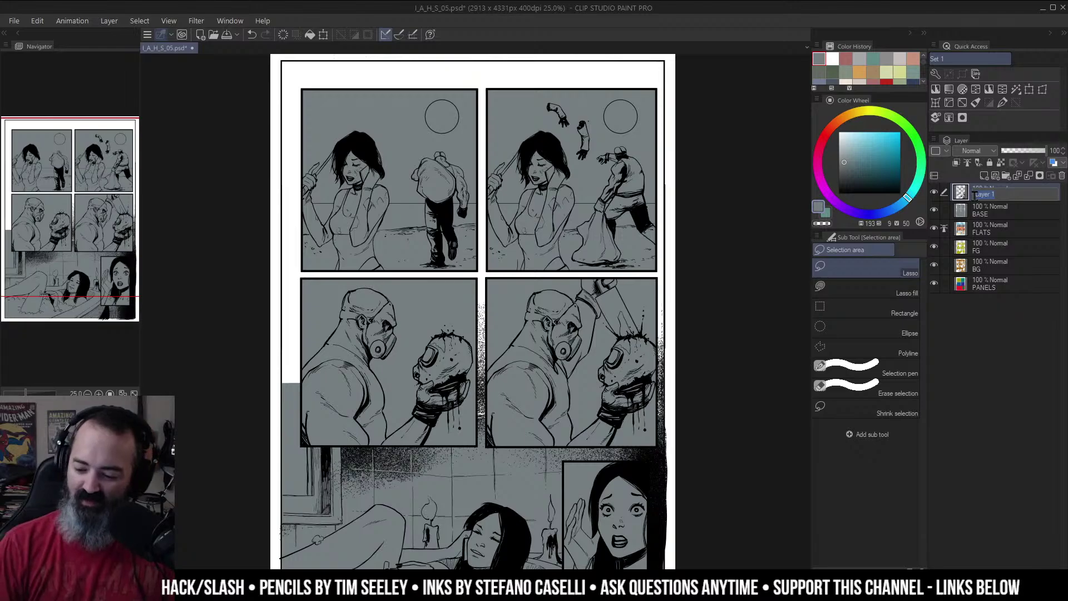
{"action": "type", "text": "INKS"}
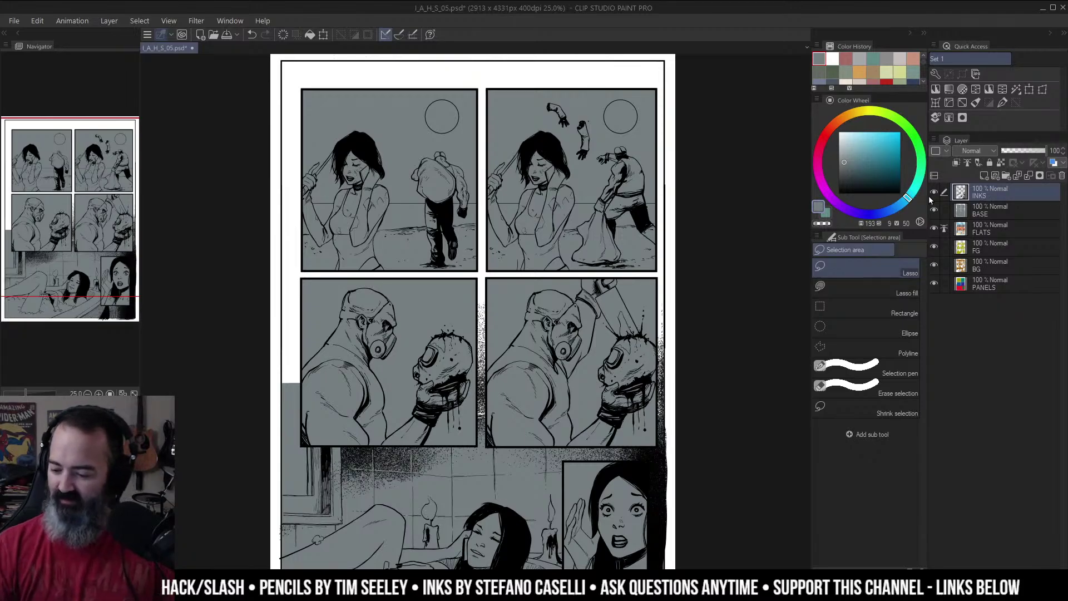
Step: View the BASE and FLATS layers on their own, restoring all layers after each check
{"action": "left_click", "coordinate": [936, 208], "text": "alt"}
{"action": "left_click", "coordinate": [936, 209], "text": "alt"}
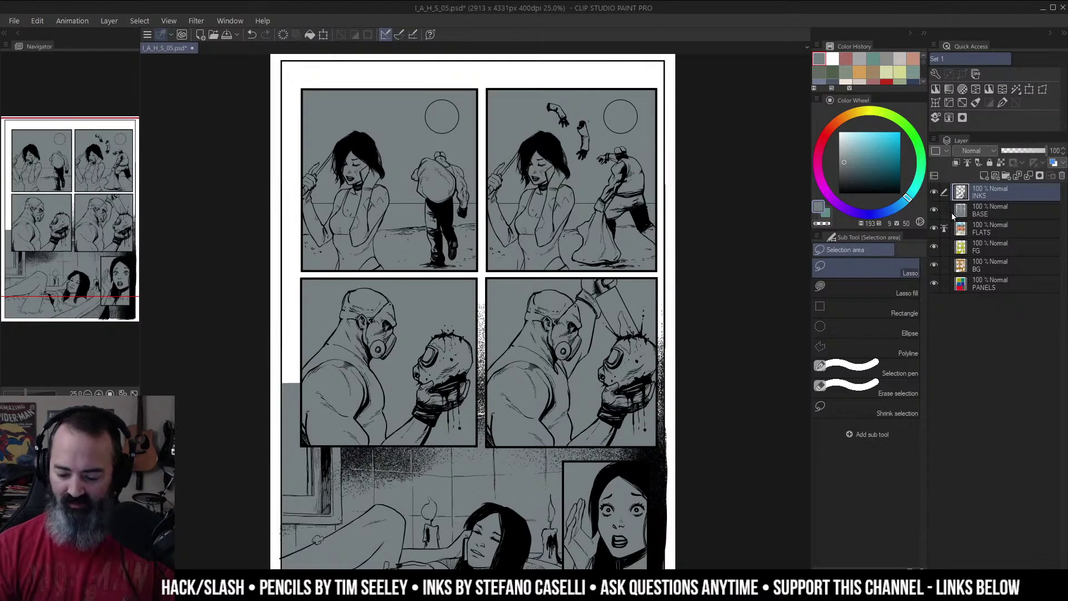
{"action": "scroll", "coordinate": [796, 324], "scroll_direction": "down", "scroll_amount": 3}
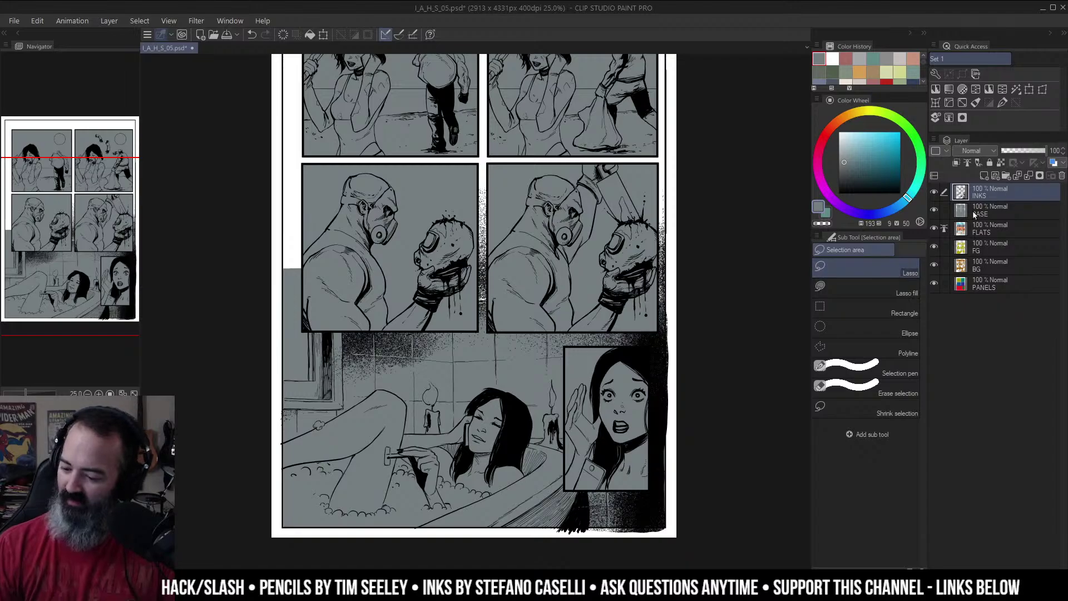
{"action": "left_click", "coordinate": [982, 229]}
{"action": "left_click", "coordinate": [935, 229], "text": "alt"}
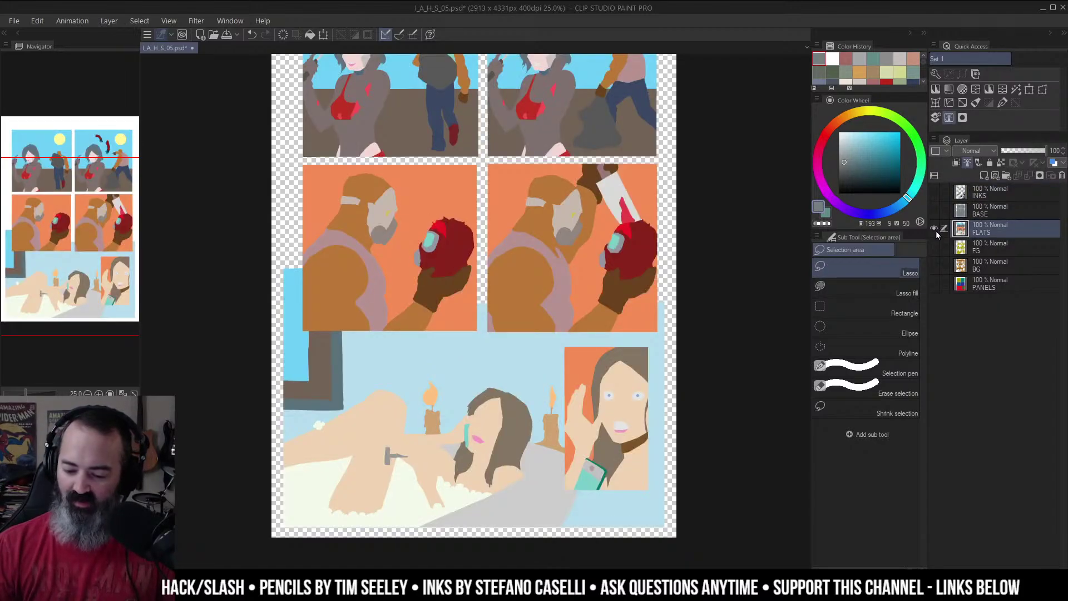
{"action": "left_click", "coordinate": [935, 230], "text": "alt"}
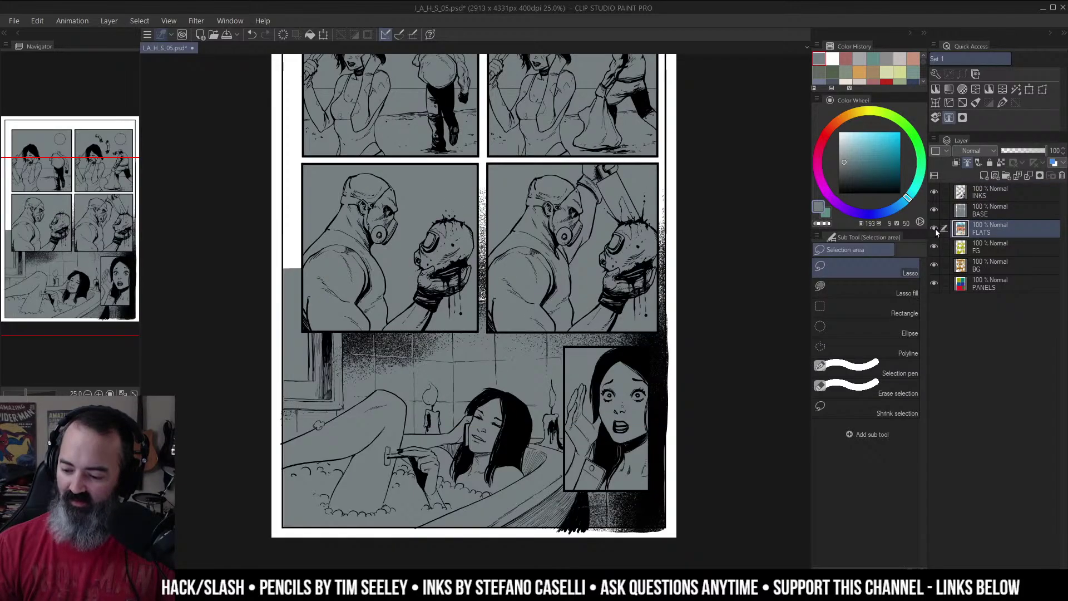
Step: View the FG and BG layers on their own to examine the figure and background masks, restoring all layers after each
{"action": "left_click", "coordinate": [986, 245]}
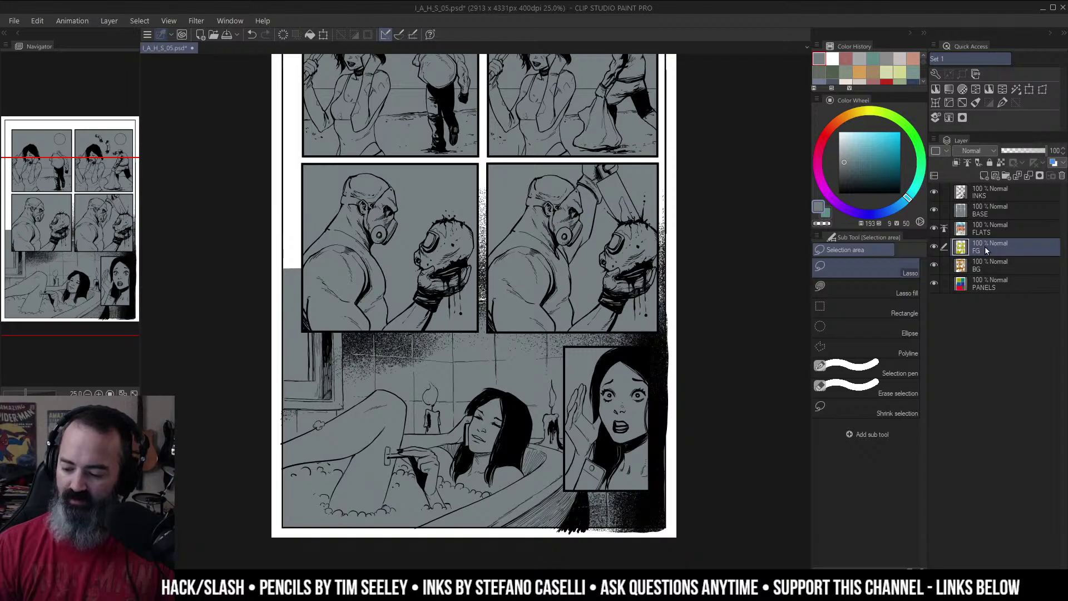
{"action": "left_click", "coordinate": [935, 248], "text": "alt"}
{"action": "scroll", "coordinate": [698, 227], "scroll_direction": "up", "scroll_amount": 3}
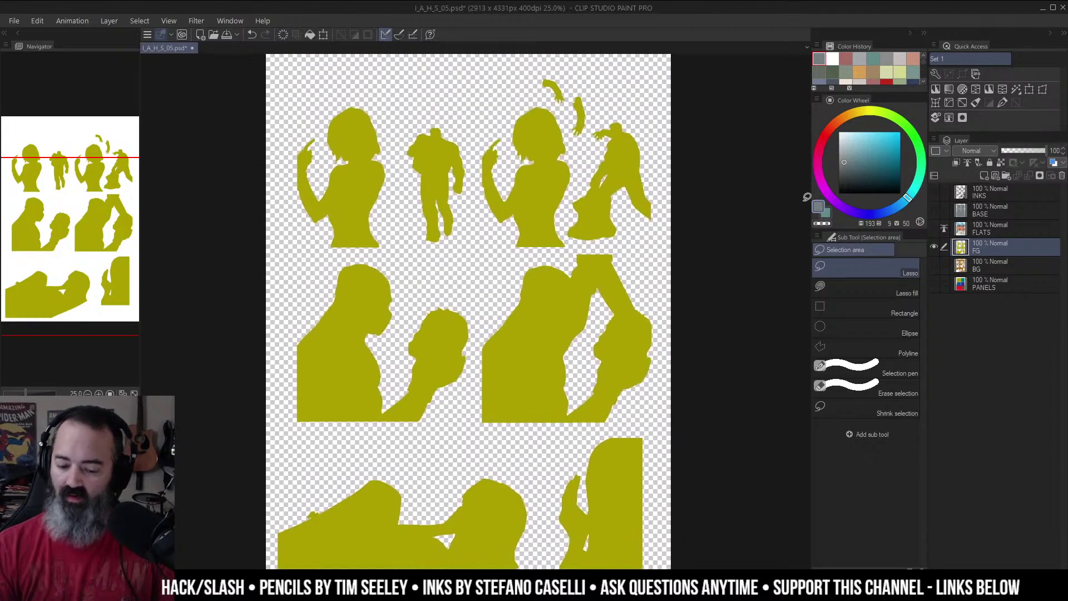
{"action": "left_click", "coordinate": [934, 247], "text": "alt"}
{"action": "left_click", "coordinate": [934, 265], "text": "alt"}
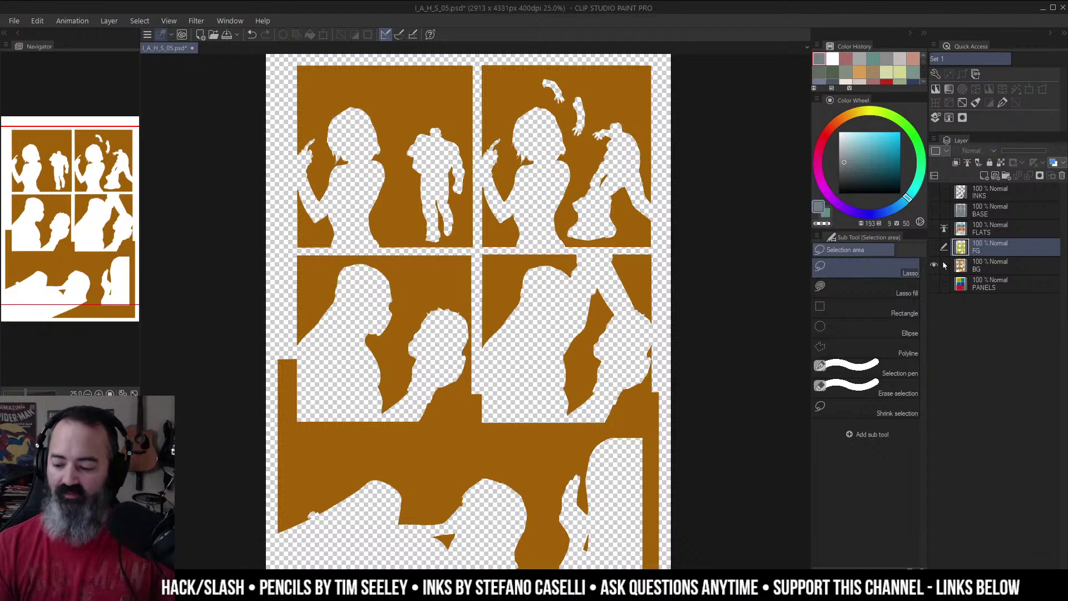
{"action": "left_click", "coordinate": [935, 266], "text": "alt"}
{"action": "scroll", "coordinate": [730, 286], "scroll_direction": "down", "scroll_amount": 2}
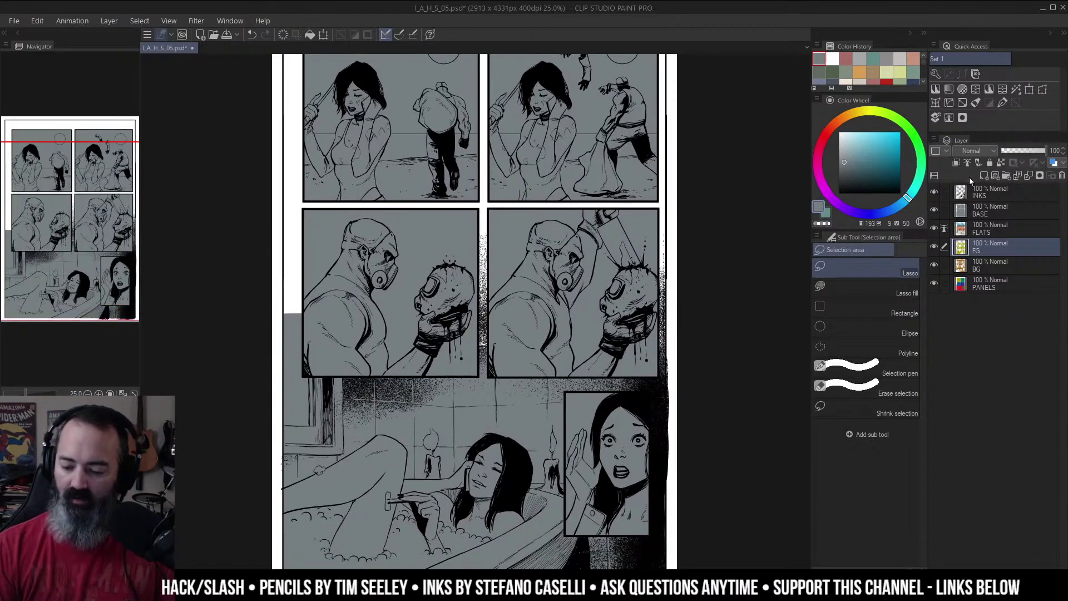
Step: Load the BG layer as a selection, intersect it with the first upper panel's area on the PANELS layer, and clear the selection
{"action": "left_click", "coordinate": [961, 266], "text": "ctrl"}
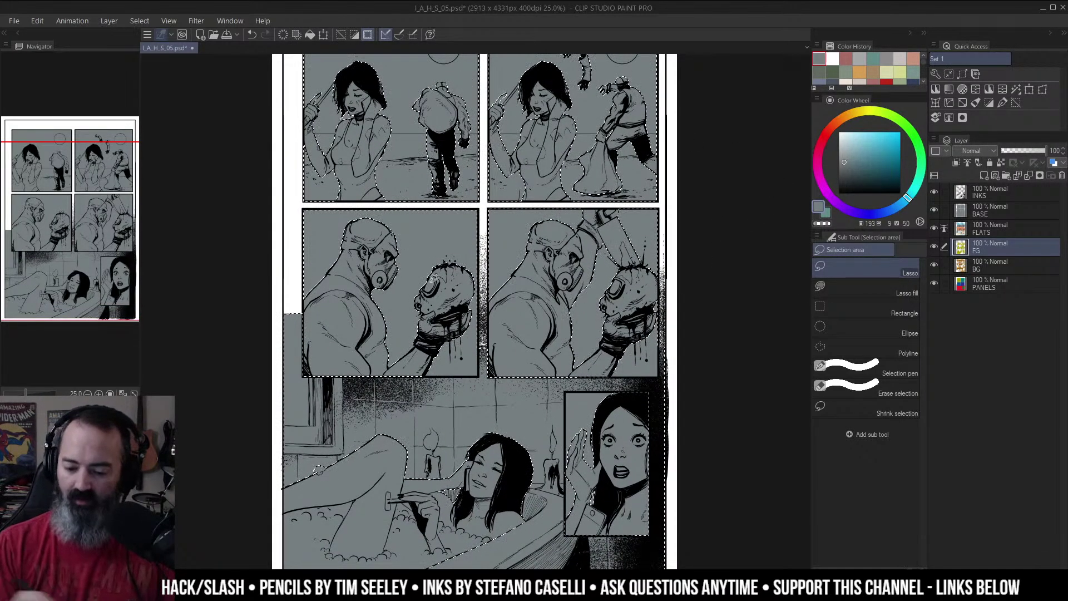
{"action": "left_click", "coordinate": [973, 287]}
{"action": "key", "text": "w"}
{"action": "left_click", "coordinate": [907, 269]}
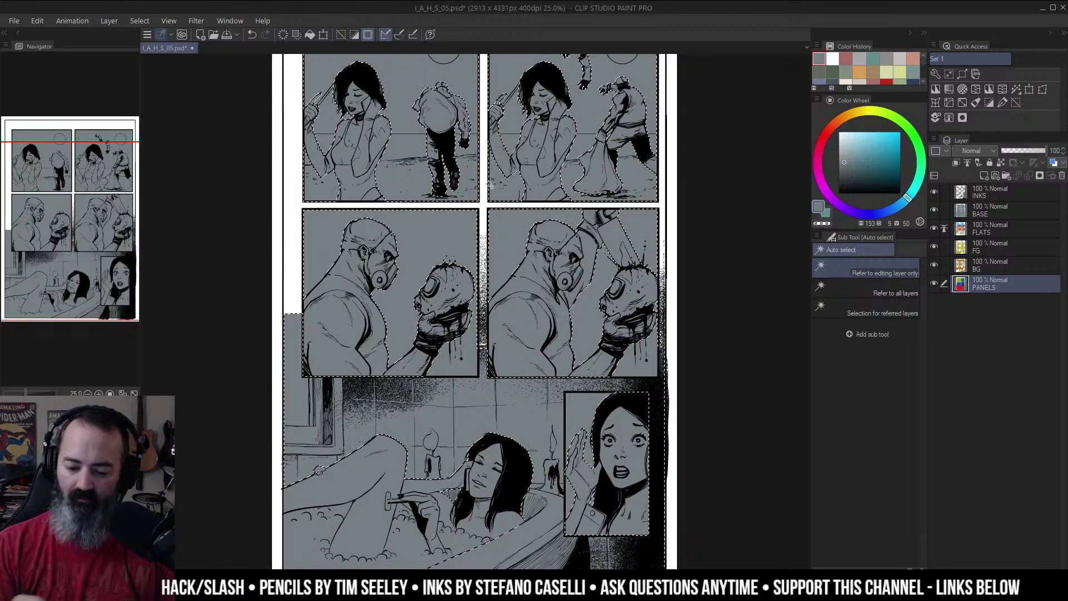
{"action": "left_click", "coordinate": [452, 177], "text": "alt+shift"}
{"action": "mouse_move", "coordinate": [606, 171]}
{"action": "left_mouse_down"}
{"action": "mouse_move", "coordinate": [653, 281]}
{"action": "mouse_move", "coordinate": [648, 267]}
{"action": "mouse_move", "coordinate": [602, 259]}
{"action": "left_mouse_up"}
{"action": "key", "text": "ctrl+d"}
{"action": "key", "text": "m"}
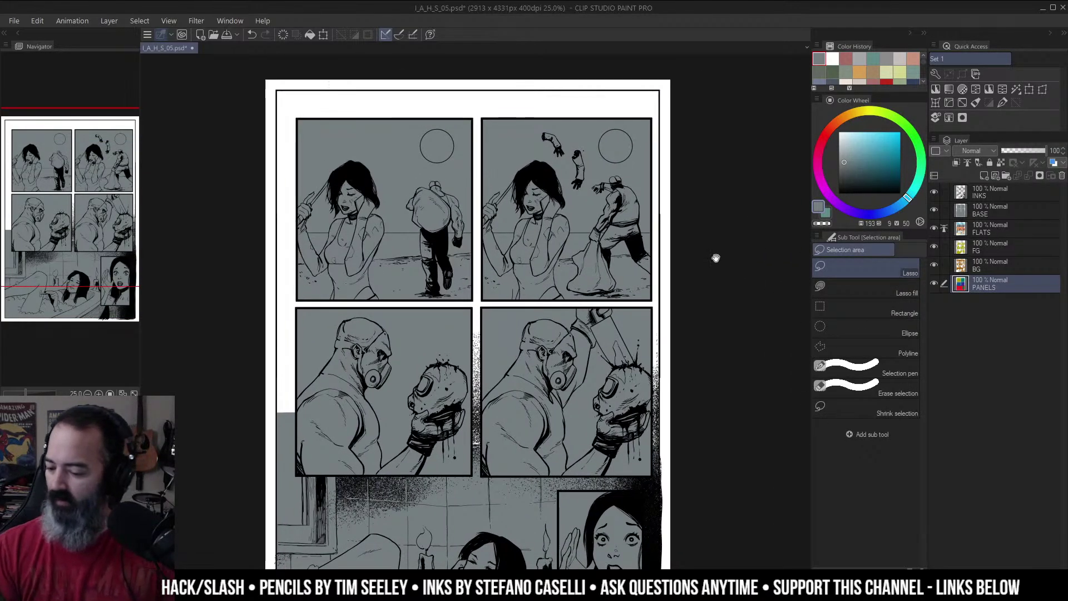
Step: Make the BASE layer the active layer for colouring
{"action": "left_click_drag", "start_coordinate": [716, 258], "coordinate": [752, 182]}
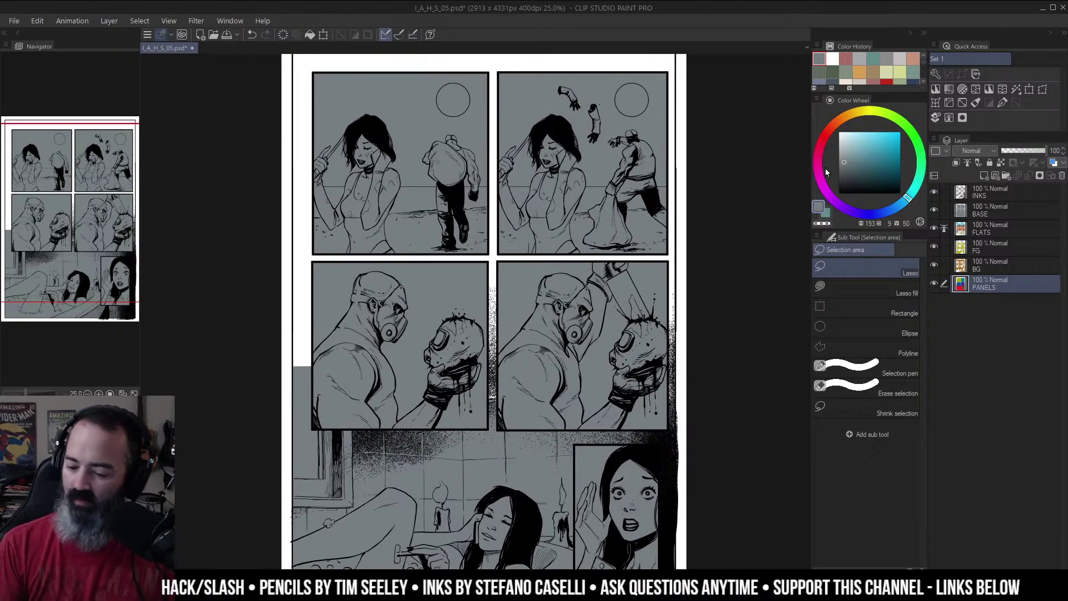
{"action": "left_click", "coordinate": [983, 209]}
{"action": "left_click_drag", "start_coordinate": [702, 219], "coordinate": [708, 226]}
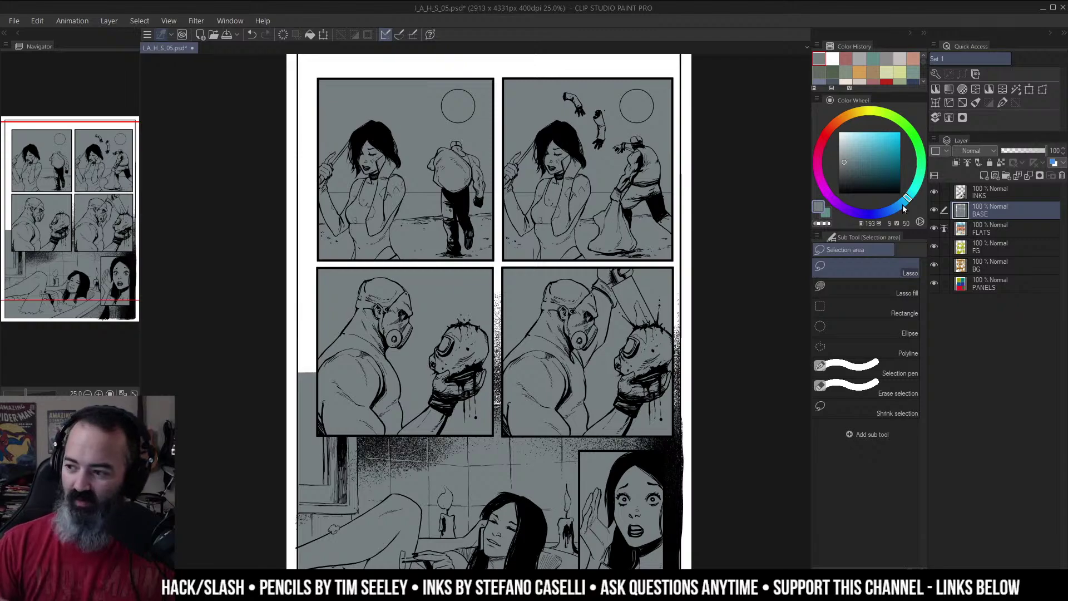
{"action": "left_click_drag", "start_coordinate": [732, 174], "coordinate": [729, 179]}
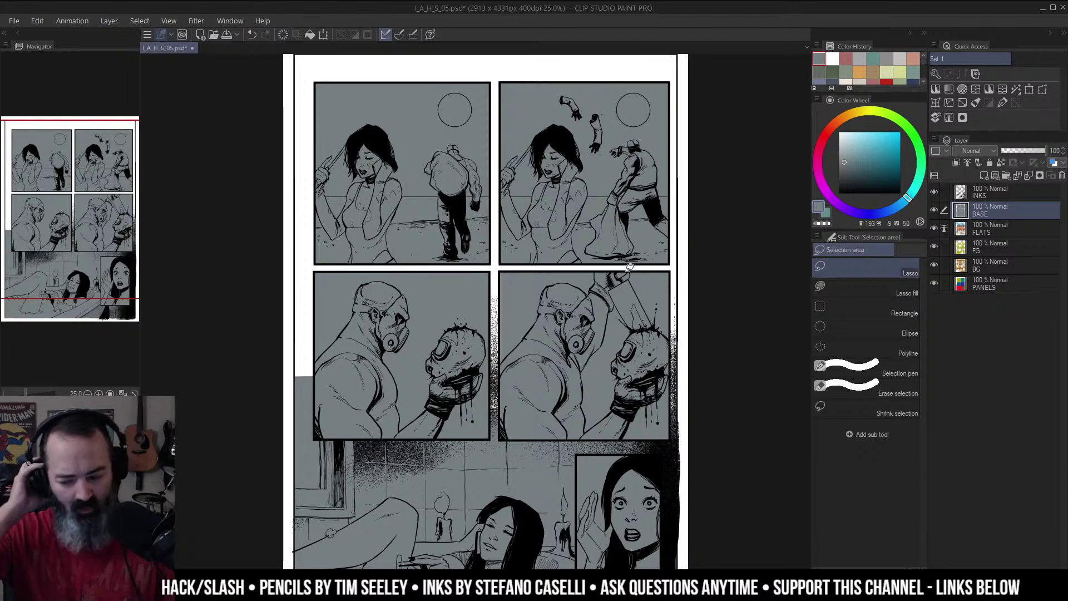
{"action": "scroll", "coordinate": [691, 227], "scroll_direction": "down", "scroll_amount": 2}
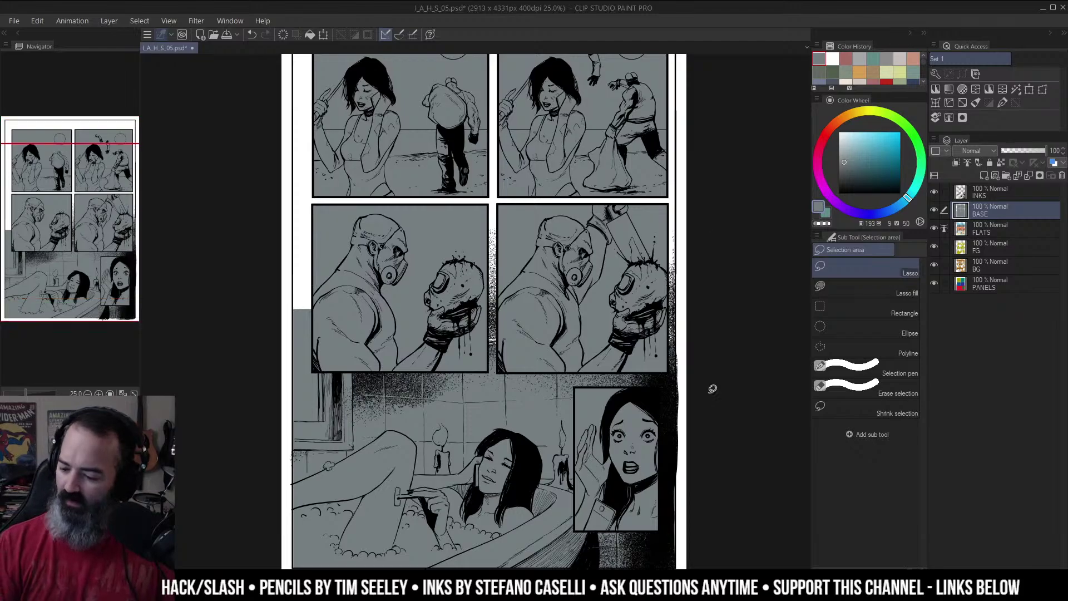
Step: View the PANELS layer on its own to examine the panel shapes, and restore all layers
{"action": "left_click", "coordinate": [936, 282], "text": "alt"}
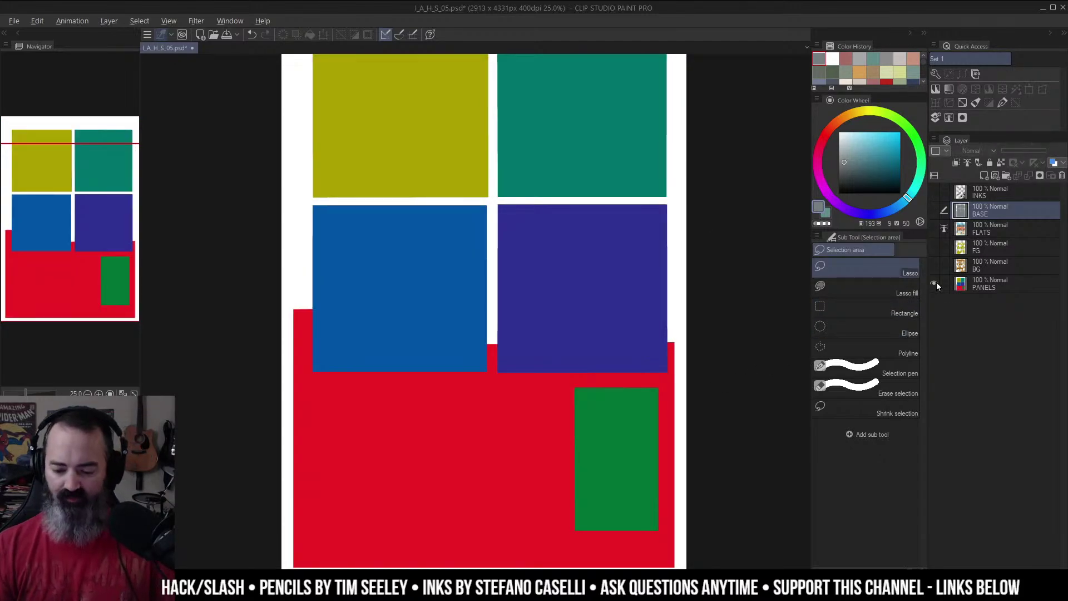
{"action": "left_click", "coordinate": [936, 282], "text": "alt"}
{"action": "scroll", "coordinate": [706, 299], "scroll_direction": "up", "scroll_amount": 2}
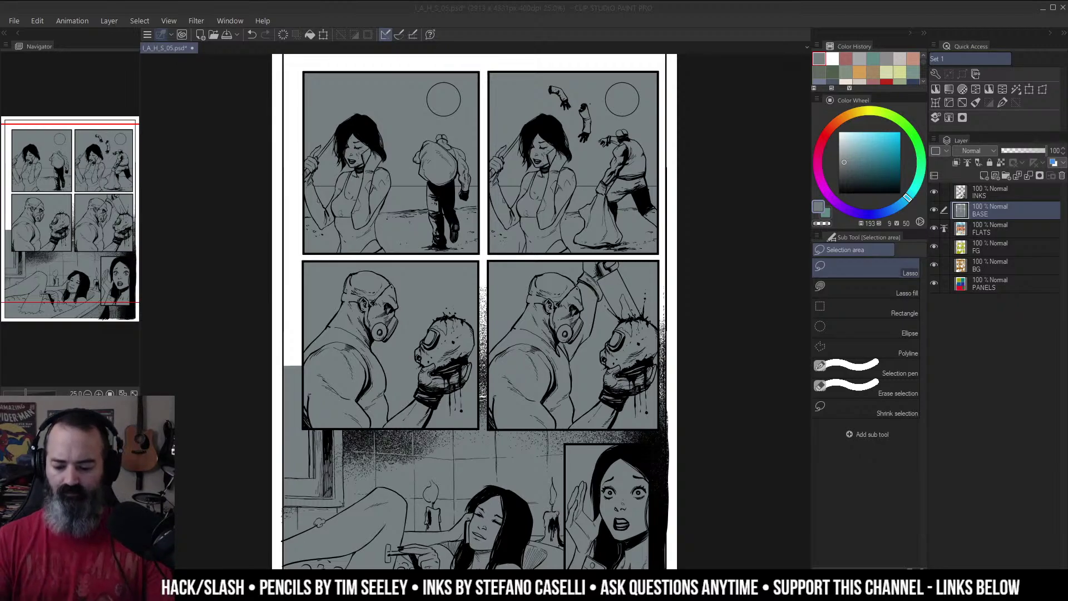
Step: Arrange I_A_H_S_02.psd and I_A_H_S_05.psd side by side, with the reference page in the narrower pane
{"action": "left_click_drag", "start_coordinate": [650, 290], "coordinate": [651, 316]}
{"action": "left_click_drag", "start_coordinate": [666, 260], "coordinate": [662, 298]}
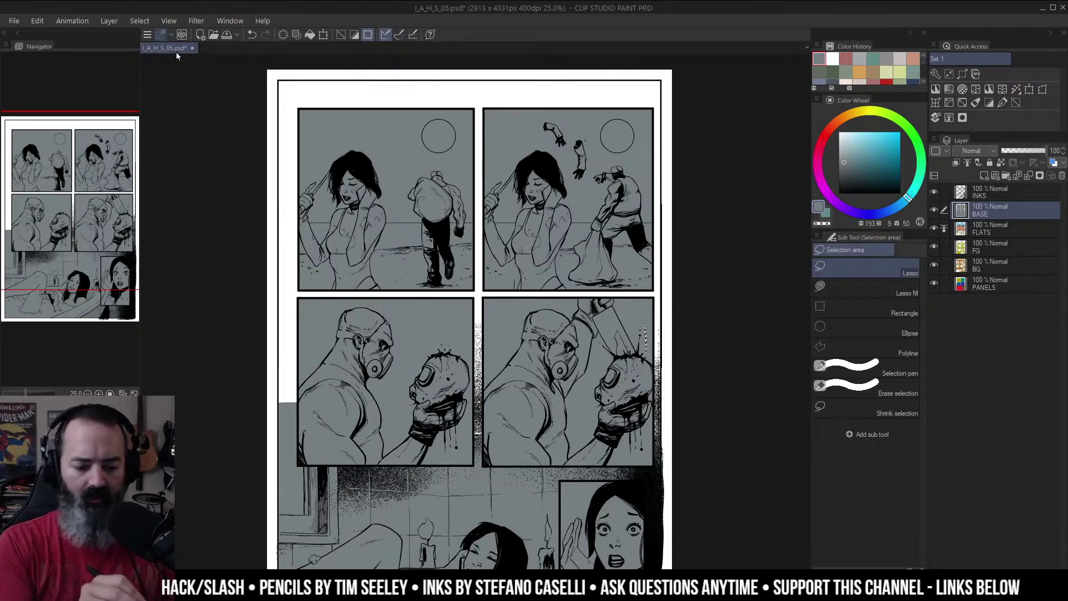
{"action": "left_click_drag", "start_coordinate": [176, 52], "coordinate": [333, 59]}
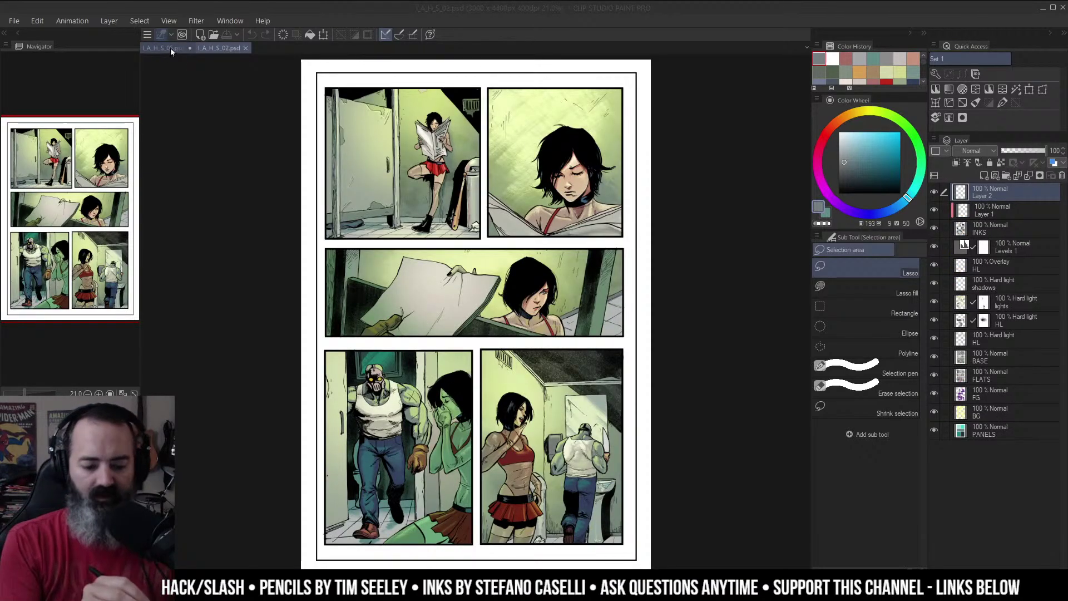
{"action": "left_click_drag", "start_coordinate": [170, 48], "coordinate": [378, 179]}
{"action": "left_click", "coordinate": [418, 178]}
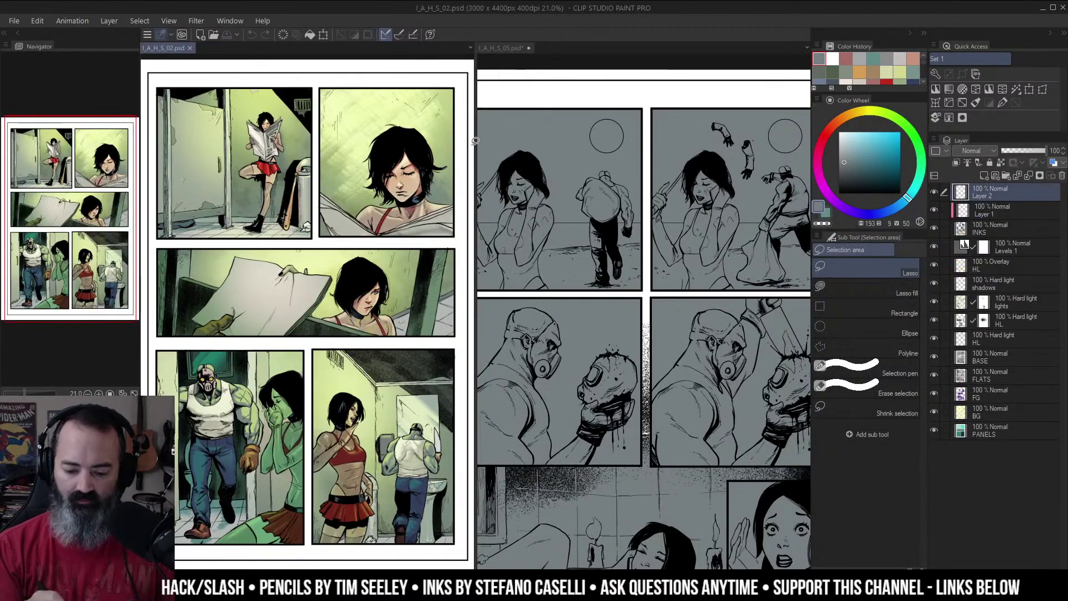
{"action": "left_click", "coordinate": [481, 147]}
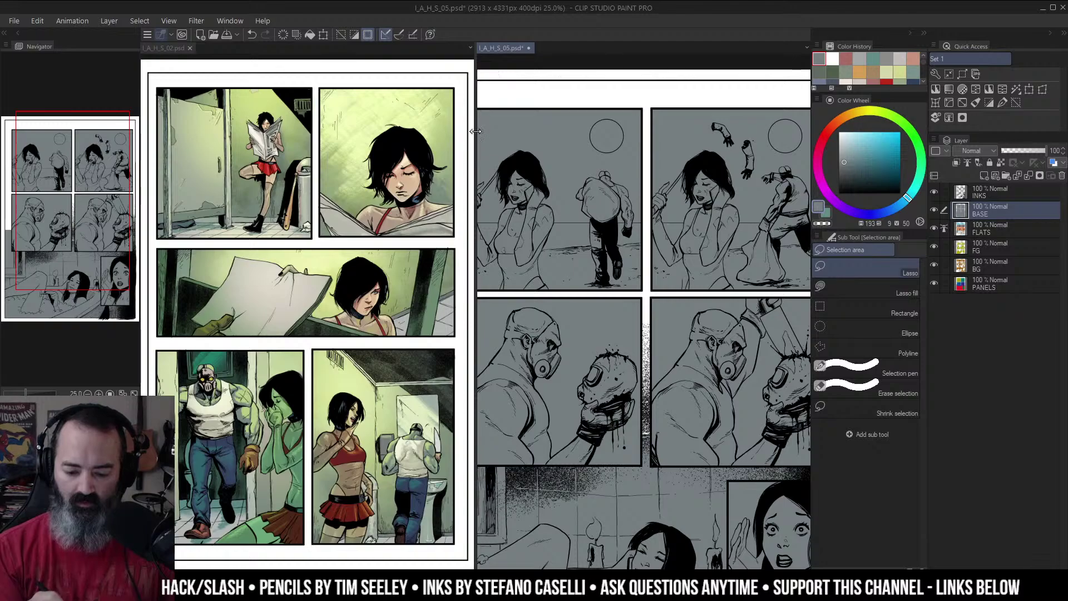
{"action": "left_click_drag", "start_coordinate": [476, 130], "coordinate": [325, 158]}
{"action": "left_click_drag", "start_coordinate": [299, 197], "coordinate": [273, 166]}
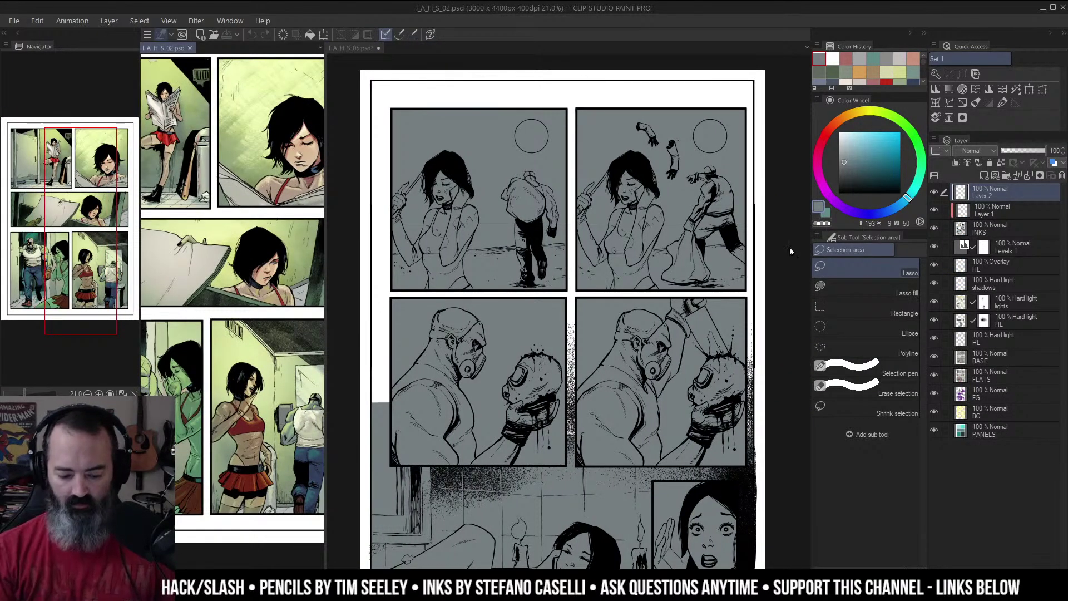
Step: Isolate the BASE layer in I_A_H_S_02.psd and sample the skin tone from the woman's face in the second panel
{"action": "key", "text": "b"}
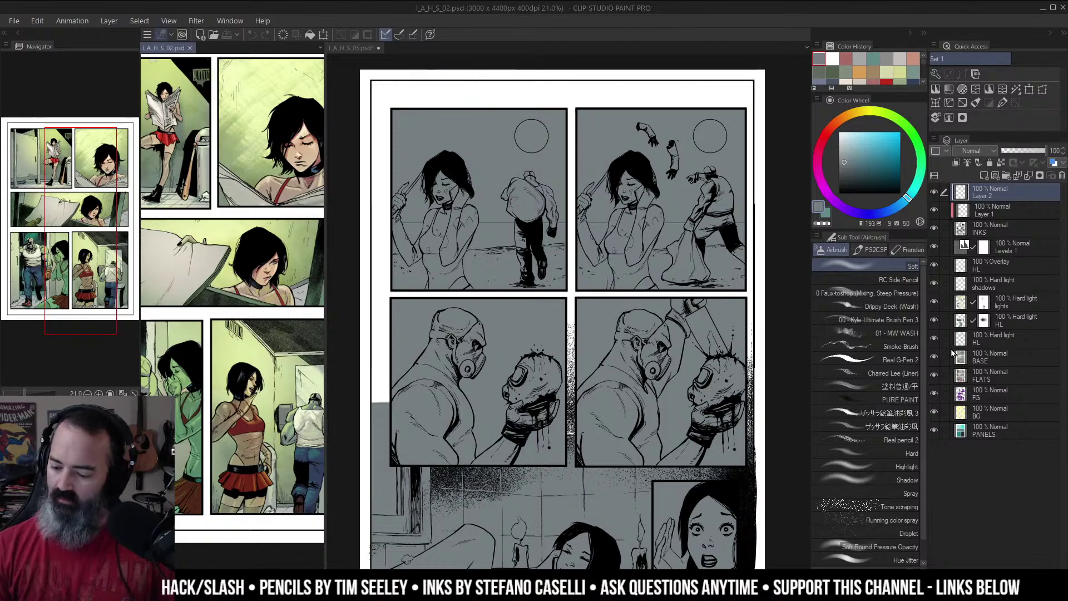
{"action": "left_click", "coordinate": [934, 357], "text": "alt"}
{"action": "key", "text": "m"}
{"action": "left_click", "coordinate": [292, 122], "text": "alt"}
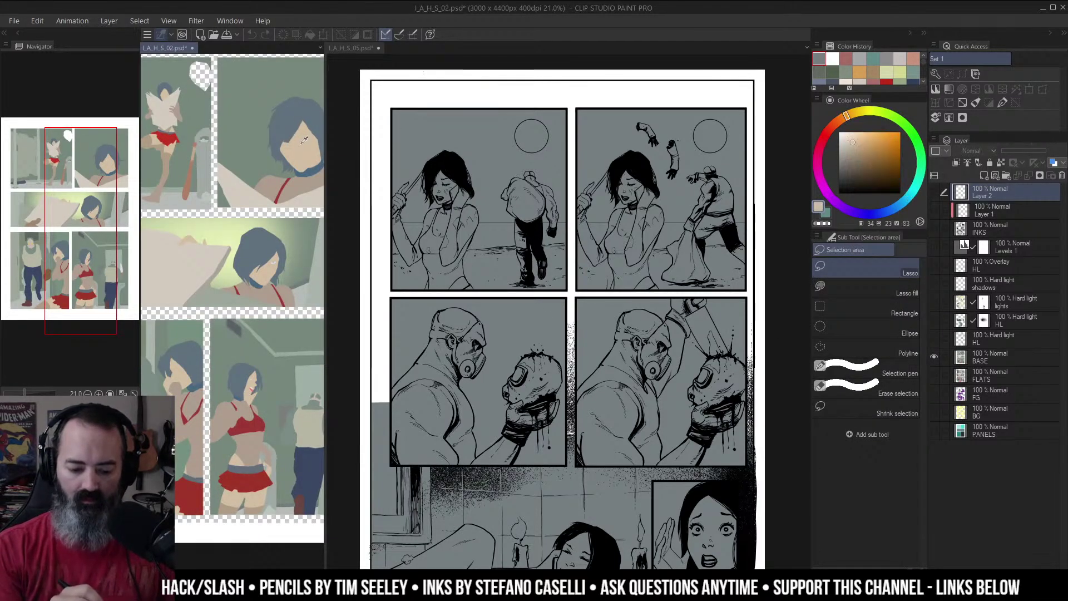
Step: Select the woman's face colour area via the referred FLATS layer in I_A_H_S_05.psd, fill it with the sampled skin tone on BASE, and deselect
{"action": "left_click", "coordinate": [463, 144]}
{"action": "key", "text": "w"}
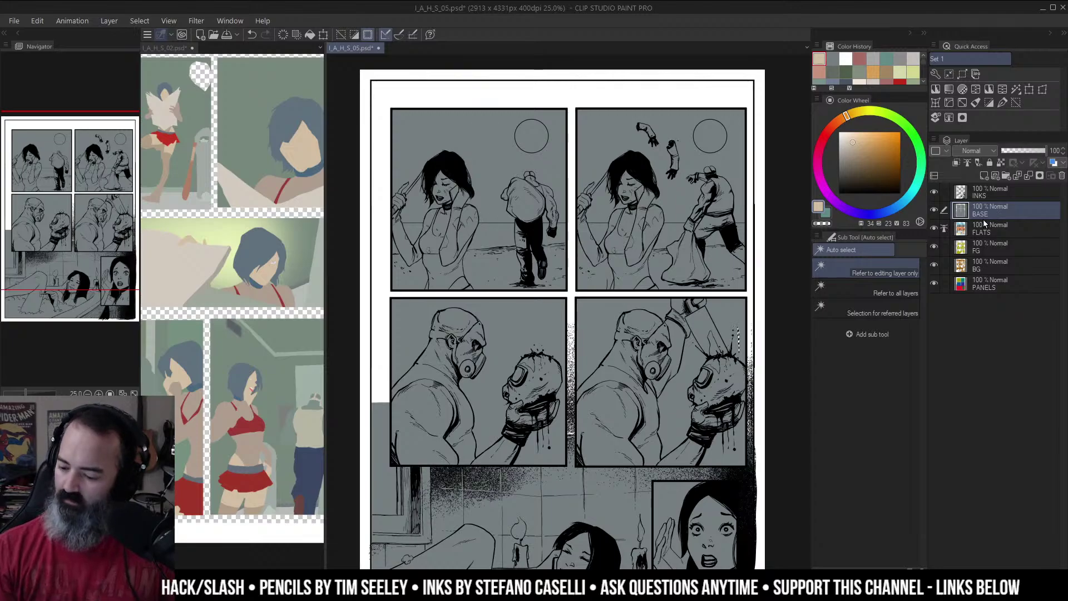
{"action": "left_click", "coordinate": [868, 309]}
{"action": "left_click", "coordinate": [448, 183]}
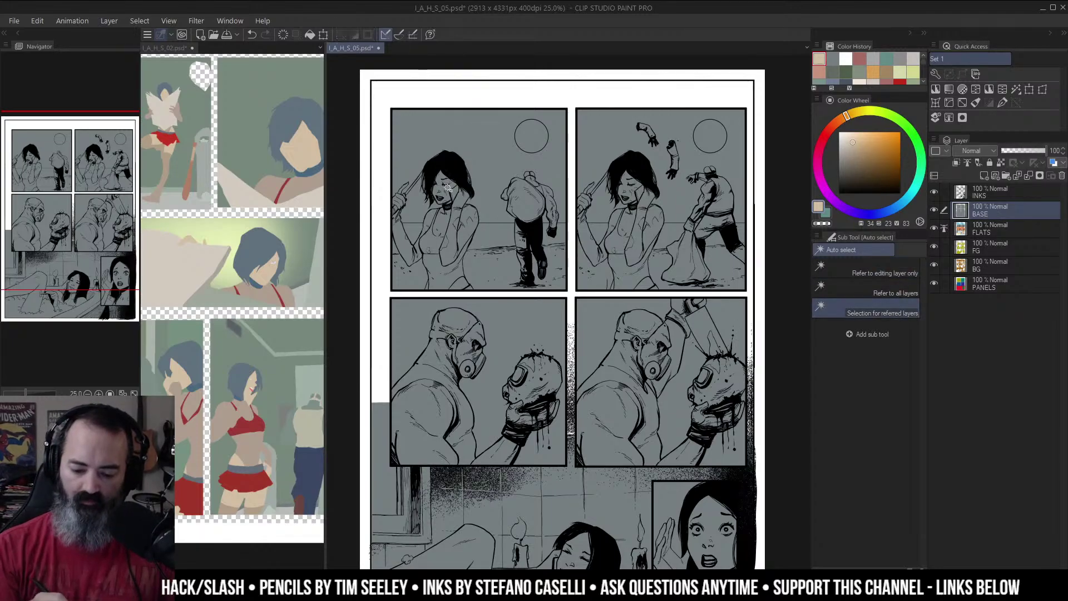
{"action": "key", "text": "alt+Delete"}
{"action": "key", "text": "ctrl+d"}
Step: Sample the darker skin tone from I_A_H_S_02.psd, fill the woman's body skin with it on BASE in I_A_H_S_05.psd, and deselect
{"action": "key", "text": "g"}
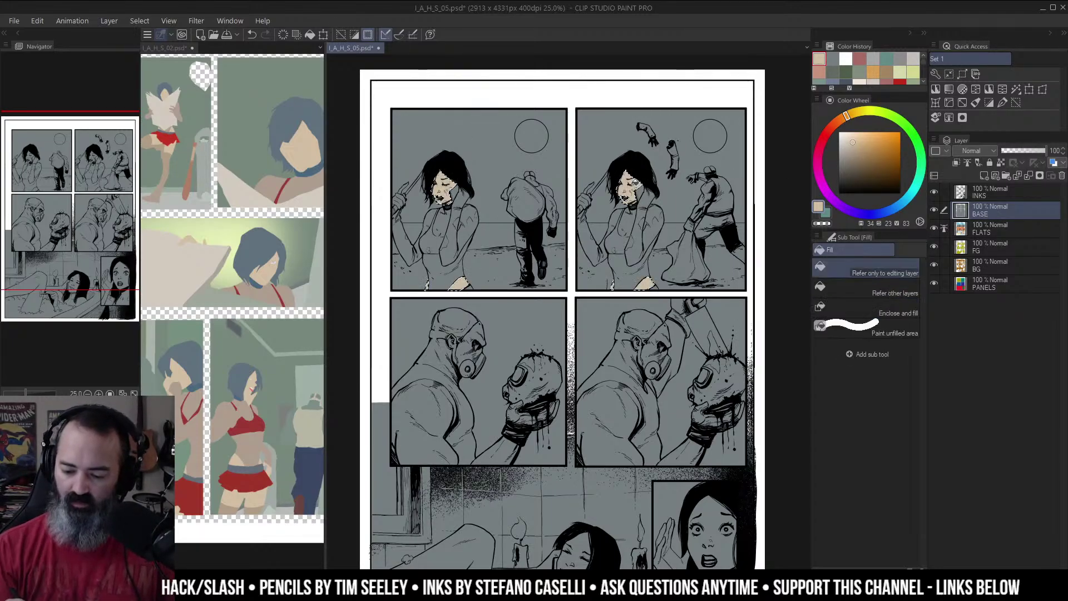
{"action": "key", "text": "m"}
{"action": "left_click", "coordinate": [303, 192], "text": "alt"}
{"action": "left_click", "coordinate": [483, 181]}
{"action": "key", "text": "w"}
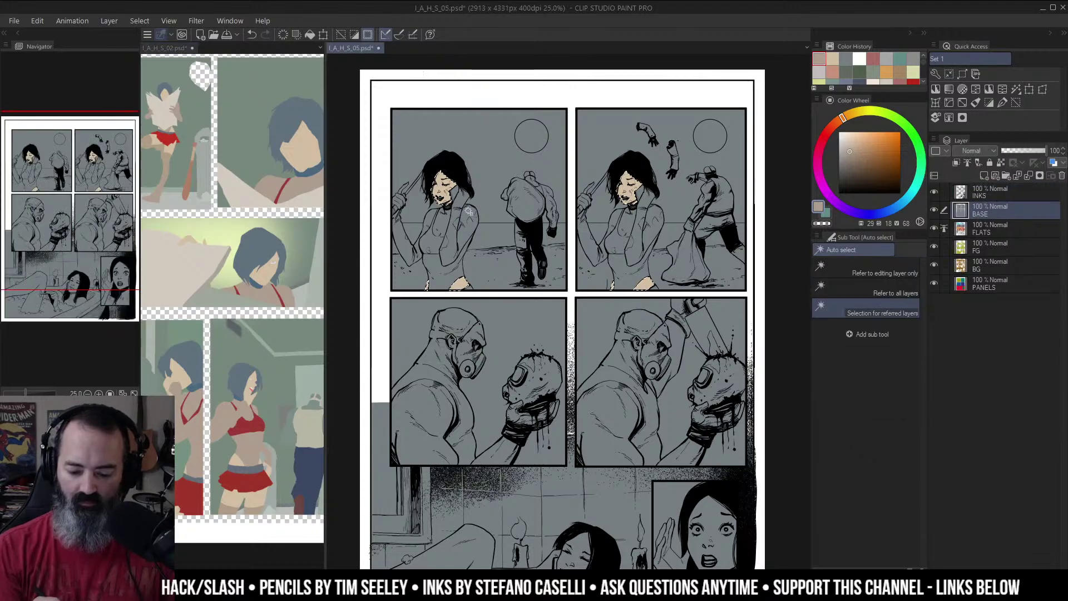
{"action": "left_click", "coordinate": [472, 210]}
{"action": "key", "text": "g"}
{"action": "left_click", "coordinate": [475, 210]}
{"action": "key", "text": "ctrl+d"}
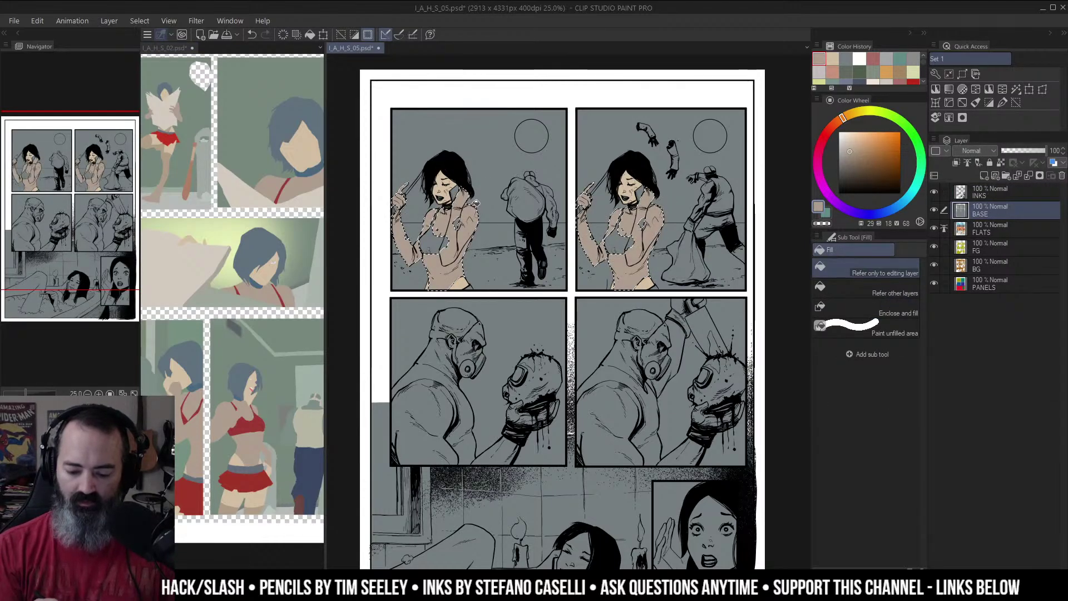
{"action": "key", "text": "m"}
{"action": "key", "text": "g"}
Step: Sample the red of the woman's top in I_A_H_S_02.psd, fill her bikini with it on BASE in I_A_H_S_05.psd, and deselect
{"action": "left_click_drag", "start_coordinate": [660, 202], "coordinate": [690, 185]}
{"action": "left_click", "coordinate": [481, 179], "text": "ctrl"}
{"action": "key", "text": "w"}
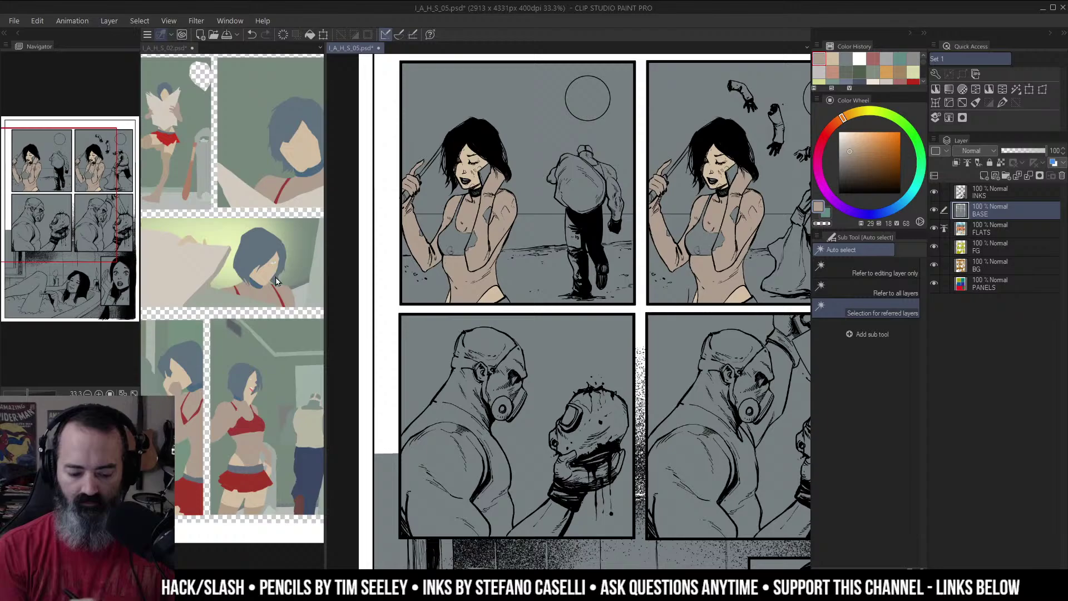
{"action": "left_click", "coordinate": [256, 431]}
{"action": "left_click", "coordinate": [257, 418], "text": "alt"}
{"action": "left_click", "coordinate": [460, 242]}
{"action": "left_click", "coordinate": [460, 242]}
{"action": "key", "text": "g"}
{"action": "left_click", "coordinate": [468, 236]}
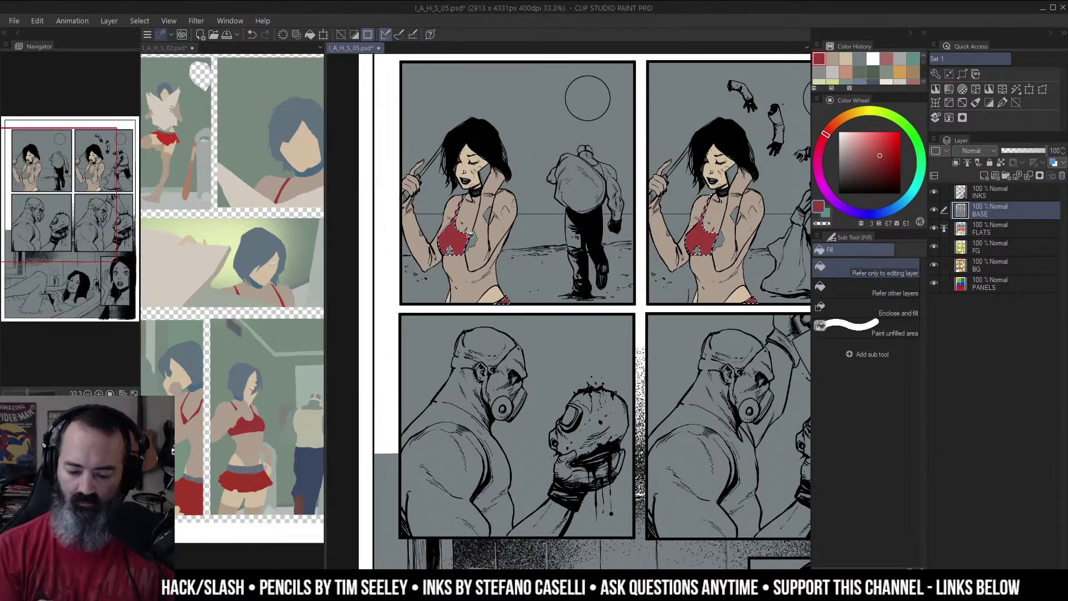
{"action": "key", "text": "m"}
{"action": "key", "text": "ctrl+d"}
Step: Select the small patches on the woman's top and shoulder, fill them with muted red at H 3, S 41, V 57, and deselect
{"action": "key", "text": "w"}
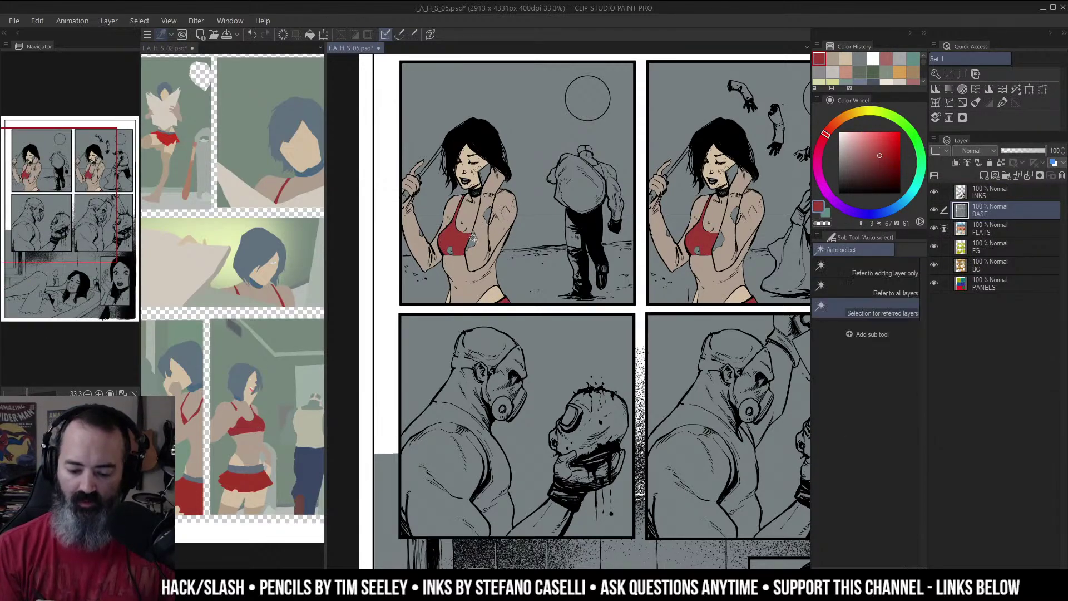
{"action": "left_click", "coordinate": [473, 239]}
{"action": "left_click", "coordinate": [871, 156]}
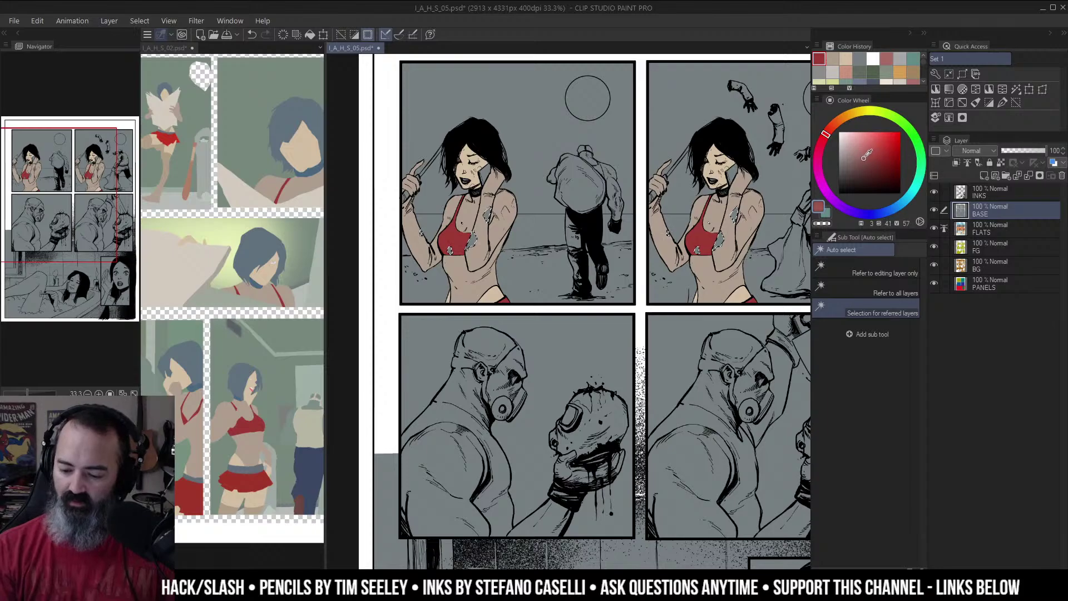
{"action": "key", "text": "g"}
{"action": "left_click", "coordinate": [473, 240]}
{"action": "key", "text": "m"}
{"action": "key", "text": "ctrl+d"}
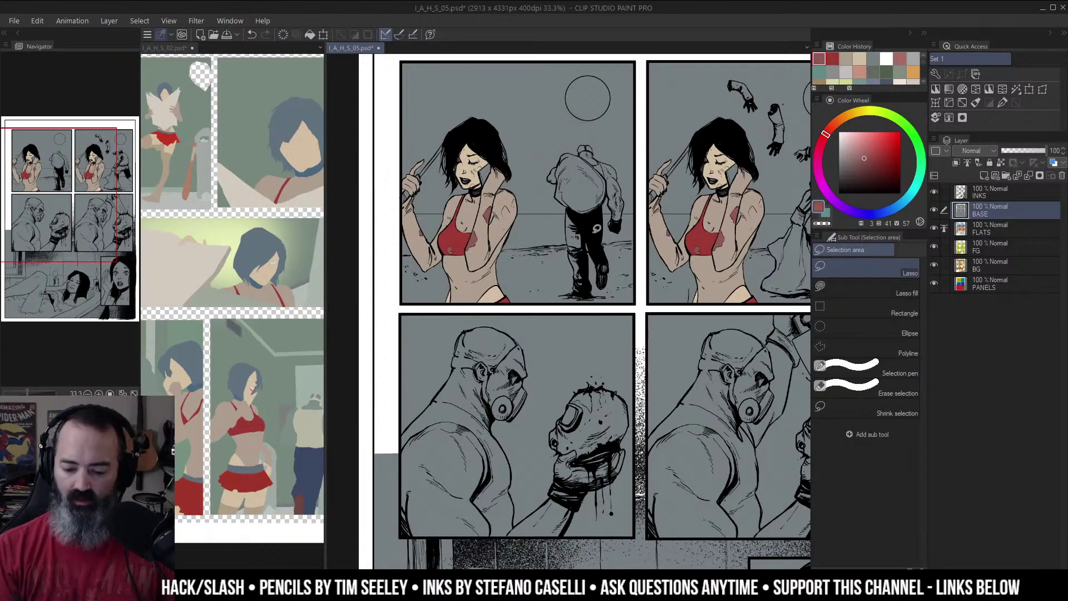
Step: Brighten the areas of the woman's knife with Hue/Saturation/Luminosity, using luminosity 36 for the first selection and 58 for the blade, and deselect
{"action": "key", "text": "w"}
{"action": "left_click", "coordinate": [430, 199]}
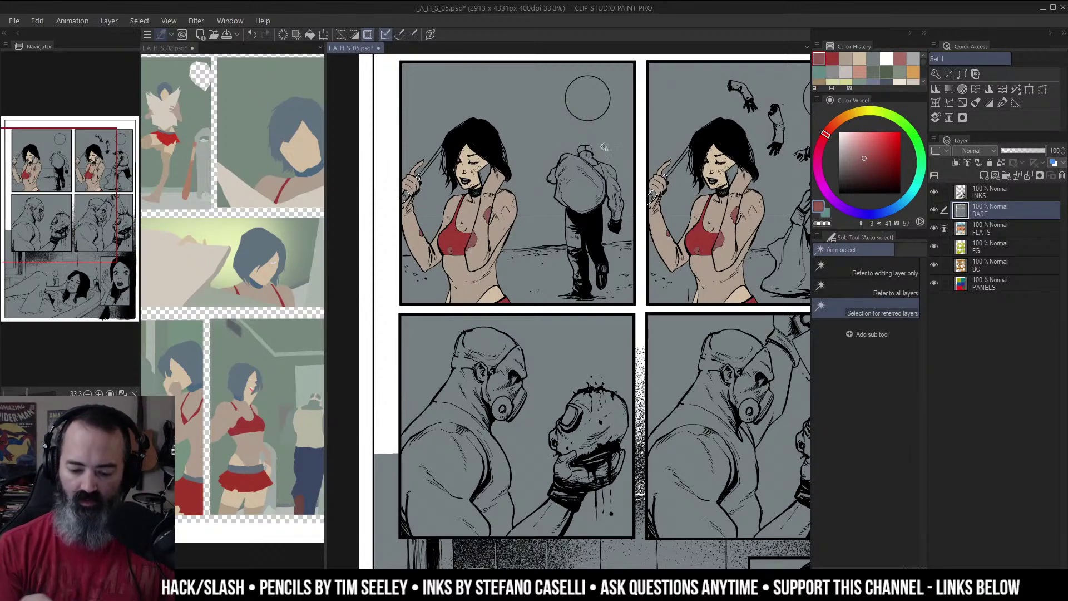
{"action": "key", "text": "ctrl+u"}
{"action": "left_click", "coordinate": [876, 251]}
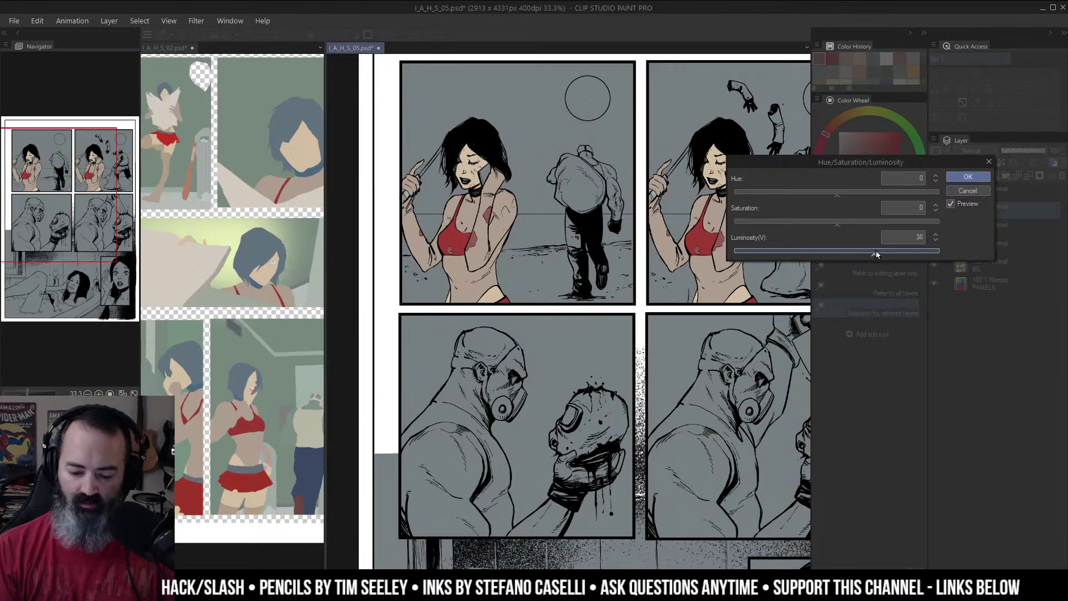
{"action": "left_click", "coordinate": [966, 176]}
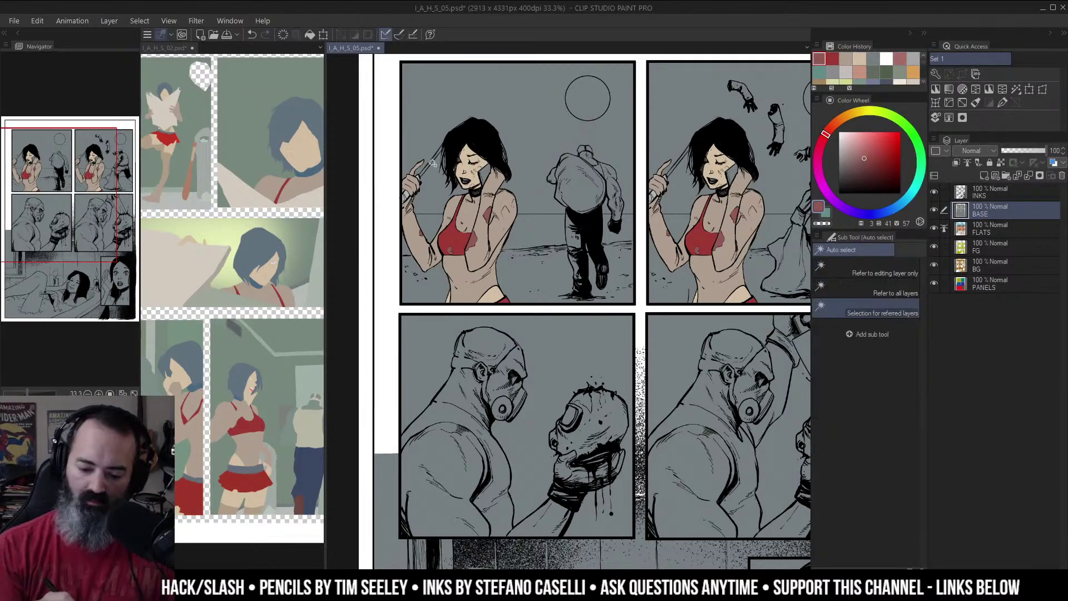
{"action": "left_click", "coordinate": [438, 153]}
{"action": "key", "text": "ctrl+u"}
{"action": "left_click", "coordinate": [897, 251]}
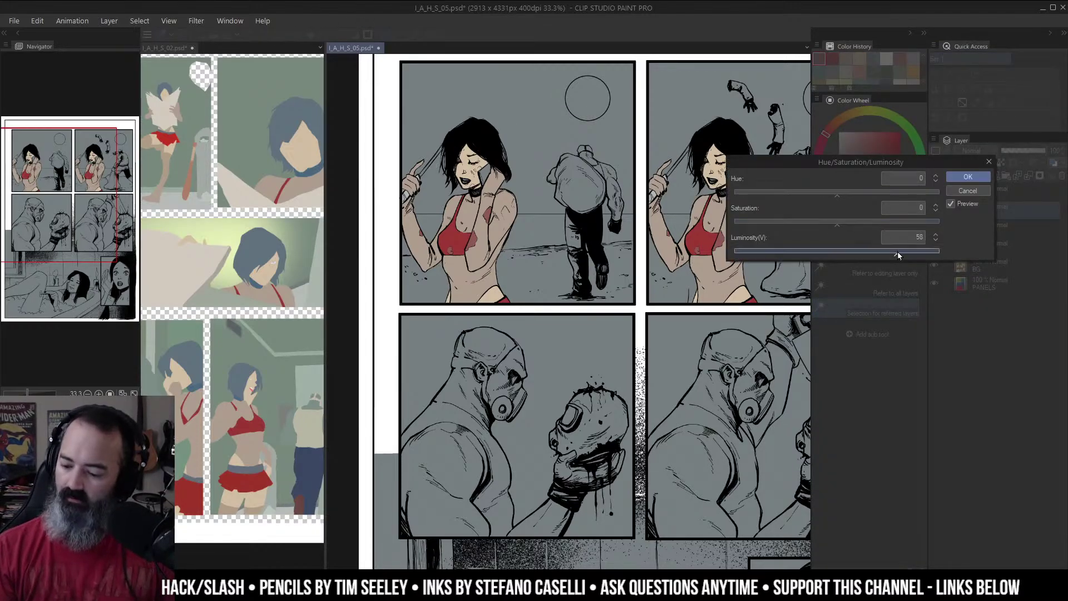
{"action": "left_click", "coordinate": [977, 178]}
{"action": "key", "text": "ctrl+d"}
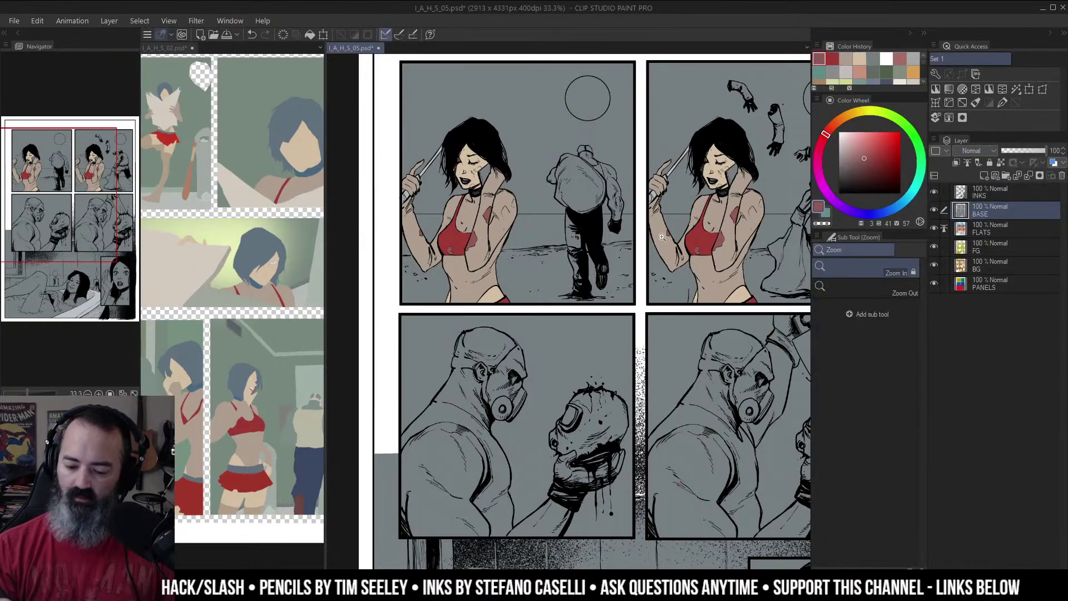
Step: Sample the cream of the man's shirt in I_A_H_S_02.psd, fill the masked man's tank top with it in I_A_H_S_05.psd, and deselect
{"action": "key", "text": "ctrl+minus"}
{"action": "left_click_drag", "start_coordinate": [686, 268], "coordinate": [666, 260]}
{"action": "left_click_drag", "start_coordinate": [694, 224], "coordinate": [677, 246]}
{"action": "left_click_drag", "start_coordinate": [616, 234], "coordinate": [647, 216]}
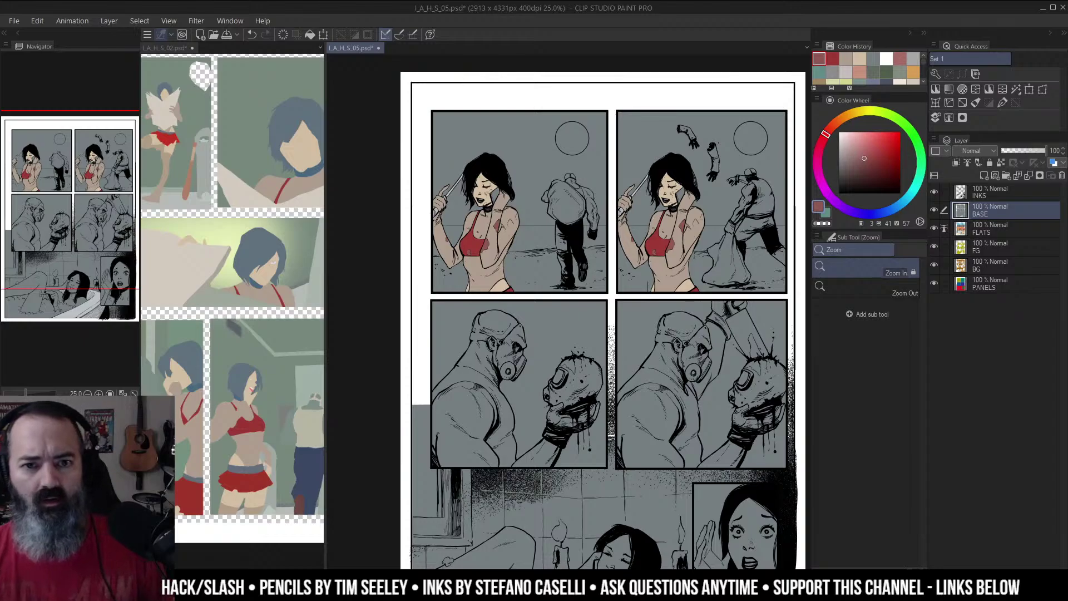
{"action": "left_click", "coordinate": [613, 255]}
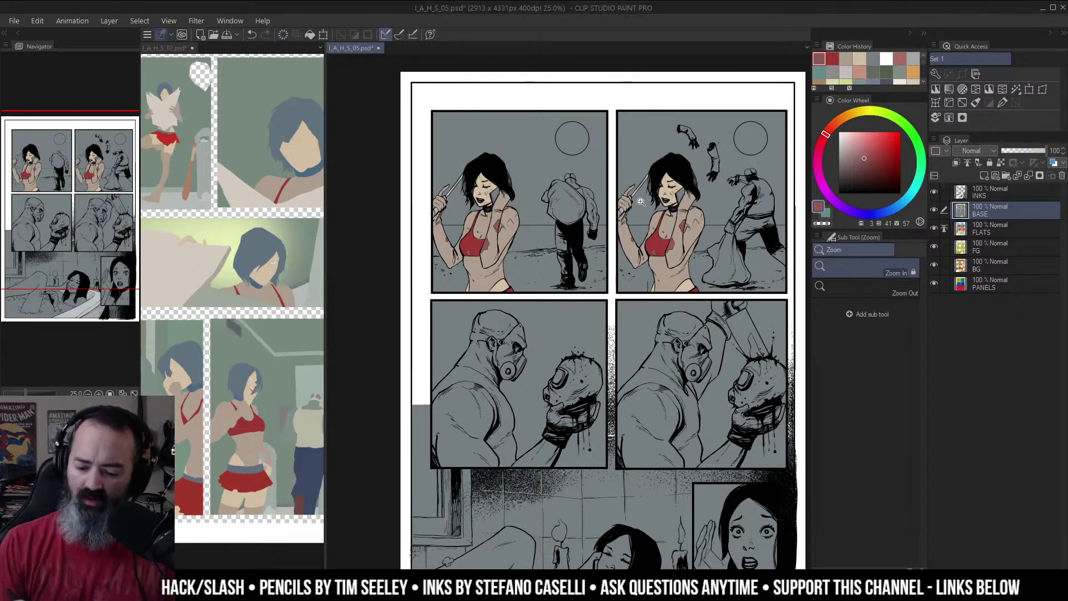
{"action": "left_click", "coordinate": [301, 262]}
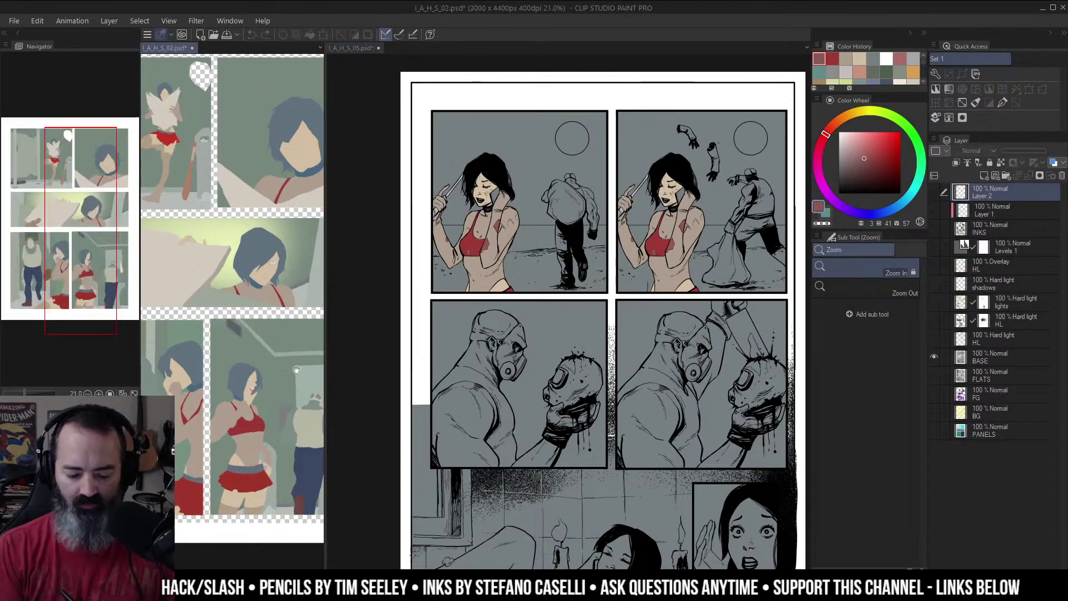
{"action": "left_click_drag", "start_coordinate": [295, 300], "coordinate": [257, 236]}
{"action": "left_click", "coordinate": [277, 347], "text": "alt"}
{"action": "left_click", "coordinate": [761, 198]}
{"action": "key", "text": "w"}
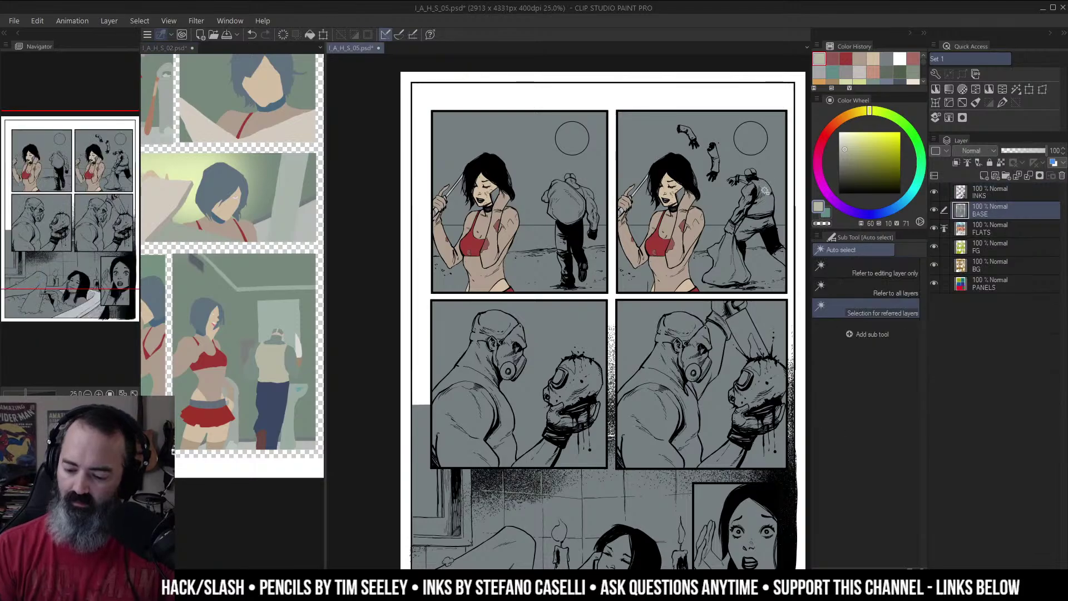
{"action": "left_click", "coordinate": [761, 198]}
{"action": "key", "text": "g"}
{"action": "left_click", "coordinate": [761, 198]}
{"action": "key", "text": "ctrl+d"}
{"action": "key", "text": "m"}
Step: Sample the man's grey-green skin colour in I_A_H_S_02.psd and fill the masked man's skin with it across the panels of I_A_H_S_05.psd
{"action": "key", "text": "w"}
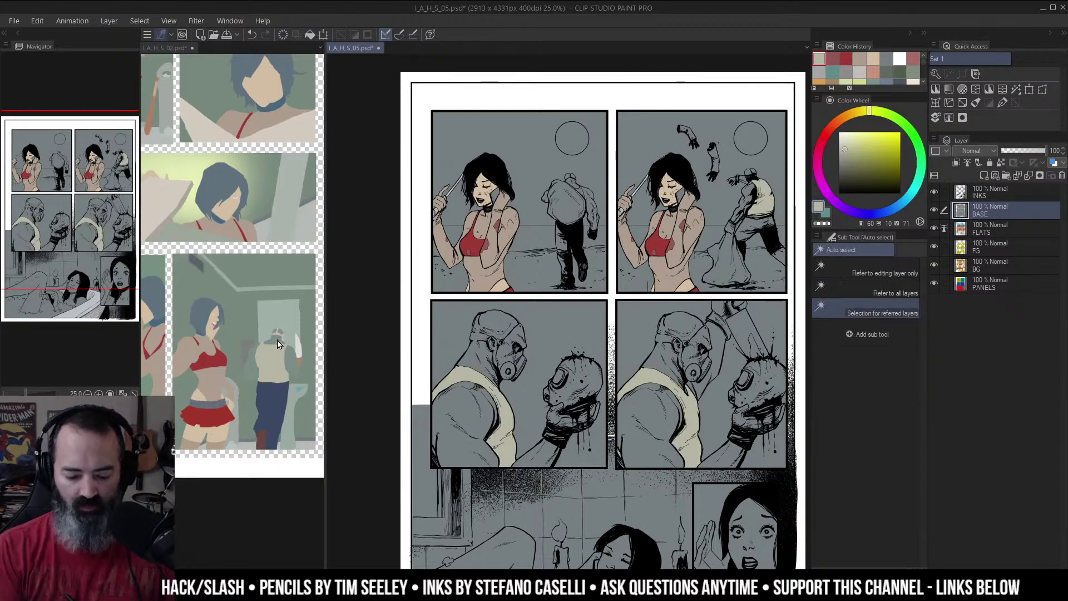
{"action": "left_click", "coordinate": [277, 345]}
{"action": "left_click", "coordinate": [276, 339], "text": "alt"}
{"action": "left_click", "coordinate": [751, 195]}
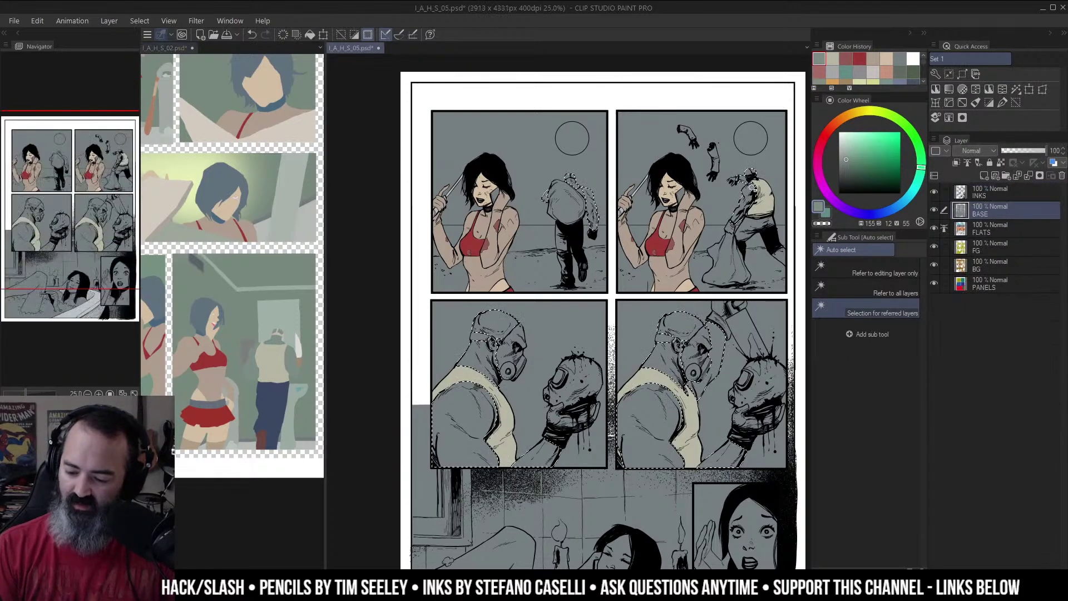
{"action": "key", "text": "m"}
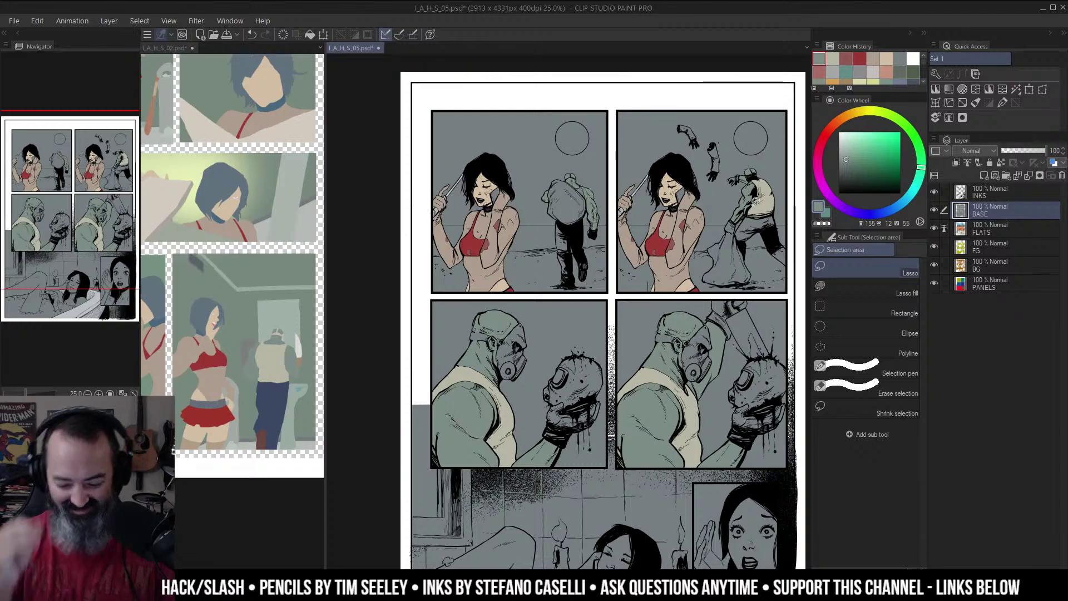
Step: Sample the mask strap colour in I_A_H_S_02.psd, fill the man's mask and strap, shift the hue to 44, and refill them
{"action": "left_click", "coordinate": [283, 336]}
{"action": "scroll", "coordinate": [281, 334], "scroll_direction": "up", "scroll_amount": 4}
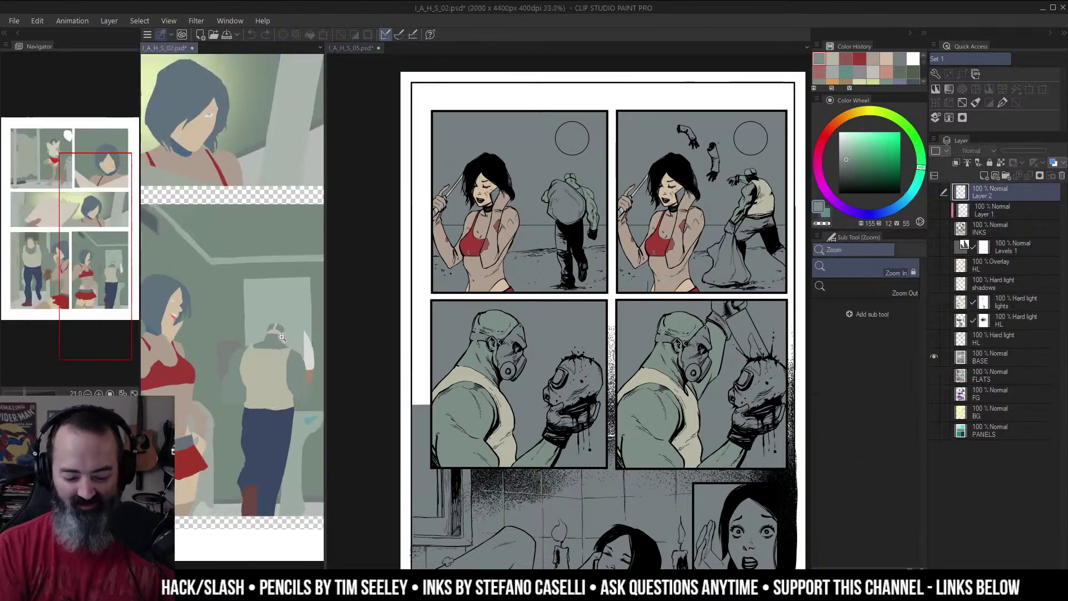
{"action": "left_click", "coordinate": [283, 336], "text": "alt"}
{"action": "key", "text": "w"}
{"action": "left_click", "coordinate": [558, 323]}
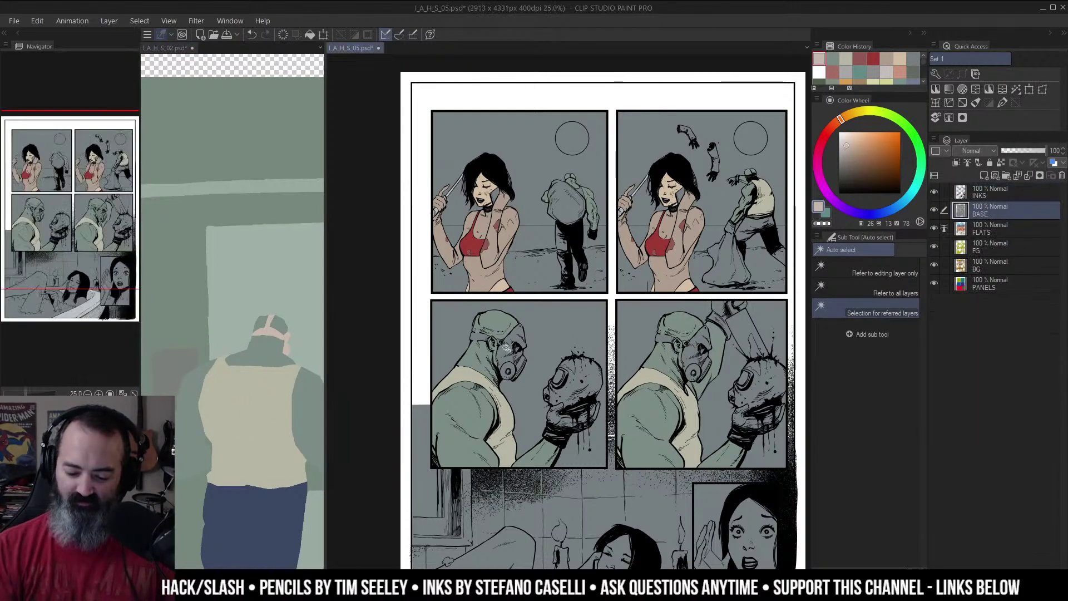
{"action": "left_click", "coordinate": [505, 349]}
{"action": "key", "text": "g"}
{"action": "left_click", "coordinate": [703, 337]}
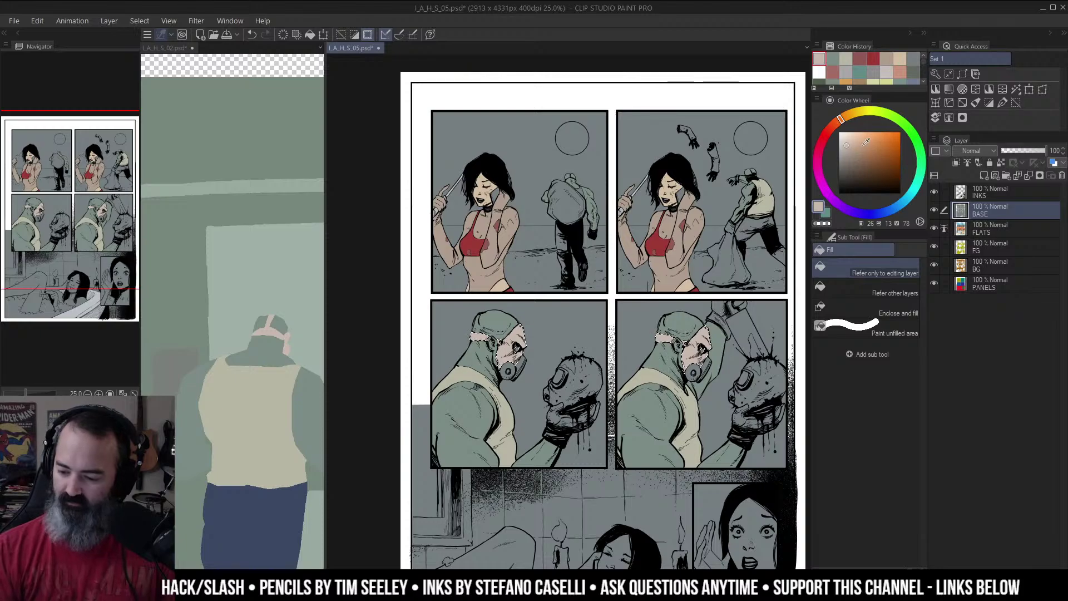
{"action": "left_click_drag", "start_coordinate": [849, 117], "coordinate": [856, 112]}
{"action": "left_click", "coordinate": [706, 342]}
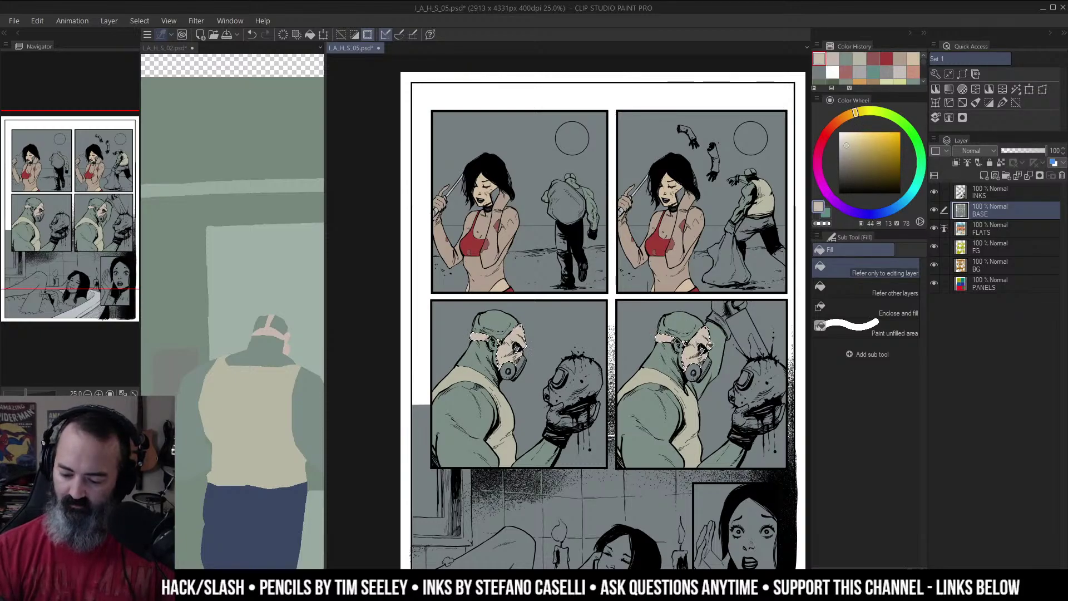
Step: Select the mask's respirator via the referred FLATS layer, fill it with the same pale mask colour, and deselect
{"action": "key", "text": "w"}
{"action": "left_click", "coordinate": [695, 369]}
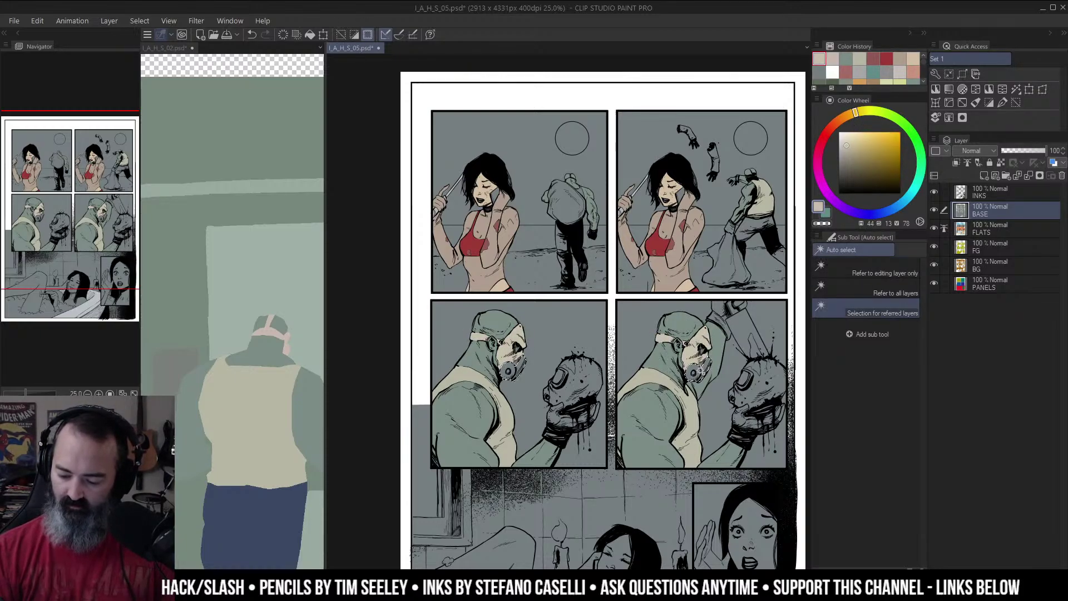
{"action": "key", "text": "g"}
{"action": "left_click", "coordinate": [700, 369]}
{"action": "key", "text": "ctrl+d"}
{"action": "key", "text": "m"}
Step: Lasso the mask's eye in both middle panels, fill it with yellow at H 44, S 63, V 85, and deselect
{"action": "scroll", "coordinate": [526, 350], "scroll_direction": "up", "scroll_amount": 2}
{"action": "left_click_drag", "start_coordinate": [553, 360], "coordinate": [523, 288]}
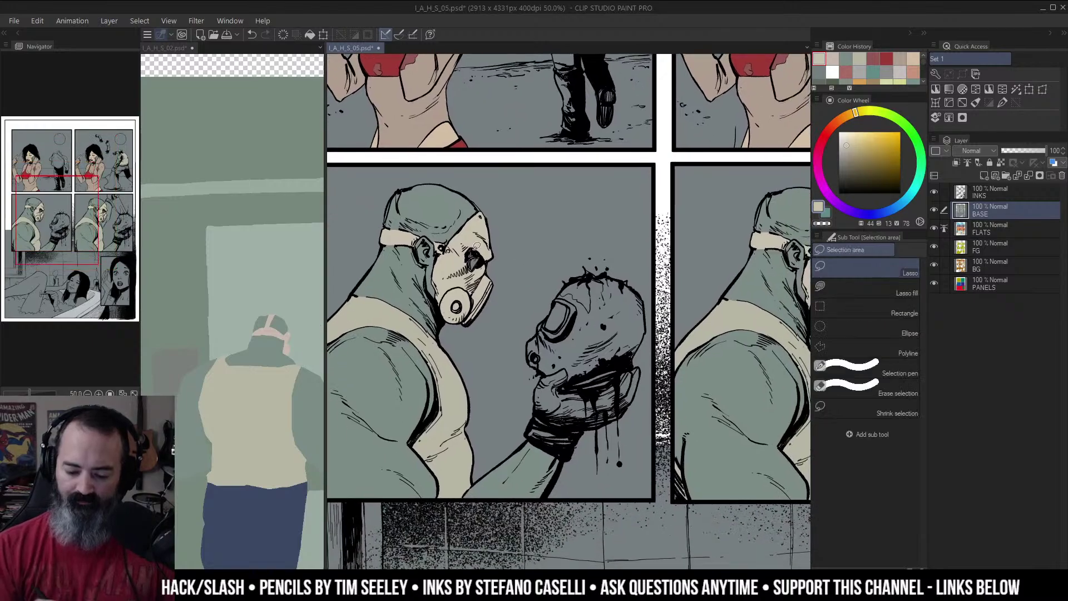
{"action": "left_click_drag", "start_coordinate": [479, 246], "coordinate": [482, 242]}
{"action": "left_click_drag", "start_coordinate": [696, 249], "coordinate": [544, 228]}
{"action": "left_click_drag", "start_coordinate": [695, 221], "coordinate": [697, 222]}
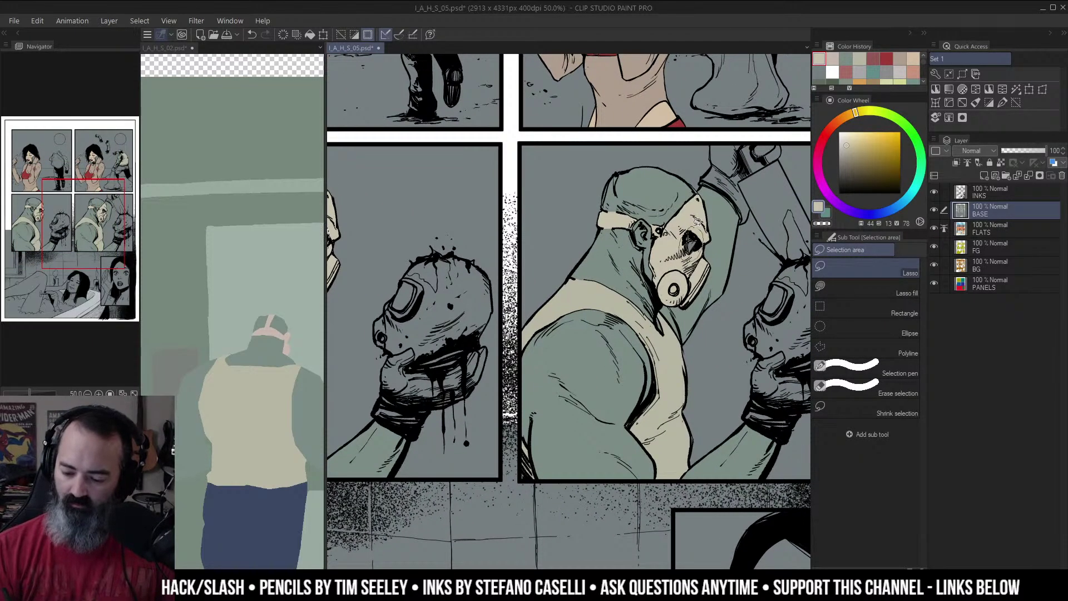
{"action": "key", "text": "g"}
{"action": "left_click", "coordinate": [694, 244]}
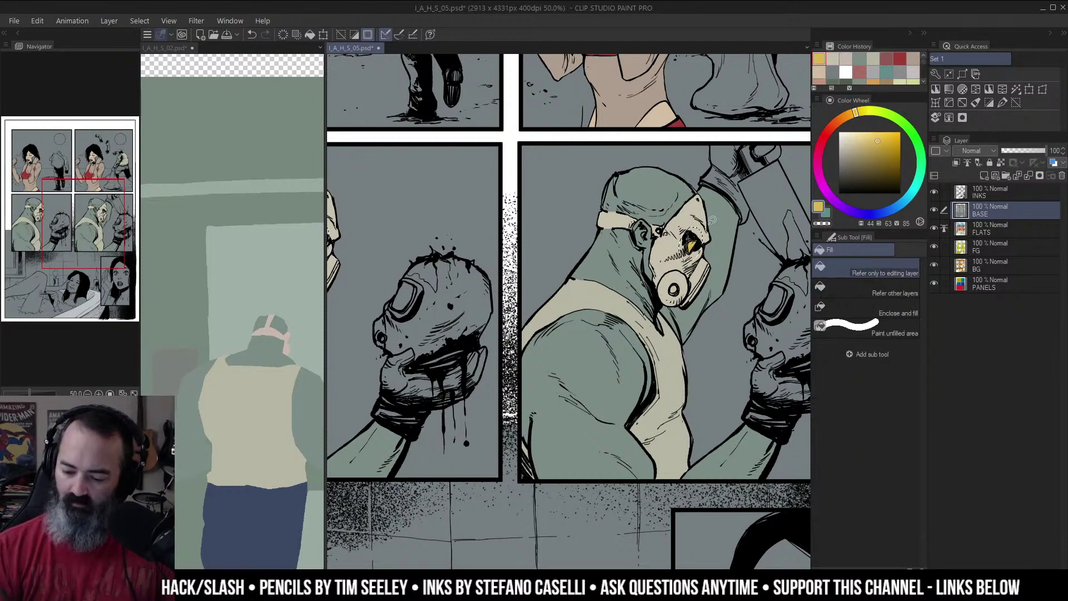
{"action": "key", "text": "ctrl+d"}
{"action": "key", "text": "m"}
Step: Select the man's sack in the top panels and try filling it with the cream sampled from his shirt in I_A_H_S_02.psd
{"action": "scroll", "coordinate": [699, 225], "scroll_direction": "down", "scroll_amount": 2}
{"action": "left_click_drag", "start_coordinate": [701, 255], "coordinate": [695, 311]}
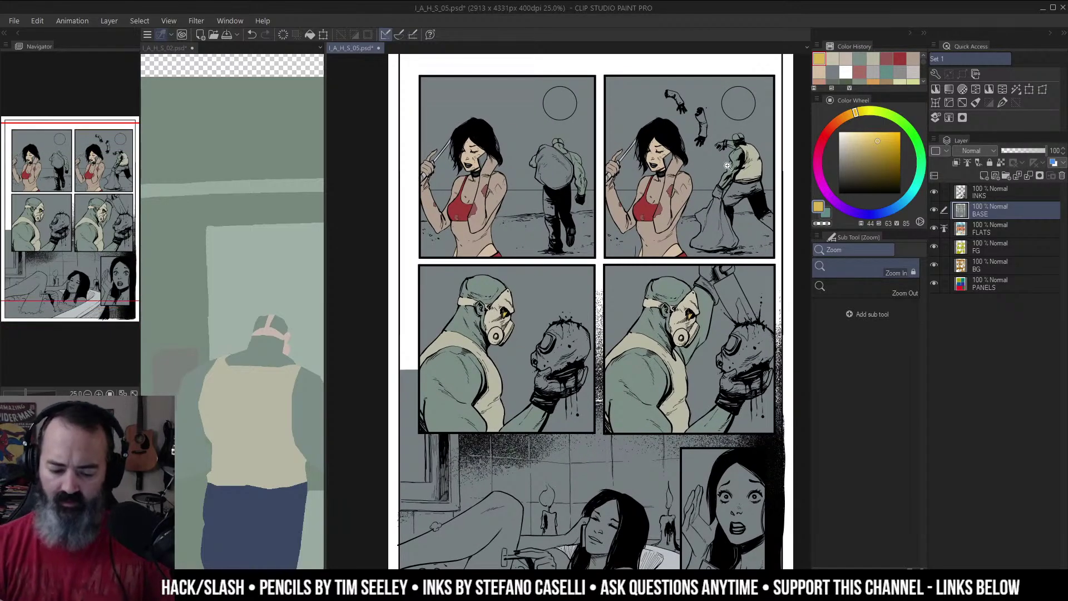
{"action": "left_click", "coordinate": [275, 496]}
{"action": "right_click", "coordinate": [275, 496]}
{"action": "right_click", "coordinate": [274, 482]}
{"action": "key", "text": "w"}
{"action": "left_click", "coordinate": [716, 216]}
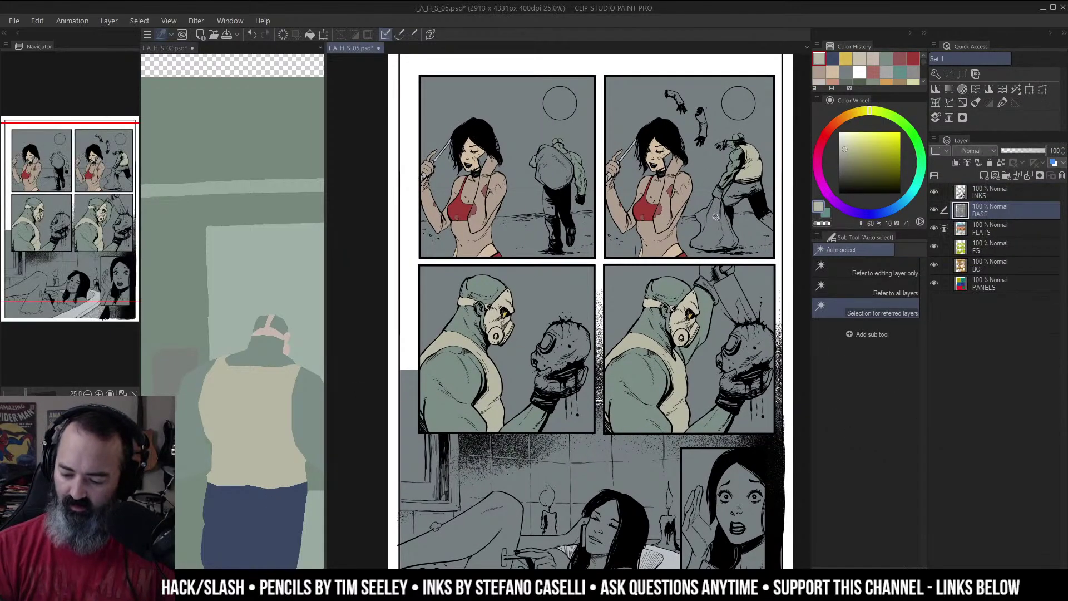
{"action": "left_click", "coordinate": [718, 216]}
{"action": "key", "text": "m"}
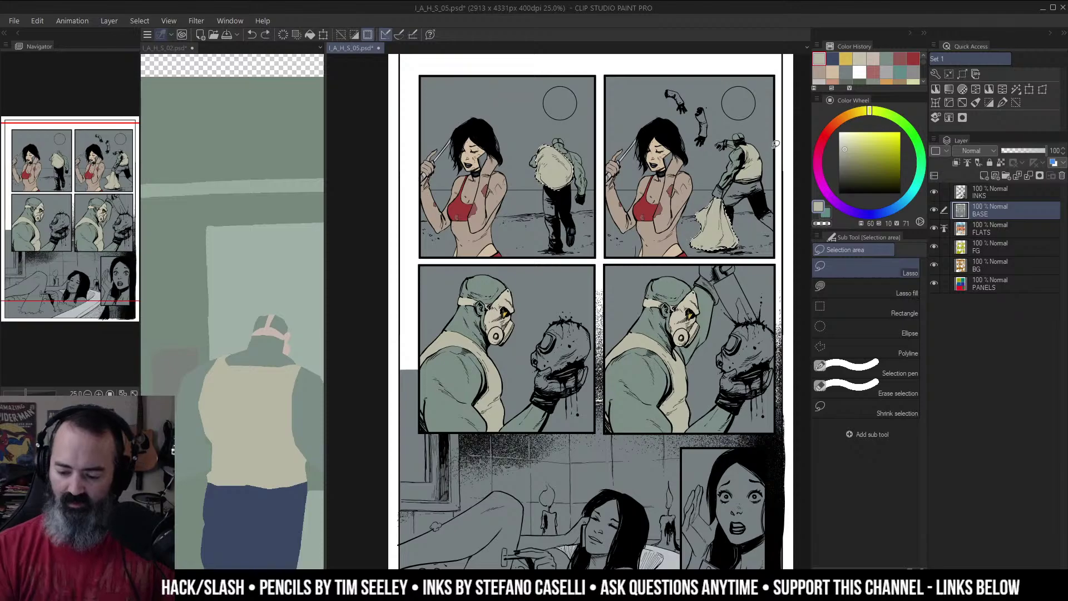
Step: Mix a dark teal at H 187, S 41, V 33, fill the selected sack with it on BASE, and deselect
{"action": "left_click", "coordinate": [299, 420]}
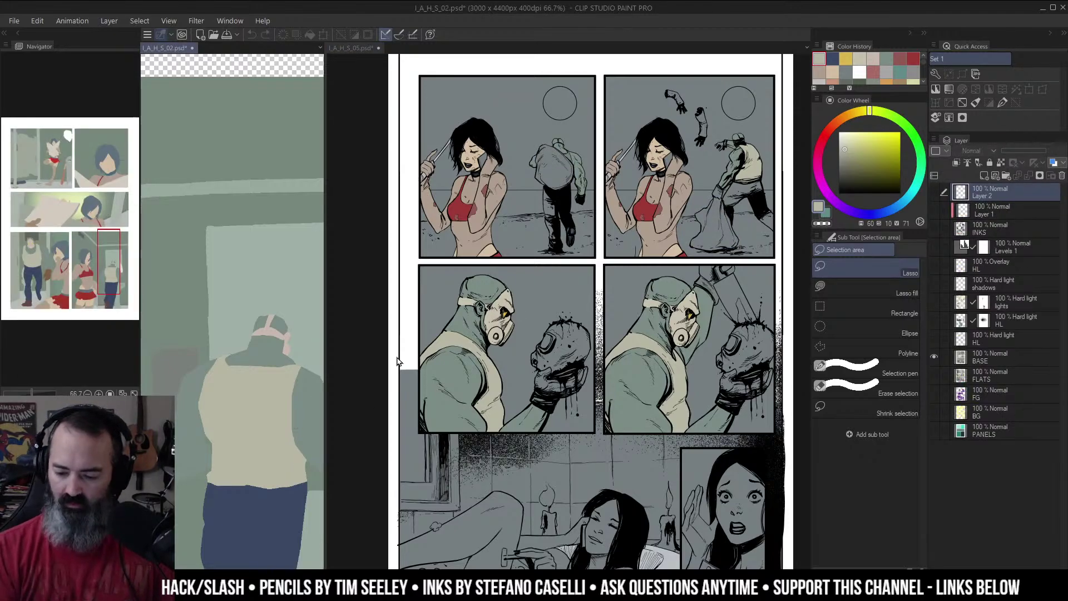
{"action": "left_click_drag", "start_coordinate": [860, 170], "coordinate": [855, 173]}
{"action": "left_click_drag", "start_coordinate": [850, 115], "coordinate": [845, 117]}
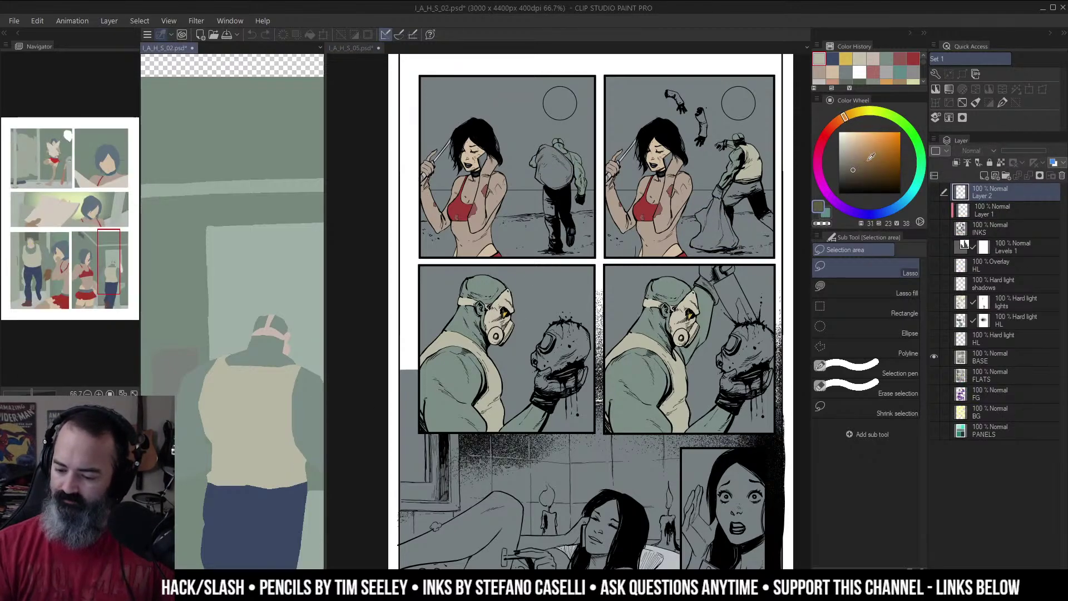
{"action": "left_click_drag", "start_coordinate": [851, 176], "coordinate": [863, 172]}
{"action": "left_click", "coordinate": [911, 194]}
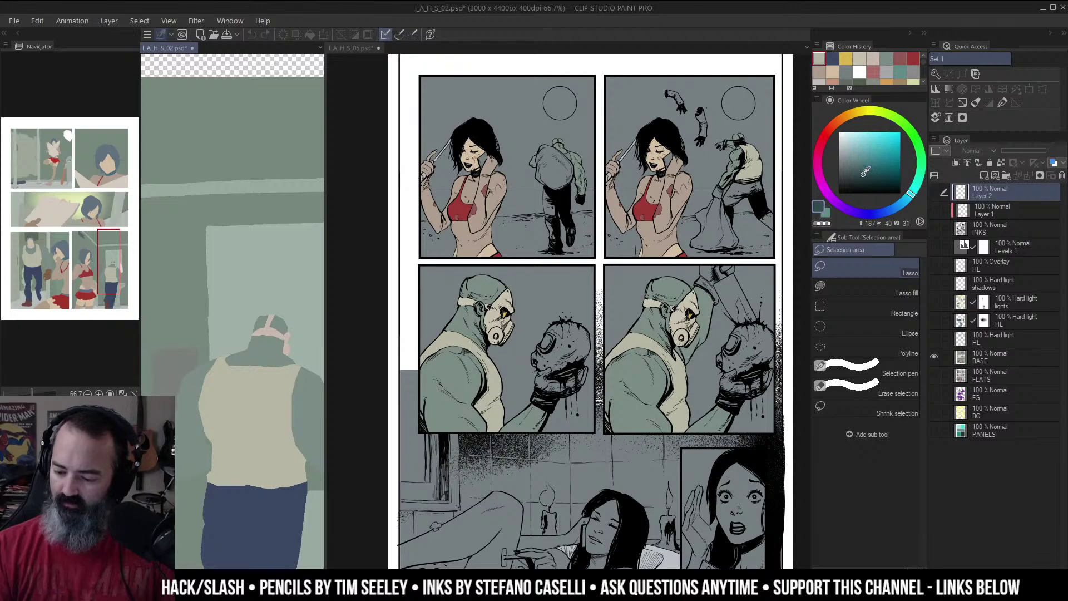
{"action": "left_click", "coordinate": [748, 202]}
{"action": "key", "text": "g"}
{"action": "left_click", "coordinate": [720, 216]}
{"action": "key", "text": "ctrl+d"}
{"action": "key", "text": "m"}
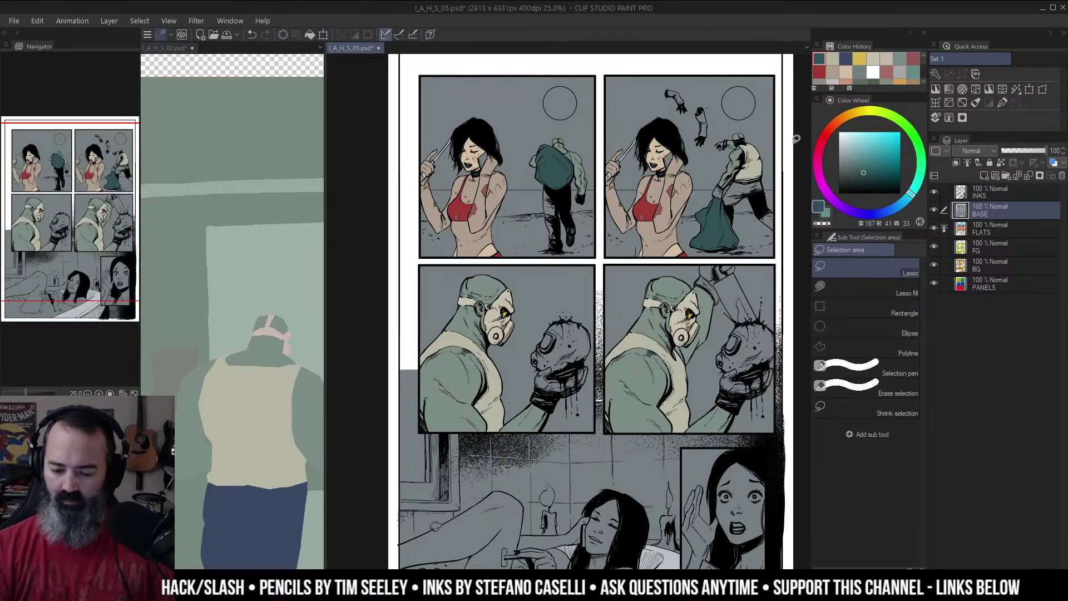
Step: Sample the navy of the man's trousers in I_A_H_S_02.psd and fill his trousers in the top panels of I_A_H_S_05.psd with it
{"action": "key", "text": "w"}
{"action": "left_click", "coordinate": [269, 495]}
{"action": "left_click", "coordinate": [269, 495], "text": "alt"}
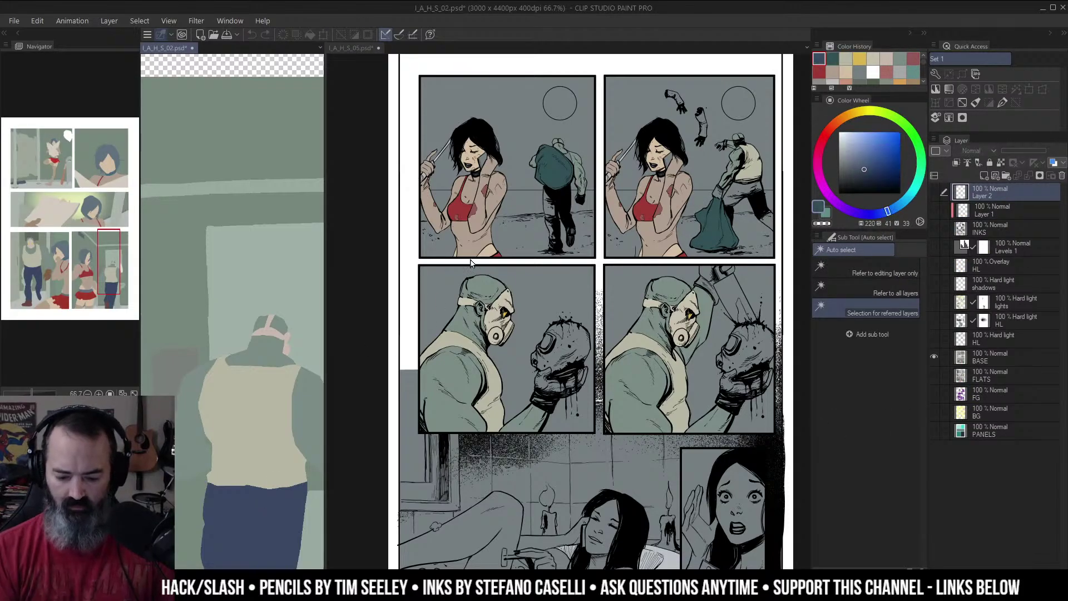
{"action": "key", "text": "m"}
{"action": "key", "text": "ctrl+Tab"}
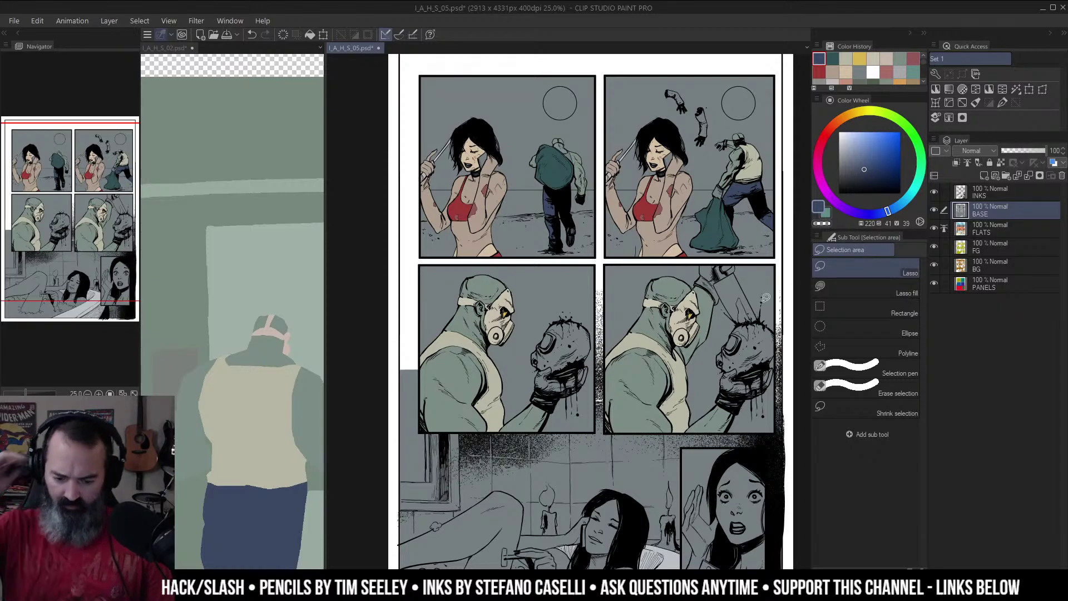
Step: Mix a dark red at H 6, S 66, V 52, fill the severed head and arms with it on BASE, and deselect
{"action": "left_click_drag", "start_coordinate": [745, 299], "coordinate": [753, 208]}
{"action": "left_click_drag", "start_coordinate": [291, 277], "coordinate": [225, 265]}
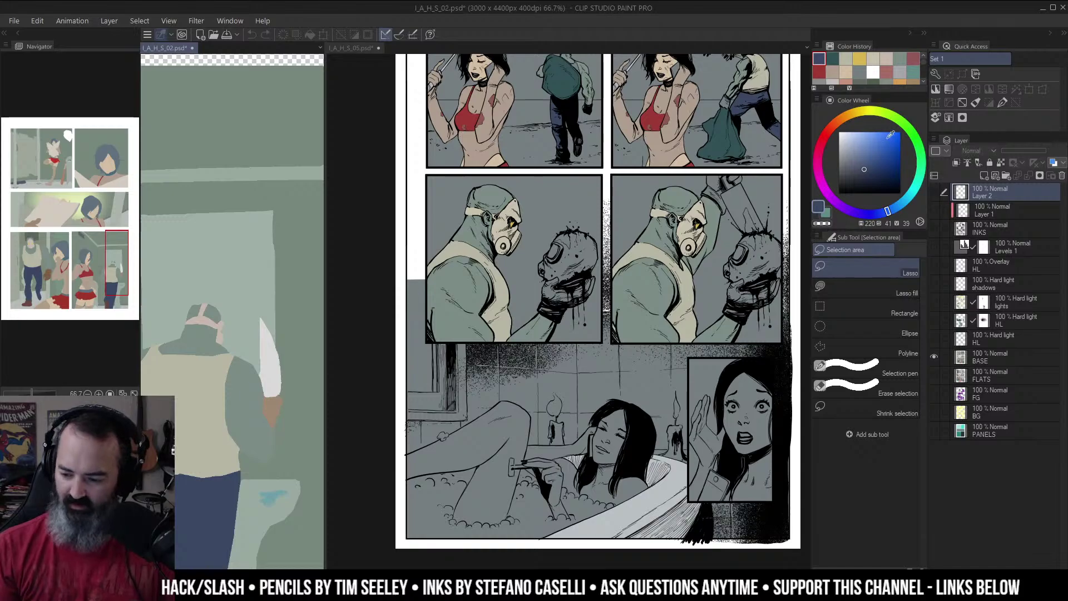
{"action": "left_click", "coordinate": [827, 132]}
{"action": "left_click_drag", "start_coordinate": [878, 148], "coordinate": [882, 159]}
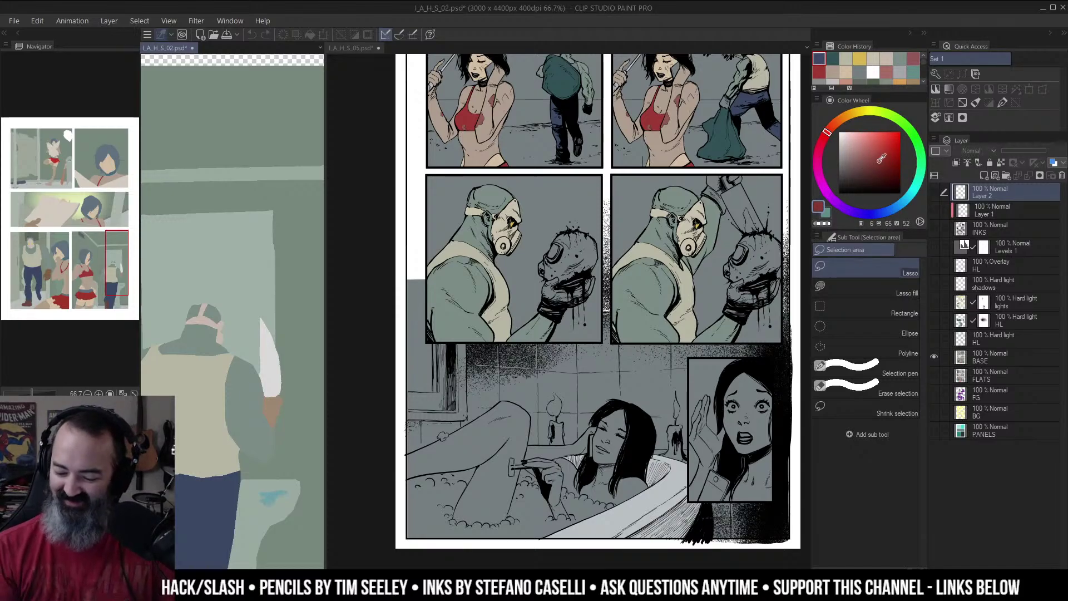
{"action": "key", "text": "g"}
{"action": "left_click", "coordinate": [574, 261]}
{"action": "key", "text": "w"}
{"action": "left_click", "coordinate": [585, 248]}
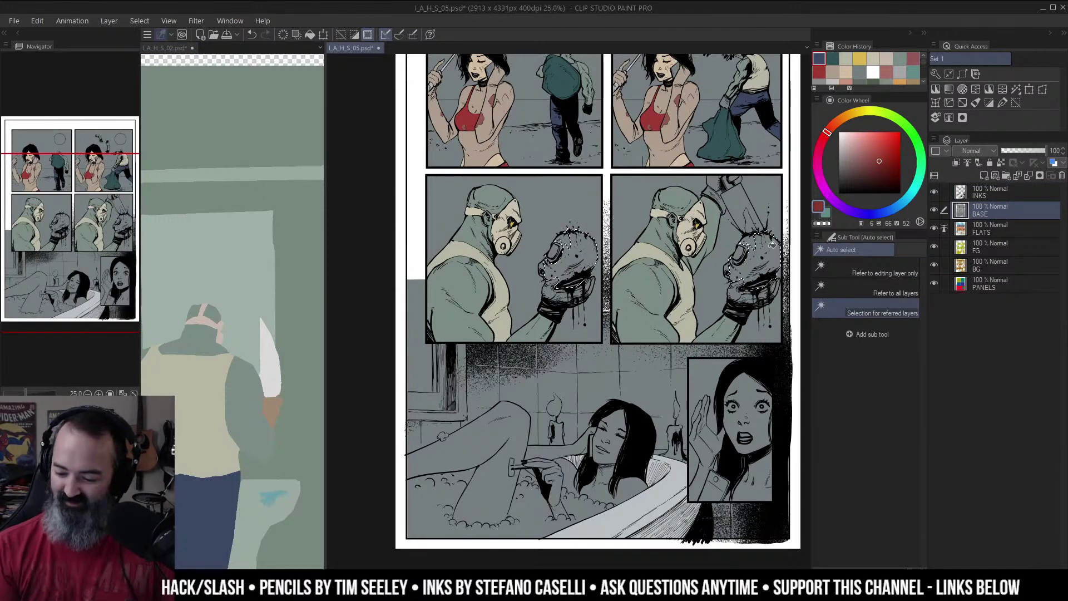
{"action": "key", "text": "g"}
{"action": "left_click", "coordinate": [772, 244]}
{"action": "key", "text": "ctrl+d"}
Step: Select the unfilled patch on top of the severed head, fill it with a slightly softer red at H 6, S 61, and deselect
{"action": "left_click", "coordinate": [675, 267], "text": "ctrl"}
{"action": "key", "text": "m"}
{"action": "left_click_drag", "start_coordinate": [731, 227], "coordinate": [690, 231]}
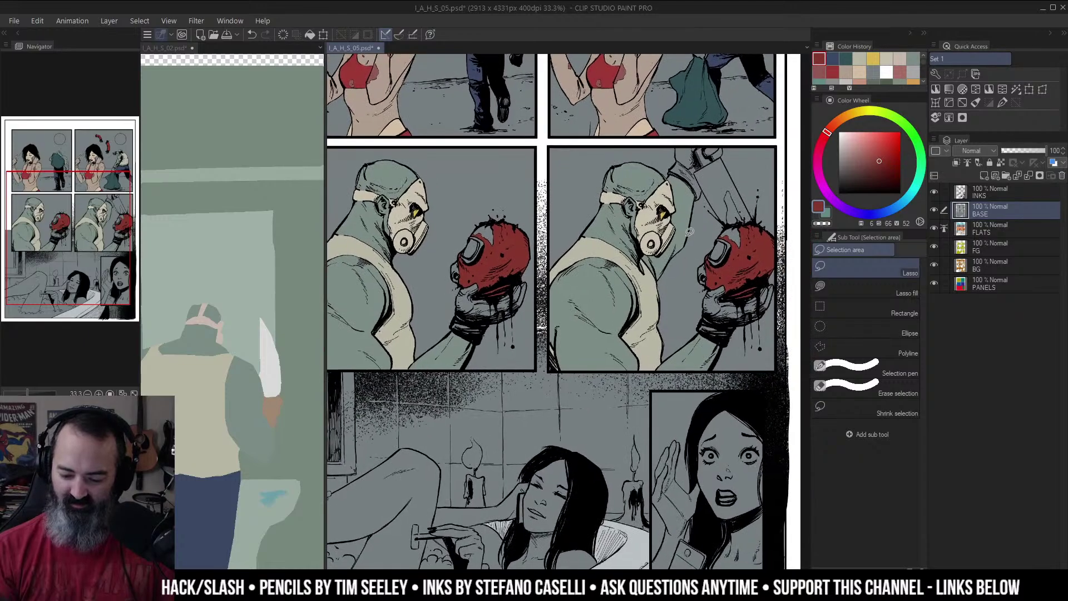
{"action": "left_click", "coordinate": [877, 156]}
{"action": "key", "text": "g"}
{"action": "key", "text": "w"}
{"action": "left_click", "coordinate": [486, 234]}
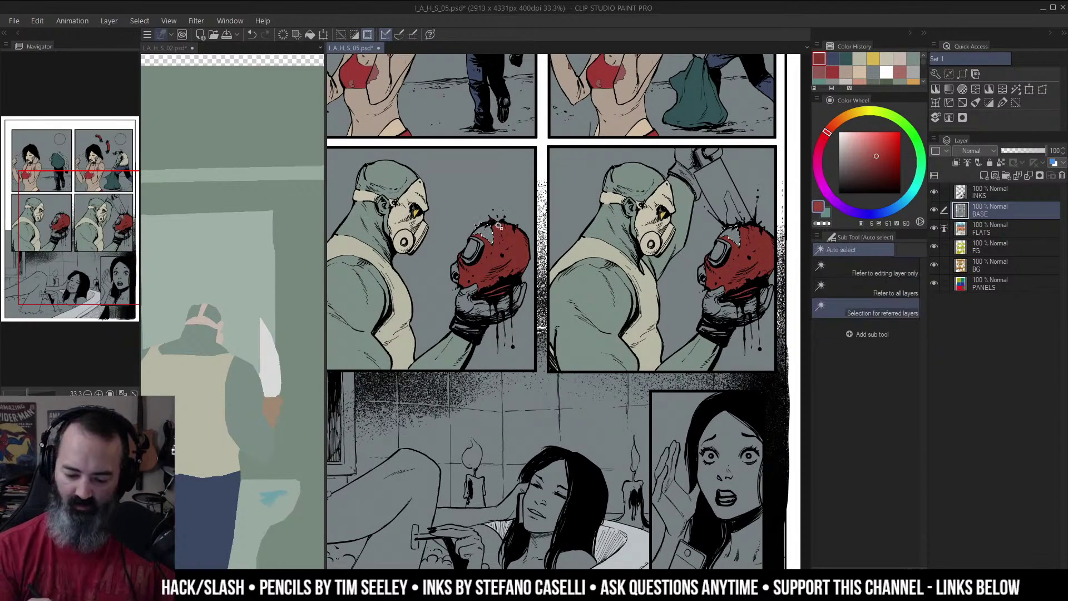
{"action": "key", "text": "g"}
{"action": "left_click", "coordinate": [485, 234]}
{"action": "key", "text": "m"}
{"action": "key", "text": "ctrl+d"}
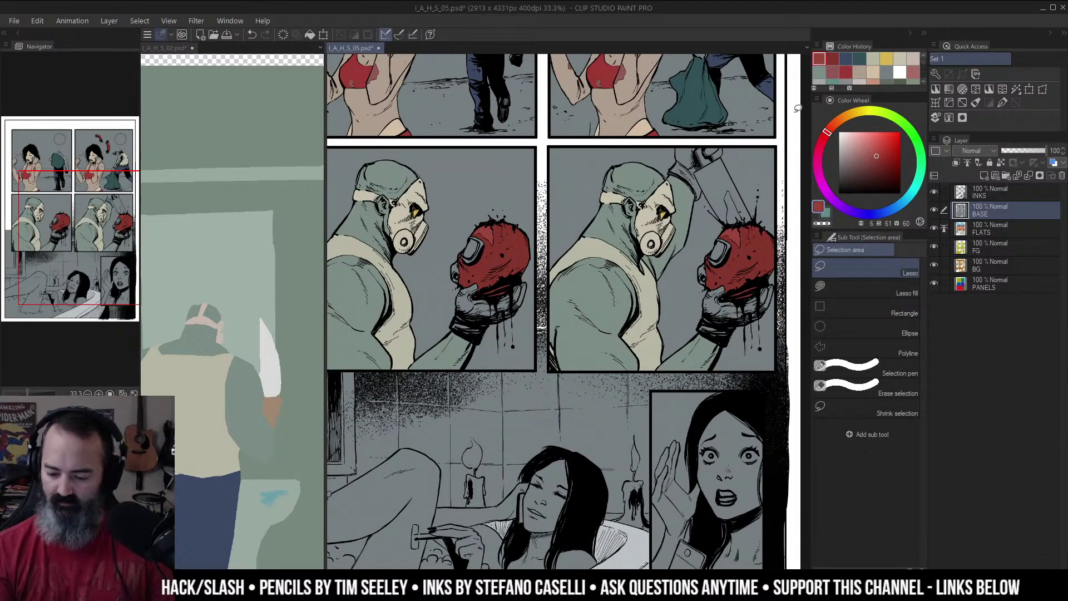
Step: Select the severed head's goggles, fill them with a warm grey at H 6, S 8, V 41, and lower their saturation by 60
{"action": "key", "text": "w"}
{"action": "left_click", "coordinate": [487, 244]}
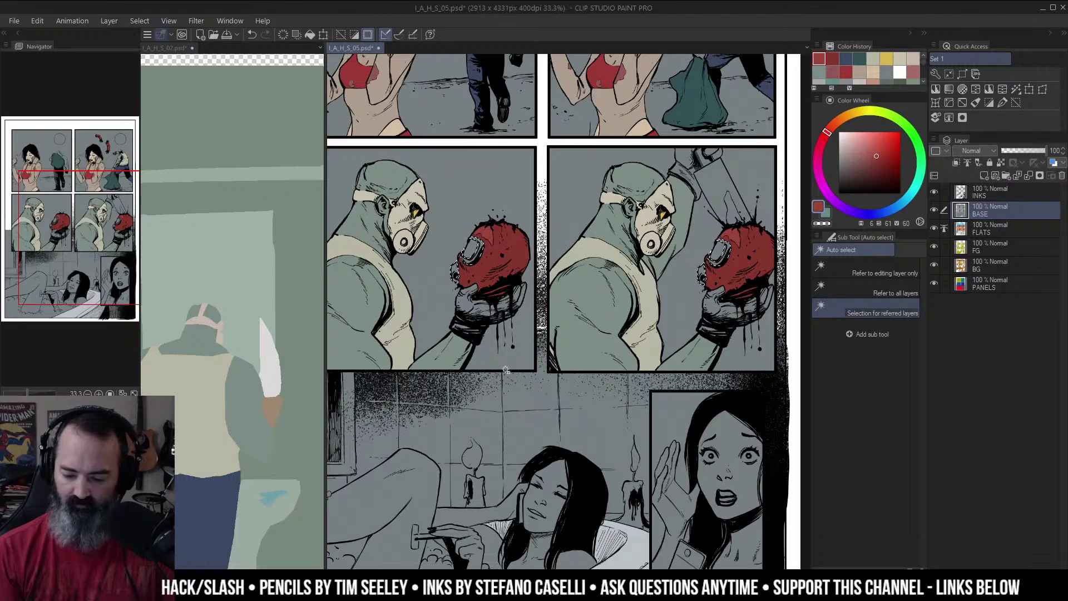
{"action": "left_click", "coordinate": [844, 168]}
{"action": "key", "text": "g"}
{"action": "left_click", "coordinate": [717, 257]}
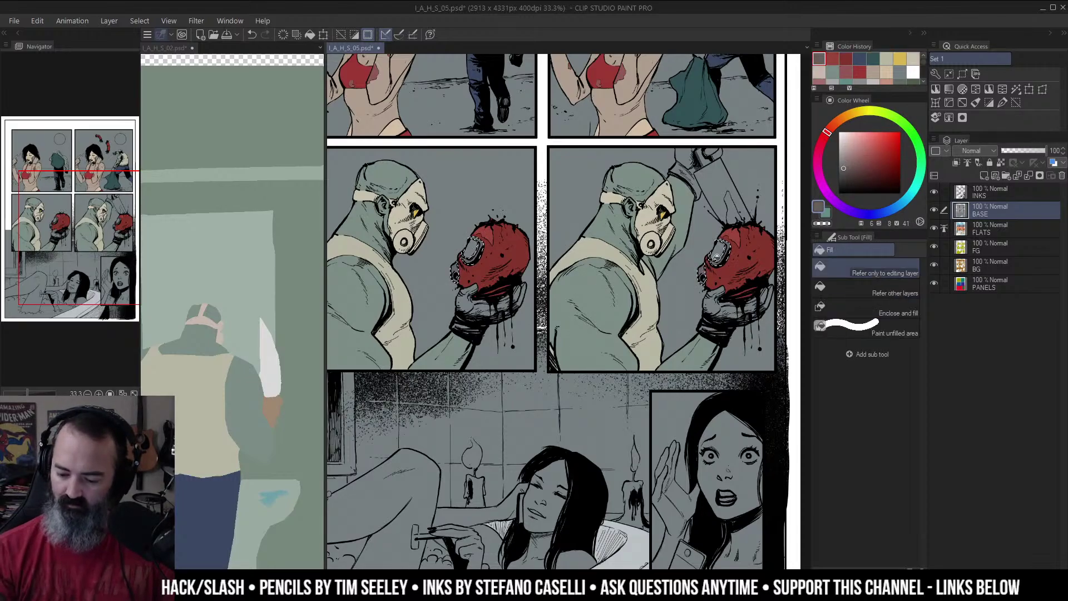
{"action": "key", "text": "m"}
{"action": "key", "text": "ctrl+u"}
{"action": "left_click_drag", "start_coordinate": [837, 222], "coordinate": [774, 223]}
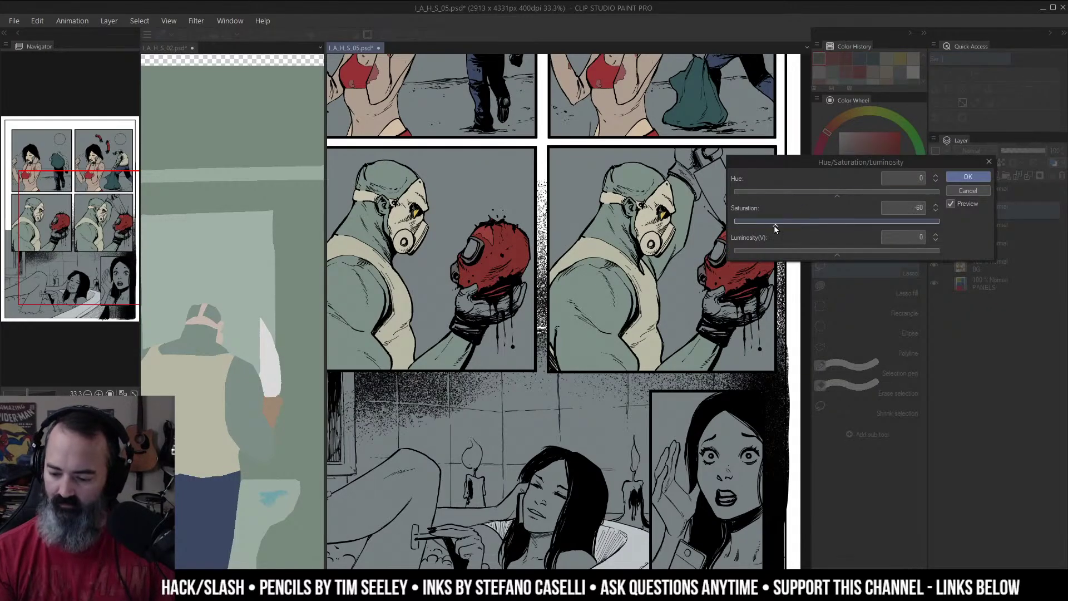
{"action": "key", "text": "Return"}
Step: Select the goggle lenses on the severed head, fill them with grey at H 6, S 9, V 50, and lower their luminosity by 30
{"action": "key", "text": "g"}
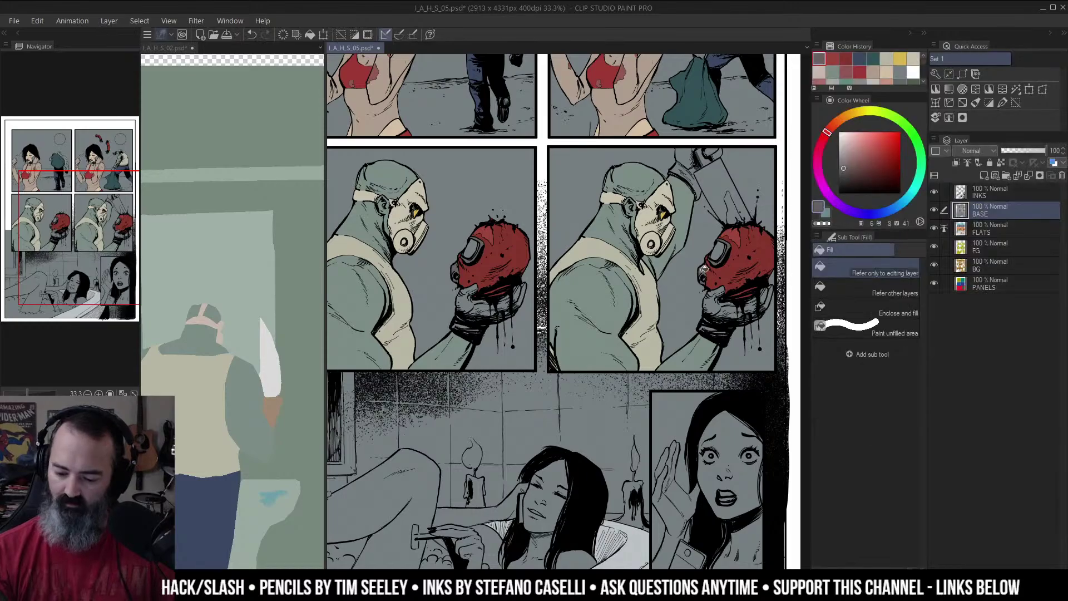
{"action": "key", "text": "m"}
{"action": "key", "text": "w"}
{"action": "left_click", "coordinate": [724, 244]}
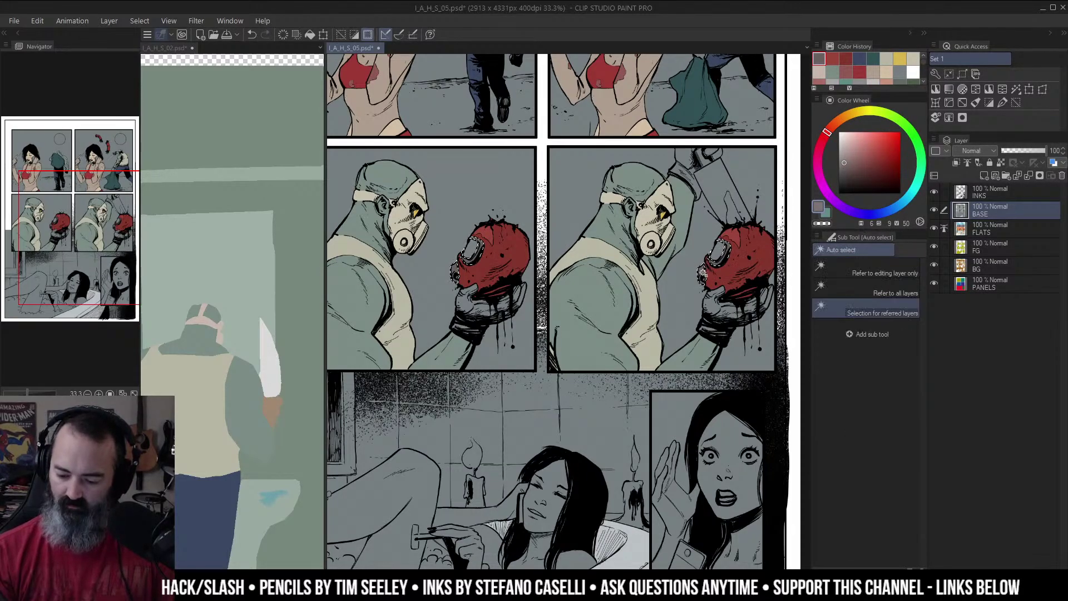
{"action": "key", "text": "g"}
{"action": "left_click", "coordinate": [724, 245]}
{"action": "key", "text": "m"}
{"action": "key", "text": "w"}
{"action": "key", "text": "ctrl+u"}
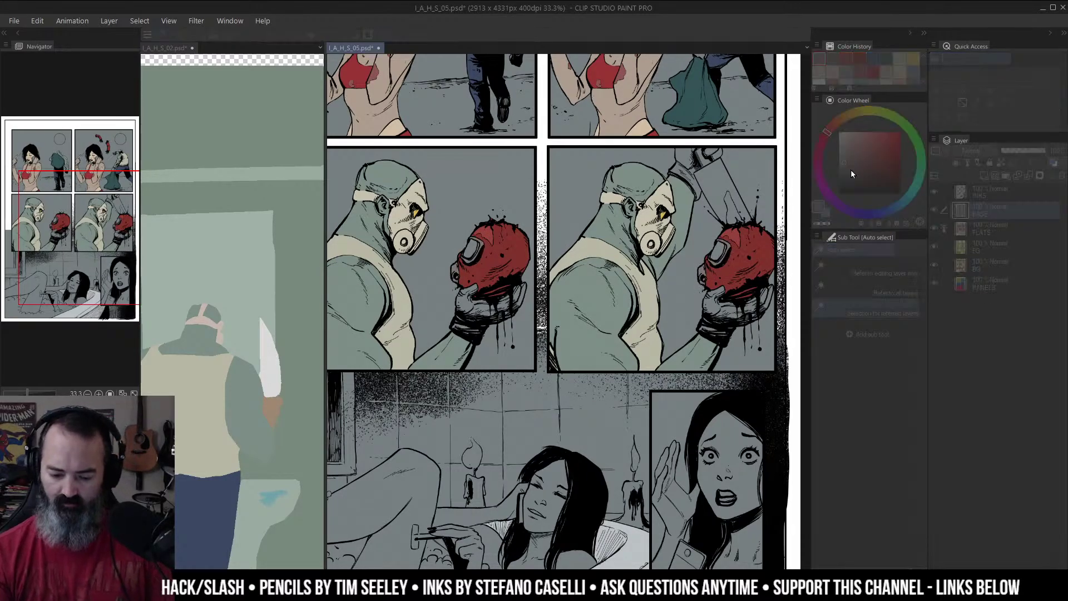
{"action": "left_click_drag", "start_coordinate": [837, 252], "coordinate": [806, 253]}
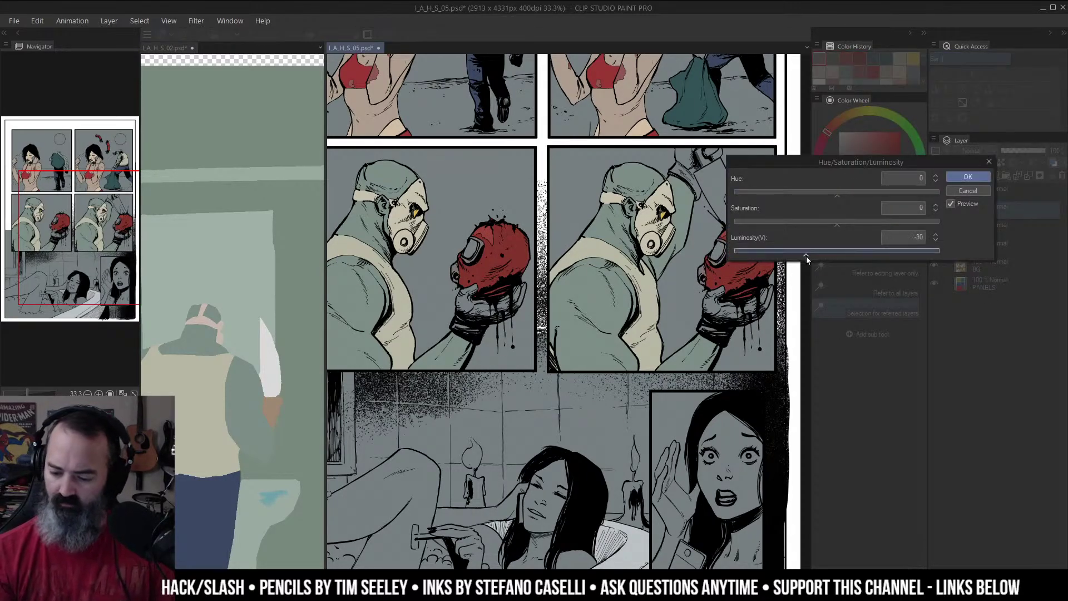
{"action": "left_click", "coordinate": [955, 174]}
Step: Shift the hue of the selected goggle lenses to orange, raise their saturation by 40, and deselect
{"action": "key", "text": "ctrl+u"}
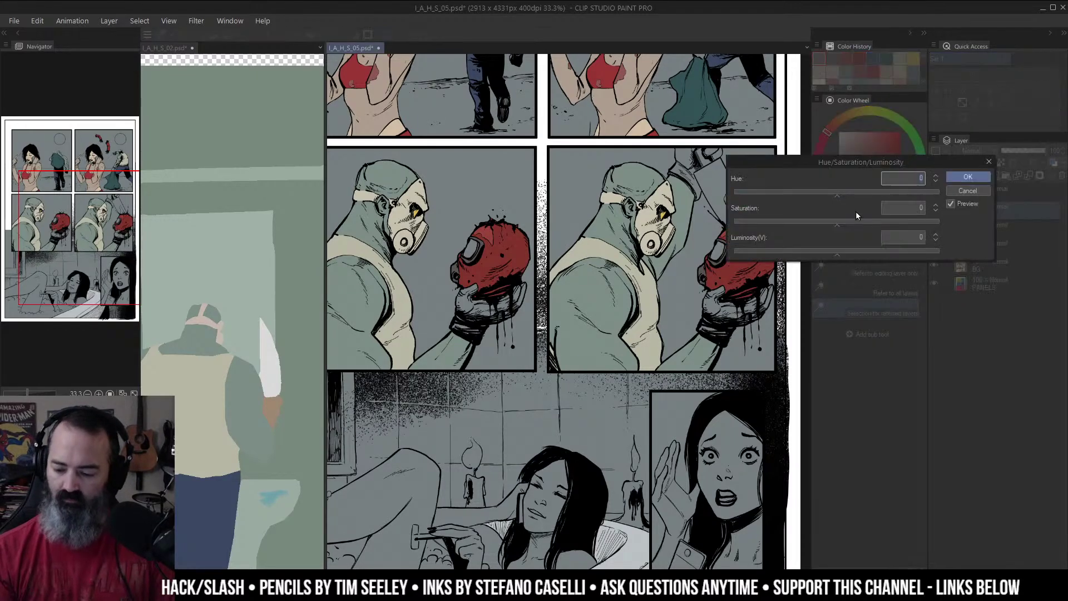
{"action": "left_click_drag", "start_coordinate": [856, 221], "coordinate": [740, 217]}
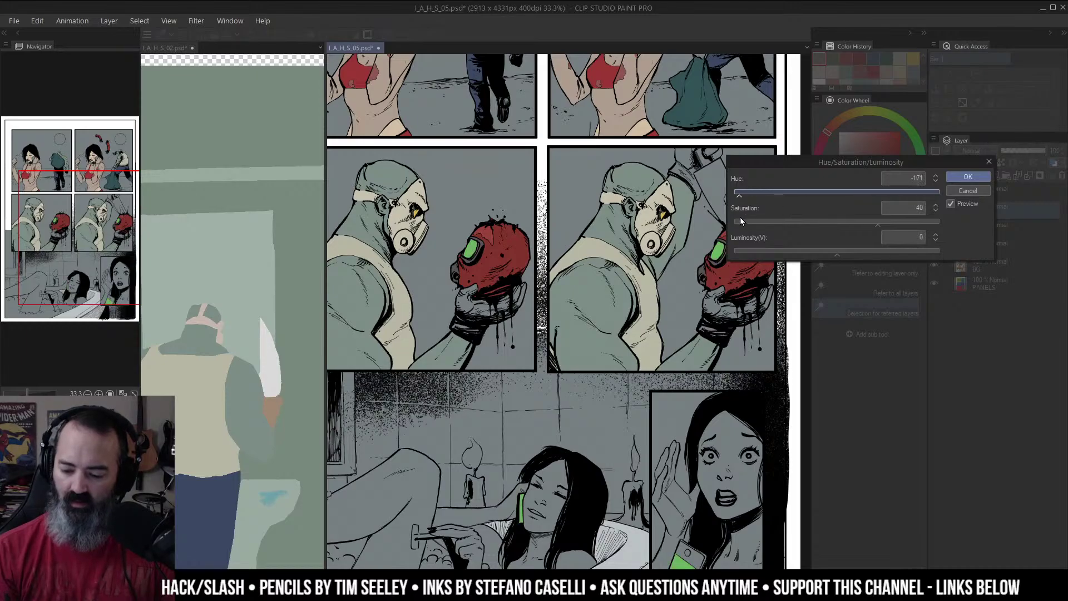
{"action": "left_click", "coordinate": [973, 176]}
{"action": "key", "text": "m"}
{"action": "left_click_drag", "start_coordinate": [779, 273], "coordinate": [734, 260]}
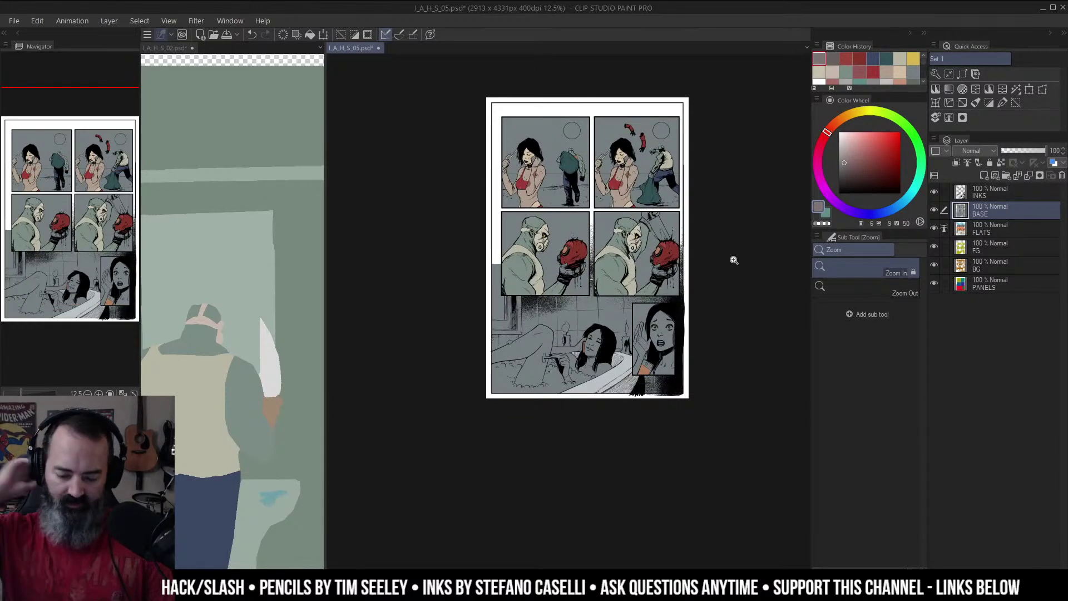
{"action": "left_click", "coordinate": [617, 187]}
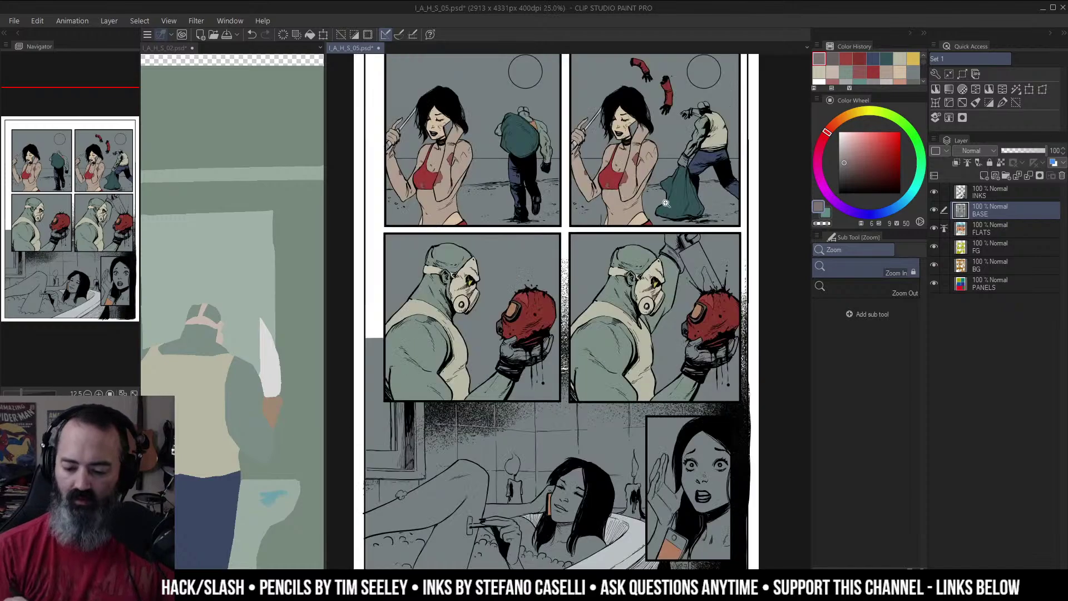
{"action": "key", "text": "w"}
{"action": "left_click", "coordinate": [543, 283]}
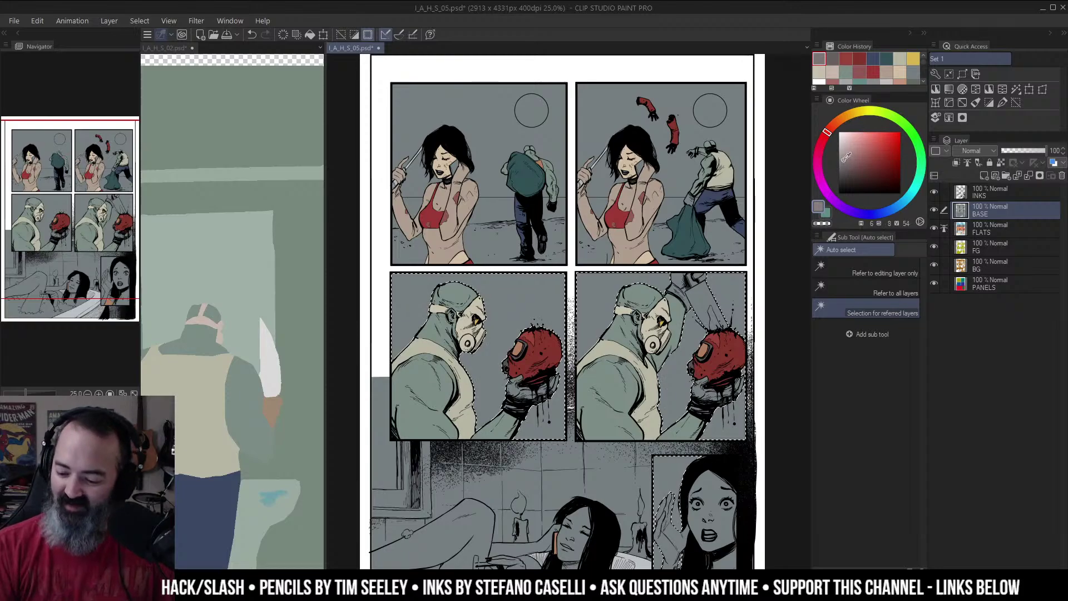
{"action": "left_click", "coordinate": [846, 158]}
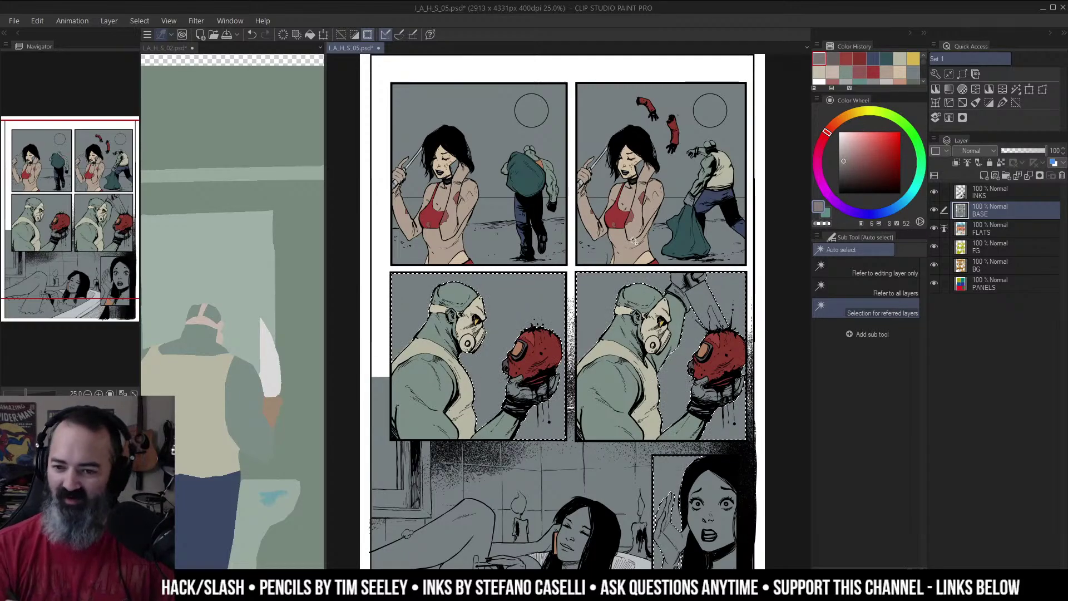
{"action": "left_click_drag", "start_coordinate": [658, 227], "coordinate": [656, 200]}
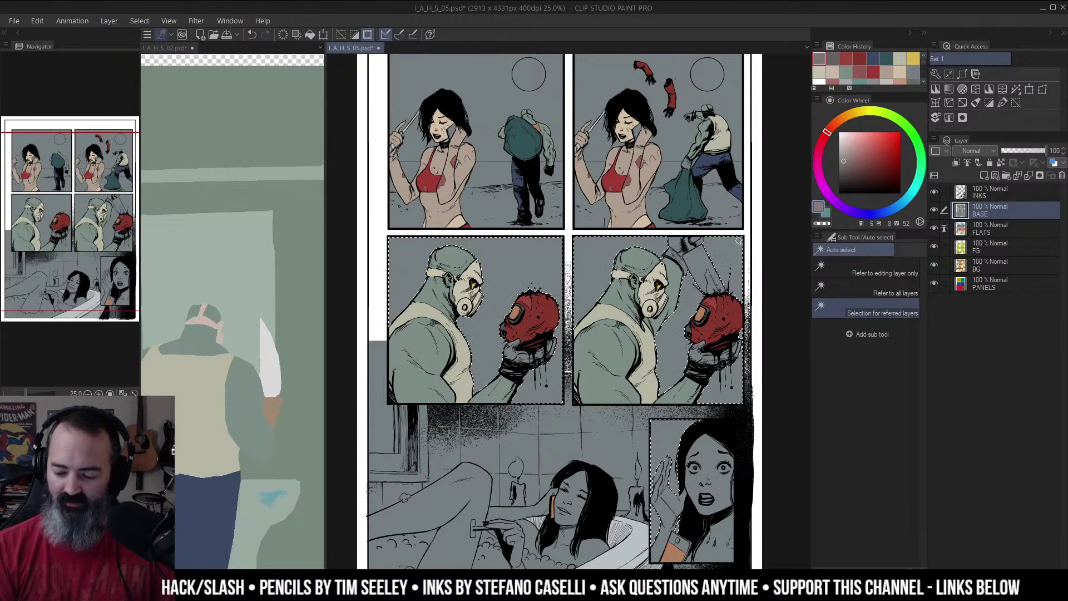
{"action": "key", "text": "ctrl+d"}
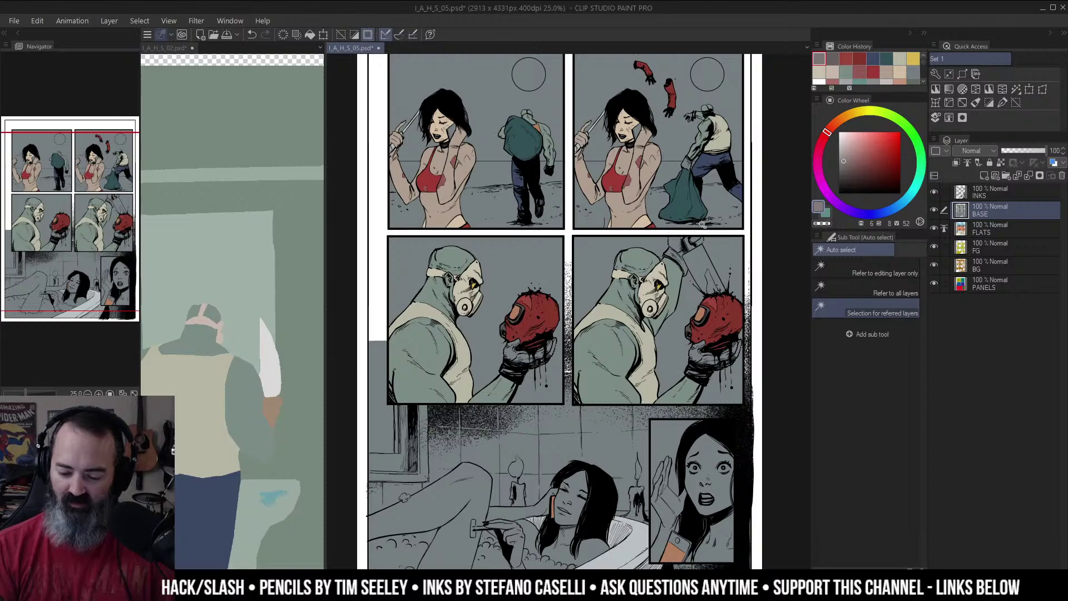
{"action": "key", "text": "ctrl+d"}
{"action": "left_click", "coordinate": [689, 241]}
{"action": "key", "text": "ctrl+d"}
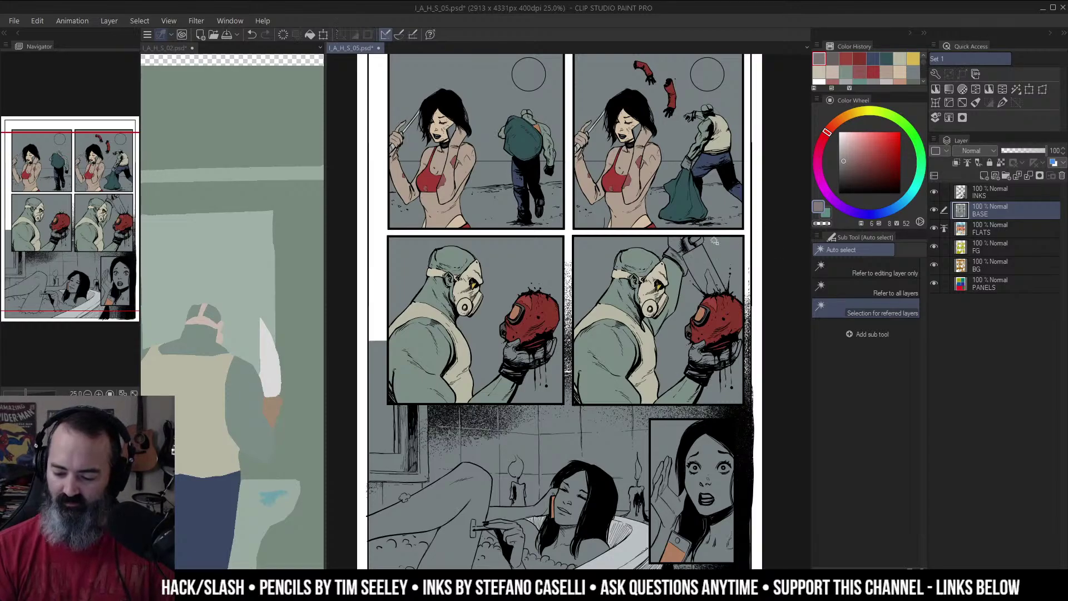
Step: Select the man's gloves, fill them with a leather brown mixed at H 28, S 42, V 57, and deselect
{"action": "left_click", "coordinate": [680, 244]}
{"action": "key", "text": "q"}
{"action": "key", "text": "ctrl+m"}
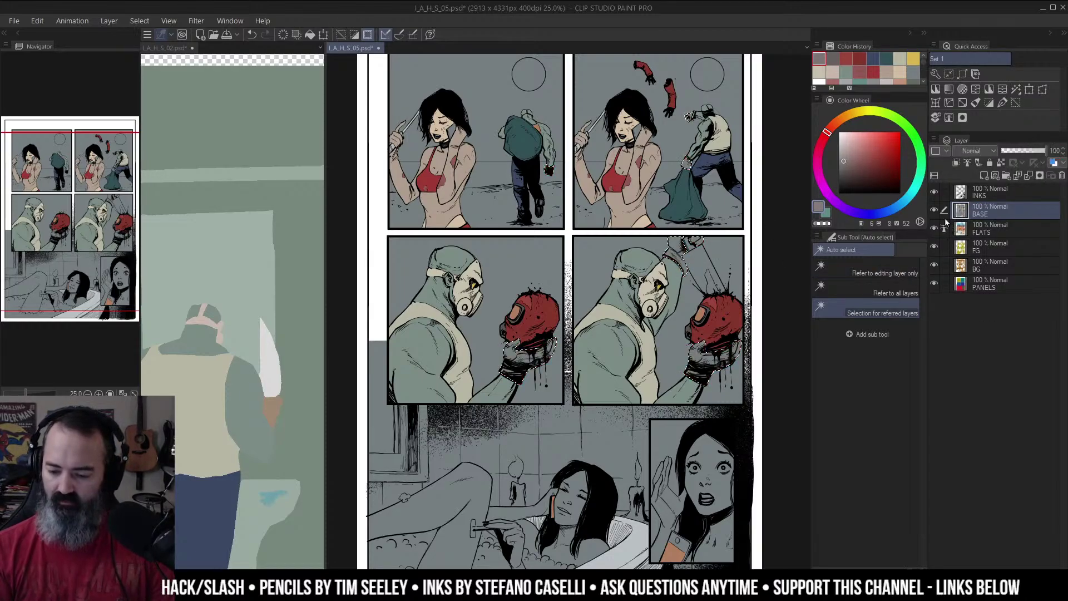
{"action": "left_click", "coordinate": [866, 155]}
{"action": "left_click", "coordinate": [842, 118]}
{"action": "left_click", "coordinate": [864, 159]}
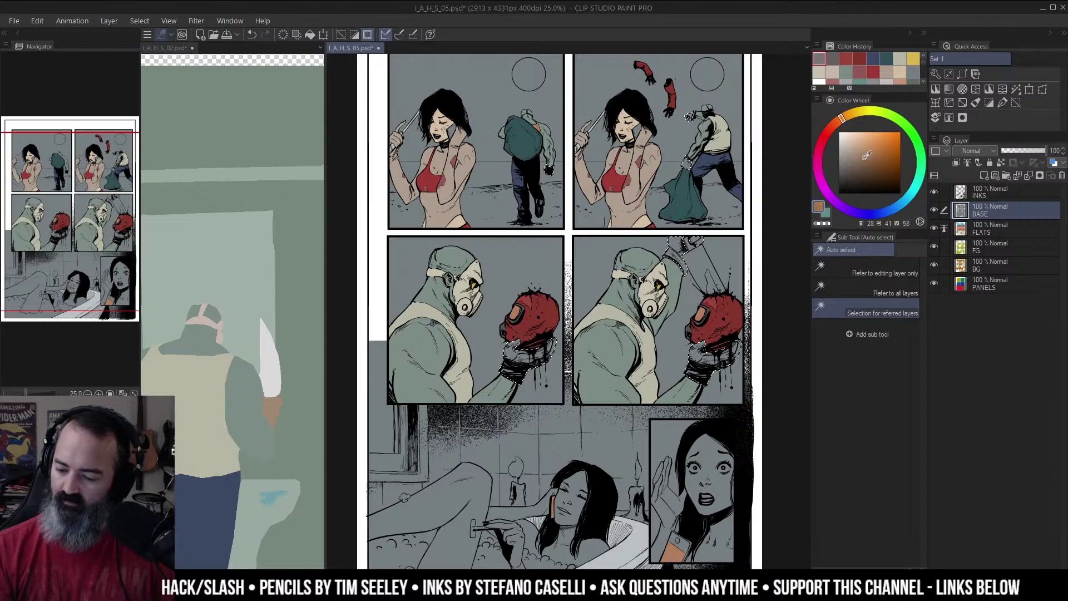
{"action": "key", "text": "g"}
{"action": "left_click", "coordinate": [681, 249]}
{"action": "key", "text": "m"}
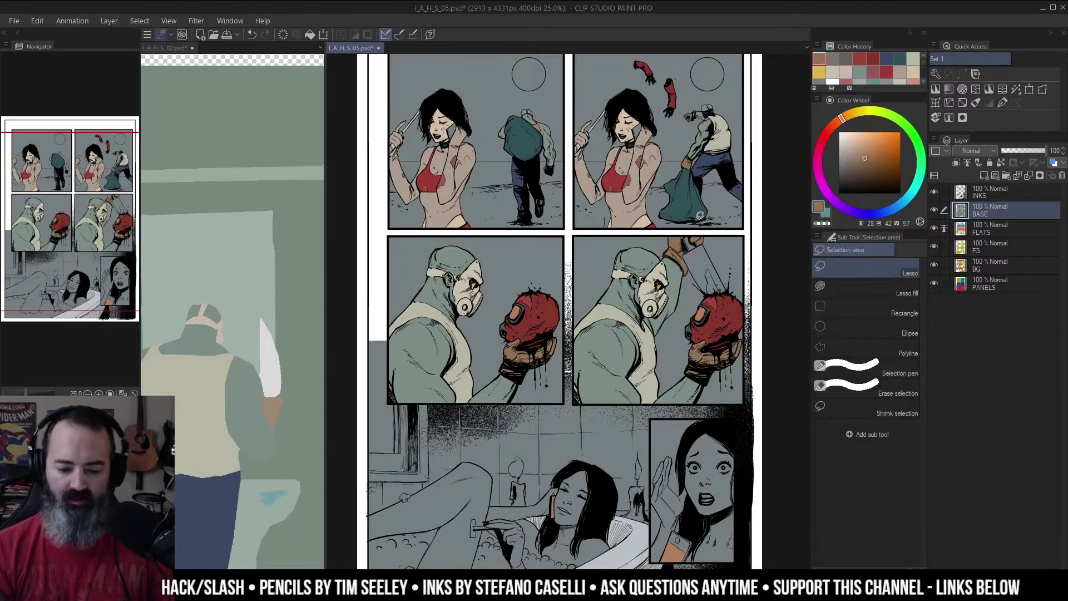
Step: Switch to I_A_H_S_02.psd, widen its pane to show the whole page, and turn on all its layers
{"action": "left_click", "coordinate": [293, 50]}
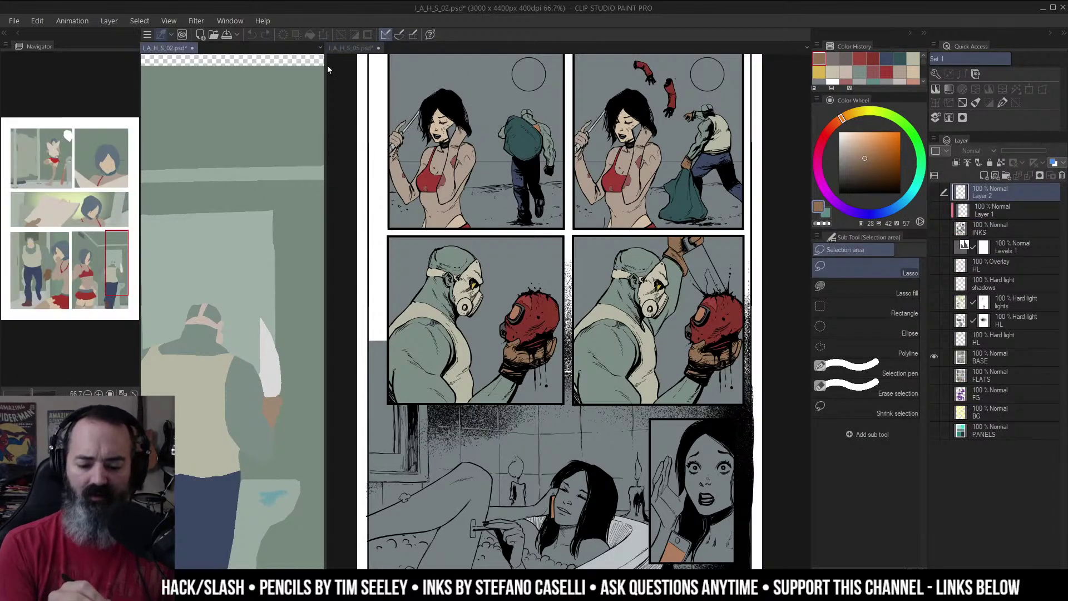
{"action": "left_click_drag", "start_coordinate": [326, 67], "coordinate": [665, 77]}
{"action": "key", "text": "ctrl+space"}
{"action": "left_click", "coordinate": [547, 134], "text": "alt"}
{"action": "left_click_drag", "start_coordinate": [489, 160], "coordinate": [608, 181]}
{"action": "left_click", "coordinate": [597, 156], "text": "alt"}
{"action": "left_click_drag", "start_coordinate": [592, 145], "coordinate": [553, 388]}
{"action": "left_click", "coordinate": [935, 356], "text": "alt"}
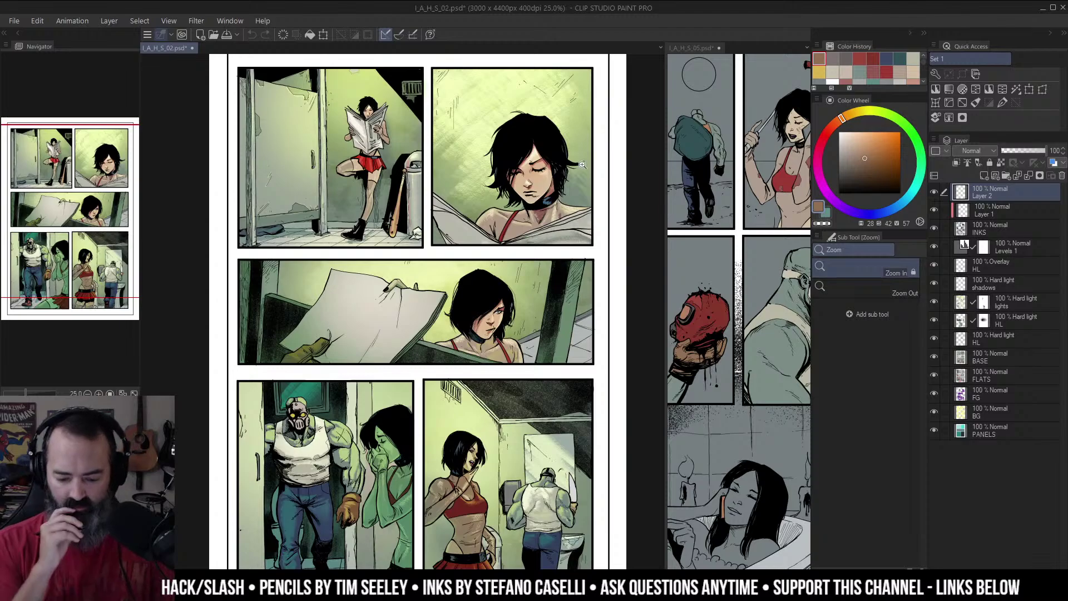
Step: Examine the rendering of the woman's face, neck and shoulders in the upper and middle panels of I_A_H_S_02.psd
{"action": "left_click", "coordinate": [525, 211]}
{"action": "left_click", "coordinate": [529, 236]}
{"action": "left_click", "coordinate": [530, 236]}
{"action": "left_click", "coordinate": [529, 236]}
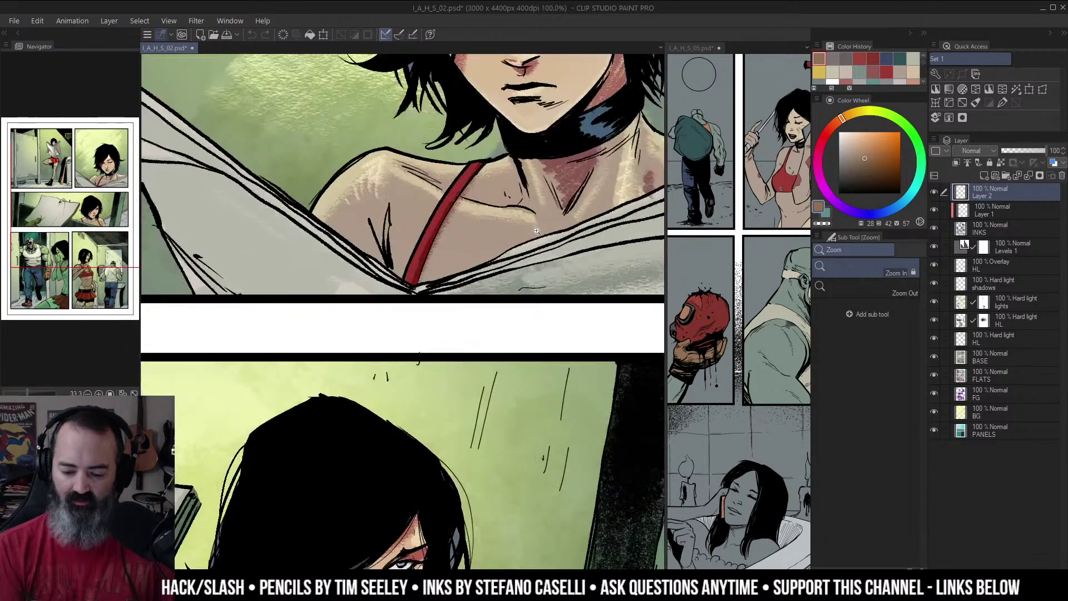
{"action": "left_click_drag", "start_coordinate": [376, 500], "coordinate": [449, 288]}
{"action": "mouse_move", "coordinate": [543, 443]}
{"action": "left_mouse_down"}
{"action": "mouse_move", "coordinate": [672, 231]}
{"action": "mouse_move", "coordinate": [572, 209]}
{"action": "left_mouse_up"}
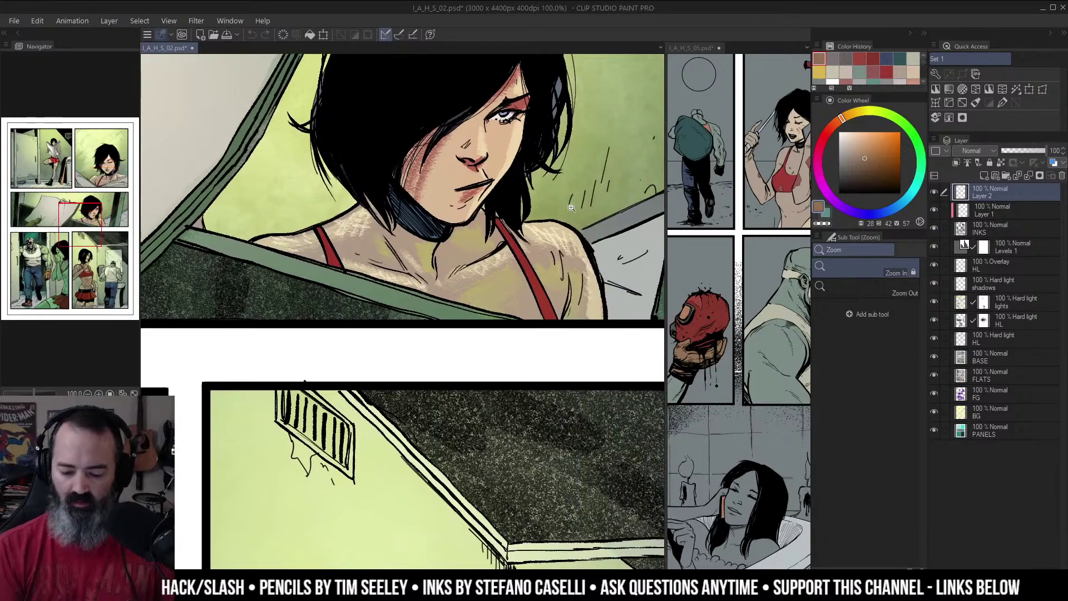
{"action": "key", "text": "b"}
{"action": "key", "text": "["}
{"action": "key", "text": "["}
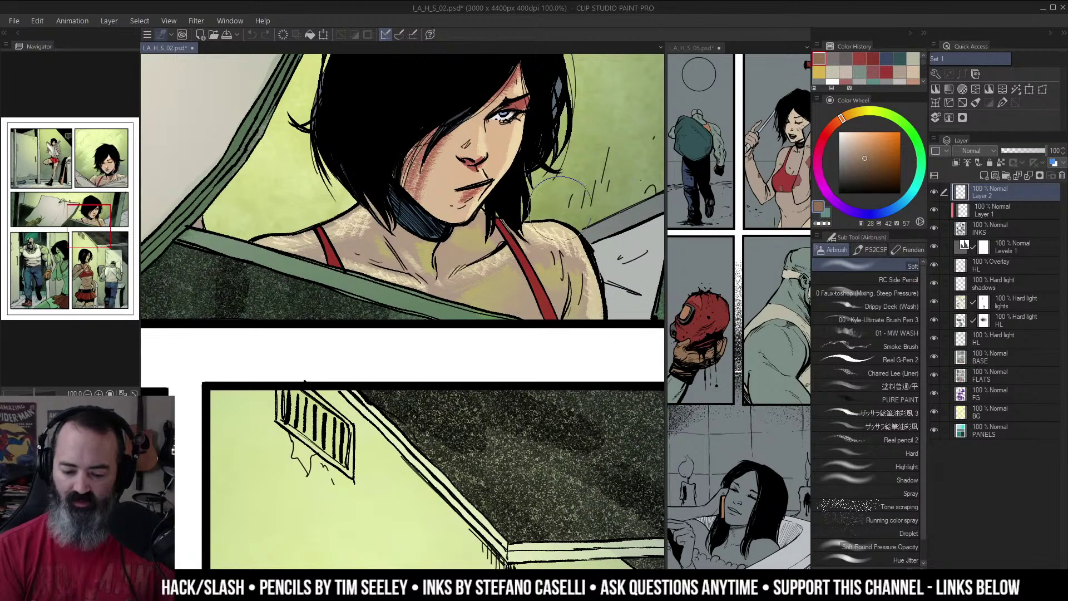
{"action": "key", "text": "z"}
{"action": "left_click", "coordinate": [533, 245], "text": "alt"}
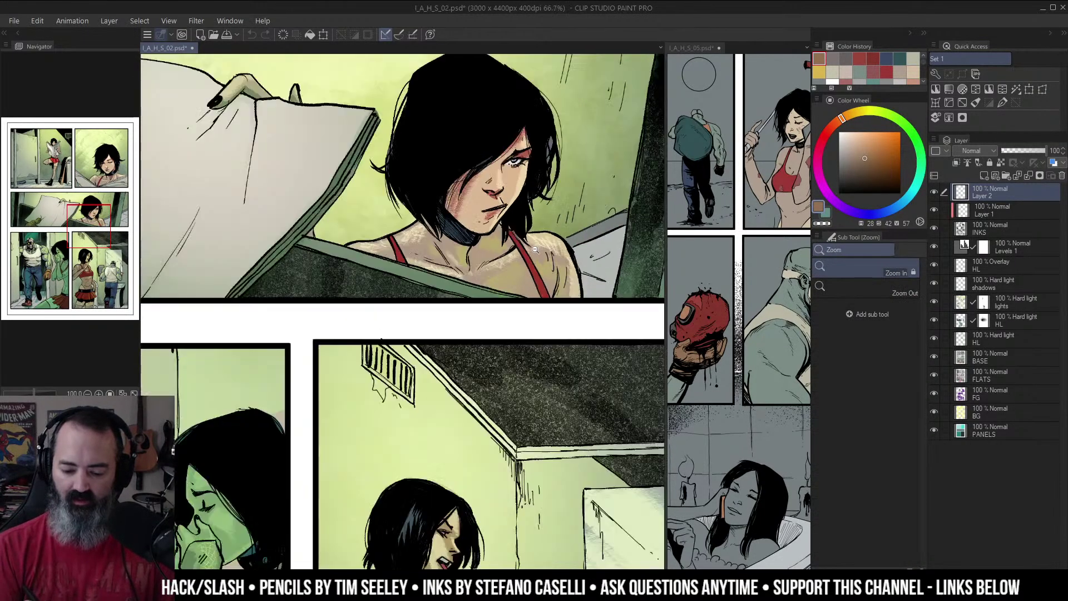
Step: Examine the highlight textures on the green woman's arms and the neighbouring figure's arm in the lower panels of I_A_H_S_02.psd
{"action": "left_click", "coordinate": [533, 244], "text": "alt"}
{"action": "left_click_drag", "start_coordinate": [572, 299], "coordinate": [744, 74]}
{"action": "mouse_move", "coordinate": [585, 357]}
{"action": "left_mouse_down"}
{"action": "mouse_move", "coordinate": [485, 309]}
{"action": "mouse_move", "coordinate": [641, 231]}
{"action": "left_mouse_up"}
{"action": "left_click", "coordinate": [396, 273]}
{"action": "left_click", "coordinate": [396, 272]}
{"action": "left_click", "coordinate": [397, 273]}
{"action": "left_click", "coordinate": [396, 273]}
{"action": "key", "text": "b"}
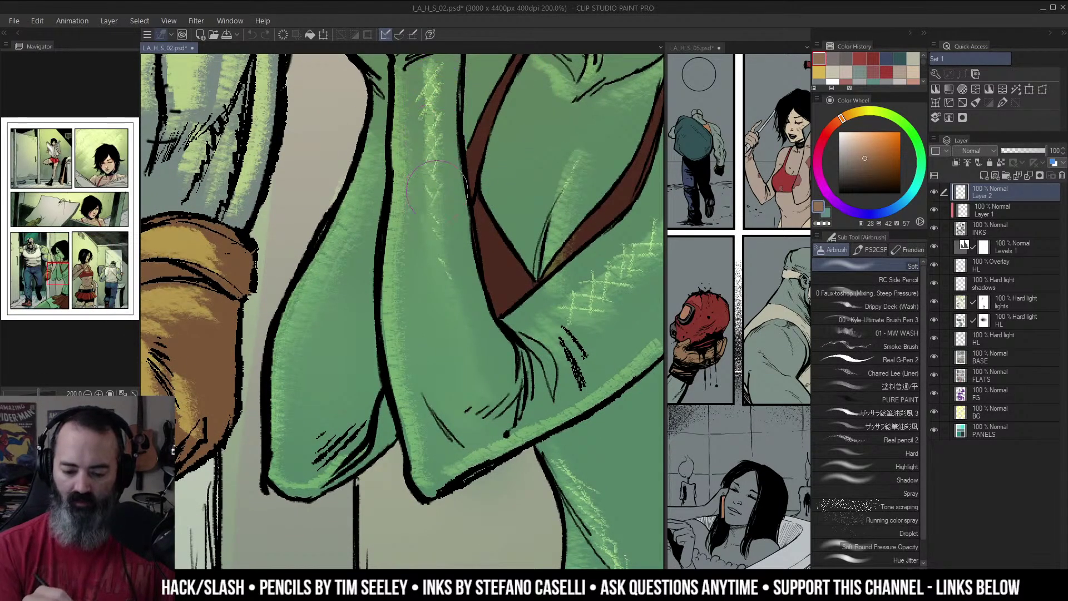
{"action": "left_click_drag", "start_coordinate": [614, 320], "coordinate": [353, 336]}
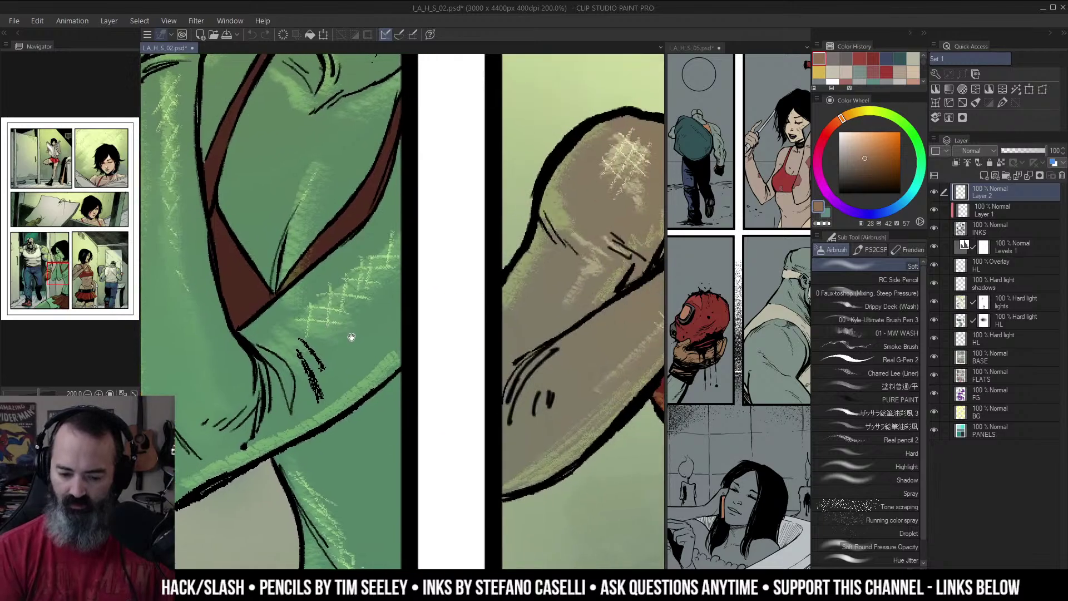
Step: Examine the colours and highlight textures on the gloved man and the two women in the lower panels of I_A_H_S_02.psd
{"action": "left_click_drag", "start_coordinate": [608, 282], "coordinate": [552, 229]}
{"action": "left_click_drag", "start_coordinate": [467, 305], "coordinate": [615, 291]}
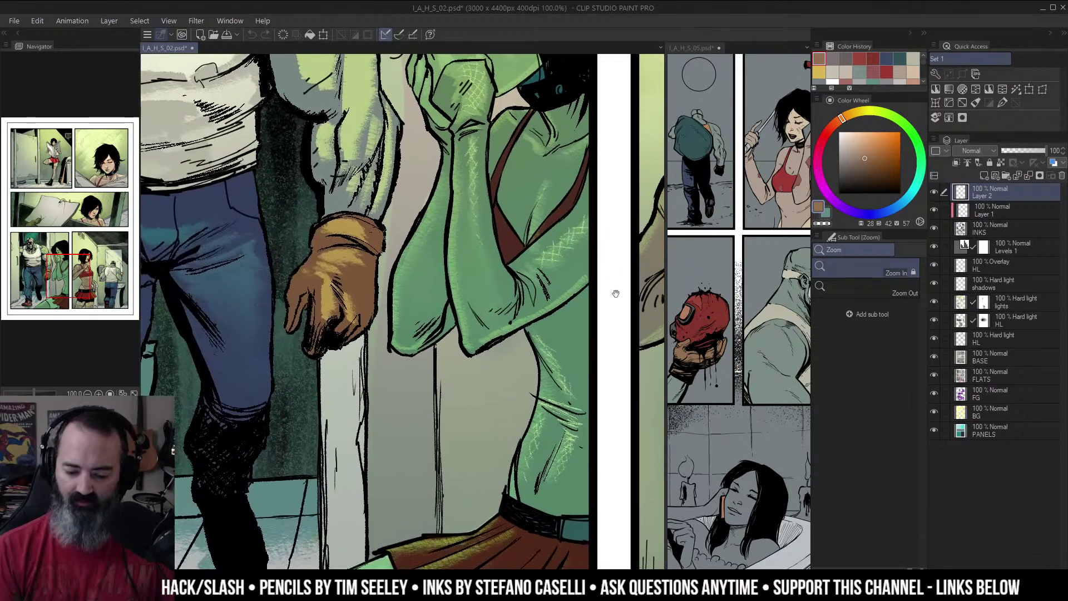
{"action": "left_click", "coordinate": [609, 335], "text": "alt"}
{"action": "left_click_drag", "start_coordinate": [596, 349], "coordinate": [487, 434]}
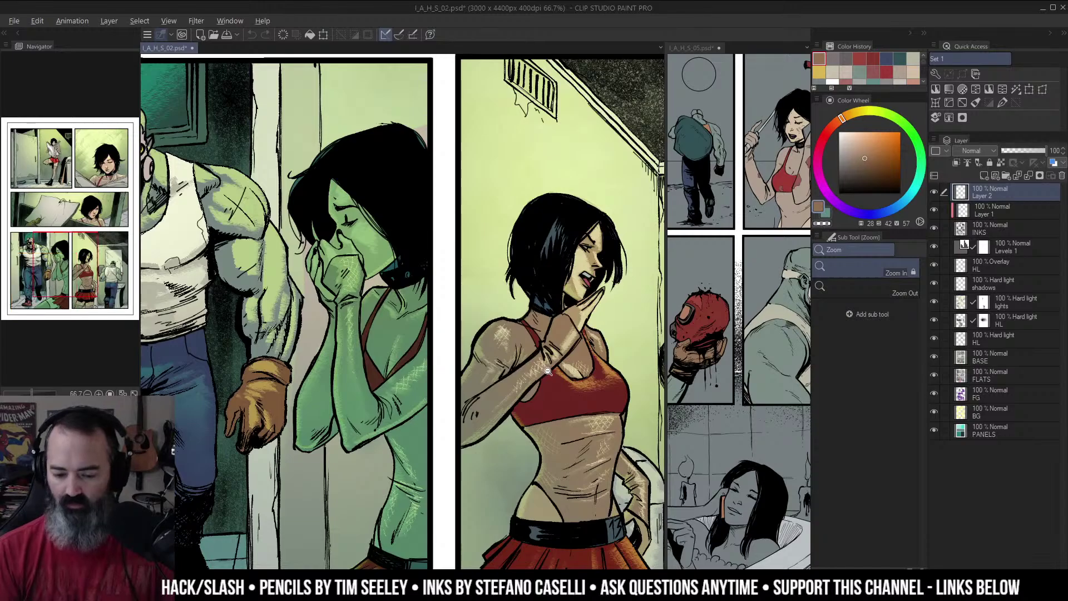
{"action": "scroll", "coordinate": [554, 376], "scroll_direction": "down", "scroll_amount": 1}
{"action": "left_click_drag", "start_coordinate": [613, 360], "coordinate": [465, 326]}
{"action": "left_click", "coordinate": [349, 186]}
{"action": "left_click", "coordinate": [348, 167]}
{"action": "left_click_drag", "start_coordinate": [348, 145], "coordinate": [523, 179]}
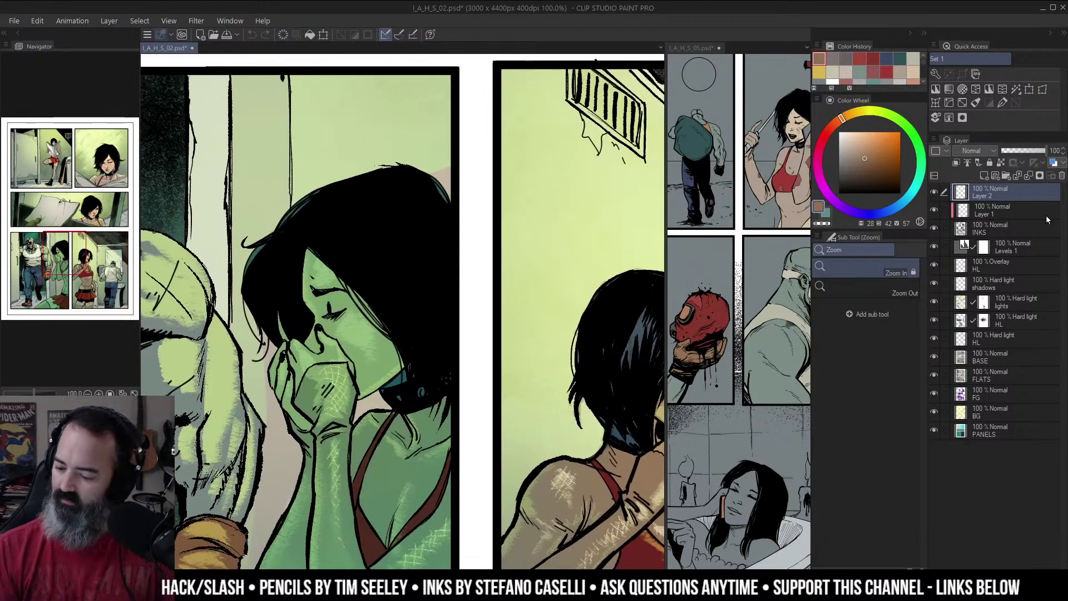
Step: Add a layer above Levels 1 and paint the sampled background green over the off-colour patch between the green woman's hair and the panel border
{"action": "key", "text": "b"}
{"action": "left_click", "coordinate": [971, 248]}
{"action": "left_click", "coordinate": [984, 176]}
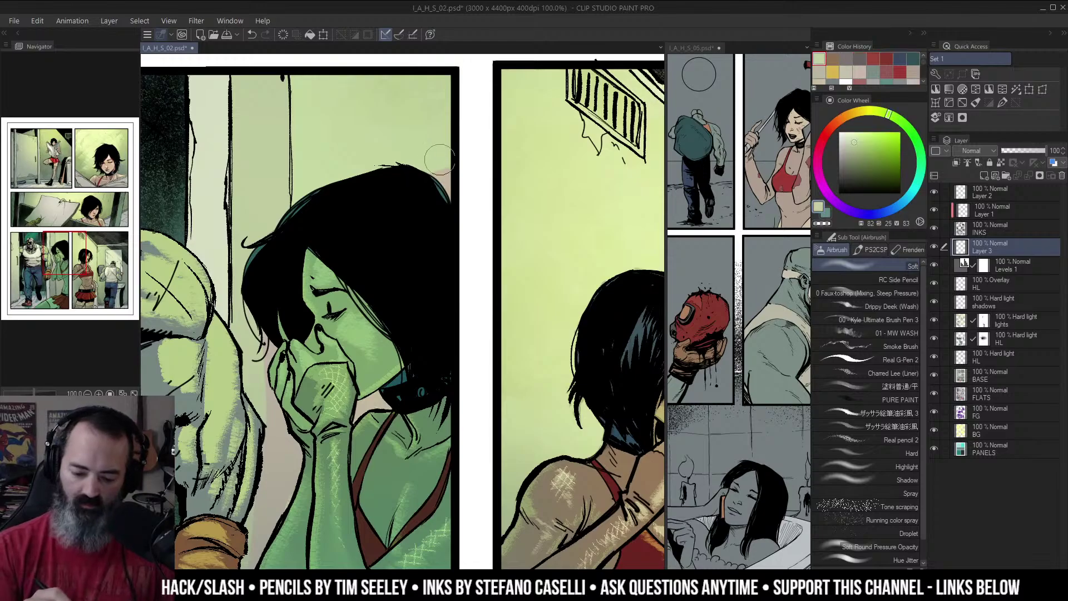
{"action": "left_click", "coordinate": [443, 172], "text": "alt"}
{"action": "key", "text": "bracketleft"}
{"action": "key", "text": "bracketleft"}
{"action": "key", "text": "bracketleft"}
{"action": "key", "text": "bracketleft"}
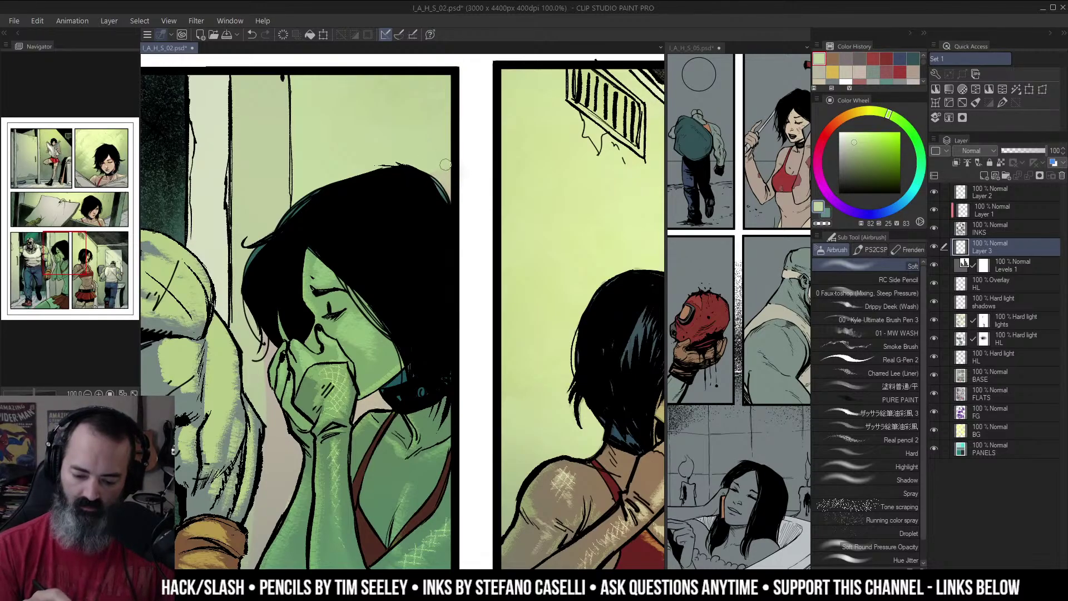
{"action": "left_click_drag", "start_coordinate": [441, 174], "coordinate": [449, 194]}
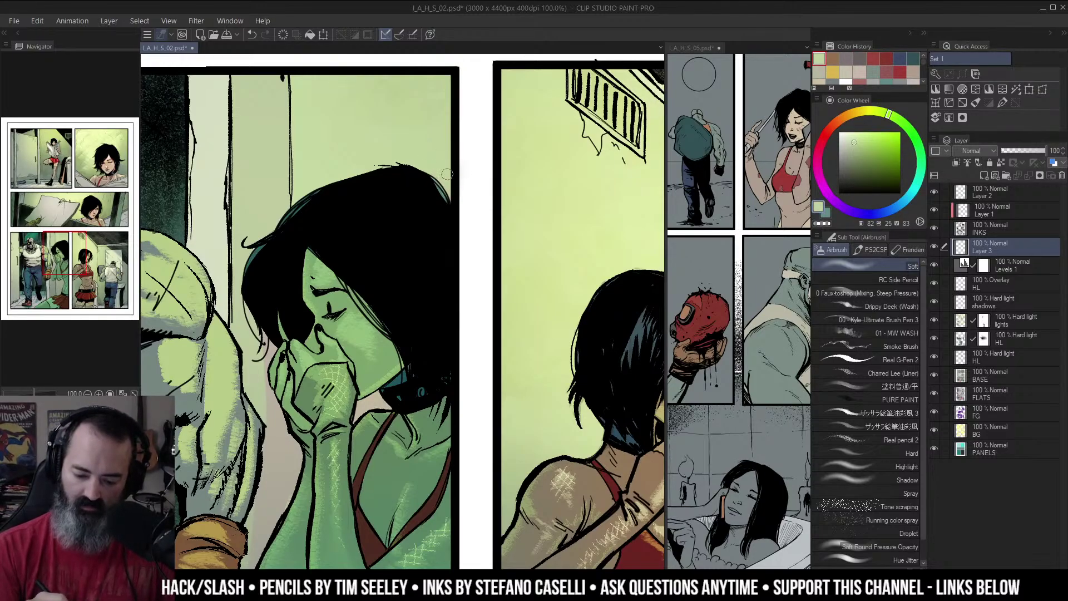
Step: Review the overall page of I_A_H_S_02.psd, looking closer at its middle and lower panels
{"action": "key", "text": "ctrl+space"}
{"action": "left_click", "coordinate": [524, 211], "text": "alt"}
{"action": "left_click", "coordinate": [524, 211], "text": "alt"}
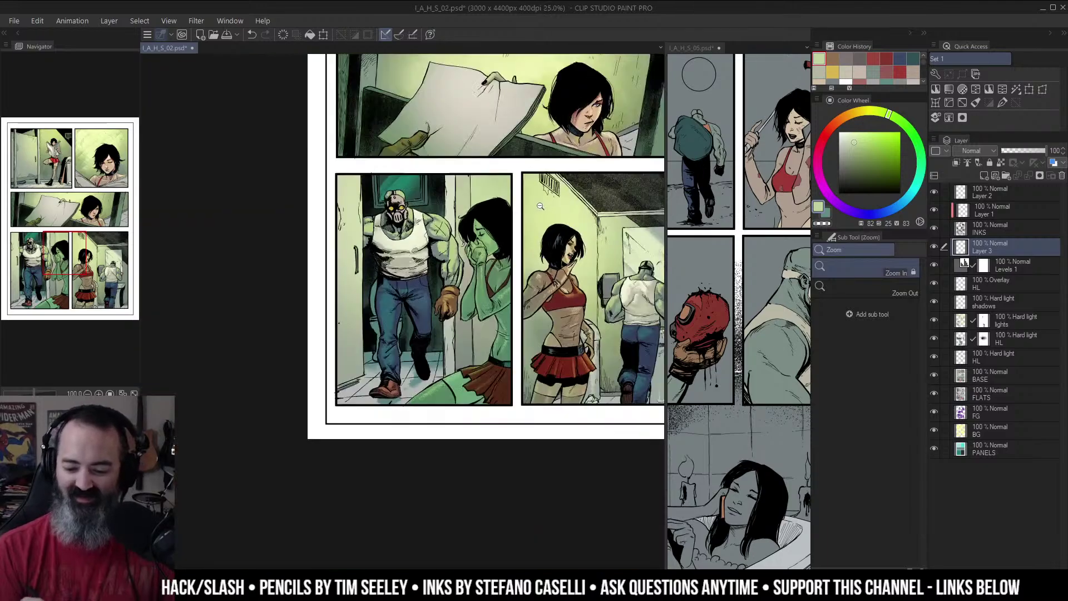
{"action": "left_click", "coordinate": [594, 293], "text": "alt"}
{"action": "left_click_drag", "start_coordinate": [632, 273], "coordinate": [555, 237]}
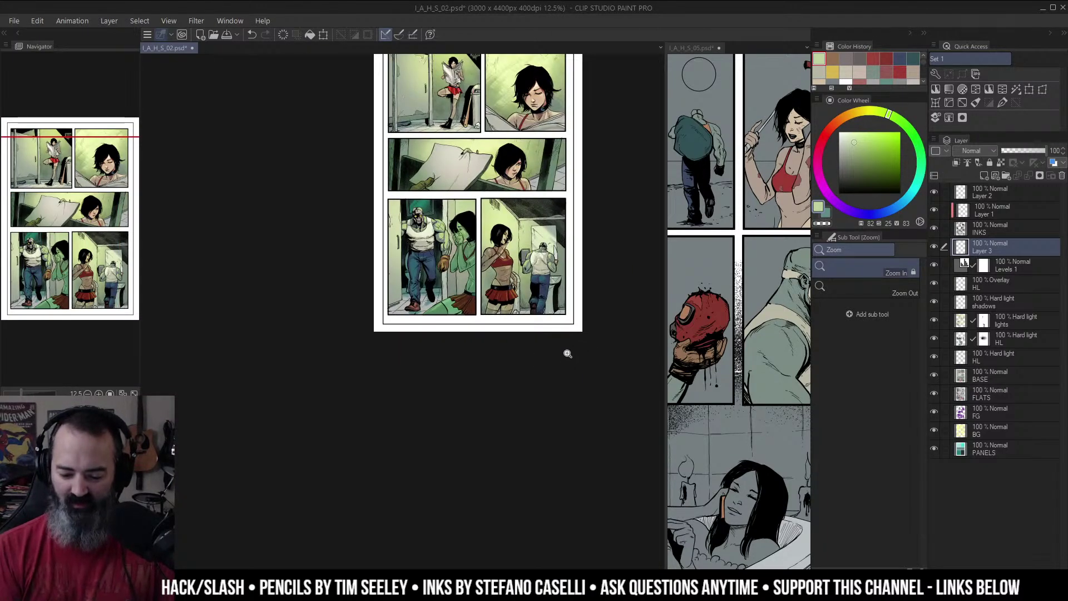
{"action": "scroll", "coordinate": [567, 185], "scroll_direction": "up", "scroll_amount": 4}
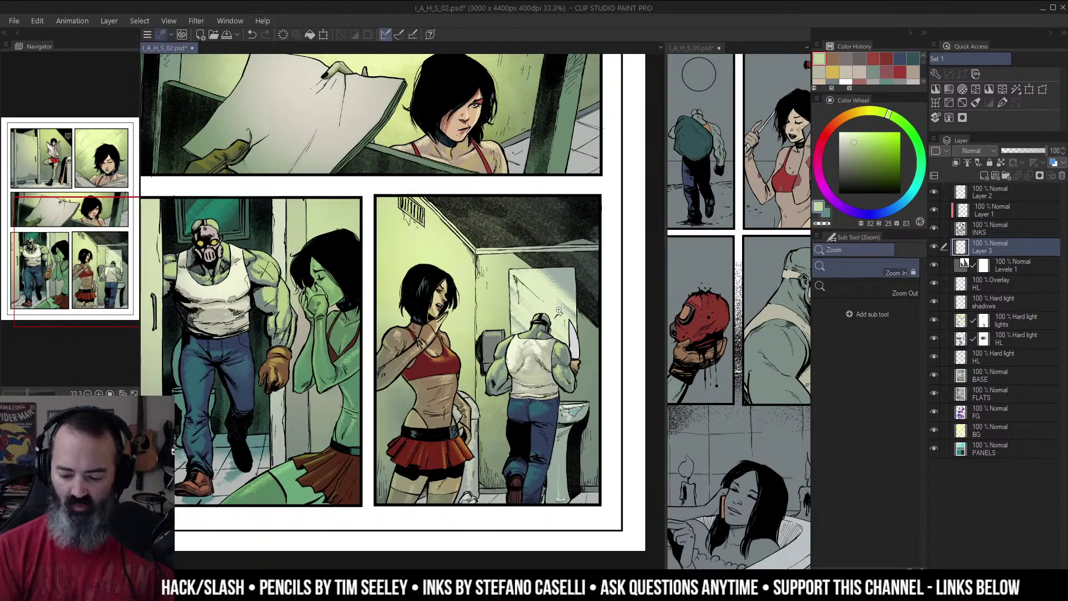
{"action": "left_click_drag", "start_coordinate": [504, 165], "coordinate": [523, 233]}
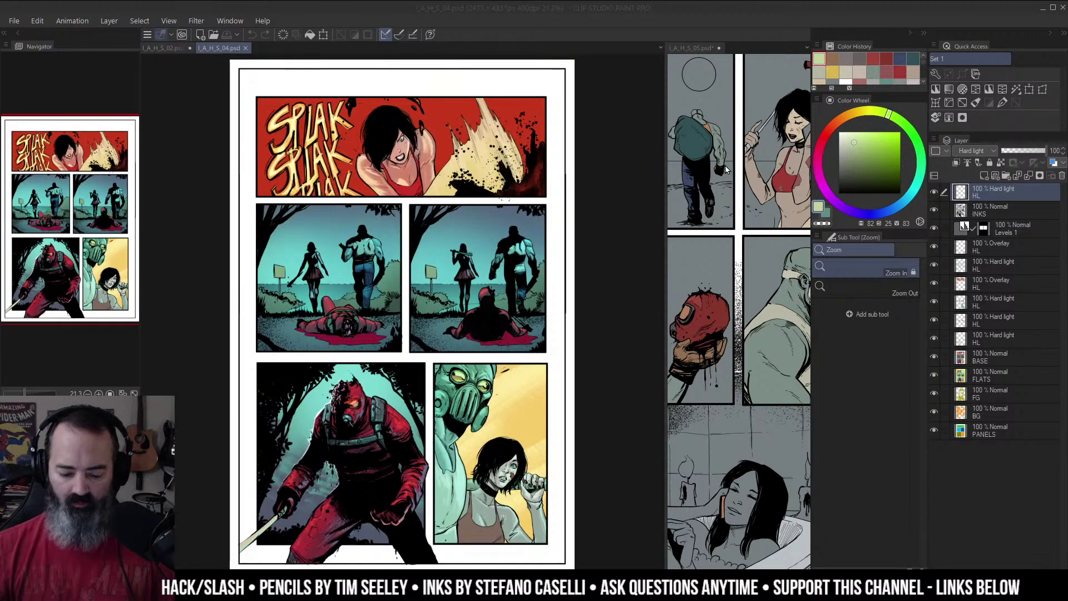
Step: Examine the red masked figure's lighting in I_A_H_S_04.psd, comparing it with the topmost HL layer hidden and shown
{"action": "left_click", "coordinate": [389, 422]}
{"action": "left_click", "coordinate": [390, 422]}
{"action": "left_click_drag", "start_coordinate": [390, 427], "coordinate": [442, 262]}
{"action": "left_click", "coordinate": [492, 285]}
{"action": "left_click_drag", "start_coordinate": [492, 284], "coordinate": [569, 272]}
{"action": "key", "text": "b"}
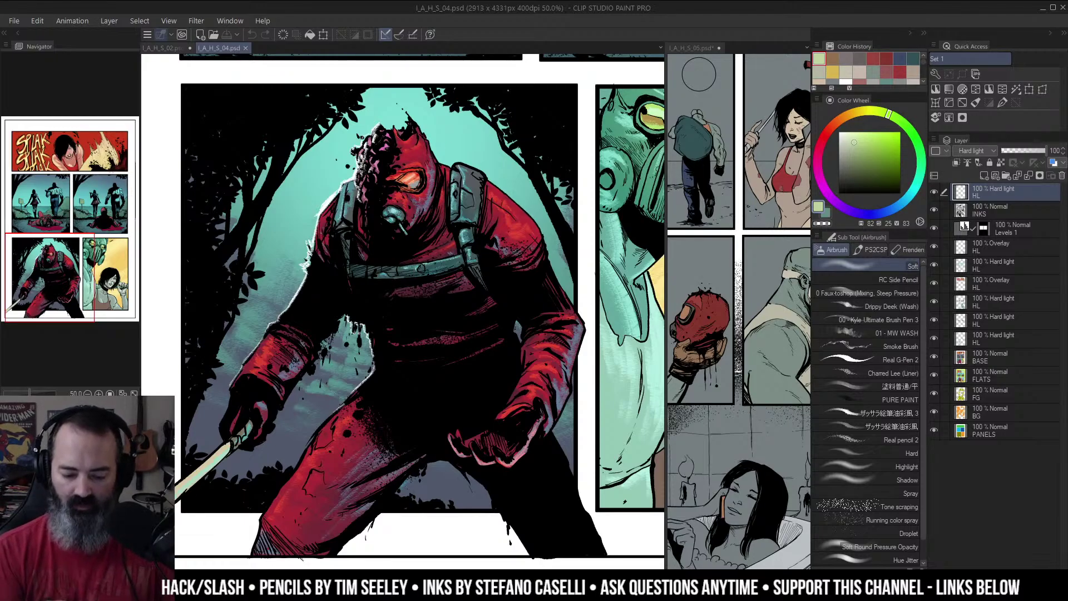
{"action": "key", "text": "m"}
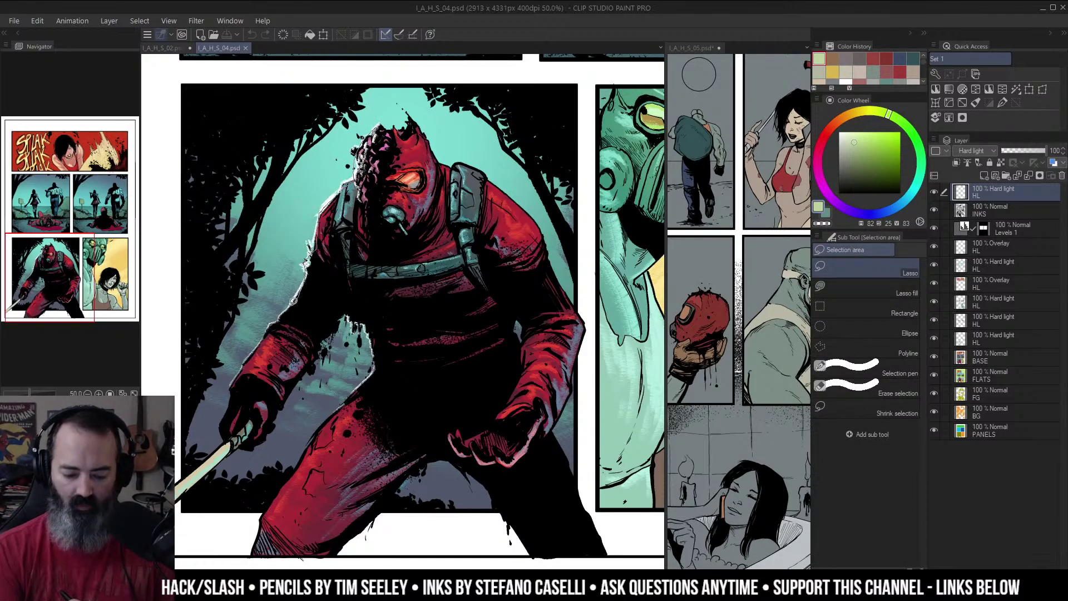
{"action": "left_click", "coordinate": [935, 193]}
{"action": "left_click", "coordinate": [936, 193]}
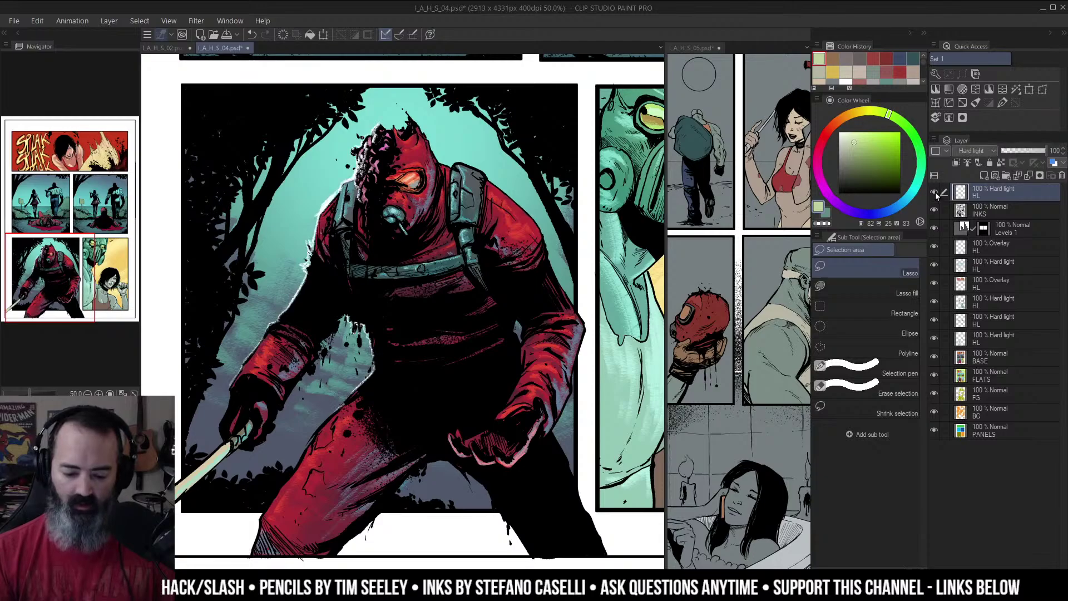
Step: Review the remaining panels of I_A_H_S_04.psd, from the masked figures up to the red SPLAK panel
{"action": "key", "text": "z"}
{"action": "left_click", "coordinate": [487, 276], "text": "alt"}
{"action": "left_click", "coordinate": [487, 276], "text": "alt"}
{"action": "left_click_drag", "start_coordinate": [611, 260], "coordinate": [552, 288]}
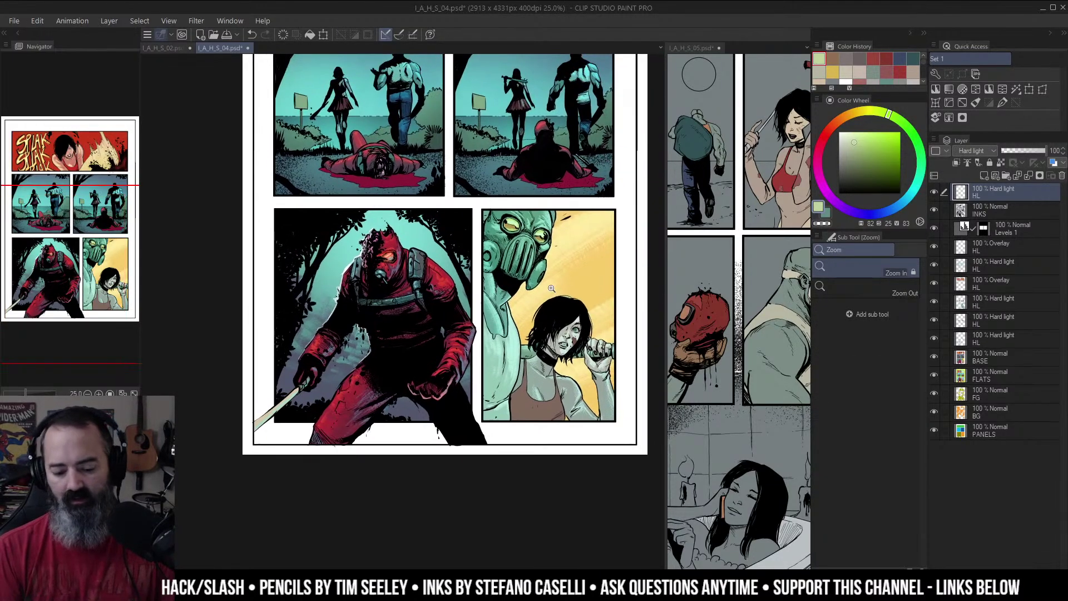
{"action": "mouse_move", "coordinate": [566, 189]}
{"action": "left_mouse_down"}
{"action": "mouse_move", "coordinate": [553, 292]}
{"action": "mouse_move", "coordinate": [546, 284]}
{"action": "left_mouse_up"}
{"action": "key", "text": "m"}
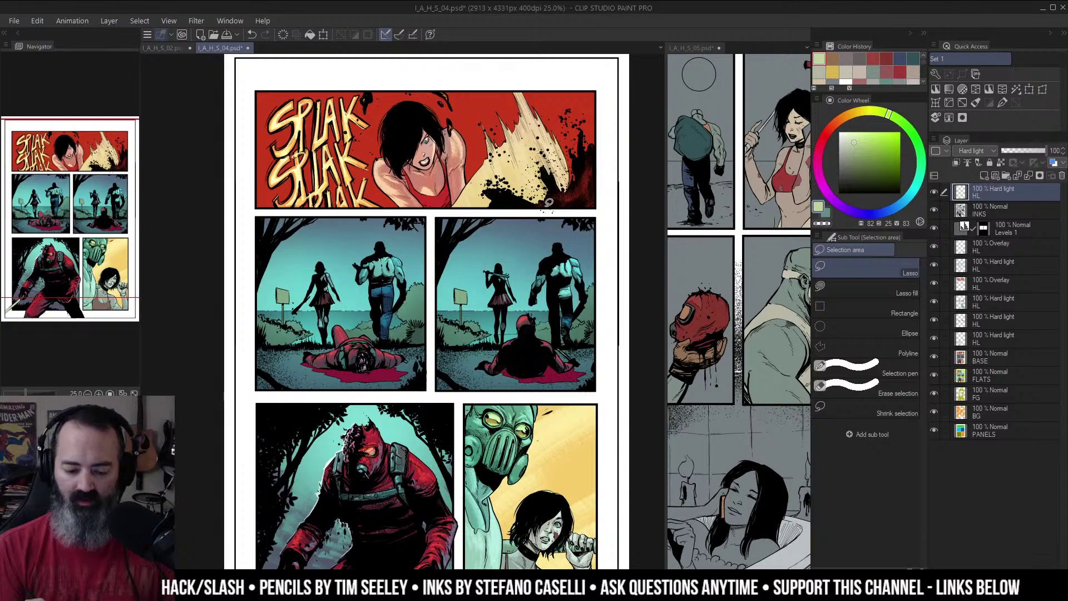
Step: Narrow the I_A_H_S_04.psd reference pane to enlarge the working view, and return to the upper panels of I_A_H_S_05.psd
{"action": "left_click", "coordinate": [248, 48]}
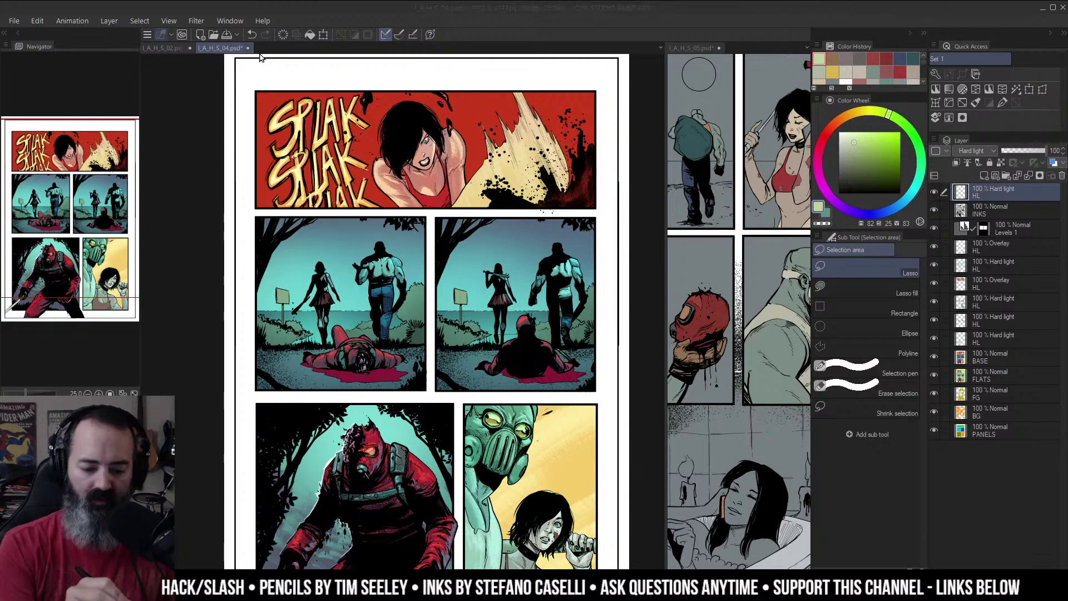
{"action": "left_click", "coordinate": [622, 180]}
{"action": "left_click_drag", "start_coordinate": [576, 169], "coordinate": [454, 159]}
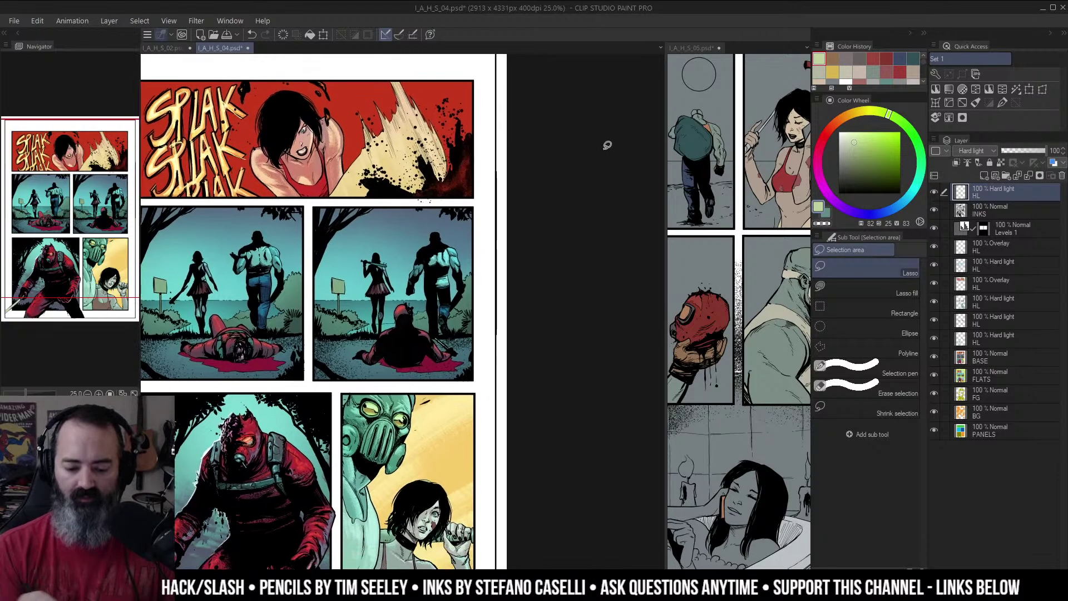
{"action": "left_click_drag", "start_coordinate": [664, 127], "coordinate": [337, 134]}
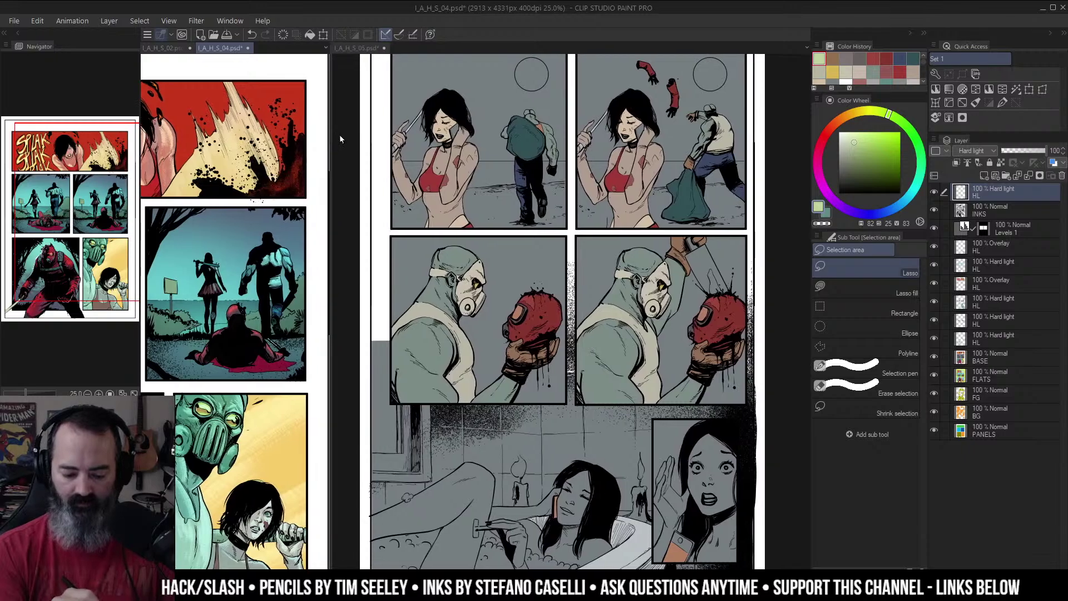
{"action": "mouse_move", "coordinate": [263, 222]}
{"action": "left_mouse_down"}
{"action": "mouse_move", "coordinate": [277, 190]}
{"action": "mouse_move", "coordinate": [259, 208]}
{"action": "left_mouse_up"}
{"action": "left_click_drag", "start_coordinate": [709, 153], "coordinate": [705, 197]}
{"action": "scroll", "coordinate": [537, 167], "scroll_direction": "up", "scroll_amount": 2}
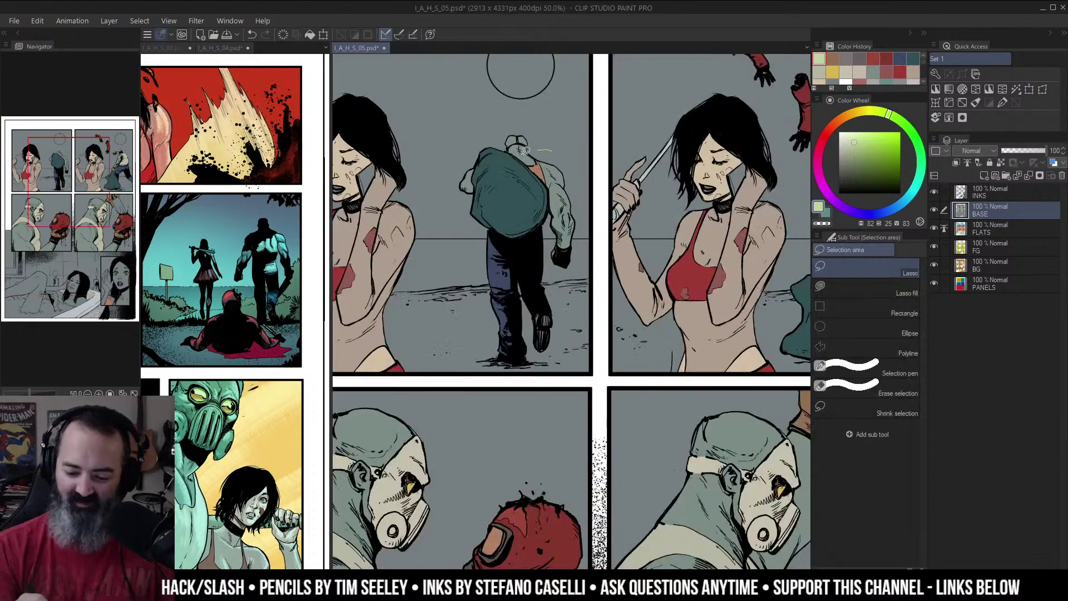
Step: Lasso the orange area on the sack-carrying man's upper back, fill it with the sampled shirt off-white (H 60, S 10, V 71), and deselect
{"action": "left_click_drag", "start_coordinate": [562, 147], "coordinate": [567, 162]}
{"action": "right_click", "coordinate": [359, 548]}
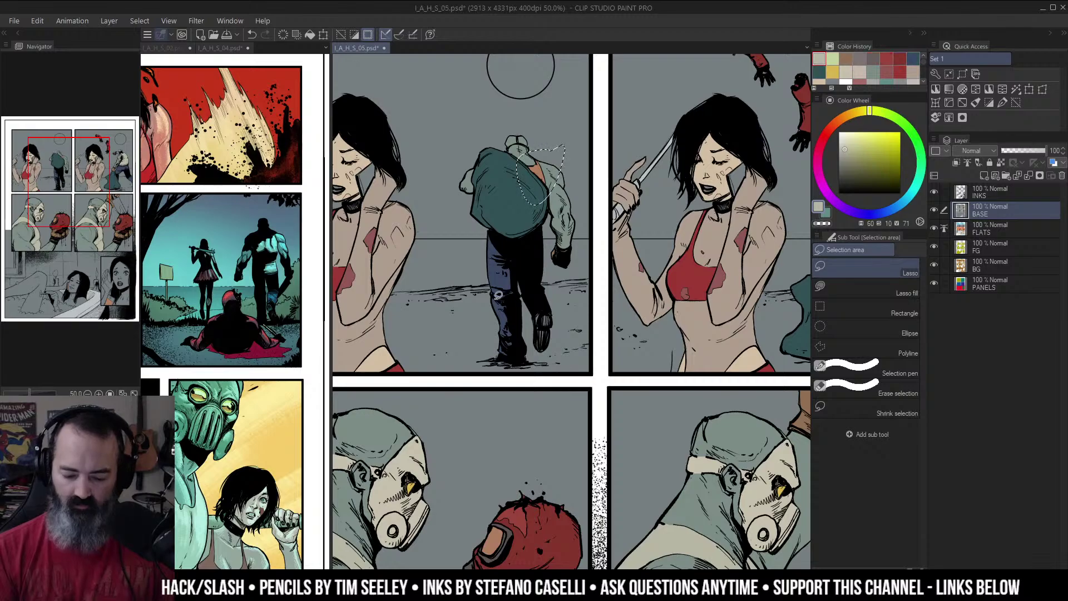
{"action": "key", "text": "g"}
{"action": "left_click", "coordinate": [540, 168]}
{"action": "key", "text": "ctrl+d"}
{"action": "key", "text": "m"}
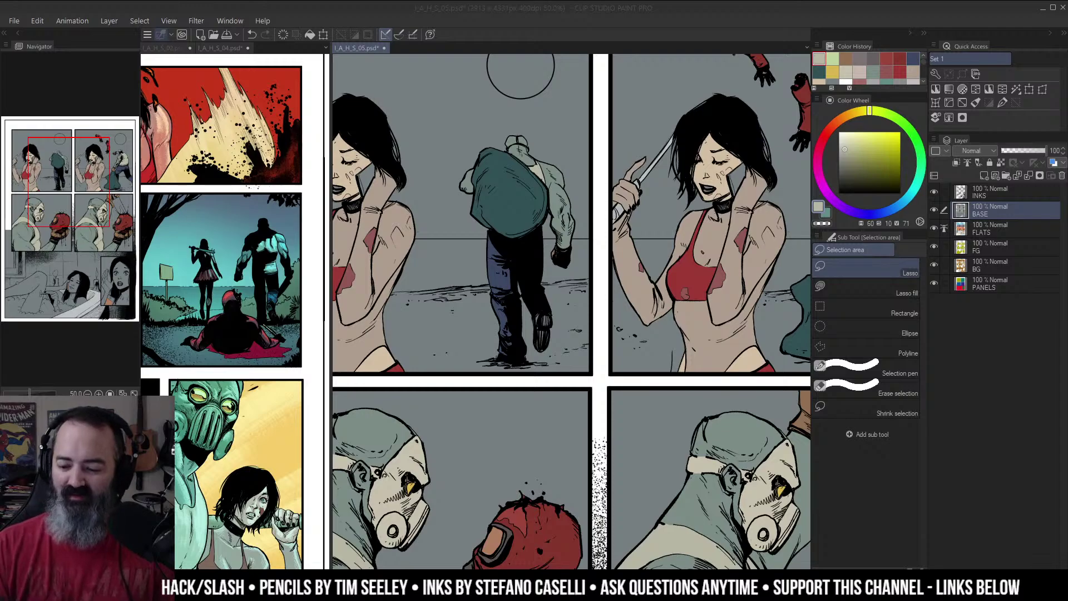
{"action": "left_click_drag", "start_coordinate": [744, 227], "coordinate": [678, 240]}
{"action": "left_click_drag", "start_coordinate": [766, 219], "coordinate": [649, 249]}
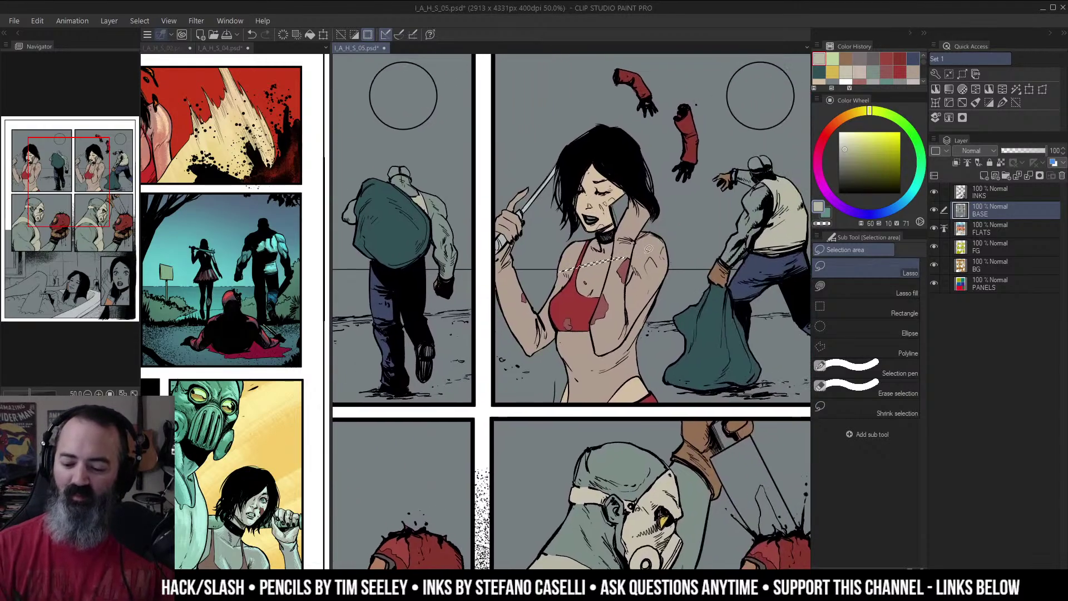
{"action": "key", "text": "ctrl+d"}
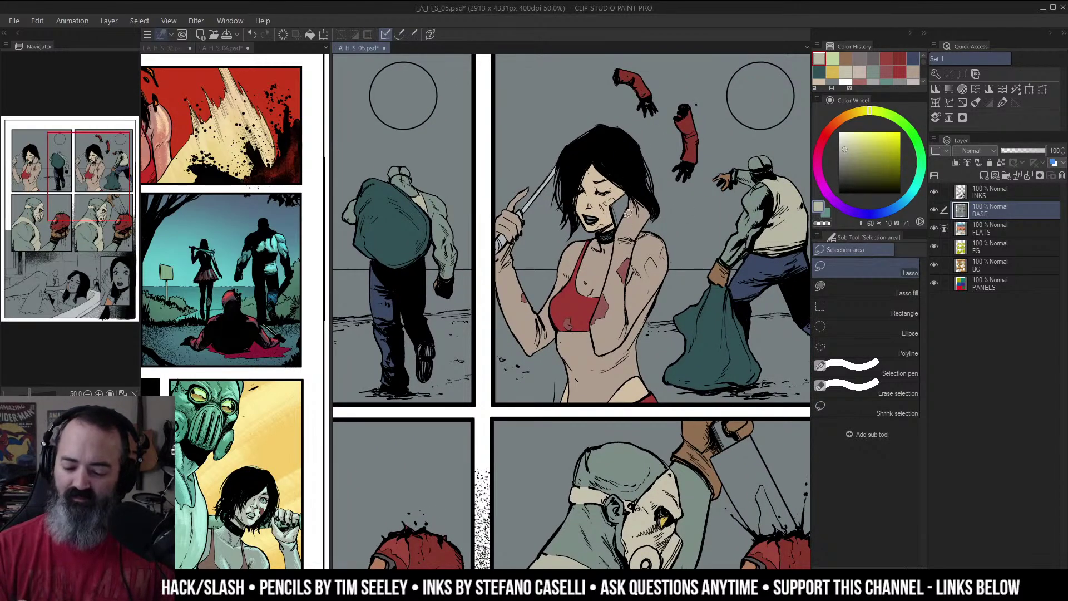
Step: Select the woman's skin in the second panel and add a Hard light layer named HL above INKS
{"action": "key", "text": "w"}
{"action": "left_click", "coordinate": [606, 210]}
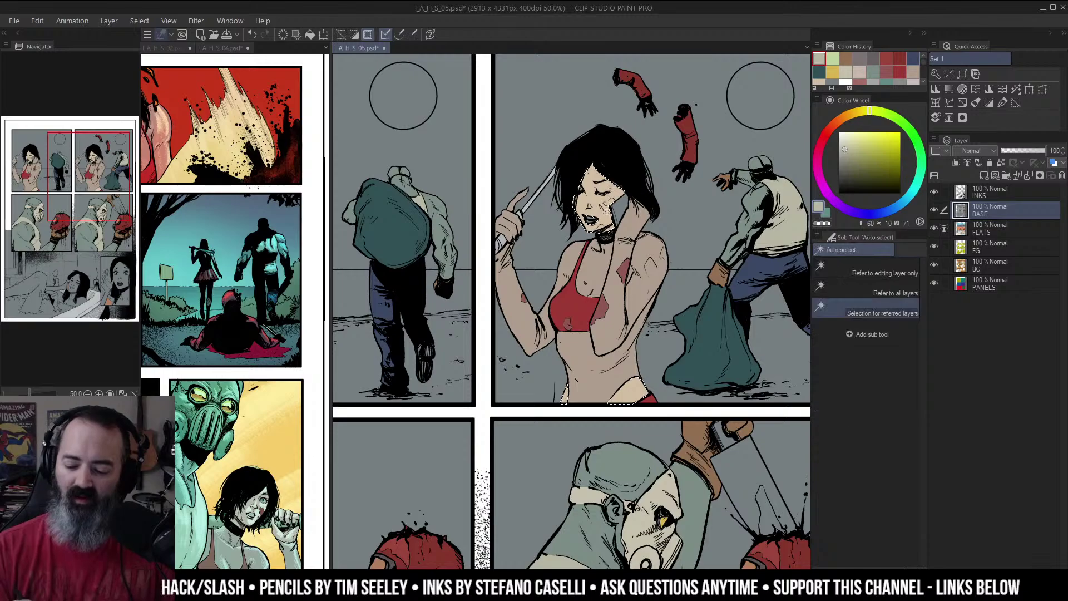
{"action": "left_click", "coordinate": [987, 186]}
{"action": "key", "text": "F2"}
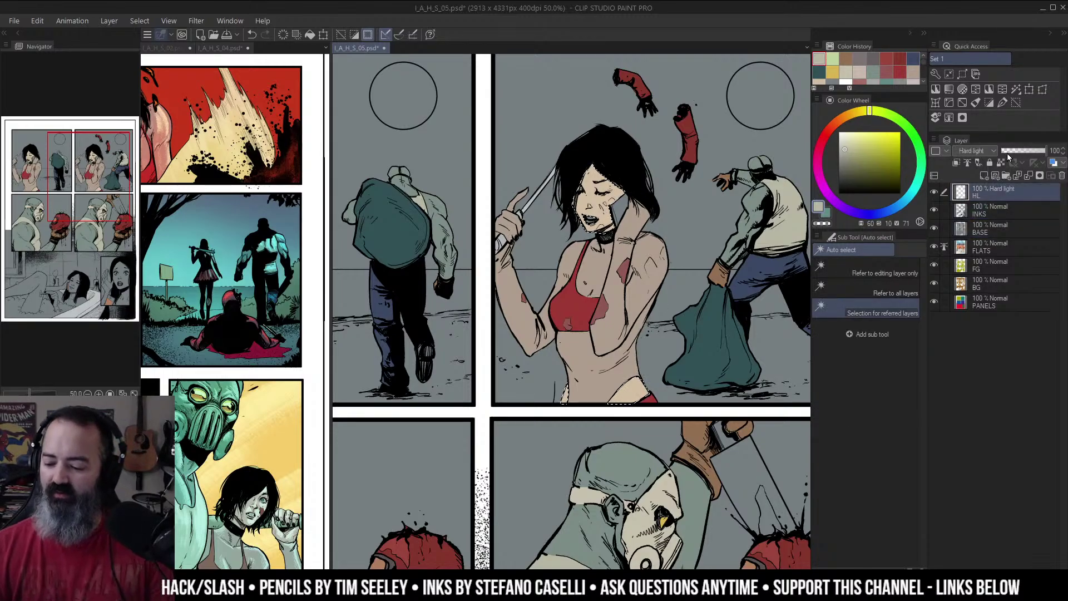
Step: Airbrush a glow over the woman's face with orange at H 27, S 56, V 86, and a lighter H 27, S 31, V 89, and deselect
{"action": "key", "text": "b"}
{"action": "left_click", "coordinate": [841, 119]}
{"action": "left_click", "coordinate": [873, 141]}
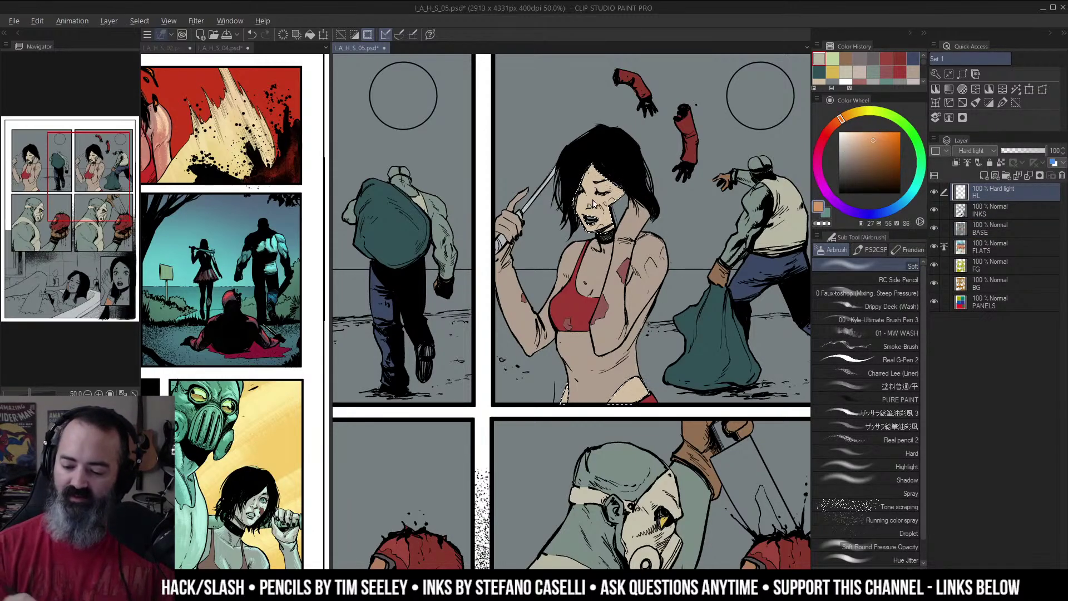
{"action": "mouse_move", "coordinate": [613, 199]}
{"action": "left_mouse_down"}
{"action": "mouse_move", "coordinate": [577, 202]}
{"action": "mouse_move", "coordinate": [608, 187]}
{"action": "mouse_move", "coordinate": [603, 223]}
{"action": "left_mouse_up"}
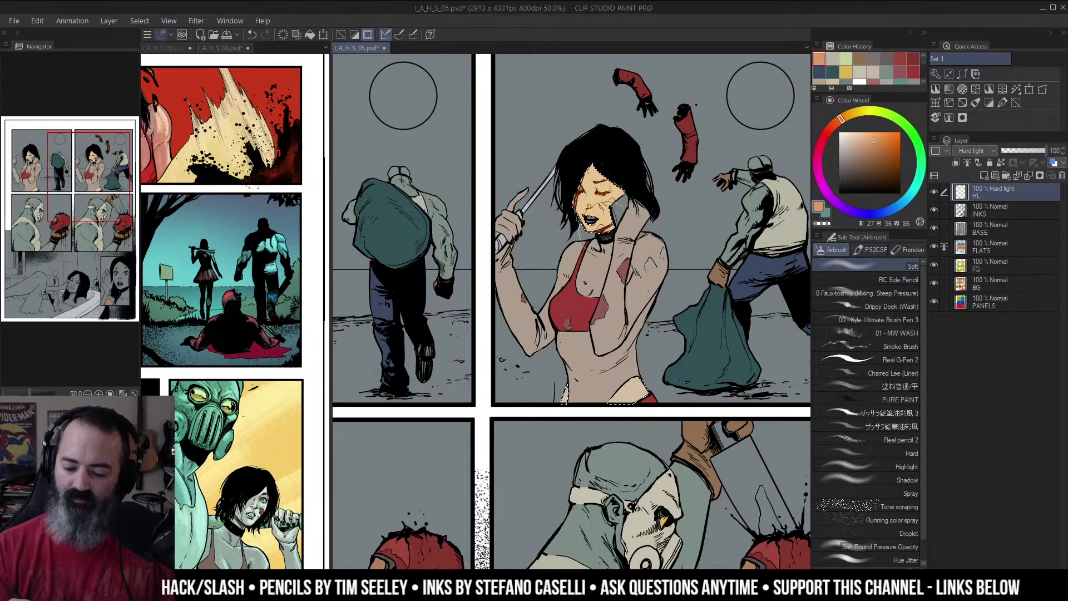
{"action": "left_click", "coordinate": [858, 138]}
{"action": "mouse_move", "coordinate": [599, 173]}
{"action": "left_mouse_down"}
{"action": "mouse_move", "coordinate": [609, 200]}
{"action": "mouse_move", "coordinate": [623, 181]}
{"action": "left_mouse_up"}
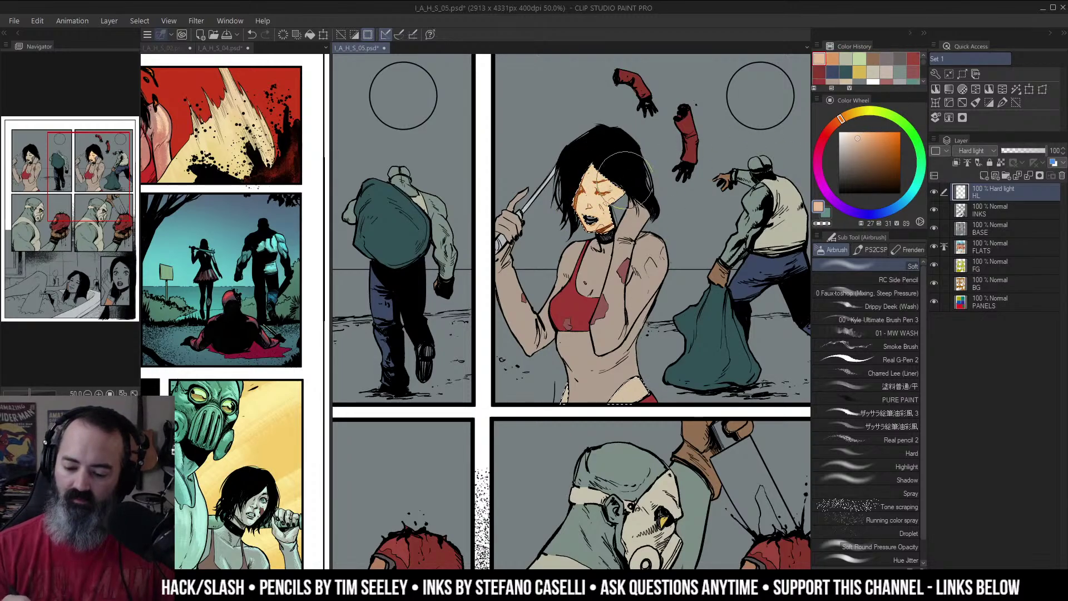
{"action": "key", "text": "m"}
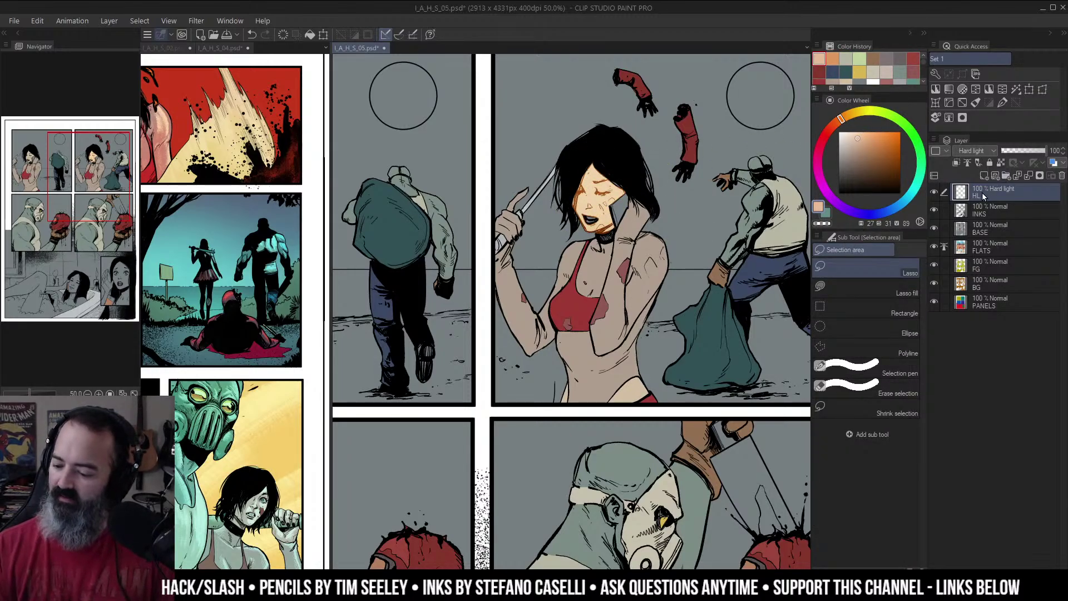
Step: Apply a Gaussian blur with a strength of about 58 to the facial glow on the HL layer
{"action": "left_click", "coordinate": [1015, 89]}
{"action": "left_click", "coordinate": [747, 217]}
{"action": "left_click_drag", "start_coordinate": [747, 217], "coordinate": [756, 219]}
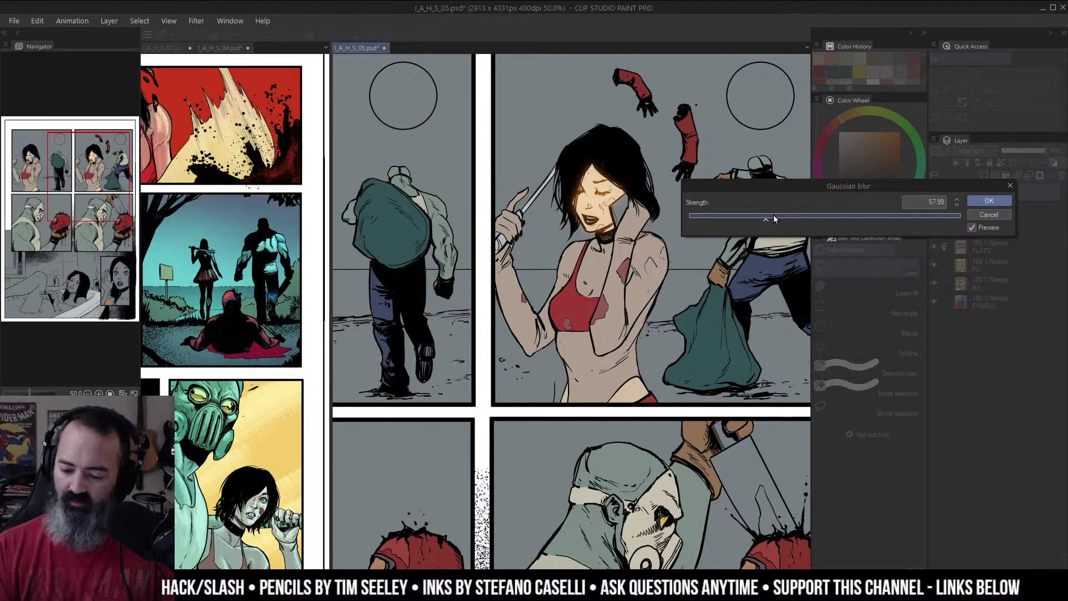
{"action": "left_click", "coordinate": [986, 201]}
Step: Check the blurred facial glow close up and at page scale, and delete the HL layer
{"action": "left_click", "coordinate": [659, 243], "text": "alt"}
{"action": "left_click", "coordinate": [690, 253], "text": "alt"}
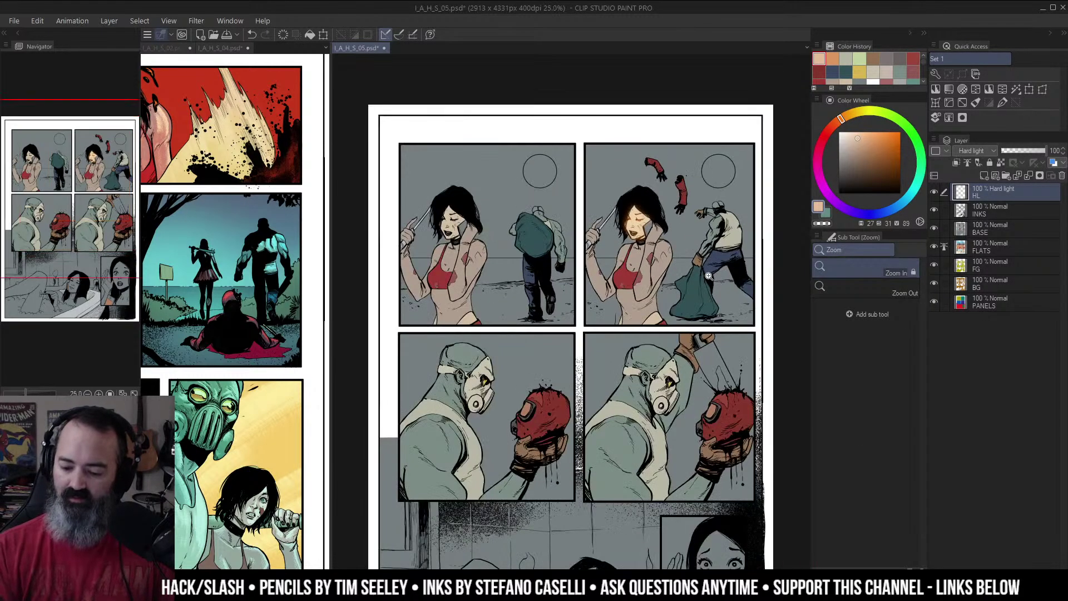
{"action": "left_click", "coordinate": [659, 242], "text": "ctrl"}
{"action": "left_click", "coordinate": [660, 242], "text": "ctrl"}
{"action": "left_click", "coordinate": [638, 230]}
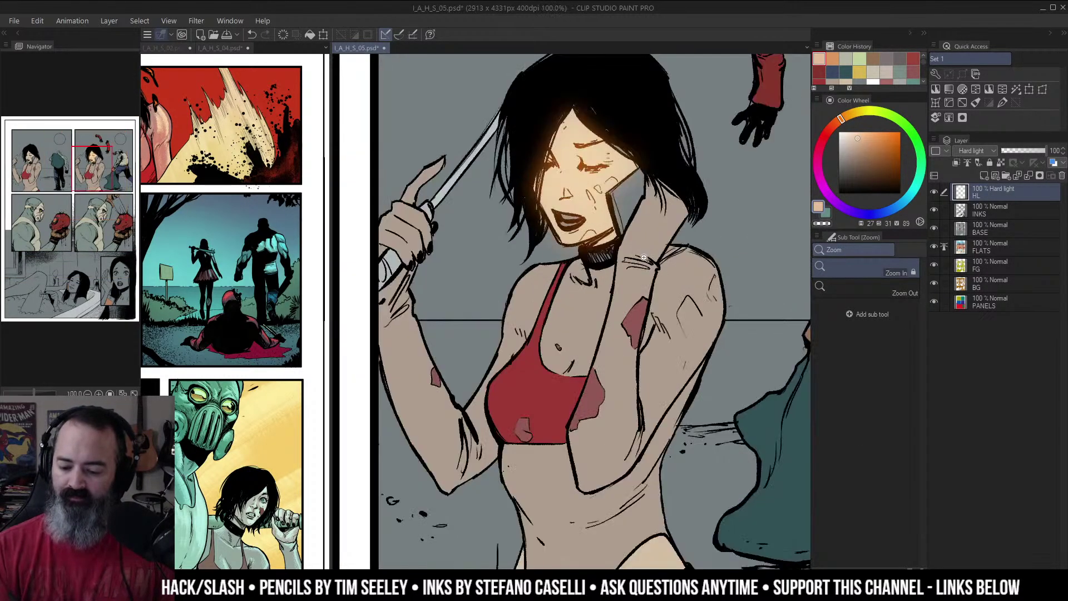
{"action": "left_click", "coordinate": [646, 219], "text": "alt"}
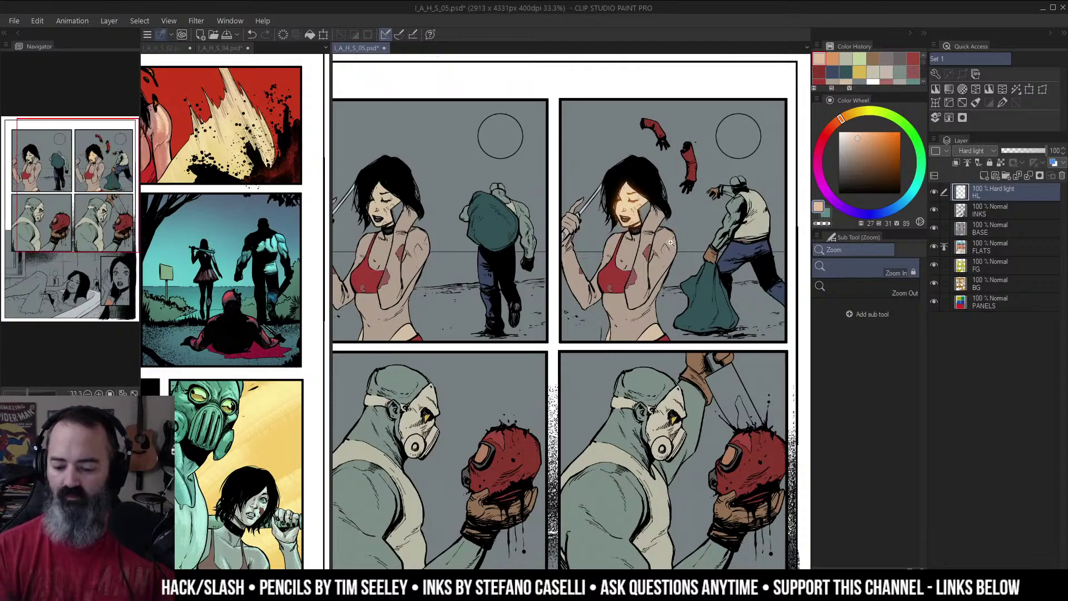
{"action": "right_click", "coordinate": [988, 194]}
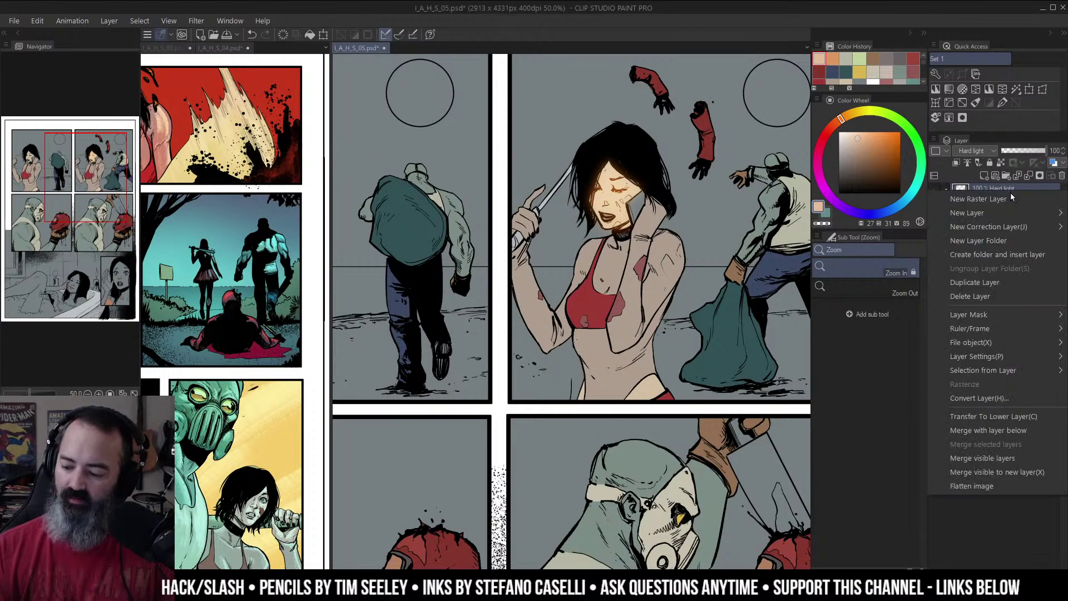
{"action": "left_click", "coordinate": [1013, 195]}
{"action": "right_click", "coordinate": [1012, 194]}
{"action": "left_click", "coordinate": [984, 299]}
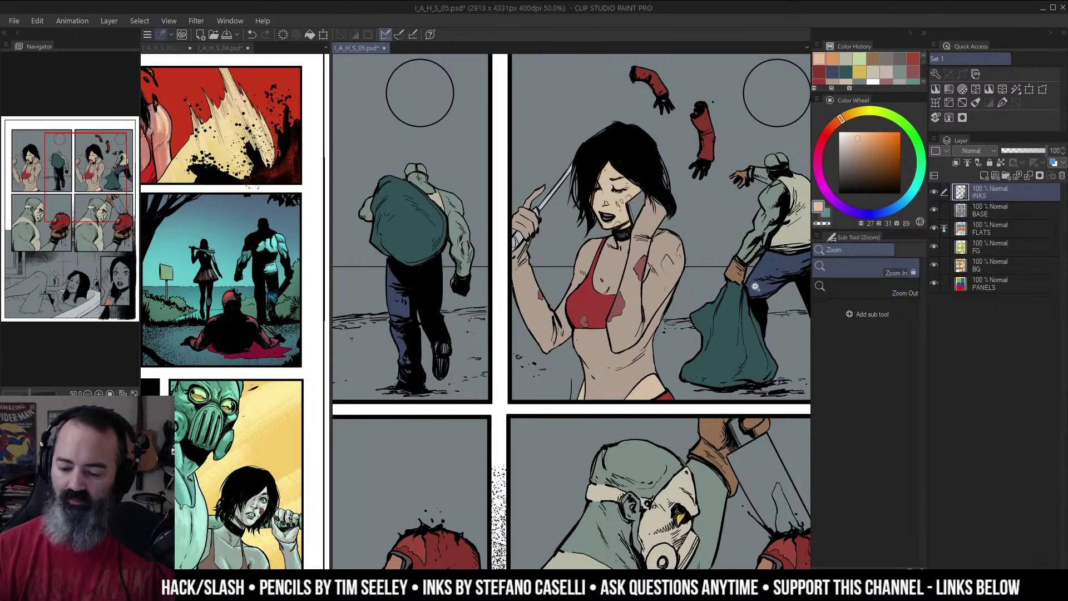
Step: Lasso the area around both phones in the bathtub and inset panels and mix a dark brown, H 27, S 11, V 34
{"action": "key", "text": "m"}
{"action": "left_click_drag", "start_coordinate": [726, 210], "coordinate": [690, 222]}
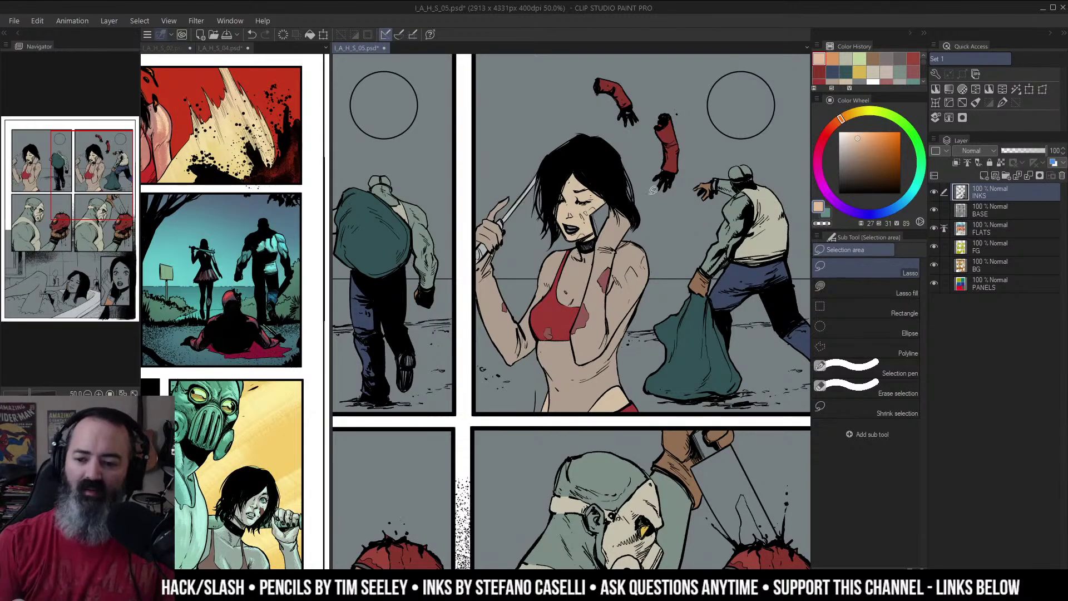
{"action": "scroll", "coordinate": [691, 223], "scroll_direction": "down", "scroll_amount": 2}
{"action": "left_click_drag", "start_coordinate": [696, 224], "coordinate": [701, 188]}
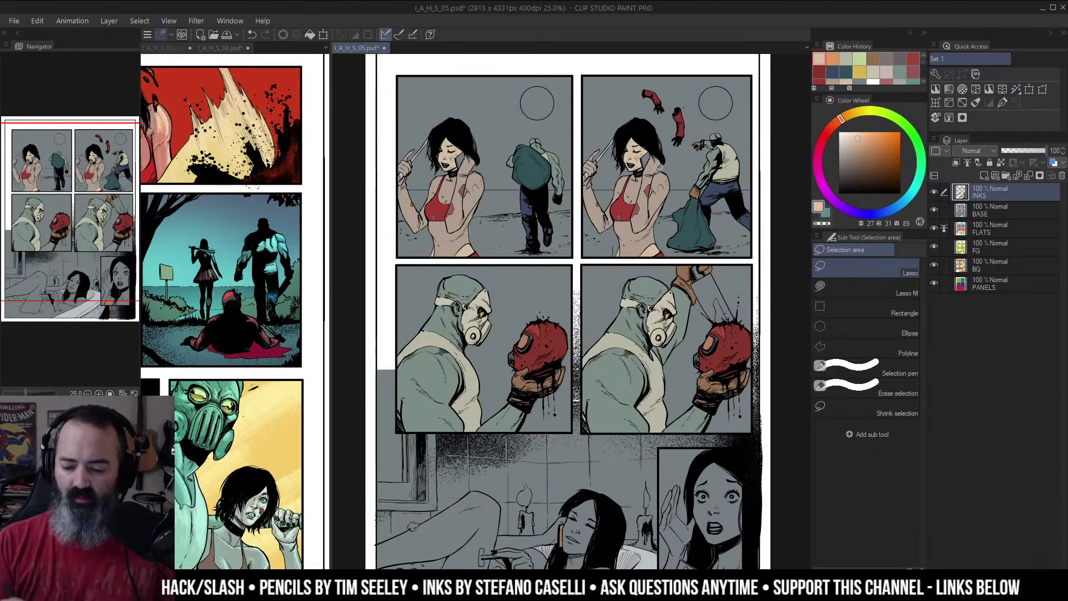
{"action": "key", "text": "w"}
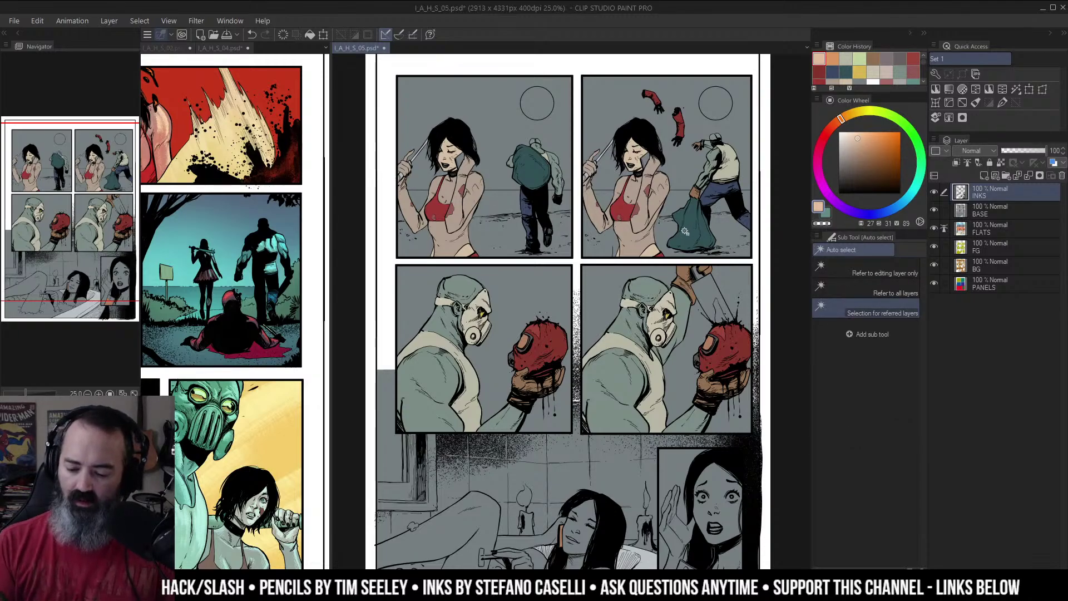
{"action": "mouse_move", "coordinate": [615, 521]}
{"action": "left_mouse_down"}
{"action": "mouse_move", "coordinate": [629, 342]}
{"action": "mouse_move", "coordinate": [654, 283]}
{"action": "mouse_move", "coordinate": [601, 270]}
{"action": "mouse_move", "coordinate": [728, 412]}
{"action": "mouse_move", "coordinate": [477, 293]}
{"action": "left_mouse_up"}
{"action": "key", "text": "ctrl+space"}
{"action": "left_click", "coordinate": [630, 340]}
{"action": "key", "text": "m"}
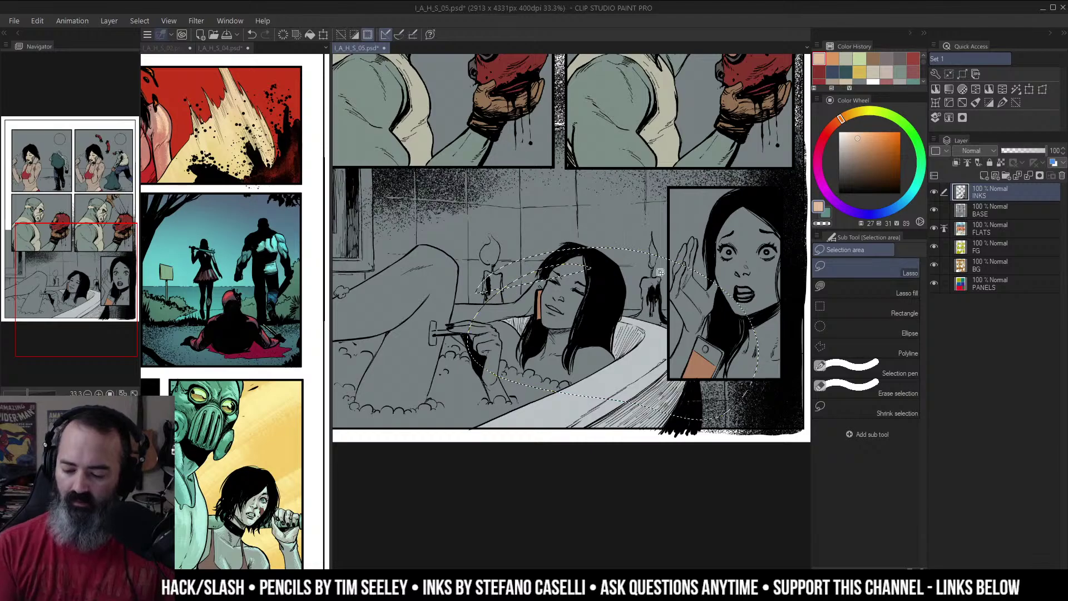
{"action": "left_click_drag", "start_coordinate": [855, 153], "coordinate": [845, 173]}
{"action": "key", "text": "g"}
{"action": "left_click", "coordinate": [724, 317]}
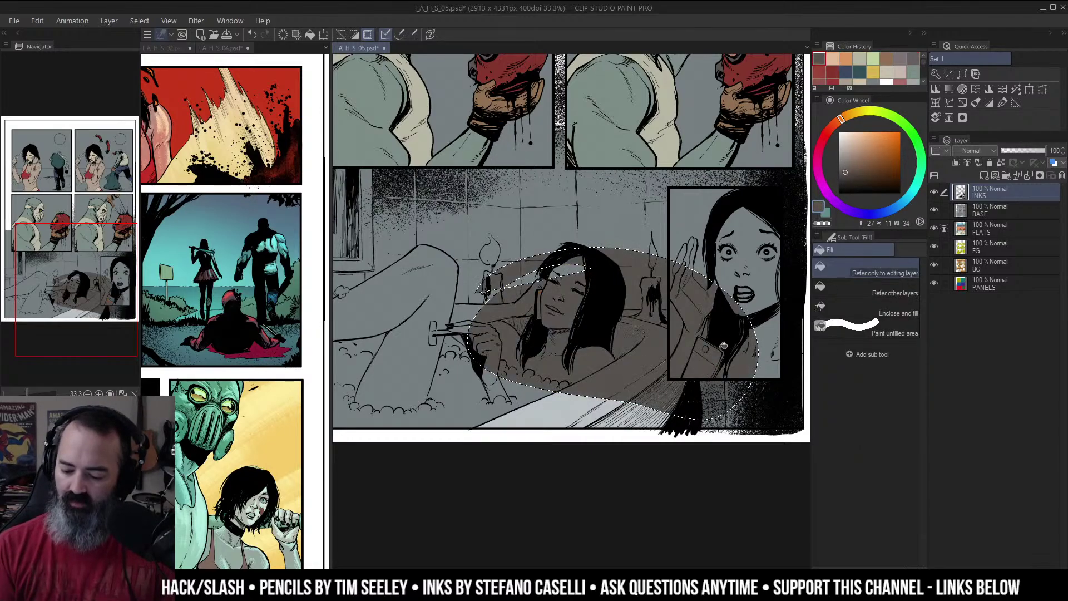
{"action": "key", "text": "ctrl+z"}
Step: Fill the phones on the BASE layer with the dark brown and deselect
{"action": "left_click", "coordinate": [969, 215]}
{"action": "key", "text": "g"}
{"action": "left_click", "coordinate": [702, 363]}
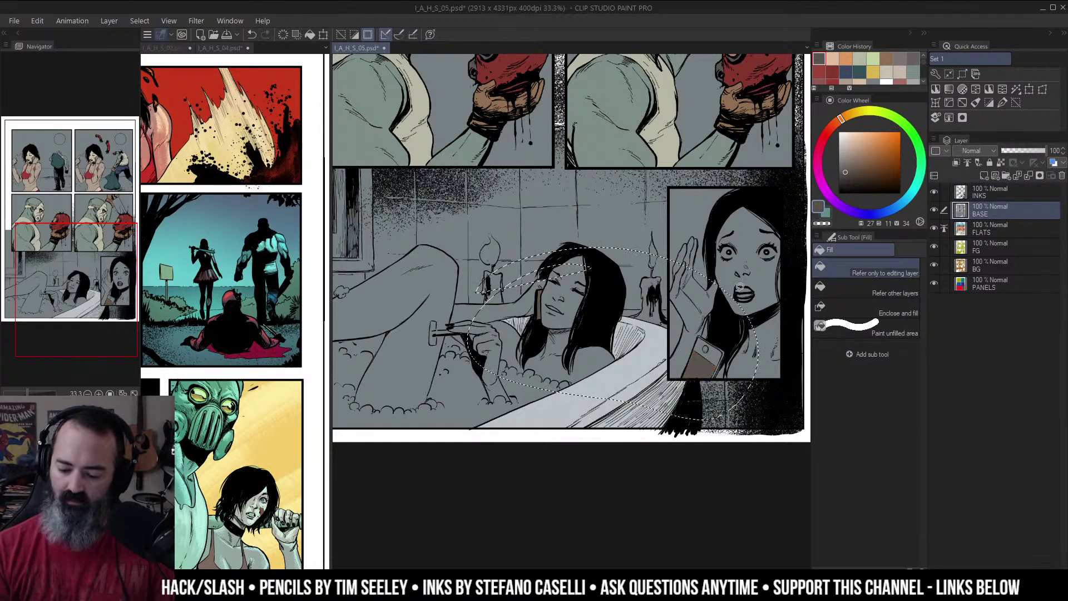
{"action": "key", "text": "m"}
{"action": "key", "text": "ctrl+d"}
Step: Select the women's skin in the bathtub and inset panels and adjust it by hue 180, saturation 25 and luminosity 25
{"action": "key", "text": "w"}
{"action": "left_click", "coordinate": [572, 338]}
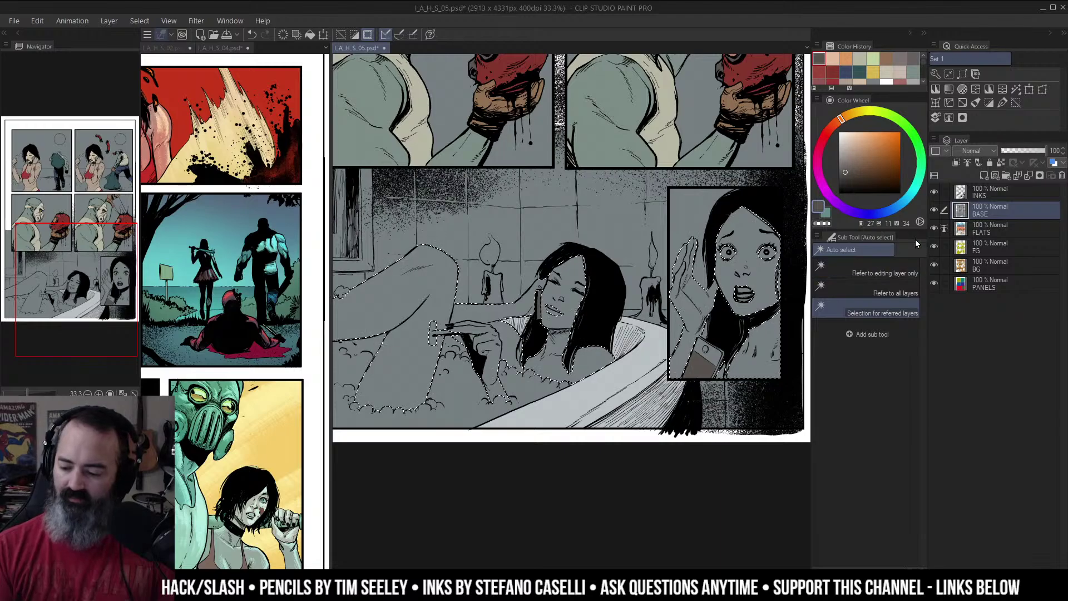
{"action": "key", "text": "ctrl+u"}
{"action": "left_click_drag", "start_coordinate": [860, 225], "coordinate": [924, 198]}
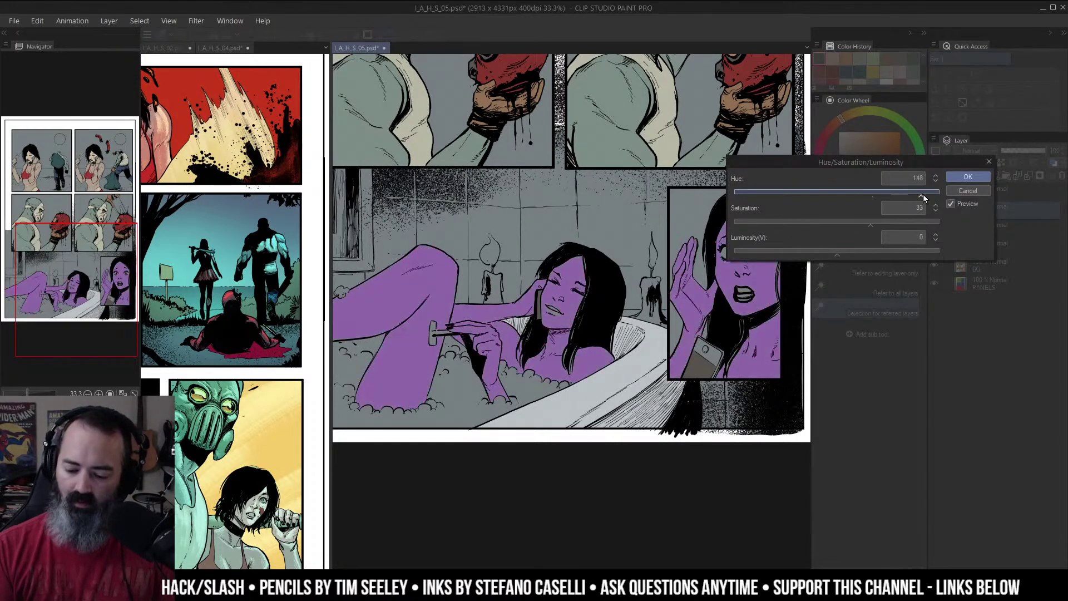
{"action": "left_click", "coordinate": [804, 195]}
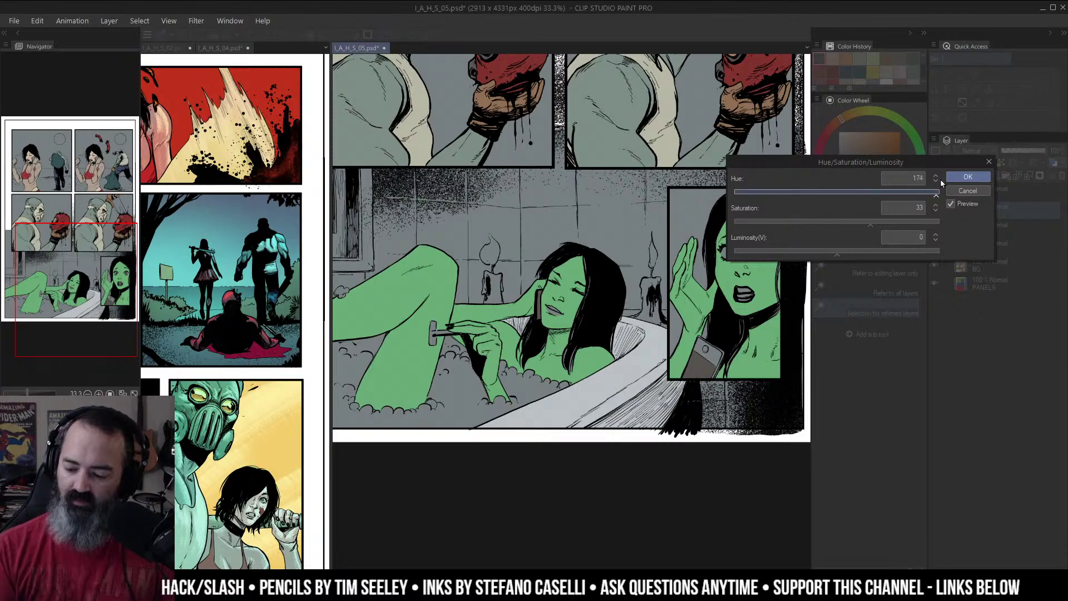
{"action": "left_click_drag", "start_coordinate": [872, 223], "coordinate": [861, 225]}
{"action": "left_click_drag", "start_coordinate": [840, 256], "coordinate": [863, 224]}
{"action": "left_click_drag", "start_coordinate": [936, 195], "coordinate": [944, 197]}
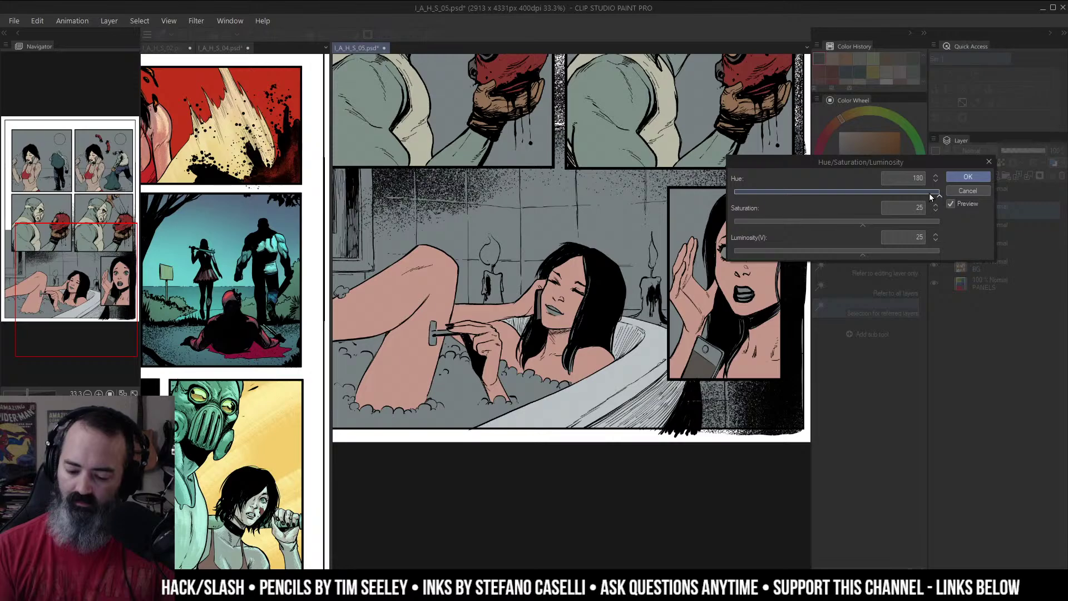
{"action": "key", "text": "Return"}
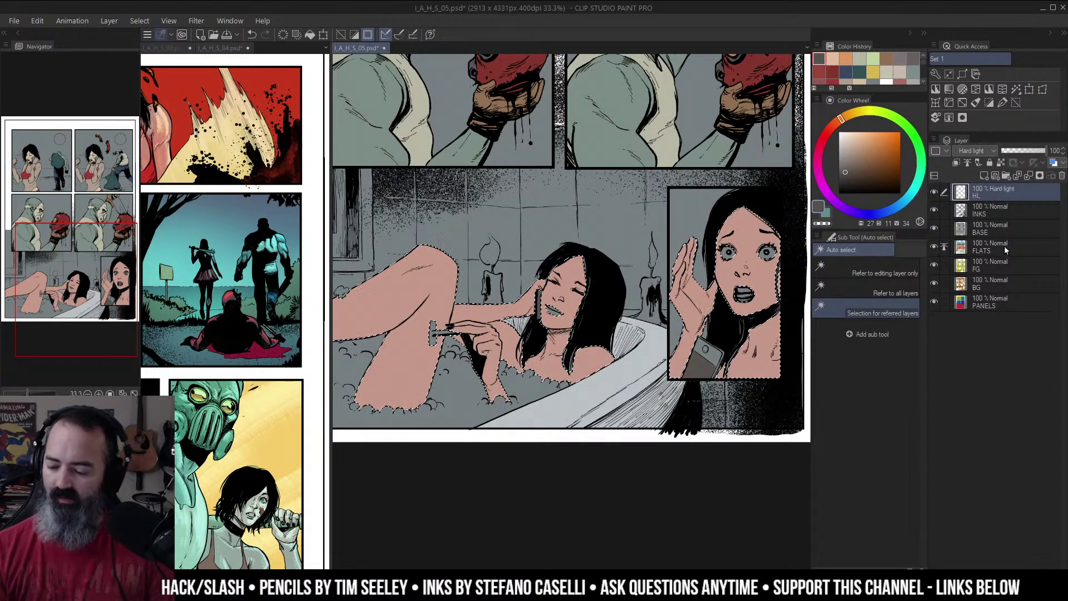
Step: Fill the selected skin on a Hard light layer named HL above INKS with H 27, S 23, V 84, and deselect
{"action": "key", "text": "g"}
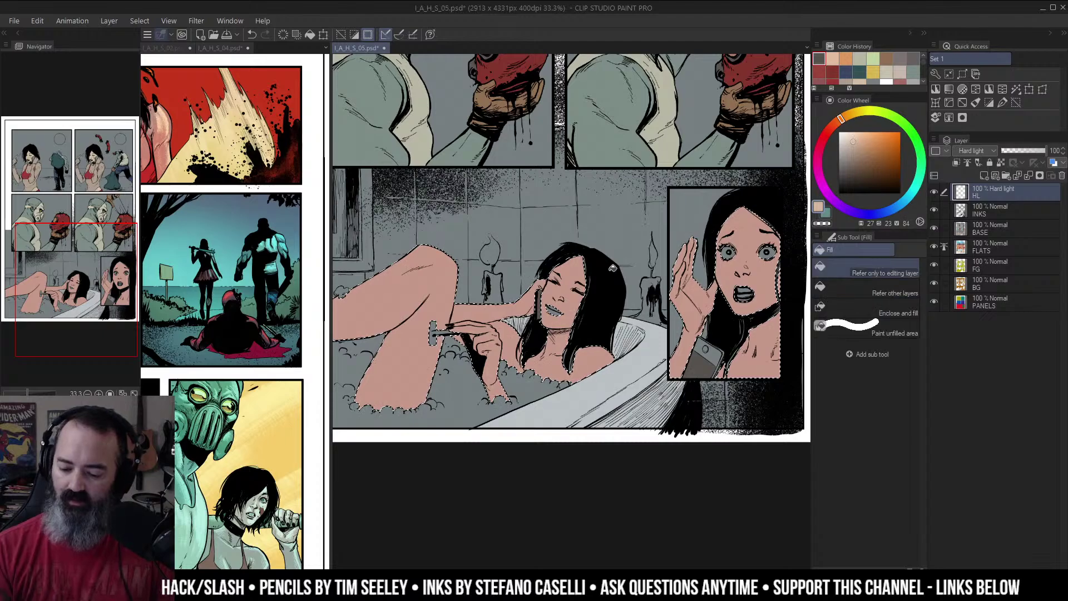
{"action": "left_click", "coordinate": [594, 356]}
{"action": "key", "text": "ctrl+d"}
{"action": "key", "text": "m"}
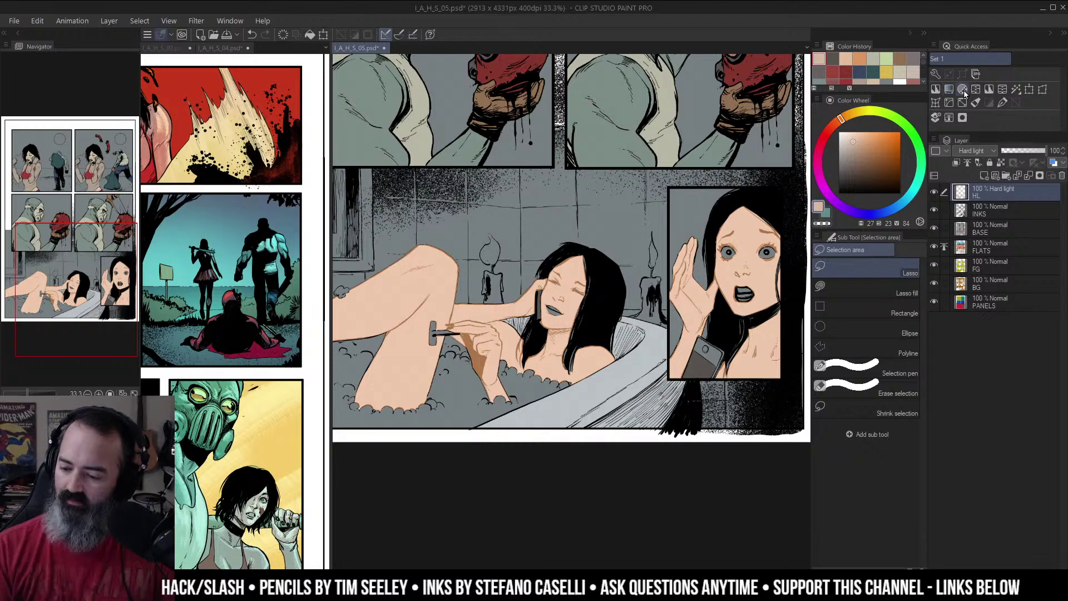
Step: Apply a Gaussian blur with a strength of about 74 to the skin glow on the HL layer
{"action": "left_click", "coordinate": [949, 117]}
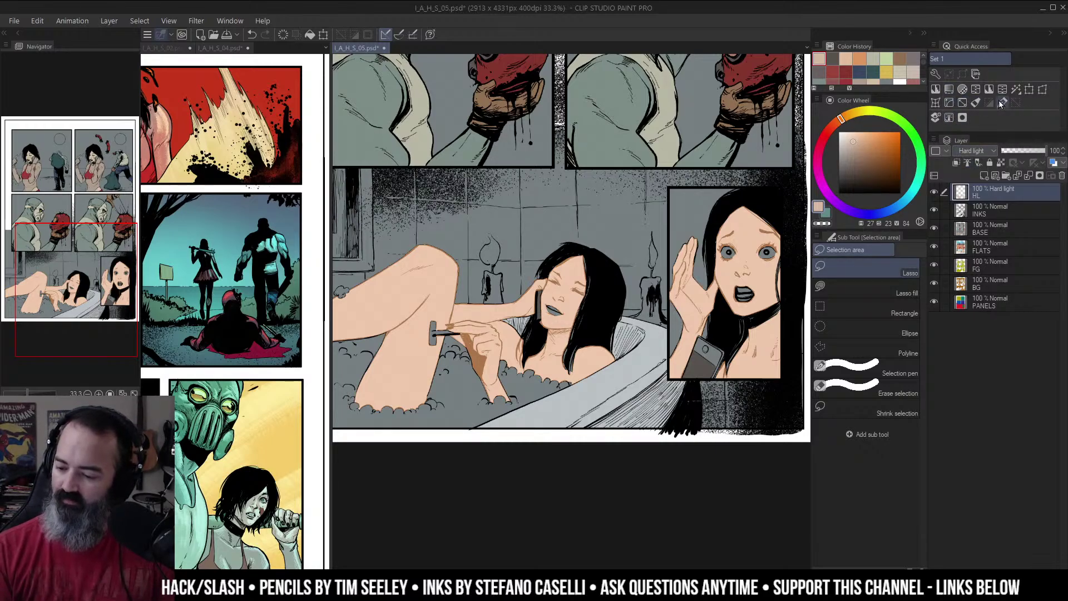
{"action": "left_click", "coordinate": [1016, 90]}
{"action": "left_click", "coordinate": [720, 219]}
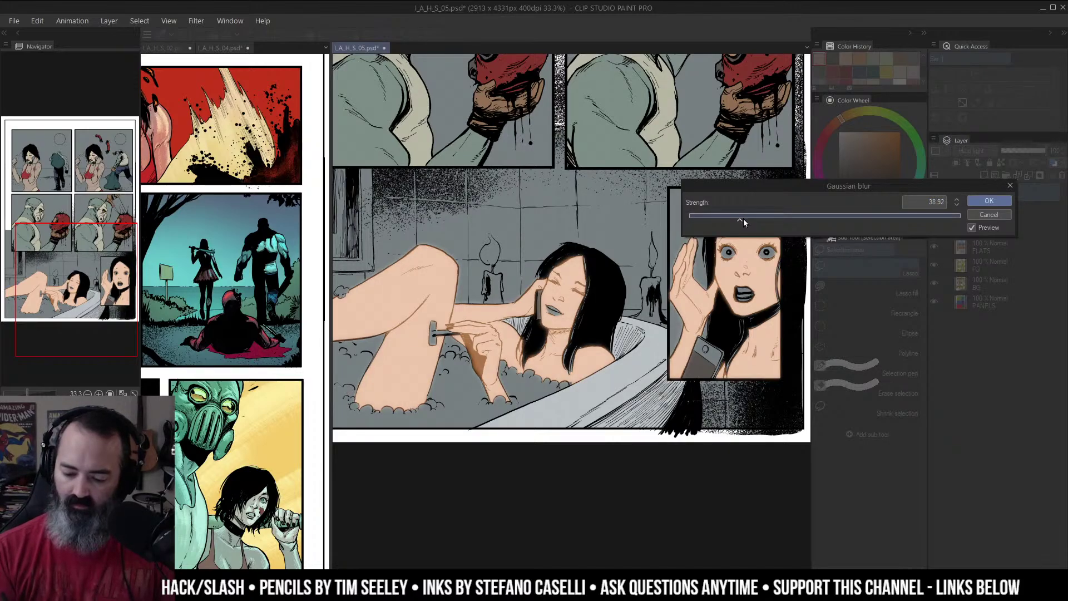
{"action": "left_click_drag", "start_coordinate": [743, 219], "coordinate": [757, 217]}
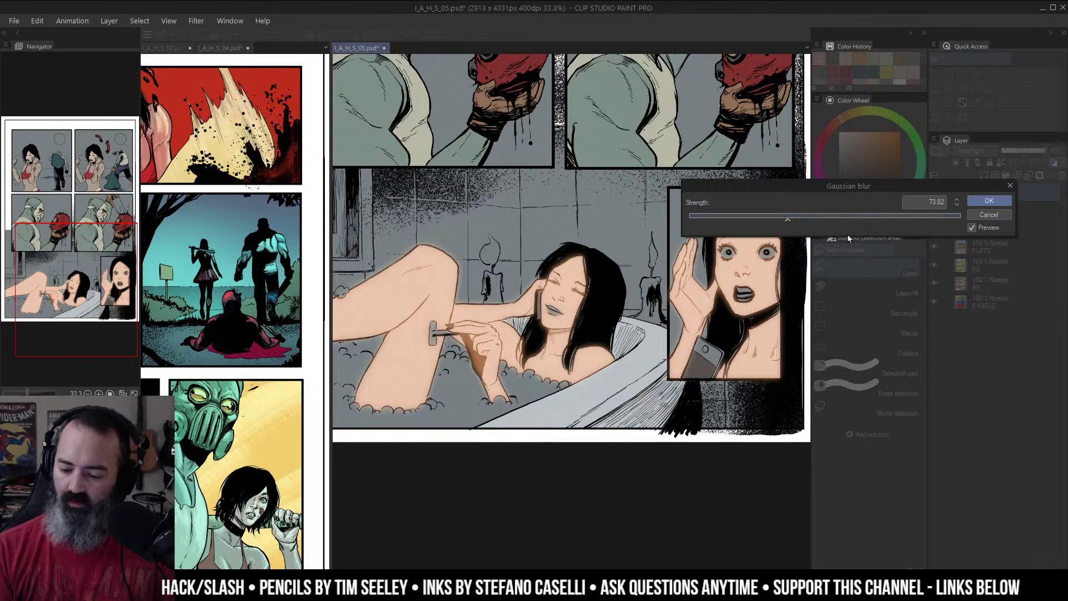
{"action": "left_click", "coordinate": [993, 199]}
Step: Airbrush the bathing woman's skin glow with a lighter H 27, S 23, V 90, and compare the panel with HL hidden and shown
{"action": "left_click", "coordinate": [529, 296], "text": "ctrl"}
{"action": "left_click_drag", "start_coordinate": [573, 326], "coordinate": [713, 269]}
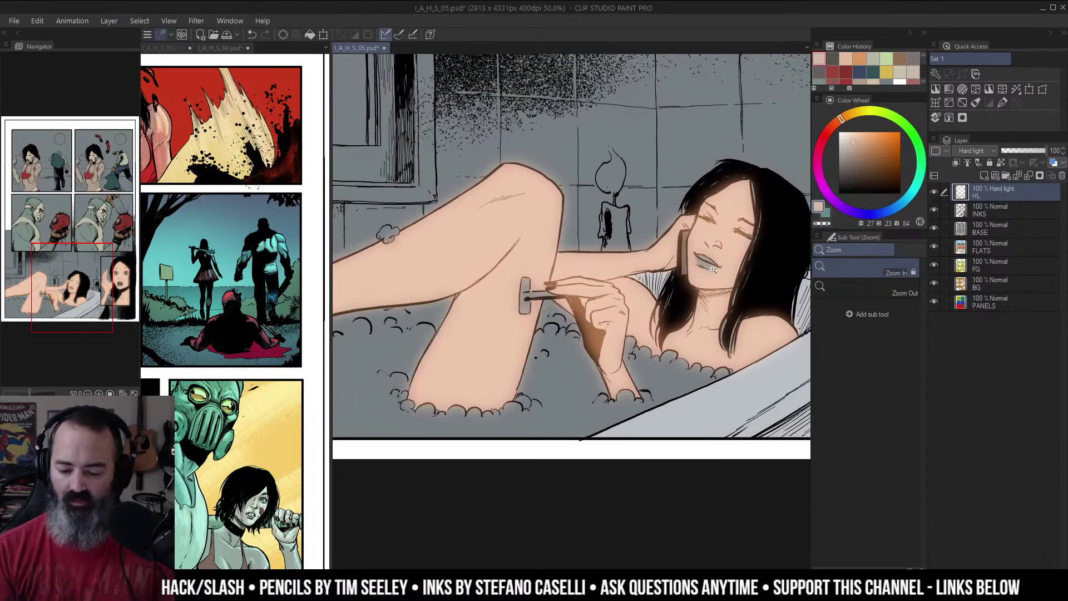
{"action": "key", "text": "b"}
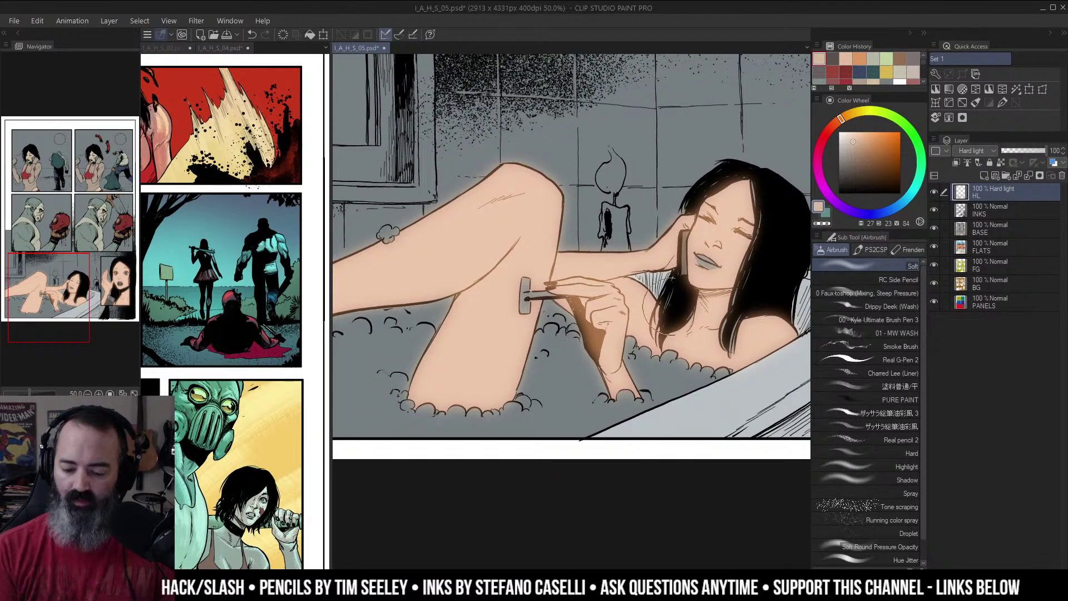
{"action": "left_click", "coordinate": [857, 135]}
{"action": "mouse_move", "coordinate": [548, 200]}
{"action": "left_mouse_down"}
{"action": "mouse_move", "coordinate": [525, 193]}
{"action": "mouse_move", "coordinate": [702, 203]}
{"action": "left_mouse_up"}
{"action": "scroll", "coordinate": [661, 245], "scroll_direction": "down", "scroll_amount": 2}
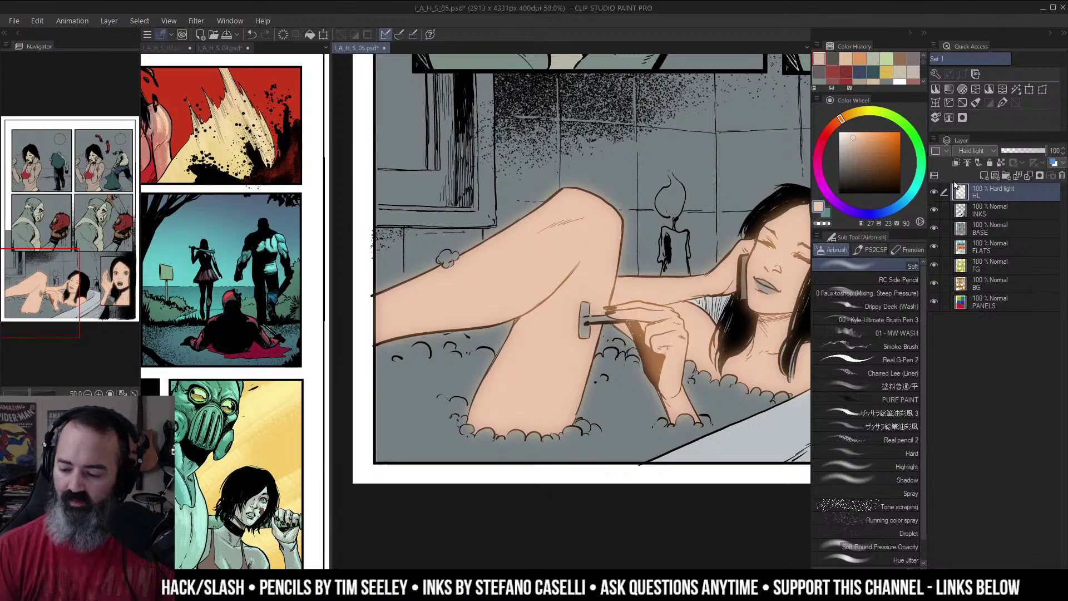
{"action": "left_click", "coordinate": [936, 193]}
{"action": "left_click", "coordinate": [936, 193]}
Step: Airbrush a highlight onto the bathing woman's raised knee with a near-white H 27, S 9, V 96
{"action": "left_click", "coordinate": [578, 228], "text": "alt"}
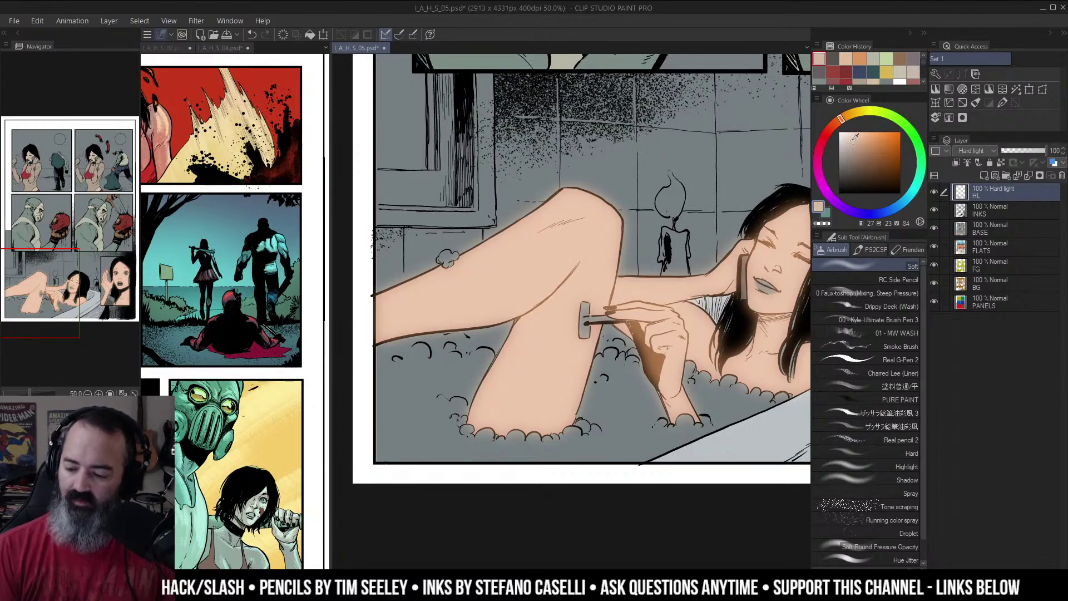
{"action": "left_click_drag", "start_coordinate": [584, 204], "coordinate": [584, 225]}
{"action": "left_click_drag", "start_coordinate": [850, 138], "coordinate": [844, 134]}
{"action": "key", "text": "e"}
{"action": "key", "text": "b"}
{"action": "left_click_drag", "start_coordinate": [571, 206], "coordinate": [592, 219]}
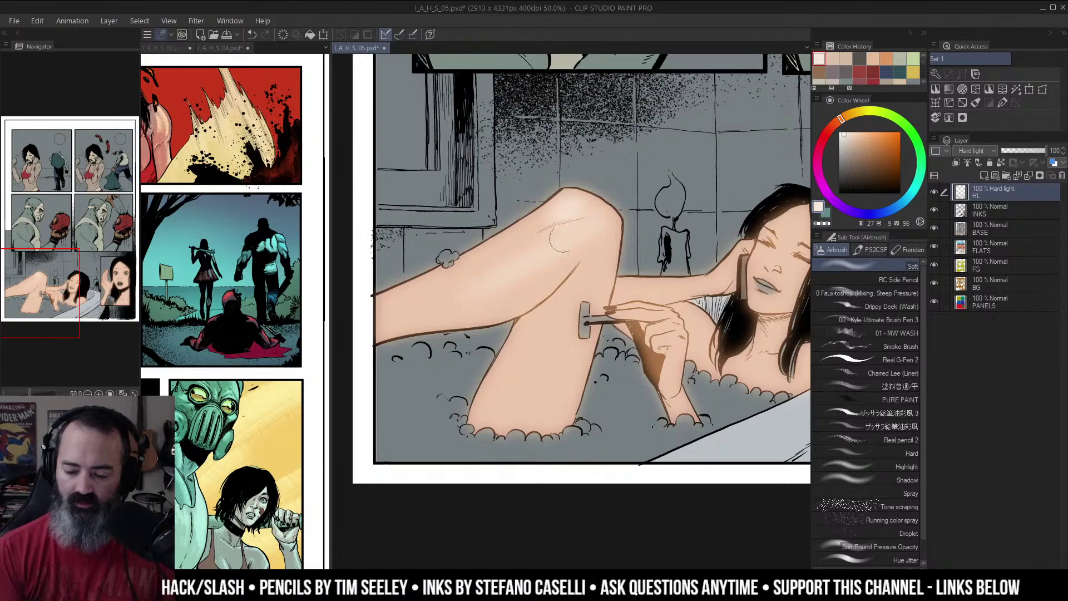
Step: Airbrush highlights onto the bathing woman's face and forearm on the HL layer
{"action": "left_click_drag", "start_coordinate": [679, 289], "coordinate": [524, 321]}
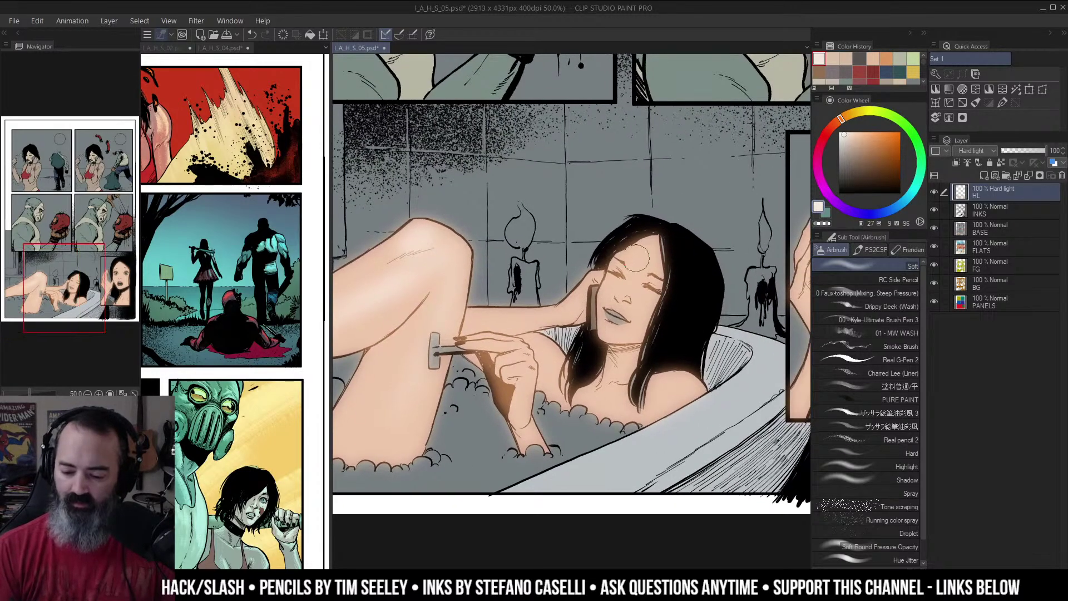
{"action": "mouse_move", "coordinate": [638, 259]}
{"action": "left_mouse_down"}
{"action": "mouse_move", "coordinate": [622, 286]}
{"action": "mouse_move", "coordinate": [637, 327]}
{"action": "left_mouse_up"}
{"action": "left_click_drag", "start_coordinate": [468, 322], "coordinate": [548, 318]}
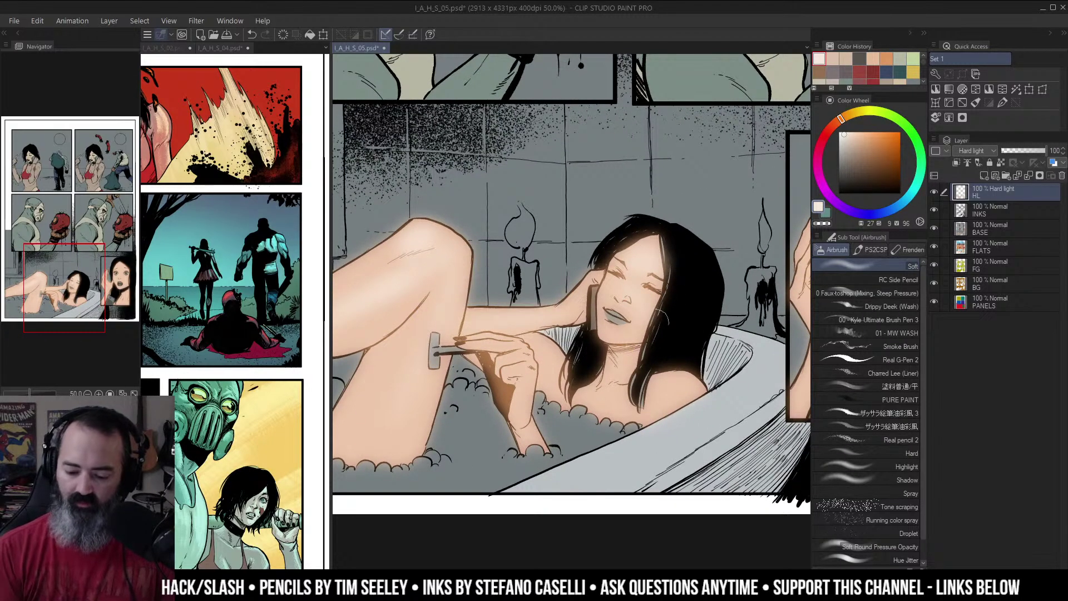
{"action": "key", "text": "ctrl+space"}
{"action": "left_click_drag", "start_coordinate": [615, 329], "coordinate": [553, 521]}
{"action": "left_click", "coordinate": [632, 333]}
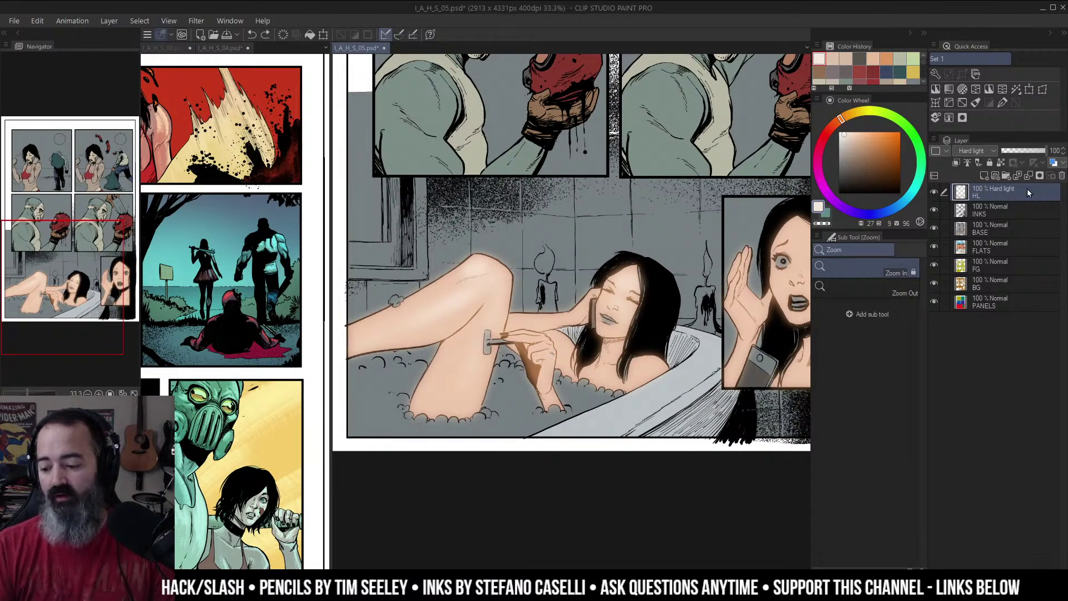
Step: Delete the HL layer and review the base colours at page scale
{"action": "right_click", "coordinate": [1027, 189]}
{"action": "left_click", "coordinate": [987, 290]}
{"action": "left_click_drag", "start_coordinate": [703, 205], "coordinate": [680, 314]}
{"action": "left_click", "coordinate": [693, 304], "text": "alt"}
{"action": "left_click_drag", "start_coordinate": [712, 219], "coordinate": [673, 333]}
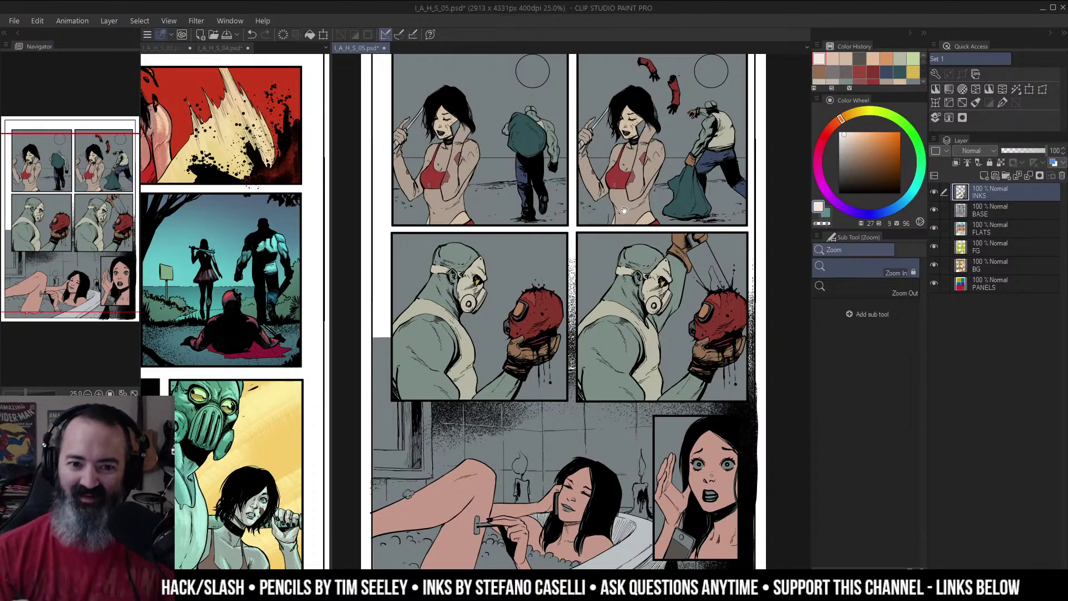
{"action": "left_click_drag", "start_coordinate": [625, 210], "coordinate": [637, 179]}
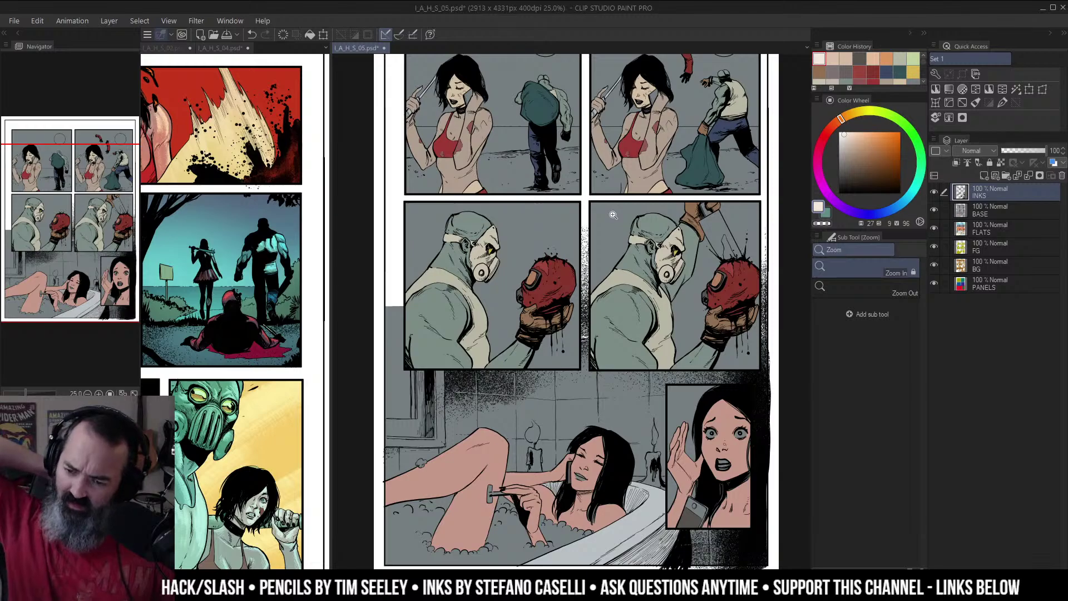
{"action": "left_click_drag", "start_coordinate": [646, 240], "coordinate": [711, 130]}
{"action": "key", "text": "b"}
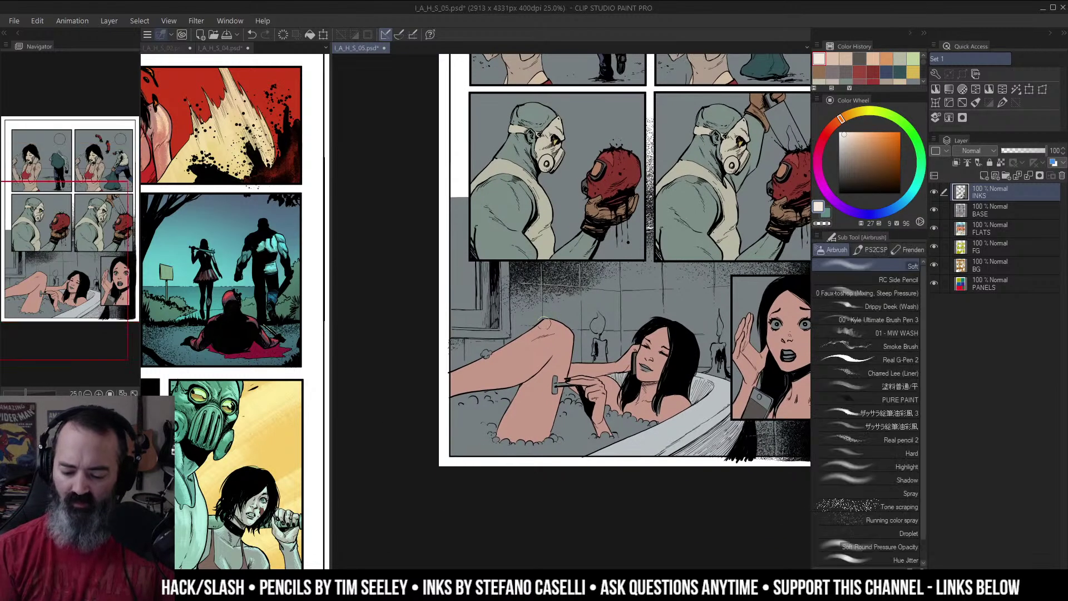
{"action": "mouse_move", "coordinate": [522, 334]}
{"action": "left_mouse_down"}
{"action": "mouse_move", "coordinate": [562, 305]}
{"action": "mouse_move", "coordinate": [546, 312]}
{"action": "mouse_move", "coordinate": [564, 282]}
{"action": "mouse_move", "coordinate": [547, 324]}
{"action": "mouse_move", "coordinate": [574, 308]}
{"action": "left_mouse_up"}
{"action": "key", "text": "ctrl+z"}
{"action": "key", "text": "ctrl+z"}
{"action": "key", "text": "ctrl+z"}
{"action": "key", "text": "ctrl+z"}
{"action": "key", "text": "ctrl+z"}
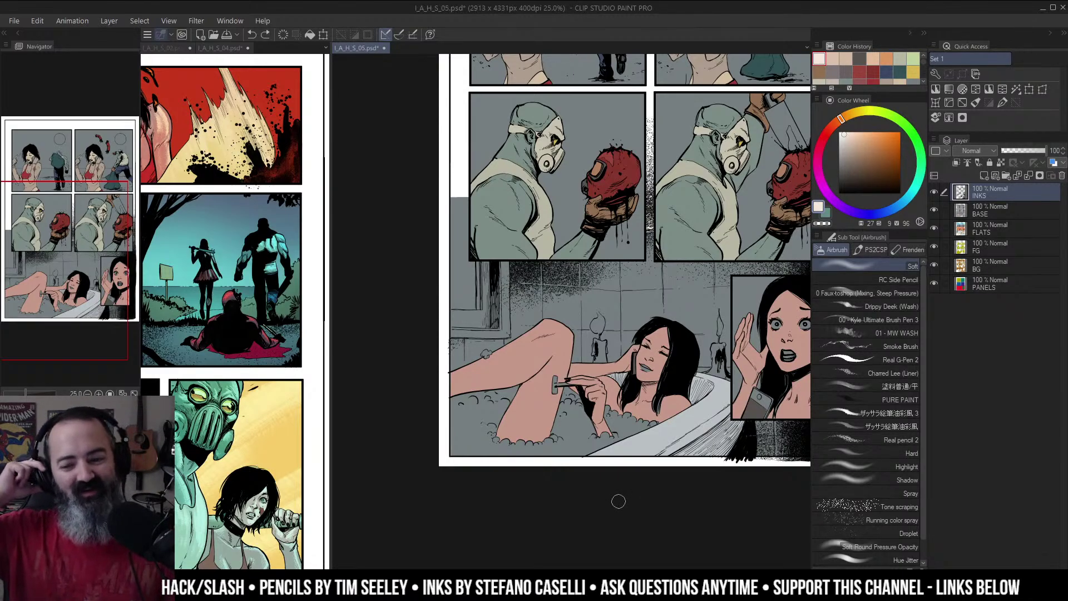
Step: Set the FLATS layer as the reference layer and make BASE the active layer for auto selection
{"action": "key", "text": "m"}
{"action": "left_click_drag", "start_coordinate": [716, 220], "coordinate": [671, 294]}
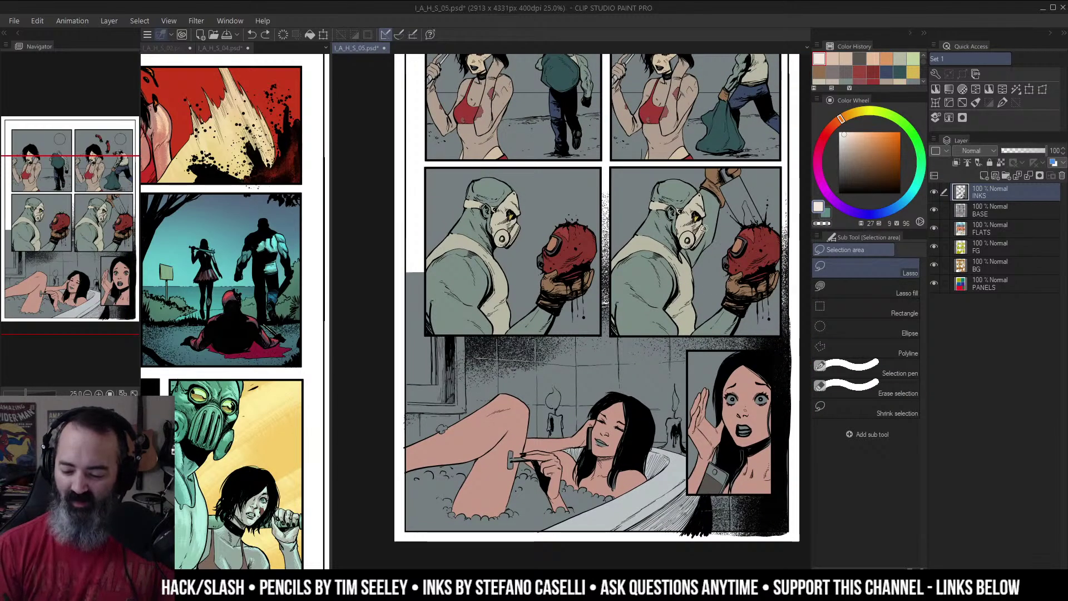
{"action": "key", "text": "w"}
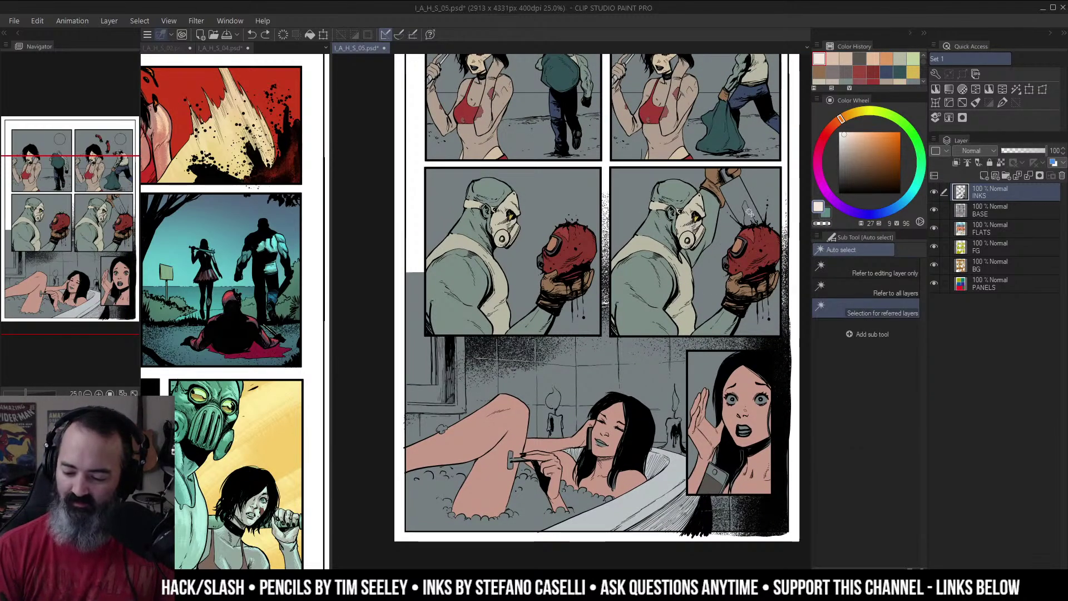
{"action": "left_click_drag", "start_coordinate": [716, 218], "coordinate": [669, 243]}
{"action": "key", "text": "m"}
{"action": "key", "text": "w"}
{"action": "left_click", "coordinate": [971, 210]}
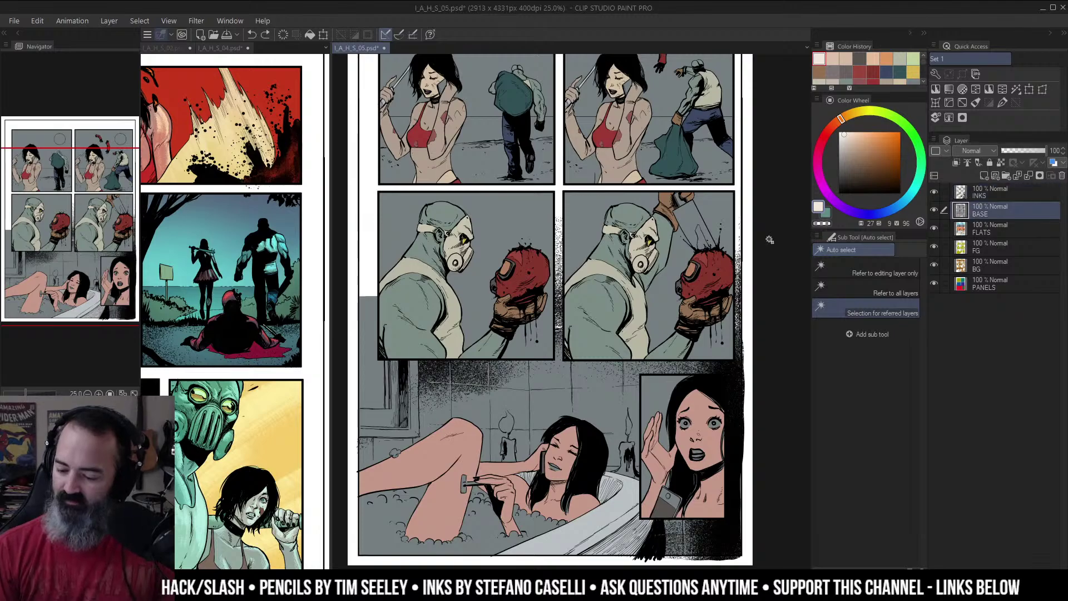
{"action": "left_click", "coordinate": [965, 227]}
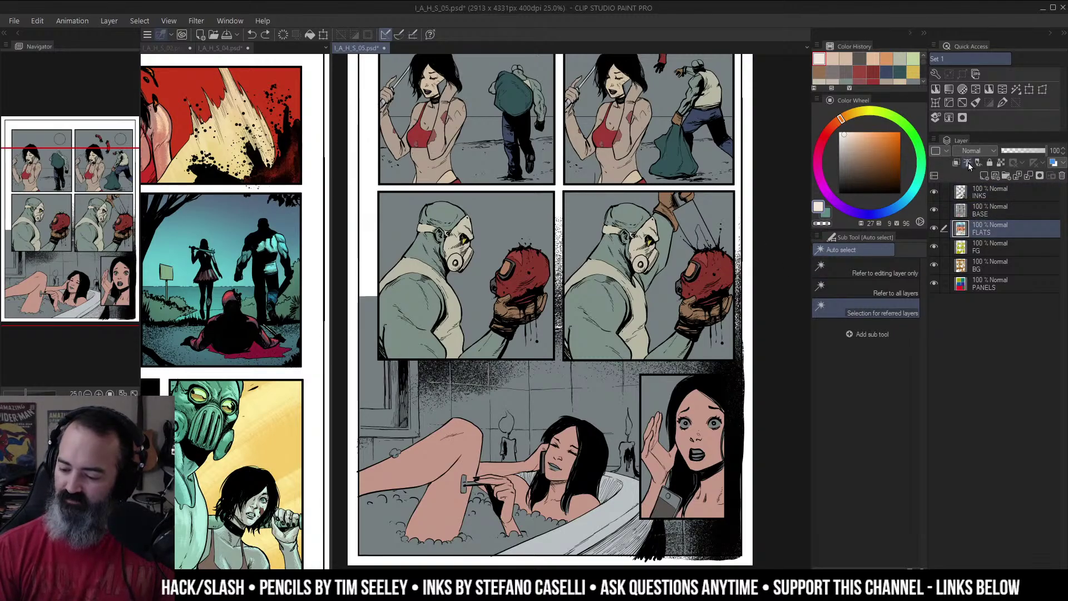
{"action": "left_click", "coordinate": [968, 163]}
{"action": "left_click", "coordinate": [971, 211]}
Step: Shift the colour of the masked man's mask on the BASE layer to Hue 11, Saturation 12, Luminosity -20
{"action": "left_click", "coordinate": [640, 241]}
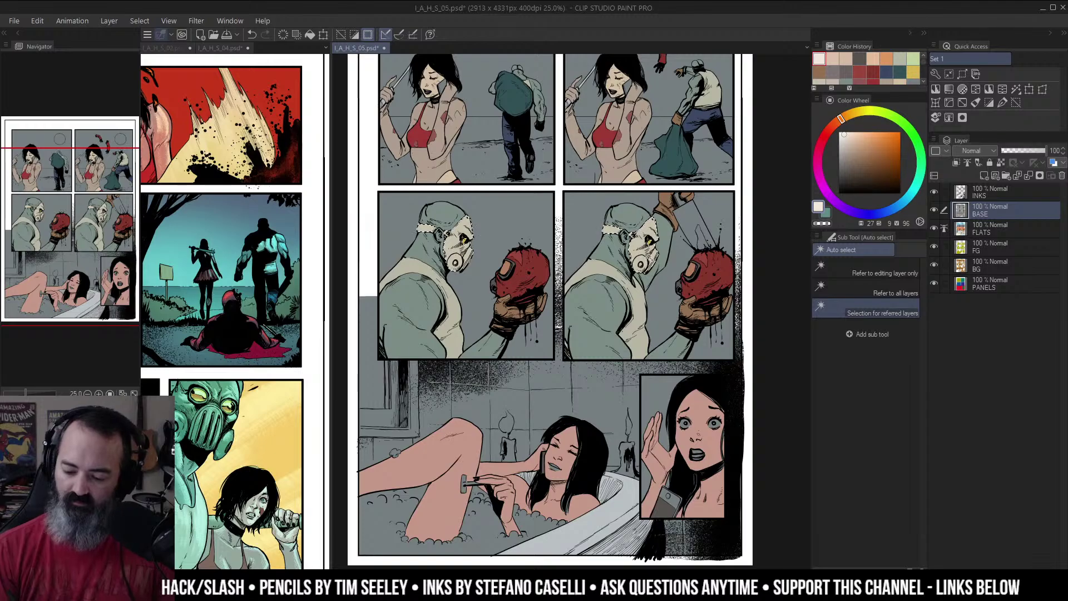
{"action": "key", "text": "ctrl+u"}
{"action": "left_click_drag", "start_coordinate": [837, 254], "coordinate": [815, 259]}
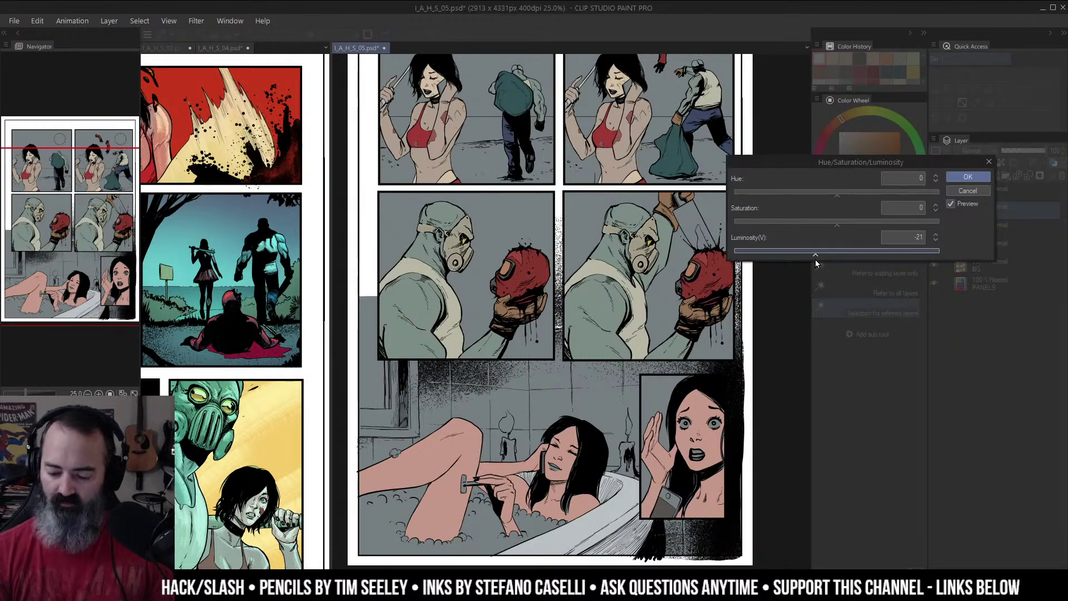
{"action": "left_click_drag", "start_coordinate": [836, 222], "coordinate": [852, 222]}
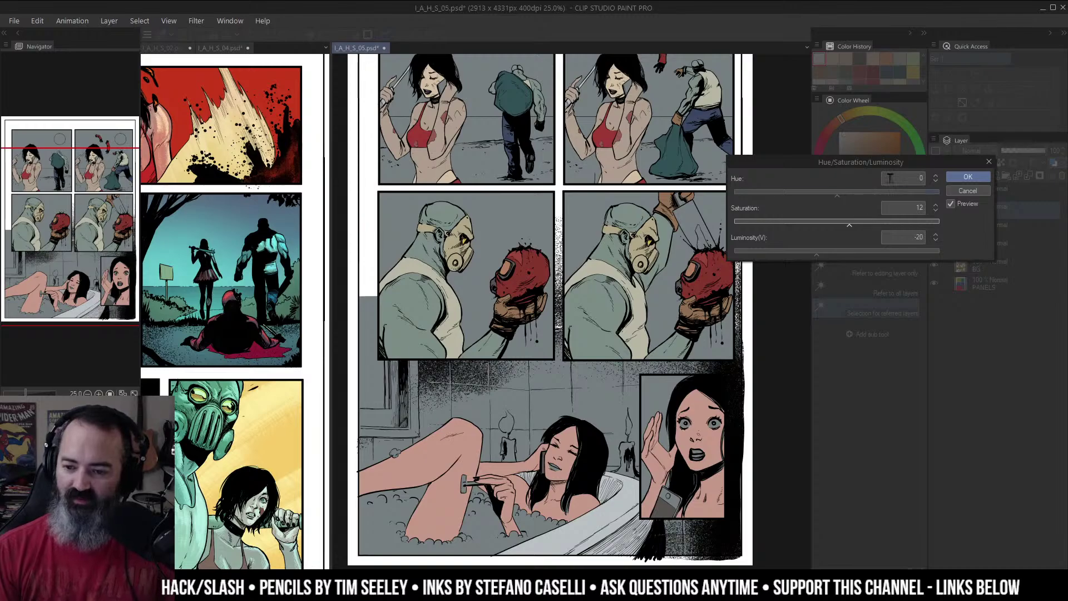
{"action": "left_click", "coordinate": [844, 193]}
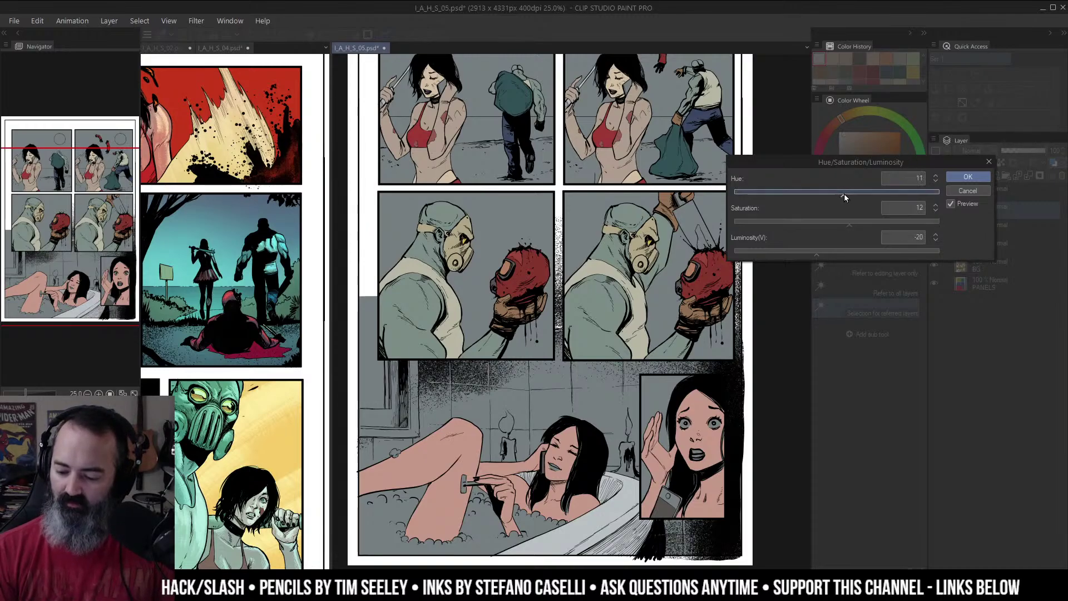
{"action": "left_click", "coordinate": [983, 174]}
Step: Select the frightened woman's eye whites and teeth in the inset panel and brighten them strongly with the Luminosity adjustment
{"action": "key", "text": "ctrl+space"}
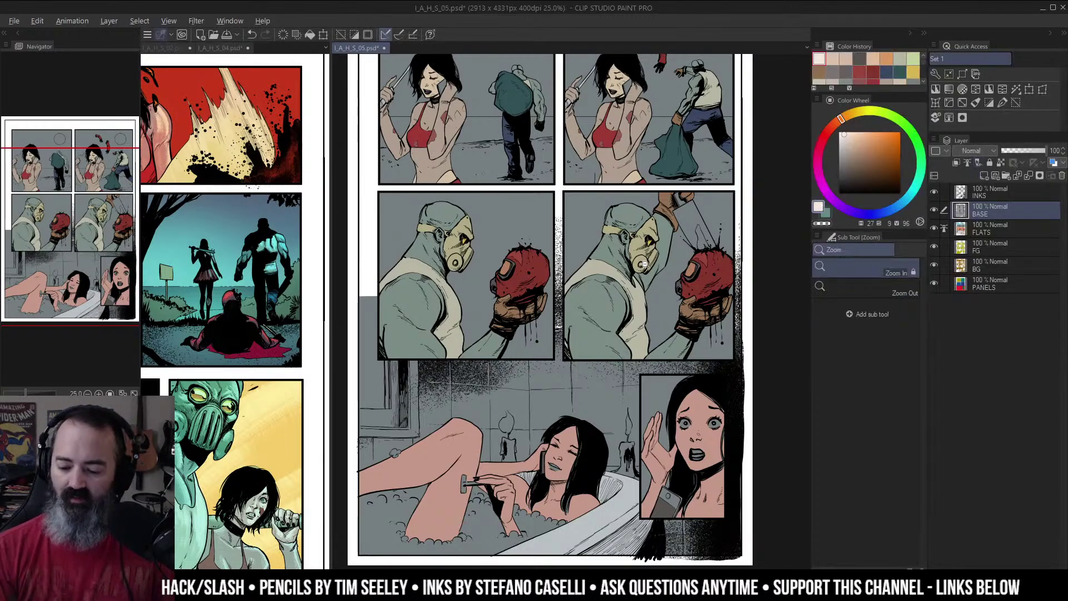
{"action": "left_click_drag", "start_coordinate": [795, 221], "coordinate": [707, 243]}
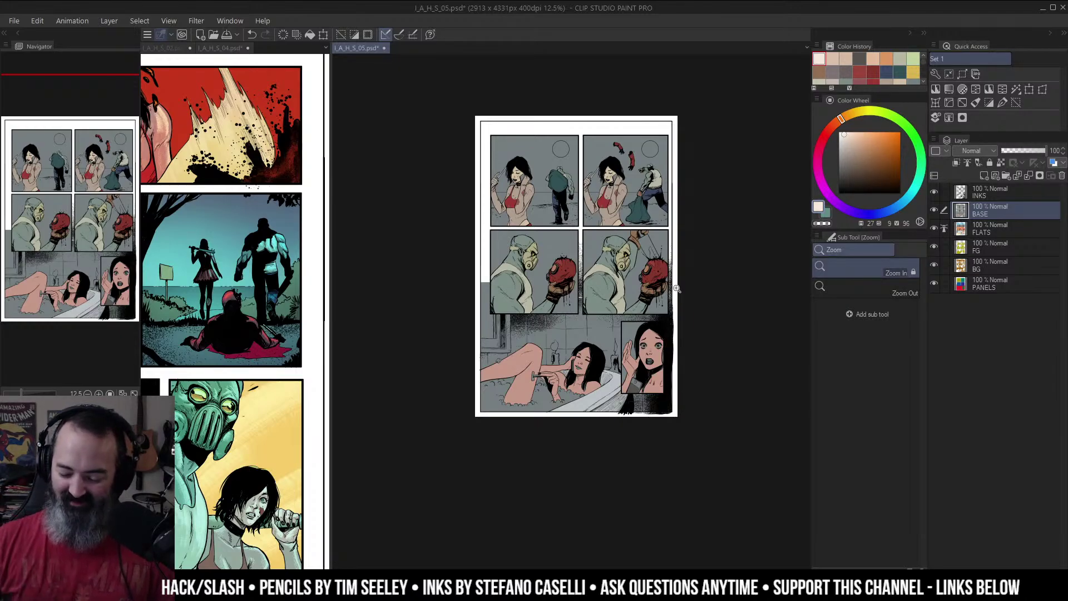
{"action": "left_click", "coordinate": [618, 311]}
{"action": "left_click_drag", "start_coordinate": [707, 260], "coordinate": [757, 170]}
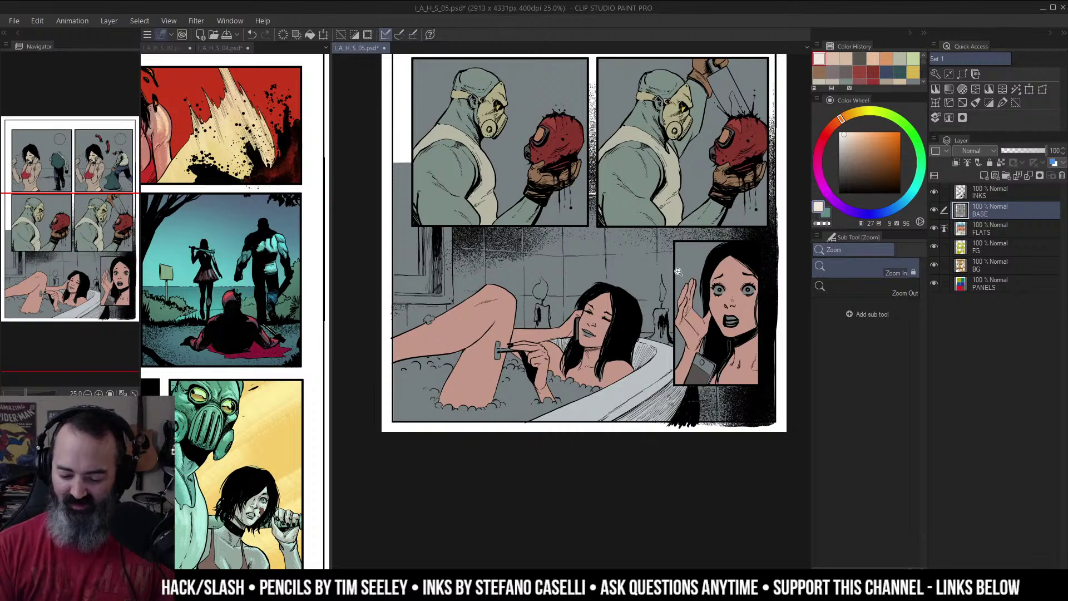
{"action": "left_click", "coordinate": [703, 318]}
{"action": "left_click_drag", "start_coordinate": [732, 313], "coordinate": [707, 303]}
{"action": "key", "text": "w"}
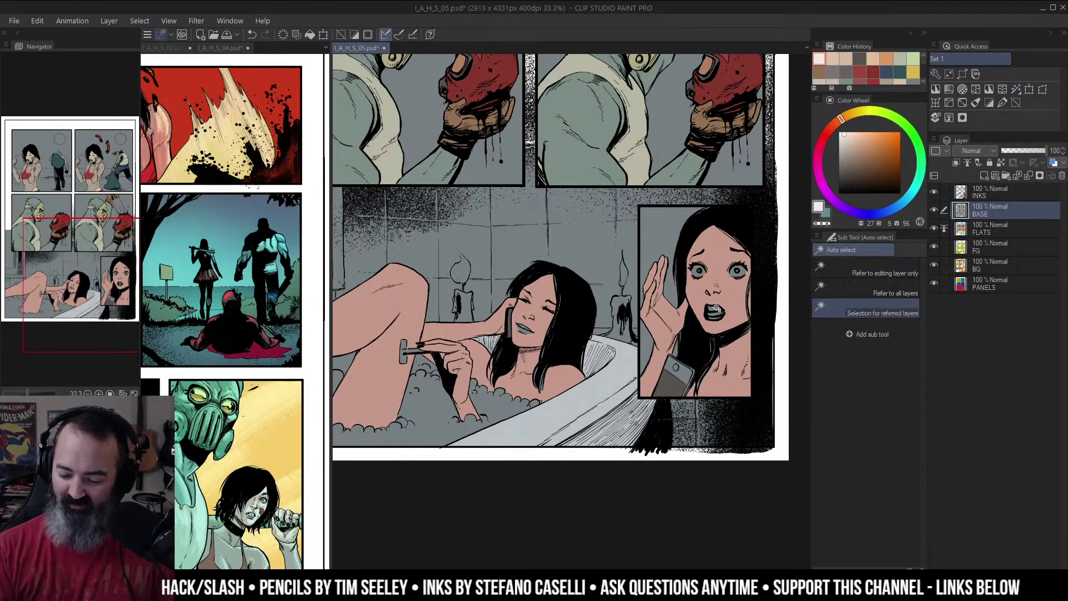
{"action": "left_click", "coordinate": [717, 309]}
{"action": "left_click", "coordinate": [737, 271], "text": "shift"}
{"action": "left_click", "coordinate": [699, 271], "text": "shift"}
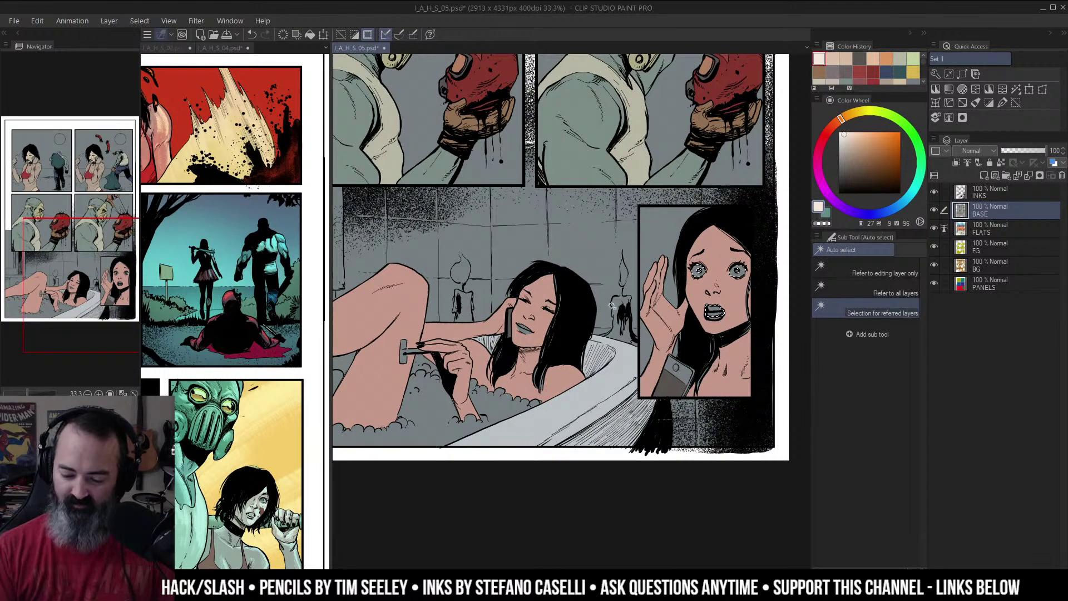
{"action": "left_click", "coordinate": [671, 219], "text": "alt"}
{"action": "left_click_drag", "start_coordinate": [671, 220], "coordinate": [610, 453]}
{"action": "key", "text": "m"}
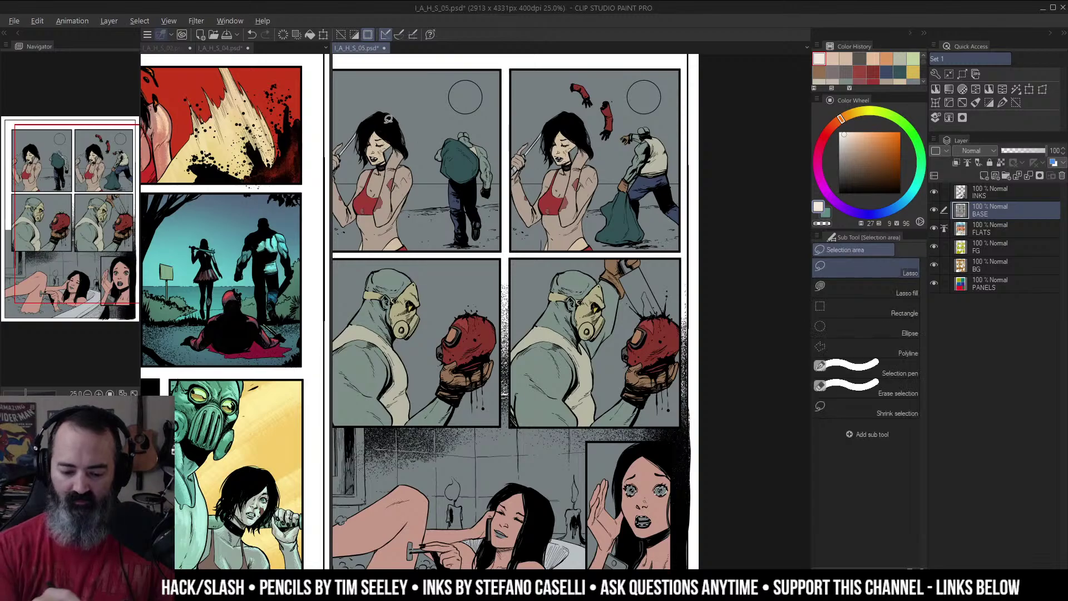
{"action": "left_click_drag", "start_coordinate": [605, 368], "coordinate": [674, 159]}
{"action": "left_click", "coordinate": [962, 102]}
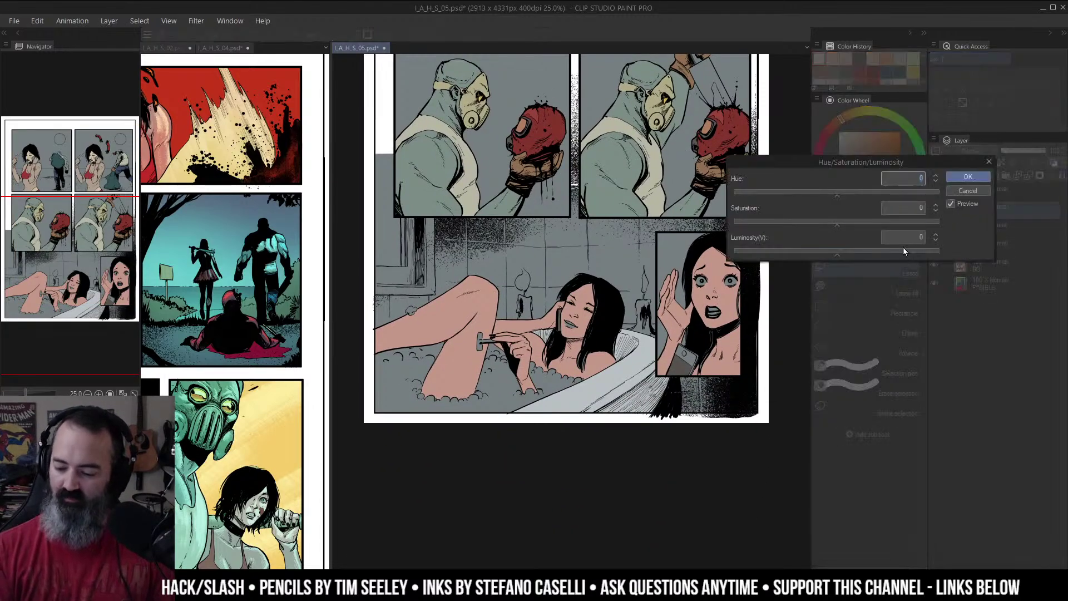
{"action": "left_click", "coordinate": [903, 252]}
{"action": "left_click", "coordinate": [953, 178]}
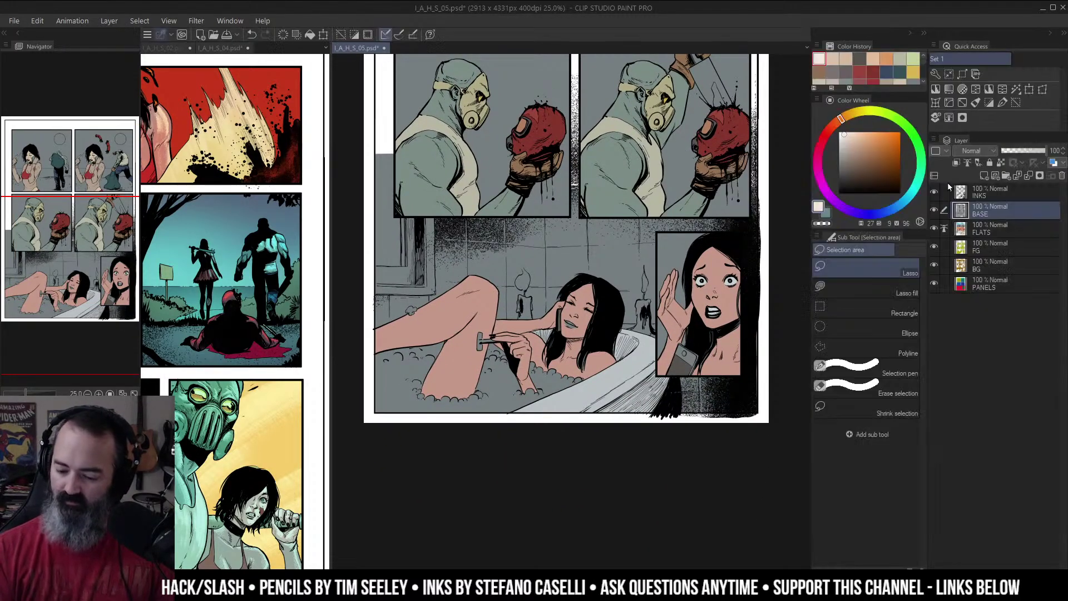
Step: Recolour the lips of the women in the bath scene and inset with Hue about 159 and Saturation 27
{"action": "key", "text": "ctrl+plus"}
{"action": "key", "text": "w"}
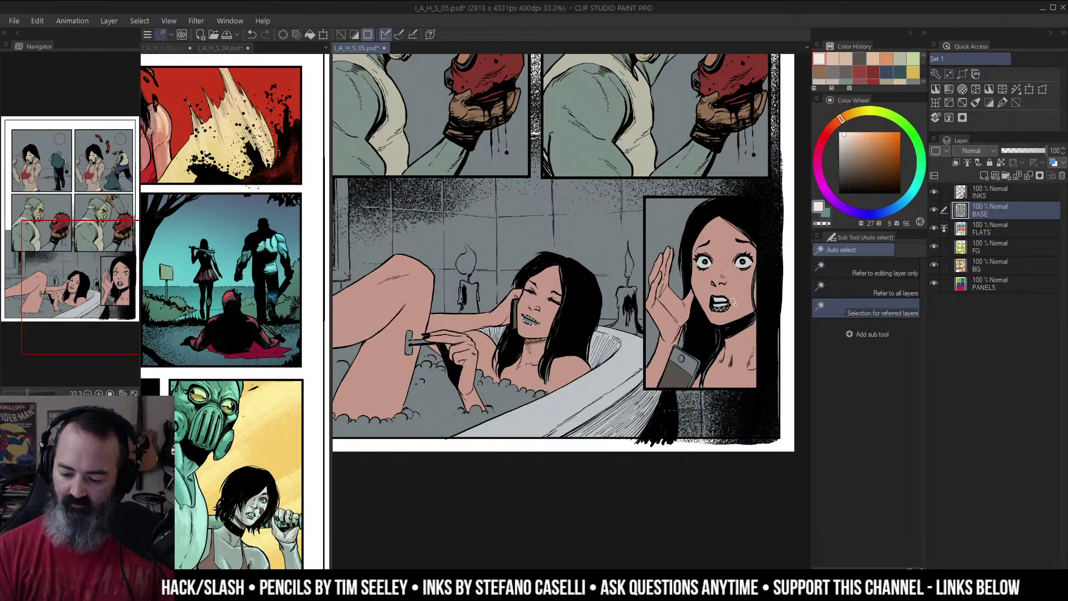
{"action": "left_click_drag", "start_coordinate": [640, 92], "coordinate": [620, 420]}
{"action": "left_click_drag", "start_coordinate": [474, 207], "coordinate": [522, 187]}
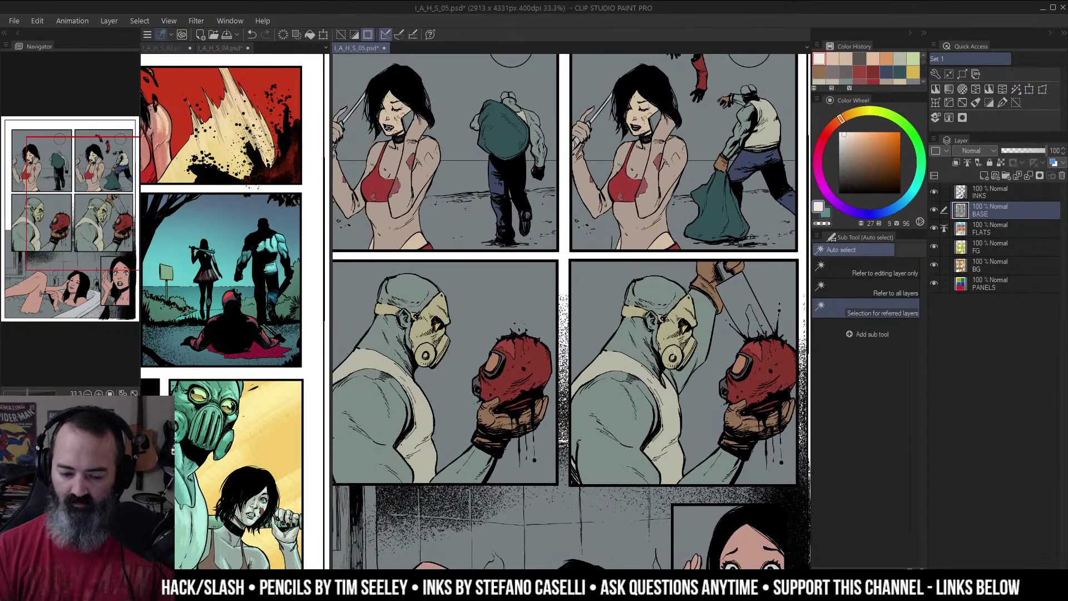
{"action": "key", "text": "m"}
{"action": "left_click_drag", "start_coordinate": [395, 90], "coordinate": [406, 147]}
{"action": "left_click_drag", "start_coordinate": [702, 401], "coordinate": [647, 115]}
{"action": "key", "text": "ctrl+u"}
{"action": "left_click", "coordinate": [868, 221]}
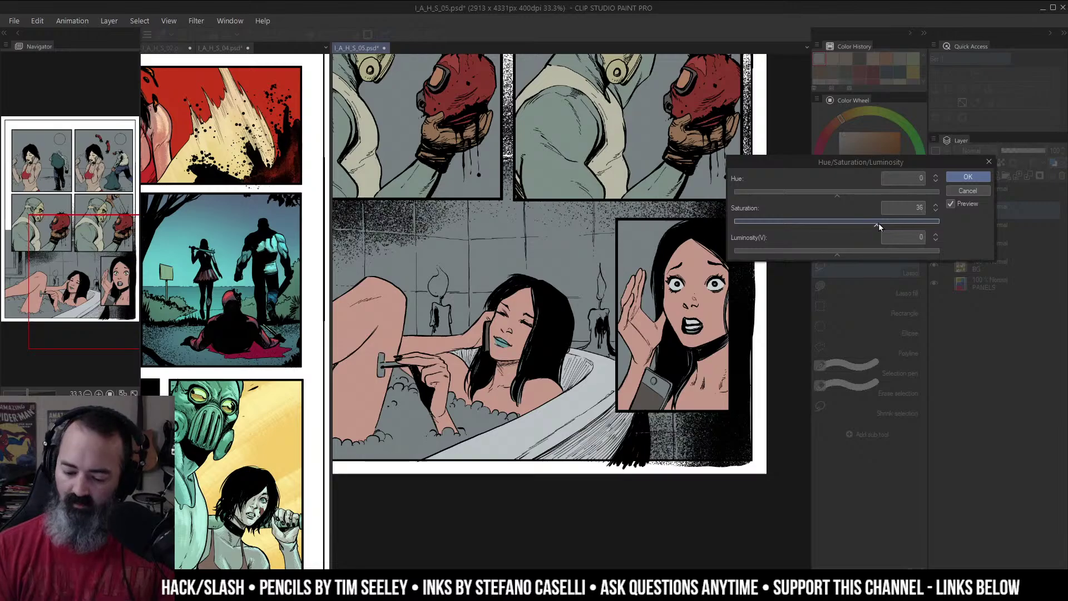
{"action": "left_click", "coordinate": [872, 193]}
{"action": "left_click_drag", "start_coordinate": [872, 196], "coordinate": [929, 199]}
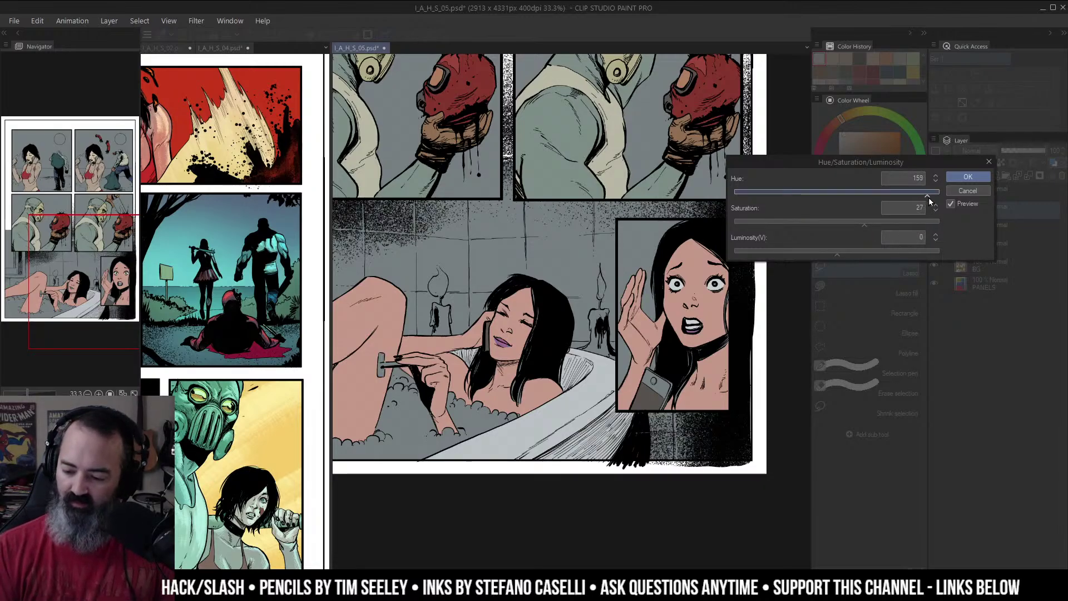
{"action": "left_click", "coordinate": [980, 174]}
Step: Select the bath water and turn it bright cyan with Hue -10, Saturation 33, Luminosity 47
{"action": "left_click_drag", "start_coordinate": [644, 218], "coordinate": [718, 185]}
{"action": "key", "text": "w"}
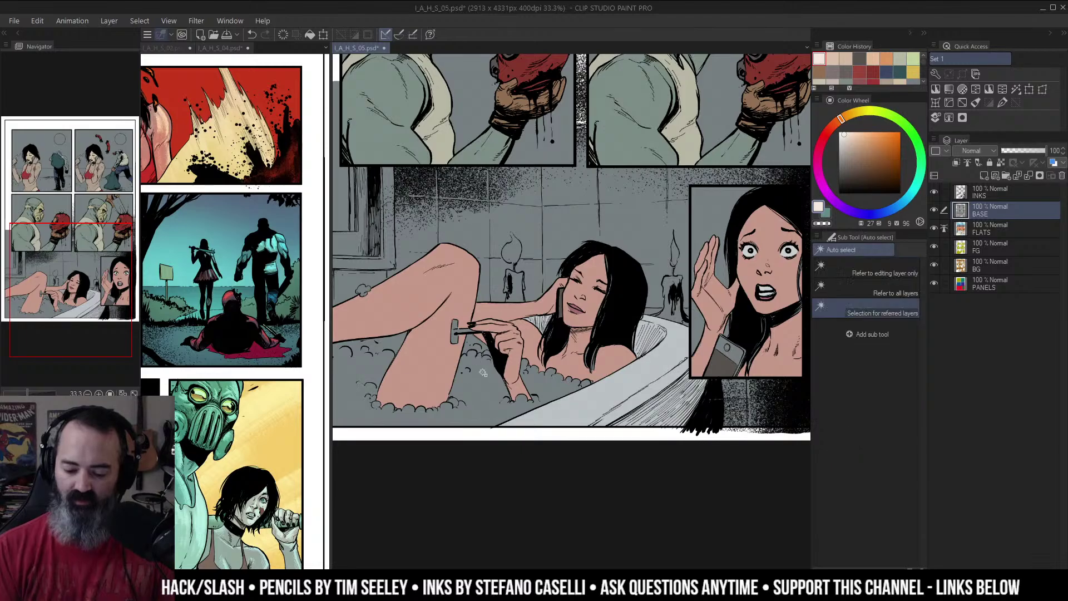
{"action": "left_click", "coordinate": [487, 365]}
{"action": "key", "text": "ctrl+space"}
{"action": "left_click", "coordinate": [558, 344], "text": "alt"}
{"action": "left_click_drag", "start_coordinate": [756, 302], "coordinate": [763, 291]}
{"action": "key", "text": "ctrl+h"}
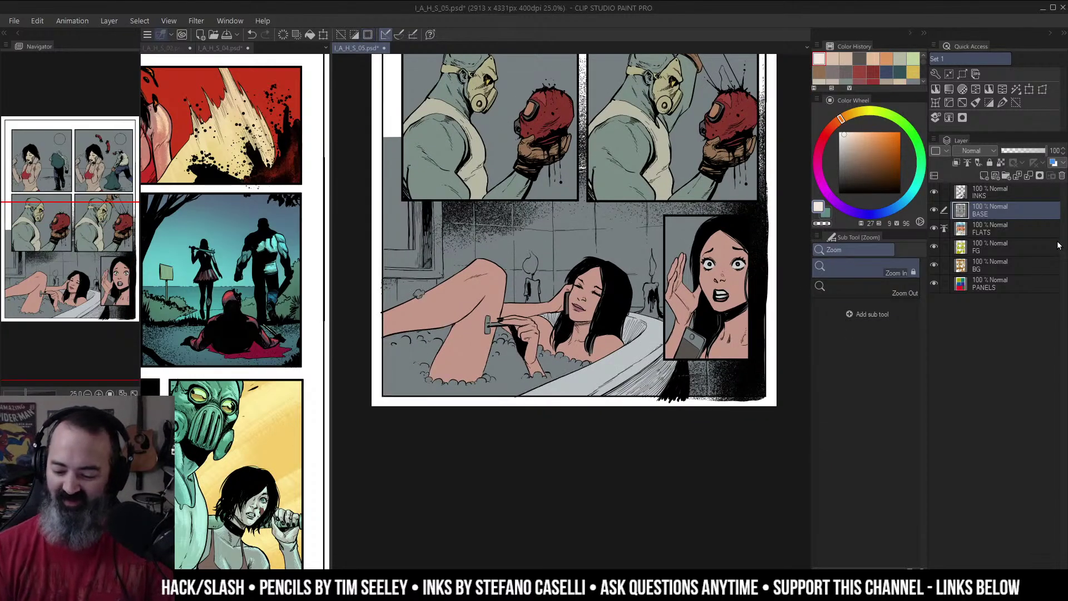
{"action": "key", "text": "ctrl+u"}
{"action": "left_click_drag", "start_coordinate": [838, 250], "coordinate": [892, 255]}
{"action": "left_click", "coordinate": [852, 222]}
{"action": "left_click", "coordinate": [833, 193]}
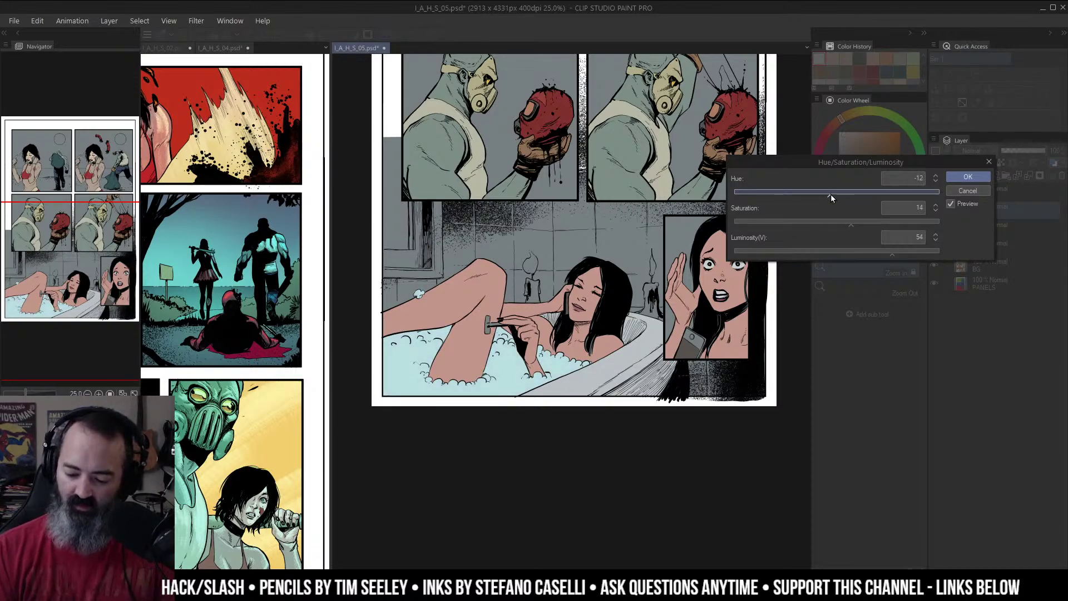
{"action": "left_click", "coordinate": [874, 223]}
{"action": "left_click_drag", "start_coordinate": [874, 224], "coordinate": [872, 223]}
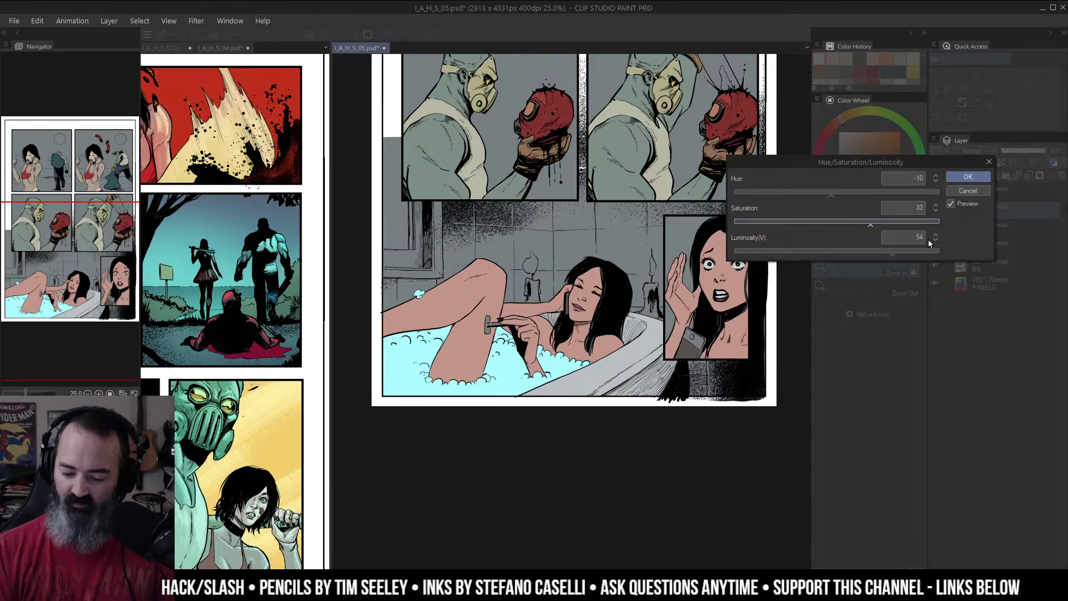
{"action": "left_click", "coordinate": [883, 252]}
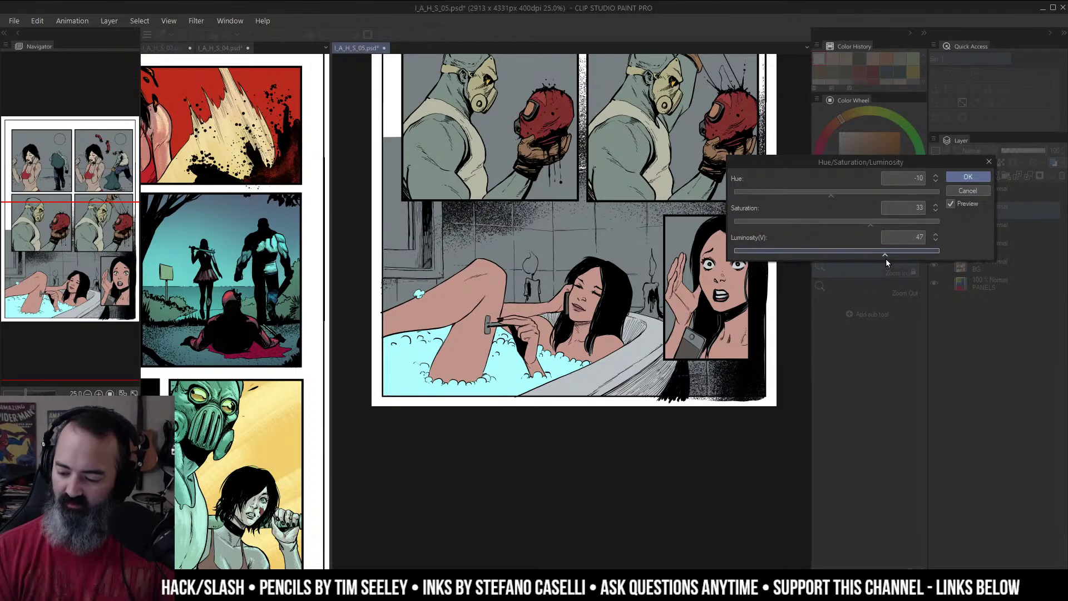
{"action": "left_click", "coordinate": [980, 178]}
Step: Select both candle flames beside the tub and fill them with orange H 27, S 52, V 86
{"action": "key", "text": "m"}
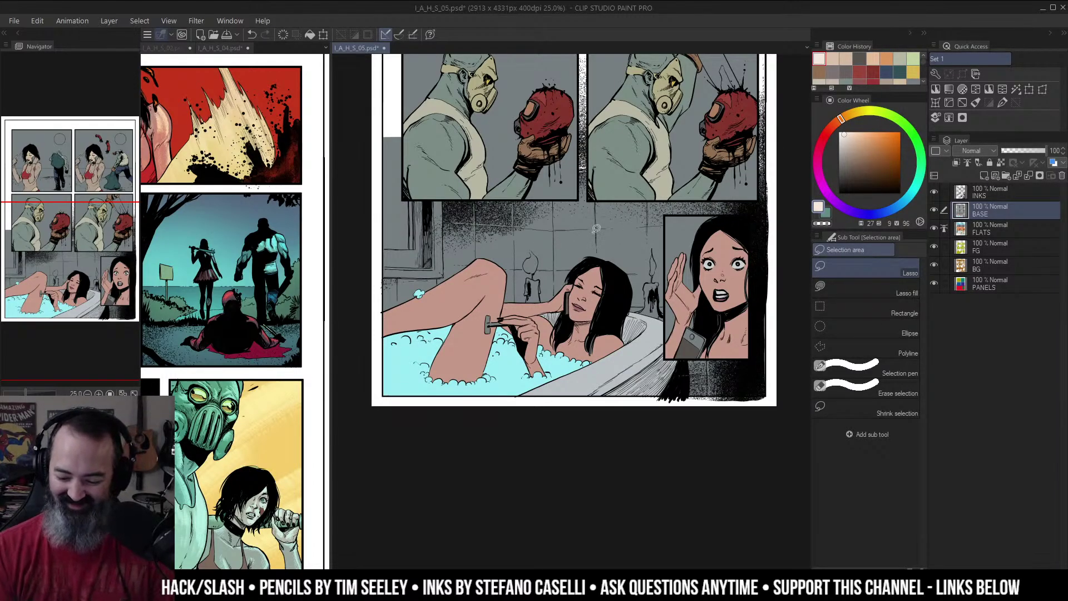
{"action": "left_click_drag", "start_coordinate": [596, 228], "coordinate": [573, 247]}
{"action": "key", "text": "w"}
{"action": "left_click", "coordinate": [508, 283]}
{"action": "left_click", "coordinate": [630, 285], "text": "shift"}
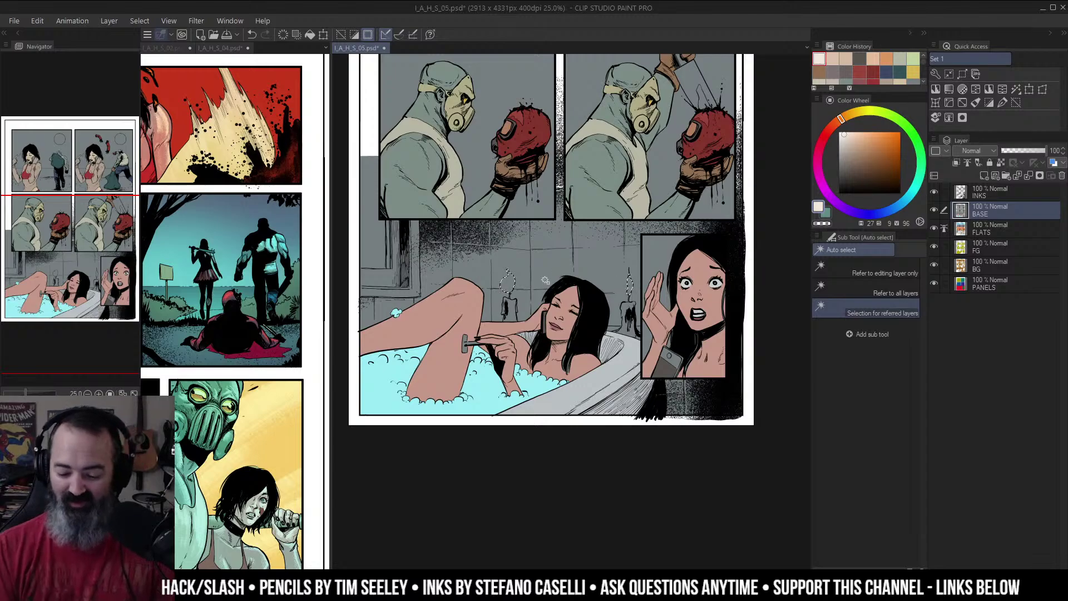
{"action": "left_click", "coordinate": [874, 138]}
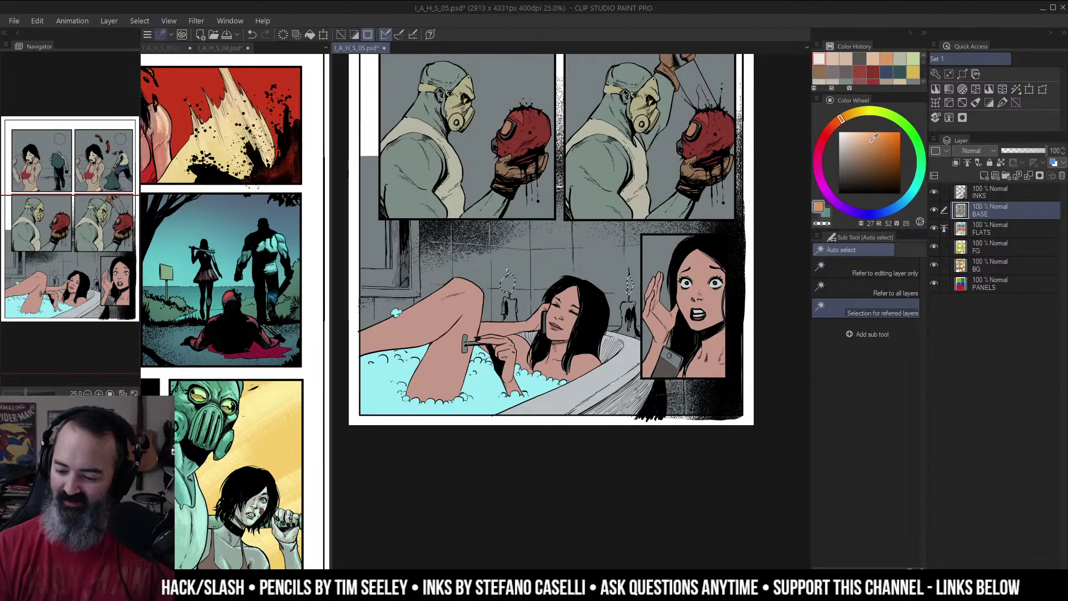
{"action": "key", "text": "g"}
{"action": "left_click", "coordinate": [507, 283]}
{"action": "left_click", "coordinate": [629, 285]}
{"action": "key", "text": "m"}
{"action": "key", "text": "ctrl+d"}
Step: Select both candle bodies and fill them with pale cream H 27, S 15, V 86
{"action": "key", "text": "w"}
{"action": "left_click", "coordinate": [626, 316]}
{"action": "left_click", "coordinate": [513, 316], "text": "shift"}
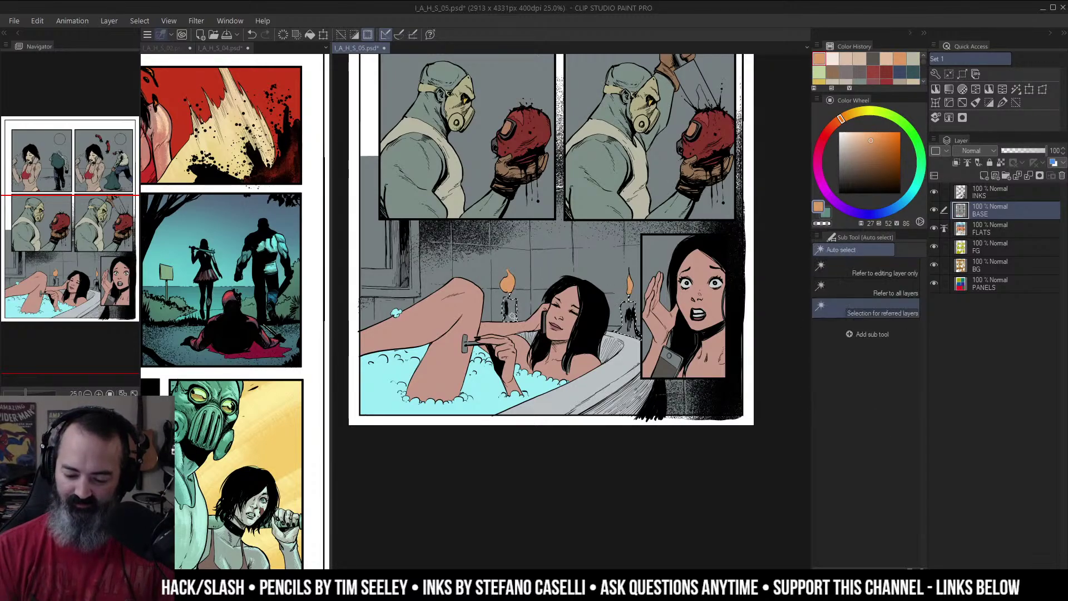
{"action": "left_click_drag", "start_coordinate": [849, 139], "coordinate": [848, 140]}
{"action": "key", "text": "g"}
{"action": "left_click", "coordinate": [627, 311]}
{"action": "key", "text": "m"}
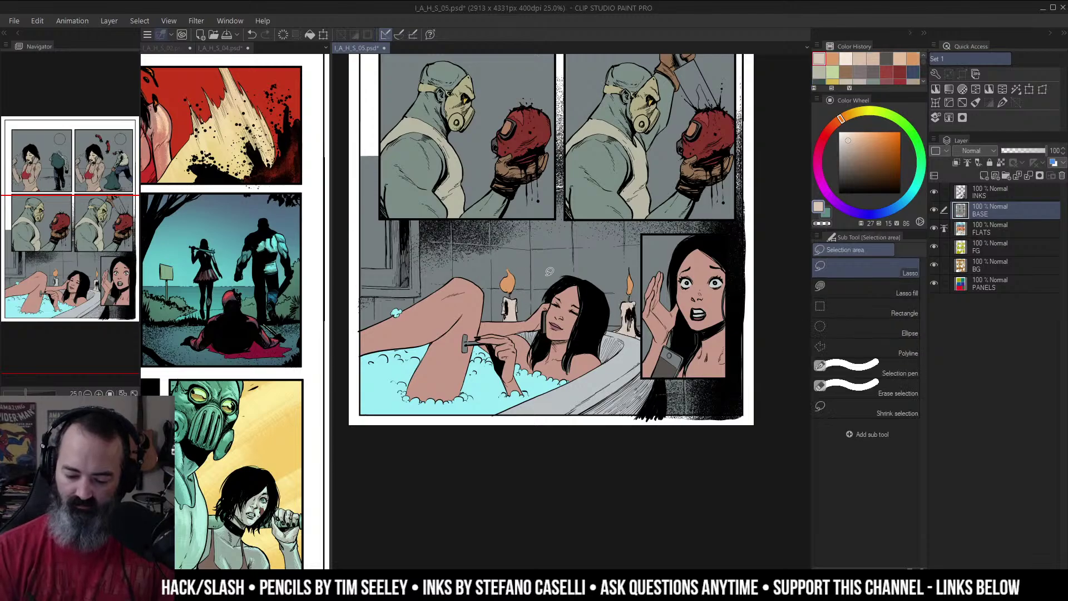
{"action": "left_click", "coordinate": [618, 268]}
Step: Select the tiled bathroom wall and fill it with muted teal H 186, S 21, V 74
{"action": "key", "text": "w"}
{"action": "left_click", "coordinate": [615, 250]}
{"action": "left_click", "coordinate": [910, 192]}
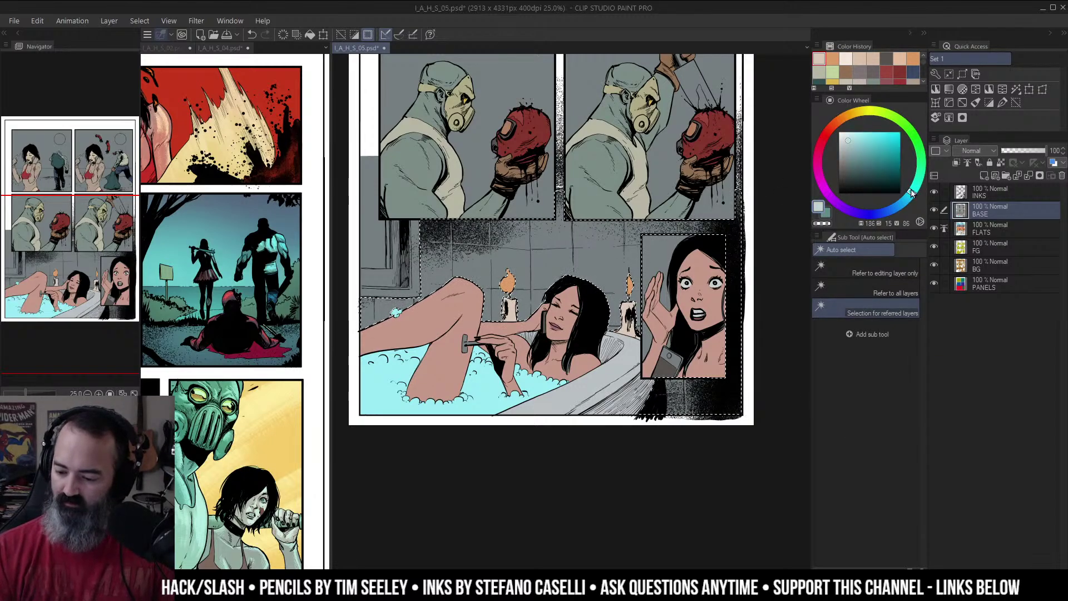
{"action": "left_click_drag", "start_coordinate": [851, 146], "coordinate": [851, 148]}
{"action": "key", "text": "g"}
{"action": "left_click", "coordinate": [614, 262]}
{"action": "key", "text": "m"}
{"action": "left_click", "coordinate": [615, 273]}
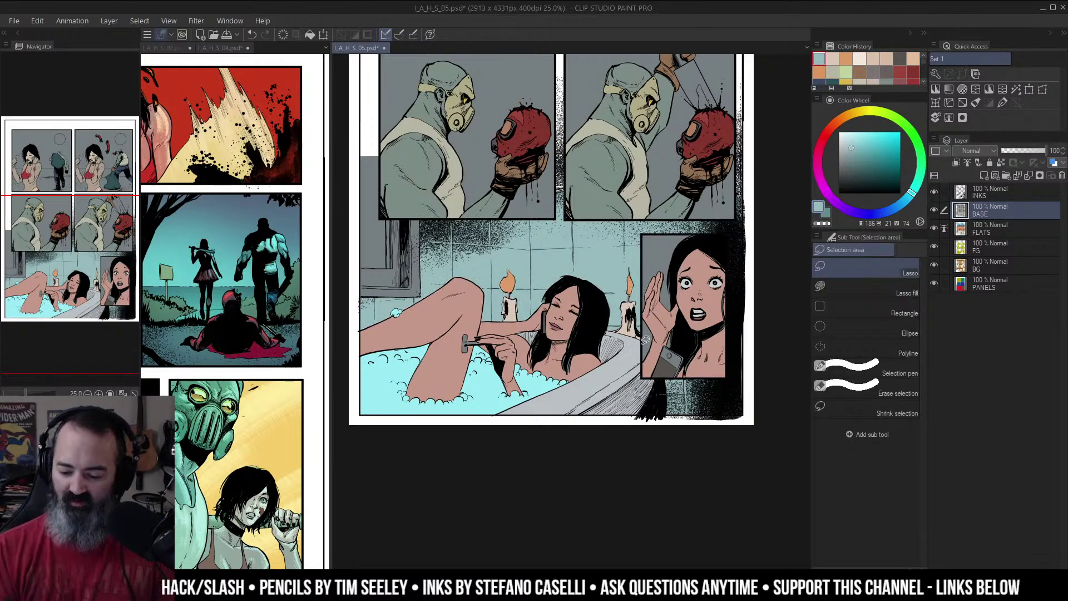
Step: Select the bathtub and lighten it with a Luminosity adjustment of 23
{"action": "key", "text": "w"}
{"action": "left_click", "coordinate": [623, 367]}
{"action": "key", "text": "z"}
{"action": "left_click", "coordinate": [623, 367], "text": "alt"}
{"action": "left_click_drag", "start_coordinate": [626, 365], "coordinate": [629, 345]}
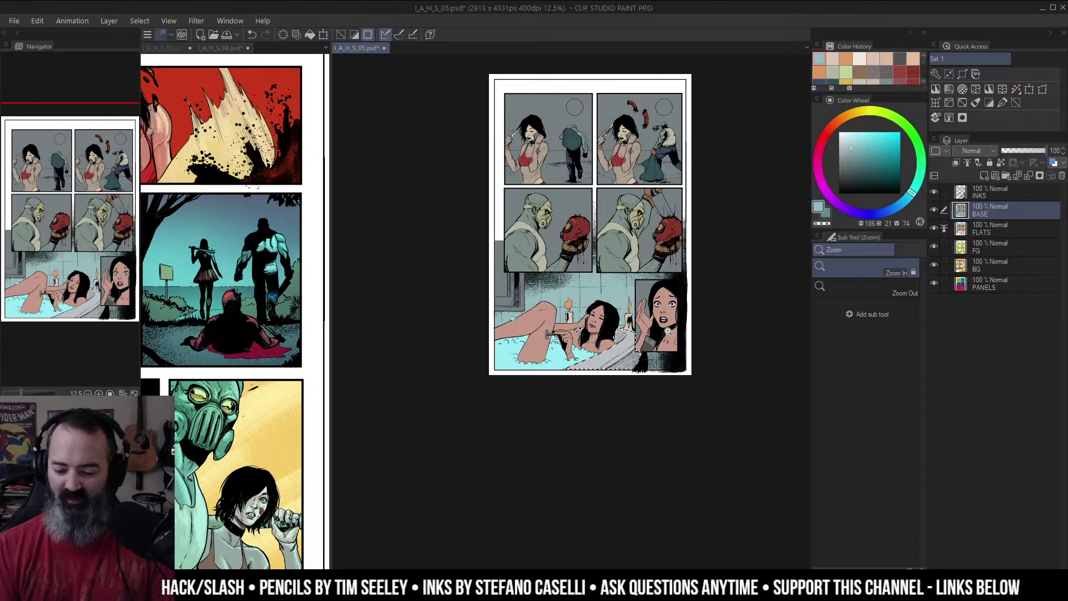
{"action": "key", "text": "m"}
{"action": "key", "text": "z"}
{"action": "left_click", "coordinate": [683, 287]}
{"action": "left_click_drag", "start_coordinate": [683, 287], "coordinate": [716, 215]}
{"action": "key", "text": "w"}
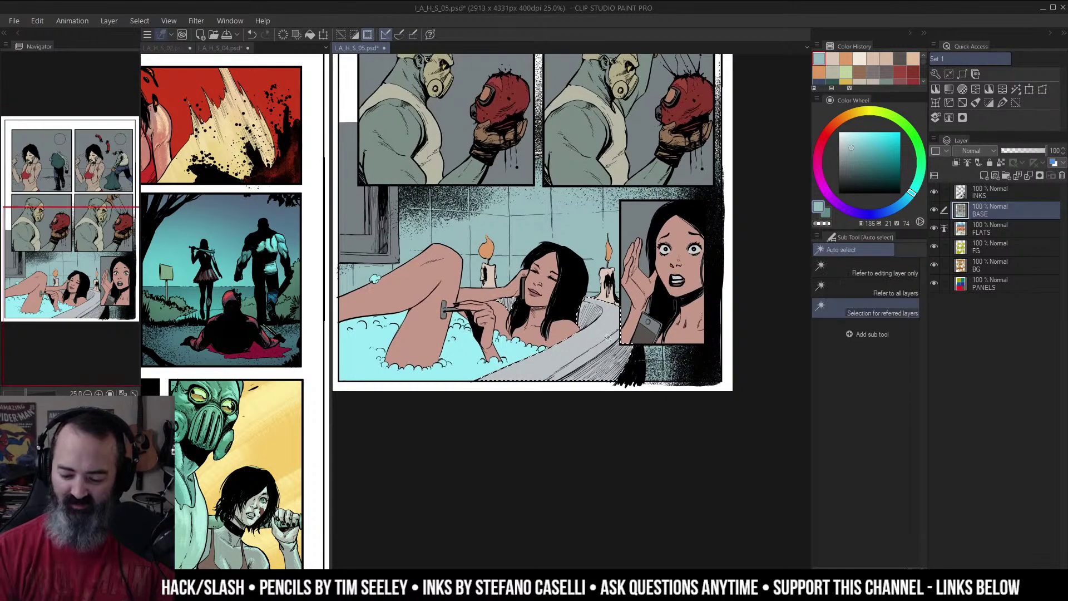
{"action": "key", "text": "ctrl+u"}
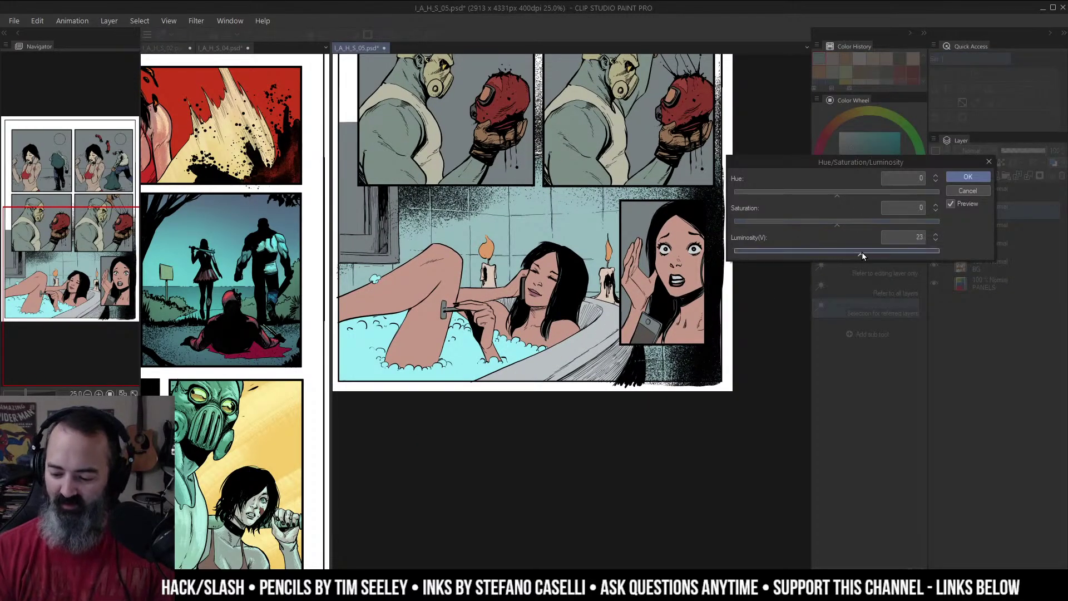
{"action": "left_click", "coordinate": [972, 177]}
{"action": "scroll", "coordinate": [722, 207], "scroll_direction": "down", "scroll_amount": 3}
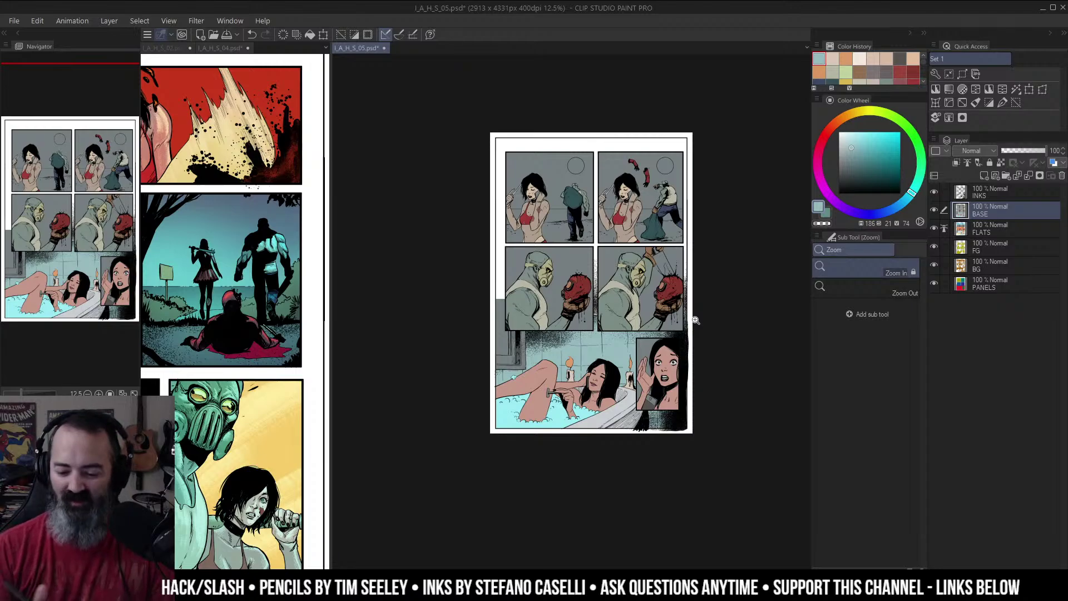
{"action": "key", "text": "ctrl+d"}
Step: Select the tiled bathroom wall again and lighten it with a Luminosity adjustment of about 21
{"action": "left_click_drag", "start_coordinate": [688, 307], "coordinate": [686, 255]}
{"action": "left_click", "coordinate": [636, 306], "text": "ctrl"}
{"action": "left_click_drag", "start_coordinate": [624, 284], "coordinate": [648, 274]}
{"action": "key", "text": "w"}
{"action": "left_click", "coordinate": [619, 257]}
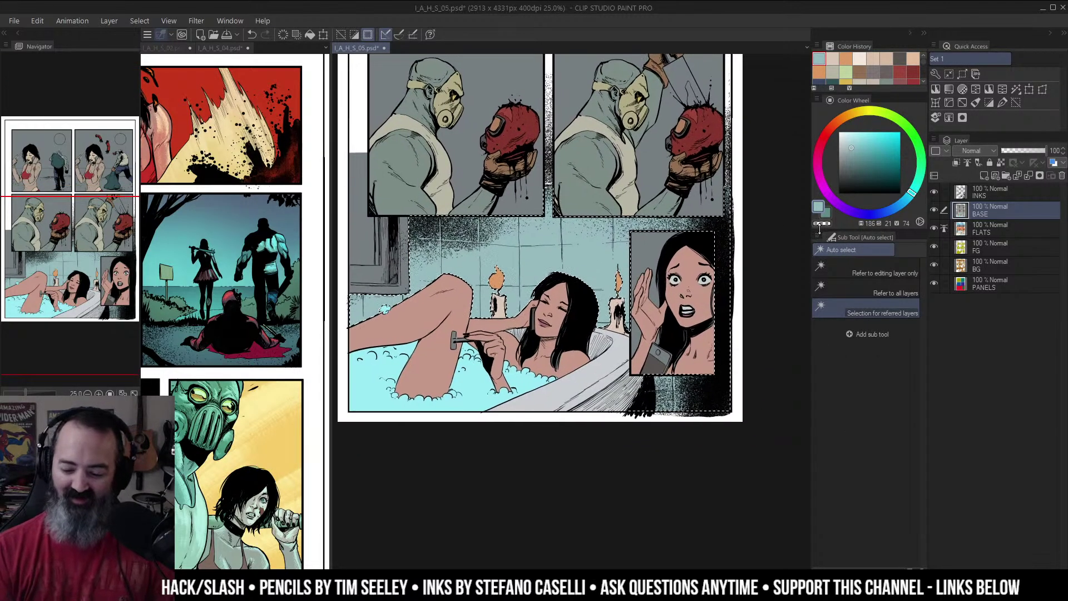
{"action": "key", "text": "ctrl+h"}
{"action": "key", "text": "ctrl+u"}
{"action": "left_click_drag", "start_coordinate": [851, 252], "coordinate": [860, 252]}
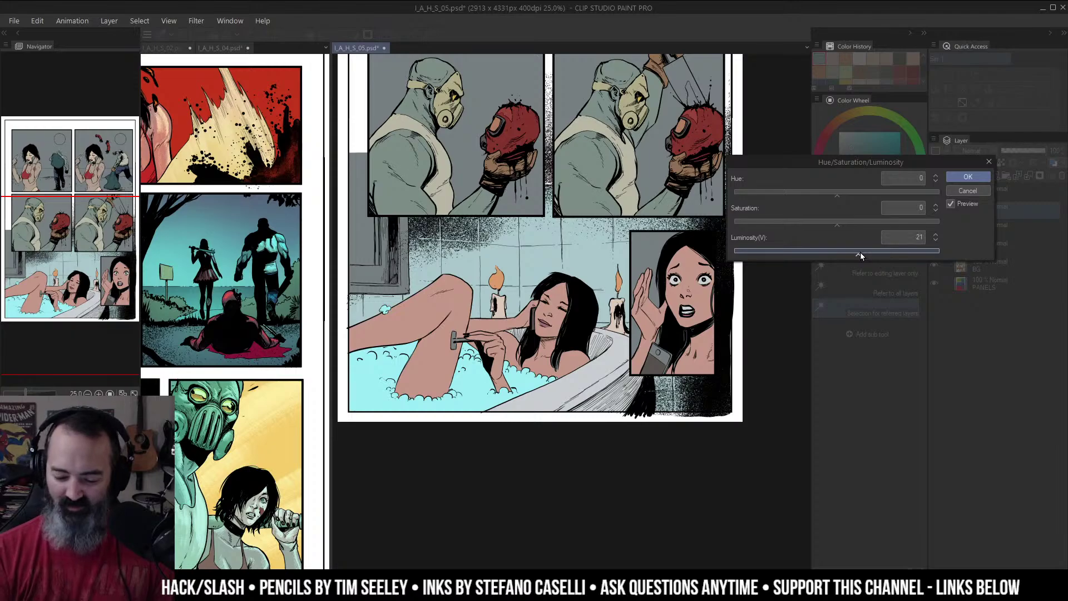
{"action": "left_click", "coordinate": [971, 174]}
{"action": "key", "text": "m"}
{"action": "left_click_drag", "start_coordinate": [401, 248], "coordinate": [498, 253]}
{"action": "key", "text": "w"}
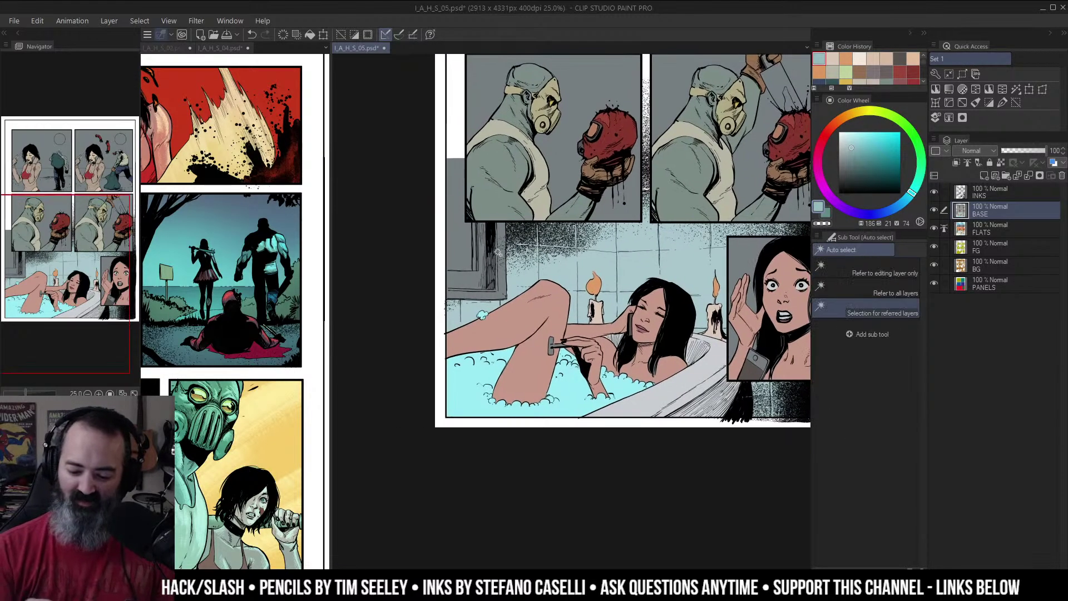
Step: Select the bathroom window frame and lighten it with a Luminosity adjustment of 36
{"action": "left_click", "coordinate": [498, 253]}
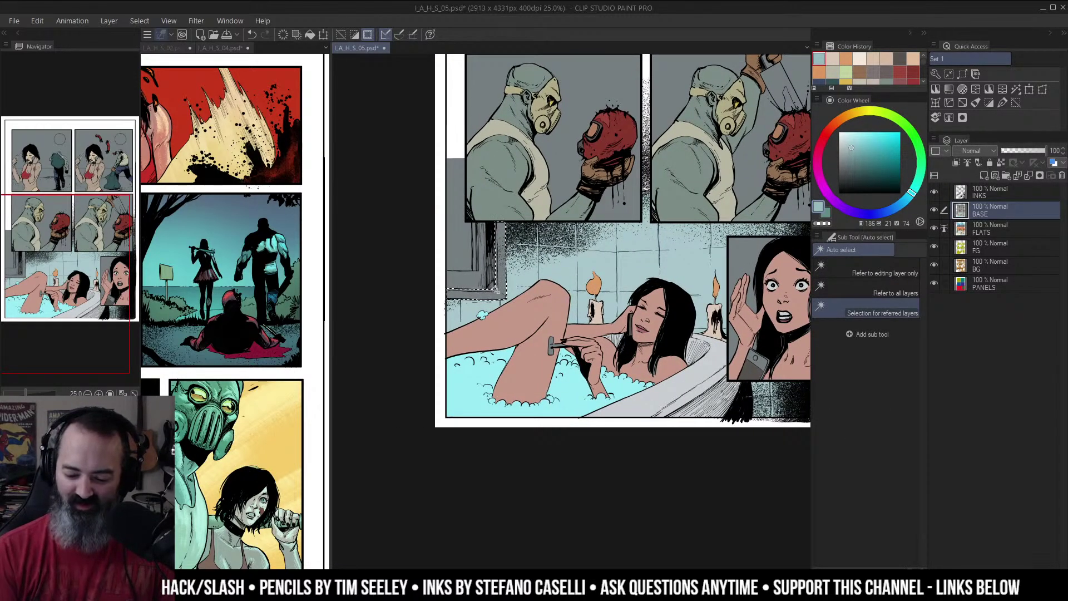
{"action": "left_click_drag", "start_coordinate": [545, 287], "coordinate": [488, 276]}
{"action": "key", "text": "ctrl+h"}
{"action": "key", "text": "ctrl+u"}
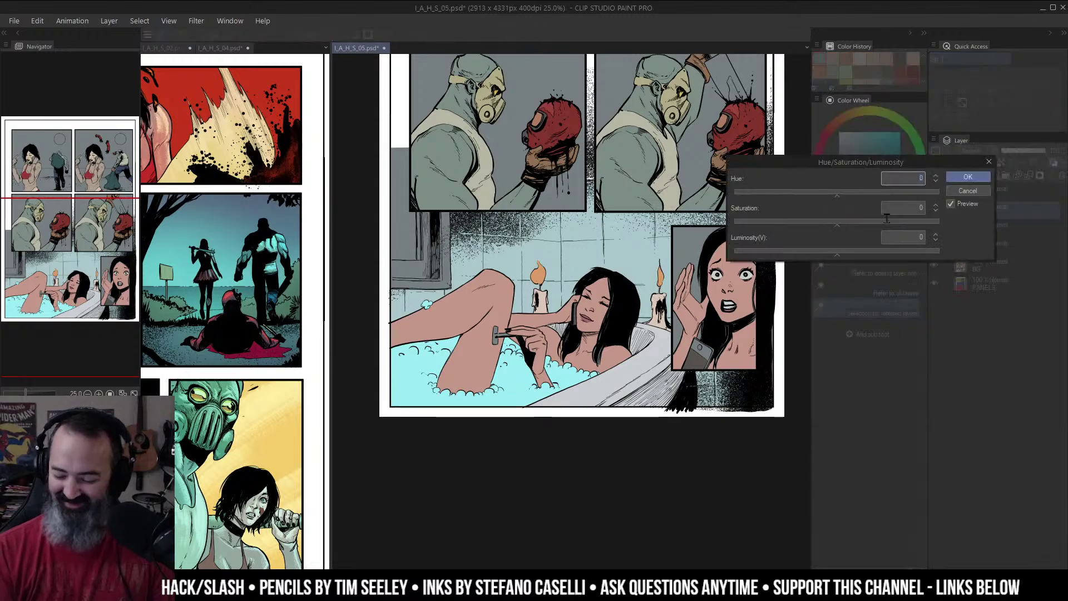
{"action": "left_click_drag", "start_coordinate": [837, 254], "coordinate": [874, 252]}
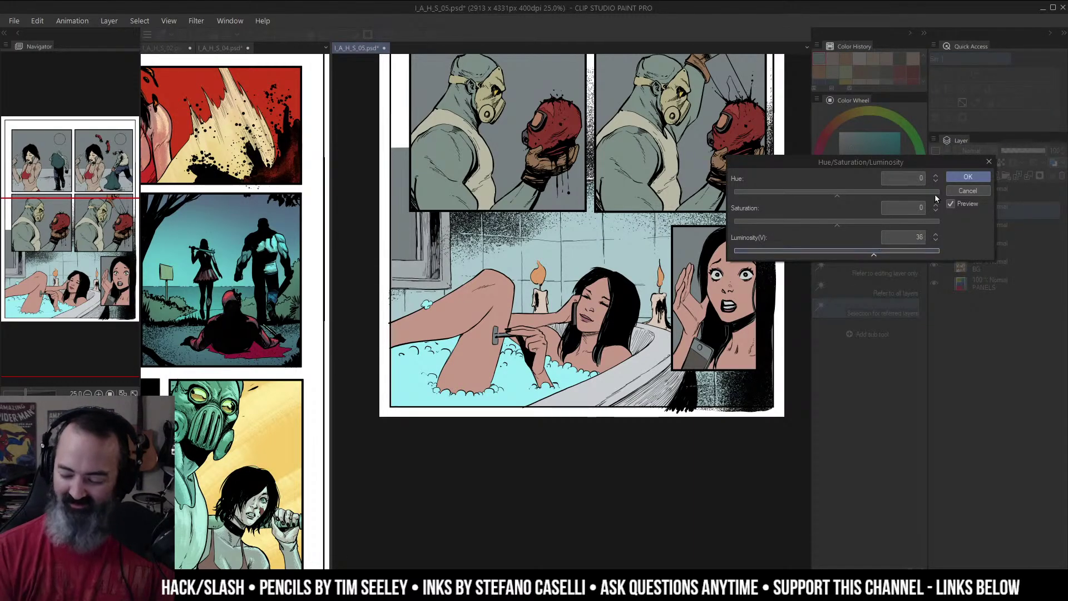
{"action": "left_click", "coordinate": [968, 177]}
Step: Make the top panels' skies and the bathroom window pane bluer with a Saturation adjustment of 35, and clear the selection
{"action": "key", "text": "ctrl+u"}
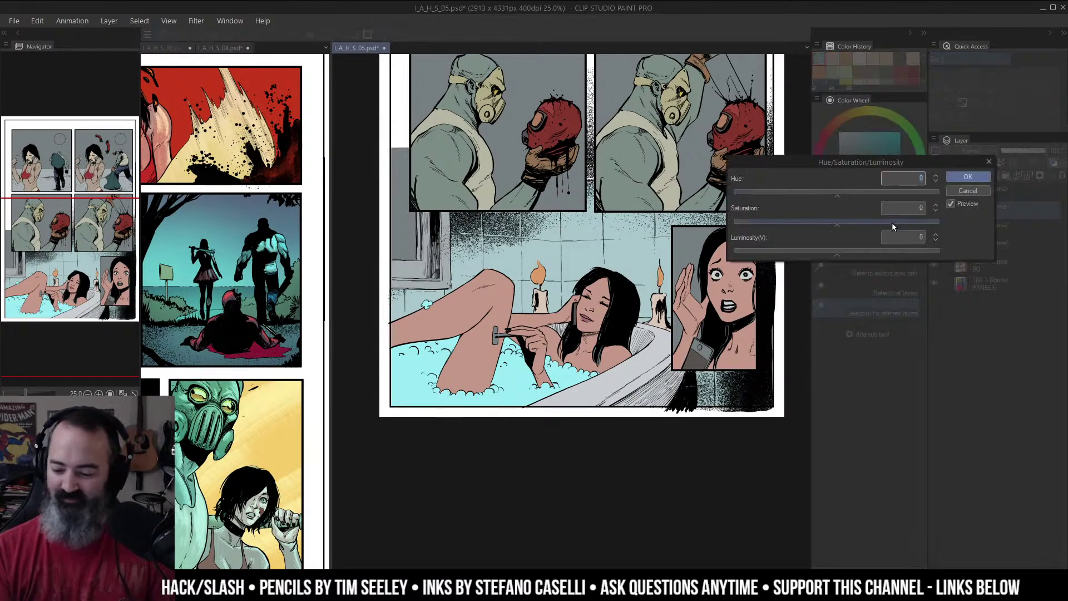
{"action": "left_click", "coordinate": [892, 223]}
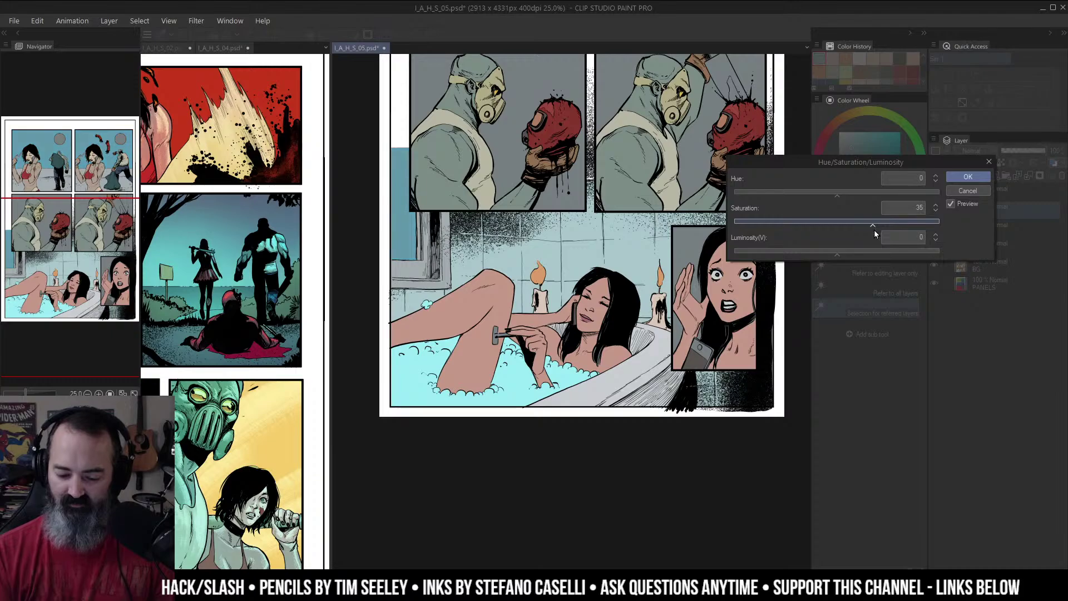
{"action": "left_click", "coordinate": [969, 178]}
{"action": "key", "text": "ctrl+d"}
{"action": "key", "text": "m"}
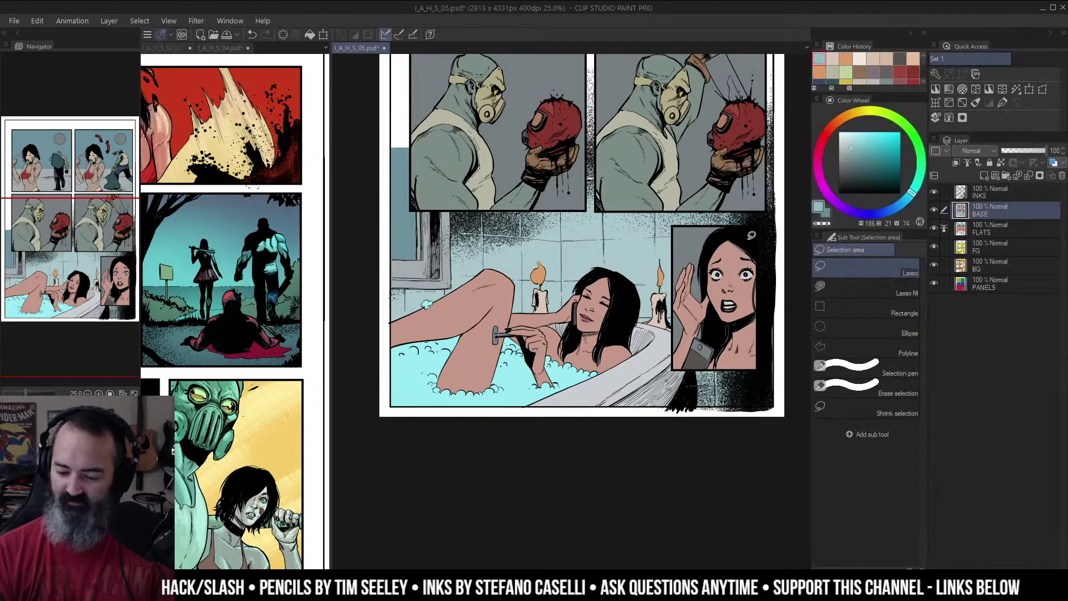
Step: Sample the tiled wall's pale teal H 187, S 17, V 79 and select the page's white margins and gutters
{"action": "left_click_drag", "start_coordinate": [771, 198], "coordinate": [729, 204]}
{"action": "left_click", "coordinate": [549, 219], "text": "alt"}
{"action": "key", "text": "w"}
{"action": "left_click", "coordinate": [548, 148]}
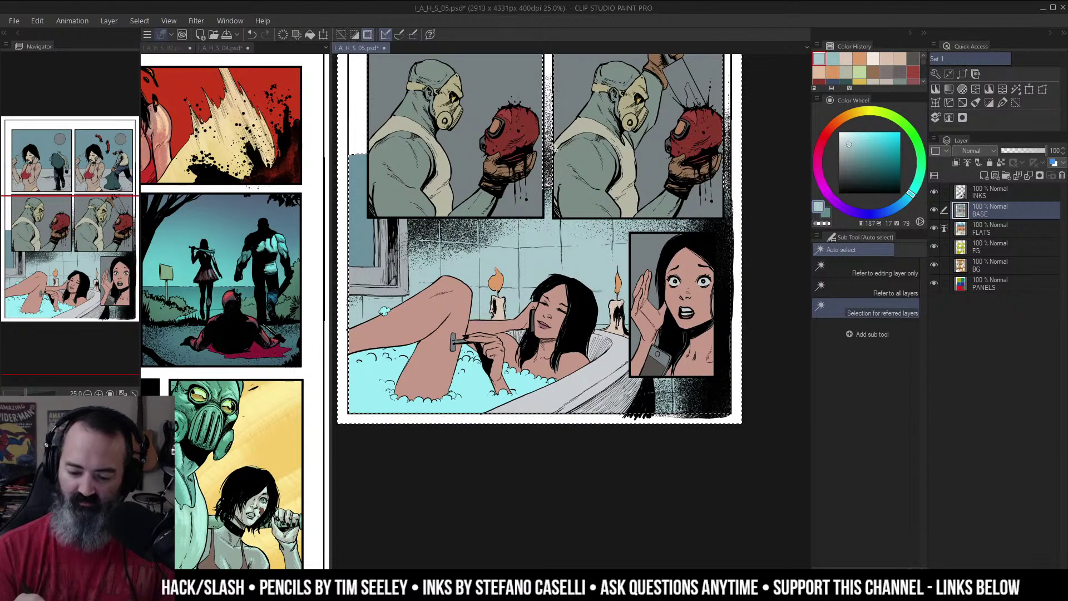
Step: Try airbrushing the window's blue H 196, S 31, V 62 into the white margin above the window, and undo it
{"action": "key", "text": "b"}
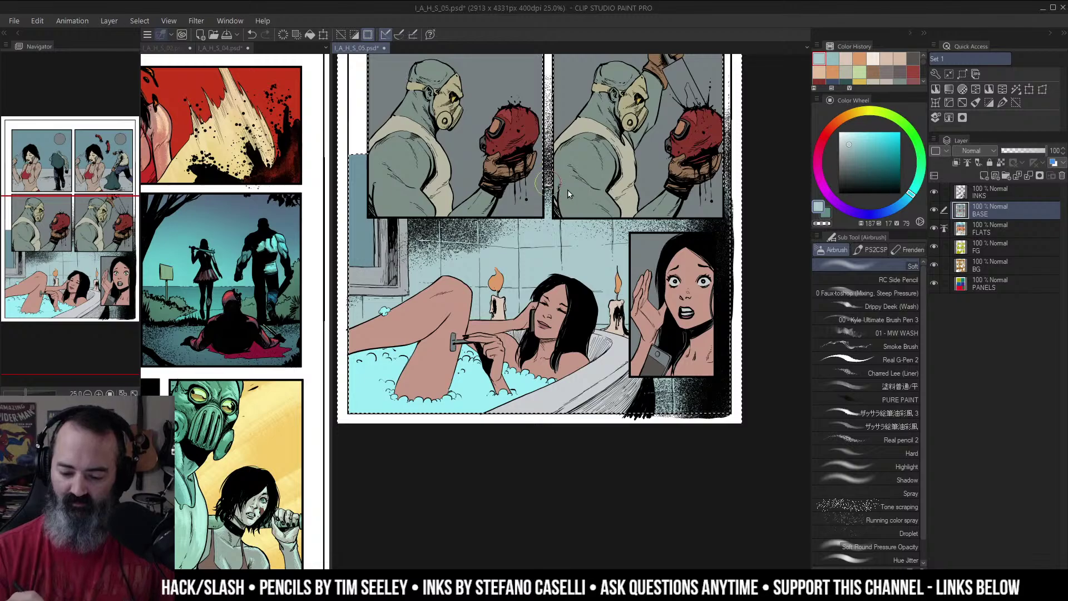
{"action": "left_click", "coordinate": [356, 165], "text": "alt"}
{"action": "mouse_move", "coordinate": [356, 167]}
{"action": "left_mouse_down"}
{"action": "mouse_move", "coordinate": [358, 126]}
{"action": "mouse_move", "coordinate": [367, 171]}
{"action": "mouse_move", "coordinate": [366, 136]}
{"action": "left_mouse_up"}
{"action": "key", "text": "ctrl+z"}
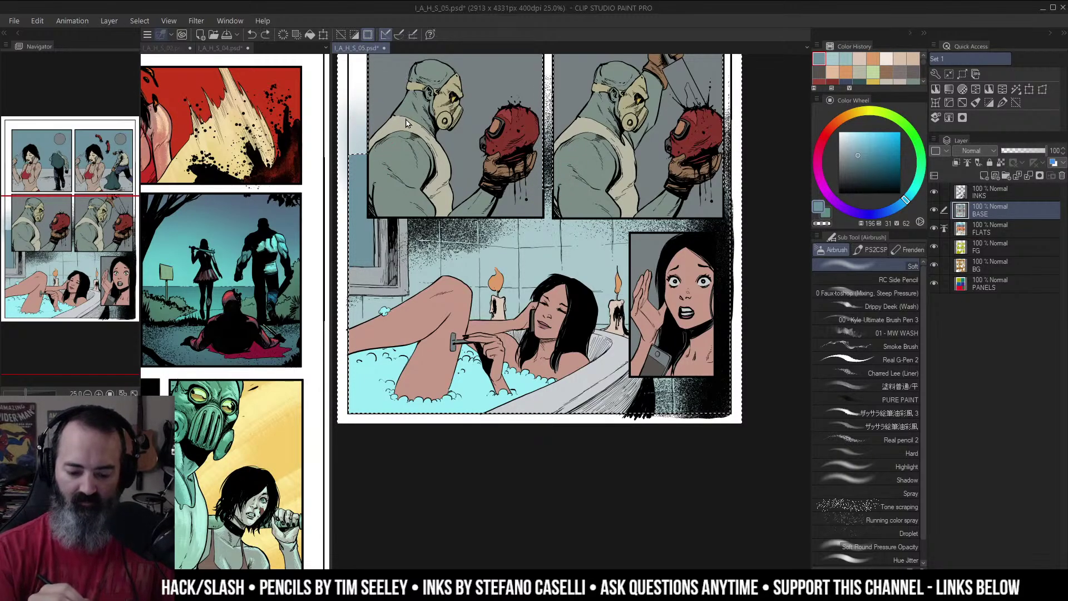
{"action": "key", "text": "ctrl+z"}
{"action": "key", "text": "w"}
{"action": "key", "text": "ctrl+d"}
{"action": "key", "text": "m"}
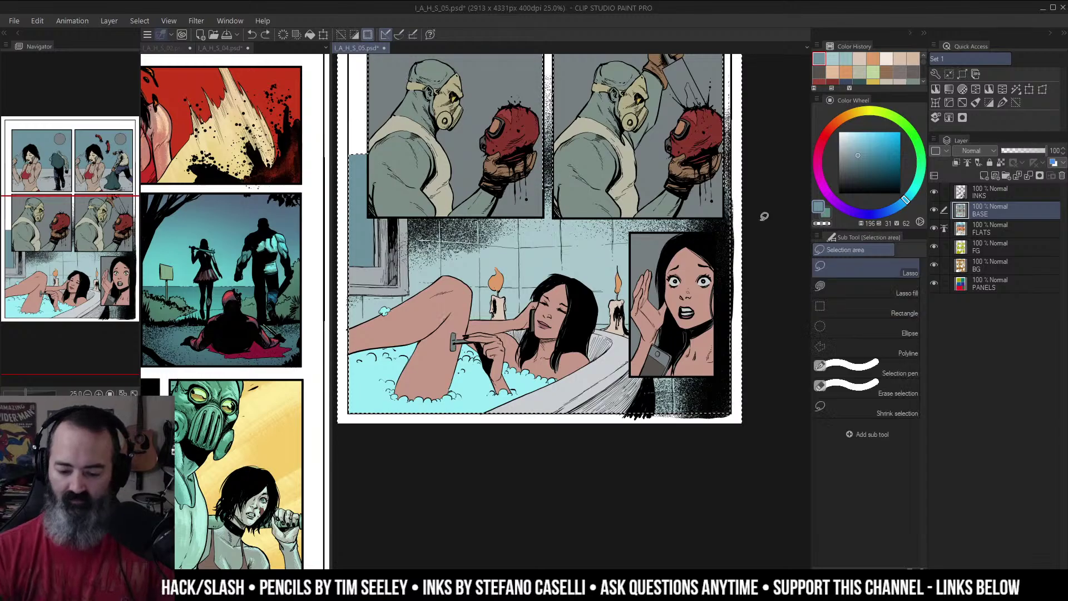
{"action": "key", "text": "ctrl+z"}
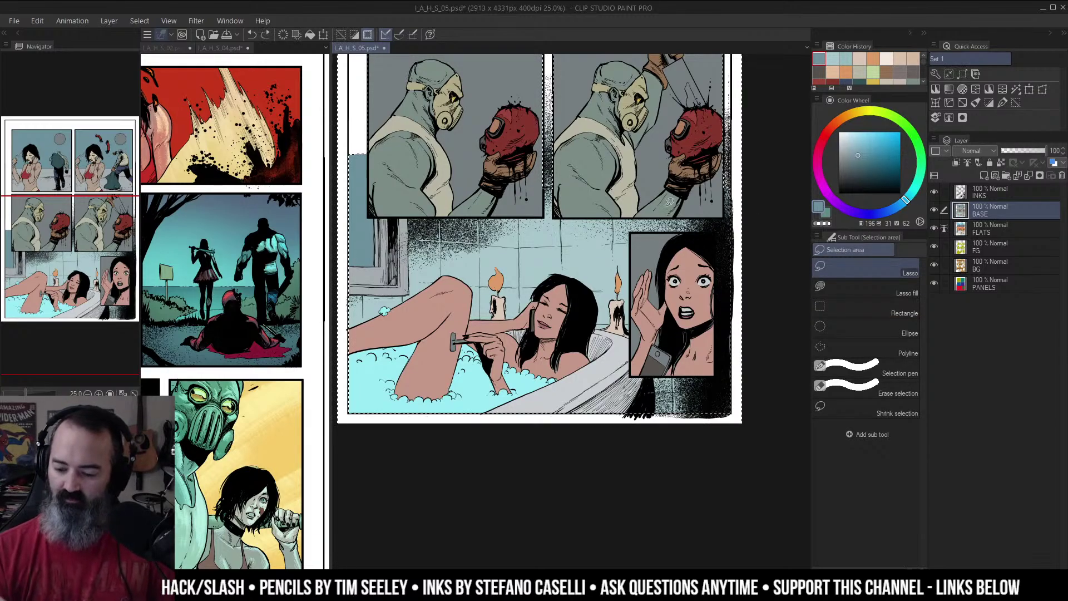
Step: Airbrush the tiled wall's pale teal H 187, S 17, V 79 into the gutter beside the second masked-man panel, and deselect
{"action": "key", "text": "b"}
{"action": "left_click", "coordinate": [587, 246], "text": "alt"}
{"action": "mouse_move", "coordinate": [729, 141]}
{"action": "left_mouse_down"}
{"action": "mouse_move", "coordinate": [722, 202]}
{"action": "mouse_move", "coordinate": [729, 114]}
{"action": "mouse_move", "coordinate": [725, 229]}
{"action": "mouse_move", "coordinate": [725, 149]}
{"action": "left_mouse_up"}
{"action": "key", "text": "m"}
{"action": "key", "text": "ctrl+d"}
Step: Outline the strip of page margin beyond the artwork's right border with a Polyline selection
{"action": "scroll", "coordinate": [701, 144], "scroll_direction": "up", "scroll_amount": 1}
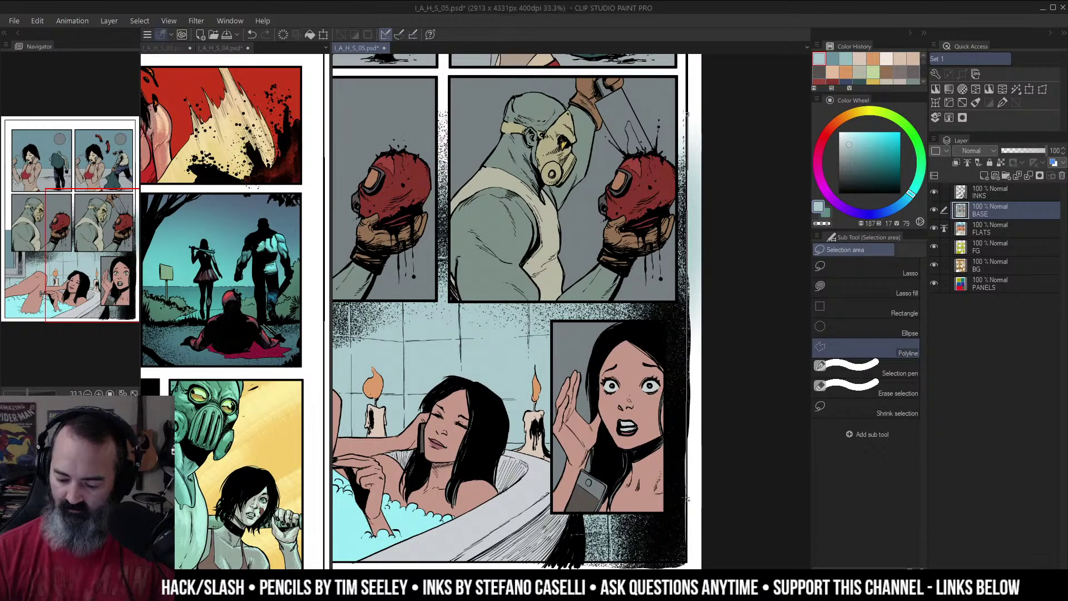
{"action": "double_click", "coordinate": [724, 88]}
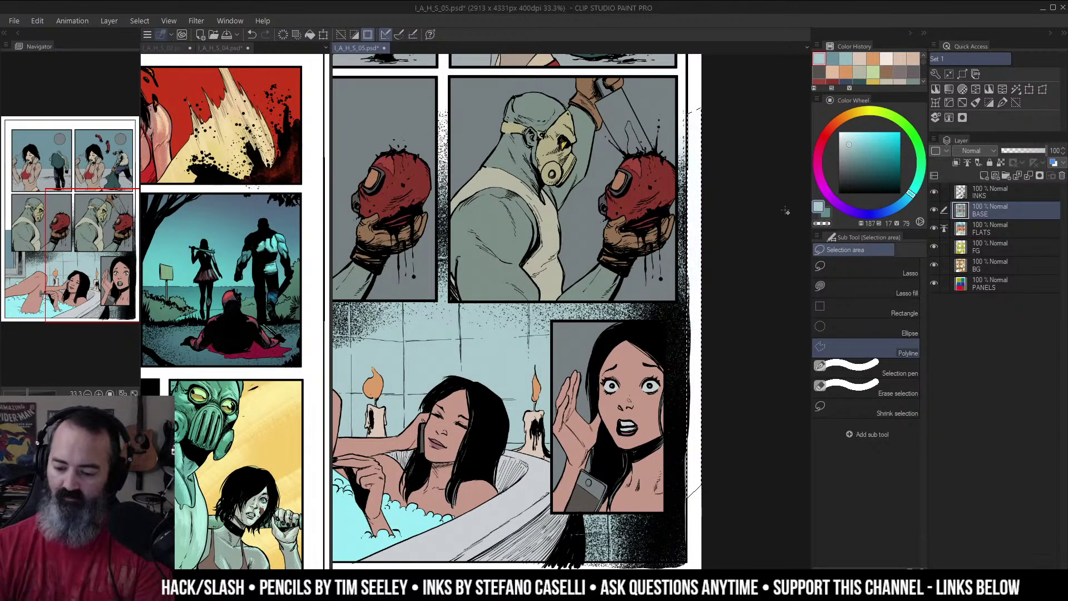
{"action": "left_click", "coordinate": [753, 216]}
{"action": "left_click_drag", "start_coordinate": [492, 206], "coordinate": [723, 172]}
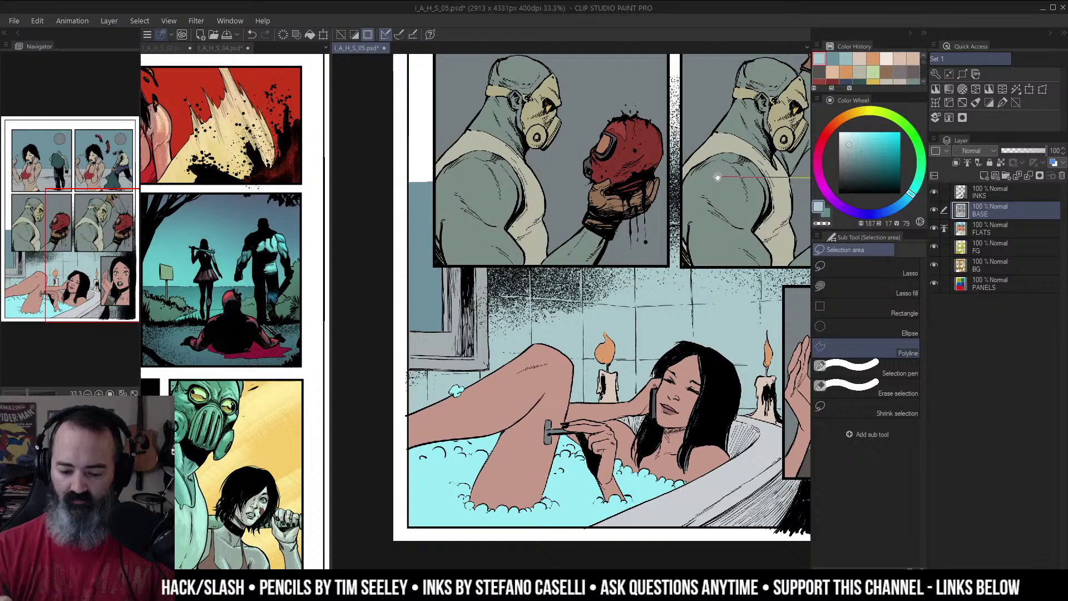
{"action": "left_click", "coordinate": [381, 289]}
{"action": "key", "text": "Escape"}
{"action": "key", "text": "ctrl+space"}
{"action": "left_click_drag", "start_coordinate": [711, 222], "coordinate": [656, 219]}
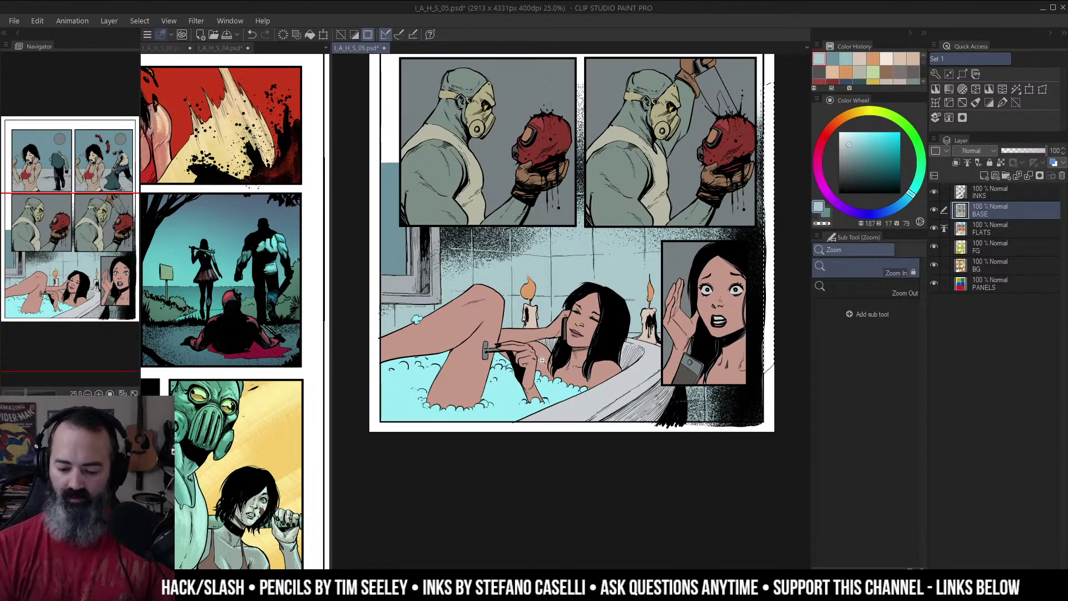
Step: Lasso the razor in the bathing woman's hand and fill it with magenta-pink H 310, S 38, V 81
{"action": "left_click", "coordinate": [670, 370]}
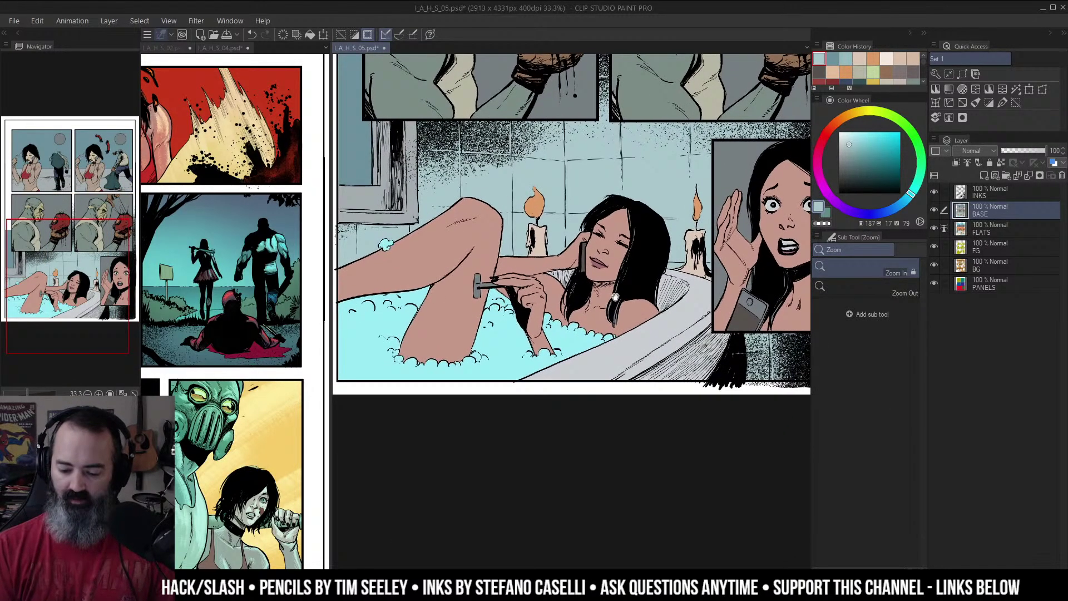
{"action": "left_click", "coordinate": [823, 181]}
{"action": "key", "text": "m"}
{"action": "left_click_drag", "start_coordinate": [466, 272], "coordinate": [516, 274]}
{"action": "key", "text": "g"}
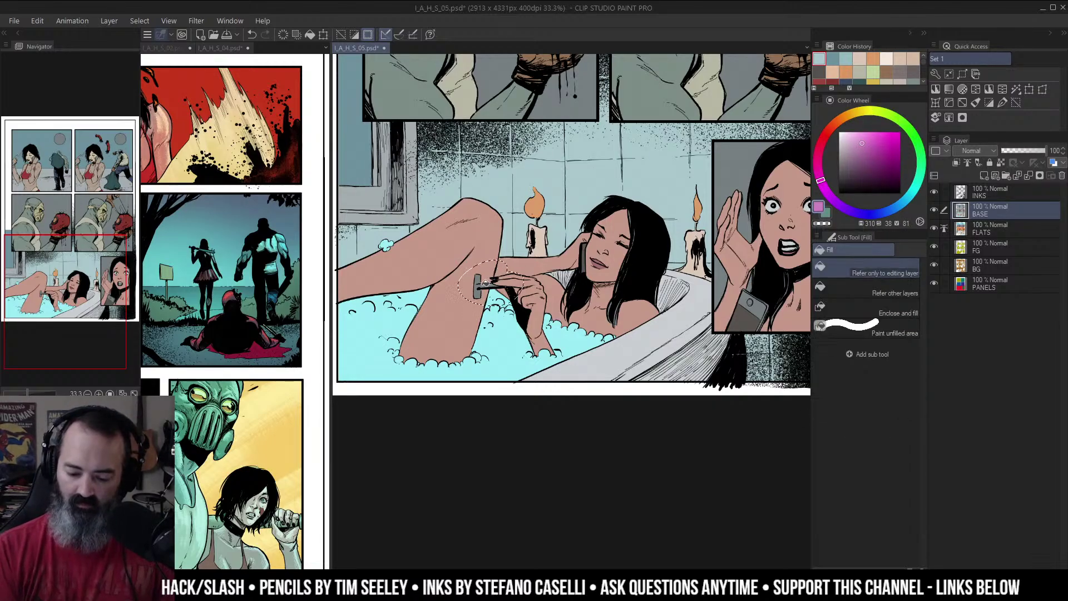
{"action": "left_click", "coordinate": [478, 286]}
{"action": "key", "text": "ctrl+d"}
{"action": "key", "text": "m"}
{"action": "left_click_drag", "start_coordinate": [673, 230], "coordinate": [652, 211]}
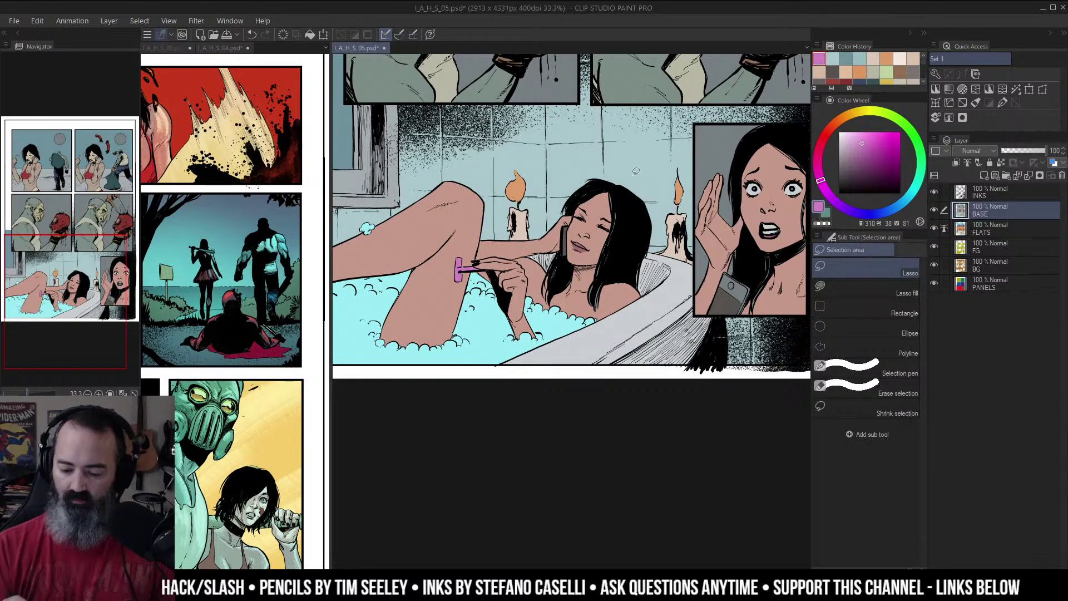
Step: Lasso the razor again and fill it with light teal H 186, S 28, V 81
{"action": "key", "text": "ctrl+space"}
{"action": "left_click", "coordinate": [523, 253]}
{"action": "left_click_drag", "start_coordinate": [665, 268], "coordinate": [543, 295]}
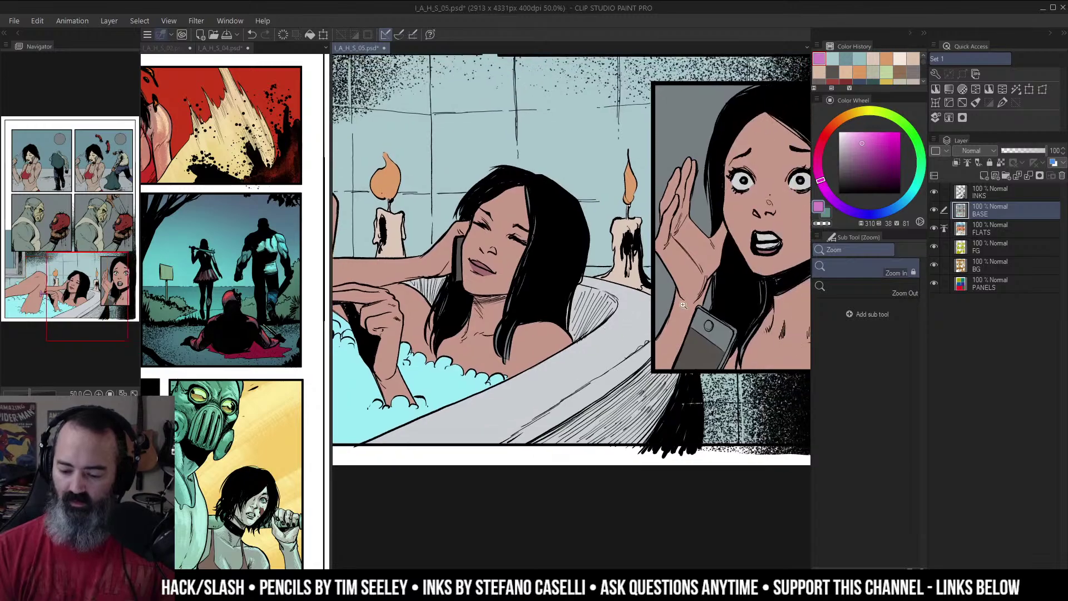
{"action": "left_click_drag", "start_coordinate": [537, 258], "coordinate": [743, 250]}
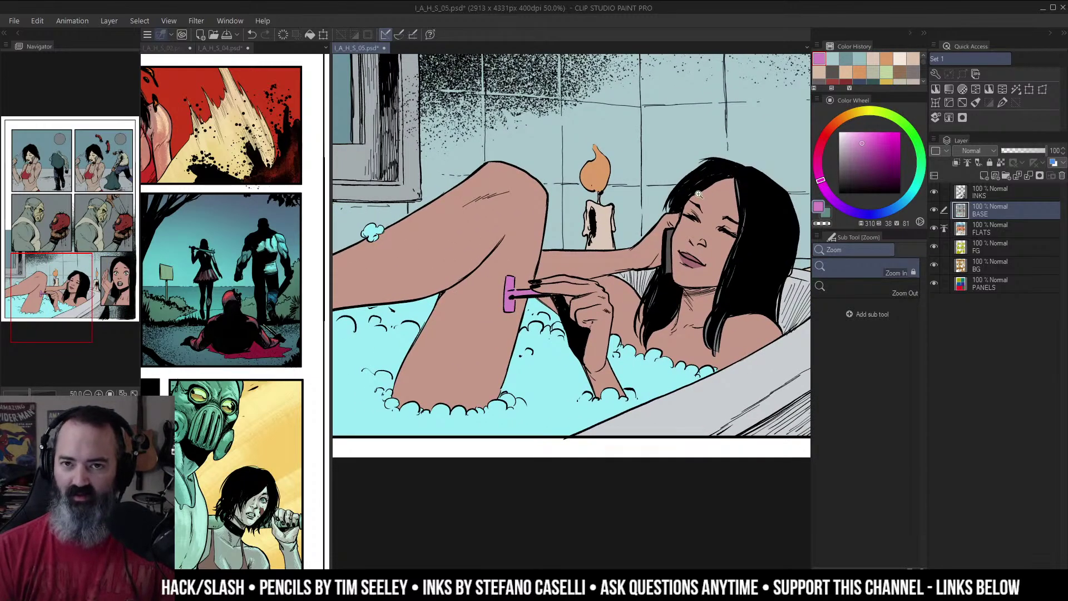
{"action": "left_click_drag", "start_coordinate": [699, 194], "coordinate": [706, 179]}
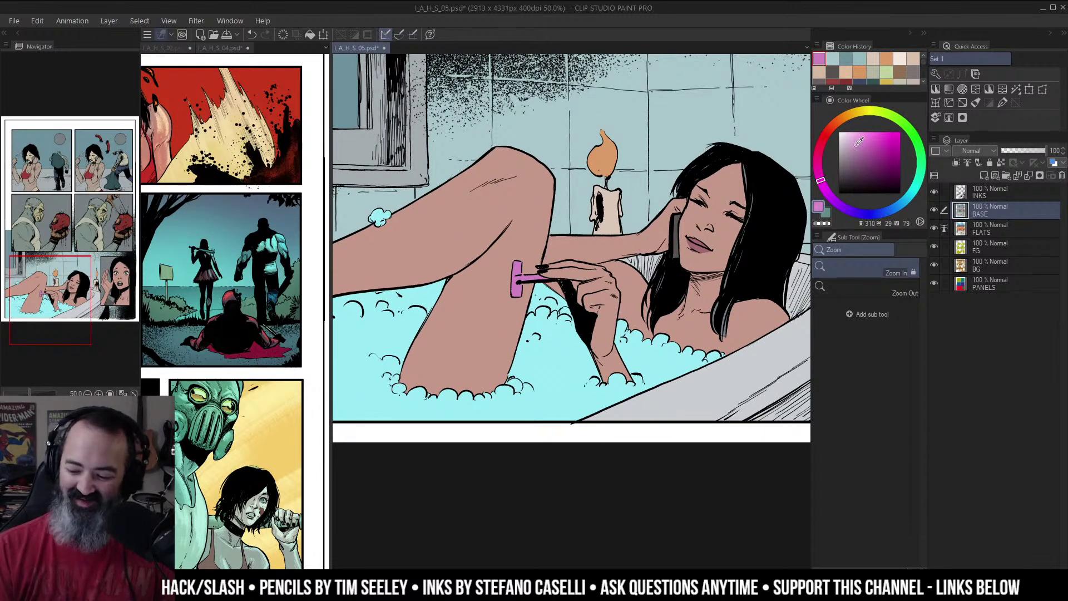
{"action": "key", "text": "m"}
{"action": "left_click_drag", "start_coordinate": [545, 247], "coordinate": [547, 248]}
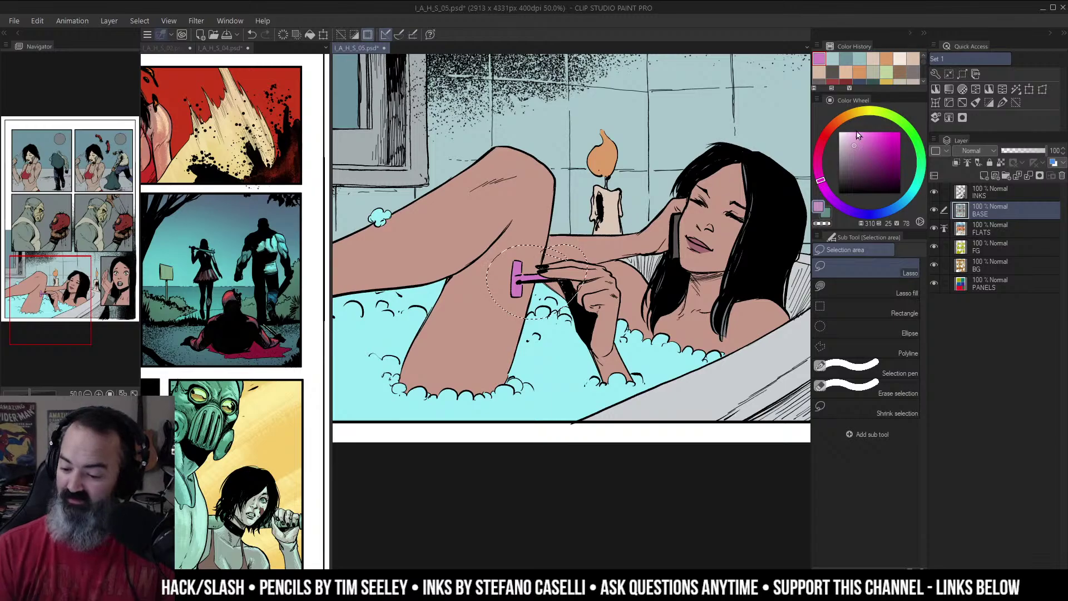
{"action": "left_click", "coordinate": [913, 194]}
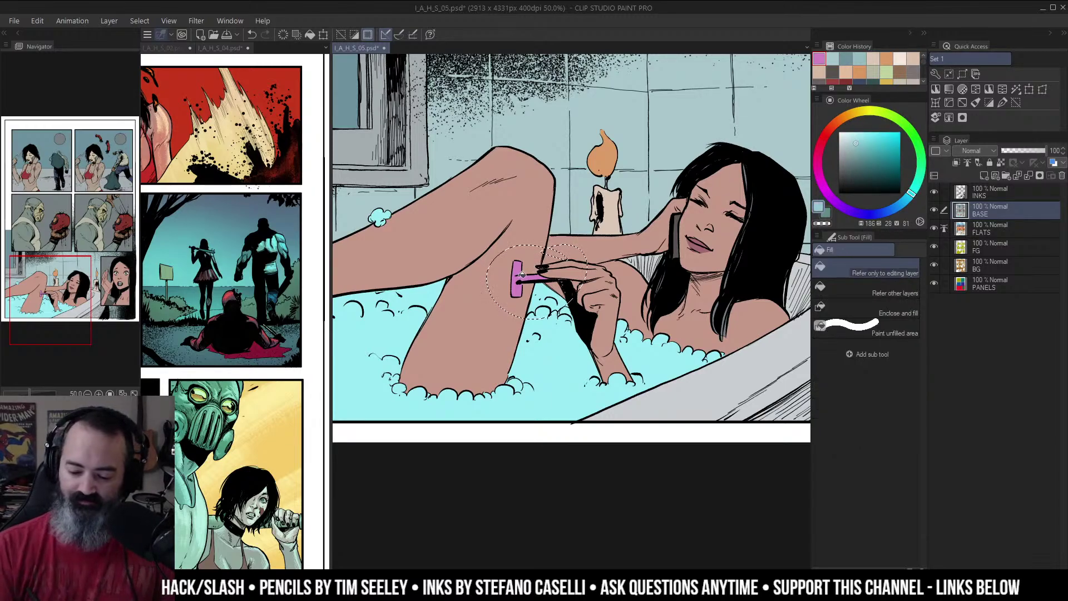
{"action": "key", "text": "alt+Delete"}
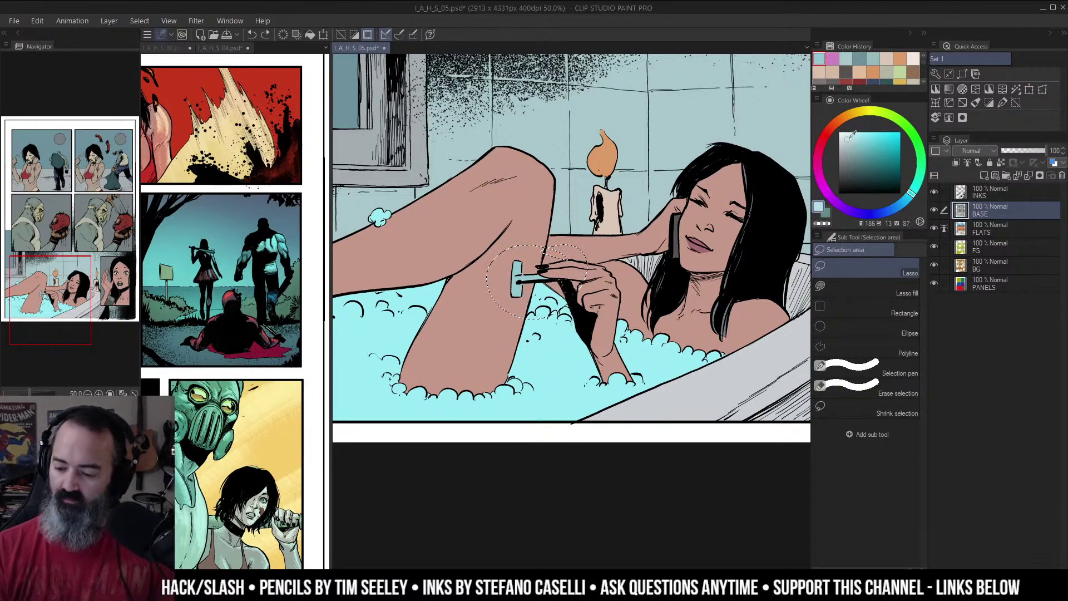
Step: Fill the razor with pale pink H 321, S 18, V 82 and clear the selection
{"action": "left_click", "coordinate": [821, 171]}
{"action": "left_click", "coordinate": [850, 142]}
{"action": "key", "text": "g"}
{"action": "left_click", "coordinate": [517, 281]}
{"action": "key", "text": "m"}
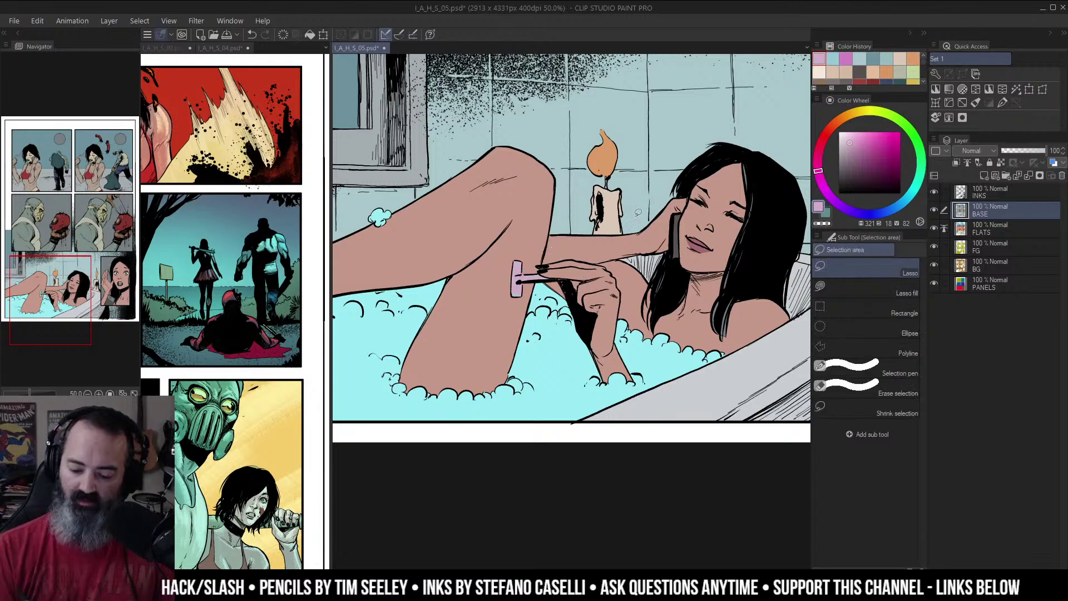
{"action": "key", "text": "ctrl+d"}
Step: Fill the razor with a stronger pink, H 321, S 31, V 87
{"action": "left_click_drag", "start_coordinate": [734, 228], "coordinate": [515, 235]}
{"action": "left_click", "coordinate": [861, 138]}
{"action": "key", "text": "g"}
{"action": "left_click", "coordinate": [673, 288], "text": "alt"}
{"action": "scroll", "coordinate": [674, 288], "scroll_direction": "down", "scroll_amount": 1}
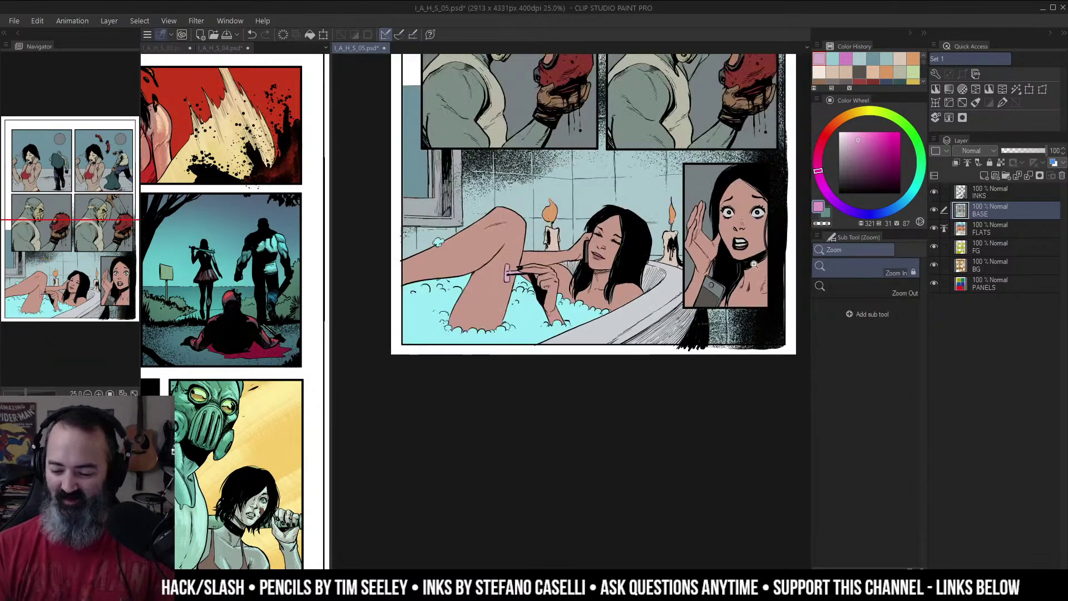
Step: Select the grey background behind the startled woman in the inset panel and fill it with orange H 29, S 63, V 90
{"action": "key", "text": "w"}
{"action": "left_click", "coordinate": [654, 205]}
{"action": "left_click_drag", "start_coordinate": [711, 208], "coordinate": [705, 310]}
{"action": "left_click", "coordinate": [673, 306], "text": "alt"}
{"action": "left_click", "coordinate": [673, 306], "text": "alt"}
{"action": "mouse_move", "coordinate": [732, 239]}
{"action": "left_mouse_down"}
{"action": "mouse_move", "coordinate": [690, 331]}
{"action": "mouse_move", "coordinate": [563, 358]}
{"action": "mouse_move", "coordinate": [488, 187]}
{"action": "mouse_move", "coordinate": [756, 240]}
{"action": "left_mouse_up"}
{"action": "key", "text": "m"}
{"action": "left_click_drag", "start_coordinate": [716, 285], "coordinate": [651, 191]}
{"action": "left_click", "coordinate": [638, 252], "text": "ctrl"}
{"action": "left_click", "coordinate": [639, 253], "text": "ctrl"}
{"action": "left_click", "coordinate": [638, 253], "text": "ctrl"}
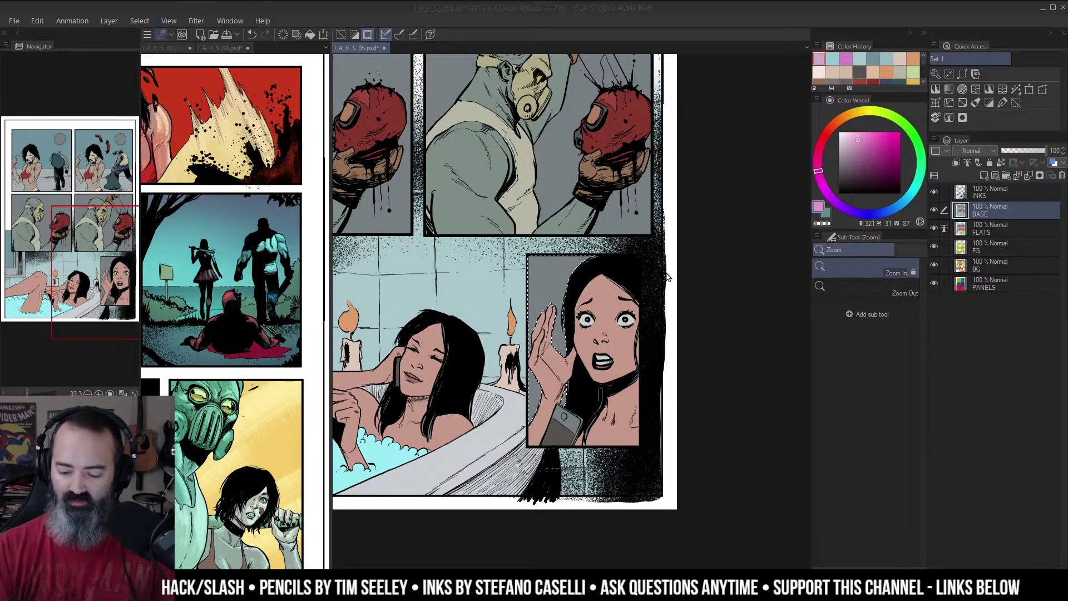
{"action": "left_click", "coordinate": [594, 289], "text": "alt"}
{"action": "left_click_drag", "start_coordinate": [620, 307], "coordinate": [693, 285]}
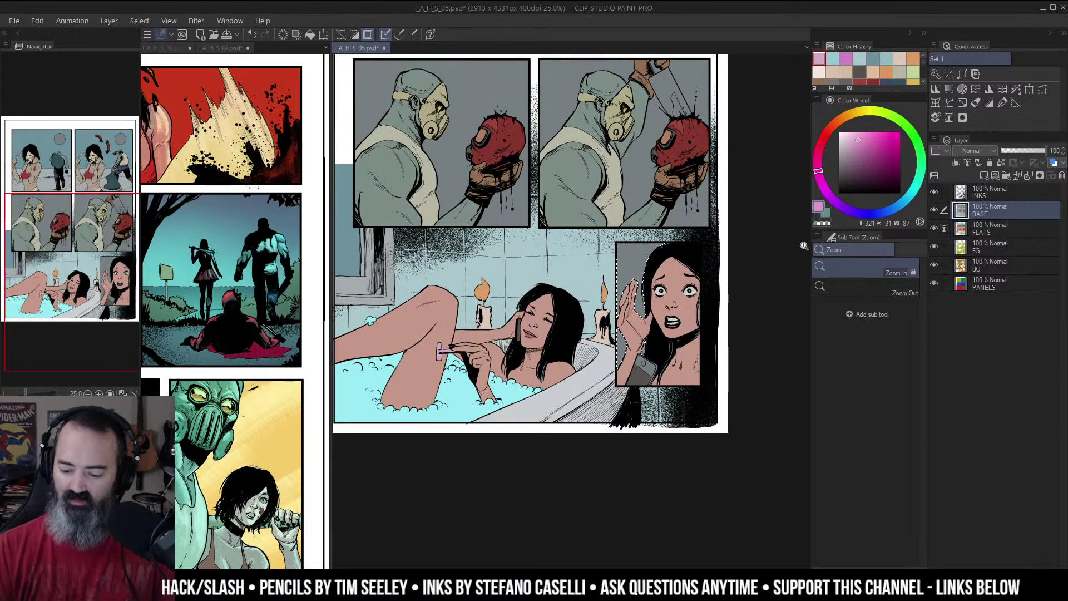
{"action": "left_click", "coordinate": [843, 118]}
{"action": "left_click", "coordinate": [878, 138]}
{"action": "key", "text": "g"}
{"action": "left_click", "coordinate": [637, 264]}
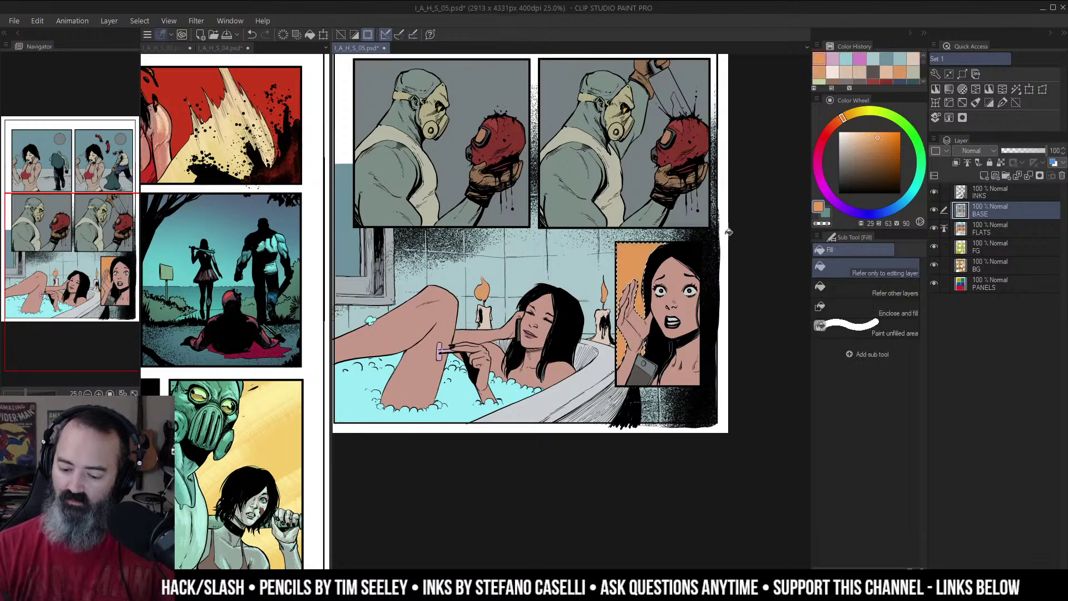
{"action": "key", "text": "m"}
{"action": "key", "text": "ctrl+d"}
Step: Select the blue skies of the two top panels, leaving out the bathroom window, and set their luminosity to -26
{"action": "scroll", "coordinate": [746, 200], "scroll_direction": "up", "scroll_amount": 1}
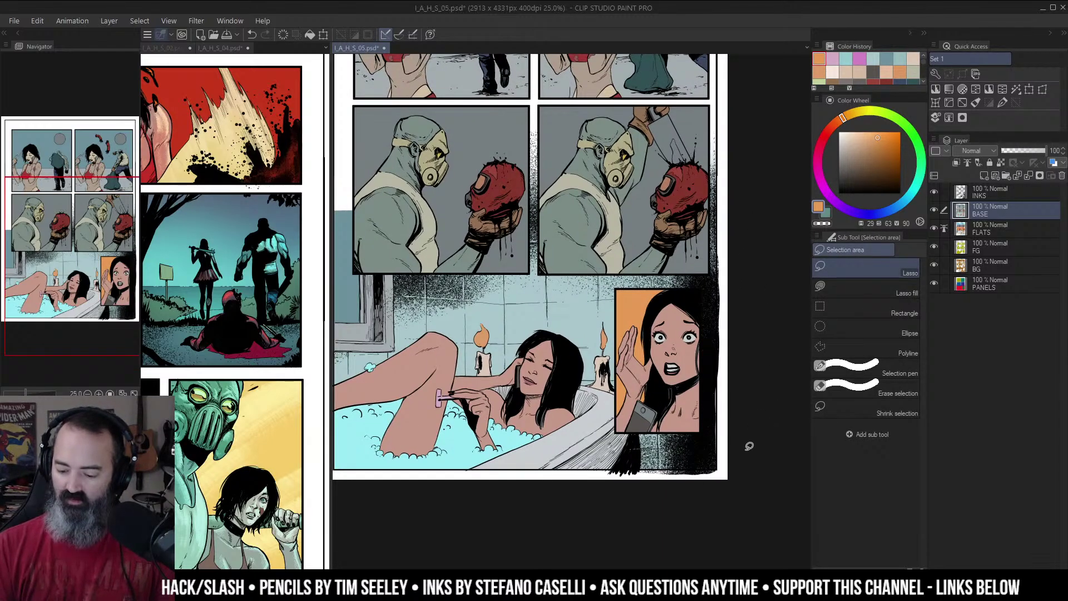
{"action": "key", "text": "slash"}
{"action": "left_click", "coordinate": [737, 197], "text": "alt"}
{"action": "left_click", "coordinate": [737, 196], "text": "alt"}
{"action": "left_click_drag", "start_coordinate": [738, 196], "coordinate": [686, 298]}
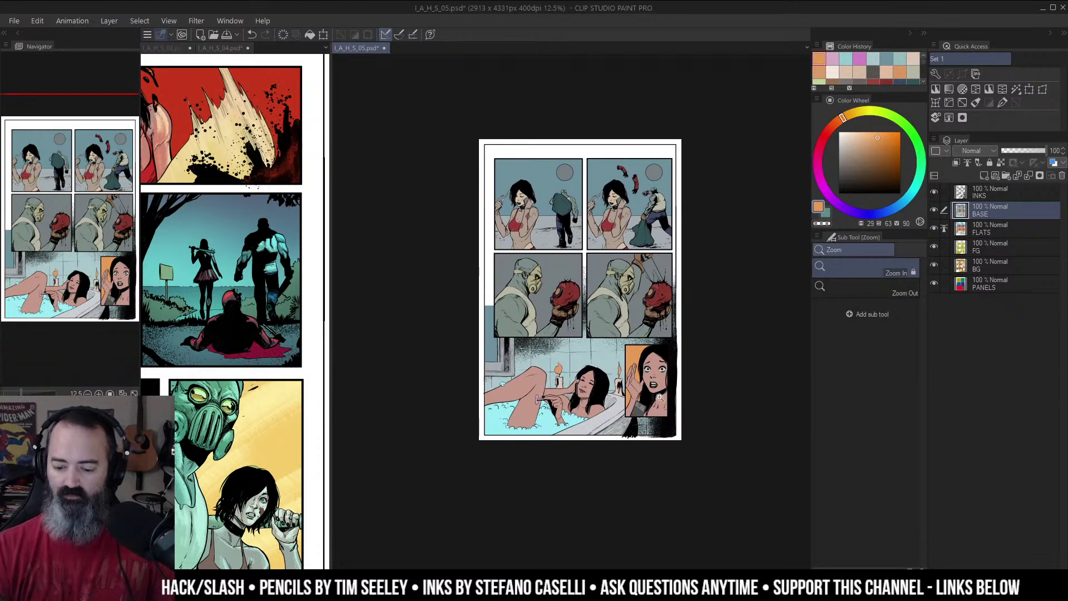
{"action": "double_click", "coordinate": [651, 225]}
{"action": "left_click_drag", "start_coordinate": [651, 225], "coordinate": [688, 215]}
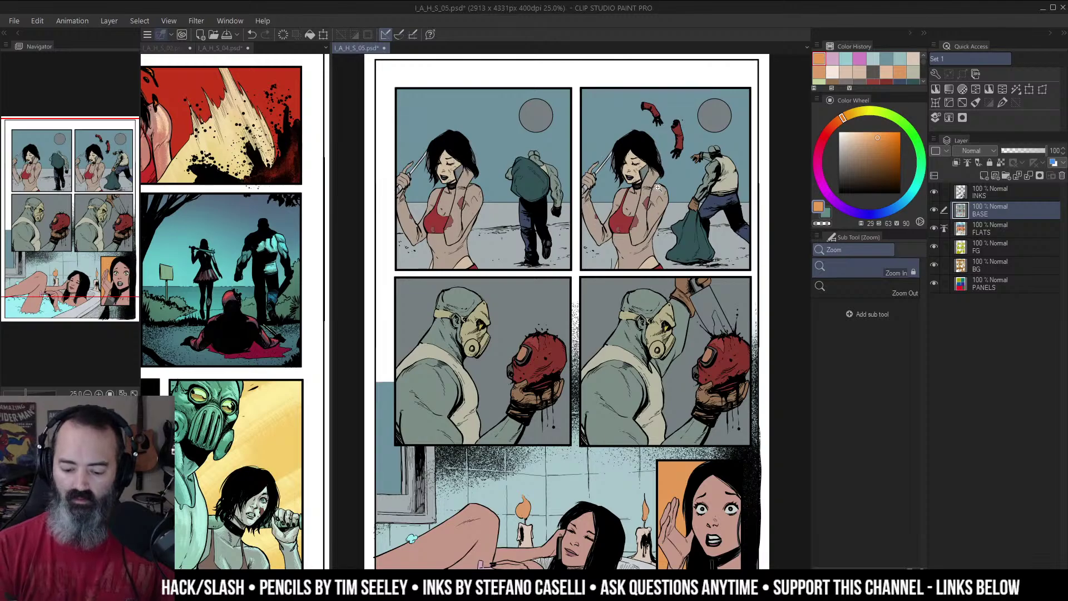
{"action": "scroll", "coordinate": [615, 144], "scroll_direction": "down", "scroll_amount": 1}
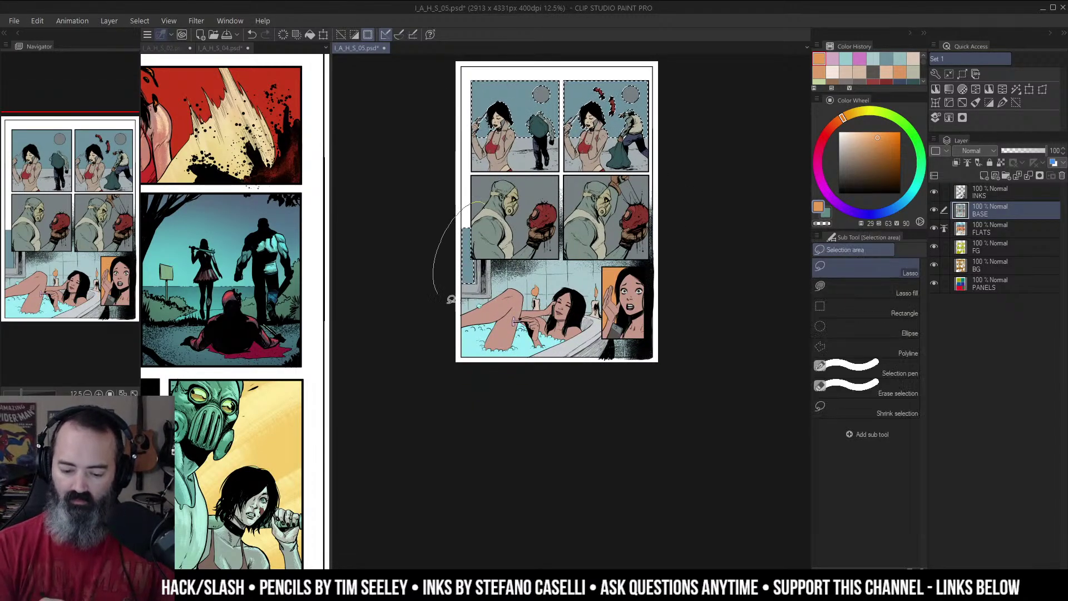
{"action": "scroll", "coordinate": [616, 209], "scroll_direction": "up", "scroll_amount": 1}
{"action": "key", "text": "ctrl+u"}
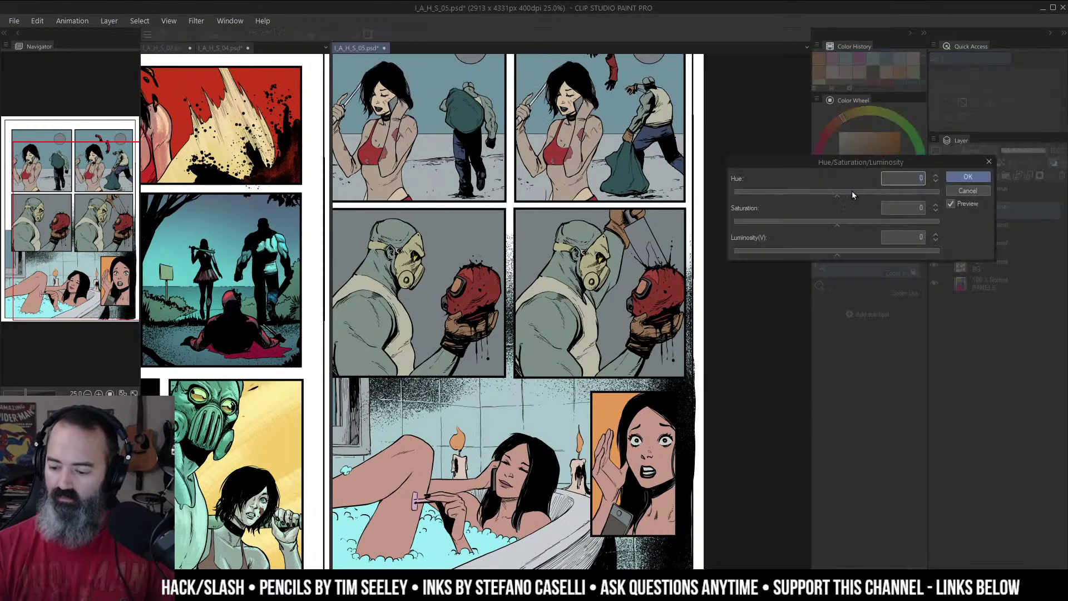
{"action": "left_click_drag", "start_coordinate": [808, 251], "coordinate": [810, 251]}
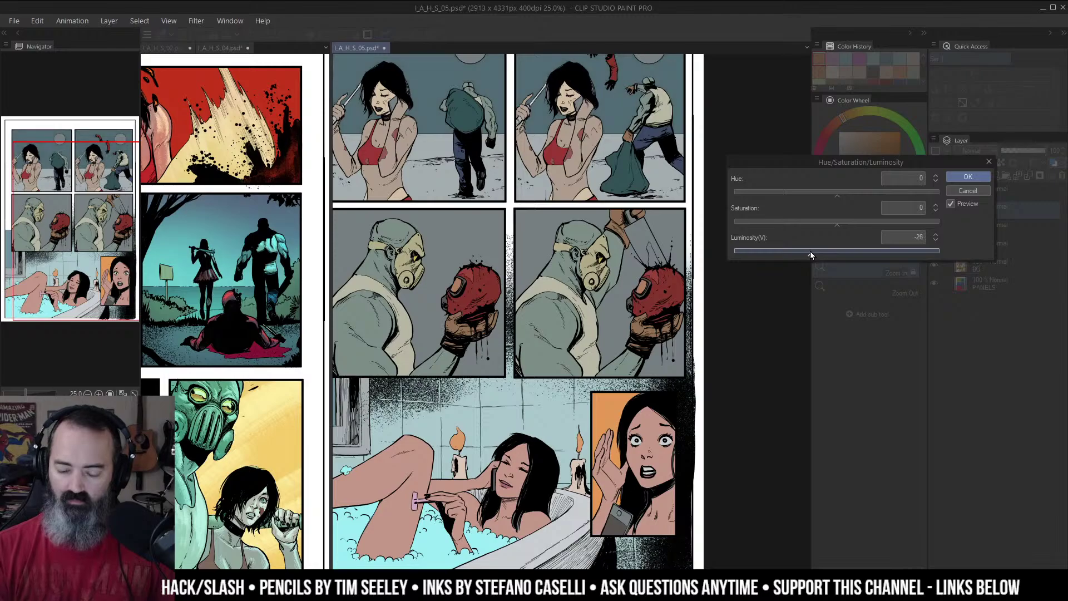
{"action": "left_click", "coordinate": [960, 175]}
Step: Select the moons in both top panels and raise their luminosity to 32
{"action": "left_click_drag", "start_coordinate": [708, 159], "coordinate": [700, 234]}
{"action": "key", "text": "w"}
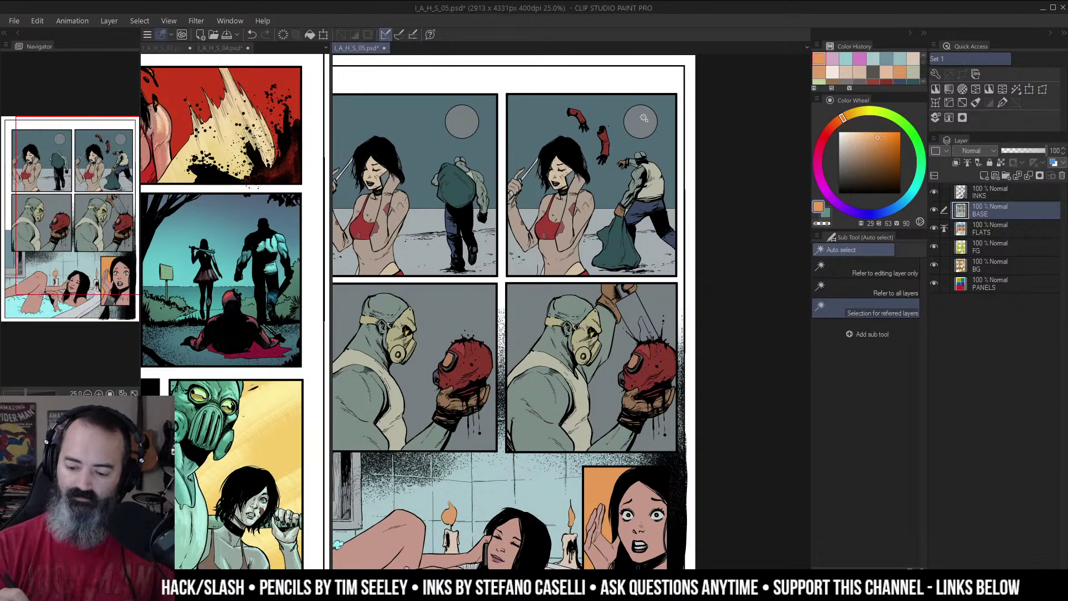
{"action": "key", "text": "ctrl+u"}
{"action": "mouse_move", "coordinate": [859, 252]}
{"action": "left_mouse_down"}
{"action": "mouse_move", "coordinate": [880, 253]}
{"action": "mouse_move", "coordinate": [872, 257]}
{"action": "left_mouse_up"}
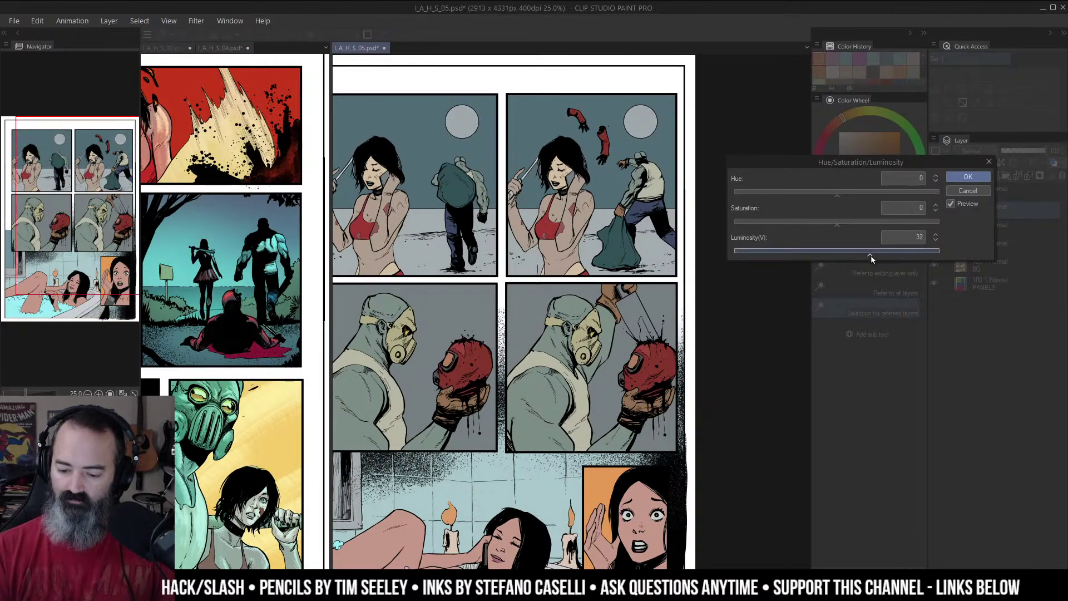
{"action": "left_click", "coordinate": [965, 177]}
Step: Select the pale ground in both top panels and adjust it to luminosity -32 with saturation raised to about 26
{"action": "left_click", "coordinate": [434, 215]}
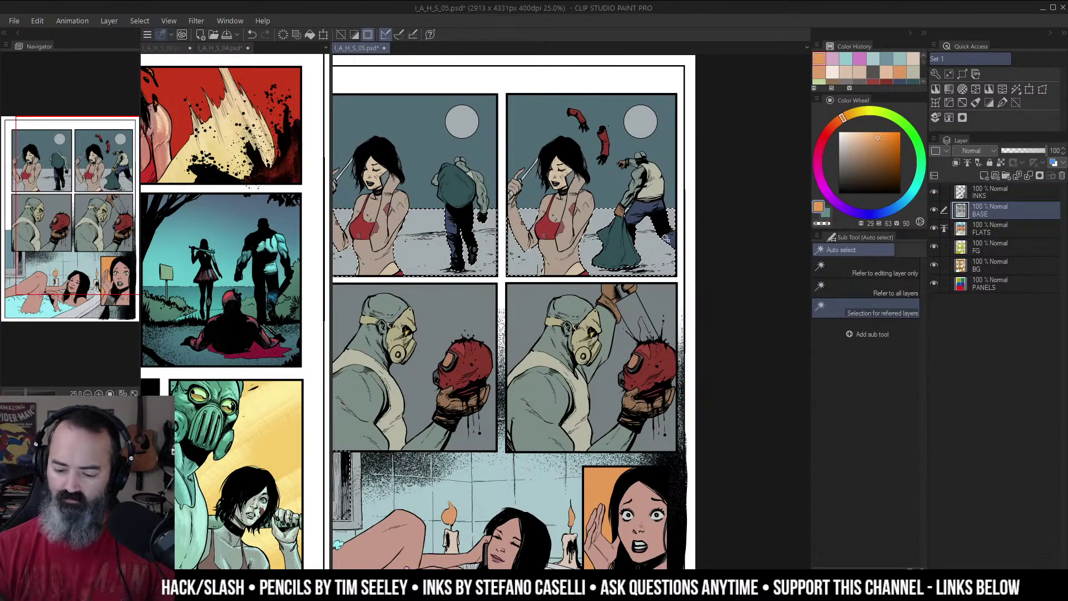
{"action": "key", "text": "ctrl+h"}
{"action": "key", "text": "ctrl+h"}
{"action": "left_click_drag", "start_coordinate": [585, 323], "coordinate": [649, 315]}
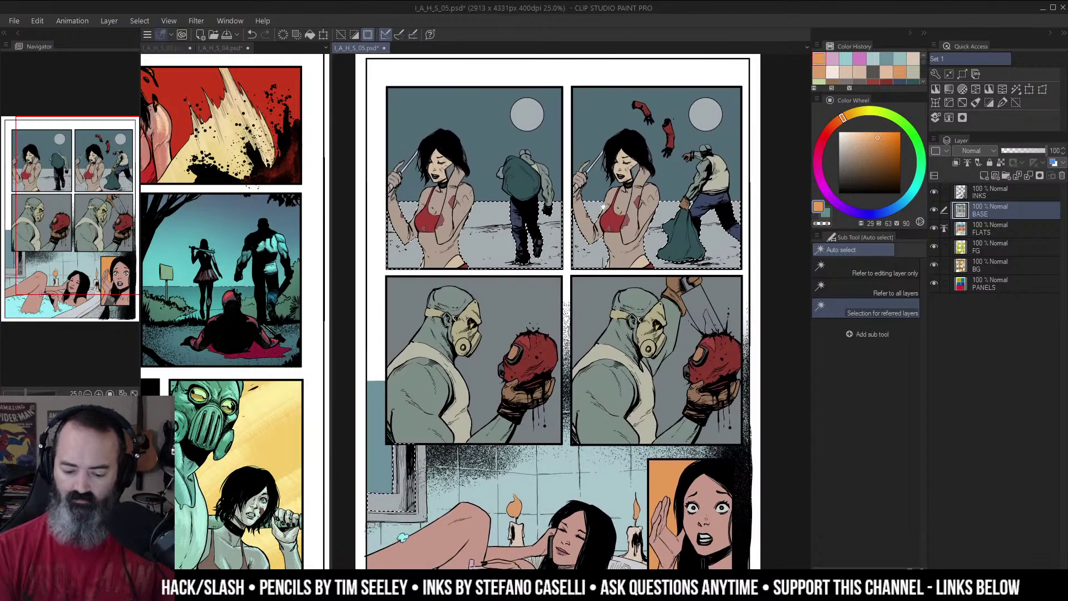
{"action": "key", "text": "alt+space"}
{"action": "left_click", "coordinate": [650, 315], "text": "alt"}
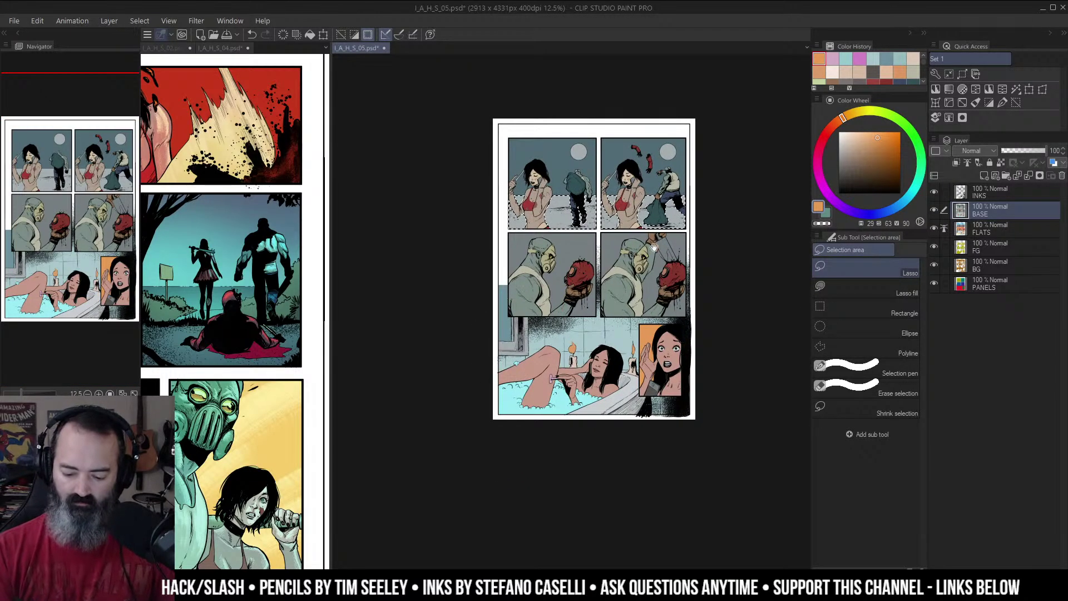
{"action": "left_click", "coordinate": [590, 252]}
{"action": "key", "text": "ctrl+u"}
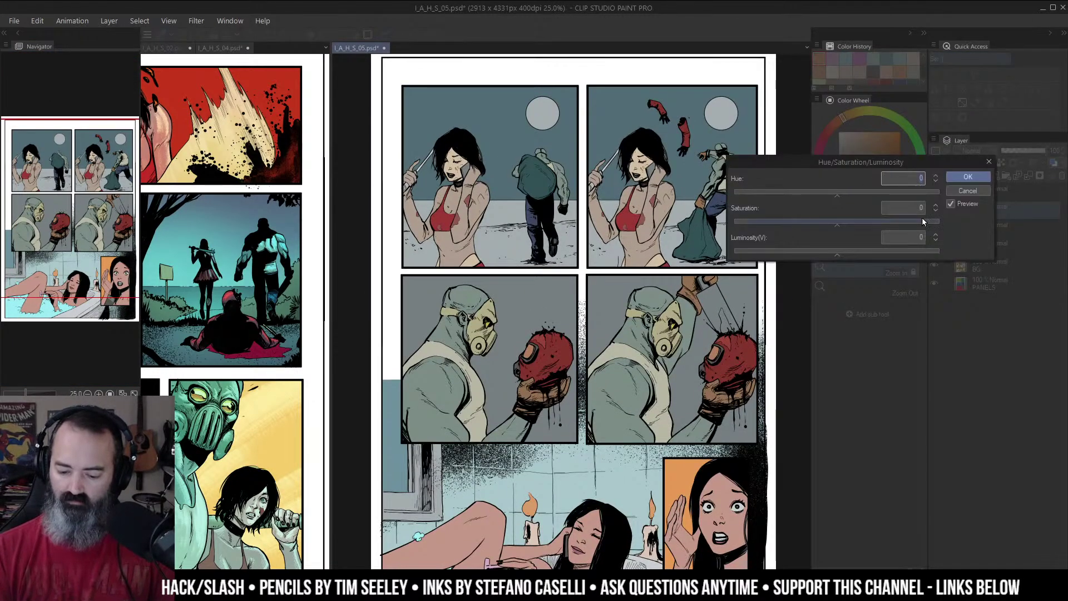
{"action": "left_click_drag", "start_coordinate": [835, 251], "coordinate": [878, 221]}
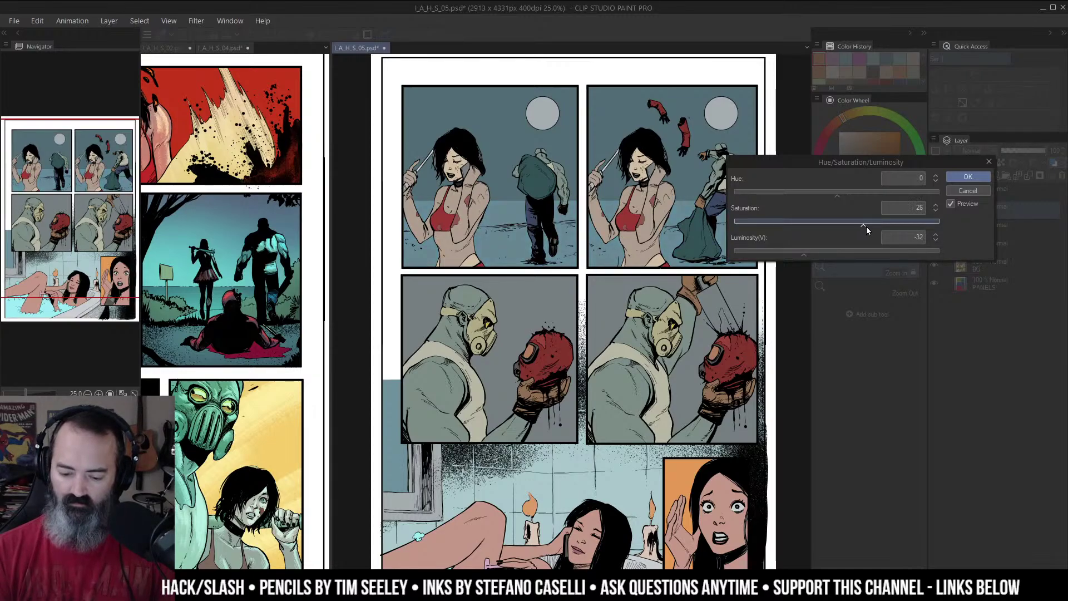
{"action": "left_click", "coordinate": [976, 177]}
{"action": "left_click", "coordinate": [626, 208]}
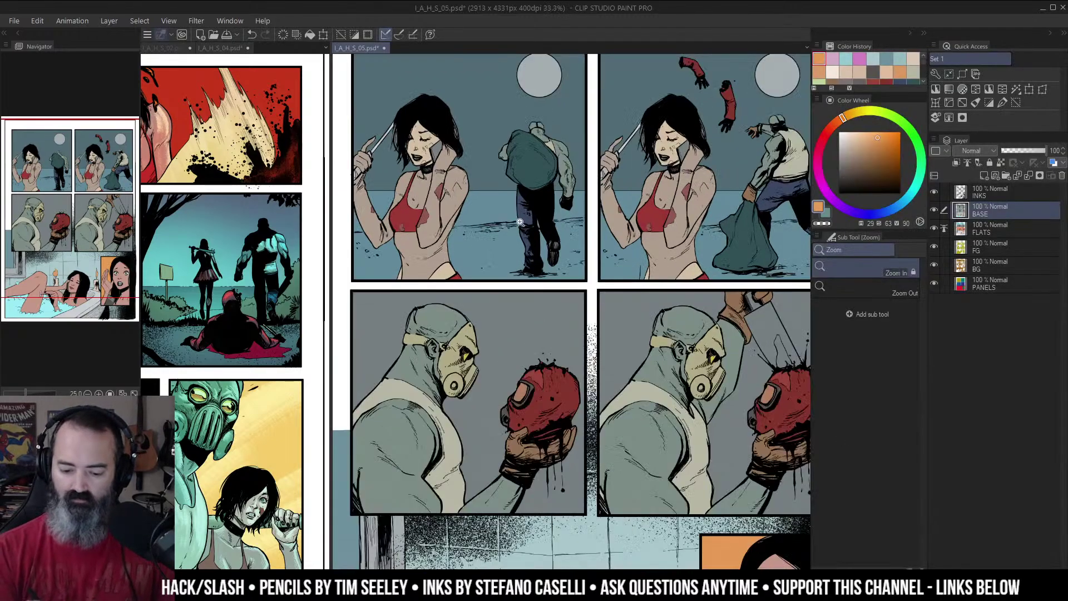
{"action": "key", "text": "m"}
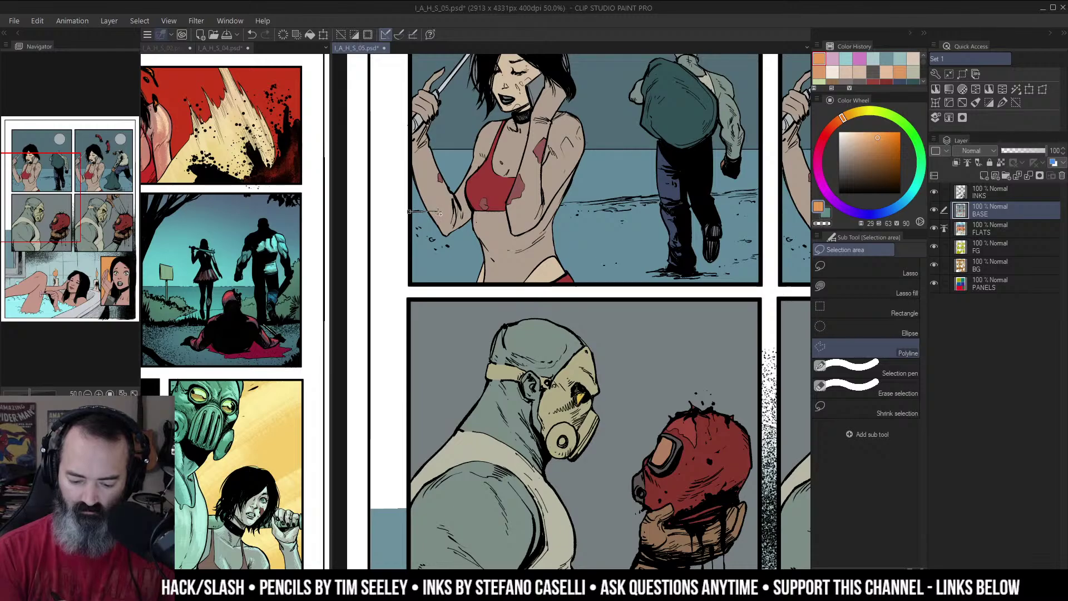
{"action": "left_click", "coordinate": [439, 212]}
{"action": "left_click", "coordinate": [583, 202]}
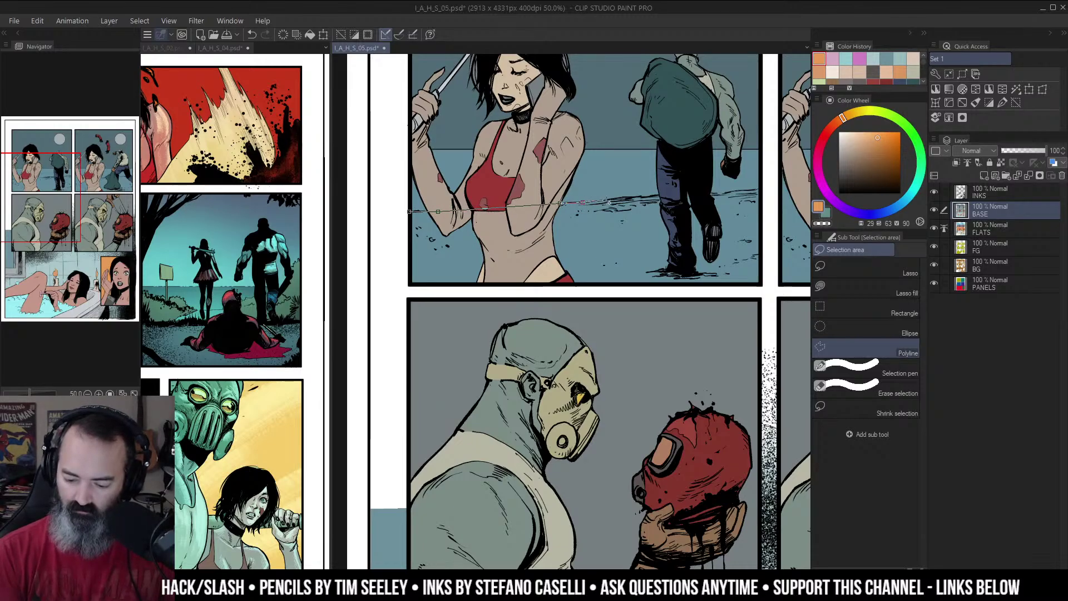
{"action": "left_click", "coordinate": [608, 200]}
{"action": "left_click", "coordinate": [627, 196]}
{"action": "left_click", "coordinate": [643, 196]}
{"action": "left_click", "coordinate": [664, 193]}
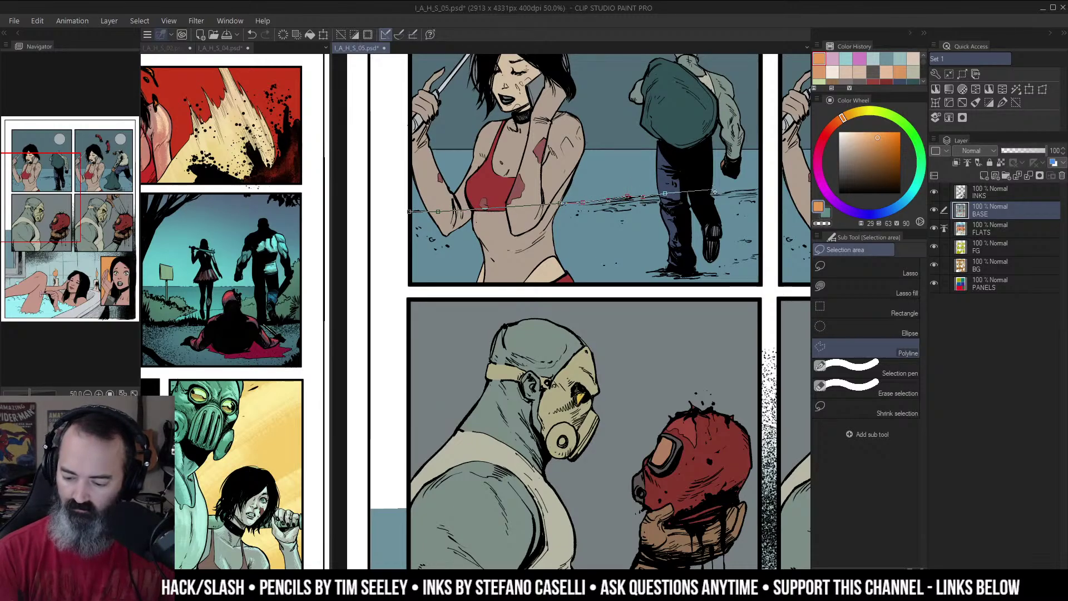
{"action": "left_click", "coordinate": [767, 287]}
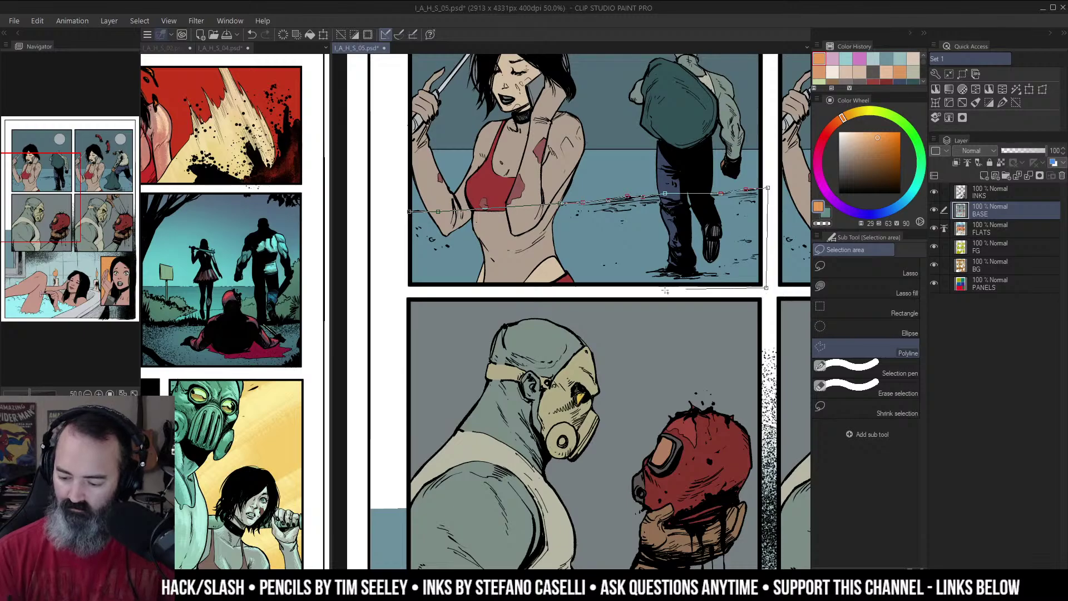
{"action": "left_click", "coordinate": [401, 292]}
{"action": "left_click", "coordinate": [409, 212]}
{"action": "mouse_move", "coordinate": [708, 259]}
{"action": "left_mouse_down"}
{"action": "mouse_move", "coordinate": [577, 270]}
{"action": "mouse_move", "coordinate": [696, 252]}
{"action": "left_mouse_up"}
{"action": "key", "text": "w"}
{"action": "left_click", "coordinate": [606, 228]}
{"action": "key", "text": "ctrl+z"}
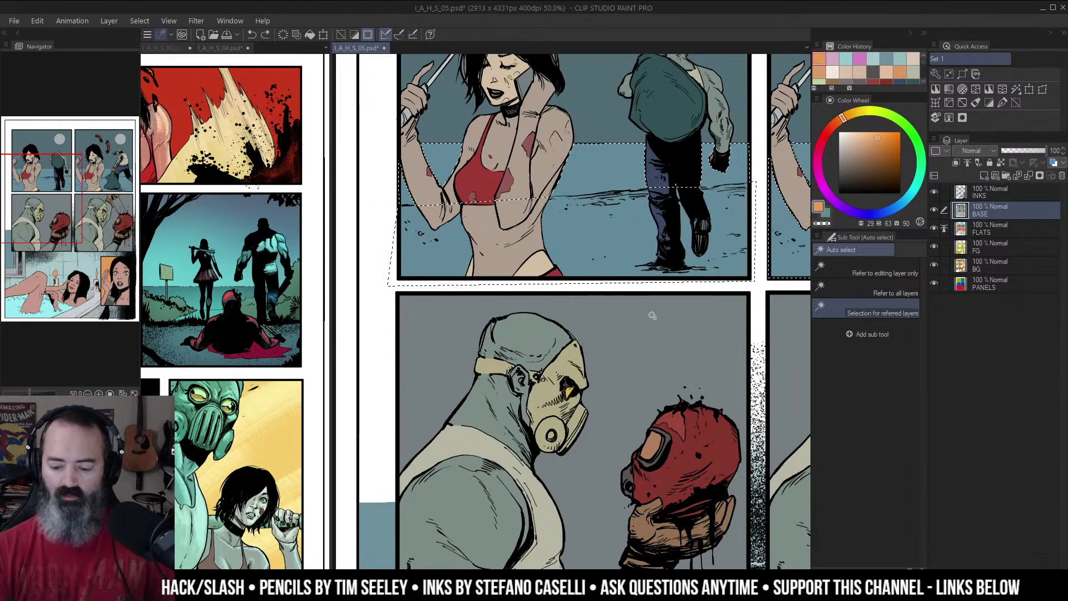
{"action": "key", "text": "m"}
{"action": "key", "text": "ctrl+d"}
Step: Move the I_A_H_S_05.psd canvas into the same tab group as the other open documents
{"action": "left_click_drag", "start_coordinate": [604, 104], "coordinate": [605, 122]}
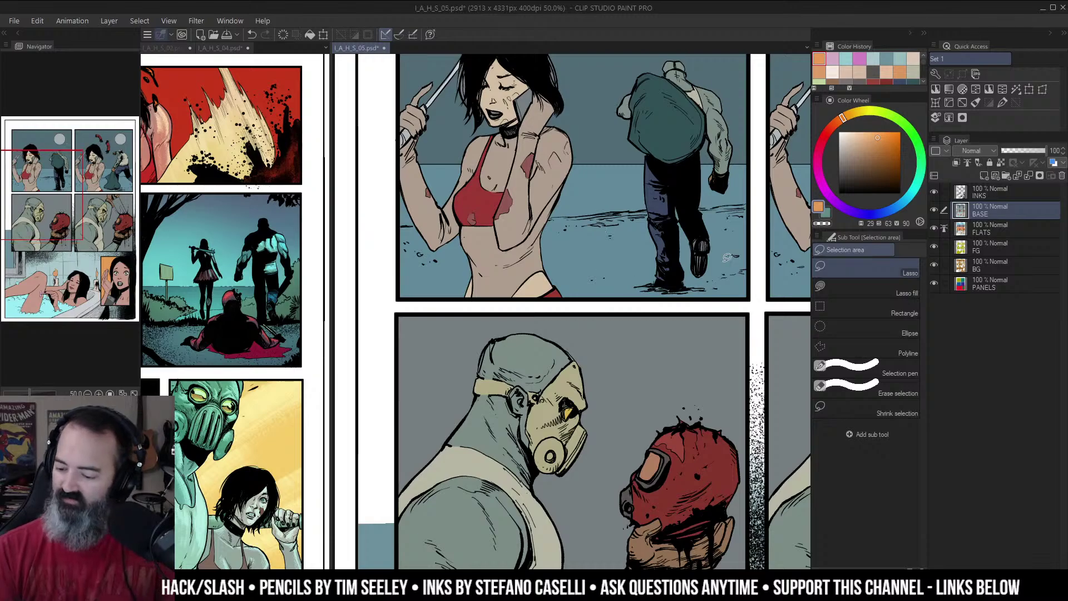
{"action": "key", "text": "m"}
{"action": "left_click", "coordinate": [462, 230], "text": "ctrl"}
{"action": "left_click_drag", "start_coordinate": [361, 48], "coordinate": [291, 48]}
{"action": "left_click", "coordinate": [470, 214]}
Step: Outline the foreground of the first top panel with a polyline selection following the inked shoreline and enclosing the panel's lower part
{"action": "key", "text": "m"}
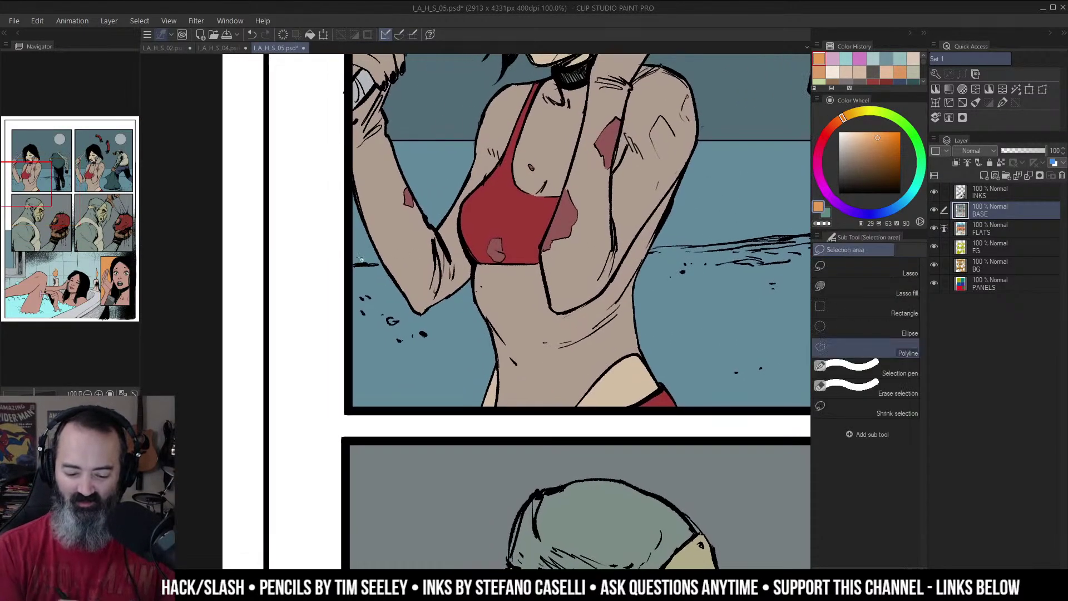
{"action": "left_click", "coordinate": [395, 266]}
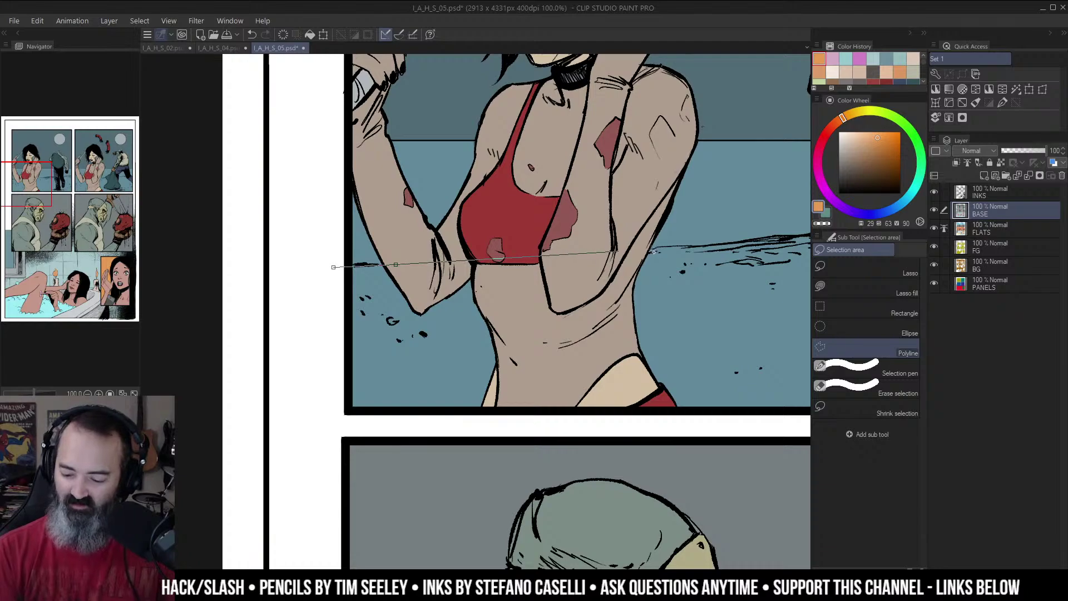
{"action": "left_click_drag", "start_coordinate": [737, 238], "coordinate": [590, 235]}
{"action": "left_click", "coordinate": [503, 247]}
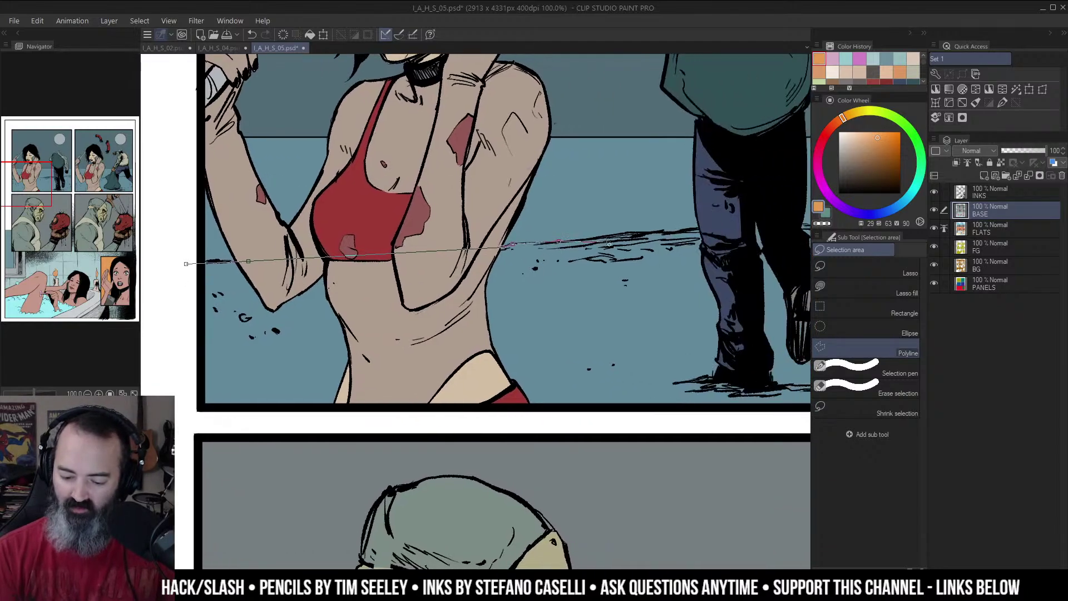
{"action": "left_click", "coordinate": [559, 241]}
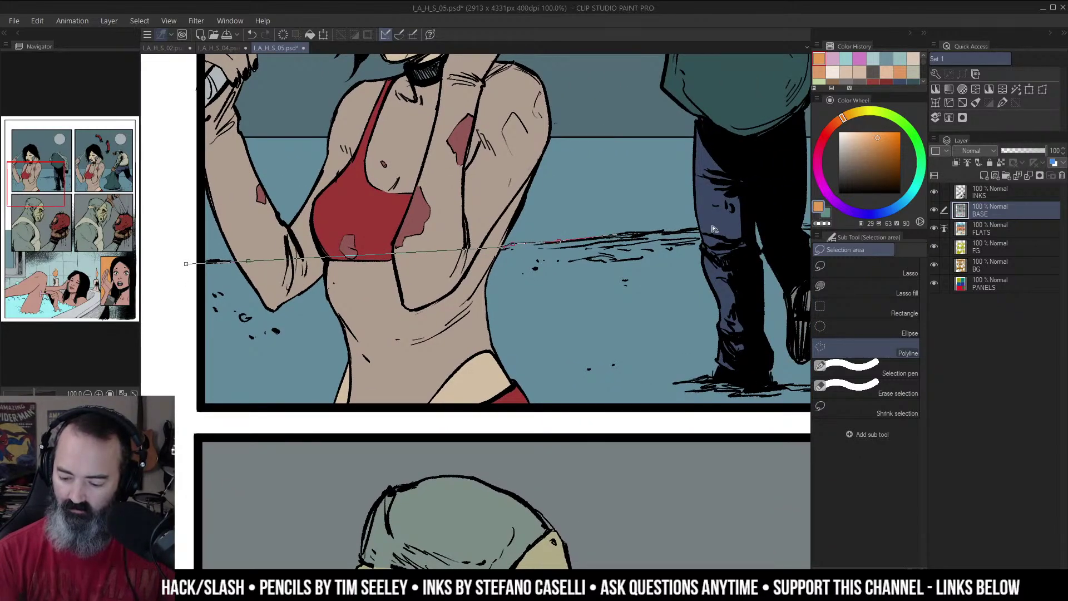
{"action": "left_click_drag", "start_coordinate": [751, 223], "coordinate": [539, 242]}
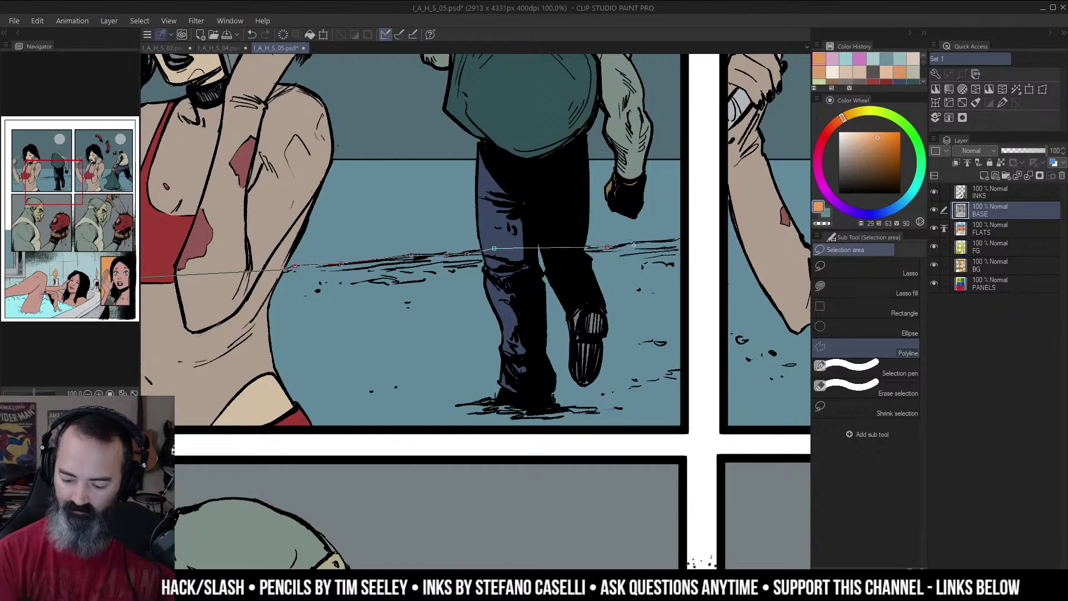
{"action": "left_click", "coordinate": [697, 438]}
{"action": "left_click_drag", "start_coordinate": [474, 437], "coordinate": [758, 334]}
{"action": "left_click", "coordinate": [244, 339]}
{"action": "left_click", "coordinate": [254, 183]}
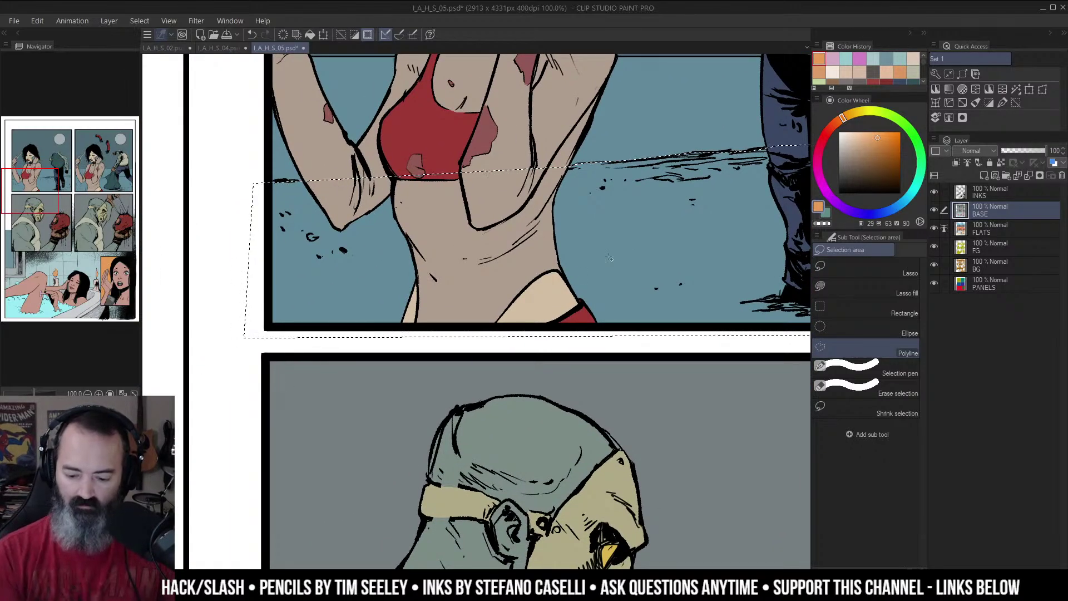
Step: Restrict the selection to the ground around the woman and the walking man in the first panel
{"action": "key", "text": "w"}
{"action": "left_click", "coordinate": [629, 291], "text": "alt+shift"}
{"action": "left_click", "coordinate": [646, 267], "text": "alt"}
{"action": "left_click_drag", "start_coordinate": [723, 243], "coordinate": [539, 299]}
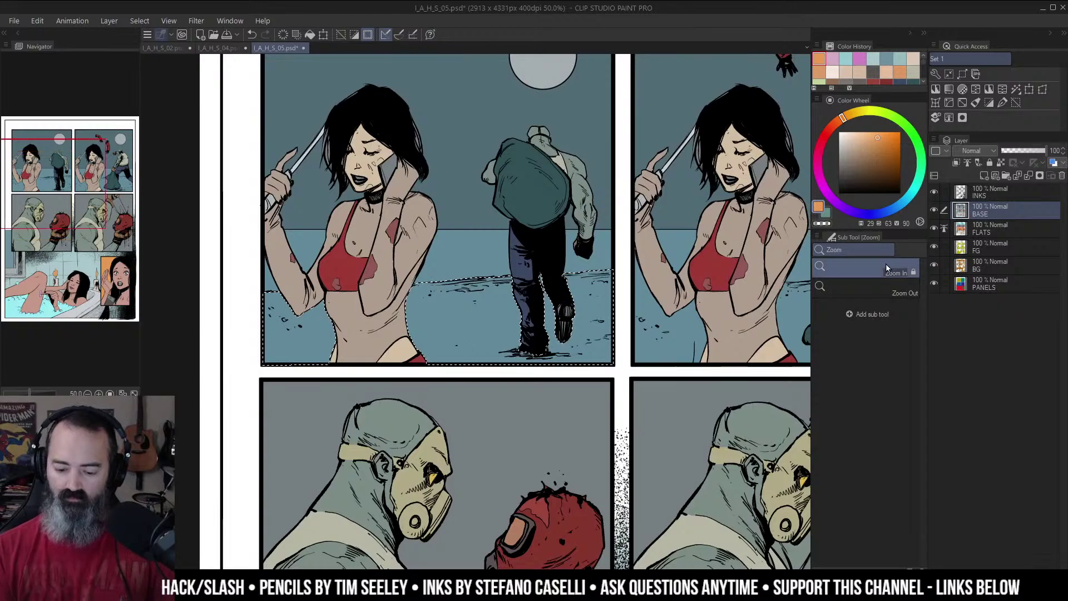
Step: Recolour the selected foreground ground to muted green with hue -57, saturation -36 and luminosity 14
{"action": "key", "text": "ctrl+u"}
{"action": "left_click", "coordinate": [854, 252]}
{"action": "left_click_drag", "start_coordinate": [854, 256], "coordinate": [854, 256]}
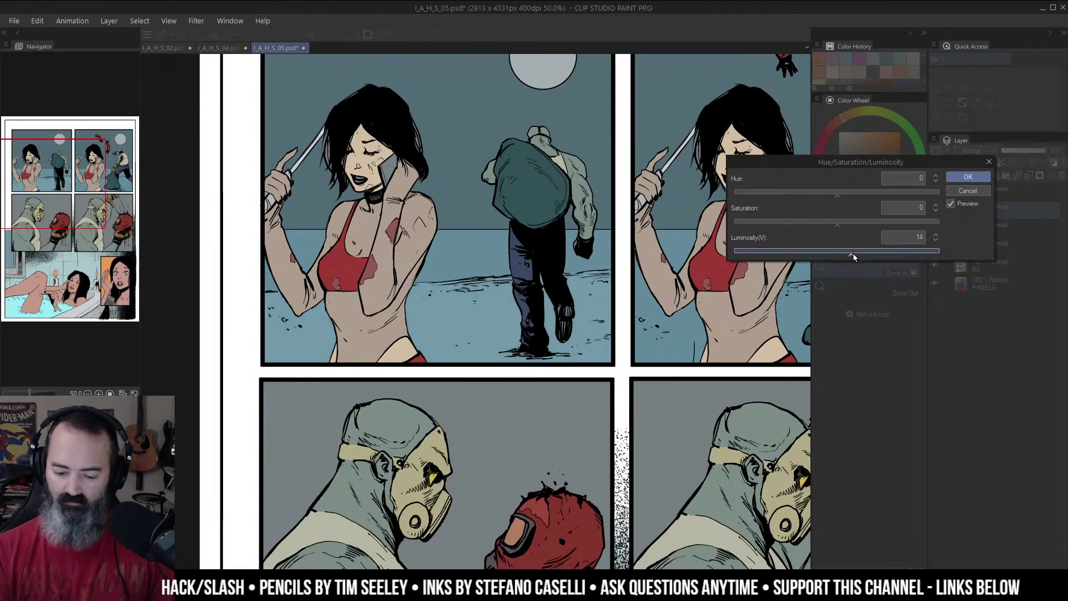
{"action": "left_click_drag", "start_coordinate": [837, 193], "coordinate": [846, 194]}
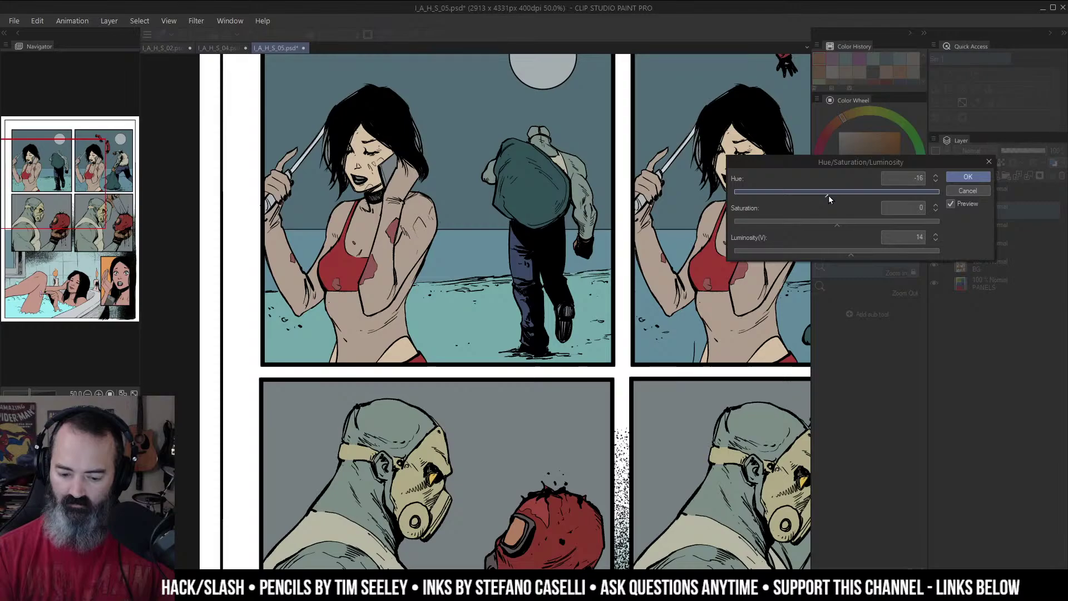
{"action": "left_click_drag", "start_coordinate": [829, 197], "coordinate": [802, 235]}
{"action": "left_click_drag", "start_coordinate": [819, 195], "coordinate": [808, 197]}
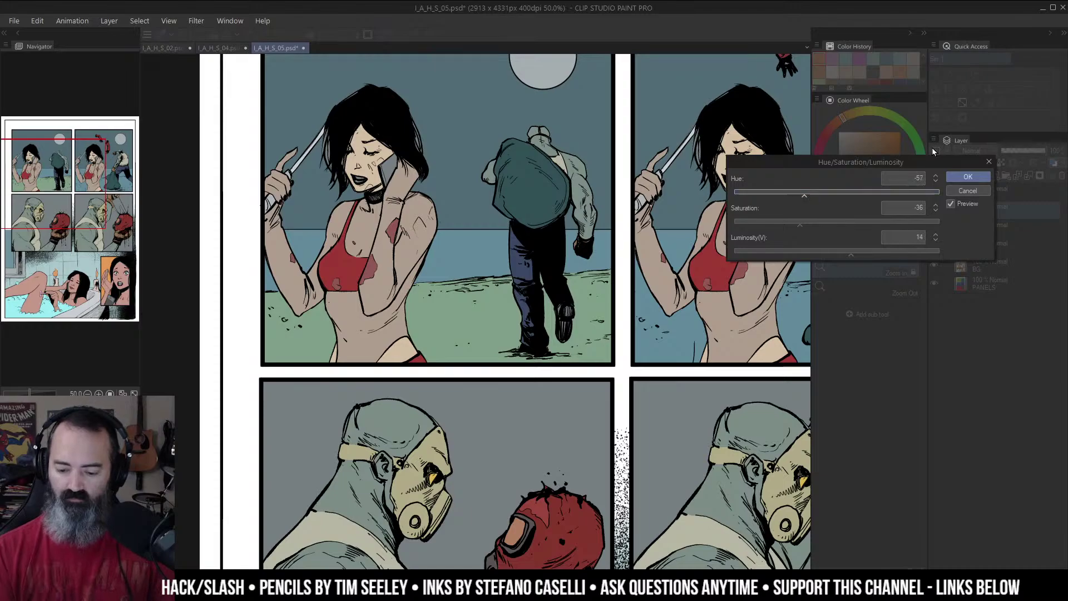
{"action": "left_click", "coordinate": [971, 176]}
Step: Outline the foreground of the second top panel with a polyline selection following the shoreline and enclosing the panel's lower part
{"action": "scroll", "coordinate": [682, 250], "scroll_direction": "down", "scroll_amount": 2}
{"action": "left_click_drag", "start_coordinate": [749, 277], "coordinate": [667, 260]}
{"action": "scroll", "coordinate": [668, 260], "scroll_direction": "up", "scroll_amount": 3}
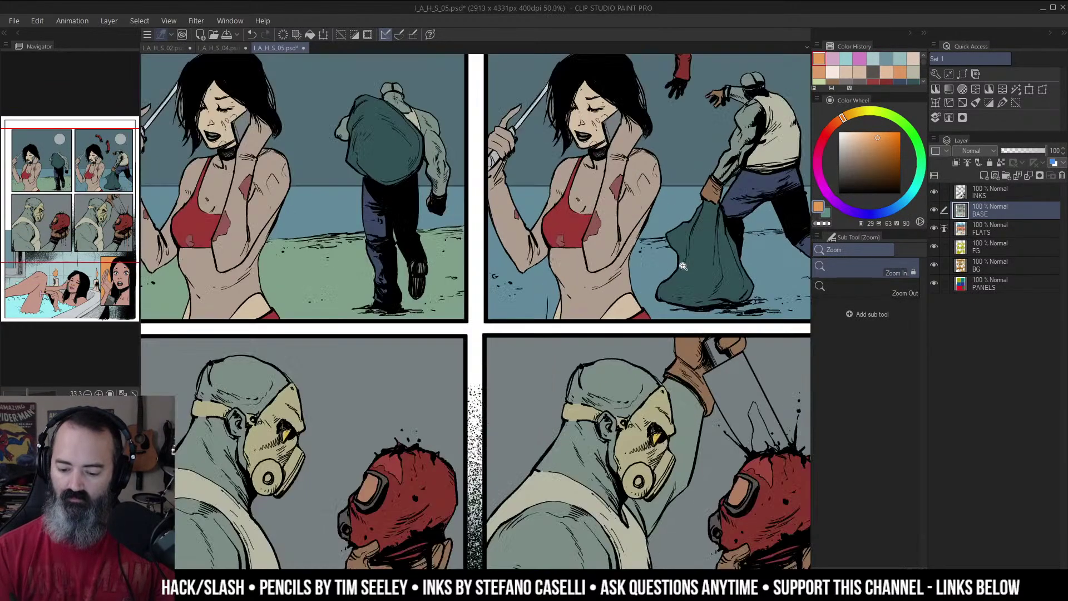
{"action": "key", "text": "m"}
{"action": "left_click", "coordinate": [439, 246]}
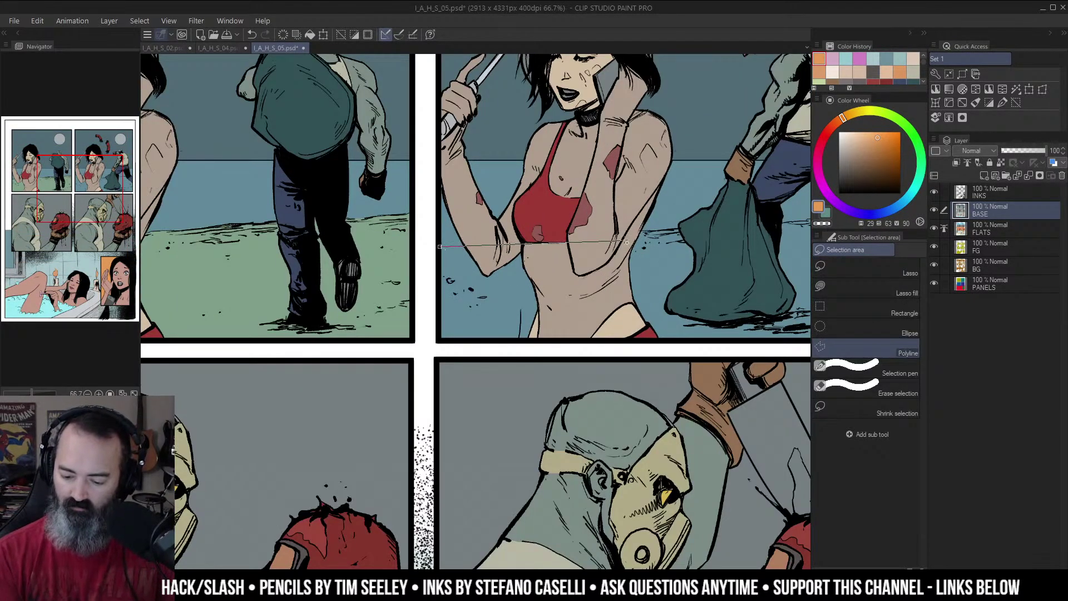
{"action": "left_click", "coordinate": [624, 234]}
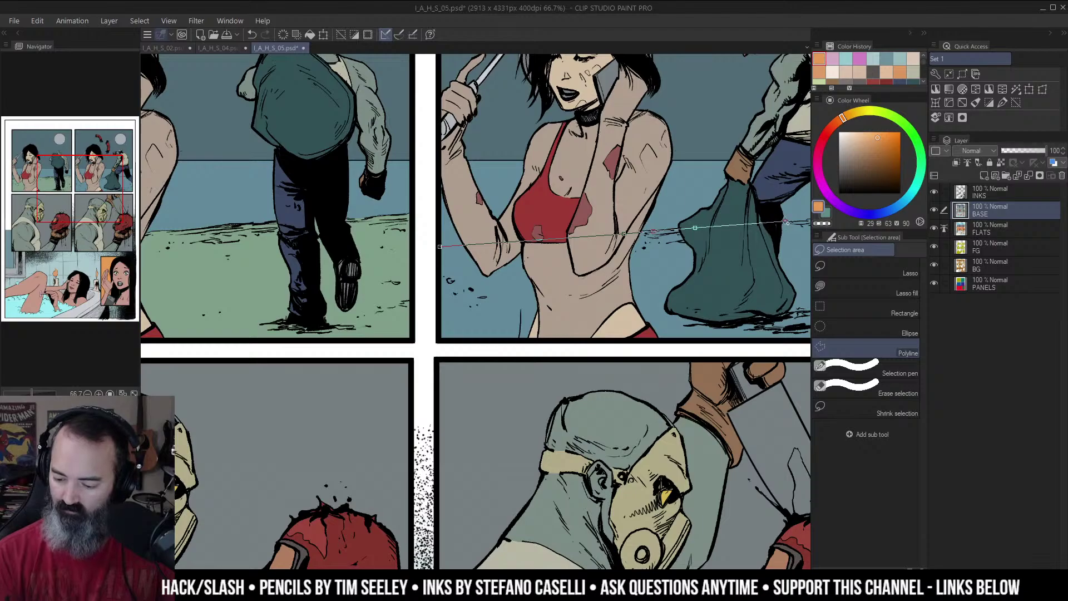
{"action": "left_click_drag", "start_coordinate": [771, 220], "coordinate": [542, 270]}
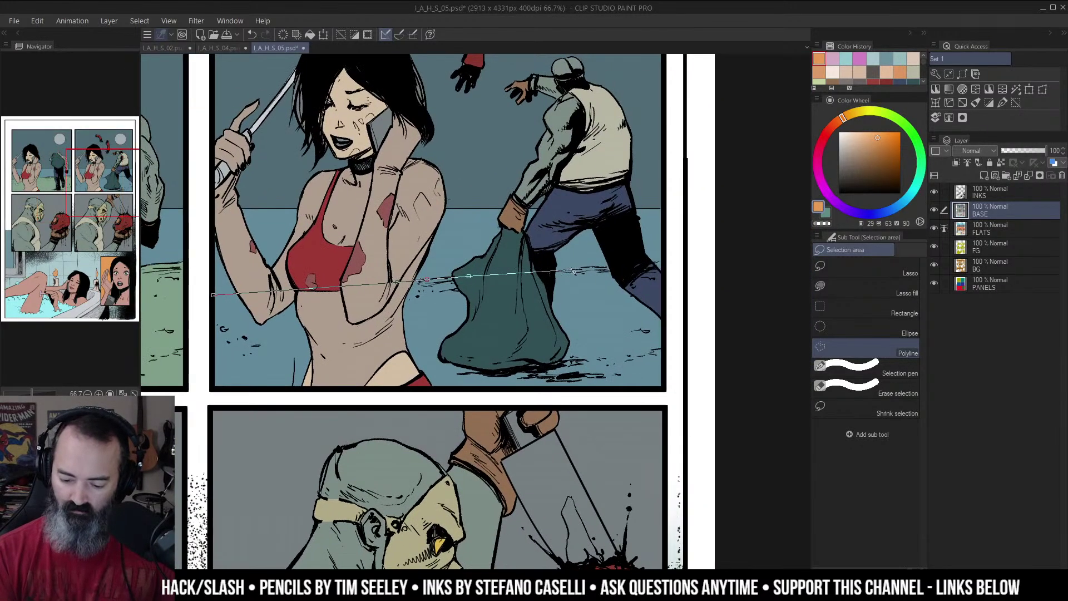
{"action": "left_click", "coordinate": [582, 269]}
{"action": "left_click", "coordinate": [672, 261]}
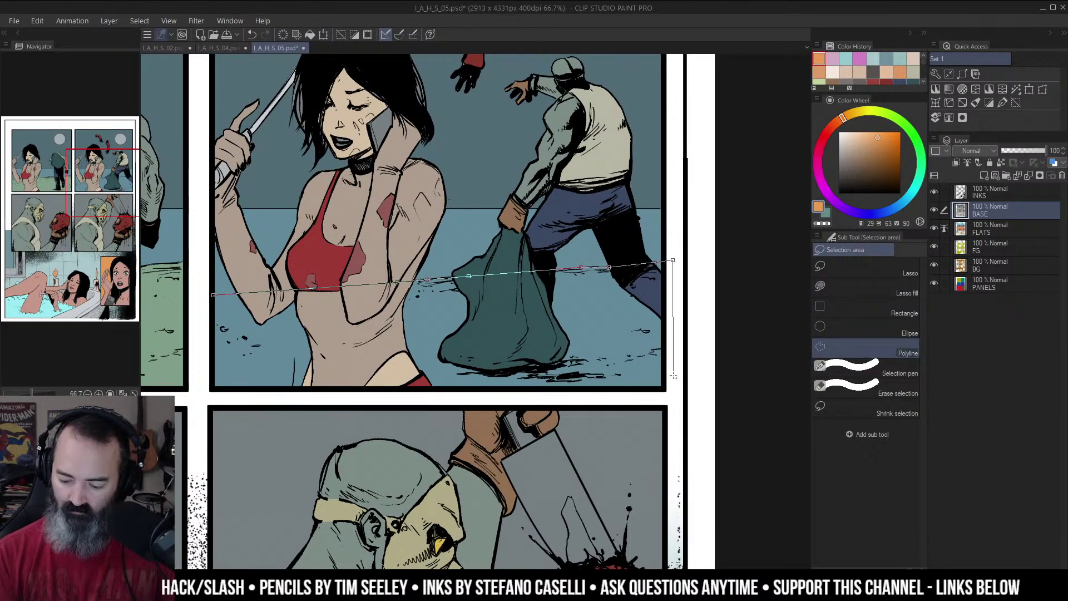
{"action": "left_click", "coordinate": [672, 396]}
{"action": "left_click", "coordinate": [207, 397]}
{"action": "left_click", "coordinate": [213, 295]}
Step: Restrict the selection to the second panel's ground, fill it with the green sampled from the first panel's ground, and deselect
{"action": "key", "text": "w"}
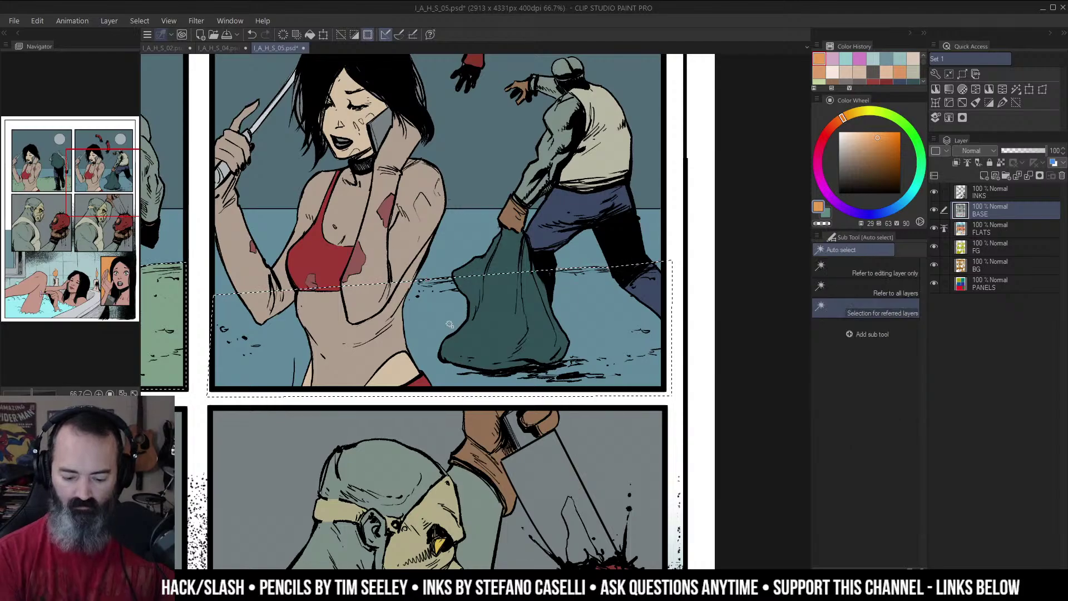
{"action": "left_click", "coordinate": [449, 319], "text": "alt+shift"}
{"action": "left_click_drag", "start_coordinate": [484, 242], "coordinate": [670, 182]}
{"action": "right_click", "coordinate": [348, 250]}
{"action": "left_click", "coordinate": [348, 251], "text": "shift"}
{"action": "key", "text": "g"}
{"action": "left_click", "coordinate": [410, 260]}
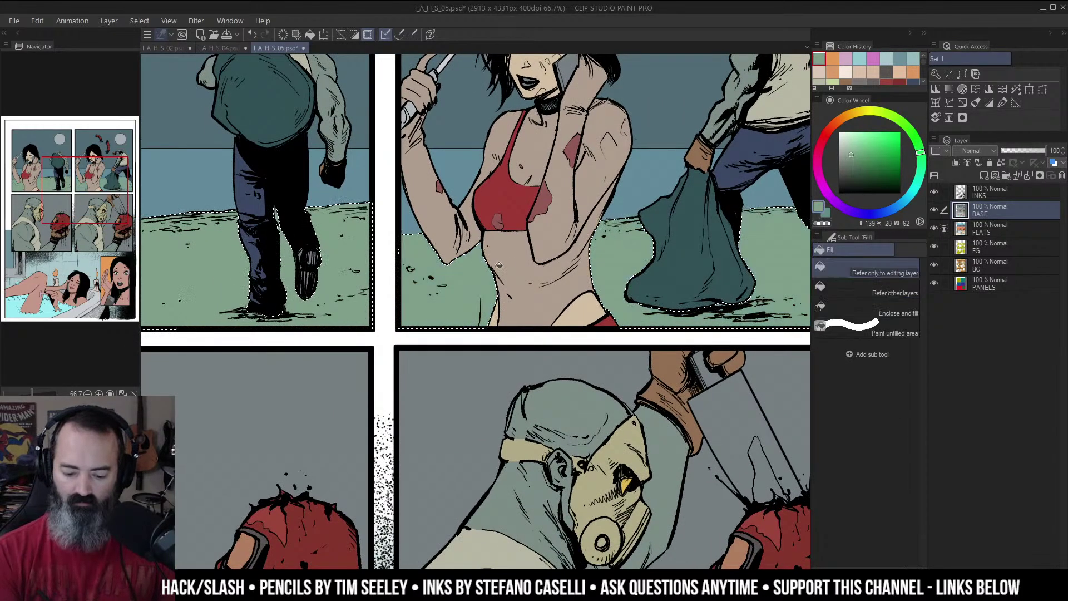
{"action": "key", "text": "ctrl+d"}
Step: Select the green ground in both top panels by its colour on the BASE layer and shift its hue towards teal
{"action": "left_click", "coordinate": [617, 276], "text": "alt"}
{"action": "left_click", "coordinate": [616, 276], "text": "alt"}
{"action": "left_click", "coordinate": [616, 275], "text": "alt"}
{"action": "left_click_drag", "start_coordinate": [669, 264], "coordinate": [673, 287]}
{"action": "key", "text": "w"}
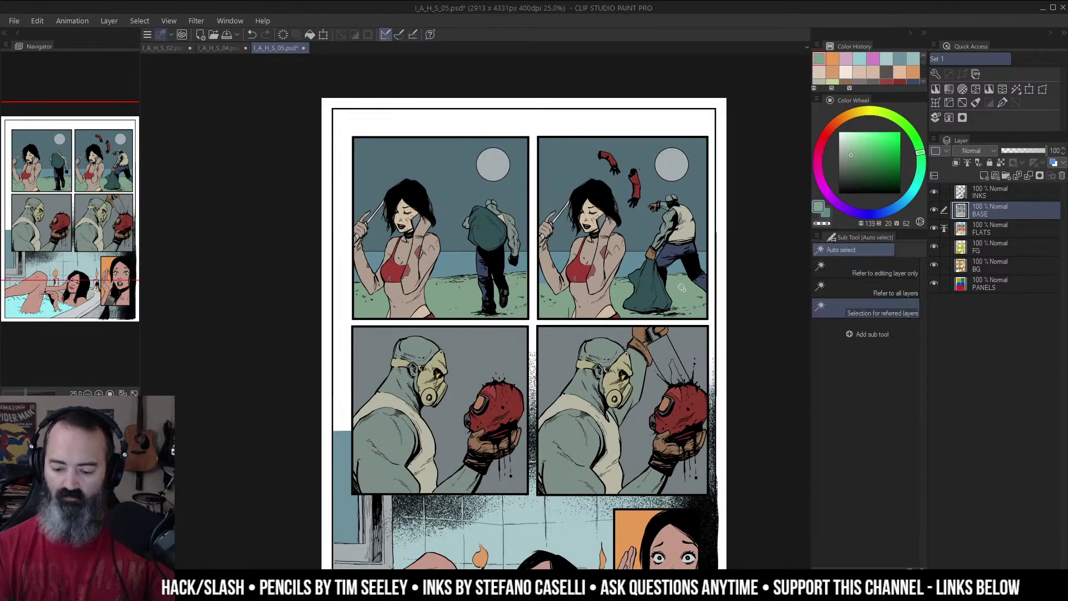
{"action": "left_click", "coordinate": [675, 278]}
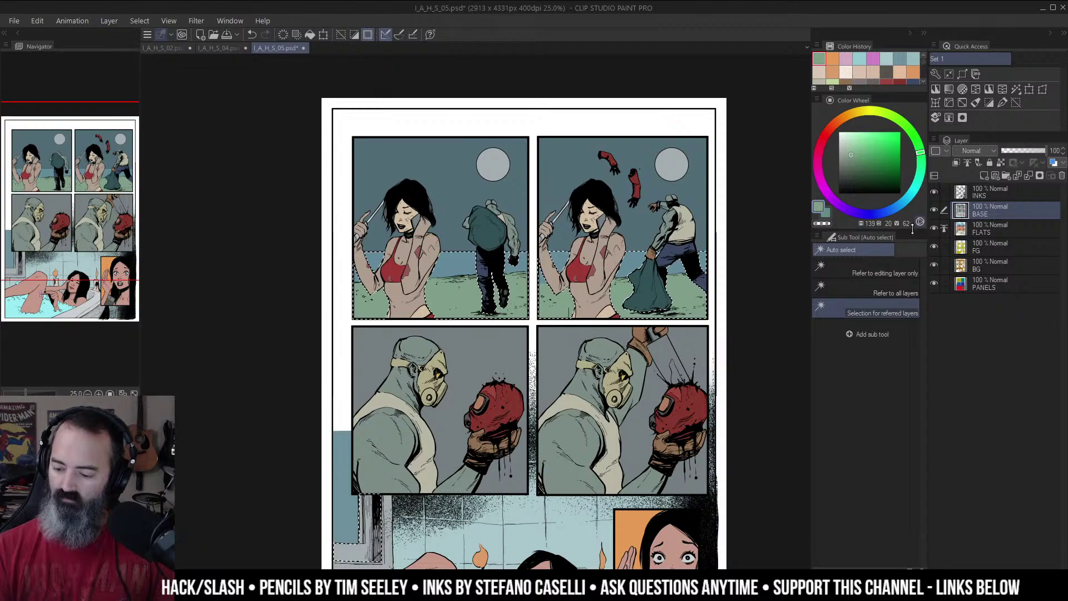
{"action": "left_click", "coordinate": [879, 270]}
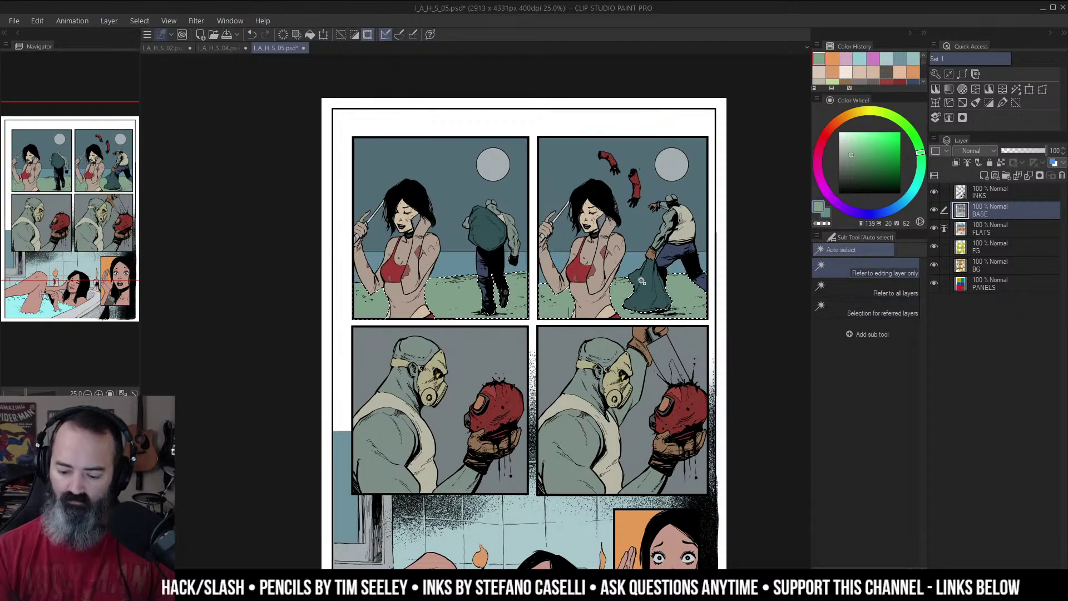
{"action": "left_click", "coordinate": [643, 281]}
{"action": "key", "text": "ctrl+u"}
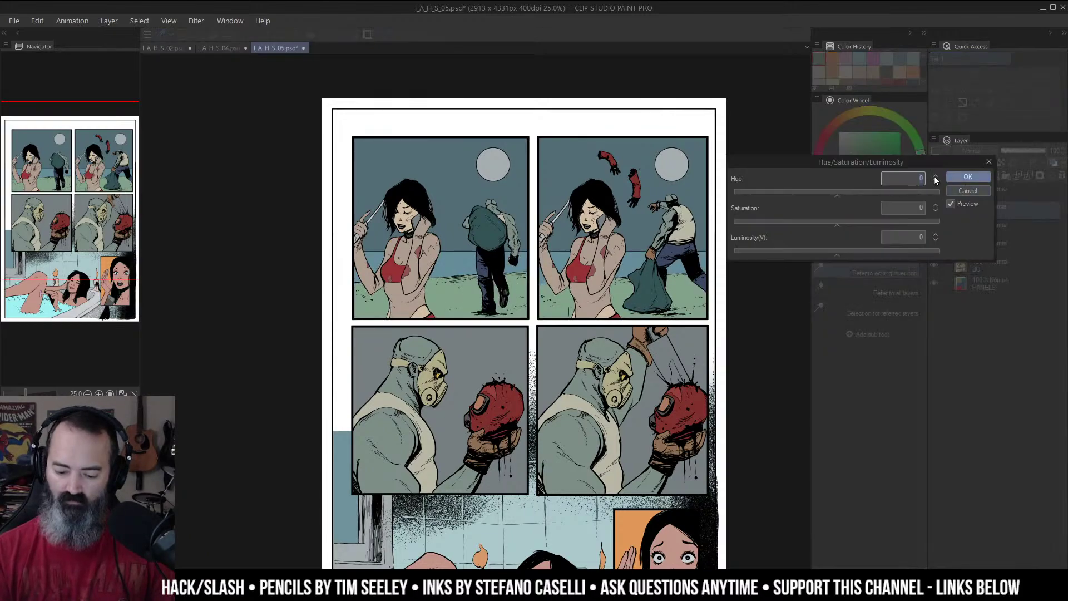
{"action": "left_click_drag", "start_coordinate": [838, 195], "coordinate": [846, 195]}
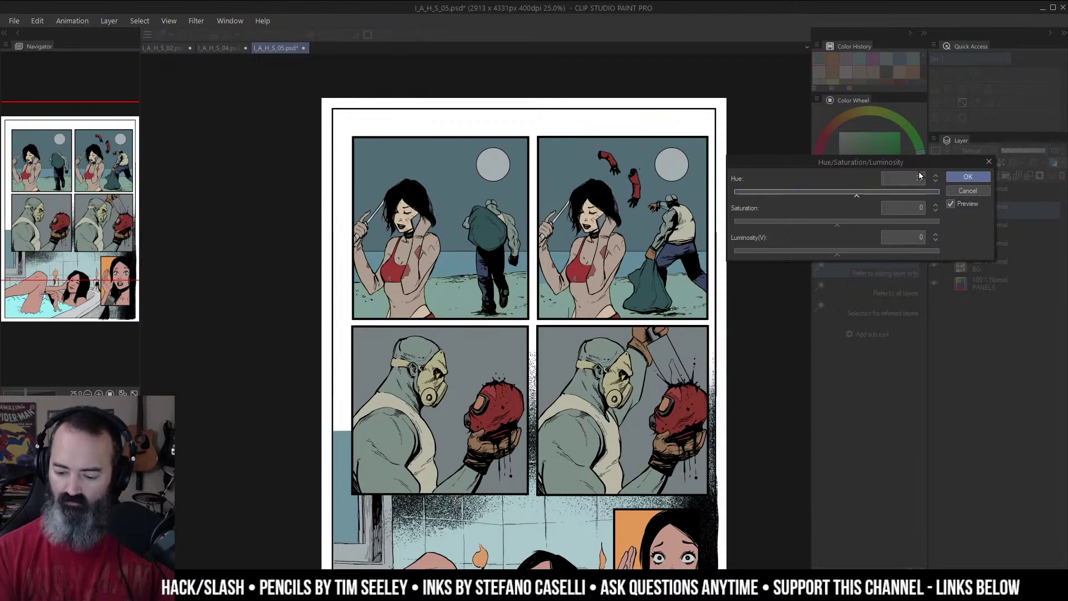
{"action": "left_click", "coordinate": [979, 177]}
Step: Review the recoloured ground of the top panels against the rest of the page
{"action": "left_click", "coordinate": [659, 248], "text": "alt"}
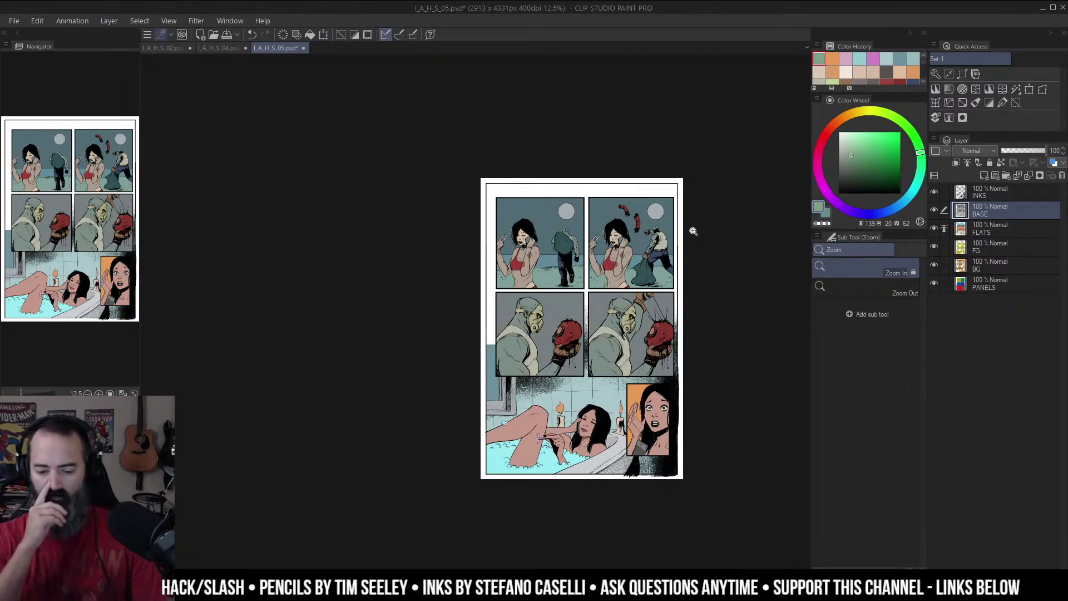
{"action": "mouse_move", "coordinate": [693, 231]}
{"action": "left_mouse_down"}
{"action": "mouse_move", "coordinate": [668, 200]}
{"action": "mouse_move", "coordinate": [672, 227]}
{"action": "left_mouse_up"}
{"action": "left_click", "coordinate": [662, 260], "text": "ctrl"}
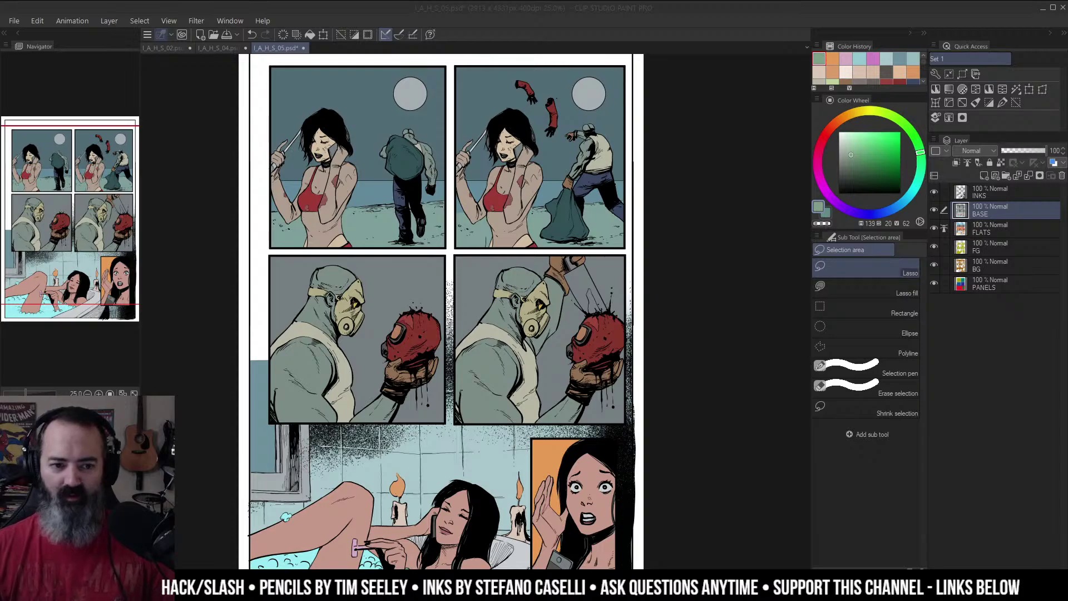
{"action": "left_click", "coordinate": [616, 289]}
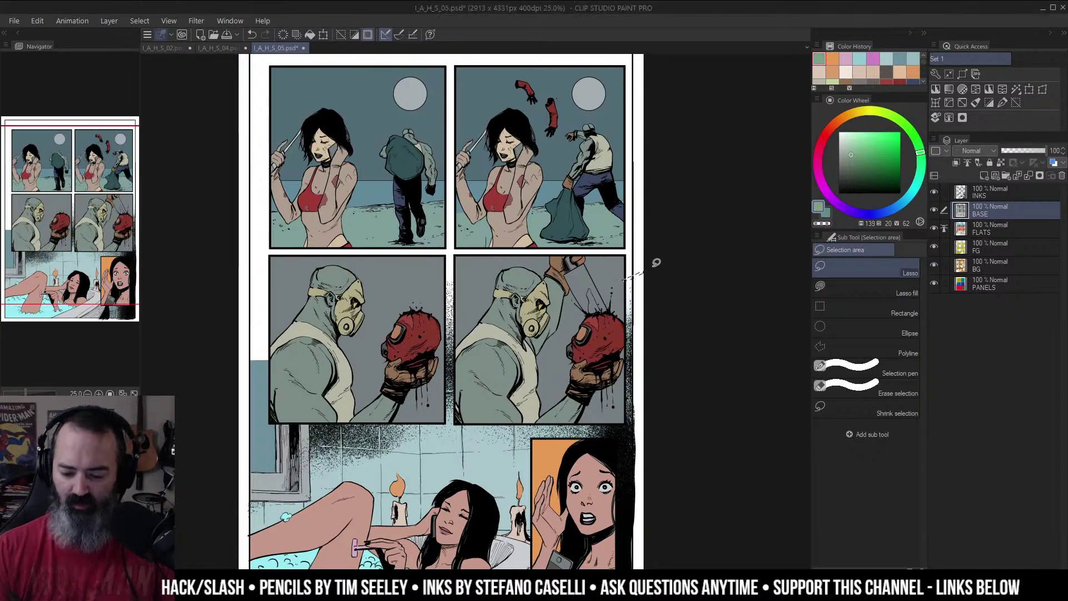
{"action": "key", "text": "ctrl+d"}
{"action": "left_click_drag", "start_coordinate": [662, 270], "coordinate": [690, 200]}
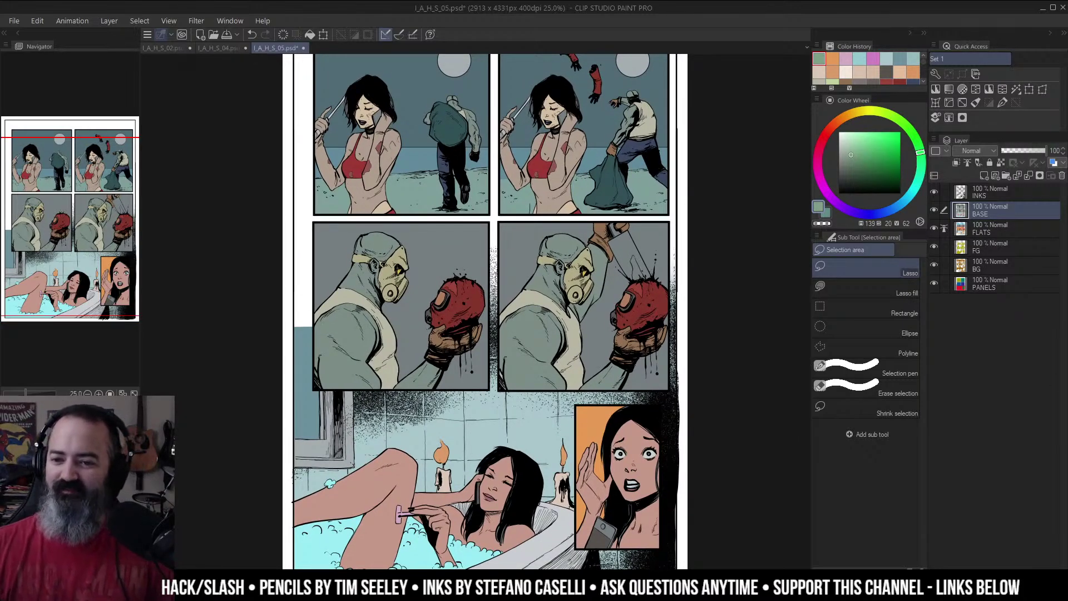
{"action": "left_click_drag", "start_coordinate": [634, 248], "coordinate": [640, 214]}
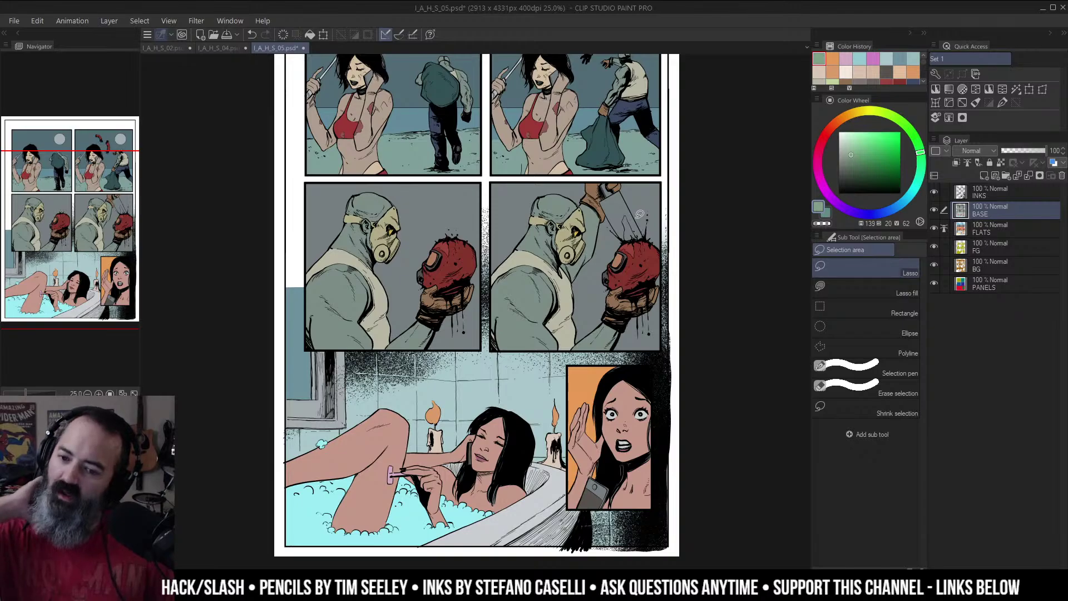
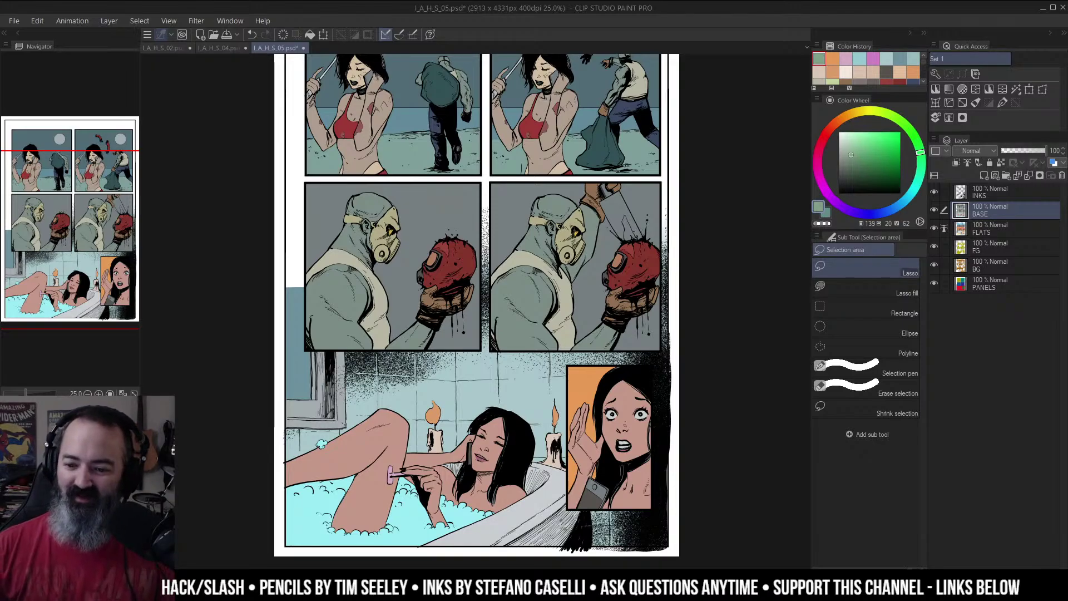
{"action": "left_click_drag", "start_coordinate": [707, 248], "coordinate": [694, 248]}
{"action": "key", "text": "ctrl+space"}
{"action": "left_click_drag", "start_coordinate": [670, 288], "coordinate": [643, 283]}
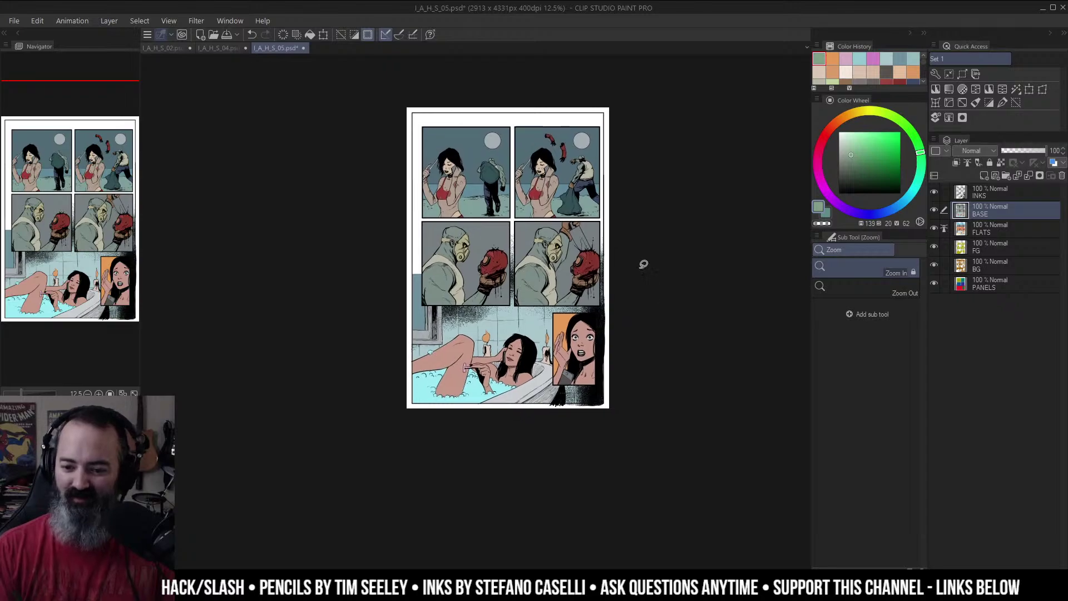
{"action": "key", "text": "m"}
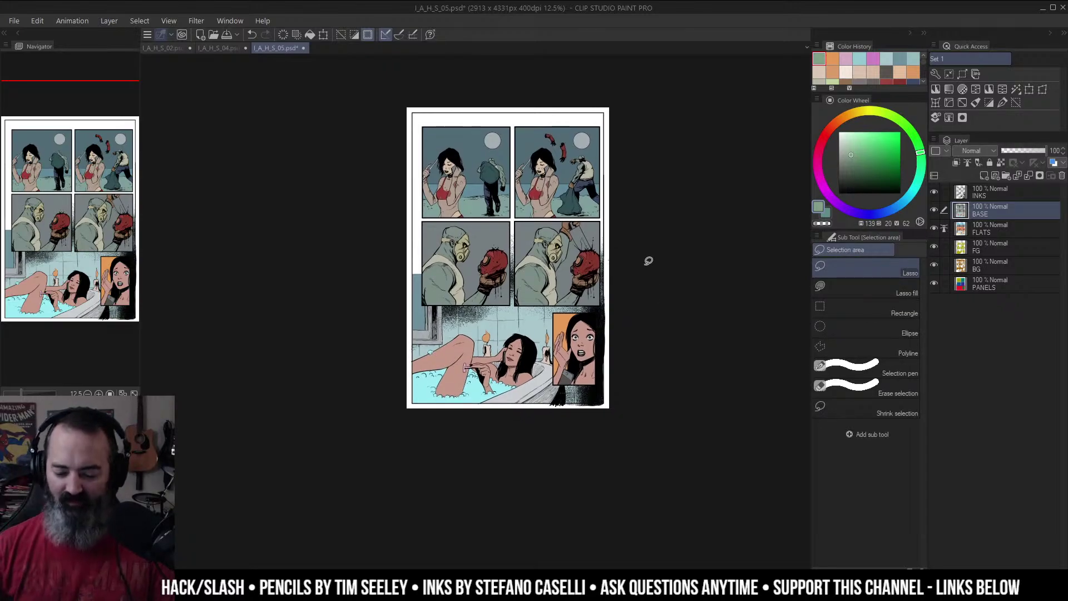
Step: Try to select the middle panels' grey backgrounds by colour on the BASE layer and check the selection with Quick Mask
{"action": "scroll", "coordinate": [531, 283], "scroll_direction": "up", "scroll_amount": 2}
{"action": "key", "text": "w"}
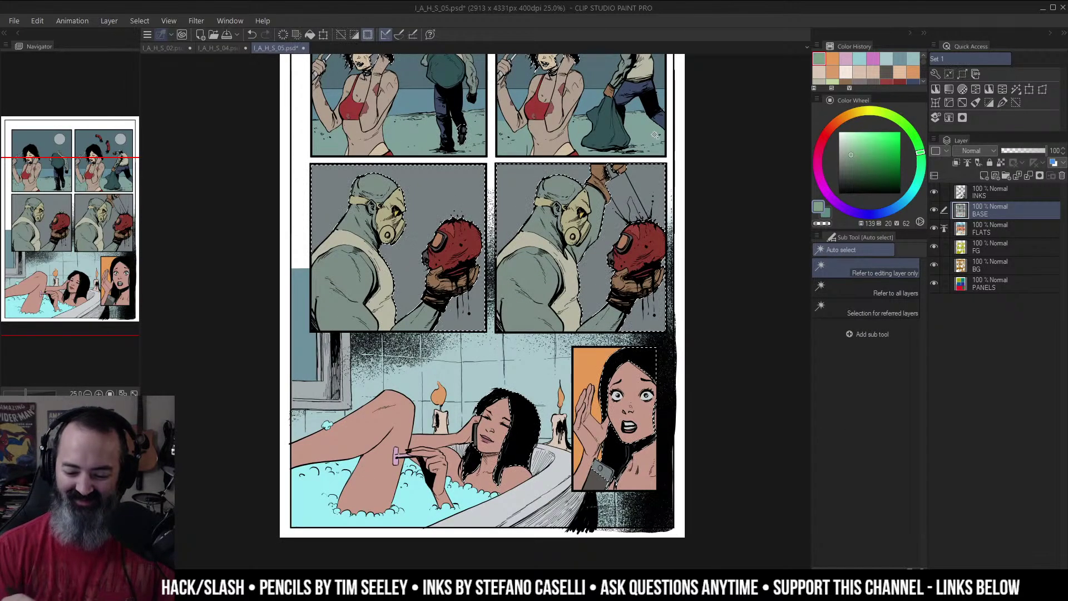
{"action": "key", "text": "slash"}
{"action": "left_click", "coordinate": [655, 135], "text": "alt"}
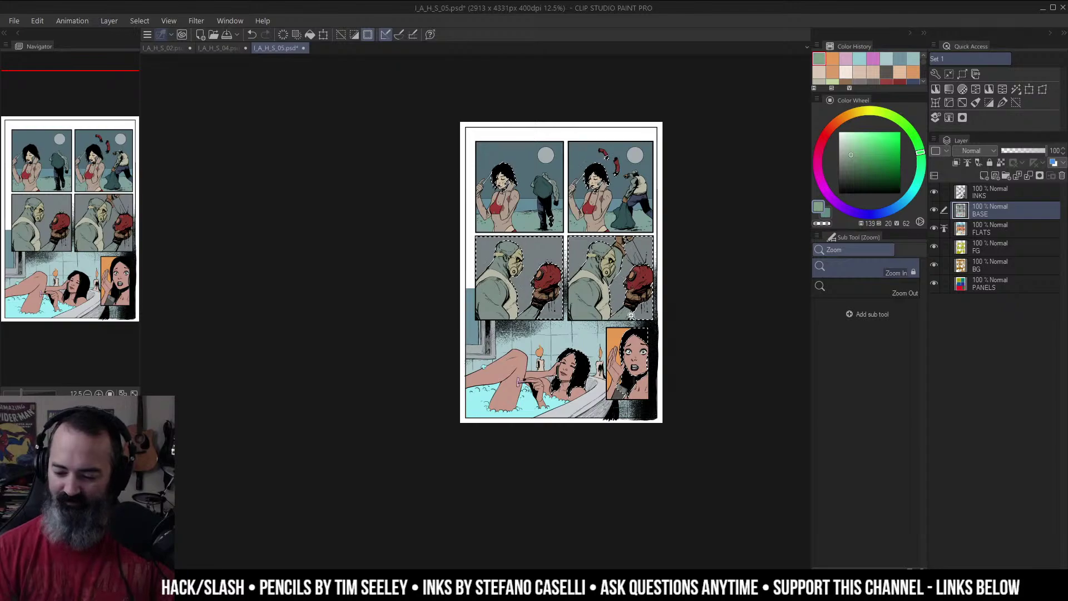
{"action": "left_click", "coordinate": [605, 234]}
{"action": "key", "text": "m"}
{"action": "mouse_move", "coordinate": [735, 184]}
{"action": "left_mouse_down"}
{"action": "mouse_move", "coordinate": [346, 189]}
{"action": "mouse_move", "coordinate": [742, 119]}
{"action": "mouse_move", "coordinate": [746, 201]}
{"action": "left_mouse_up"}
{"action": "left_click_drag", "start_coordinate": [726, 307], "coordinate": [702, 216]}
{"action": "key", "text": "q"}
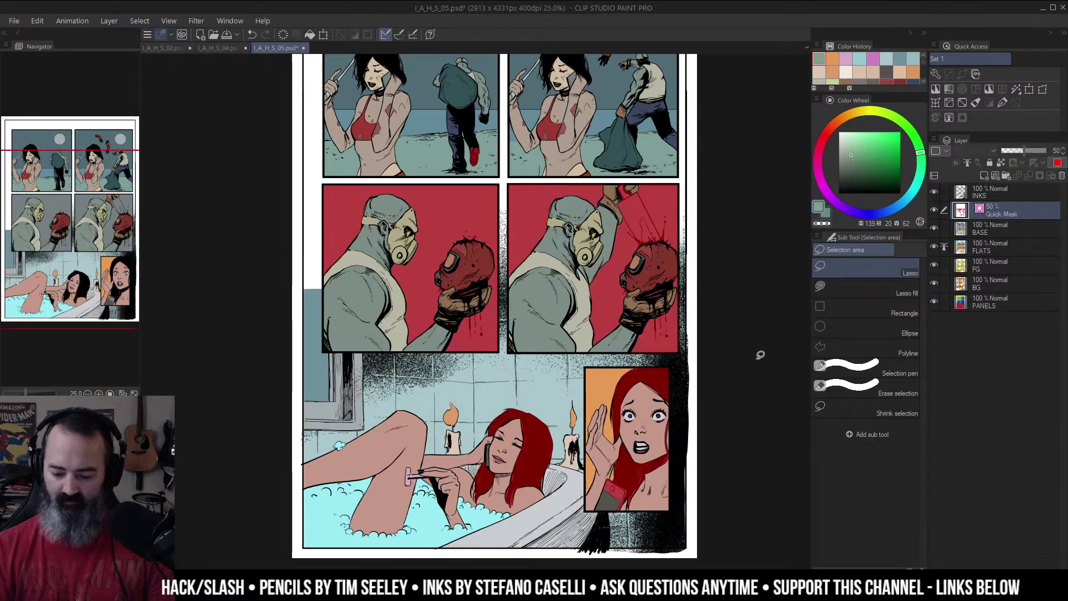
{"action": "key", "text": "q"}
Step: Select the middle panels' grey backgrounds using the referred layers, check them with Quick Mask, and exclude the inset panel's orange background
{"action": "key", "text": "w"}
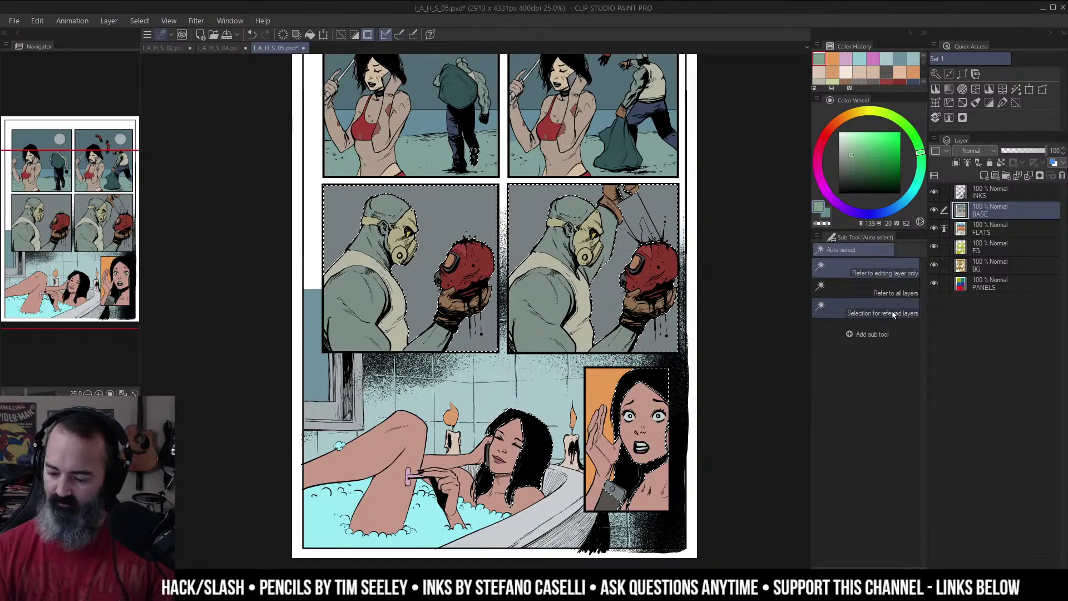
{"action": "left_click", "coordinate": [893, 310]}
{"action": "scroll", "coordinate": [711, 196], "scroll_direction": "up", "scroll_amount": 1}
{"action": "key", "text": "q"}
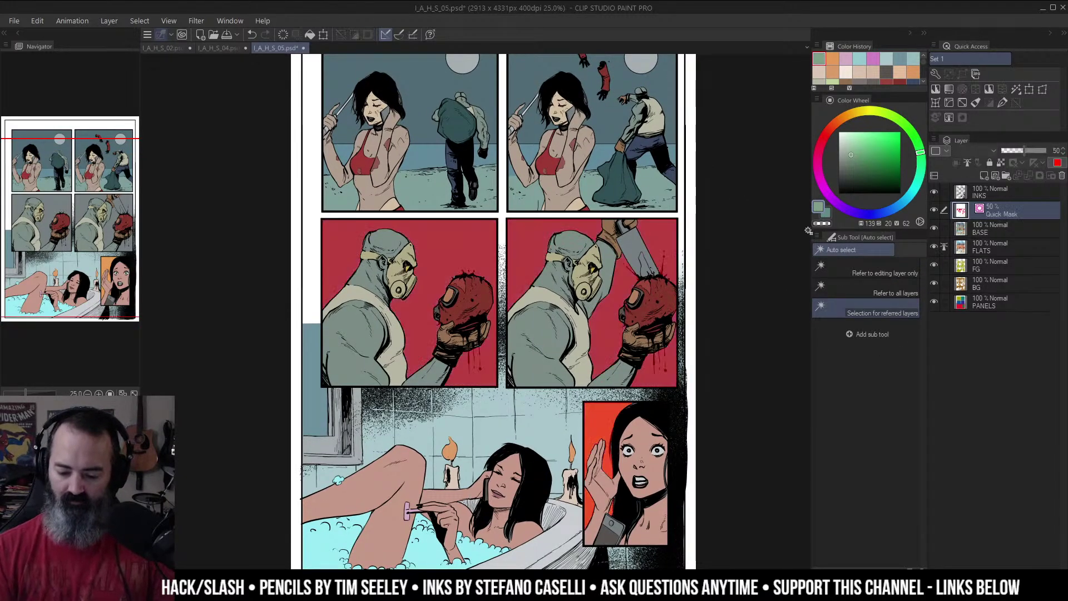
{"action": "key", "text": "q"}
{"action": "key", "text": "l"}
{"action": "left_click_drag", "start_coordinate": [722, 478], "coordinate": [723, 468]}
Step: Fill the selected middle-panel backgrounds with the slate blue sampled from the top panels' sky, then deselect
{"action": "left_click", "coordinate": [721, 356], "text": "alt"}
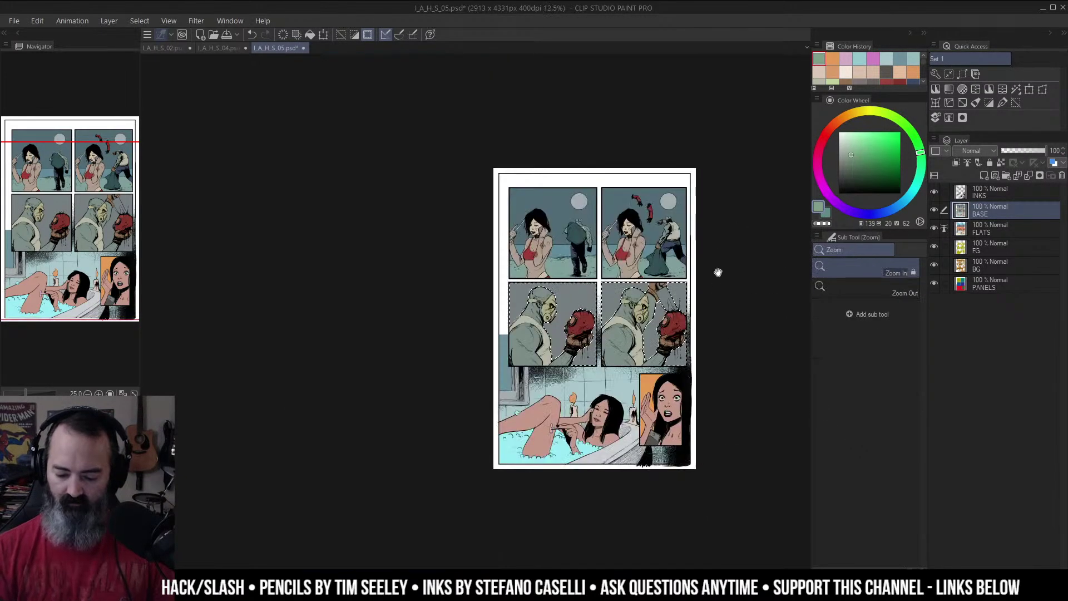
{"action": "left_click_drag", "start_coordinate": [719, 273], "coordinate": [703, 298]}
{"action": "left_click", "coordinate": [664, 245], "text": "alt"}
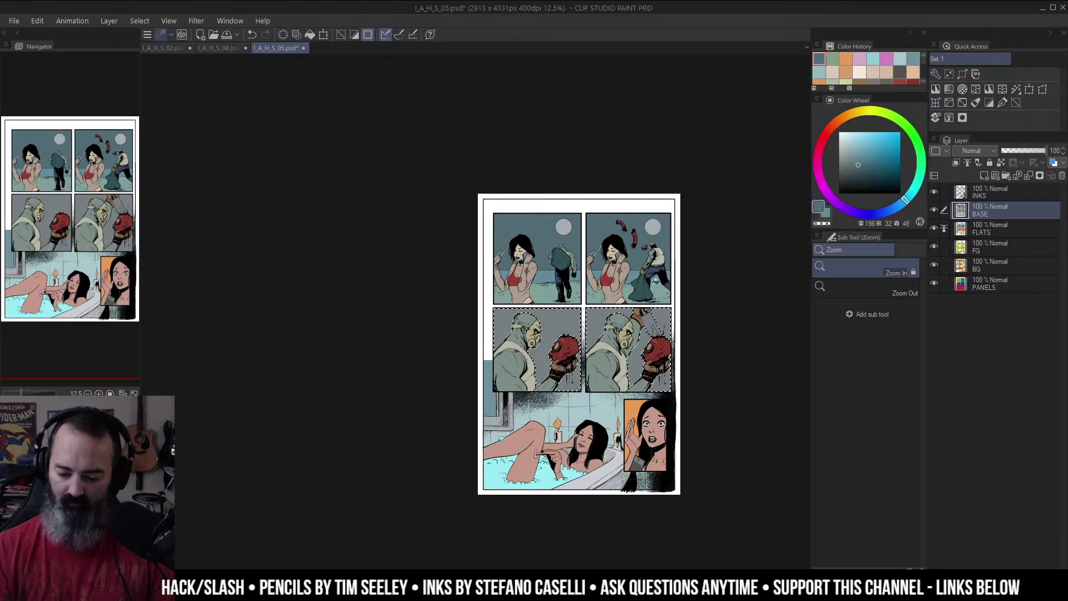
{"action": "key", "text": "ctrl+d"}
{"action": "left_click_drag", "start_coordinate": [692, 298], "coordinate": [675, 289]}
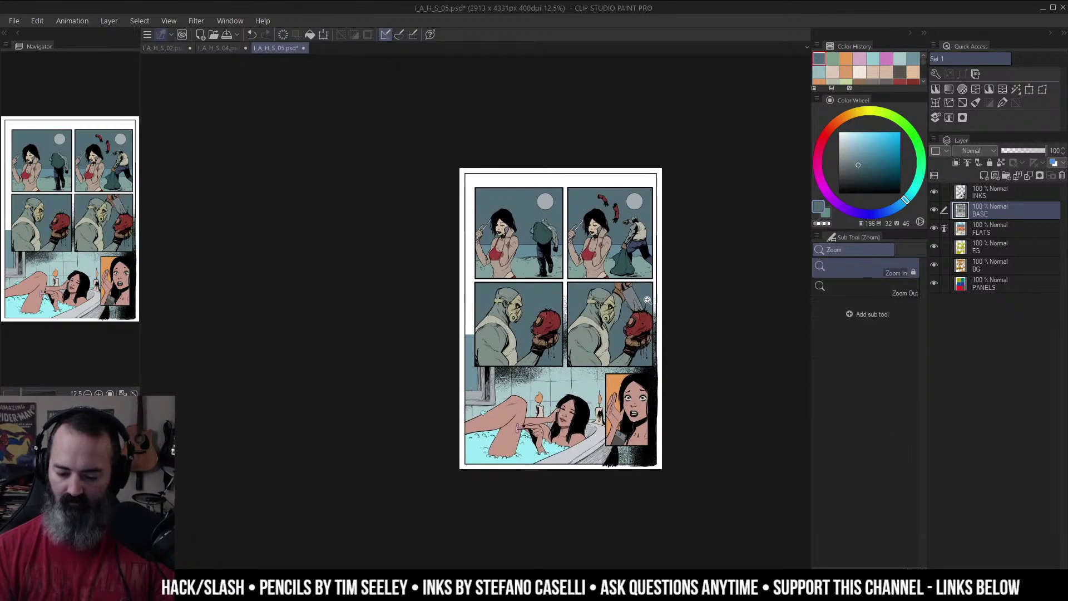
{"action": "left_click", "coordinate": [647, 300]}
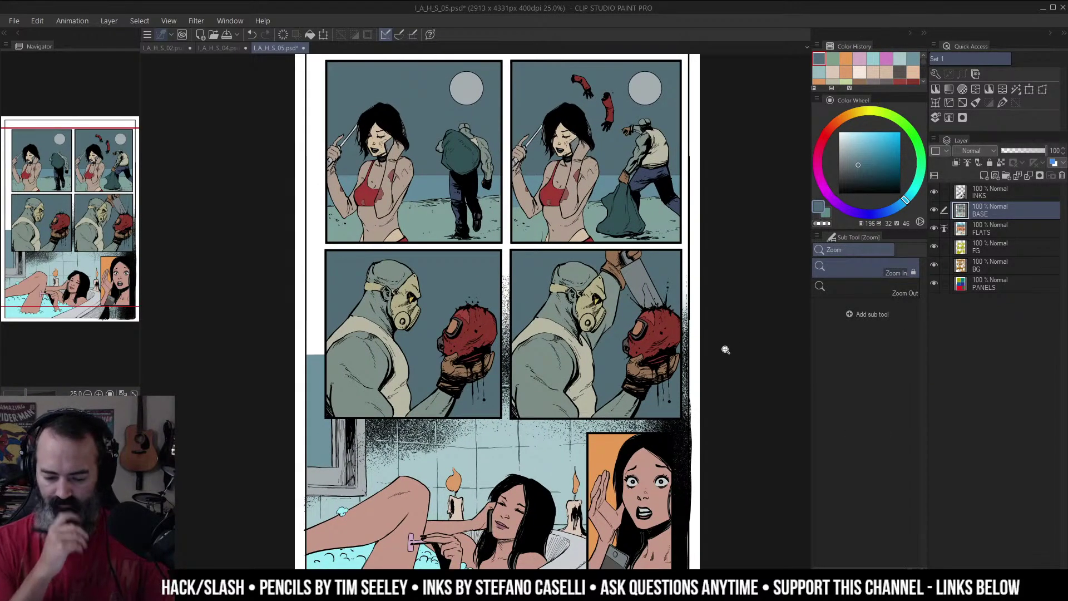
{"action": "left_click_drag", "start_coordinate": [536, 317], "coordinate": [575, 331]}
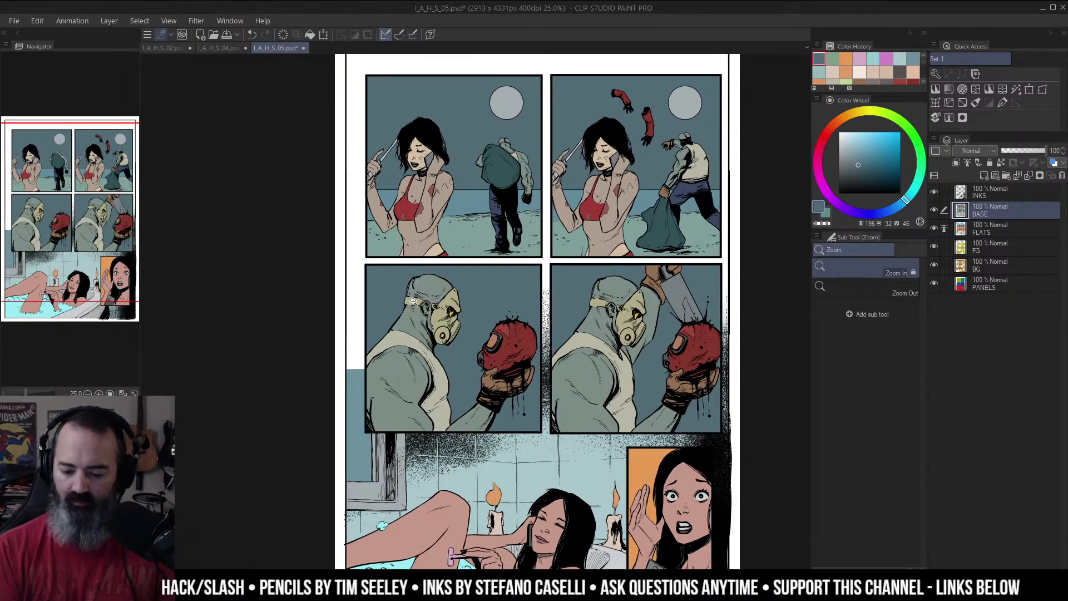
Step: Lasso the woman in both top panels, subtract the surrounding background from the selection, and check it with Quick Mask
{"action": "key", "text": "m"}
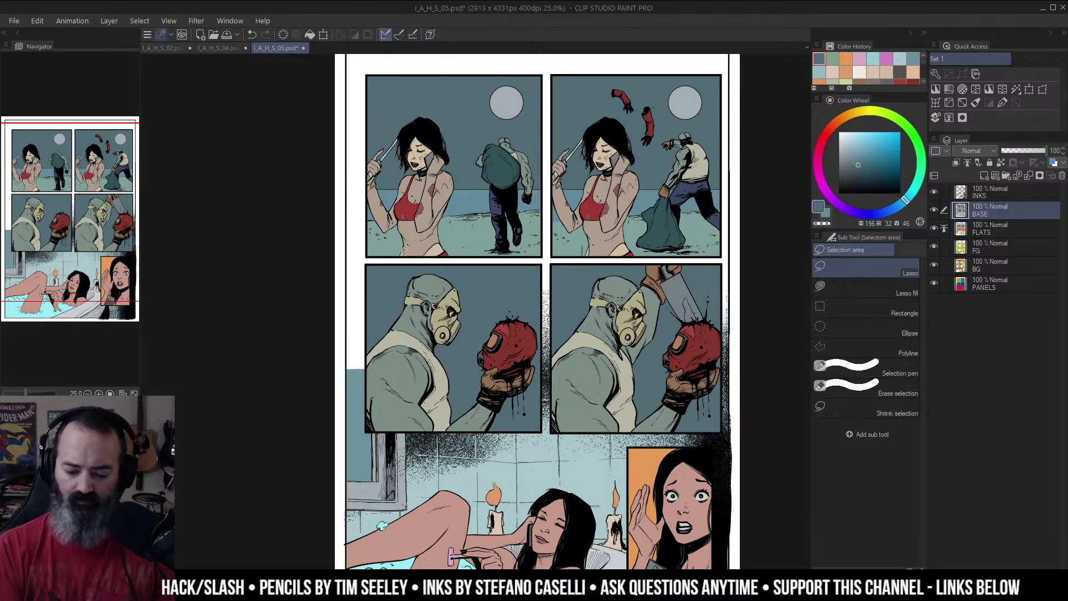
{"action": "mouse_move", "coordinate": [463, 254]}
{"action": "left_mouse_down"}
{"action": "mouse_move", "coordinate": [426, 87]}
{"action": "mouse_move", "coordinate": [369, 239]}
{"action": "mouse_move", "coordinate": [389, 258]}
{"action": "left_mouse_up"}
{"action": "mouse_move", "coordinate": [603, 258]}
{"action": "left_mouse_down"}
{"action": "mouse_move", "coordinate": [639, 238]}
{"action": "mouse_move", "coordinate": [647, 160]}
{"action": "mouse_move", "coordinate": [633, 129]}
{"action": "mouse_move", "coordinate": [602, 107]}
{"action": "mouse_move", "coordinate": [557, 142]}
{"action": "mouse_move", "coordinate": [550, 193]}
{"action": "mouse_move", "coordinate": [573, 258]}
{"action": "left_mouse_up"}
{"action": "key", "text": "w"}
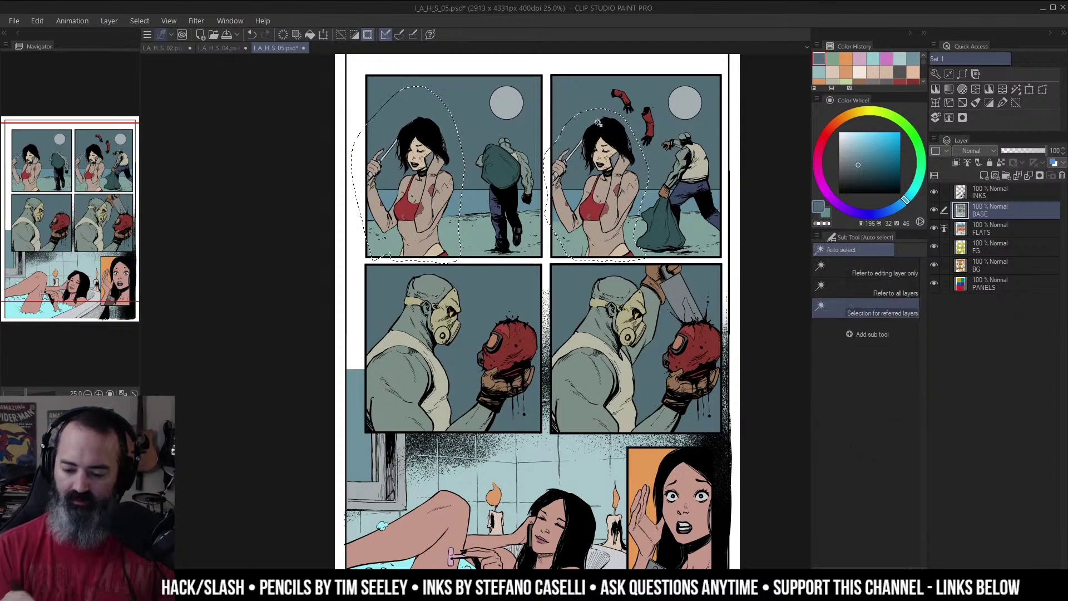
{"action": "left_click", "coordinate": [629, 101], "text": "alt"}
{"action": "left_click", "coordinate": [641, 197], "text": "alt"}
{"action": "left_click", "coordinate": [639, 221], "text": "alt"}
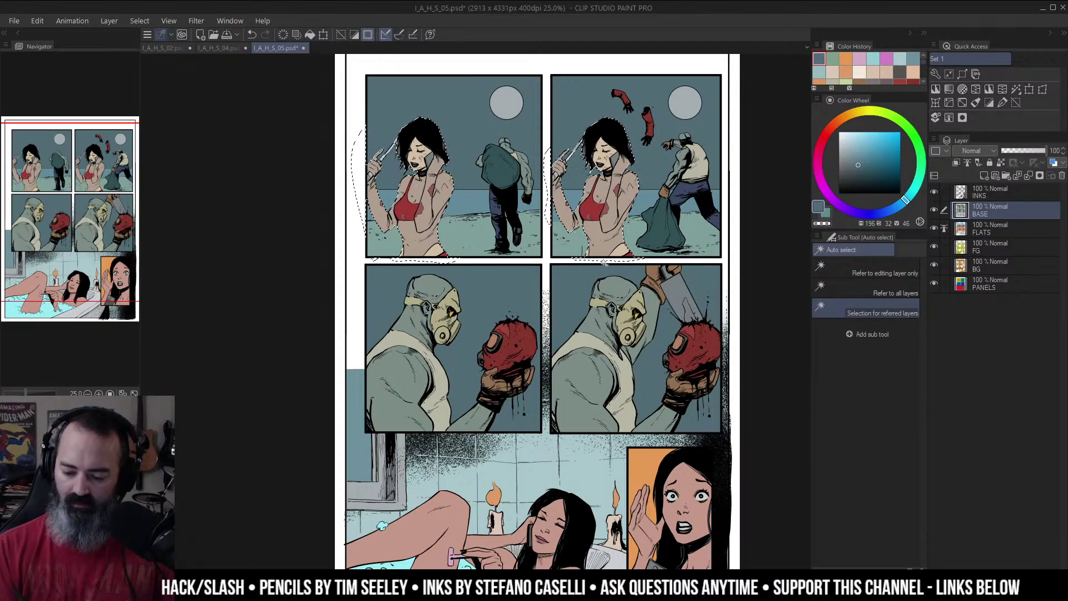
{"action": "key", "text": "q"}
{"action": "key", "text": "q"}
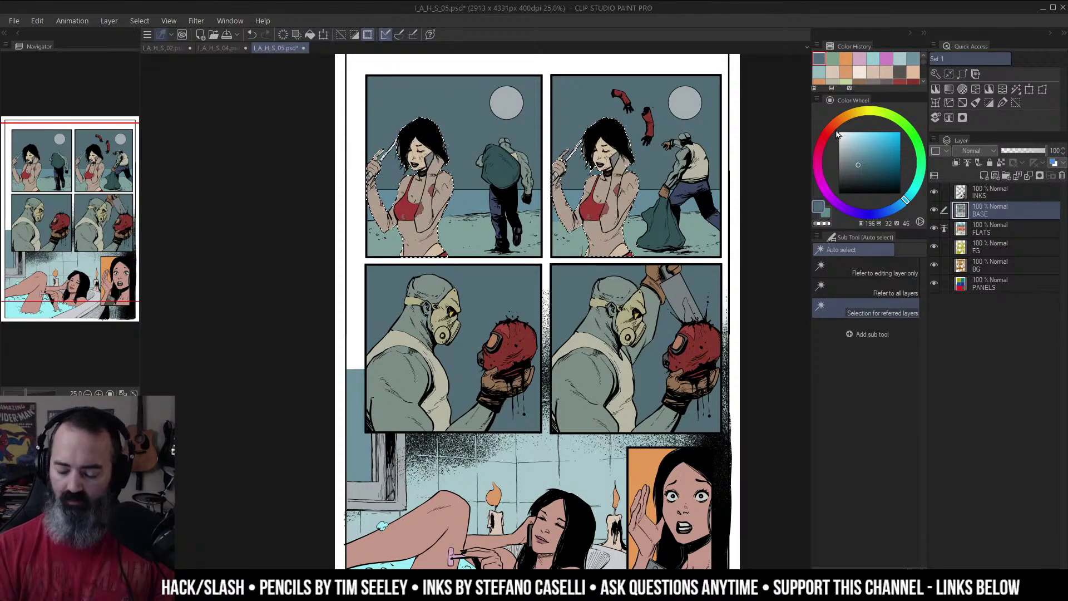
Step: Add a Hard light layer named HL above the BASE layer
{"action": "left_click", "coordinate": [995, 176]}
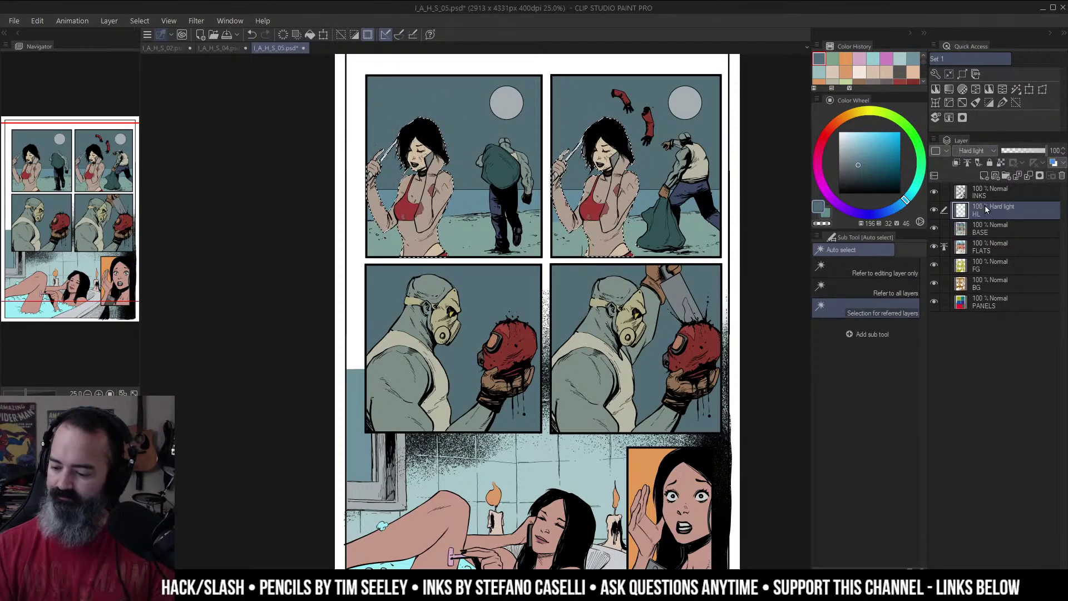
Step: Fill the selected woman in both top panels on the HL layer with dark teal (H 171, S 44, V 41) and deselect
{"action": "left_click", "coordinate": [858, 169]}
{"action": "key", "text": "g"}
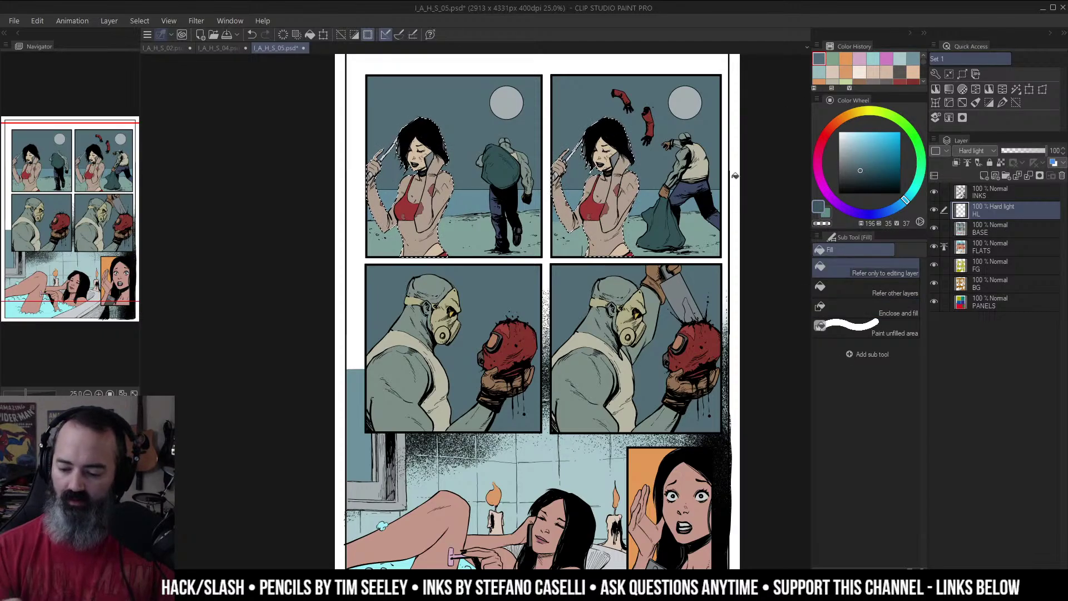
{"action": "left_click", "coordinate": [918, 181]}
{"action": "left_click", "coordinate": [859, 169]}
{"action": "left_click", "coordinate": [382, 155]}
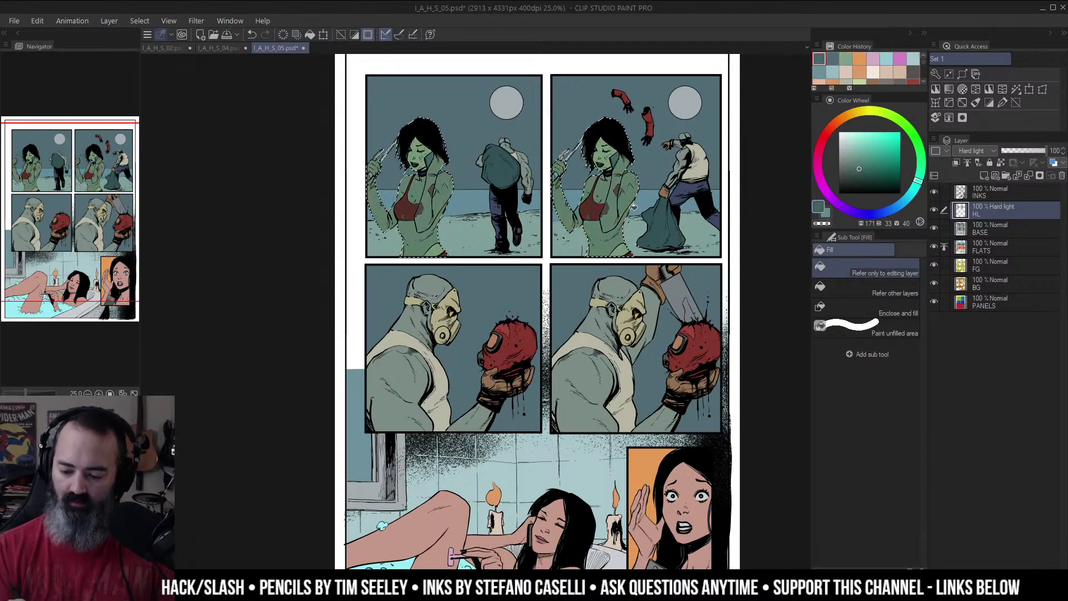
{"action": "left_click", "coordinate": [865, 168]}
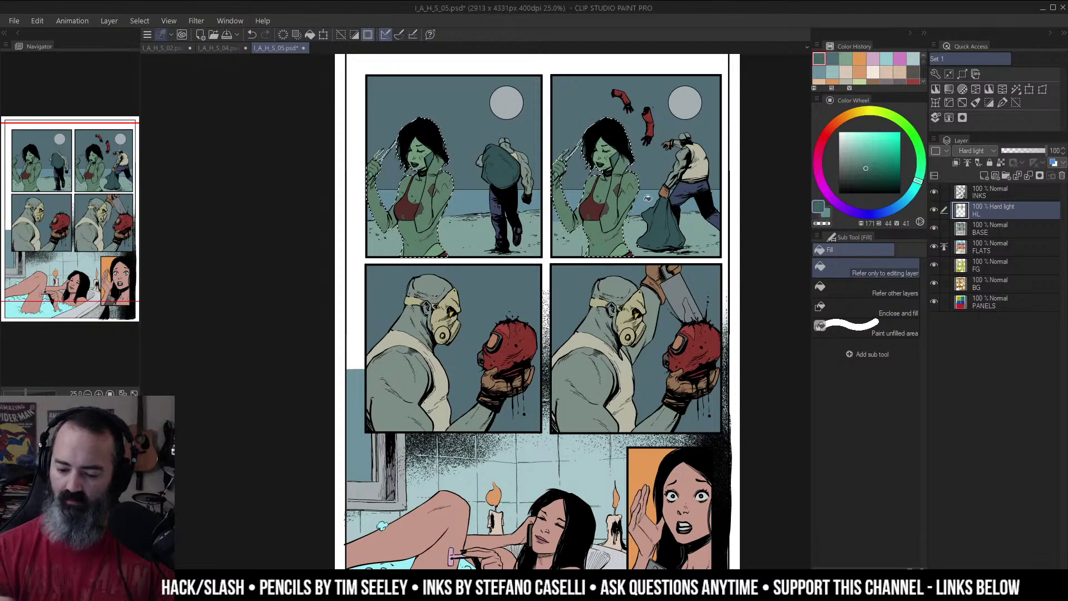
{"action": "left_click", "coordinate": [629, 190]}
{"action": "key", "text": "ctrl+d"}
{"action": "key", "text": "m"}
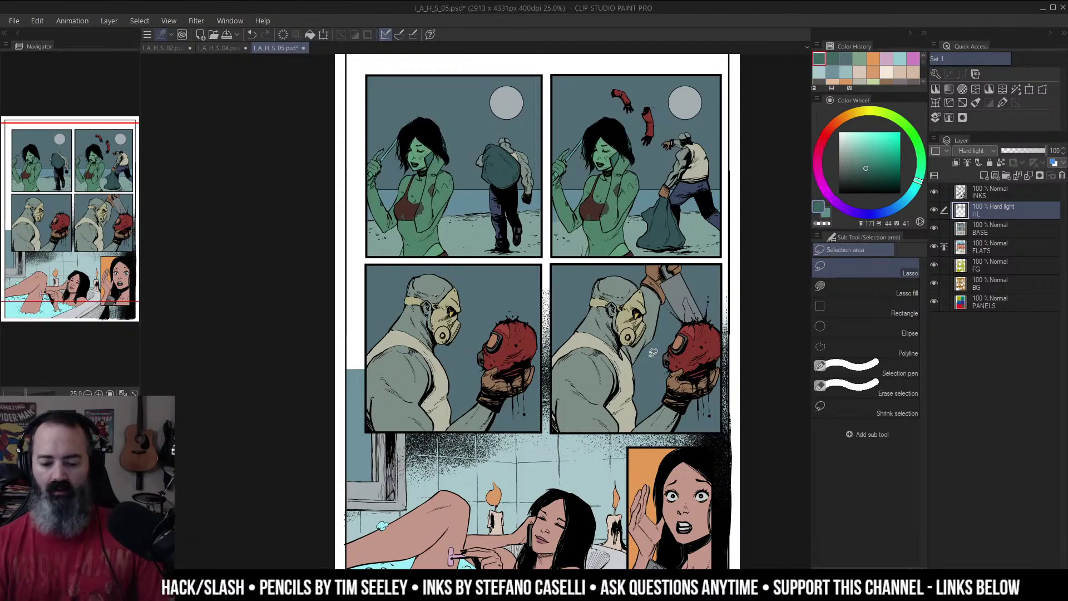
Step: Add a layer mask to the HL layer and choose the RC Side Pencil brush for working on it
{"action": "key", "text": "ctrl+space"}
{"action": "left_click_drag", "start_coordinate": [453, 183], "coordinate": [479, 179]}
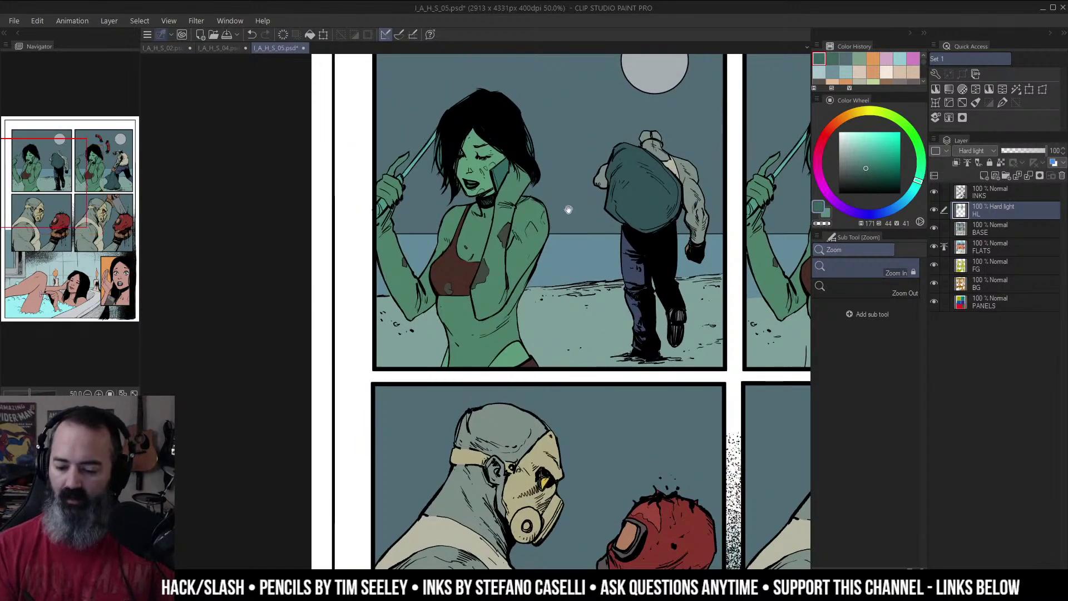
{"action": "left_click", "coordinate": [568, 212]}
{"action": "key", "text": "m"}
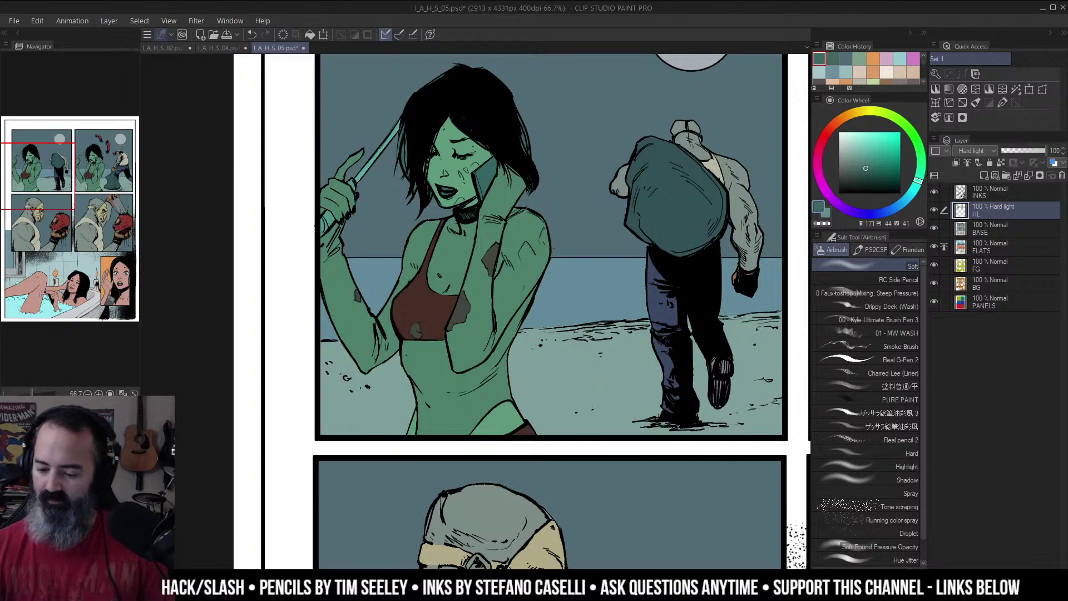
{"action": "left_click", "coordinate": [1044, 176]}
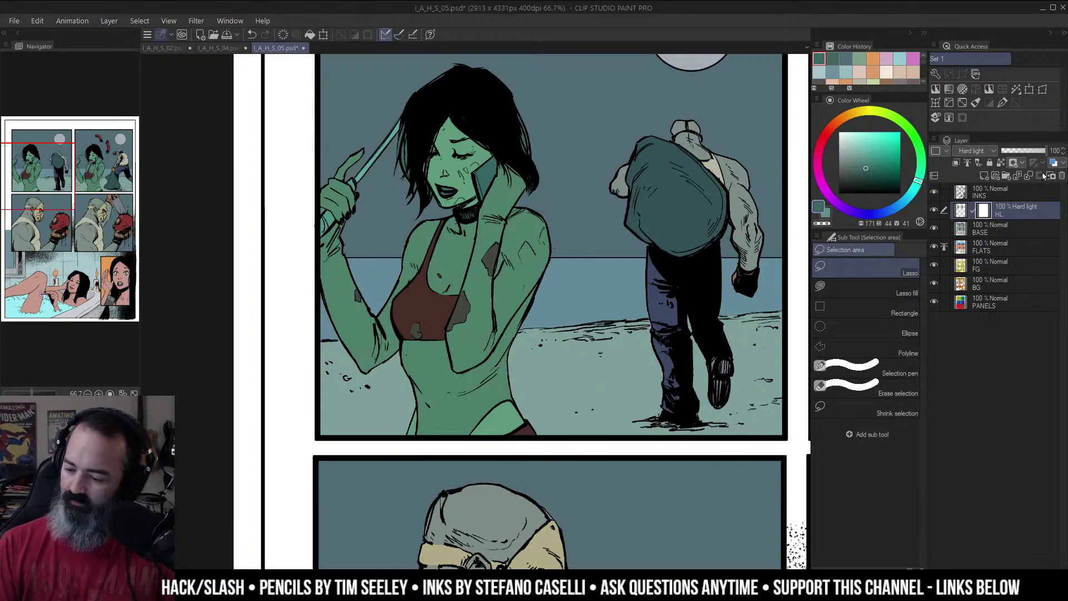
{"action": "left_click", "coordinate": [1002, 102]}
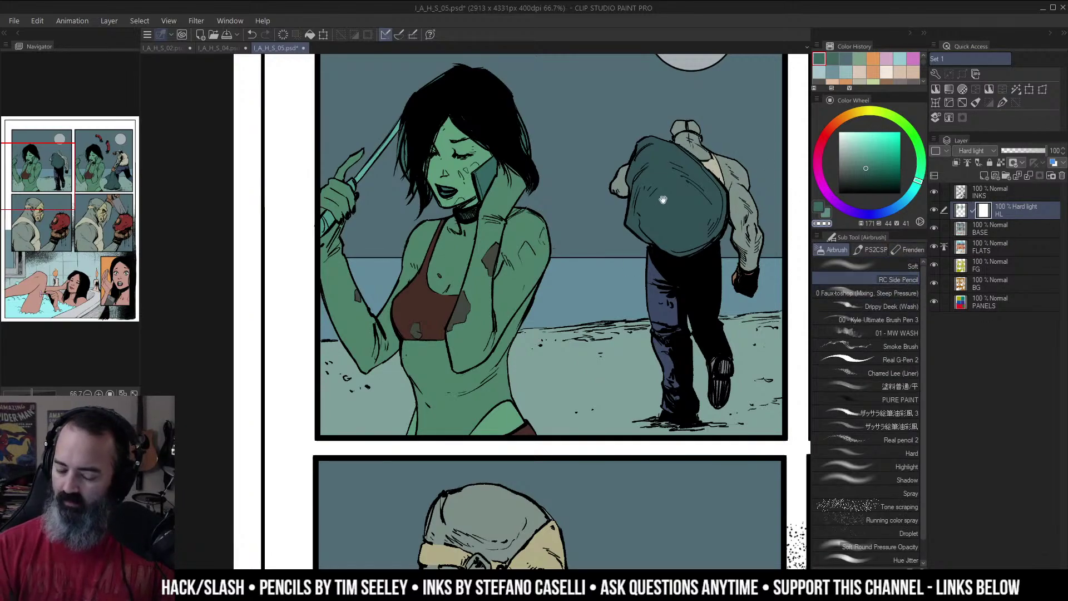
Step: Try erasing the teal tint around the woman's hand and hair in the first panel on the HL mask with RC Side Pencil
{"action": "left_click_drag", "start_coordinate": [663, 200], "coordinate": [616, 206]}
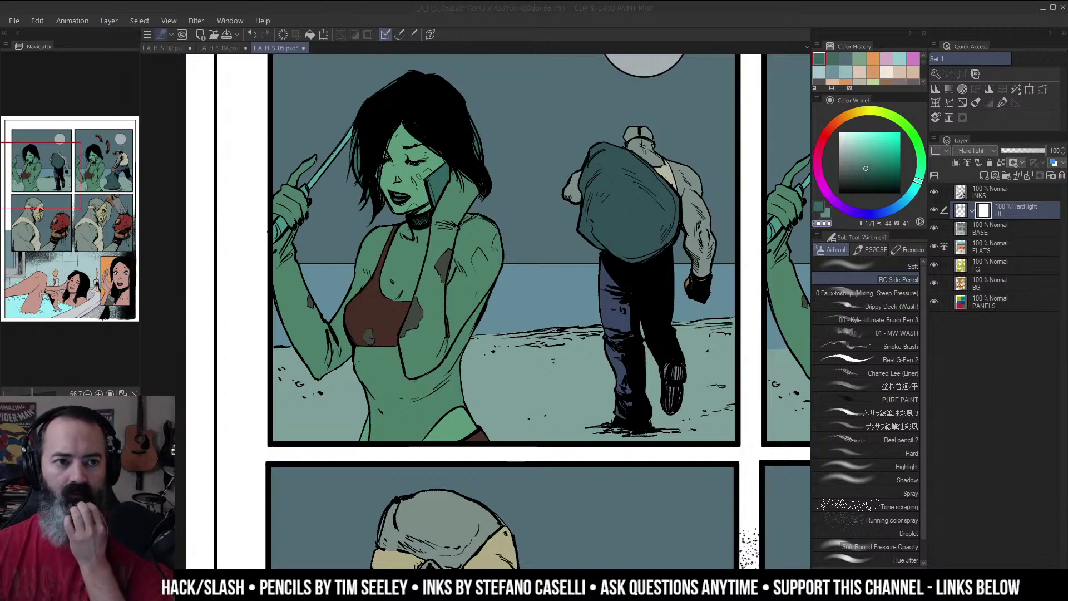
{"action": "left_click", "coordinate": [531, 179]}
{"action": "left_click_drag", "start_coordinate": [548, 187], "coordinate": [604, 189]}
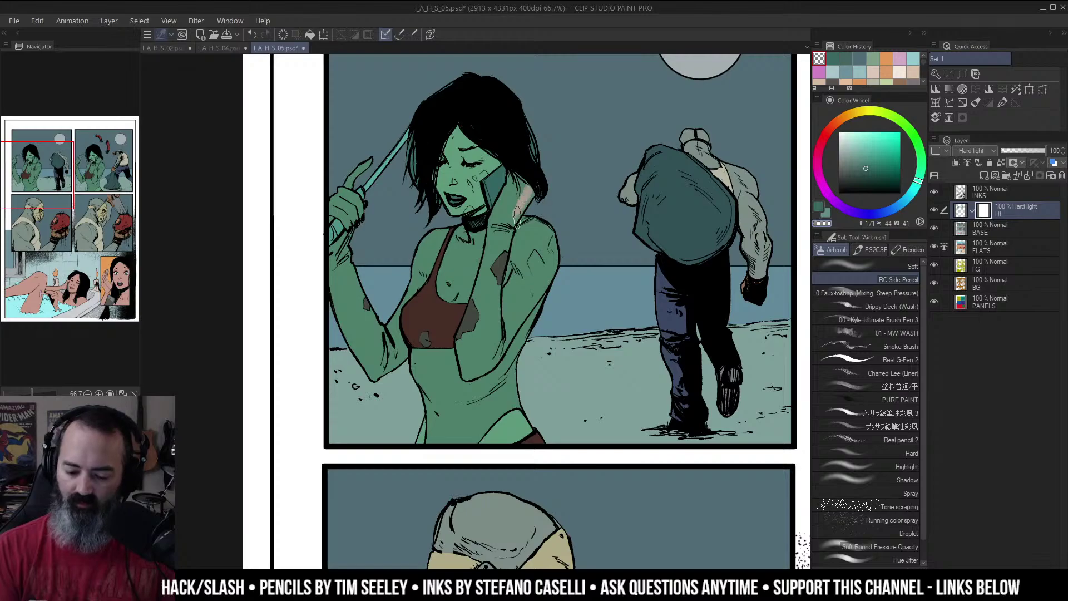
{"action": "left_click_drag", "start_coordinate": [624, 244], "coordinate": [600, 228]}
{"action": "key", "text": "ctrl+space"}
{"action": "left_click", "coordinate": [589, 232], "text": "alt"}
{"action": "left_click", "coordinate": [596, 237], "text": "alt"}
{"action": "left_click", "coordinate": [597, 240]}
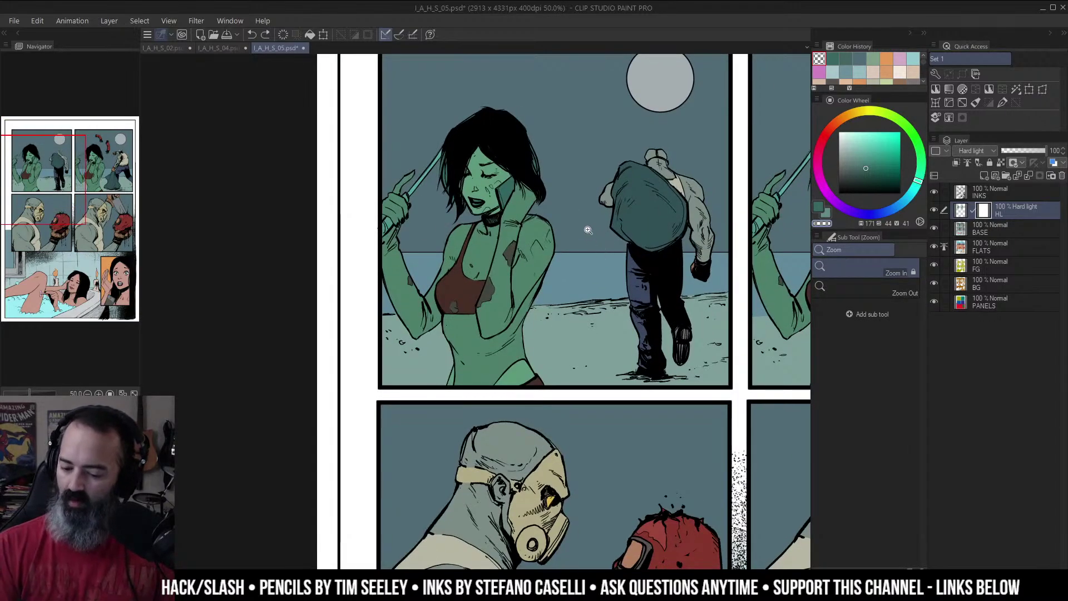
{"action": "left_click", "coordinate": [573, 207]}
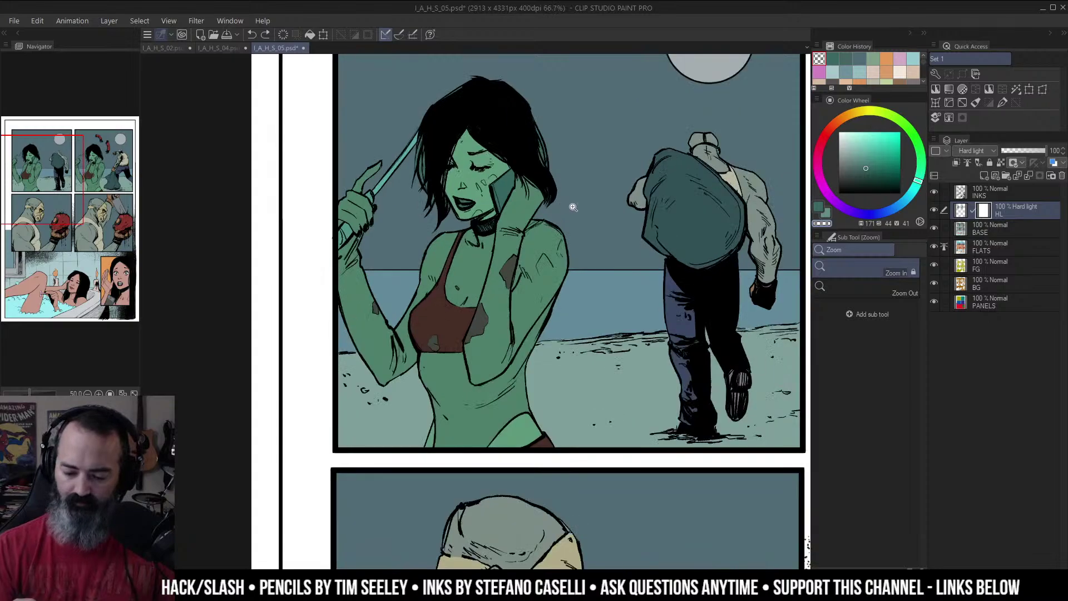
{"action": "key", "text": "b"}
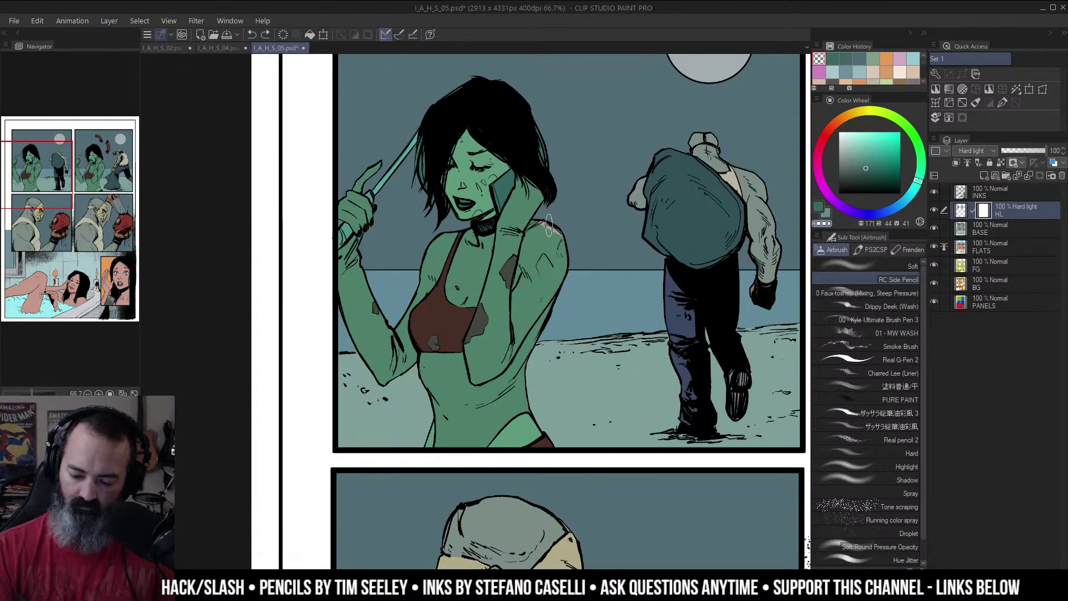
{"action": "left_click", "coordinate": [594, 230], "text": "alt"}
{"action": "left_click", "coordinate": [594, 230], "text": "alt"}
{"action": "left_click", "coordinate": [592, 236]}
{"action": "left_click", "coordinate": [592, 236]}
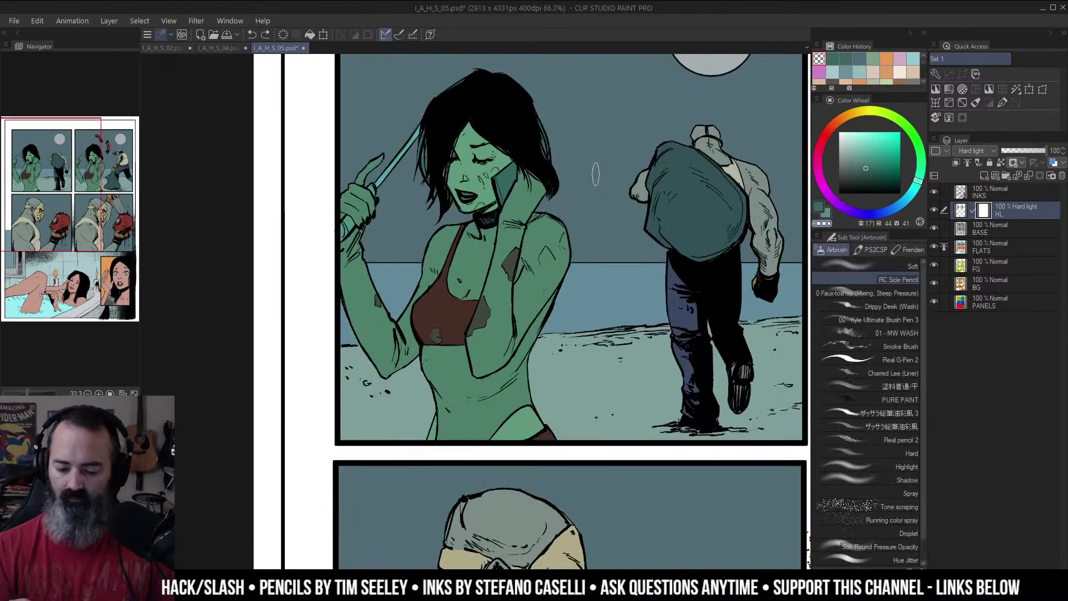
Step: Examine the teal-tinted woman in the top panels against the whole page
{"action": "mouse_move", "coordinate": [546, 218]}
{"action": "left_mouse_down"}
{"action": "mouse_move", "coordinate": [561, 250]}
{"action": "mouse_move", "coordinate": [565, 240]}
{"action": "mouse_move", "coordinate": [563, 284]}
{"action": "mouse_move", "coordinate": [542, 267]}
{"action": "mouse_move", "coordinate": [533, 198]}
{"action": "mouse_move", "coordinate": [504, 286]}
{"action": "mouse_move", "coordinate": [503, 339]}
{"action": "mouse_move", "coordinate": [537, 370]}
{"action": "mouse_move", "coordinate": [526, 394]}
{"action": "mouse_move", "coordinate": [546, 437]}
{"action": "left_mouse_up"}
{"action": "left_click", "coordinate": [545, 400], "text": "alt"}
{"action": "left_click", "coordinate": [586, 317], "text": "alt"}
{"action": "left_click", "coordinate": [587, 317], "text": "alt"}
{"action": "left_click_drag", "start_coordinate": [587, 316], "coordinate": [531, 251]}
{"action": "left_click", "coordinate": [539, 215]}
{"action": "left_click_drag", "start_coordinate": [481, 183], "coordinate": [471, 206]}
{"action": "left_click", "coordinate": [556, 196], "text": "alt"}
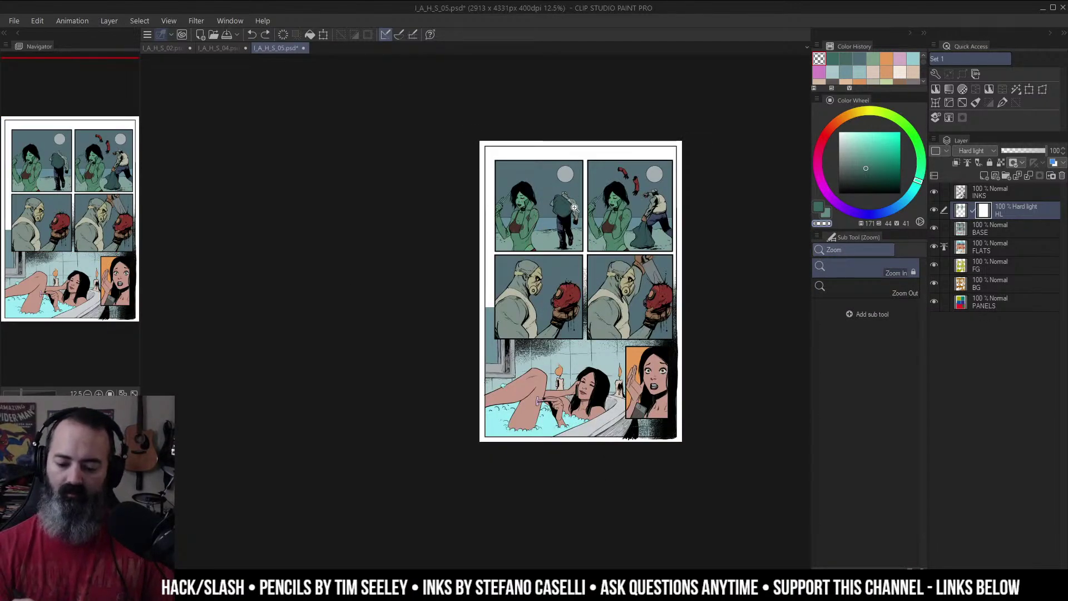
{"action": "left_click_drag", "start_coordinate": [533, 223], "coordinate": [518, 253]}
{"action": "left_click_drag", "start_coordinate": [587, 285], "coordinate": [570, 285]}
{"action": "left_click_drag", "start_coordinate": [665, 281], "coordinate": [617, 278]}
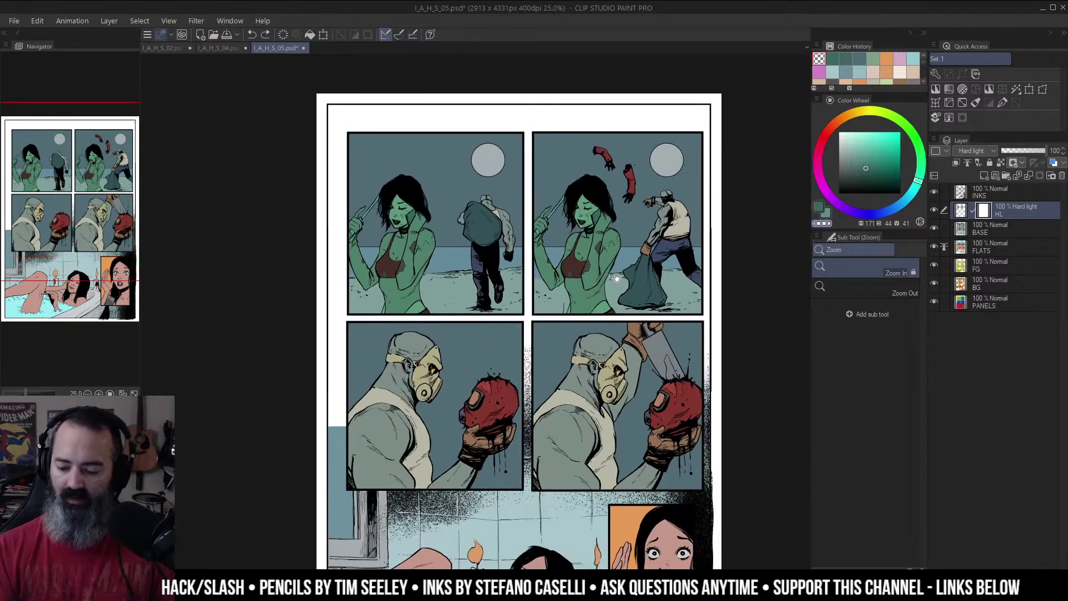
Step: Clear the HL layer's contents and delete its layer mask
{"action": "left_click", "coordinate": [964, 212]}
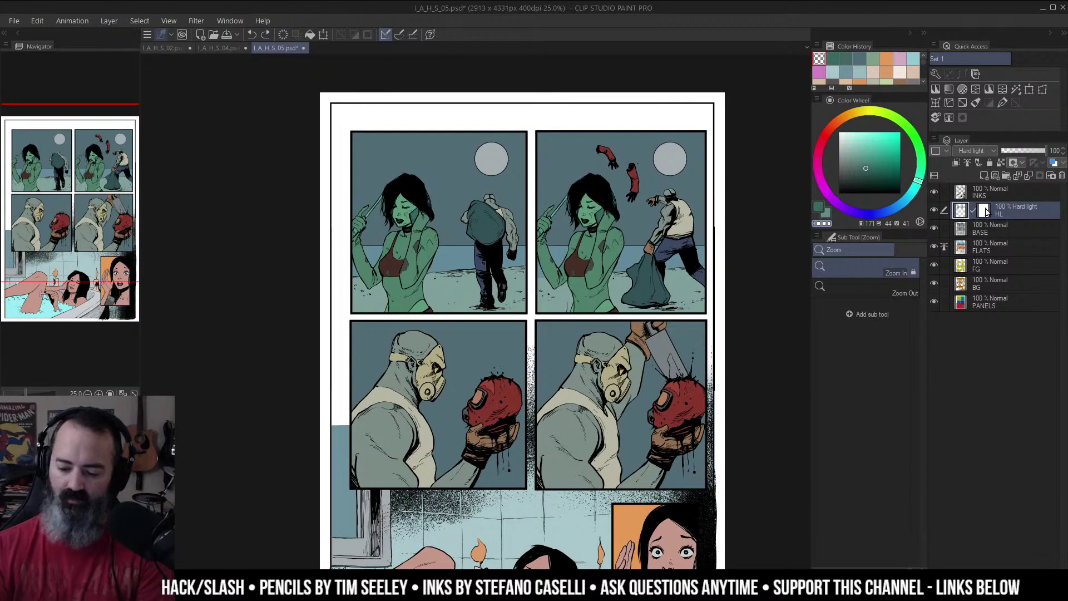
{"action": "key", "text": "Delete"}
{"action": "right_click", "coordinate": [1012, 207]}
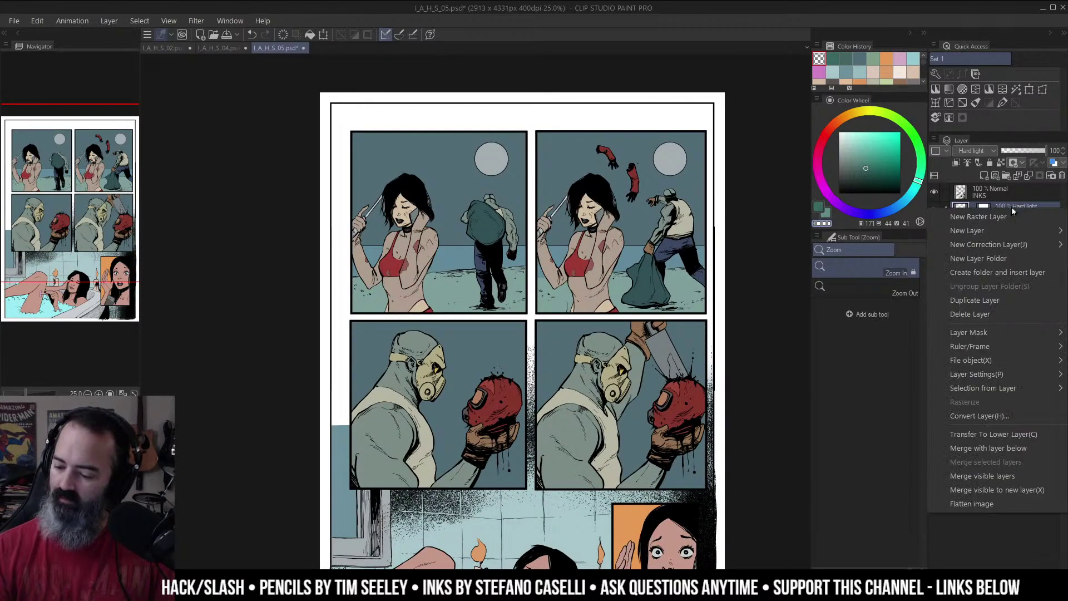
{"action": "left_click", "coordinate": [1015, 206]}
{"action": "right_click", "coordinate": [985, 212]}
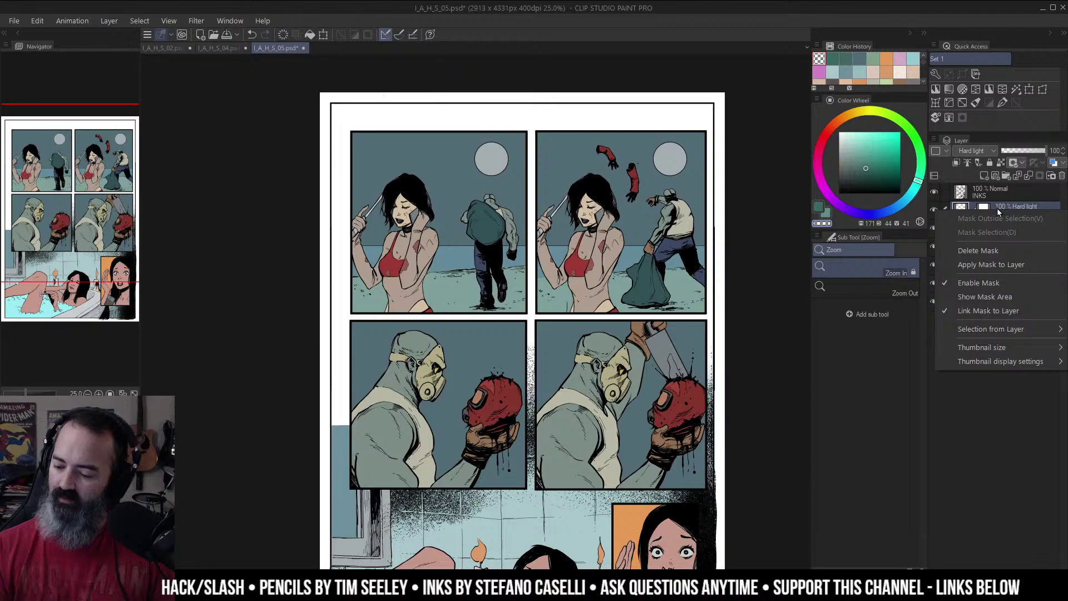
{"action": "left_click", "coordinate": [990, 251]}
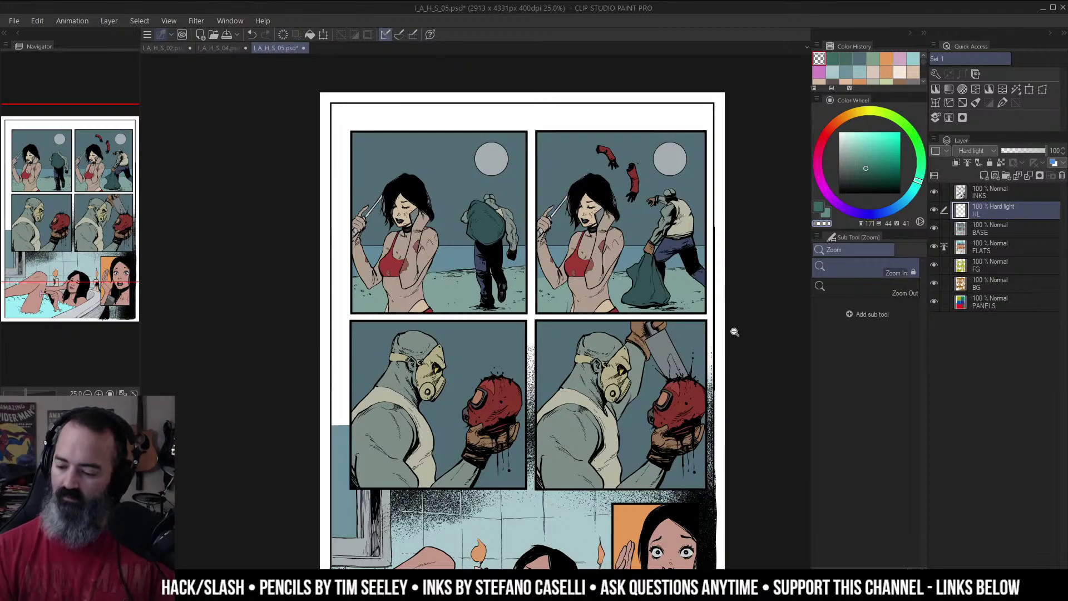
Step: Undo the mask deletion and the clearing of the HL layer
{"action": "key", "text": "ctrl+z"}
{"action": "key", "text": "ctrl+z"}
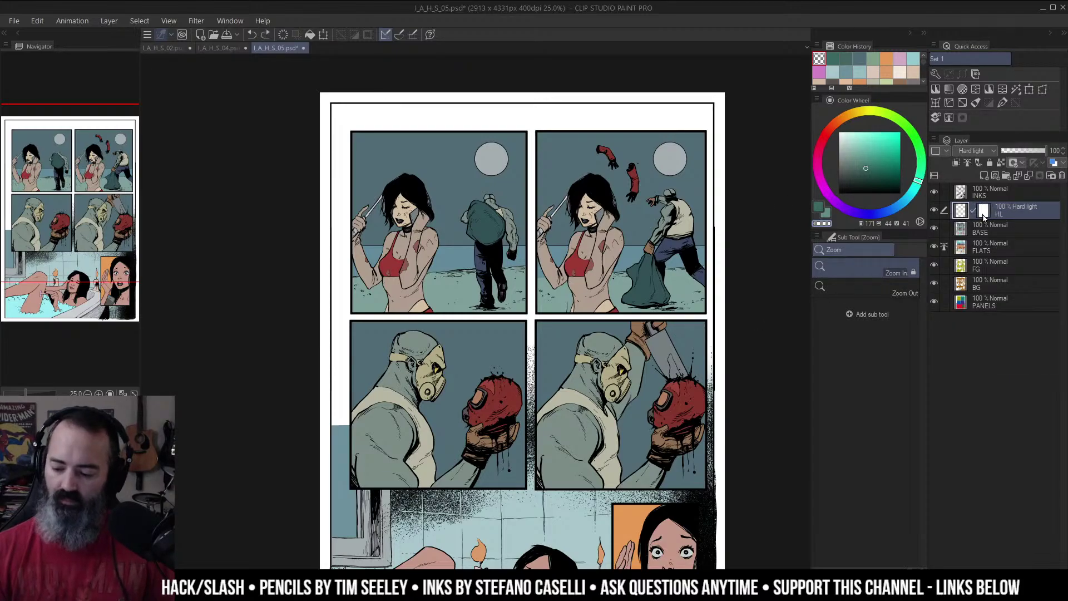
Step: Select the tinted woman from the HL layer's contents and shift her hue by 45 with Hue/Saturation/Luminosity
{"action": "key", "text": "w"}
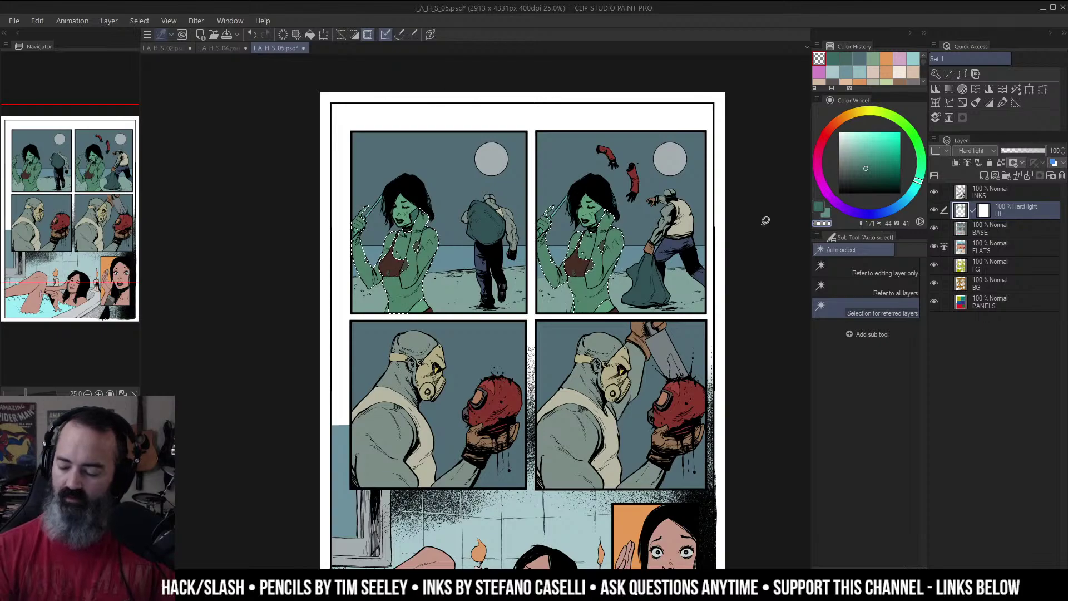
{"action": "key", "text": "m"}
{"action": "left_click", "coordinate": [964, 210], "text": "ctrl"}
{"action": "key", "text": "ctrl+u"}
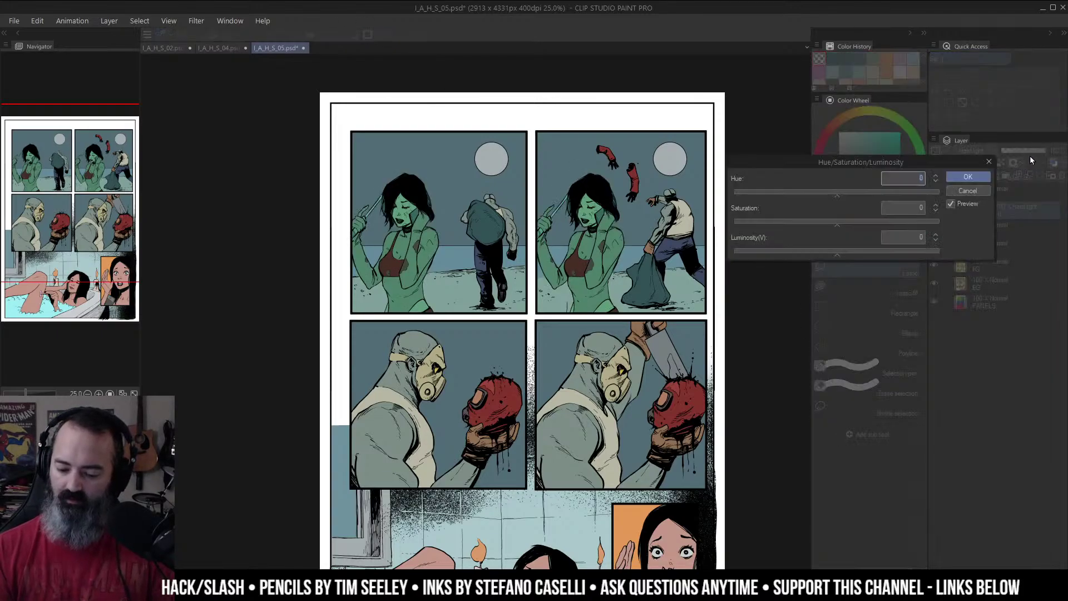
{"action": "mouse_move", "coordinate": [845, 198]}
{"action": "left_mouse_down"}
{"action": "mouse_move", "coordinate": [822, 195]}
{"action": "mouse_move", "coordinate": [862, 193]}
{"action": "left_mouse_up"}
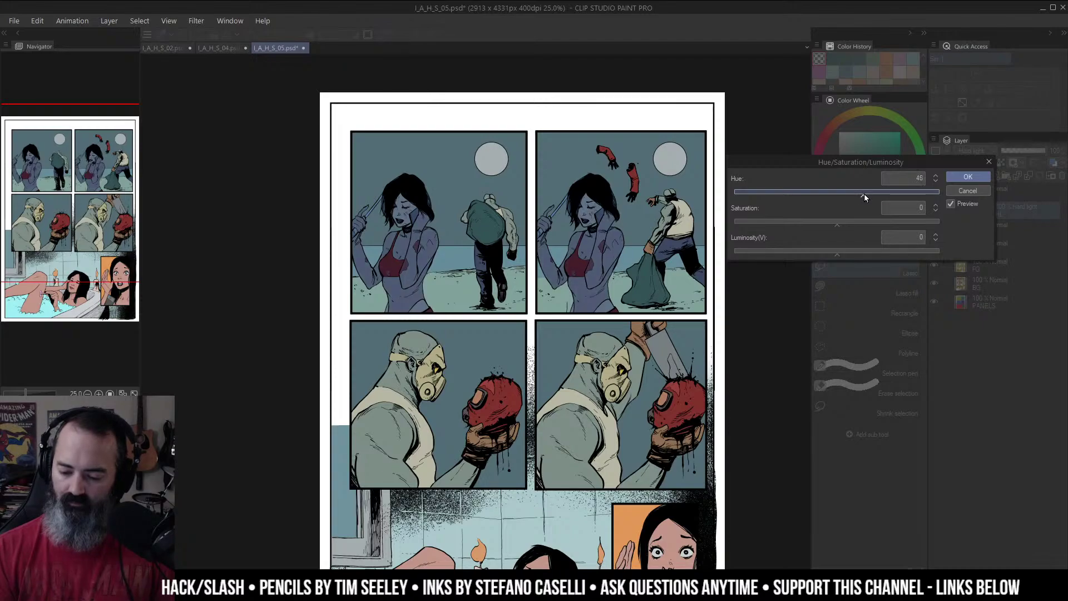
{"action": "left_click", "coordinate": [968, 177]}
{"action": "key", "text": "ctrl+plus"}
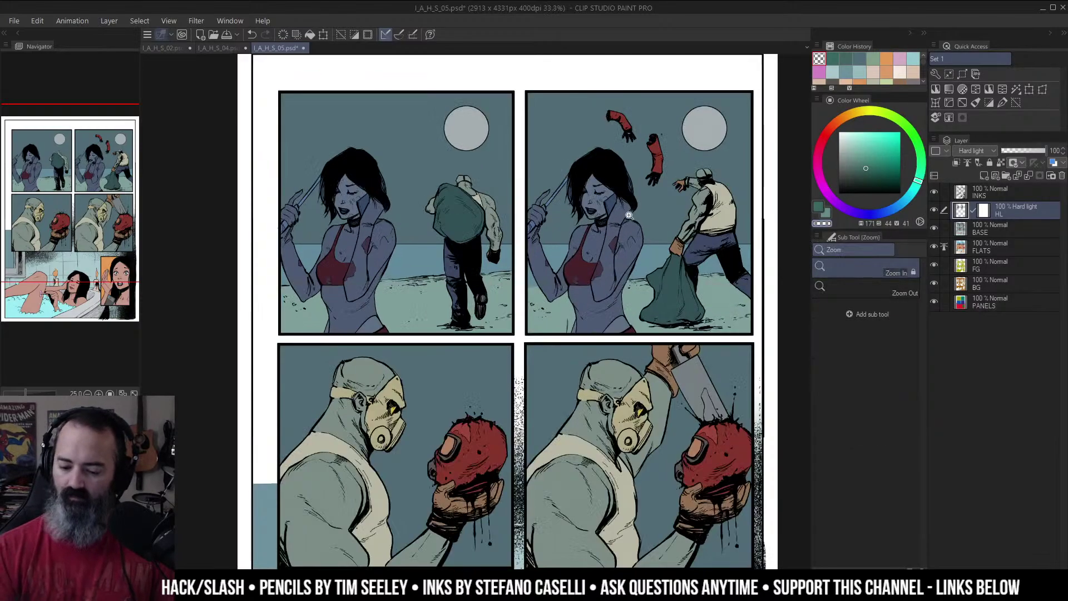
Step: Fill the selected woman on the HL layer mask with transparent colour to hide the purple tint in both top panels
{"action": "key", "text": "b"}
{"action": "key", "text": "c"}
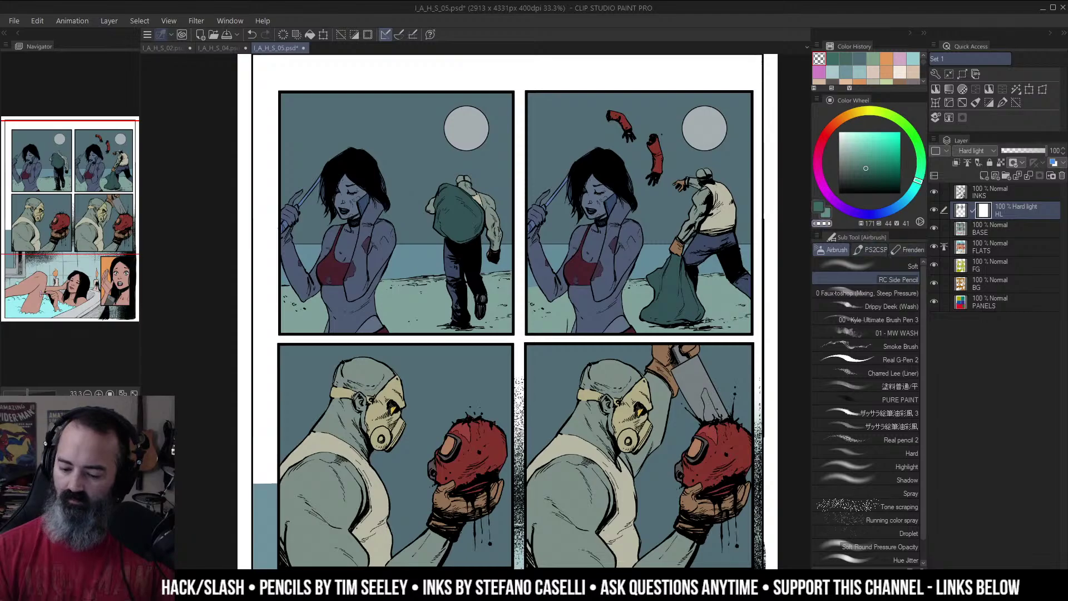
{"action": "key", "text": "ctrl+z"}
{"action": "mouse_move", "coordinate": [637, 264]}
{"action": "left_mouse_down"}
{"action": "mouse_move", "coordinate": [642, 245]}
{"action": "mouse_move", "coordinate": [615, 231]}
{"action": "mouse_move", "coordinate": [670, 230]}
{"action": "left_mouse_up"}
{"action": "left_click", "coordinate": [642, 245], "text": "ctrl"}
{"action": "left_click", "coordinate": [611, 247], "text": "alt"}
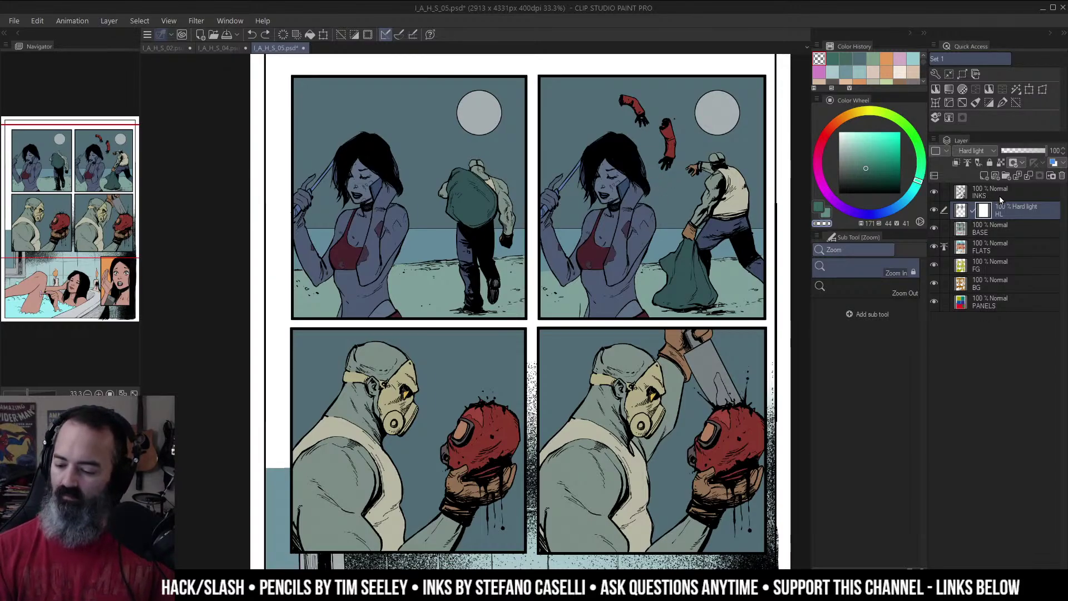
{"action": "key", "text": "g"}
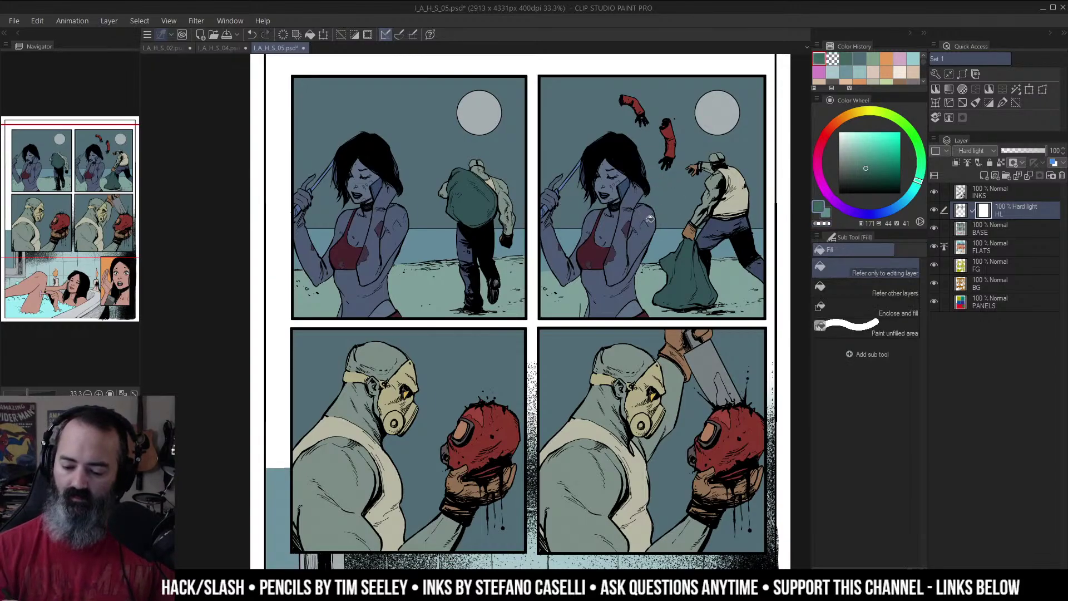
{"action": "left_click", "coordinate": [639, 226]}
{"action": "key", "text": "slash"}
{"action": "left_click_drag", "start_coordinate": [425, 183], "coordinate": [557, 195]}
{"action": "left_click", "coordinate": [558, 194]}
{"action": "mouse_move", "coordinate": [637, 204]}
{"action": "left_mouse_down"}
{"action": "mouse_move", "coordinate": [619, 202]}
{"action": "mouse_move", "coordinate": [648, 194]}
{"action": "left_mouse_up"}
Step: Brush the purple tint back over the woman's face and arm in the first panel on the HL mask with RC Side Pencil
{"action": "key", "text": "b"}
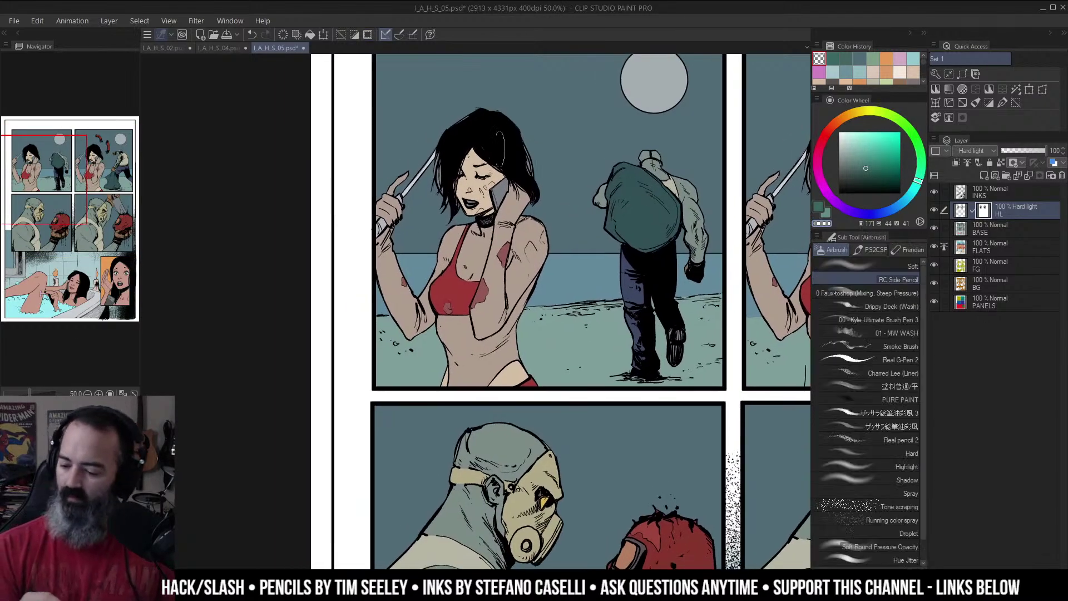
{"action": "key", "text": "c"}
{"action": "key", "text": "c"}
{"action": "key", "text": "c"}
{"action": "mouse_move", "coordinate": [474, 245]}
{"action": "left_mouse_down"}
{"action": "mouse_move", "coordinate": [470, 168]}
{"action": "mouse_move", "coordinate": [488, 153]}
{"action": "mouse_move", "coordinate": [475, 140]}
{"action": "mouse_move", "coordinate": [462, 162]}
{"action": "mouse_move", "coordinate": [471, 181]}
{"action": "mouse_move", "coordinate": [476, 142]}
{"action": "mouse_move", "coordinate": [482, 156]}
{"action": "mouse_move", "coordinate": [471, 162]}
{"action": "mouse_move", "coordinate": [496, 159]}
{"action": "mouse_move", "coordinate": [468, 178]}
{"action": "mouse_move", "coordinate": [497, 172]}
{"action": "mouse_move", "coordinate": [477, 195]}
{"action": "mouse_move", "coordinate": [468, 175]}
{"action": "mouse_move", "coordinate": [468, 203]}
{"action": "mouse_move", "coordinate": [479, 206]}
{"action": "mouse_move", "coordinate": [503, 170]}
{"action": "mouse_move", "coordinate": [480, 208]}
{"action": "mouse_move", "coordinate": [499, 168]}
{"action": "mouse_move", "coordinate": [484, 212]}
{"action": "mouse_move", "coordinate": [501, 178]}
{"action": "mouse_move", "coordinate": [522, 194]}
{"action": "mouse_move", "coordinate": [498, 214]}
{"action": "mouse_move", "coordinate": [506, 198]}
{"action": "mouse_move", "coordinate": [477, 331]}
{"action": "left_mouse_up"}
{"action": "left_click", "coordinate": [539, 267], "text": "ctrl+alt"}
{"action": "left_click", "coordinate": [540, 267], "text": "ctrl+alt"}
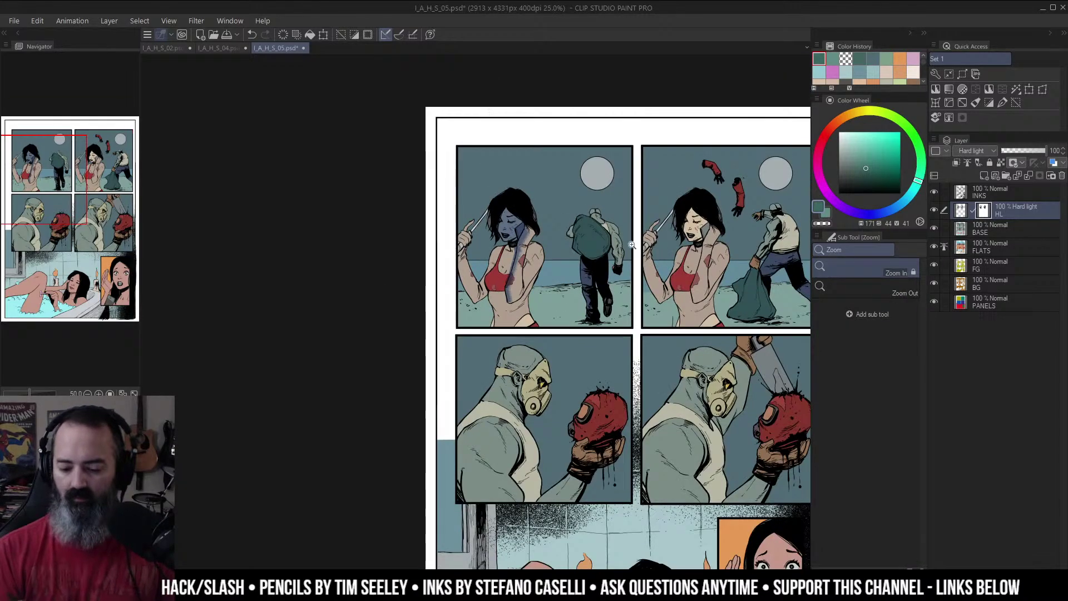
Step: Undo the brush strokes painted on the HL layer mask
{"action": "left_click", "coordinate": [525, 247], "text": "ctrl"}
{"action": "left_click", "coordinate": [525, 247], "text": "ctrl"}
{"action": "key", "text": "ctrl+z"}
{"action": "key", "text": "ctrl+z"}
{"action": "key", "text": "ctrl+z"}
Step: Delete the HL layer together with its mask
{"action": "left_click", "coordinate": [613, 272], "text": "ctrl+alt"}
{"action": "left_click", "coordinate": [612, 272], "text": "ctrl+alt"}
{"action": "left_click_drag", "start_coordinate": [711, 266], "coordinate": [565, 208]}
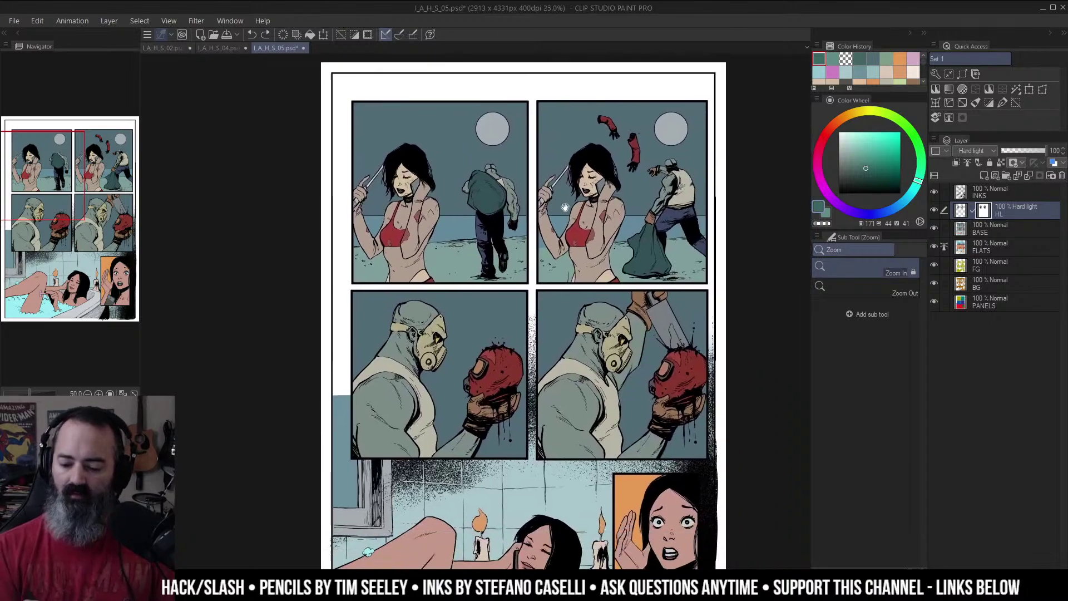
{"action": "key", "text": "m"}
{"action": "right_click", "coordinate": [1033, 203]}
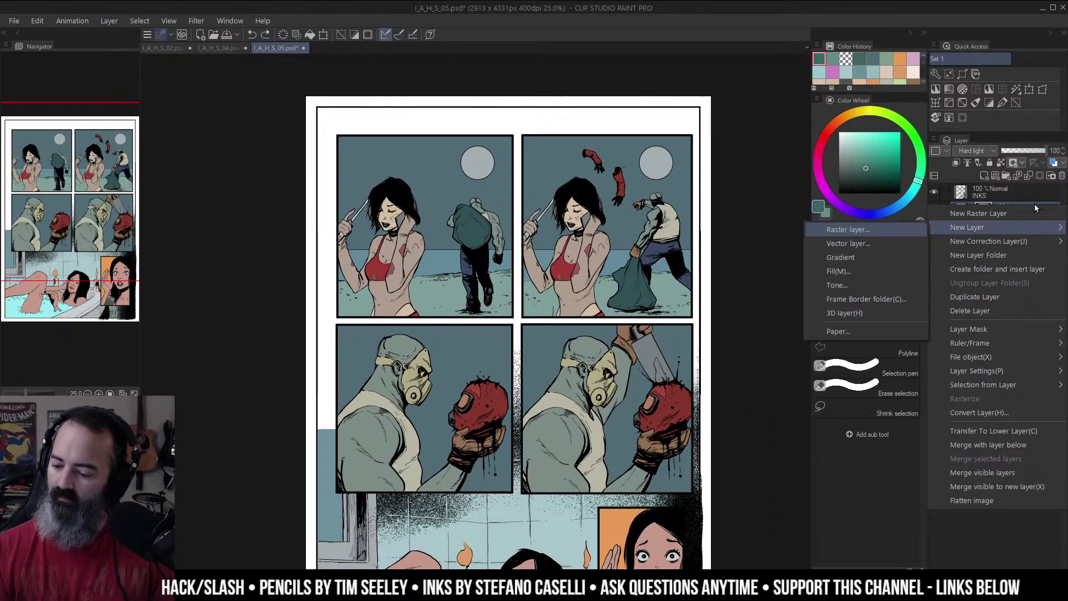
{"action": "left_click", "coordinate": [989, 310]}
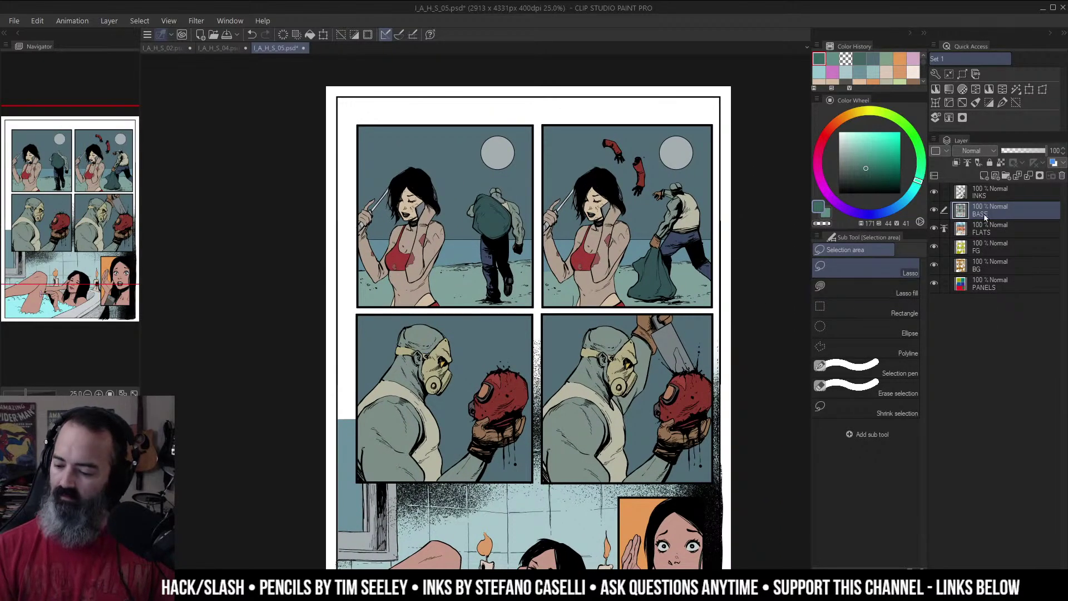
Step: Load the FG layer's shapes as a selection and subtract both male figures and the severed arms in the top two panels
{"action": "left_click", "coordinate": [962, 254], "text": "ctrl"}
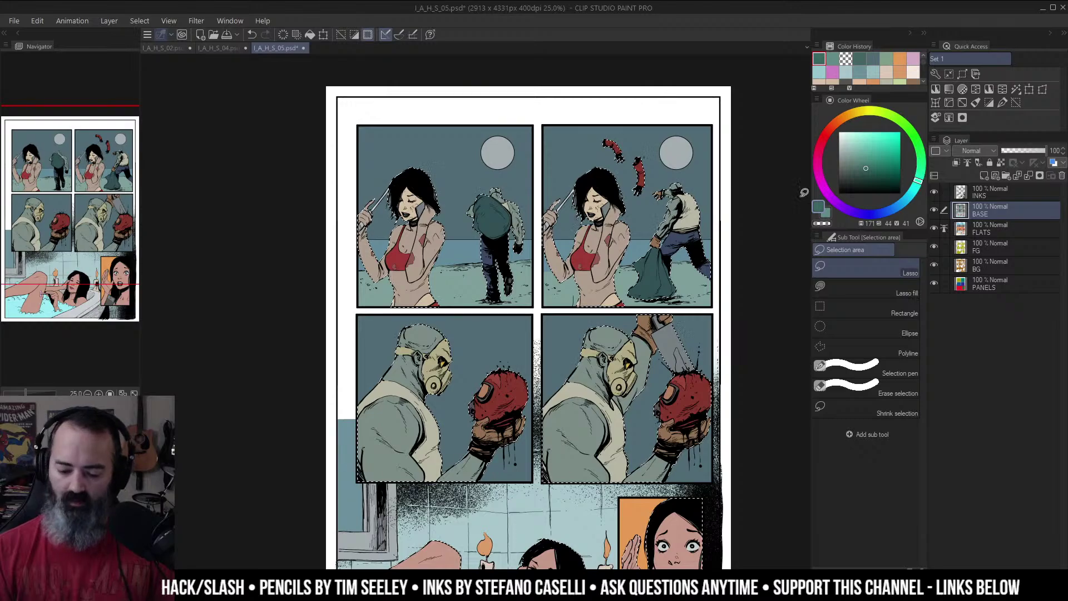
{"action": "mouse_move", "coordinate": [502, 166]}
{"action": "left_mouse_down"}
{"action": "mouse_move", "coordinate": [478, 314]}
{"action": "mouse_move", "coordinate": [538, 207]}
{"action": "mouse_move", "coordinate": [509, 167]}
{"action": "left_mouse_up"}
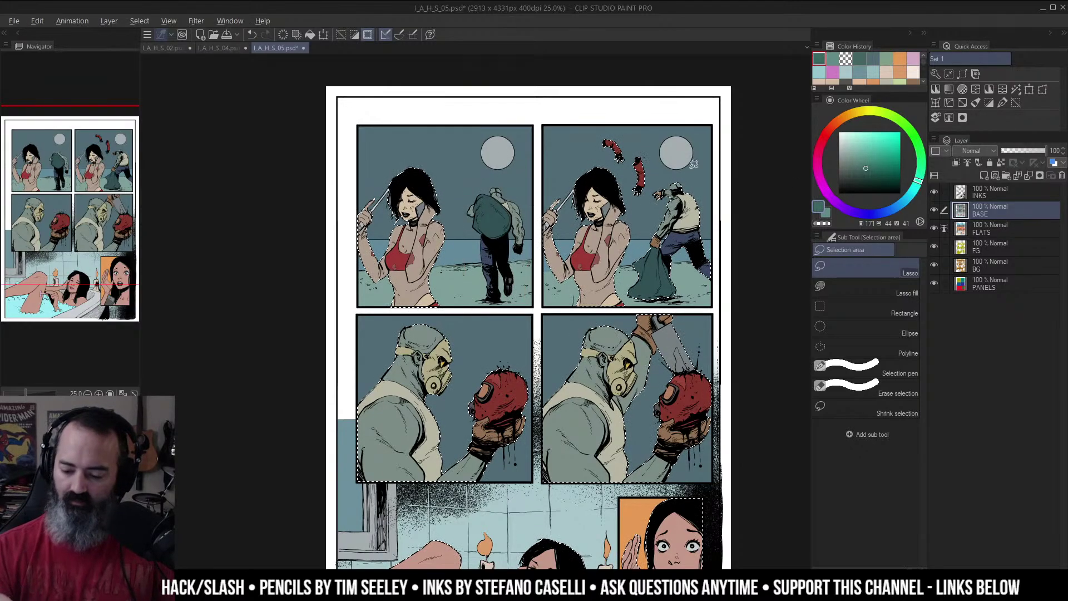
{"action": "left_click_drag", "start_coordinate": [671, 163], "coordinate": [665, 168]}
{"action": "left_click_drag", "start_coordinate": [637, 134], "coordinate": [602, 153]}
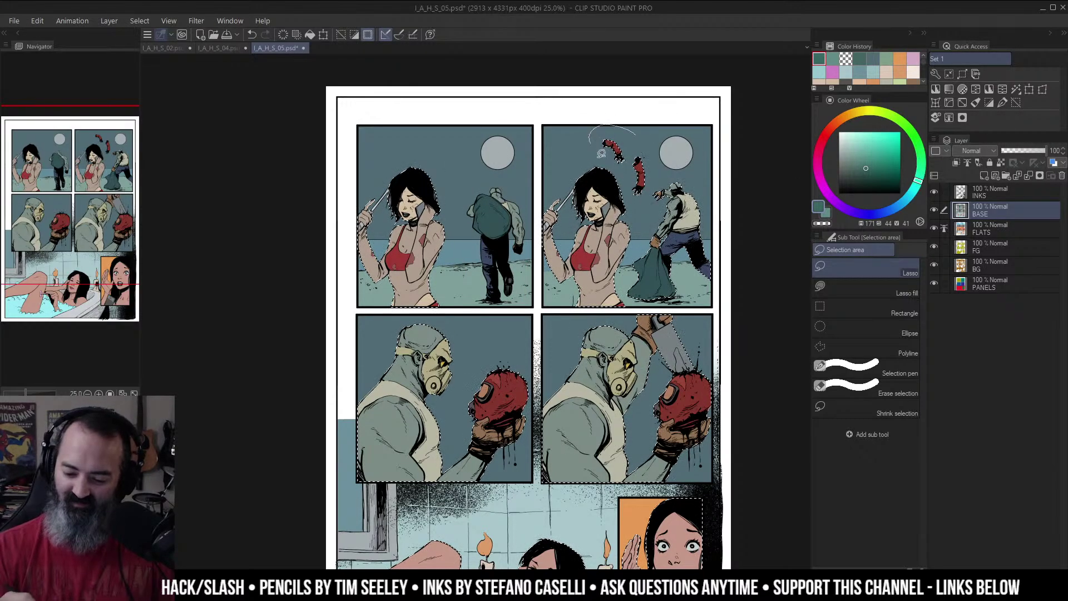
{"action": "mouse_move", "coordinate": [641, 227]}
{"action": "left_mouse_down"}
{"action": "mouse_move", "coordinate": [627, 297]}
{"action": "mouse_move", "coordinate": [744, 254]}
{"action": "mouse_move", "coordinate": [640, 119]}
{"action": "left_mouse_up"}
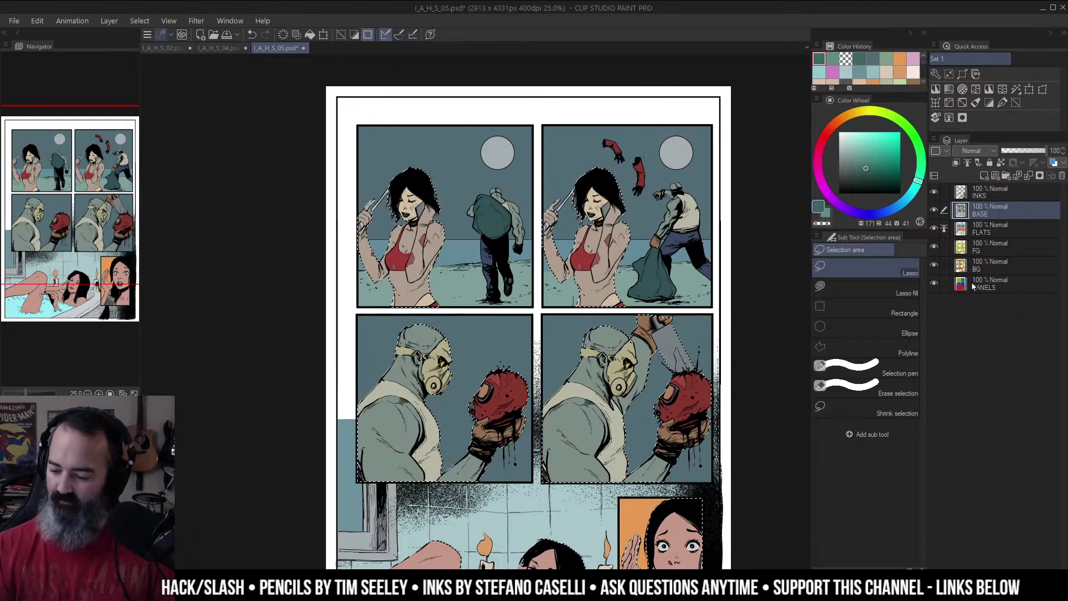
Step: Subtract the middle and bottom panels from the selection using the PANELS layer's colour areas, then return to the BASE layer
{"action": "left_click", "coordinate": [976, 286]}
{"action": "key", "text": "w"}
{"action": "left_click", "coordinate": [492, 383]}
{"action": "left_click_drag", "start_coordinate": [712, 396], "coordinate": [690, 332]}
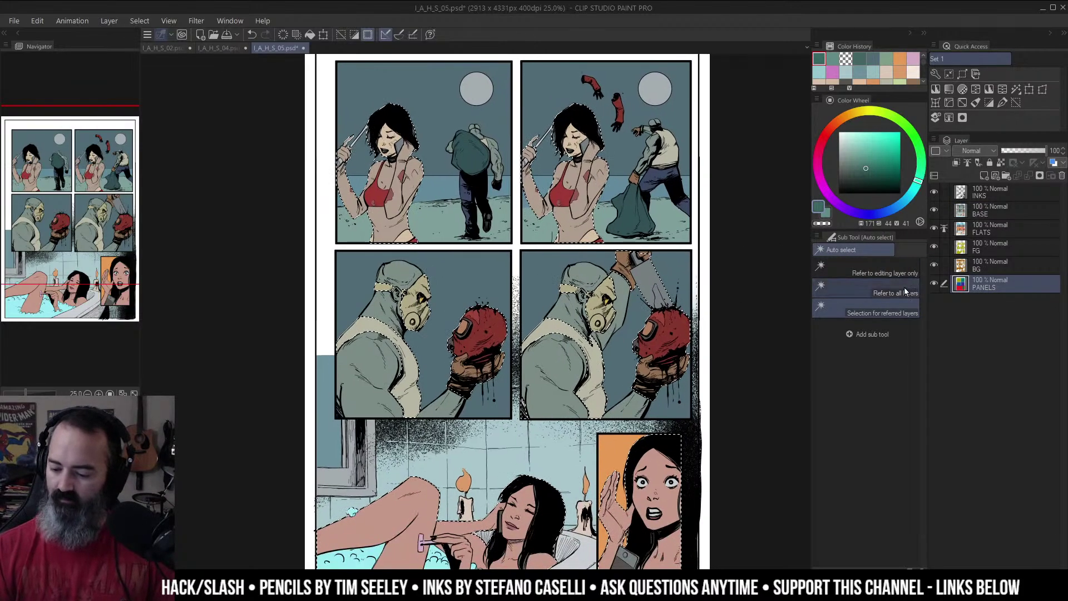
{"action": "left_click", "coordinate": [886, 269]}
{"action": "left_click", "coordinate": [559, 336]}
{"action": "left_click", "coordinate": [556, 452], "text": "alt"}
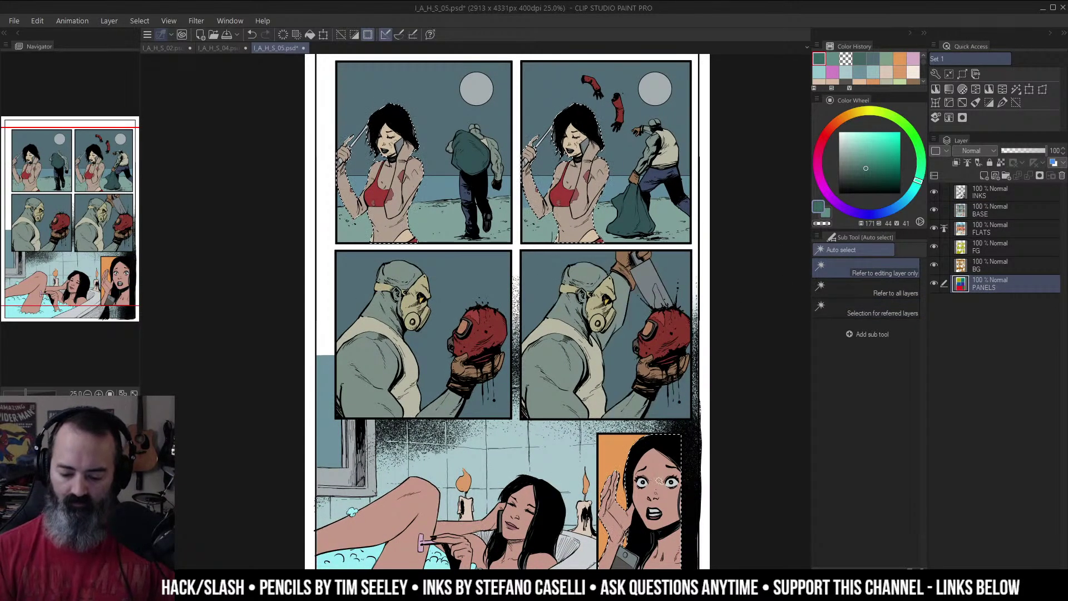
{"action": "left_click", "coordinate": [637, 479], "text": "alt"}
{"action": "left_click_drag", "start_coordinate": [645, 445], "coordinate": [652, 498]}
{"action": "left_click", "coordinate": [989, 210]}
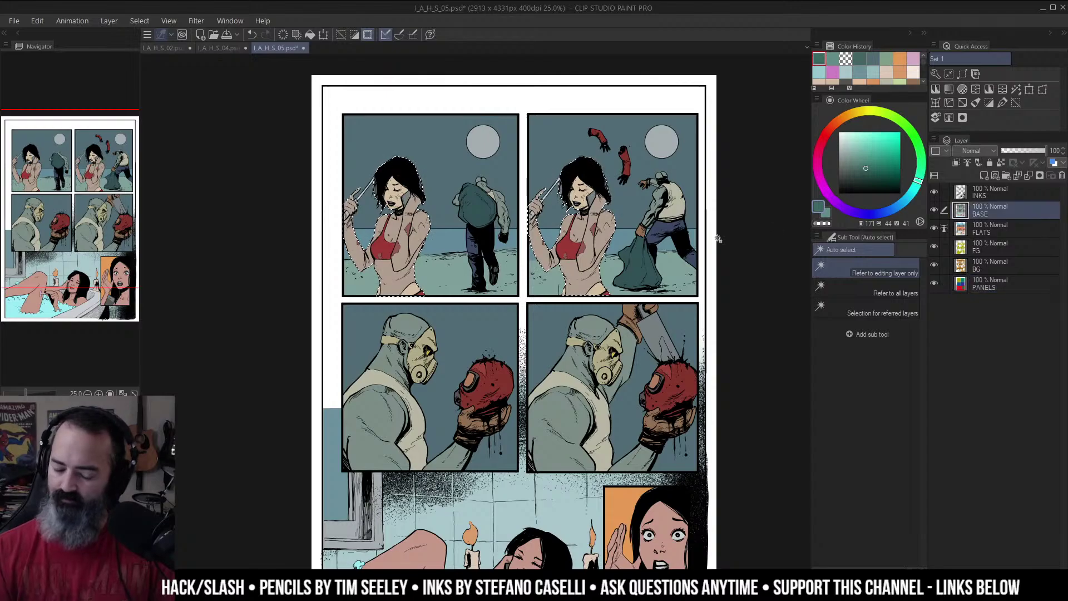
Step: Add a Hard light layer named HL above the BASE layer
{"action": "left_click", "coordinate": [626, 227], "text": "ctrl"}
{"action": "key", "text": "F2"}
{"action": "left_click_drag", "start_coordinate": [639, 251], "coordinate": [696, 252]}
{"action": "key", "text": "ctrl+d"}
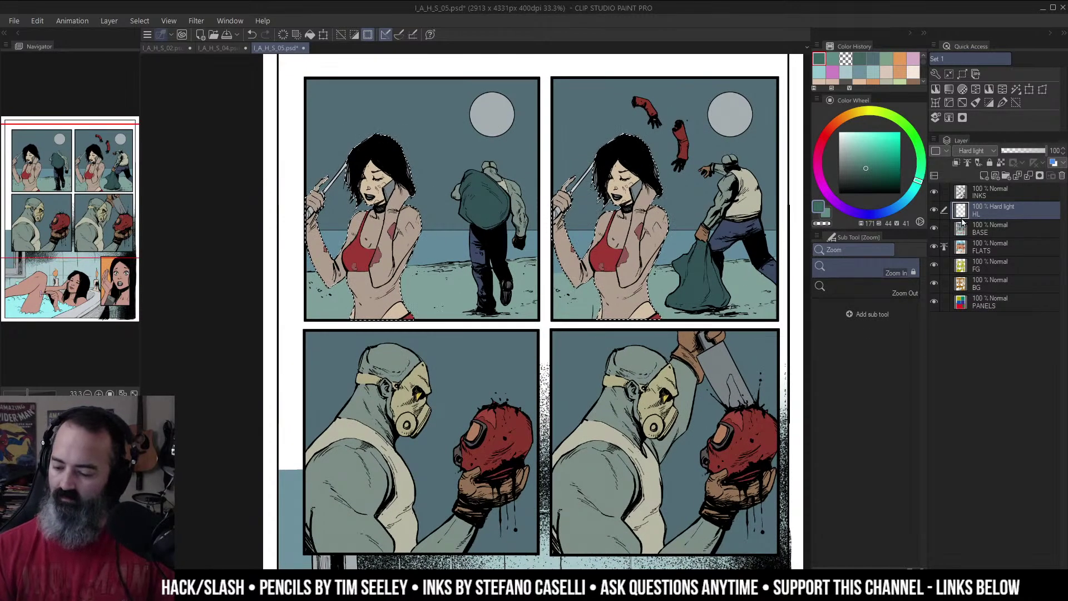
Step: Darken the selected women on the BASE layer with Hue/Saturation/Luminosity, using saturation 5 and luminosity -31
{"action": "left_click", "coordinate": [967, 228]}
{"action": "key", "text": "ctrl+u"}
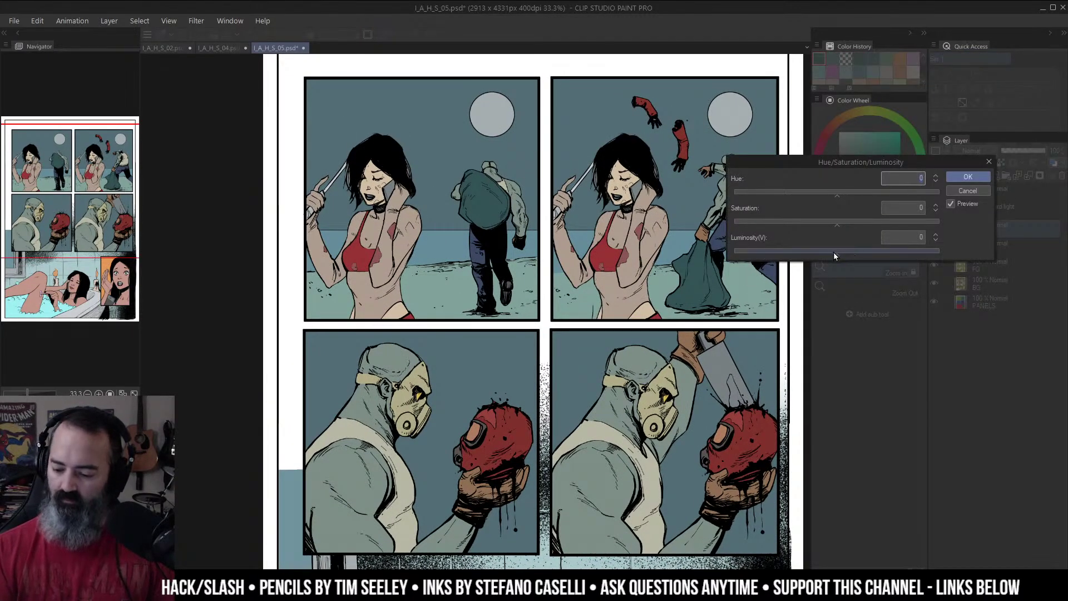
{"action": "left_click_drag", "start_coordinate": [834, 254], "coordinate": [812, 261]}
{"action": "left_click_drag", "start_coordinate": [844, 224], "coordinate": [850, 224]}
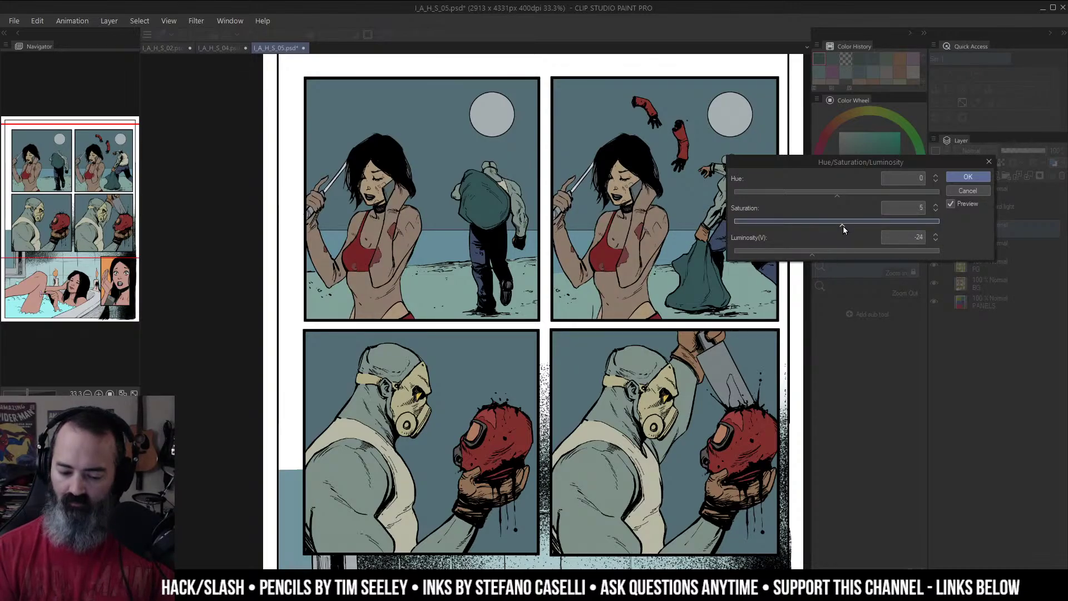
{"action": "left_click_drag", "start_coordinate": [812, 255], "coordinate": [806, 255]}
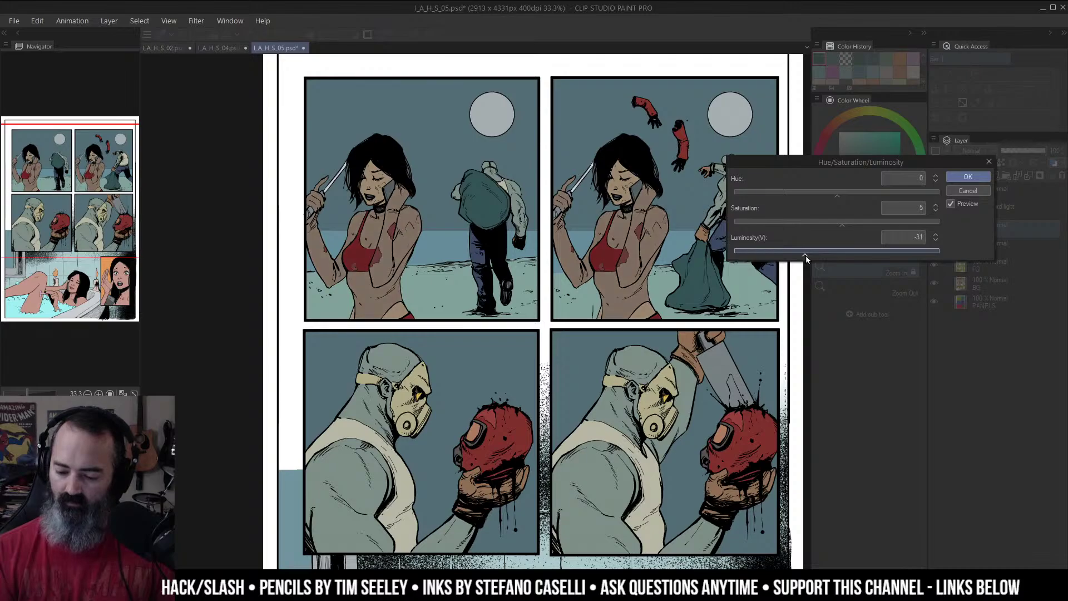
{"action": "left_click", "coordinate": [980, 175]}
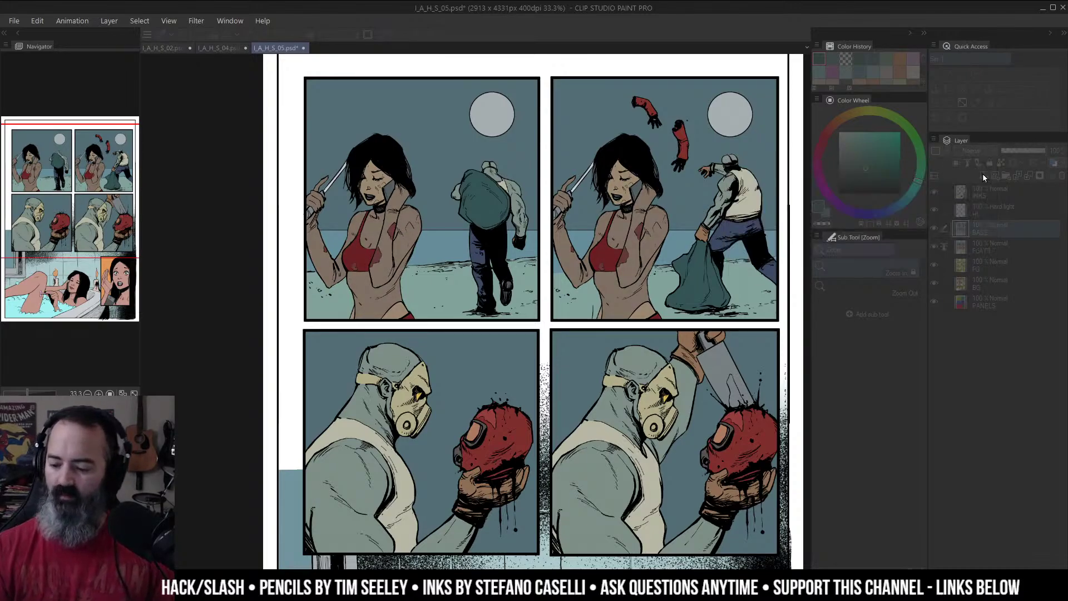
Step: Set a light teal (H 171, S 30, V 81) for painting on the HL layer and restore the selection of the women
{"action": "left_click_drag", "start_coordinate": [552, 311], "coordinate": [578, 312]}
{"action": "left_click", "coordinate": [468, 235], "text": "ctrl"}
{"action": "left_click_drag", "start_coordinate": [471, 235], "coordinate": [534, 268]}
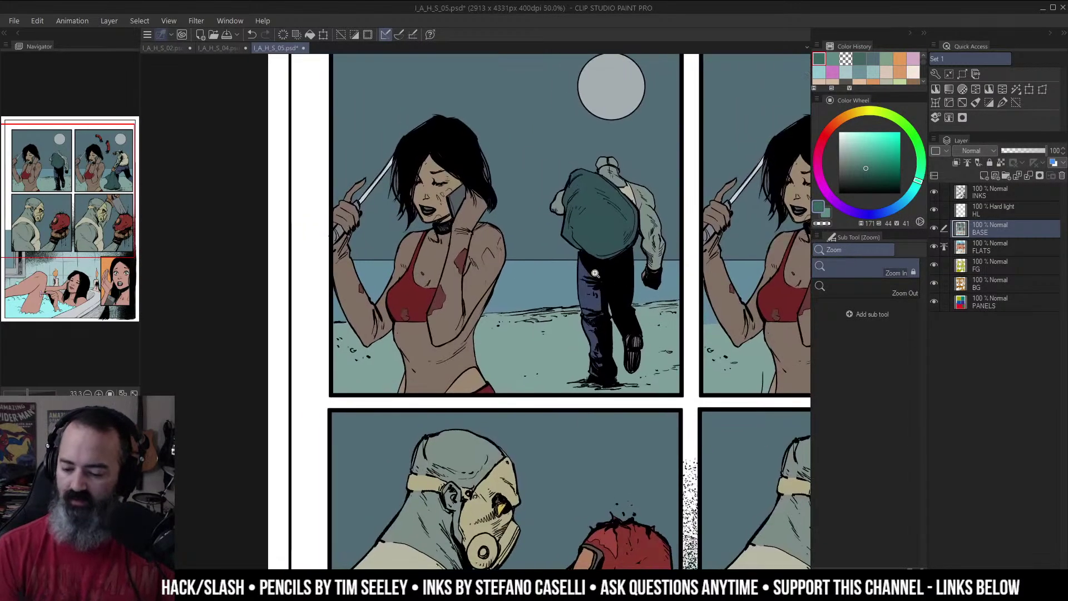
{"action": "left_click", "coordinate": [993, 210]}
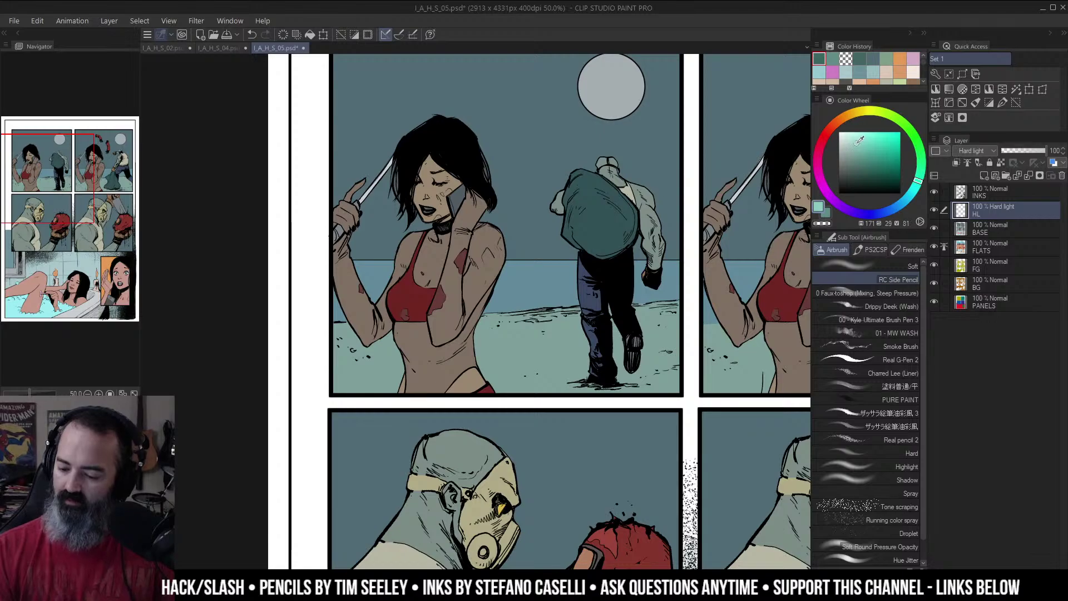
{"action": "left_click", "coordinate": [857, 144]}
{"action": "left_click_drag", "start_coordinate": [462, 239], "coordinate": [480, 216]}
{"action": "key", "text": "ctrl+z"}
{"action": "left_click", "coordinate": [495, 215], "text": "ctrl"}
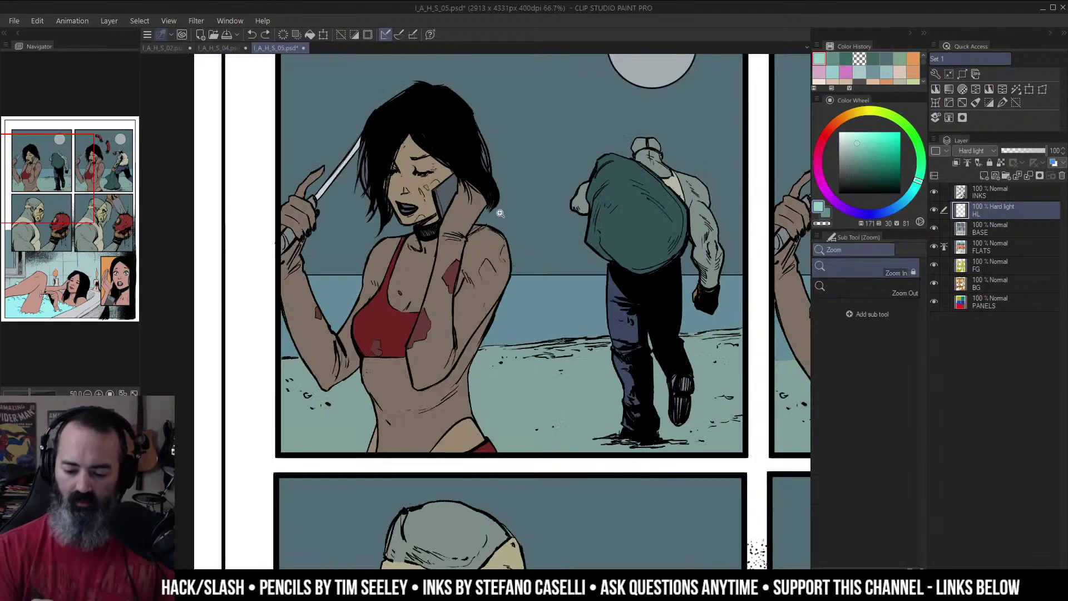
{"action": "key", "text": "w"}
{"action": "key", "text": "ctrl+shift+d"}
{"action": "key", "text": "b"}
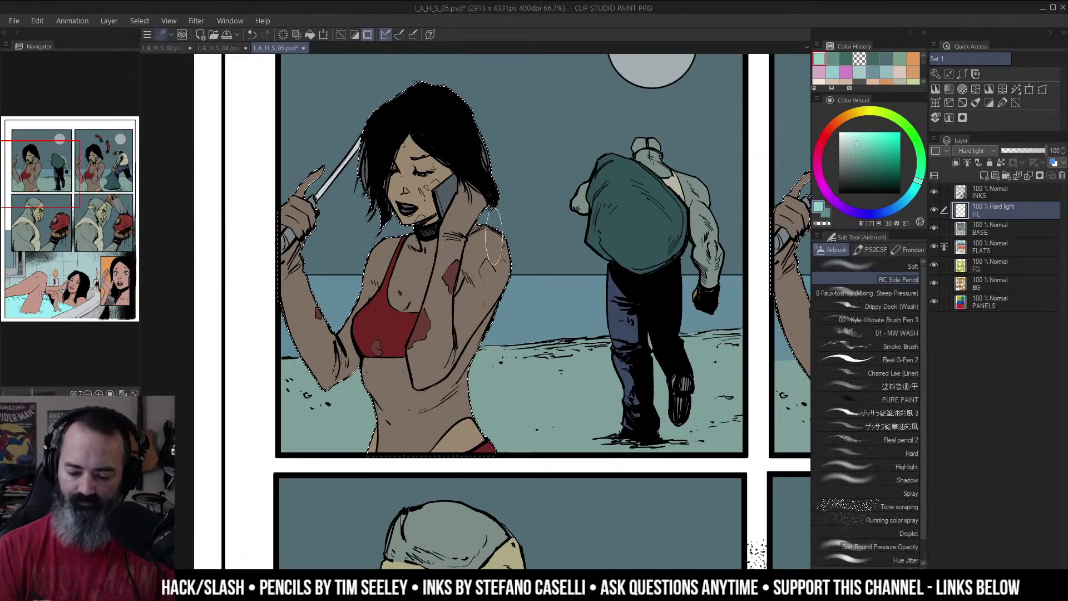
Step: Brush a light teal highlight onto the woman's shoulder in the first panel with RC Side Pencil on the HL layer
{"action": "mouse_move", "coordinate": [494, 234]}
{"action": "left_mouse_down"}
{"action": "mouse_move", "coordinate": [484, 245]}
{"action": "mouse_move", "coordinate": [501, 228]}
{"action": "mouse_move", "coordinate": [491, 254]}
{"action": "left_mouse_up"}
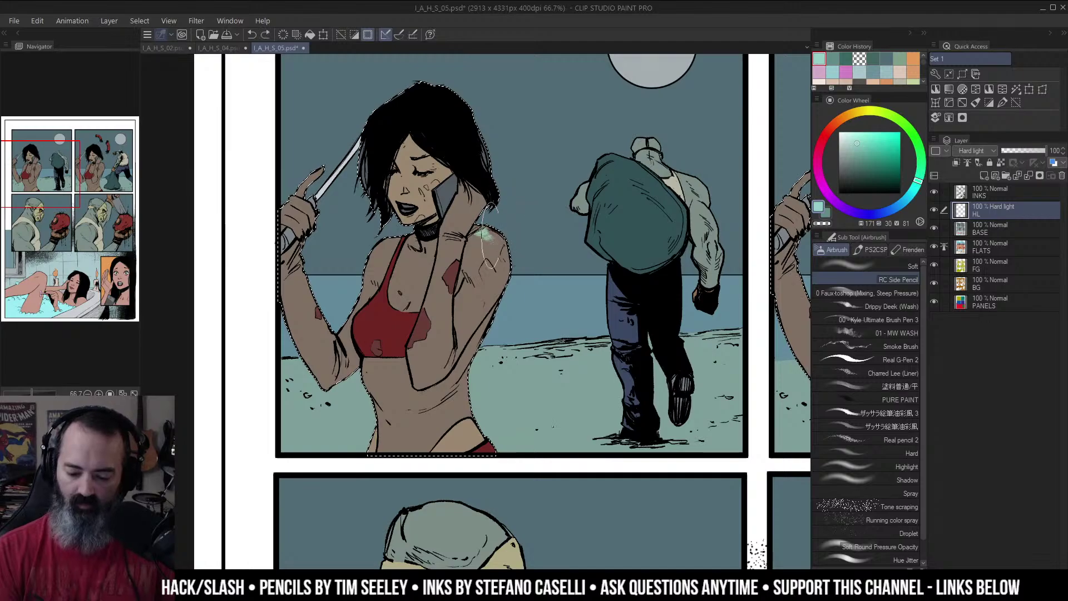
{"action": "key", "text": "h"}
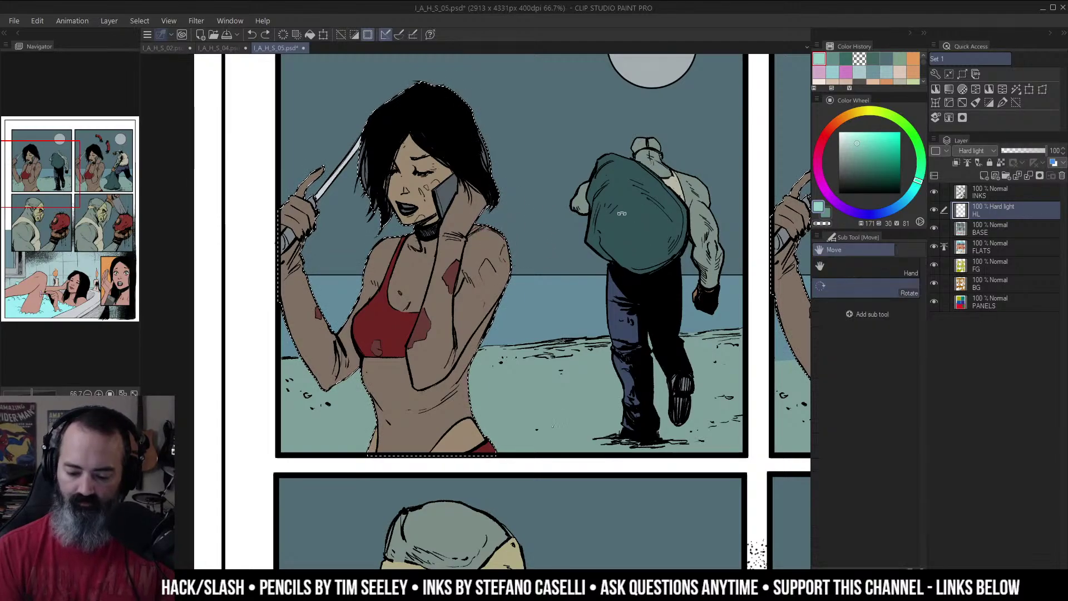
{"action": "left_click_drag", "start_coordinate": [624, 212], "coordinate": [473, 136]}
{"action": "key", "text": "b"}
{"action": "mouse_move", "coordinate": [418, 272]}
{"action": "left_mouse_down"}
{"action": "mouse_move", "coordinate": [425, 260]}
{"action": "mouse_move", "coordinate": [448, 261]}
{"action": "mouse_move", "coordinate": [411, 281]}
{"action": "mouse_move", "coordinate": [408, 267]}
{"action": "left_mouse_up"}
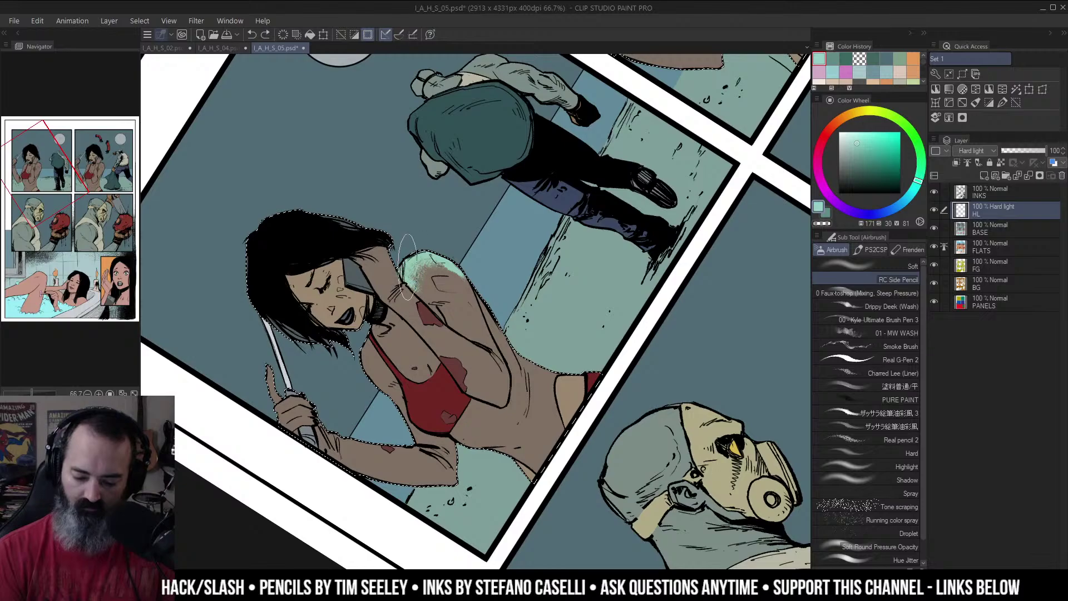
Step: Extend the teal highlight along the outer edge of the woman's upper arm down toward the elbow
{"action": "key", "text": "r"}
{"action": "left_click_drag", "start_coordinate": [483, 216], "coordinate": [582, 210]}
{"action": "key", "text": "b"}
{"action": "mouse_move", "coordinate": [515, 240]}
{"action": "left_mouse_down"}
{"action": "mouse_move", "coordinate": [546, 205]}
{"action": "mouse_move", "coordinate": [535, 242]}
{"action": "mouse_move", "coordinate": [531, 223]}
{"action": "mouse_move", "coordinate": [527, 263]}
{"action": "mouse_move", "coordinate": [524, 247]}
{"action": "left_mouse_up"}
{"action": "key", "text": "r"}
{"action": "left_click_drag", "start_coordinate": [617, 223], "coordinate": [593, 132]}
{"action": "key", "text": "b"}
{"action": "mouse_move", "coordinate": [483, 207]}
{"action": "left_mouse_down"}
{"action": "mouse_move", "coordinate": [490, 239]}
{"action": "mouse_move", "coordinate": [499, 220]}
{"action": "mouse_move", "coordinate": [488, 215]}
{"action": "mouse_move", "coordinate": [501, 314]}
{"action": "left_mouse_up"}
{"action": "key", "text": "r"}
{"action": "double_click", "coordinate": [604, 189]}
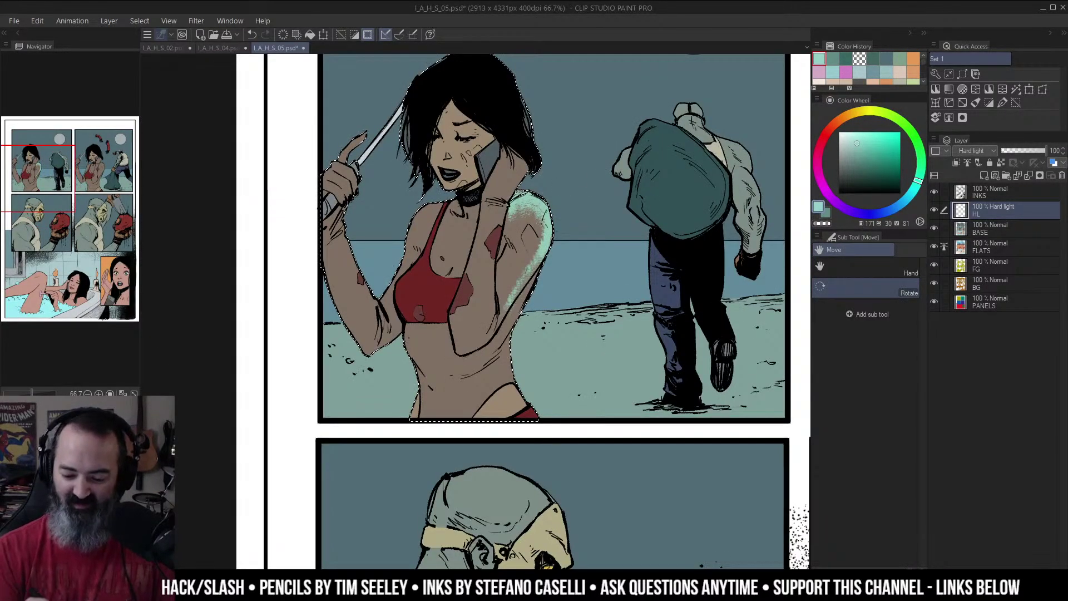
Step: Try teal highlight strokes along the woman's raised forearm in the first panel and undo them
{"action": "key", "text": "b"}
{"action": "left_click_drag", "start_coordinate": [501, 207], "coordinate": [490, 248]}
{"action": "key", "text": "ctrl+z"}
{"action": "left_click_drag", "start_coordinate": [505, 213], "coordinate": [492, 245]}
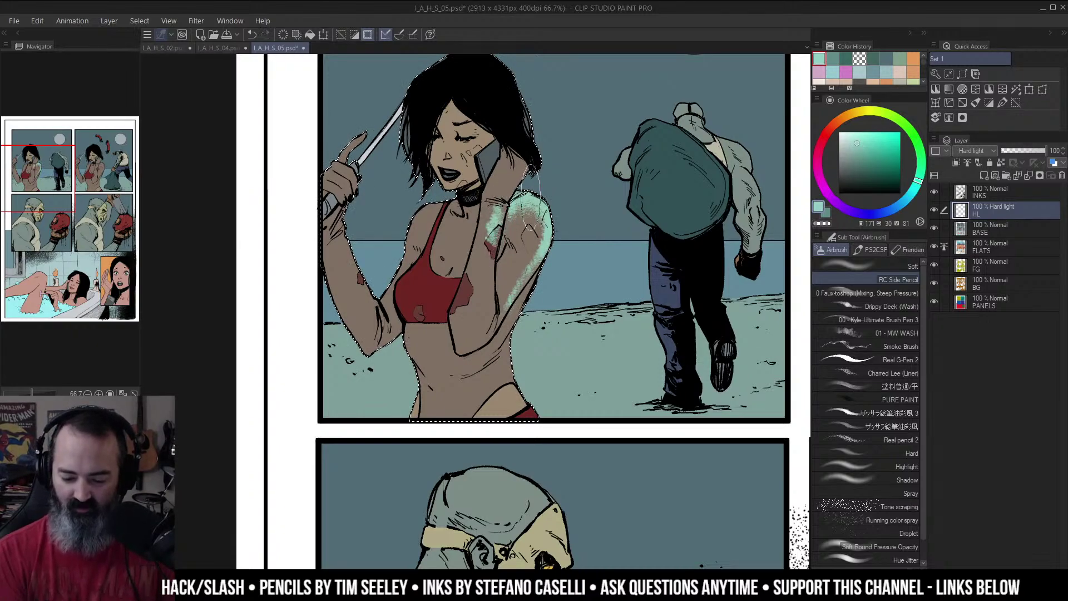
{"action": "key", "text": "ctrl+z"}
{"action": "key", "text": "ctrl+z"}
{"action": "left_click_drag", "start_coordinate": [504, 207], "coordinate": [486, 334]}
{"action": "key", "text": "ctrl+z"}
Step: Brush a teal rim highlight along the edge of the woman's raised forearm from the wrist toward the elbow
{"action": "key", "text": "r"}
{"action": "mouse_move", "coordinate": [621, 190]}
{"action": "left_mouse_down"}
{"action": "mouse_move", "coordinate": [521, 125]}
{"action": "mouse_move", "coordinate": [328, 192]}
{"action": "left_mouse_up"}
{"action": "key", "text": "b"}
{"action": "mouse_move", "coordinate": [365, 314]}
{"action": "left_mouse_down"}
{"action": "mouse_move", "coordinate": [506, 298]}
{"action": "mouse_move", "coordinate": [402, 312]}
{"action": "mouse_move", "coordinate": [445, 309]}
{"action": "left_mouse_up"}
{"action": "key", "text": "ctrl+z"}
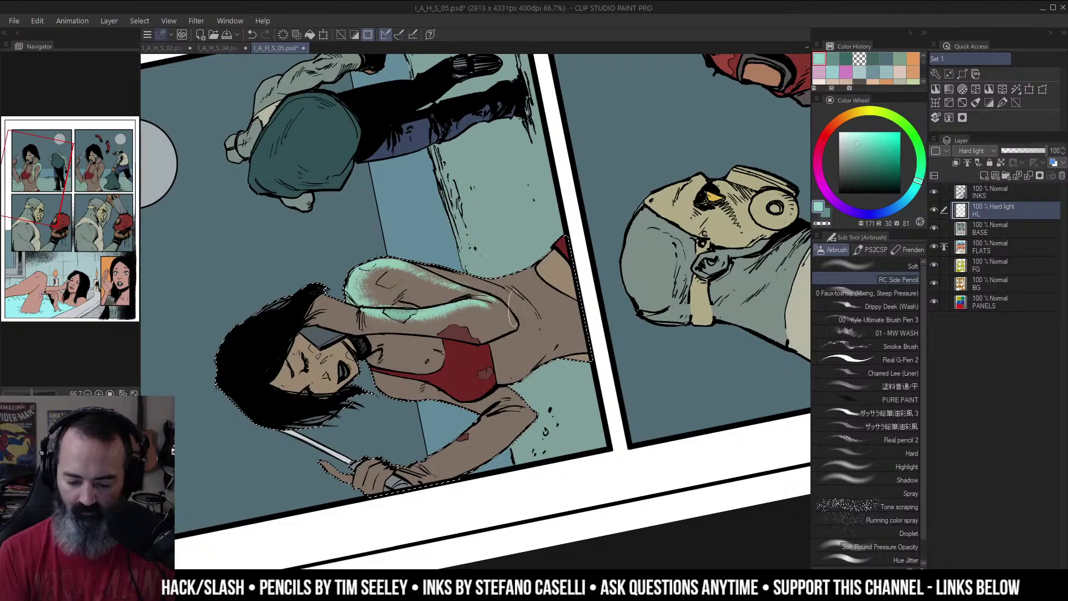
{"action": "key", "text": "r"}
{"action": "mouse_move", "coordinate": [441, 179]}
{"action": "left_mouse_down"}
{"action": "mouse_move", "coordinate": [469, 175]}
{"action": "mouse_move", "coordinate": [567, 210]}
{"action": "mouse_move", "coordinate": [608, 287]}
{"action": "left_mouse_up"}
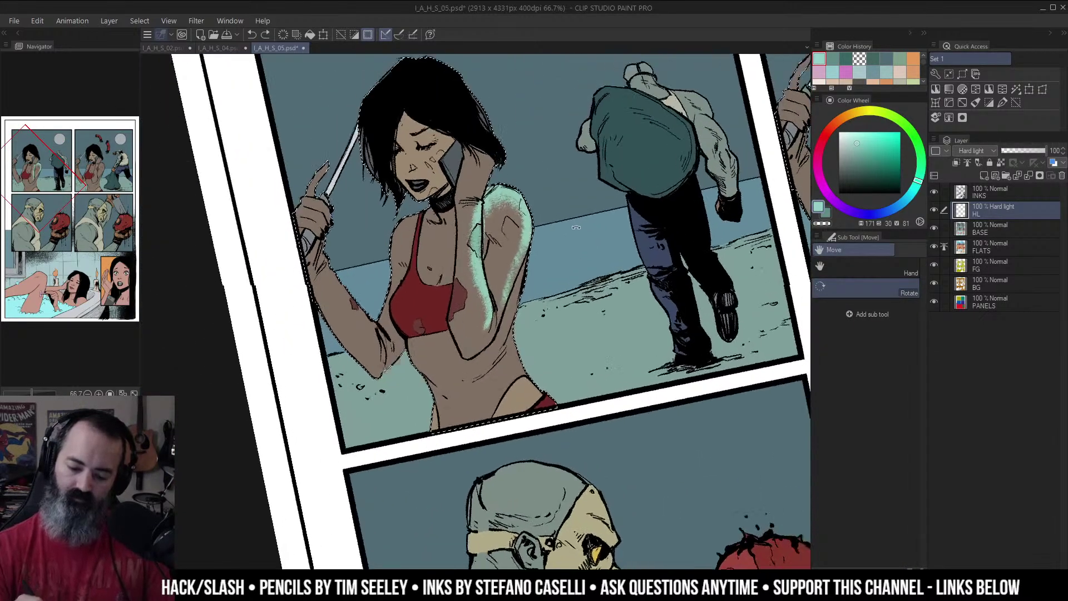
Step: Paint teal highlights along the woman's raised arm and shoulder in the first panel with the RC Side Pencil on the HL layer
{"action": "left_click", "coordinate": [547, 258], "text": "ctrl"}
{"action": "mouse_move", "coordinate": [471, 343]}
{"action": "left_mouse_down"}
{"action": "mouse_move", "coordinate": [481, 318]}
{"action": "mouse_move", "coordinate": [479, 342]}
{"action": "left_mouse_up"}
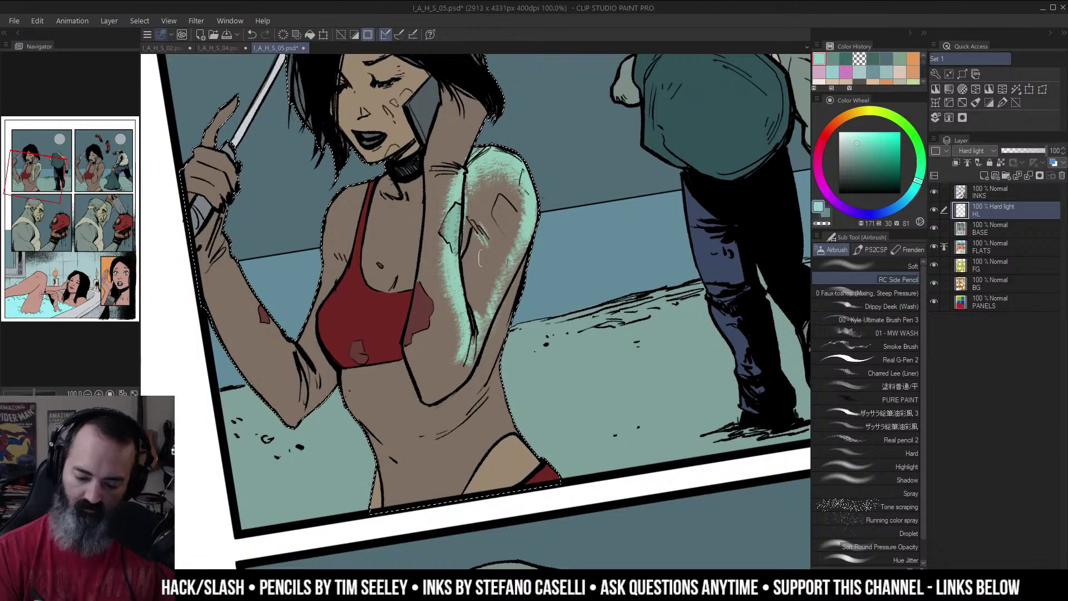
{"action": "left_click_drag", "start_coordinate": [466, 192], "coordinate": [464, 229]}
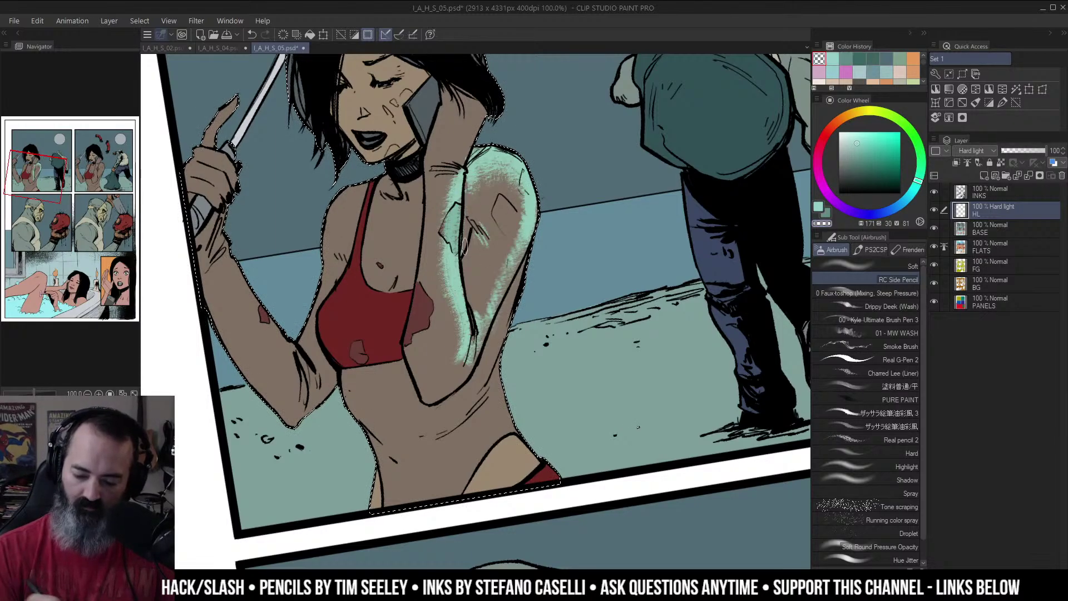
{"action": "left_click", "coordinate": [514, 165], "text": "alt"}
{"action": "left_click", "coordinate": [528, 145], "text": "ctrl"}
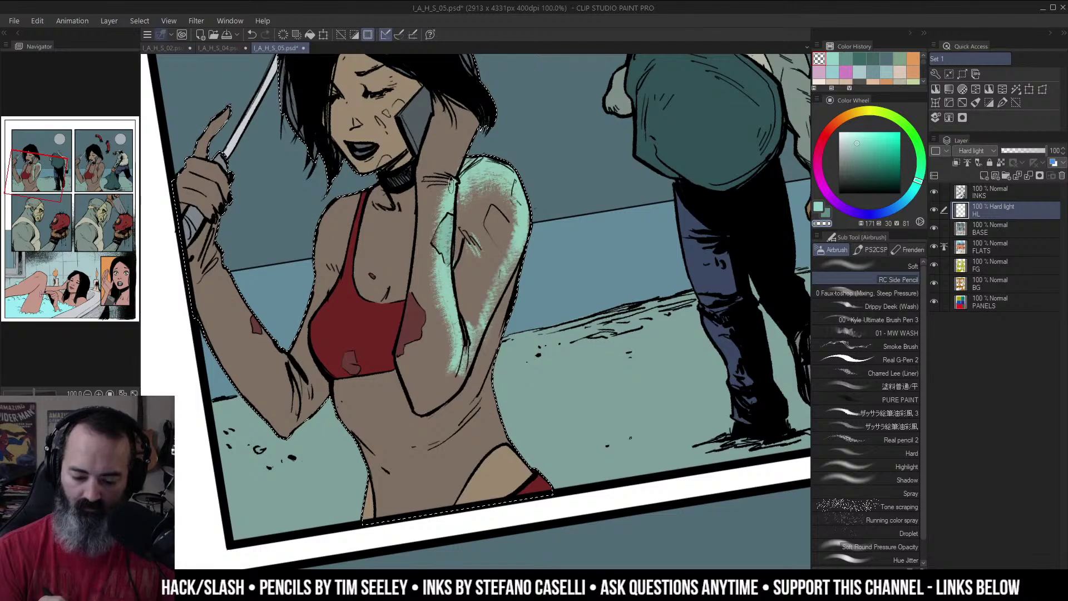
{"action": "left_click", "coordinate": [452, 178]}
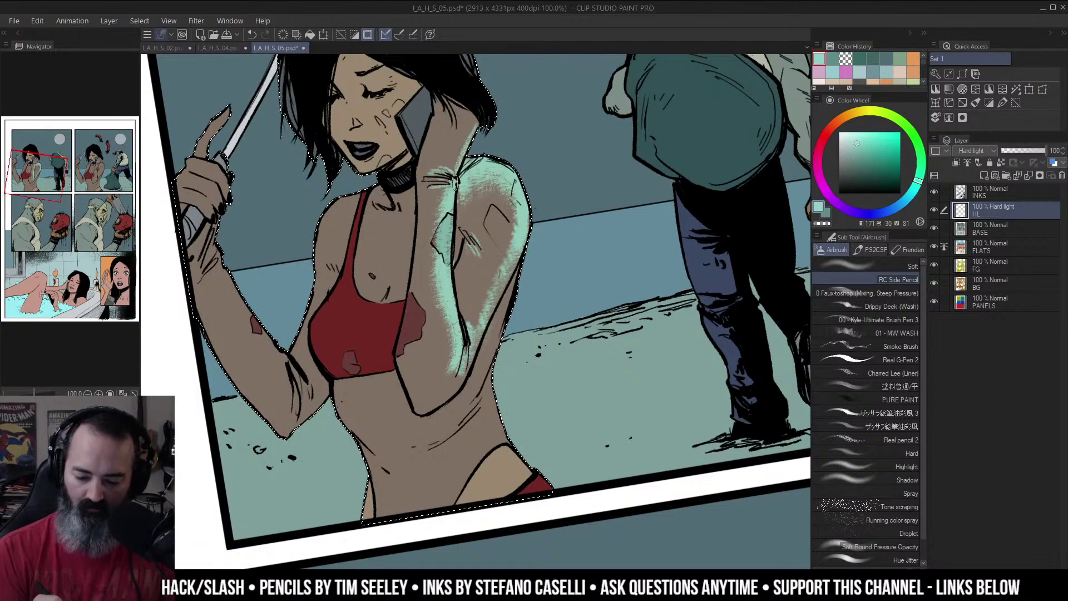
{"action": "left_click", "coordinate": [551, 168], "text": "alt"}
Step: Clear the selection and set Auto select to Selection for referred layers
{"action": "key", "text": "m"}
{"action": "left_click", "coordinate": [556, 171]}
{"action": "key", "text": "w"}
{"action": "left_click", "coordinate": [519, 283]}
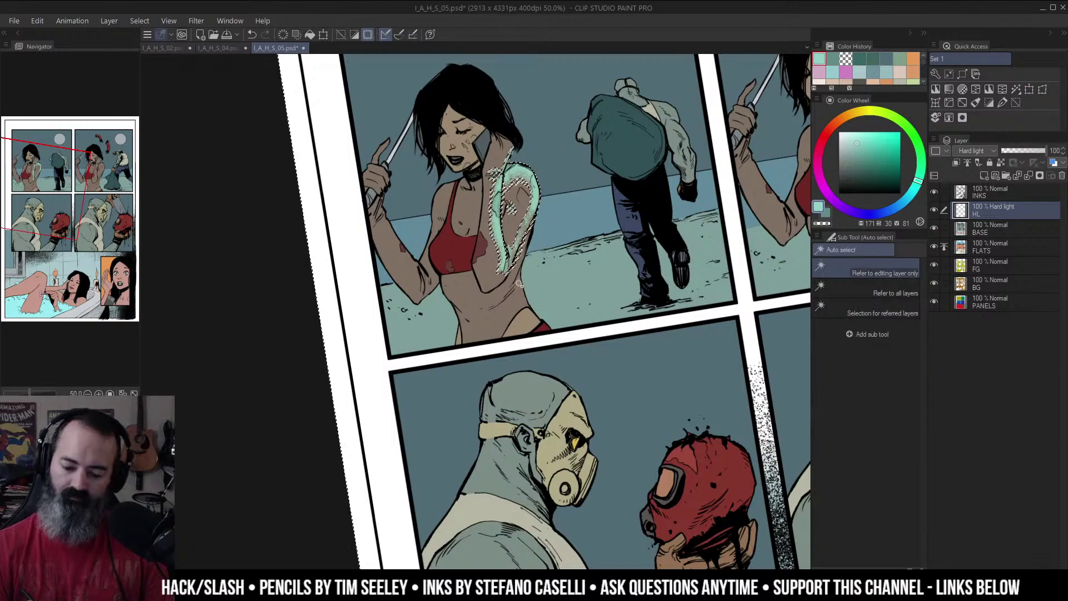
{"action": "key", "text": "m"}
{"action": "key", "text": "r"}
{"action": "double_click", "coordinate": [565, 220]}
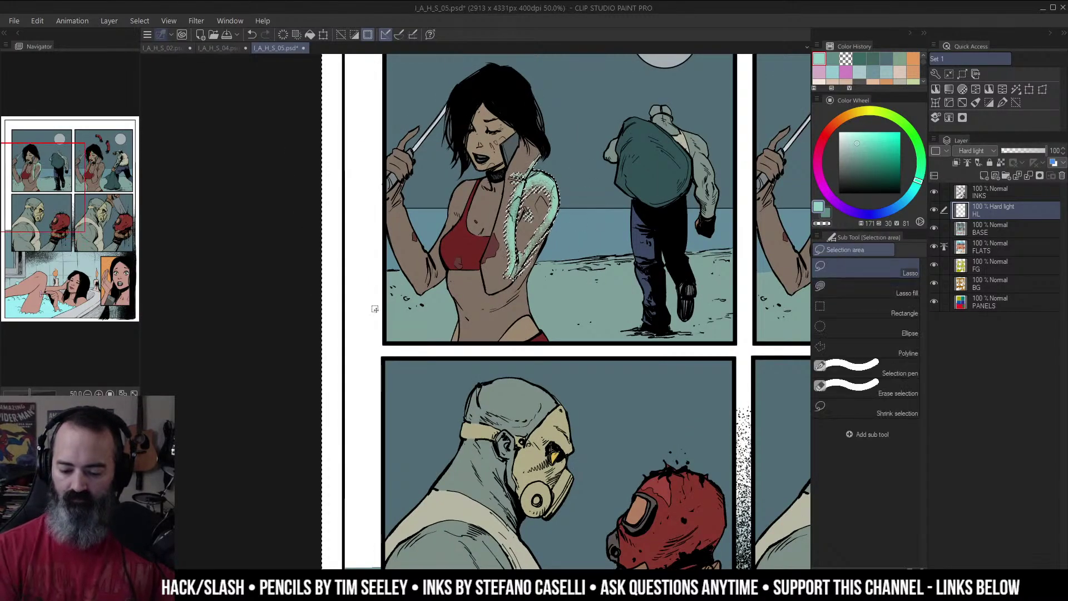
{"action": "key", "text": "ctrl+d"}
{"action": "key", "text": "w"}
{"action": "left_click", "coordinate": [893, 306]}
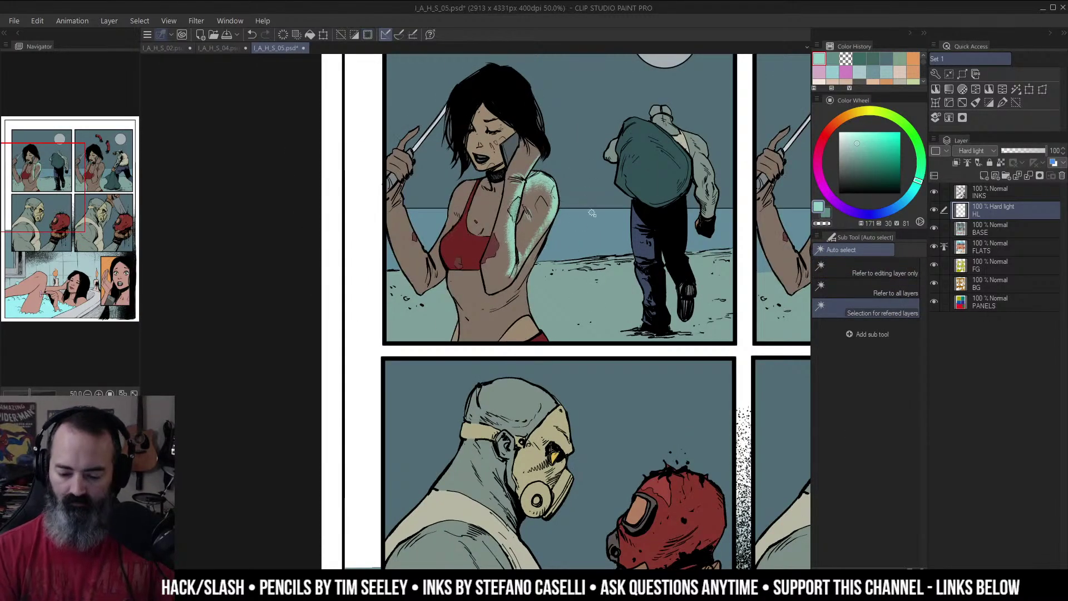
Step: Paint a teal rim highlight down the edge of the woman's waist with the RC Side Pencil
{"action": "key", "text": "r"}
{"action": "mouse_move", "coordinate": [592, 213]}
{"action": "left_mouse_down"}
{"action": "mouse_move", "coordinate": [436, 164]}
{"action": "mouse_move", "coordinate": [393, 183]}
{"action": "left_mouse_up"}
{"action": "key", "text": "b"}
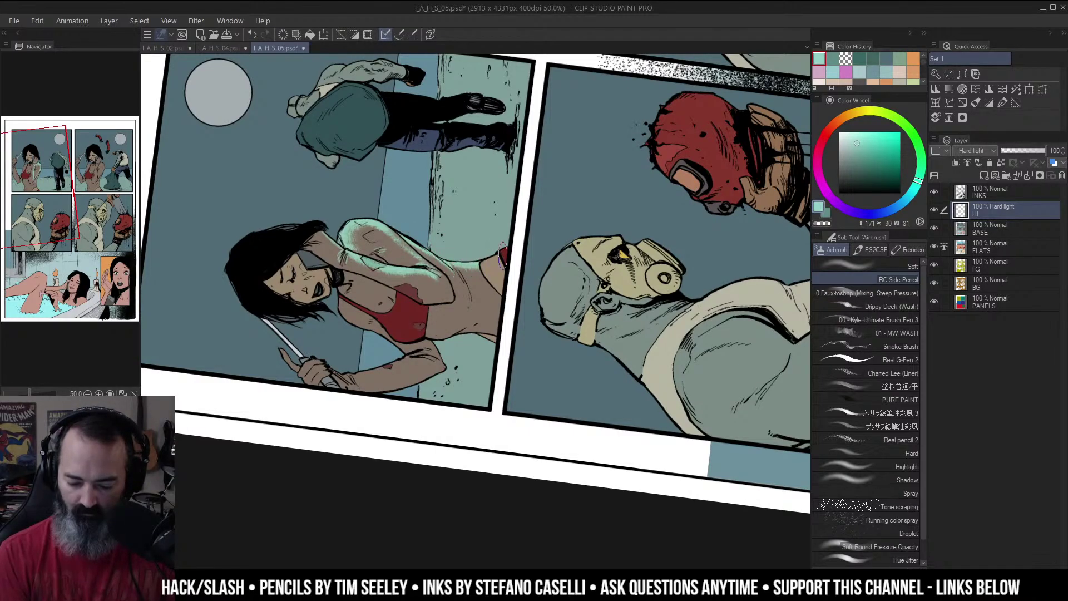
Step: Auto-select the woman's bikini and hip areas, paint a teal highlight along the hip edge, and deselect
{"action": "key", "text": "r"}
{"action": "left_click_drag", "start_coordinate": [549, 183], "coordinate": [612, 367]}
{"action": "scroll", "coordinate": [575, 249], "scroll_direction": "up", "scroll_amount": 1}
{"action": "left_click_drag", "start_coordinate": [580, 248], "coordinate": [572, 166]}
{"action": "key", "text": "w"}
{"action": "left_click", "coordinate": [516, 270]}
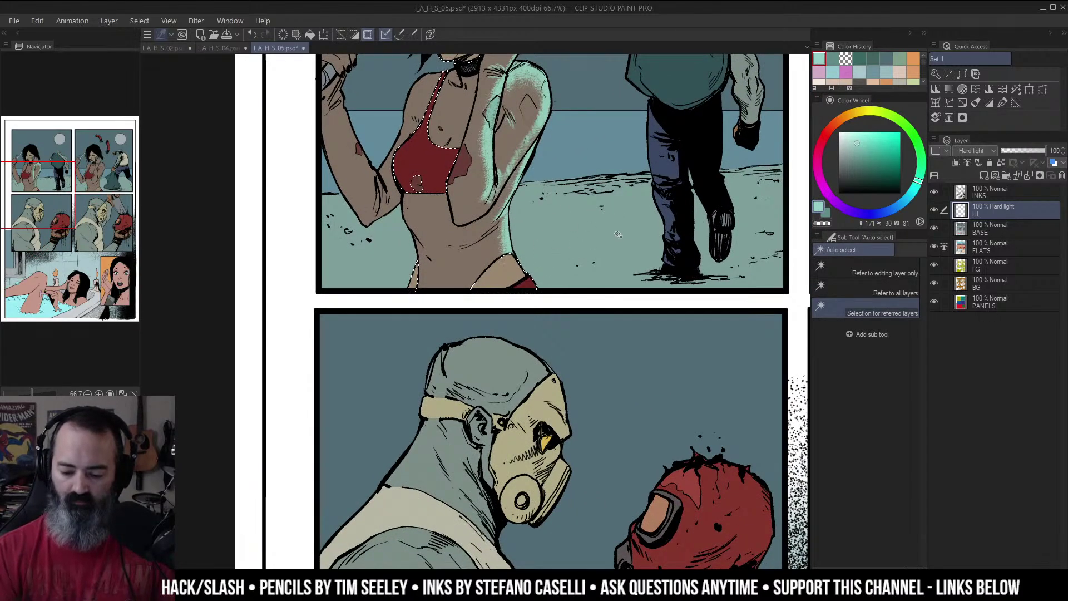
{"action": "key", "text": "space"}
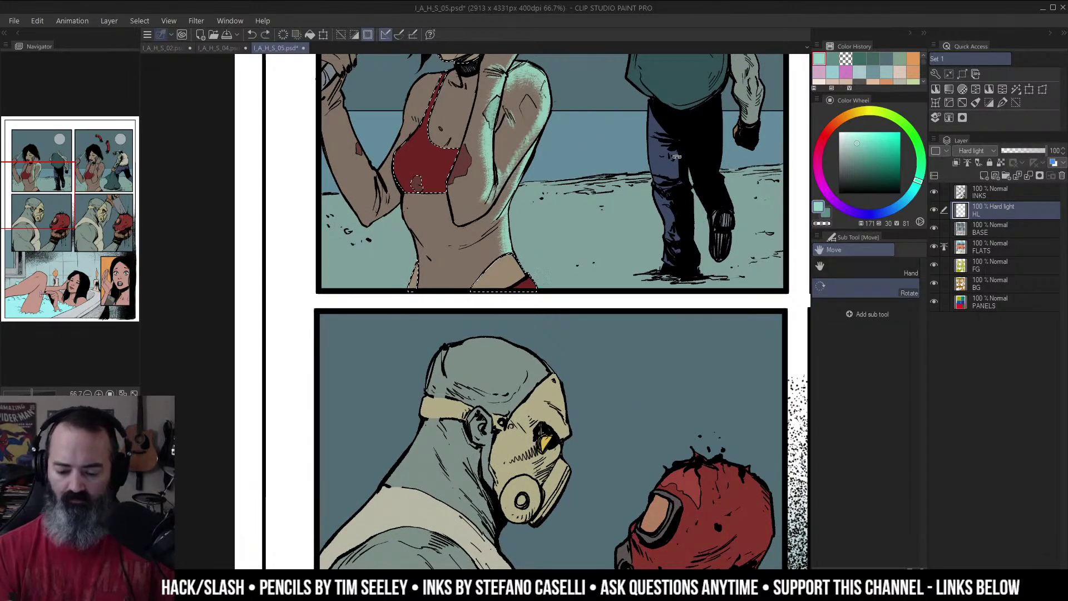
{"action": "left_click_drag", "start_coordinate": [703, 145], "coordinate": [445, 150]}
{"action": "key", "text": "b"}
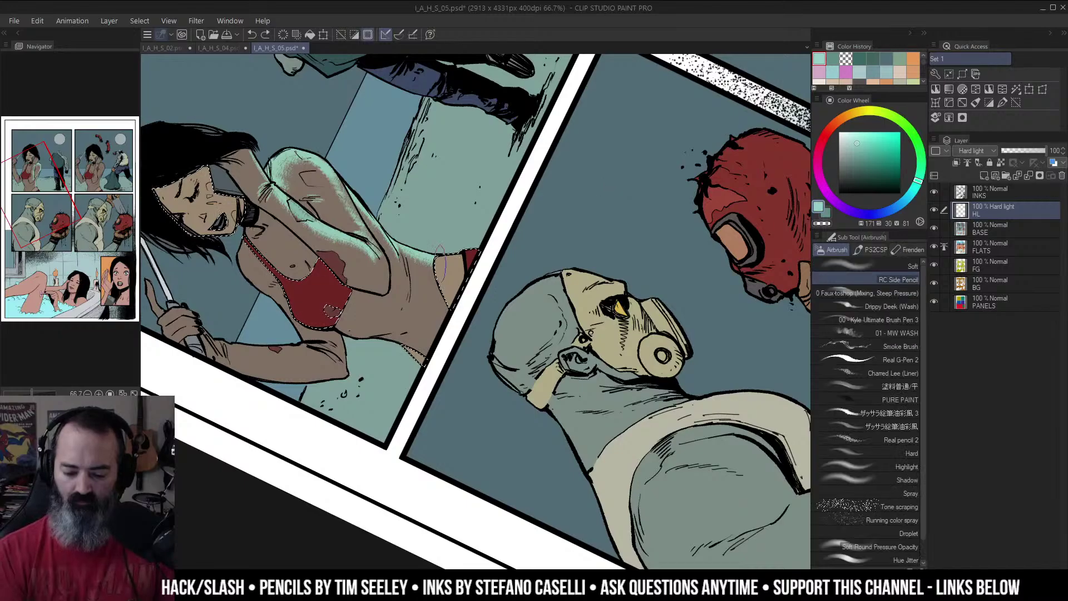
{"action": "left_click_drag", "start_coordinate": [429, 264], "coordinate": [455, 259]}
{"action": "key", "text": "ctrl+d"}
Step: Paint a teal highlight on the edge of the phone in the woman's hand
{"action": "key", "text": "shift+space"}
{"action": "mouse_move", "coordinate": [490, 166]}
{"action": "left_mouse_down"}
{"action": "mouse_move", "coordinate": [534, 170]}
{"action": "mouse_move", "coordinate": [631, 250]}
{"action": "left_mouse_up"}
{"action": "scroll", "coordinate": [631, 241], "scroll_direction": "down", "scroll_amount": 1}
{"action": "key", "text": "m"}
{"action": "key", "text": "space"}
{"action": "left_click_drag", "start_coordinate": [616, 137], "coordinate": [583, 198]}
{"action": "left_click", "coordinate": [582, 197], "text": "alt"}
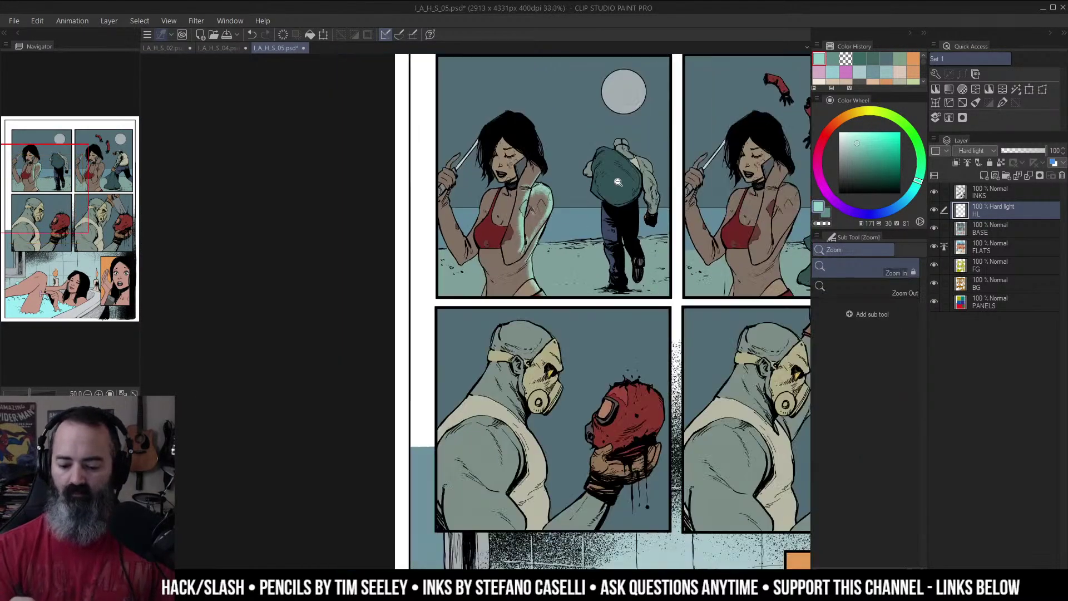
{"action": "left_click", "coordinate": [555, 170], "text": "ctrl"}
{"action": "left_click", "coordinate": [549, 164], "text": "ctrl"}
{"action": "left_click_drag", "start_coordinate": [549, 163], "coordinate": [578, 165]}
{"action": "left_click", "coordinate": [577, 165]}
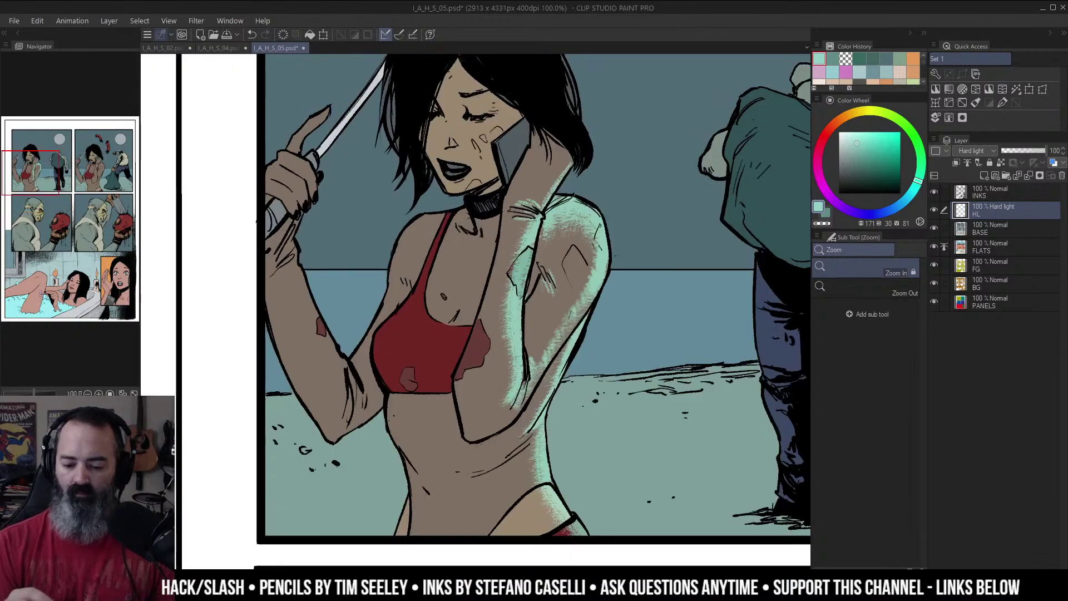
{"action": "key", "text": "b"}
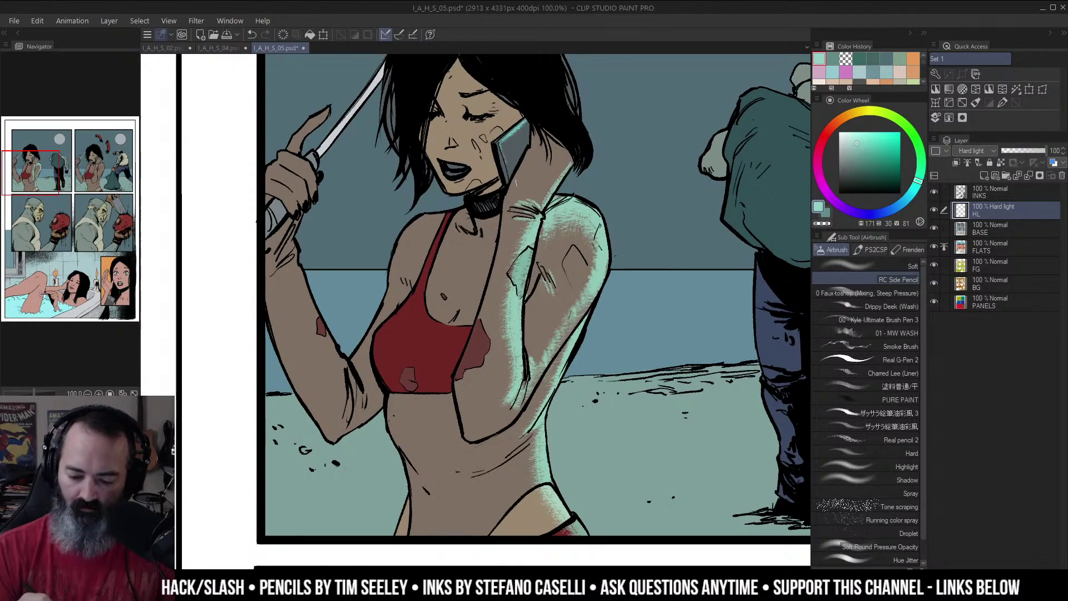
Step: Paint teal highlights on the woman's other shoulder and along the forearm of her knife arm
{"action": "left_click", "coordinate": [530, 154], "text": "alt"}
{"action": "left_click", "coordinate": [529, 154], "text": "alt"}
{"action": "left_click_drag", "start_coordinate": [573, 177], "coordinate": [606, 186]}
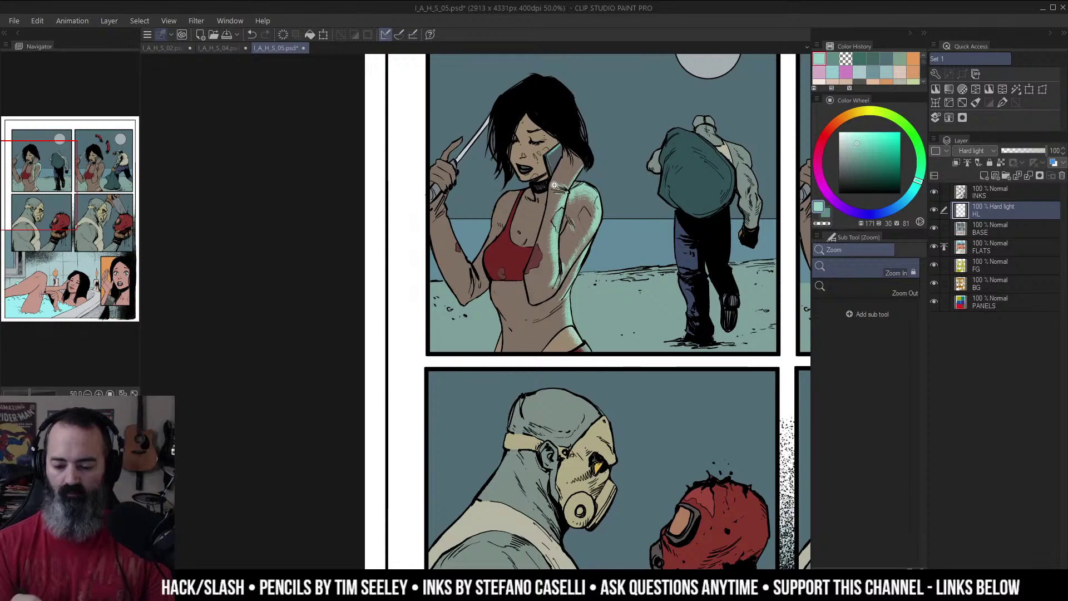
{"action": "scroll", "coordinate": [598, 243], "scroll_direction": "down", "scroll_amount": 1}
{"action": "left_click", "coordinate": [598, 244]}
{"action": "key", "text": "b"}
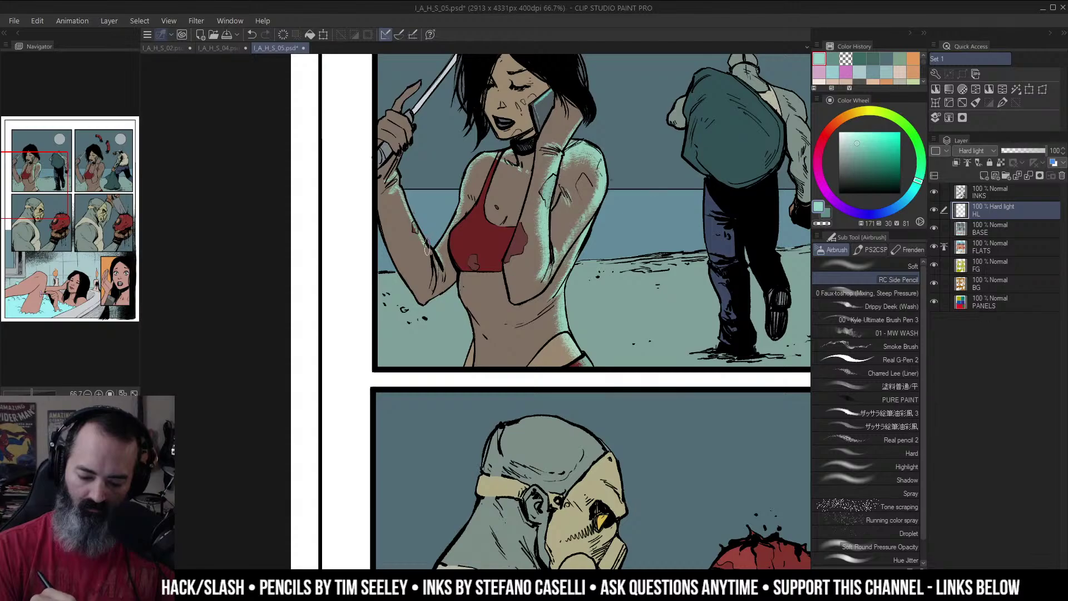
Step: Paint teal highlights on the knuckles and fingers of the woman's hand holding the knife
{"action": "key", "text": "ctrl+space"}
{"action": "left_click_drag", "start_coordinate": [547, 260], "coordinate": [584, 403]}
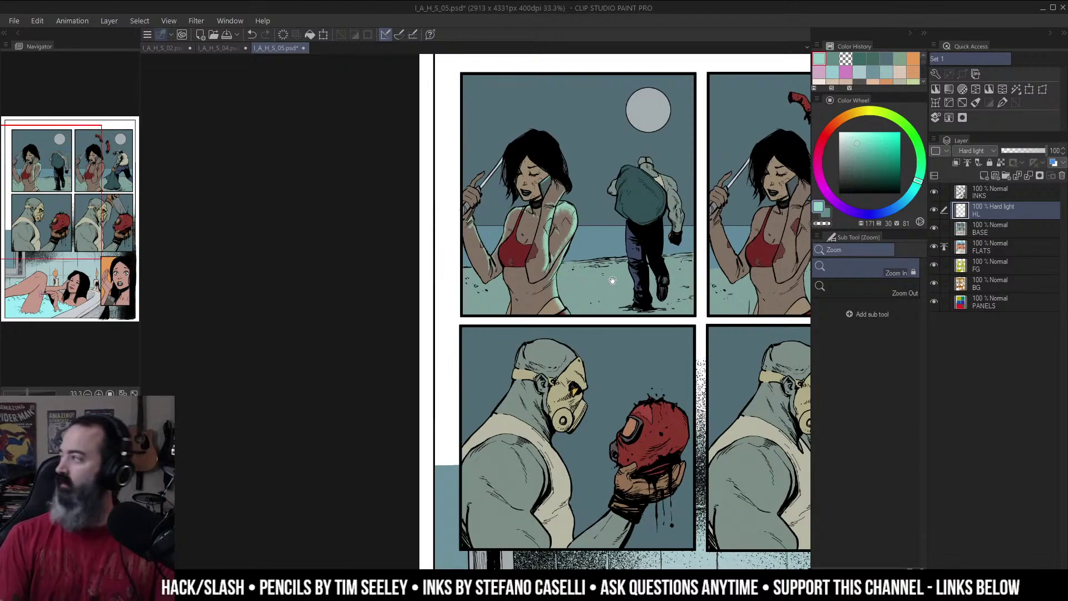
{"action": "left_click_drag", "start_coordinate": [612, 280], "coordinate": [559, 243]}
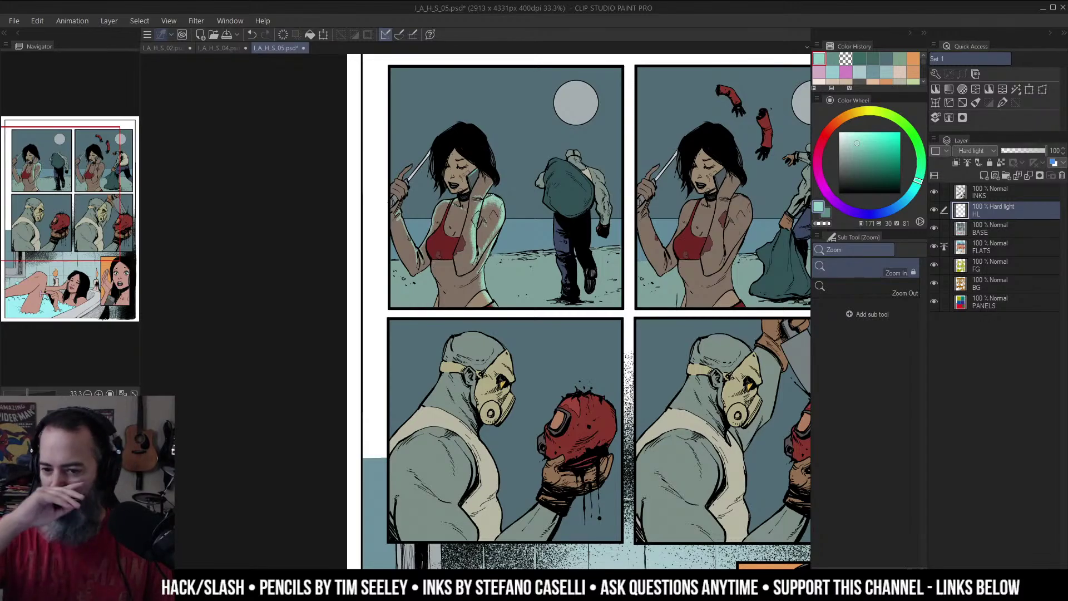
{"action": "left_click", "coordinate": [479, 220], "text": "ctrl"}
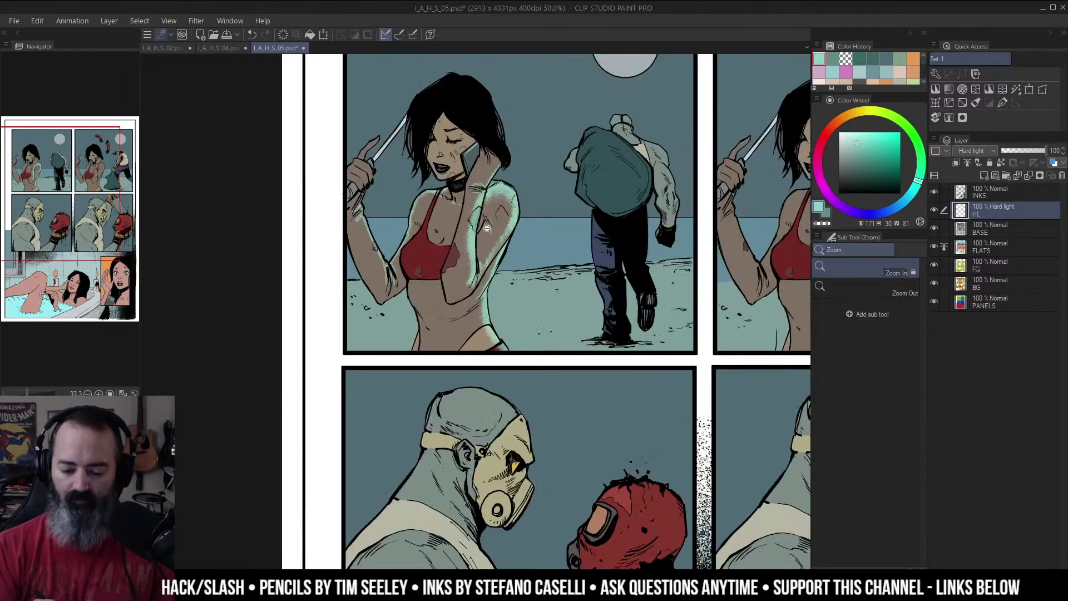
{"action": "left_click", "coordinate": [513, 172], "text": "ctrl"}
{"action": "left_click_drag", "start_coordinate": [509, 182], "coordinate": [560, 227]}
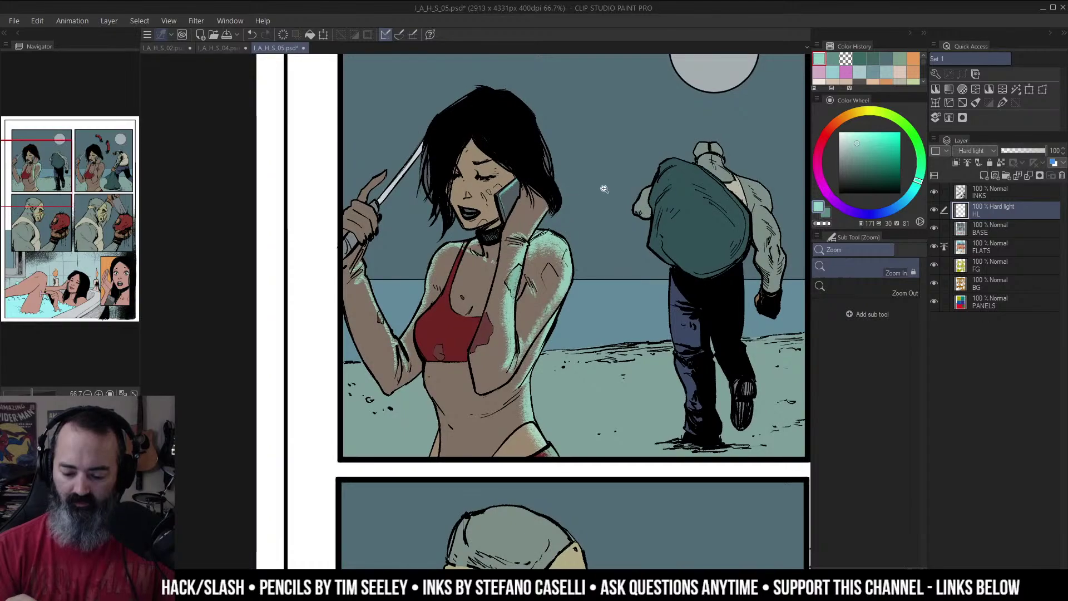
{"action": "left_click_drag", "start_coordinate": [609, 259], "coordinate": [606, 228]}
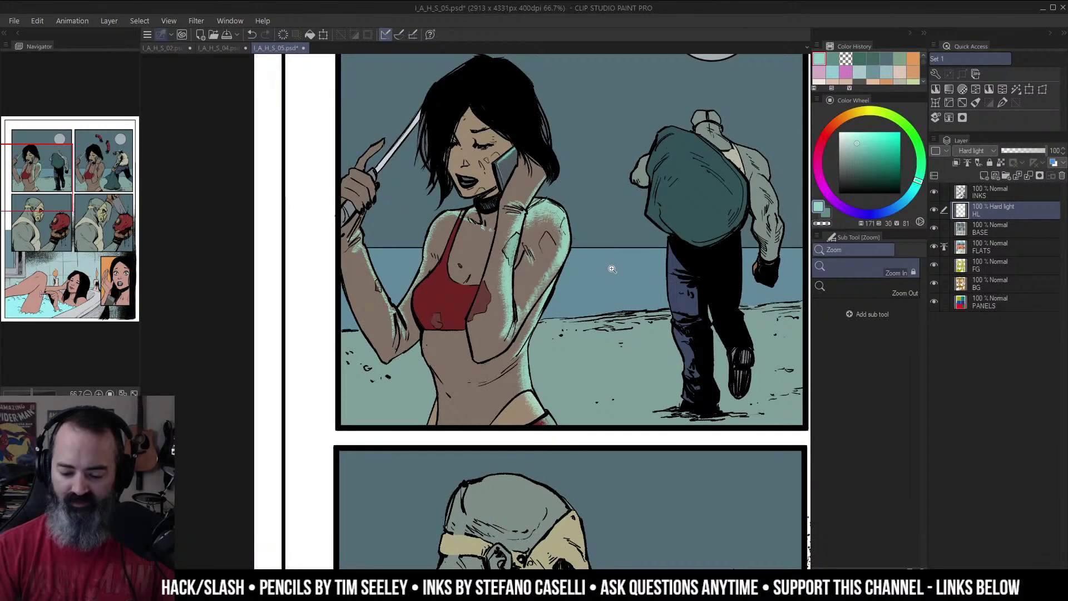
{"action": "left_click", "coordinate": [398, 177], "text": "ctrl"}
{"action": "left_click_drag", "start_coordinate": [405, 181], "coordinate": [570, 158]}
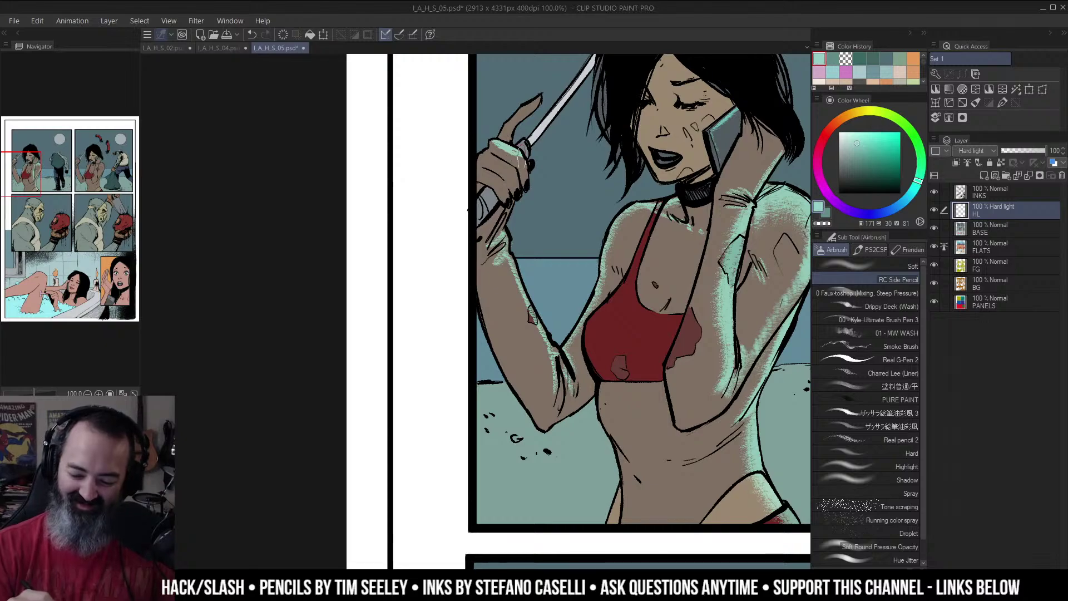
{"action": "left_click_drag", "start_coordinate": [521, 151], "coordinate": [523, 167]}
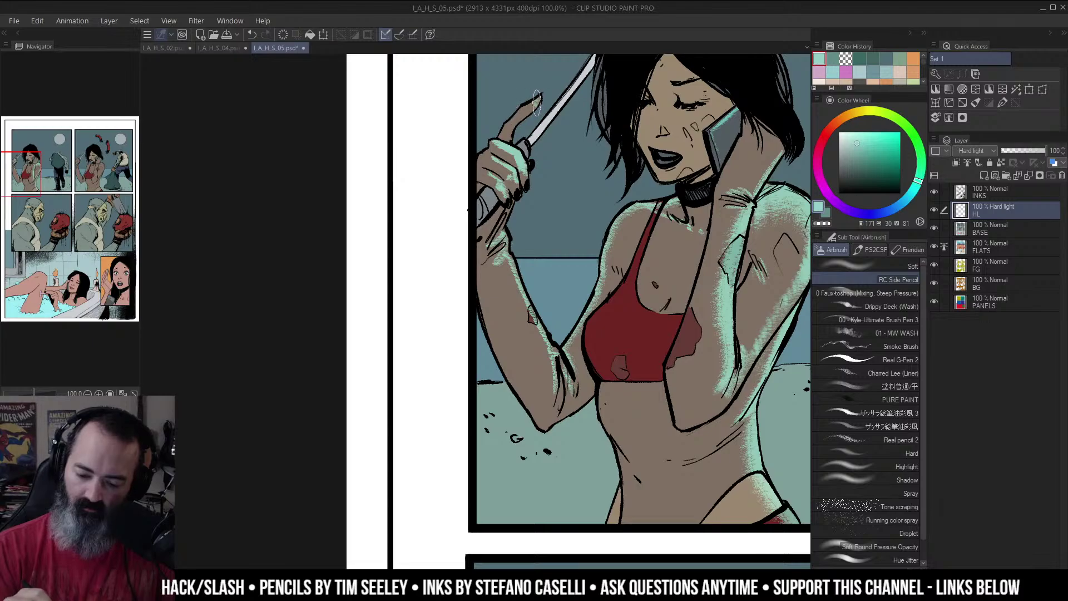
Step: Add a small teal highlight to the woman's nose
{"action": "key", "text": "alt+space"}
{"action": "left_click", "coordinate": [550, 123], "text": "alt"}
{"action": "mouse_move", "coordinate": [701, 188]}
{"action": "left_mouse_down"}
{"action": "mouse_move", "coordinate": [620, 195]}
{"action": "mouse_move", "coordinate": [606, 223]}
{"action": "left_mouse_up"}
{"action": "left_click", "coordinate": [620, 203], "text": "alt"}
{"action": "double_click", "coordinate": [555, 196]}
{"action": "left_click_drag", "start_coordinate": [553, 196], "coordinate": [578, 234]}
{"action": "left_click", "coordinate": [560, 203]}
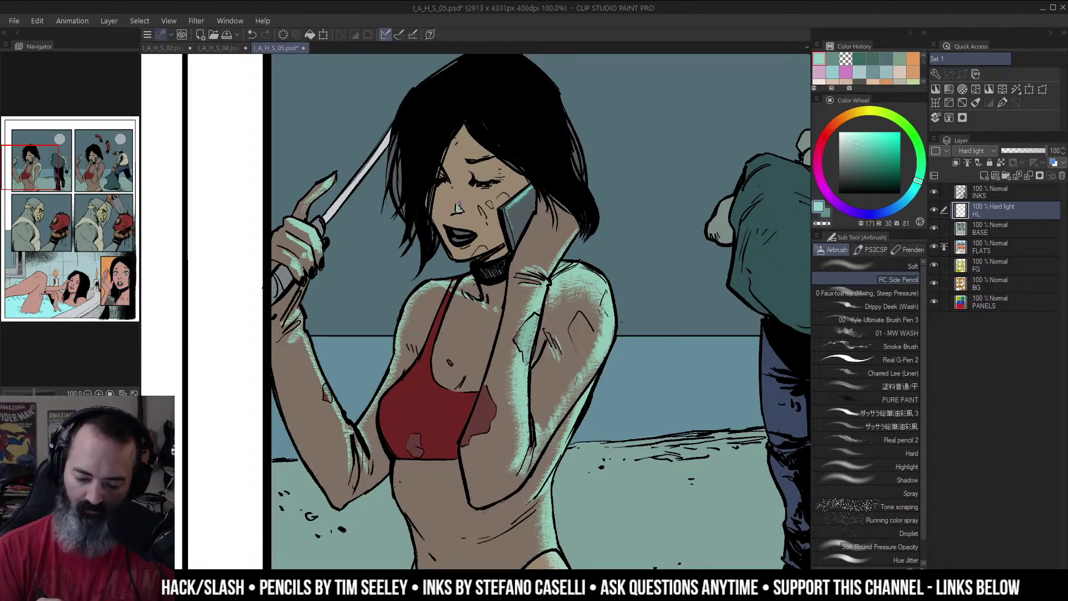
Step: Examine the highlighted woman in the first panel at several zoom levels and compare her with the unlit figure in the second panel
{"action": "key", "text": "z"}
{"action": "left_click", "coordinate": [500, 190], "text": "alt"}
{"action": "left_click", "coordinate": [507, 189], "text": "alt"}
{"action": "left_click_drag", "start_coordinate": [648, 149], "coordinate": [614, 134]}
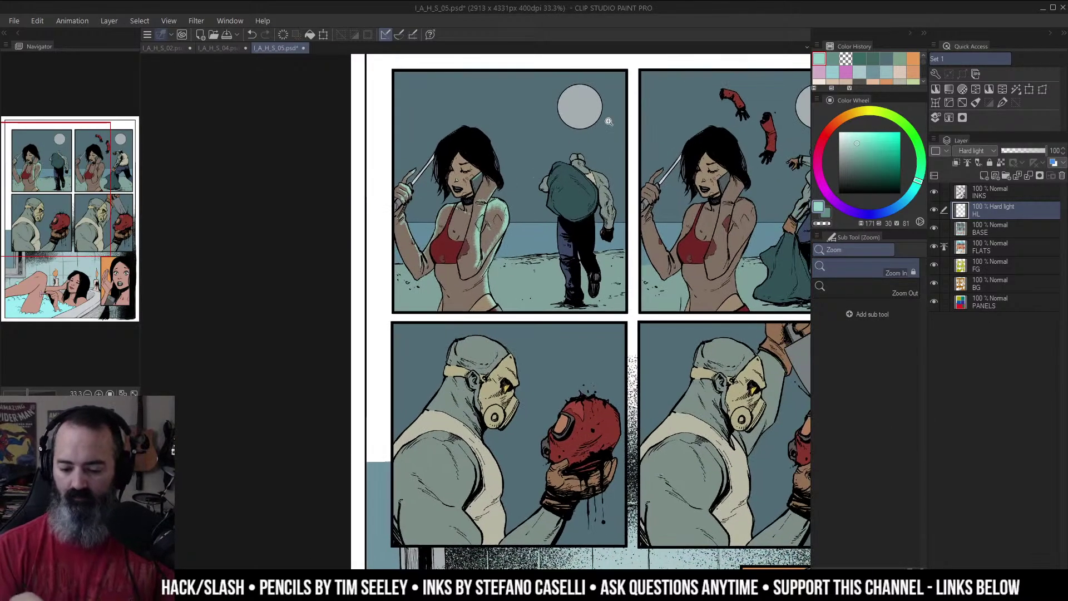
{"action": "left_click", "coordinate": [498, 228]}
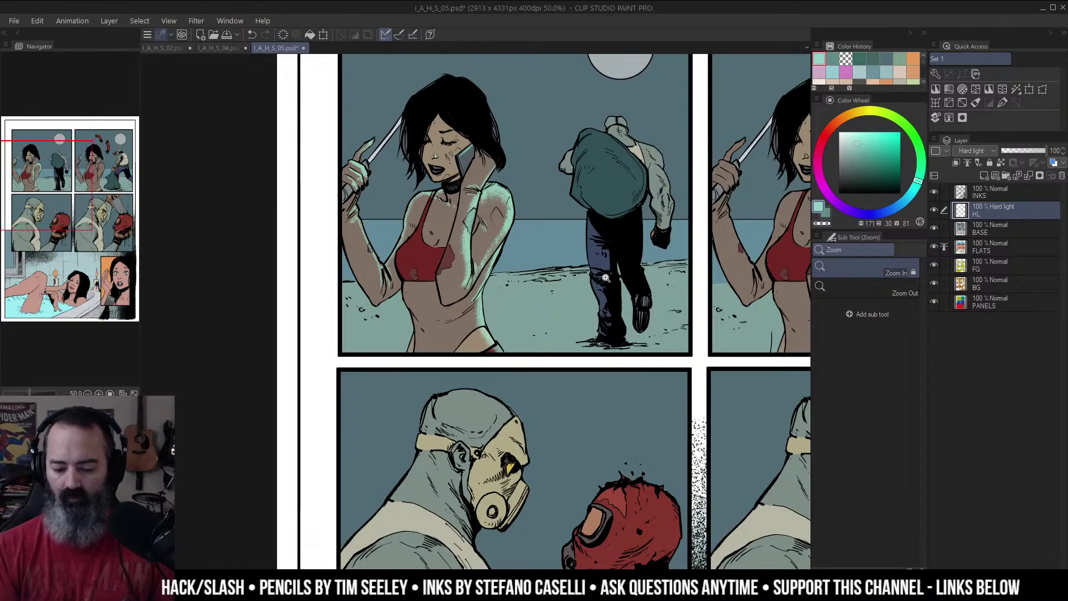
{"action": "left_click", "coordinate": [582, 243], "text": "alt"}
{"action": "left_click", "coordinate": [549, 229]}
{"action": "left_click", "coordinate": [546, 219]}
{"action": "left_click_drag", "start_coordinate": [540, 218], "coordinate": [583, 229]}
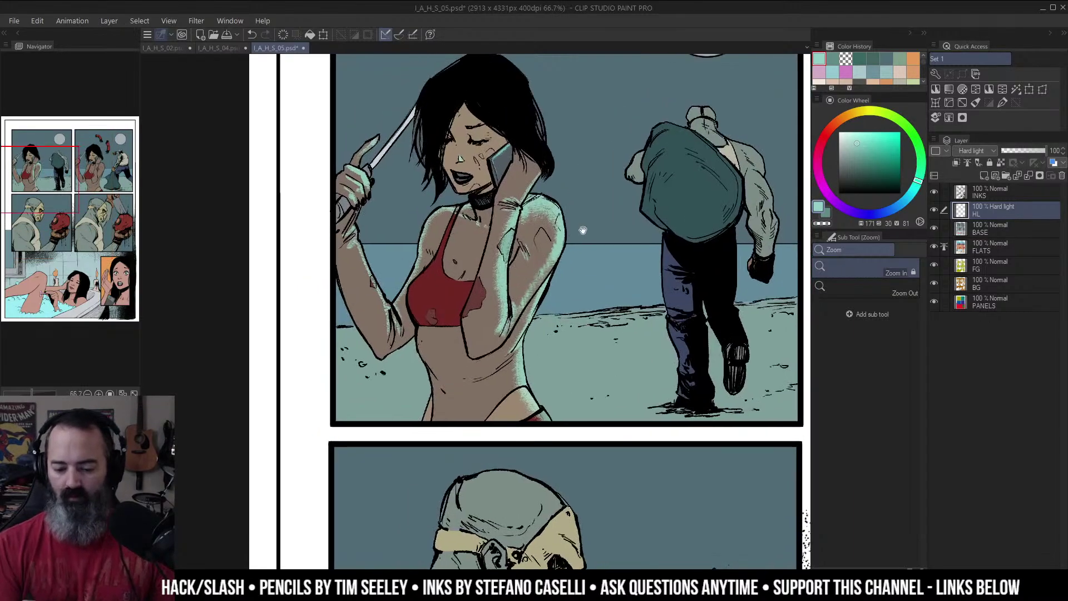
{"action": "left_click_drag", "start_coordinate": [672, 268], "coordinate": [389, 262]}
{"action": "left_click_drag", "start_coordinate": [711, 266], "coordinate": [689, 265]}
{"action": "left_click", "coordinate": [721, 276], "text": "alt"}
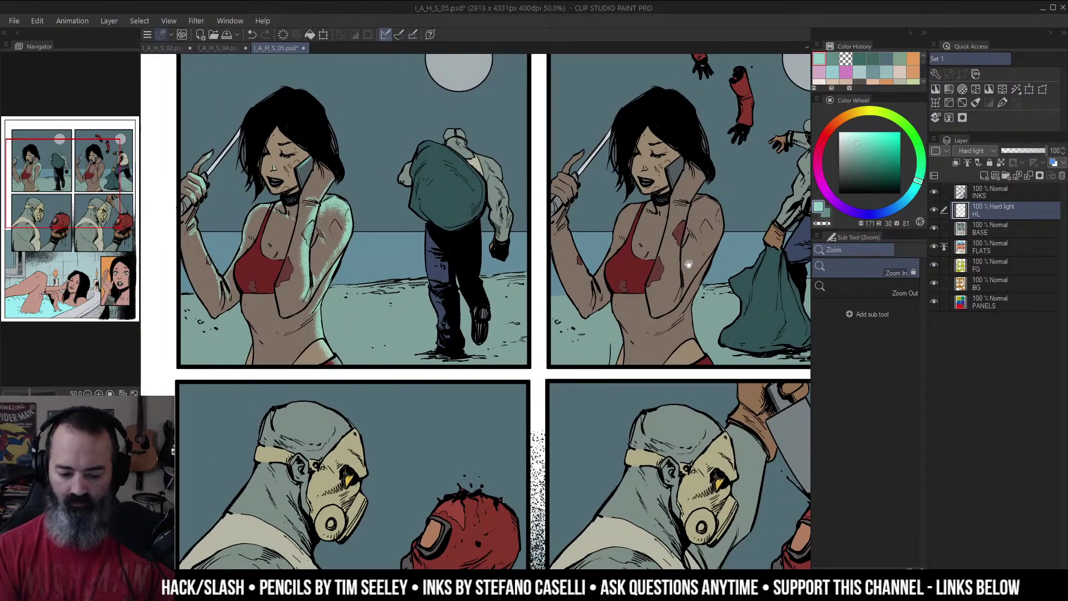
{"action": "scroll", "coordinate": [647, 219], "scroll_direction": "left", "scroll_amount": 3}
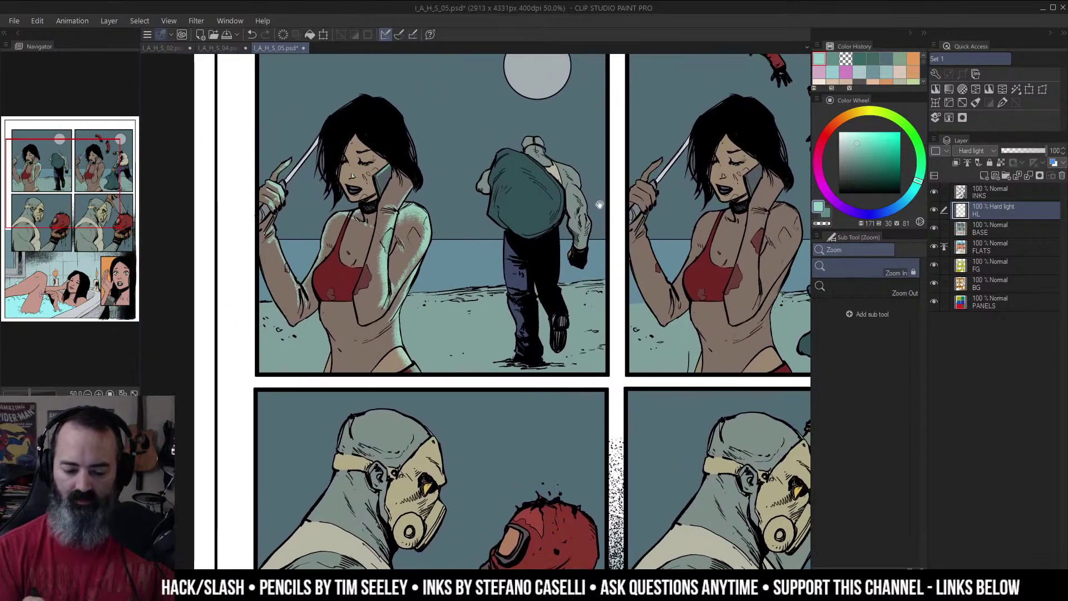
{"action": "scroll", "coordinate": [691, 281], "scroll_direction": "right", "scroll_amount": 3}
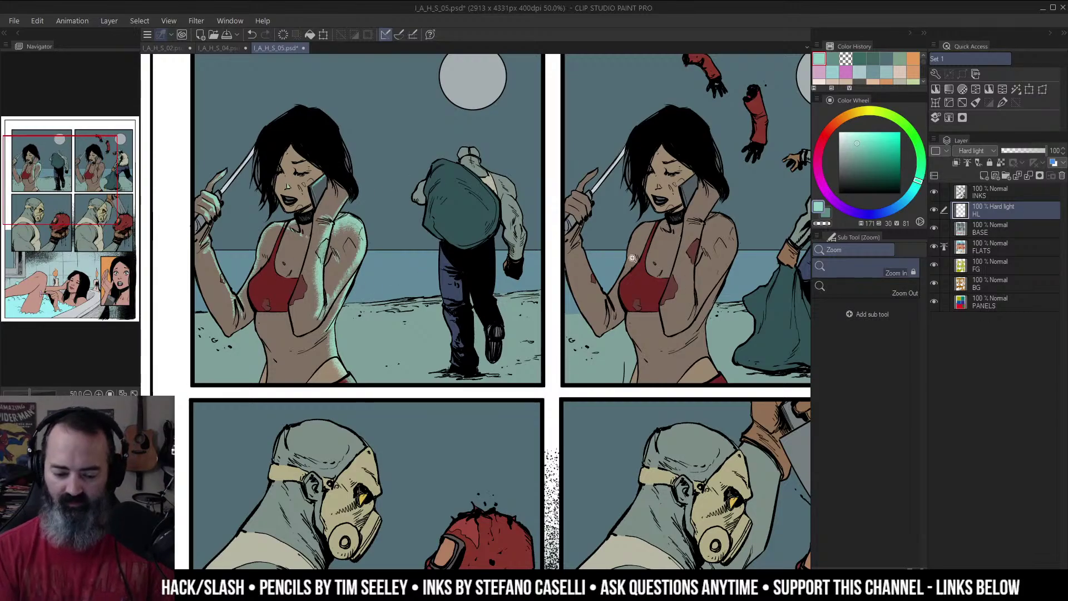
{"action": "left_click_drag", "start_coordinate": [470, 223], "coordinate": [653, 203]}
{"action": "left_click", "coordinate": [543, 191]}
{"action": "left_click_drag", "start_coordinate": [540, 214], "coordinate": [588, 186]}
{"action": "left_click", "coordinate": [588, 185]}
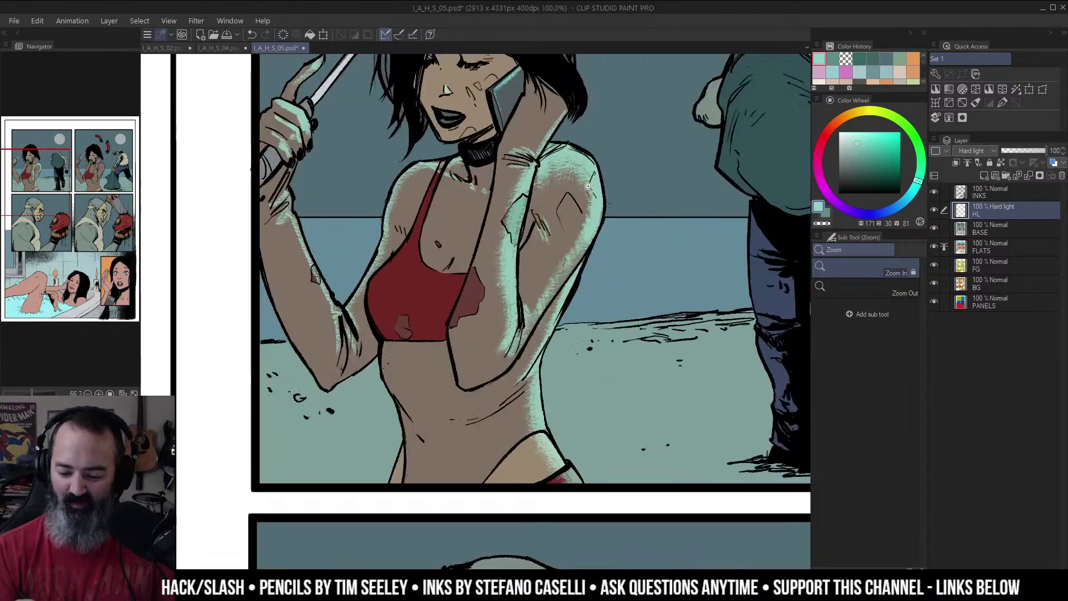
Step: Choose a lighter teal (H 171, S 21, V 93) and hatch brighter highlights over the woman's shoulder, raised arm and hip
{"action": "key", "text": "b"}
{"action": "left_click", "coordinate": [851, 136]}
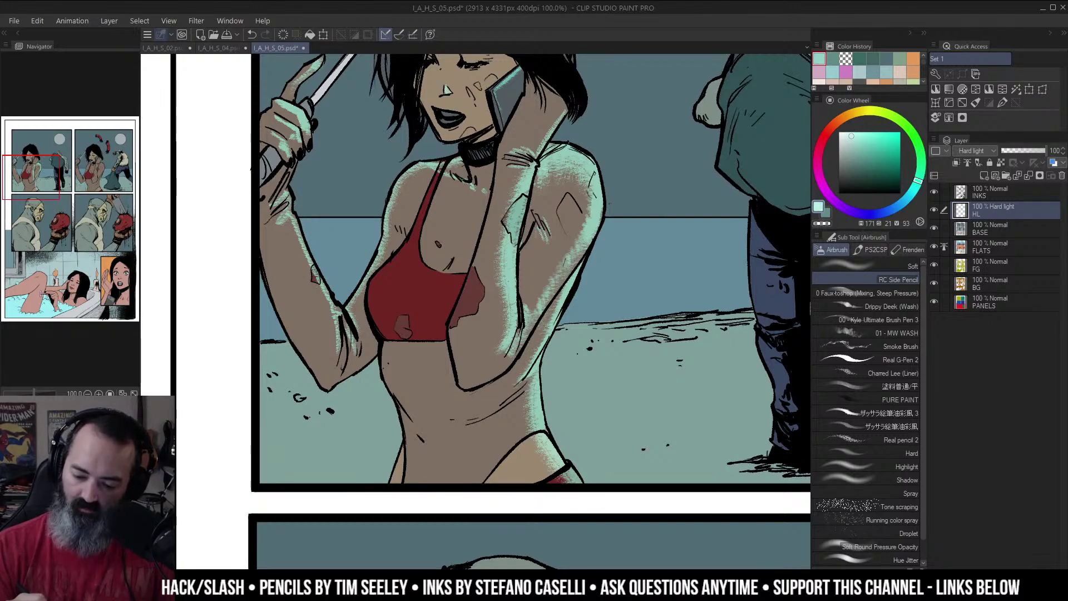
{"action": "left_click_drag", "start_coordinate": [550, 166], "coordinate": [557, 175]}
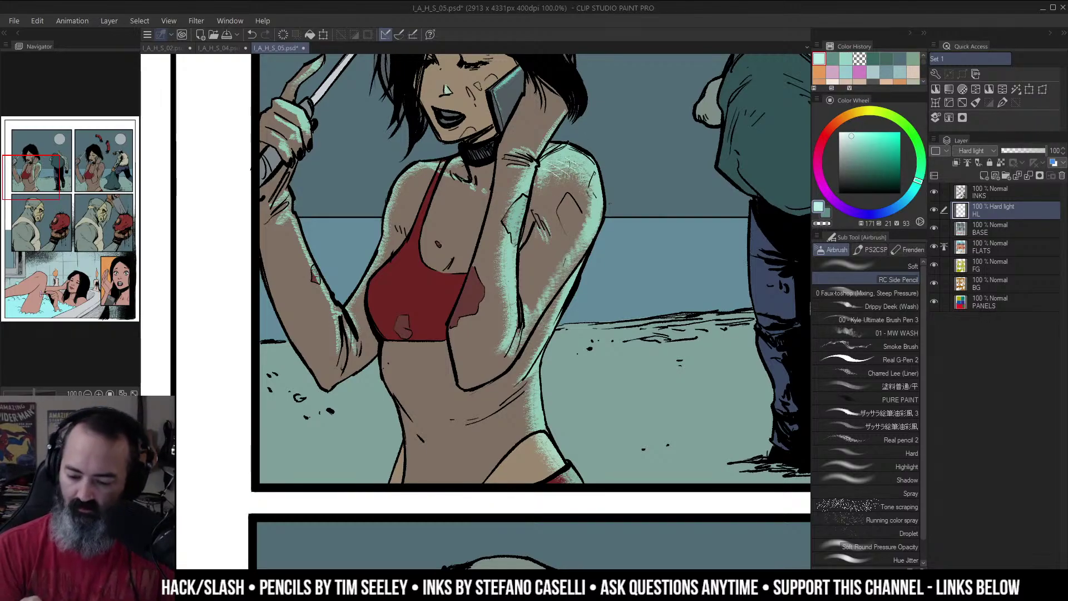
{"action": "left_click_drag", "start_coordinate": [590, 195], "coordinate": [590, 224]}
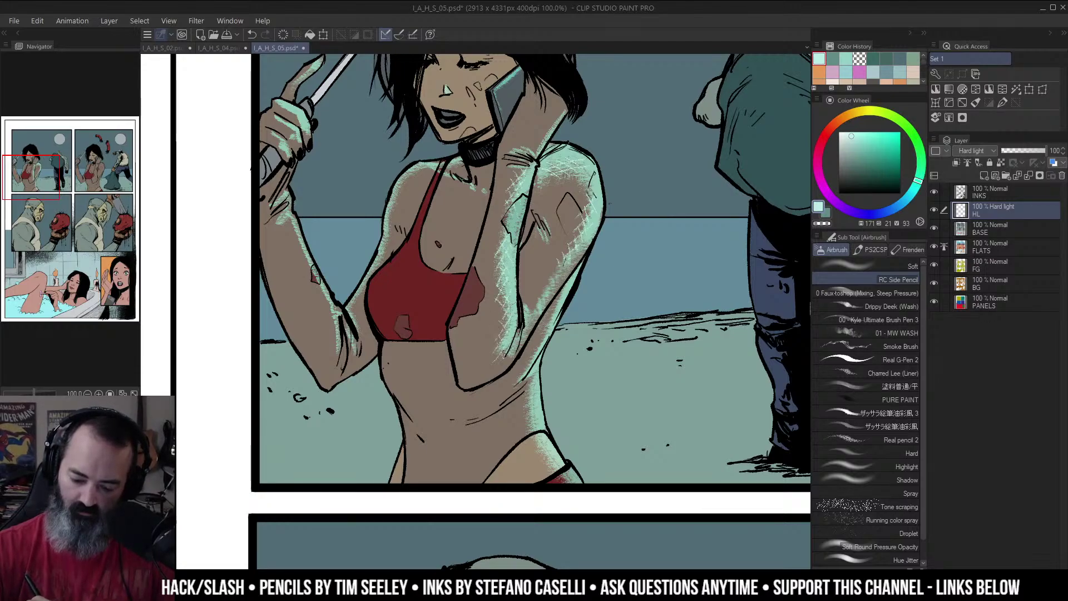
{"action": "left_click", "coordinate": [579, 246], "text": "alt"}
{"action": "left_click", "coordinate": [579, 246], "text": "alt"}
{"action": "left_click", "coordinate": [574, 213], "text": "ctrl"}
{"action": "left_click", "coordinate": [574, 213], "text": "ctrl"}
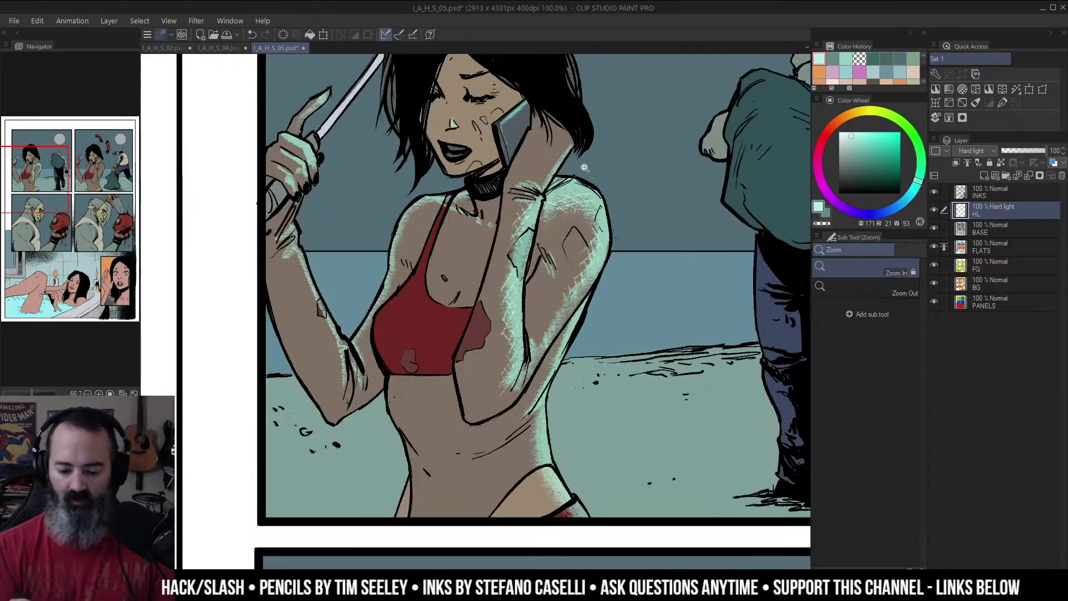
Step: Examine the teal highlights on the woman in the first panel at full-page and closer views
{"action": "key", "text": "b"}
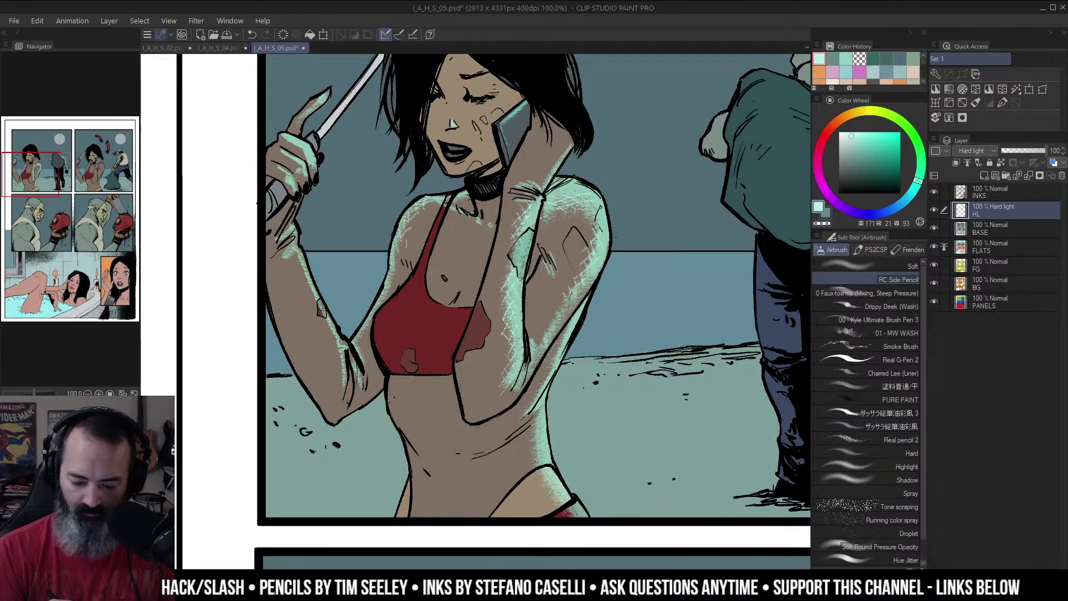
{"action": "left_click", "coordinate": [574, 239], "text": "alt"}
{"action": "left_click", "coordinate": [573, 239], "text": "alt"}
{"action": "left_click", "coordinate": [584, 243], "text": "alt"}
{"action": "left_click_drag", "start_coordinate": [700, 250], "coordinate": [626, 210]}
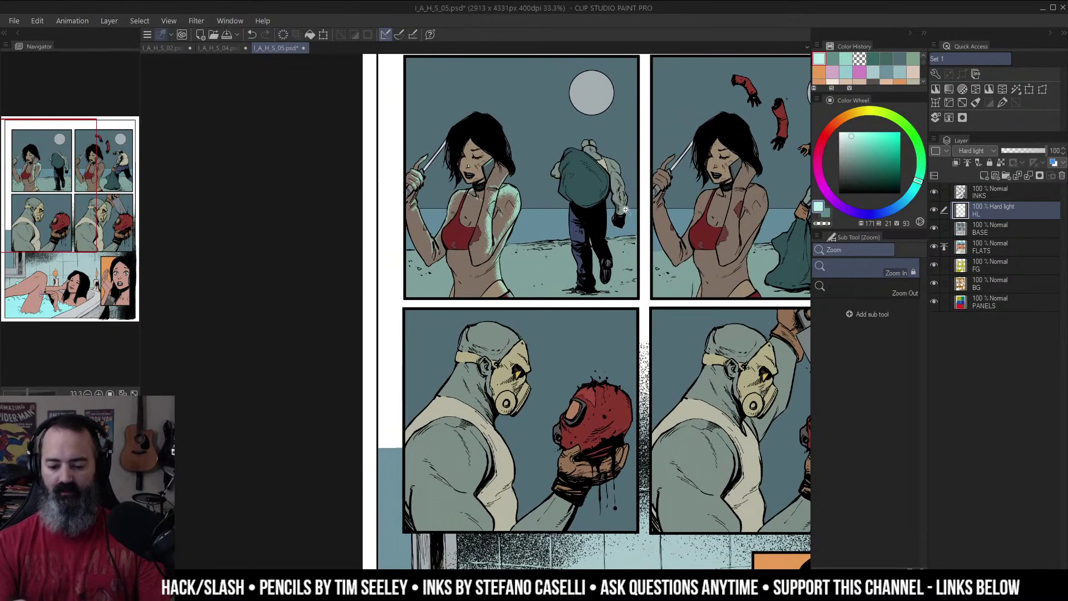
{"action": "left_click", "coordinate": [592, 227], "text": "alt"}
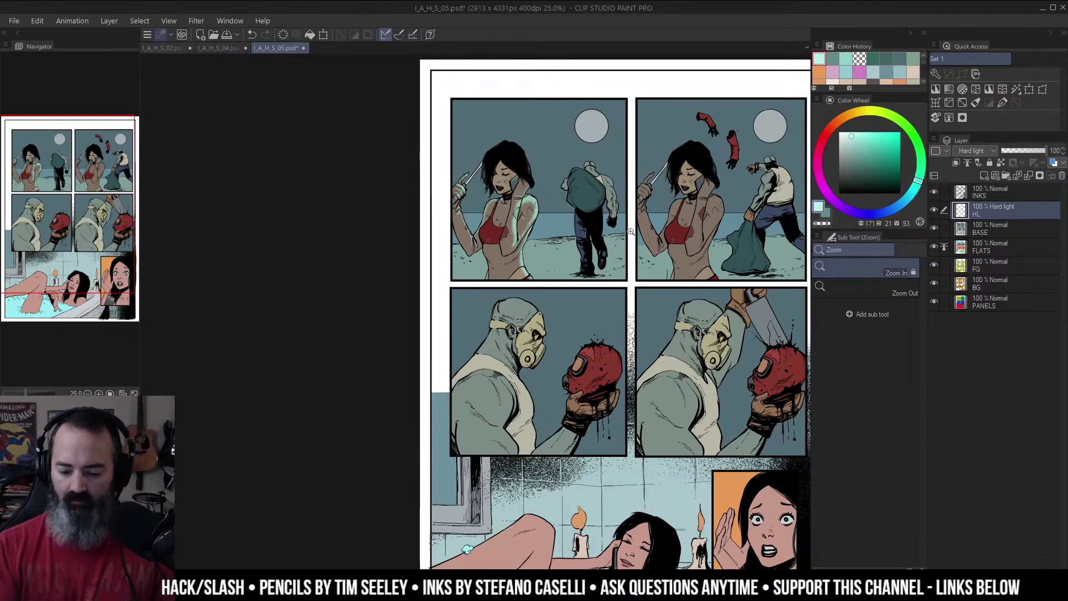
{"action": "left_click_drag", "start_coordinate": [704, 237], "coordinate": [686, 254]}
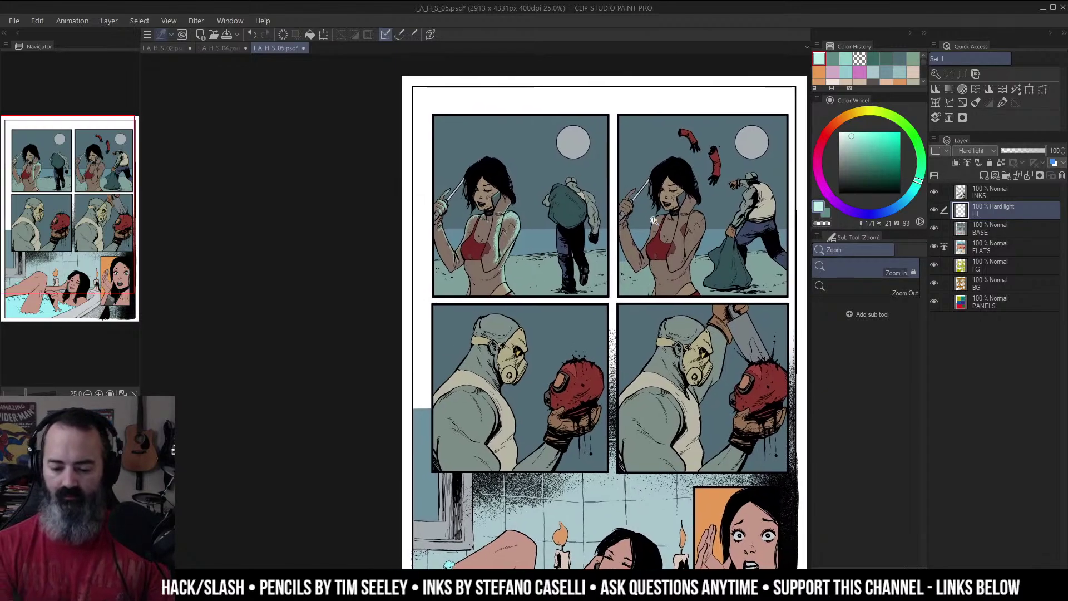
{"action": "left_click", "coordinate": [551, 230]}
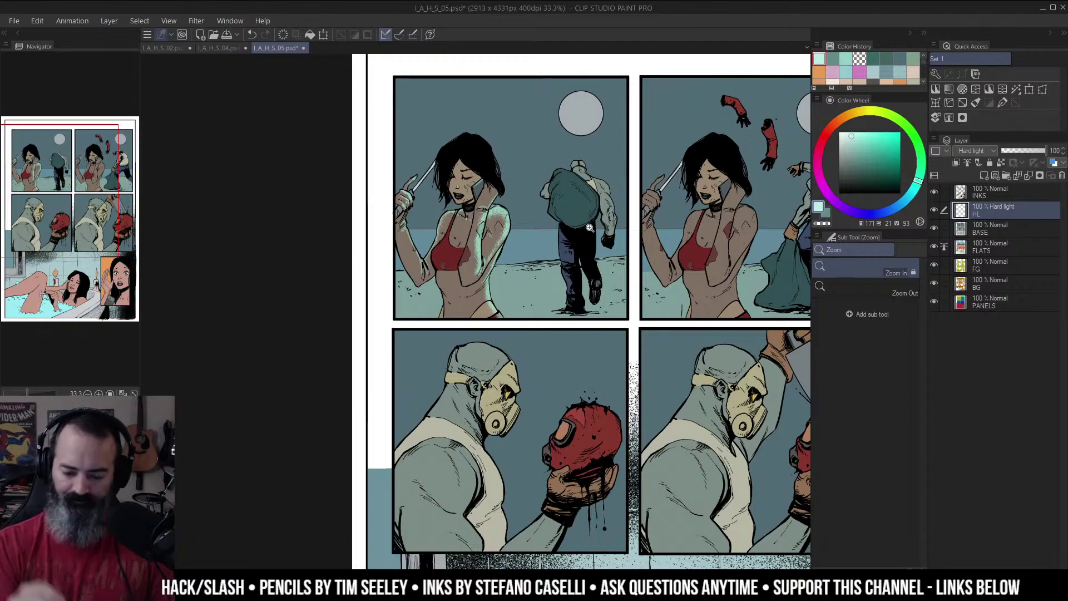
{"action": "left_click", "coordinate": [499, 202]}
{"action": "mouse_move", "coordinate": [507, 189]}
{"action": "left_mouse_down"}
{"action": "mouse_move", "coordinate": [534, 212]}
{"action": "mouse_move", "coordinate": [525, 189]}
{"action": "left_mouse_up"}
{"action": "left_click", "coordinate": [516, 191]}
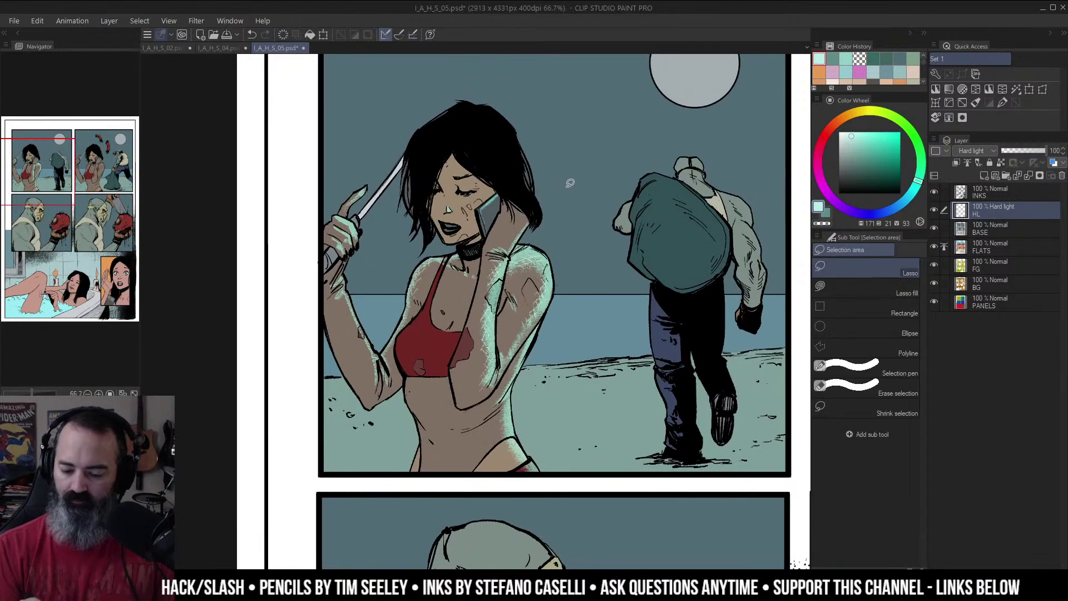
{"action": "left_click_drag", "start_coordinate": [436, 181], "coordinate": [427, 224]}
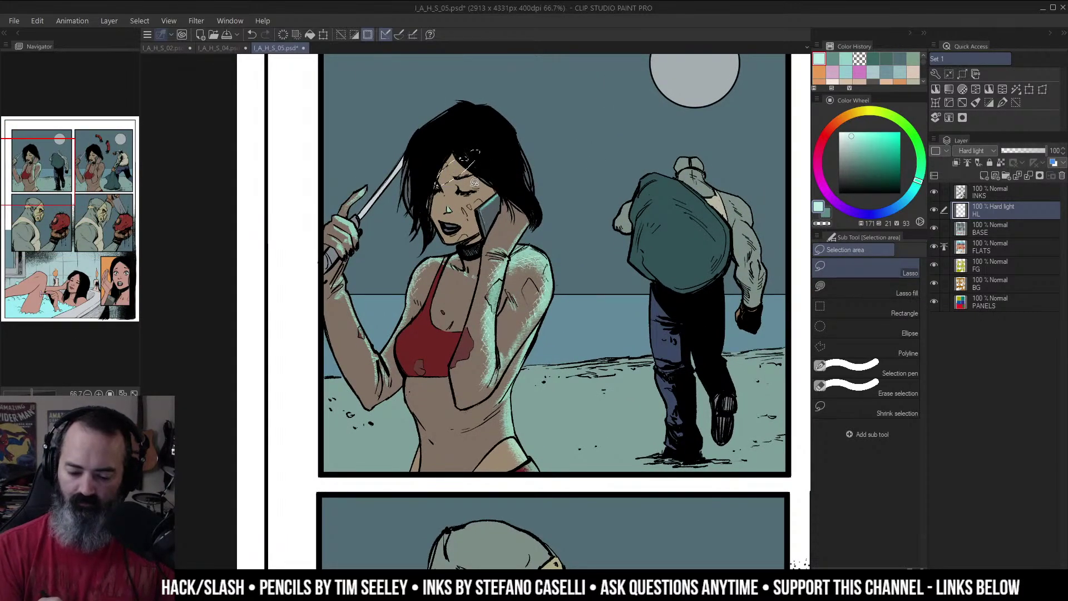
{"action": "mouse_move", "coordinate": [456, 270]}
{"action": "left_mouse_down"}
{"action": "mouse_move", "coordinate": [393, 314]}
{"action": "mouse_move", "coordinate": [455, 268]}
{"action": "left_mouse_up"}
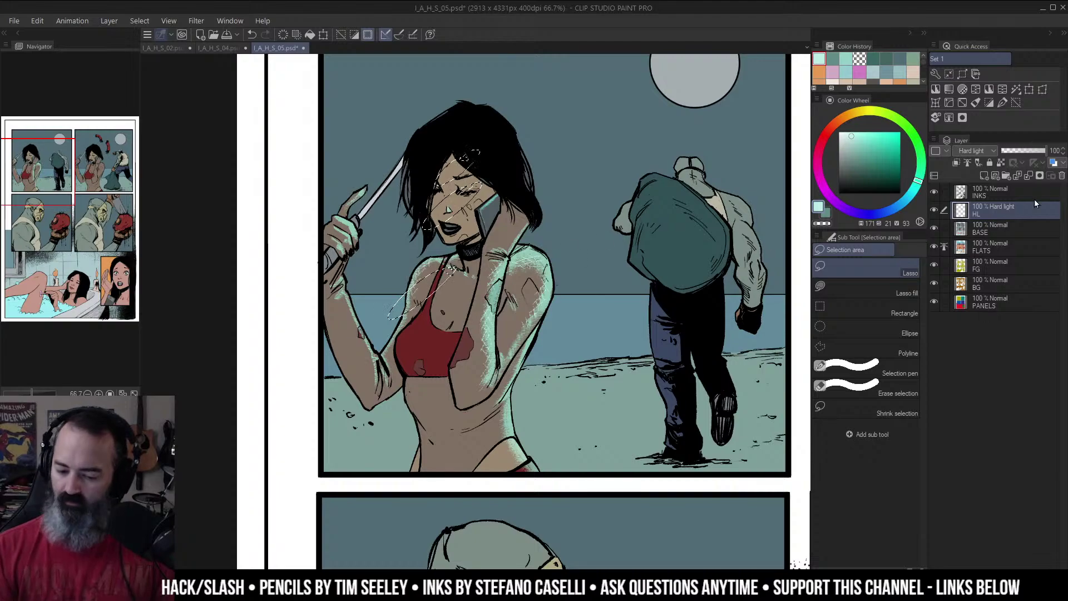
{"action": "right_click", "coordinate": [999, 203]}
{"action": "mouse_move", "coordinate": [1003, 245]}
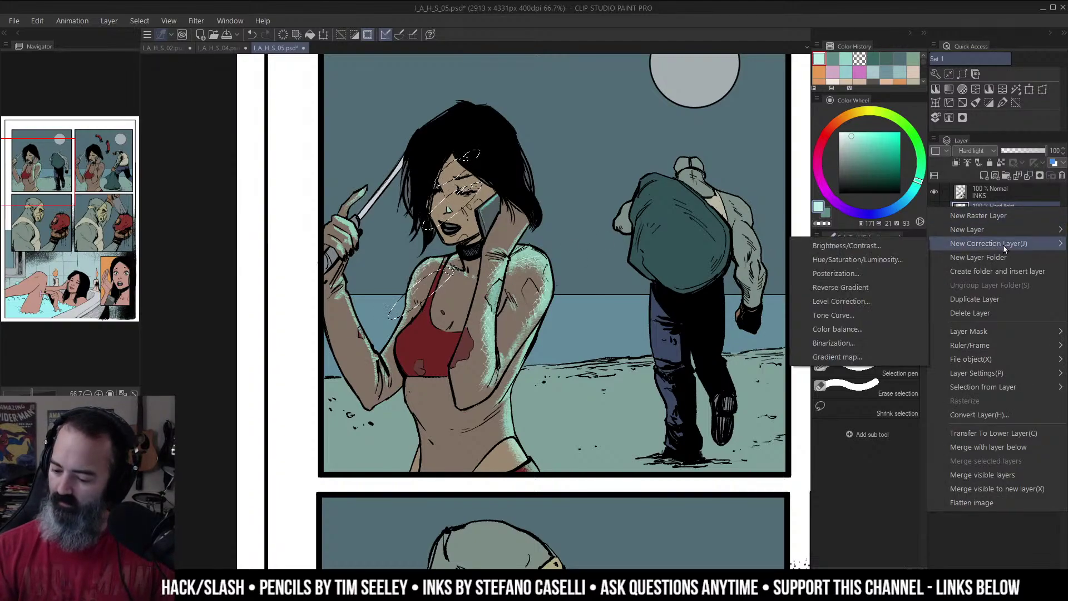
{"action": "left_click", "coordinate": [741, 212]}
{"action": "key", "text": "ctrl+d"}
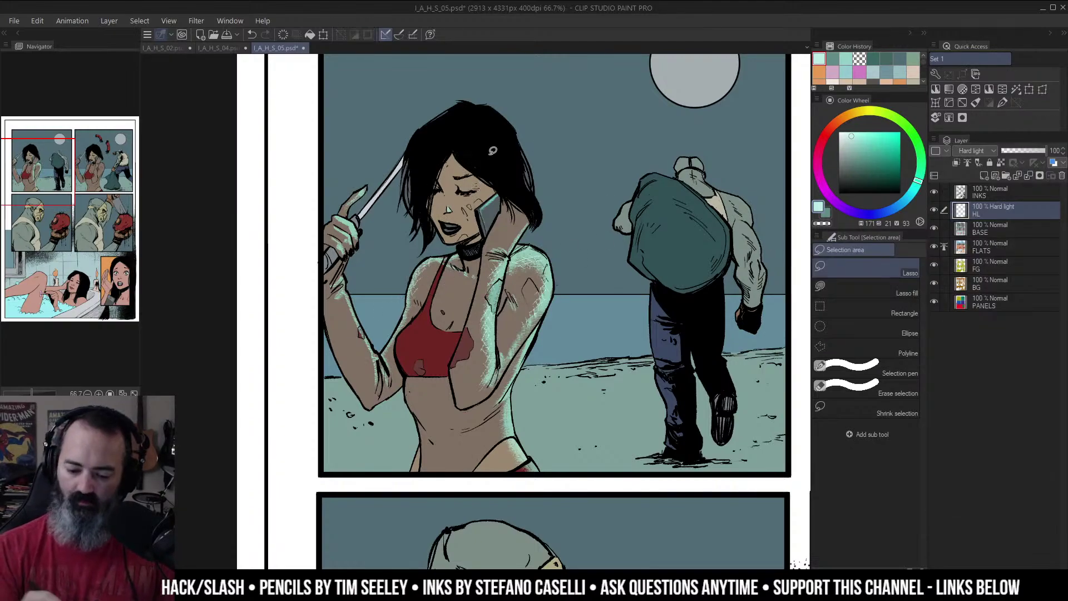
Step: Choose a neutral grey (H 171, S 0, V 63) and paint soft highlights on the woman's face with the RC Side Pencil
{"action": "left_click", "coordinate": [844, 136]}
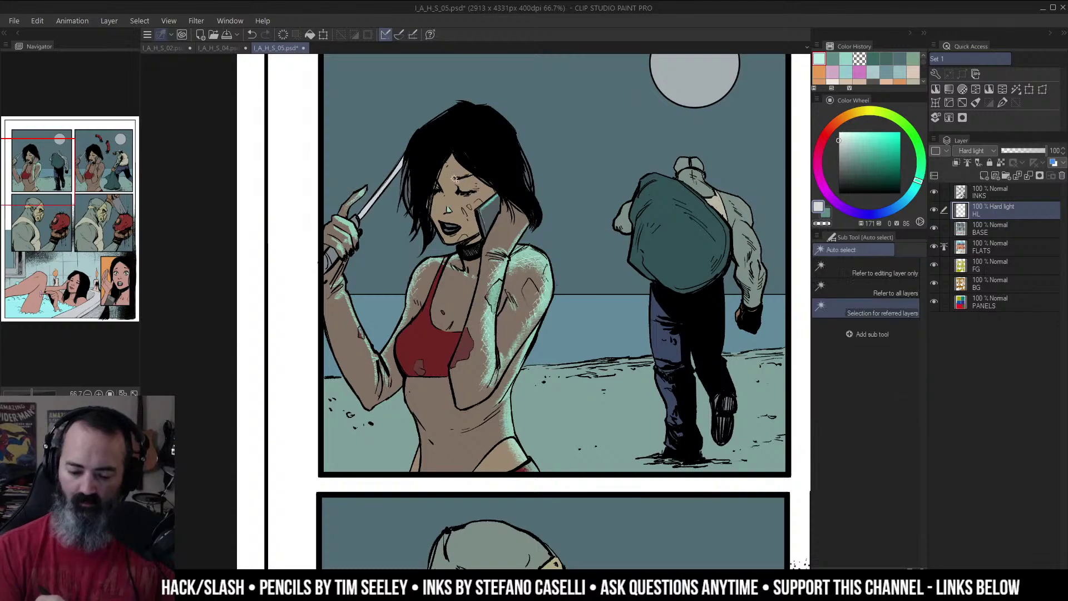
{"action": "left_click", "coordinate": [838, 154]}
{"action": "key", "text": "b"}
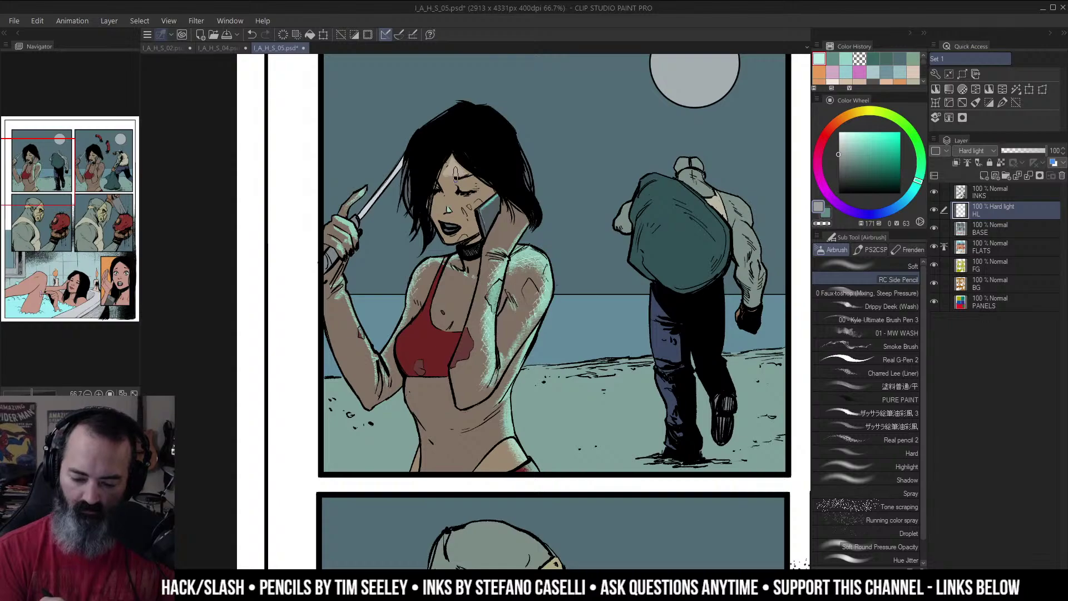
{"action": "left_click_drag", "start_coordinate": [456, 173], "coordinate": [466, 170]}
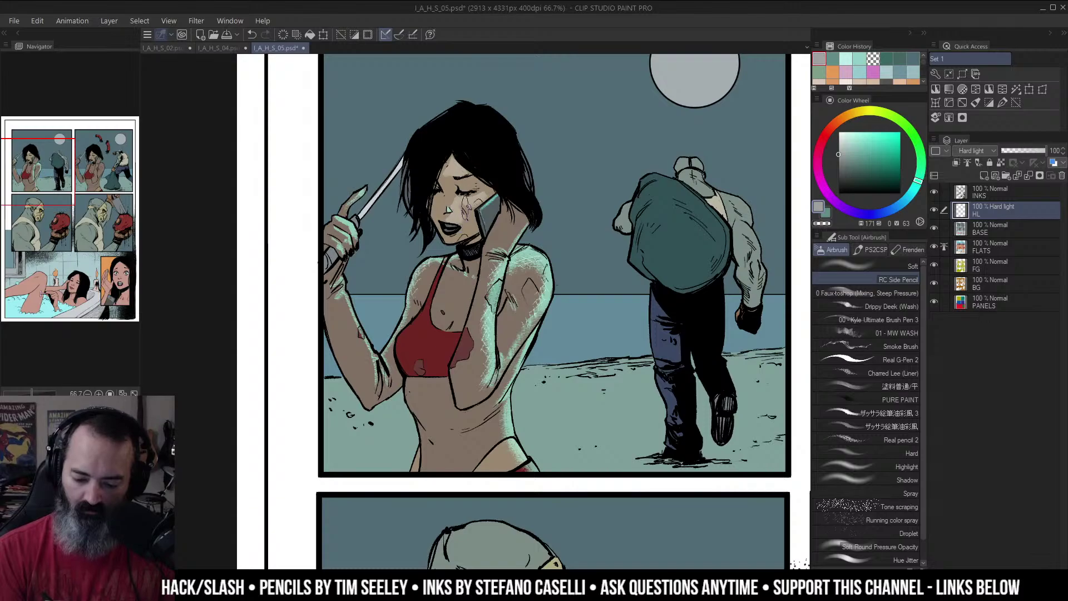
{"action": "scroll", "coordinate": [506, 188], "scroll_direction": "down", "scroll_amount": 2}
{"action": "scroll", "coordinate": [502, 201], "scroll_direction": "up", "scroll_amount": 2}
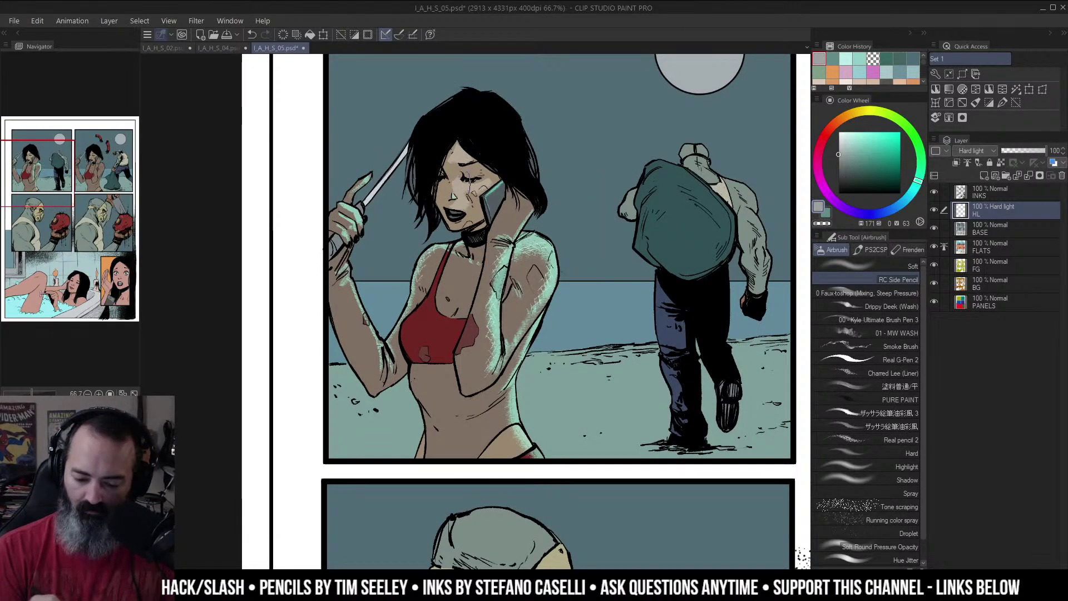
{"action": "scroll", "coordinate": [496, 168], "scroll_direction": "down", "scroll_amount": 2}
{"action": "scroll", "coordinate": [504, 169], "scroll_direction": "up", "scroll_amount": 2}
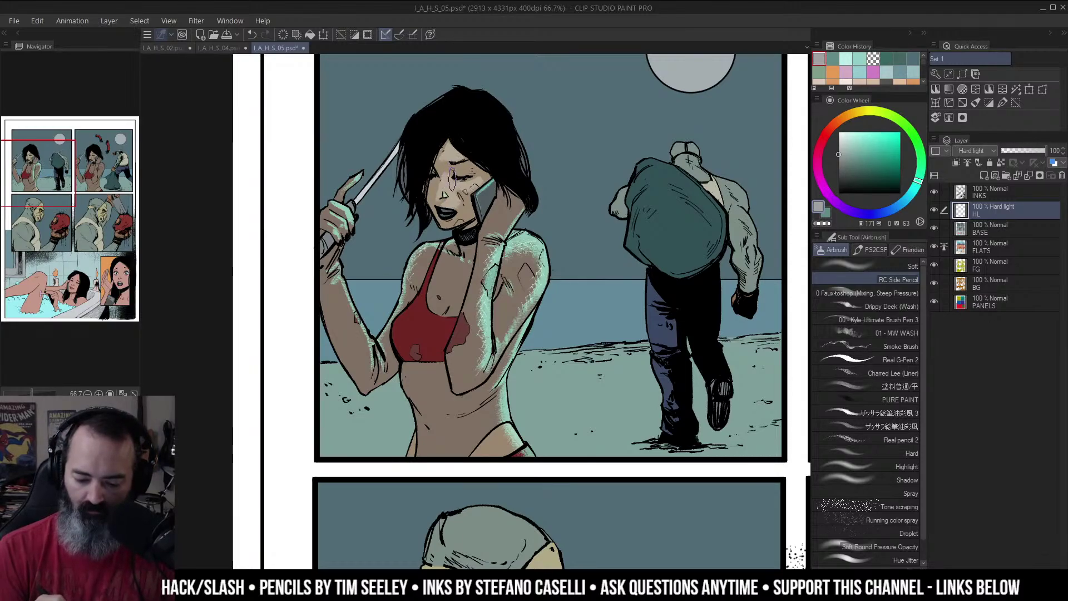
{"action": "scroll", "coordinate": [566, 147], "scroll_direction": "down", "scroll_amount": 2}
{"action": "scroll", "coordinate": [554, 151], "scroll_direction": "up", "scroll_amount": 1}
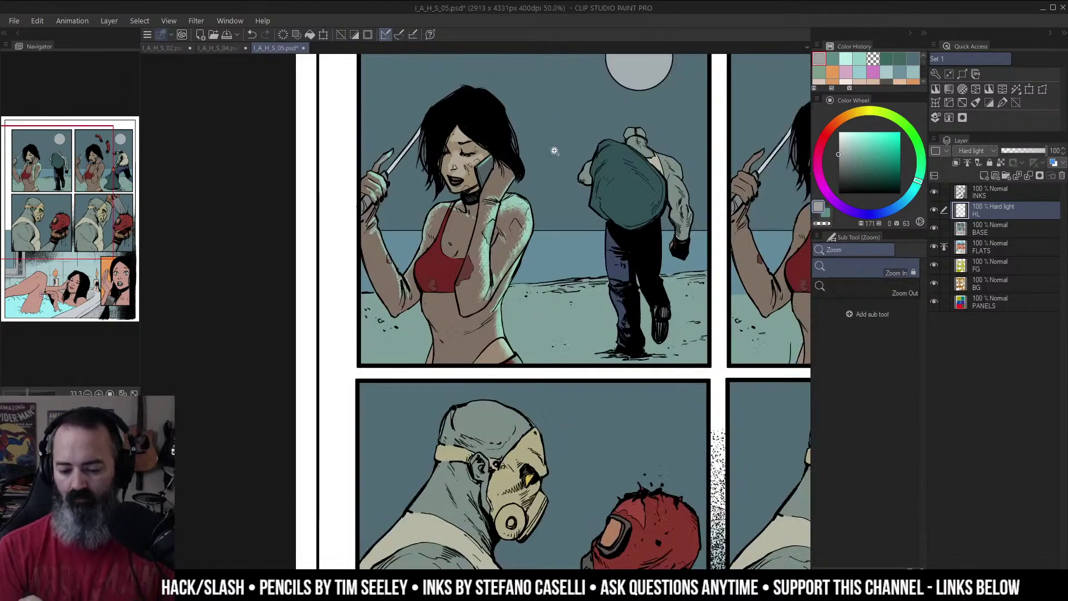
Step: Adjust the selection around the woman's raised arm with the Lasso and paint soft grey highlights on both her forearms
{"action": "left_click", "coordinate": [494, 181], "text": "ctrl"}
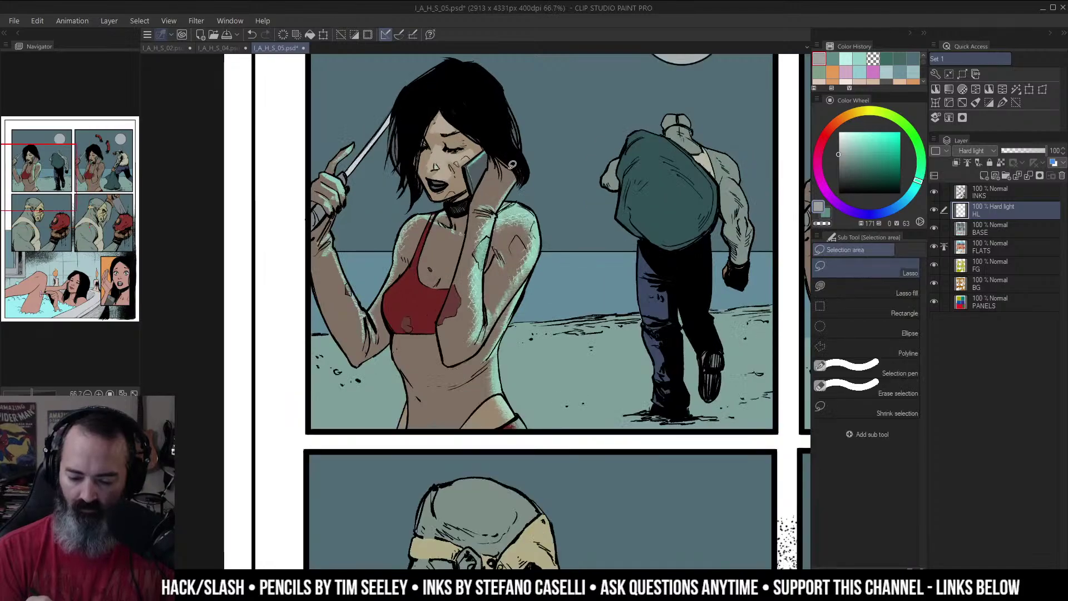
{"action": "left_click_drag", "start_coordinate": [492, 168], "coordinate": [459, 270]}
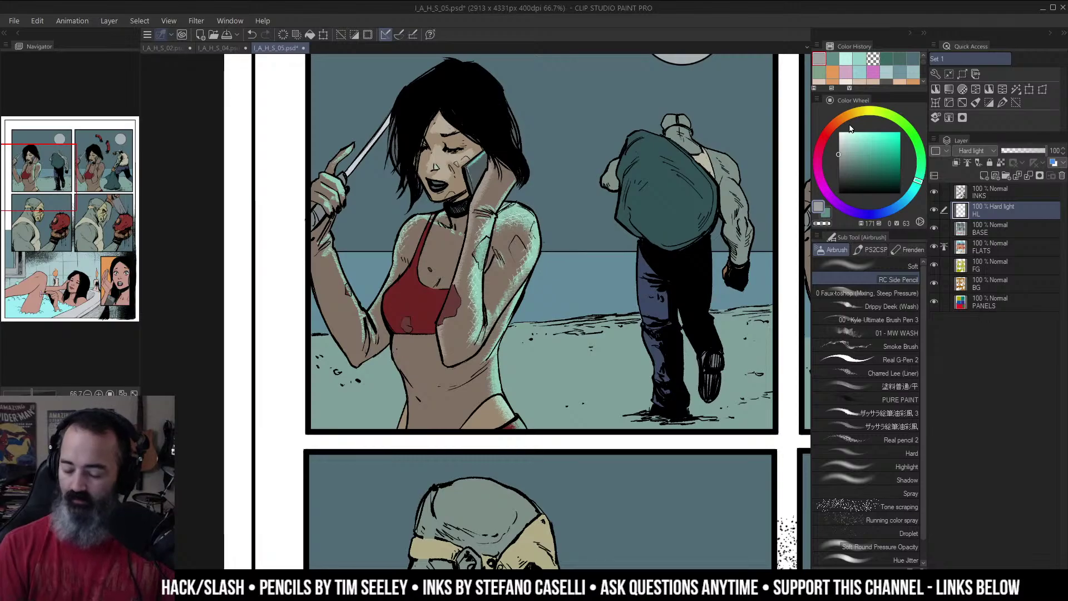
{"action": "mouse_move", "coordinate": [475, 201]}
{"action": "left_mouse_down"}
{"action": "mouse_move", "coordinate": [531, 171]}
{"action": "mouse_move", "coordinate": [503, 323]}
{"action": "mouse_move", "coordinate": [510, 269]}
{"action": "left_mouse_up"}
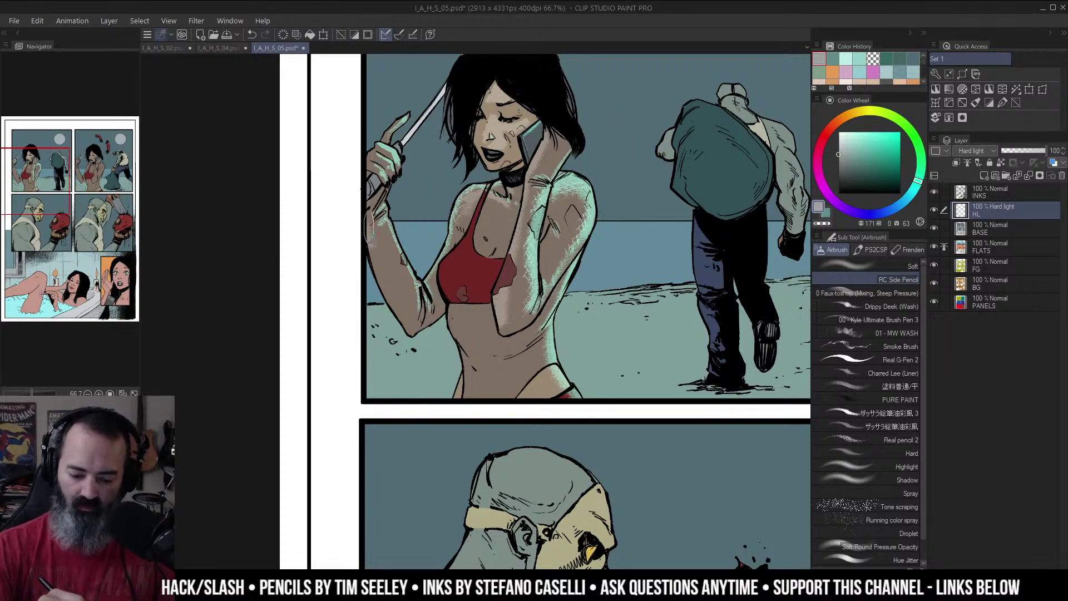
{"action": "left_click_drag", "start_coordinate": [369, 232], "coordinate": [391, 296]}
Step: Paint soft grey highlights over the woman's belly and waist, and undo the last stroke near the hip
{"action": "scroll", "coordinate": [551, 234], "scroll_direction": "down", "scroll_amount": 2}
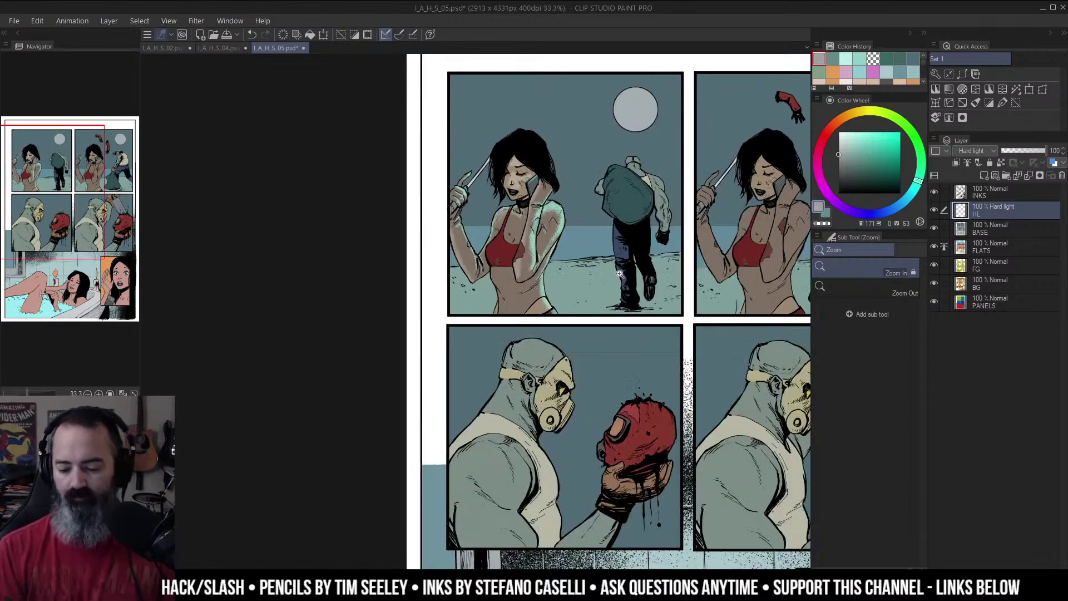
{"action": "scroll", "coordinate": [579, 276], "scroll_direction": "up", "scroll_amount": 1}
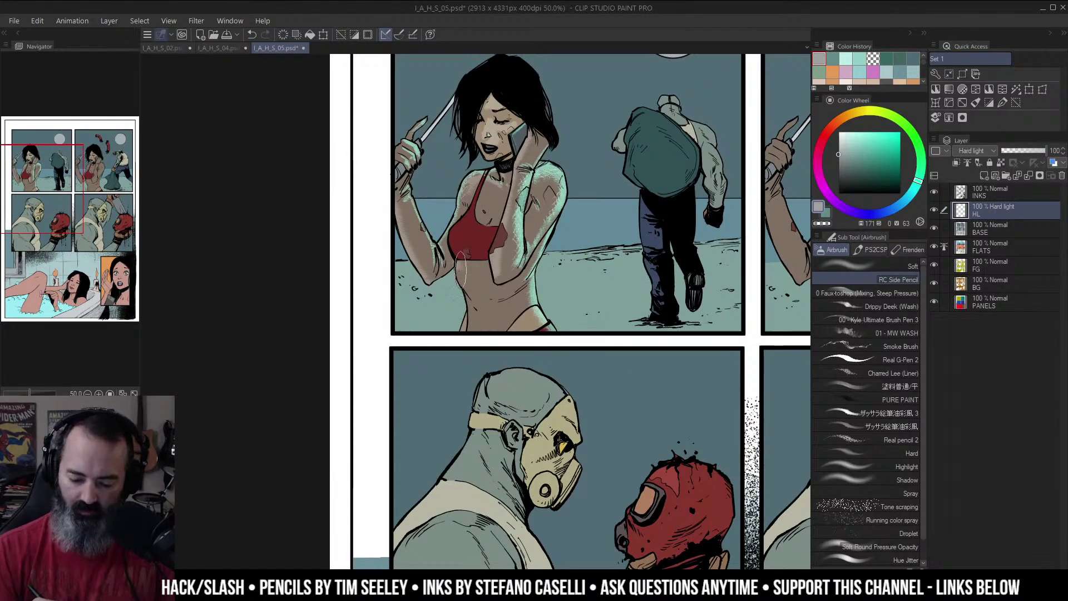
{"action": "scroll", "coordinate": [489, 306], "scroll_direction": "down", "scroll_amount": 1}
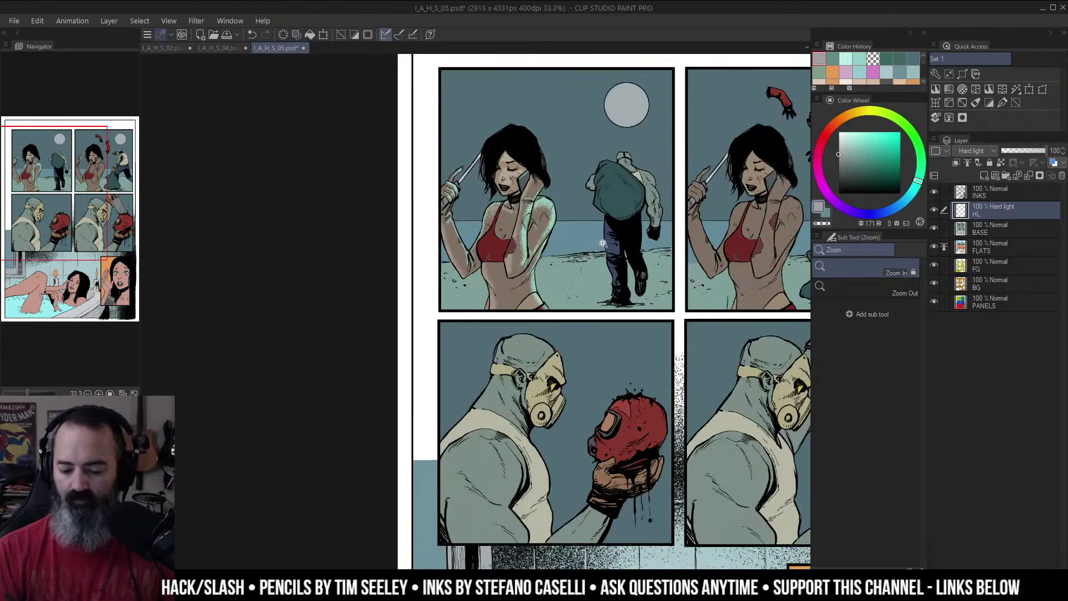
{"action": "scroll", "coordinate": [504, 278], "scroll_direction": "up", "scroll_amount": 1}
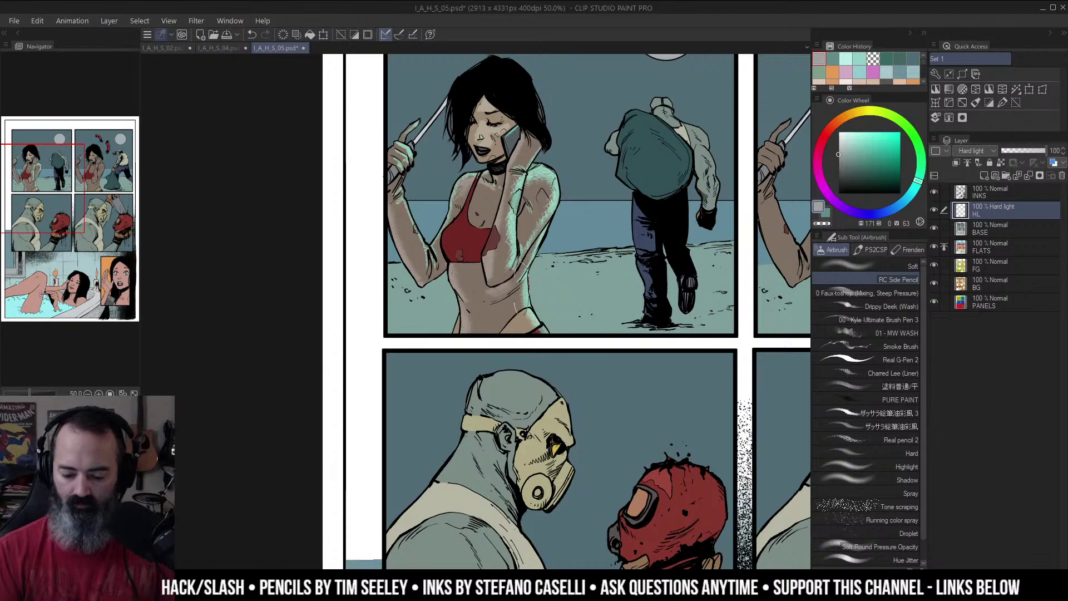
{"action": "mouse_move", "coordinate": [512, 287]}
{"action": "left_mouse_down"}
{"action": "mouse_move", "coordinate": [497, 308]}
{"action": "mouse_move", "coordinate": [504, 314]}
{"action": "left_mouse_up"}
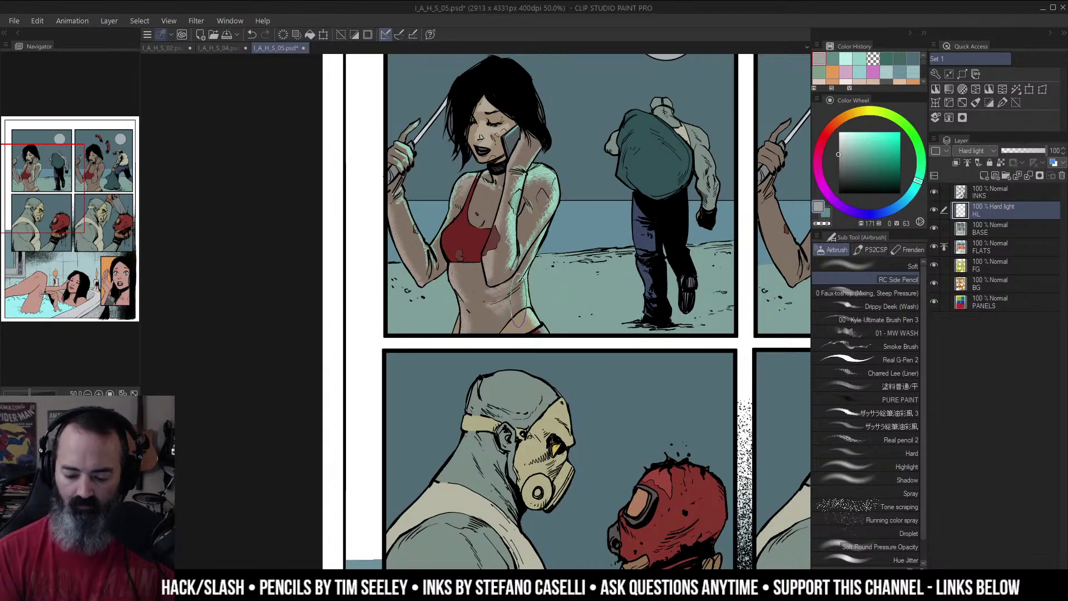
{"action": "key", "text": "ctrl+space"}
{"action": "left_click", "coordinate": [549, 276], "text": "alt"}
{"action": "key", "text": "ctrl+z"}
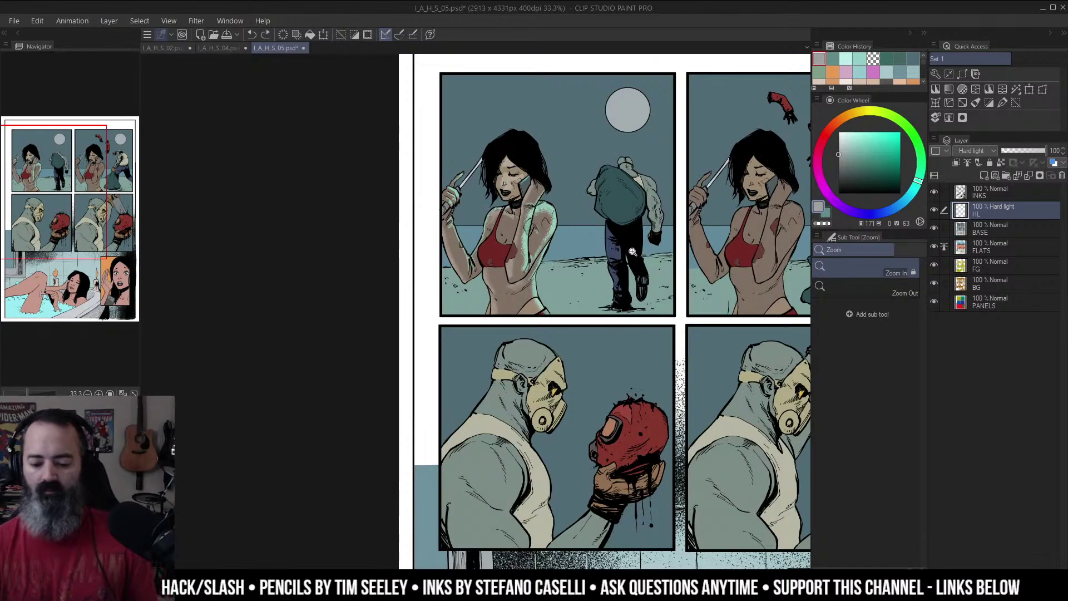
Step: Select the woman's red bikini and paint highlights on the top with a darker neutral grey (H 171, S 0, V 56)
{"action": "left_click", "coordinate": [634, 257], "text": "alt"}
{"action": "left_click_drag", "start_coordinate": [634, 256], "coordinate": [512, 242]}
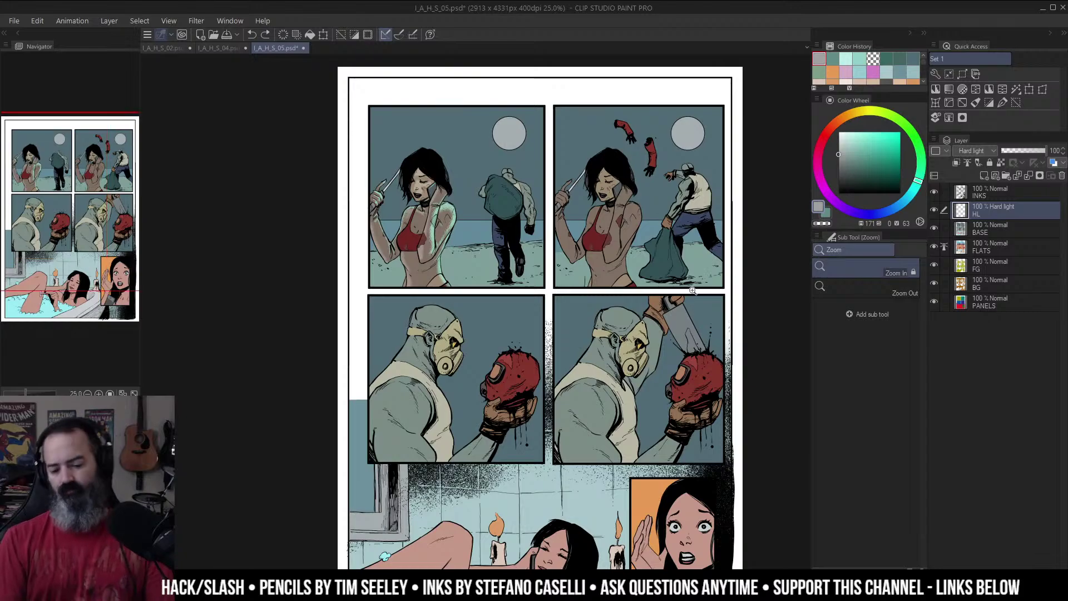
{"action": "left_click", "coordinate": [431, 219]}
{"action": "left_click", "coordinate": [431, 218]}
{"action": "left_click", "coordinate": [431, 219]}
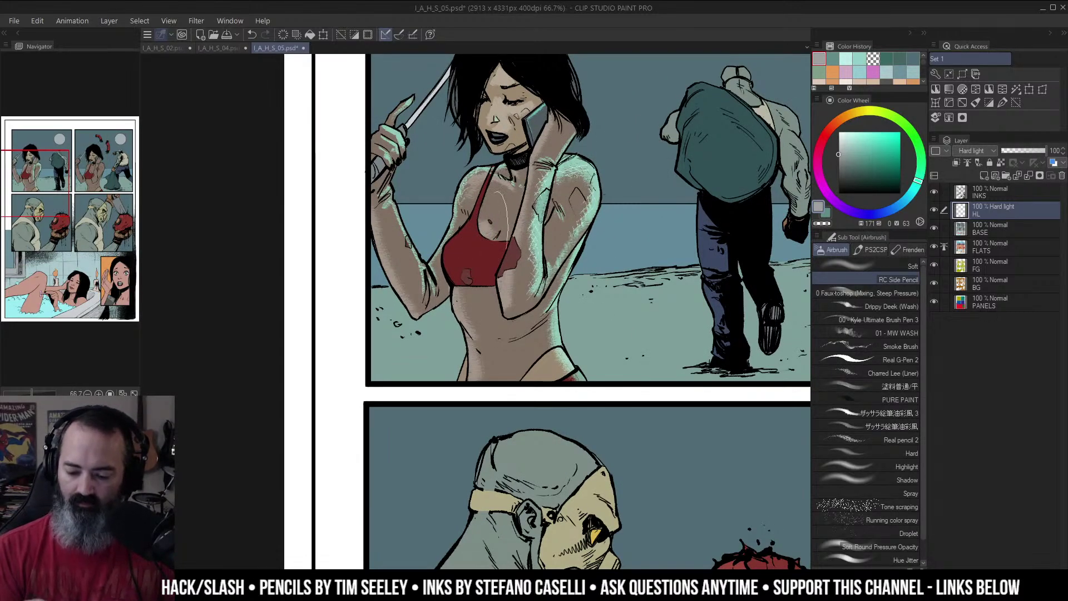
{"action": "key", "text": "w"}
{"action": "left_click", "coordinate": [489, 251]}
{"action": "key", "text": "ctrl+d"}
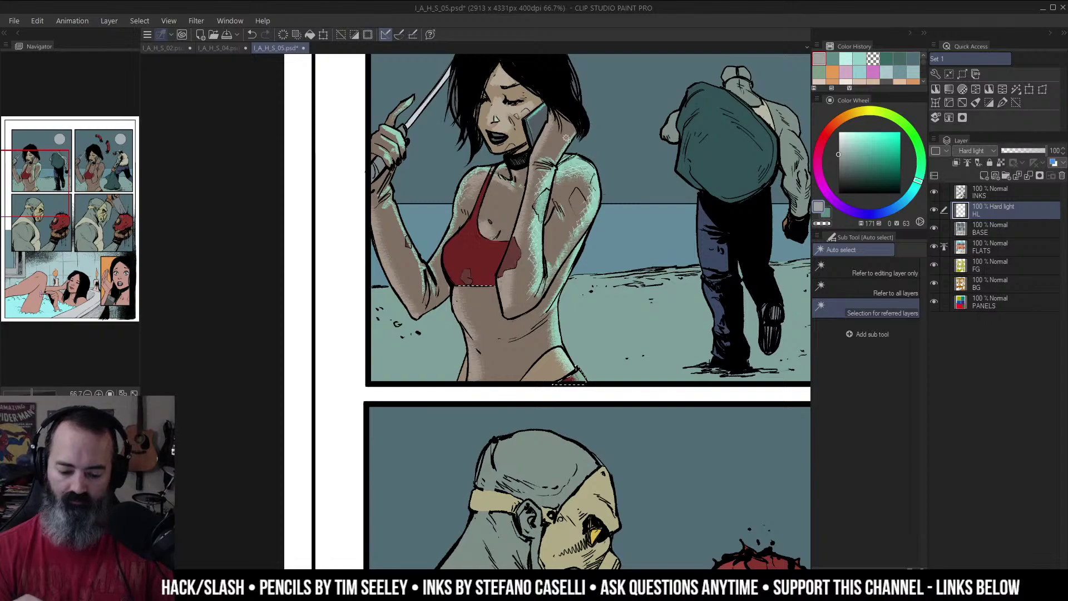
{"action": "key", "text": "b"}
{"action": "left_click_drag", "start_coordinate": [468, 262], "coordinate": [492, 236]}
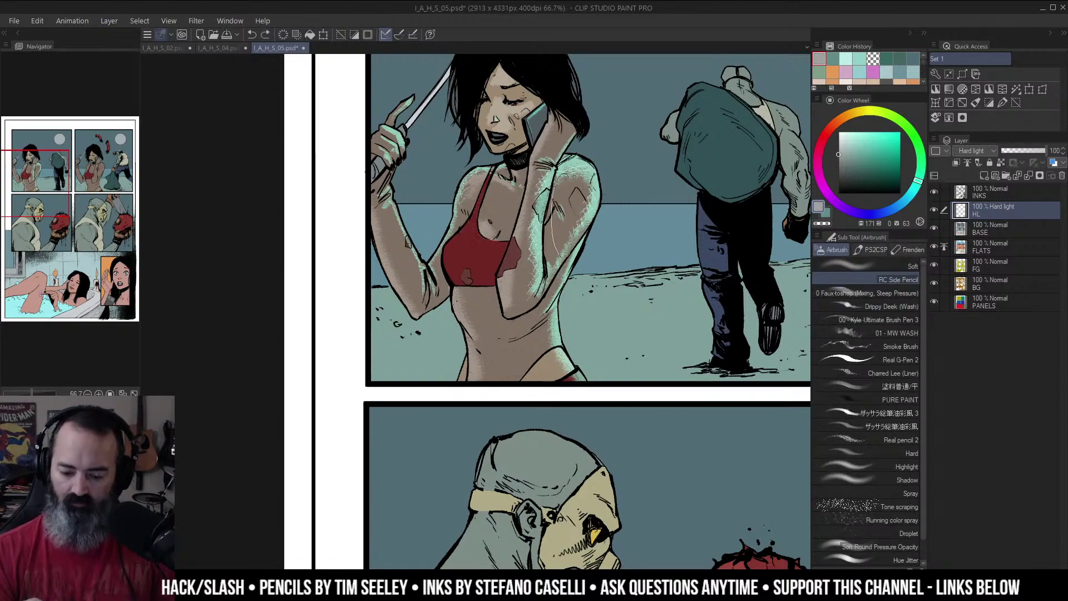
{"action": "left_click", "coordinate": [839, 159]}
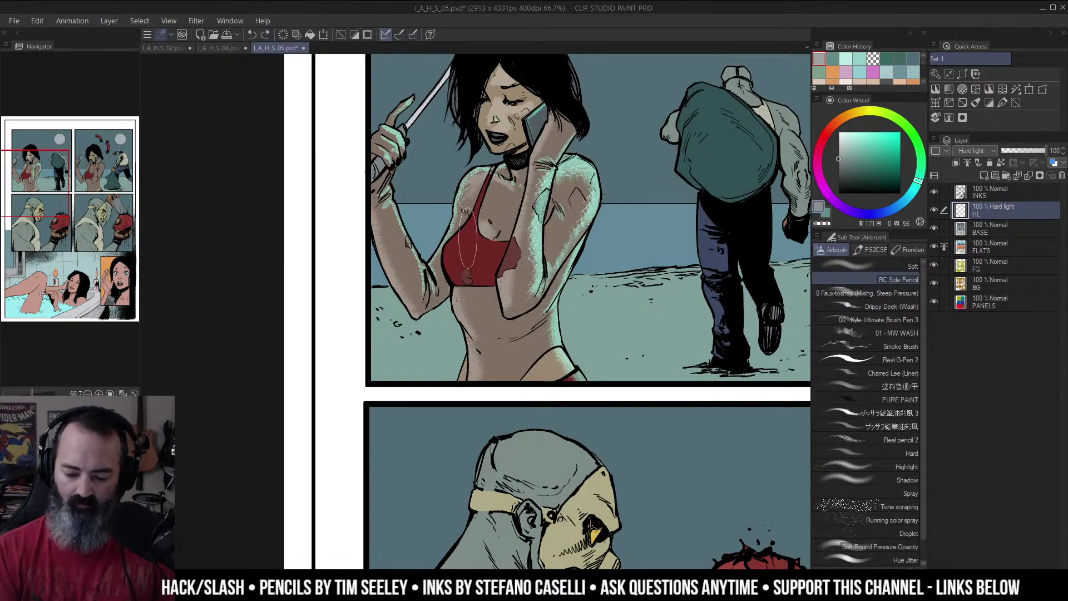
{"action": "mouse_move", "coordinate": [476, 225]}
{"action": "left_mouse_down"}
{"action": "mouse_move", "coordinate": [470, 255]}
{"action": "mouse_move", "coordinate": [494, 240]}
{"action": "left_mouse_up"}
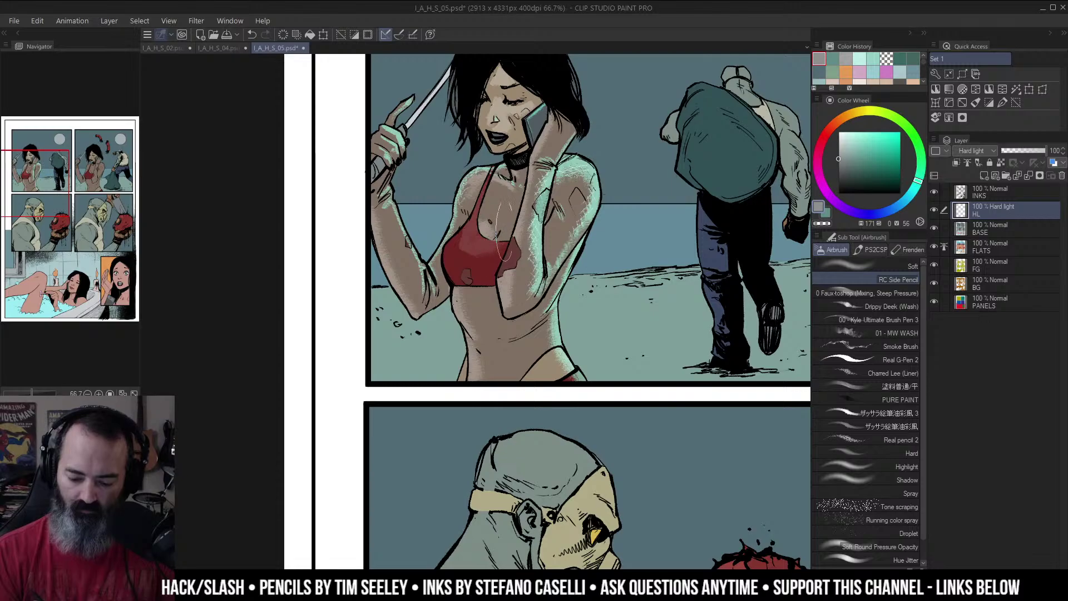
Step: Clear the selection and toggle the HL layer's visibility to compare the page with and without the highlights
{"action": "left_click", "coordinate": [535, 187], "text": "alt"}
{"action": "left_click", "coordinate": [545, 203], "text": "alt"}
{"action": "left_click_drag", "start_coordinate": [651, 214], "coordinate": [621, 210]}
{"action": "left_click", "coordinate": [621, 208], "text": "ctrl+alt+space"}
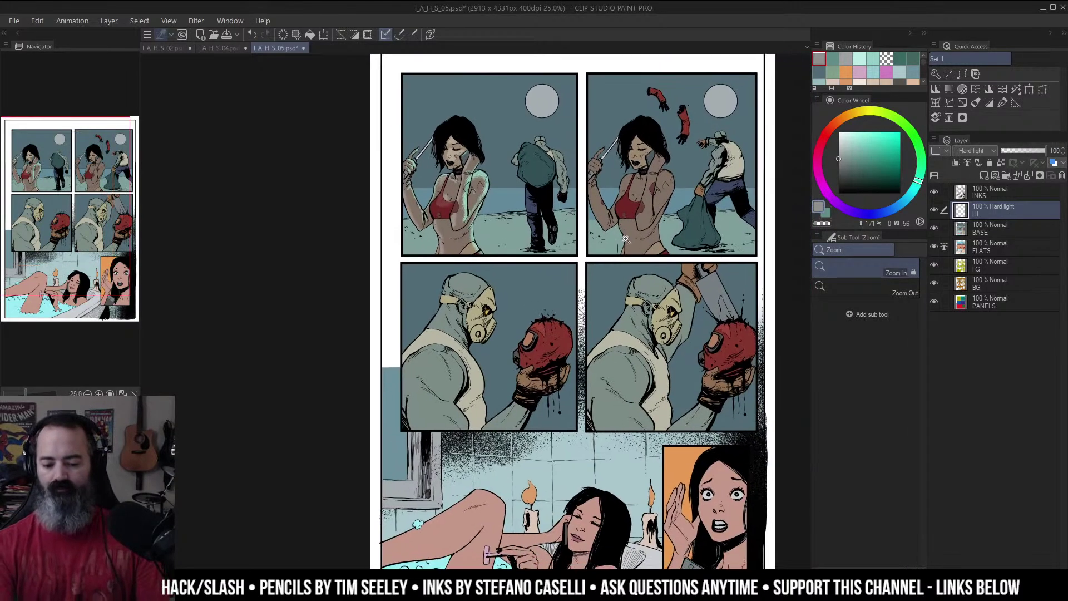
{"action": "key", "text": "m"}
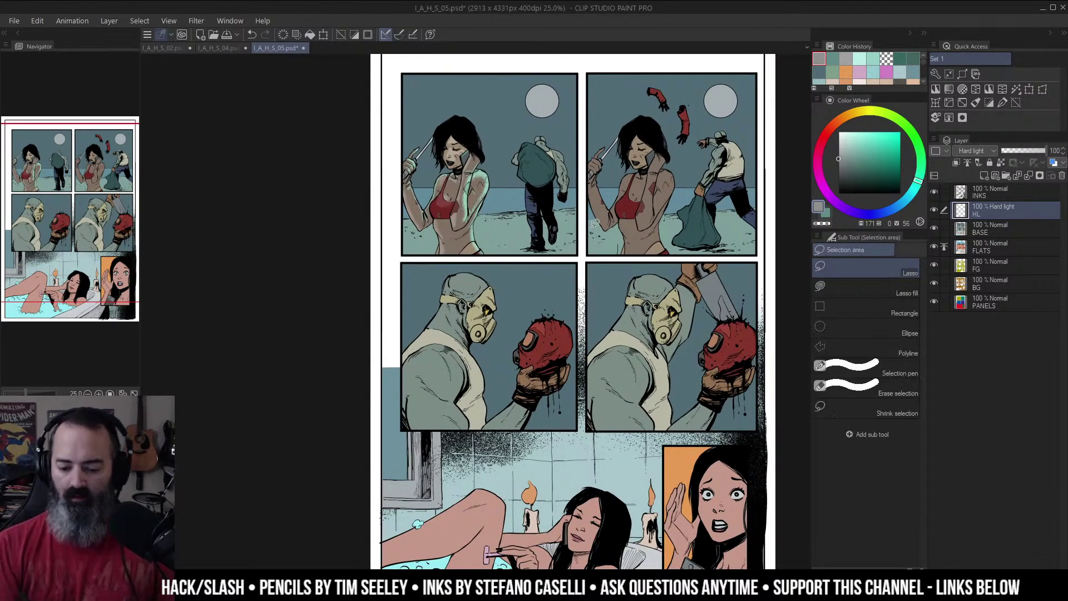
{"action": "key", "text": "ctrl+d"}
{"action": "left_click_drag", "start_coordinate": [642, 228], "coordinate": [608, 234]}
{"action": "left_click", "coordinate": [935, 211]}
{"action": "left_click", "coordinate": [935, 210]}
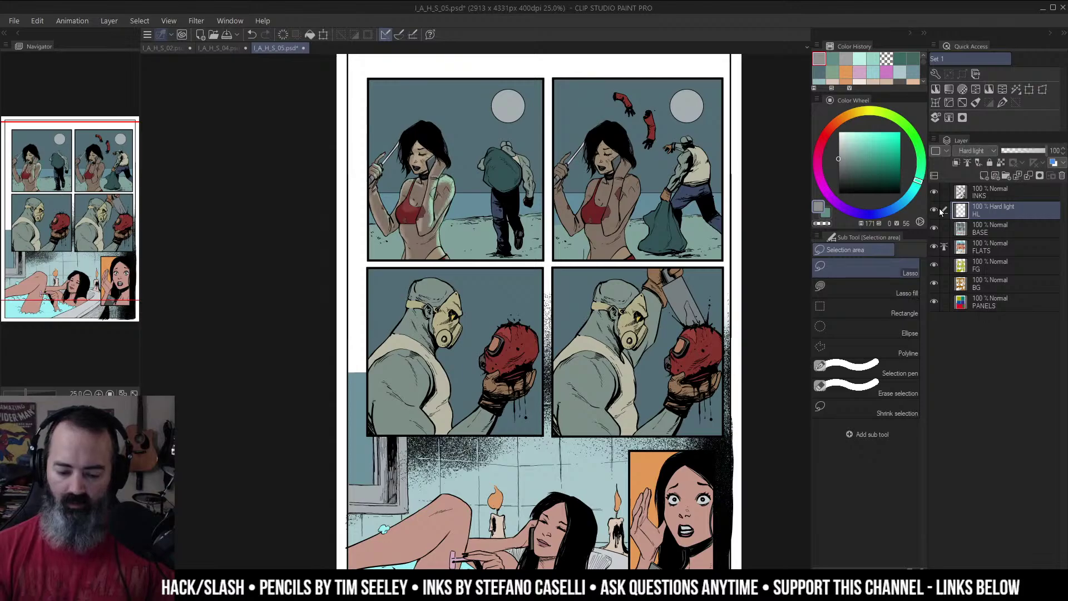
Step: Select the whole page and duplicate the HL highlights onto a separate layer
{"action": "key", "text": "ctrl+a"}
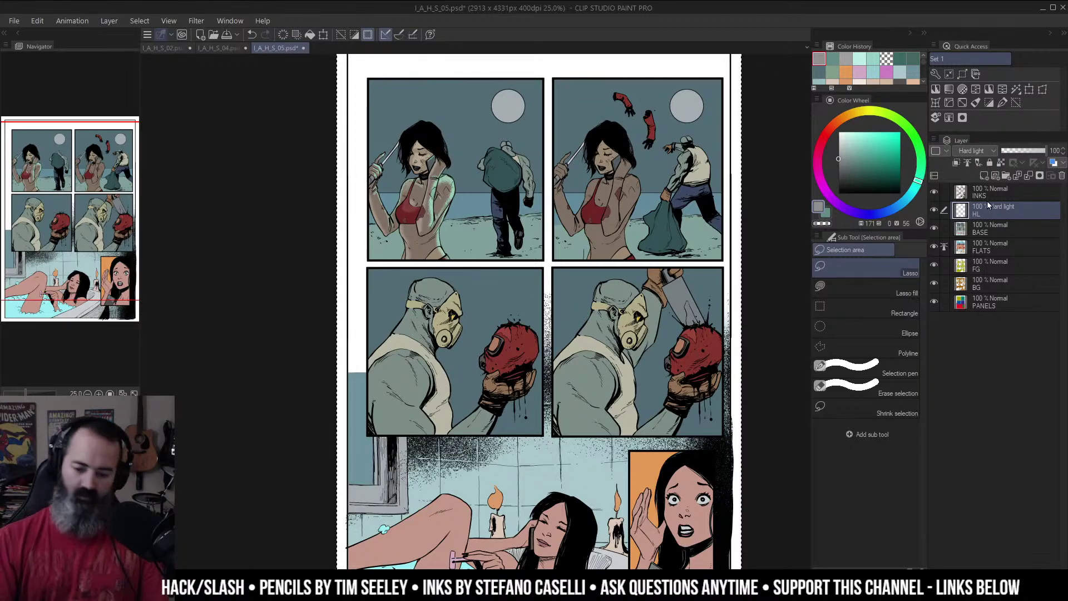
{"action": "key", "text": "ctrl+v"}
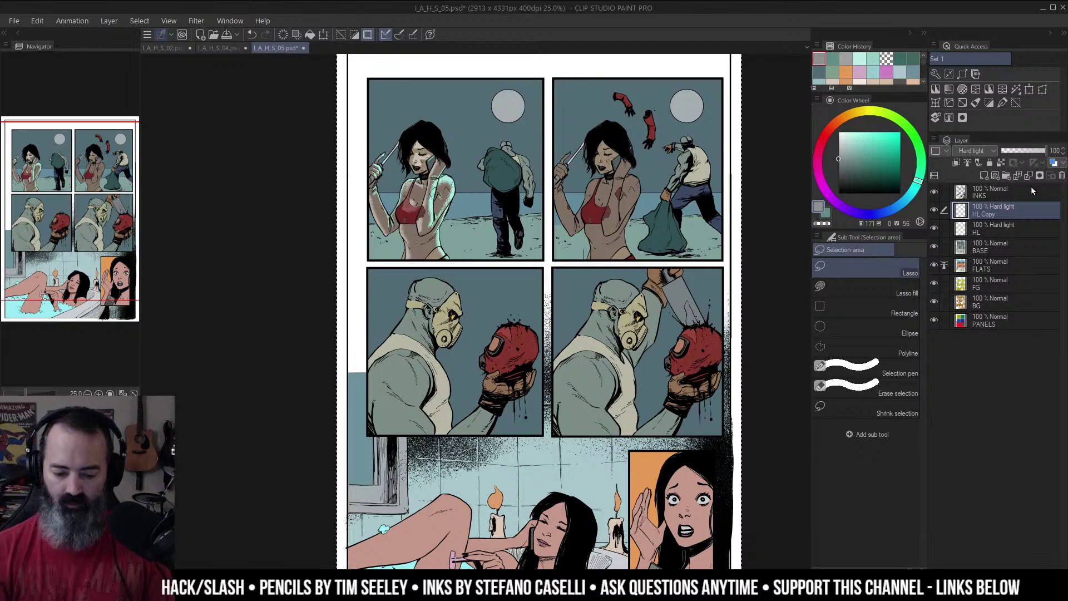
{"action": "key", "text": "ctrl+t"}
{"action": "left_click_drag", "start_coordinate": [612, 229], "coordinate": [761, 241]}
{"action": "left_click_drag", "start_coordinate": [772, 161], "coordinate": [771, 160]}
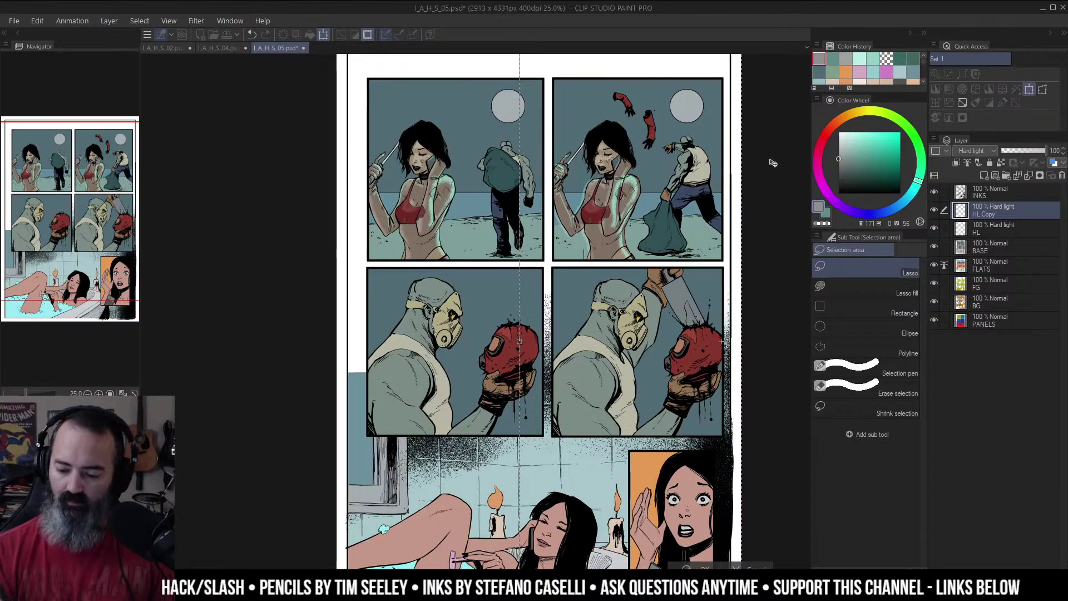
{"action": "key", "text": "Escape"}
{"action": "left_click_drag", "start_coordinate": [576, 183], "coordinate": [668, 184]}
{"action": "left_click_drag", "start_coordinate": [722, 213], "coordinate": [544, 233]}
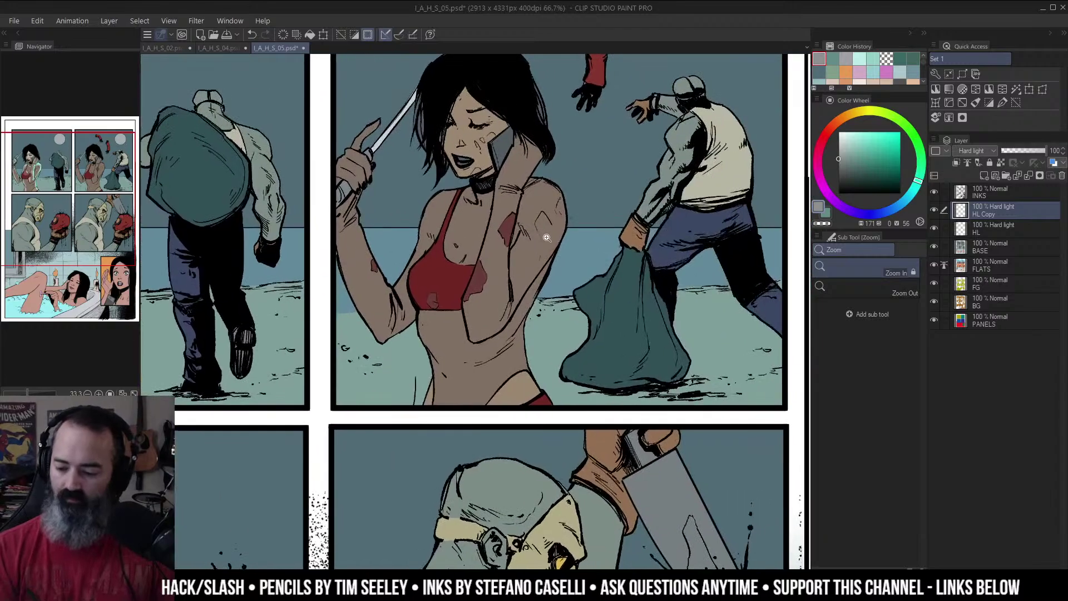
{"action": "mouse_move", "coordinate": [612, 244]}
{"action": "left_mouse_down"}
{"action": "mouse_move", "coordinate": [539, 249]}
{"action": "mouse_move", "coordinate": [625, 256]}
{"action": "left_mouse_up"}
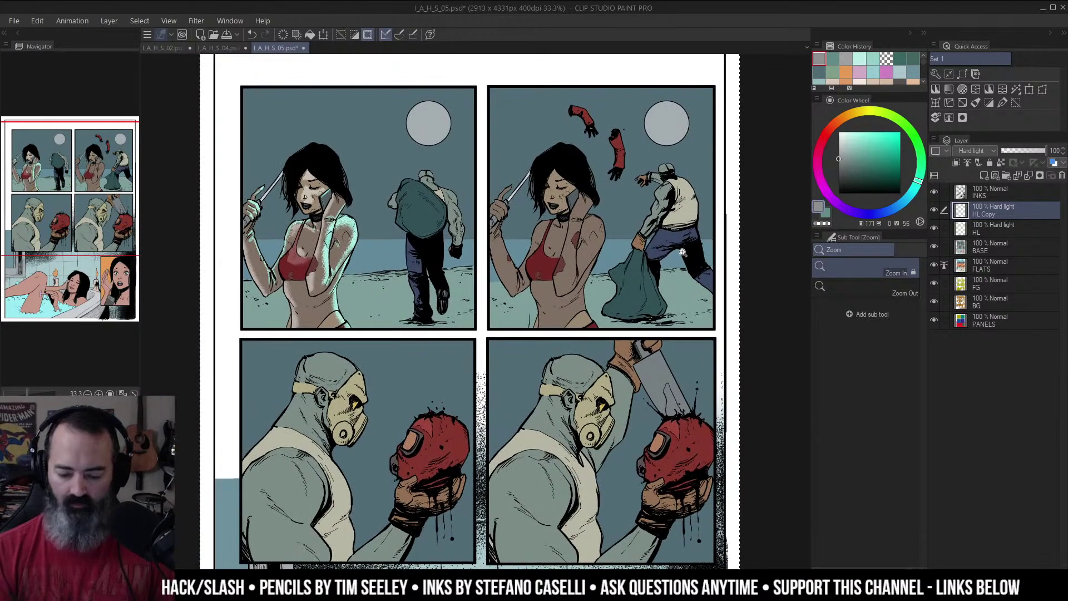
Step: Transform the duplicated highlights layer, moving it so the highlights line up with the woman in the second panel
{"action": "key", "text": "ctrl+t"}
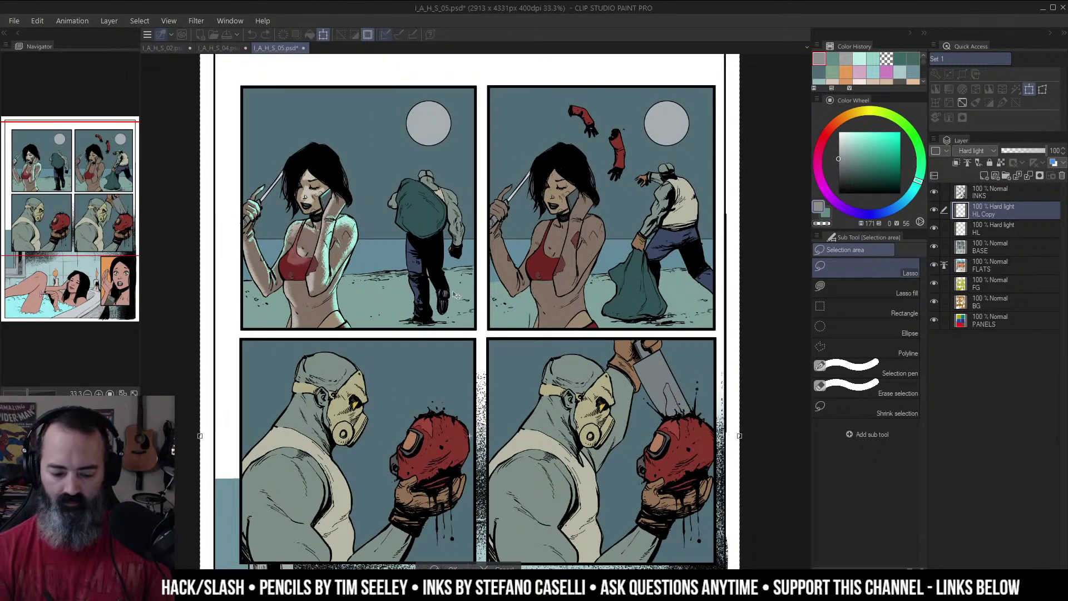
{"action": "left_click_drag", "start_coordinate": [484, 287], "coordinate": [727, 262]}
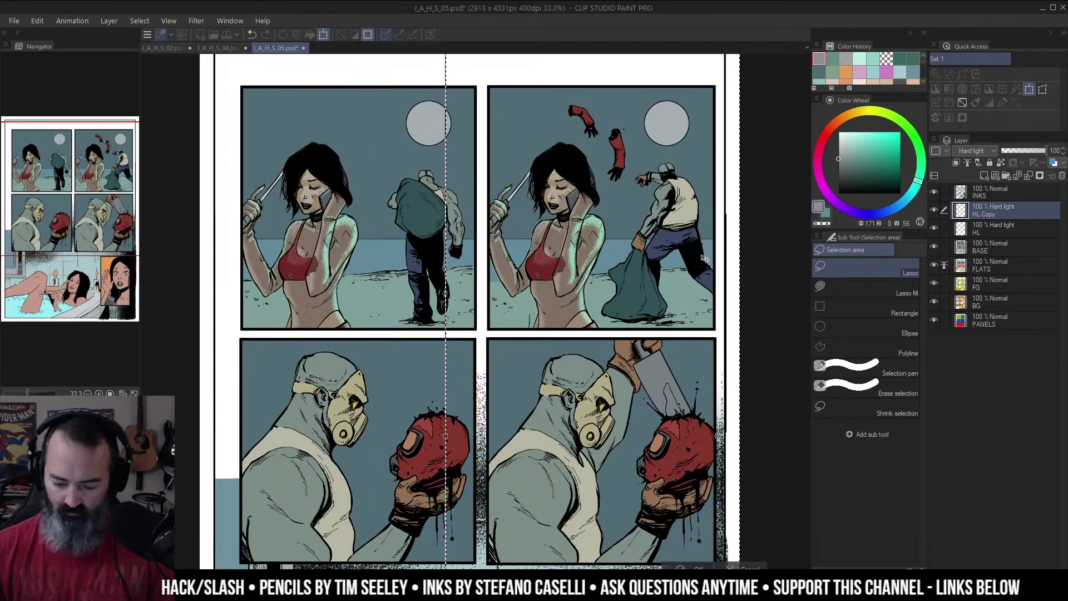
{"action": "left_click", "coordinate": [704, 567]}
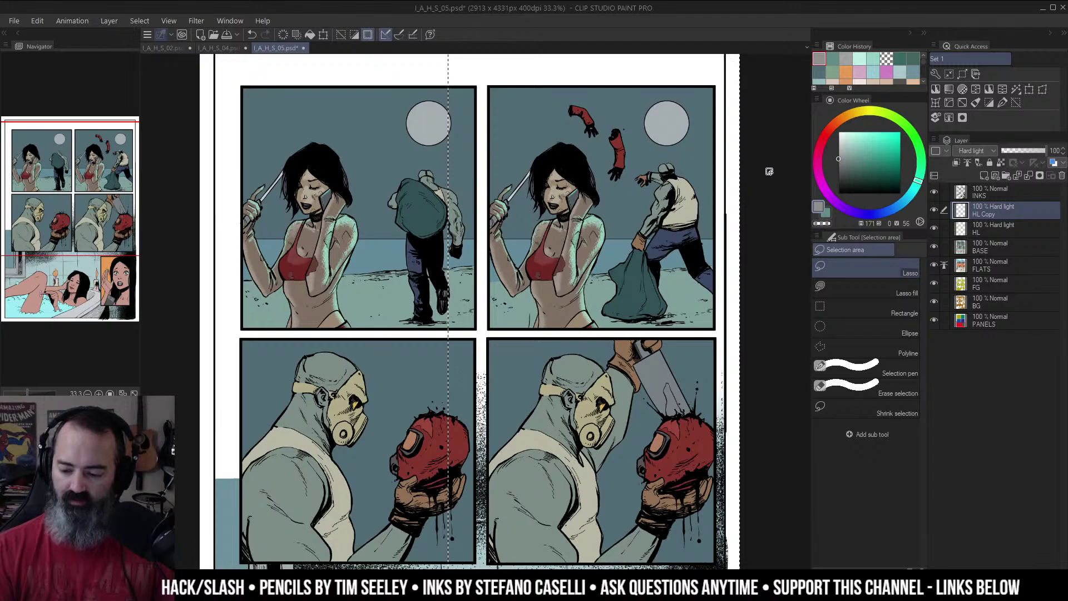
{"action": "scroll", "coordinate": [554, 206], "scroll_direction": "up", "scroll_amount": 1}
{"action": "scroll", "coordinate": [645, 232], "scroll_direction": "up", "scroll_amount": 1}
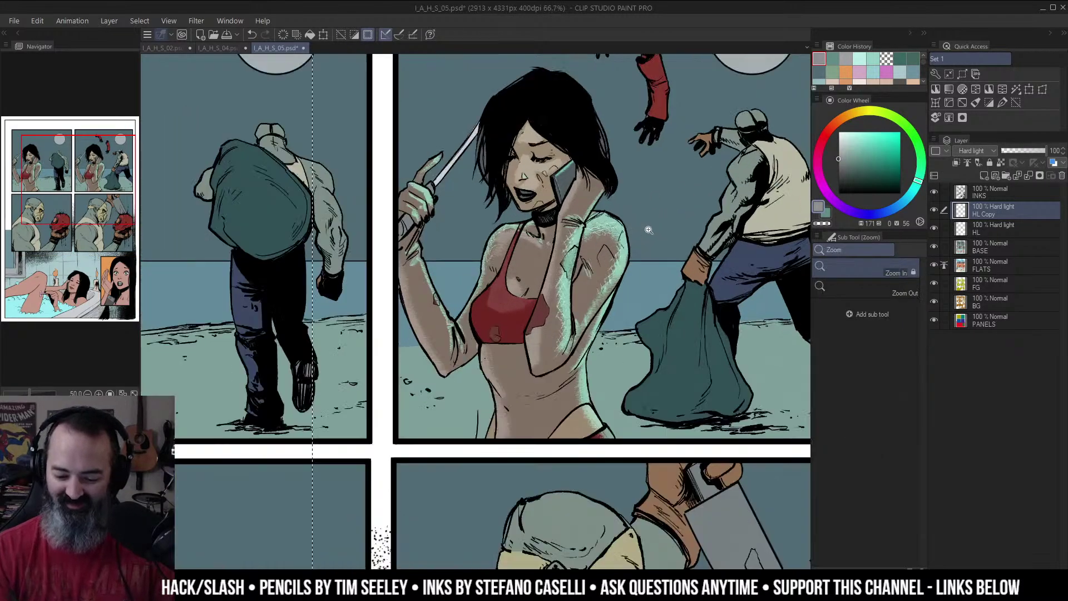
Step: Clear the selection and merge the duplicated highlights layer with the HL layer below
{"action": "scroll", "coordinate": [628, 236], "scroll_direction": "down", "scroll_amount": 3}
{"action": "mouse_move", "coordinate": [697, 241]}
{"action": "left_mouse_down"}
{"action": "mouse_move", "coordinate": [609, 227]}
{"action": "mouse_move", "coordinate": [627, 214]}
{"action": "left_mouse_up"}
{"action": "key", "text": "ctrl+d"}
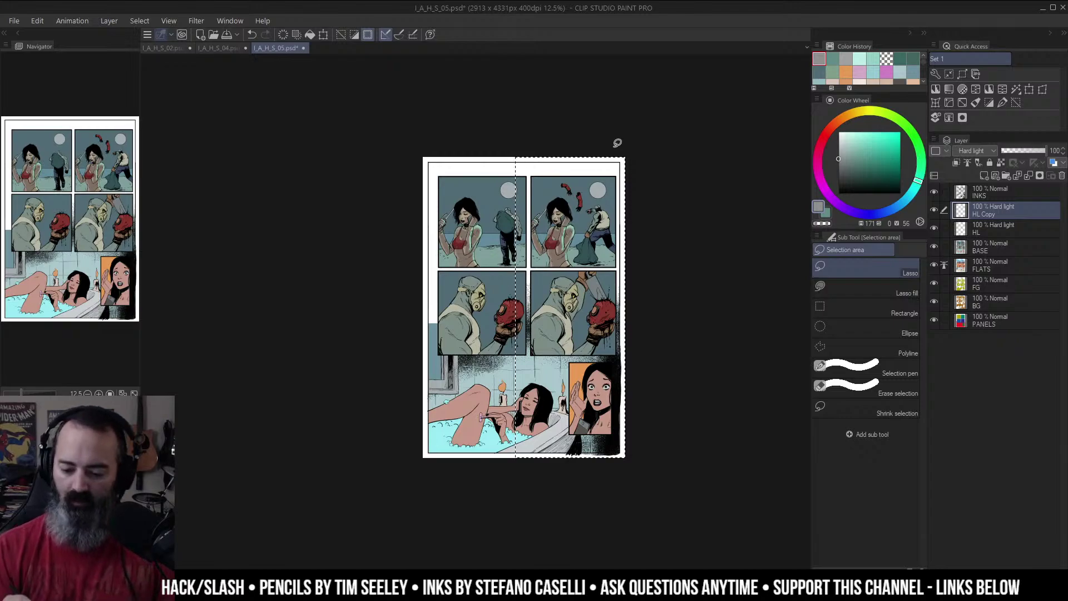
{"action": "right_click", "coordinate": [998, 201]}
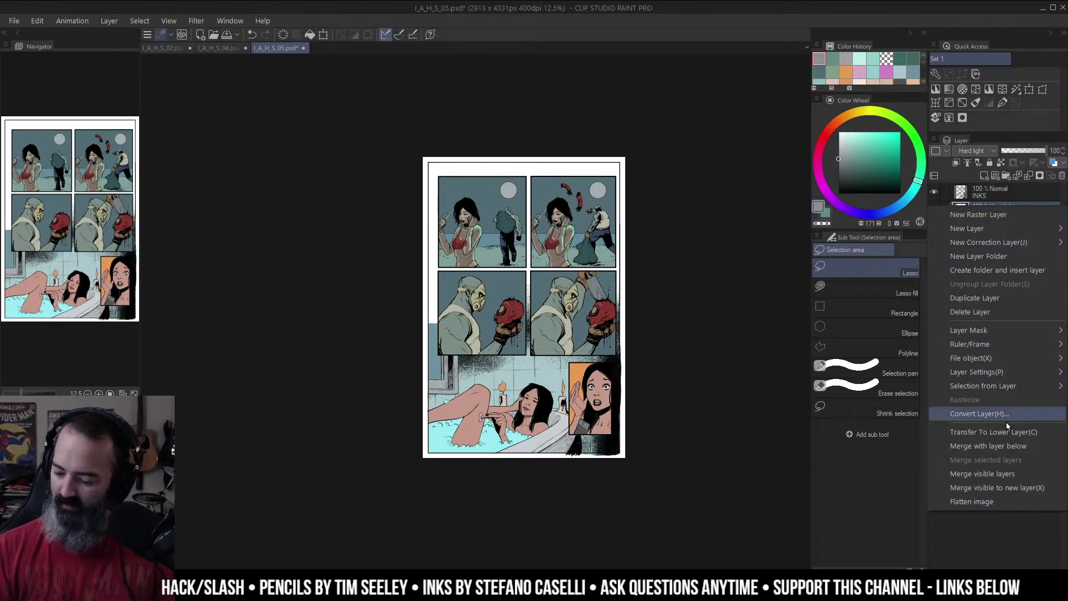
{"action": "left_click", "coordinate": [1018, 445]}
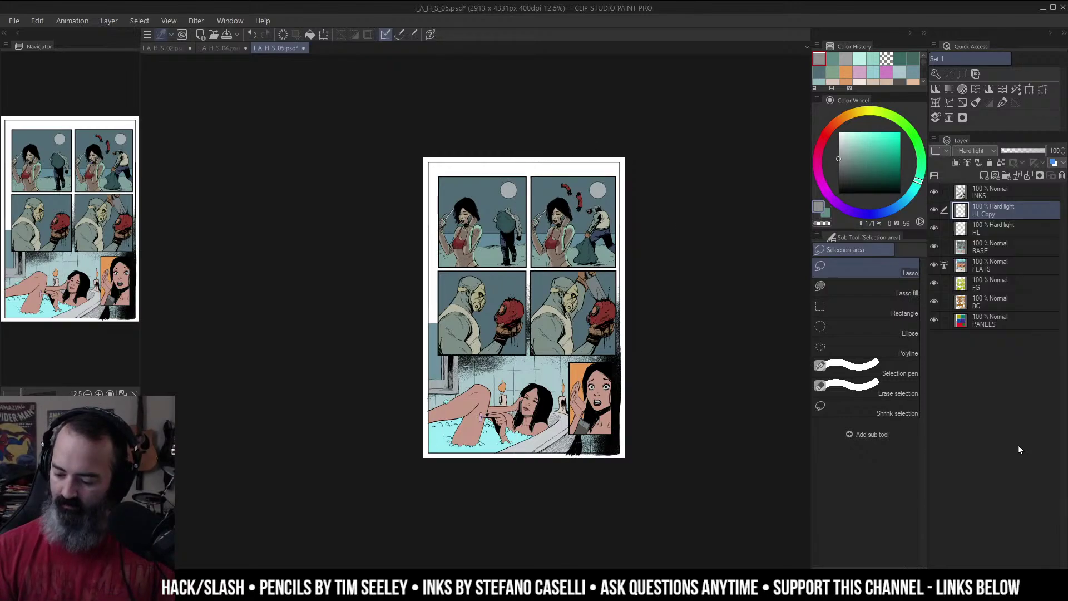
Step: Lasso loosely around the moons in the first and second panels
{"action": "left_click", "coordinate": [584, 212]}
{"action": "left_click", "coordinate": [584, 212]}
{"action": "left_click_drag", "start_coordinate": [559, 207], "coordinate": [652, 207]}
{"action": "mouse_move", "coordinate": [496, 124]}
{"action": "left_mouse_down"}
{"action": "mouse_move", "coordinate": [475, 182]}
{"action": "mouse_move", "coordinate": [493, 124]}
{"action": "left_mouse_up"}
{"action": "mouse_move", "coordinate": [725, 120]}
{"action": "left_mouse_down"}
{"action": "mouse_move", "coordinate": [734, 184]}
{"action": "mouse_move", "coordinate": [728, 121]}
{"action": "left_mouse_up"}
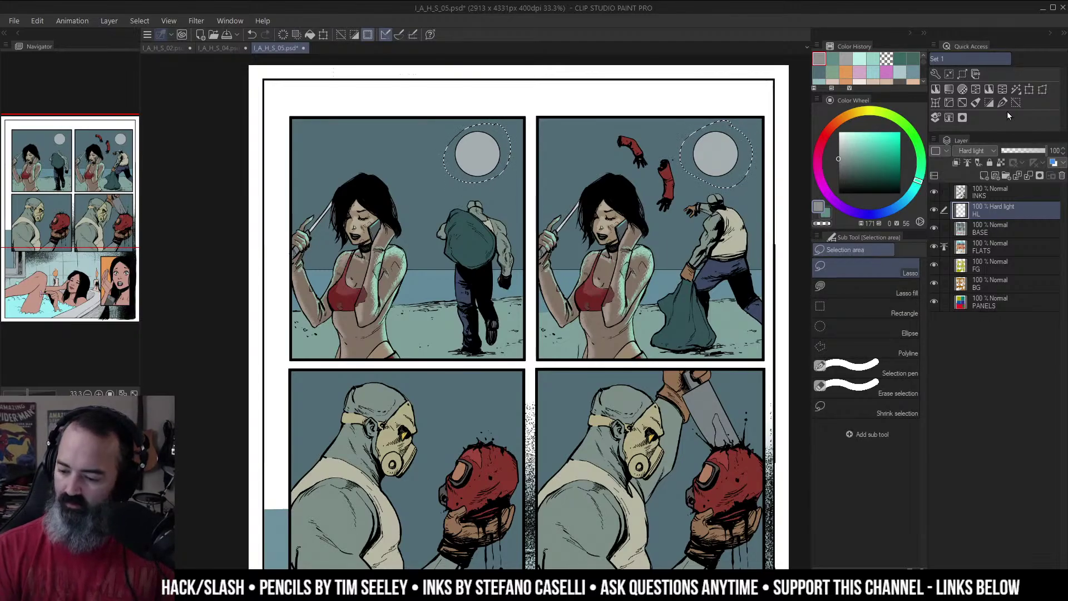
Step: Add a new layer, try filling the moon selection with muted blue (H 185, S 37, V 56), and undo the fill and clear the selection
{"action": "left_click", "coordinate": [984, 175]}
{"action": "mouse_move", "coordinate": [868, 146]}
{"action": "left_mouse_down"}
{"action": "mouse_move", "coordinate": [861, 161]}
{"action": "mouse_move", "coordinate": [861, 151]}
{"action": "left_mouse_up"}
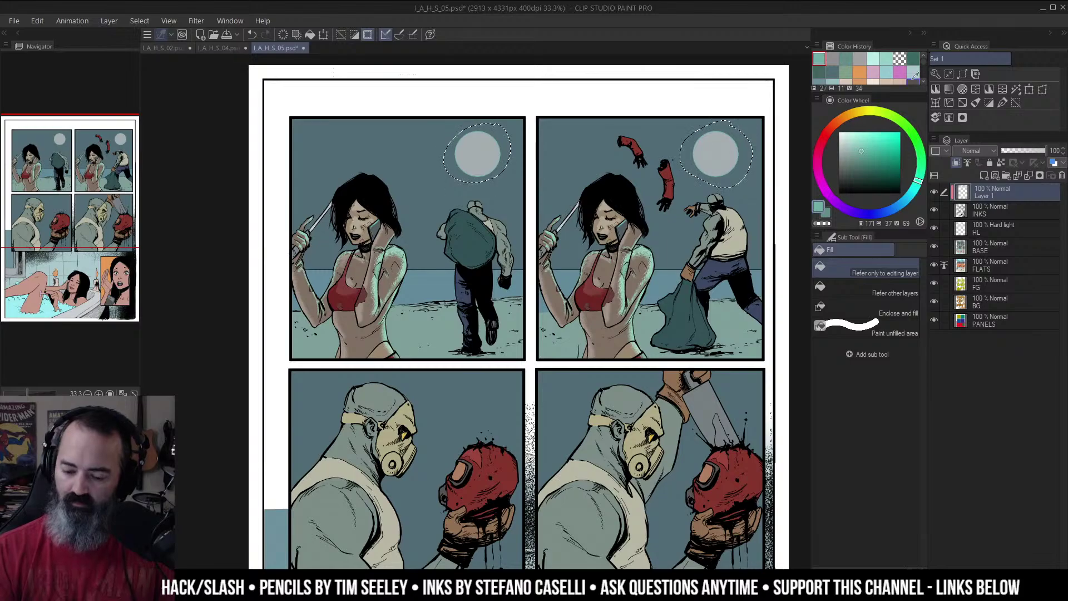
{"action": "left_click_drag", "start_coordinate": [861, 151], "coordinate": [862, 164]}
{"action": "left_click_drag", "start_coordinate": [918, 182], "coordinate": [911, 192]}
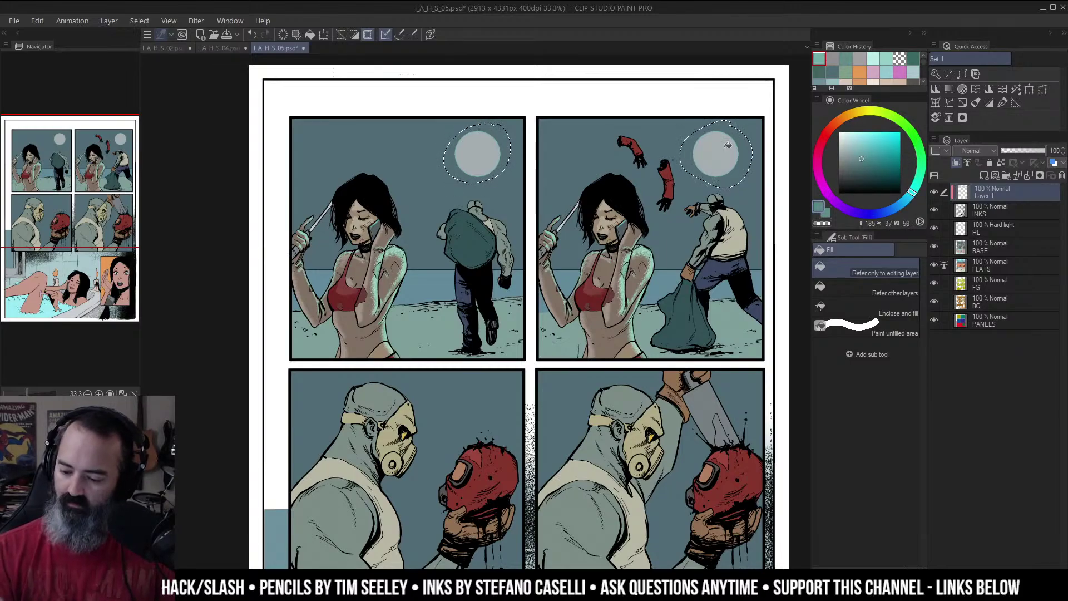
{"action": "left_click", "coordinate": [728, 145]}
{"action": "key", "text": "ctrl+z"}
{"action": "key", "text": "ctrl+d"}
Step: Auto-select the moons in the first two panels from the referred layers and hide the selection outline
{"action": "key", "text": "m"}
{"action": "key", "text": "w"}
{"action": "left_click", "coordinate": [476, 156]}
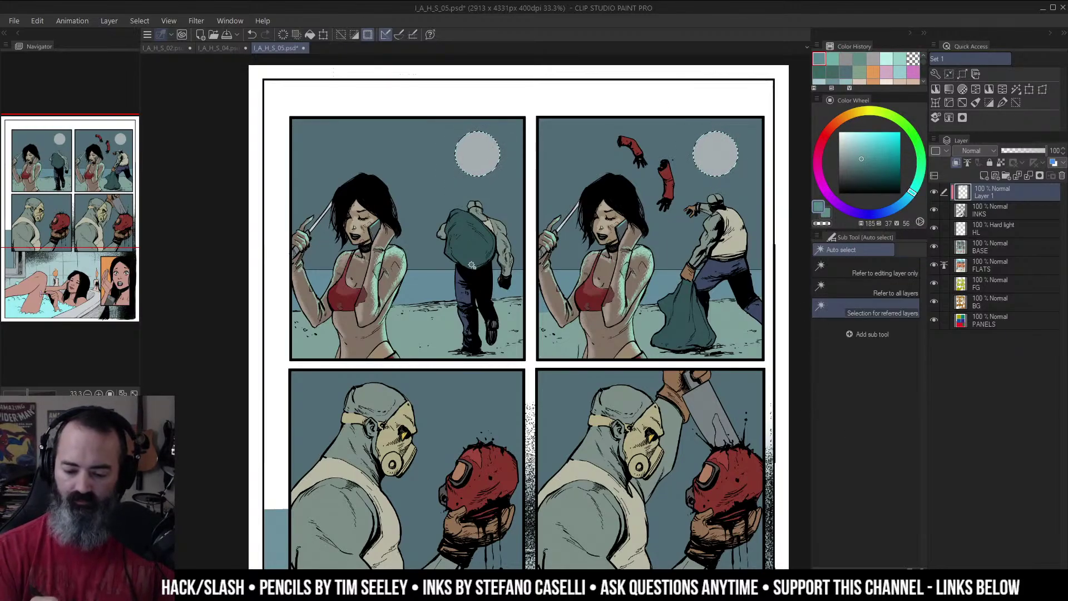
{"action": "key", "text": "z"}
{"action": "left_click", "coordinate": [595, 243], "text": "alt"}
{"action": "key", "text": "ctrl+h"}
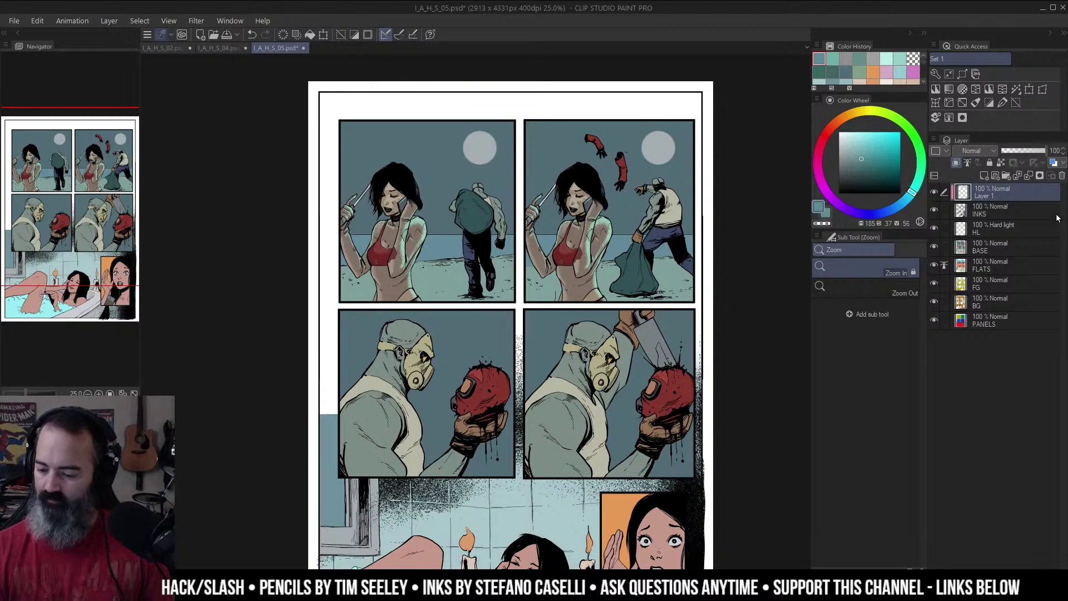
Step: On the BASE layer, shift the selected moons' hue to -94 and saturation to 6 with Hue/Saturation/Luminosity
{"action": "left_click", "coordinate": [967, 245]}
{"action": "key", "text": "ctrl+u"}
{"action": "left_click", "coordinate": [854, 221]}
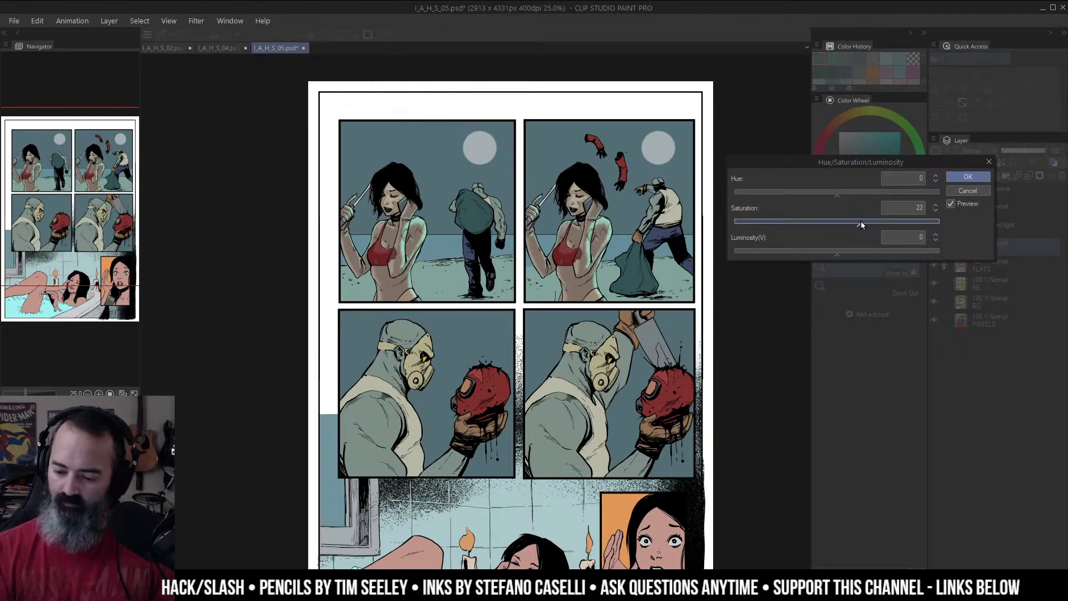
{"action": "left_click", "coordinate": [846, 195]}
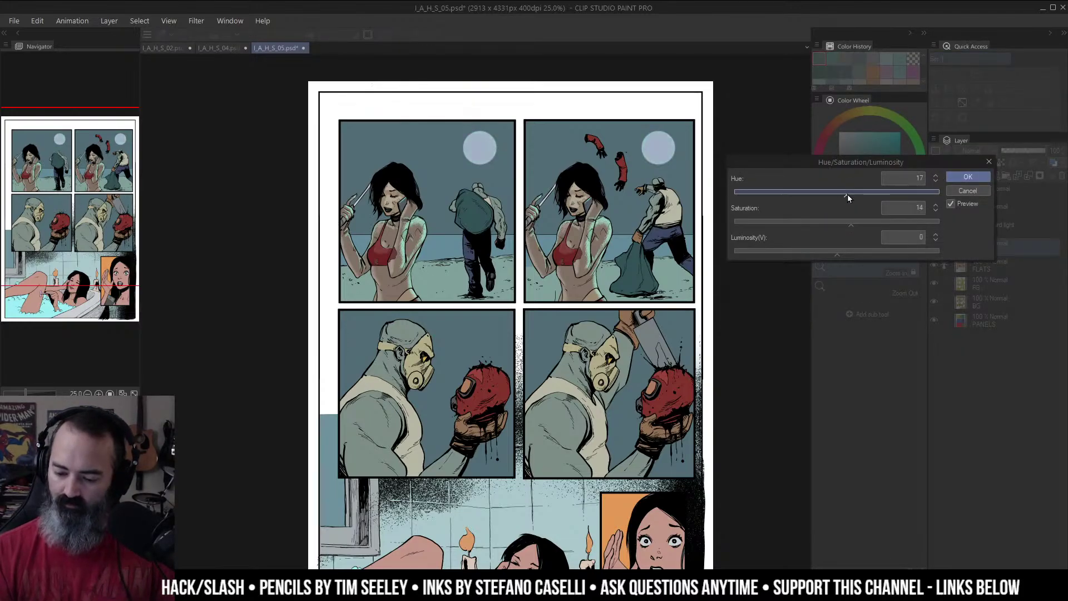
{"action": "left_click_drag", "start_coordinate": [847, 195], "coordinate": [827, 196]}
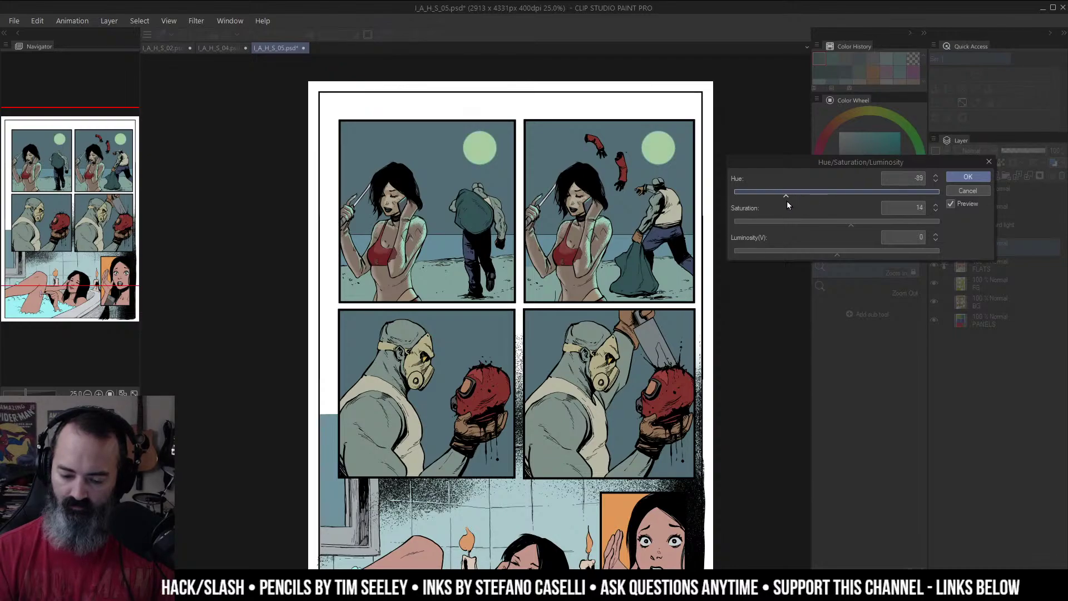
{"action": "left_click_drag", "start_coordinate": [783, 202], "coordinate": [784, 202]}
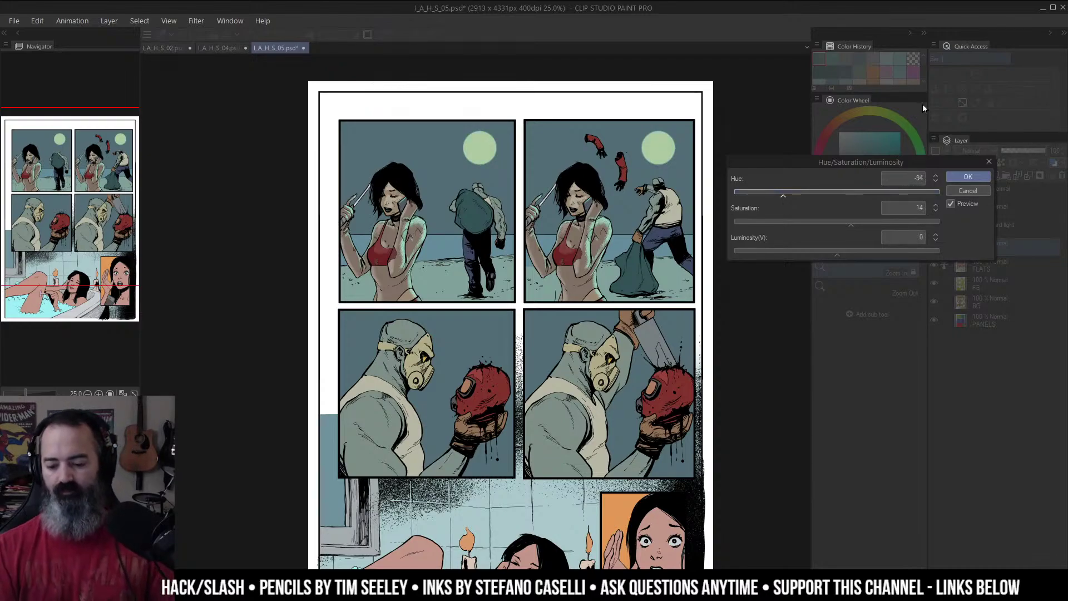
{"action": "left_click_drag", "start_coordinate": [852, 223], "coordinate": [833, 226]}
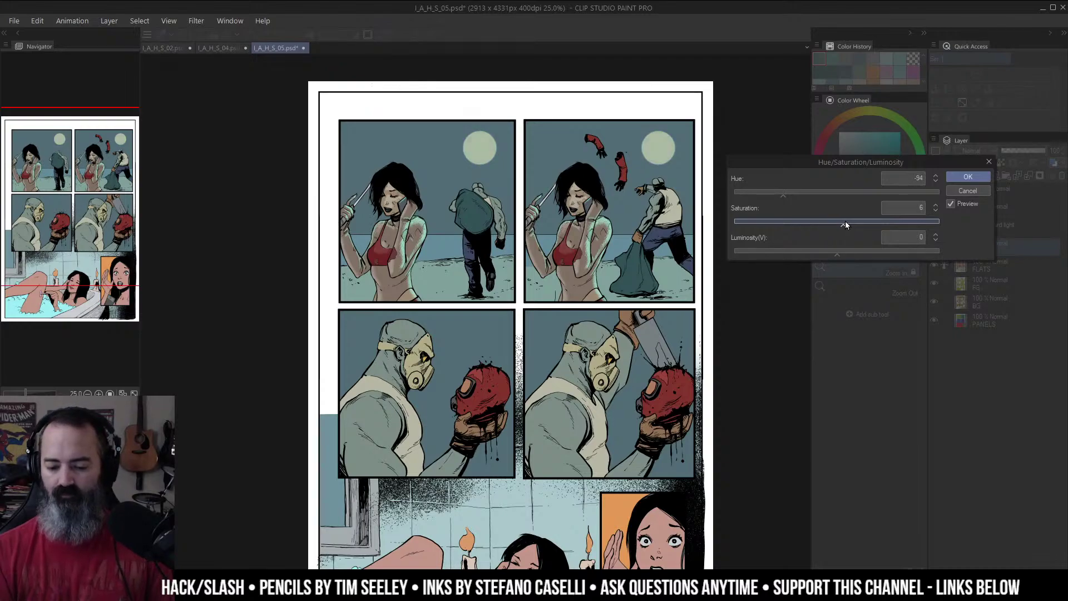
{"action": "left_click", "coordinate": [975, 176]}
Step: Paint a pale blue glow (H 185, S 22, V 85) over both moons on the BASE layer with the Soft airbrush
{"action": "left_click", "coordinate": [852, 141]}
{"action": "key", "text": "b"}
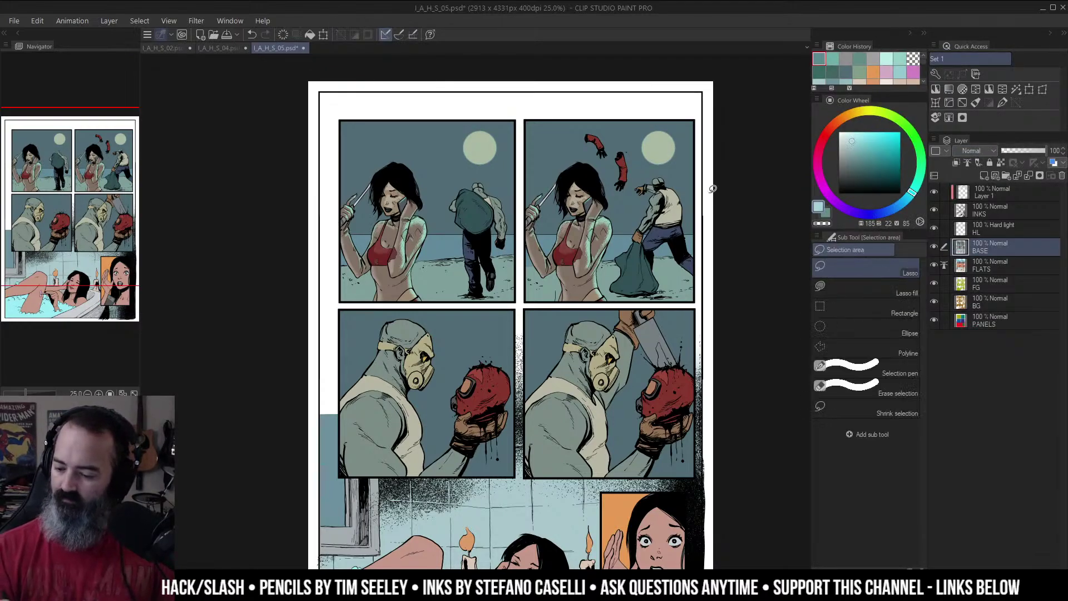
{"action": "left_click", "coordinate": [889, 267]}
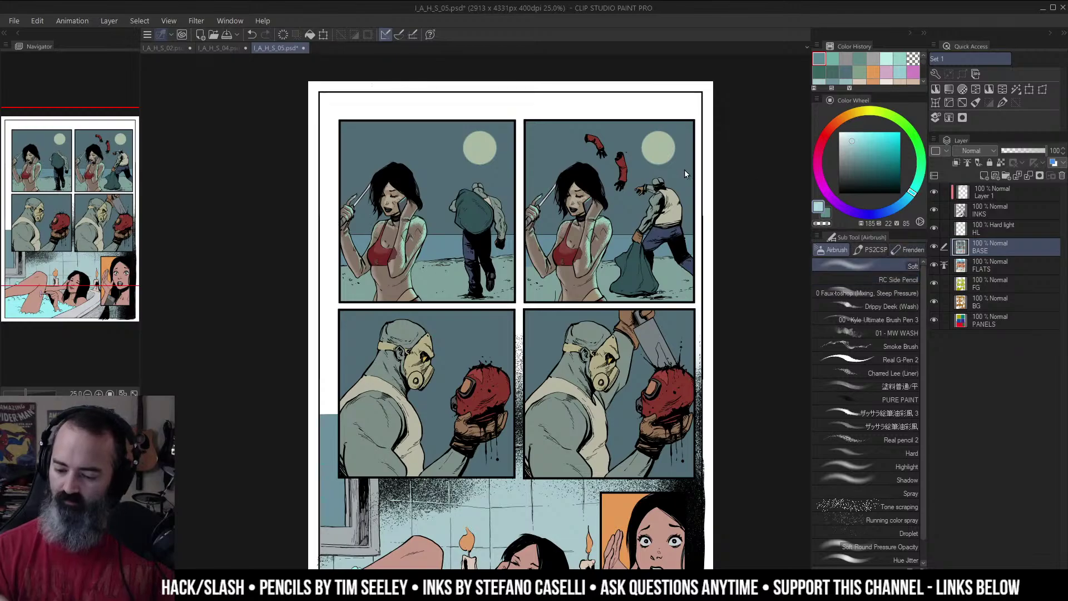
{"action": "left_click_drag", "start_coordinate": [660, 158], "coordinate": [663, 149]}
{"action": "key", "text": "ctrl+z"}
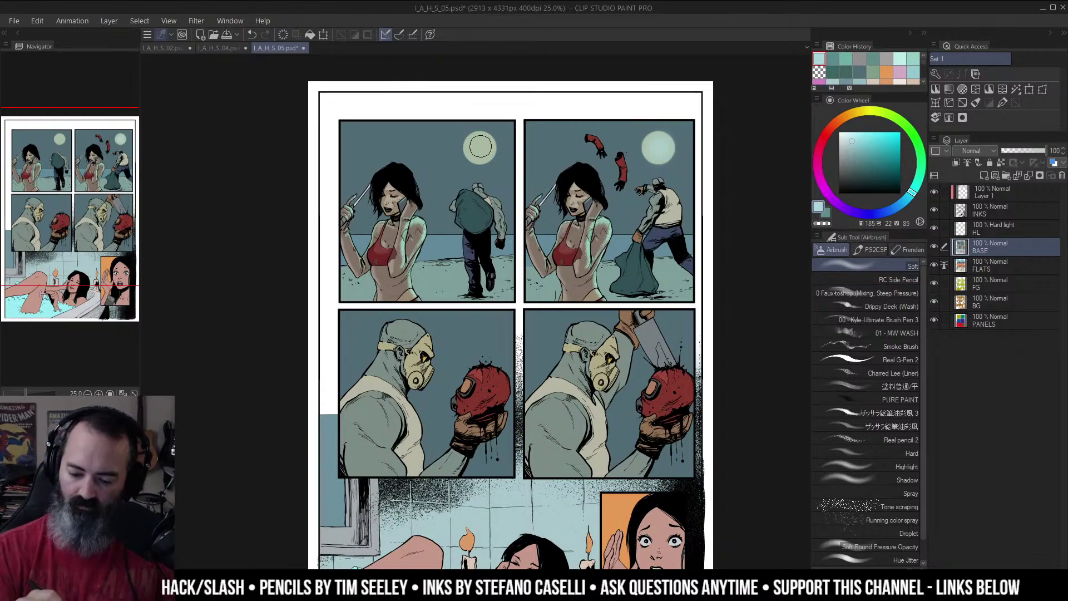
{"action": "left_click_drag", "start_coordinate": [481, 149], "coordinate": [483, 149]}
Step: Examine the moon glow and the woman's highlights in the upper panels, toggling the HL layer's isolated view
{"action": "key", "text": "ctrl+space"}
{"action": "left_click", "coordinate": [640, 191], "text": "alt"}
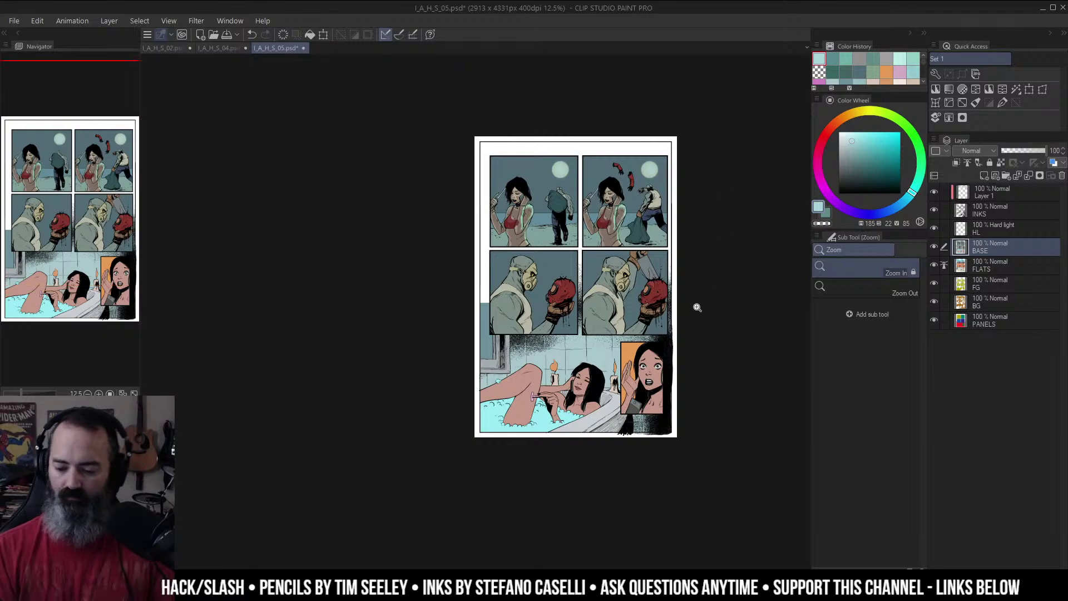
{"action": "left_click", "coordinate": [588, 204]}
{"action": "left_click", "coordinate": [540, 214]}
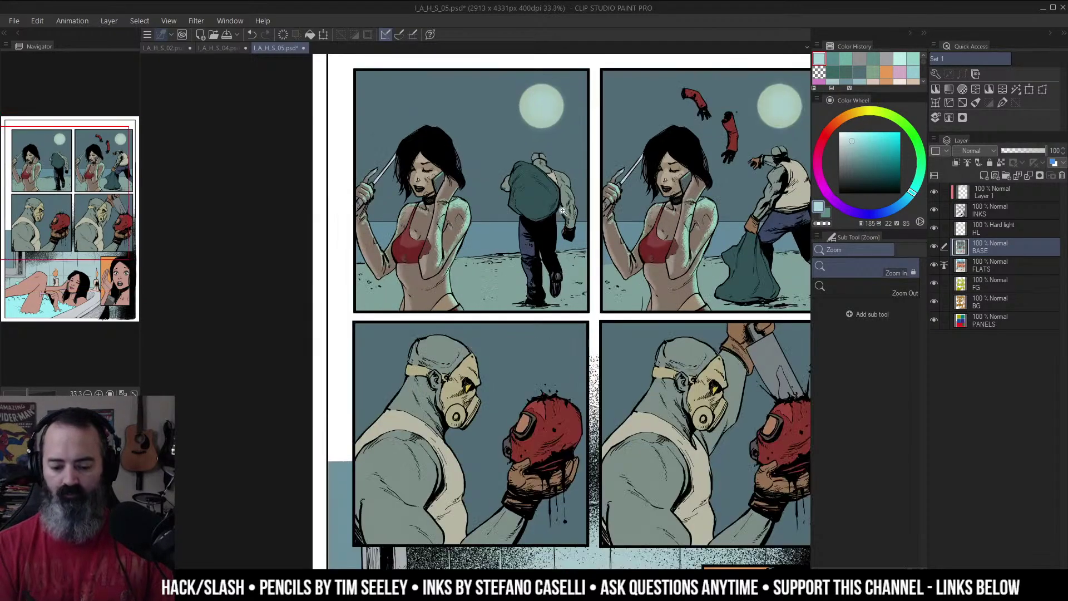
{"action": "mouse_move", "coordinate": [540, 213]}
{"action": "left_mouse_down"}
{"action": "mouse_move", "coordinate": [494, 240]}
{"action": "mouse_move", "coordinate": [518, 262]}
{"action": "left_mouse_up"}
{"action": "left_click", "coordinate": [545, 249]}
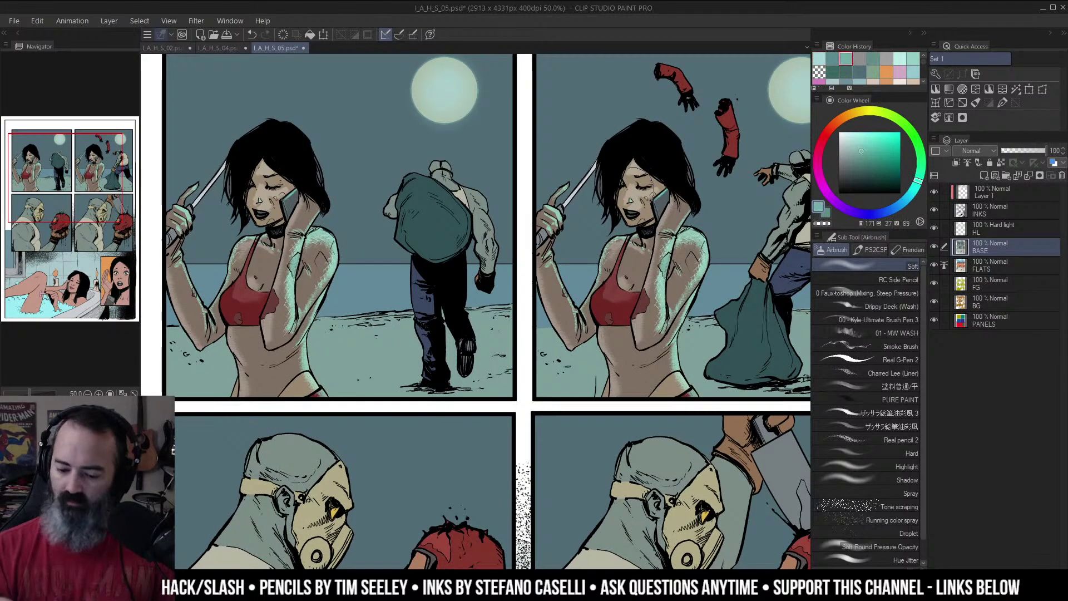
{"action": "left_click", "coordinate": [633, 359], "text": "alt"}
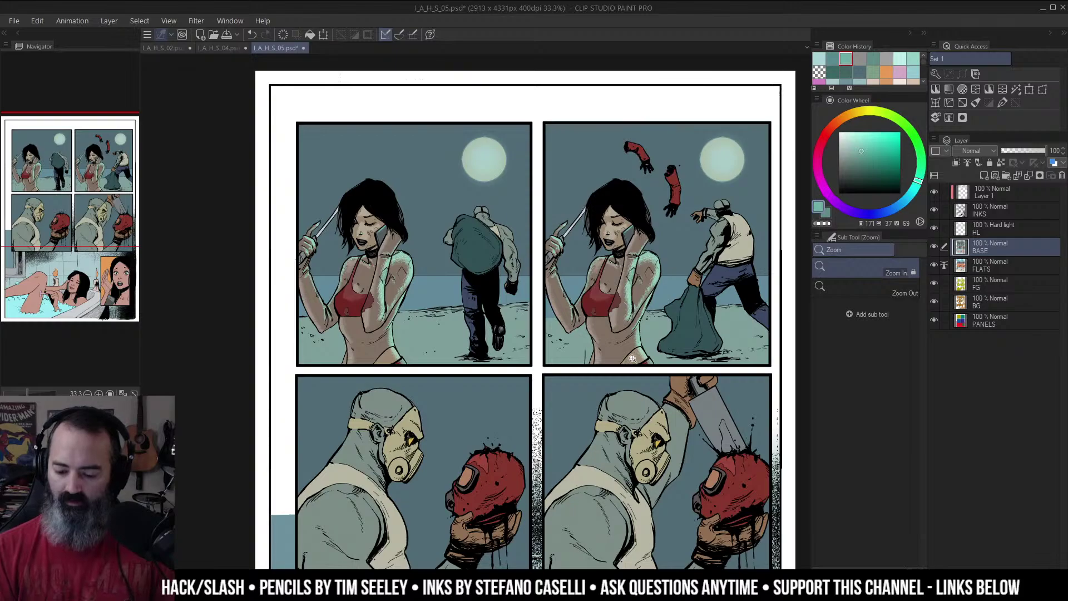
{"action": "left_click", "coordinate": [938, 228], "text": "alt"}
{"action": "left_click", "coordinate": [937, 229], "text": "alt"}
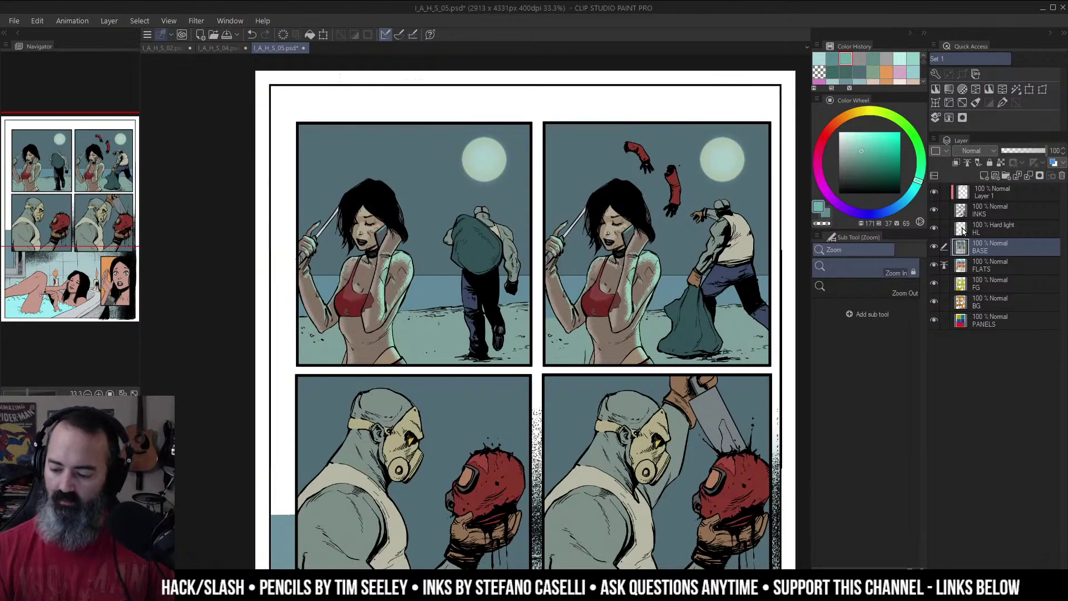
Step: Shift the hue of the HL layer's highlights to 15 with Hue/Saturation/Luminosity
{"action": "left_click", "coordinate": [966, 229]}
{"action": "key", "text": "ctrl+u"}
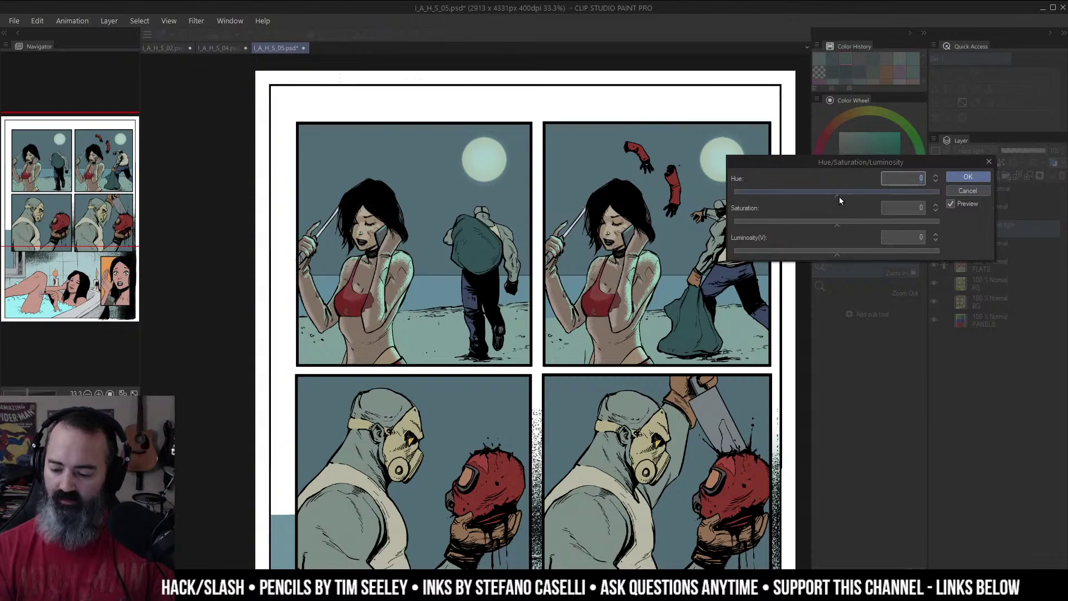
{"action": "mouse_move", "coordinate": [839, 197]}
{"action": "left_mouse_down"}
{"action": "mouse_move", "coordinate": [829, 197]}
{"action": "mouse_move", "coordinate": [847, 198]}
{"action": "left_mouse_up"}
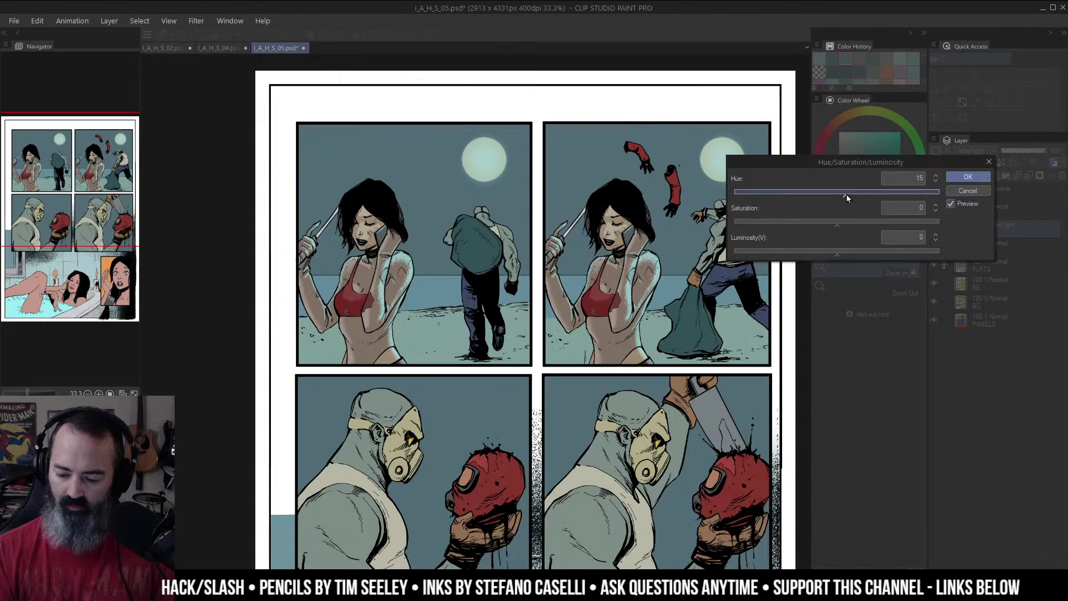
{"action": "left_click", "coordinate": [968, 177]}
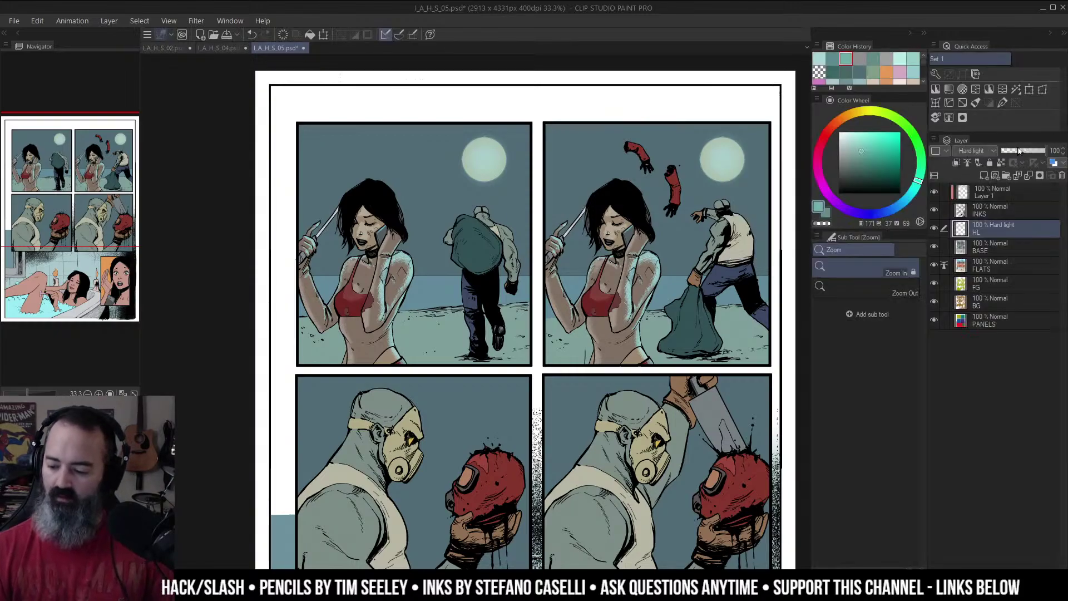
Step: Isolate the HL layer, sample the light blue highlight colour (H 186, S 29, V 81) for the Soft airbrush, and restore all layers
{"action": "key", "text": "b"}
{"action": "left_click", "coordinate": [934, 228], "text": "alt"}
{"action": "left_click", "coordinate": [662, 247], "text": "alt"}
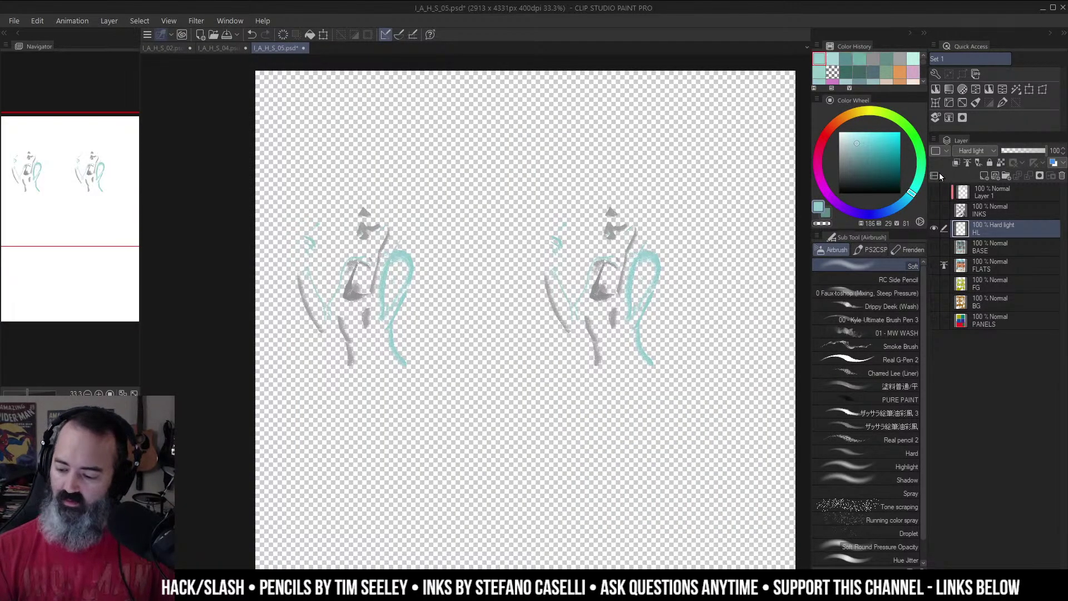
{"action": "left_click", "coordinate": [935, 228], "text": "alt"}
Step: Auto-select the skin of the man carrying the sack in the first panel
{"action": "key", "text": "ctrl+space"}
{"action": "left_click", "coordinate": [558, 213]}
{"action": "mouse_move", "coordinate": [551, 229]}
{"action": "left_mouse_down"}
{"action": "mouse_move", "coordinate": [558, 213]}
{"action": "mouse_move", "coordinate": [667, 215]}
{"action": "mouse_move", "coordinate": [582, 174]}
{"action": "left_mouse_up"}
{"action": "left_click", "coordinate": [668, 216]}
{"action": "left_click", "coordinate": [665, 220]}
{"action": "key", "text": "w"}
{"action": "left_click", "coordinate": [589, 244]}
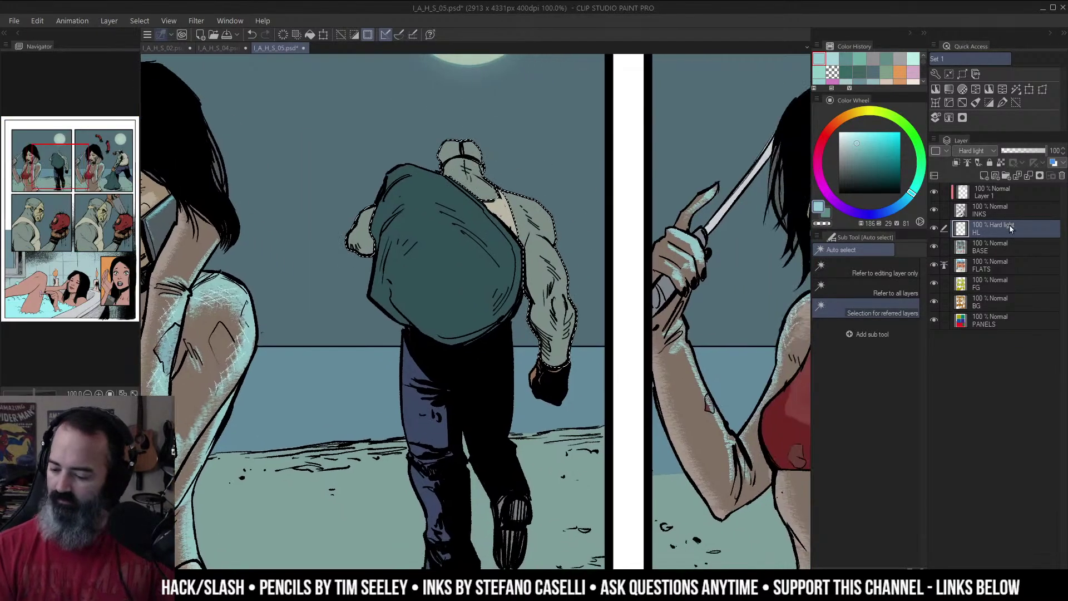
Step: Hide the selection outline and paint light blue highlights on the back of the man's head with an enlarged RC Side Pencil
{"action": "key", "text": "m"}
{"action": "key", "text": "ctrl+h"}
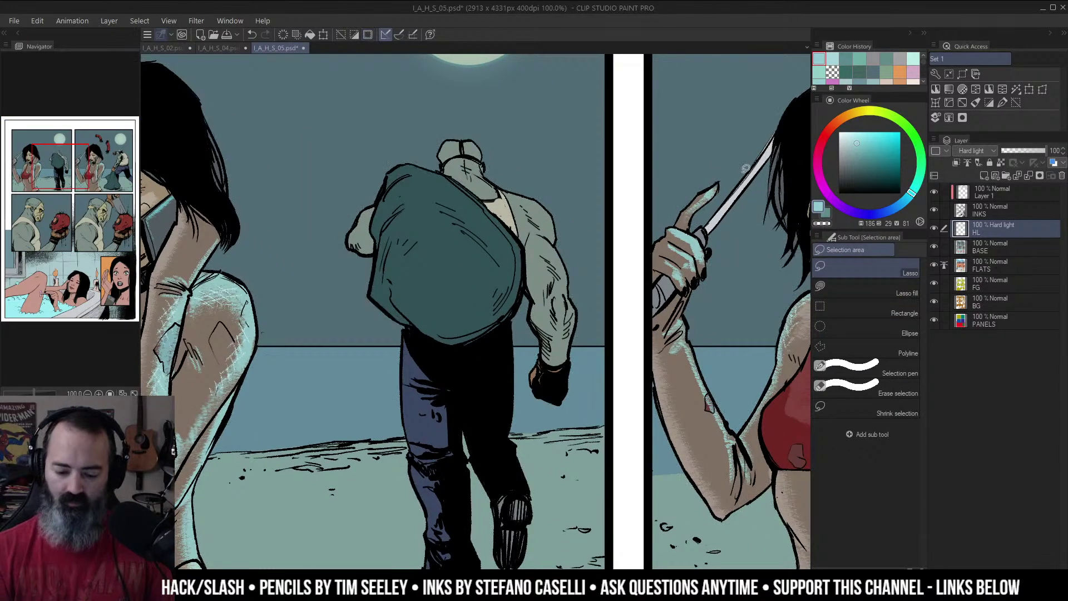
{"action": "key", "text": "b"}
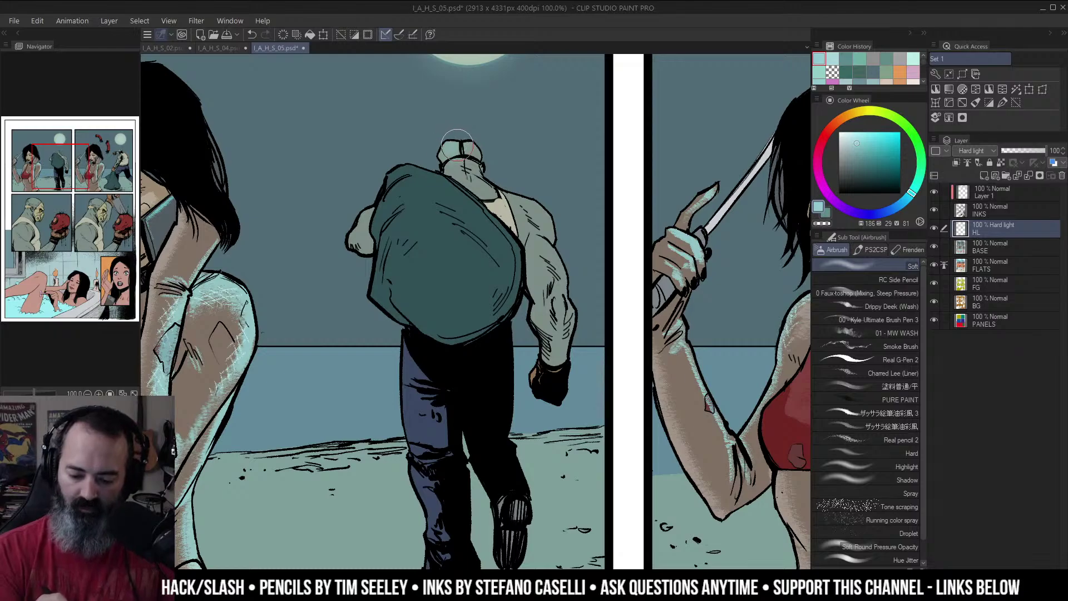
{"action": "left_click", "coordinate": [898, 279]}
{"action": "left_click_drag", "start_coordinate": [475, 150], "coordinate": [436, 99], "text": "ctrl+alt"}
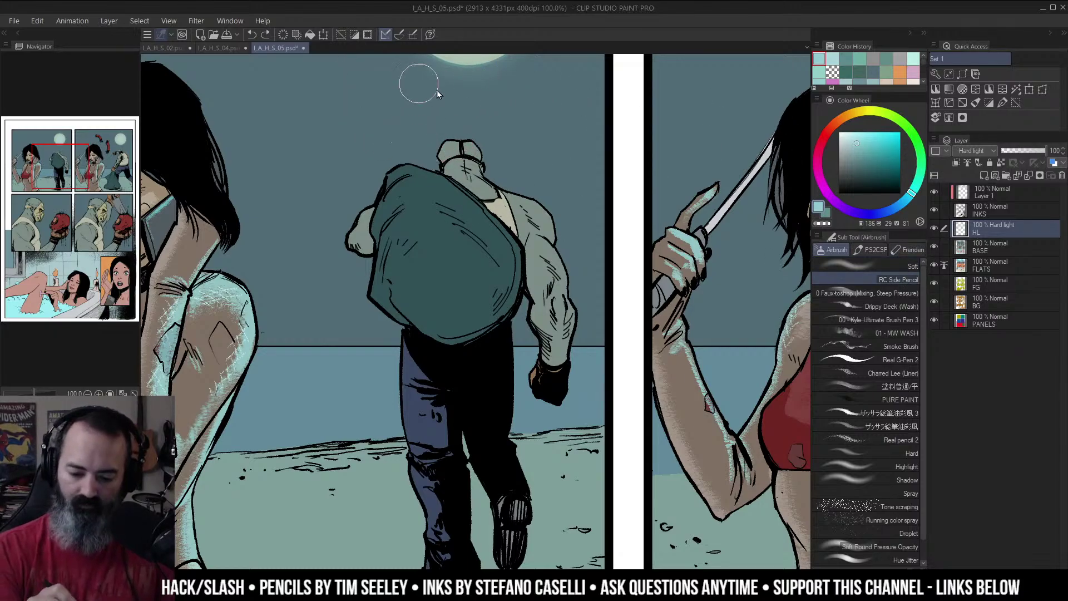
{"action": "left_click_drag", "start_coordinate": [458, 139], "coordinate": [446, 149]}
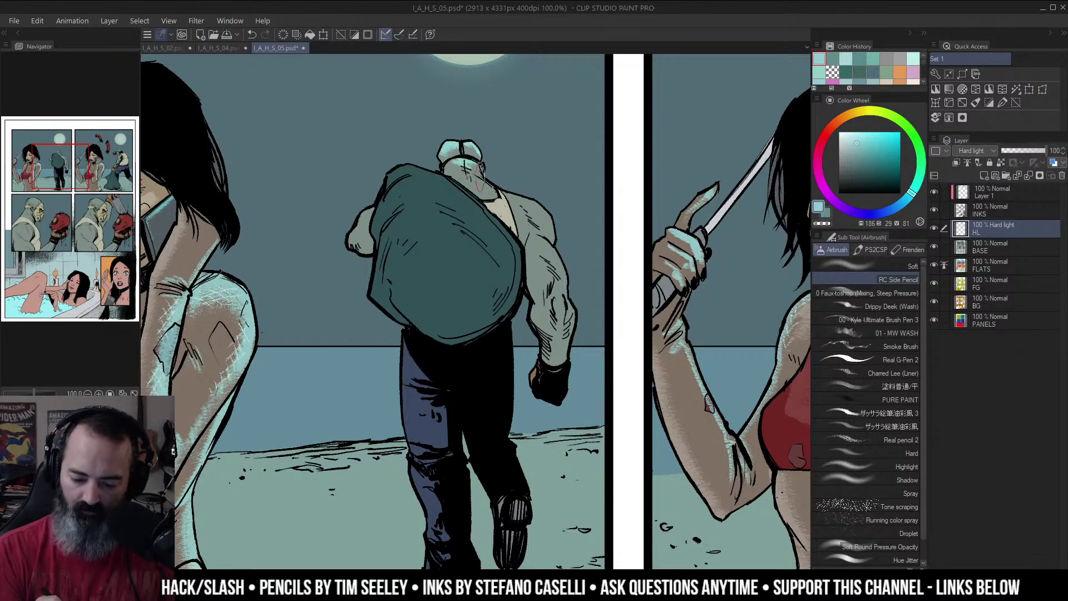
Step: Paint light blue highlights along the neck, shoulder and lowered arm of the man carrying the sack in the first panel
{"action": "mouse_move", "coordinate": [457, 173]}
{"action": "left_mouse_down"}
{"action": "mouse_move", "coordinate": [490, 186]}
{"action": "mouse_move", "coordinate": [490, 198]}
{"action": "mouse_move", "coordinate": [534, 205]}
{"action": "mouse_move", "coordinate": [509, 189]}
{"action": "mouse_move", "coordinate": [520, 206]}
{"action": "mouse_move", "coordinate": [533, 203]}
{"action": "mouse_move", "coordinate": [557, 236]}
{"action": "mouse_move", "coordinate": [515, 201]}
{"action": "mouse_move", "coordinate": [522, 228]}
{"action": "mouse_move", "coordinate": [538, 232]}
{"action": "left_mouse_up"}
{"action": "mouse_move", "coordinate": [515, 195]}
{"action": "left_mouse_down"}
{"action": "mouse_move", "coordinate": [503, 223]}
{"action": "mouse_move", "coordinate": [498, 200]}
{"action": "mouse_move", "coordinate": [489, 214]}
{"action": "mouse_move", "coordinate": [506, 222]}
{"action": "mouse_move", "coordinate": [508, 211]}
{"action": "mouse_move", "coordinate": [511, 239]}
{"action": "mouse_move", "coordinate": [540, 237]}
{"action": "mouse_move", "coordinate": [560, 253]}
{"action": "mouse_move", "coordinate": [563, 278]}
{"action": "mouse_move", "coordinate": [539, 248]}
{"action": "mouse_move", "coordinate": [541, 267]}
{"action": "left_mouse_up"}
{"action": "left_click_drag", "start_coordinate": [582, 223], "coordinate": [584, 165]}
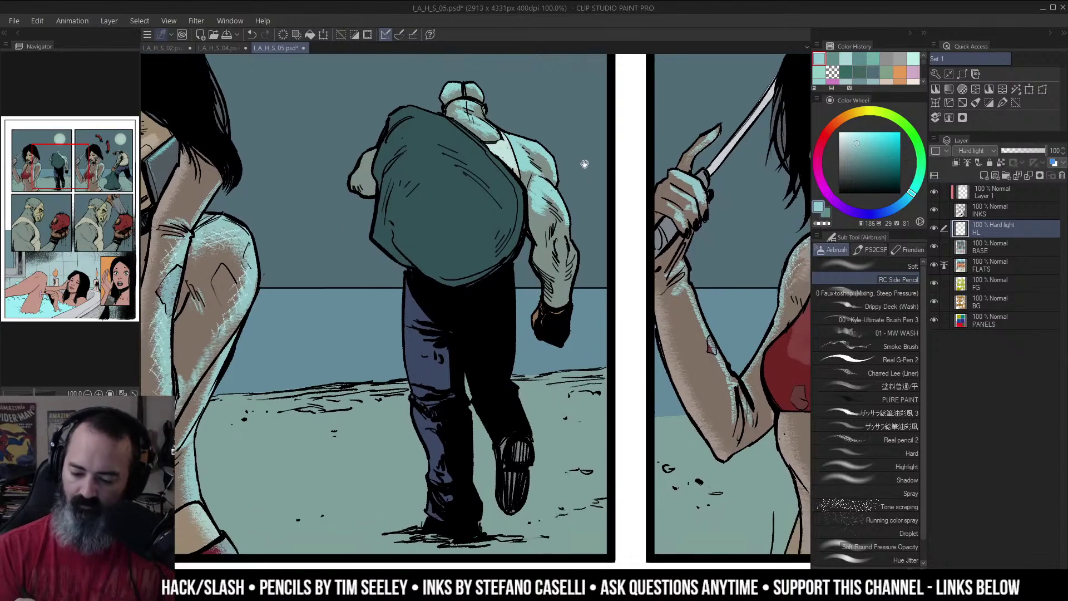
{"action": "mouse_move", "coordinate": [565, 231]}
{"action": "left_mouse_down"}
{"action": "mouse_move", "coordinate": [565, 253]}
{"action": "mouse_move", "coordinate": [576, 251]}
{"action": "mouse_move", "coordinate": [581, 270]}
{"action": "left_mouse_up"}
{"action": "left_click", "coordinate": [593, 199], "text": "alt"}
{"action": "left_click", "coordinate": [593, 200], "text": "alt"}
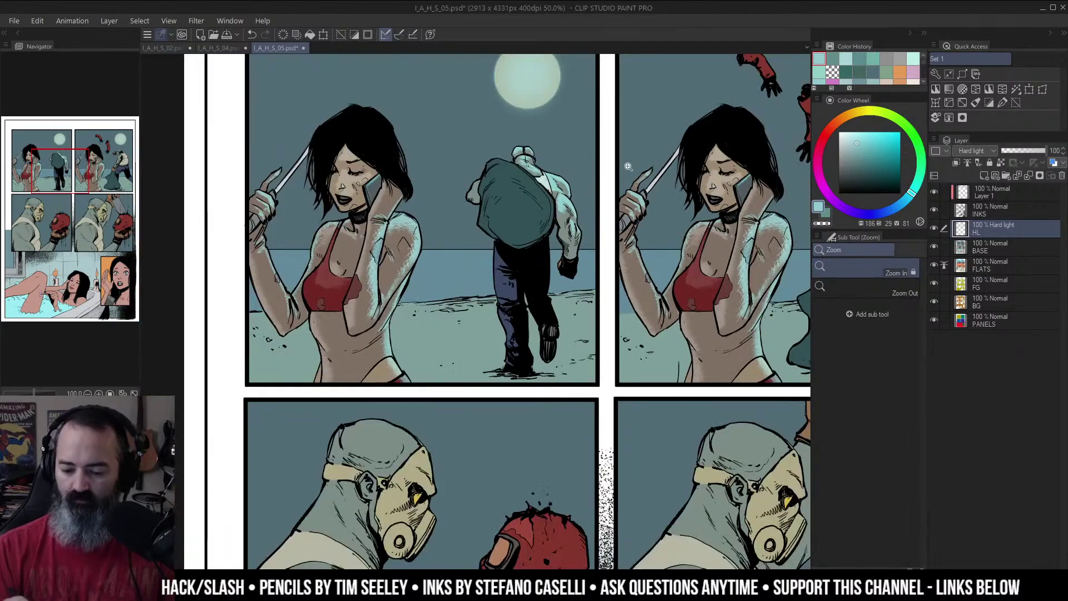
Step: Brush light blue highlights onto the hand holding the sack and across the sack's top and outer edge
{"action": "left_click", "coordinate": [601, 194], "text": "ctrl"}
{"action": "left_click", "coordinate": [489, 138], "text": "ctrl"}
{"action": "mouse_move", "coordinate": [408, 195]}
{"action": "left_mouse_down"}
{"action": "mouse_move", "coordinate": [420, 185]}
{"action": "mouse_move", "coordinate": [409, 203]}
{"action": "left_mouse_up"}
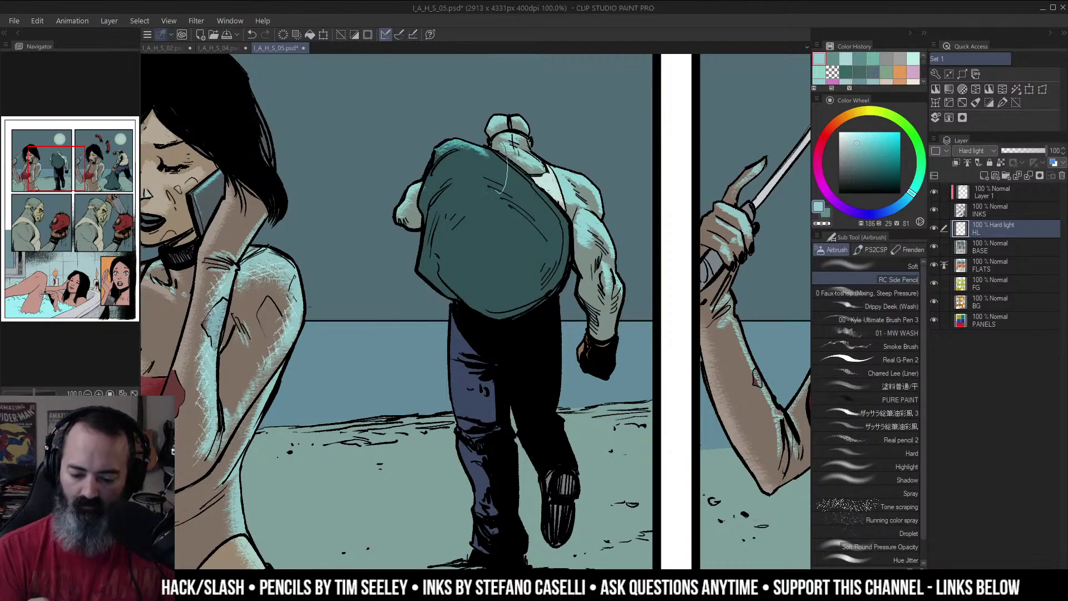
{"action": "mouse_move", "coordinate": [485, 148]}
{"action": "left_mouse_down"}
{"action": "mouse_move", "coordinate": [530, 173]}
{"action": "mouse_move", "coordinate": [442, 164]}
{"action": "mouse_move", "coordinate": [449, 179]}
{"action": "mouse_move", "coordinate": [470, 162]}
{"action": "mouse_move", "coordinate": [482, 168]}
{"action": "mouse_move", "coordinate": [479, 190]}
{"action": "mouse_move", "coordinate": [442, 205]}
{"action": "mouse_move", "coordinate": [481, 183]}
{"action": "mouse_move", "coordinate": [534, 210]}
{"action": "mouse_move", "coordinate": [513, 190]}
{"action": "mouse_move", "coordinate": [454, 206]}
{"action": "mouse_move", "coordinate": [438, 225]}
{"action": "mouse_move", "coordinate": [477, 193]}
{"action": "mouse_move", "coordinate": [522, 208]}
{"action": "mouse_move", "coordinate": [456, 215]}
{"action": "left_mouse_up"}
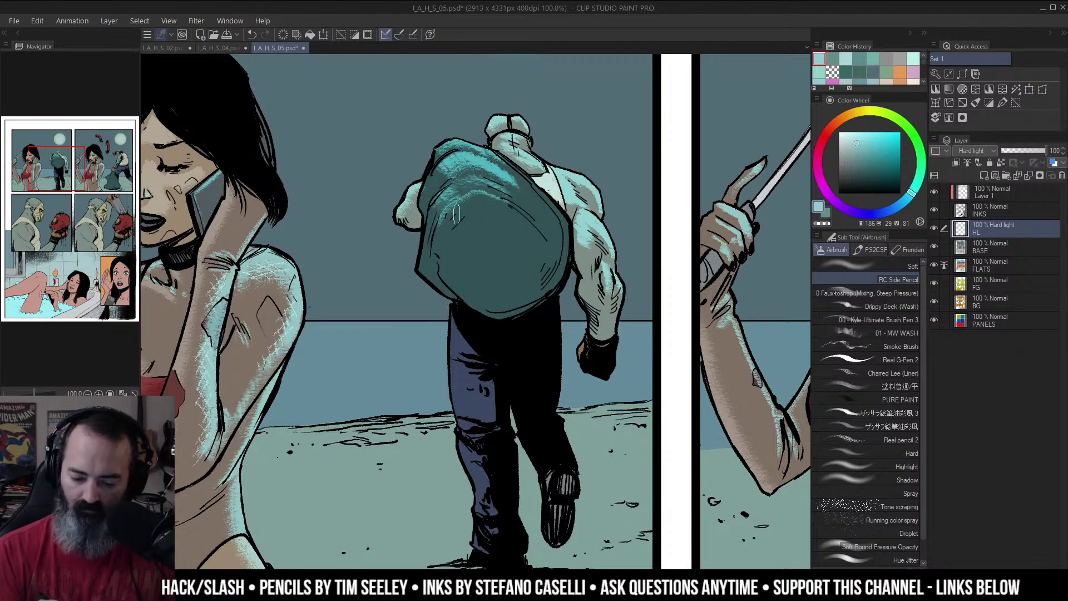
{"action": "mouse_move", "coordinate": [525, 176]}
{"action": "left_mouse_down"}
{"action": "mouse_move", "coordinate": [534, 203]}
{"action": "mouse_move", "coordinate": [512, 176]}
{"action": "mouse_move", "coordinate": [559, 223]}
{"action": "mouse_move", "coordinate": [518, 201]}
{"action": "mouse_move", "coordinate": [553, 247]}
{"action": "left_mouse_up"}
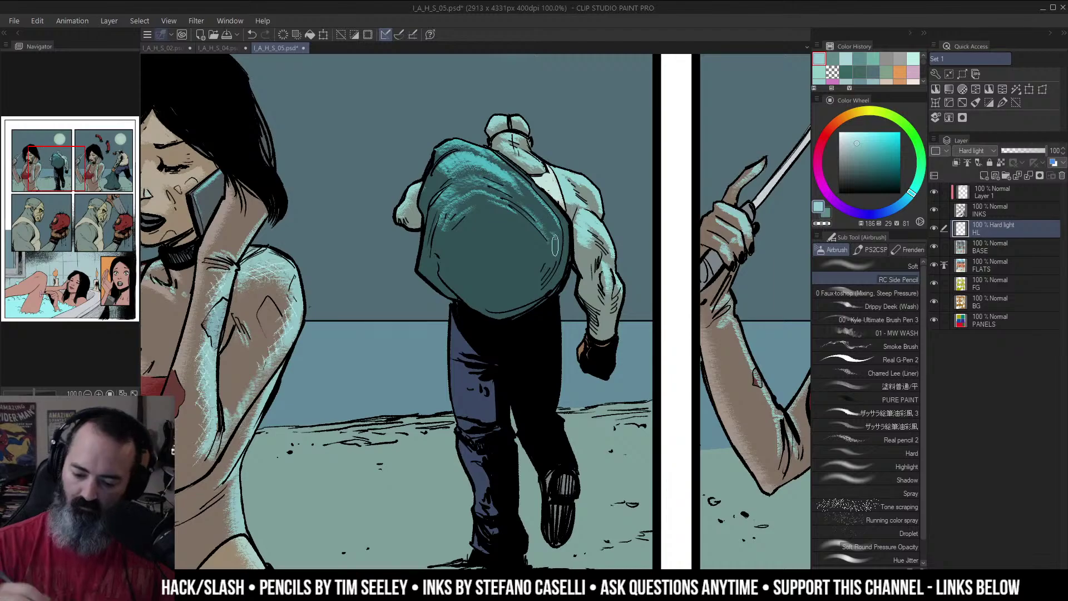
{"action": "left_click_drag", "start_coordinate": [474, 218], "coordinate": [499, 216]}
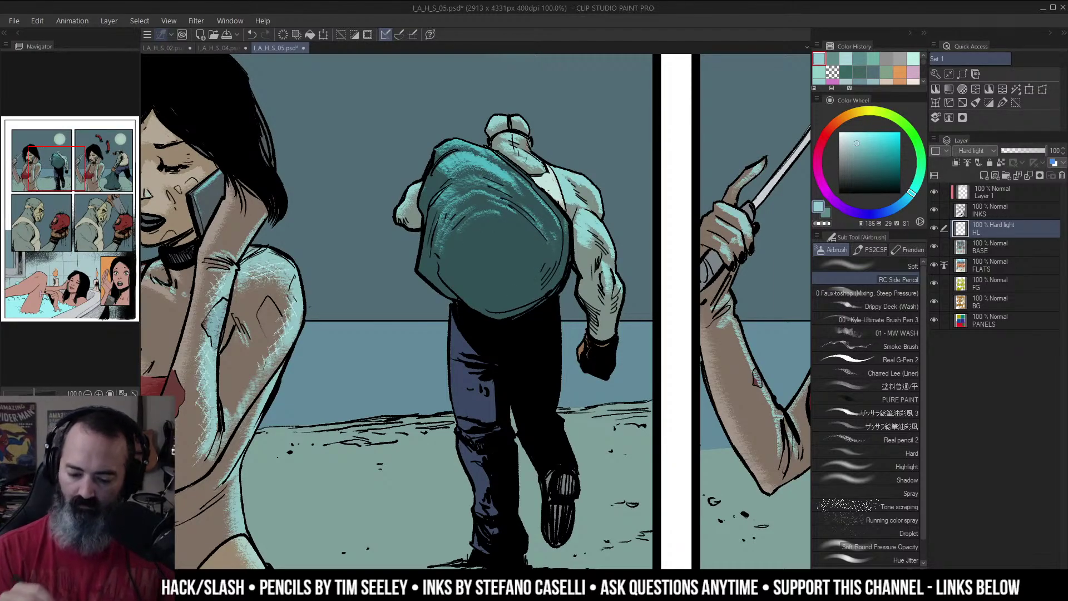
{"action": "left_click_drag", "start_coordinate": [531, 181], "coordinate": [563, 223]}
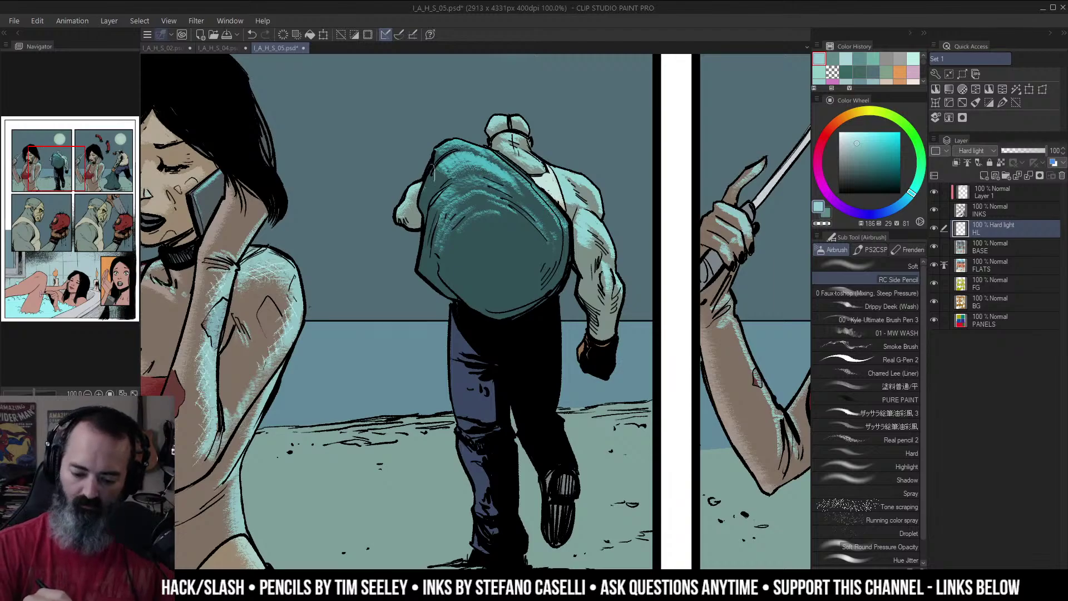
Step: Set the brush colour to a muted grey-blue (H 186, S 6, V 56) and brush it onto the lower part of the sack
{"action": "left_click", "coordinate": [518, 218], "text": "alt"}
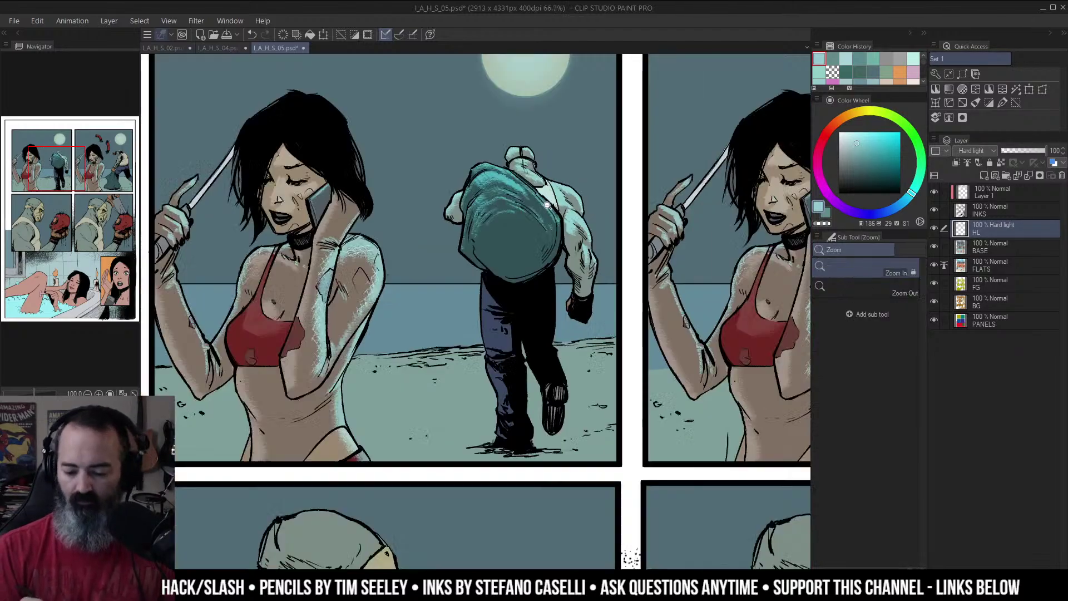
{"action": "left_click", "coordinate": [538, 245], "text": "ctrl"}
{"action": "left_click", "coordinate": [545, 258], "text": "alt"}
{"action": "left_click", "coordinate": [600, 197], "text": "alt"}
{"action": "left_click", "coordinate": [590, 202], "text": "ctrl"}
{"action": "key", "text": "w"}
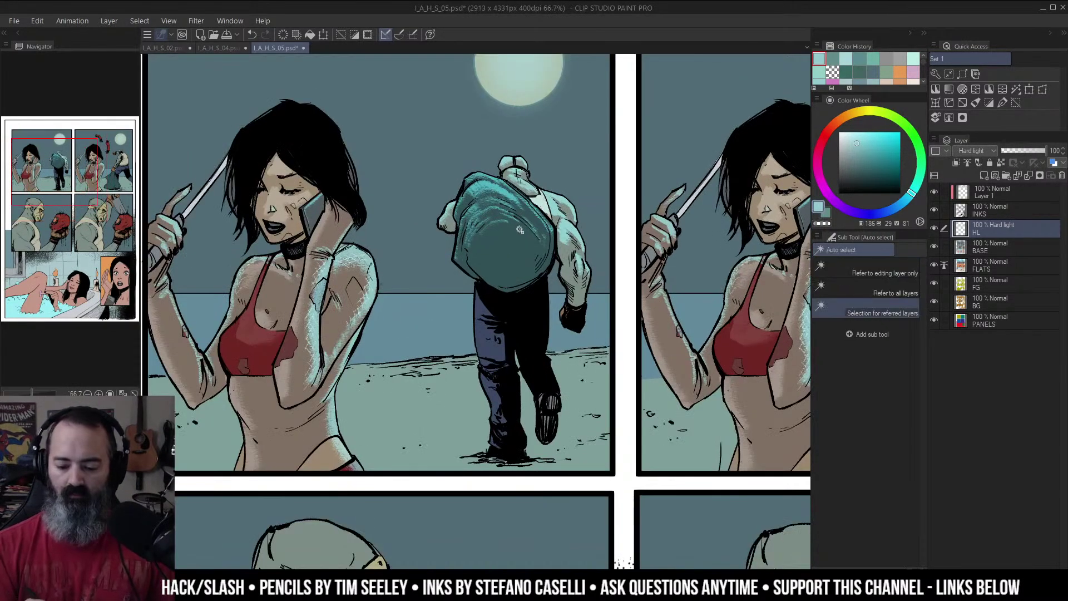
{"action": "key", "text": "b"}
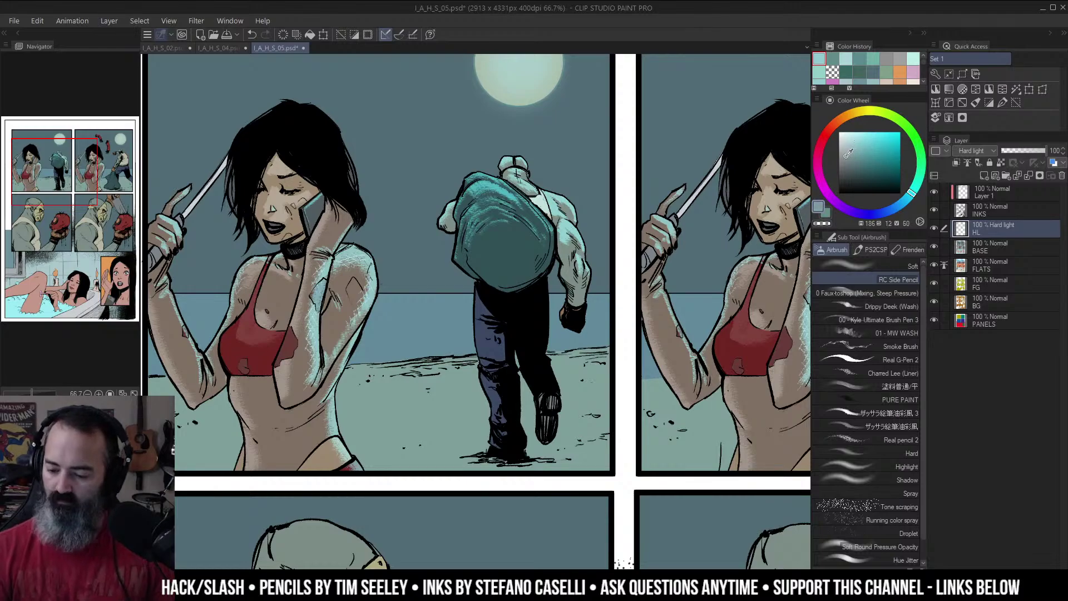
{"action": "mouse_move", "coordinate": [486, 267]}
{"action": "left_mouse_down"}
{"action": "mouse_move", "coordinate": [461, 264]}
{"action": "mouse_move", "coordinate": [487, 281]}
{"action": "mouse_move", "coordinate": [480, 268]}
{"action": "mouse_move", "coordinate": [492, 279]}
{"action": "mouse_move", "coordinate": [532, 277]}
{"action": "mouse_move", "coordinate": [500, 273]}
{"action": "mouse_move", "coordinate": [546, 260]}
{"action": "mouse_move", "coordinate": [547, 250]}
{"action": "mouse_move", "coordinate": [491, 252]}
{"action": "mouse_move", "coordinate": [510, 241]}
{"action": "left_mouse_up"}
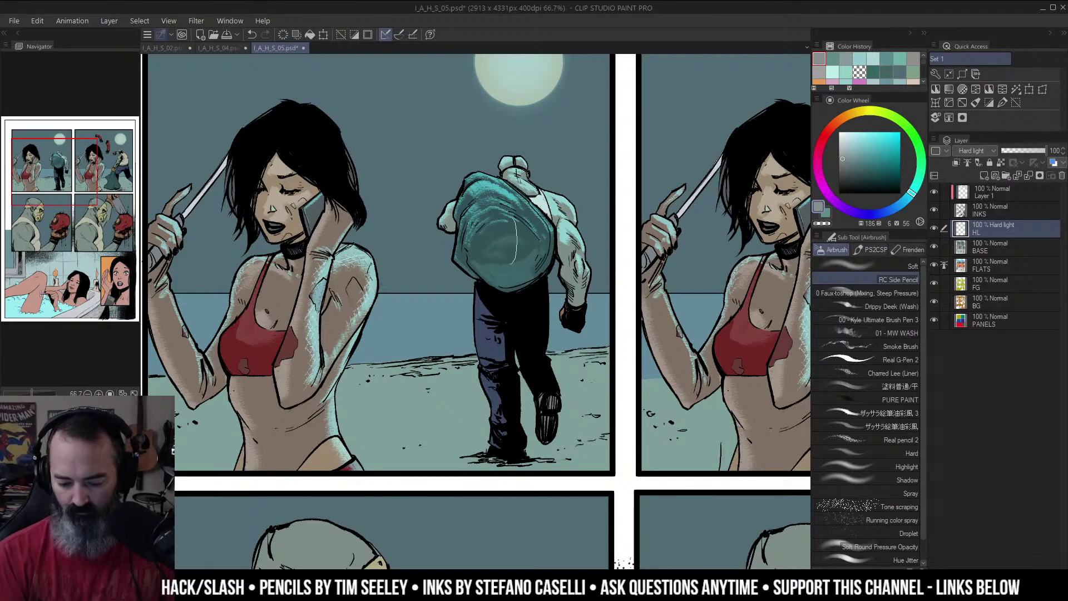
Step: Brush a slightly lighter grey (H 186, S 4, V 60) along the lower part of the sack and undo the last stroke
{"action": "key", "text": "ctrl+space"}
{"action": "left_click", "coordinate": [583, 286], "text": "alt"}
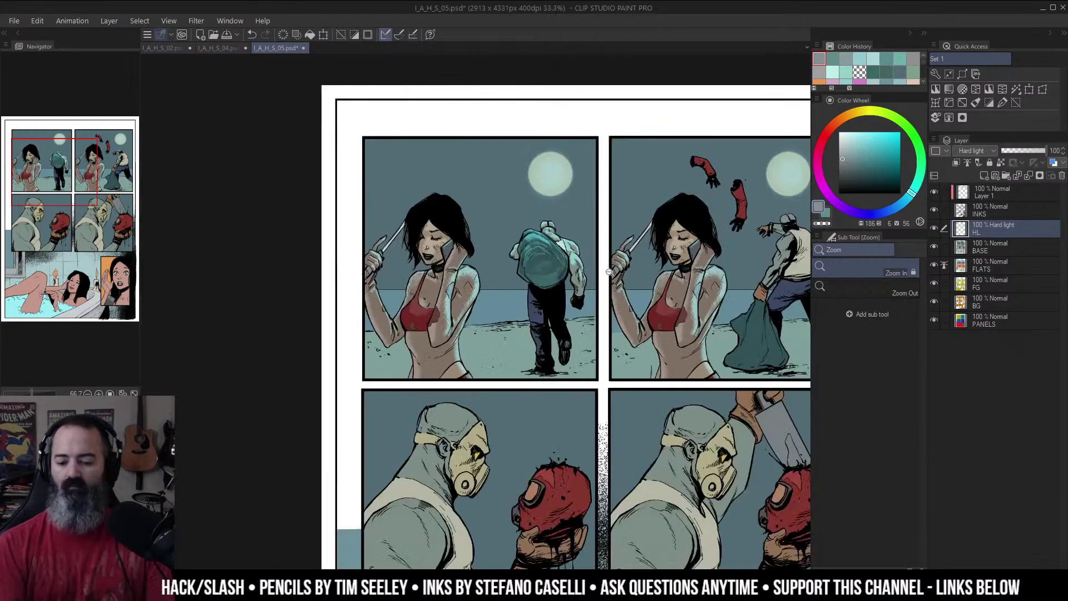
{"action": "left_click", "coordinate": [570, 296], "text": "ctrl"}
{"action": "left_click", "coordinate": [581, 307], "text": "ctrl"}
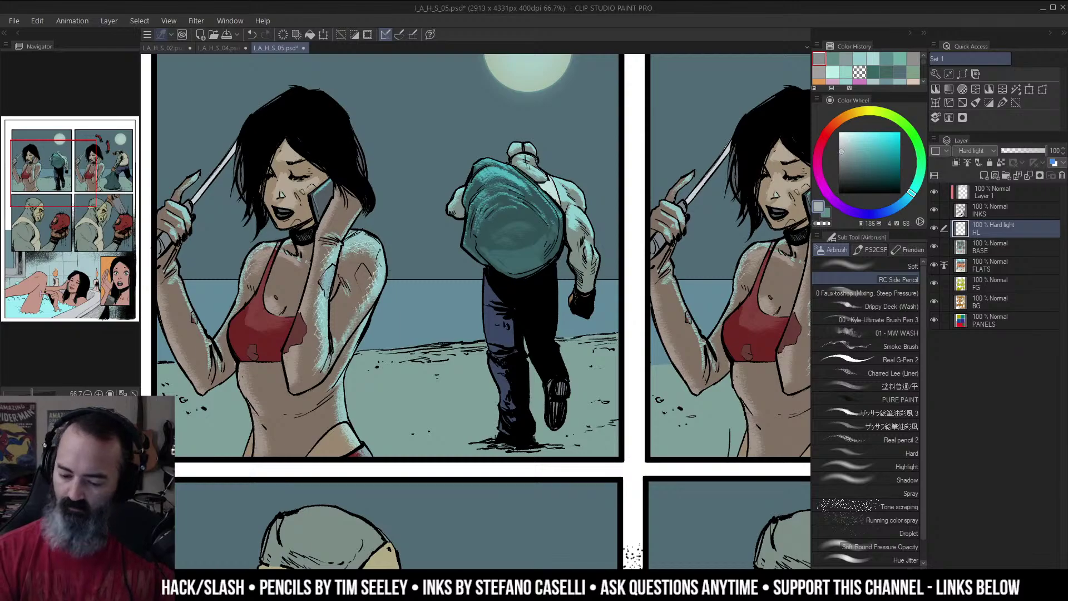
{"action": "mouse_move", "coordinate": [491, 259]}
{"action": "left_mouse_down"}
{"action": "mouse_move", "coordinate": [536, 266]}
{"action": "mouse_move", "coordinate": [488, 258]}
{"action": "mouse_move", "coordinate": [519, 275]}
{"action": "mouse_move", "coordinate": [557, 256]}
{"action": "left_mouse_up"}
{"action": "key", "text": "ctrl+z"}
Step: Clear the selection and review the man's and the woman's highlights across the first two panels
{"action": "key", "text": "ctrl+space"}
{"action": "left_click", "coordinate": [558, 255], "text": "alt"}
{"action": "left_click", "coordinate": [559, 263], "text": "ctrl"}
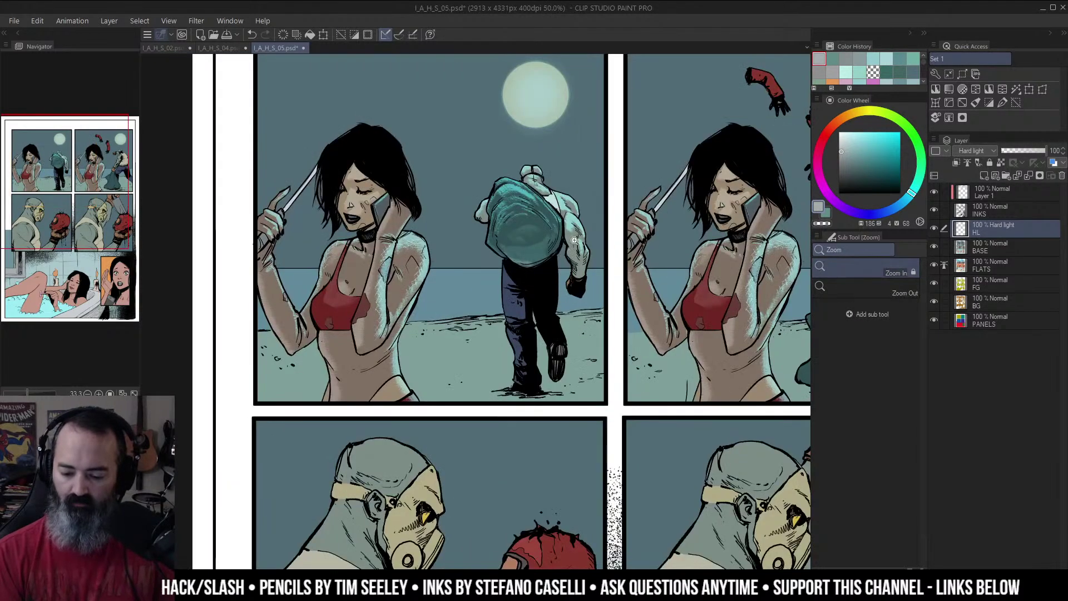
{"action": "left_click", "coordinate": [555, 244], "text": "alt"}
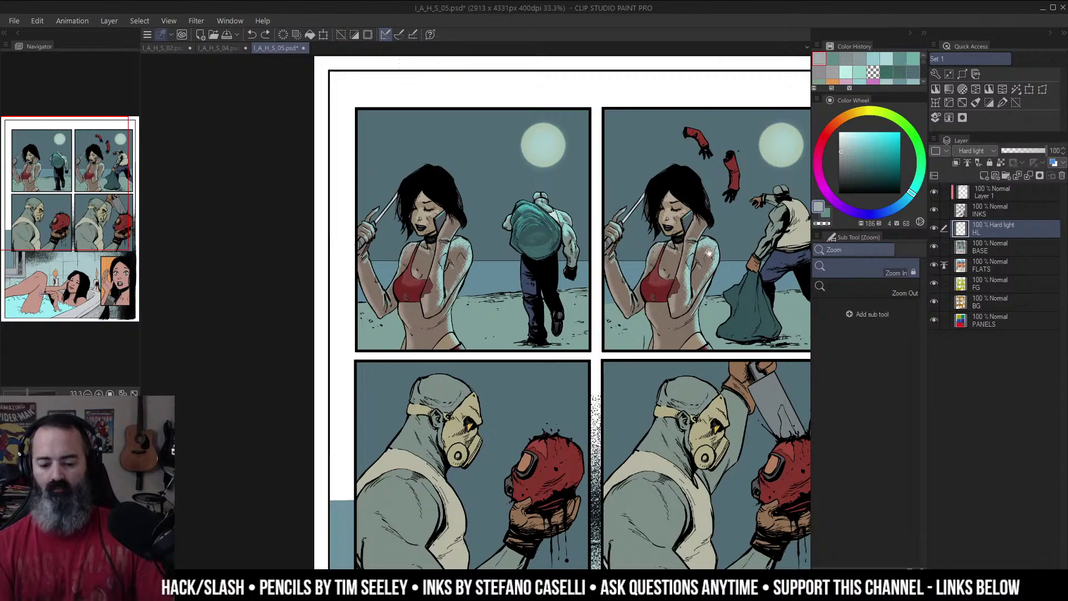
{"action": "left_click_drag", "start_coordinate": [666, 269], "coordinate": [608, 262]}
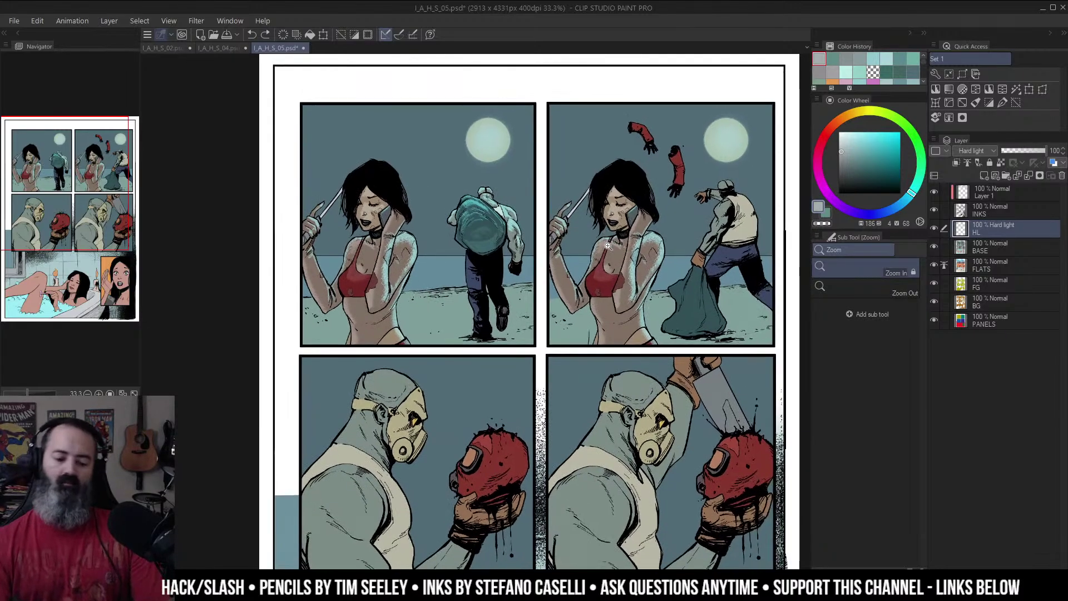
{"action": "key", "text": "m"}
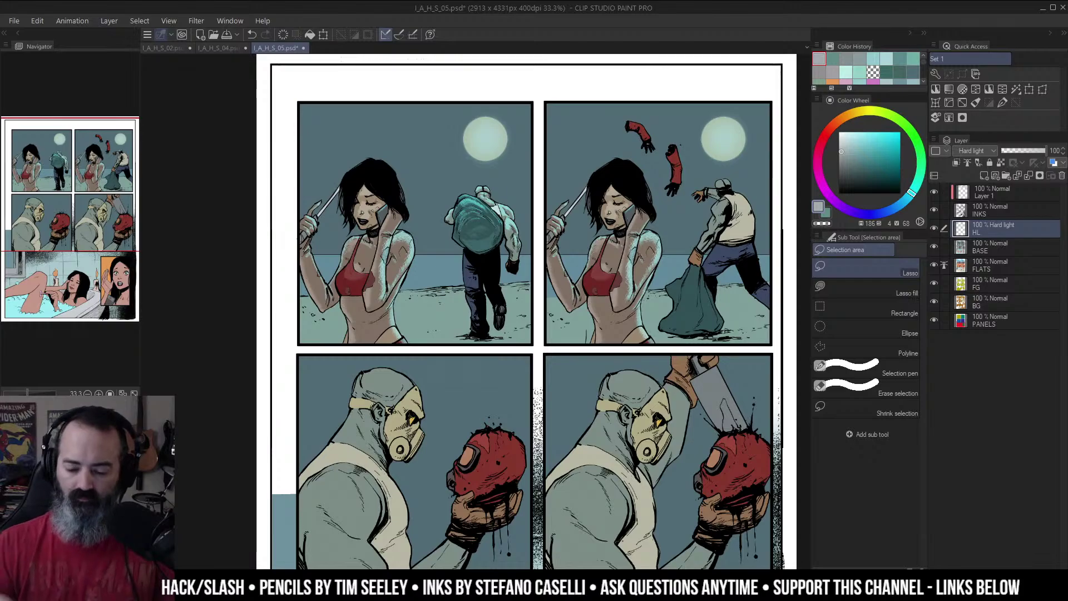
{"action": "left_click_drag", "start_coordinate": [616, 229], "coordinate": [641, 219]}
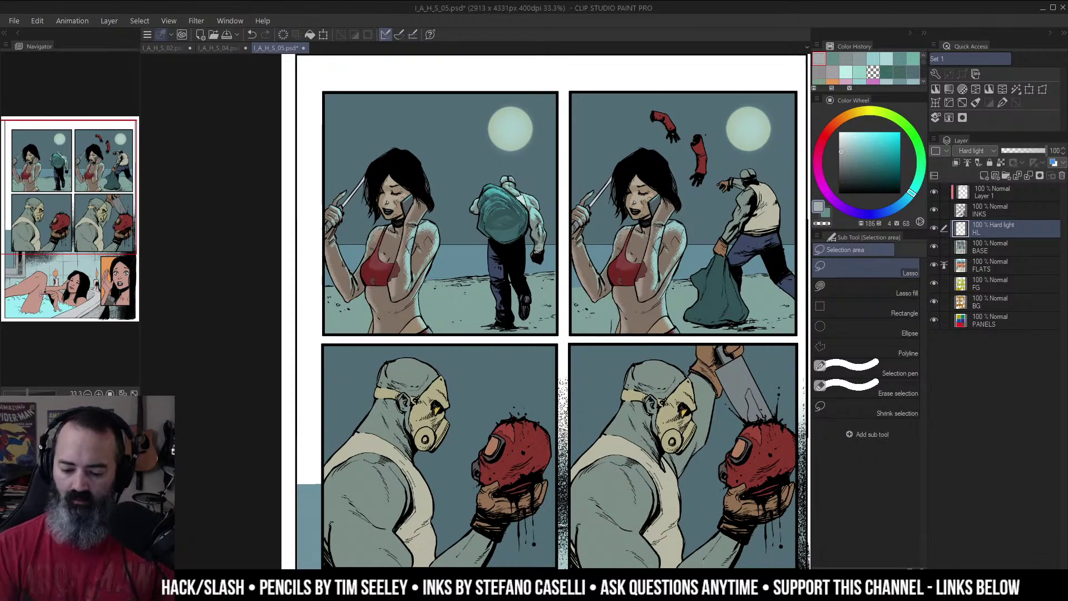
{"action": "key", "text": "w"}
{"action": "left_click", "coordinate": [551, 225]}
{"action": "key", "text": "m"}
{"action": "key", "text": "ctrl+minus"}
{"action": "mouse_move", "coordinate": [665, 273]}
{"action": "left_mouse_down"}
{"action": "mouse_move", "coordinate": [700, 256]}
{"action": "mouse_move", "coordinate": [651, 258]}
{"action": "left_mouse_up"}
Step: Isolate the HL layer, sample the light blue (H 186, S 29, V 81) from the sack carrier's highlights, and restore all layers
{"action": "left_click", "coordinate": [740, 208]}
{"action": "left_click", "coordinate": [662, 218]}
{"action": "left_click", "coordinate": [686, 221]}
{"action": "left_click_drag", "start_coordinate": [652, 201], "coordinate": [707, 208]}
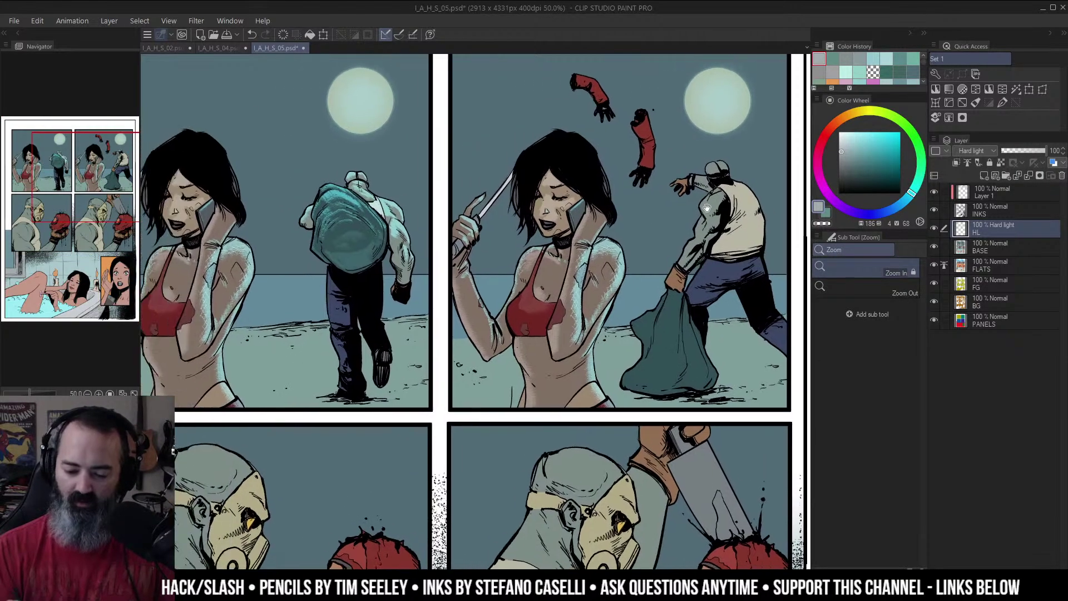
{"action": "key", "text": "b"}
{"action": "left_click", "coordinate": [936, 228], "text": "alt"}
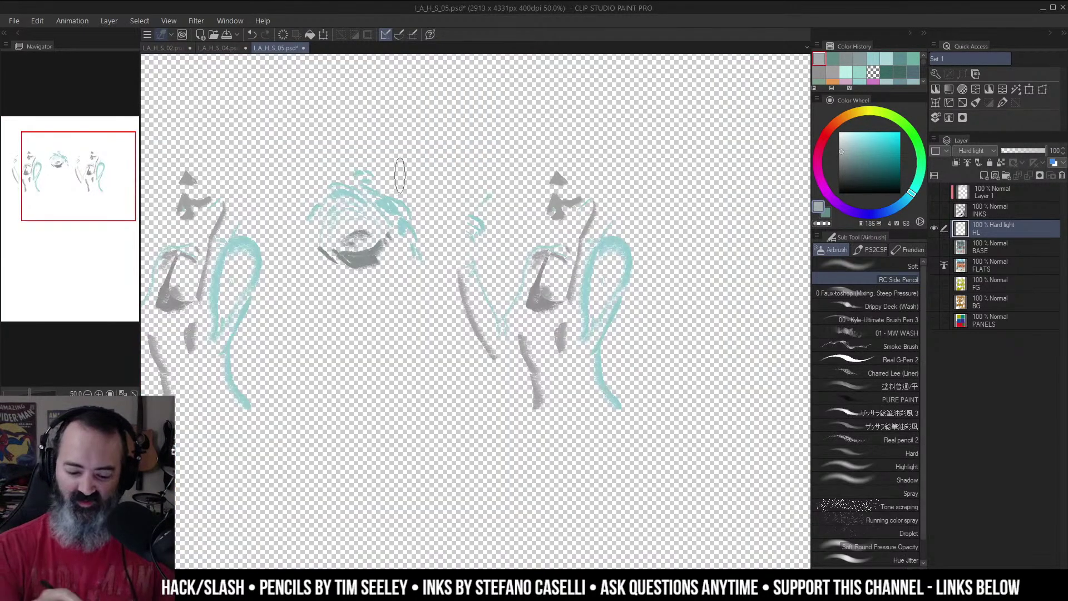
{"action": "left_click", "coordinate": [394, 208], "text": "alt"}
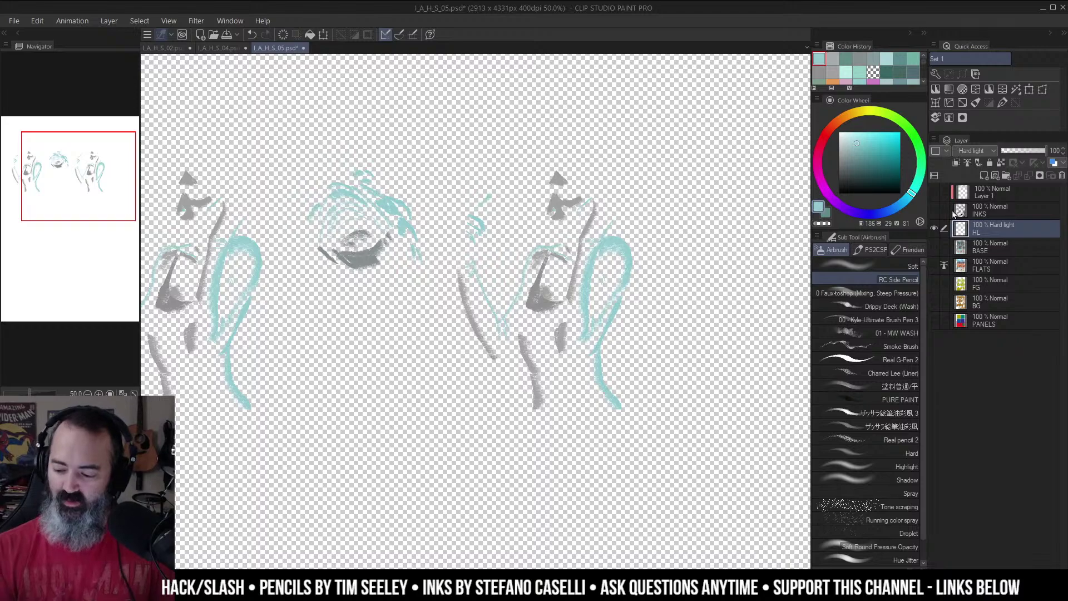
{"action": "left_click", "coordinate": [936, 229], "text": "alt"}
Step: Paint muted blue highlights (H 186, S 21, V 69) on the two severed red-sleeved arms in the second panel
{"action": "scroll", "coordinate": [658, 174], "scroll_direction": "up", "scroll_amount": 3}
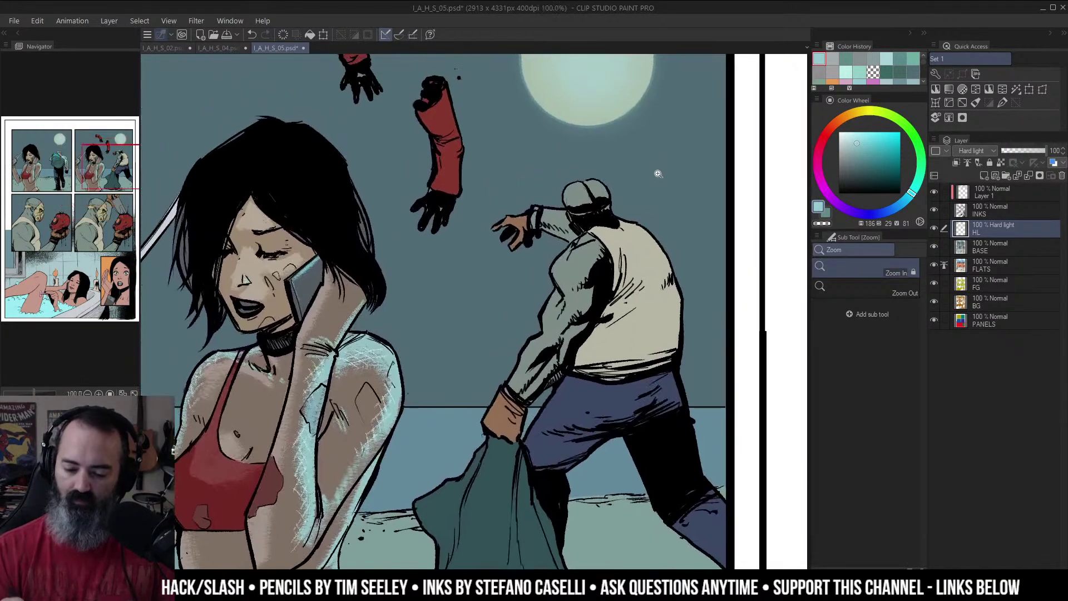
{"action": "mouse_move", "coordinate": [582, 158]}
{"action": "left_mouse_down"}
{"action": "mouse_move", "coordinate": [596, 184]}
{"action": "mouse_move", "coordinate": [666, 208]}
{"action": "left_mouse_up"}
{"action": "key", "text": "b"}
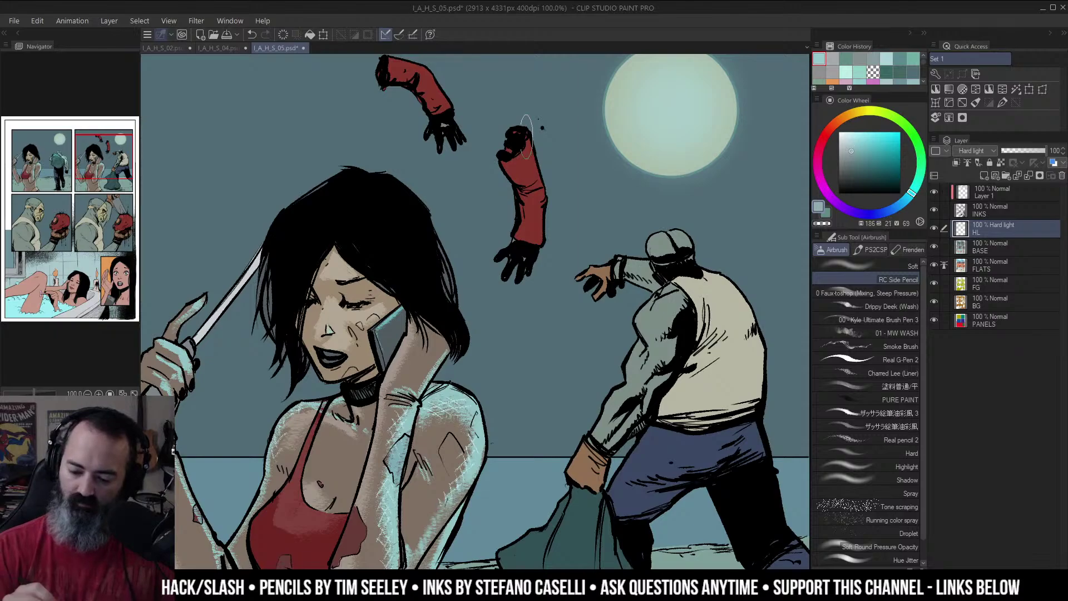
{"action": "left_click_drag", "start_coordinate": [535, 183], "coordinate": [533, 163]}
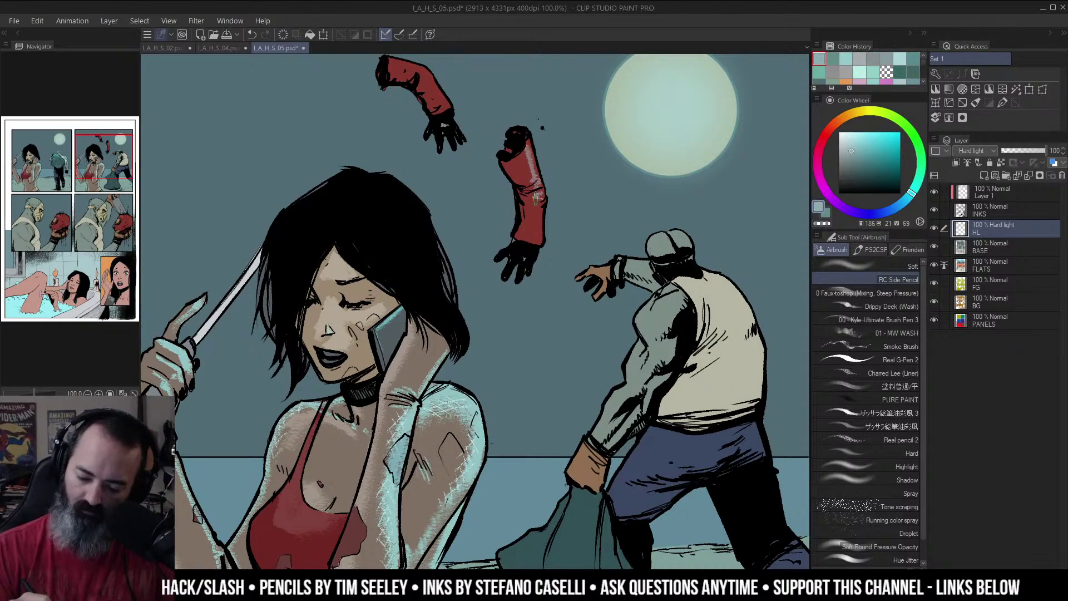
{"action": "left_click_drag", "start_coordinate": [474, 99], "coordinate": [489, 145]}
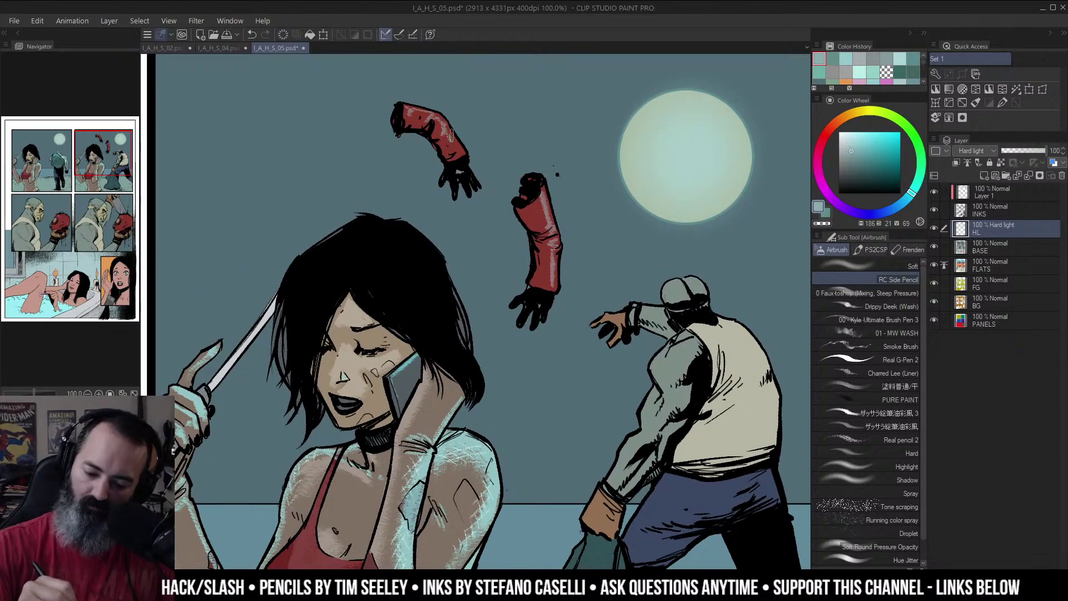
{"action": "left_click_drag", "start_coordinate": [577, 181], "coordinate": [534, 184]}
Step: Sample the light blue (H 186, S 29, V 81) from the woman's shoulder highlight on the isolated HL layer and show all layers again
{"action": "left_click_drag", "start_coordinate": [695, 239], "coordinate": [655, 149]}
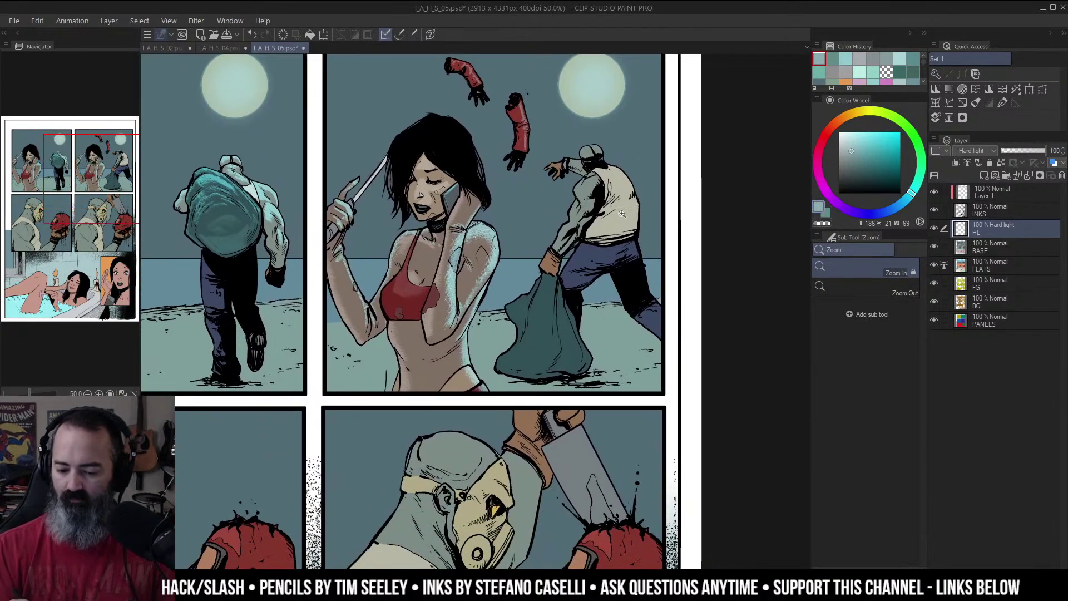
{"action": "left_click_drag", "start_coordinate": [627, 182], "coordinate": [614, 218]}
{"action": "left_click", "coordinate": [614, 218], "text": "ctrl"}
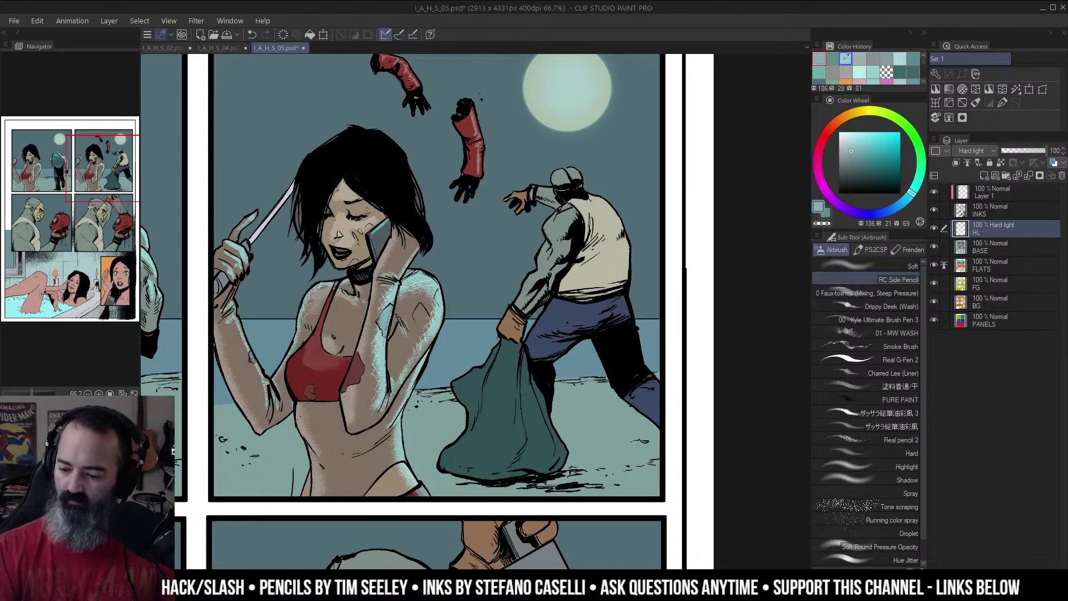
{"action": "left_click", "coordinate": [935, 228], "text": "alt"}
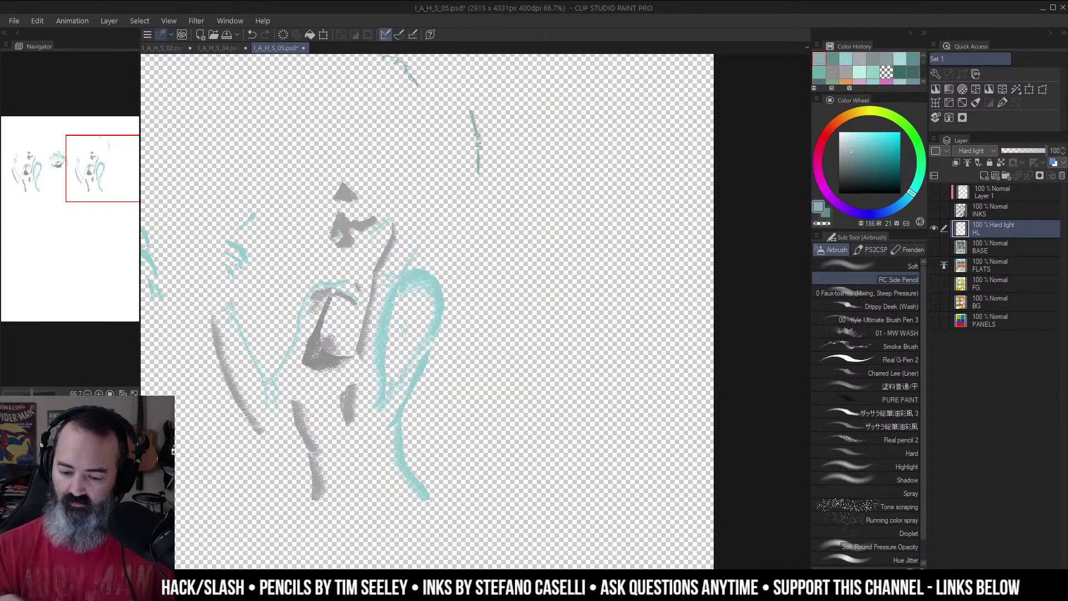
{"action": "left_click", "coordinate": [428, 275], "text": "alt"}
{"action": "left_click", "coordinate": [935, 228], "text": "alt"}
Step: Select the fleeing man's grey skin in the second panel and paint light blue highlights on his head, outstretched arm and white vest
{"action": "left_click", "coordinate": [578, 172], "text": "shift"}
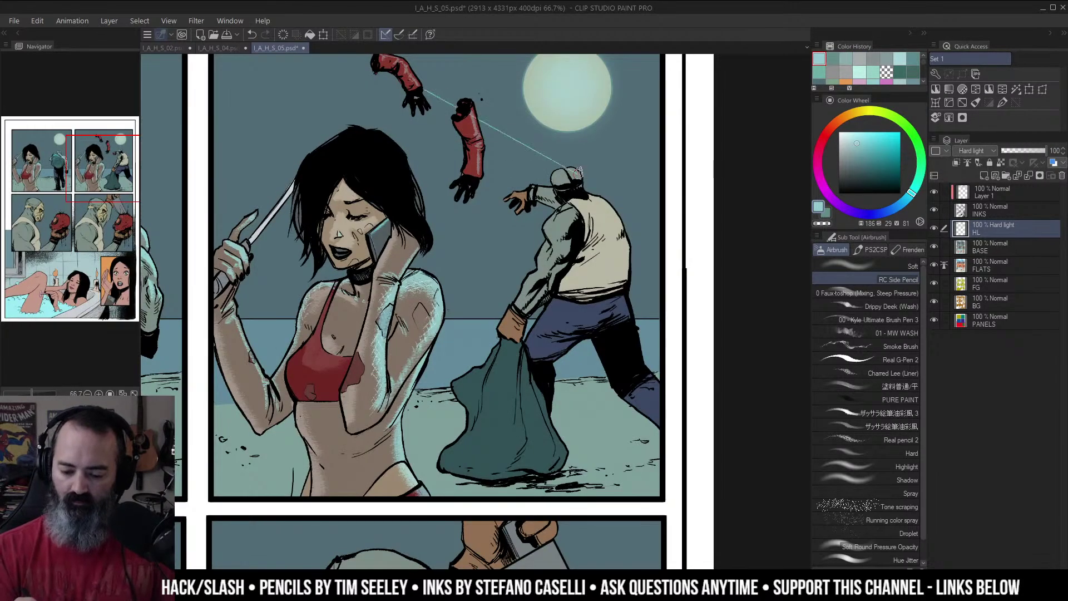
{"action": "key", "text": "w"}
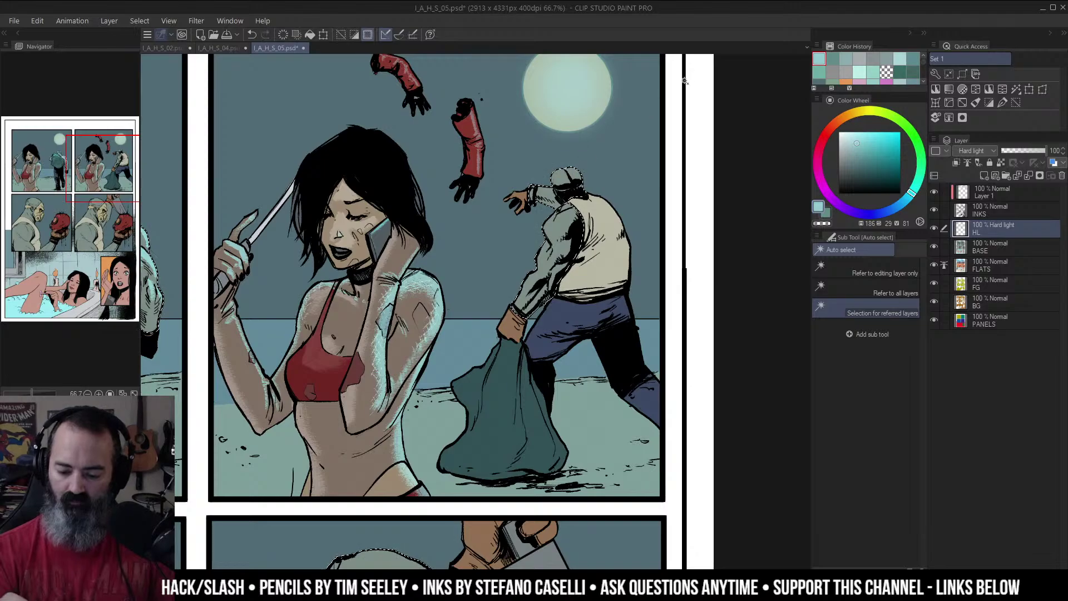
{"action": "key", "text": "b"}
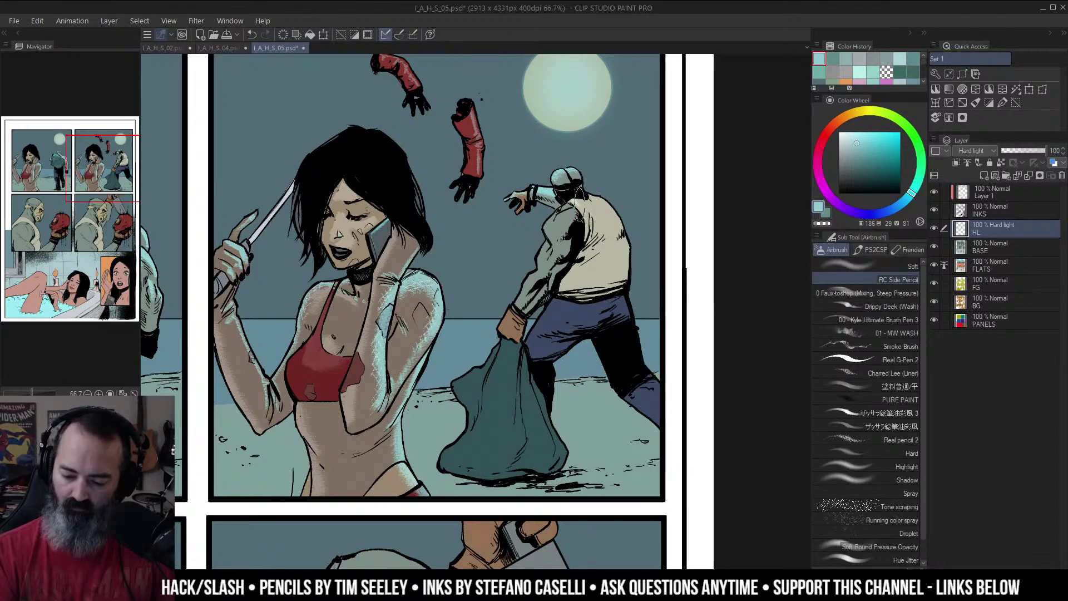
{"action": "mouse_move", "coordinate": [595, 215]}
{"action": "left_mouse_down"}
{"action": "mouse_move", "coordinate": [619, 222]}
{"action": "mouse_move", "coordinate": [598, 210]}
{"action": "mouse_move", "coordinate": [606, 245]}
{"action": "left_mouse_up"}
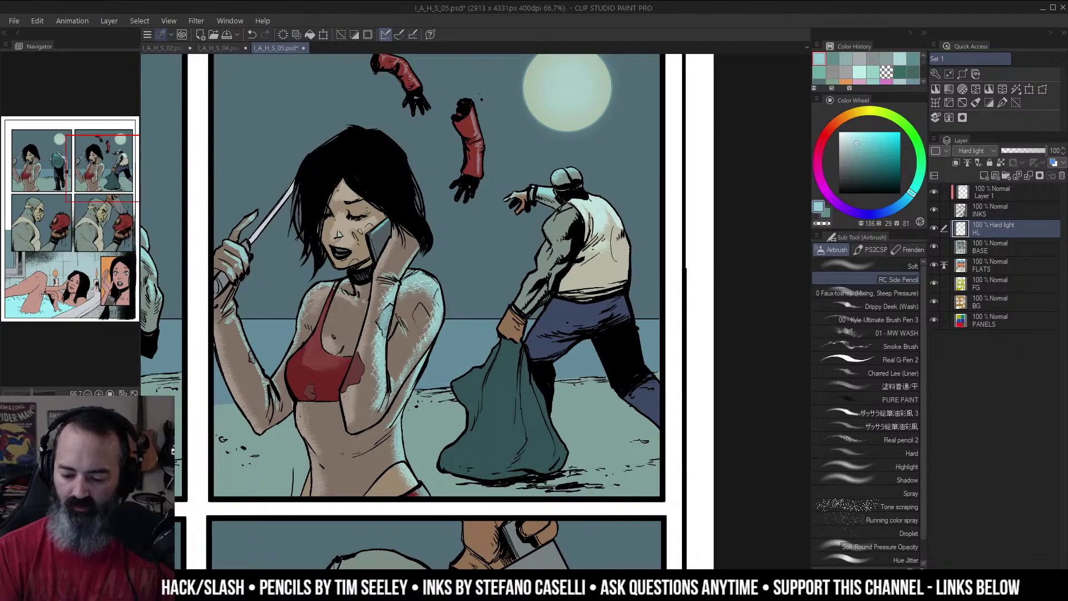
{"action": "mouse_move", "coordinate": [608, 249]}
{"action": "left_mouse_down"}
{"action": "mouse_move", "coordinate": [616, 236]}
{"action": "mouse_move", "coordinate": [619, 245]}
{"action": "left_mouse_up"}
Step: Reselect the fleeing man's skin, hide the selection outline, and paint light blue highlights on his sack-holding arm and the vest's outer edge
{"action": "left_click", "coordinate": [634, 225], "text": "alt"}
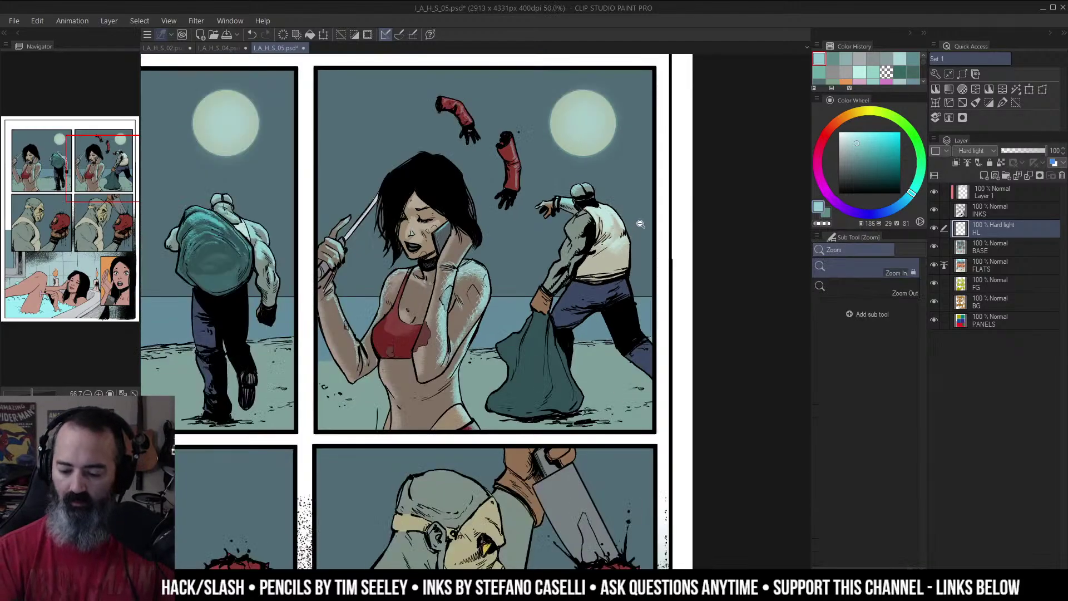
{"action": "left_click", "coordinate": [640, 222], "text": "alt"}
{"action": "left_click", "coordinate": [644, 222], "text": "ctrl"}
{"action": "left_click", "coordinate": [641, 226], "text": "ctrl"}
{"action": "key", "text": "w"}
{"action": "left_click", "coordinate": [563, 223]}
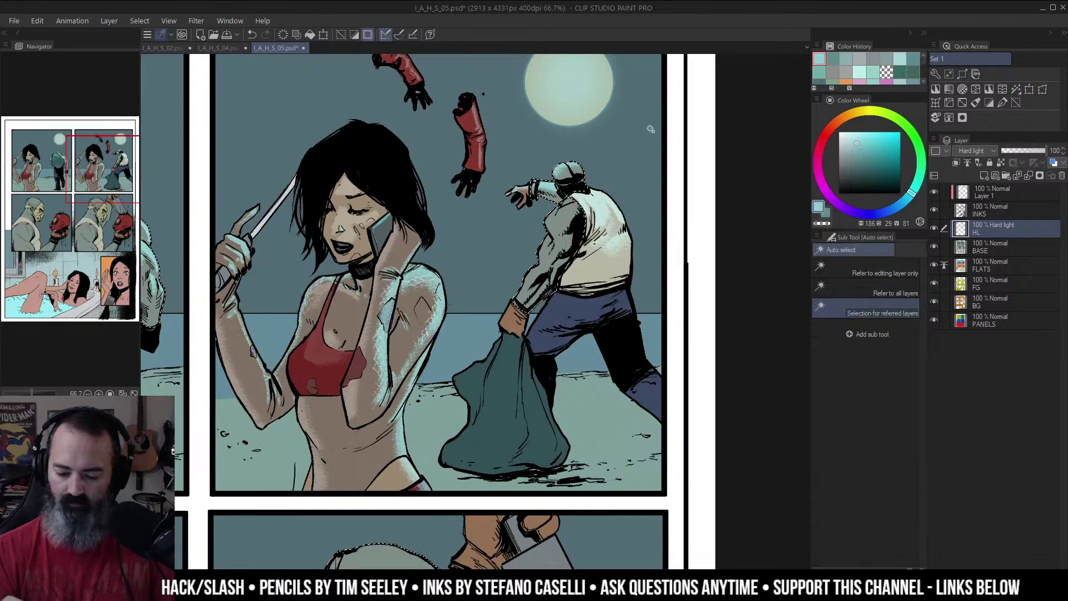
{"action": "key", "text": "ctrl+h"}
{"action": "key", "text": "b"}
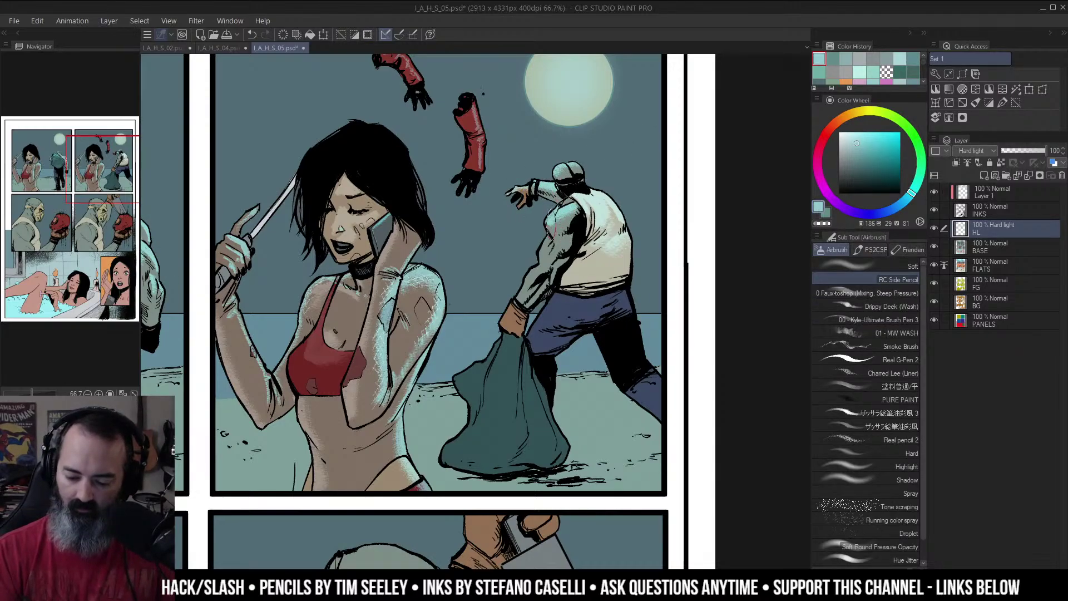
{"action": "mouse_move", "coordinate": [551, 224]}
{"action": "left_mouse_down"}
{"action": "mouse_move", "coordinate": [561, 246]}
{"action": "mouse_move", "coordinate": [522, 292]}
{"action": "left_mouse_up"}
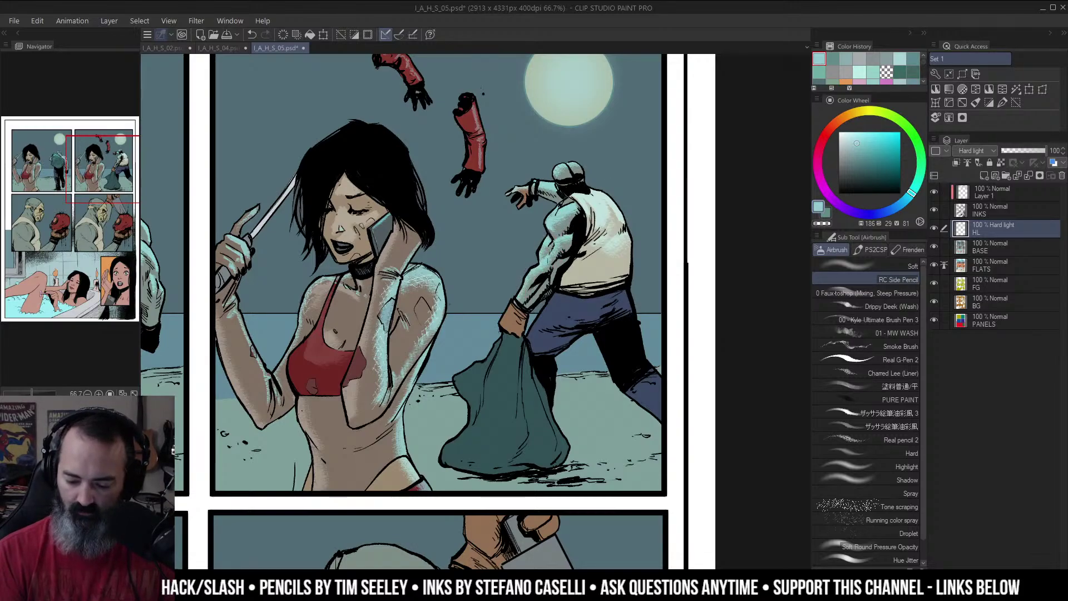
{"action": "left_click_drag", "start_coordinate": [629, 250], "coordinate": [614, 200]}
Step: Choose a muted blue (about H 186, S 26, V 63) and paint highlights on the fleeing man's jeans below the waist
{"action": "left_click", "coordinate": [618, 220], "text": "alt"}
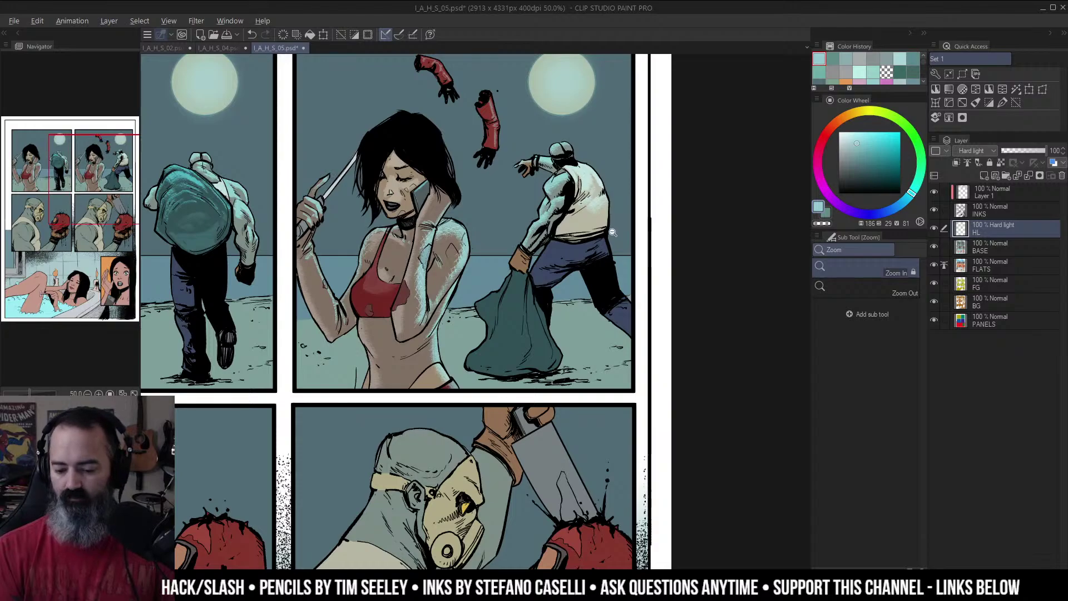
{"action": "left_click", "coordinate": [614, 231], "text": "alt"}
{"action": "left_click", "coordinate": [613, 239]}
{"action": "key", "text": "w"}
{"action": "key", "text": "b"}
{"action": "left_click", "coordinate": [854, 154]}
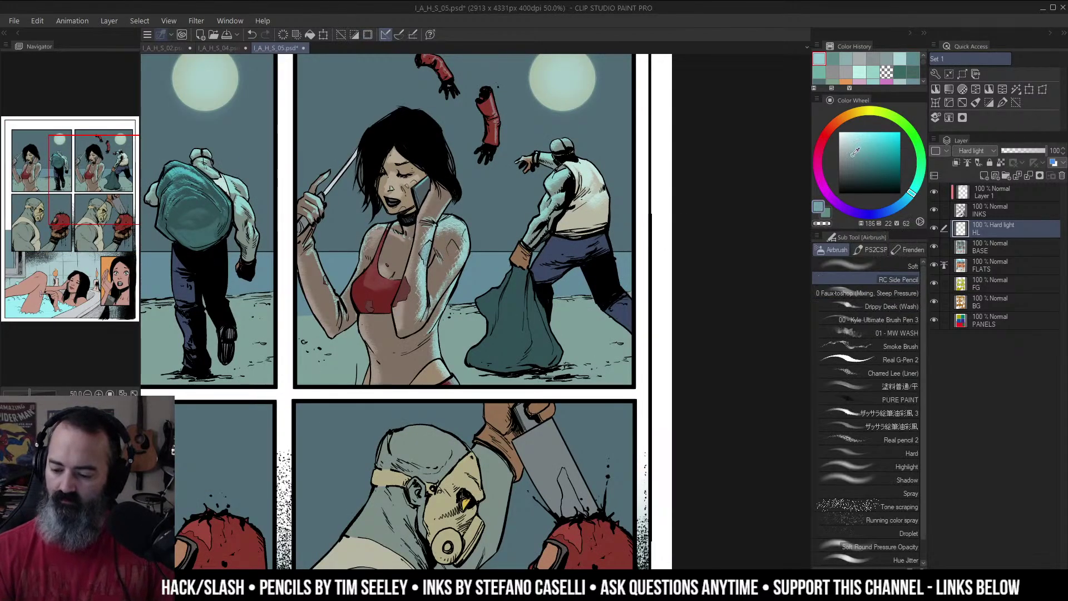
{"action": "left_click_drag", "start_coordinate": [561, 243], "coordinate": [585, 241]}
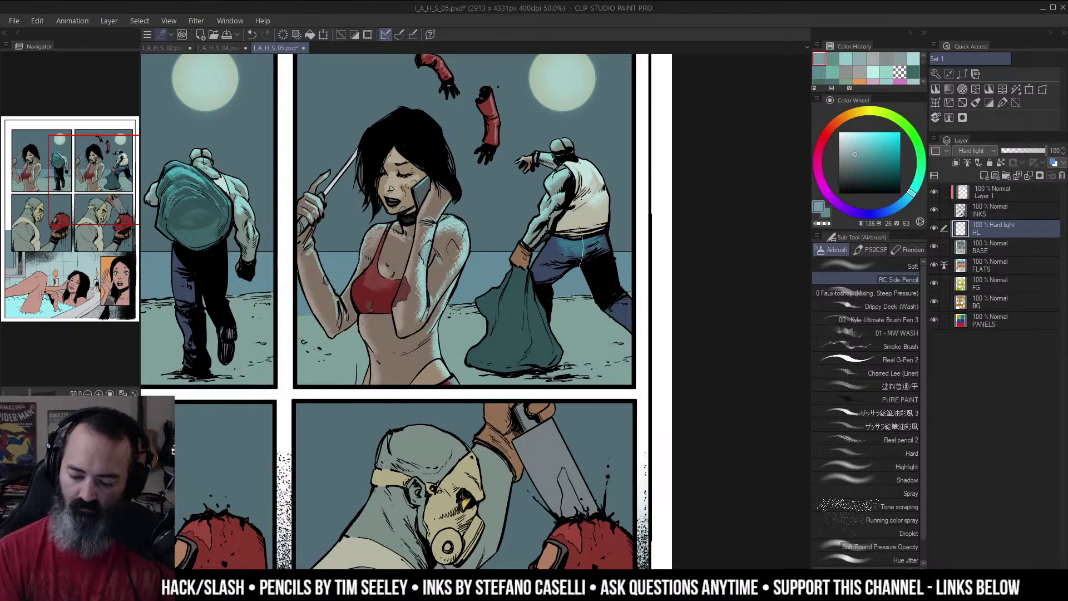
Step: Extend the muted blue highlights onto the fleeing man's trailing leg and soften the jeans' highlights with the Blending Brush
{"action": "left_click", "coordinate": [615, 253], "text": "alt"}
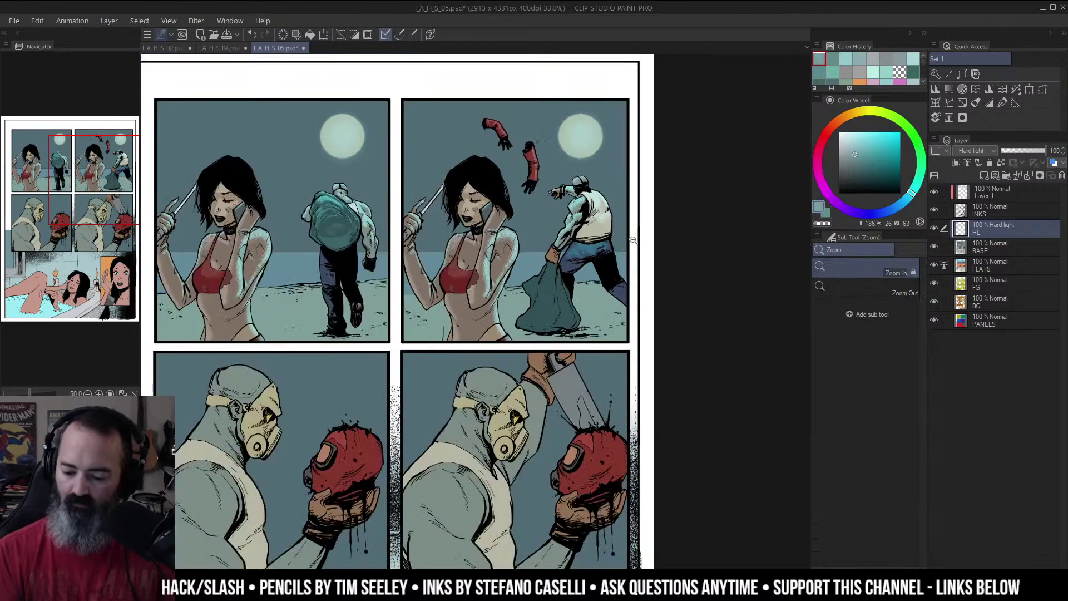
{"action": "left_click_drag", "start_coordinate": [637, 253], "coordinate": [626, 231]}
{"action": "left_click", "coordinate": [625, 232]}
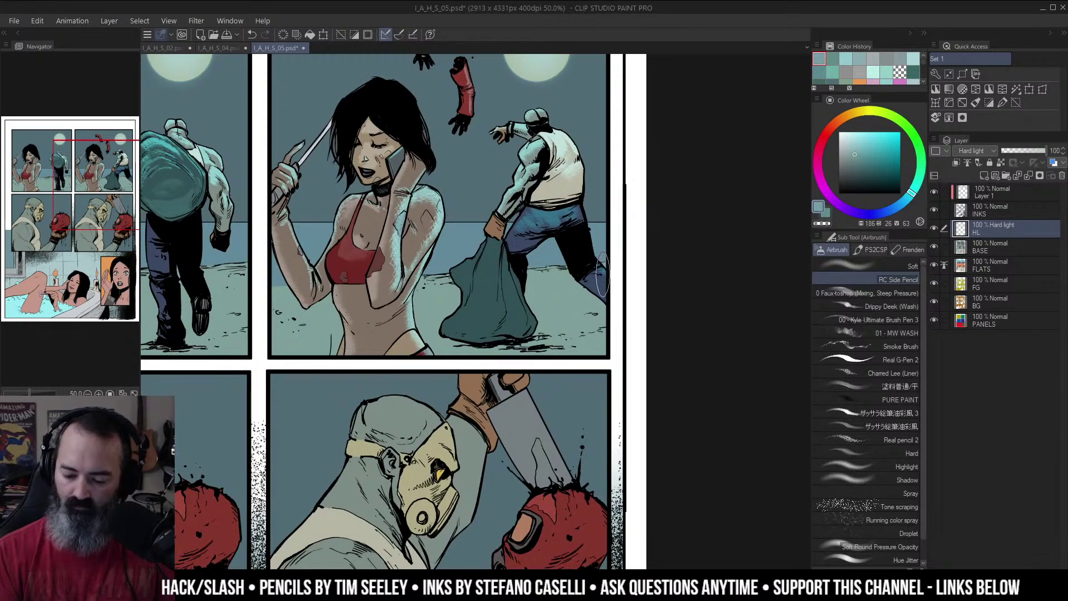
{"action": "key", "text": "j"}
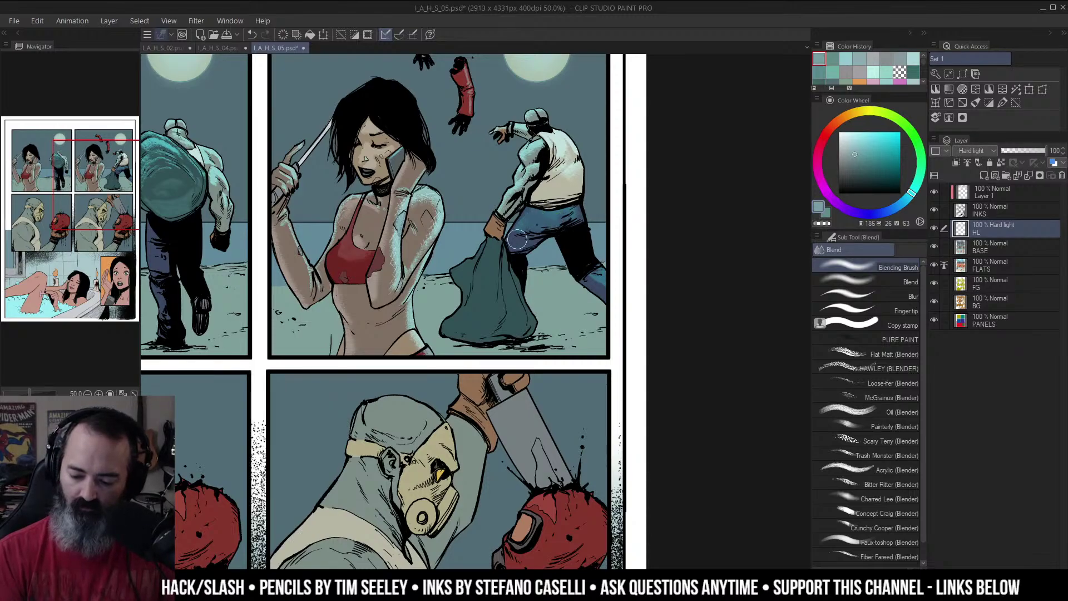
{"action": "left_click", "coordinate": [597, 195], "text": "alt"}
{"action": "left_click_drag", "start_coordinate": [494, 220], "coordinate": [579, 228]}
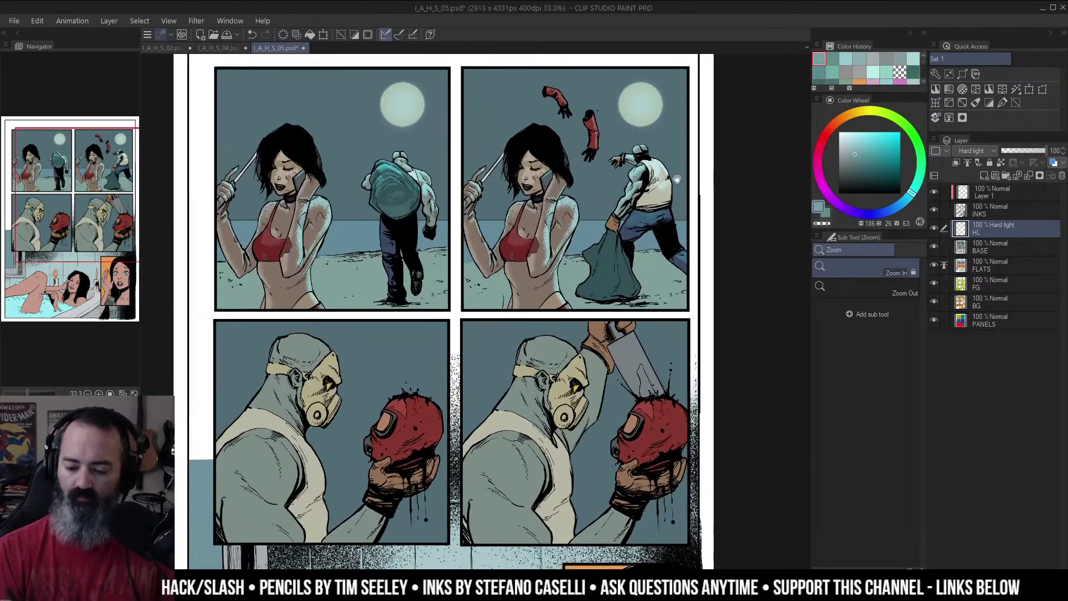
{"action": "left_click", "coordinate": [579, 228]}
Step: Paint muted blue highlights along the sack carrier's jeans in the first panel with the RC Side Pencil
{"action": "left_click_drag", "start_coordinate": [462, 243], "coordinate": [655, 193]}
{"action": "key", "text": "b"}
{"action": "left_click_drag", "start_coordinate": [479, 175], "coordinate": [486, 240]}
{"action": "left_click", "coordinate": [524, 189], "text": "alt"}
{"action": "left_click_drag", "start_coordinate": [670, 245], "coordinate": [602, 257]}
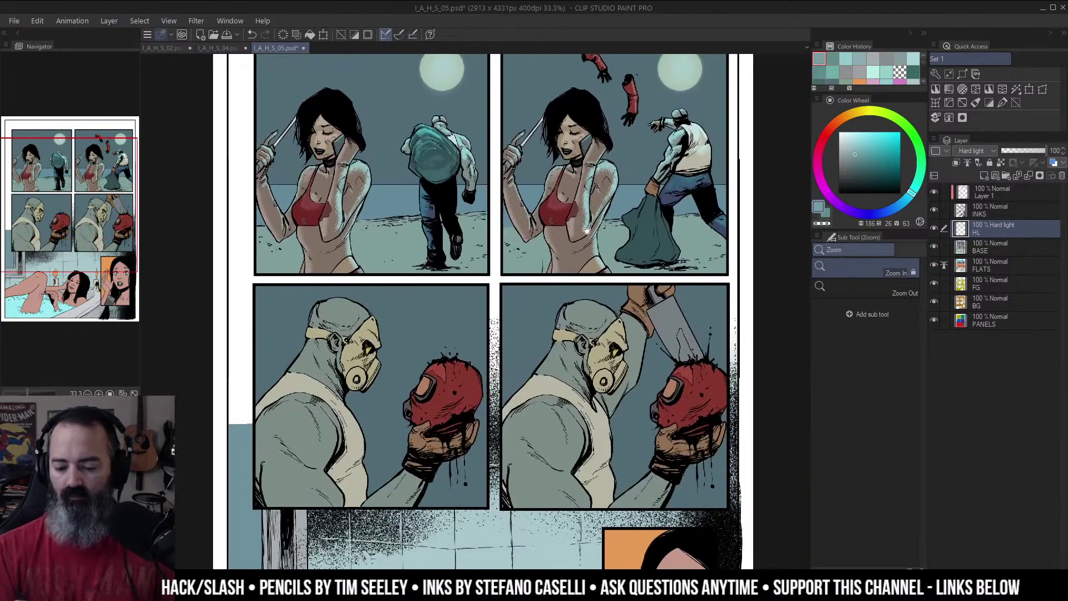
{"action": "left_click", "coordinate": [604, 256], "text": "alt"}
Step: Select the dragged sack in the second panel, reduce the brush size, and paint muted blue highlights along its edge and folds
{"action": "left_click", "coordinate": [627, 252]}
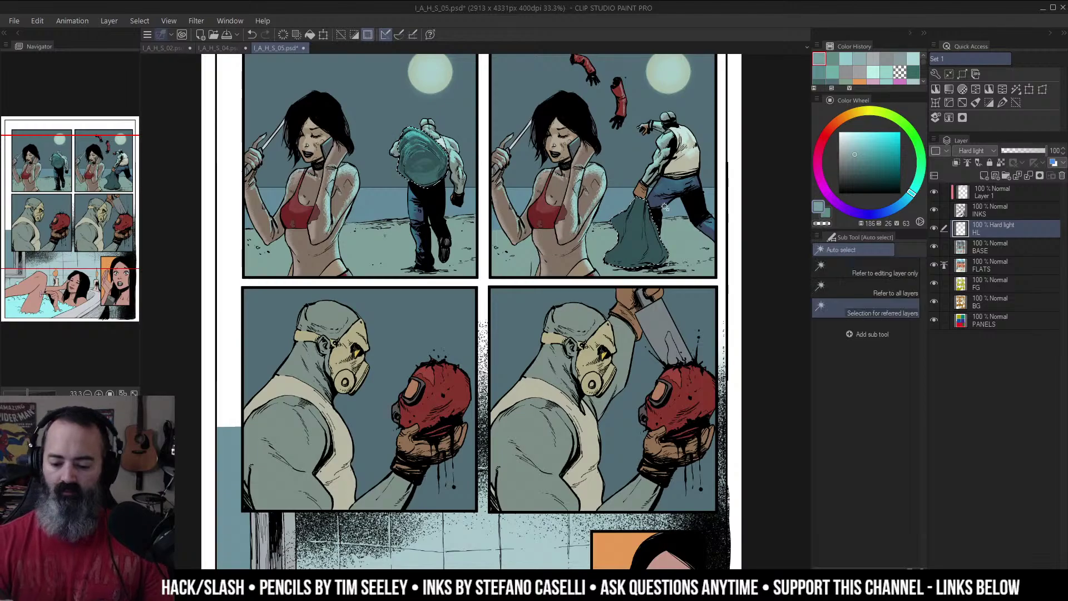
{"action": "left_click", "coordinate": [646, 228]}
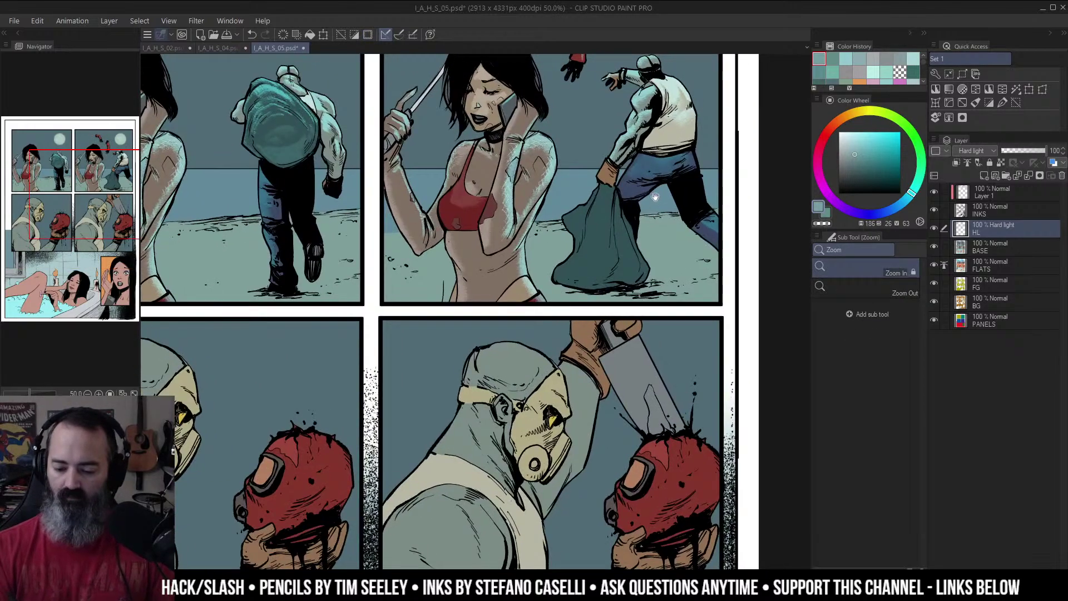
{"action": "left_click", "coordinate": [611, 200]}
{"action": "key", "text": "bracketleft"}
{"action": "key", "text": "bracketleft"}
{"action": "key", "text": "bracketleft"}
{"action": "key", "text": "bracketleft"}
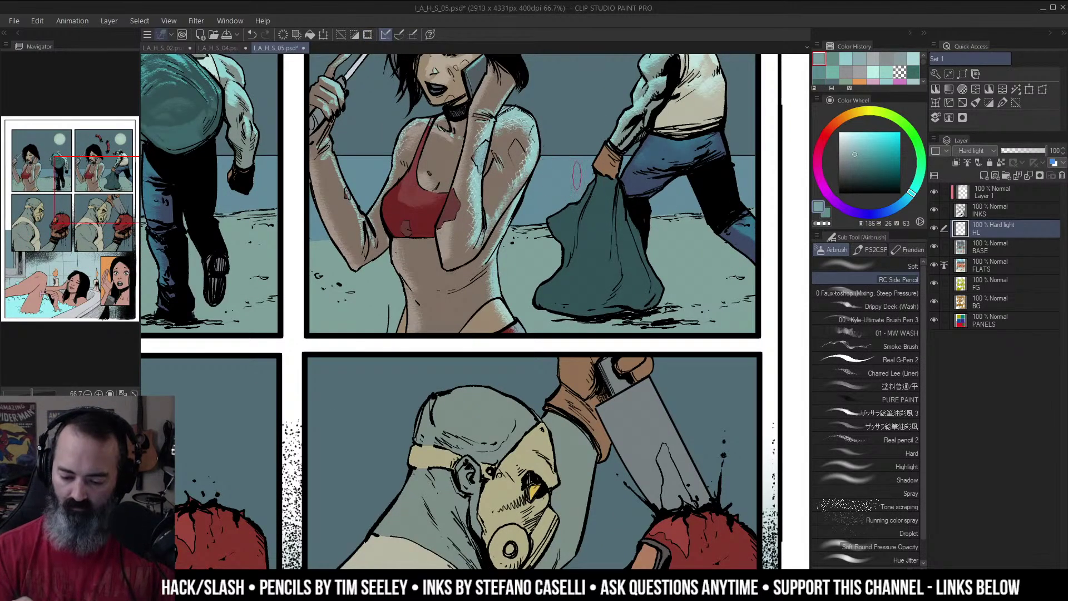
{"action": "mouse_move", "coordinate": [569, 206]}
{"action": "left_mouse_down"}
{"action": "mouse_move", "coordinate": [556, 221]}
{"action": "mouse_move", "coordinate": [566, 235]}
{"action": "left_mouse_up"}
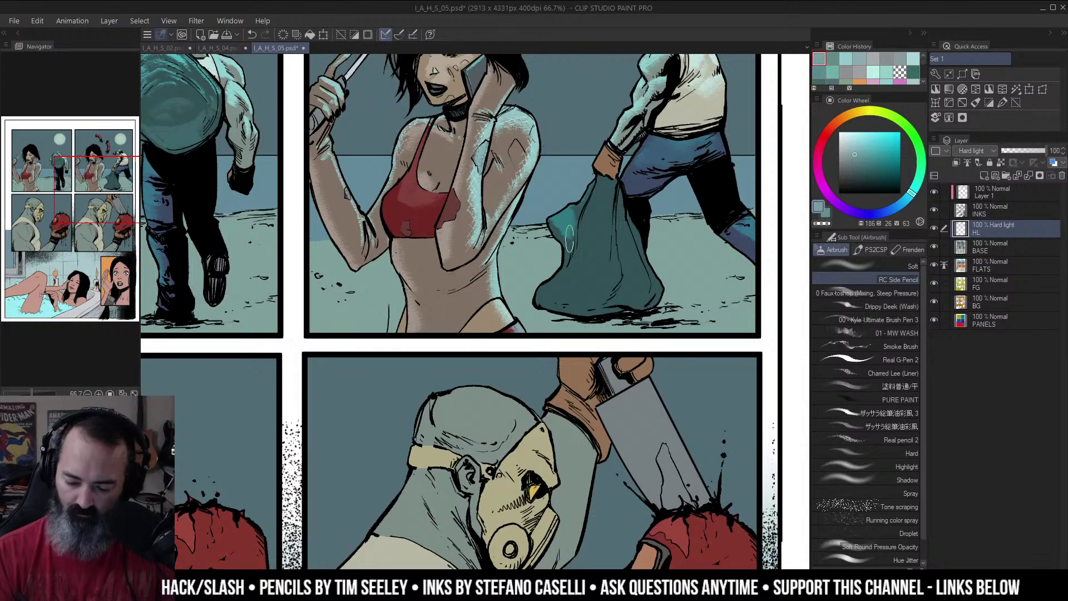
{"action": "mouse_move", "coordinate": [600, 184]}
{"action": "left_mouse_down"}
{"action": "mouse_move", "coordinate": [574, 267]}
{"action": "mouse_move", "coordinate": [585, 259]}
{"action": "mouse_move", "coordinate": [596, 278]}
{"action": "mouse_move", "coordinate": [589, 295]}
{"action": "mouse_move", "coordinate": [579, 268]}
{"action": "mouse_move", "coordinate": [546, 291]}
{"action": "mouse_move", "coordinate": [594, 296]}
{"action": "mouse_move", "coordinate": [570, 279]}
{"action": "mouse_move", "coordinate": [586, 268]}
{"action": "mouse_move", "coordinate": [568, 287]}
{"action": "mouse_move", "coordinate": [600, 281]}
{"action": "mouse_move", "coordinate": [582, 267]}
{"action": "mouse_move", "coordinate": [608, 284]}
{"action": "mouse_move", "coordinate": [578, 262]}
{"action": "mouse_move", "coordinate": [587, 249]}
{"action": "mouse_move", "coordinate": [603, 285]}
{"action": "mouse_move", "coordinate": [588, 262]}
{"action": "mouse_move", "coordinate": [601, 278]}
{"action": "mouse_move", "coordinate": [567, 284]}
{"action": "mouse_move", "coordinate": [589, 296]}
{"action": "mouse_move", "coordinate": [628, 267]}
{"action": "mouse_move", "coordinate": [618, 296]}
{"action": "mouse_move", "coordinate": [632, 279]}
{"action": "mouse_move", "coordinate": [624, 254]}
{"action": "mouse_move", "coordinate": [636, 286]}
{"action": "left_mouse_up"}
Step: Choose a greyer blue (H 186, S 10, V 59) and paint along the lower part of the dragged sack in the second panel
{"action": "key", "text": "ctrl+space"}
{"action": "left_click", "coordinate": [641, 245], "text": "alt"}
{"action": "left_click", "coordinate": [642, 245], "text": "alt"}
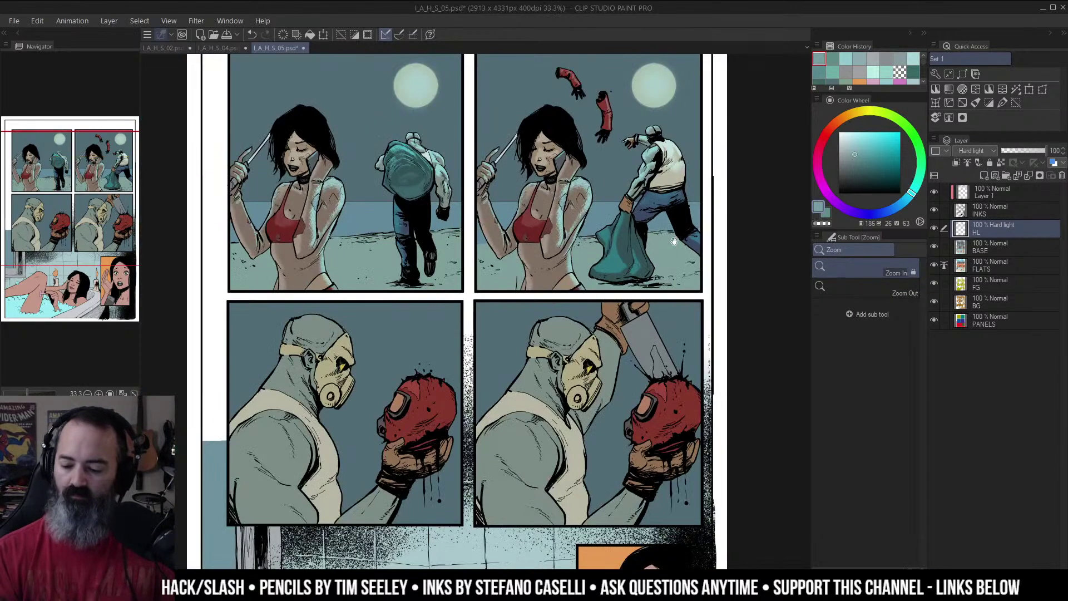
{"action": "left_click_drag", "start_coordinate": [659, 242], "coordinate": [618, 232]}
{"action": "left_click", "coordinate": [618, 233]}
{"action": "key", "text": "b"}
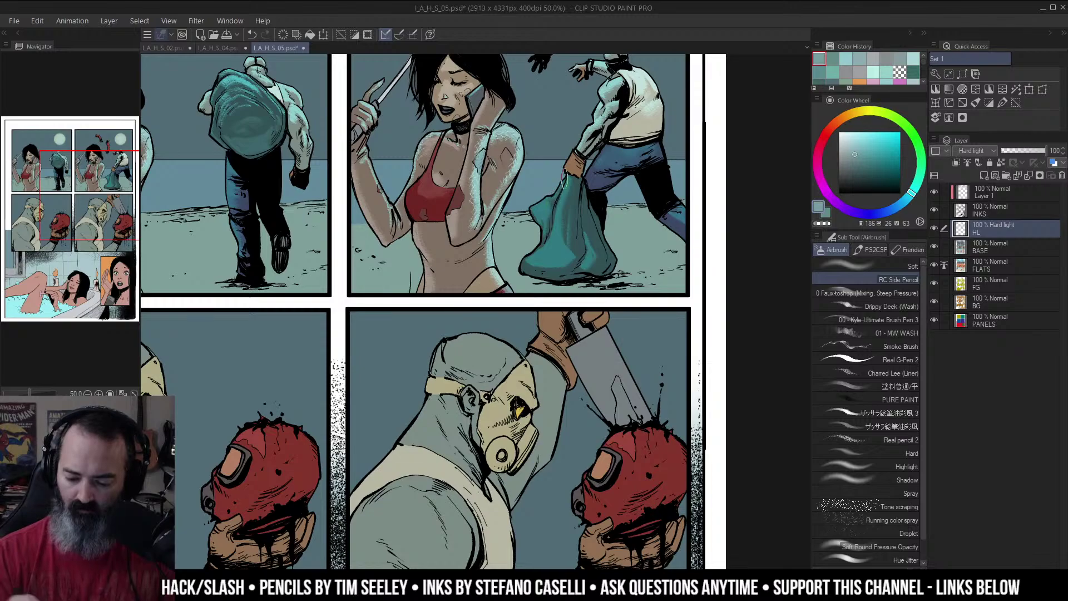
{"action": "key", "text": "ctrl+space"}
{"action": "left_click", "coordinate": [632, 233], "text": "alt"}
{"action": "left_click", "coordinate": [632, 234], "text": "alt"}
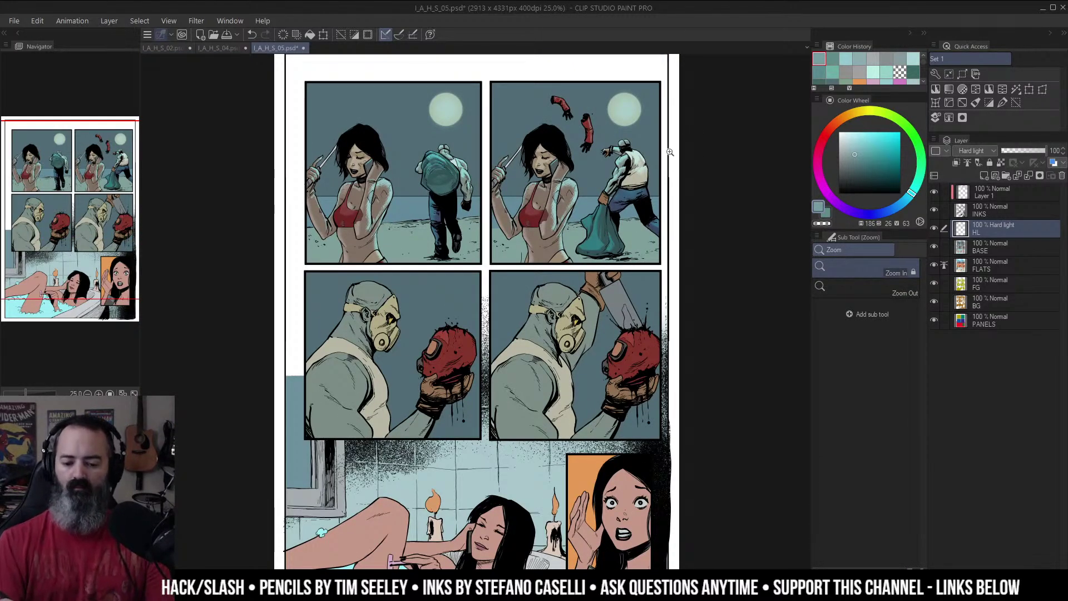
{"action": "left_click", "coordinate": [601, 257]}
{"action": "key", "text": "b"}
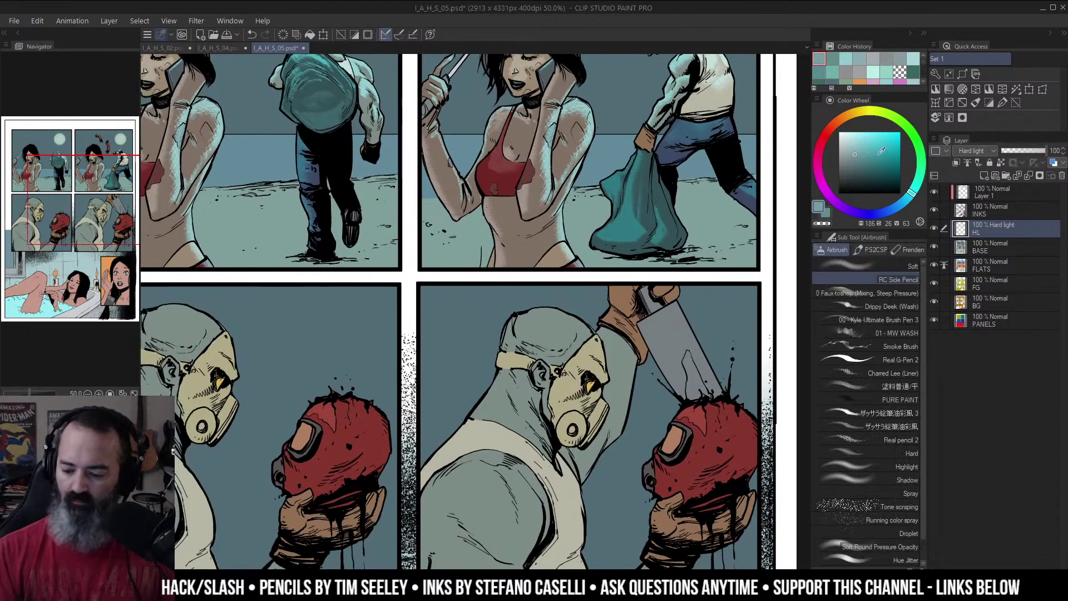
{"action": "left_click_drag", "start_coordinate": [598, 246], "coordinate": [667, 247]}
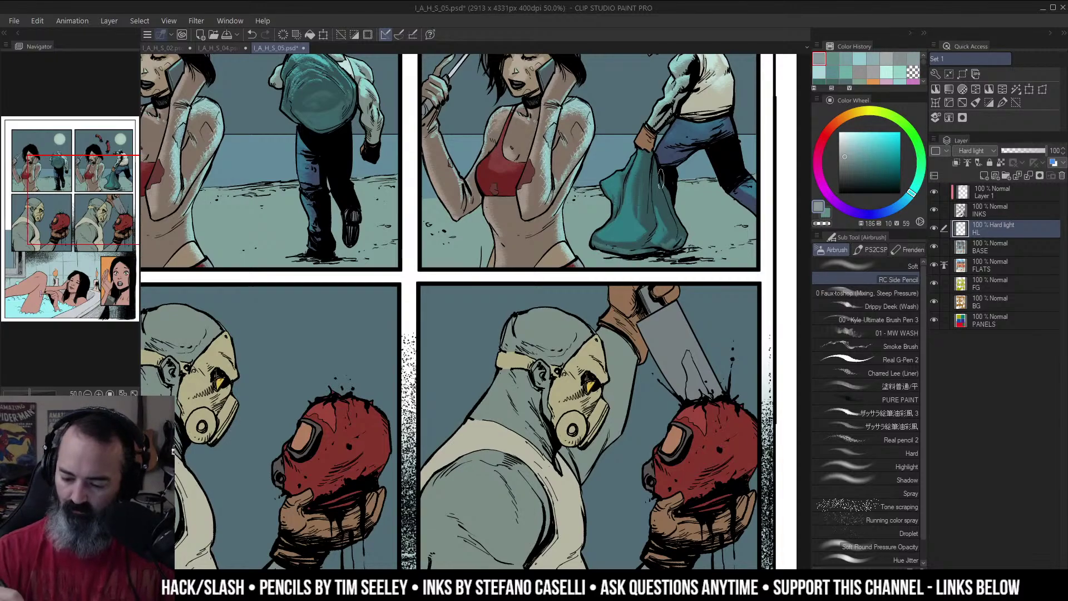
Step: Select the night sky of the first two panels on the BASE layer, set its saturation adjustment to 45, and clear the selection
{"action": "key", "text": "z"}
{"action": "left_click", "coordinate": [688, 226], "text": "alt"}
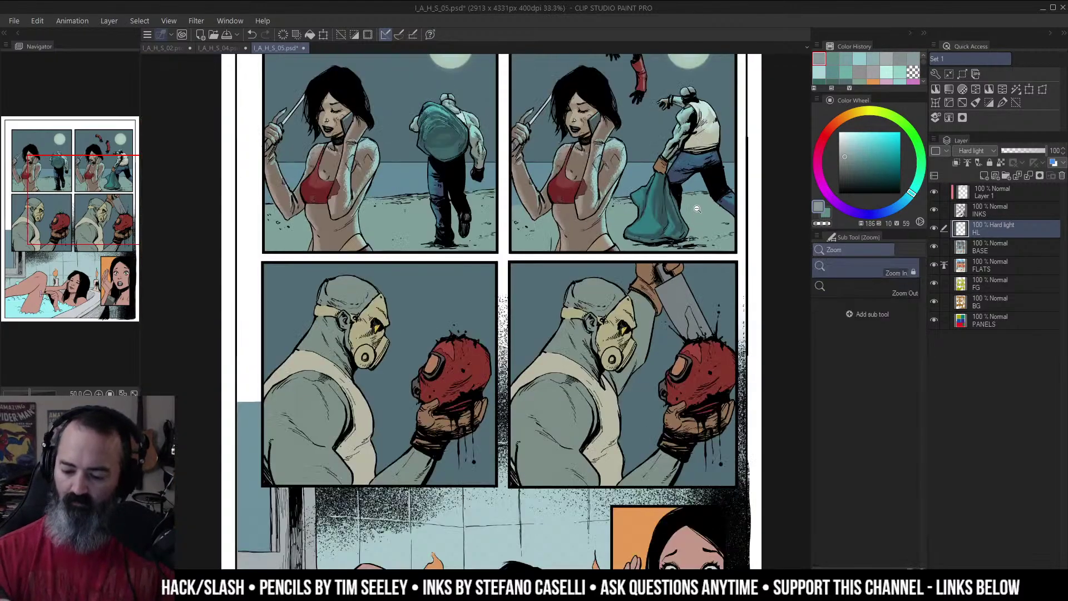
{"action": "left_click", "coordinate": [698, 210], "text": "alt"}
{"action": "left_click_drag", "start_coordinate": [701, 208], "coordinate": [658, 247]}
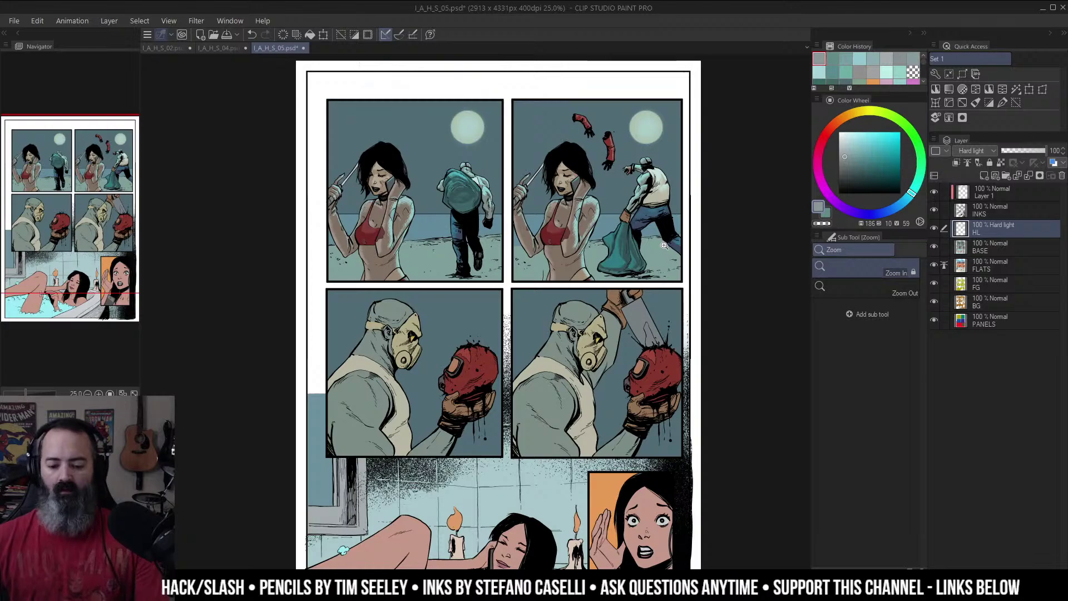
{"action": "key", "text": "w"}
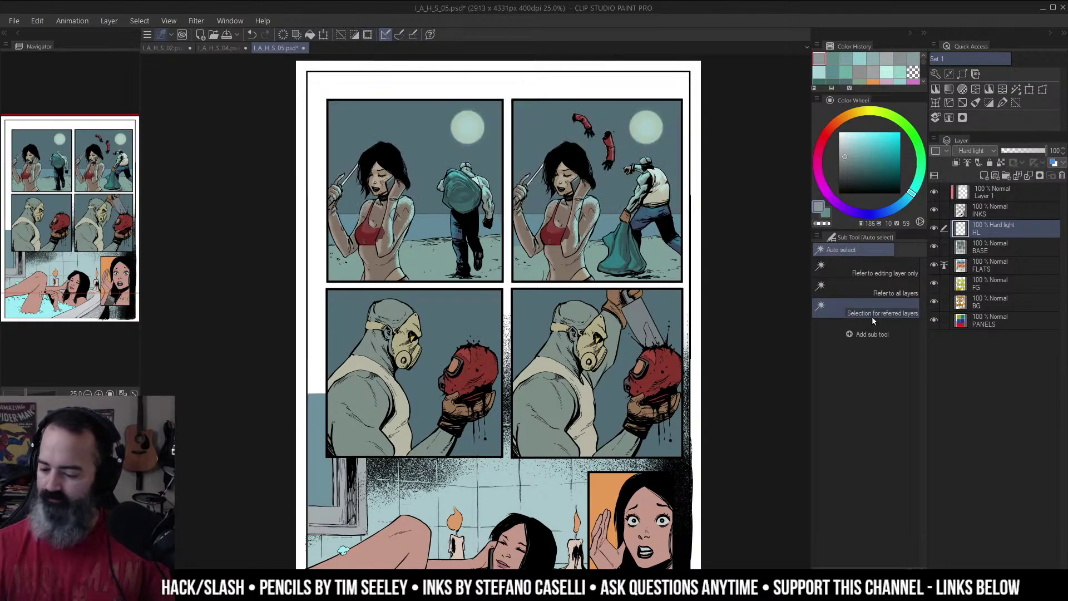
{"action": "key", "text": "ctrl+u"}
{"action": "left_click", "coordinate": [968, 191]}
{"action": "left_click", "coordinate": [970, 240]}
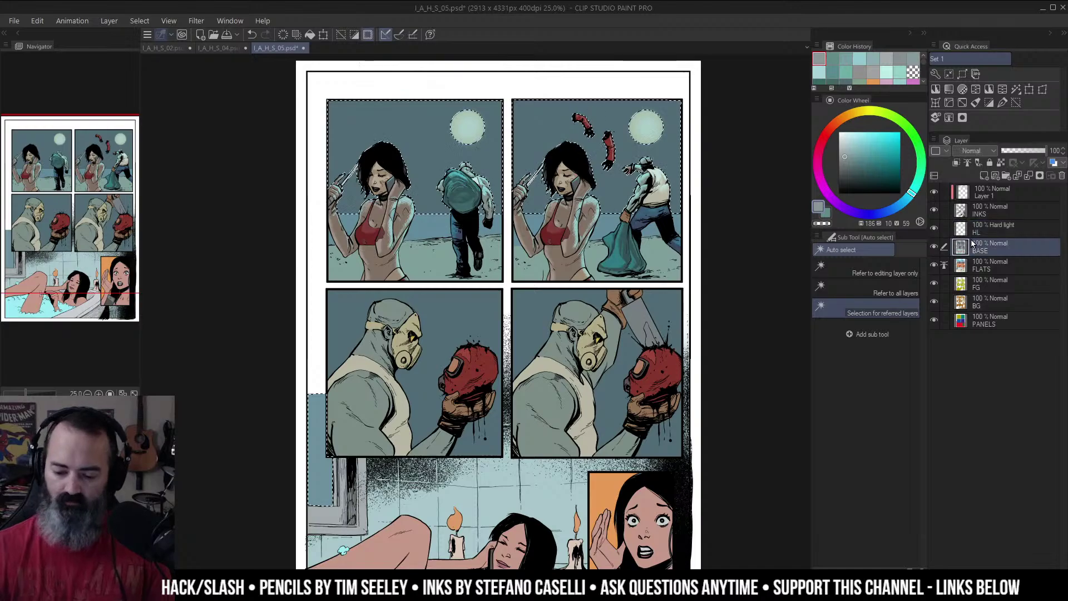
{"action": "key", "text": "ctrl+u"}
{"action": "left_click", "coordinate": [859, 223]}
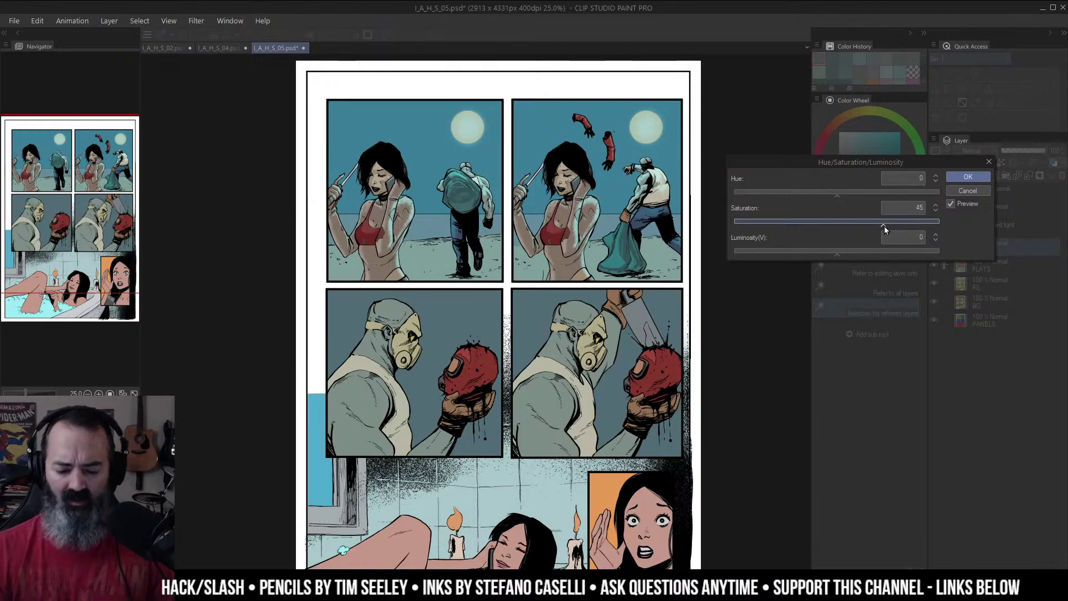
{"action": "left_click", "coordinate": [968, 177]}
{"action": "key", "text": "m"}
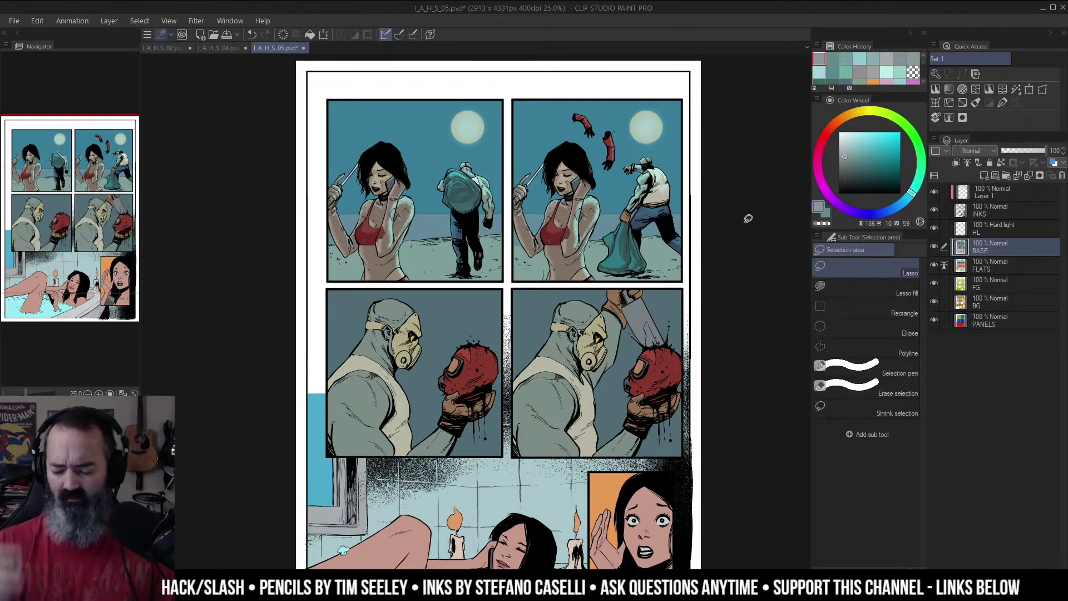
Step: Select the area below the horizon in the first two panels on the BASE layer and set its saturation adjustment to 11
{"action": "key", "text": "w"}
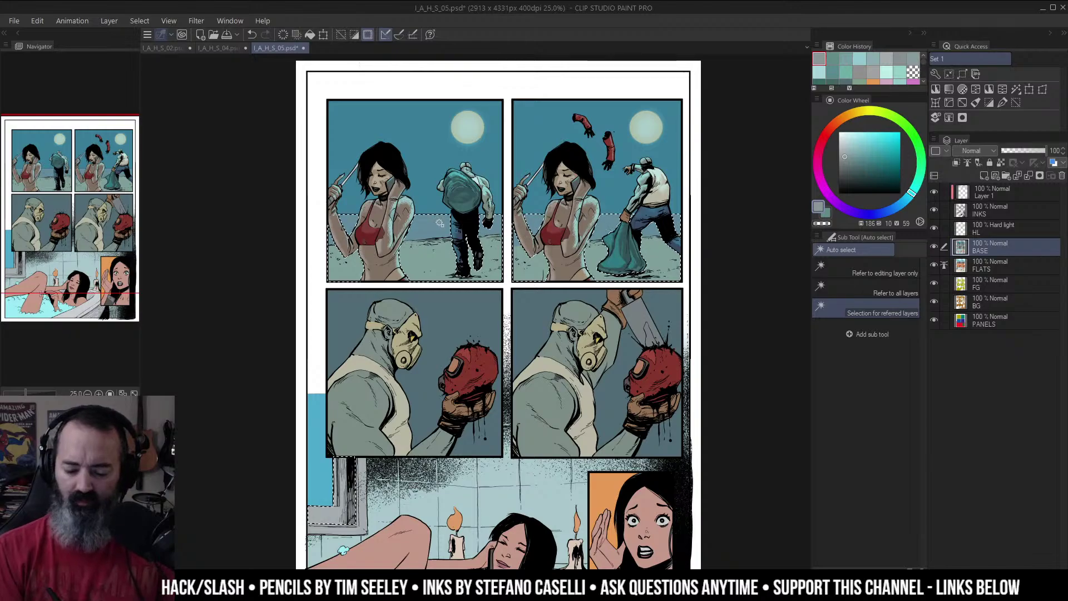
{"action": "left_click", "coordinate": [433, 227]}
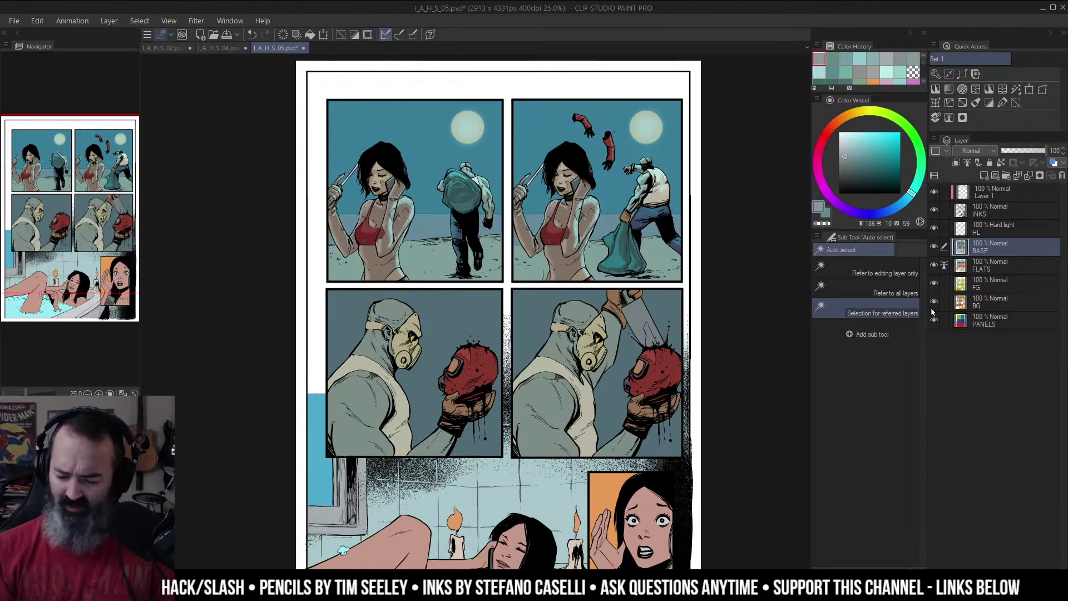
{"action": "key", "text": "ctrl+u"}
{"action": "left_click_drag", "start_coordinate": [843, 224], "coordinate": [849, 222]}
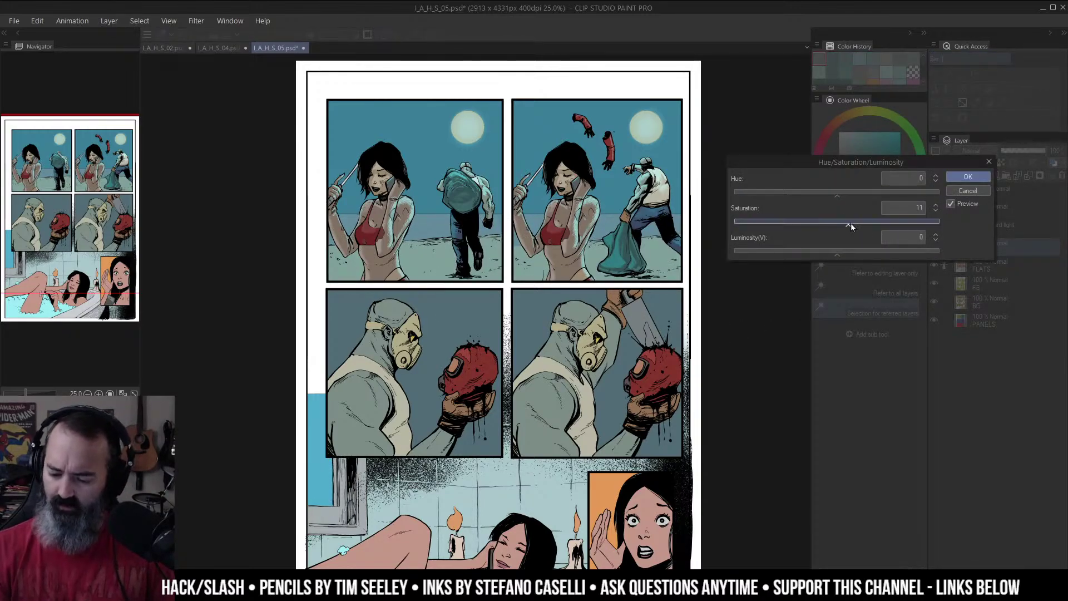
{"action": "left_click", "coordinate": [968, 177]}
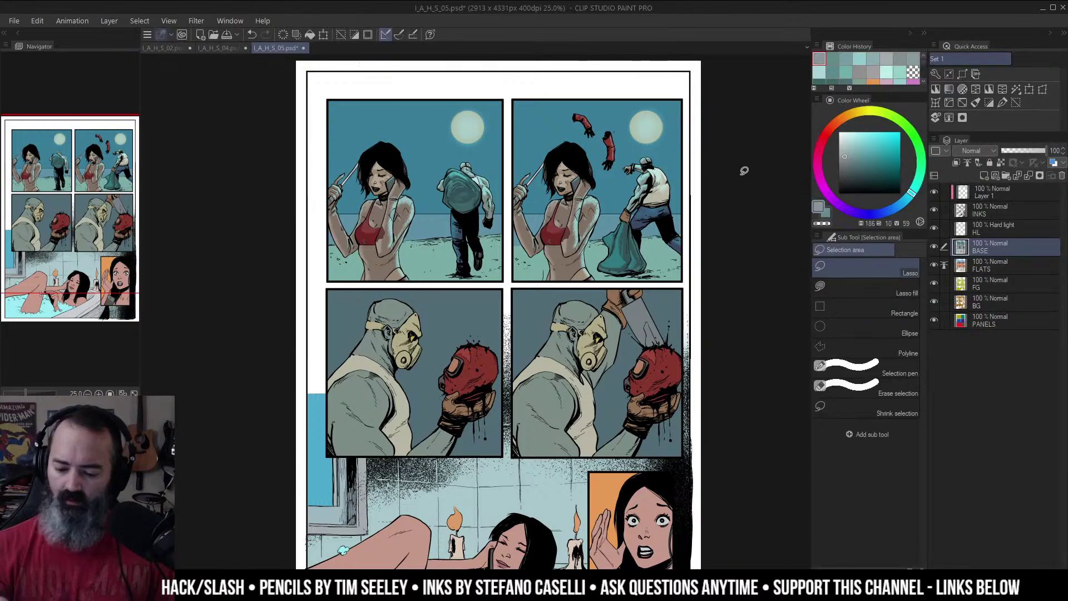
Step: Paint a small grey-blue highlight (H 186, S 13, V 67) over the first panel's water on the HL layer
{"action": "key", "text": "ctrl+d"}
{"action": "key", "text": "b"}
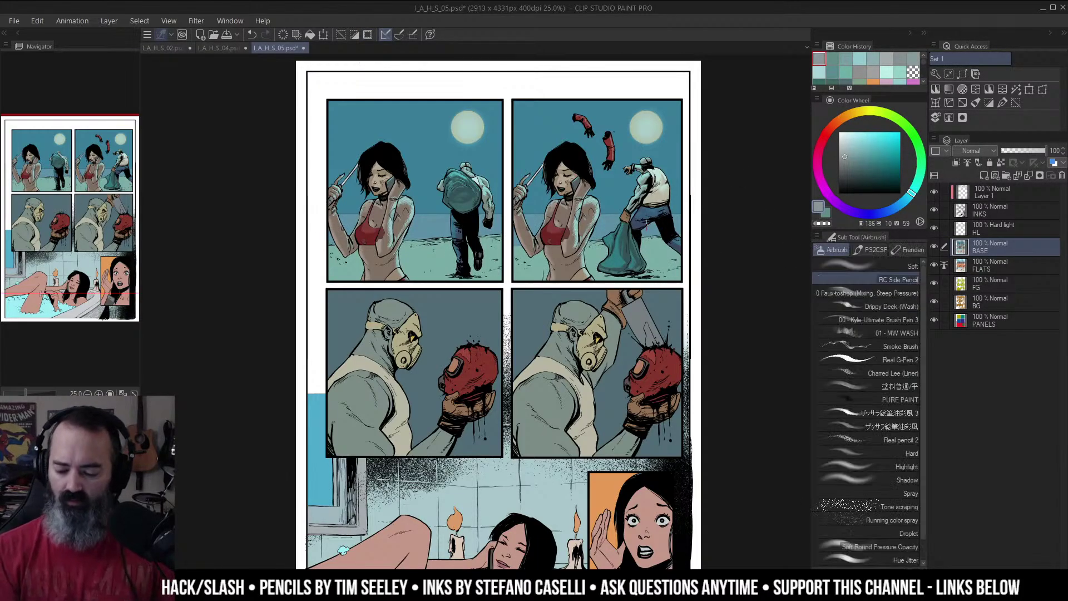
{"action": "left_click_drag", "start_coordinate": [655, 228], "coordinate": [684, 238]}
{"action": "left_click", "coordinate": [693, 251], "text": "ctrl"}
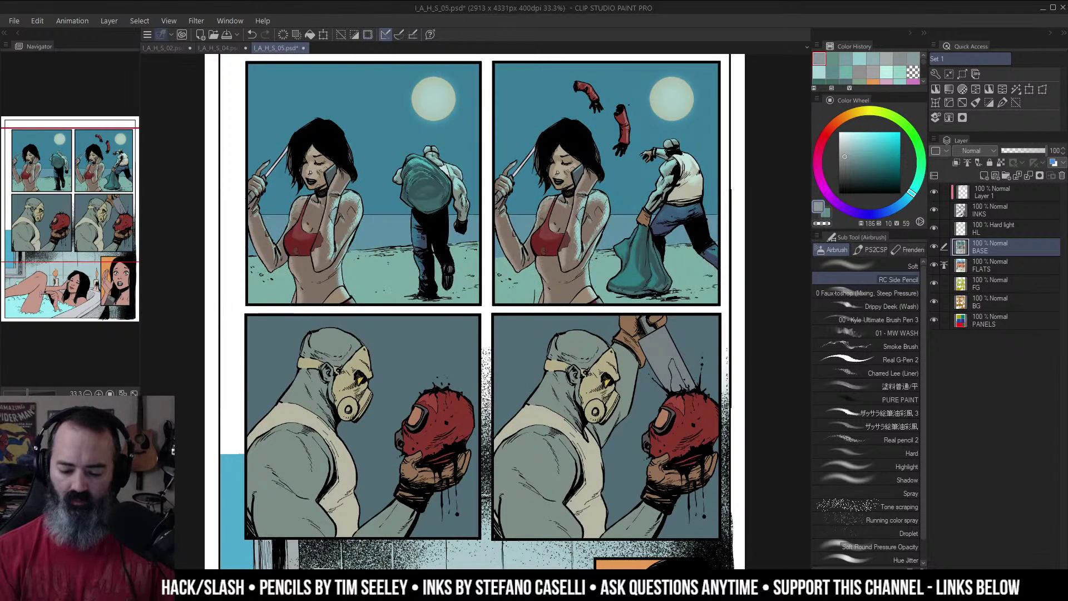
{"action": "left_click", "coordinate": [965, 229]}
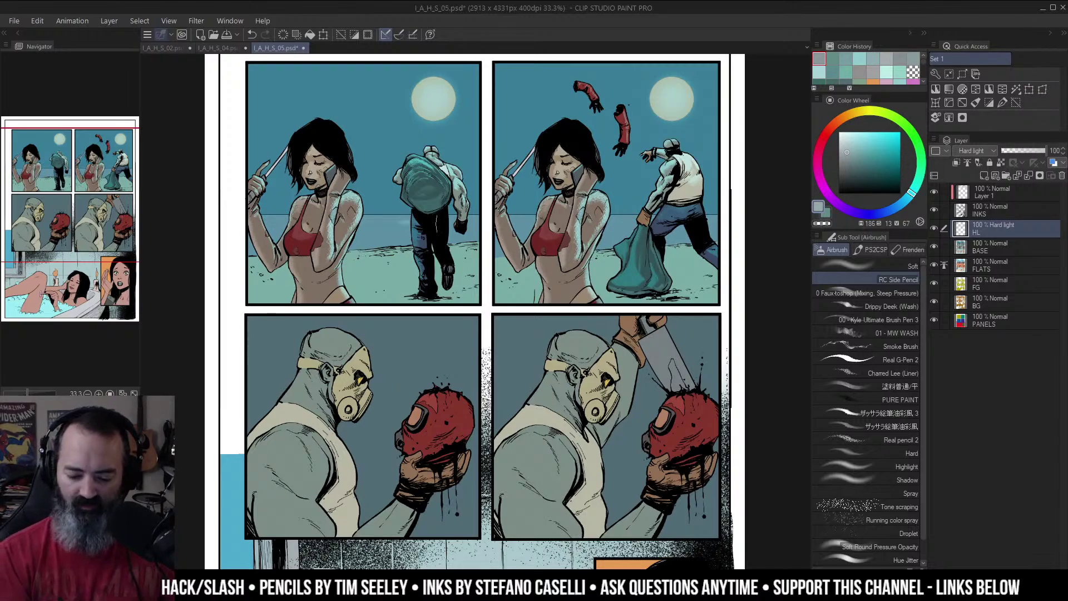
{"action": "left_click_drag", "start_coordinate": [433, 223], "coordinate": [450, 219]}
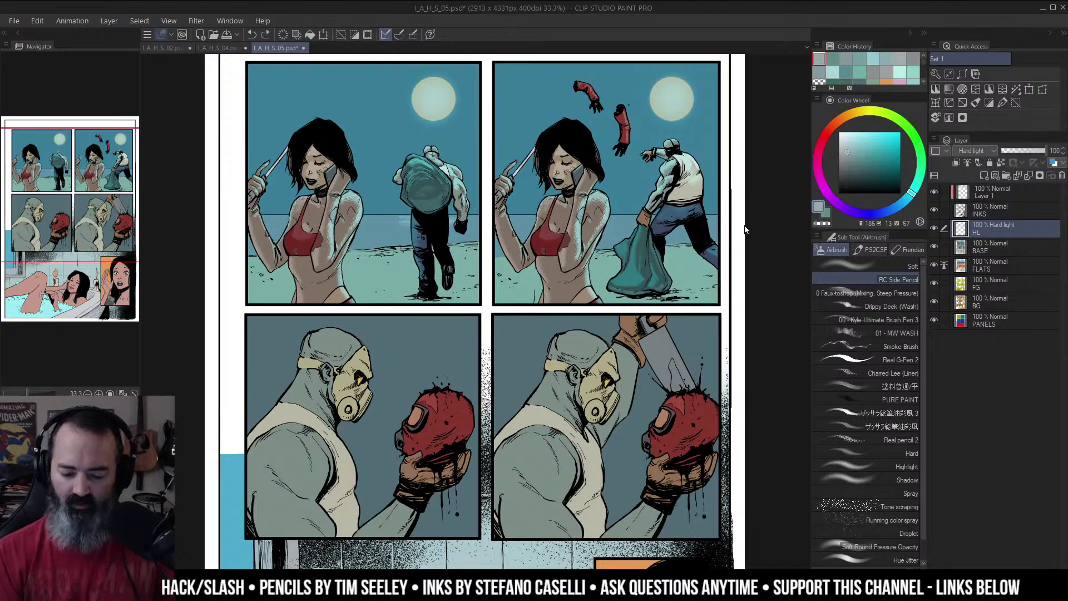
Step: Try a muted yellow highlight (H 60, S 13, V 67) on the water in the first panel
{"action": "key", "text": "r"}
{"action": "left_click_drag", "start_coordinate": [729, 241], "coordinate": [692, 163]}
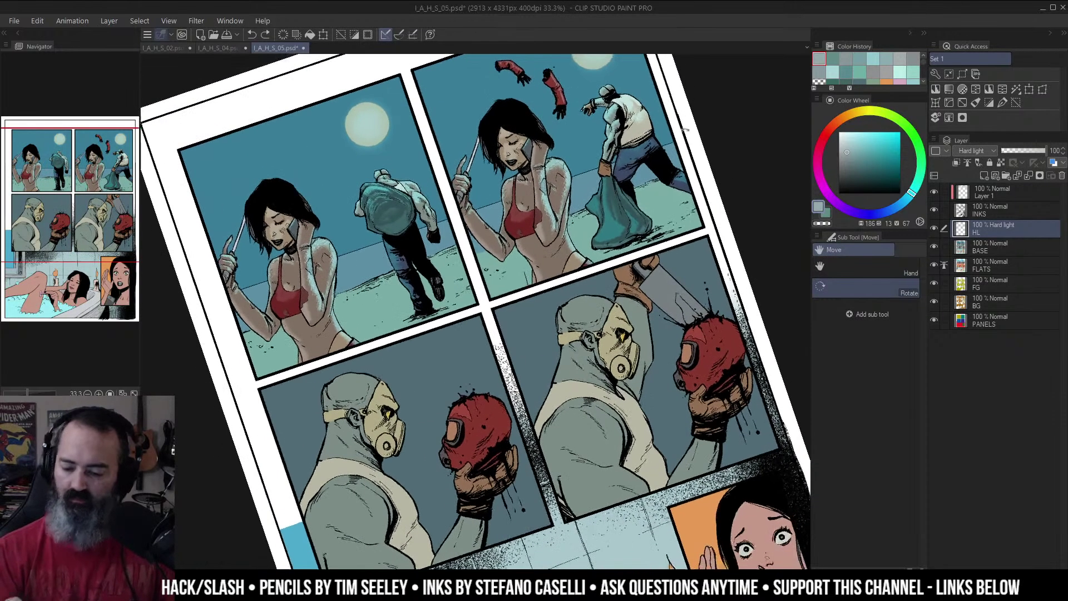
{"action": "left_click", "coordinate": [868, 113]}
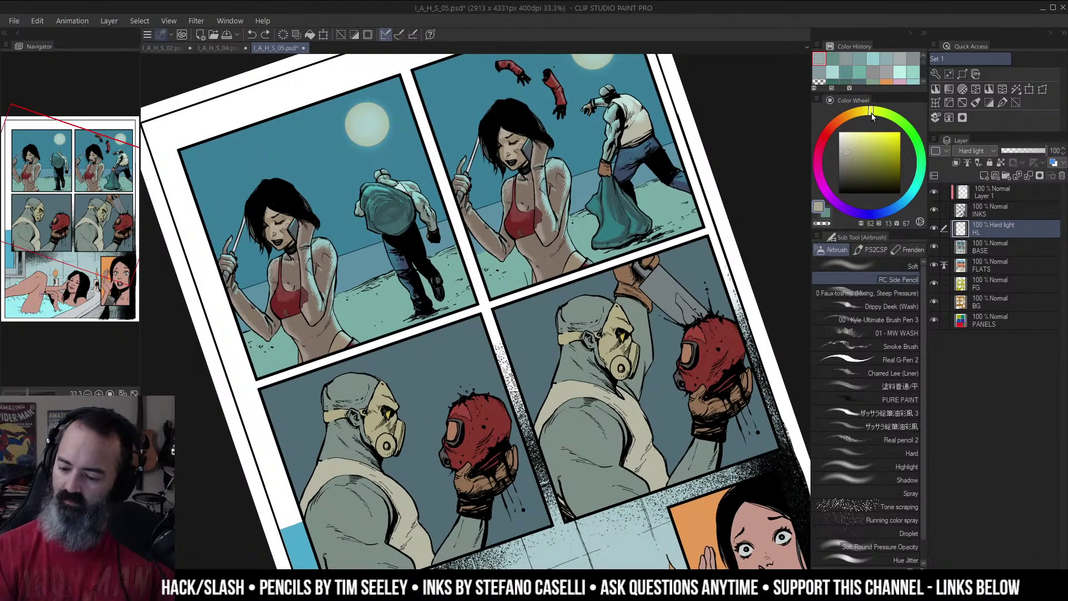
{"action": "left_click_drag", "start_coordinate": [412, 239], "coordinate": [415, 251]}
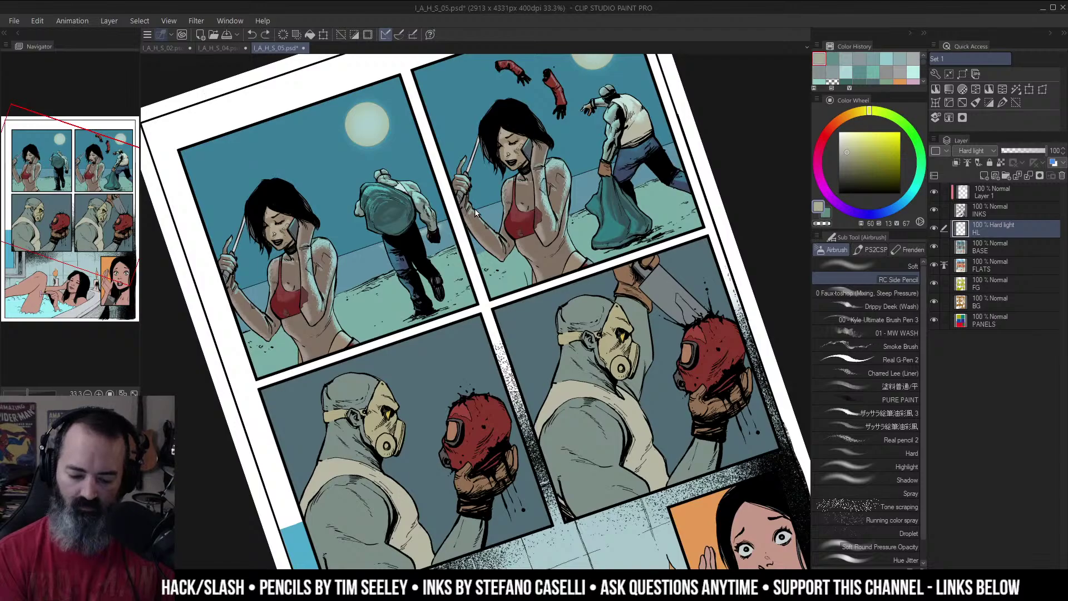
Step: Paint cyan light streaks on the first panel's water with H 181, S 15, using V 64 and a brighter V 82
{"action": "left_click", "coordinate": [917, 192]}
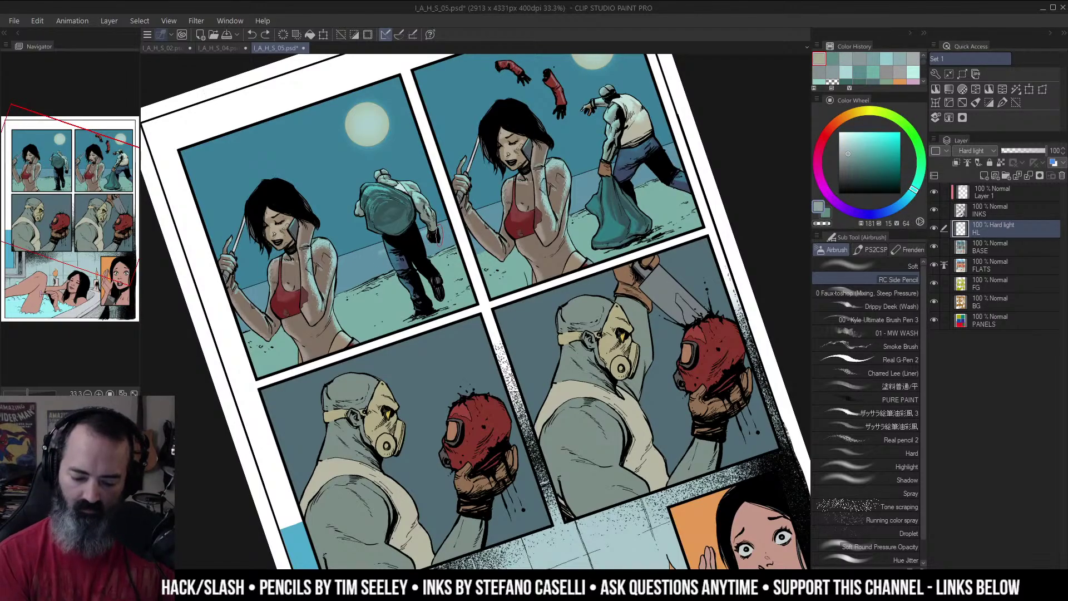
{"action": "left_click_drag", "start_coordinate": [359, 265], "coordinate": [384, 266]}
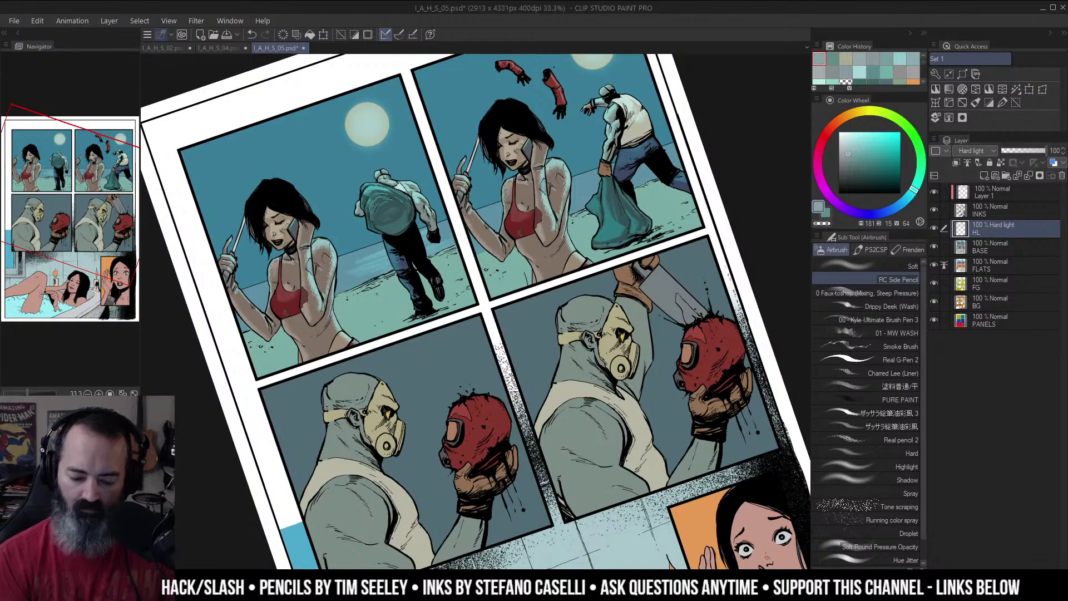
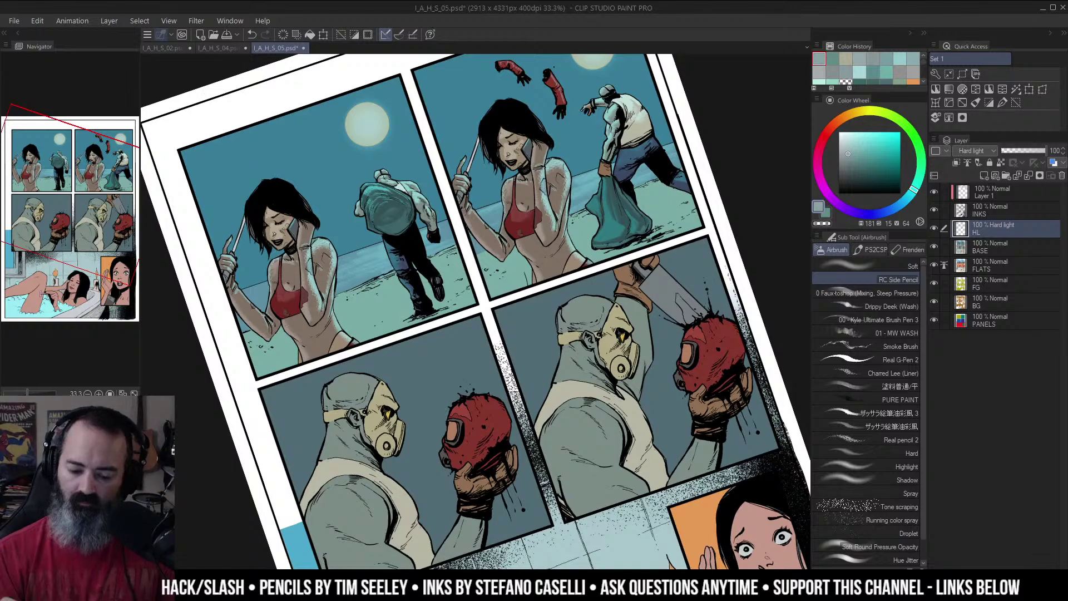
{"action": "left_click", "coordinate": [847, 143]}
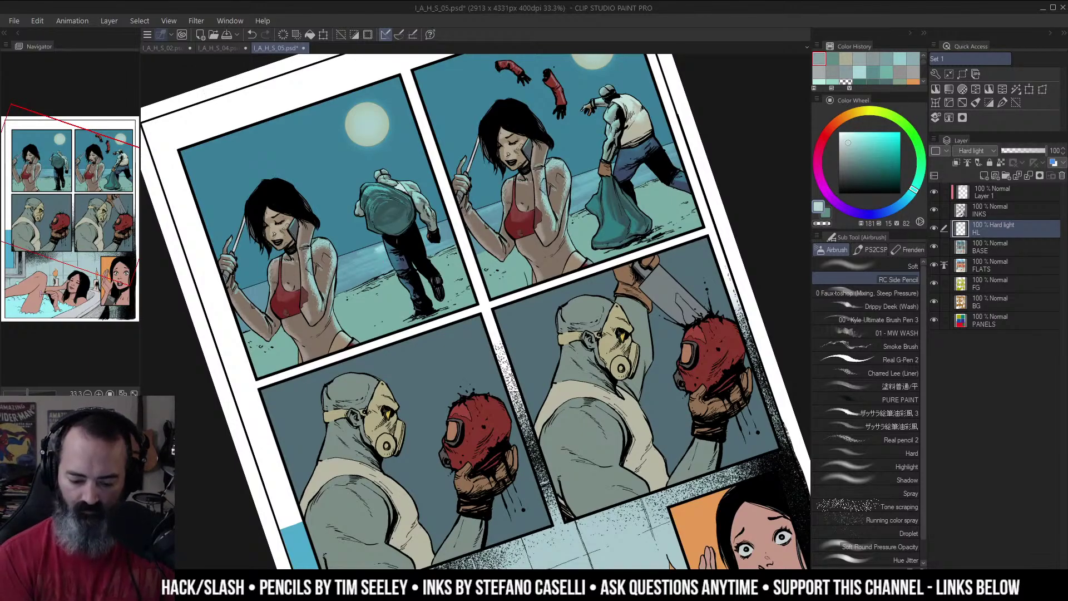
{"action": "left_click_drag", "start_coordinate": [388, 257], "coordinate": [388, 262]}
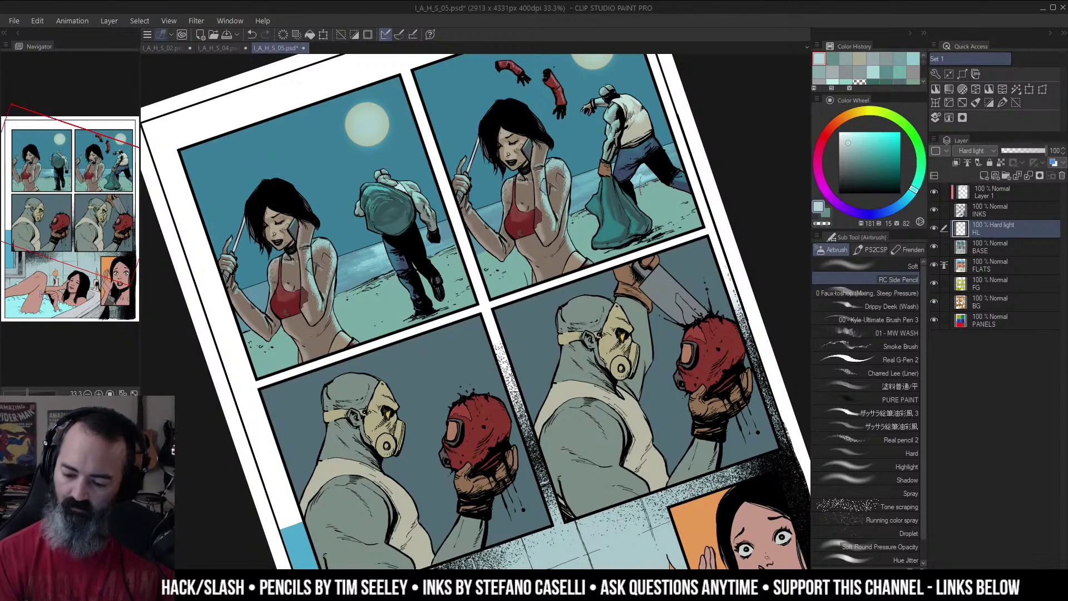
Step: Extend the pale cyan highlights (H 181, S 15, V 82) across the water and sand of the first panel
{"action": "key", "text": "ctrl+space"}
{"action": "left_click_drag", "start_coordinate": [639, 184], "coordinate": [625, 190]}
{"action": "left_click_drag", "start_coordinate": [626, 226], "coordinate": [603, 262]}
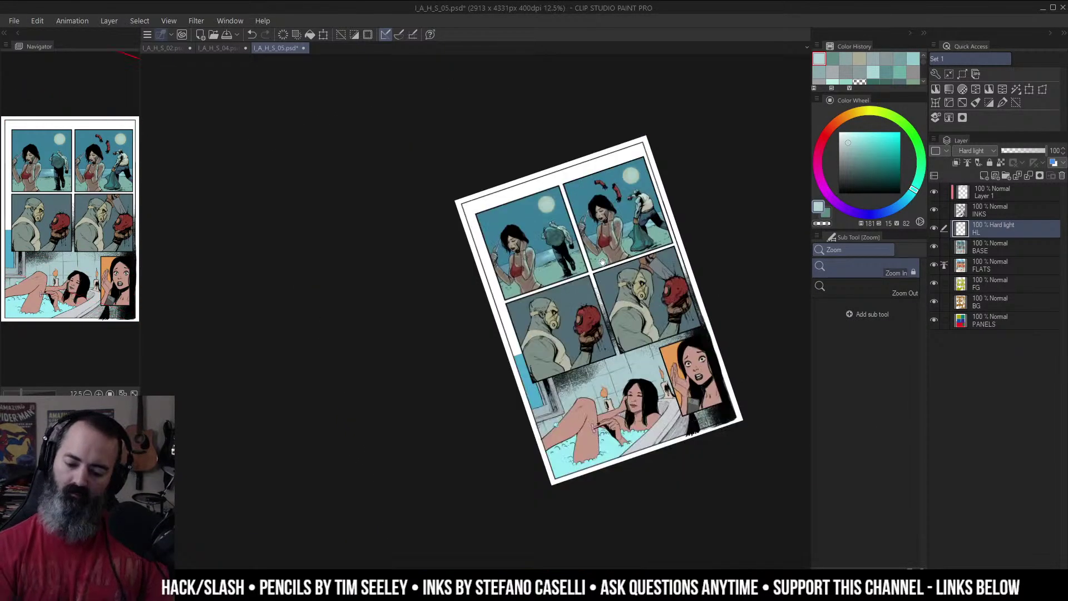
{"action": "scroll", "coordinate": [602, 262], "scroll_direction": "up", "scroll_amount": 3}
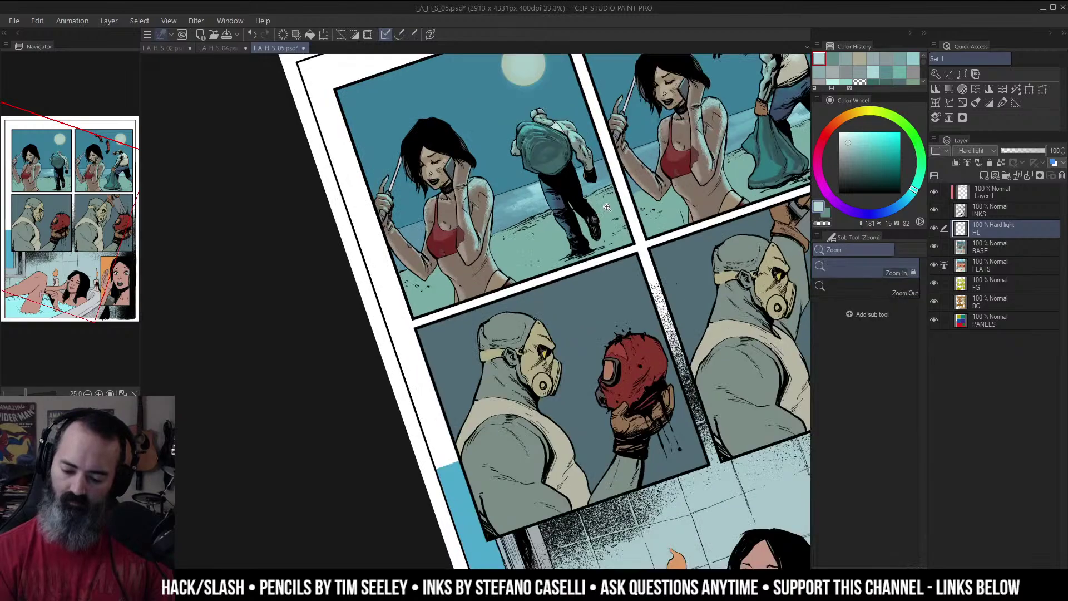
{"action": "key", "text": "b"}
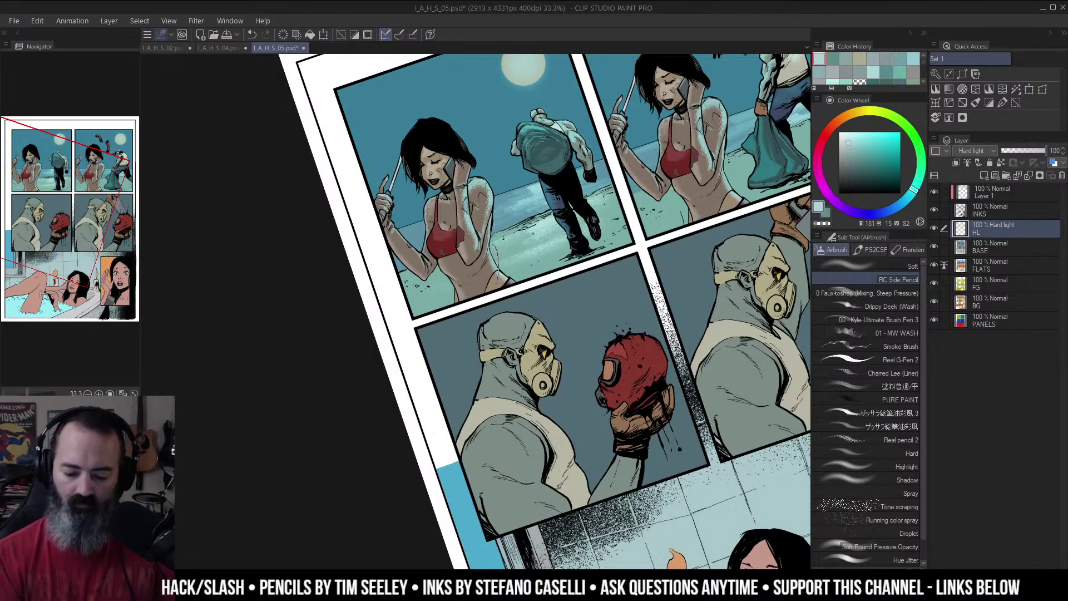
Step: Paint matching pale cyan highlights on the water and sand around the figures in the second panel
{"action": "key", "text": "ctrl+space"}
{"action": "left_click_drag", "start_coordinate": [615, 218], "coordinate": [598, 218]}
{"action": "left_click_drag", "start_coordinate": [783, 161], "coordinate": [673, 198]}
{"action": "left_click_drag", "start_coordinate": [673, 198], "coordinate": [687, 199]}
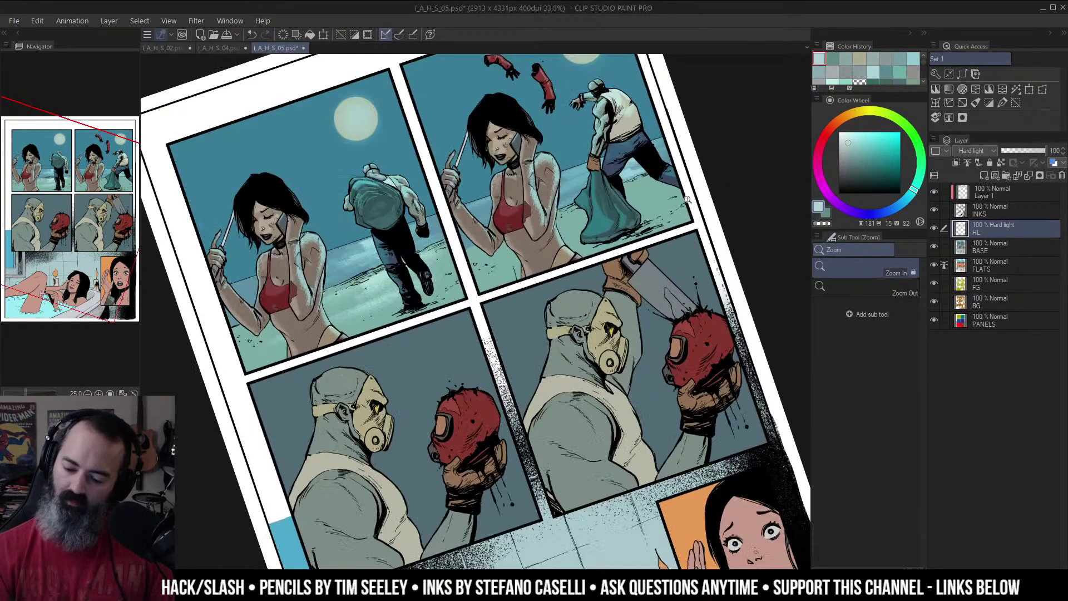
{"action": "key", "text": "b"}
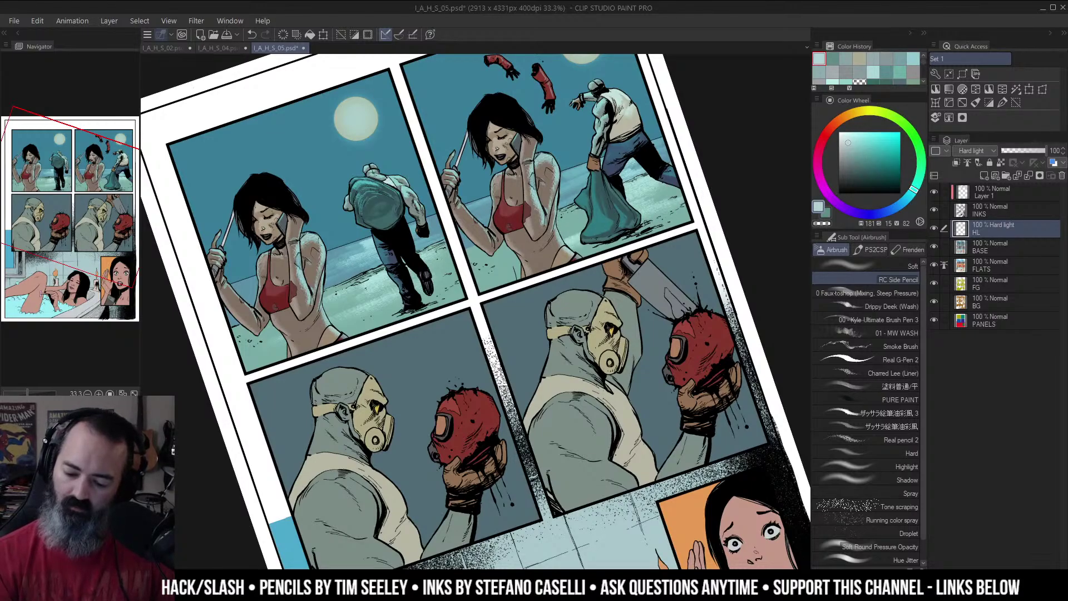
{"action": "mouse_move", "coordinate": [587, 229]}
{"action": "left_mouse_down"}
{"action": "mouse_move", "coordinate": [564, 230]}
{"action": "mouse_move", "coordinate": [581, 217]}
{"action": "left_mouse_up"}
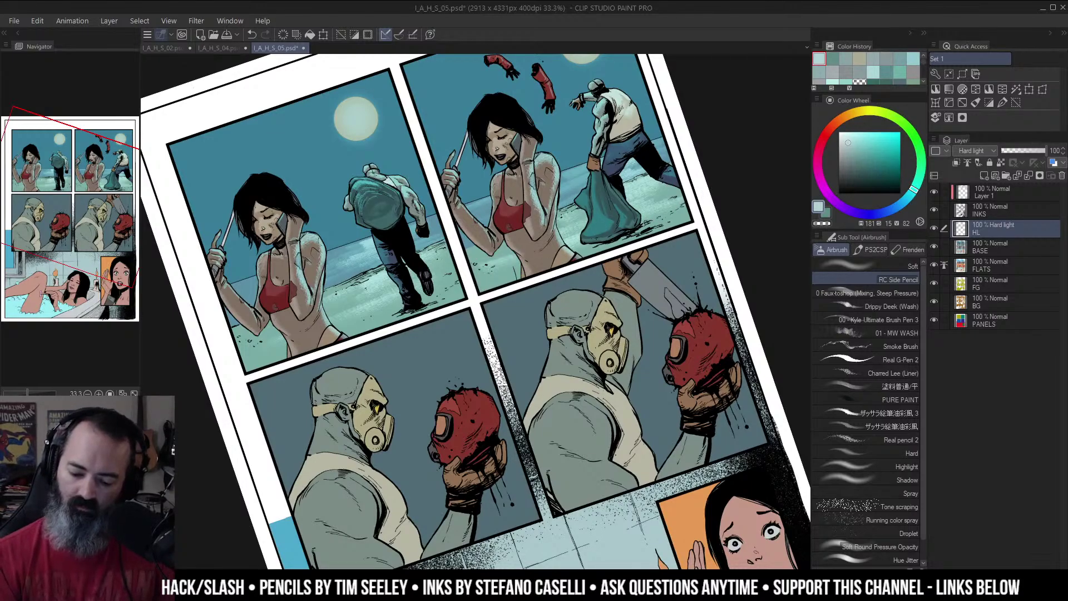
Step: Examine the whole page upright to judge the new water and sand highlights
{"action": "key", "text": "slash"}
{"action": "left_click", "coordinate": [619, 208], "text": "alt"}
{"action": "left_click", "coordinate": [673, 178], "text": "alt"}
{"action": "left_click", "coordinate": [673, 178], "text": "alt"}
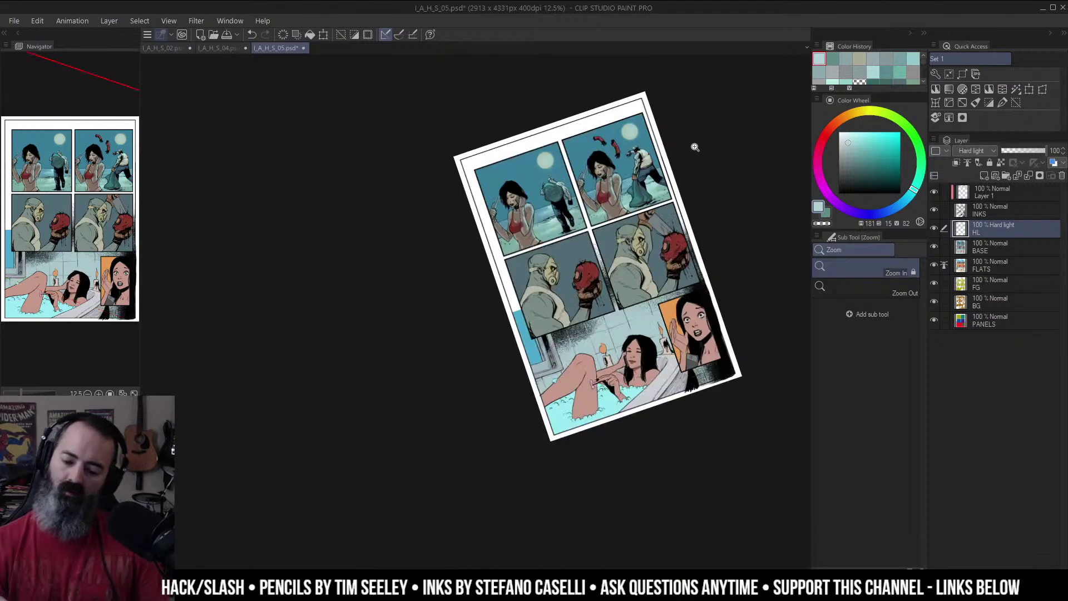
{"action": "key", "text": "shift+space"}
{"action": "left_click_drag", "start_coordinate": [666, 104], "coordinate": [748, 147]}
{"action": "left_click_drag", "start_coordinate": [718, 239], "coordinate": [667, 219]}
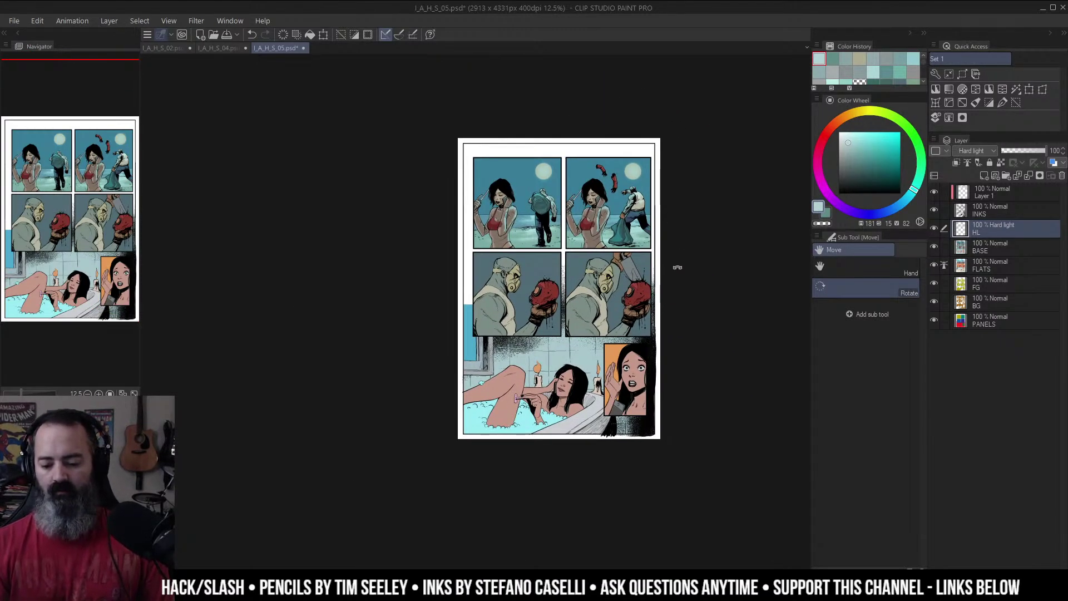
{"action": "left_click_drag", "start_coordinate": [678, 268], "coordinate": [692, 225]}
{"action": "key", "text": "space"}
{"action": "left_click_drag", "start_coordinate": [697, 188], "coordinate": [672, 188]}
{"action": "key", "text": "shift+space"}
{"action": "left_click_drag", "start_coordinate": [641, 139], "coordinate": [664, 131]}
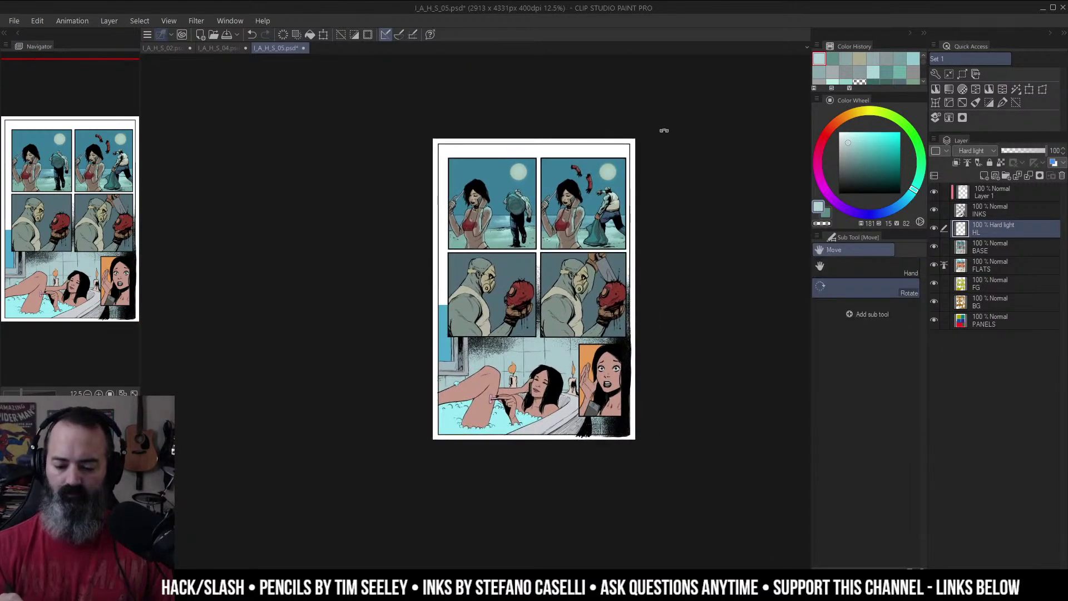
Step: Select the whole area below the horizon in the first two panels using the reference layer
{"action": "key", "text": "m"}
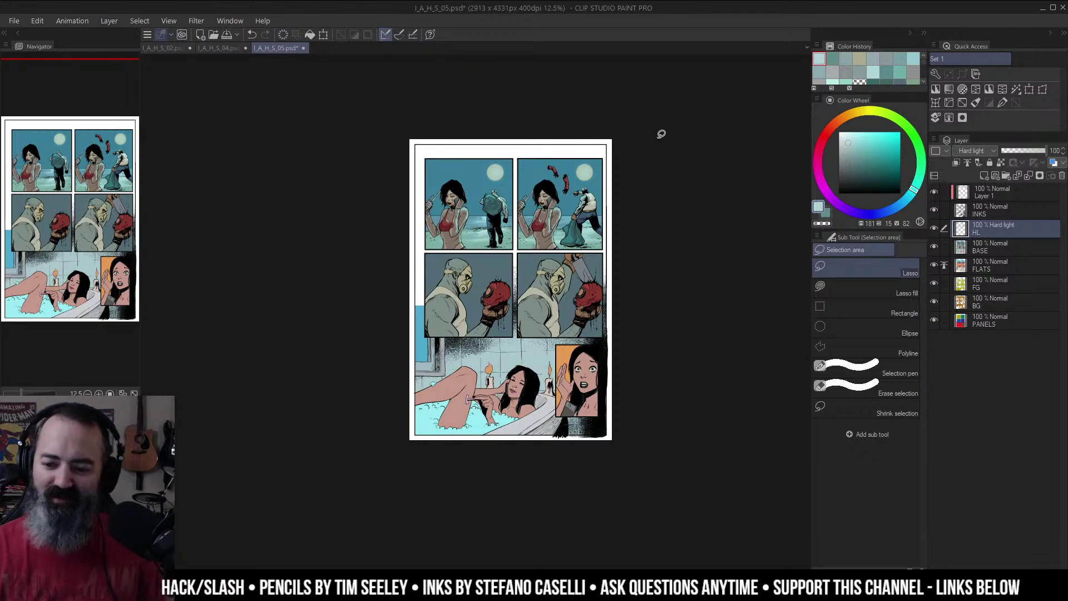
{"action": "left_click_drag", "start_coordinate": [570, 269], "coordinate": [651, 251]}
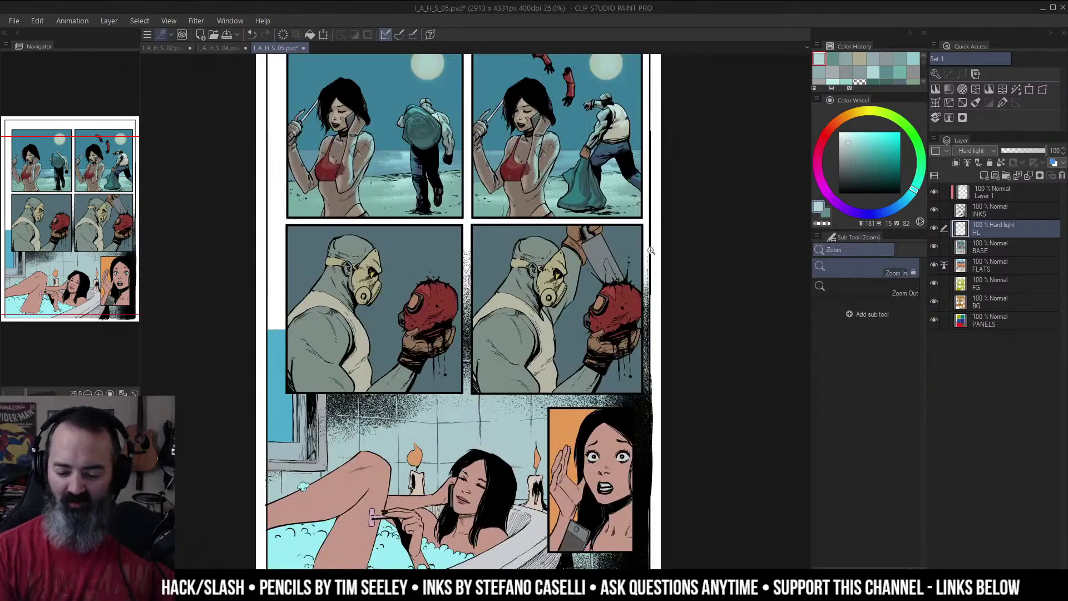
{"action": "left_click_drag", "start_coordinate": [652, 194], "coordinate": [662, 219]}
{"action": "key", "text": "w"}
{"action": "left_click", "coordinate": [634, 223]}
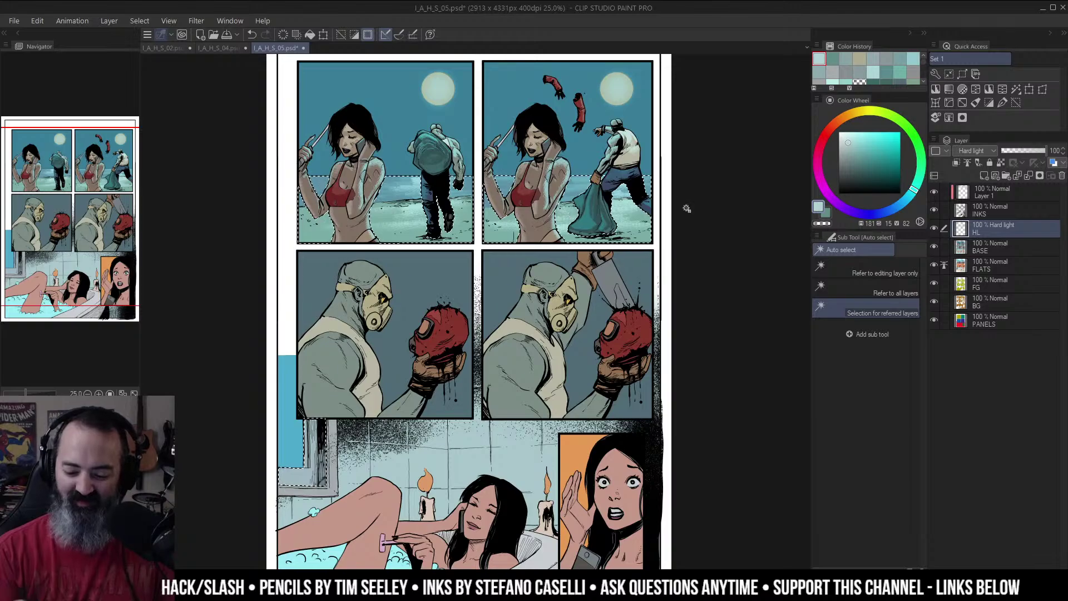
{"action": "left_click", "coordinate": [545, 230]}
{"action": "left_click_drag", "start_coordinate": [548, 230], "coordinate": [592, 227]}
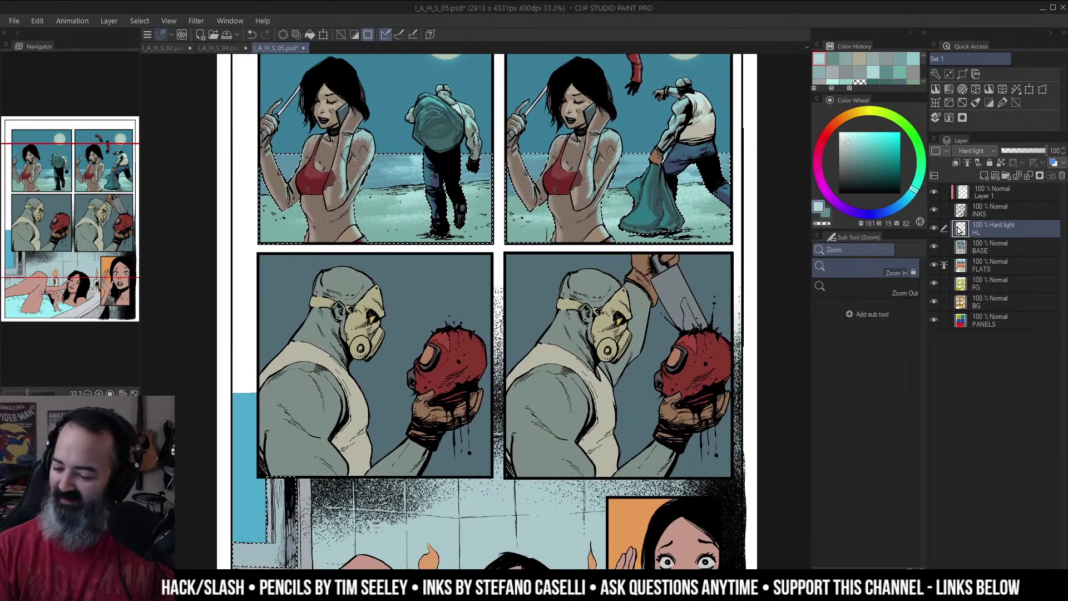
Step: Select only the sand in the first two panels, referring to the BASE layer's own colours
{"action": "left_click", "coordinate": [993, 247]}
{"action": "left_click", "coordinate": [898, 272]}
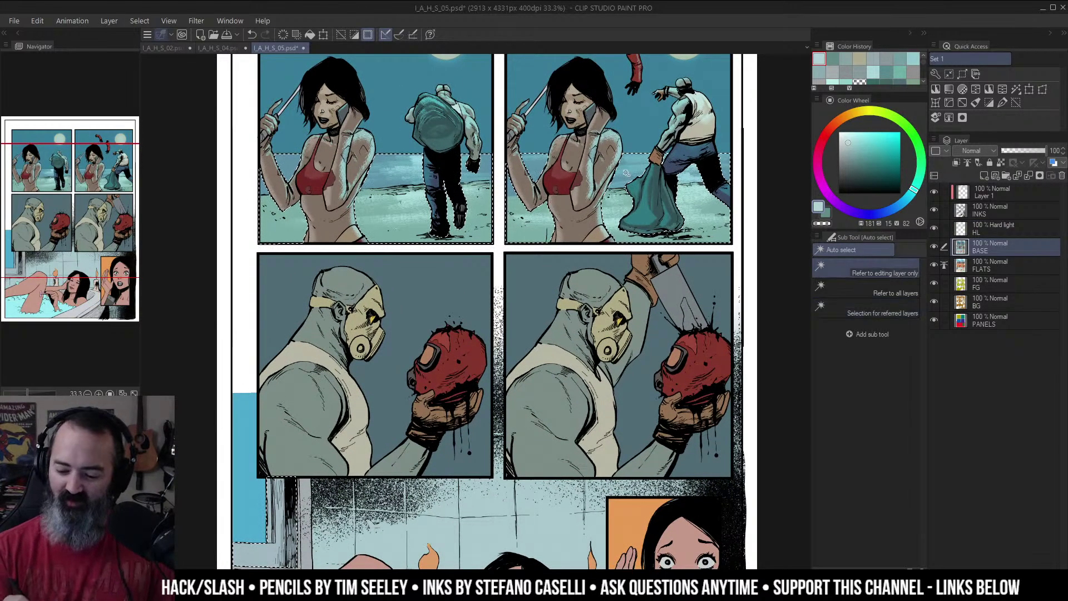
{"action": "left_click", "coordinate": [643, 225]}
{"action": "left_click", "coordinate": [636, 312], "text": "alt"}
{"action": "left_click_drag", "start_coordinate": [635, 312], "coordinate": [609, 357]}
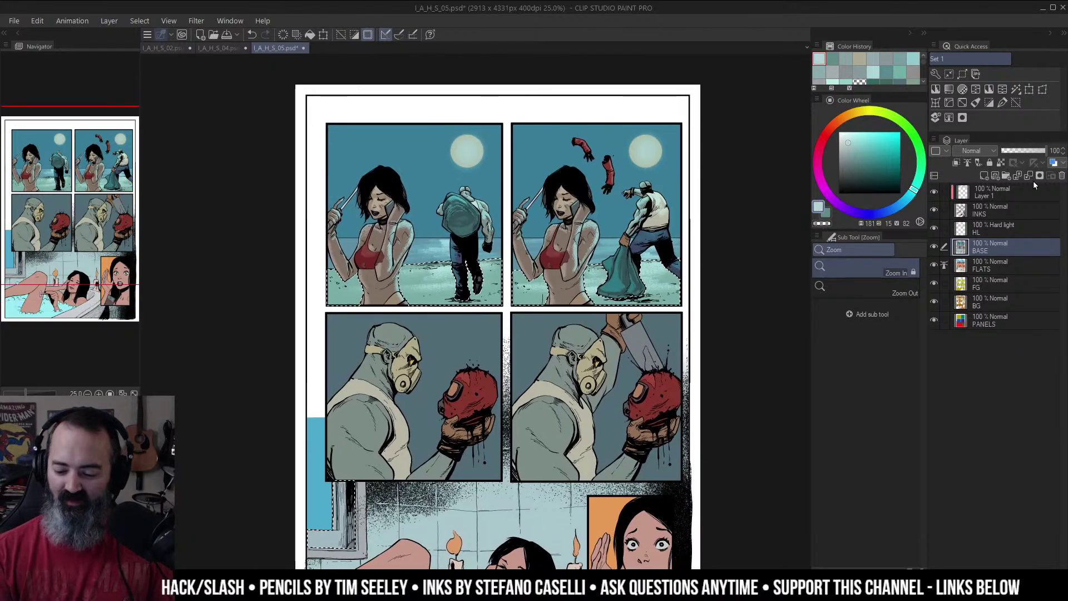
Step: Adjust the sand highlights on the HL layer to luminosity -14 and saturation 16
{"action": "left_click", "coordinate": [964, 229]}
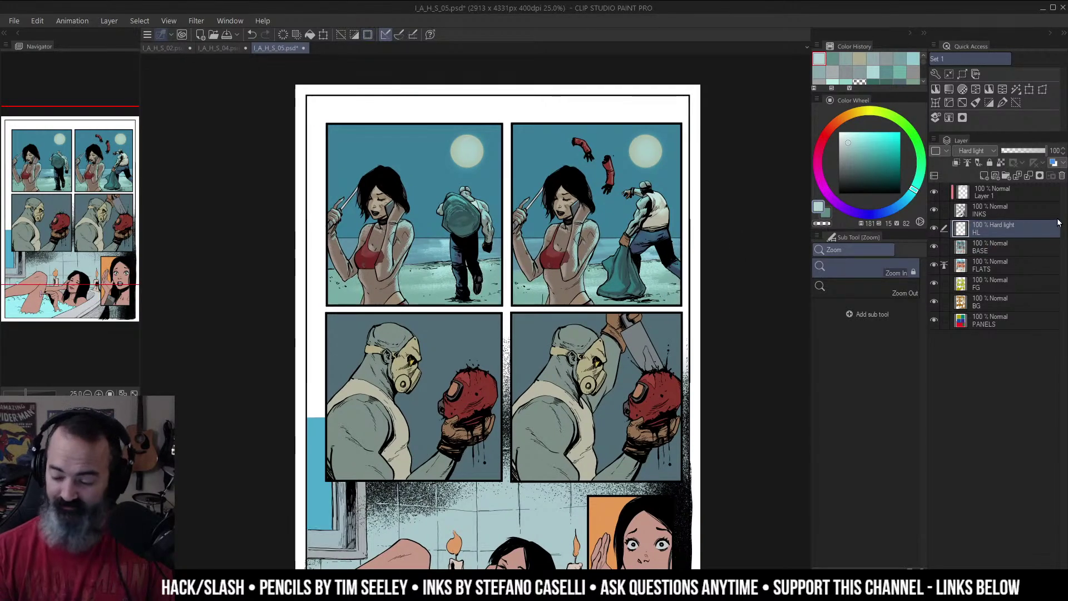
{"action": "key", "text": "ctrl+u"}
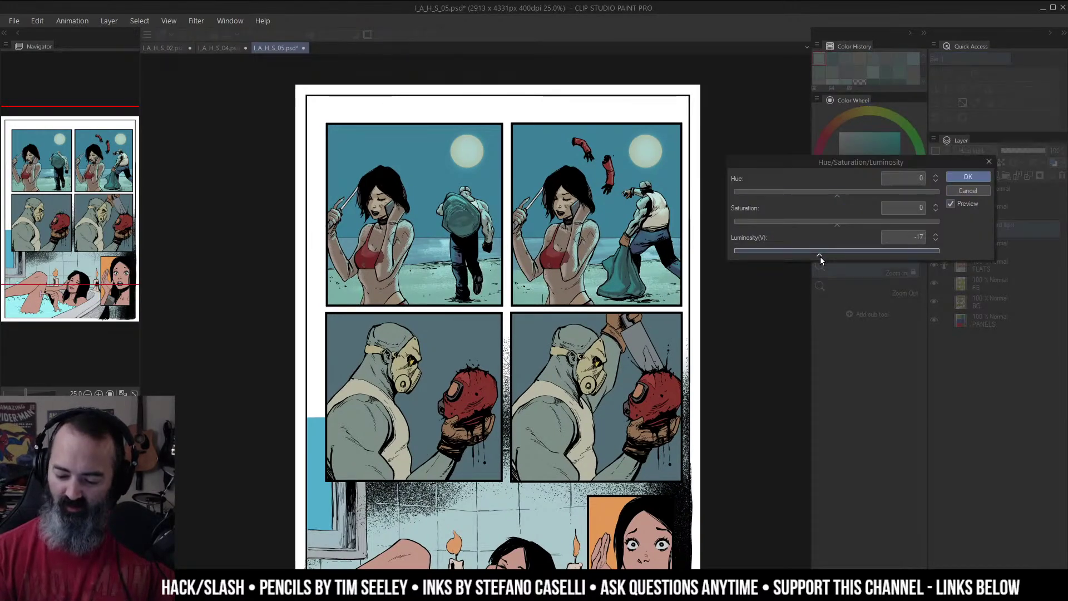
{"action": "left_click_drag", "start_coordinate": [820, 255], "coordinate": [823, 255]}
{"action": "left_click_drag", "start_coordinate": [838, 224], "coordinate": [862, 225]}
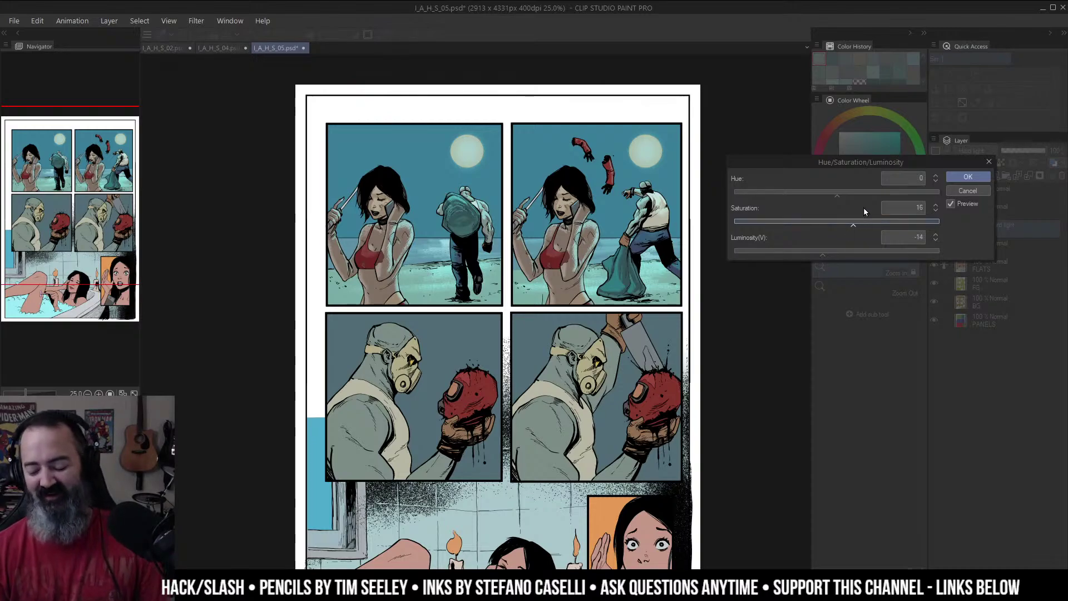
{"action": "left_click", "coordinate": [972, 176]}
Step: Select the sky in the first two panels using the reference layer, and hide the selection outline
{"action": "left_click_drag", "start_coordinate": [712, 273], "coordinate": [732, 235]}
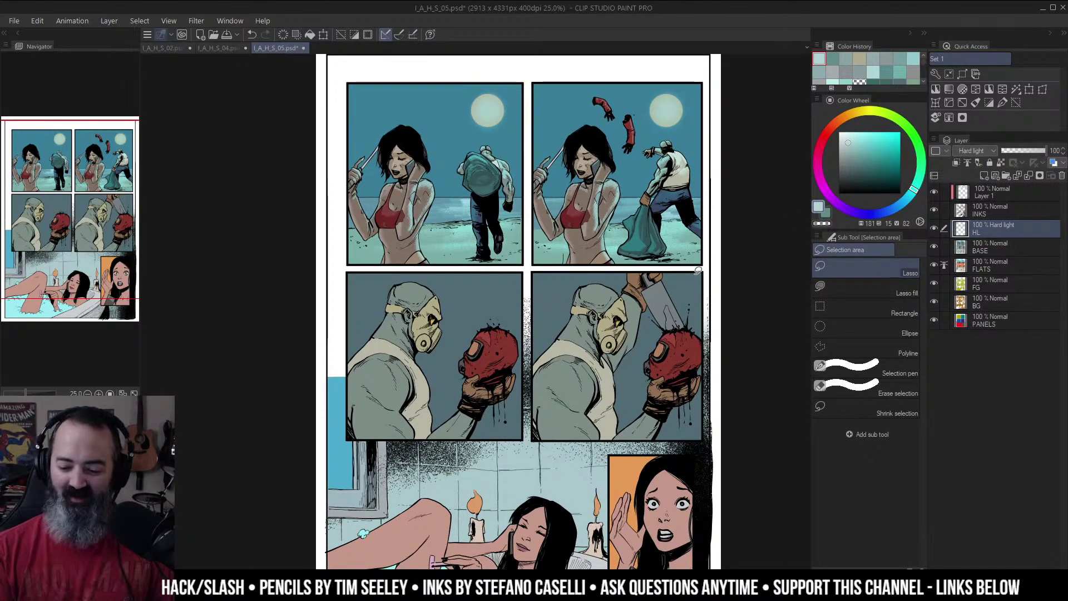
{"action": "left_click_drag", "start_coordinate": [715, 164], "coordinate": [704, 206]}
{"action": "key", "text": "ctrl+space"}
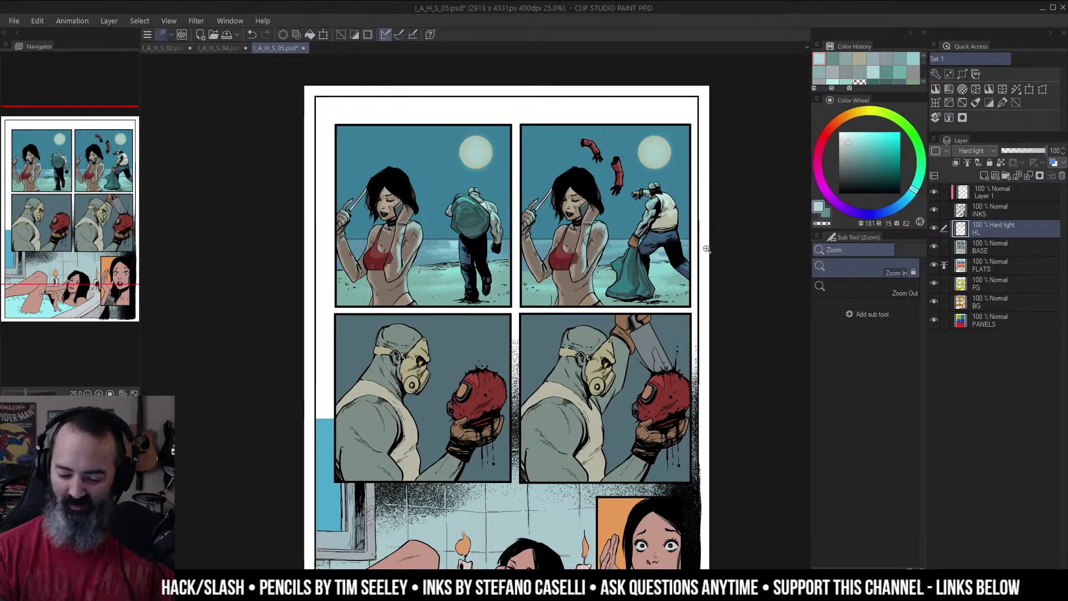
{"action": "key", "text": "w"}
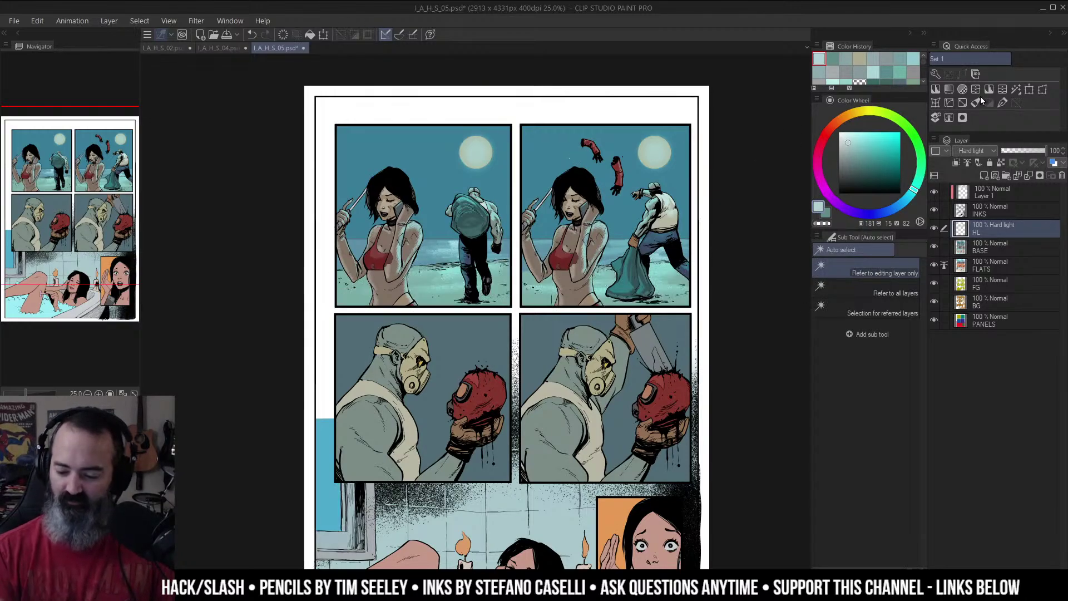
{"action": "left_click", "coordinate": [868, 308]}
{"action": "left_click", "coordinate": [635, 177]}
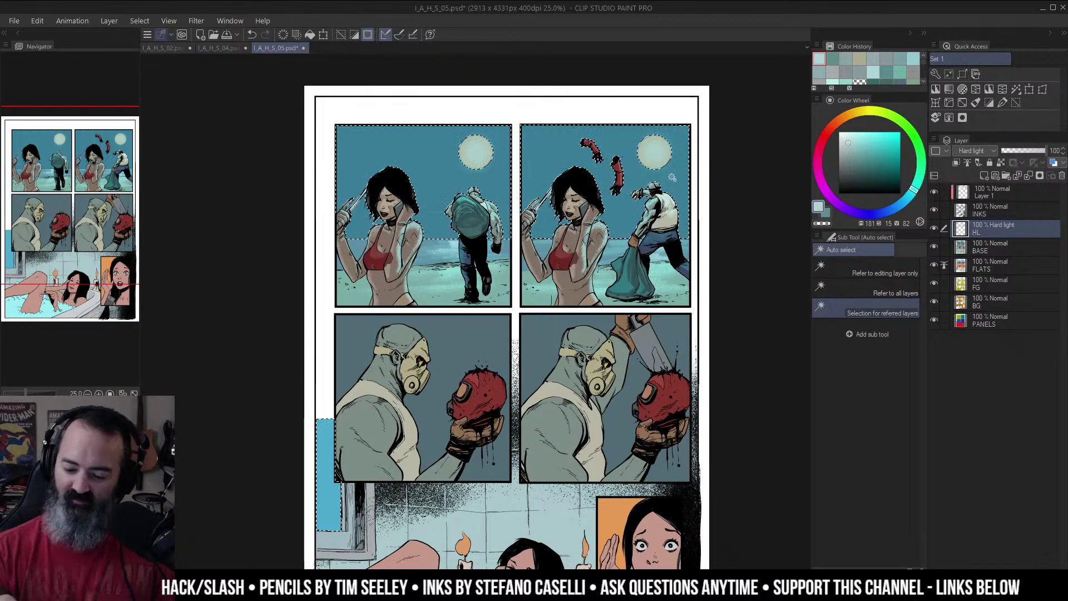
{"action": "key", "text": "q"}
{"action": "key", "text": "ctrl+m"}
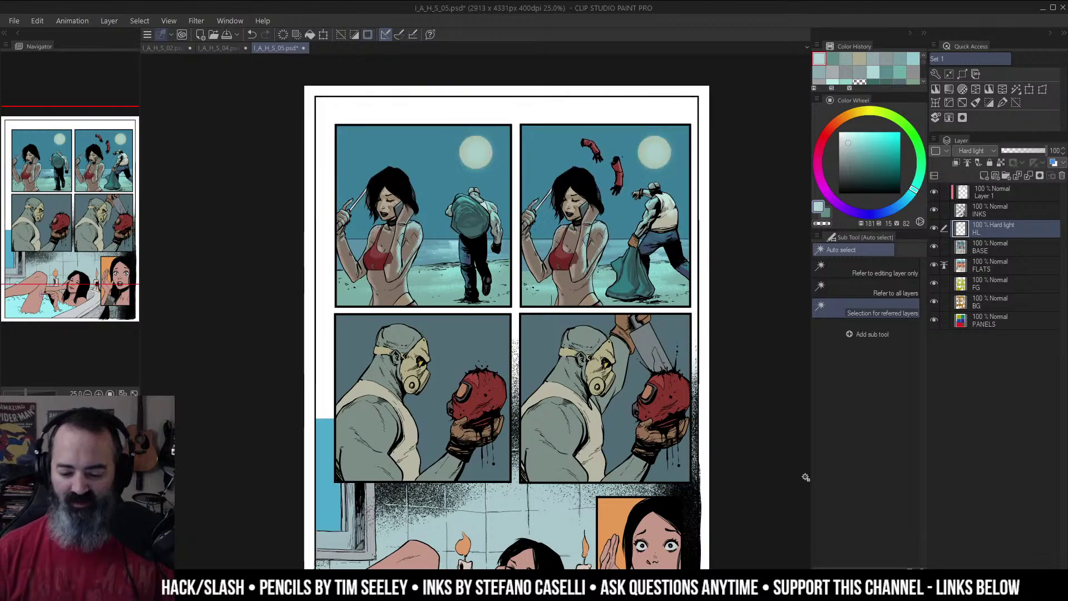
Step: Paint soft mottled clouds over the selected sky on the HL layer with the 01 - MW WASH brush in muted teal (181, 37, 71)
{"action": "key", "text": "b"}
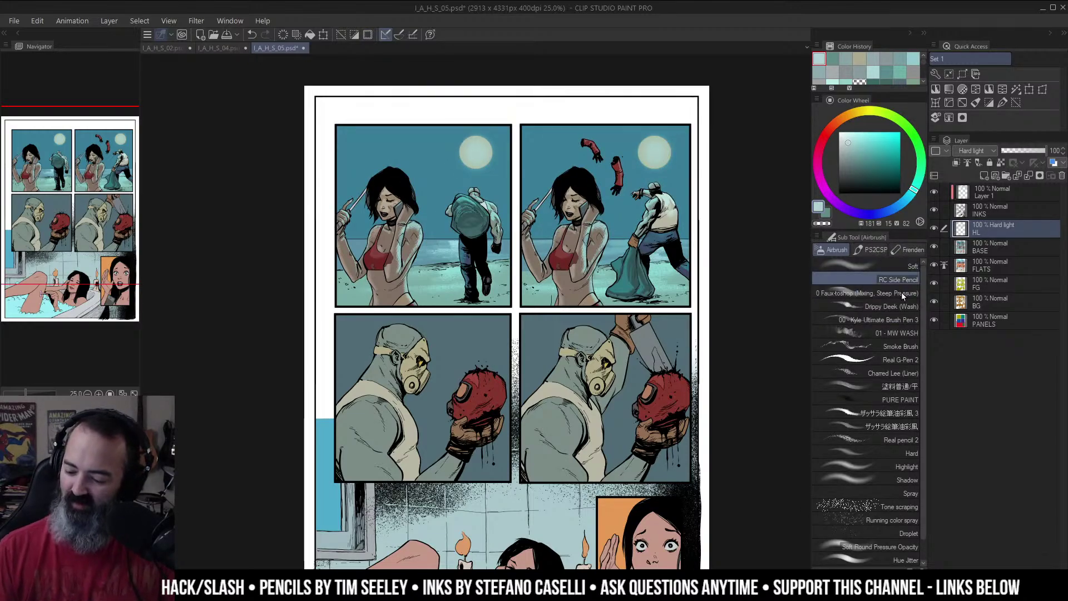
{"action": "left_click", "coordinate": [898, 332]}
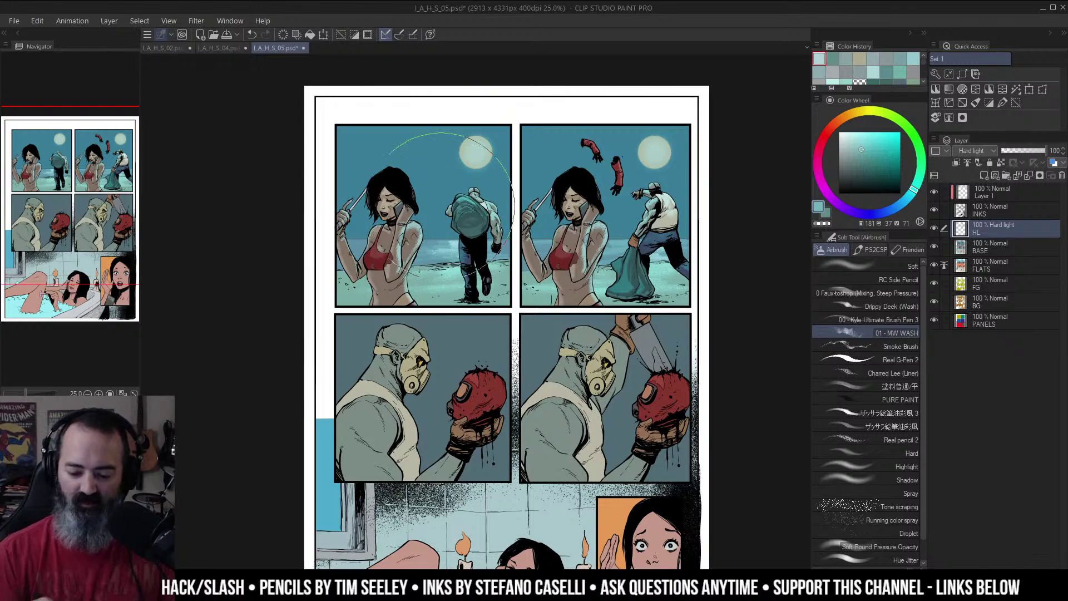
{"action": "mouse_move", "coordinate": [426, 183]}
{"action": "left_mouse_down"}
{"action": "mouse_move", "coordinate": [383, 211]}
{"action": "mouse_move", "coordinate": [421, 201]}
{"action": "mouse_move", "coordinate": [435, 221]}
{"action": "mouse_move", "coordinate": [492, 241]}
{"action": "left_mouse_up"}
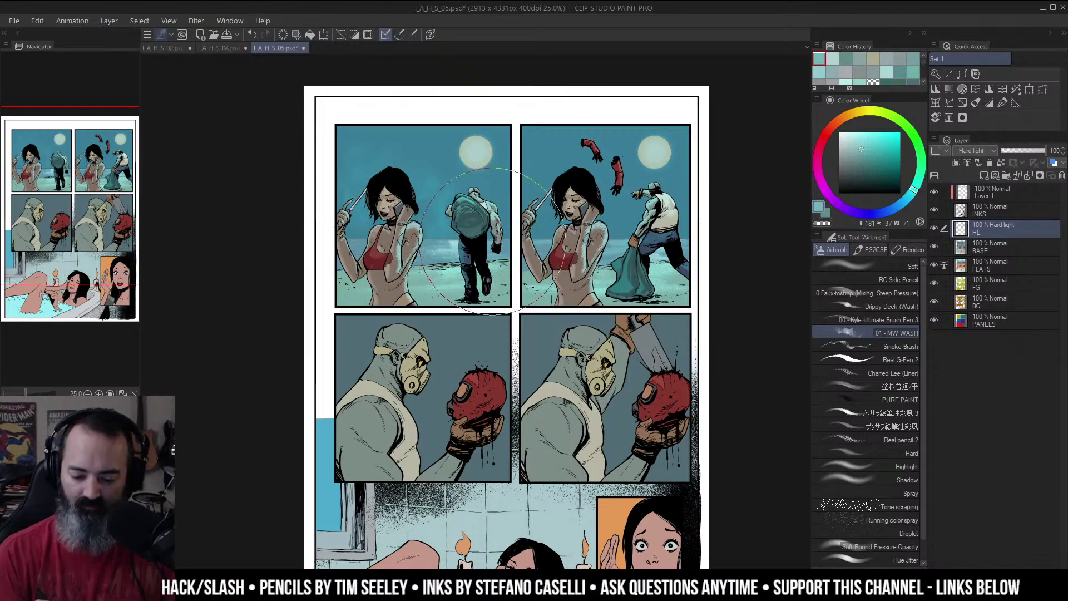
{"action": "mouse_move", "coordinate": [357, 159]}
{"action": "left_mouse_down"}
{"action": "mouse_move", "coordinate": [410, 193]}
{"action": "mouse_move", "coordinate": [410, 241]}
{"action": "mouse_move", "coordinate": [448, 250]}
{"action": "mouse_move", "coordinate": [495, 191]}
{"action": "mouse_move", "coordinate": [452, 176]}
{"action": "left_mouse_up"}
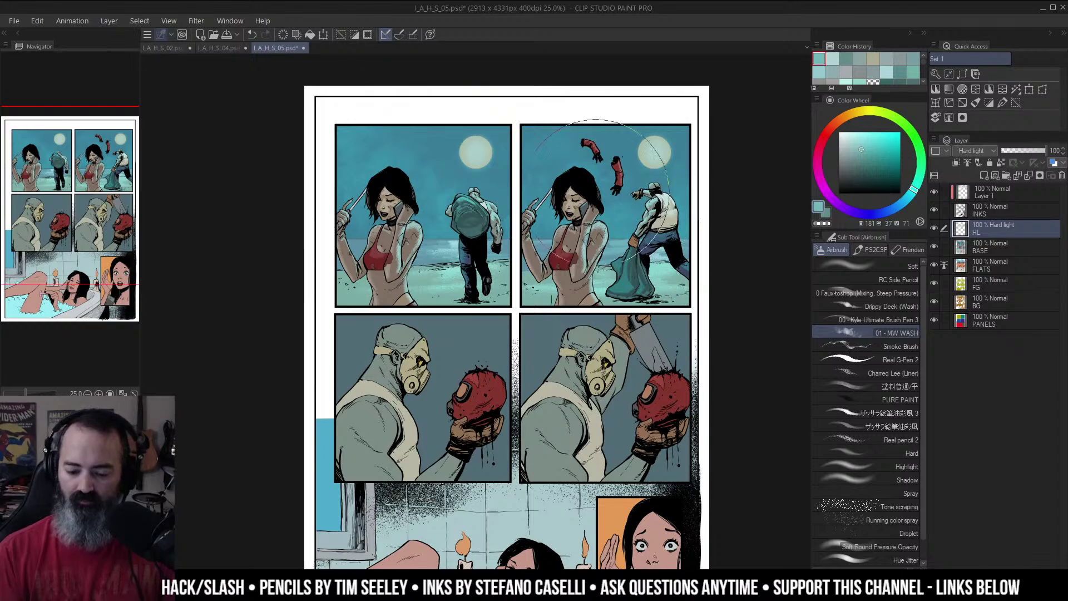
{"action": "key", "text": "ctrl+space"}
{"action": "left_click_drag", "start_coordinate": [573, 227], "coordinate": [529, 229]}
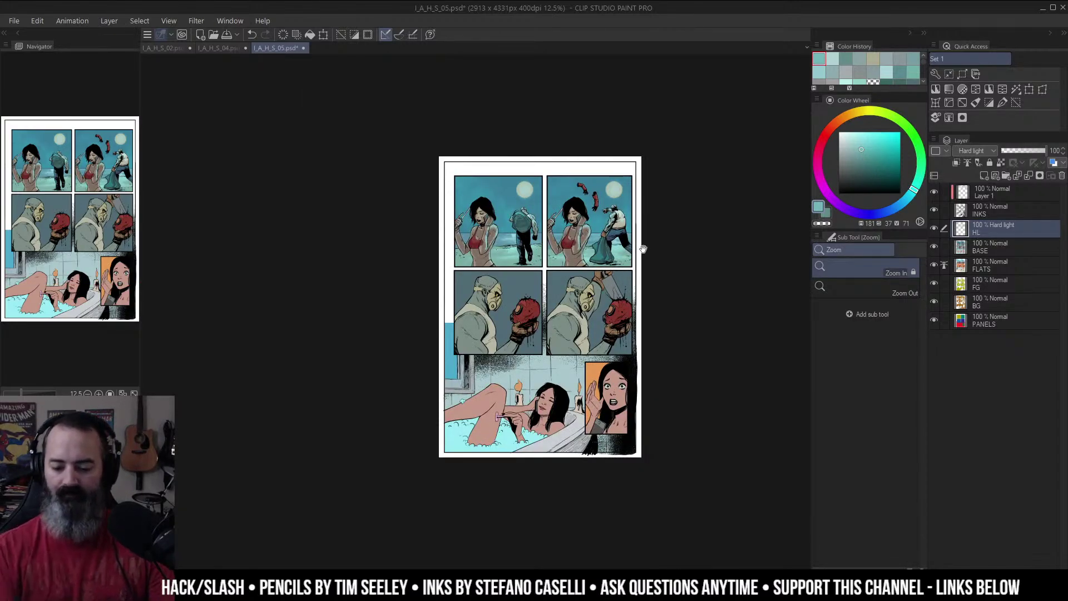
{"action": "left_click_drag", "start_coordinate": [643, 249], "coordinate": [637, 213]}
{"action": "left_click_drag", "start_coordinate": [635, 213], "coordinate": [682, 193]}
Step: Sample the sky blue from the BASE layer and select the flat backgrounds of the two masked-man panels using the reference layer
{"action": "left_click", "coordinate": [935, 247], "text": "alt"}
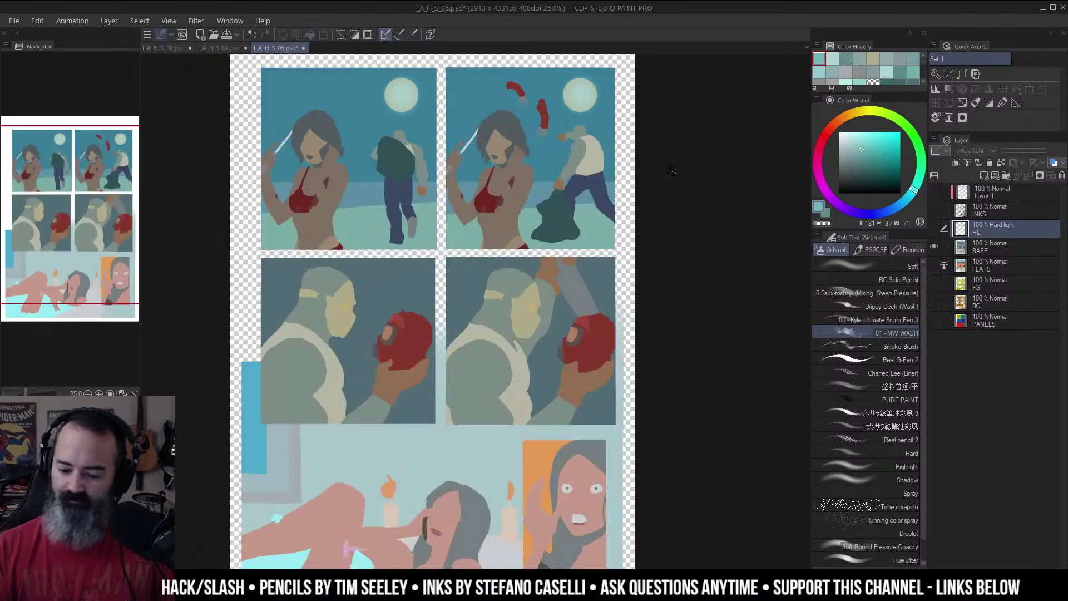
{"action": "left_click", "coordinate": [586, 99], "text": "alt"}
{"action": "left_click", "coordinate": [936, 248], "text": "alt"}
{"action": "key", "text": "w"}
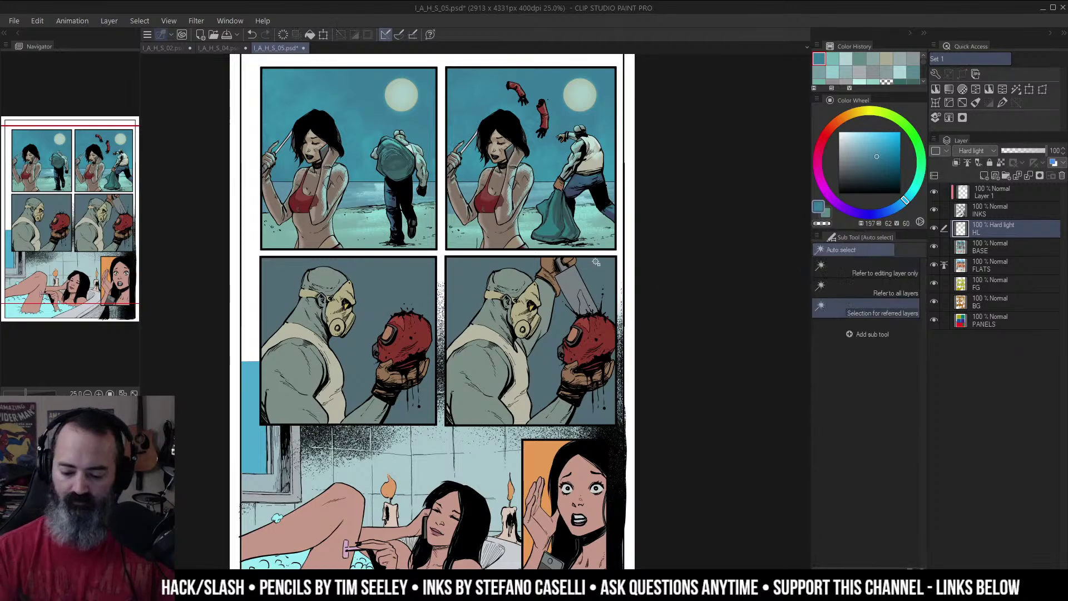
{"action": "left_click", "coordinate": [597, 269]}
Step: Limit the selection to the two masked-man panels, fill it with the sampled sky blue on the BASE layer, and clear the selection
{"action": "key", "text": "g"}
{"action": "left_click", "coordinate": [612, 261]}
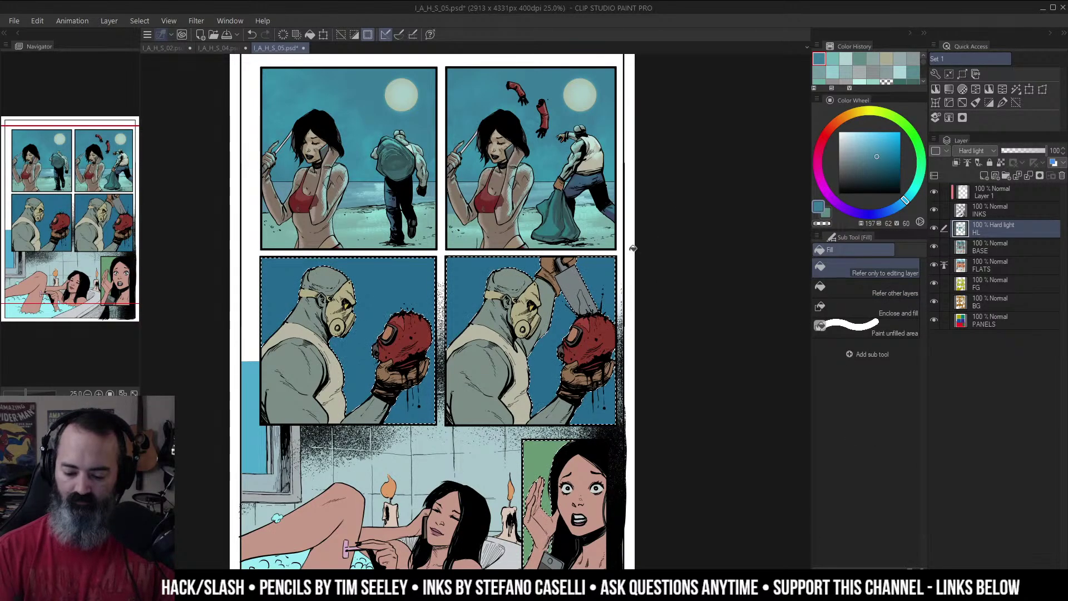
{"action": "left_click", "coordinate": [986, 320]}
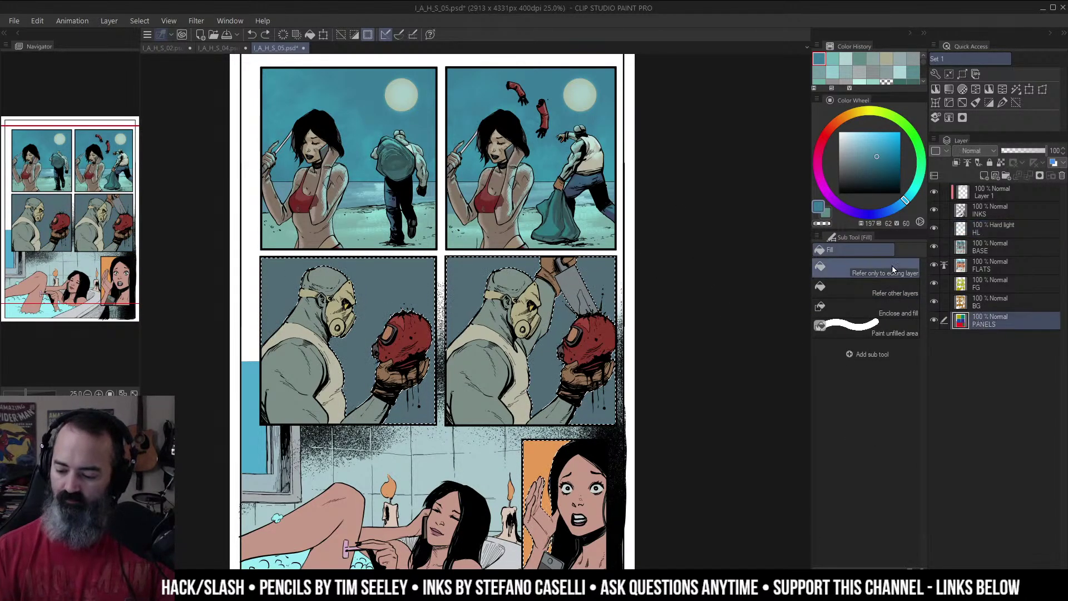
{"action": "key", "text": "w"}
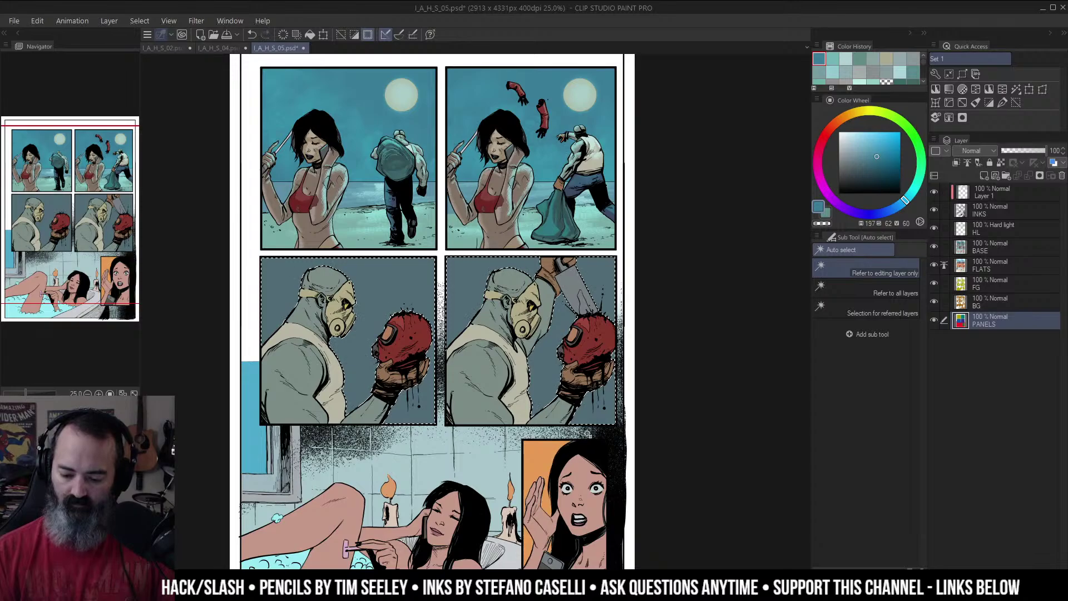
{"action": "left_click", "coordinate": [986, 246]}
{"action": "key", "text": "g"}
{"action": "left_click", "coordinate": [611, 266]}
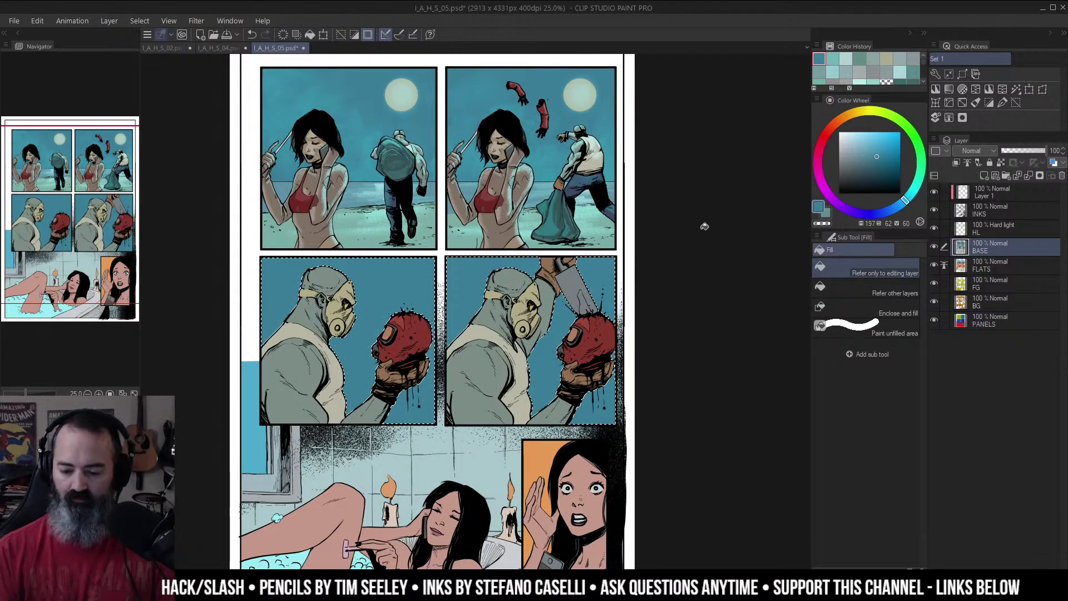
{"action": "key", "text": "ctrl+d"}
Step: Select the masked-man panels' backgrounds and paint mottled clouds on the HL layer with 01 - MW WASH, switching to lighter teal (181, 28, 79)
{"action": "key", "text": "b"}
{"action": "left_click", "coordinate": [968, 226]}
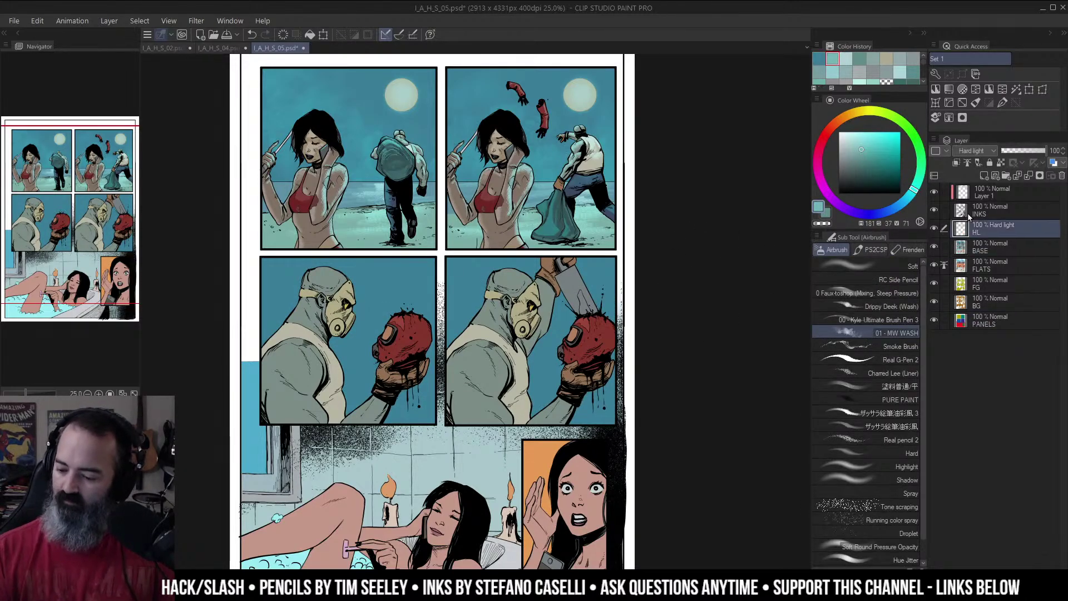
{"action": "key", "text": "w"}
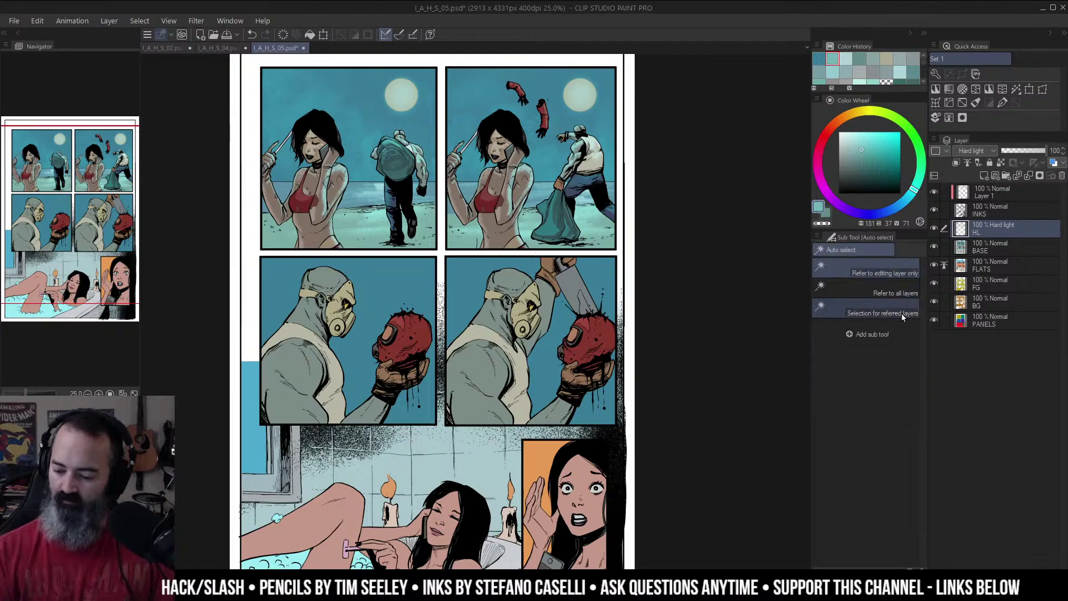
{"action": "key", "text": "b"}
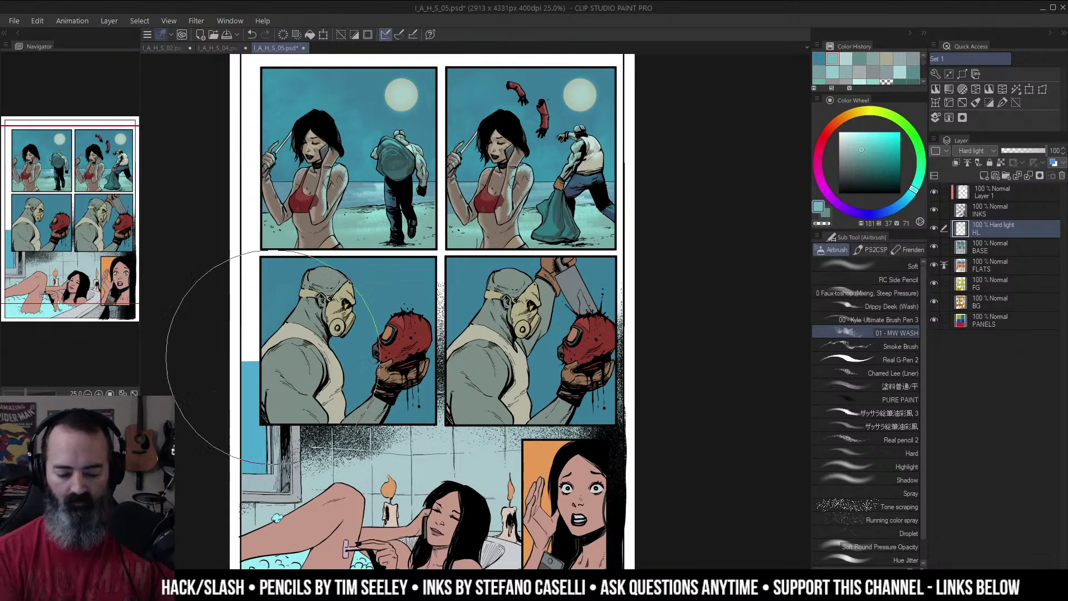
{"action": "mouse_move", "coordinate": [299, 359]}
{"action": "left_mouse_down"}
{"action": "mouse_move", "coordinate": [313, 417]}
{"action": "mouse_move", "coordinate": [389, 439]}
{"action": "mouse_move", "coordinate": [364, 361]}
{"action": "left_mouse_up"}
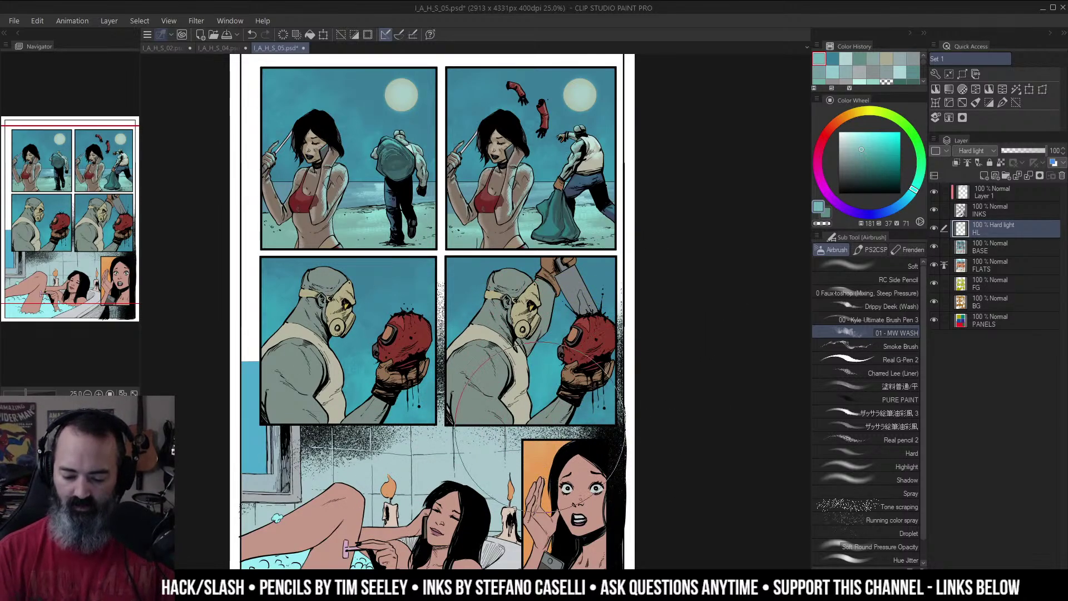
{"action": "left_click", "coordinate": [856, 145]}
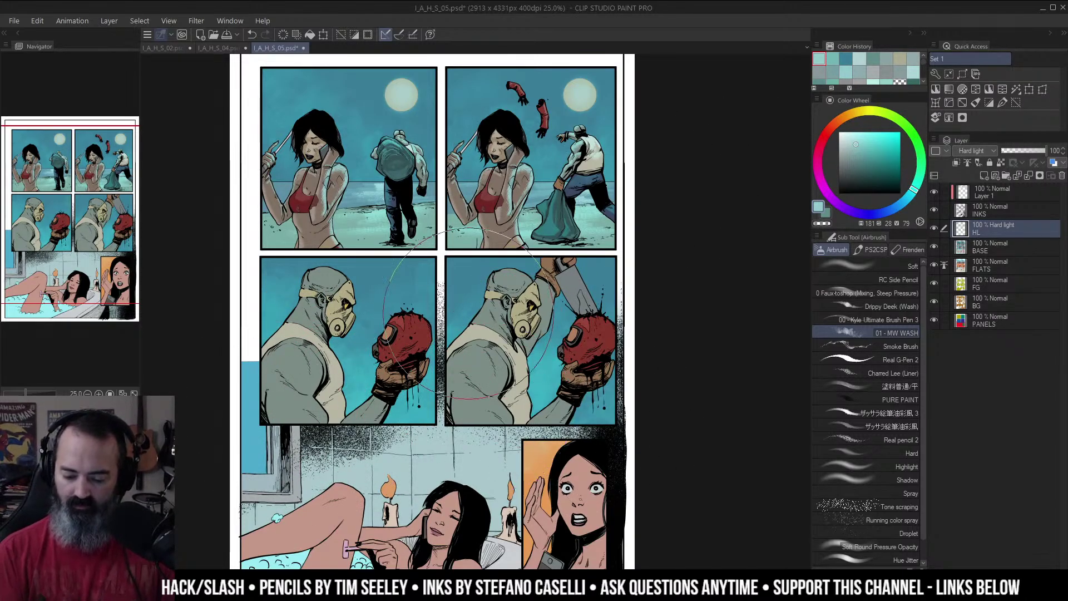
{"action": "left_click", "coordinate": [633, 351], "text": "alt"}
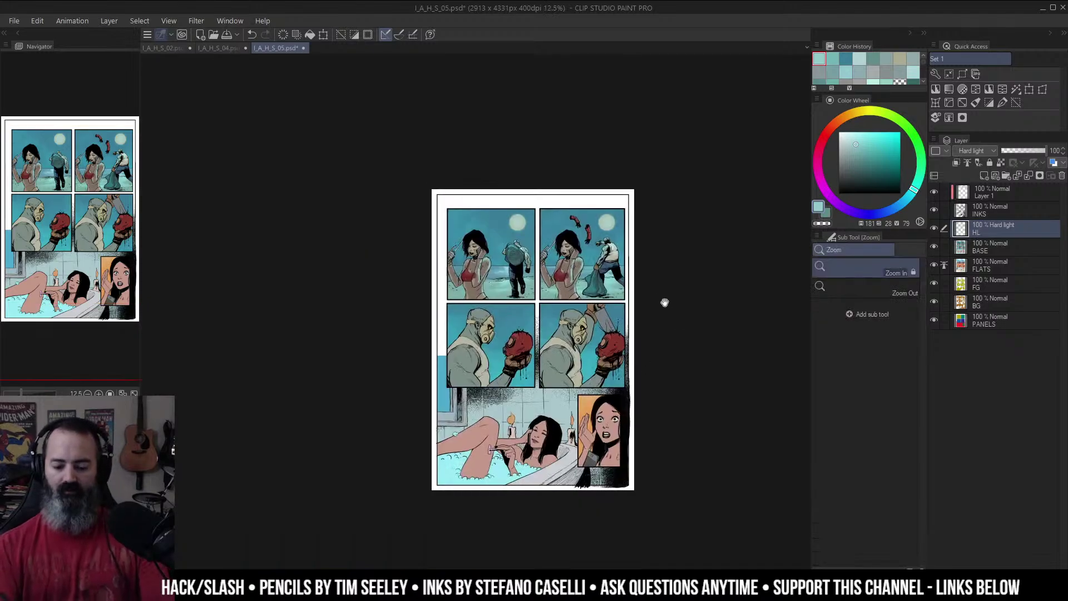
{"action": "left_click_drag", "start_coordinate": [665, 302], "coordinate": [664, 224]}
{"action": "left_click", "coordinate": [596, 213]}
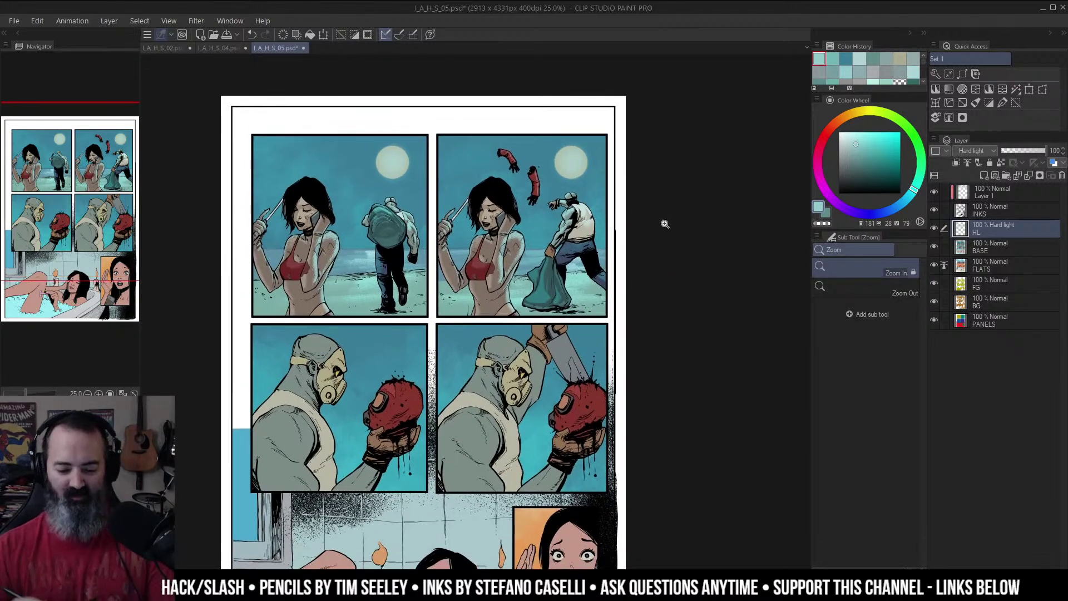
Step: Brush a pale blue highlight (192, 23, 87) across the water in the first two panels with a smaller 01 - MW WASH brush
{"action": "key", "text": "w"}
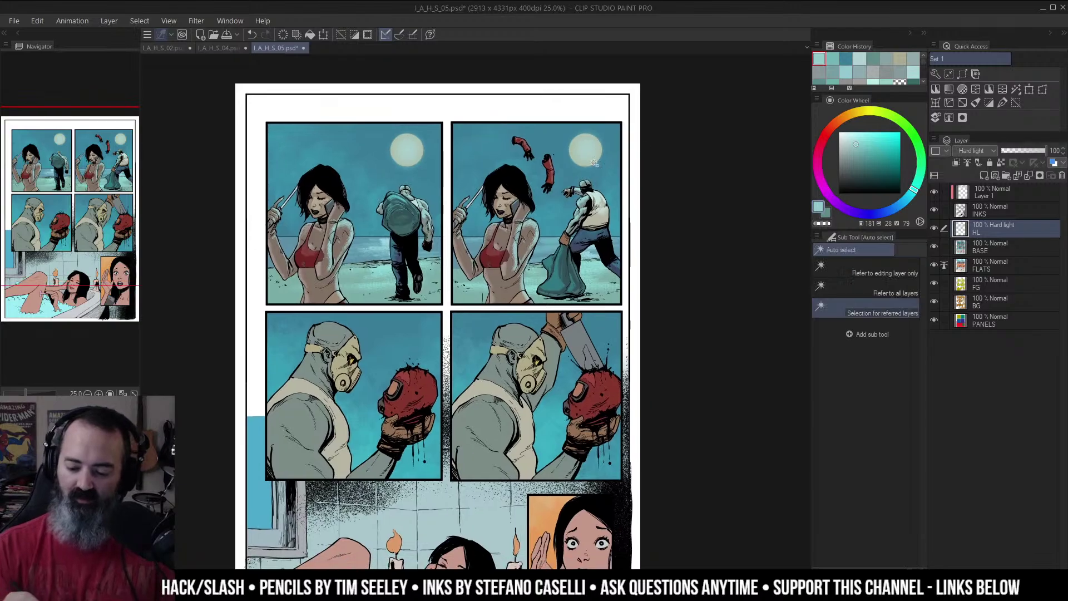
{"action": "left_click", "coordinate": [603, 173]}
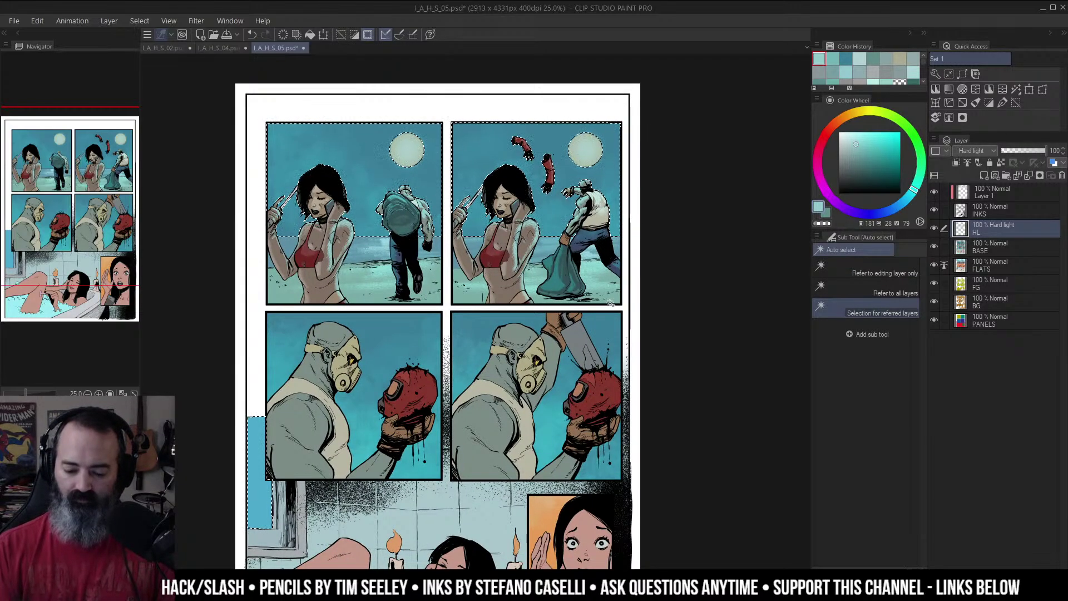
{"action": "key", "text": "ctrl+d"}
{"action": "key", "text": "b"}
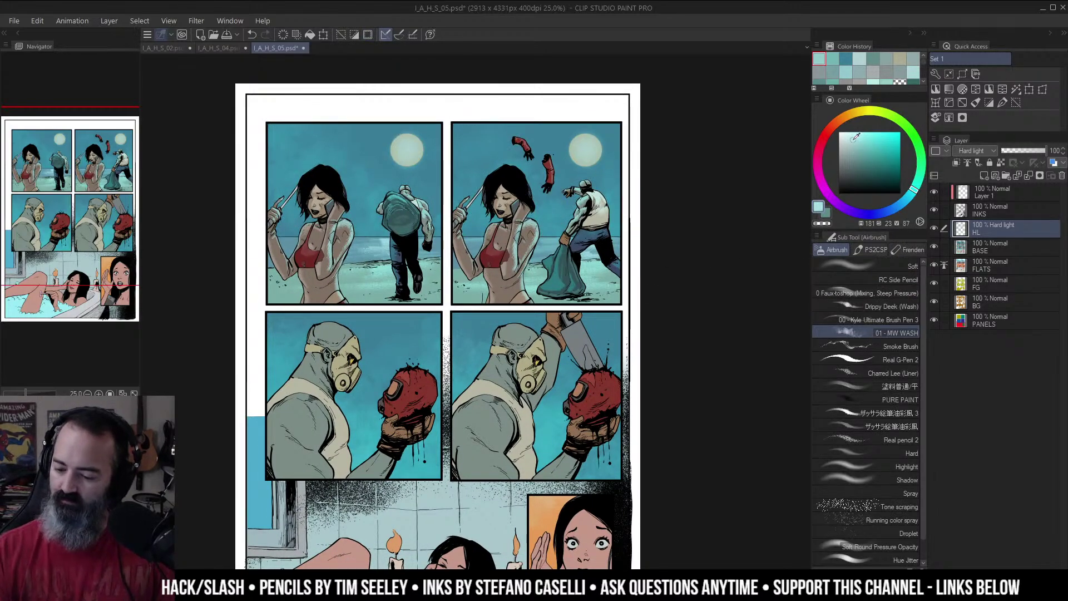
{"action": "left_click_drag", "start_coordinate": [926, 175], "coordinate": [910, 201]}
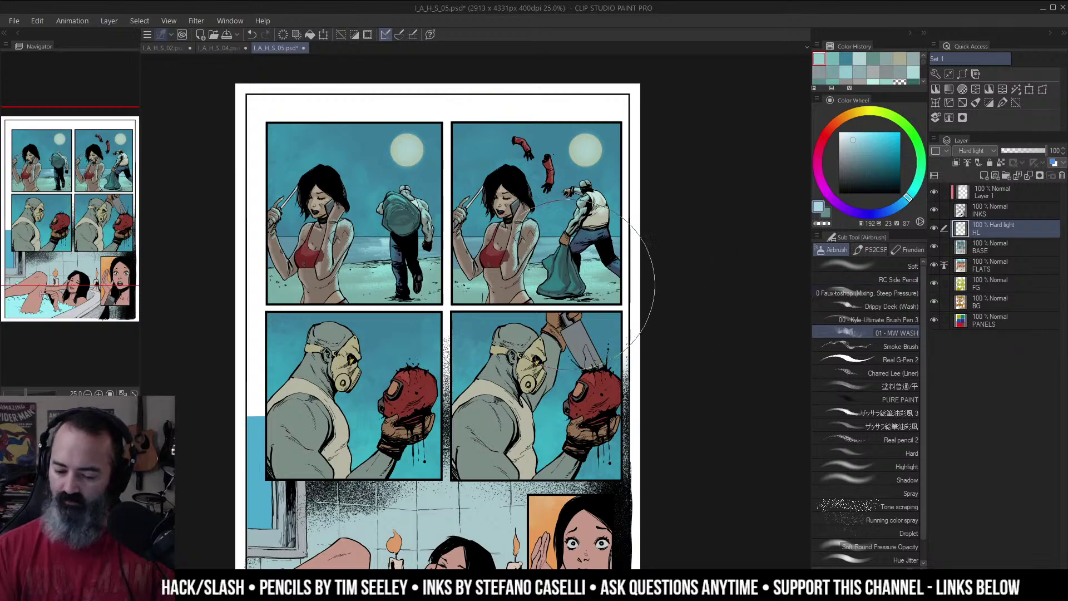
{"action": "key", "text": "bracketleft"}
{"action": "mouse_move", "coordinate": [284, 264]}
{"action": "left_mouse_down"}
{"action": "mouse_move", "coordinate": [359, 273]}
{"action": "mouse_move", "coordinate": [507, 262]}
{"action": "mouse_move", "coordinate": [668, 278]}
{"action": "left_mouse_up"}
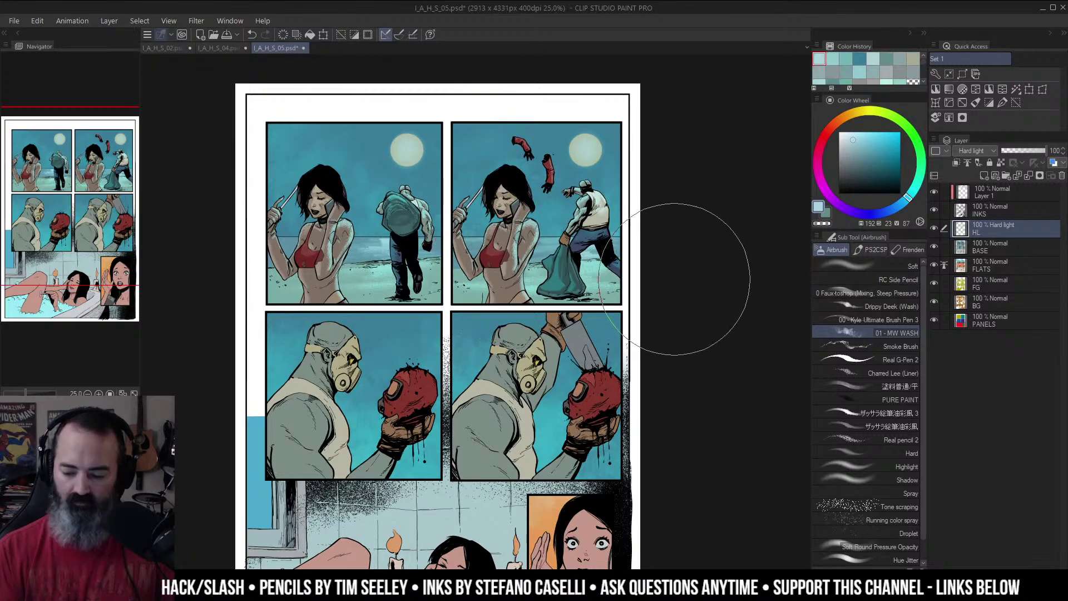
Step: Add a second hard-light HL layer and brush a paler blue (192, 17, 88) across the water in the first two panels
{"action": "left_click_drag", "start_coordinate": [996, 229], "coordinate": [968, 220]}
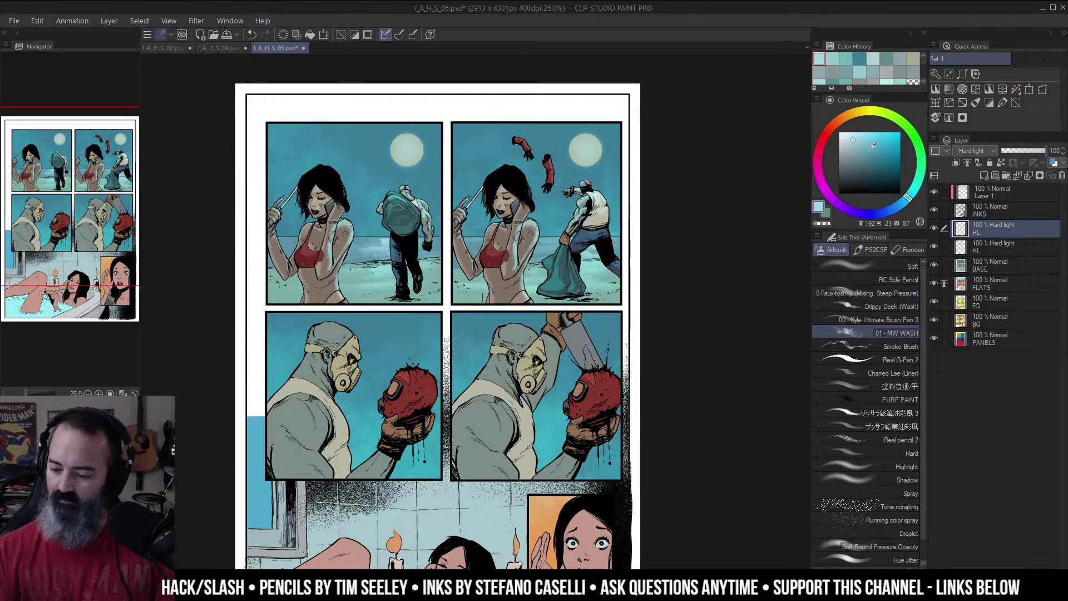
{"action": "left_click_drag", "start_coordinate": [283, 273], "coordinate": [696, 268]}
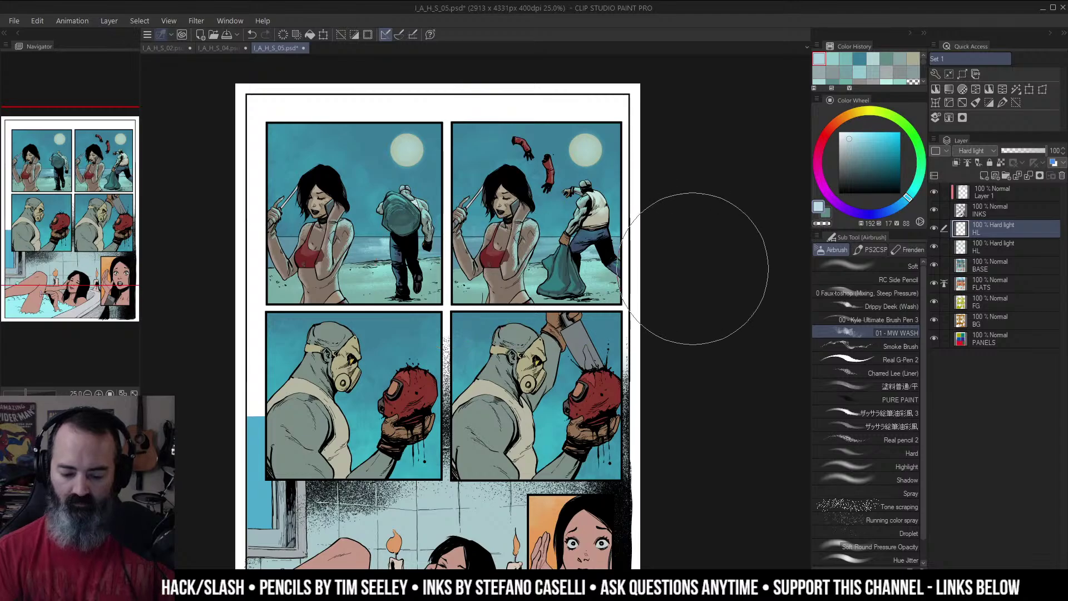
{"action": "key", "text": "ctrl+h"}
{"action": "key", "text": "ctrl+h"}
Step: Glaze a soft pale blue glow across the water in the first two panels with the Soft airbrush, redoing the first pass
{"action": "left_click", "coordinate": [890, 266]}
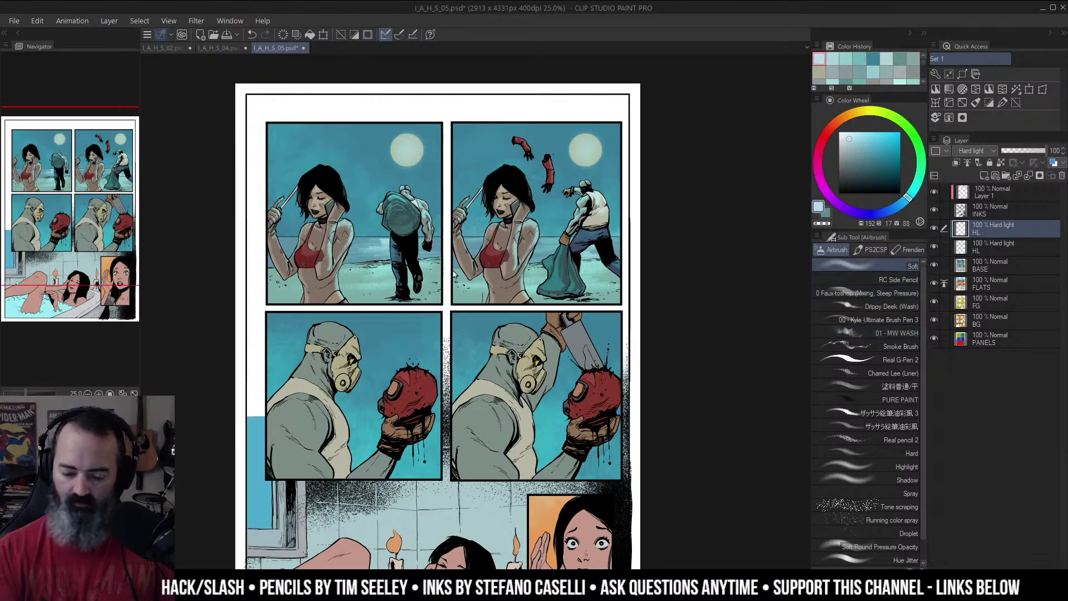
{"action": "left_click_drag", "start_coordinate": [483, 276], "coordinate": [495, 273]}
{"action": "left_click_drag", "start_coordinate": [285, 259], "coordinate": [675, 249]}
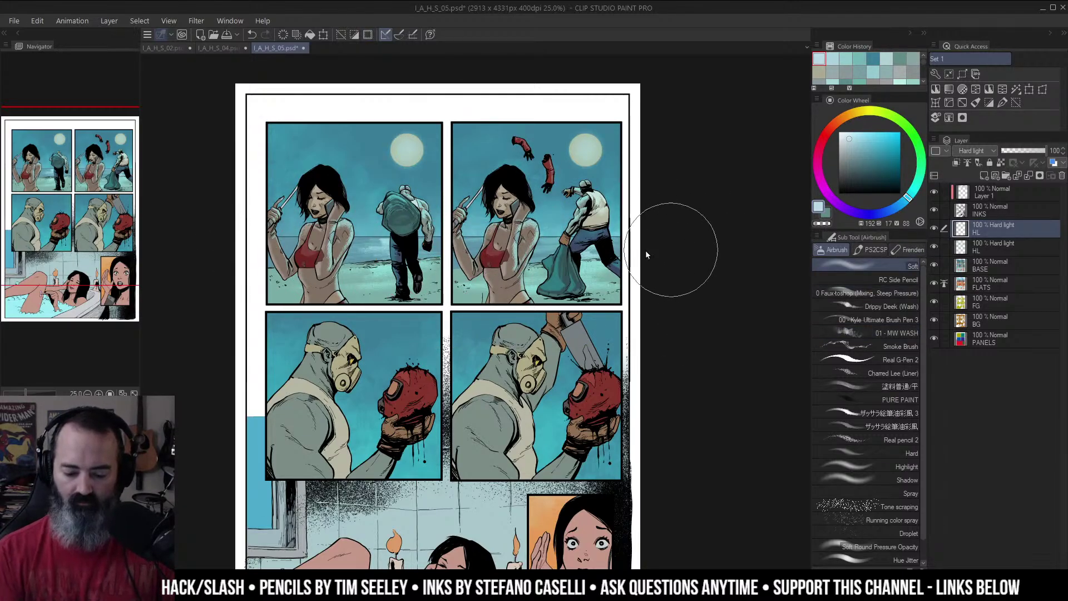
{"action": "key", "text": "ctrl+z"}
{"action": "mouse_move", "coordinate": [461, 261]}
{"action": "left_mouse_down"}
{"action": "mouse_move", "coordinate": [515, 266]}
{"action": "mouse_move", "coordinate": [247, 234]}
{"action": "mouse_move", "coordinate": [354, 223]}
{"action": "mouse_move", "coordinate": [607, 238]}
{"action": "mouse_move", "coordinate": [675, 217]}
{"action": "left_mouse_up"}
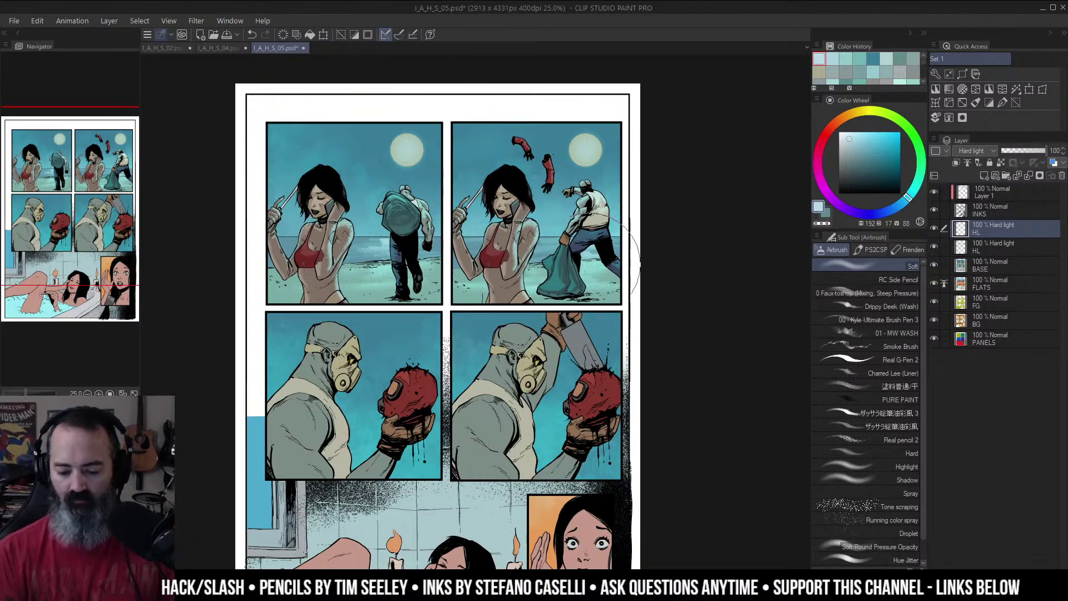
Step: Clear the selection of the masked-man panels' backgrounds
{"action": "left_click_drag", "start_coordinate": [366, 448], "coordinate": [392, 335]}
{"action": "key", "text": "ctrl+d"}
{"action": "key", "text": "w"}
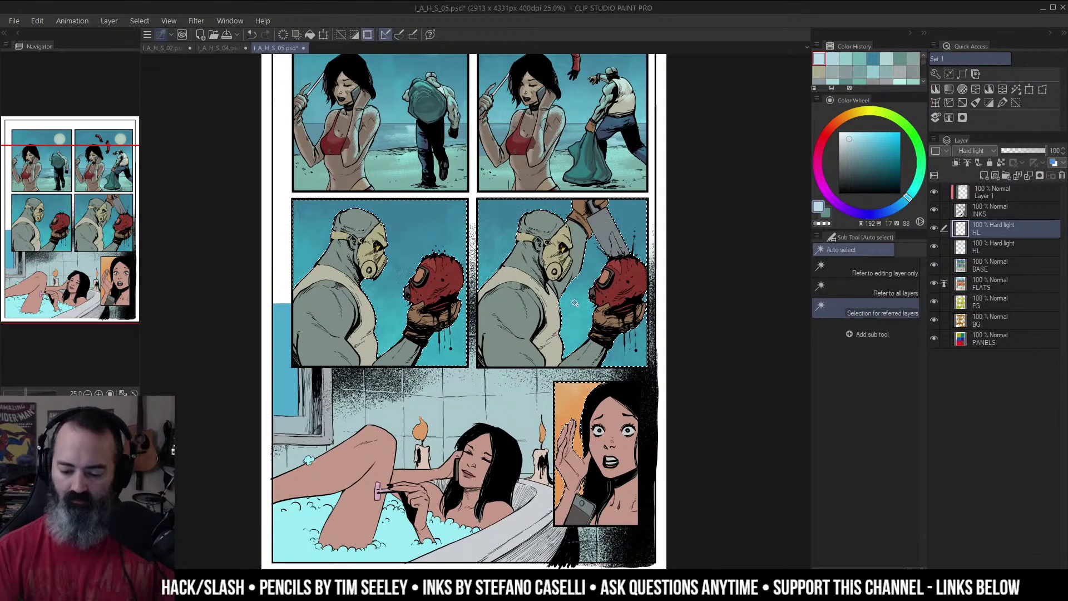
{"action": "key", "text": "m"}
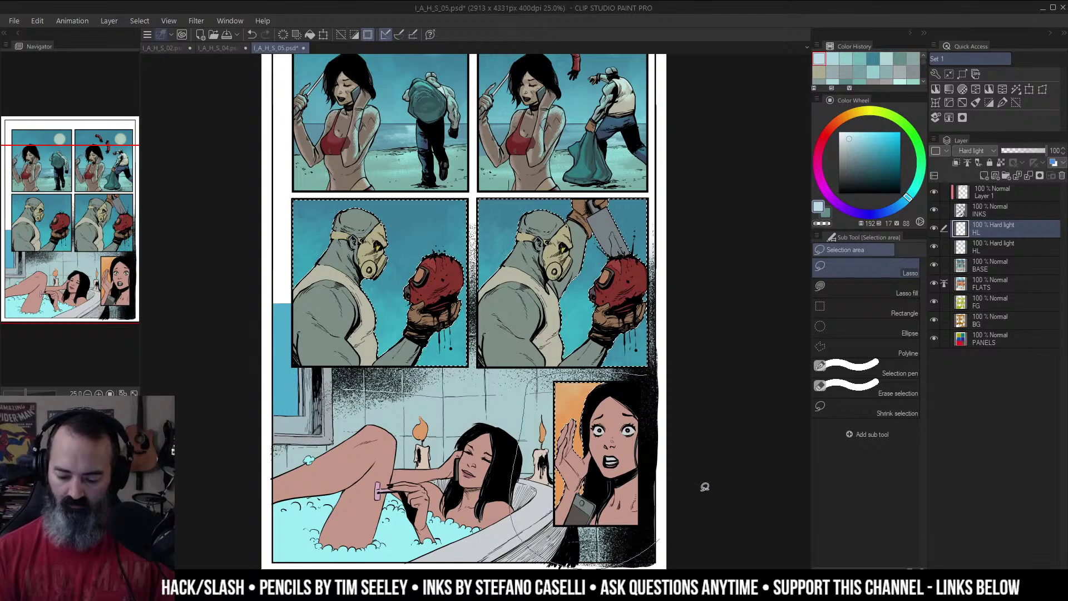
{"action": "key", "text": "b"}
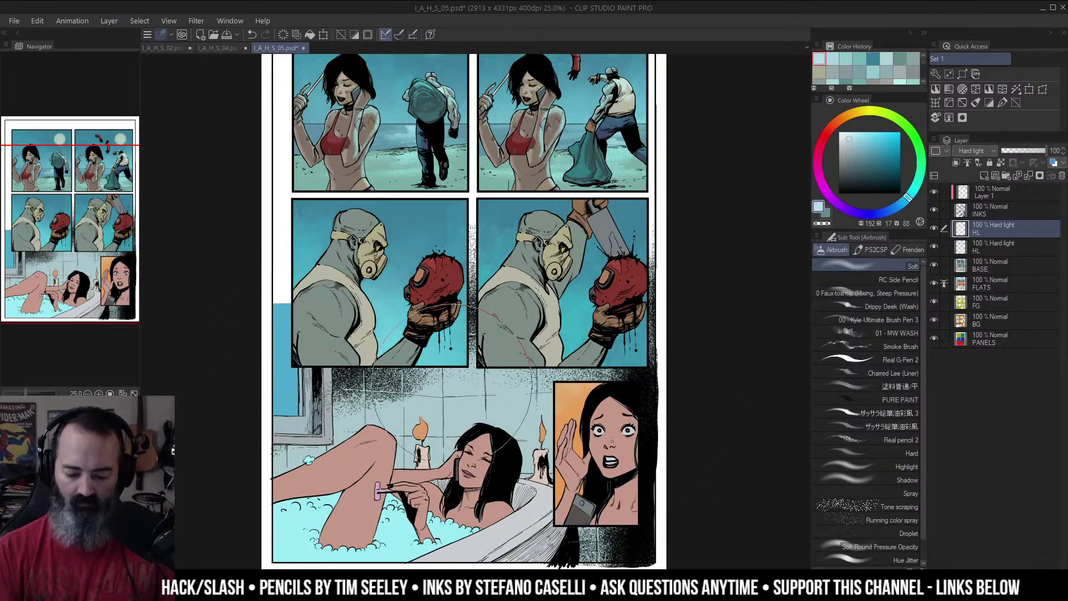
{"action": "scroll", "coordinate": [662, 223], "scroll_direction": "down", "scroll_amount": 3}
Step: Review the whole page, comparing the moonlit beach panels with the masked-man panels below them
{"action": "key", "text": "m"}
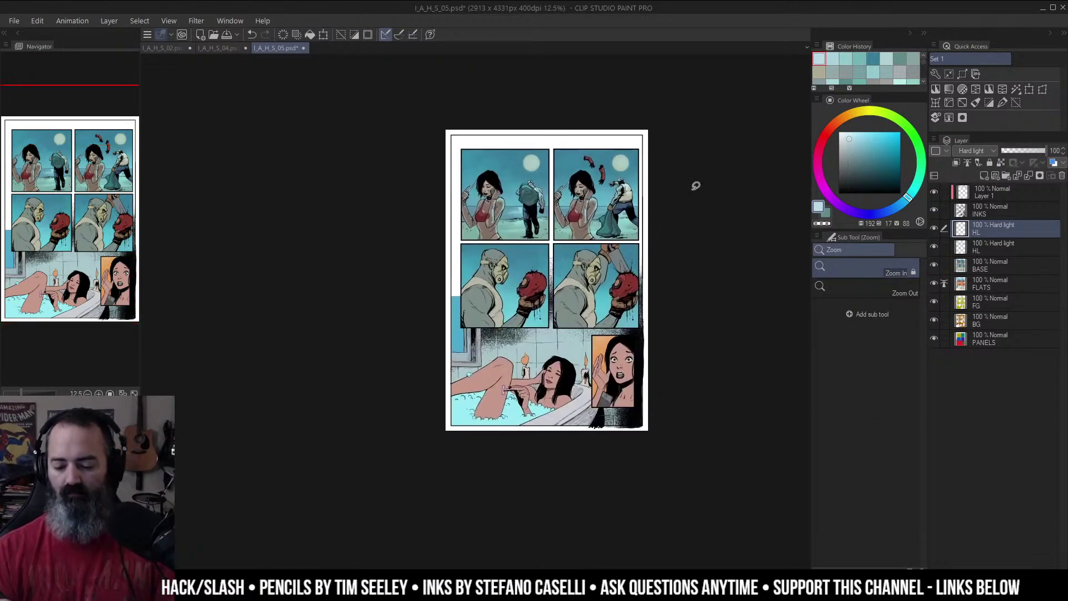
{"action": "key", "text": "ctrl+space"}
{"action": "left_click", "coordinate": [645, 212]}
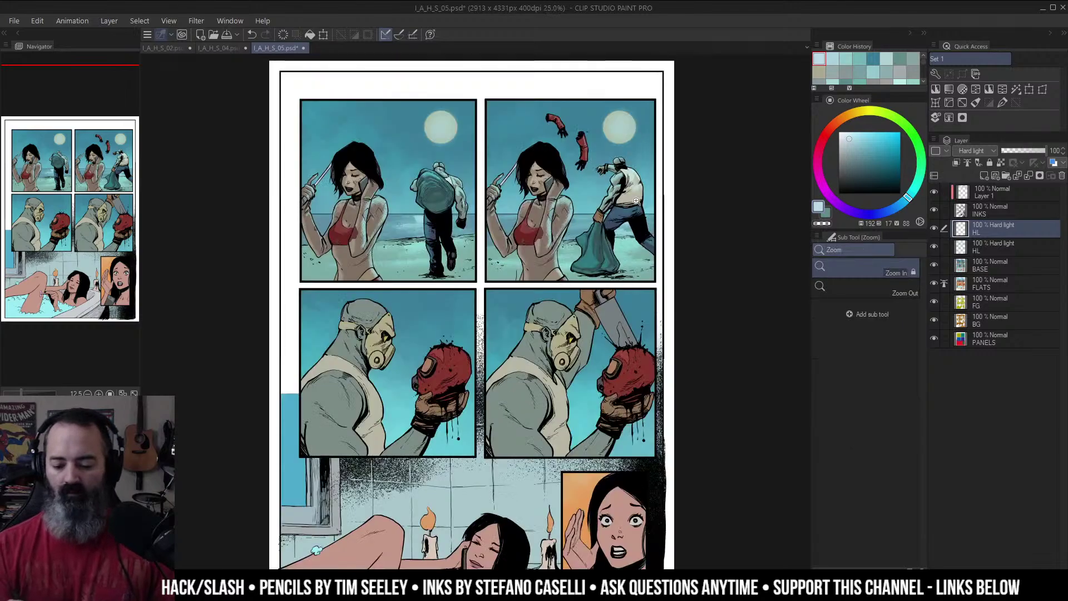
{"action": "left_click_drag", "start_coordinate": [668, 229], "coordinate": [660, 209]}
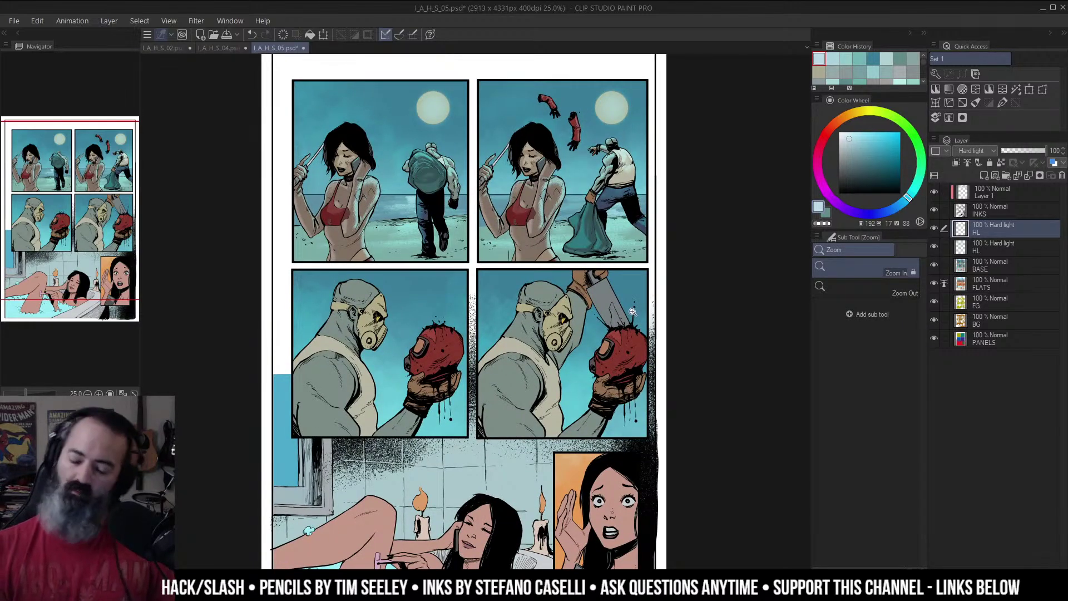
{"action": "left_click_drag", "start_coordinate": [692, 237], "coordinate": [698, 196]}
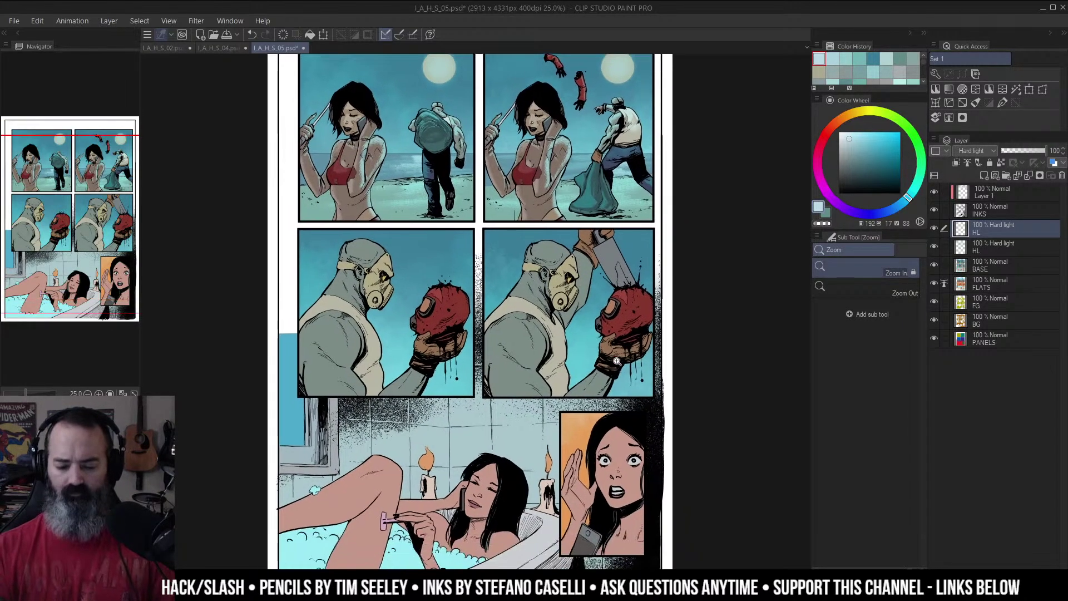
{"action": "left_click", "coordinate": [471, 285]}
{"action": "left_click_drag", "start_coordinate": [410, 281], "coordinate": [593, 247]}
{"action": "left_click", "coordinate": [560, 250]}
Step: Isolate the lower HL layer, sample its highlight teal (186, 29, 81) from the second panel, and restore all layers
{"action": "key", "text": "b"}
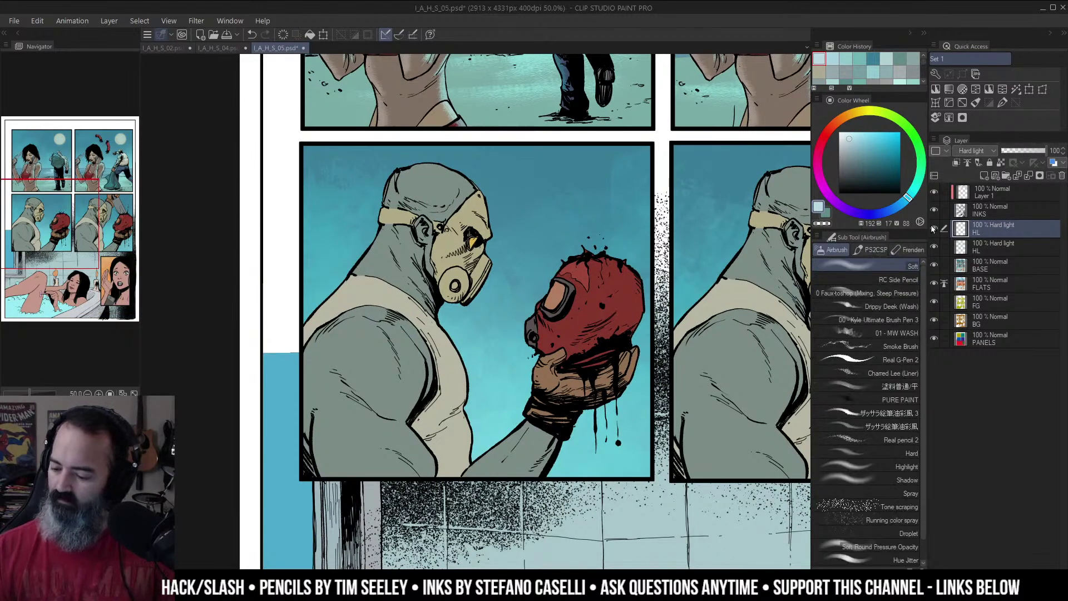
{"action": "left_click_drag", "start_coordinate": [681, 219], "coordinate": [583, 394]}
{"action": "left_click", "coordinate": [934, 247], "text": "alt"}
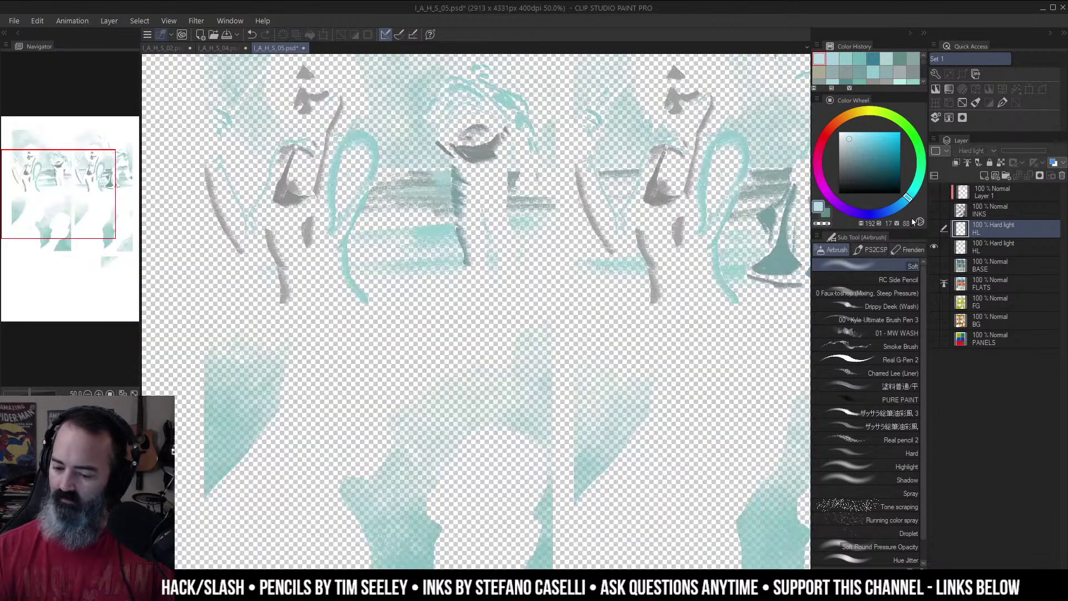
{"action": "left_click_drag", "start_coordinate": [736, 213], "coordinate": [575, 314]}
{"action": "left_click", "coordinate": [705, 177], "text": "alt"}
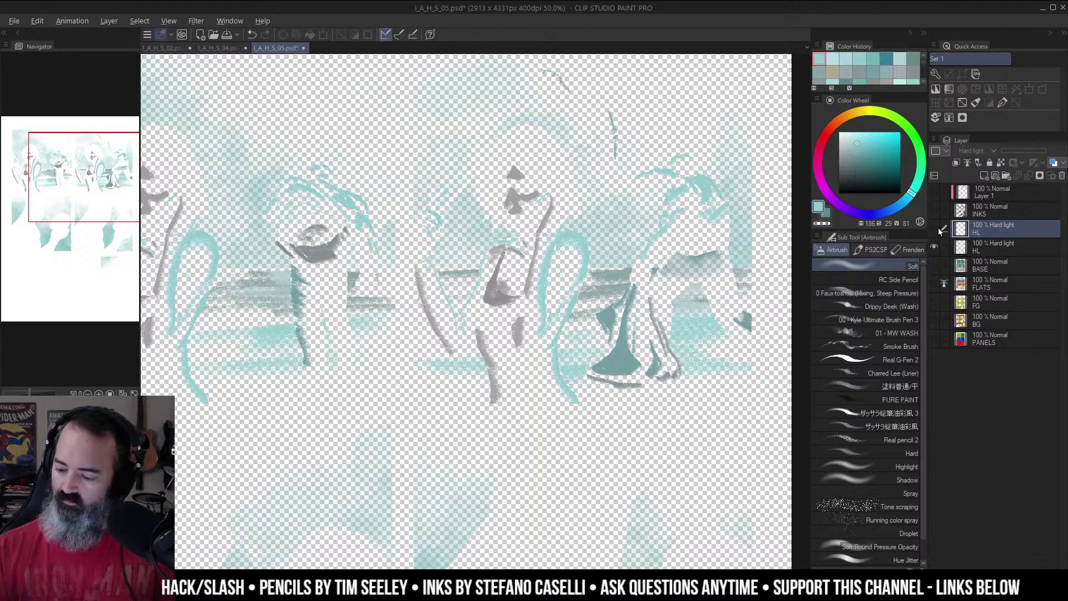
{"action": "left_click", "coordinate": [935, 247], "text": "alt"}
{"action": "left_click_drag", "start_coordinate": [318, 521], "coordinate": [668, 221]}
{"action": "left_click", "coordinate": [662, 217]}
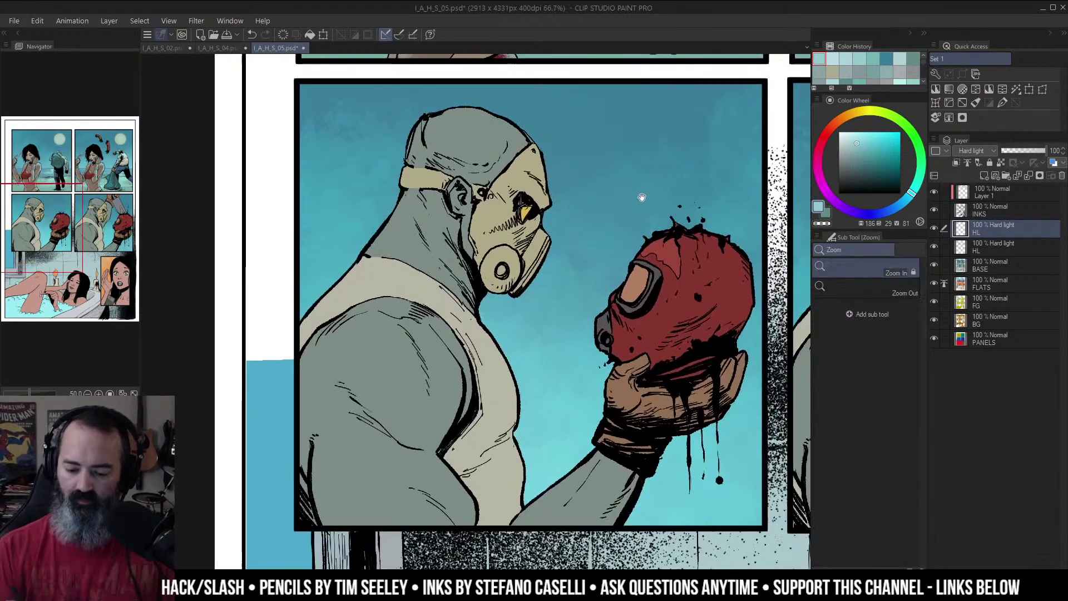
Step: Select the masked man's grey skin in the third panel, hide the selection outline, and choose the RC Side Pencil brush
{"action": "key", "text": "w"}
{"action": "left_click", "coordinate": [479, 150]}
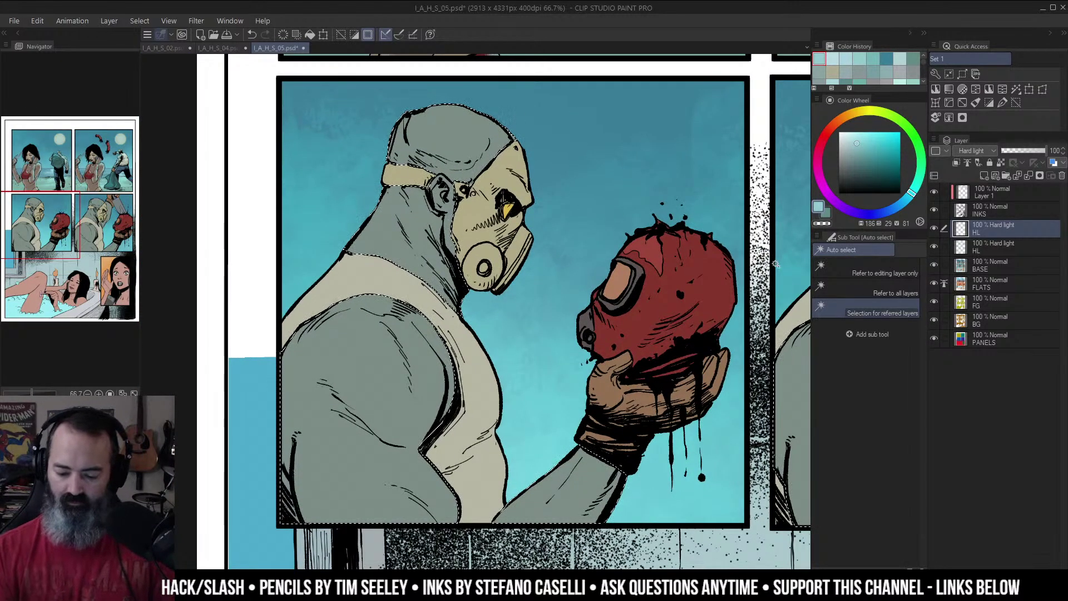
{"action": "key", "text": "ctrl+h"}
{"action": "key", "text": "b"}
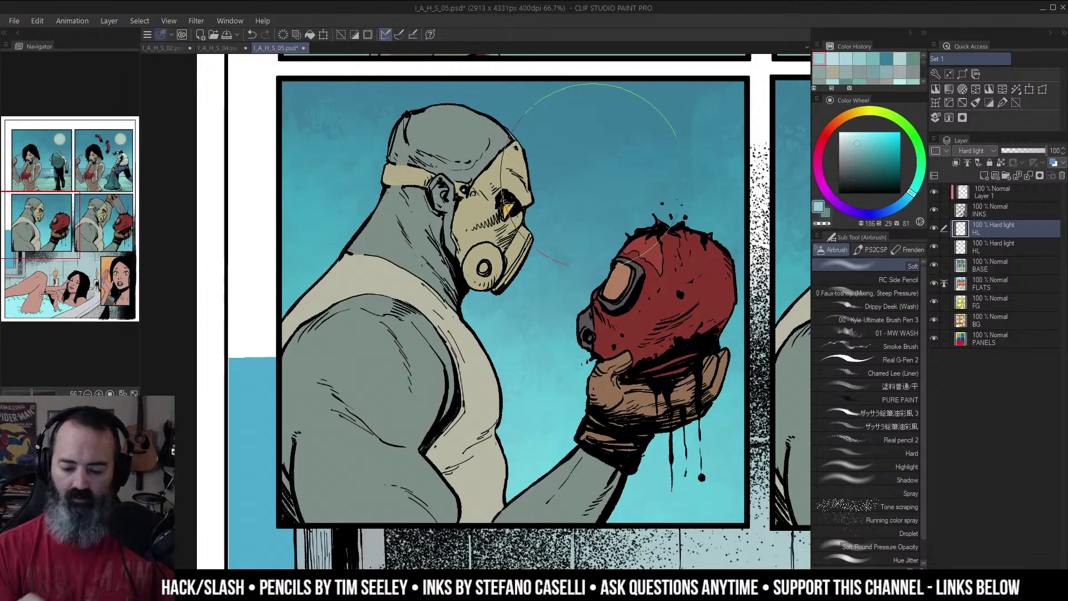
{"action": "left_click_drag", "start_coordinate": [659, 197], "coordinate": [642, 224]}
{"action": "left_click", "coordinate": [899, 279]}
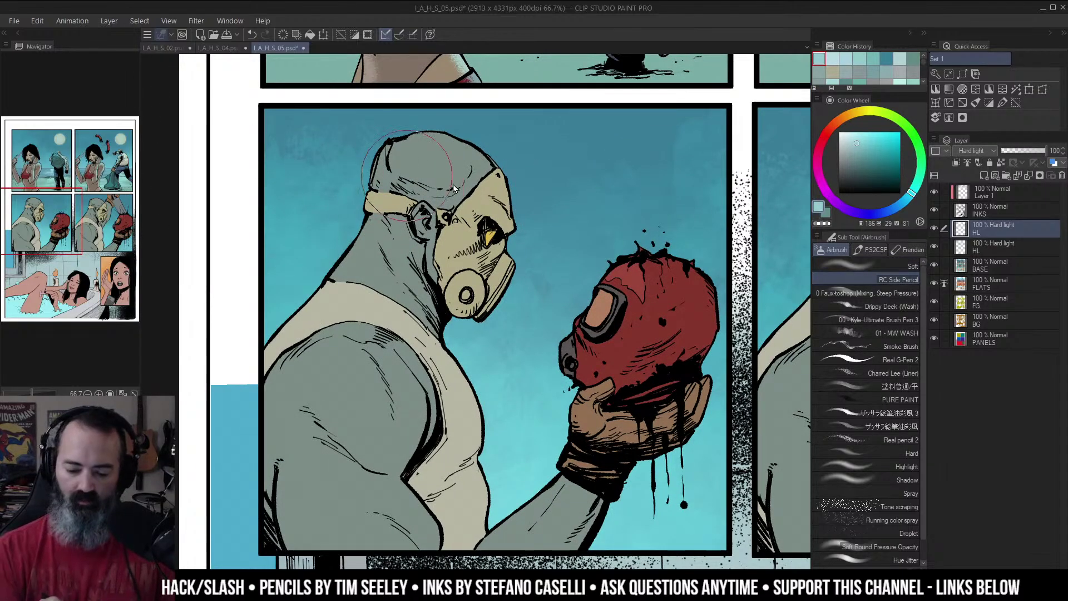
Step: Brush textured teal moonlight highlights over the masked man's scalp and ear on the upper HL layer
{"action": "mouse_move", "coordinate": [396, 156]}
{"action": "left_mouse_down"}
{"action": "mouse_move", "coordinate": [479, 157]}
{"action": "mouse_move", "coordinate": [472, 148]}
{"action": "left_mouse_up"}
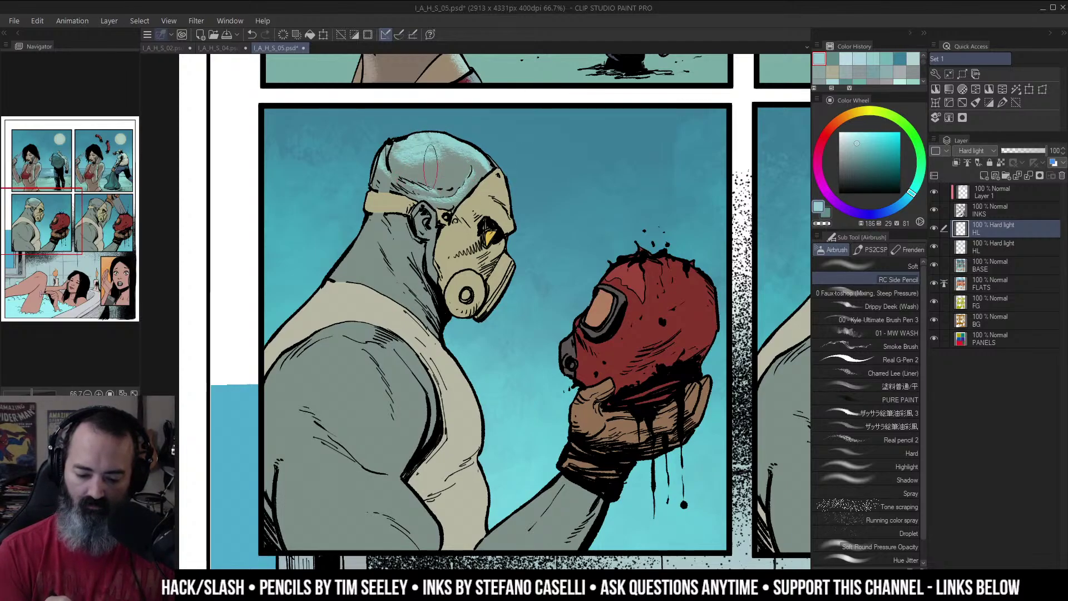
{"action": "left_click_drag", "start_coordinate": [402, 165], "coordinate": [398, 167]}
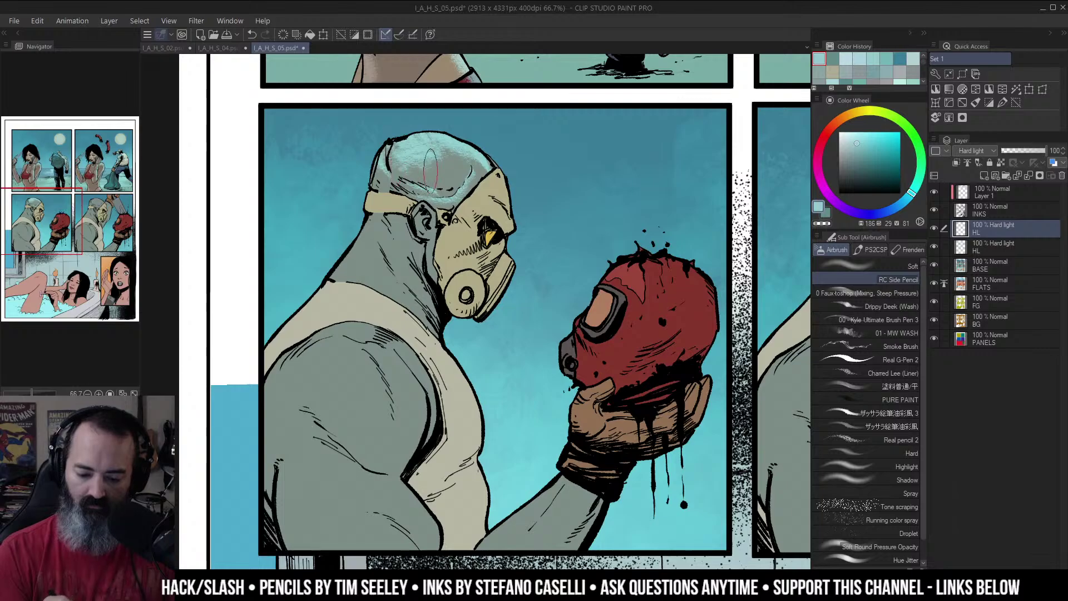
{"action": "scroll", "coordinate": [494, 171], "scroll_direction": "down", "scroll_amount": 2}
{"action": "scroll", "coordinate": [484, 178], "scroll_direction": "up", "scroll_amount": 2}
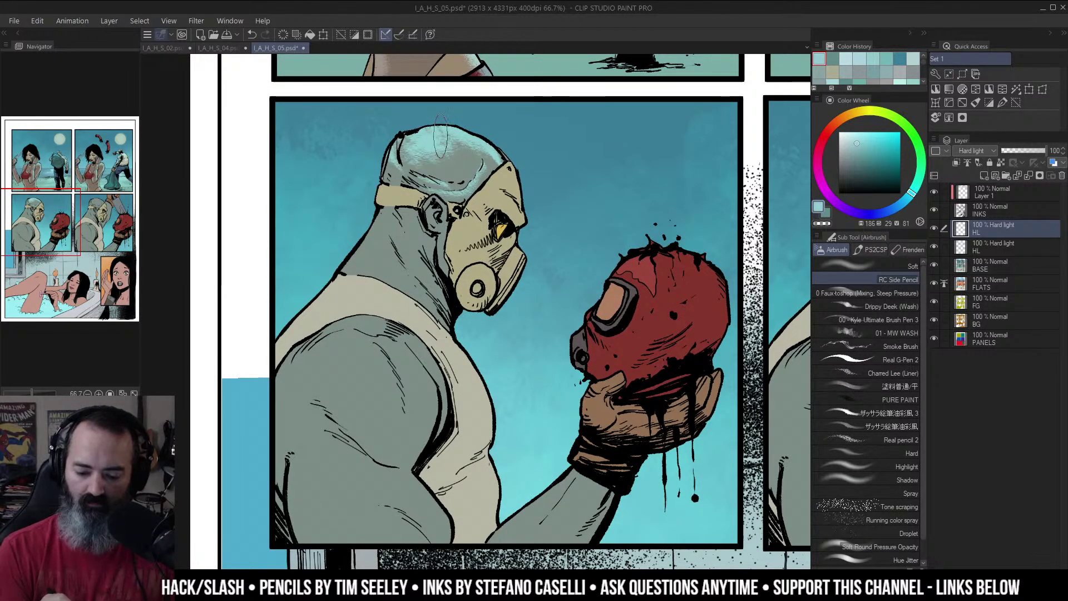
{"action": "scroll", "coordinate": [440, 142], "scroll_direction": "down", "scroll_amount": 2}
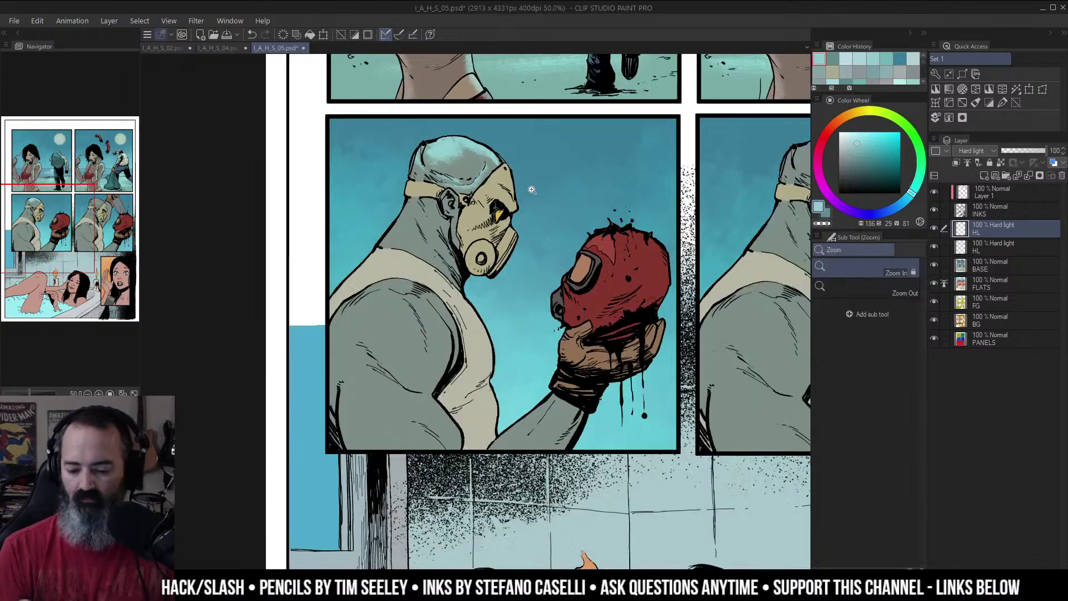
{"action": "scroll", "coordinate": [440, 142], "scroll_direction": "up", "scroll_amount": 2}
{"action": "scroll", "coordinate": [431, 192], "scroll_direction": "up", "scroll_amount": 2}
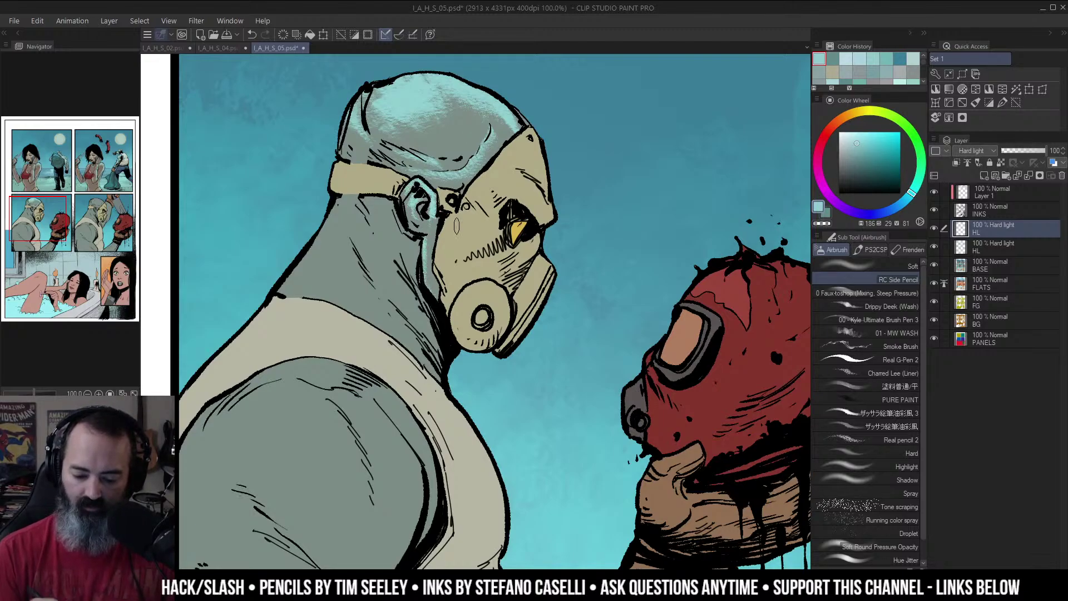
Step: Brush teal highlights down the masked man's neck below the ear, undoing stray strokes and rotating the canvas for better stroke angles
{"action": "scroll", "coordinate": [430, 225], "scroll_direction": "down", "scroll_amount": 2}
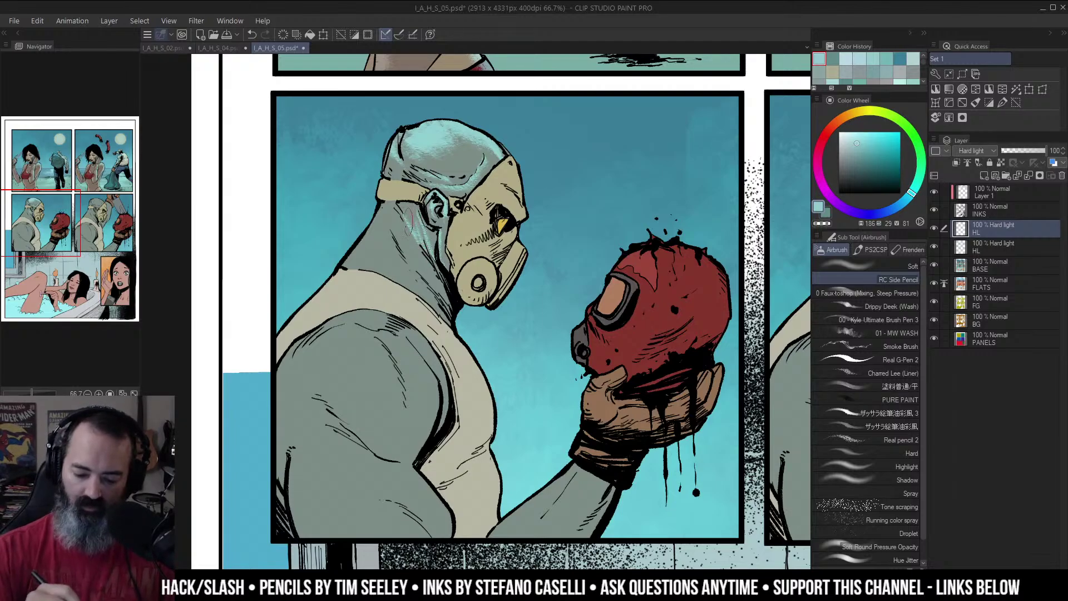
{"action": "key", "text": "ctrl+z"}
{"action": "key", "text": "r"}
{"action": "mouse_move", "coordinate": [598, 534]}
{"action": "left_mouse_down"}
{"action": "mouse_move", "coordinate": [623, 518]}
{"action": "mouse_move", "coordinate": [755, 251]}
{"action": "left_mouse_up"}
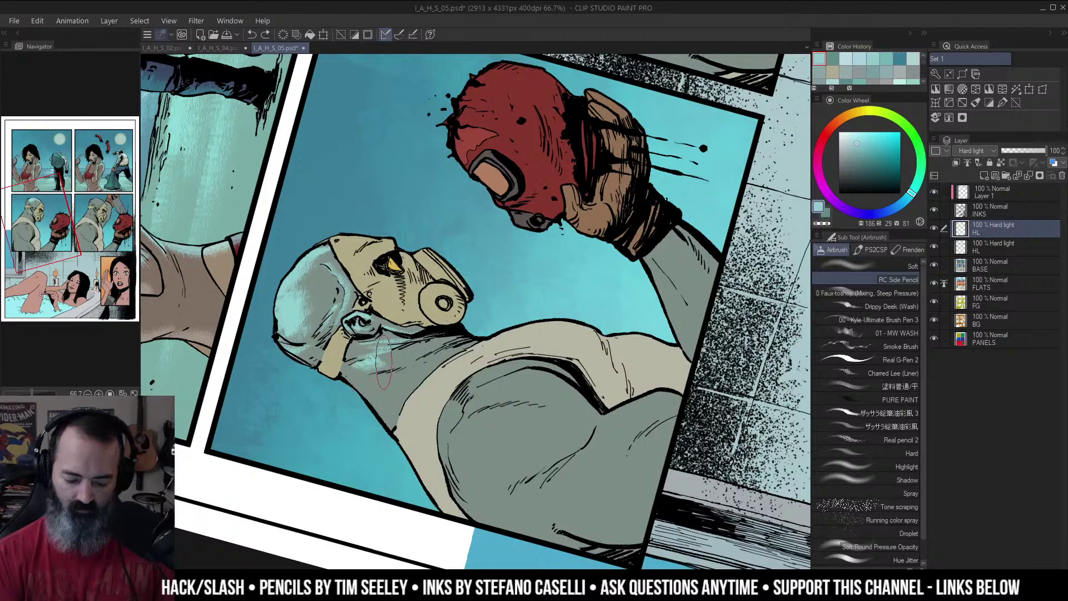
{"action": "key", "text": "ctrl+z"}
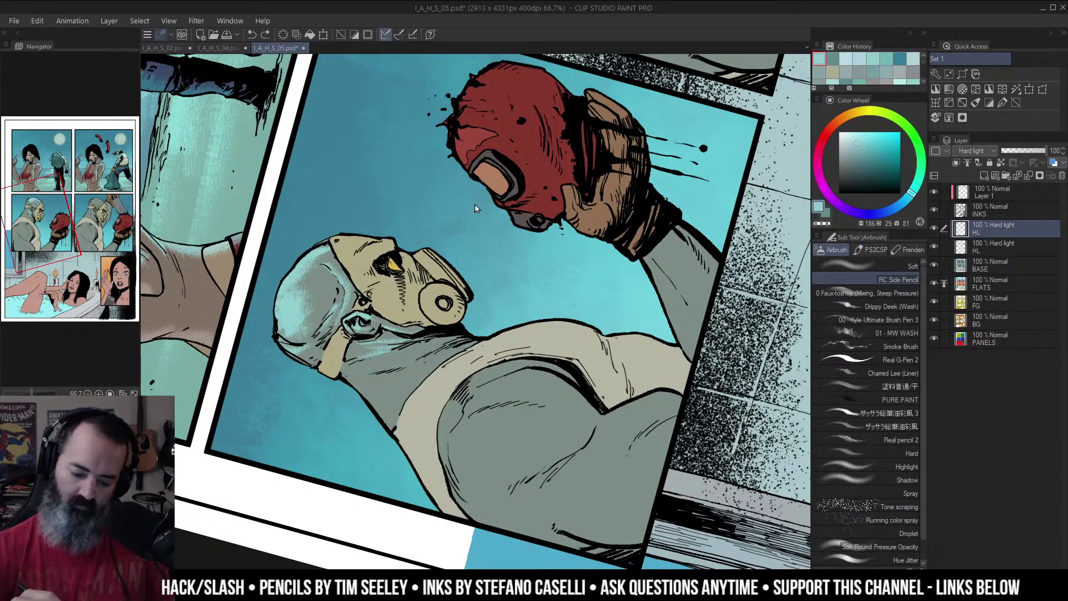
{"action": "key", "text": "r"}
{"action": "left_click_drag", "start_coordinate": [477, 208], "coordinate": [543, 237]}
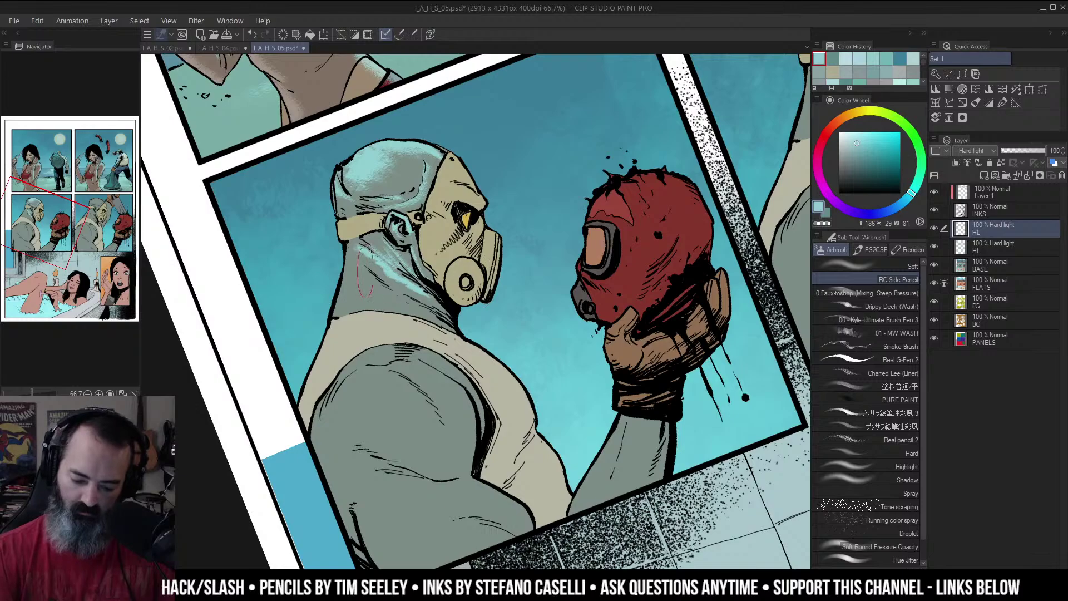
Step: Extend the teal highlights along the back of the masked man's neck, redoing one stroke
{"action": "key", "text": "r"}
{"action": "left_click_drag", "start_coordinate": [524, 193], "coordinate": [572, 180]}
{"action": "left_click_drag", "start_coordinate": [378, 254], "coordinate": [396, 284]}
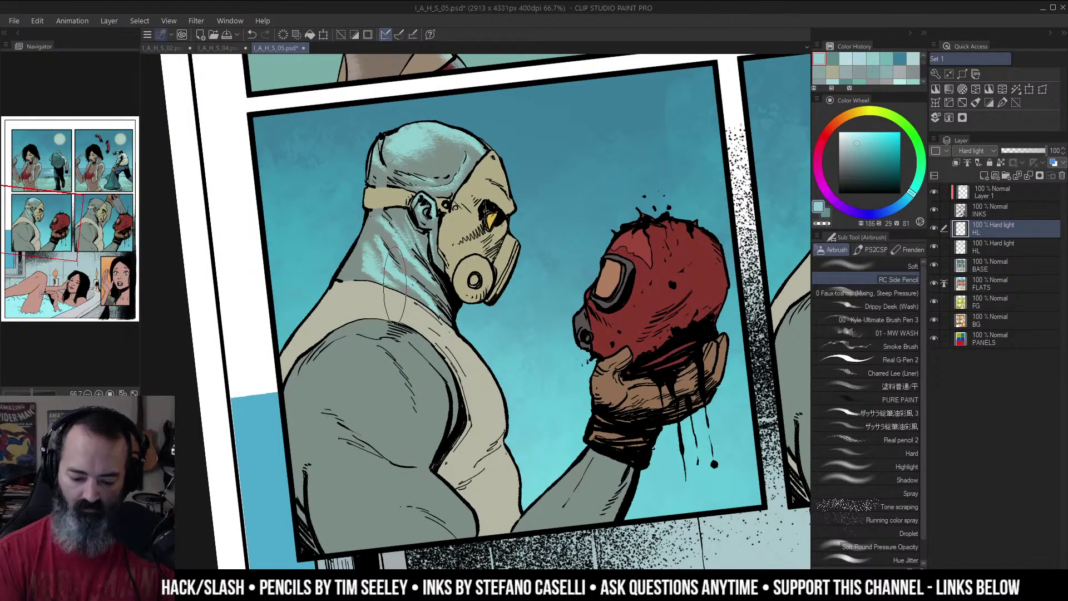
{"action": "key", "text": "ctrl+z"}
{"action": "left_click_drag", "start_coordinate": [370, 226], "coordinate": [331, 320]}
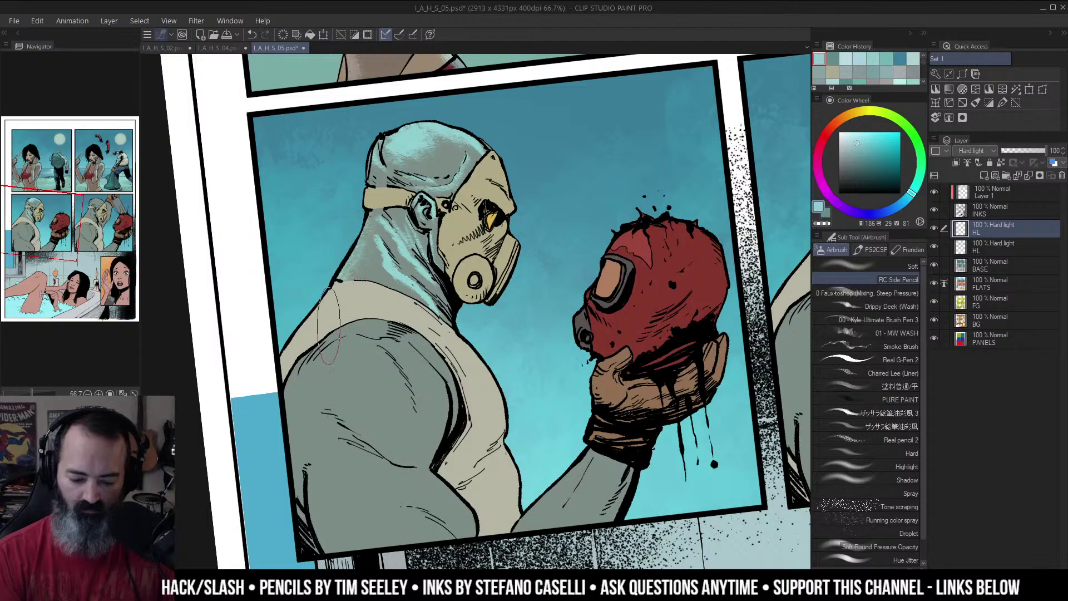
Step: Brush a curved teal highlight along the top and front edge of the masked man's shoulder, redoing the first strokes
{"action": "left_click", "coordinate": [526, 215], "text": "alt"}
{"action": "left_click", "coordinate": [550, 208], "text": "ctrl"}
{"action": "left_click", "coordinate": [517, 221], "text": "alt"}
{"action": "left_click", "coordinate": [518, 222], "text": "alt"}
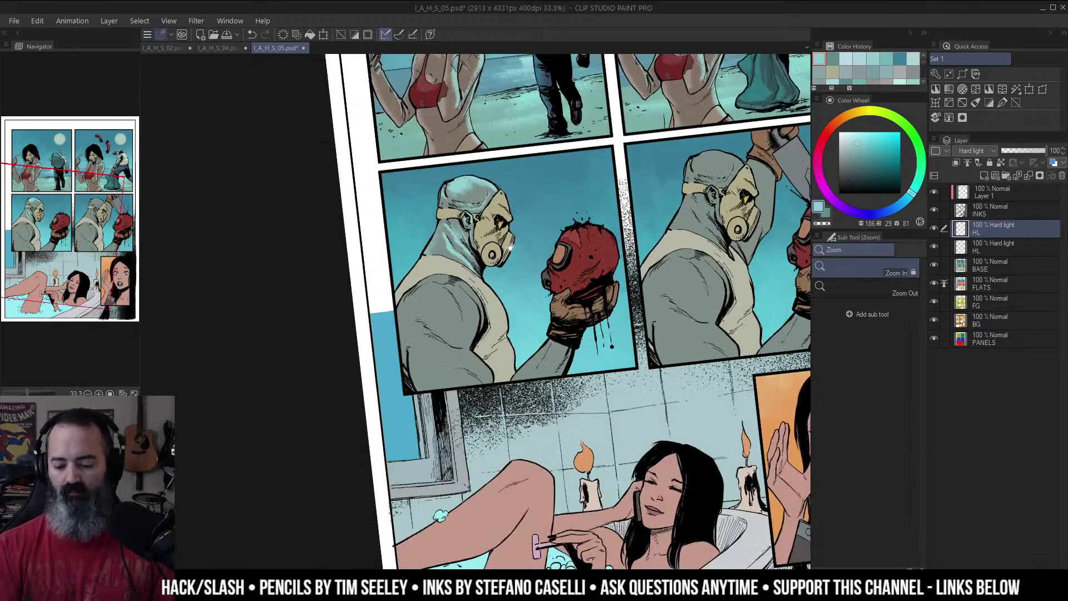
{"action": "left_click_drag", "start_coordinate": [515, 229], "coordinate": [543, 196]}
{"action": "left_click", "coordinate": [540, 200], "text": "ctrl"}
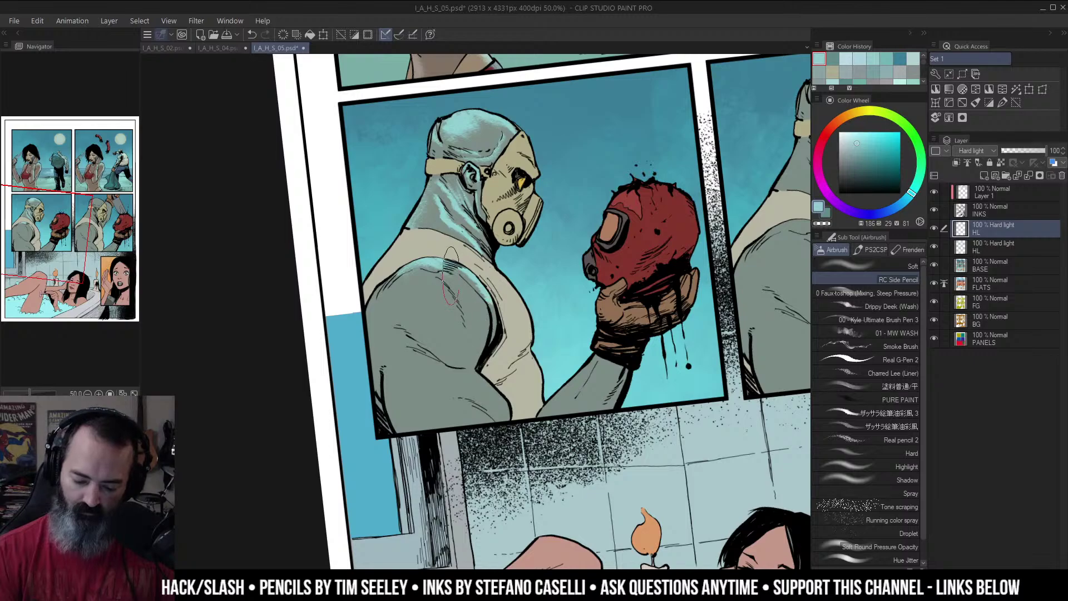
{"action": "left_click_drag", "start_coordinate": [481, 317], "coordinate": [482, 289]}
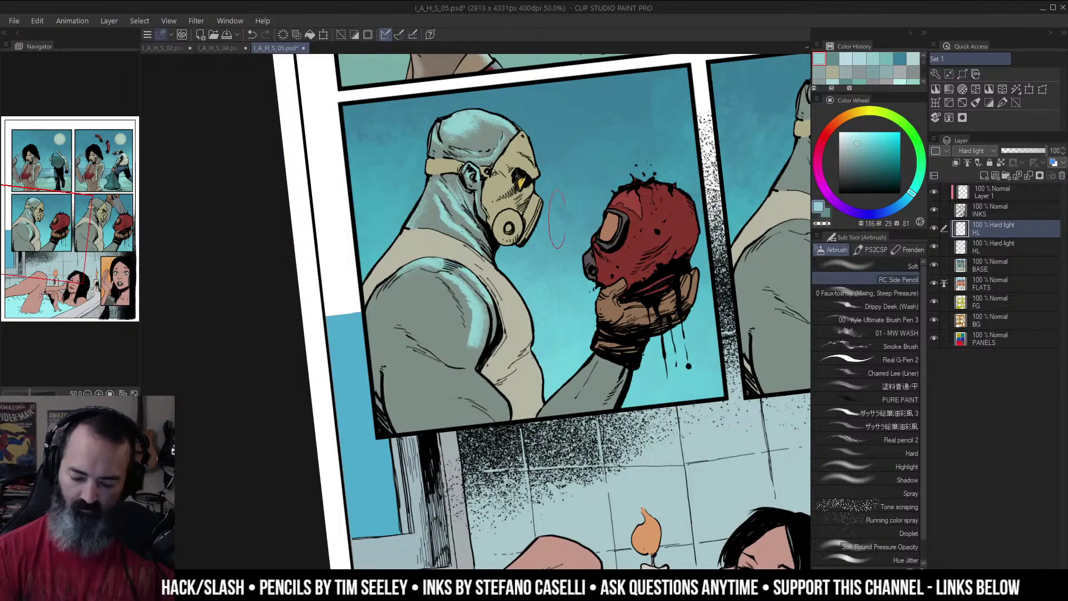
{"action": "key", "text": "ctrl+z"}
{"action": "left_click_drag", "start_coordinate": [557, 219], "coordinate": [409, 209]}
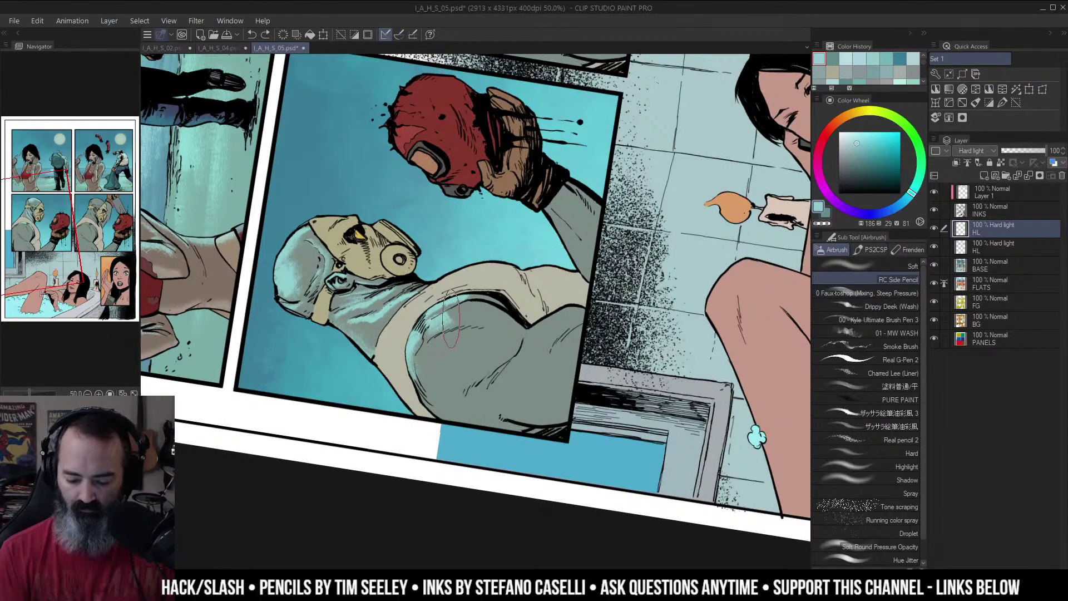
{"action": "key", "text": "ctrl+z"}
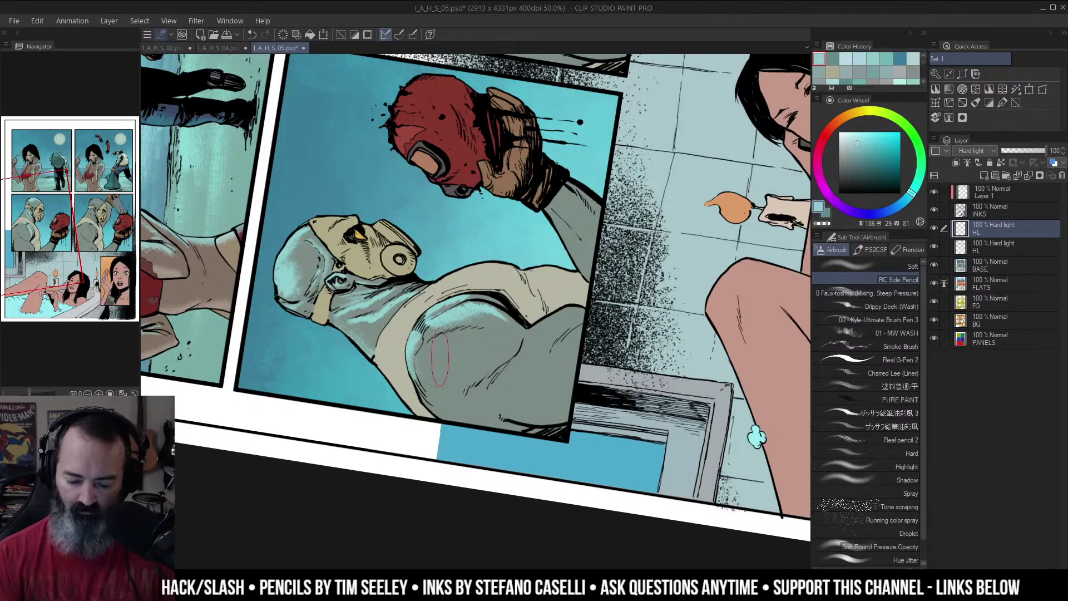
{"action": "mouse_move", "coordinate": [439, 278]}
{"action": "left_mouse_down"}
{"action": "mouse_move", "coordinate": [523, 283]}
{"action": "mouse_move", "coordinate": [553, 222]}
{"action": "left_mouse_up"}
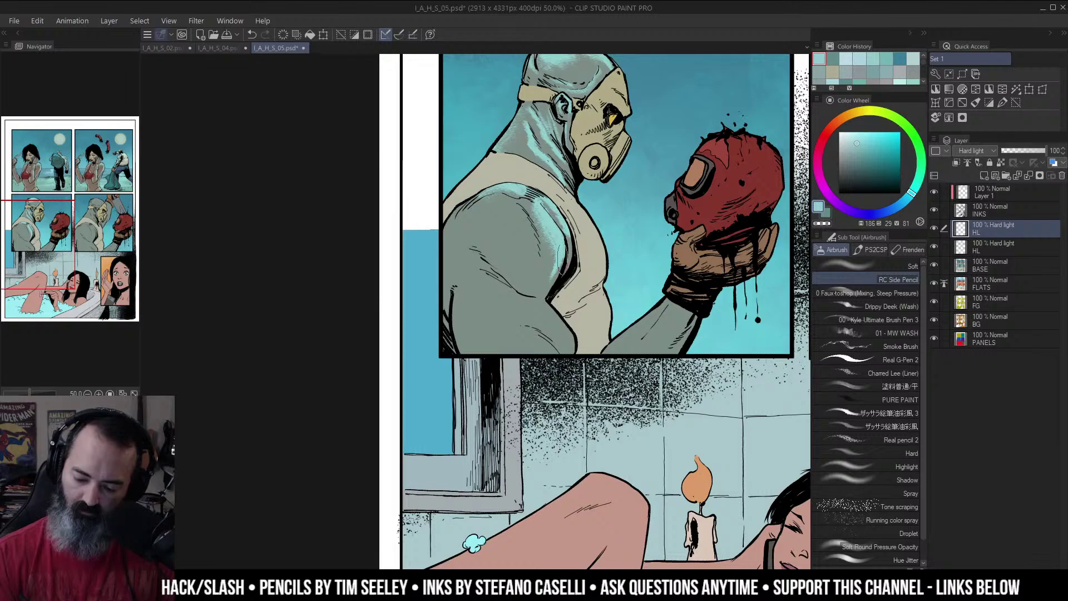
Step: Trim the shoulder highlight's edges with the transparent colour, then return to the teal drawing colour
{"action": "key", "text": "c"}
{"action": "left_click_drag", "start_coordinate": [549, 205], "coordinate": [548, 208]}
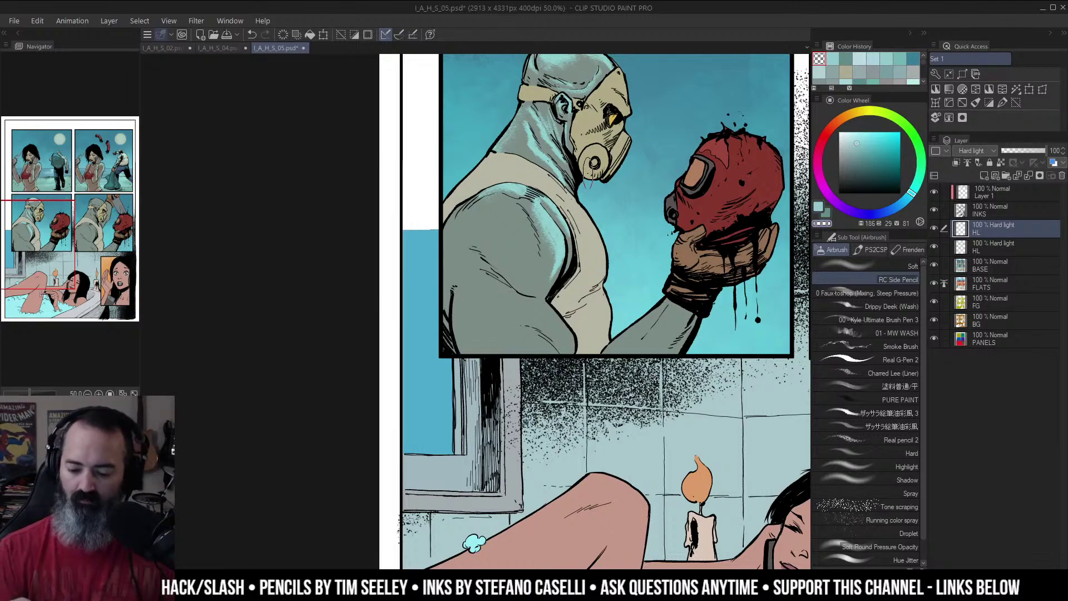
{"action": "left_click_drag", "start_coordinate": [535, 198], "coordinate": [569, 238]}
{"action": "key", "text": "c"}
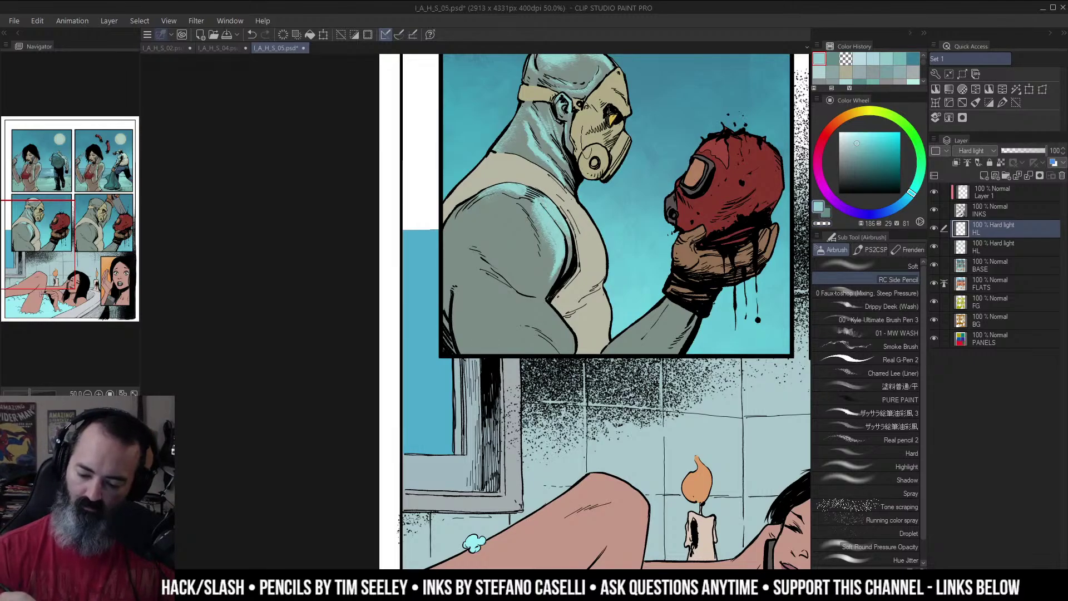
Step: Brush broad textured teal highlights across the masked man's outer shoulder, redoing one stroke
{"action": "mouse_move", "coordinate": [483, 208]}
{"action": "left_mouse_down"}
{"action": "mouse_move", "coordinate": [519, 211]}
{"action": "mouse_move", "coordinate": [489, 209]}
{"action": "mouse_move", "coordinate": [499, 212]}
{"action": "mouse_move", "coordinate": [489, 231]}
{"action": "mouse_move", "coordinate": [523, 222]}
{"action": "mouse_move", "coordinate": [503, 232]}
{"action": "mouse_move", "coordinate": [531, 236]}
{"action": "mouse_move", "coordinate": [527, 262]}
{"action": "left_mouse_up"}
{"action": "key", "text": "ctrl+z"}
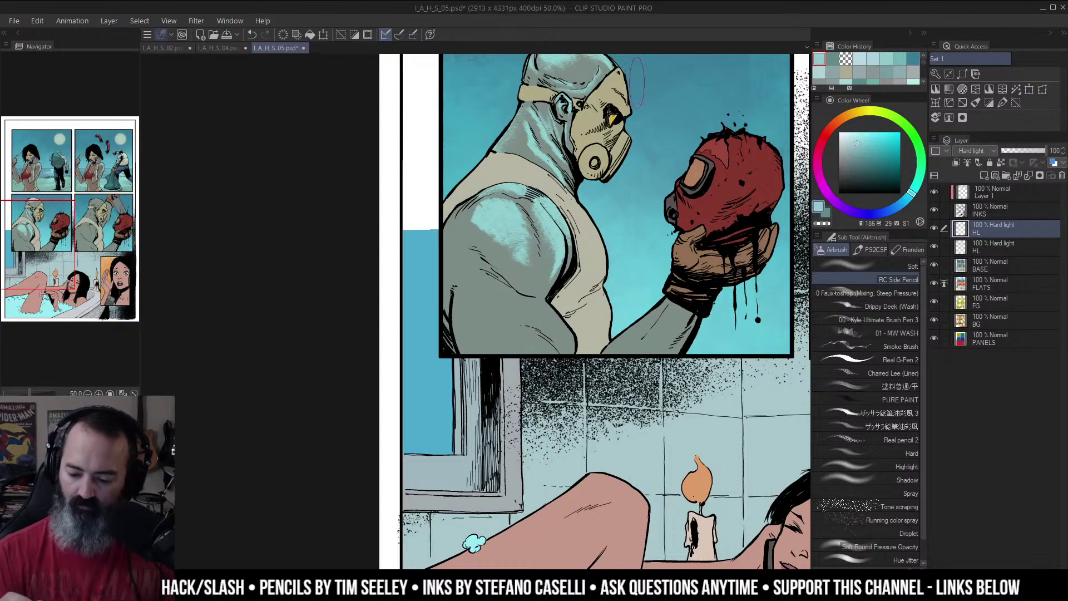
{"action": "mouse_move", "coordinate": [477, 214]}
{"action": "left_mouse_down"}
{"action": "mouse_move", "coordinate": [493, 256]}
{"action": "mouse_move", "coordinate": [474, 218]}
{"action": "mouse_move", "coordinate": [509, 191]}
{"action": "mouse_move", "coordinate": [461, 230]}
{"action": "mouse_move", "coordinate": [474, 209]}
{"action": "mouse_move", "coordinate": [463, 241]}
{"action": "left_mouse_up"}
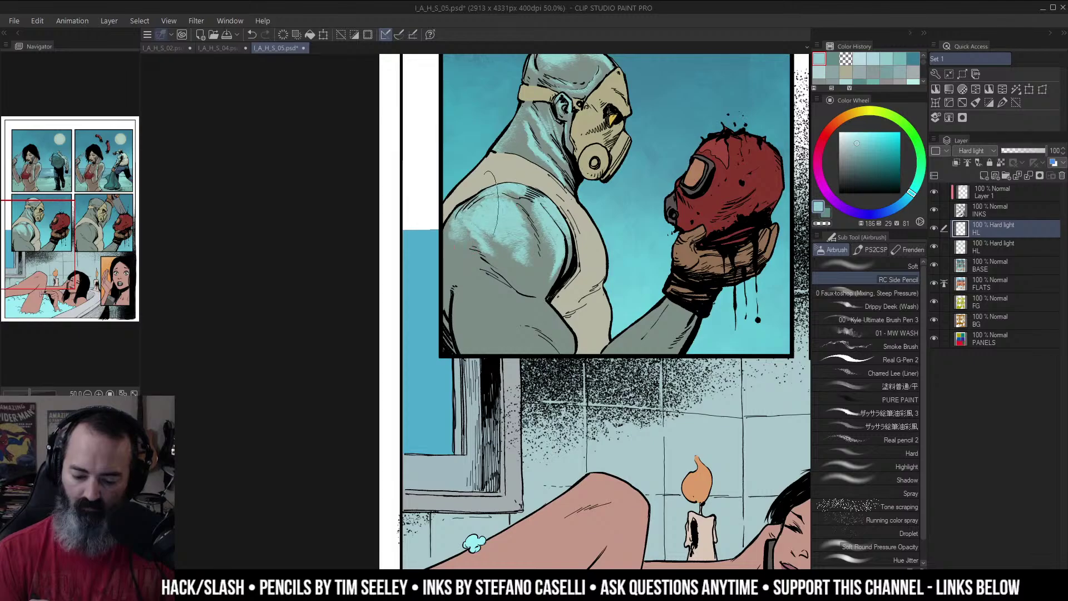
Step: Add one more textured teal stroke along the upper outer edge of the masked man's shoulder in the third panel
{"action": "mouse_move", "coordinate": [483, 203]}
{"action": "left_mouse_down"}
{"action": "mouse_move", "coordinate": [455, 214]}
{"action": "mouse_move", "coordinate": [453, 232]}
{"action": "left_mouse_up"}
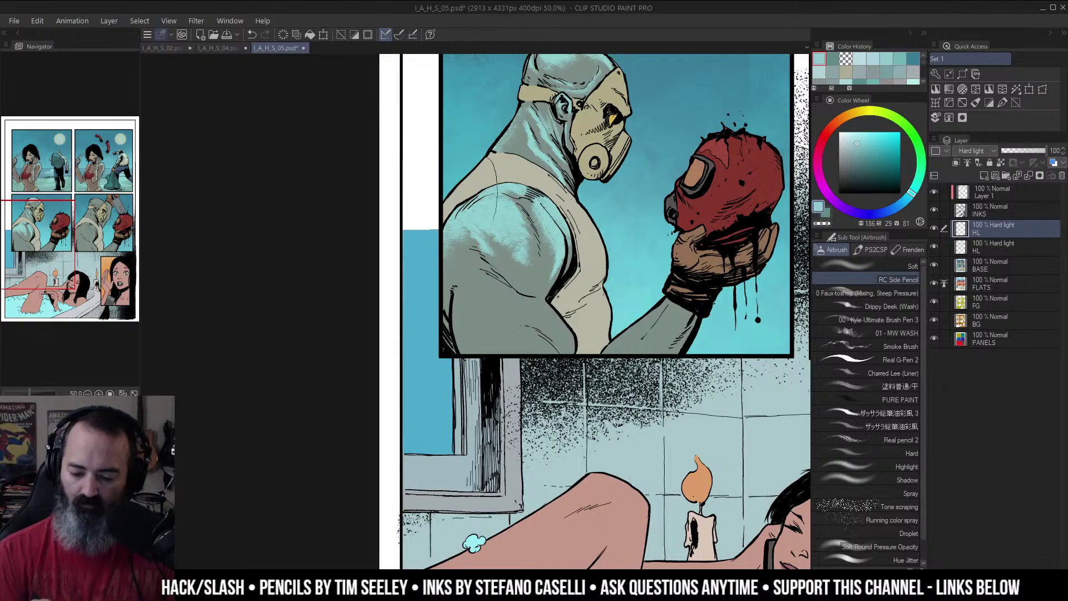
{"action": "left_click", "coordinate": [553, 189], "text": "alt"}
{"action": "left_click", "coordinate": [590, 242], "text": "ctrl"}
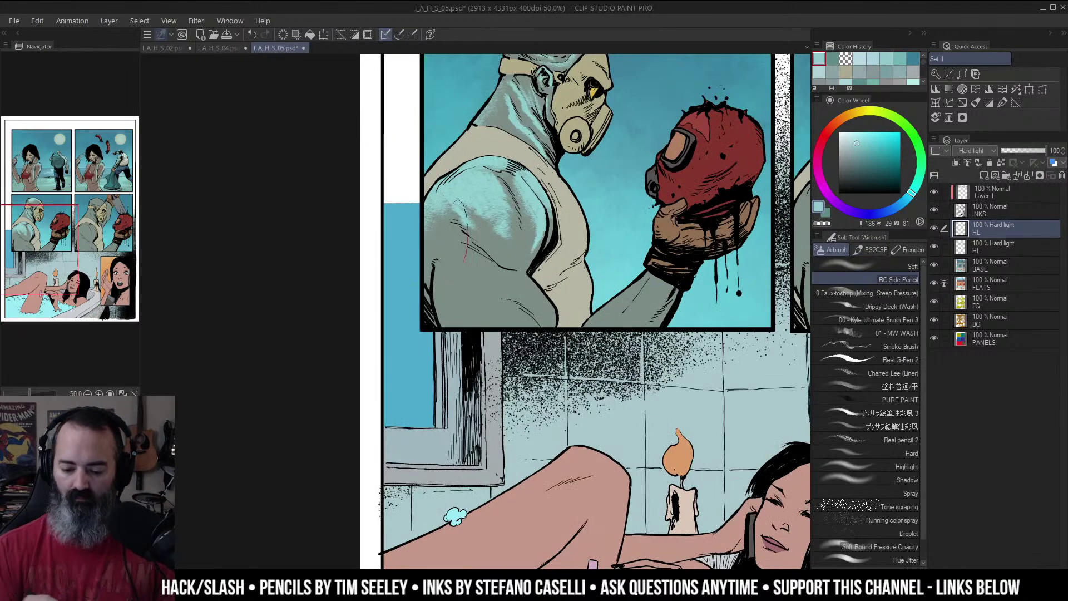
Step: Brush broad textured teal highlights over the masked man's upper arm below the shoulder, redoing the first strokes
{"action": "mouse_move", "coordinate": [450, 247]}
{"action": "left_mouse_down"}
{"action": "mouse_move", "coordinate": [478, 277]}
{"action": "mouse_move", "coordinate": [466, 281]}
{"action": "mouse_move", "coordinate": [463, 269]}
{"action": "mouse_move", "coordinate": [482, 285]}
{"action": "left_mouse_up"}
{"action": "key", "text": "ctrl+z"}
{"action": "key", "text": "shift+space"}
{"action": "left_click_drag", "start_coordinate": [569, 305], "coordinate": [507, 223]}
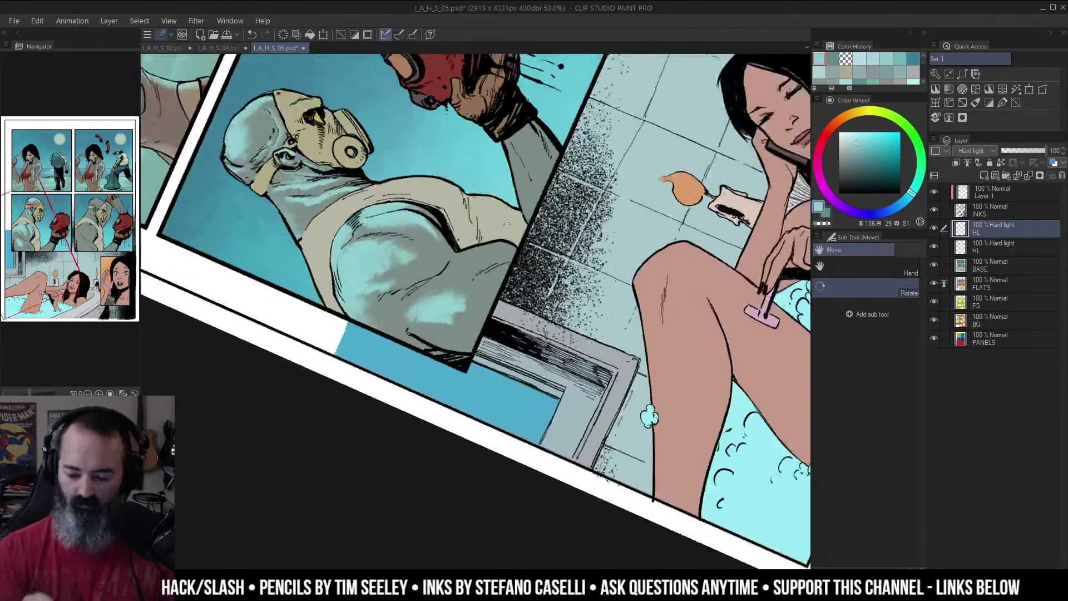
{"action": "key", "text": "ctrl+z"}
{"action": "mouse_move", "coordinate": [421, 320]}
{"action": "left_mouse_down"}
{"action": "mouse_move", "coordinate": [509, 279]}
{"action": "mouse_move", "coordinate": [442, 300]}
{"action": "mouse_move", "coordinate": [424, 314]}
{"action": "mouse_move", "coordinate": [497, 287]}
{"action": "mouse_move", "coordinate": [419, 320]}
{"action": "mouse_move", "coordinate": [462, 305]}
{"action": "mouse_move", "coordinate": [459, 324]}
{"action": "mouse_move", "coordinate": [494, 301]}
{"action": "left_mouse_up"}
{"action": "key", "text": "shift+space"}
{"action": "double_click", "coordinate": [593, 250]}
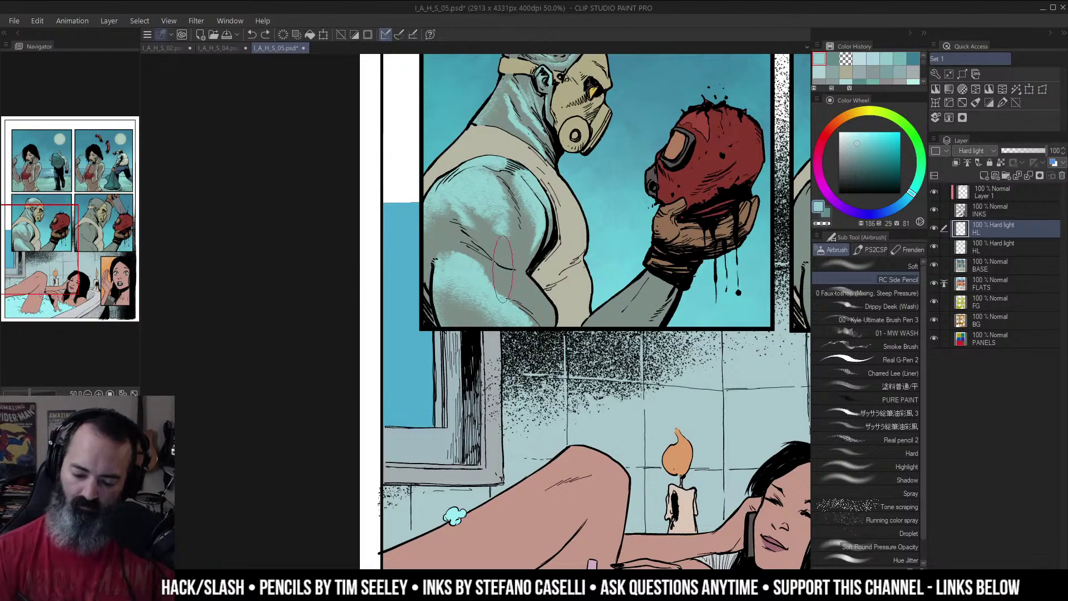
Step: Extend the teal highlight along the front edge of the masked man's upper arm down to the panel border
{"action": "left_click_drag", "start_coordinate": [529, 275], "coordinate": [550, 312]}
{"action": "left_click", "coordinate": [576, 259], "text": "ctrl+alt"}
{"action": "left_click", "coordinate": [576, 258], "text": "ctrl+alt"}
{"action": "left_click", "coordinate": [581, 258], "text": "ctrl"}
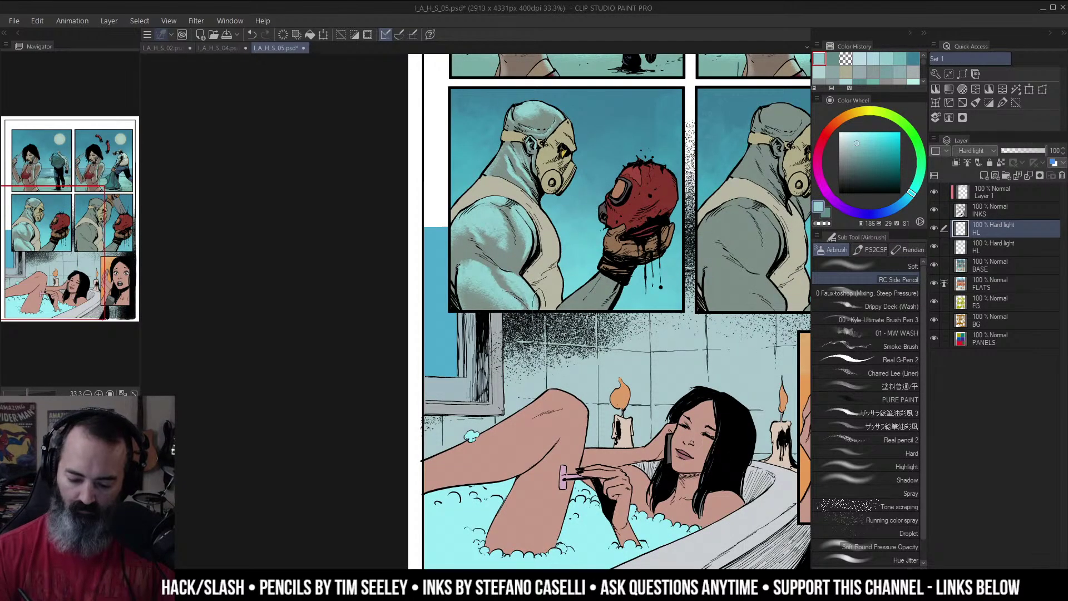
{"action": "key", "text": "ctrl+space"}
{"action": "left_click", "coordinate": [549, 265], "text": "ctrl"}
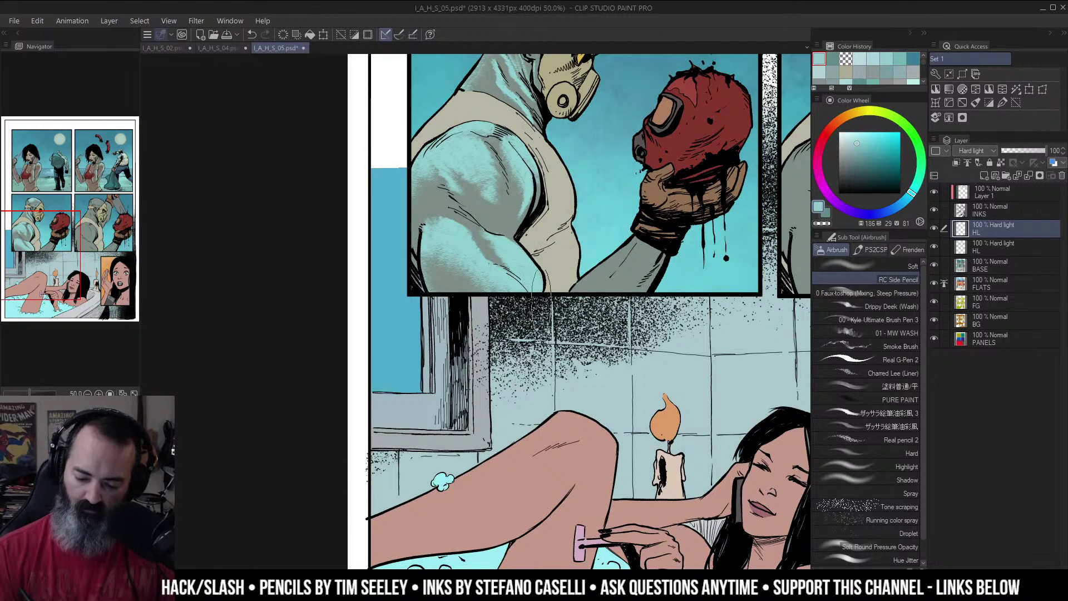
Step: Brush a teal highlight along the masked man's forearm up to the glove holding the red head
{"action": "left_click", "coordinate": [572, 243], "text": "ctrl+alt"}
{"action": "left_click", "coordinate": [572, 243], "text": "ctrl+alt"}
{"action": "left_click_drag", "start_coordinate": [576, 303], "coordinate": [562, 302]}
{"action": "left_click", "coordinate": [562, 302], "text": "ctrl"}
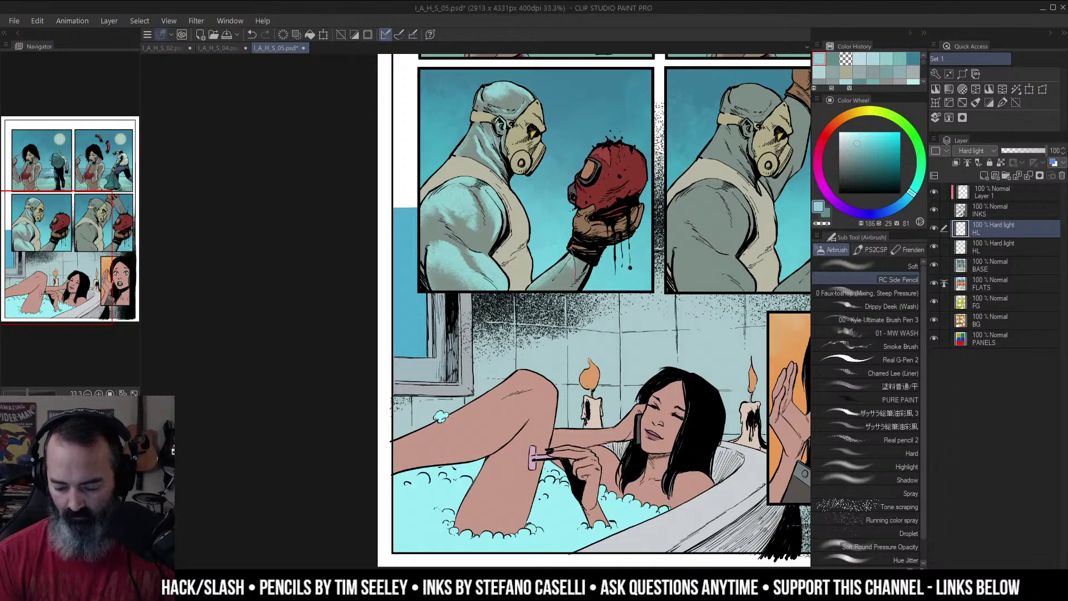
{"action": "left_click_drag", "start_coordinate": [571, 262], "coordinate": [522, 292]}
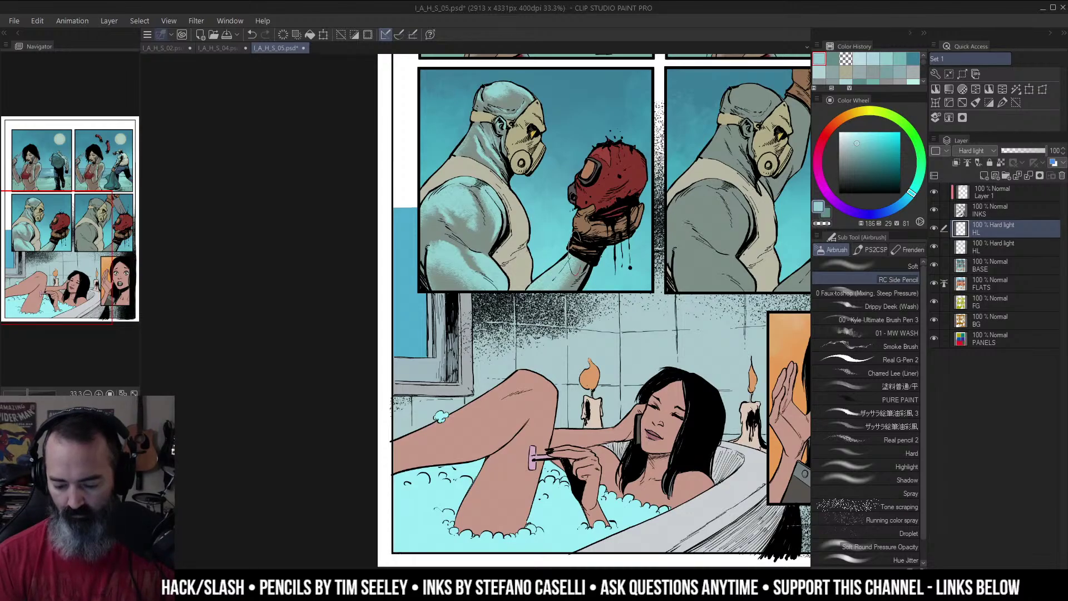
{"action": "left_click", "coordinate": [639, 209], "text": "alt"}
{"action": "left_click_drag", "start_coordinate": [640, 209], "coordinate": [579, 224]}
{"action": "left_click", "coordinate": [499, 261], "text": "ctrl"}
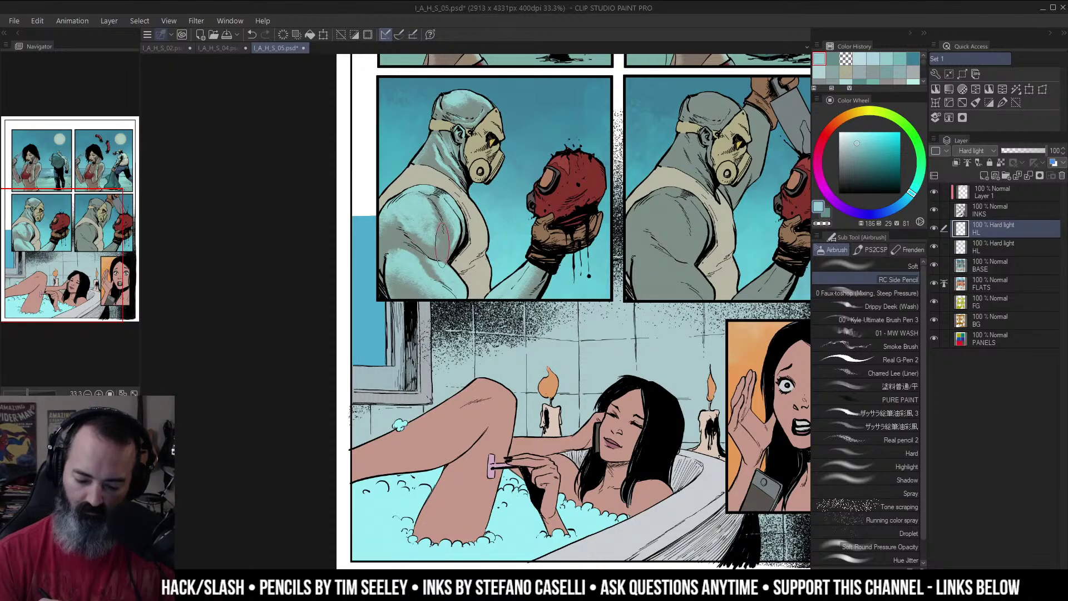
Step: Examine the third panel's skin highlights close up and against the rest of the page
{"action": "left_click", "coordinate": [526, 226], "text": "ctrl+alt"}
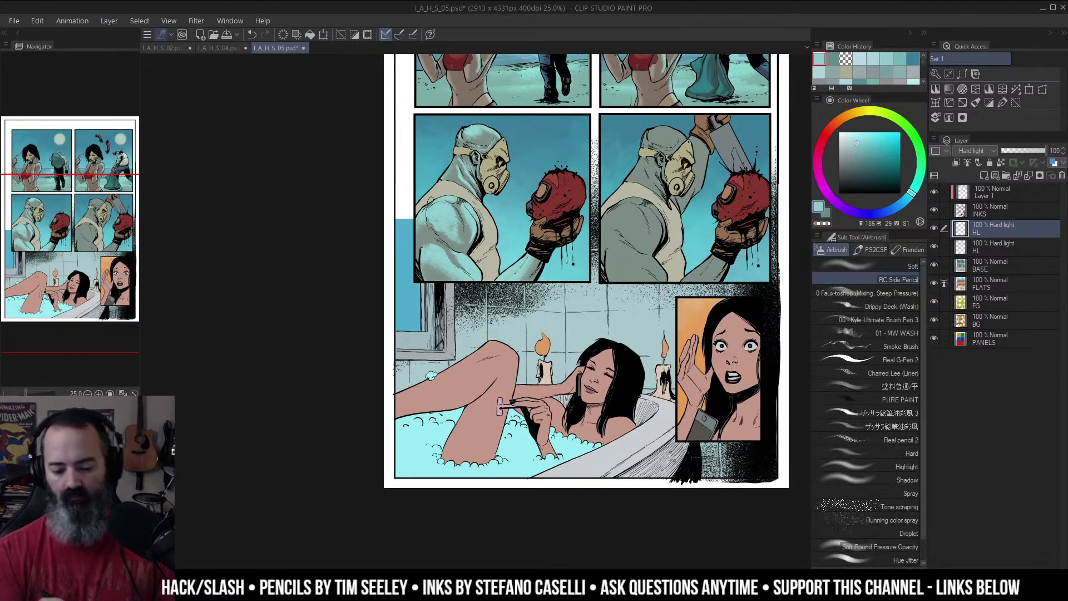
{"action": "left_click", "coordinate": [444, 241], "text": "ctrl"}
{"action": "left_click", "coordinate": [444, 239], "text": "ctrl"}
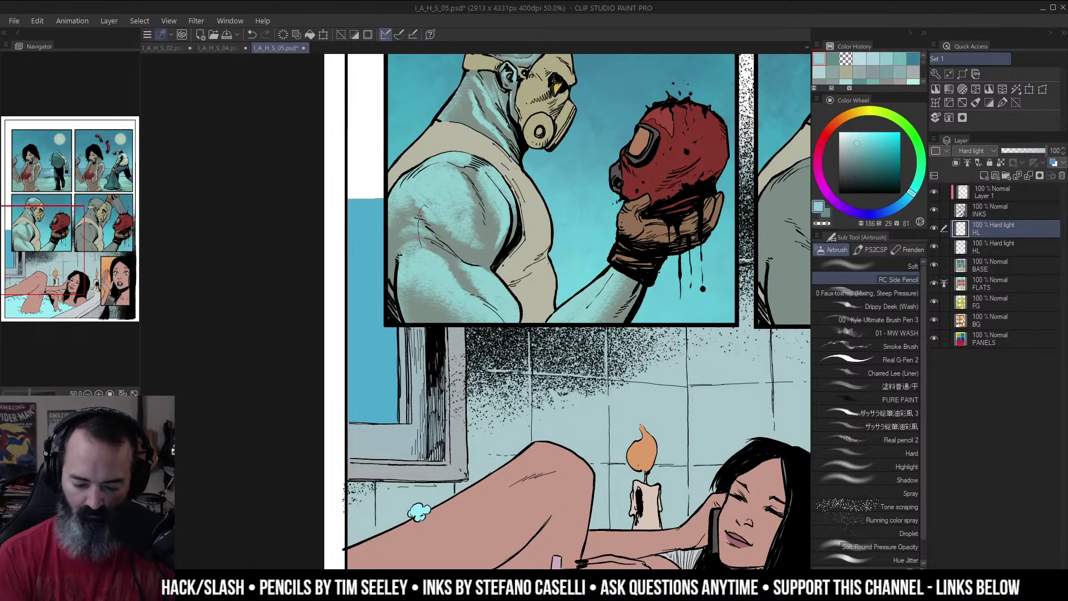
{"action": "left_click", "coordinate": [501, 232], "text": "alt"}
{"action": "left_click", "coordinate": [501, 232], "text": "alt"}
{"action": "left_click", "coordinate": [575, 223], "text": "alt"}
{"action": "left_click", "coordinate": [575, 223], "text": "alt"}
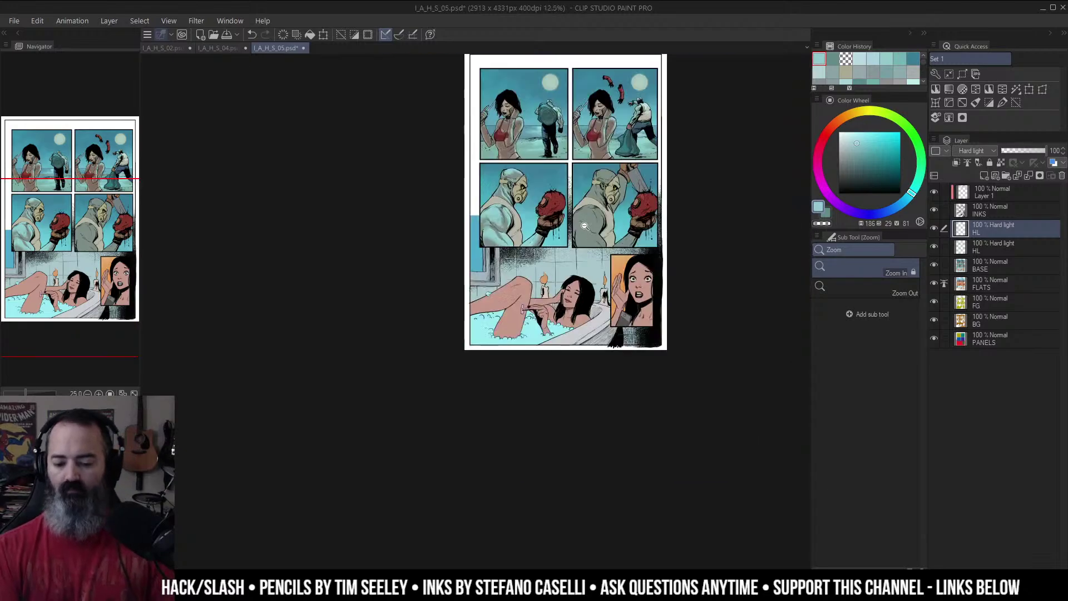
{"action": "left_click", "coordinate": [548, 219], "text": "ctrl"}
{"action": "mouse_move", "coordinate": [548, 220]}
{"action": "left_mouse_down"}
{"action": "mouse_move", "coordinate": [522, 245]}
{"action": "mouse_move", "coordinate": [481, 248]}
{"action": "left_mouse_up"}
{"action": "key", "text": "m"}
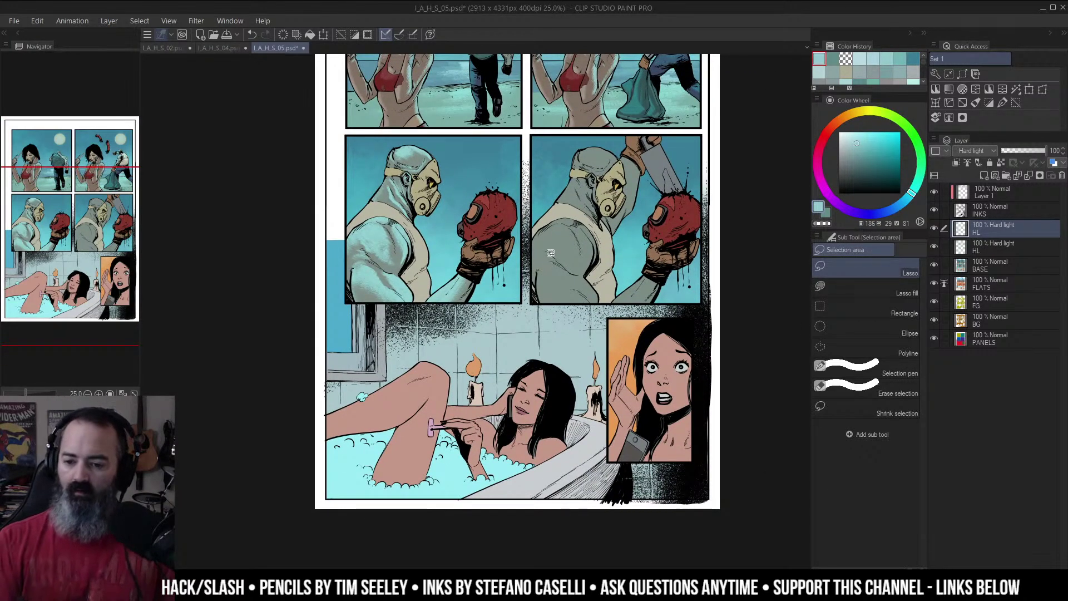
{"action": "scroll", "coordinate": [556, 248], "scroll_direction": "down", "scroll_amount": 2}
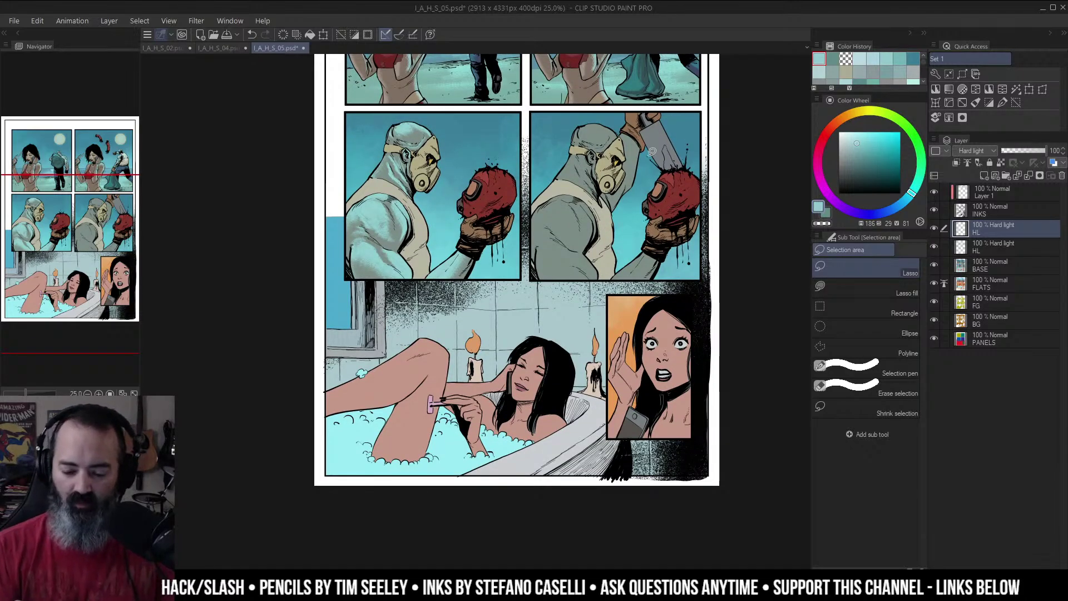
Step: Touch up the teal highlight at the back of the masked man's head and neck, and clear the selection
{"action": "left_click", "coordinate": [445, 179], "text": "ctrl"}
{"action": "left_click_drag", "start_coordinate": [445, 178], "coordinate": [556, 216]}
{"action": "key", "text": "b"}
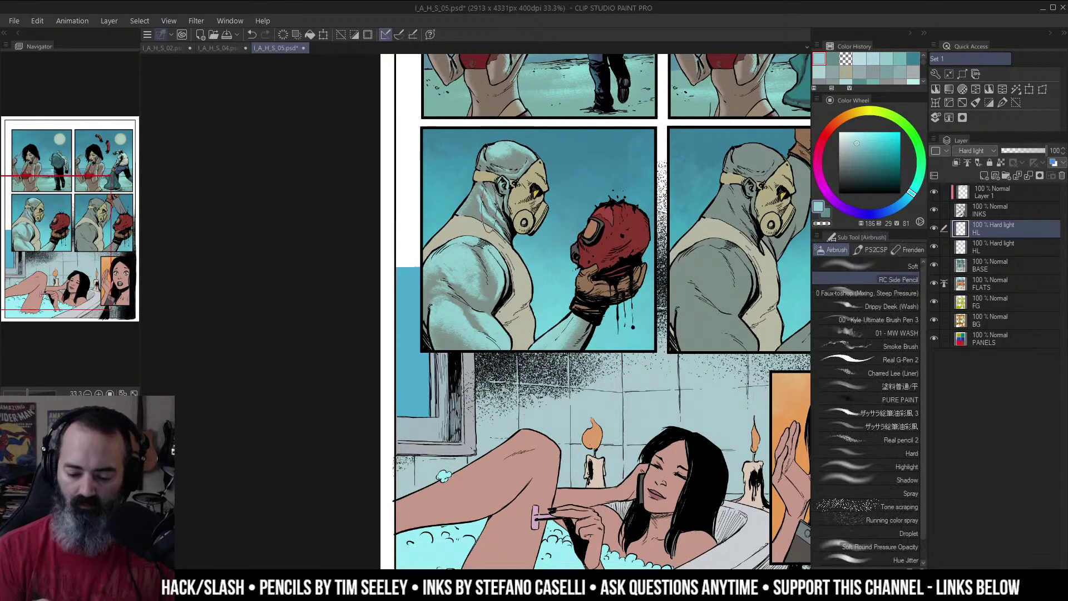
{"action": "mouse_move", "coordinate": [481, 208]}
{"action": "left_mouse_down"}
{"action": "mouse_move", "coordinate": [458, 219]}
{"action": "mouse_move", "coordinate": [482, 166]}
{"action": "left_mouse_up"}
{"action": "left_click", "coordinate": [574, 188], "text": "alt"}
{"action": "left_click_drag", "start_coordinate": [574, 188], "coordinate": [534, 184]}
{"action": "key", "text": "m"}
{"action": "key", "text": "ctrl+d"}
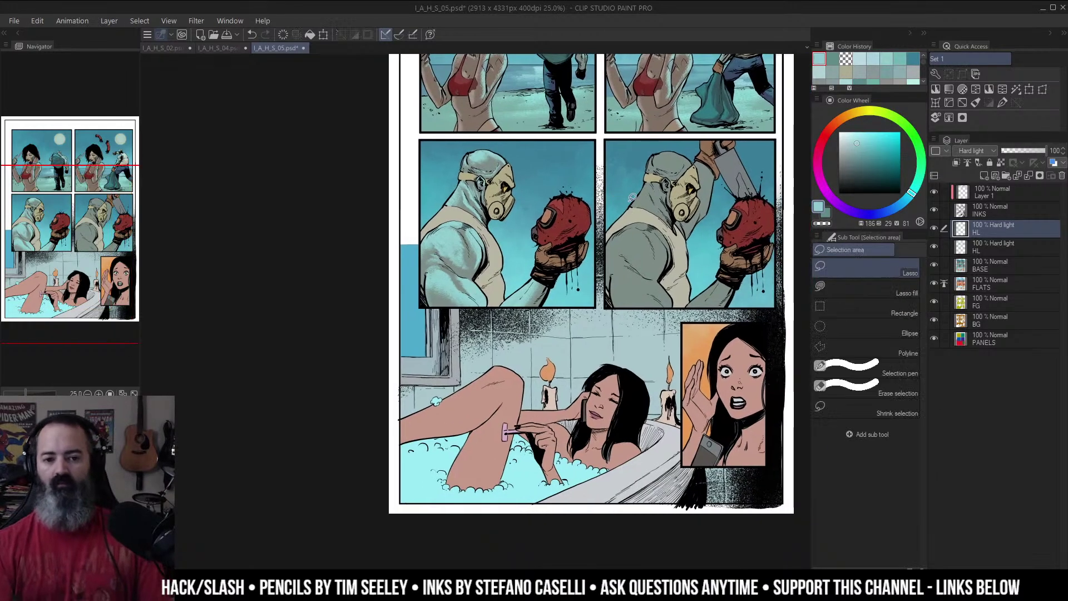
Step: Select the masked man's skin in the fourth panel, hide the selection outline, and compare the figure with the third panel
{"action": "left_click_drag", "start_coordinate": [721, 192], "coordinate": [678, 196]}
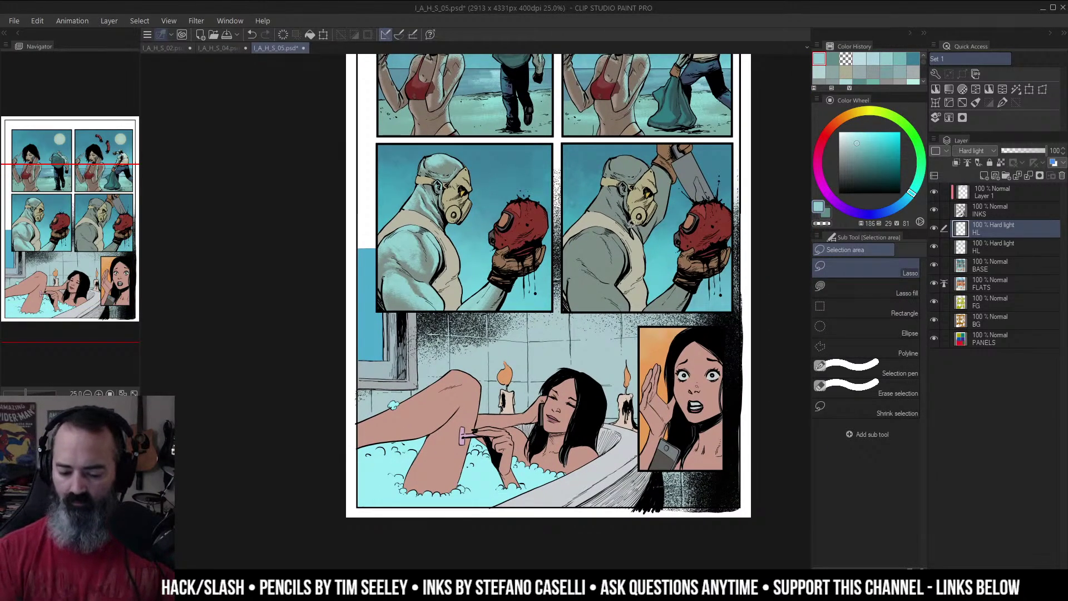
{"action": "scroll", "coordinate": [631, 224], "scroll_direction": "up", "scroll_amount": 2}
{"action": "left_click_drag", "start_coordinate": [632, 223], "coordinate": [545, 296]}
{"action": "key", "text": "w"}
{"action": "left_click", "coordinate": [551, 186]}
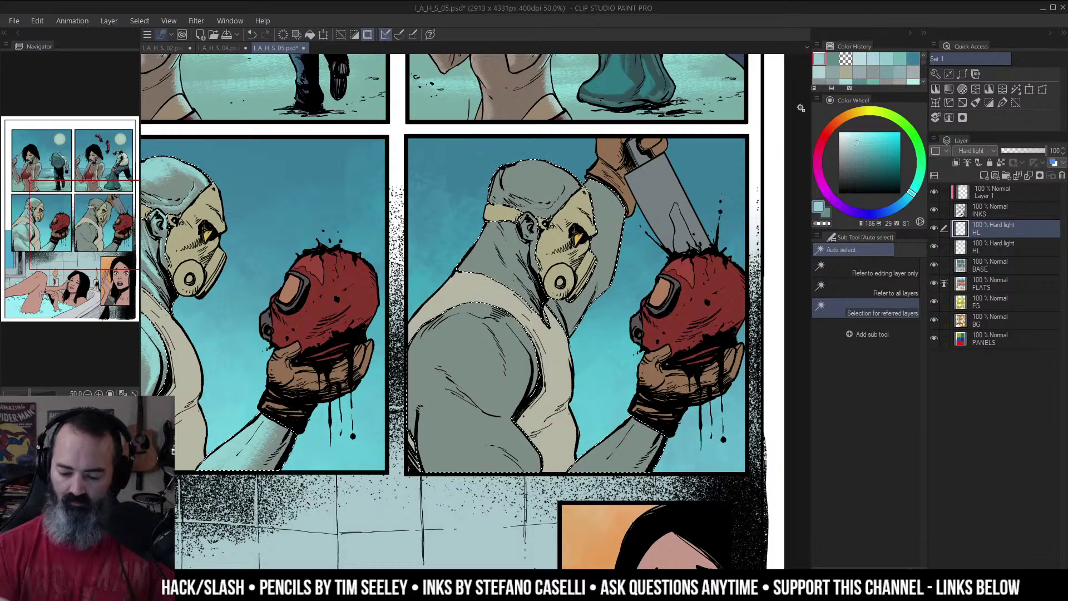
{"action": "key", "text": "ctrl+h"}
{"action": "key", "text": "b"}
{"action": "left_click_drag", "start_coordinate": [552, 191], "coordinate": [597, 194]}
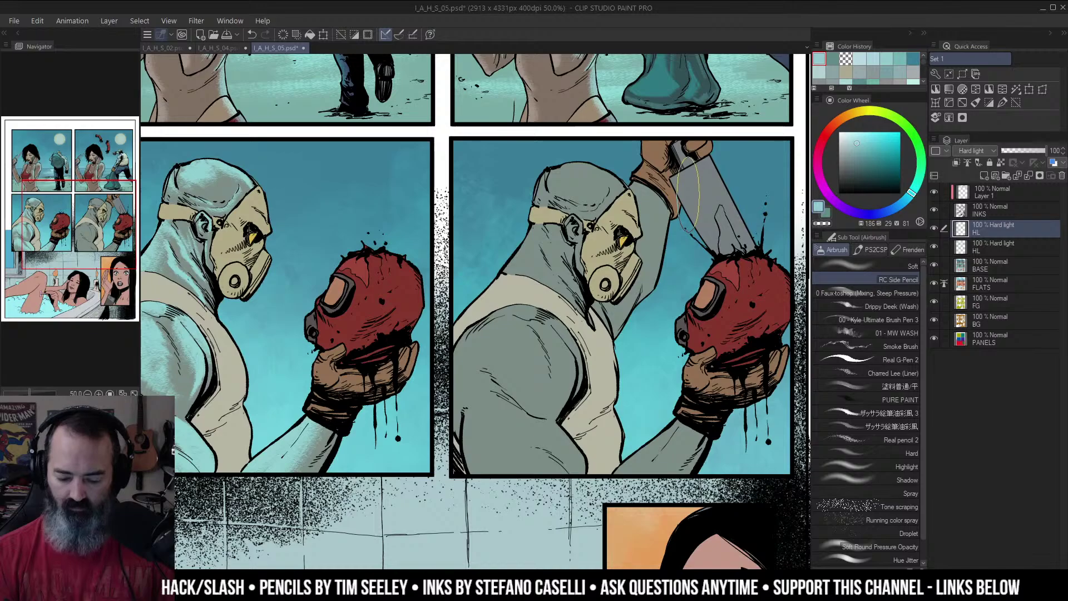
{"action": "left_click_drag", "start_coordinate": [656, 241], "coordinate": [696, 187]}
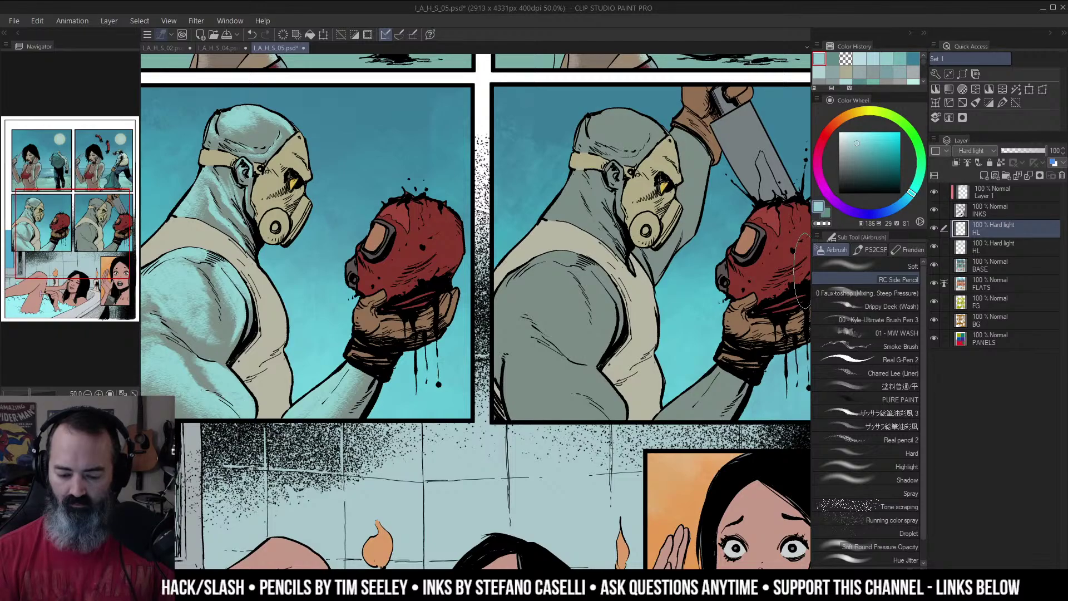
{"action": "left_click_drag", "start_coordinate": [597, 216], "coordinate": [691, 212]}
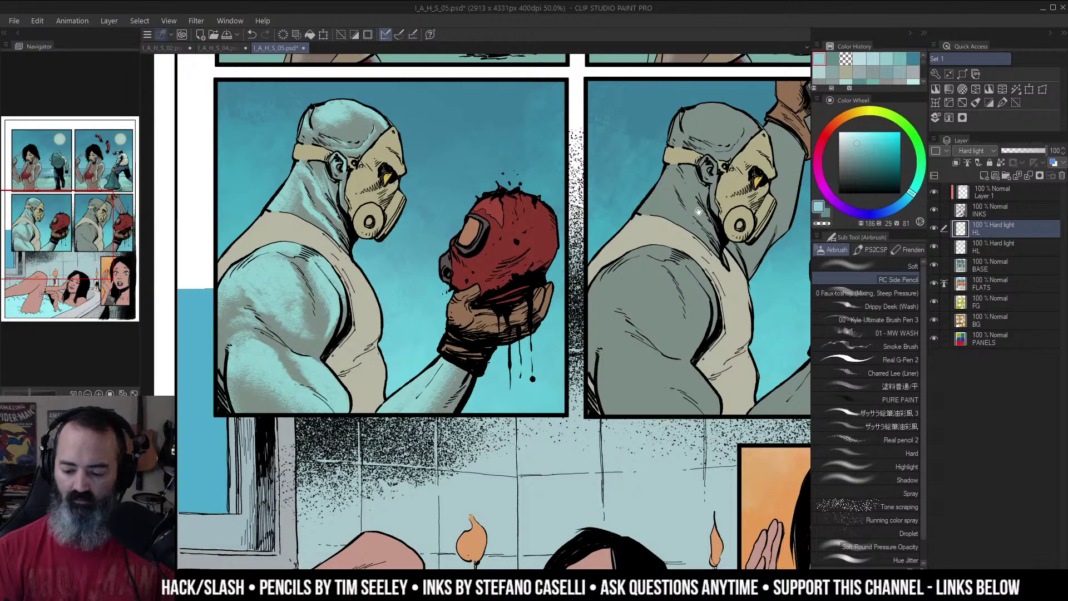
{"action": "left_click_drag", "start_coordinate": [701, 246], "coordinate": [618, 266]}
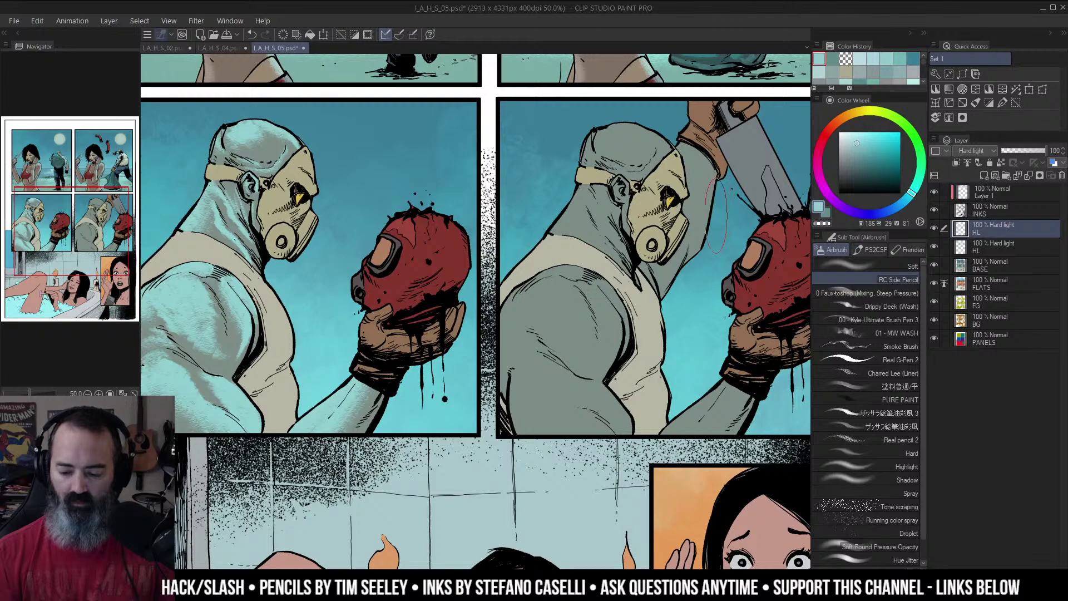
{"action": "left_click_drag", "start_coordinate": [624, 221], "coordinate": [718, 227]}
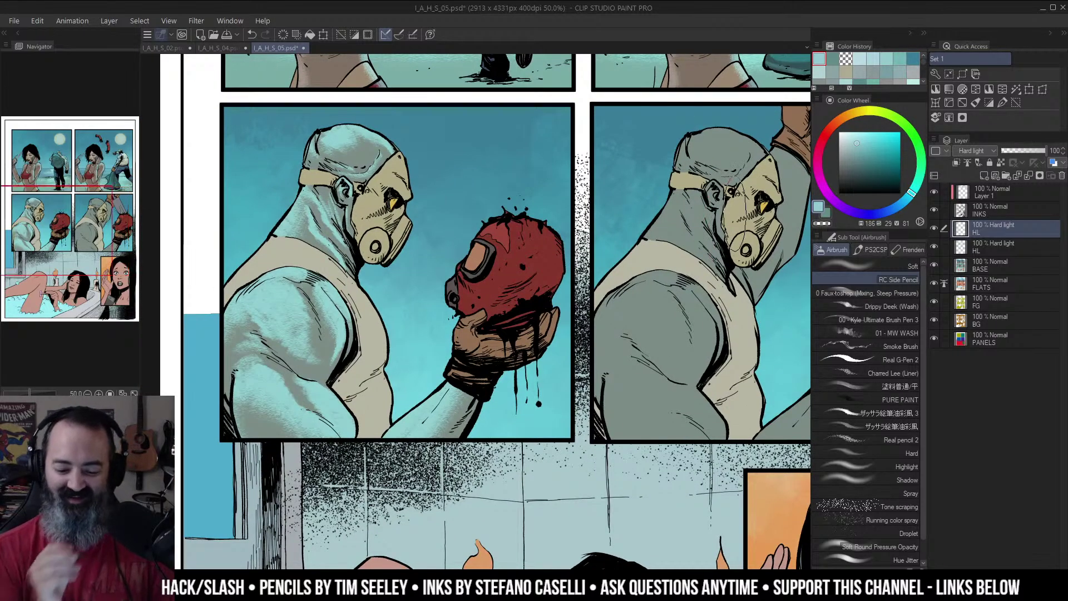
Step: Select the masked man's skin in the third panel, hide the selection outline, and return to the RC Side Pencil brush
{"action": "left_click_drag", "start_coordinate": [422, 250], "coordinate": [628, 274]}
{"action": "scroll", "coordinate": [629, 222], "scroll_direction": "up", "scroll_amount": 1}
{"action": "key", "text": "w"}
{"action": "key", "text": "w"}
{"action": "left_click", "coordinate": [595, 194]}
{"action": "left_click_drag", "start_coordinate": [633, 217], "coordinate": [596, 207]}
{"action": "key", "text": "ctrl+h"}
{"action": "key", "text": "b"}
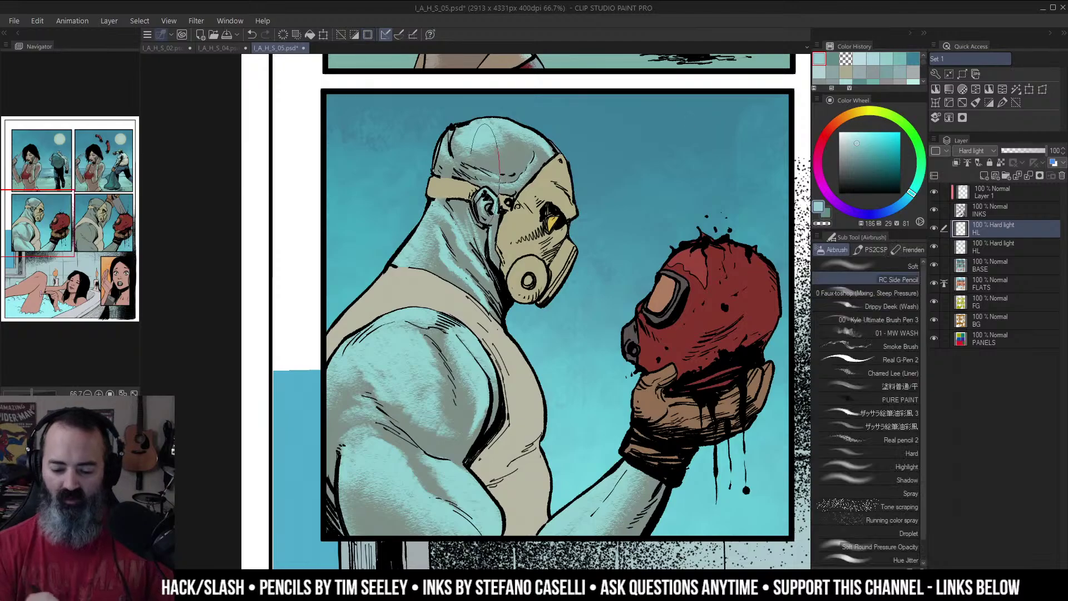
Step: Touch up the teal highlight on the back of the masked man's head, undo the last stroke, and clear the selection
{"action": "mouse_move", "coordinate": [452, 186]}
{"action": "left_mouse_down"}
{"action": "mouse_move", "coordinate": [472, 177]}
{"action": "mouse_move", "coordinate": [433, 194]}
{"action": "left_mouse_up"}
{"action": "key", "text": "ctrl+z"}
{"action": "scroll", "coordinate": [662, 273], "scroll_direction": "down", "scroll_amount": 1}
{"action": "mouse_move", "coordinate": [662, 272]}
{"action": "left_mouse_down"}
{"action": "mouse_move", "coordinate": [583, 262]}
{"action": "mouse_move", "coordinate": [453, 266]}
{"action": "left_mouse_up"}
{"action": "key", "text": "m"}
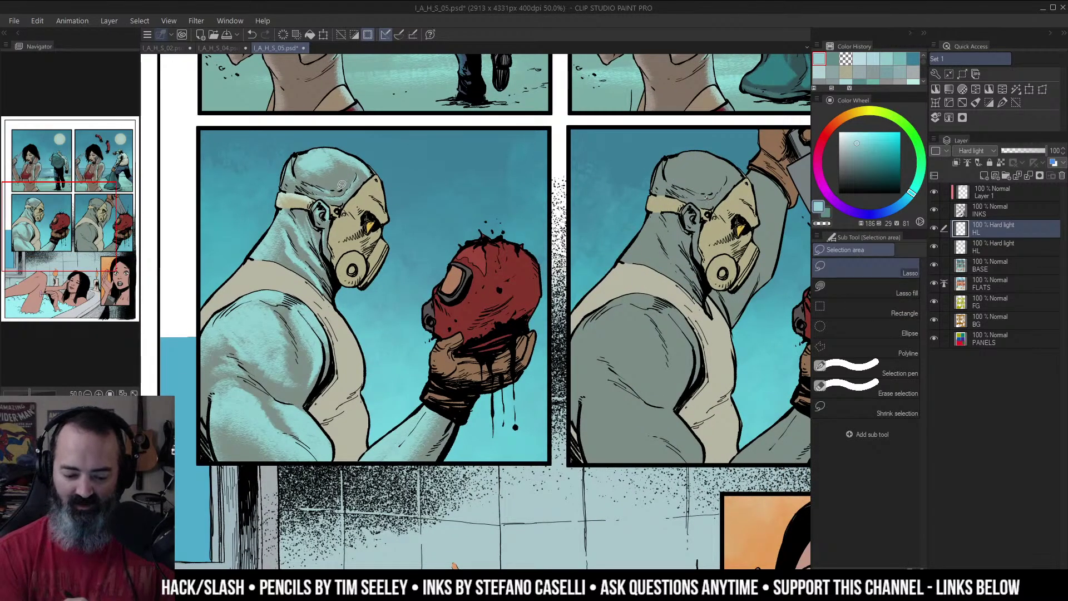
{"action": "key", "text": "ctrl+d"}
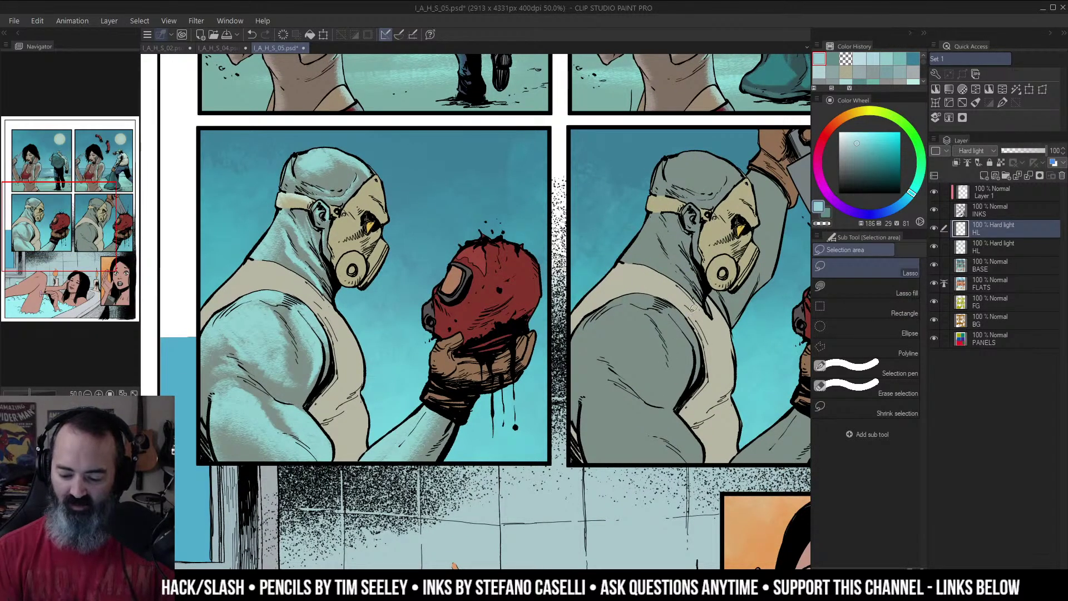
Step: Try a highlight on the mask's strap in the third panel, undo it, and set a greyer drawing colour of 186, 19, 76
{"action": "left_click_drag", "start_coordinate": [743, 239], "coordinate": [699, 238]}
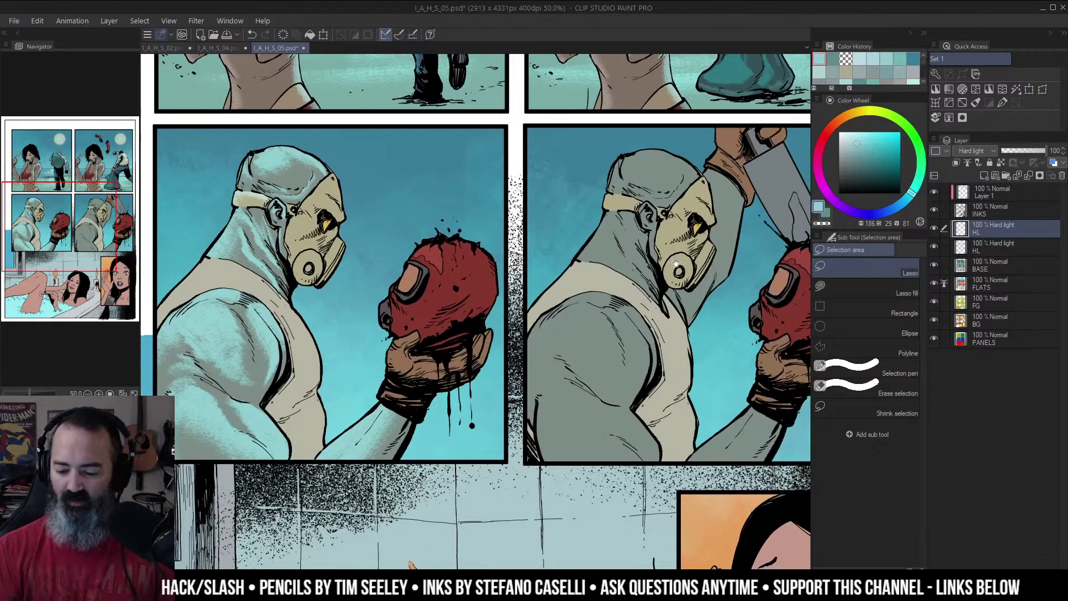
{"action": "left_click_drag", "start_coordinate": [442, 224], "coordinate": [670, 238]}
{"action": "key", "text": "z"}
{"action": "left_click", "coordinate": [638, 211]}
{"action": "key", "text": "b"}
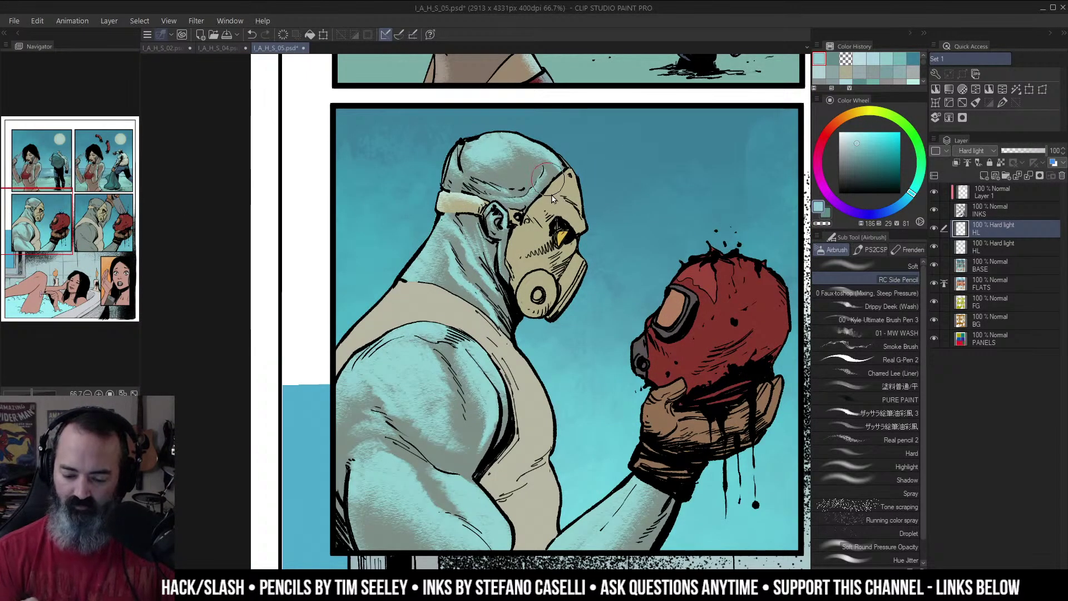
{"action": "key", "text": "ctrl+z"}
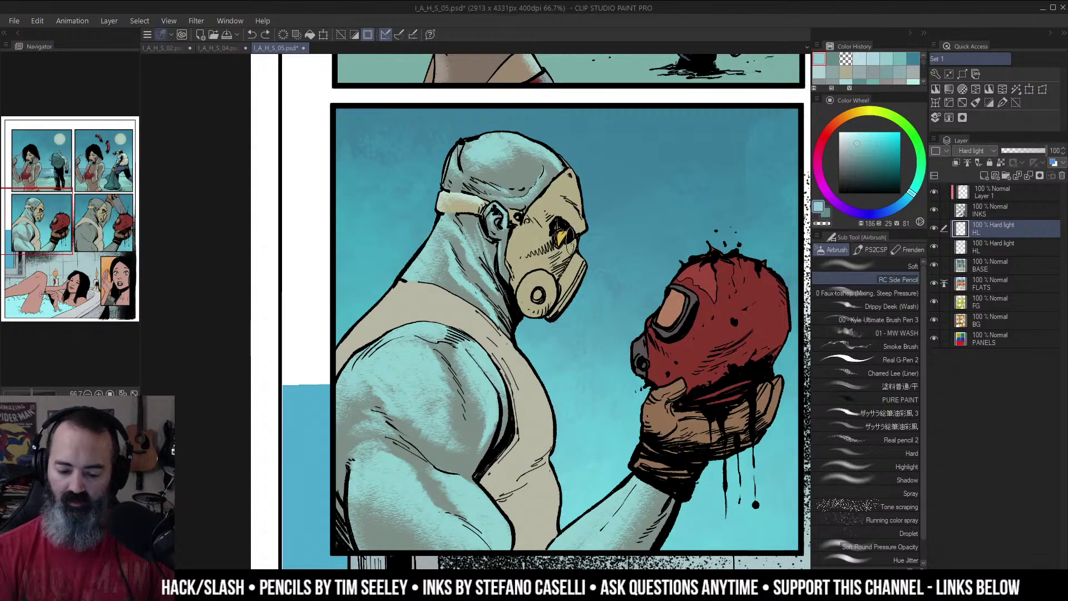
{"action": "left_click", "coordinate": [854, 142]}
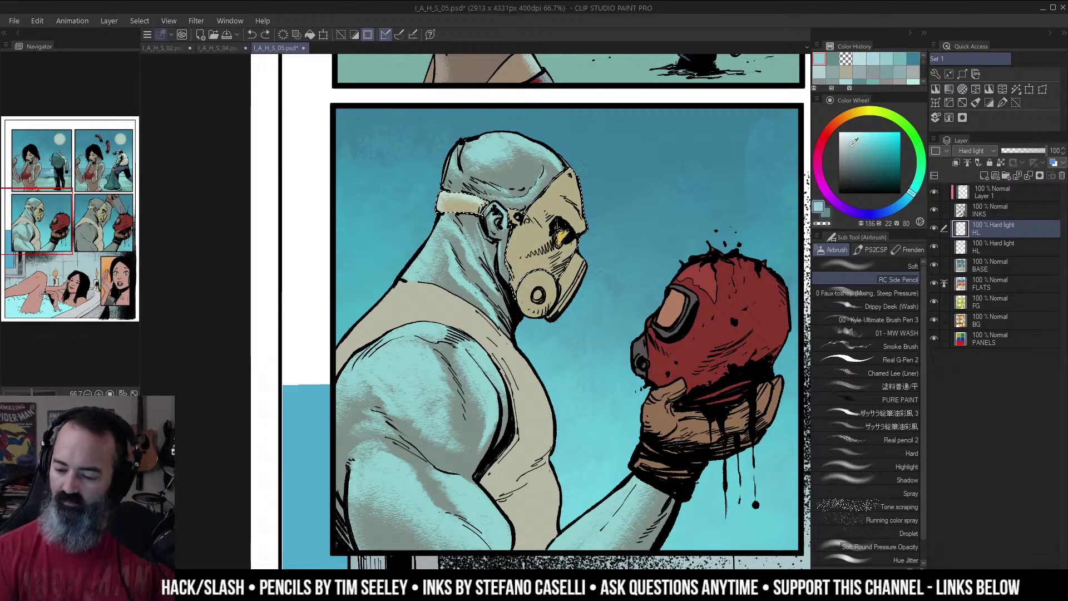
{"action": "key", "text": "ctrl+z"}
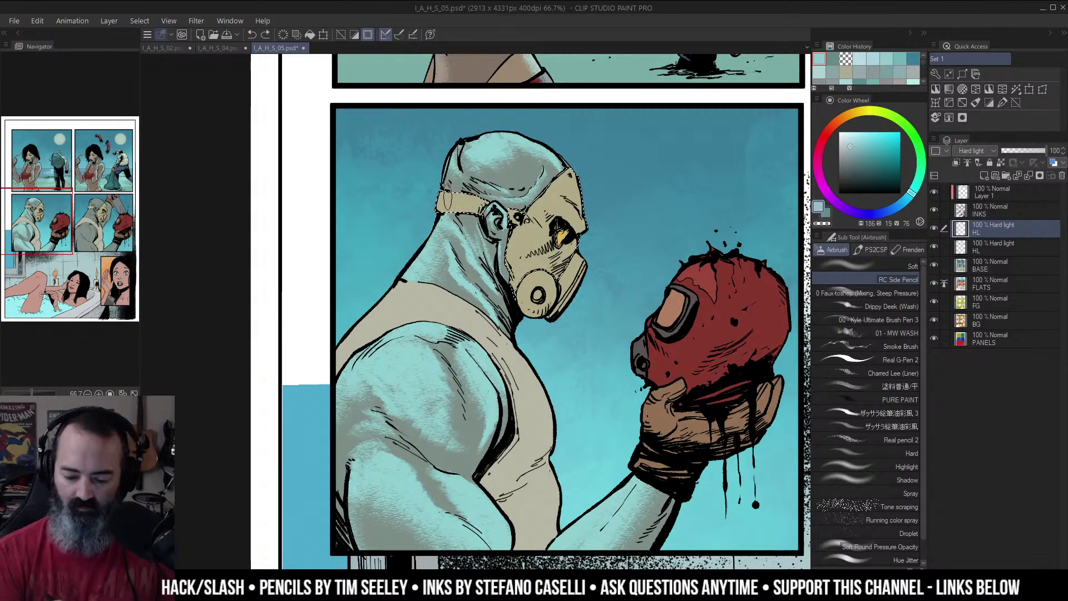
Step: Paint highlights on the mask's strap, brow and cheek in the third panel, undoing one stroke, and clear the selection
{"action": "left_click_drag", "start_coordinate": [446, 196], "coordinate": [442, 210]}
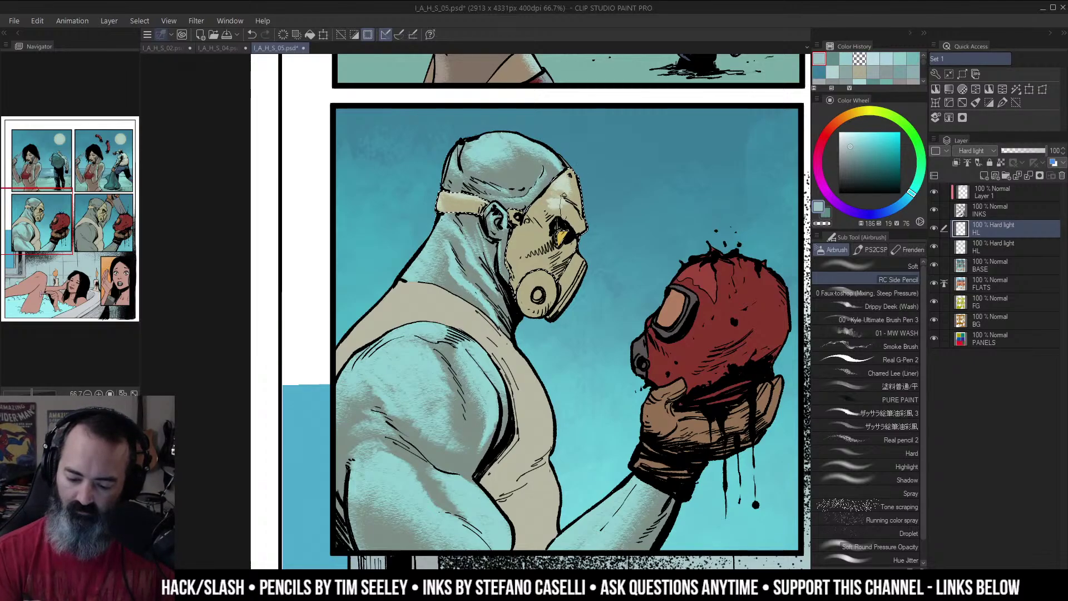
{"action": "left_click_drag", "start_coordinate": [554, 208], "coordinate": [566, 213]}
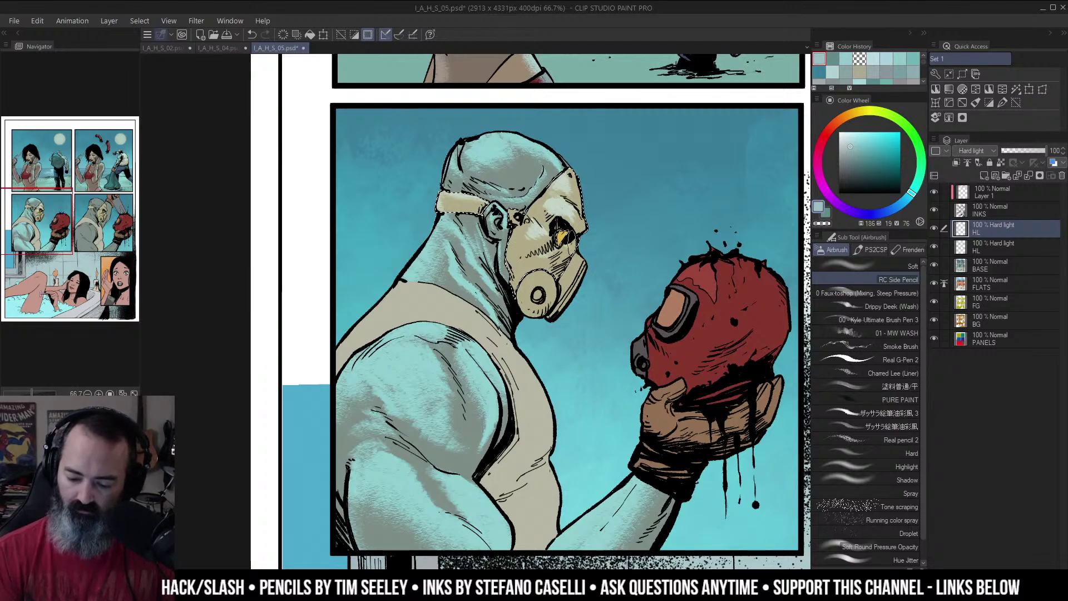
{"action": "key", "text": "ctrl+z"}
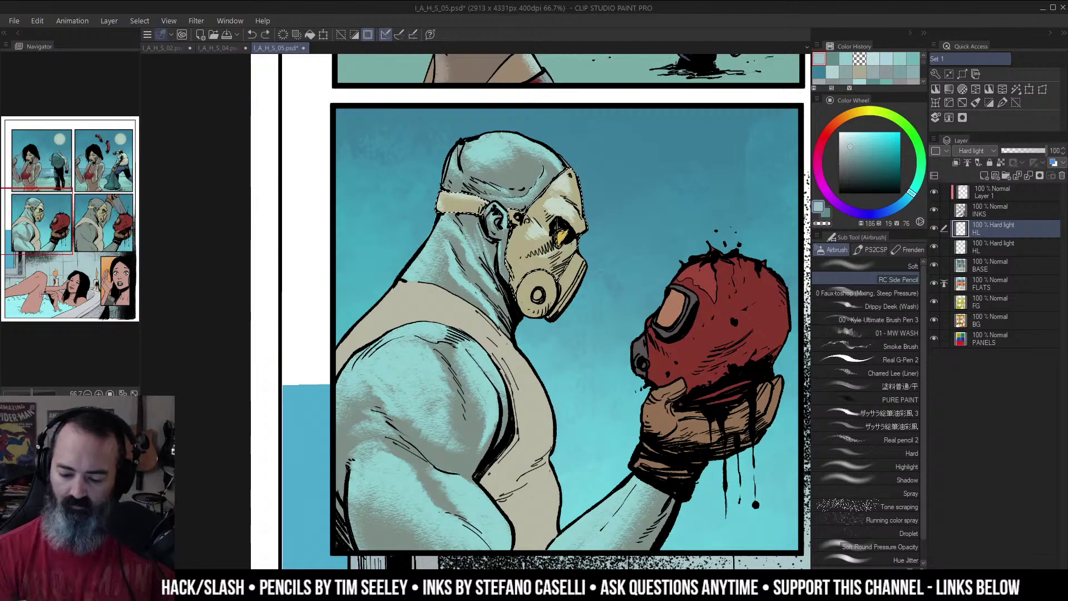
{"action": "left_click_drag", "start_coordinate": [575, 247], "coordinate": [569, 253]}
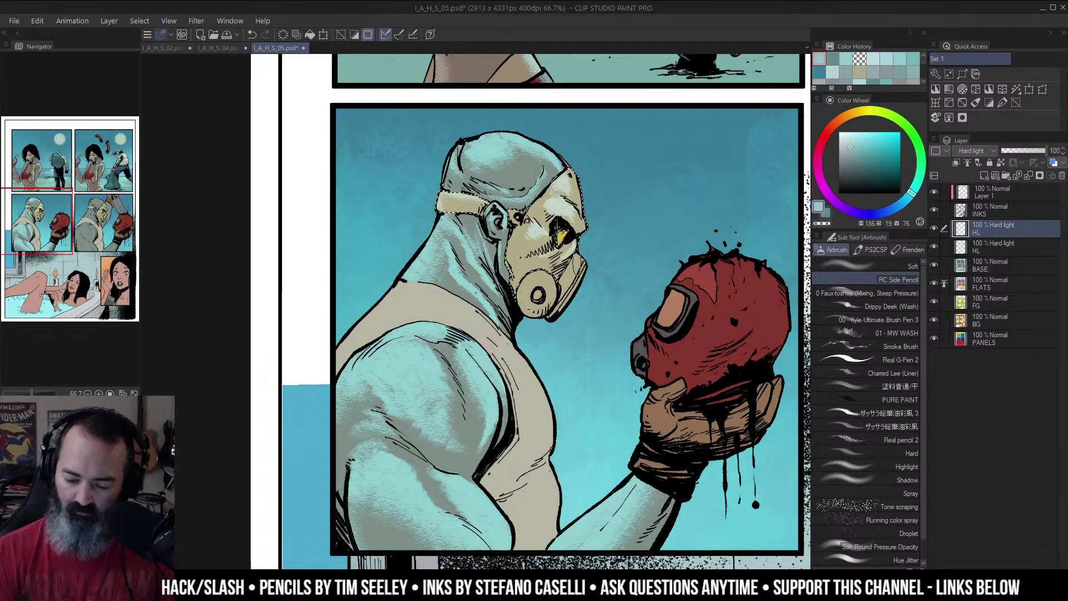
{"action": "key", "text": "w"}
{"action": "left_click", "coordinate": [609, 227]}
{"action": "key", "text": "ctrl+d"}
{"action": "key", "text": "b"}
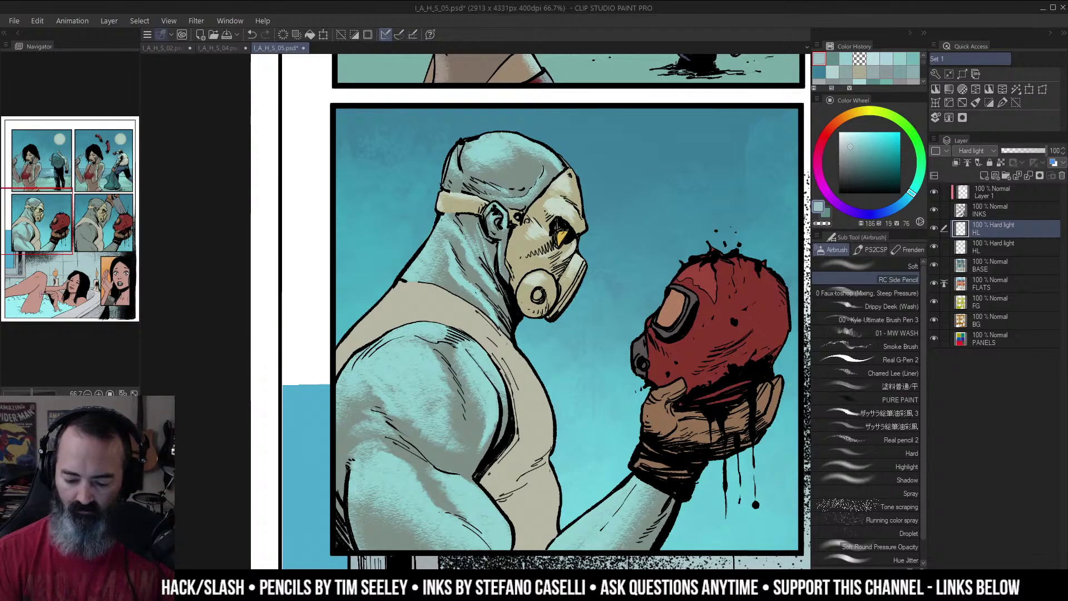
Step: Select the masked man's tank top in the third panel, hide the selection outline, and brush a pale highlight over it
{"action": "key", "text": "ctrl+space"}
{"action": "mouse_move", "coordinate": [575, 280]}
{"action": "left_mouse_down"}
{"action": "mouse_move", "coordinate": [542, 286]}
{"action": "mouse_move", "coordinate": [599, 255]}
{"action": "mouse_move", "coordinate": [604, 229]}
{"action": "left_mouse_up"}
{"action": "left_click_drag", "start_coordinate": [606, 250], "coordinate": [641, 207]}
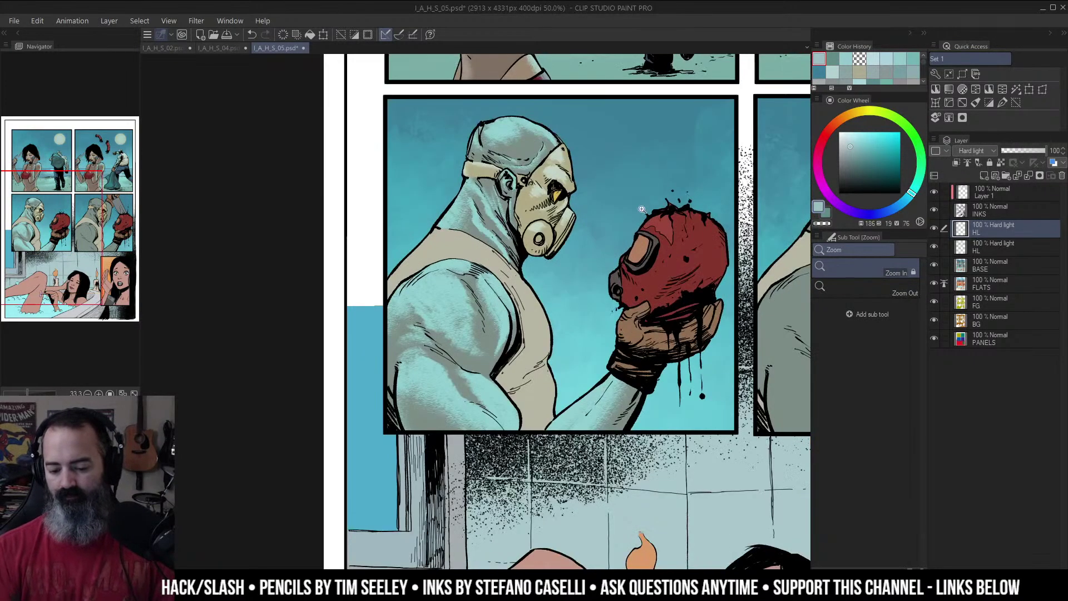
{"action": "key", "text": "w"}
{"action": "left_click", "coordinate": [457, 245]}
{"action": "key", "text": "ctrl+h"}
{"action": "key", "text": "b"}
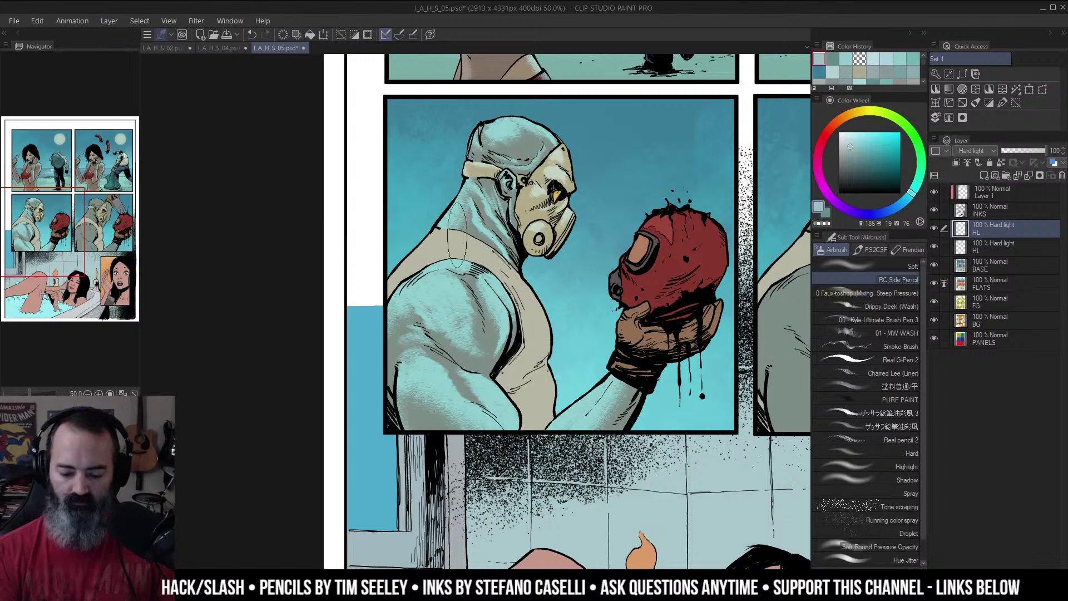
{"action": "mouse_move", "coordinate": [452, 238]}
{"action": "left_mouse_down"}
{"action": "mouse_move", "coordinate": [394, 284]}
{"action": "mouse_move", "coordinate": [470, 245]}
{"action": "mouse_move", "coordinate": [529, 287]}
{"action": "mouse_move", "coordinate": [540, 384]}
{"action": "mouse_move", "coordinate": [540, 333]}
{"action": "mouse_move", "coordinate": [523, 384]}
{"action": "mouse_move", "coordinate": [537, 390]}
{"action": "mouse_move", "coordinate": [524, 398]}
{"action": "left_mouse_up"}
Step: Compare the highlighted masked man in the third panel with the unlit figure in the fourth and the rest of the page
{"action": "key", "text": "ctrl+space"}
{"action": "left_click", "coordinate": [572, 350], "text": "alt"}
{"action": "left_click_drag", "start_coordinate": [572, 350], "coordinate": [518, 322]}
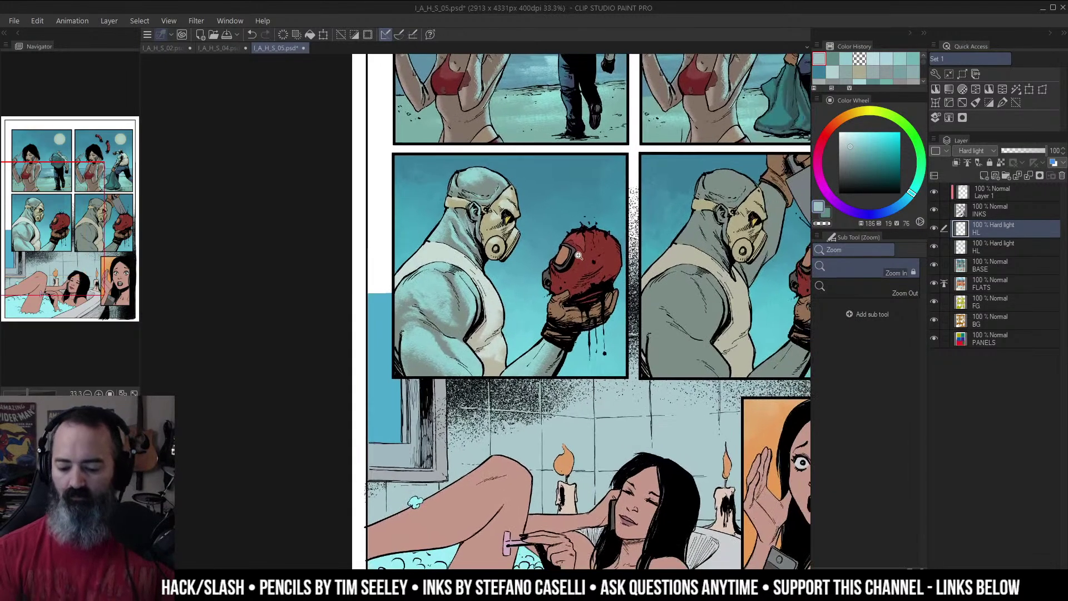
{"action": "left_click_drag", "start_coordinate": [631, 292], "coordinate": [522, 307]}
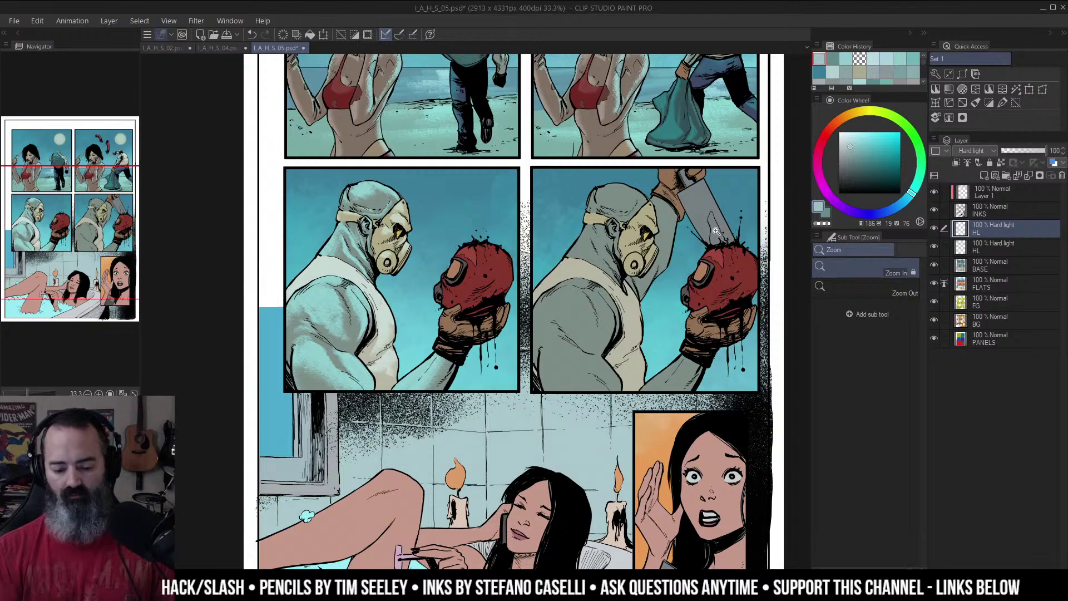
{"action": "left_click_drag", "start_coordinate": [514, 269], "coordinate": [643, 250]}
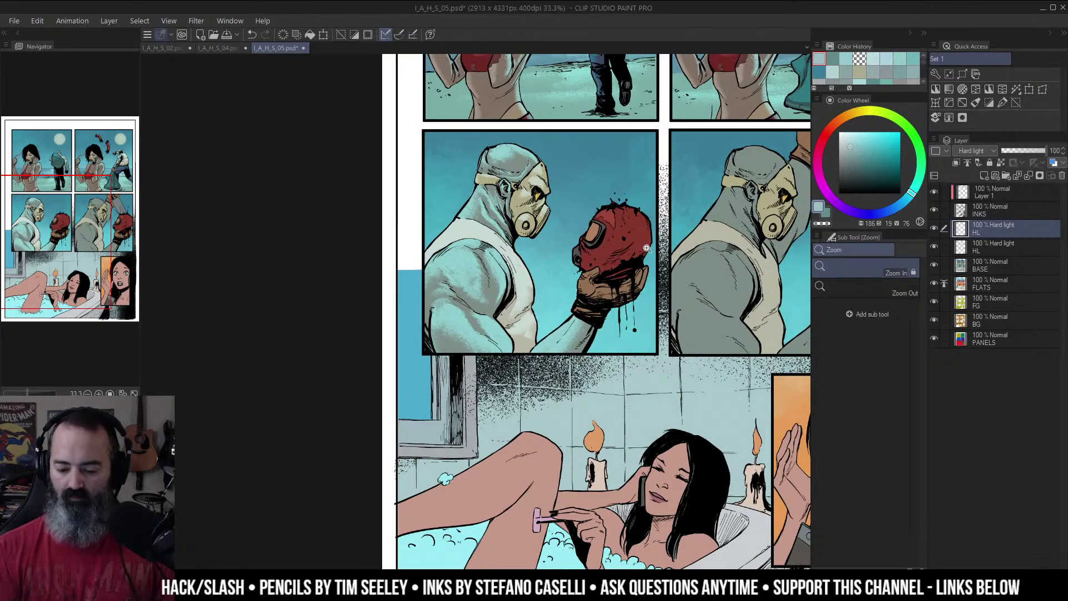
{"action": "key", "text": "ctrl+minus"}
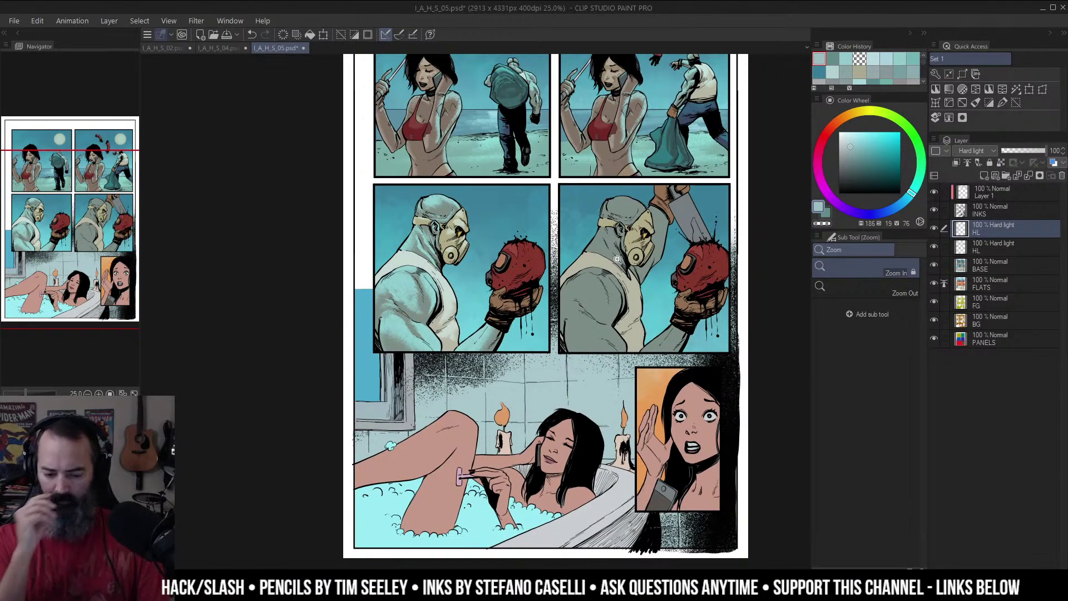
{"action": "left_click", "coordinate": [470, 276]}
{"action": "left_click_drag", "start_coordinate": [668, 283], "coordinate": [597, 283]}
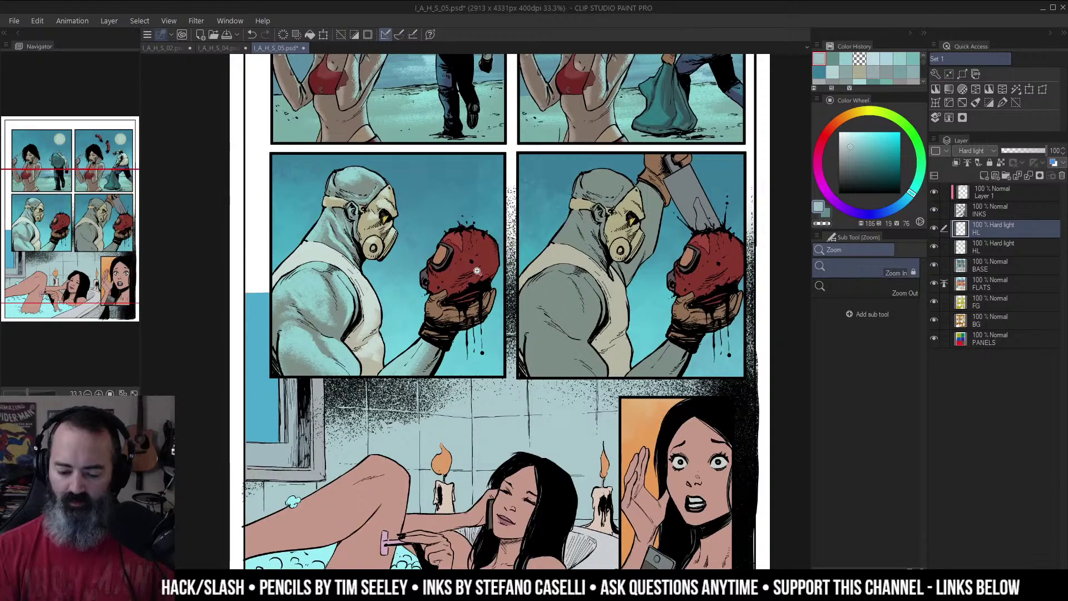
Step: Isolate the upper HL layer, lasso the masked man's highlights in the third panel, and show all layers again
{"action": "key", "text": "w"}
{"action": "left_click", "coordinate": [937, 228], "text": "alt"}
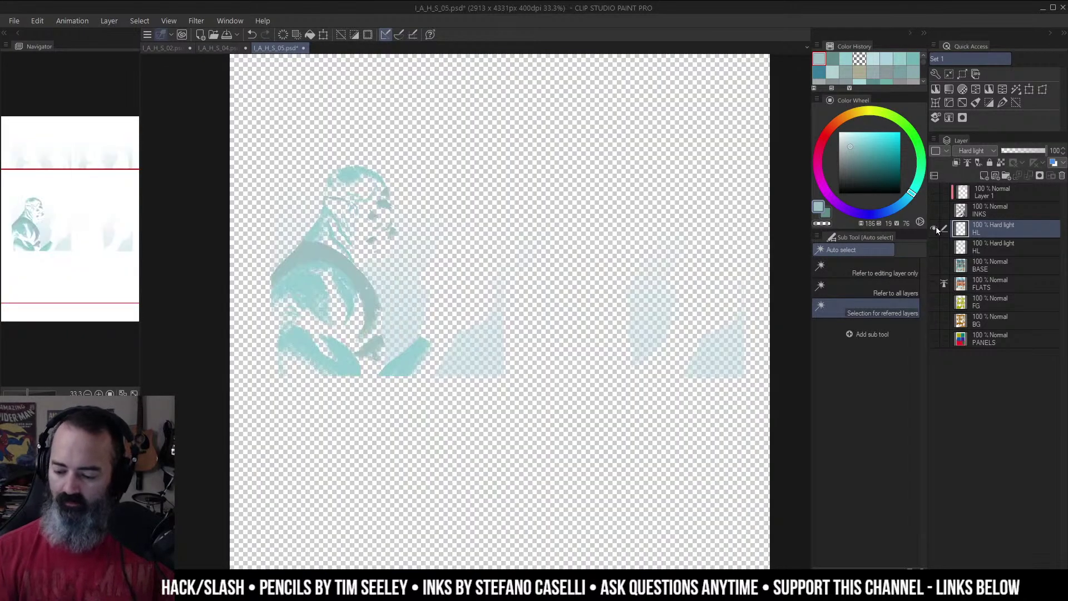
{"action": "left_click", "coordinate": [936, 228], "text": "alt"}
{"action": "left_click", "coordinate": [936, 228], "text": "alt"}
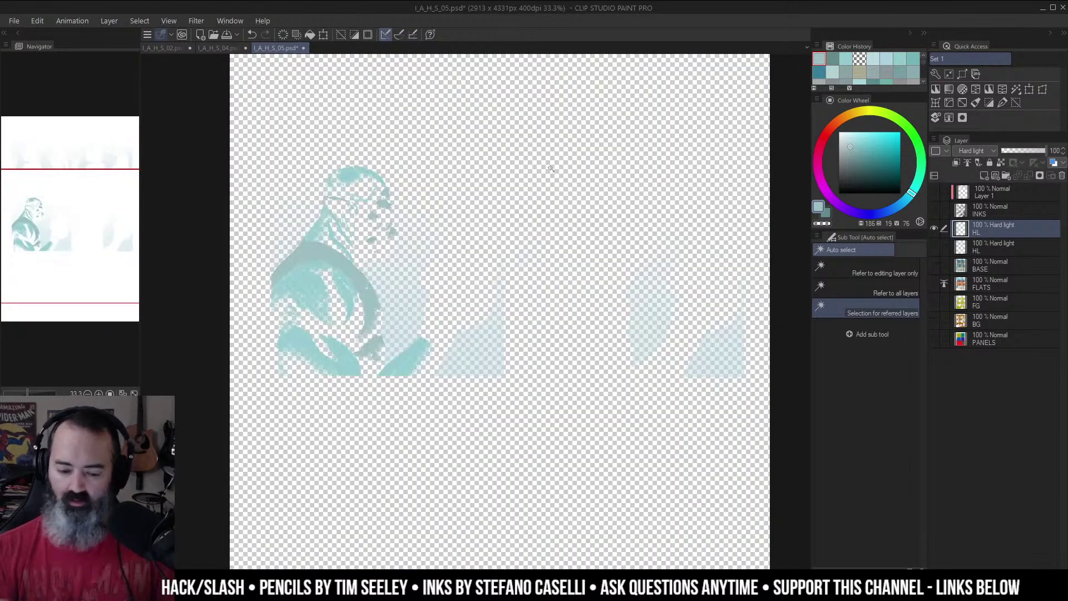
{"action": "key", "text": "m"}
{"action": "mouse_move", "coordinate": [282, 190]}
{"action": "left_mouse_down"}
{"action": "mouse_move", "coordinate": [417, 131]}
{"action": "mouse_move", "coordinate": [500, 293]}
{"action": "mouse_move", "coordinate": [242, 393]}
{"action": "mouse_move", "coordinate": [281, 191]}
{"action": "left_mouse_up"}
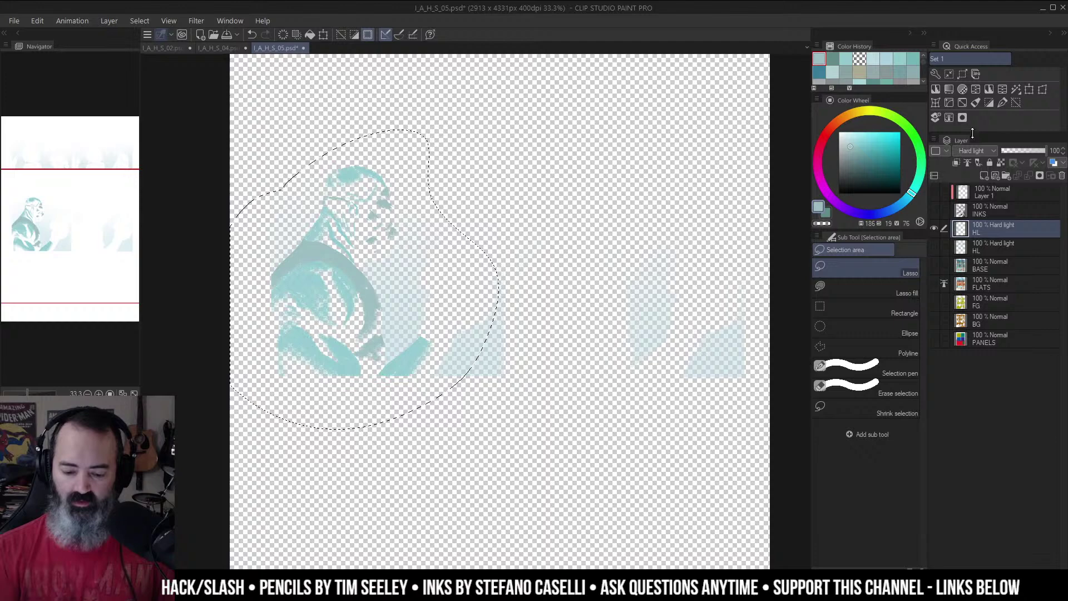
{"action": "left_click", "coordinate": [934, 229], "text": "alt"}
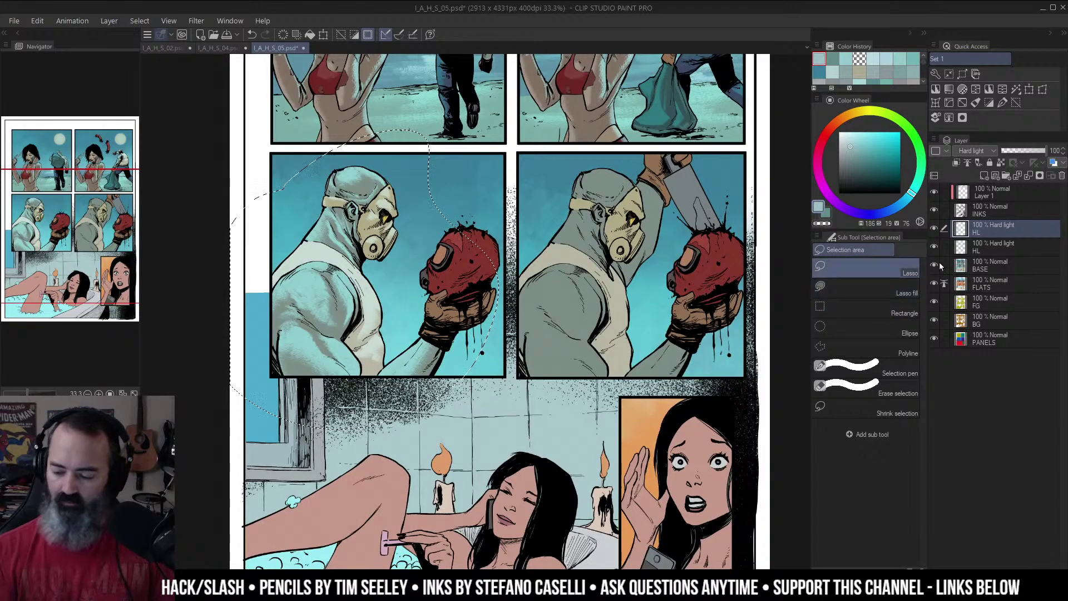
Step: Subtract the areas around the masked man's figure from the lasso selection, and clear the selection
{"action": "key", "text": "w"}
{"action": "left_click", "coordinate": [409, 165], "text": "alt"}
{"action": "left_click", "coordinate": [405, 146], "text": "alt"}
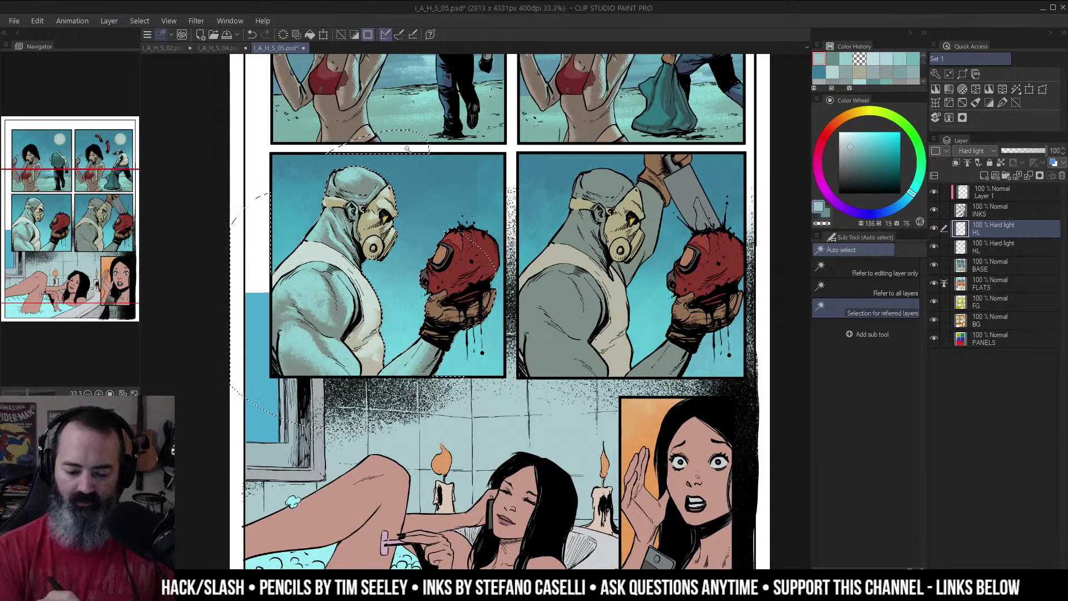
{"action": "left_click", "coordinate": [257, 334], "text": "alt"}
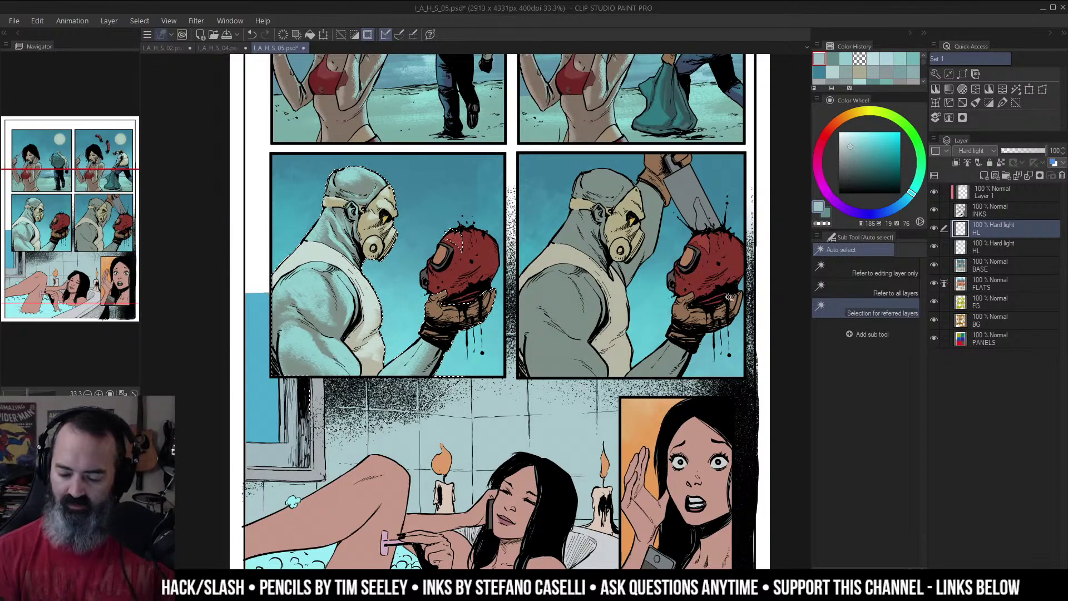
{"action": "key", "text": "ctrl+d"}
{"action": "key", "text": "m"}
{"action": "mouse_move", "coordinate": [696, 280]}
{"action": "left_mouse_down"}
{"action": "mouse_move", "coordinate": [702, 263]}
{"action": "mouse_move", "coordinate": [699, 276]}
{"action": "mouse_move", "coordinate": [560, 318]}
{"action": "mouse_move", "coordinate": [692, 274]}
{"action": "left_mouse_up"}
Step: Select the glove in the third panel and paint highlights on its fingers and palm with colour 186, 13, 63
{"action": "left_click", "coordinate": [679, 269], "text": "ctrl"}
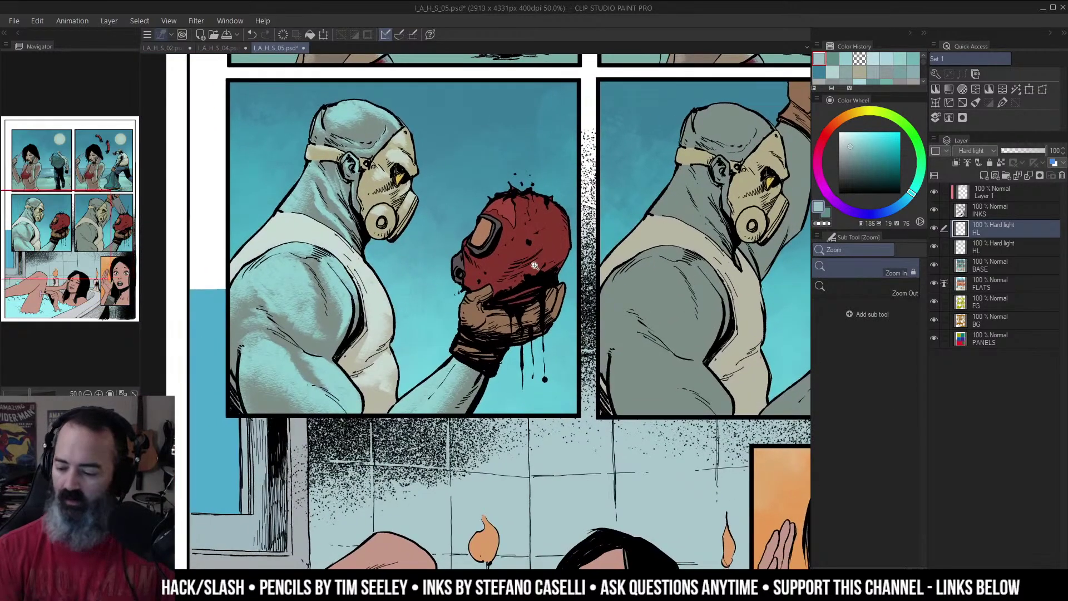
{"action": "left_click", "coordinate": [505, 264]}
{"action": "key", "text": "w"}
{"action": "left_click", "coordinate": [471, 332]}
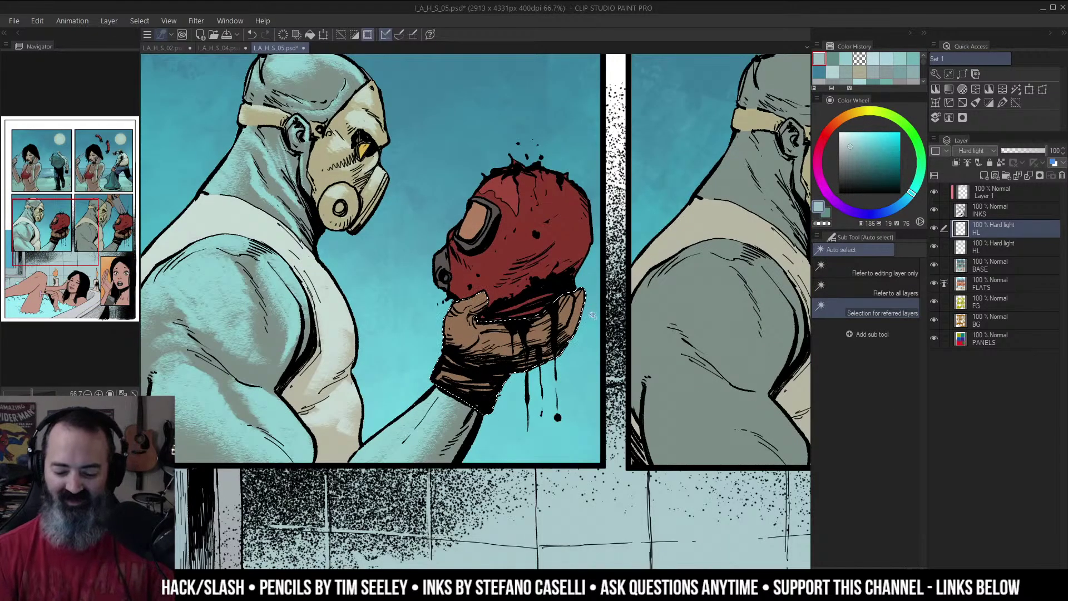
{"action": "key", "text": "b"}
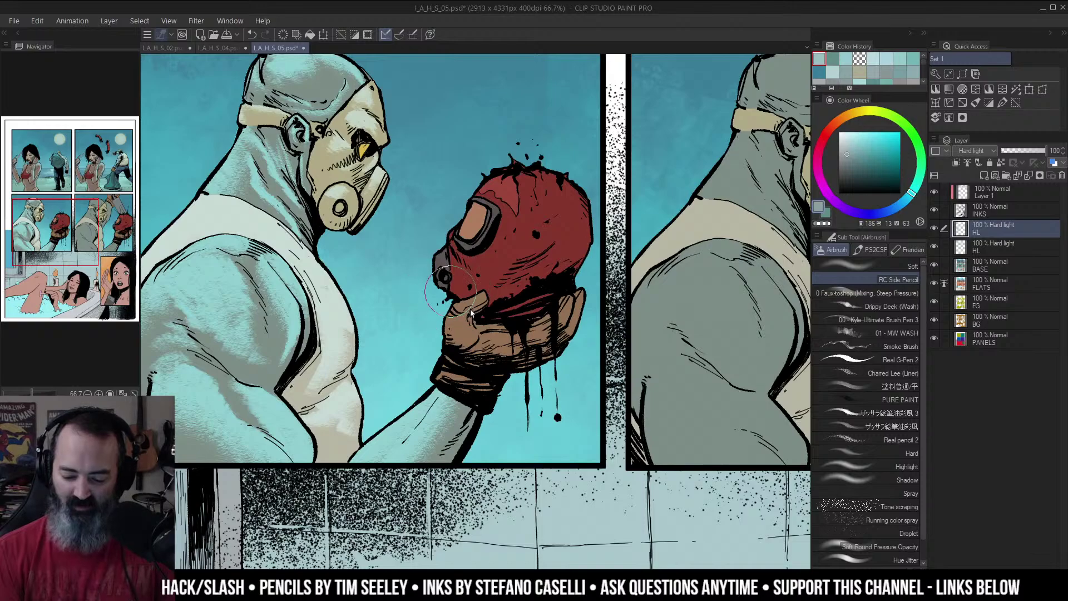
{"action": "mouse_move", "coordinate": [456, 306]}
{"action": "left_mouse_down"}
{"action": "mouse_move", "coordinate": [490, 292]}
{"action": "mouse_move", "coordinate": [473, 328]}
{"action": "mouse_move", "coordinate": [531, 334]}
{"action": "mouse_move", "coordinate": [568, 311]}
{"action": "mouse_move", "coordinate": [540, 328]}
{"action": "mouse_move", "coordinate": [469, 309]}
{"action": "mouse_move", "coordinate": [454, 329]}
{"action": "mouse_move", "coordinate": [520, 334]}
{"action": "mouse_move", "coordinate": [558, 323]}
{"action": "mouse_move", "coordinate": [567, 303]}
{"action": "left_mouse_up"}
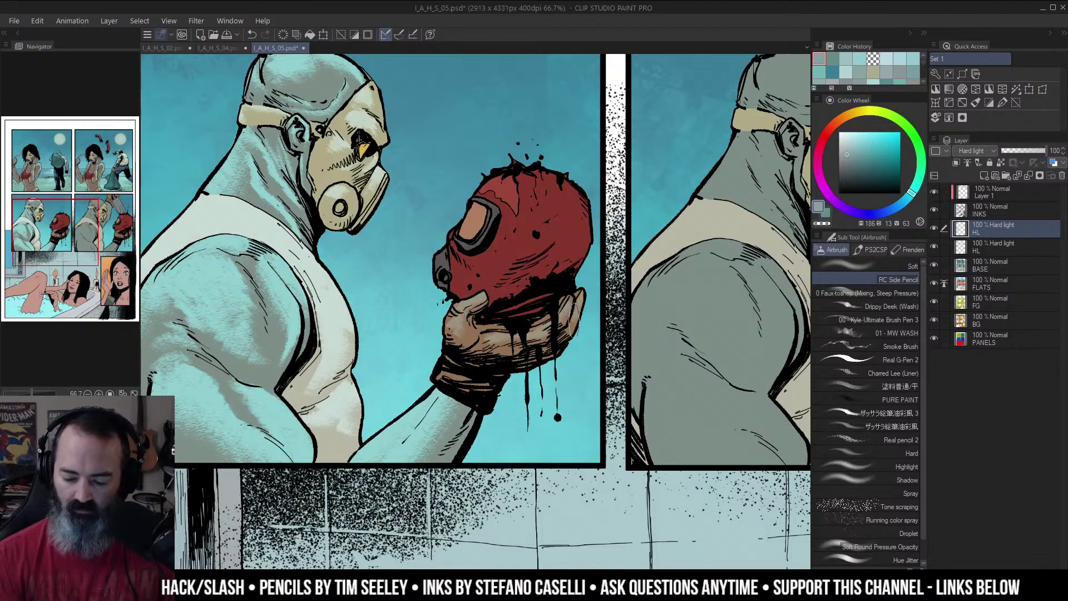
Step: Select the red mask held in the third panel and brush soft highlights across its crown and back
{"action": "key", "text": "w"}
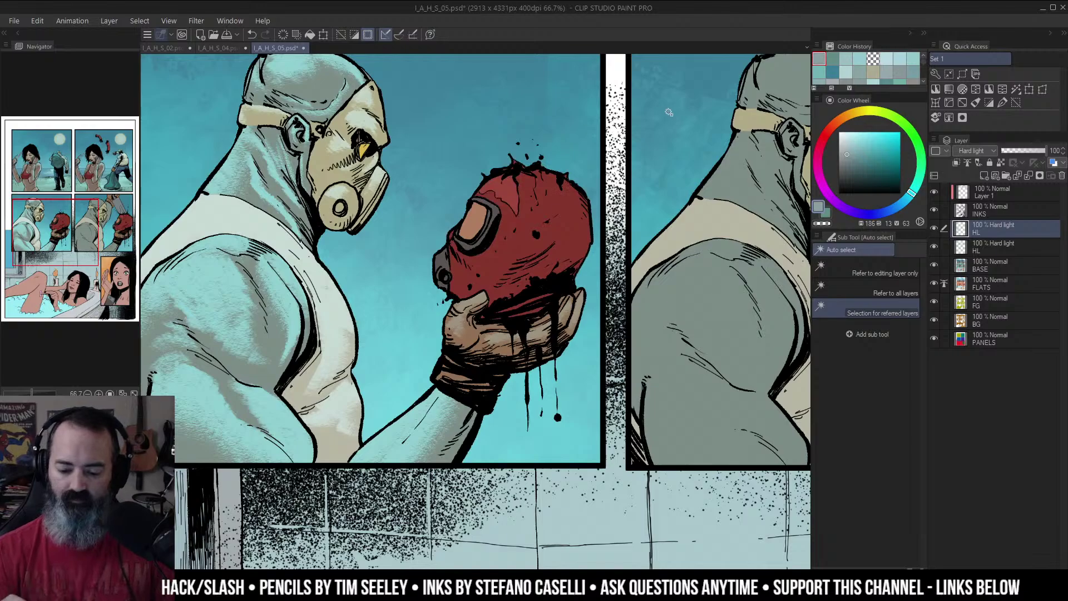
{"action": "key", "text": "b"}
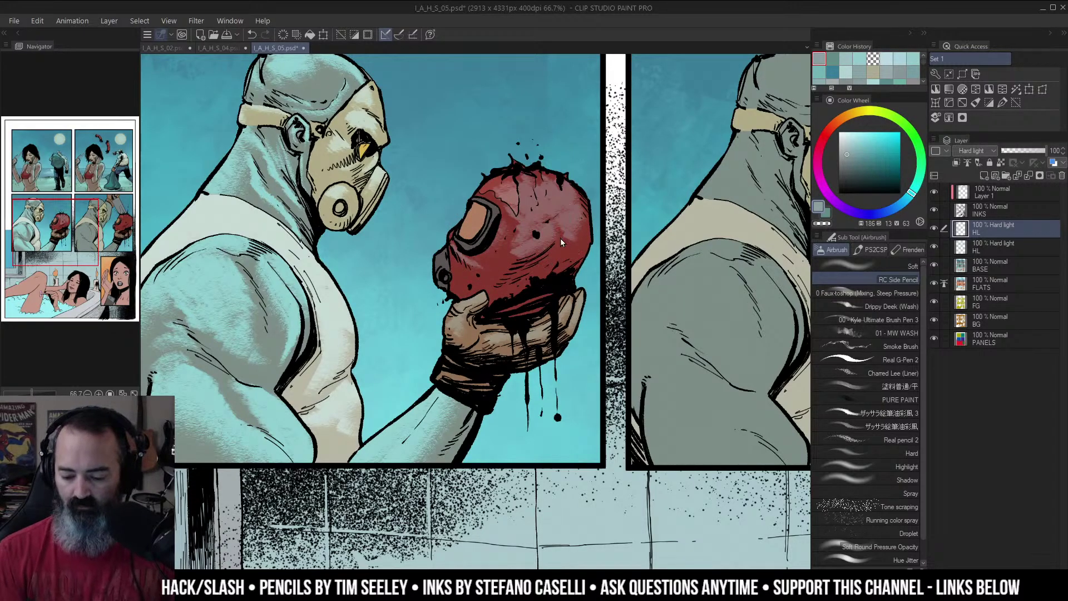
{"action": "left_click_drag", "start_coordinate": [562, 241], "coordinate": [554, 252]}
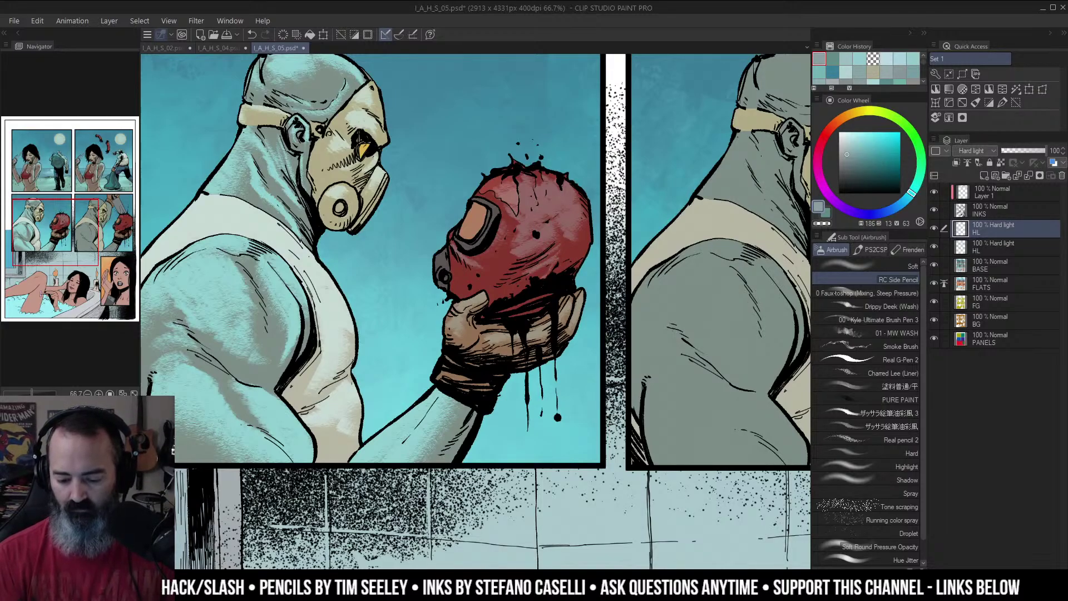
{"action": "mouse_move", "coordinate": [568, 261]}
{"action": "left_mouse_down"}
{"action": "mouse_move", "coordinate": [578, 254]}
{"action": "mouse_move", "coordinate": [509, 251]}
{"action": "mouse_move", "coordinate": [581, 252]}
{"action": "left_mouse_up"}
Step: Select the red mask's goggle rim and respirator in the third panel and highlight their edges
{"action": "key", "text": "w"}
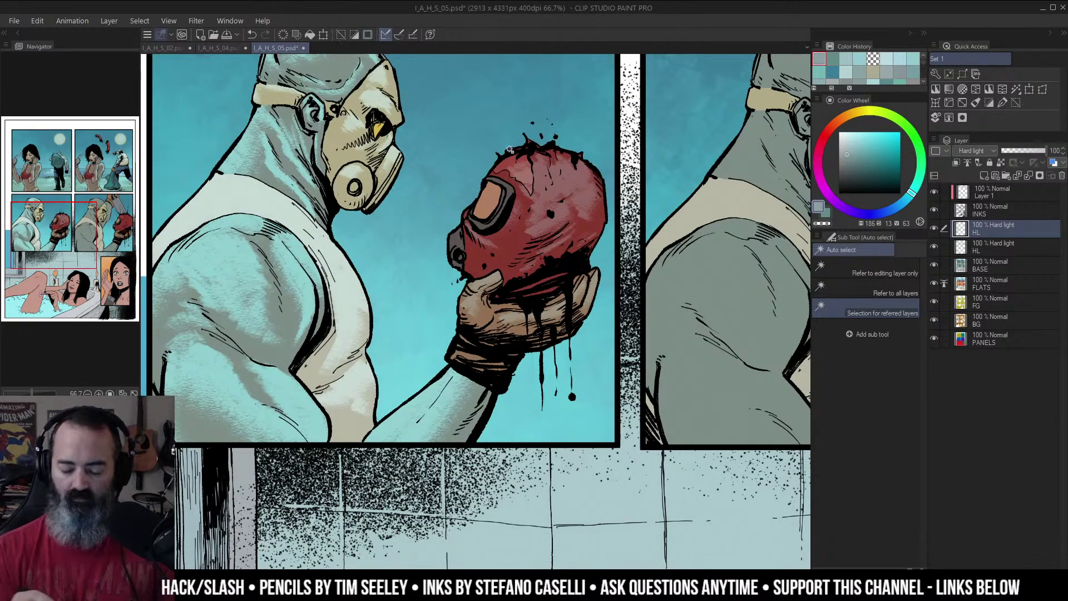
{"action": "key", "text": "b"}
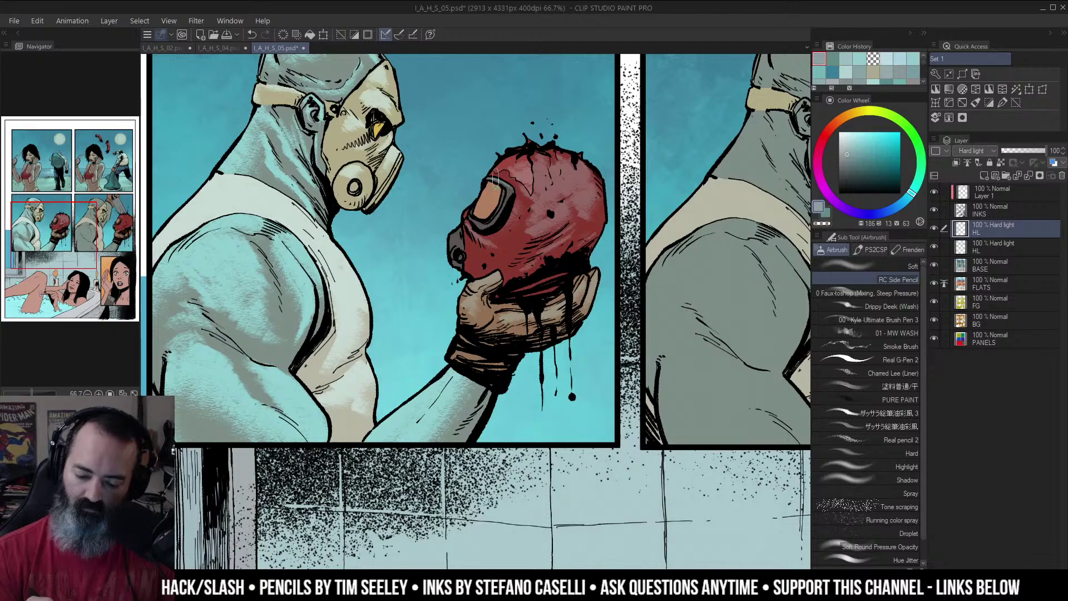
{"action": "left_click_drag", "start_coordinate": [508, 188], "coordinate": [499, 218]}
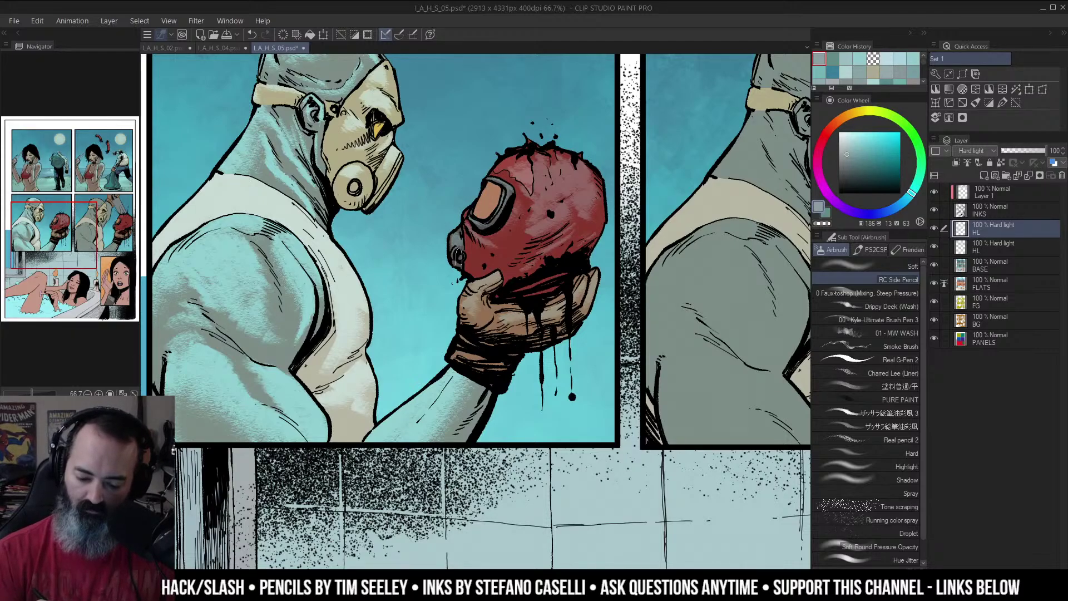
{"action": "left_click_drag", "start_coordinate": [460, 244], "coordinate": [458, 248]}
Step: Select the orange goggle lens of the red mask and brush a highlight onto it
{"action": "key", "text": "w"}
{"action": "left_click", "coordinate": [488, 201]}
{"action": "key", "text": "b"}
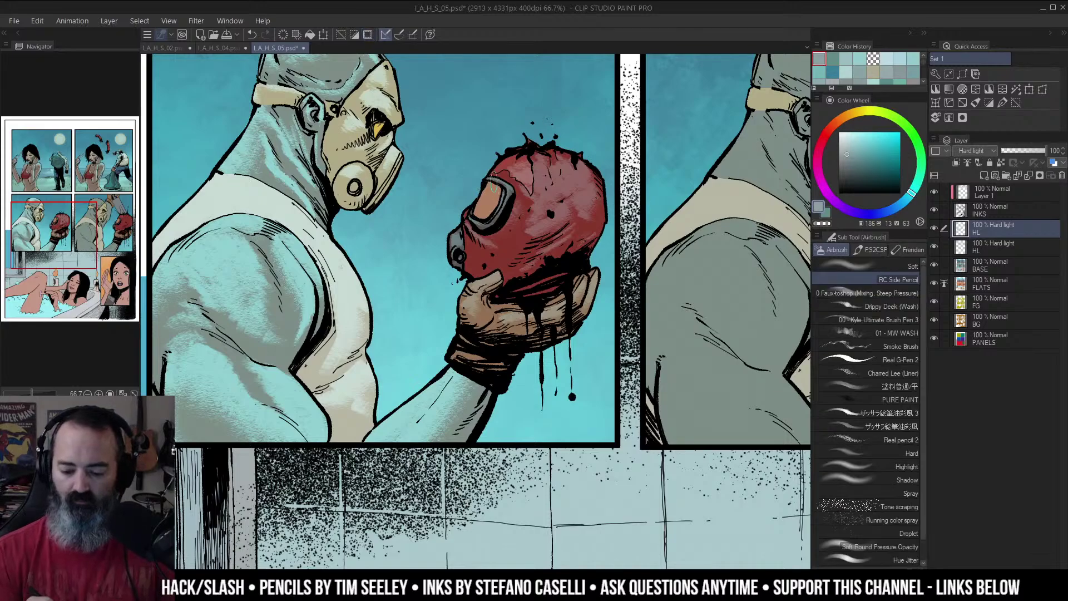
{"action": "left_click_drag", "start_coordinate": [494, 184], "coordinate": [487, 201]}
Step: Clear the selection, set a lighter drawing colour of 185, 12, 82, and paint bright highlights on the red mask's crown
{"action": "key", "text": "ctrl+space"}
{"action": "left_click", "coordinate": [558, 255], "text": "alt"}
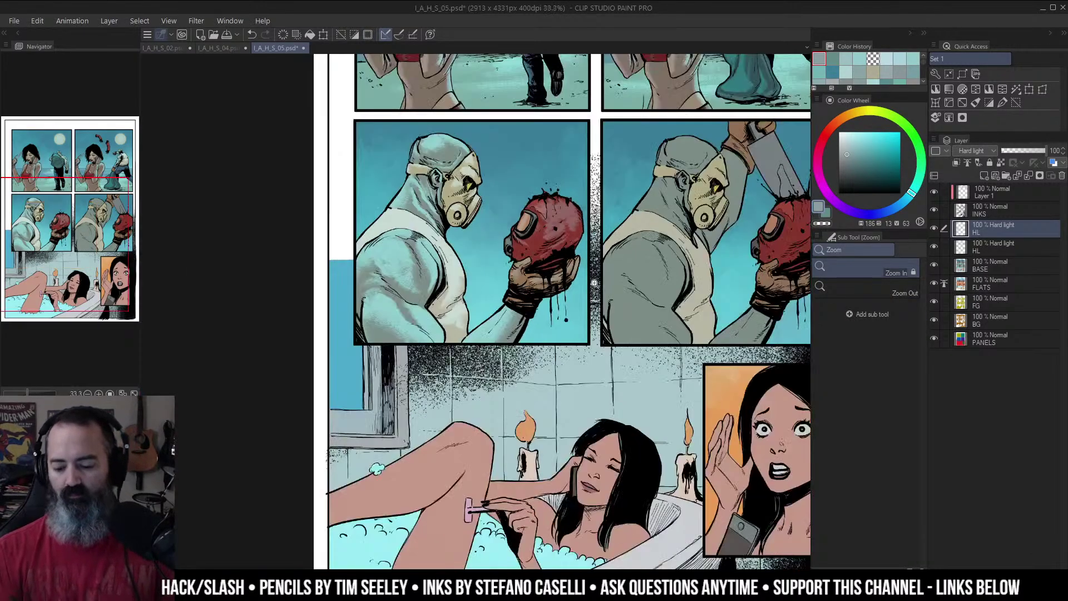
{"action": "left_click", "coordinate": [592, 264], "text": "alt"}
{"action": "left_click_drag", "start_coordinate": [593, 287], "coordinate": [558, 271]}
{"action": "left_click", "coordinate": [551, 251]}
{"action": "left_click", "coordinate": [558, 257]}
{"action": "left_click", "coordinate": [602, 225], "text": "ctrl+space"}
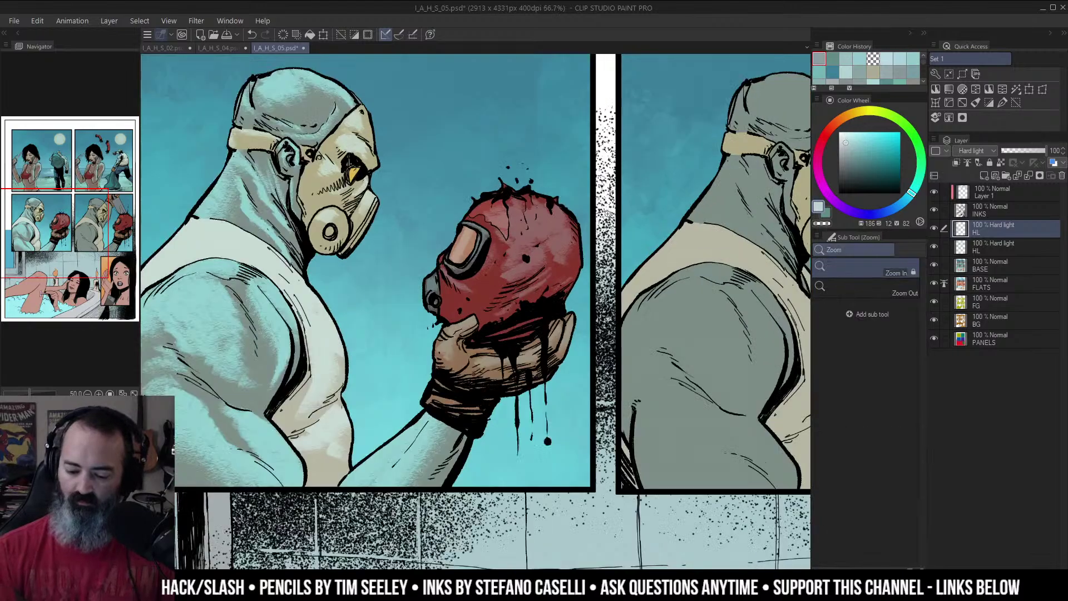
{"action": "key", "text": "ctrl+d"}
{"action": "mouse_move", "coordinate": [540, 210]}
{"action": "left_mouse_down"}
{"action": "mouse_move", "coordinate": [549, 211]}
{"action": "mouse_move", "coordinate": [535, 225]}
{"action": "mouse_move", "coordinate": [556, 222]}
{"action": "mouse_move", "coordinate": [547, 231]}
{"action": "mouse_move", "coordinate": [525, 218]}
{"action": "mouse_move", "coordinate": [529, 240]}
{"action": "left_mouse_up"}
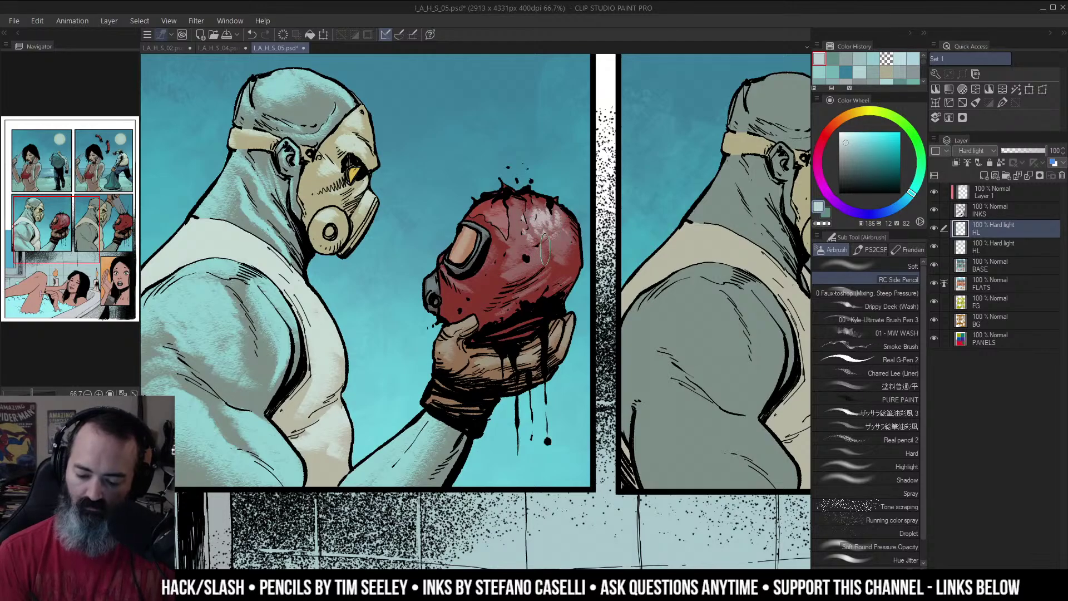
Step: Paint a smaller bright highlight on the red mask's forehead, just above the goggle
{"action": "left_click", "coordinate": [572, 225], "text": "alt"}
{"action": "left_click", "coordinate": [572, 225], "text": "alt"}
{"action": "left_click", "coordinate": [574, 222], "text": "ctrl"}
{"action": "left_click", "coordinate": [574, 222], "text": "ctrl"}
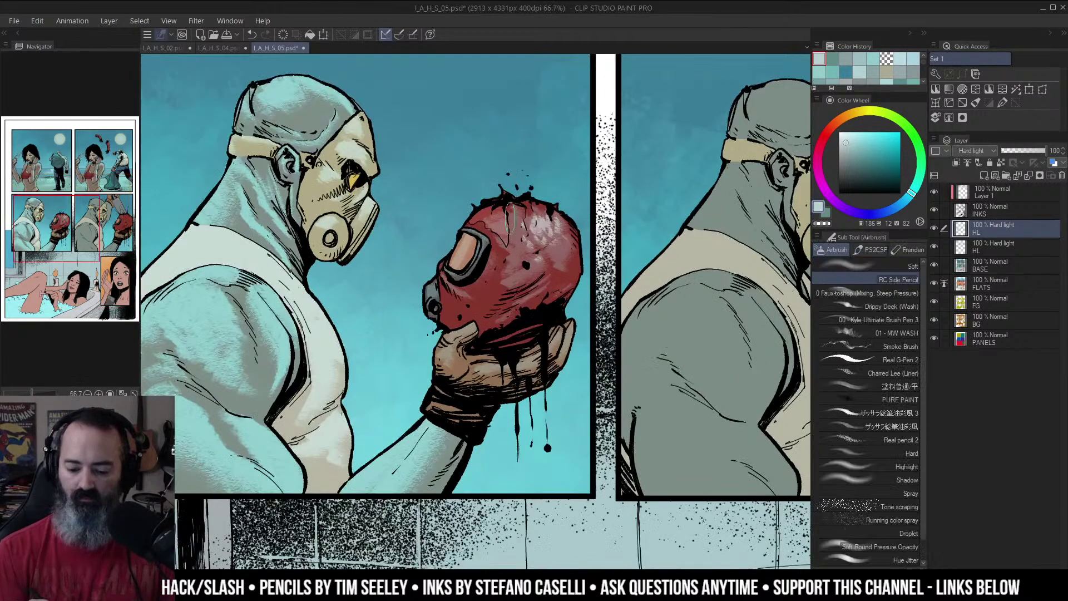
{"action": "left_click_drag", "start_coordinate": [499, 225], "coordinate": [504, 234]}
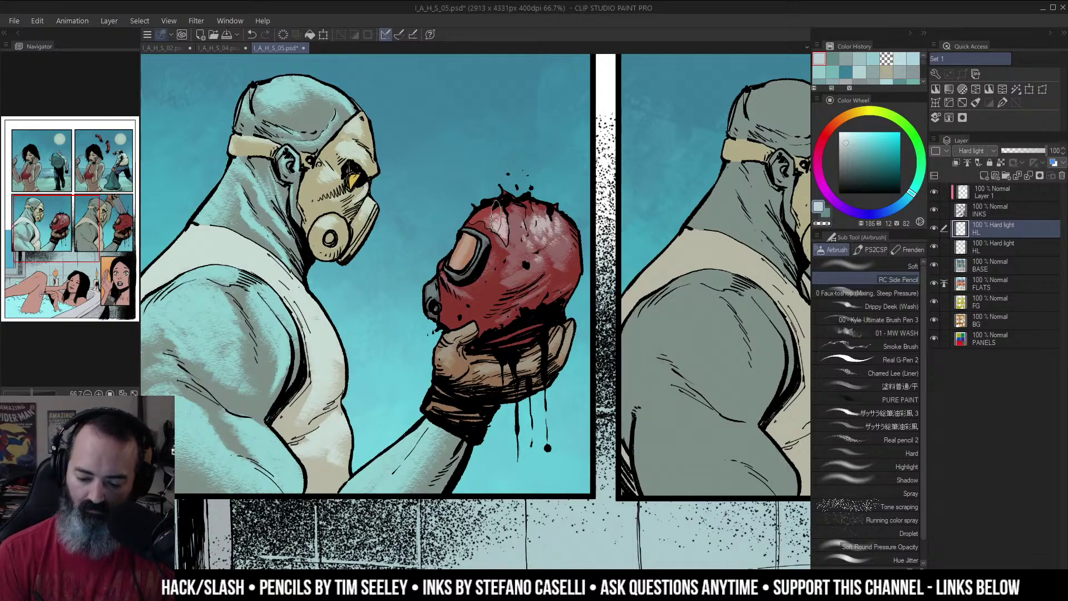
{"action": "left_click", "coordinate": [504, 215], "text": "ctrl+alt"}
{"action": "left_click", "coordinate": [532, 234], "text": "ctrl"}
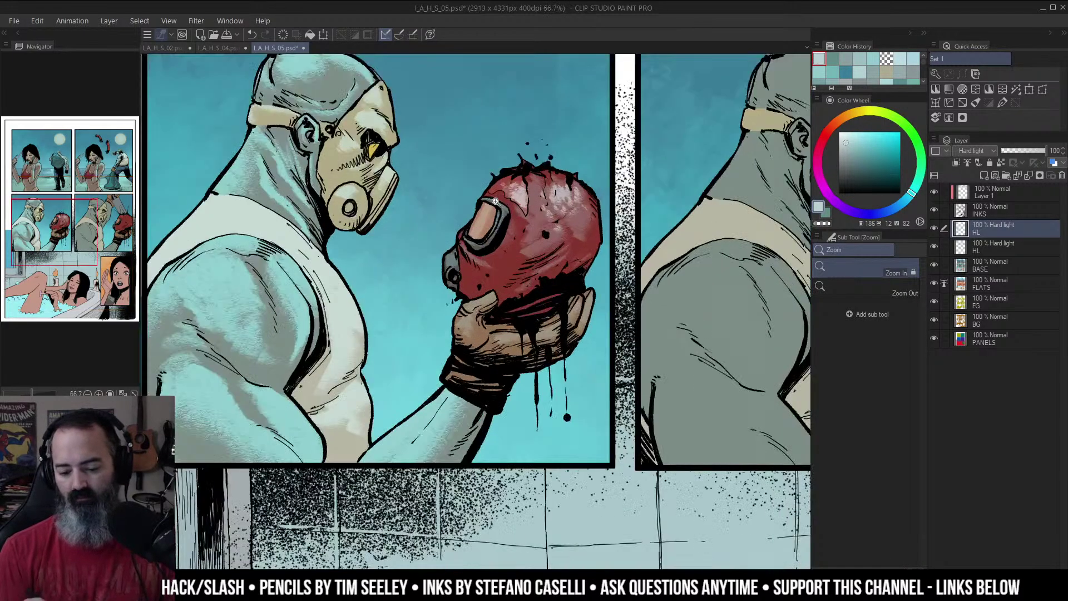
Step: Examine the page as a whole, comparing the highlighted third panel with the unhighlighted fourth panel
{"action": "left_click", "coordinate": [525, 201], "text": "ctrl+alt"}
{"action": "mouse_move", "coordinate": [709, 192]}
{"action": "left_mouse_down"}
{"action": "mouse_move", "coordinate": [642, 227]}
{"action": "mouse_move", "coordinate": [621, 215]}
{"action": "left_mouse_up"}
{"action": "key", "text": "m"}
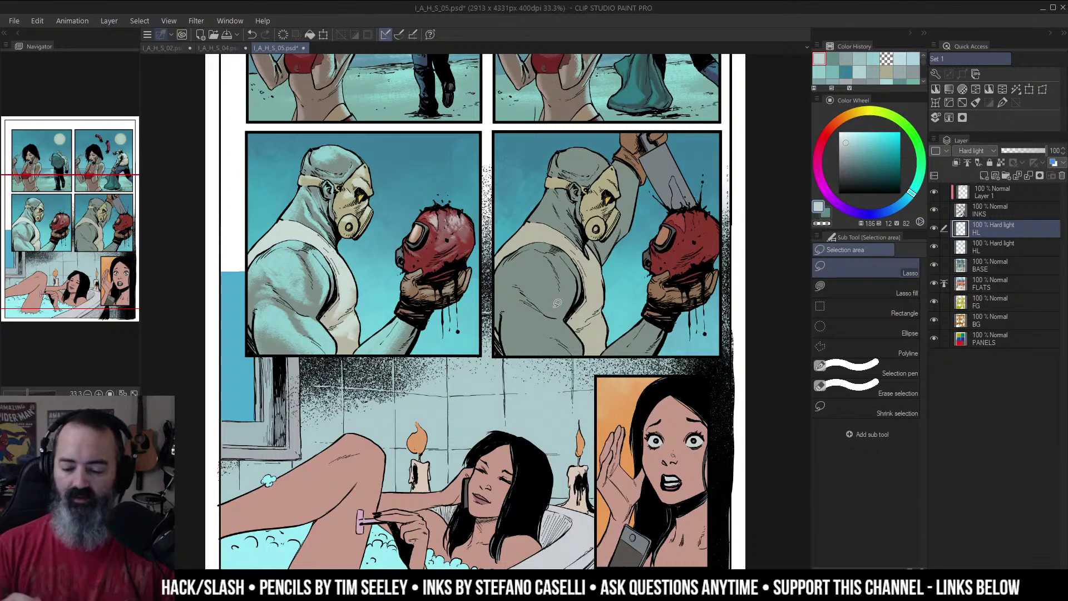
{"action": "left_click", "coordinate": [637, 185], "text": "alt"}
{"action": "left_click_drag", "start_coordinate": [637, 185], "coordinate": [592, 307]}
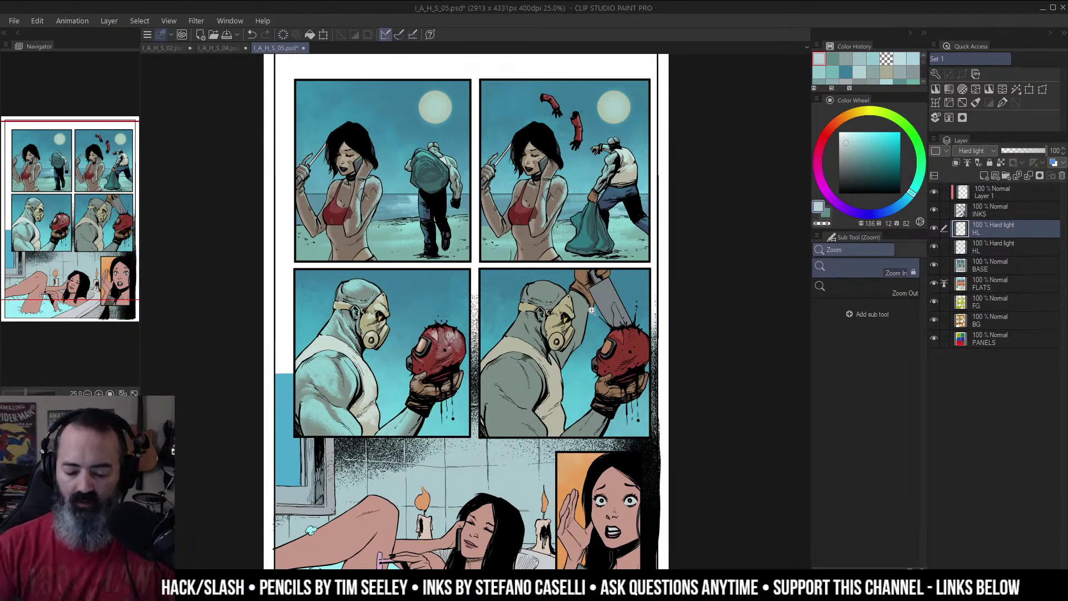
{"action": "left_click_drag", "start_coordinate": [633, 247], "coordinate": [645, 216]}
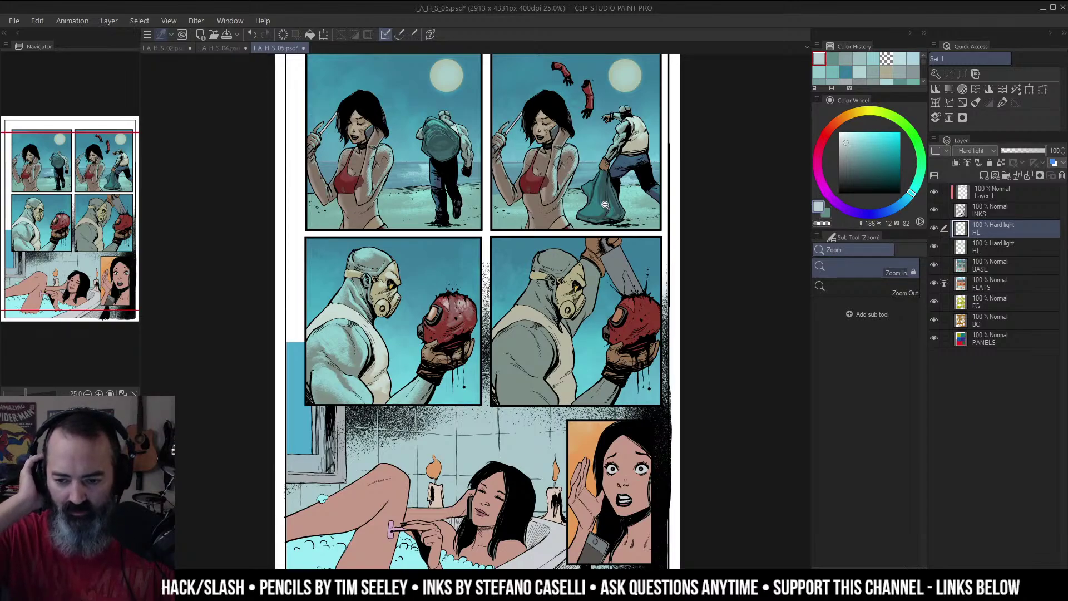
{"action": "left_click", "coordinate": [544, 290]}
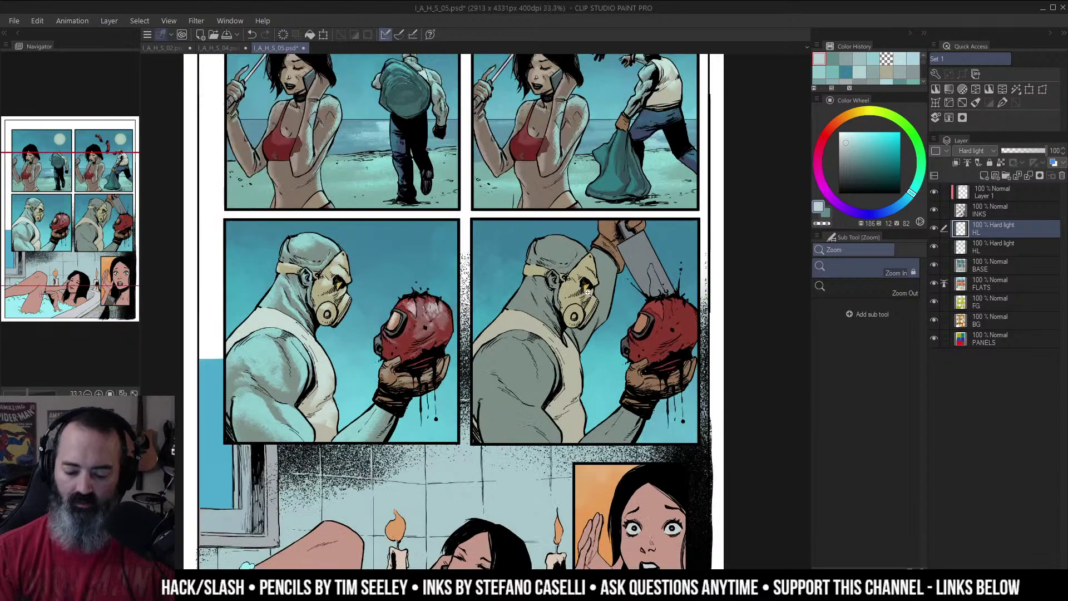
{"action": "left_click", "coordinate": [597, 294]}
{"action": "left_click_drag", "start_coordinate": [605, 294], "coordinate": [582, 247]}
{"action": "left_click_drag", "start_coordinate": [484, 240], "coordinate": [652, 223]}
{"action": "left_click", "coordinate": [652, 223], "text": "alt"}
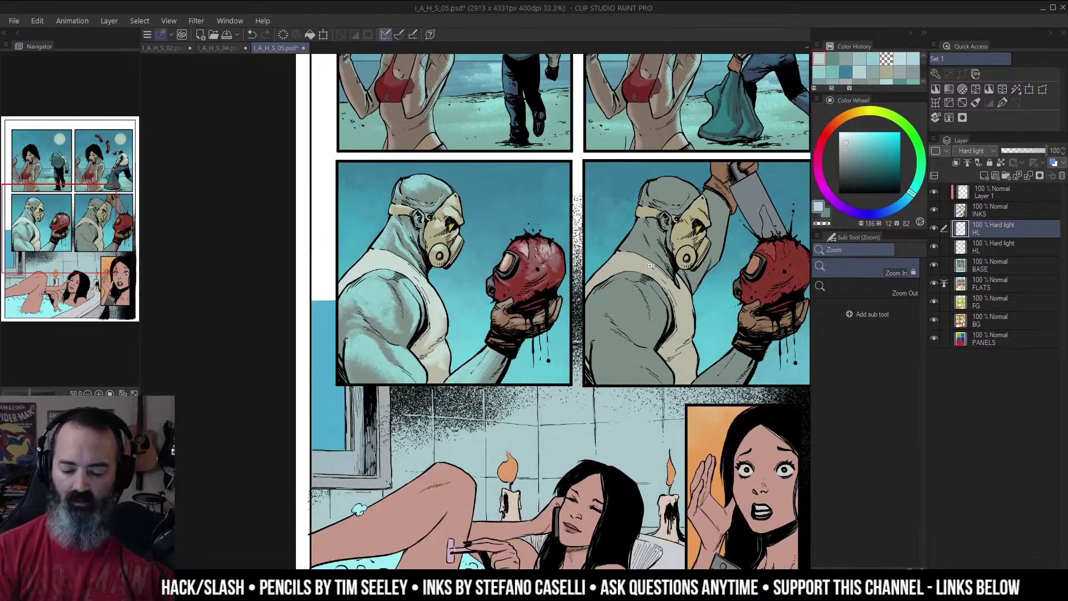
Step: Load the FG layer's area as a selection and limit it to the third panel using the PANELS layer
{"action": "left_click", "coordinate": [967, 299], "text": "ctrl"}
{"action": "left_click", "coordinate": [971, 338]}
{"action": "key", "text": "w"}
{"action": "left_click", "coordinate": [911, 270]}
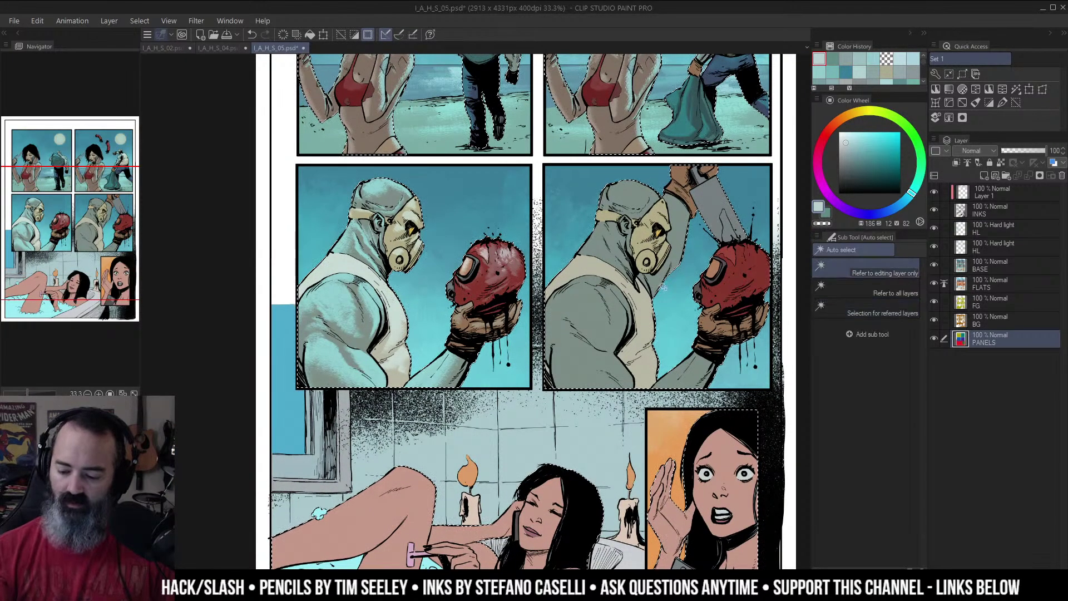
{"action": "left_click", "coordinate": [456, 262], "text": "alt+shift"}
{"action": "key", "text": "q"}
{"action": "key", "text": "q"}
{"action": "left_click_drag", "start_coordinate": [500, 267], "coordinate": [437, 281]}
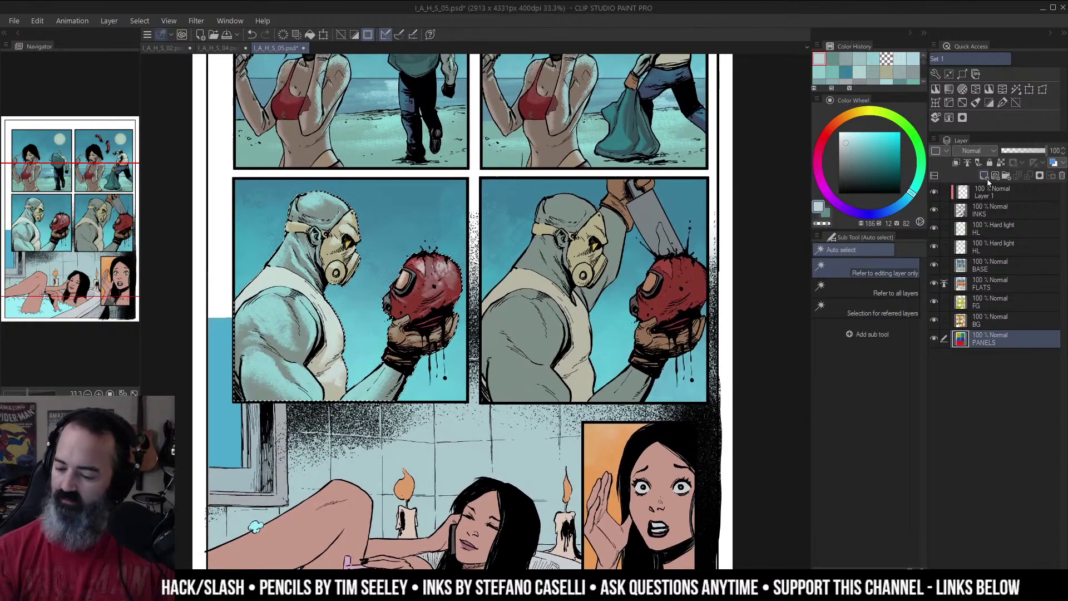
Step: Duplicate the third panel's highlights from the upper HL layer and move the copy onto the matching figure in the fourth panel
{"action": "left_click", "coordinate": [962, 232]}
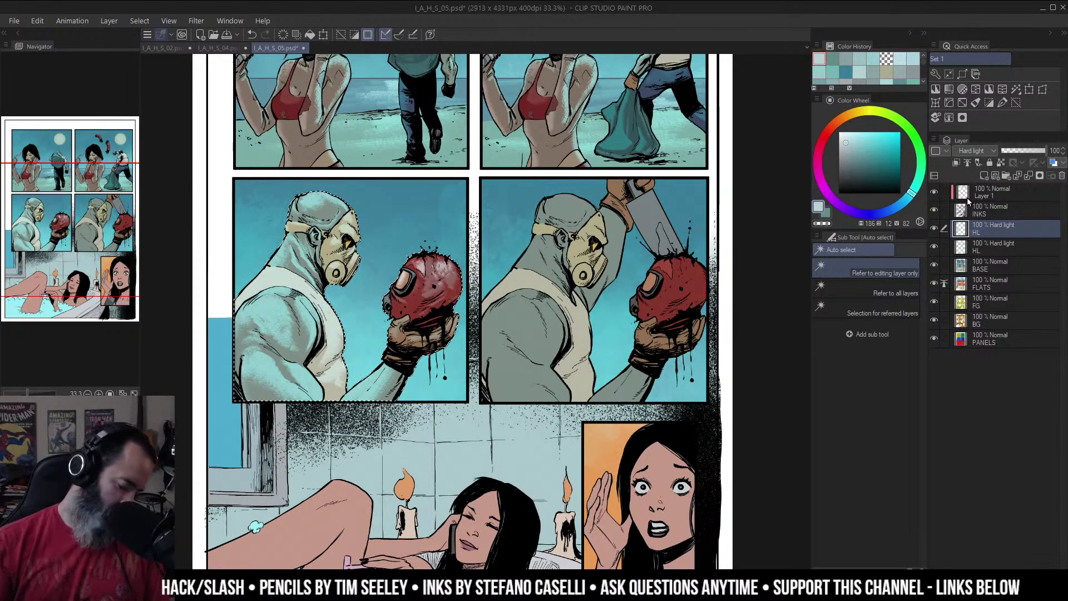
{"action": "key", "text": "ctrl+j"}
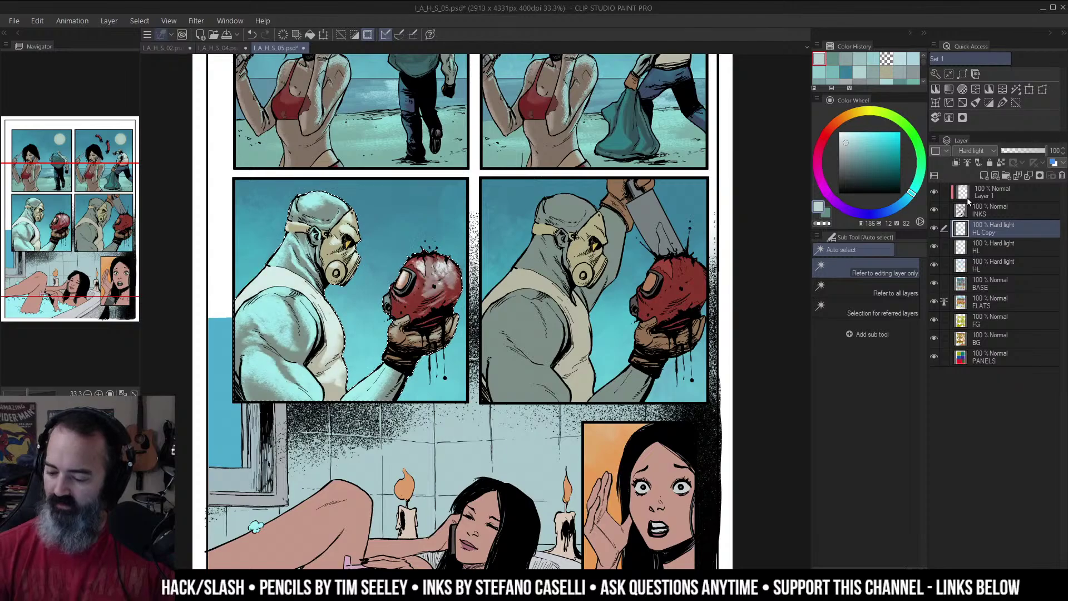
{"action": "key", "text": "ctrl+t"}
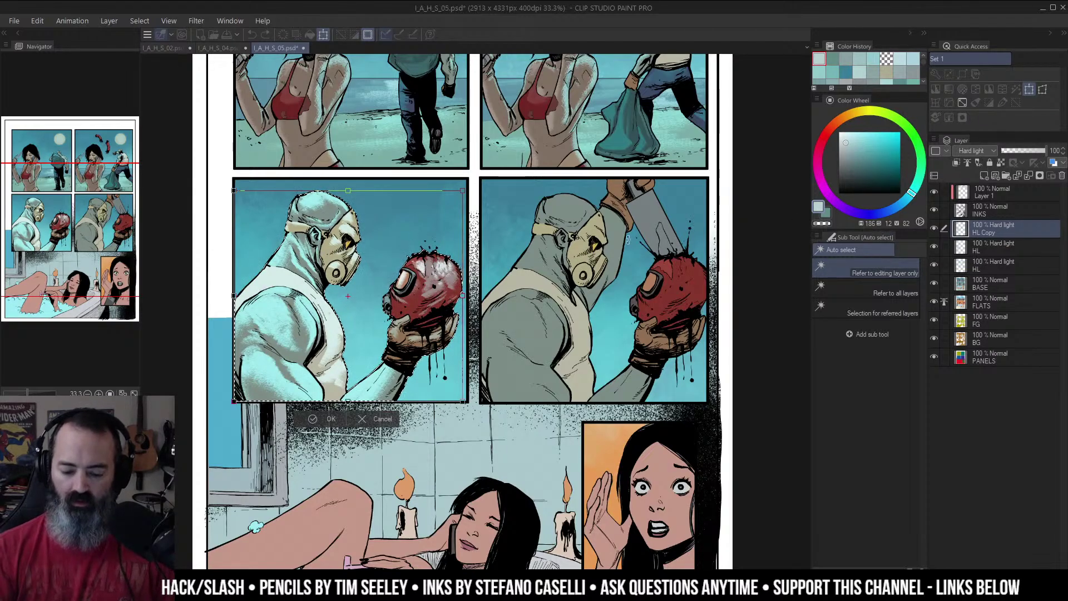
{"action": "left_click_drag", "start_coordinate": [410, 309], "coordinate": [663, 302]}
{"action": "left_click", "coordinate": [571, 421]}
{"action": "key", "text": "m"}
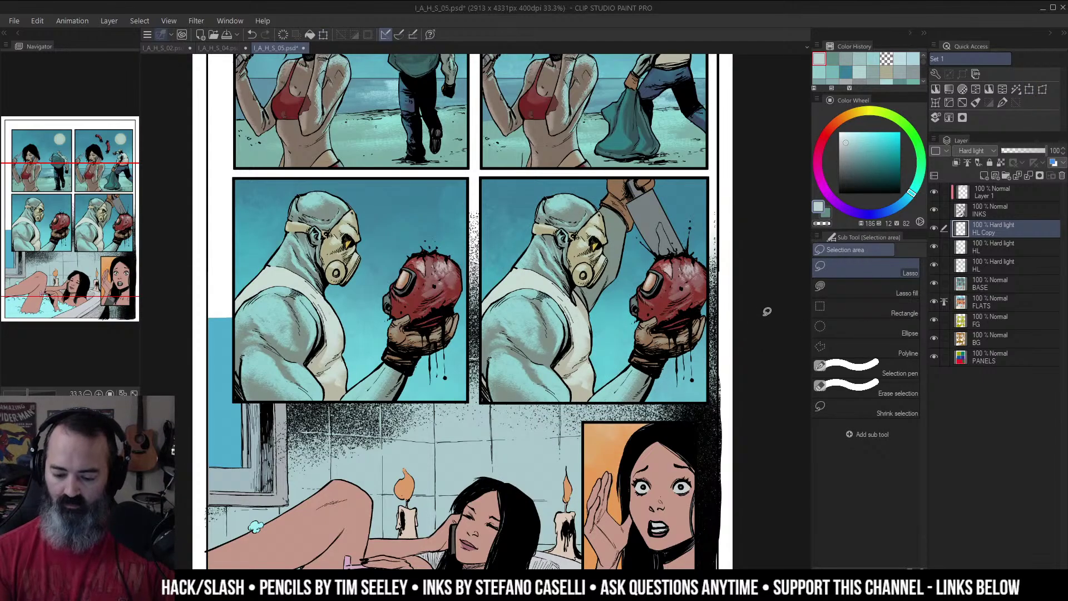
Step: Merge the HL Copy layer with the HL layer below it
{"action": "left_click", "coordinate": [636, 255]}
{"action": "key", "text": "w"}
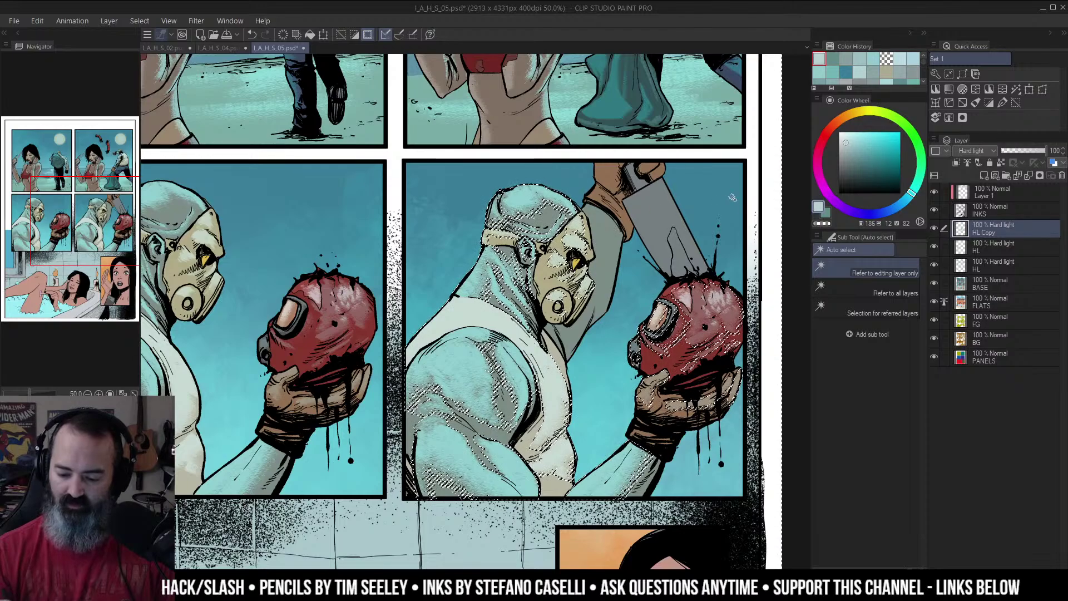
{"action": "left_click_drag", "start_coordinate": [791, 178], "coordinate": [771, 170]}
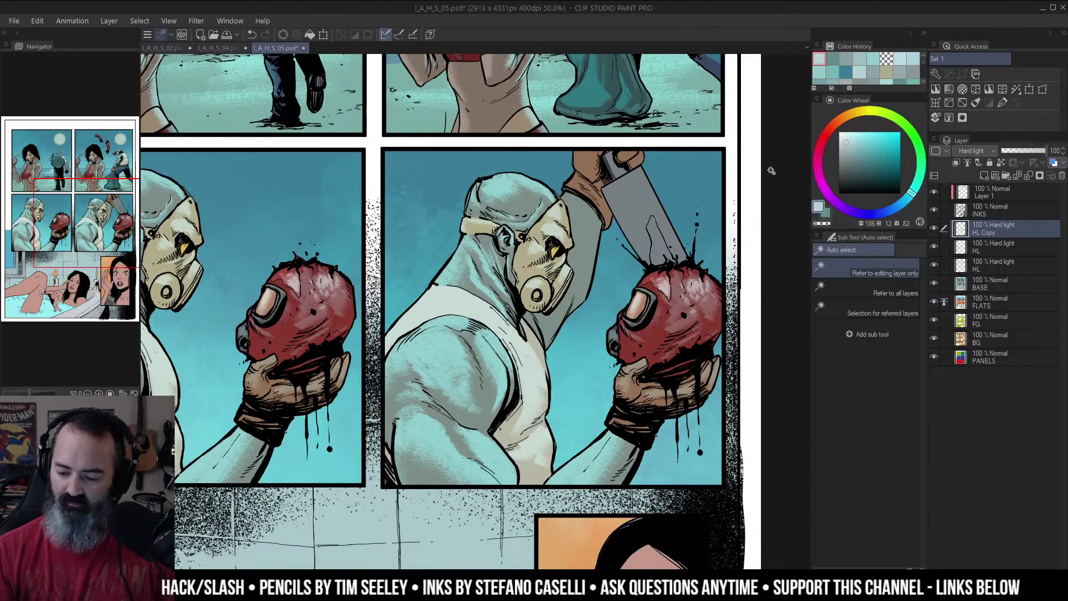
{"action": "right_click", "coordinate": [992, 226]}
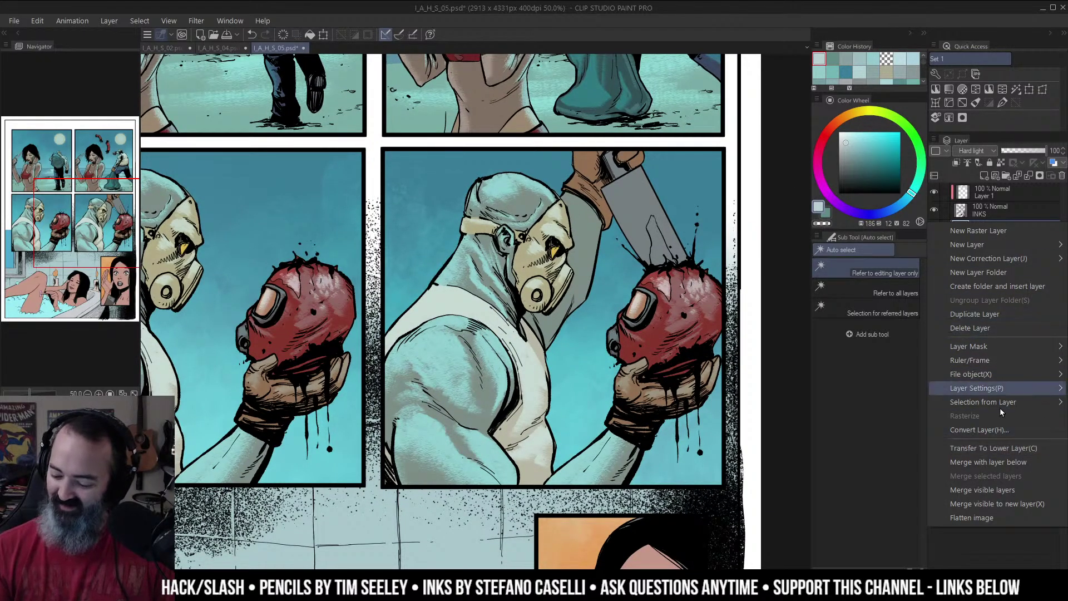
{"action": "left_click", "coordinate": [1008, 463]}
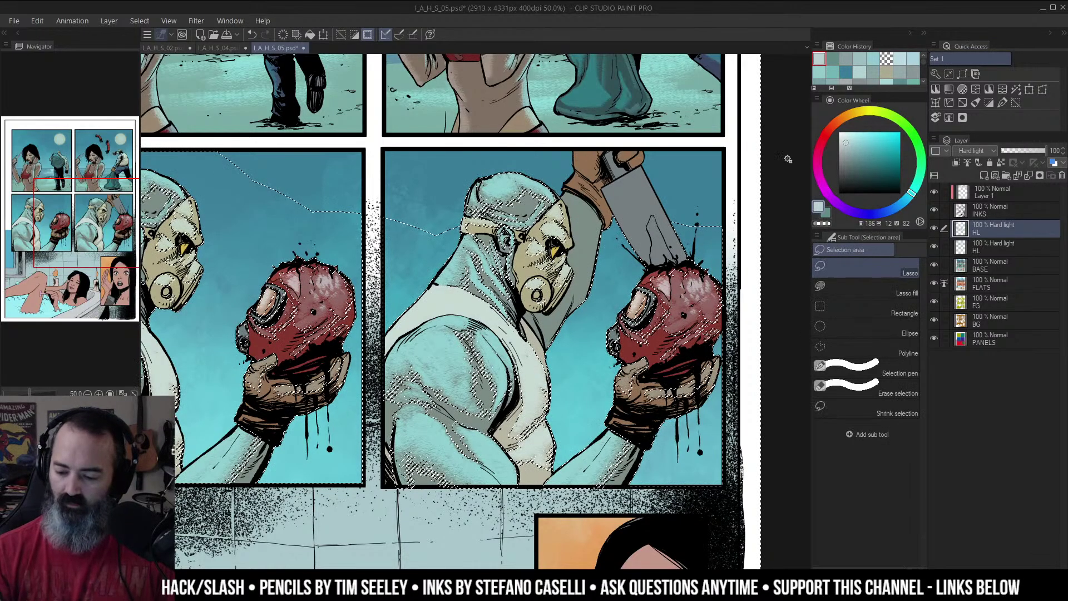
Step: Select the raised arm in the fourth panel with Auto select based on the referred layers and brush highlights onto it with RC Side Pencil
{"action": "left_click", "coordinate": [915, 303]}
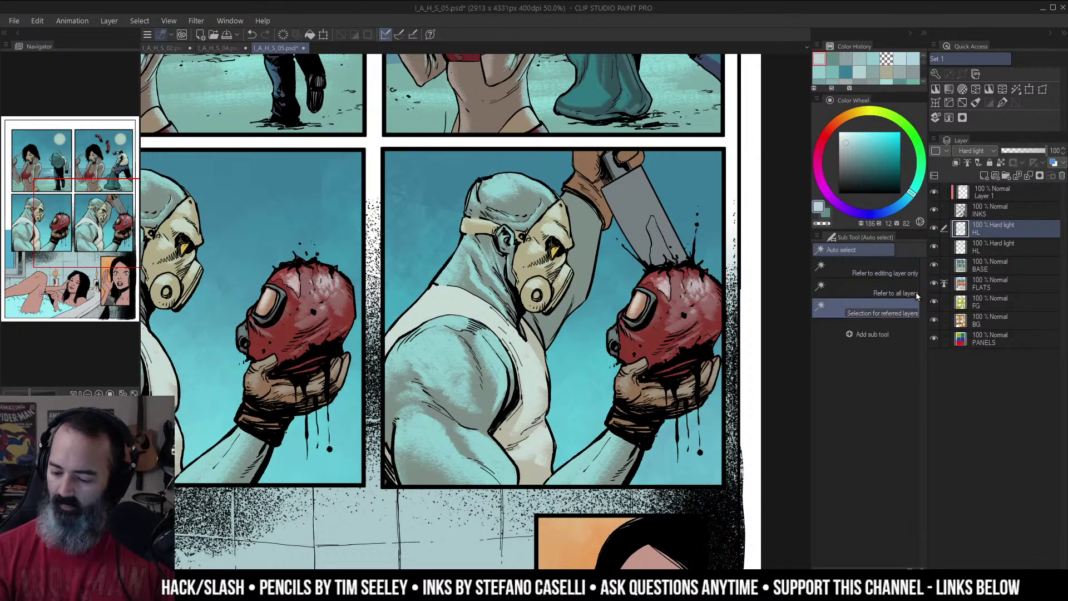
{"action": "left_click", "coordinate": [580, 224]}
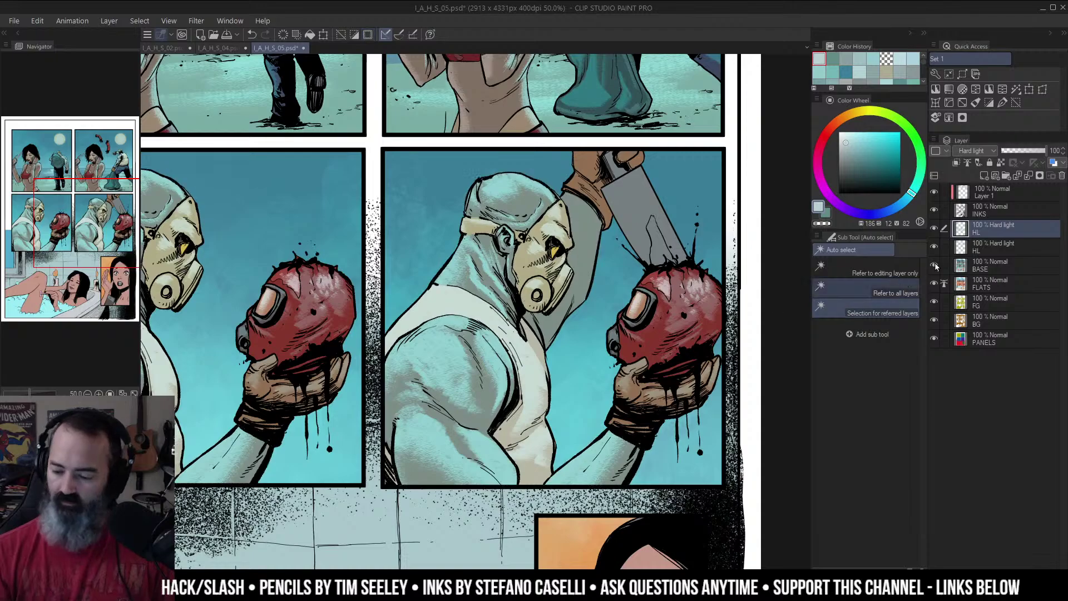
{"action": "key", "text": "b"}
{"action": "left_click", "coordinate": [934, 228], "text": "alt"}
{"action": "left_click", "coordinate": [934, 228], "text": "alt"}
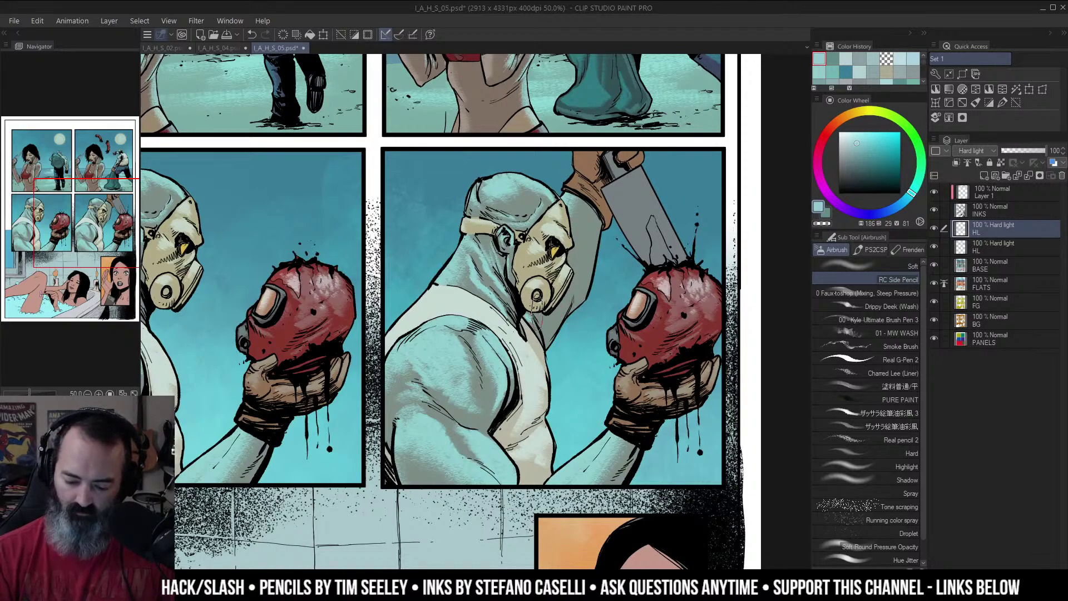
{"action": "left_click_drag", "start_coordinate": [545, 331], "coordinate": [539, 347]}
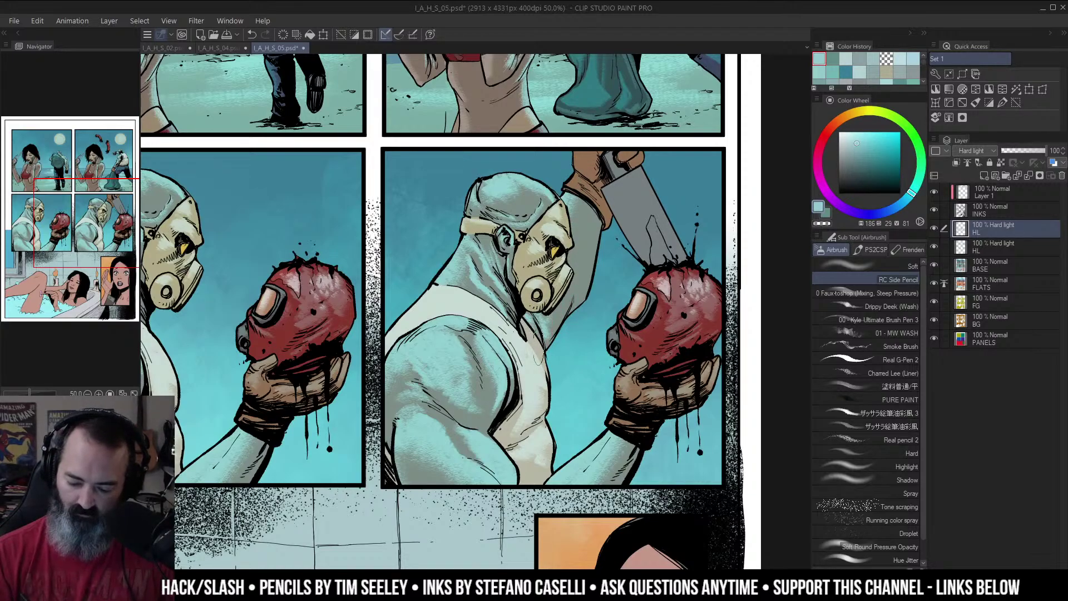
{"action": "left_click_drag", "start_coordinate": [599, 307], "coordinate": [604, 292]}
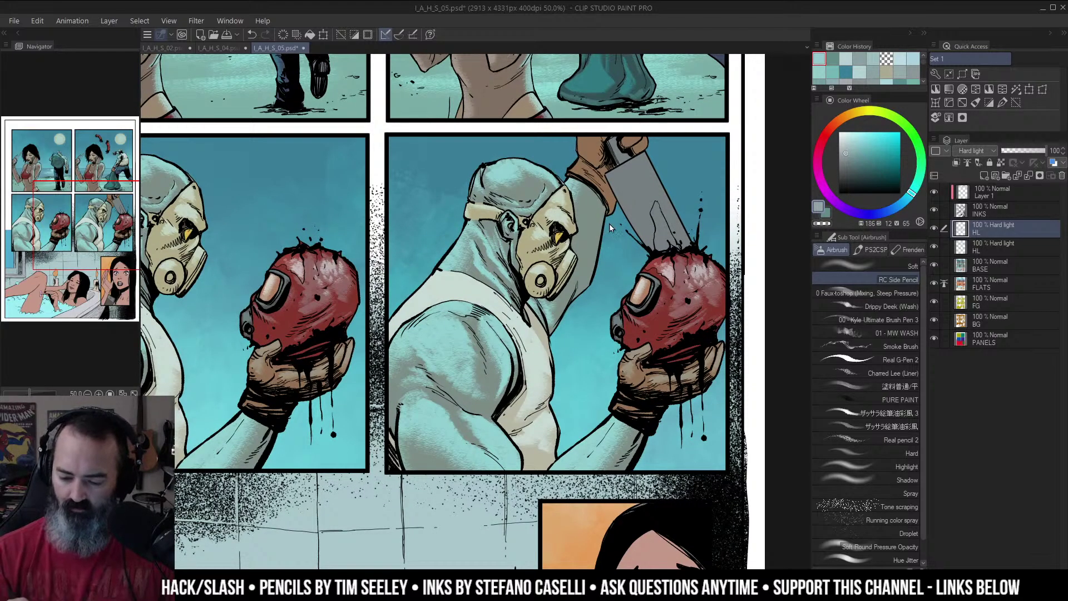
Step: Shade the masked man's raised arm in the cleaver panel with the RC Side Pencil on the upper HL layer
{"action": "left_click_drag", "start_coordinate": [608, 186], "coordinate": [592, 281]}
{"action": "key", "text": "ctrl+z"}
{"action": "key", "text": "r"}
{"action": "left_click_drag", "start_coordinate": [608, 232], "coordinate": [335, 281]}
{"action": "mouse_move", "coordinate": [323, 325]}
{"action": "left_mouse_down"}
{"action": "mouse_move", "coordinate": [310, 320]}
{"action": "mouse_move", "coordinate": [370, 267]}
{"action": "left_mouse_up"}
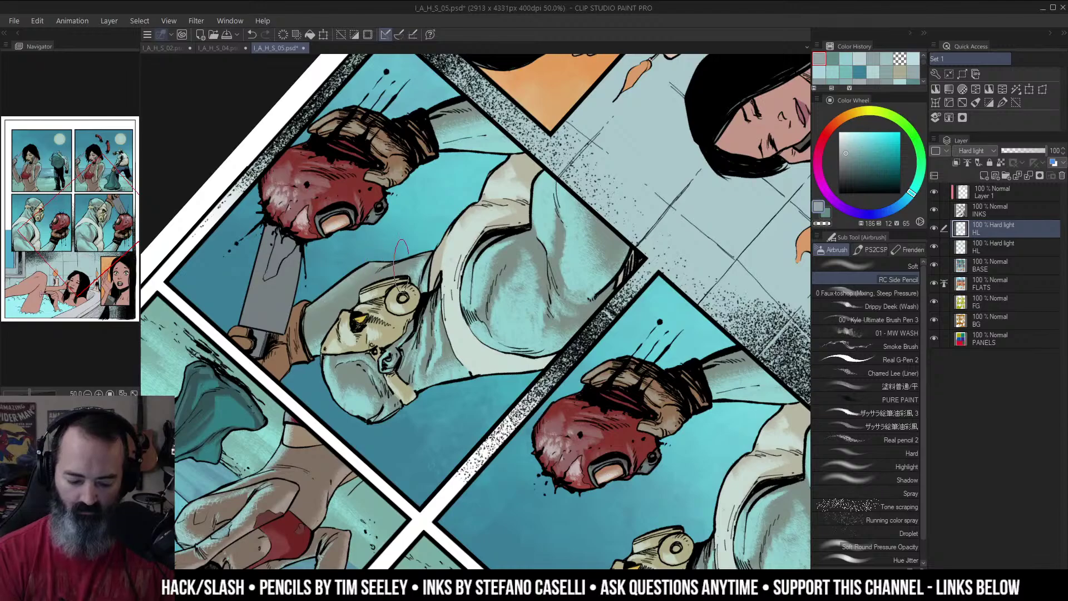
{"action": "key", "text": "r"}
{"action": "left_click_drag", "start_coordinate": [439, 256], "coordinate": [581, 416]}
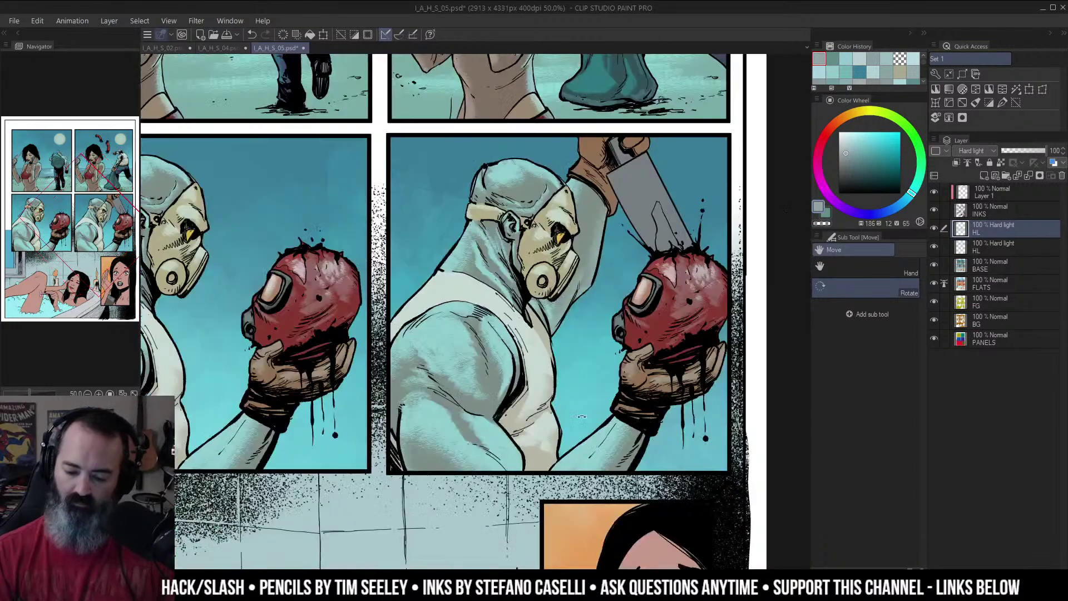
{"action": "key", "text": "ctrl+space"}
{"action": "left_click_drag", "start_coordinate": [629, 340], "coordinate": [605, 364]}
{"action": "left_click_drag", "start_coordinate": [604, 364], "coordinate": [581, 332]}
{"action": "left_click", "coordinate": [621, 258]}
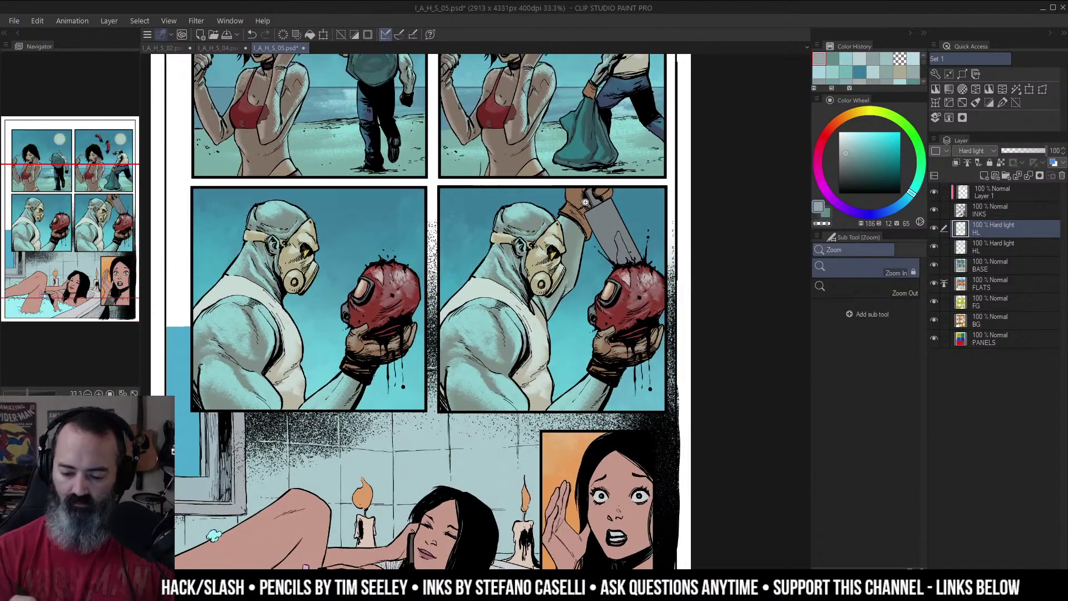
Step: Select the man's brown gloves, inspect the upper HL layer in isolation, restore all layers and clear the selection
{"action": "key", "text": "w"}
{"action": "left_click", "coordinate": [580, 207]}
{"action": "key", "text": "ctrl+space"}
{"action": "left_click", "coordinate": [507, 289]}
{"action": "left_click_drag", "start_coordinate": [507, 290], "coordinate": [598, 226]}
{"action": "key", "text": "b"}
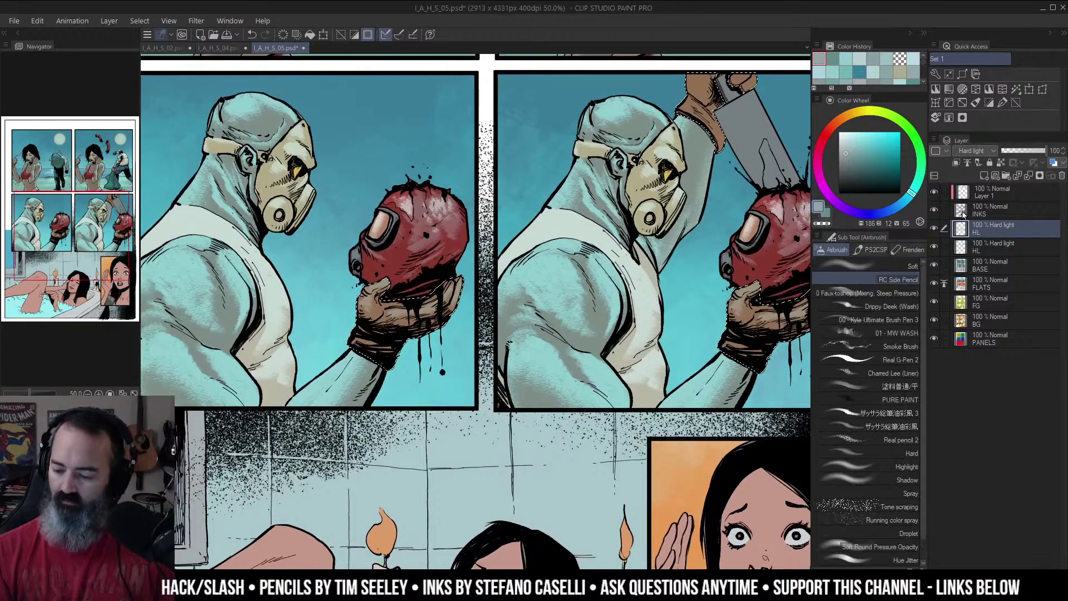
{"action": "left_click", "coordinate": [934, 228], "text": "alt"}
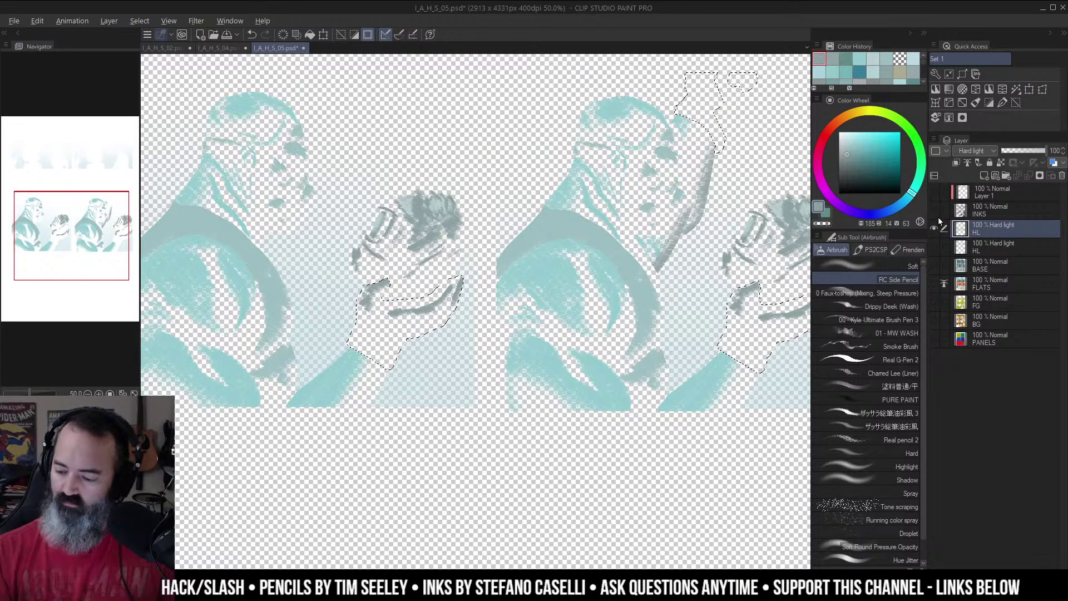
{"action": "left_click", "coordinate": [934, 228], "text": "alt"}
{"action": "left_click_drag", "start_coordinate": [692, 62], "coordinate": [525, 127]}
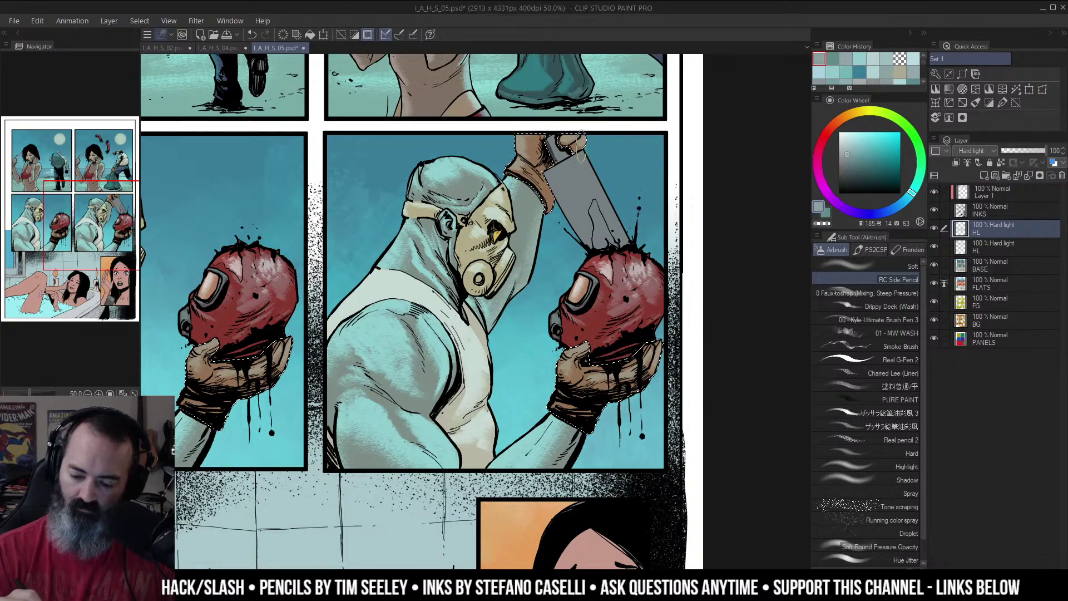
{"action": "key", "text": "ctrl+d"}
{"action": "scroll", "coordinate": [600, 206], "scroll_direction": "down", "scroll_amount": 1}
{"action": "key", "text": "m"}
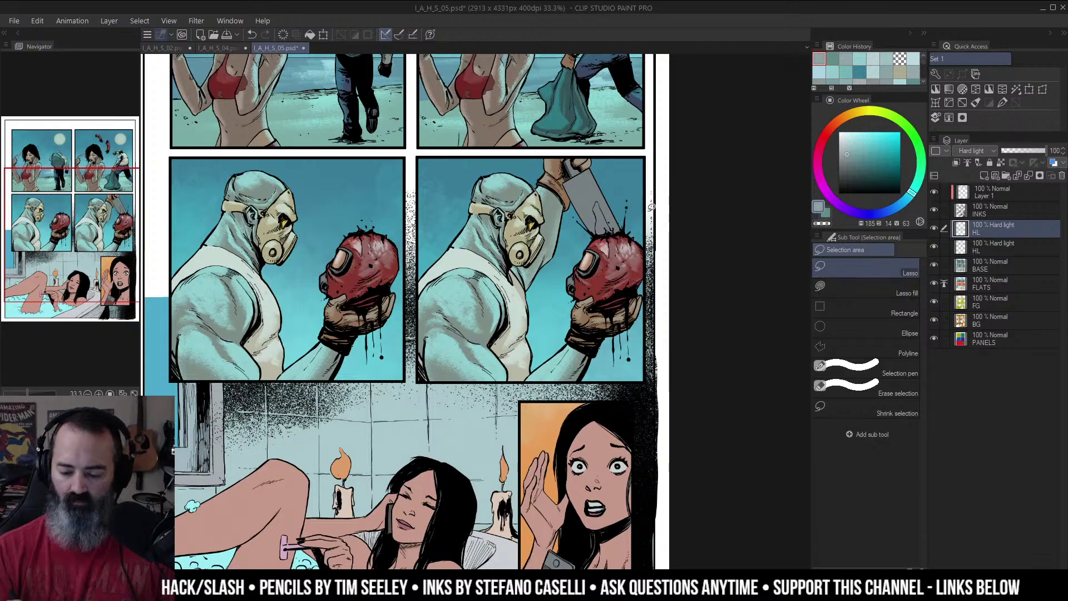
{"action": "key", "text": "w"}
{"action": "left_click", "coordinate": [585, 192]}
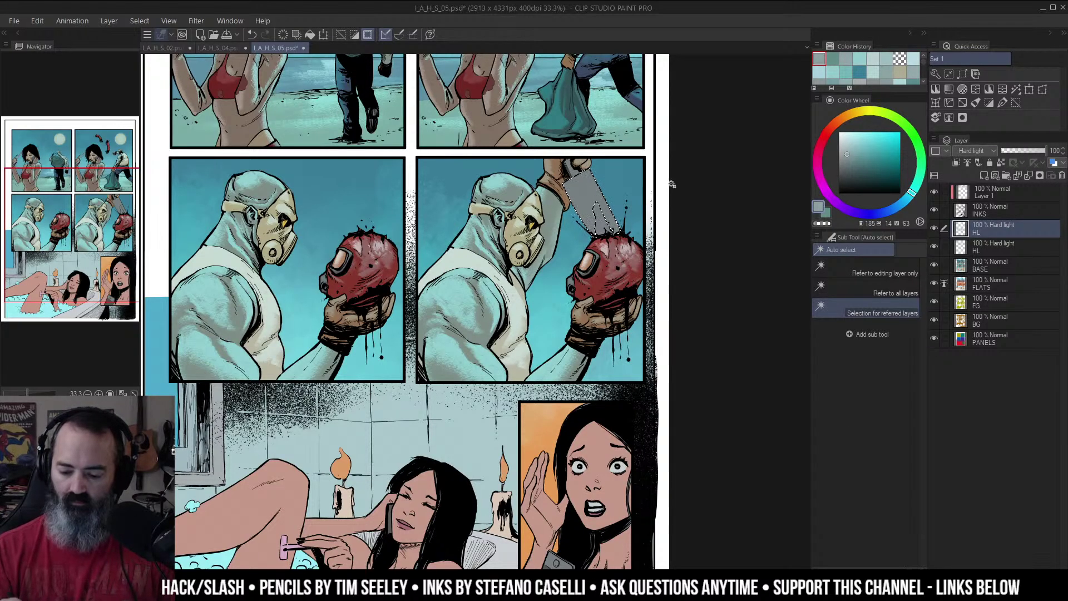
{"action": "key", "text": "m"}
{"action": "key", "text": "ctrl+d"}
Step: Fill the blood stain on the cleaver blade with a muted dark red based on the severed head's colour, on the BASE layer
{"action": "scroll", "coordinate": [604, 223], "scroll_direction": "up", "scroll_amount": 1}
{"action": "key", "text": "w"}
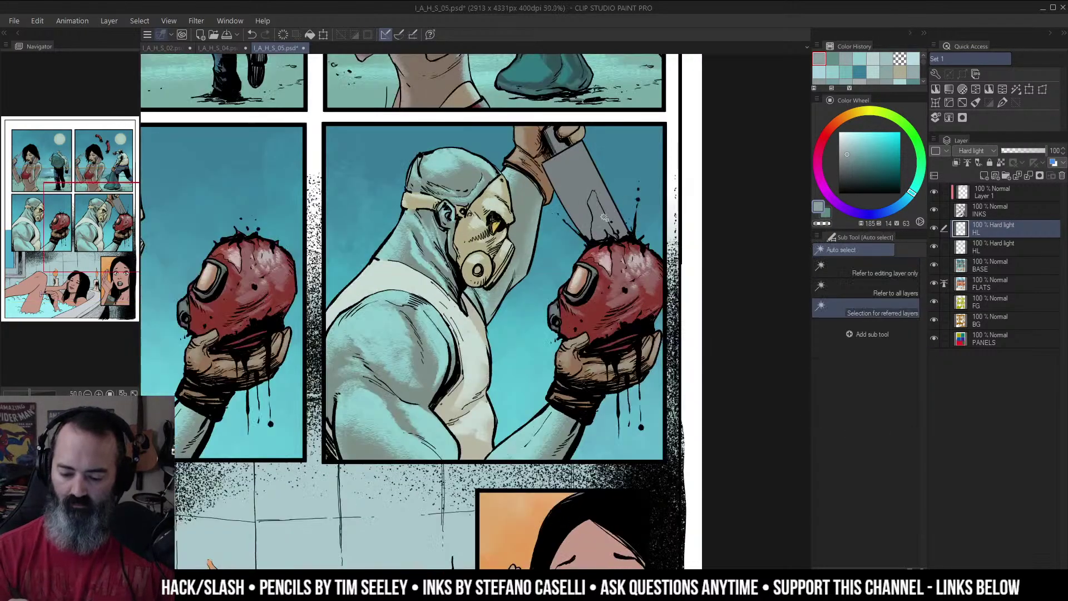
{"action": "left_click", "coordinate": [603, 223]}
{"action": "key", "text": "b"}
{"action": "left_click", "coordinate": [625, 270], "text": "alt"}
{"action": "left_click", "coordinate": [871, 160]}
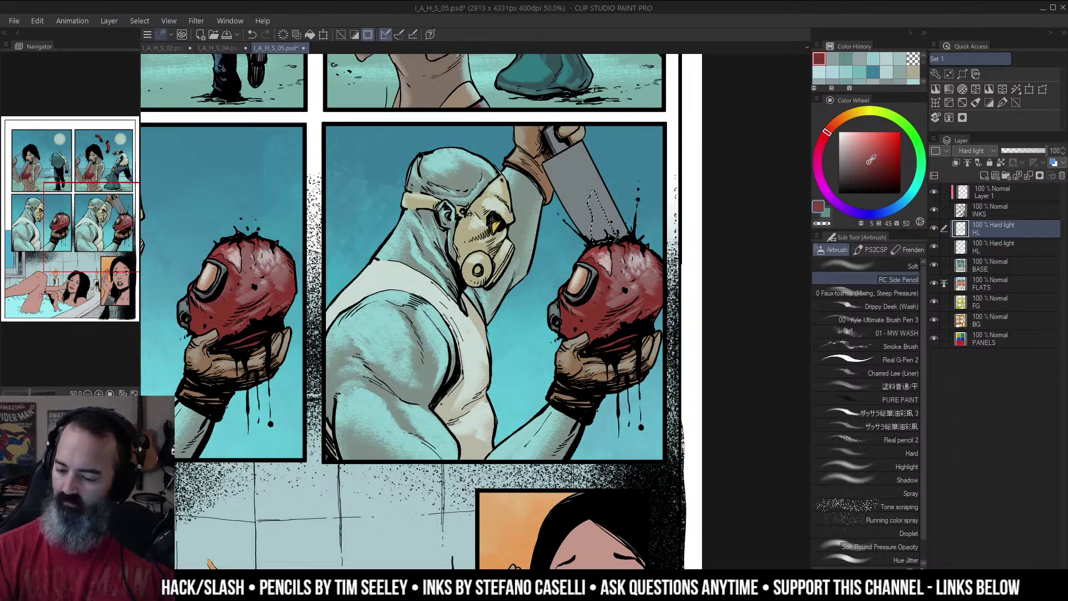
{"action": "left_click", "coordinate": [973, 260]}
{"action": "key", "text": "g"}
{"action": "left_click", "coordinate": [604, 221]}
{"action": "key", "text": "ctrl+d"}
Step: Select the cleaver blade and try a red glow across it with a smaller Soft airbrush on the upper HL layer
{"action": "key", "text": "w"}
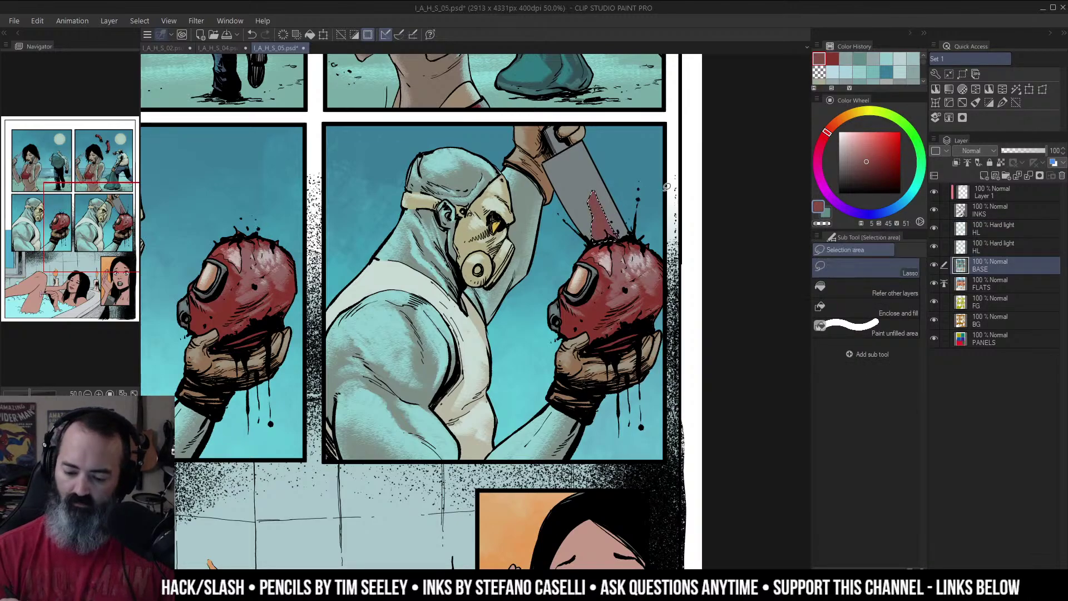
{"action": "left_click", "coordinate": [589, 176]}
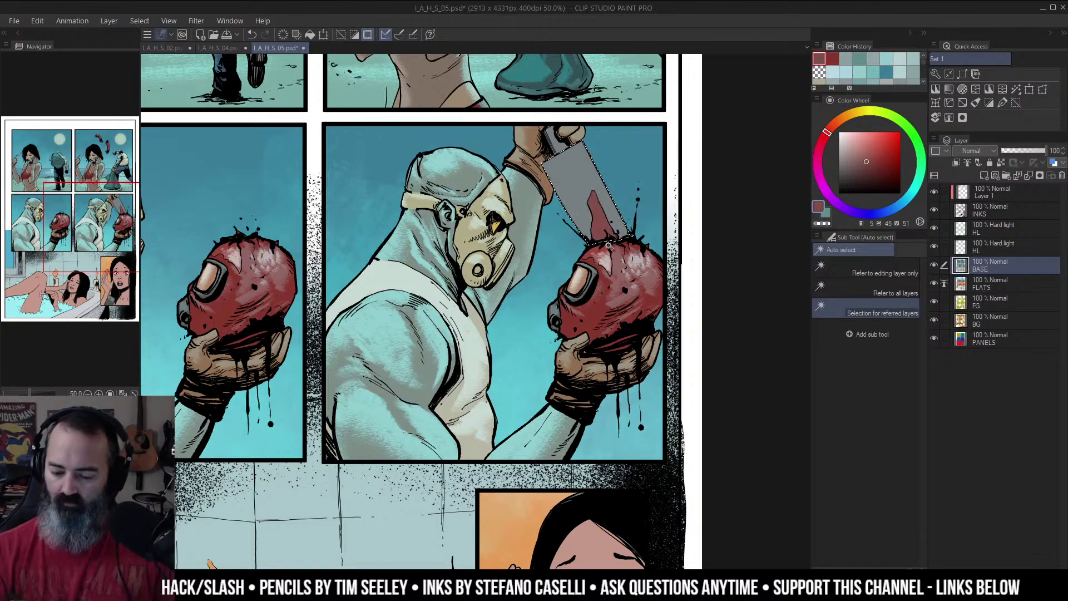
{"action": "key", "text": "ctrl+d"}
{"action": "key", "text": "b"}
{"action": "left_click", "coordinate": [972, 231]}
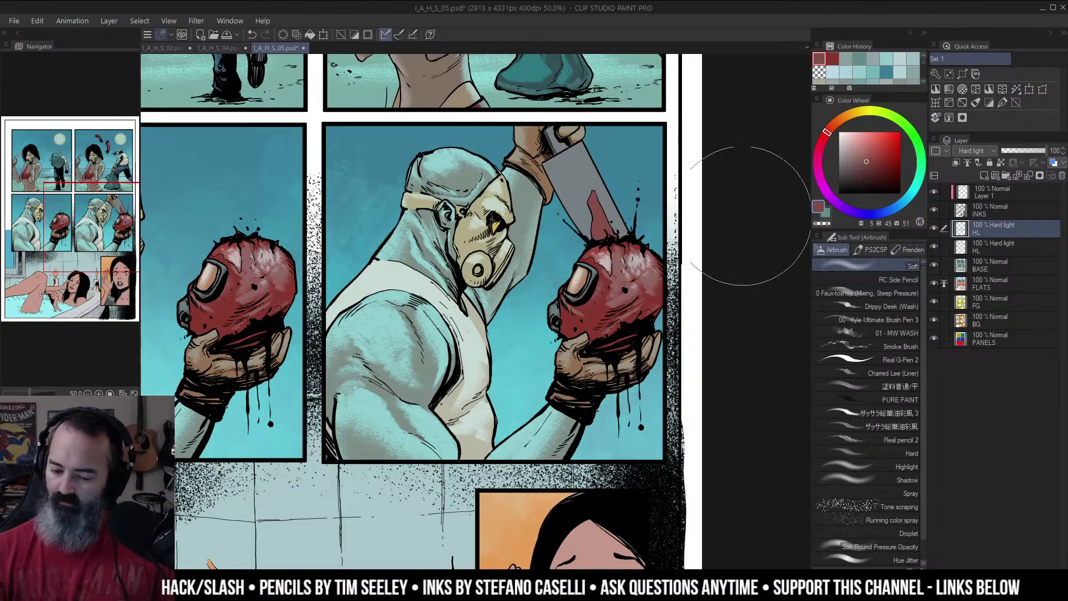
{"action": "key", "text": "bracketleft"}
{"action": "key", "text": "bracketleft"}
{"action": "key", "text": "bracketleft"}
{"action": "left_click_drag", "start_coordinate": [588, 167], "coordinate": [588, 204]}
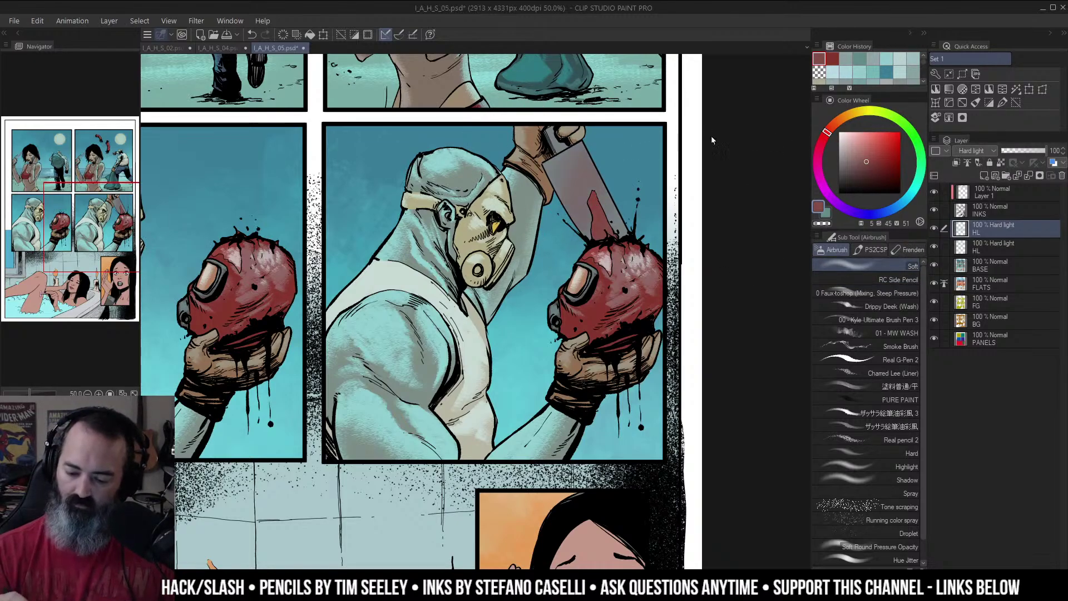
{"action": "key", "text": "ctrl+z"}
Step: Airbrush light blue and paler blue reflections across the cleaver blade on the upper HL layer
{"action": "left_click", "coordinate": [861, 149]}
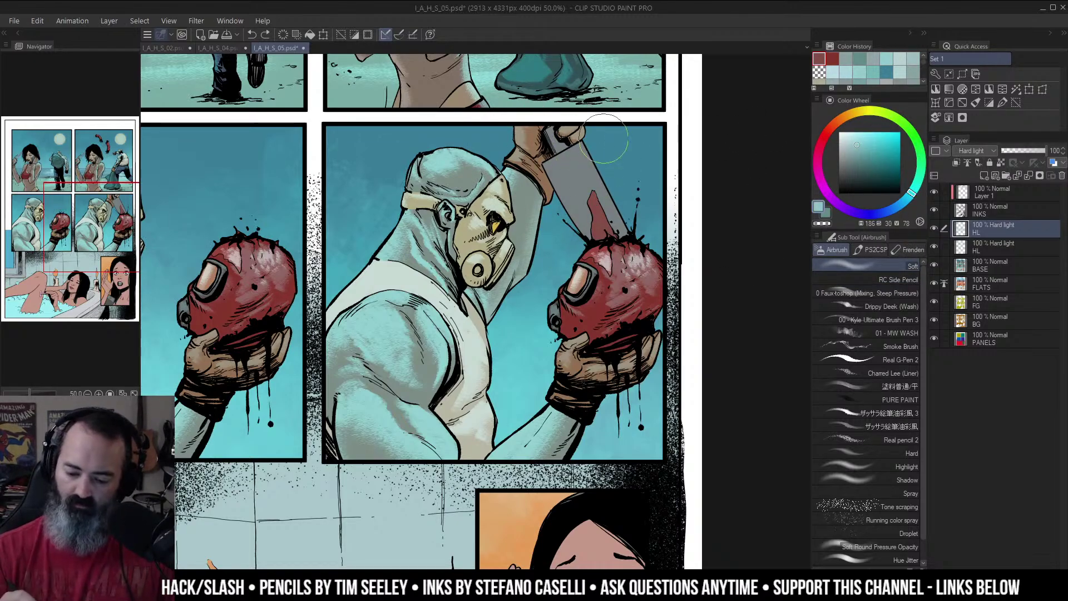
{"action": "left_click", "coordinate": [591, 171], "text": "alt"}
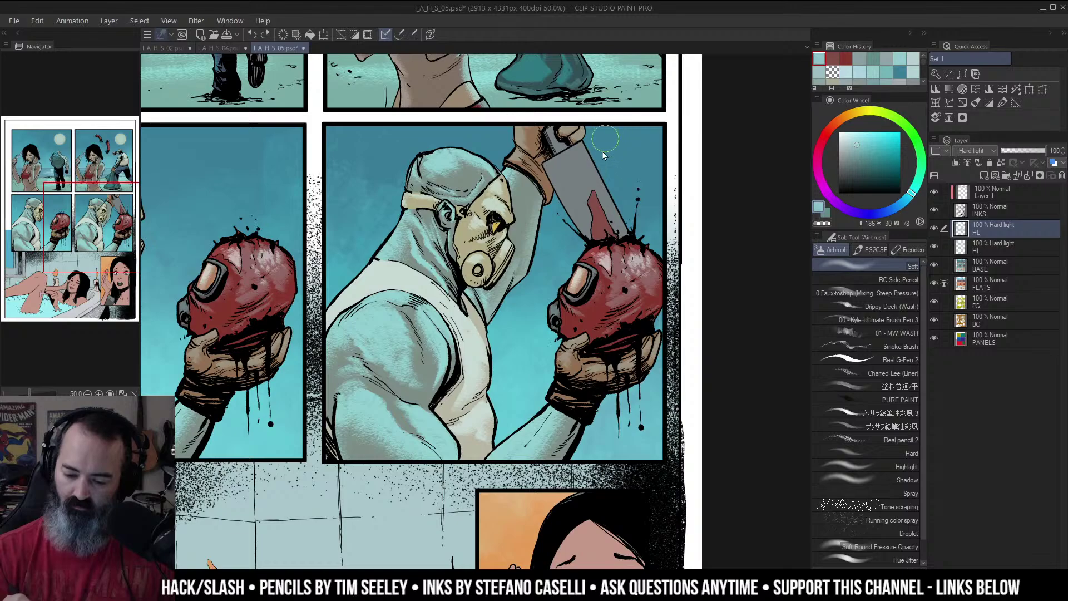
{"action": "left_click_drag", "start_coordinate": [592, 156], "coordinate": [582, 216]}
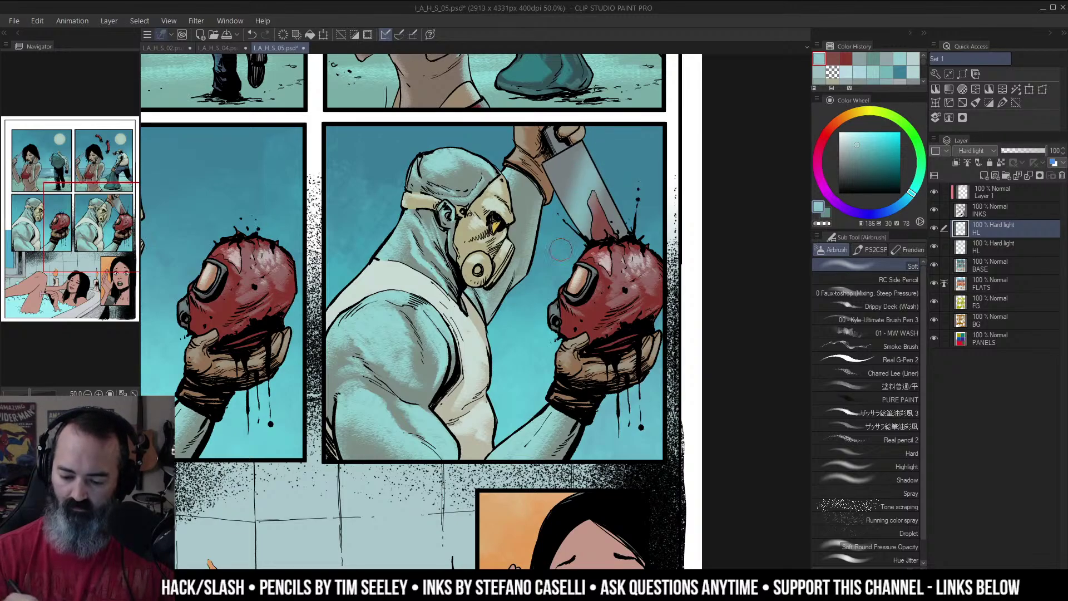
{"action": "left_click", "coordinate": [850, 136]}
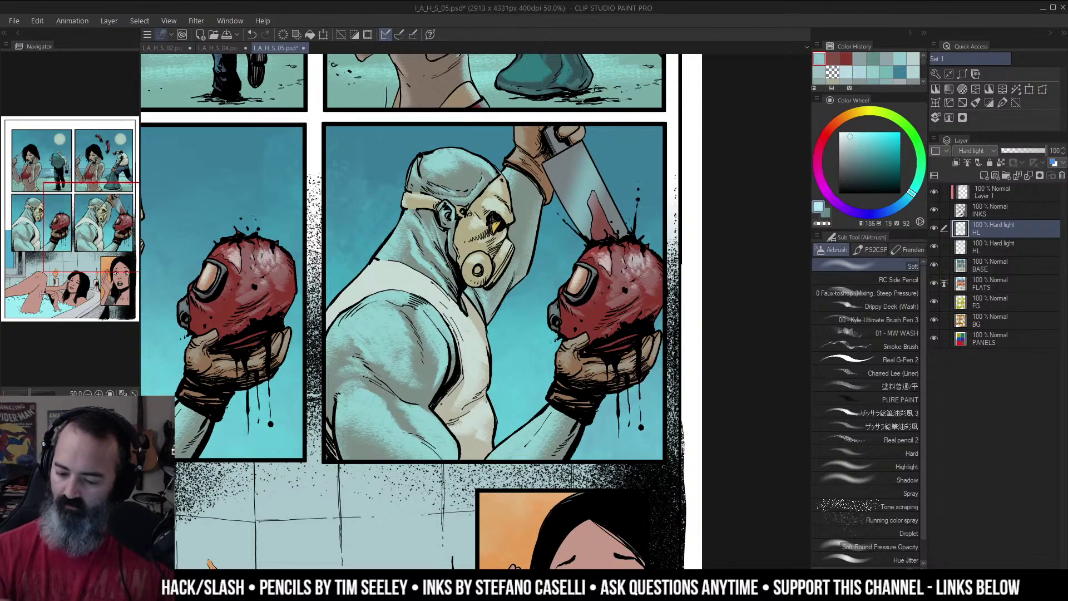
{"action": "left_click_drag", "start_coordinate": [590, 152], "coordinate": [575, 223]}
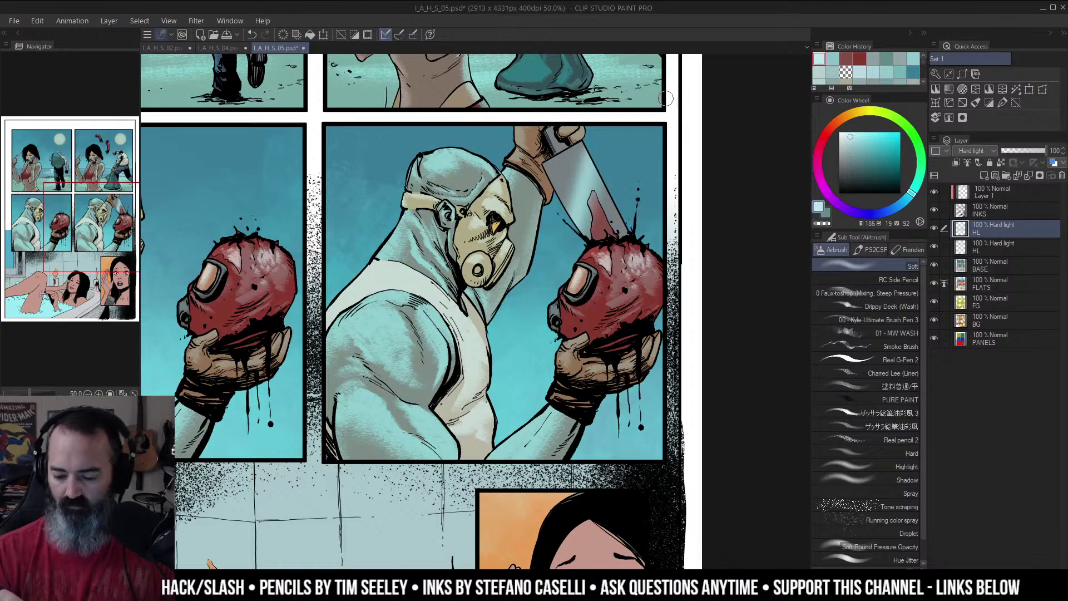
Step: Airbrush another pale blue highlight on the cleaver blade near its handle and clear the selection
{"action": "key", "text": "ctrl+space"}
{"action": "left_click", "coordinate": [618, 191], "text": "ctrl+alt"}
{"action": "left_click_drag", "start_coordinate": [619, 191], "coordinate": [647, 170]}
{"action": "left_click", "coordinate": [650, 206], "text": "ctrl"}
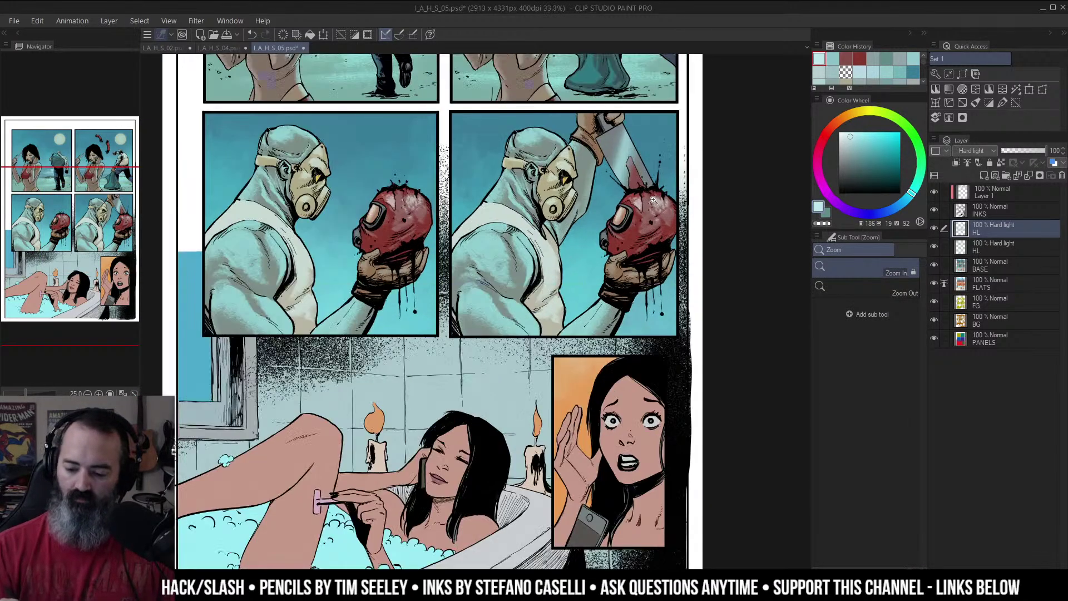
{"action": "left_click", "coordinate": [654, 199]}
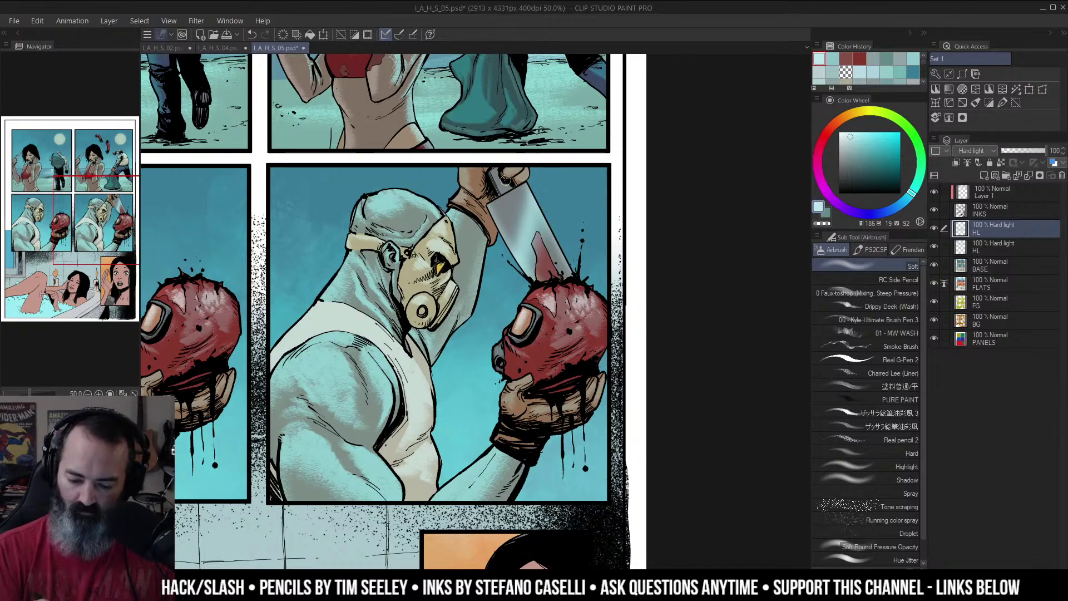
{"action": "left_click_drag", "start_coordinate": [494, 204], "coordinate": [526, 184]}
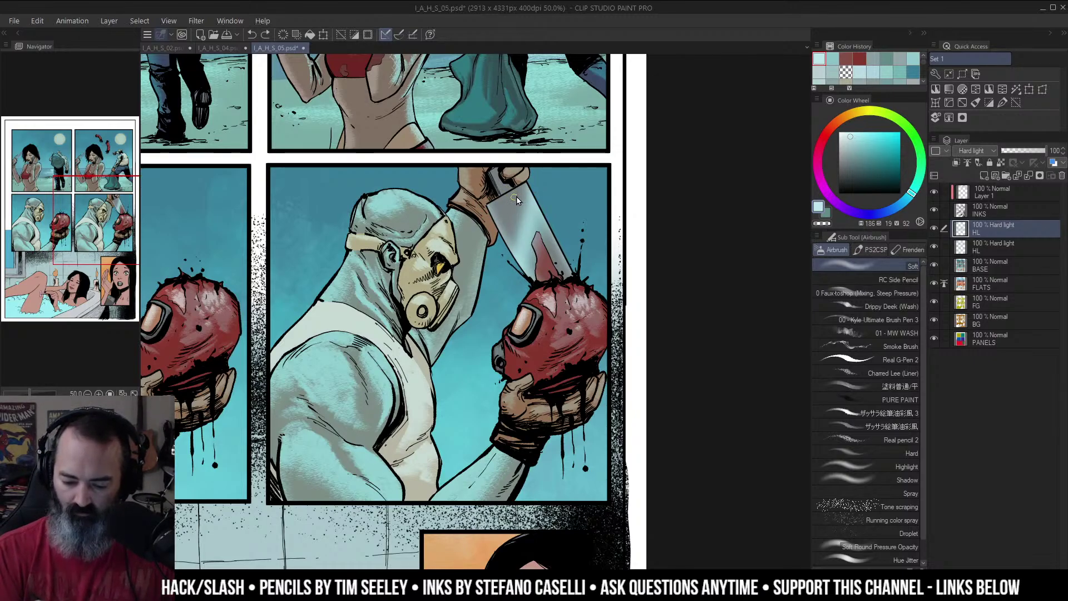
{"action": "key", "text": "ctrl+d"}
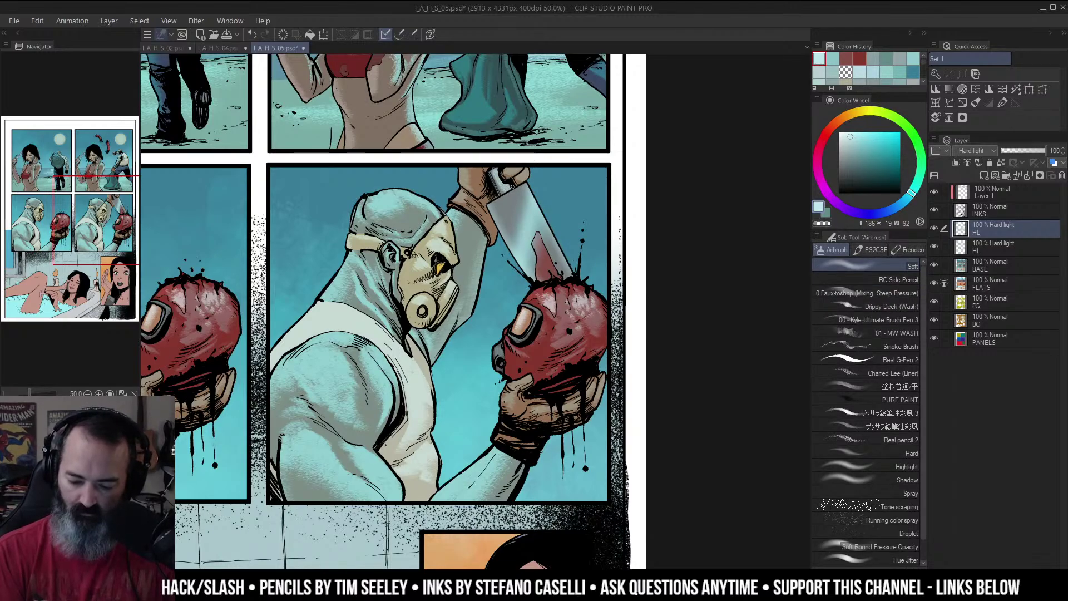
Step: Select the cleaver blade again and try a muted red blood spatter over it with the Droplet airbrush
{"action": "key", "text": "/"}
{"action": "left_click", "coordinate": [582, 184], "text": "alt"}
{"action": "left_click_drag", "start_coordinate": [623, 187], "coordinate": [683, 170]}
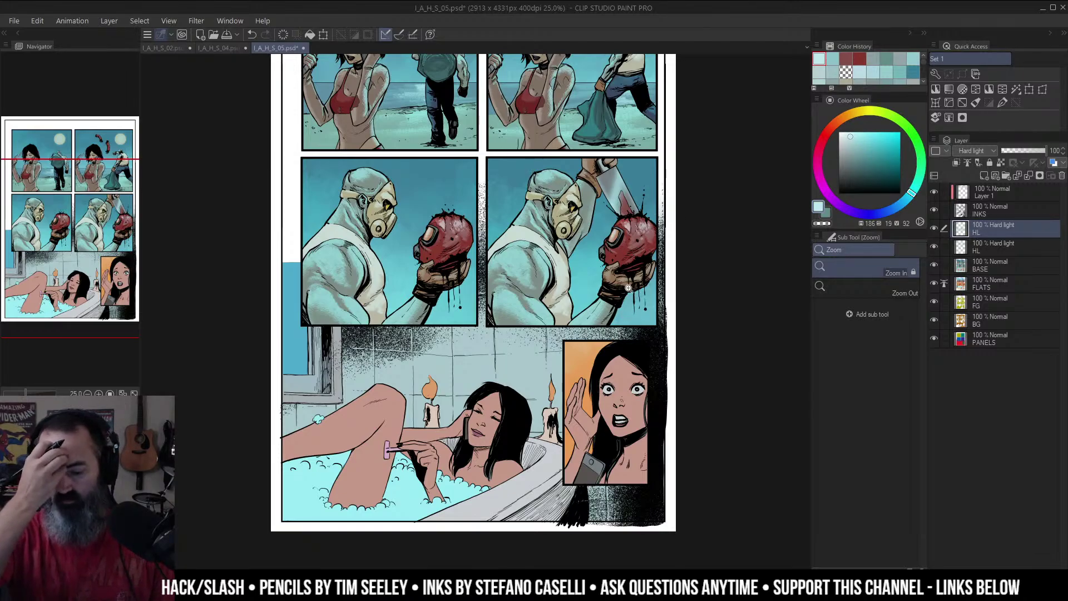
{"action": "key", "text": "w"}
{"action": "left_click", "coordinate": [625, 190]}
{"action": "key", "text": "/"}
{"action": "left_click", "coordinate": [673, 171]}
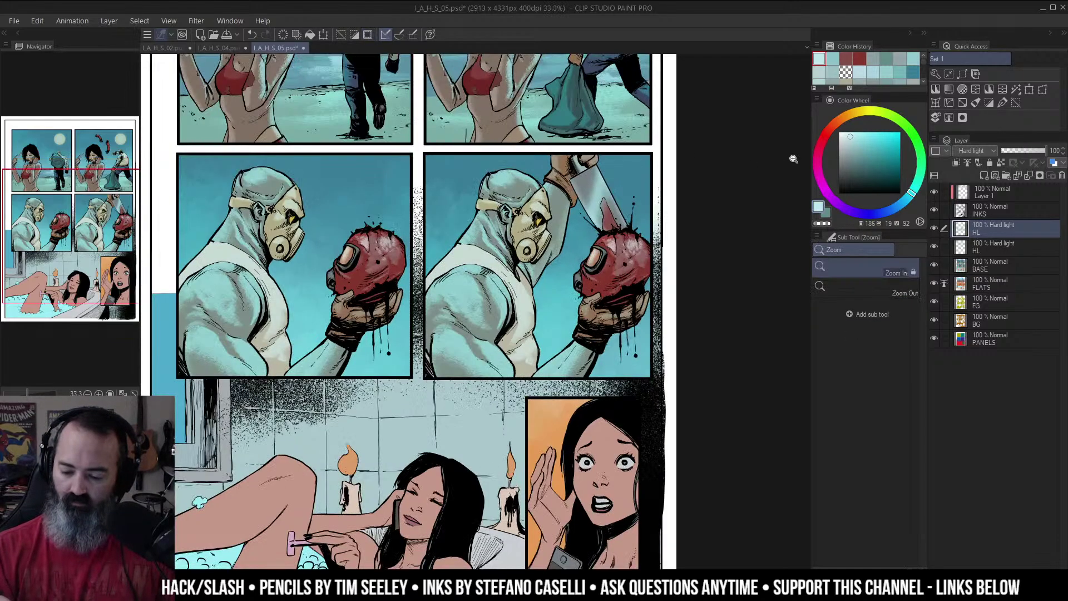
{"action": "key", "text": "b"}
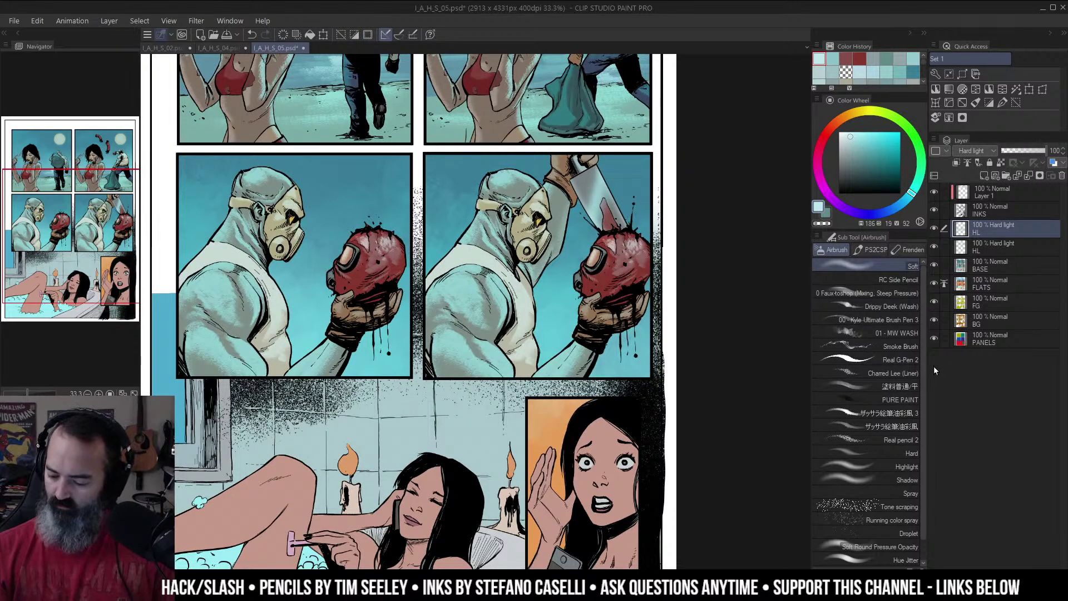
{"action": "left_click", "coordinate": [906, 532]}
{"action": "left_click", "coordinate": [830, 129]}
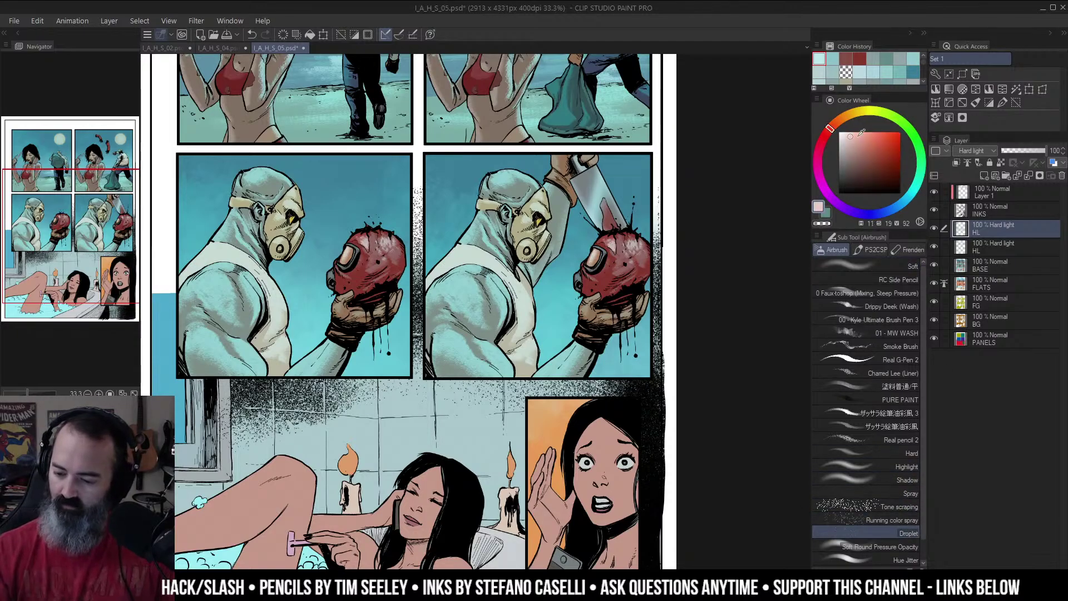
{"action": "left_click", "coordinate": [869, 153]}
{"action": "left_click_drag", "start_coordinate": [612, 204], "coordinate": [614, 257]}
{"action": "key", "text": "ctrl+z"}
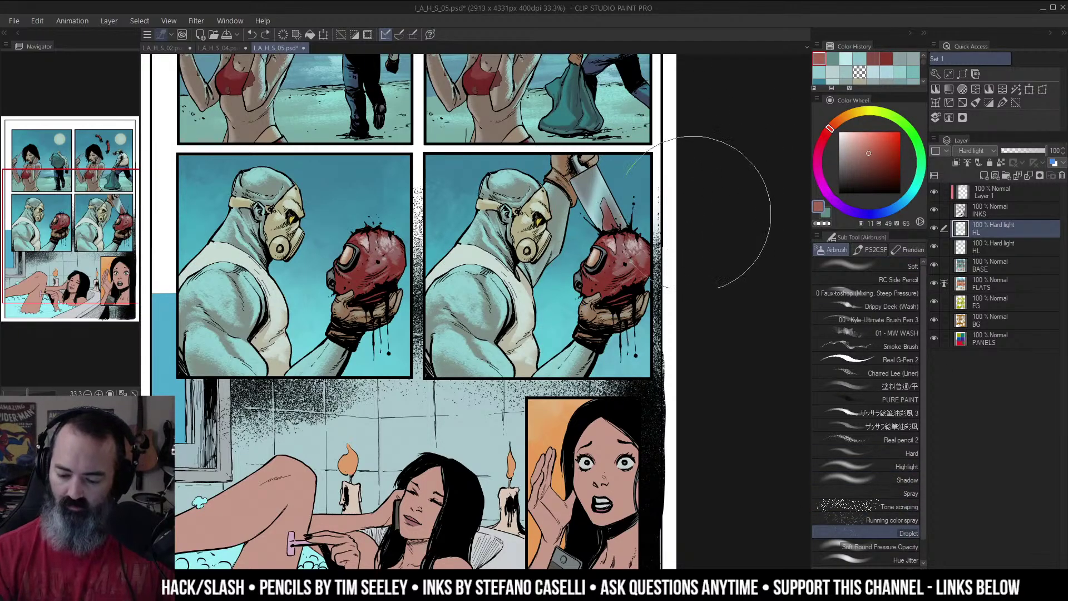
Step: Spatter darker red droplets over the cleaver blade above the severed head and clear the selection
{"action": "key", "text": "/"}
{"action": "left_click", "coordinate": [625, 227]}
{"action": "key", "text": "b"}
{"action": "left_click", "coordinate": [882, 168]}
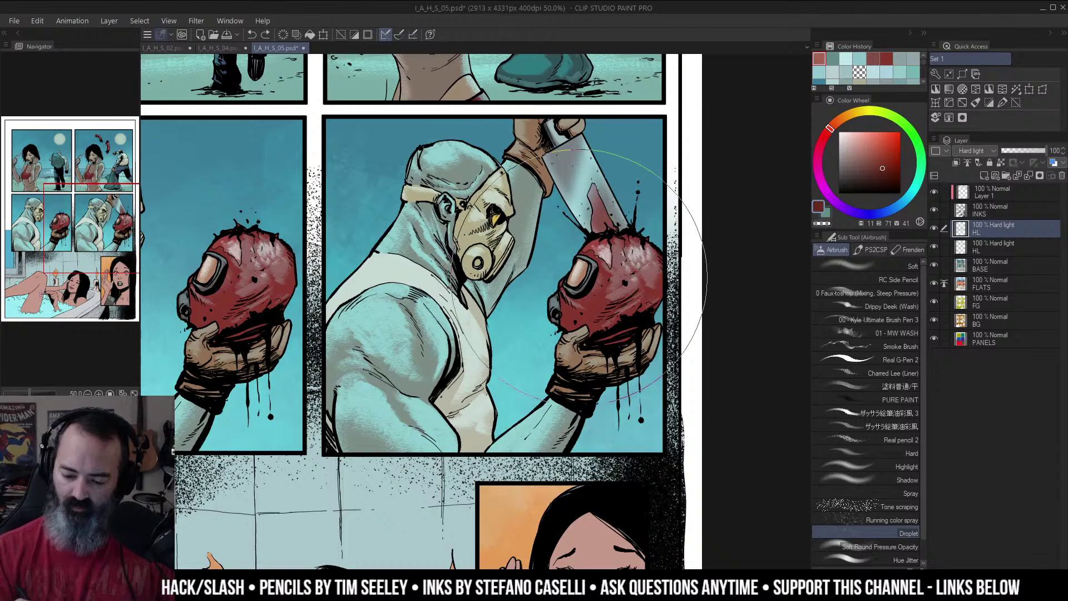
{"action": "mouse_move", "coordinate": [590, 245]}
{"action": "left_mouse_down"}
{"action": "mouse_move", "coordinate": [619, 184]}
{"action": "mouse_move", "coordinate": [619, 265]}
{"action": "mouse_move", "coordinate": [619, 247]}
{"action": "left_mouse_up"}
{"action": "left_click", "coordinate": [623, 242], "text": "ctrl+alt"}
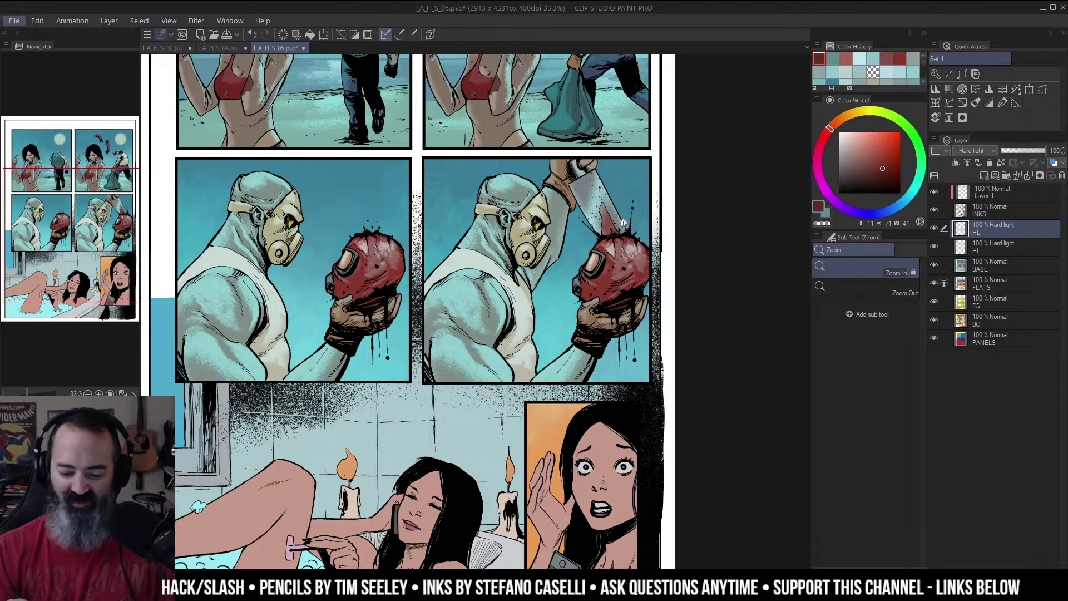
{"action": "left_click_drag", "start_coordinate": [556, 211], "coordinate": [599, 199]}
{"action": "left_click", "coordinate": [599, 198], "text": "alt"}
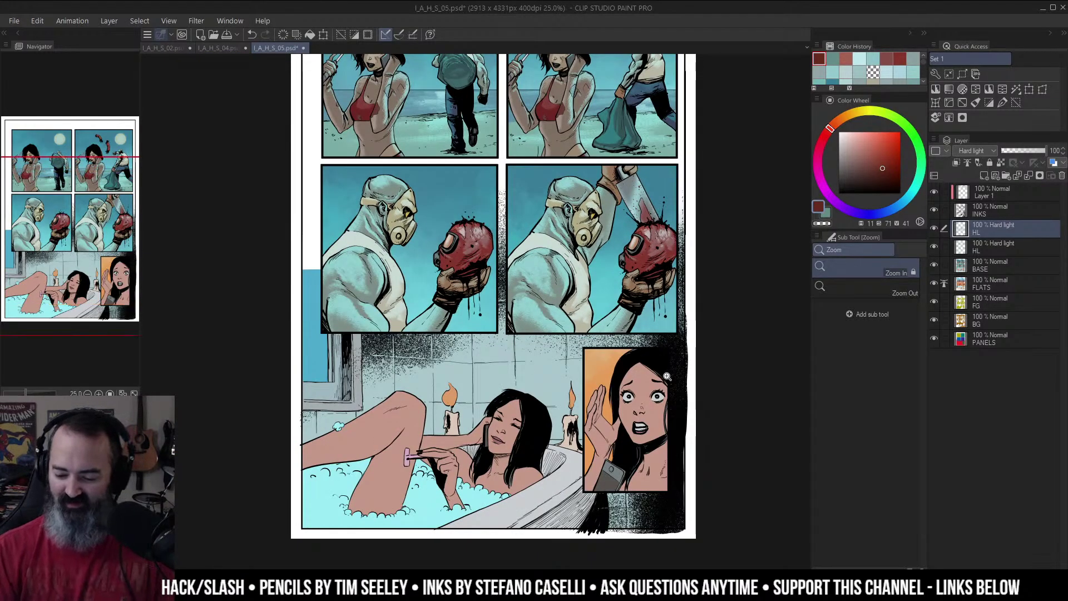
{"action": "left_click_drag", "start_coordinate": [709, 231], "coordinate": [714, 209]}
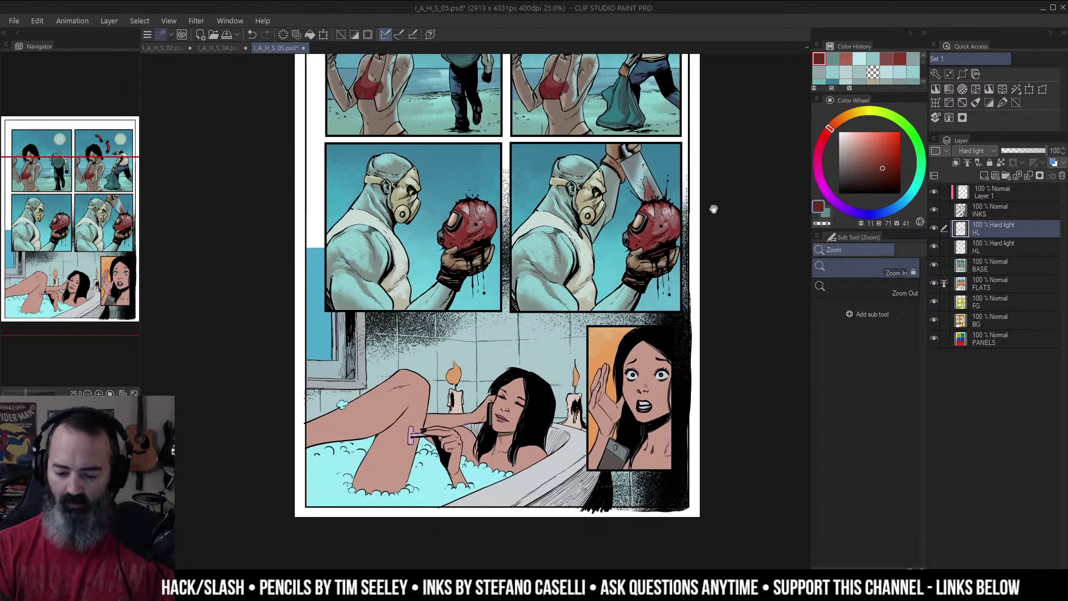
{"action": "left_click_drag", "start_coordinate": [686, 253], "coordinate": [663, 249]}
{"action": "left_click_drag", "start_coordinate": [636, 314], "coordinate": [684, 278]}
{"action": "key", "text": "m"}
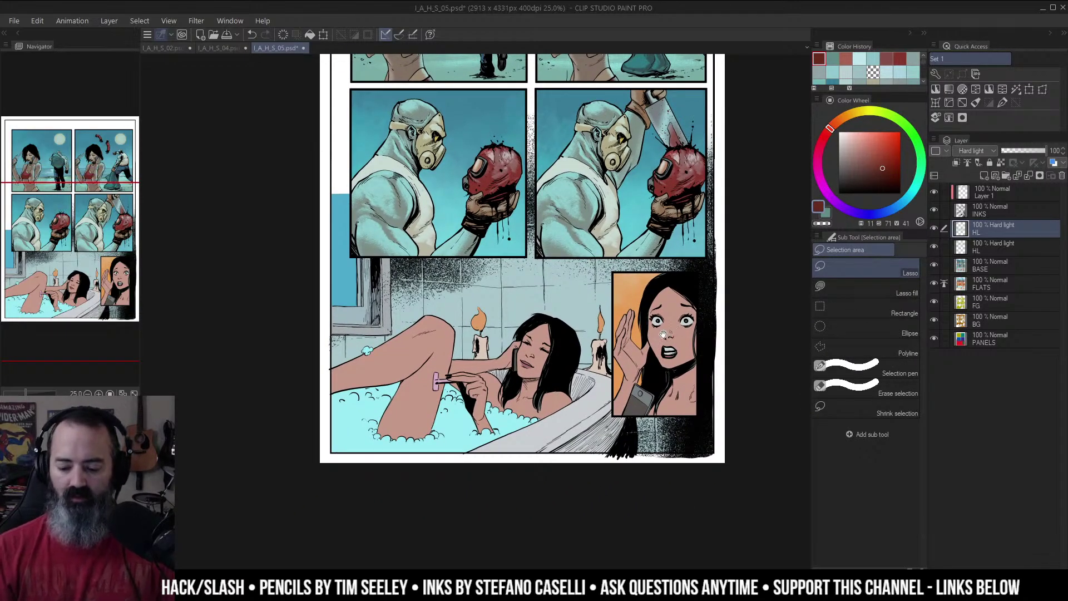
Step: Select the frightened woman's facial skin in the orange inset panel and hide the selection outline
{"action": "left_click_drag", "start_coordinate": [662, 335], "coordinate": [656, 343]}
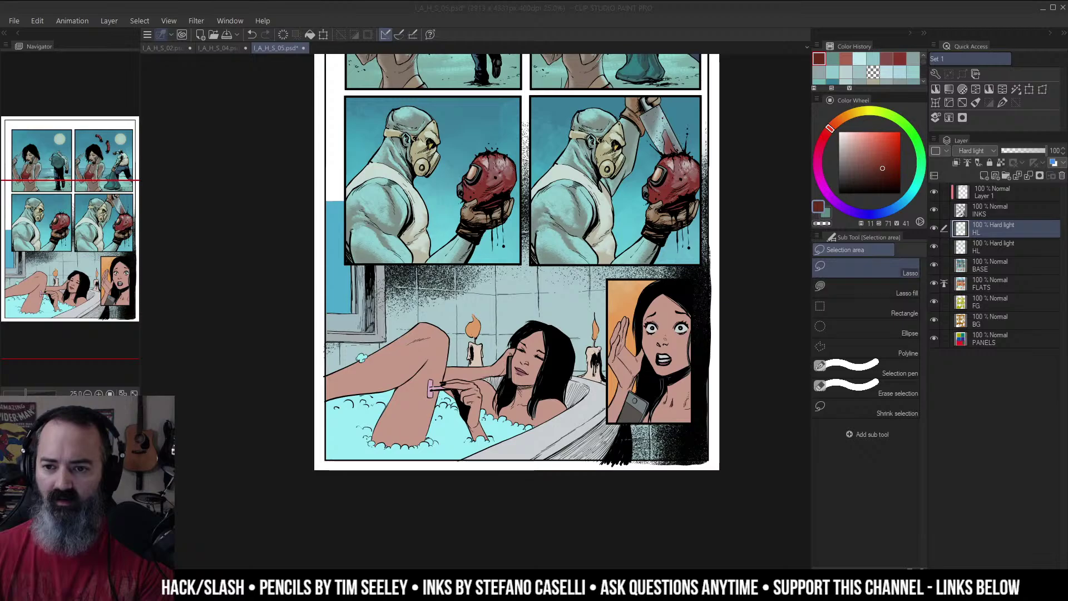
{"action": "left_click_drag", "start_coordinate": [721, 266], "coordinate": [731, 240]}
{"action": "key", "text": "w"}
{"action": "left_click", "coordinate": [680, 316]}
{"action": "key", "text": "ctrl+h"}
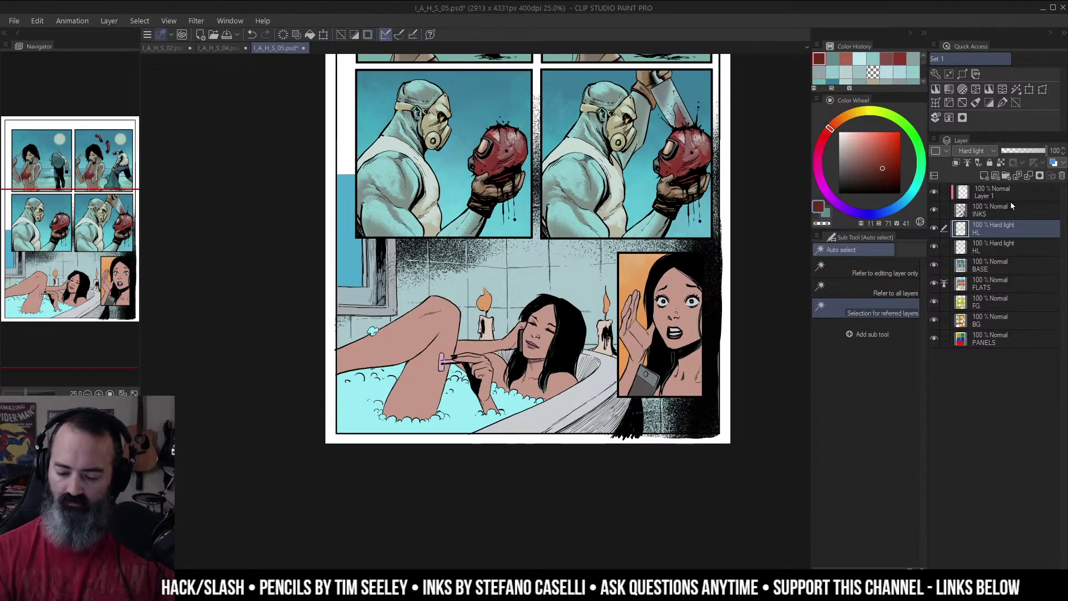
{"action": "key", "text": "ctrl+u"}
{"action": "key", "text": "Return"}
{"action": "key", "text": "m"}
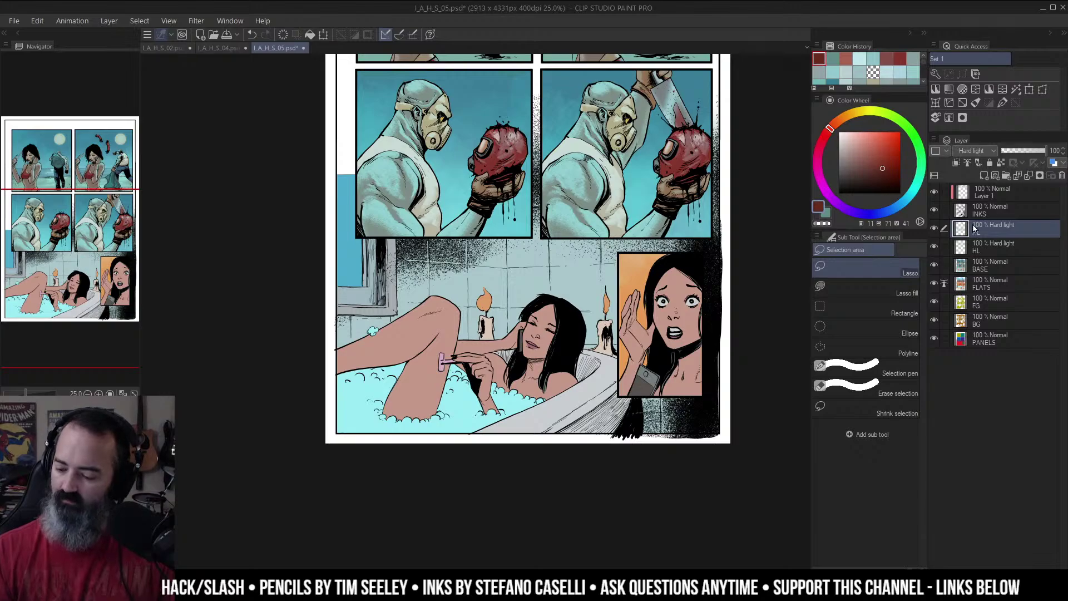
Step: On the BASE layer, select the skin in the bath scene and inset, setting saturation to 13 and luminosity to -10
{"action": "left_click", "coordinate": [964, 267]}
{"action": "key", "text": "w"}
{"action": "left_click", "coordinate": [697, 314]}
{"action": "key", "text": "ctrl+u"}
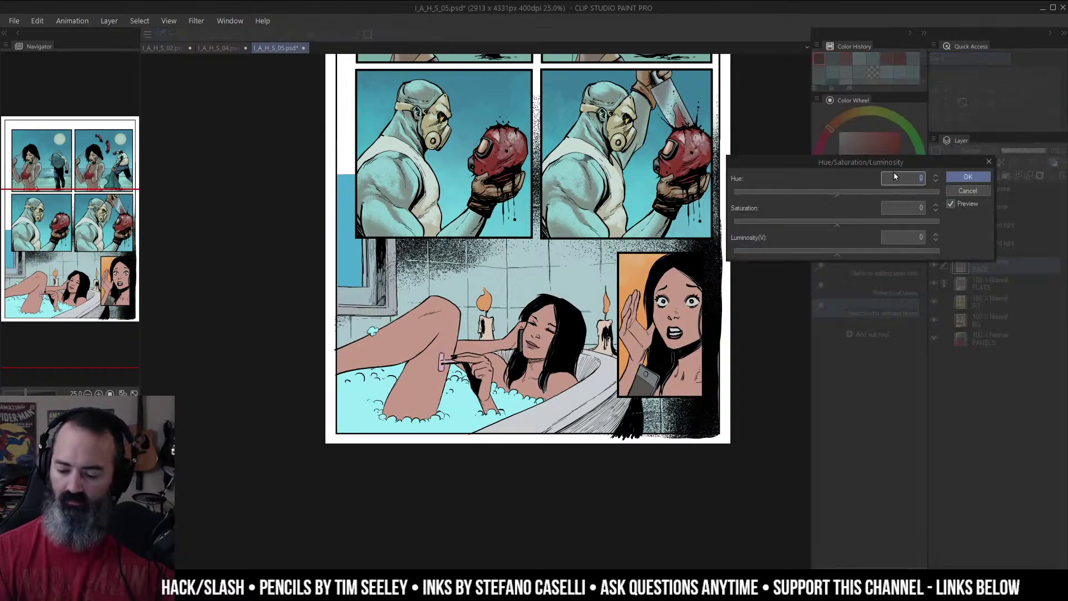
{"action": "left_click_drag", "start_coordinate": [838, 251], "coordinate": [826, 257]}
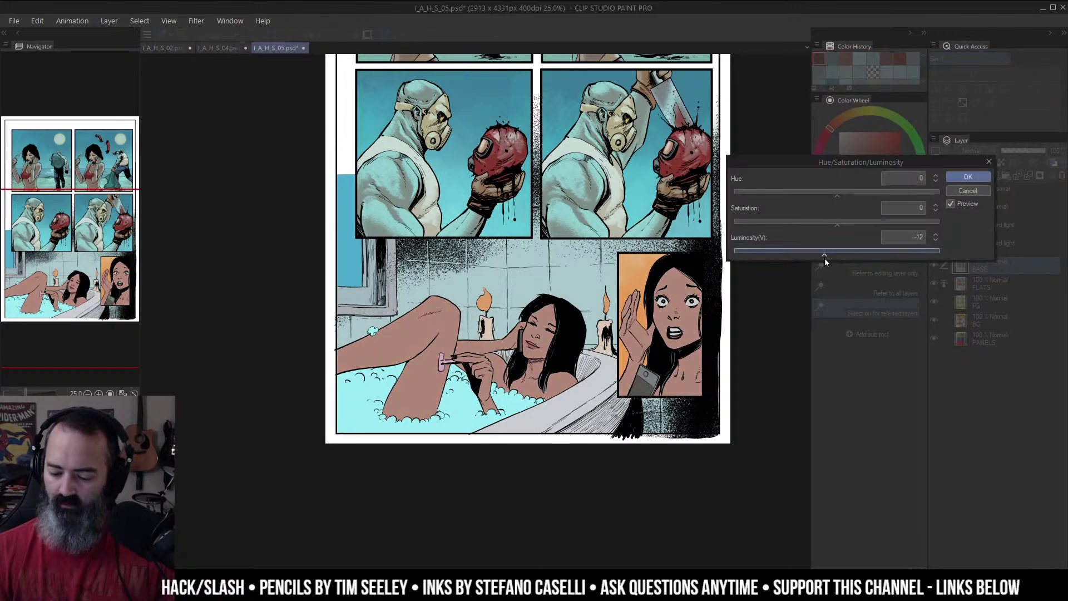
{"action": "left_click", "coordinate": [847, 222]}
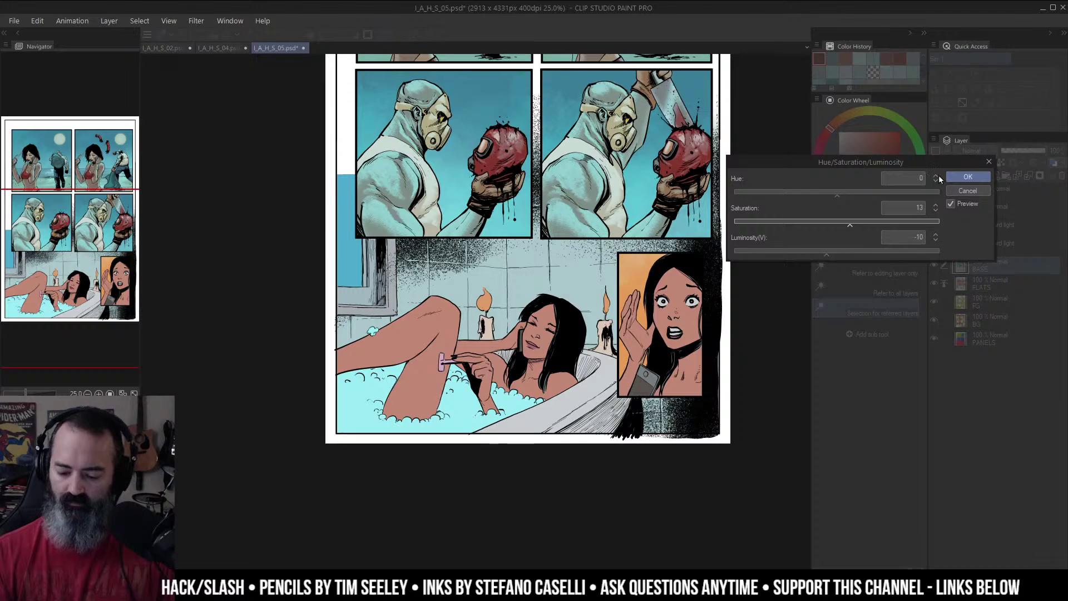
{"action": "left_click", "coordinate": [954, 178]}
Step: Try selecting the bathroom background and the panel gutter around the bath scene
{"action": "key", "text": "m"}
{"action": "mouse_move", "coordinate": [689, 252]}
{"action": "left_mouse_down"}
{"action": "mouse_move", "coordinate": [710, 223]}
{"action": "mouse_move", "coordinate": [708, 259]}
{"action": "left_mouse_up"}
{"action": "left_click", "coordinate": [695, 260], "text": "alt"}
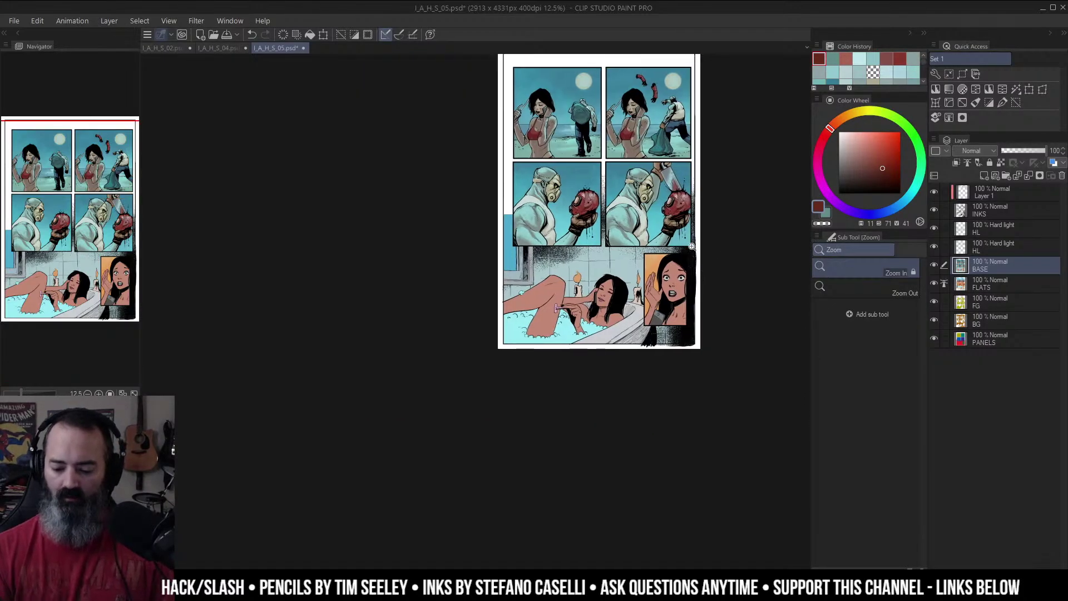
{"action": "left_click", "coordinate": [630, 287], "text": "ctrl"}
{"action": "scroll", "coordinate": [613, 256], "scroll_direction": "down", "scroll_amount": 3}
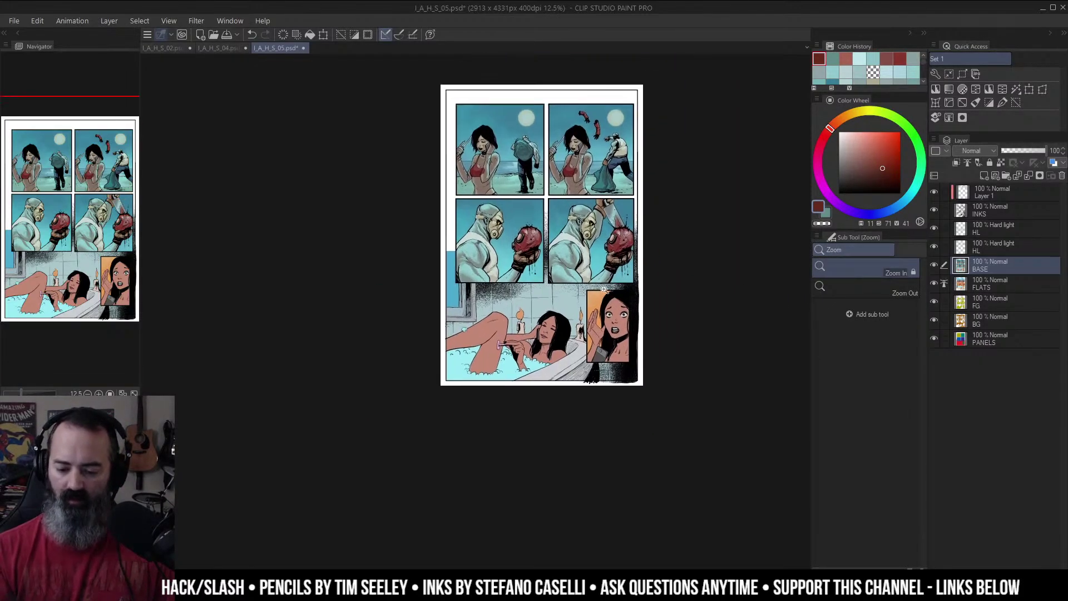
{"action": "scroll", "coordinate": [605, 315], "scroll_direction": "up", "scroll_amount": 3}
{"action": "key", "text": "w"}
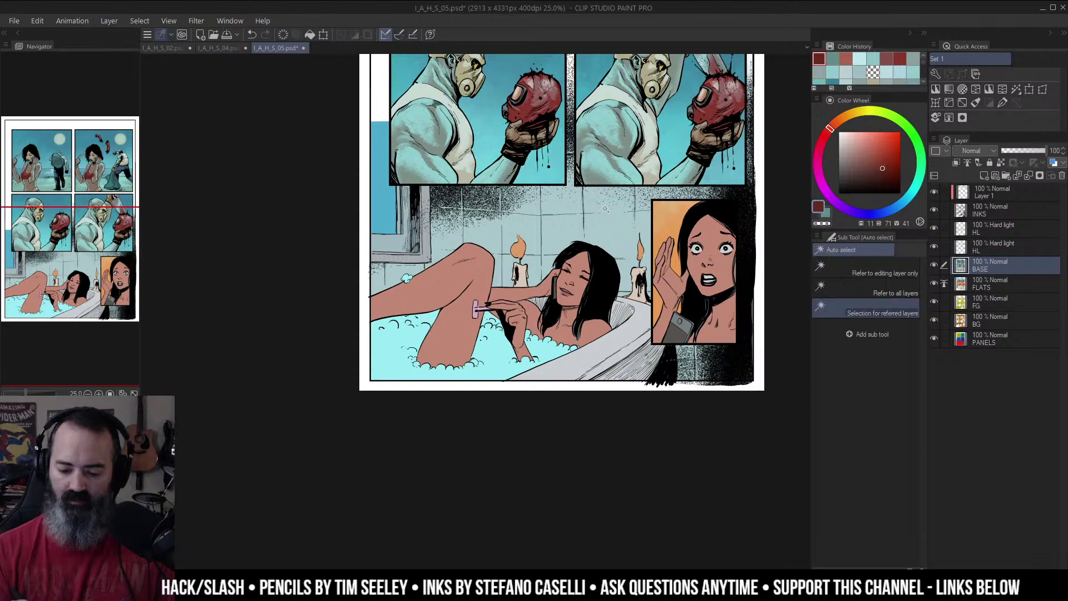
{"action": "left_click", "coordinate": [669, 204]}
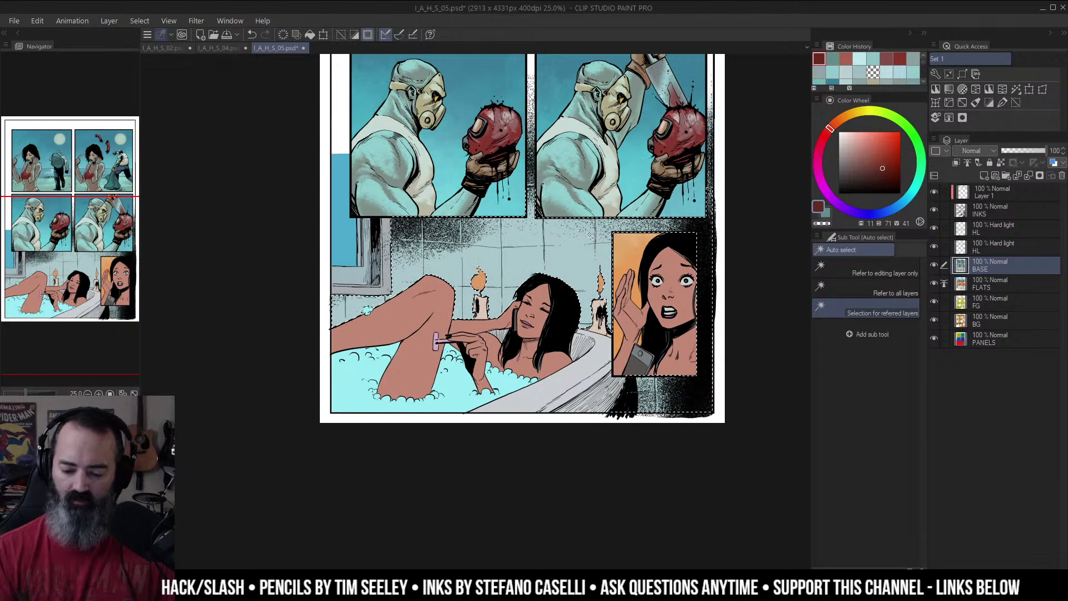
{"action": "key", "text": "ctrl+d"}
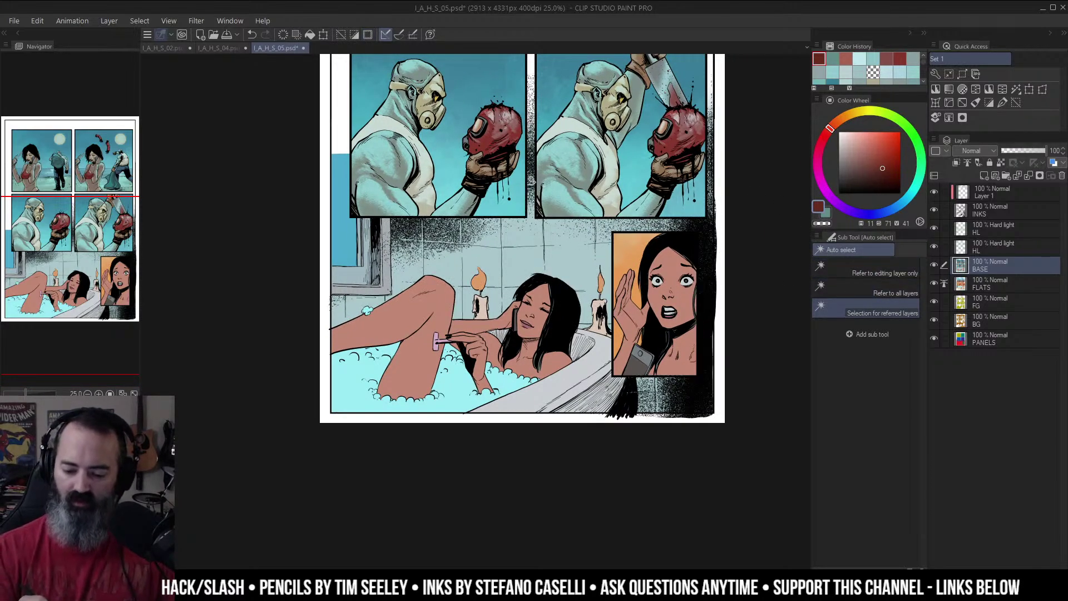
{"action": "left_click", "coordinate": [532, 178]}
{"action": "key", "text": "q"}
{"action": "key", "text": "q"}
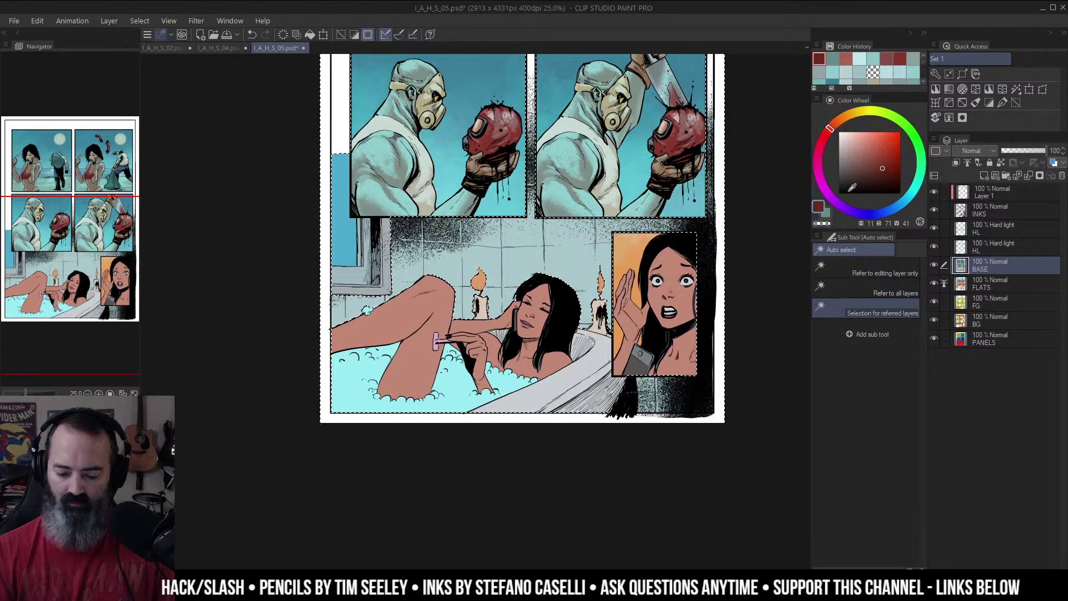
{"action": "key", "text": "q"}
{"action": "key", "text": "q"}
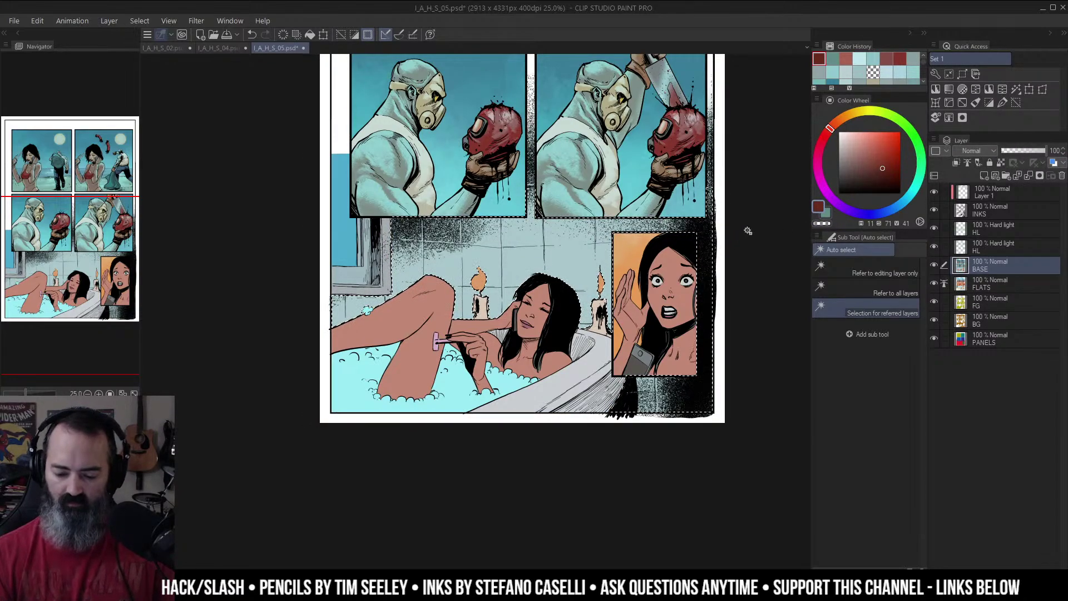
{"action": "key", "text": "ctrl+d"}
Step: Select the tiled bathroom background and shade its edges slate blue with the Soft airbrush on the HL layer directly above BASE
{"action": "key", "text": "b"}
{"action": "left_click", "coordinate": [974, 247]}
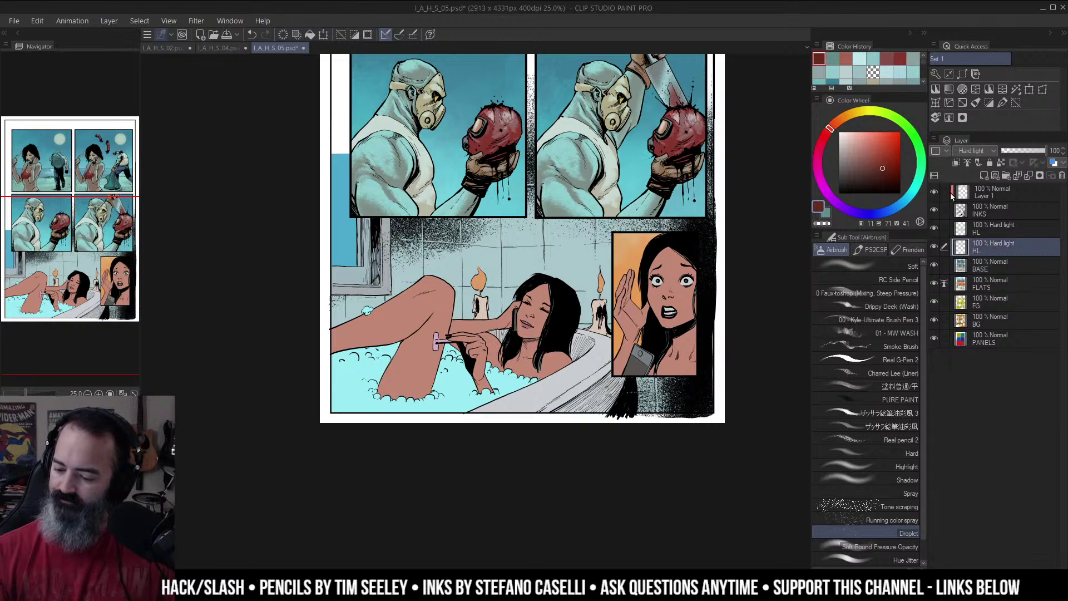
{"action": "key", "text": "x"}
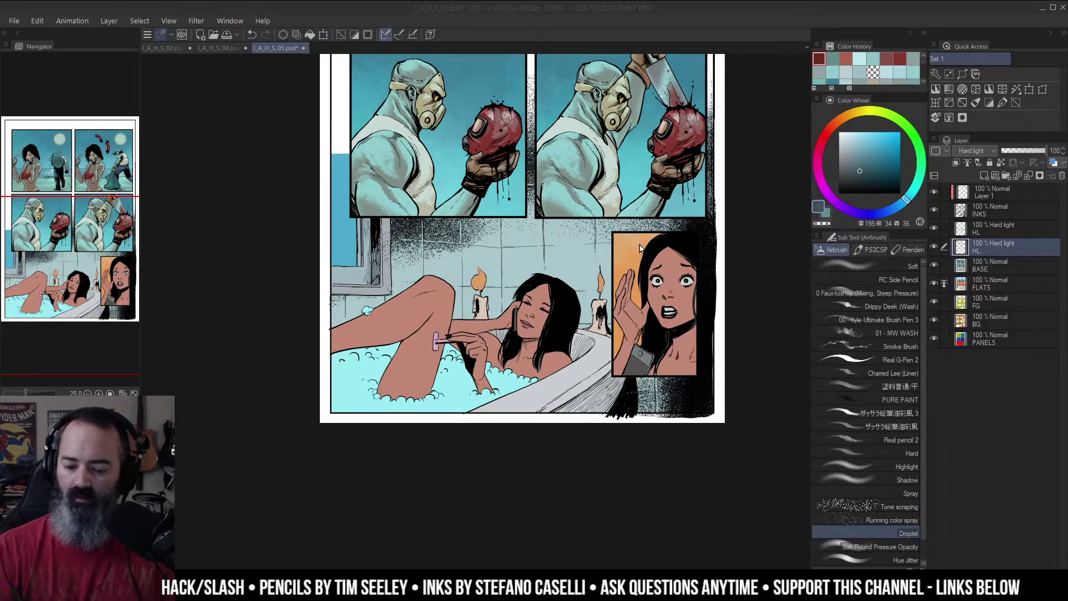
{"action": "left_click", "coordinate": [907, 266]}
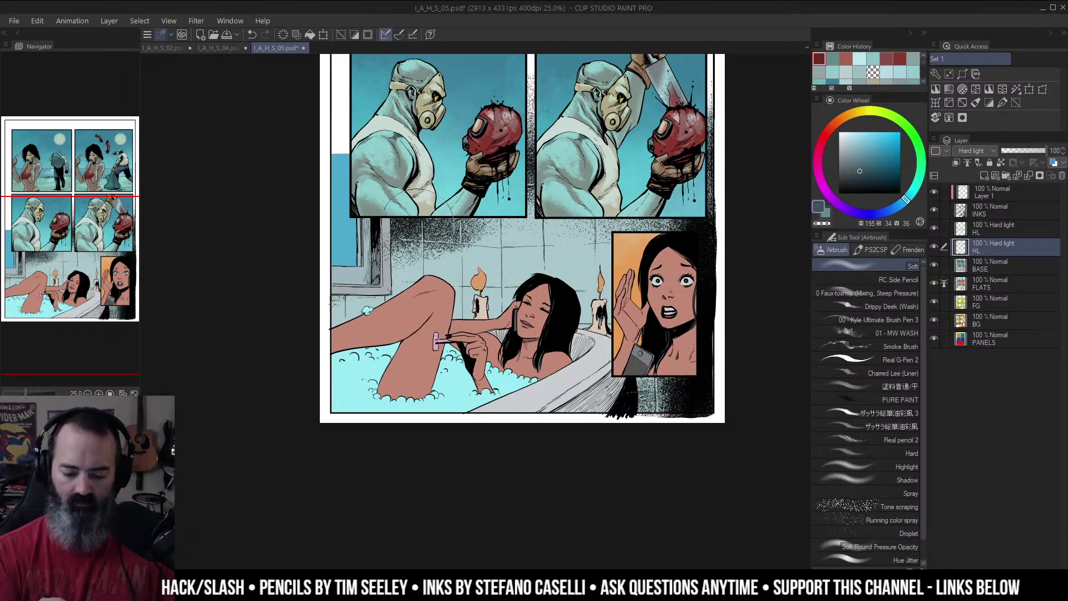
{"action": "key", "text": "w"}
{"action": "left_click", "coordinate": [379, 269]}
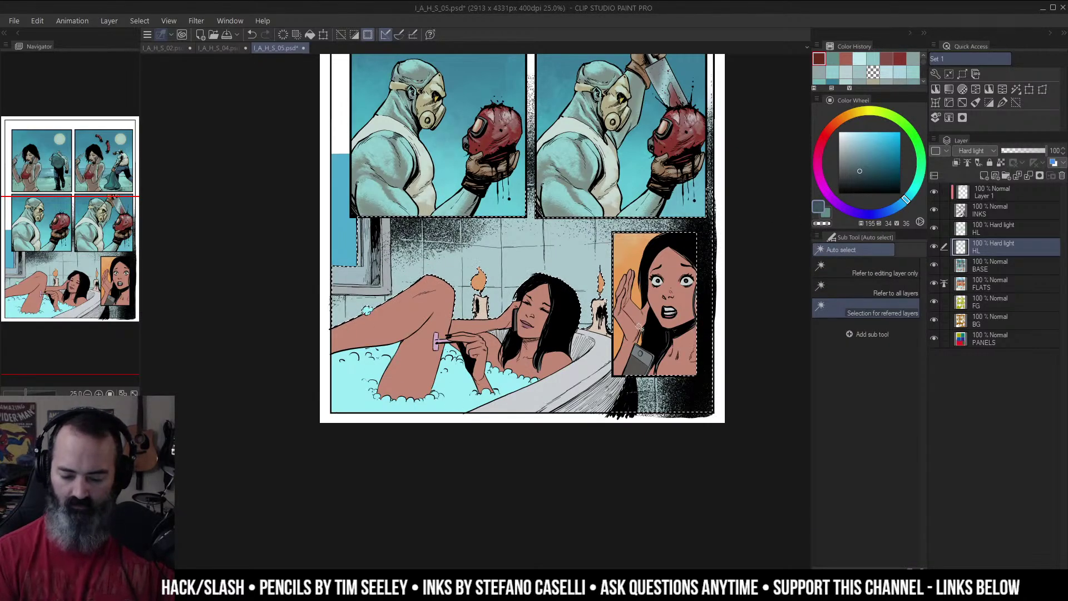
{"action": "key", "text": "ctrl+m"}
{"action": "key", "text": "ctrl+m"}
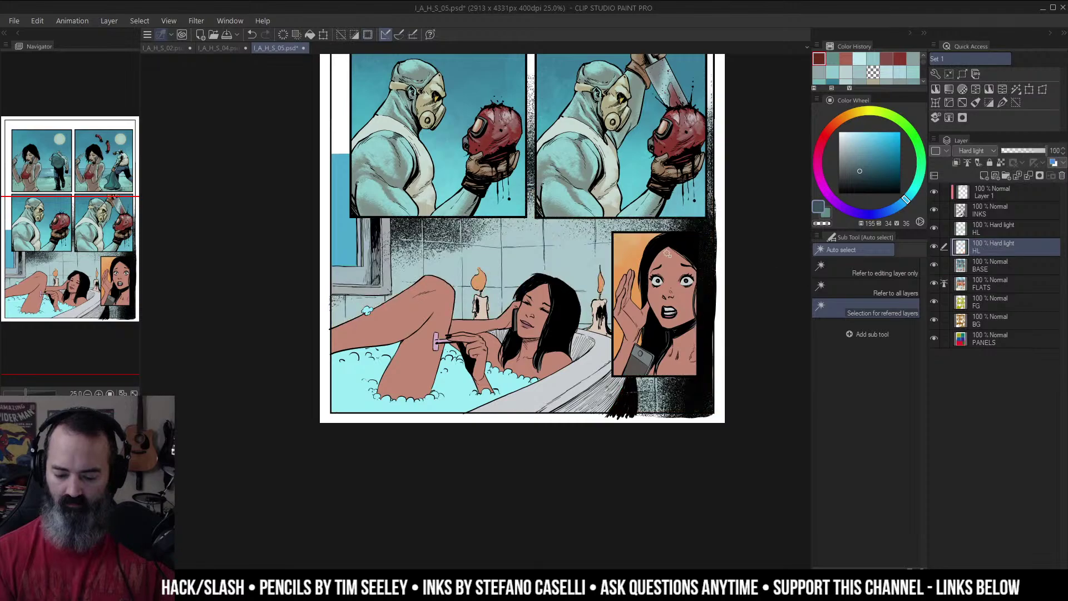
{"action": "key", "text": "b"}
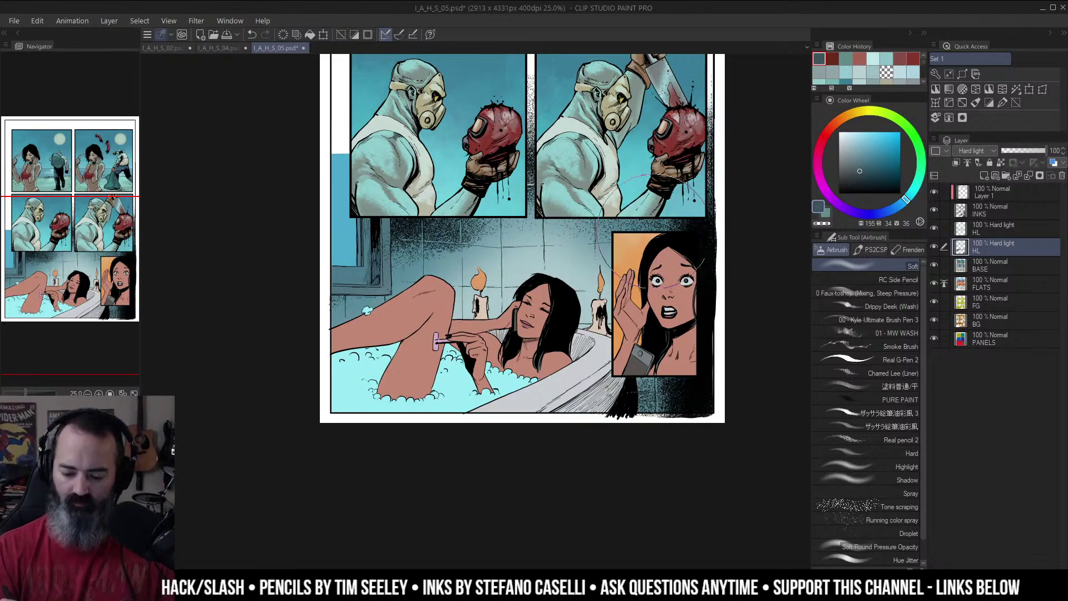
Step: Clear the wall selection and lasso loosely around both candle flames beside the bathing woman
{"action": "key", "text": "ctrl+space"}
{"action": "left_click", "coordinate": [508, 279], "text": "ctrl"}
{"action": "left_click", "coordinate": [564, 286]}
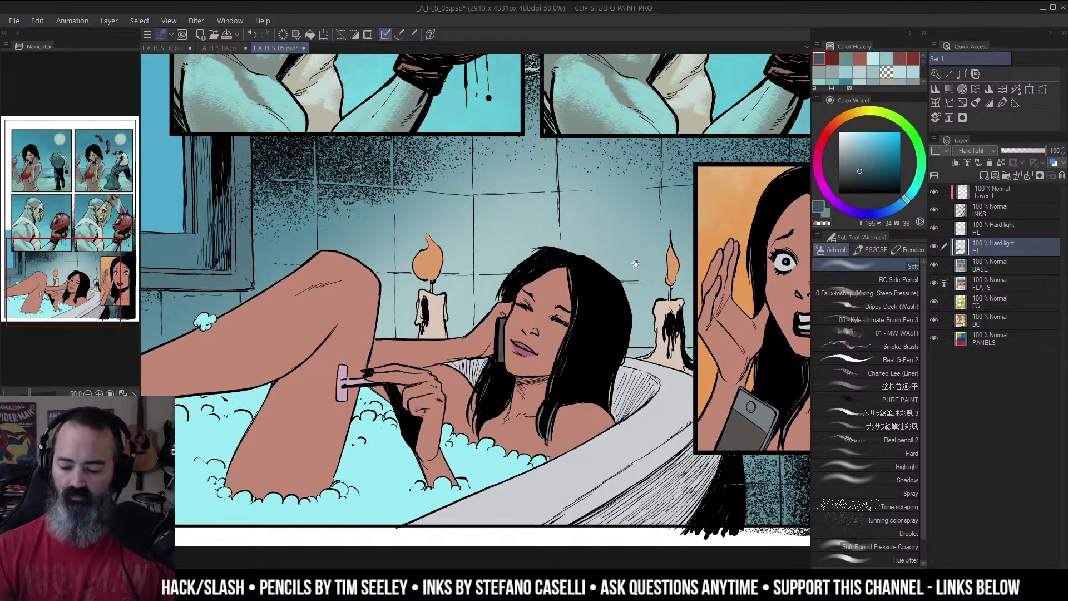
{"action": "left_click_drag", "start_coordinate": [636, 263], "coordinate": [622, 263]}
{"action": "key", "text": "m"}
{"action": "scroll", "coordinate": [427, 252], "scroll_direction": "up", "scroll_amount": 1}
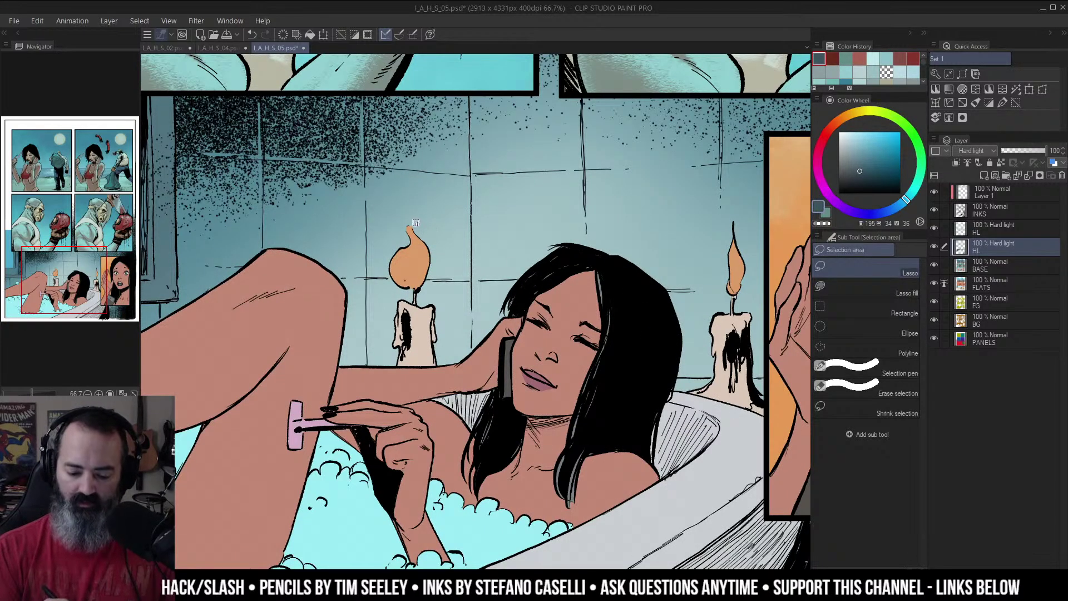
{"action": "key", "text": "ctrl+d"}
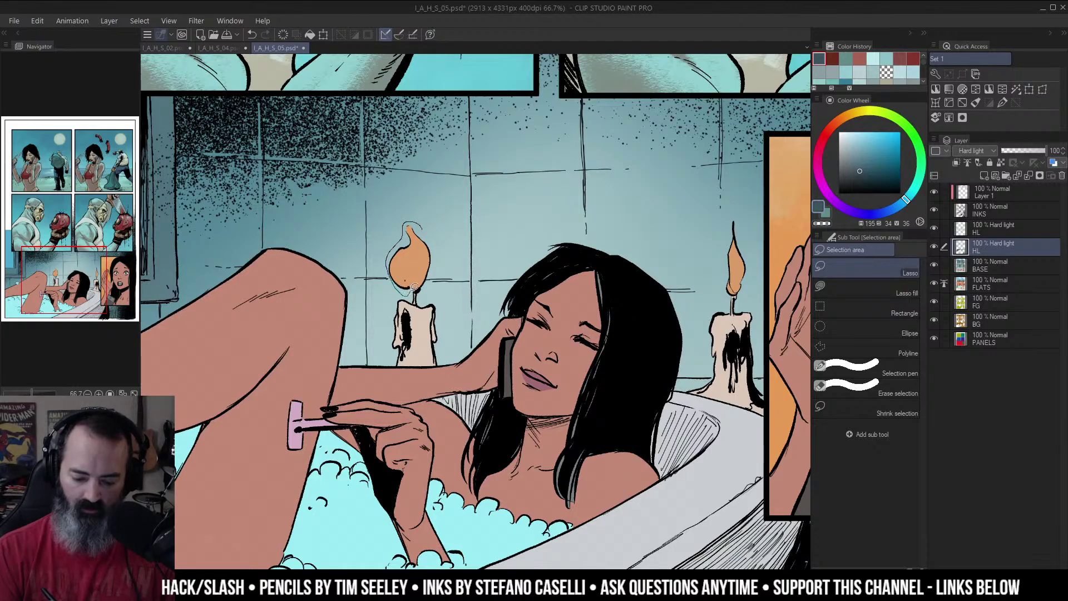
{"action": "mouse_move", "coordinate": [428, 278]}
{"action": "left_mouse_down"}
{"action": "mouse_move", "coordinate": [424, 229]}
{"action": "mouse_move", "coordinate": [335, 192]}
{"action": "left_mouse_up"}
{"action": "mouse_move", "coordinate": [661, 186]}
{"action": "left_mouse_down"}
{"action": "mouse_move", "coordinate": [629, 193]}
{"action": "mouse_move", "coordinate": [639, 258]}
{"action": "left_mouse_up"}
{"action": "left_click_drag", "start_coordinate": [666, 206], "coordinate": [661, 188]}
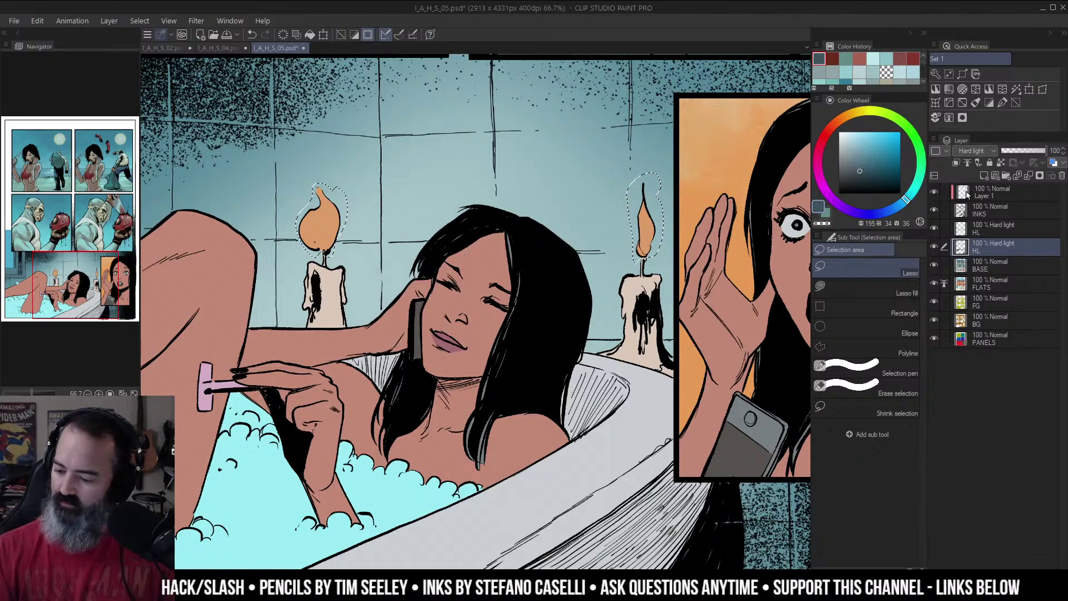
Step: Recolour the ink outlines of both candle flames muted red-orange on Layer 1
{"action": "left_click", "coordinate": [995, 192]}
{"action": "left_click", "coordinate": [831, 128]}
{"action": "left_click", "coordinate": [882, 157]}
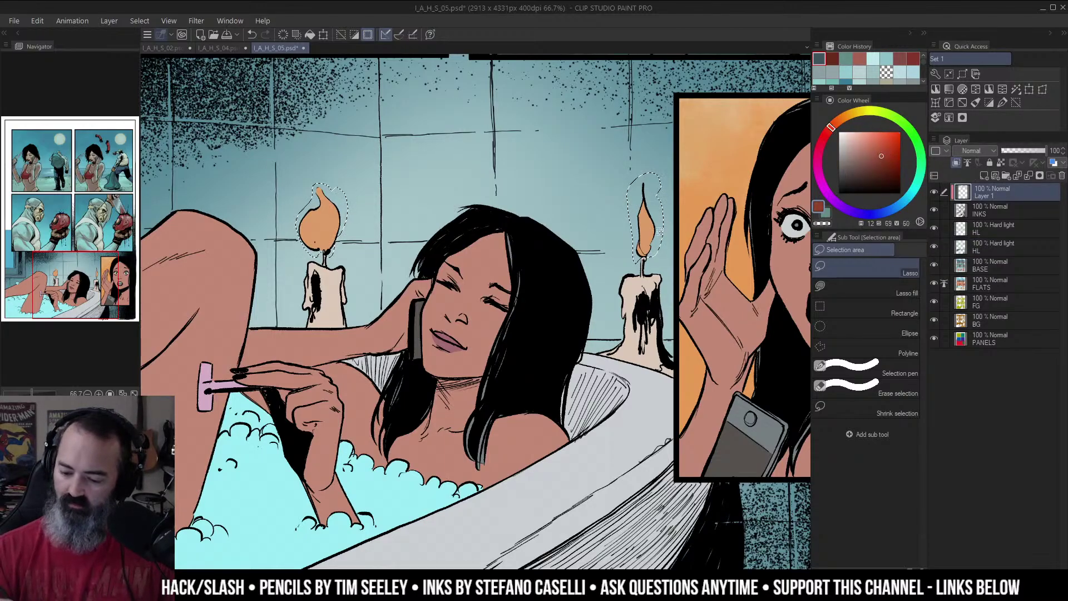
{"action": "key", "text": "g"}
{"action": "left_click_drag", "start_coordinate": [541, 192], "coordinate": [570, 201]}
Step: Select the candle flames and brush light orange over them on Layer 1 with the 01 - MW WASH brush
{"action": "key", "text": "w"}
{"action": "left_click", "coordinate": [352, 232]}
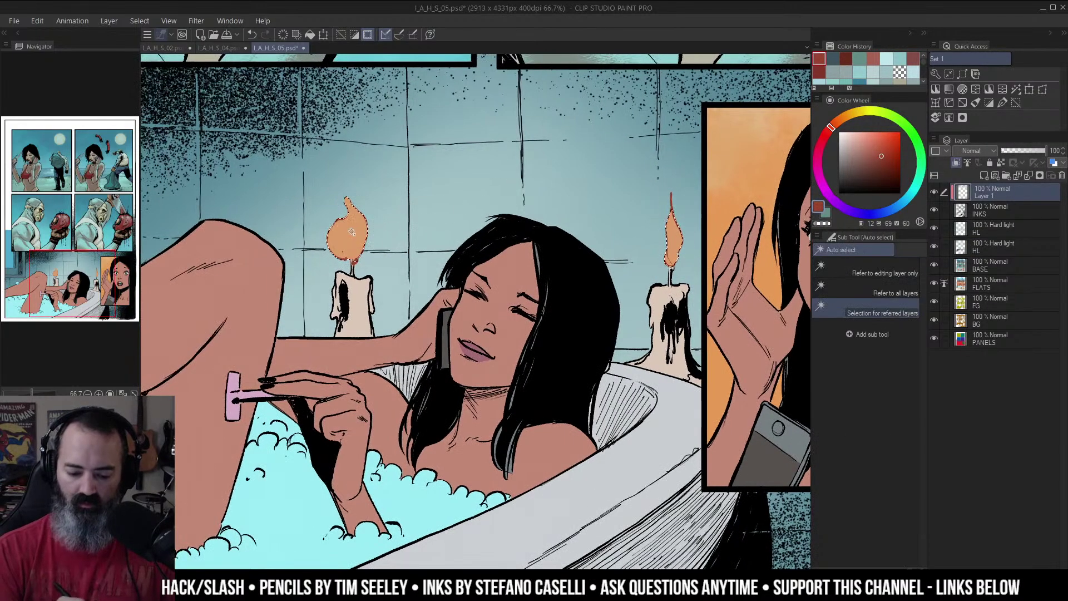
{"action": "key", "text": "ctrl+d"}
{"action": "key", "text": "b"}
{"action": "left_click", "coordinate": [850, 122]}
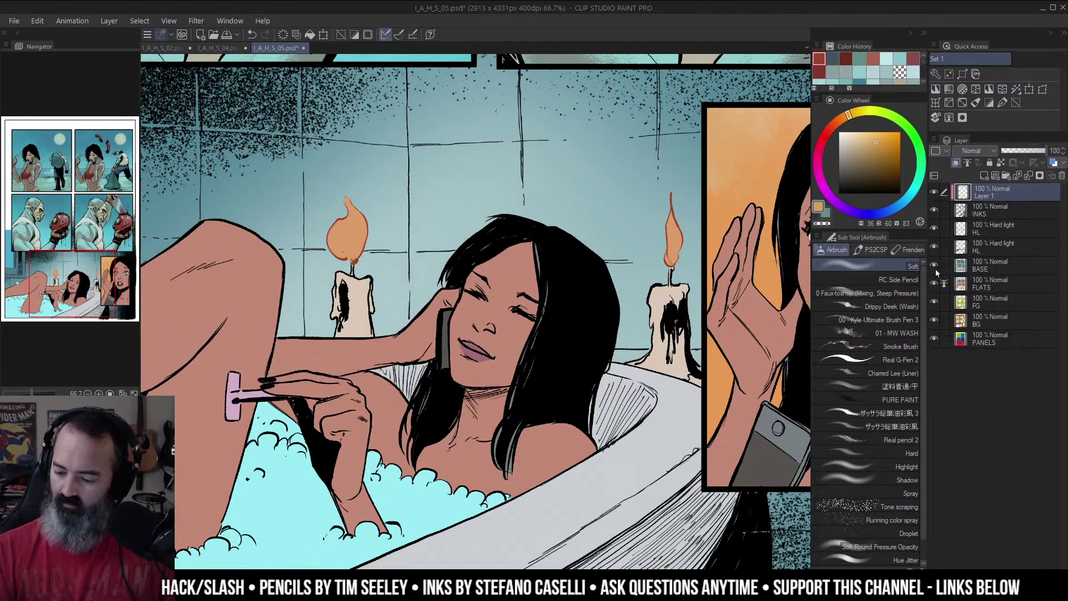
{"action": "left_click", "coordinate": [920, 306]}
{"action": "left_click", "coordinate": [909, 332]}
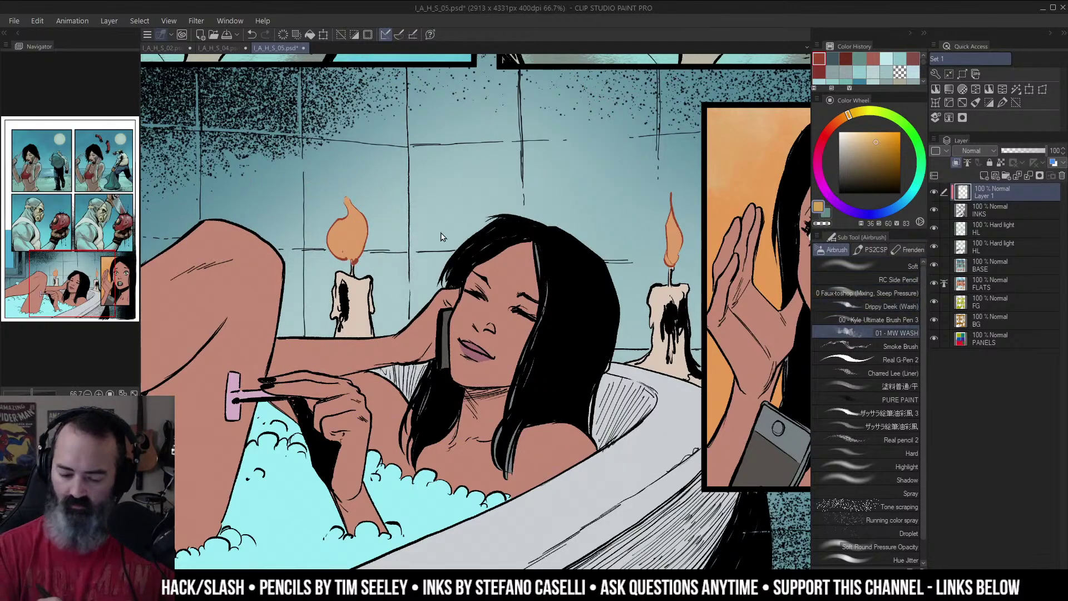
{"action": "left_click_drag", "start_coordinate": [476, 157], "coordinate": [483, 162]}
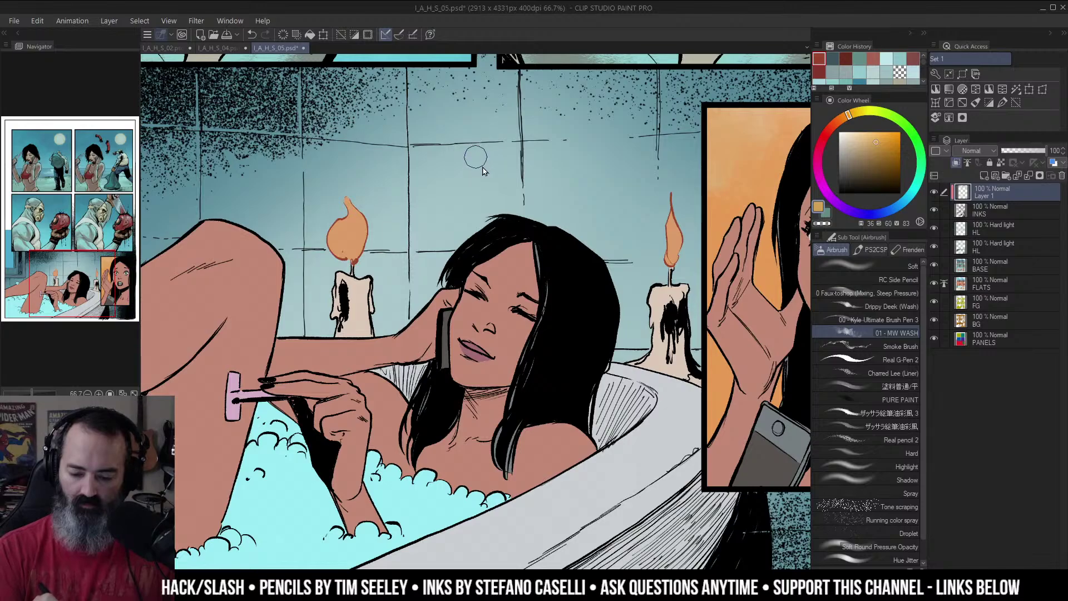
{"action": "left_click_drag", "start_coordinate": [358, 228], "coordinate": [349, 240]}
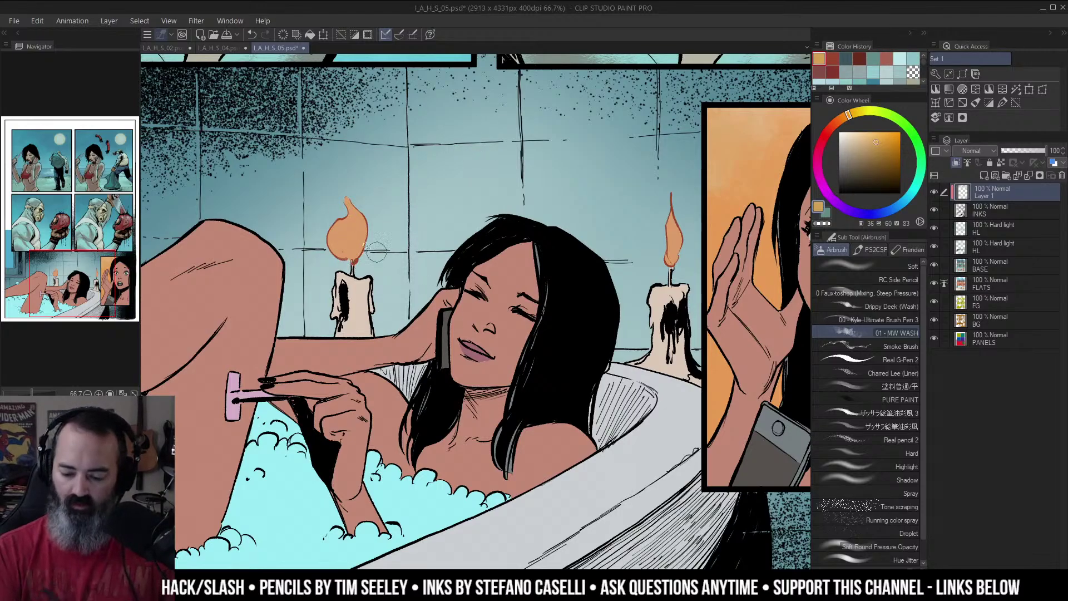
Step: Paint a pale orange glow inside both candle flames on the upper Hard light HL layer
{"action": "key", "text": "w"}
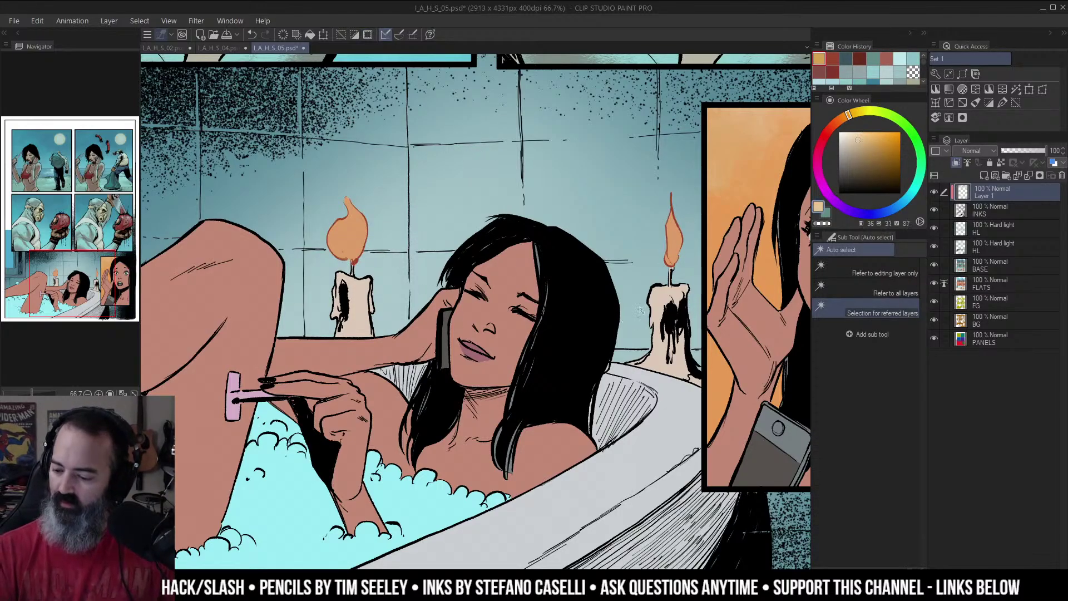
{"action": "key", "text": "b"}
{"action": "left_click", "coordinate": [983, 226]}
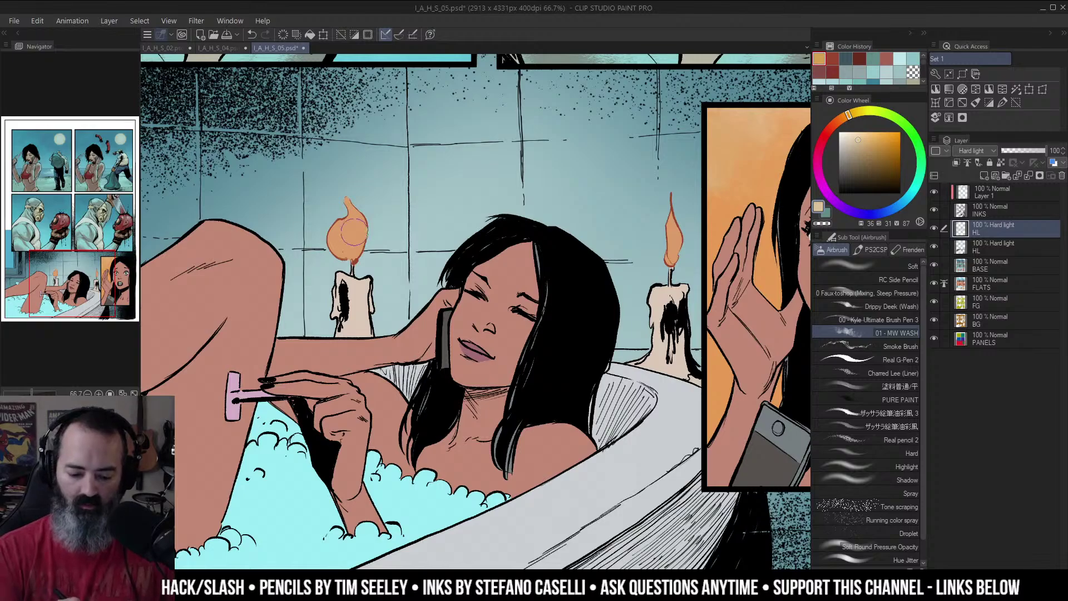
{"action": "left_click_drag", "start_coordinate": [354, 234], "coordinate": [350, 260]}
{"action": "left_click_drag", "start_coordinate": [672, 230], "coordinate": [670, 261]}
Step: Brighten the lower cores of both candle flames with a paler cream tone
{"action": "left_click", "coordinate": [850, 135]}
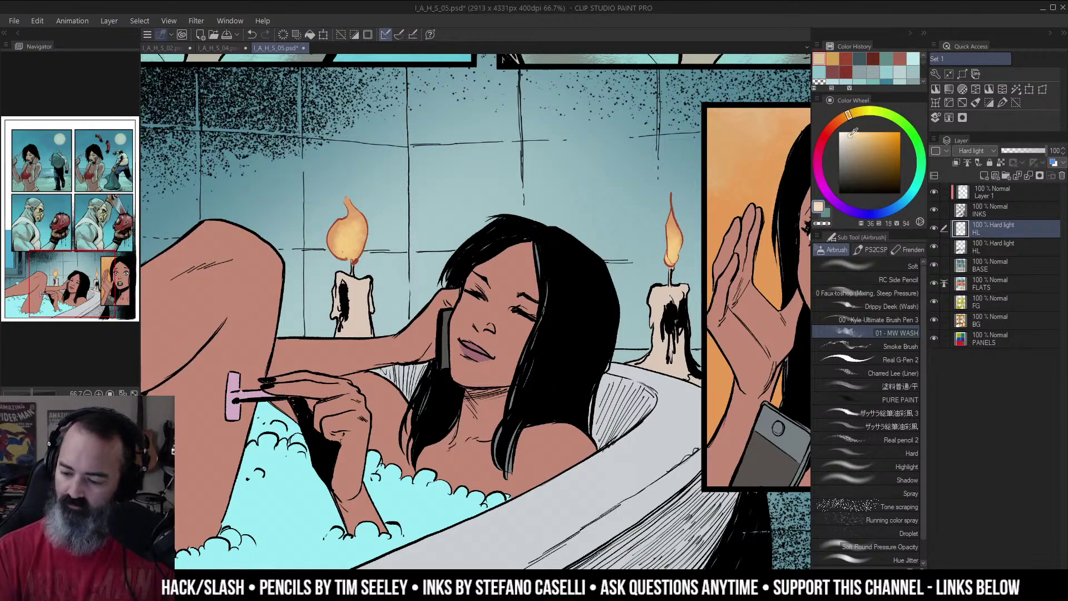
{"action": "mouse_move", "coordinate": [352, 258]}
{"action": "left_mouse_down"}
{"action": "mouse_move", "coordinate": [350, 240]}
{"action": "mouse_move", "coordinate": [348, 260]}
{"action": "left_mouse_up"}
{"action": "left_click_drag", "start_coordinate": [675, 250], "coordinate": [671, 266]}
Step: Select the wax bodies of both candles behind the bathtub
{"action": "key", "text": "ctrl+alt+space"}
{"action": "left_click", "coordinate": [602, 272], "text": "ctrl+alt"}
{"action": "left_click", "coordinate": [602, 273], "text": "ctrl+alt"}
{"action": "left_click", "coordinate": [559, 276], "text": "ctrl"}
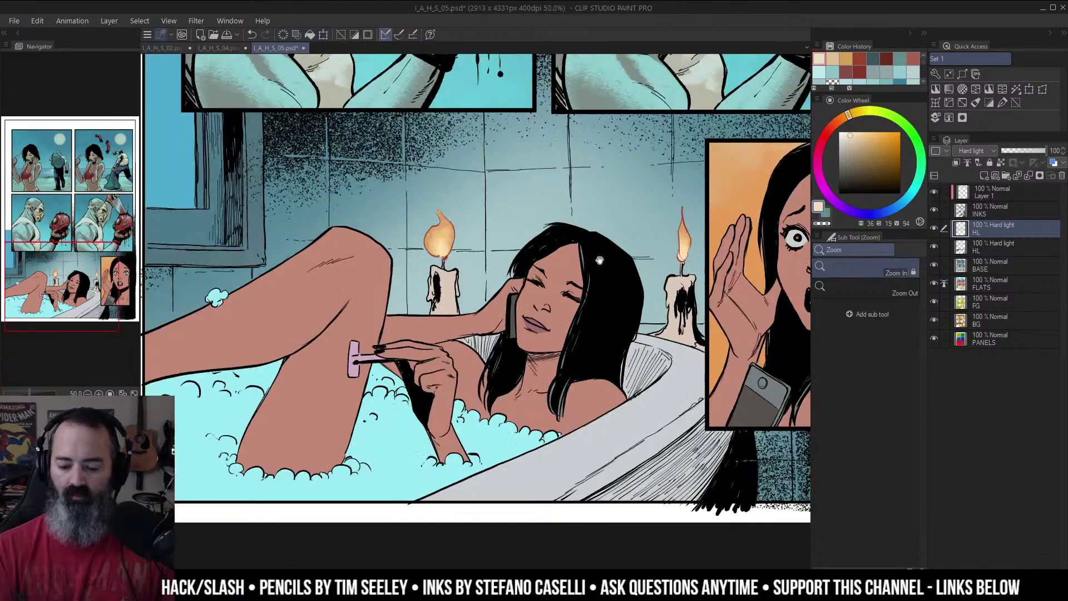
{"action": "left_click_drag", "start_coordinate": [596, 260], "coordinate": [566, 248]}
{"action": "key", "text": "w"}
{"action": "key", "text": "ctrl+space"}
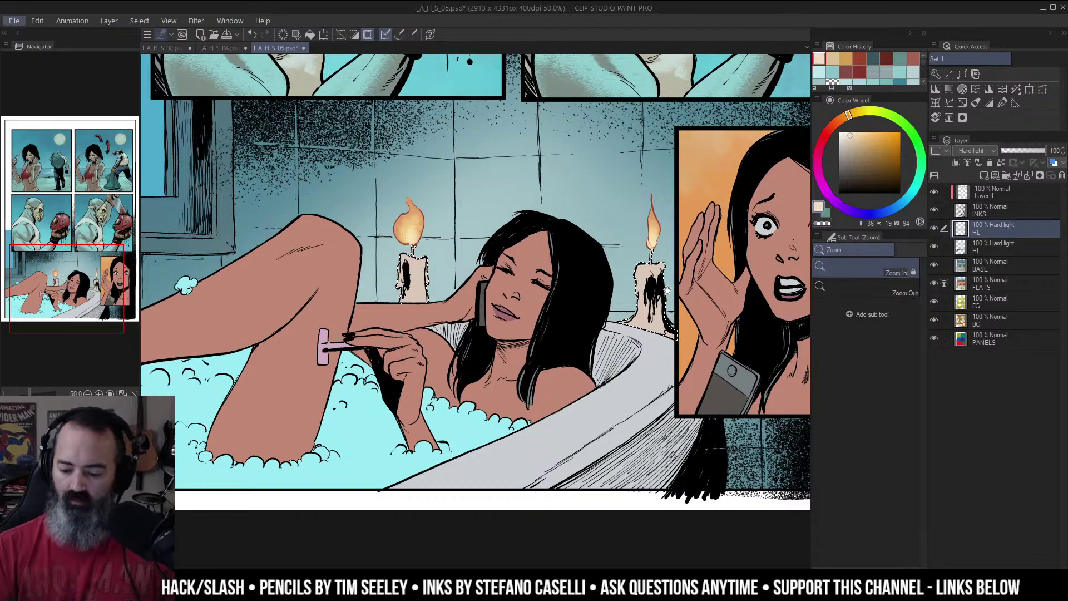
{"action": "left_click_drag", "start_coordinate": [668, 287], "coordinate": [637, 256]}
Step: Try to darken the selected candles by lowering the luminosity on the upper HL layer
{"action": "left_click", "coordinate": [963, 102]}
{"action": "left_click_drag", "start_coordinate": [836, 254], "coordinate": [816, 260]}
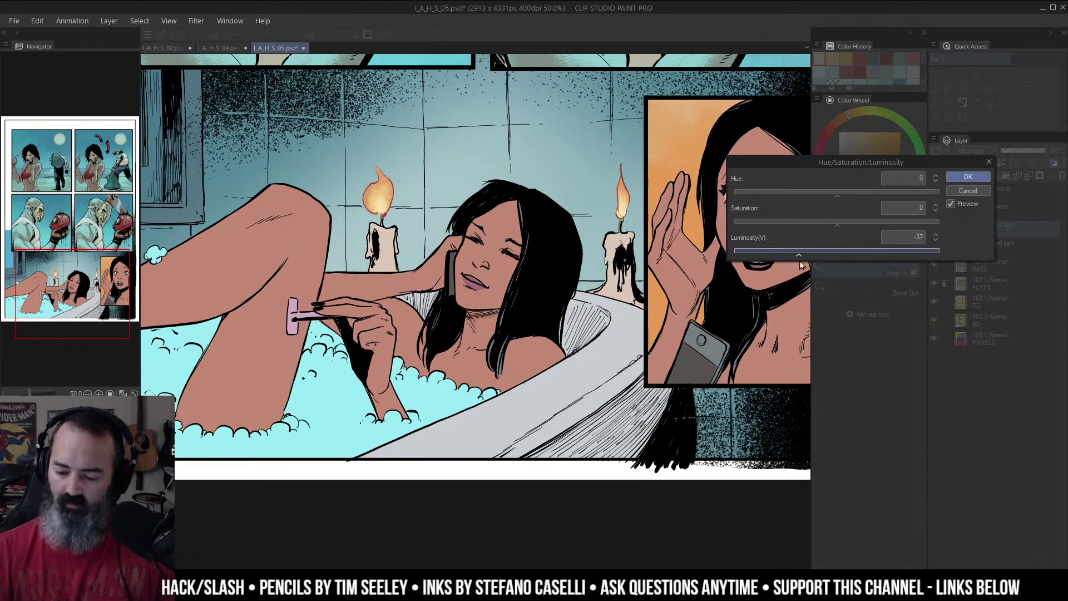
{"action": "left_click", "coordinate": [967, 176]}
Step: Darken the selected candle wax on the BASE layer by lowering its luminosity to -24
{"action": "left_click", "coordinate": [985, 265]}
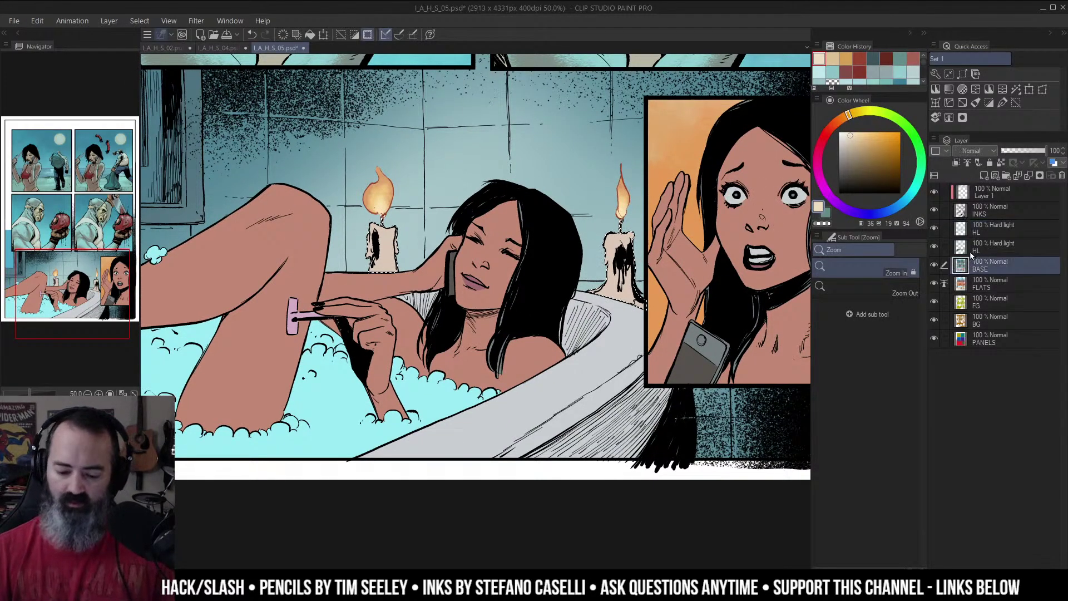
{"action": "key", "text": "ctrl+u"}
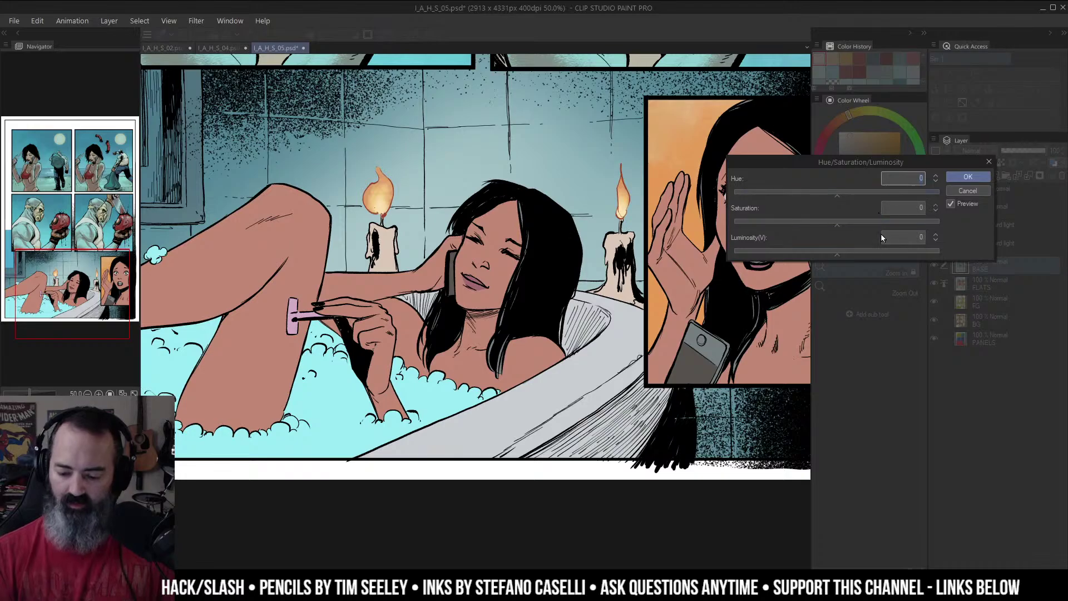
{"action": "left_click_drag", "start_coordinate": [833, 254], "coordinate": [815, 255]}
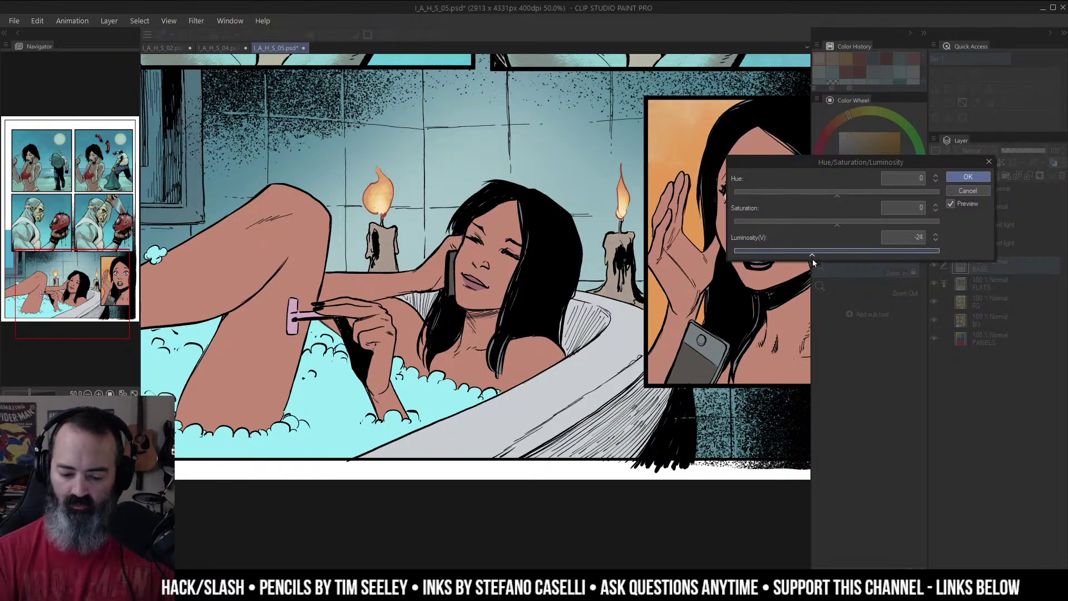
{"action": "left_click", "coordinate": [967, 178]}
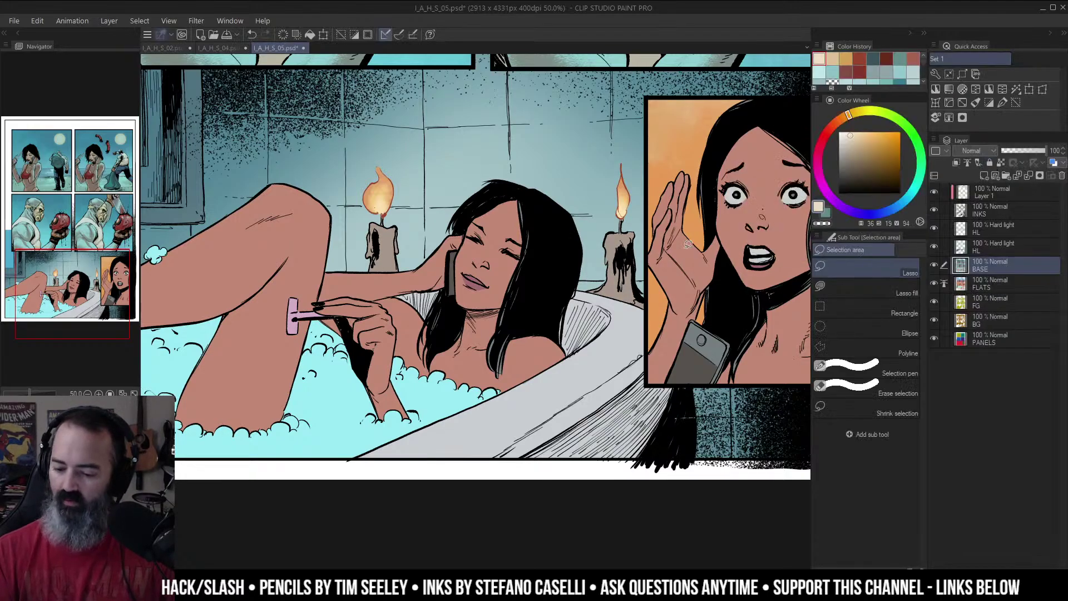
{"action": "scroll", "coordinate": [632, 256], "scroll_direction": "down", "scroll_amount": 2}
{"action": "left_click_drag", "start_coordinate": [696, 266], "coordinate": [685, 255]}
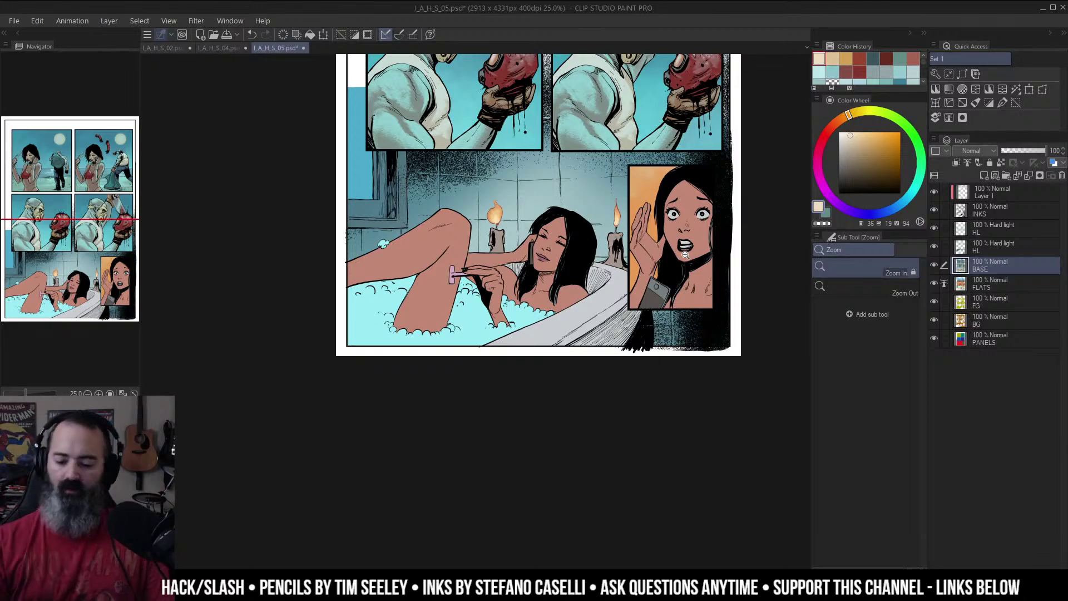
Step: Paint cream highlights on the wax of both candles with the RC Side Pencil on the lower Hard light HL layer
{"action": "scroll", "coordinate": [685, 255], "scroll_direction": "up", "scroll_amount": 1}
{"action": "scroll", "coordinate": [686, 234], "scroll_direction": "up", "scroll_amount": 1}
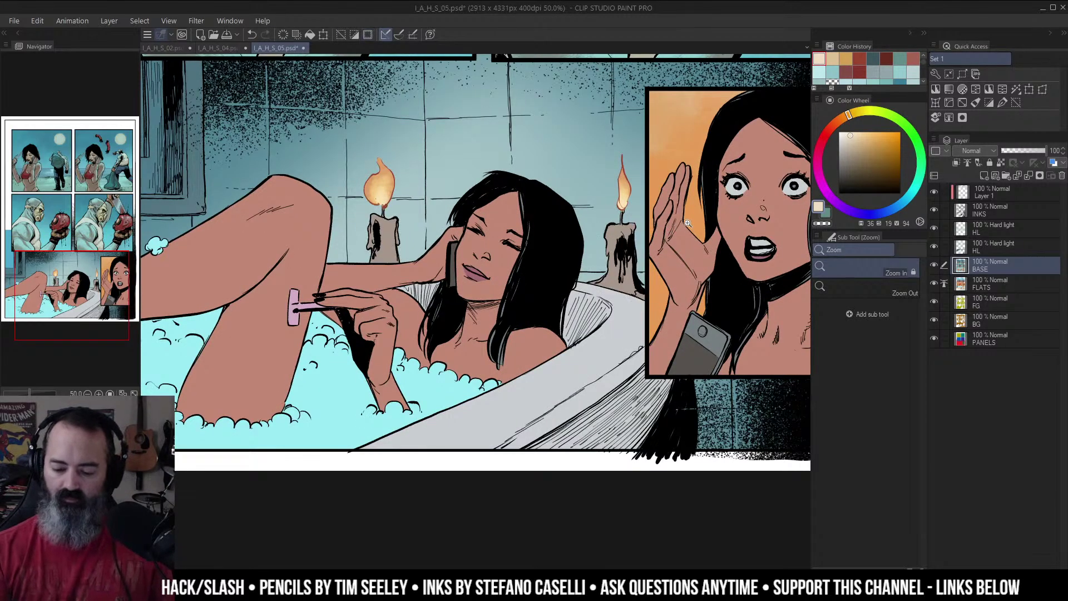
{"action": "scroll", "coordinate": [687, 222], "scroll_direction": "up", "scroll_amount": 1}
{"action": "key", "text": "b"}
{"action": "left_click", "coordinate": [968, 247]}
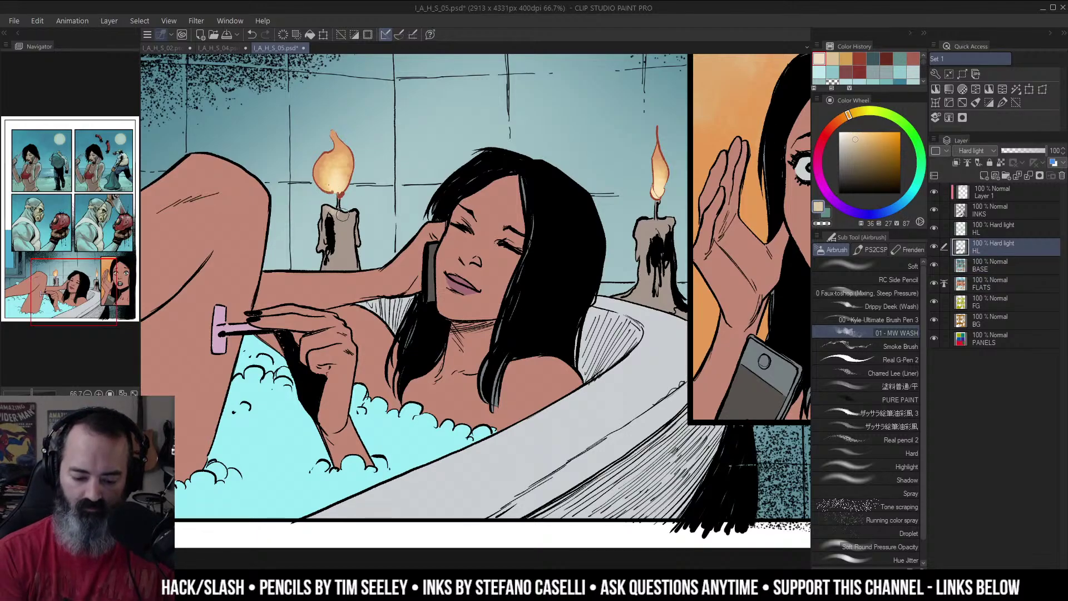
{"action": "left_click", "coordinate": [909, 279]}
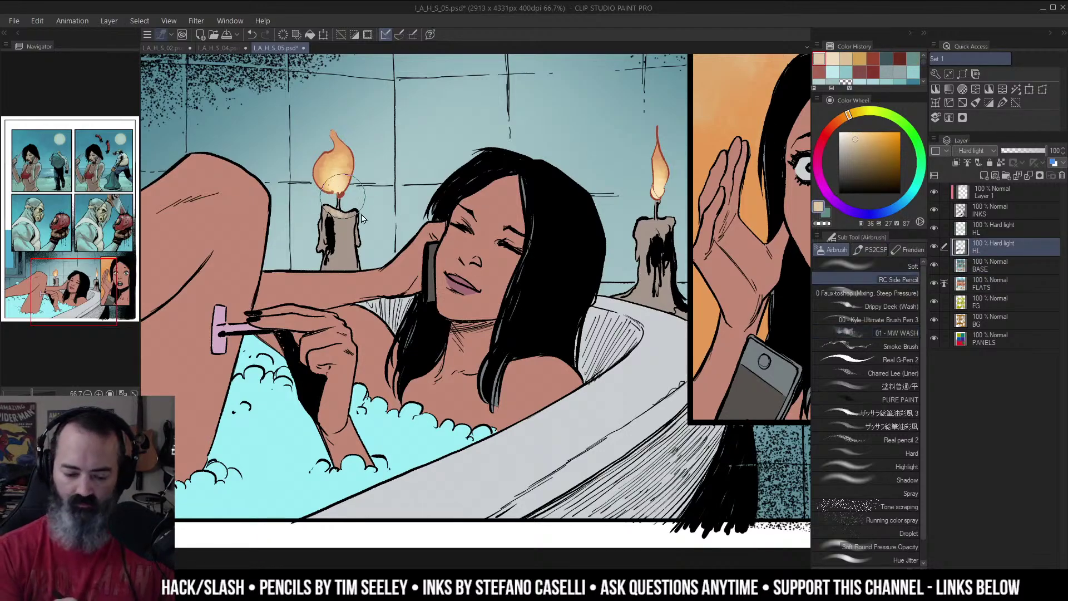
{"action": "mouse_move", "coordinate": [341, 209]}
{"action": "left_mouse_down"}
{"action": "mouse_move", "coordinate": [328, 208]}
{"action": "mouse_move", "coordinate": [345, 215]}
{"action": "mouse_move", "coordinate": [345, 278]}
{"action": "mouse_move", "coordinate": [326, 212]}
{"action": "mouse_move", "coordinate": [332, 233]}
{"action": "left_mouse_up"}
{"action": "mouse_move", "coordinate": [656, 212]}
{"action": "left_mouse_down"}
{"action": "mouse_move", "coordinate": [636, 253]}
{"action": "mouse_move", "coordinate": [645, 284]}
{"action": "mouse_move", "coordinate": [629, 297]}
{"action": "mouse_move", "coordinate": [645, 292]}
{"action": "mouse_move", "coordinate": [651, 304]}
{"action": "mouse_move", "coordinate": [668, 288]}
{"action": "mouse_move", "coordinate": [650, 312]}
{"action": "left_mouse_up"}
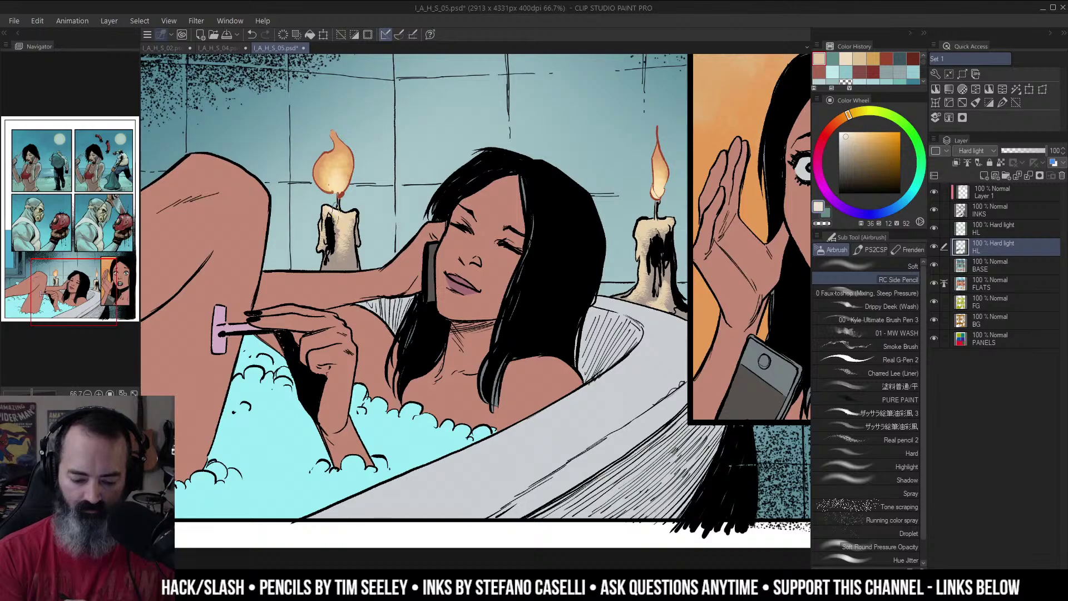
{"action": "left_click_drag", "start_coordinate": [343, 216], "coordinate": [322, 235]}
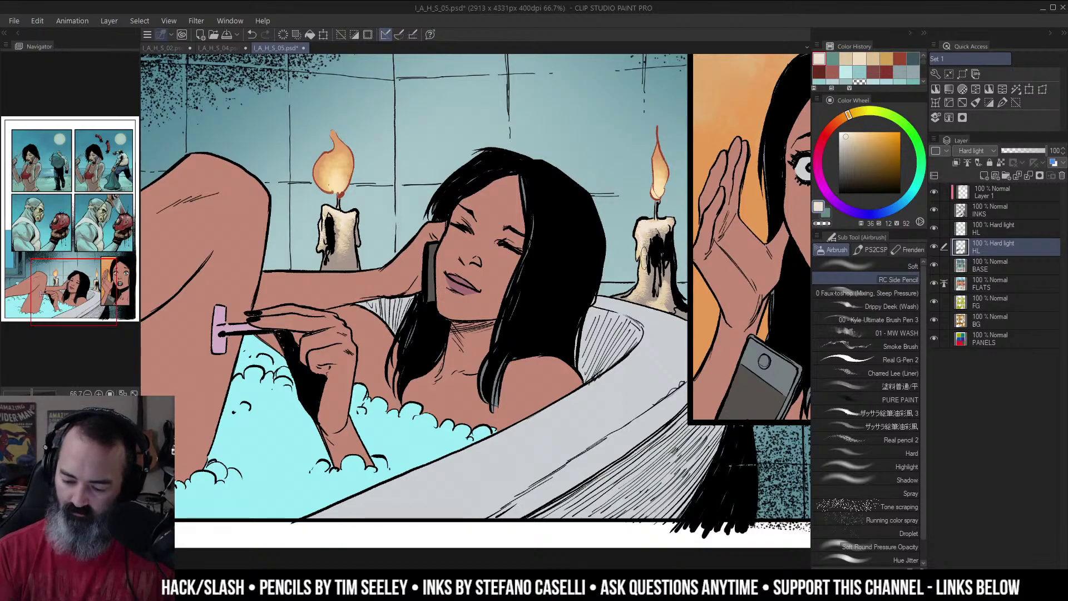
Step: Select the tiled bathroom wall behind the candles and hide the selection outline
{"action": "key", "text": "alt+space"}
{"action": "left_click", "coordinate": [649, 304], "text": "alt"}
{"action": "left_click", "coordinate": [648, 303], "text": "alt"}
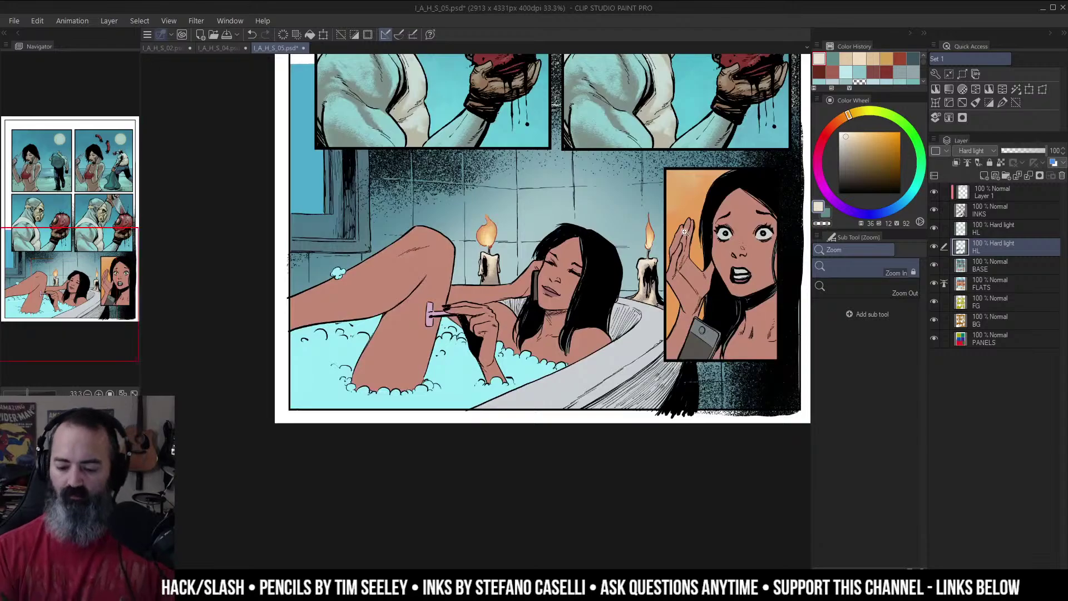
{"action": "left_click_drag", "start_coordinate": [624, 245], "coordinate": [605, 247]}
{"action": "left_click", "coordinate": [604, 247]}
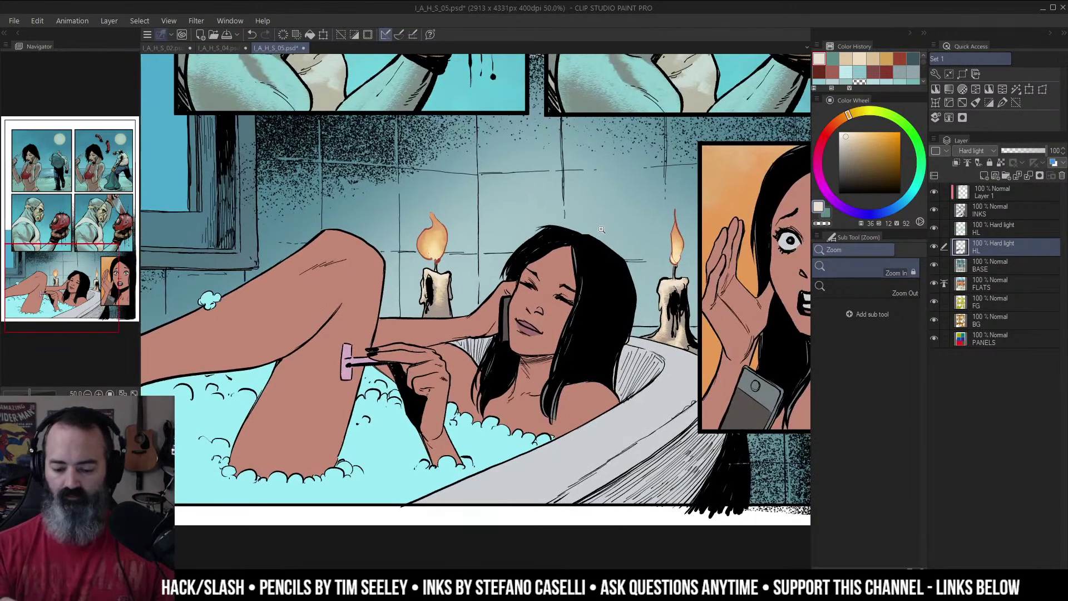
{"action": "left_click", "coordinate": [599, 240], "text": "alt"}
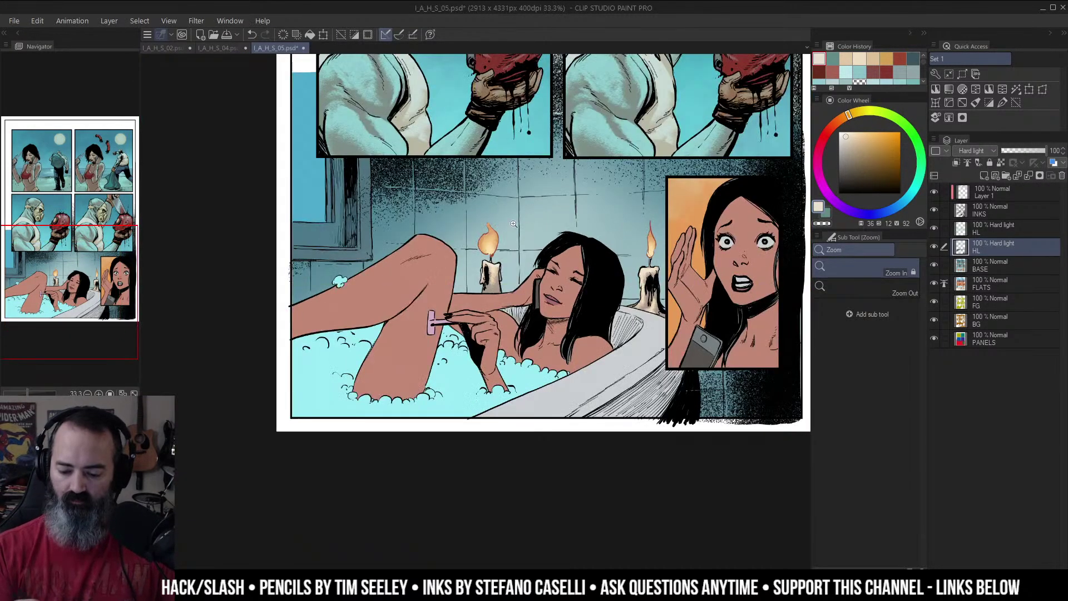
{"action": "key", "text": "w"}
{"action": "left_click", "coordinate": [612, 229]}
{"action": "left_click_drag", "start_coordinate": [612, 229], "coordinate": [569, 224]}
{"action": "key", "text": "ctrl+h"}
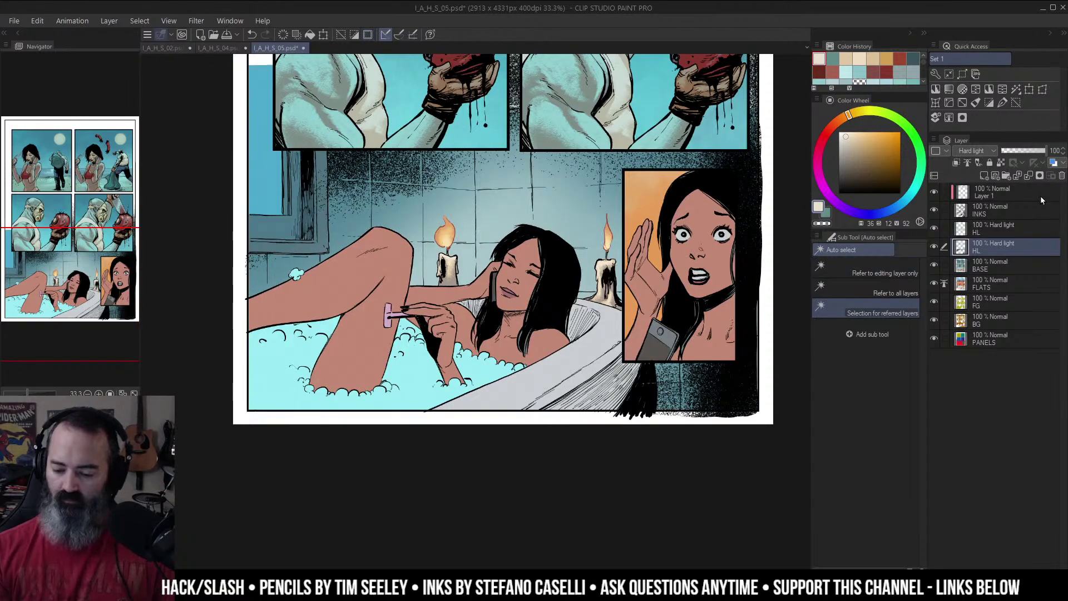
Step: Airbrush a soft warm tan glow on the wall around both candle flames on the upper Hard light HL layer
{"action": "key", "text": "b"}
{"action": "left_click", "coordinate": [963, 229]}
{"action": "left_click", "coordinate": [857, 142]}
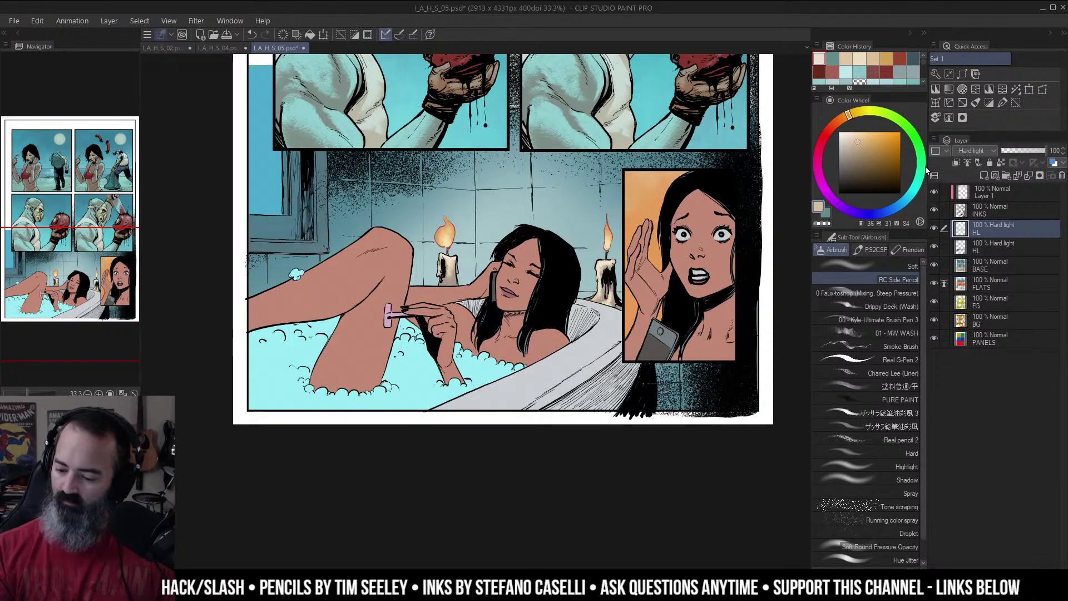
{"action": "left_click", "coordinate": [890, 267]}
{"action": "mouse_move", "coordinate": [435, 239]}
{"action": "left_mouse_down"}
{"action": "mouse_move", "coordinate": [459, 264]}
{"action": "mouse_move", "coordinate": [451, 227]}
{"action": "mouse_move", "coordinate": [399, 244]}
{"action": "mouse_move", "coordinate": [456, 250]}
{"action": "left_mouse_up"}
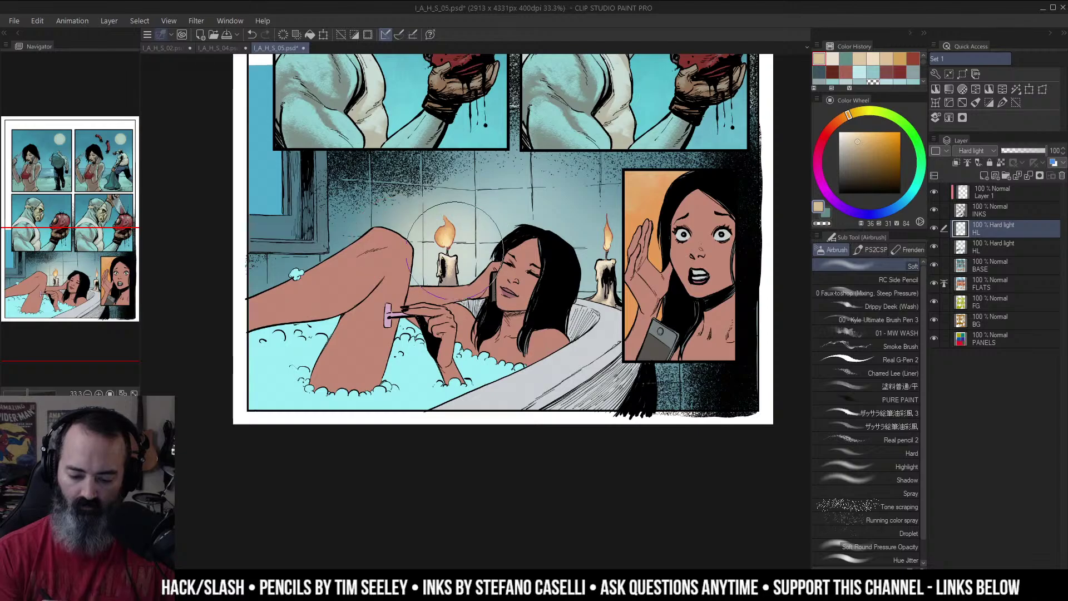
{"action": "mouse_move", "coordinate": [594, 215]}
{"action": "left_mouse_down"}
{"action": "mouse_move", "coordinate": [612, 238]}
{"action": "mouse_move", "coordinate": [596, 244]}
{"action": "mouse_move", "coordinate": [624, 220]}
{"action": "mouse_move", "coordinate": [616, 234]}
{"action": "mouse_move", "coordinate": [640, 264]}
{"action": "mouse_move", "coordinate": [610, 237]}
{"action": "mouse_move", "coordinate": [629, 266]}
{"action": "left_mouse_up"}
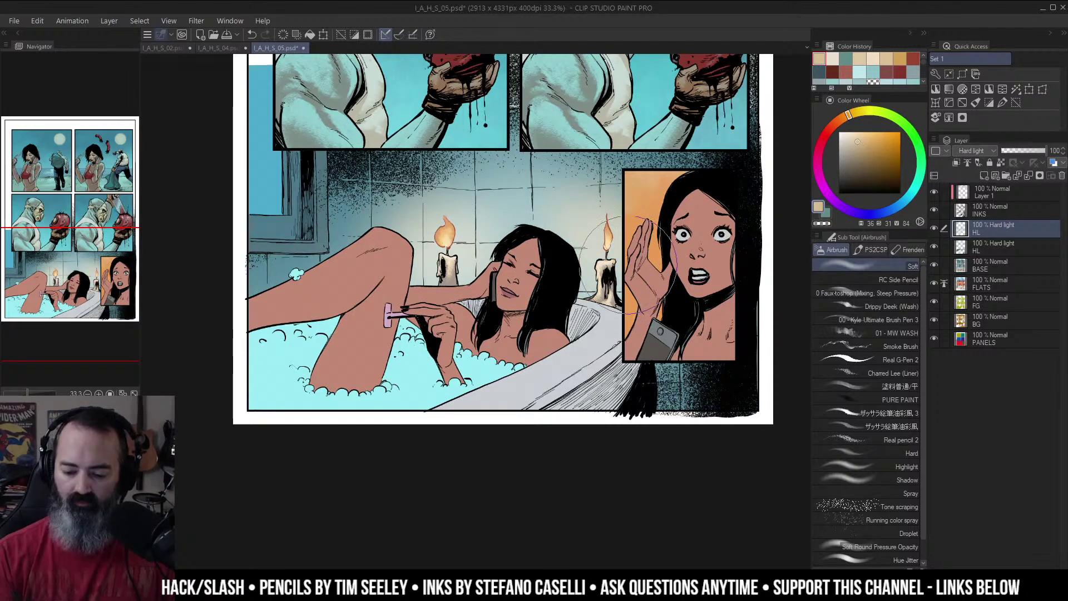
{"action": "left_click", "coordinate": [629, 262], "text": "alt"}
{"action": "left_click", "coordinate": [633, 264], "text": "ctrl"}
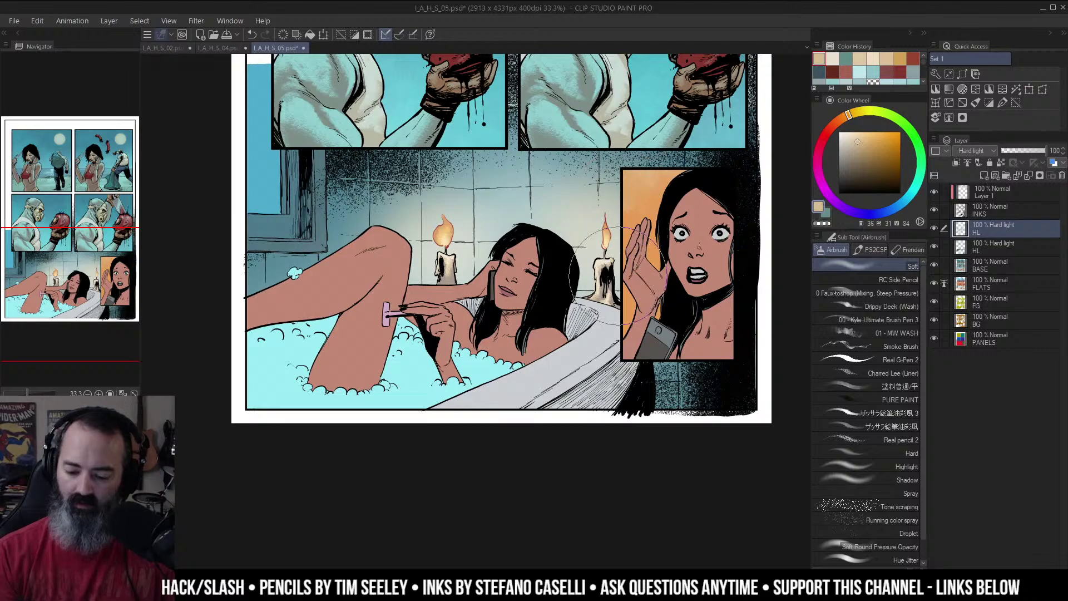
{"action": "left_click", "coordinate": [557, 253], "text": "alt"}
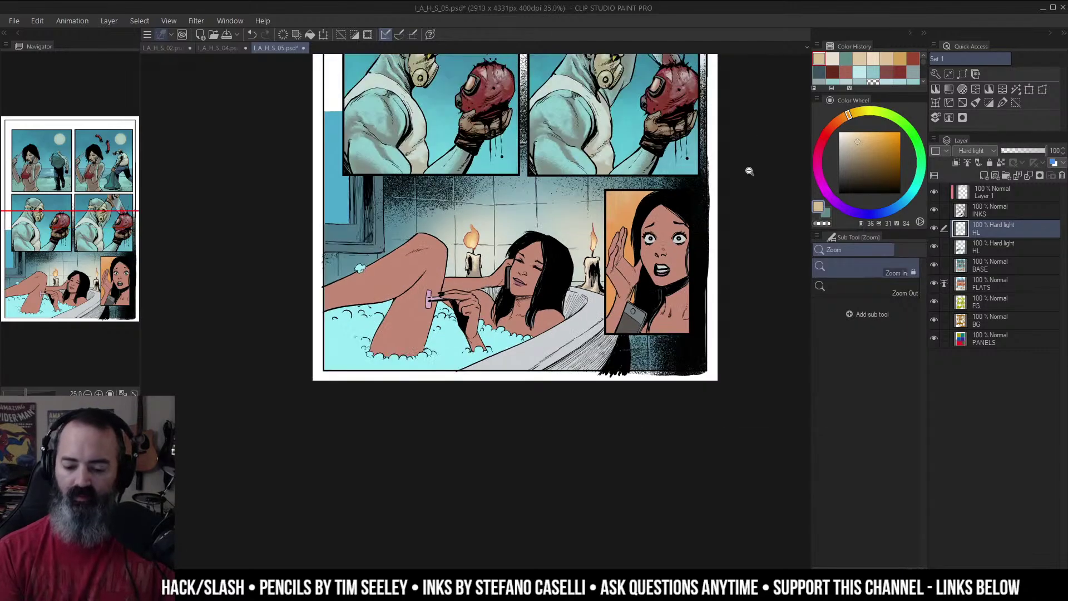
{"action": "left_click", "coordinate": [497, 253], "text": "ctrl"}
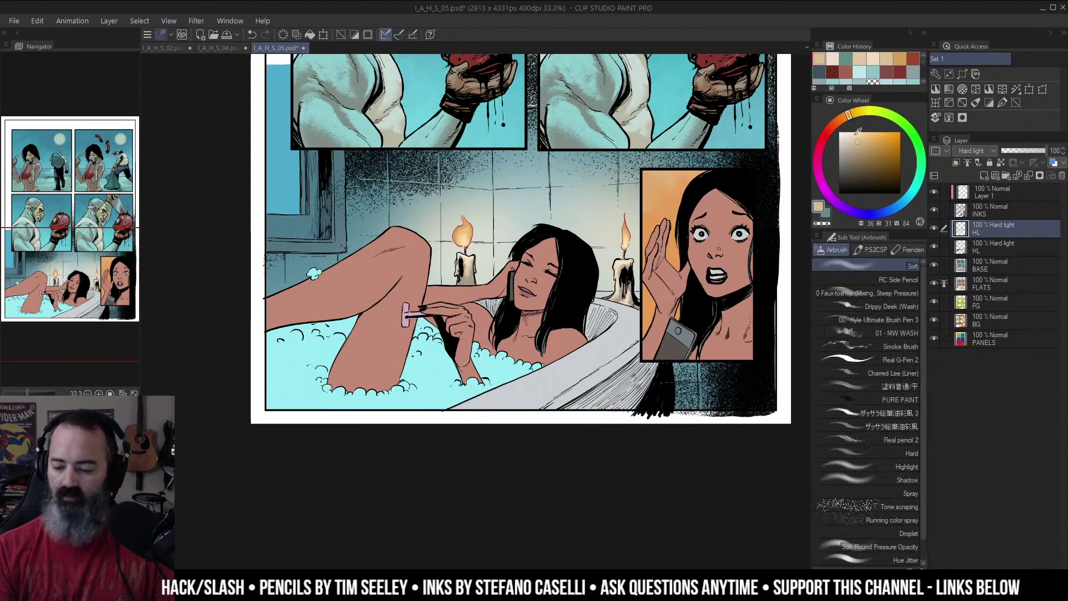
Step: Brighten the wall glow close around both flames with a smaller soft airbrush and a paler cream
{"action": "left_click", "coordinate": [456, 240]}
{"action": "key", "text": "bracketleft"}
{"action": "key", "text": "bracketleft"}
{"action": "key", "text": "bracketleft"}
{"action": "key", "text": "bracketleft"}
{"action": "key", "text": "bracketleft"}
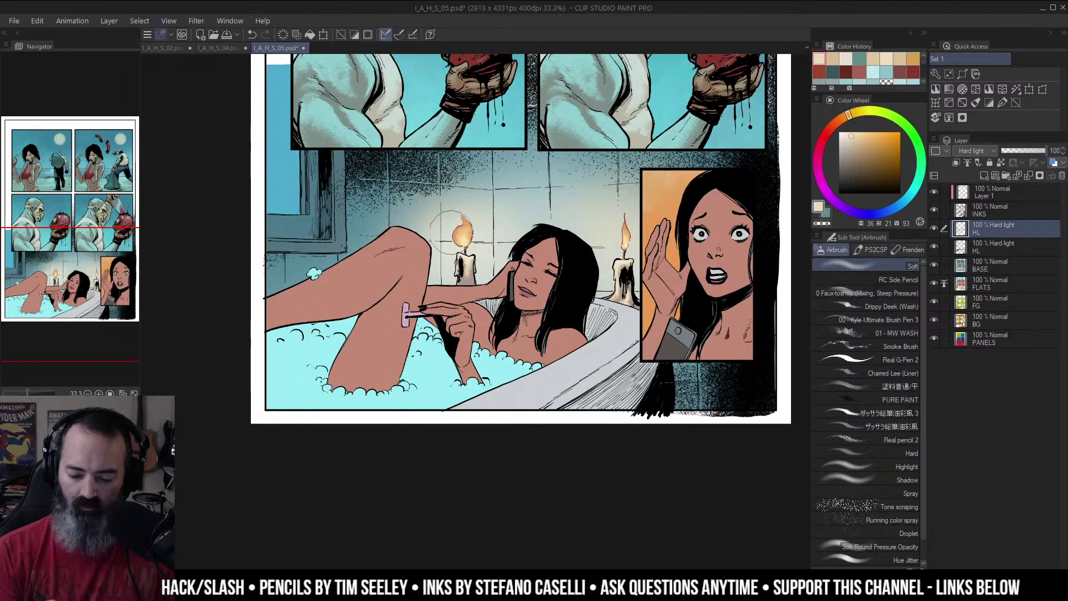
{"action": "left_click", "coordinate": [627, 238], "text": "alt"}
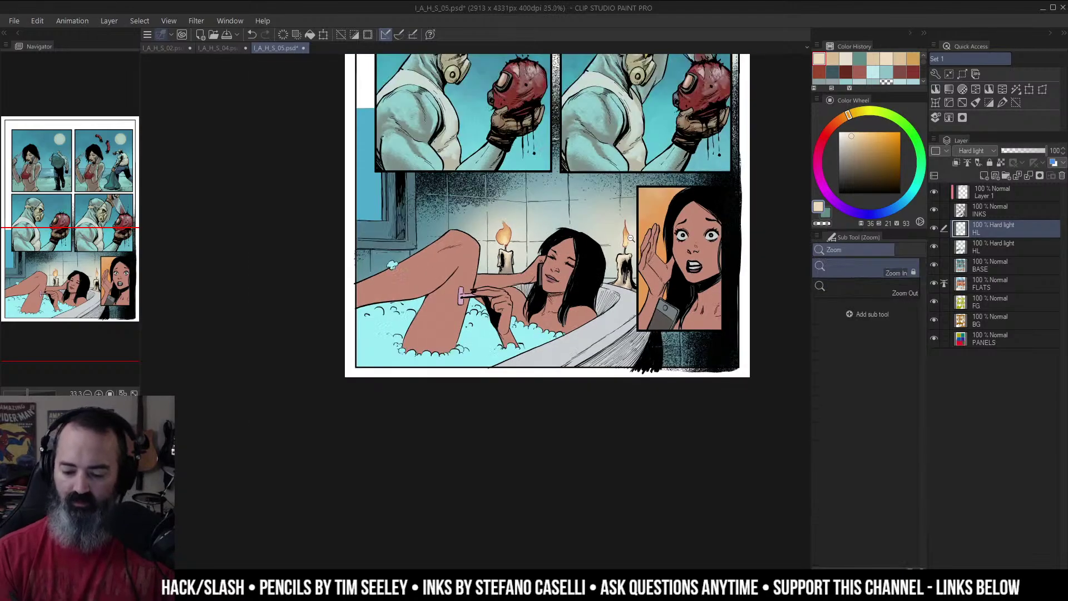
{"action": "left_click", "coordinate": [579, 263], "text": "ctrl"}
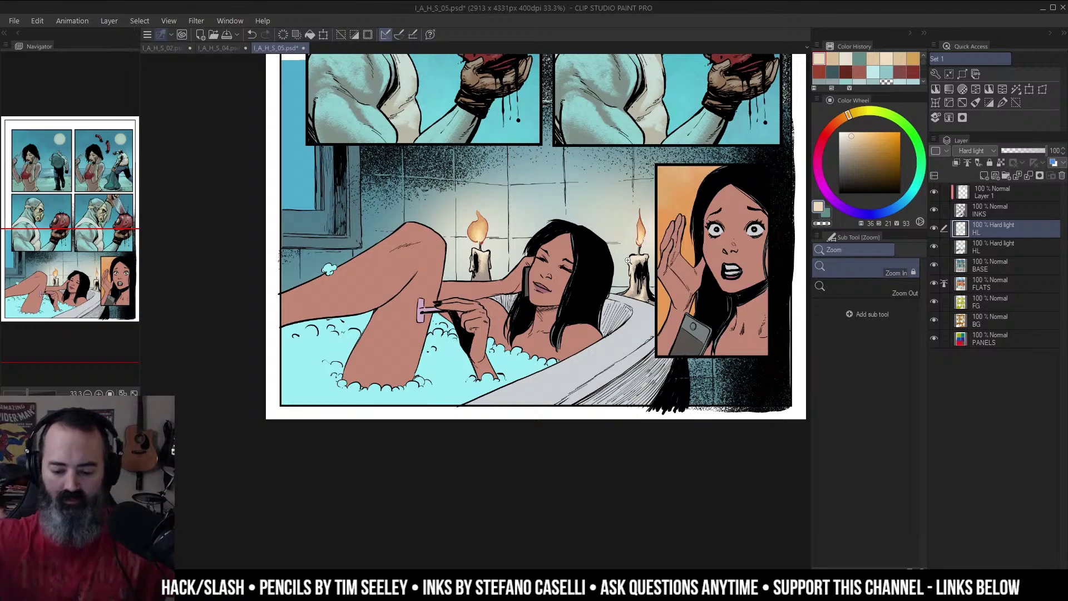
Step: Extend the soft cream glow on the wall between the raised knee and the nearby candle, undoing the last stroke
{"action": "key", "text": "b"}
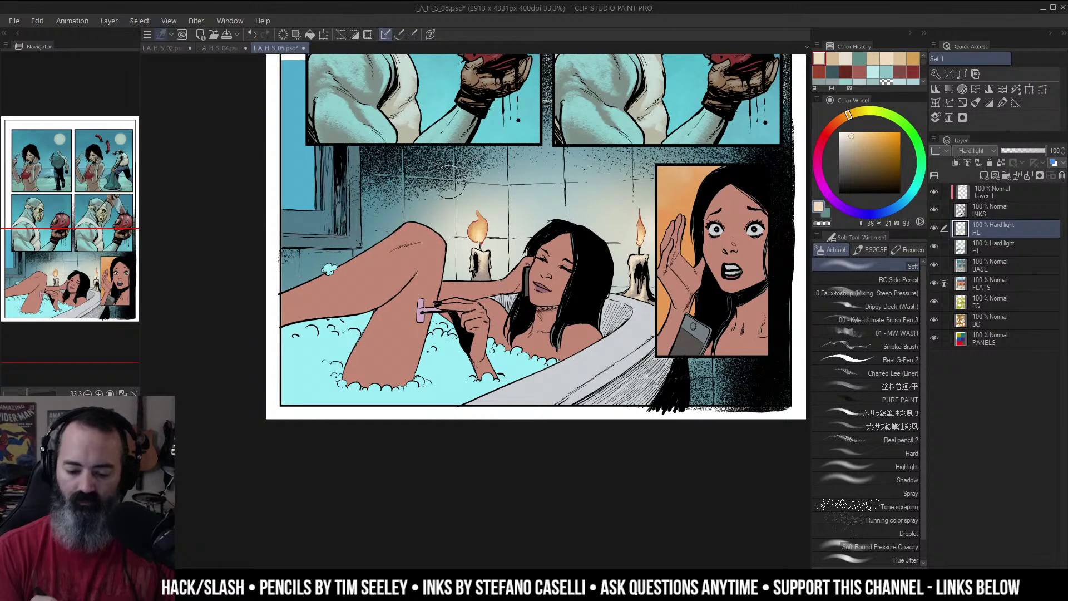
{"action": "mouse_move", "coordinate": [452, 182]}
{"action": "left_mouse_down"}
{"action": "mouse_move", "coordinate": [489, 276]}
{"action": "mouse_move", "coordinate": [412, 237]}
{"action": "left_mouse_up"}
{"action": "mouse_move", "coordinate": [493, 281]}
{"action": "left_mouse_down"}
{"action": "mouse_move", "coordinate": [504, 254]}
{"action": "mouse_move", "coordinate": [522, 285]}
{"action": "left_mouse_up"}
{"action": "key", "text": "ctrl+z"}
{"action": "left_click", "coordinate": [612, 193], "text": "alt"}
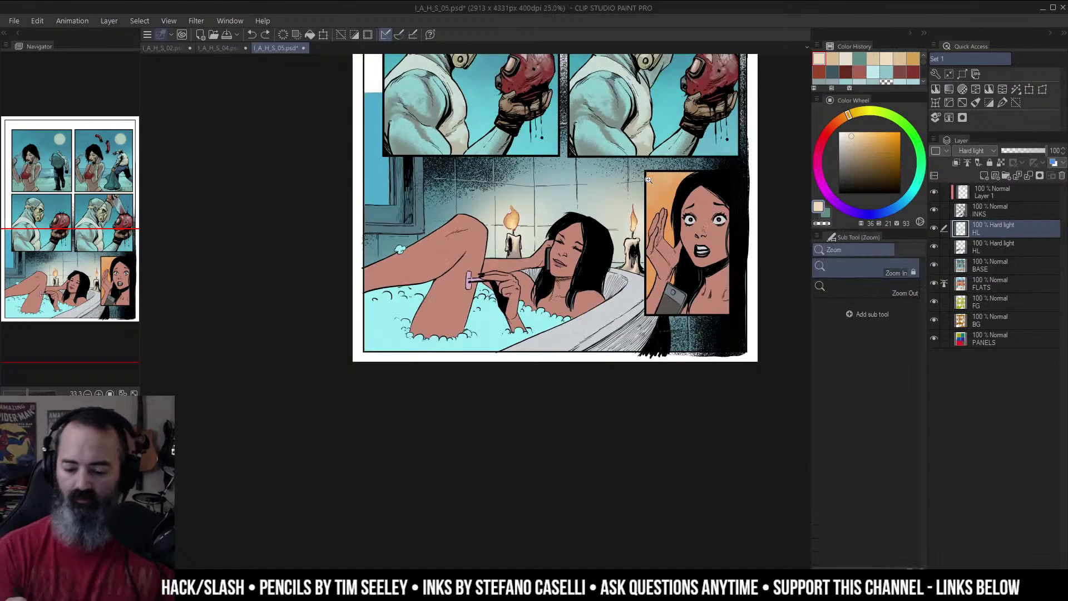
{"action": "left_click", "coordinate": [595, 221], "text": "ctrl"}
{"action": "left_click", "coordinate": [523, 211], "text": "ctrl"}
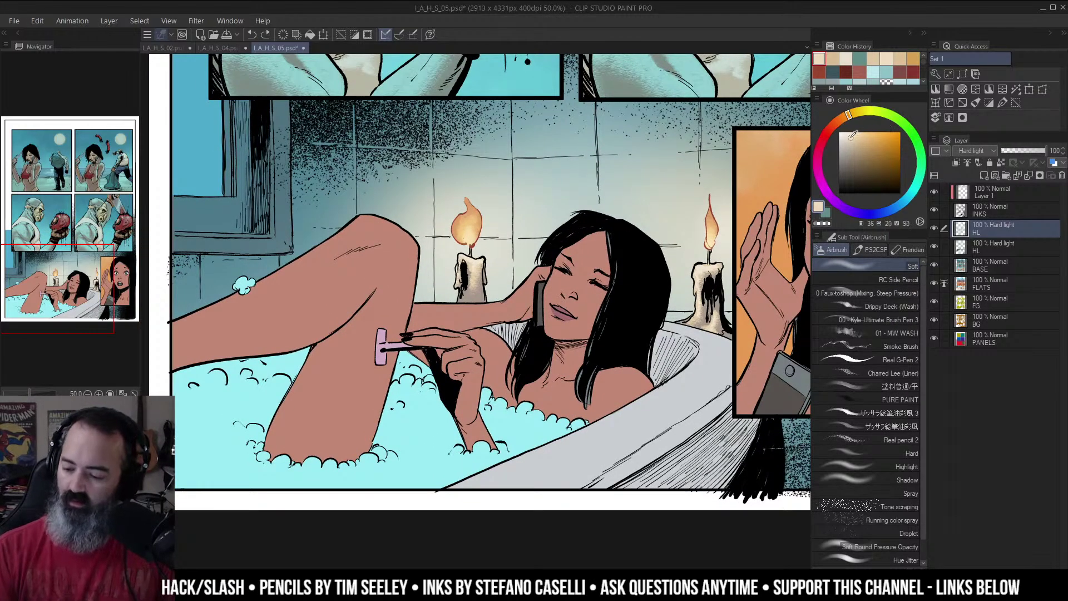
Step: Add small pale cream reflections to the wall tiles beside the candle flames with the RC Side Pencil
{"action": "left_click", "coordinate": [899, 279]}
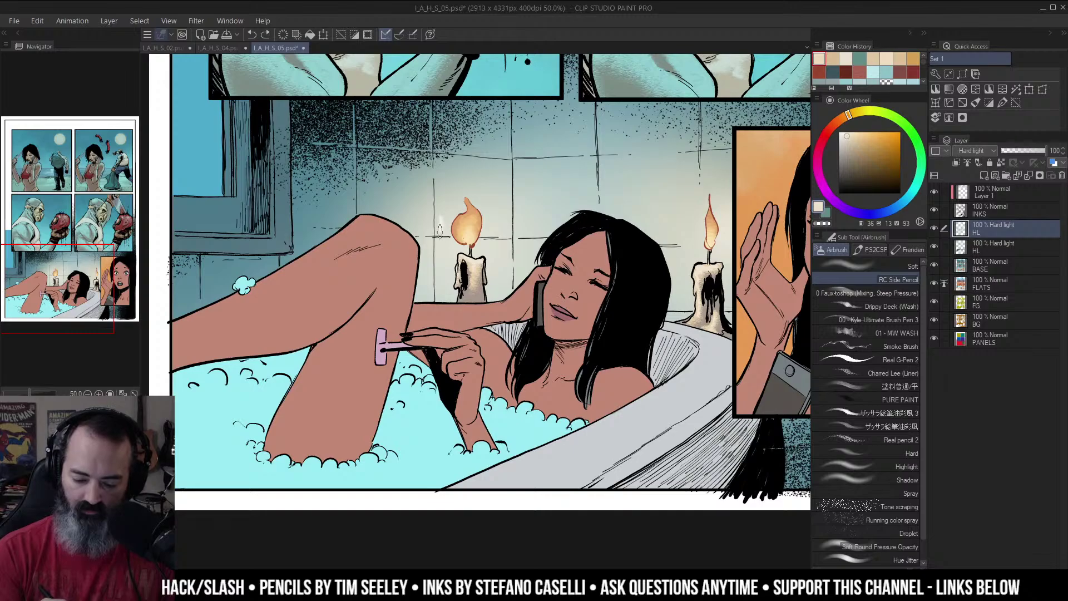
{"action": "left_click_drag", "start_coordinate": [440, 222], "coordinate": [446, 238]}
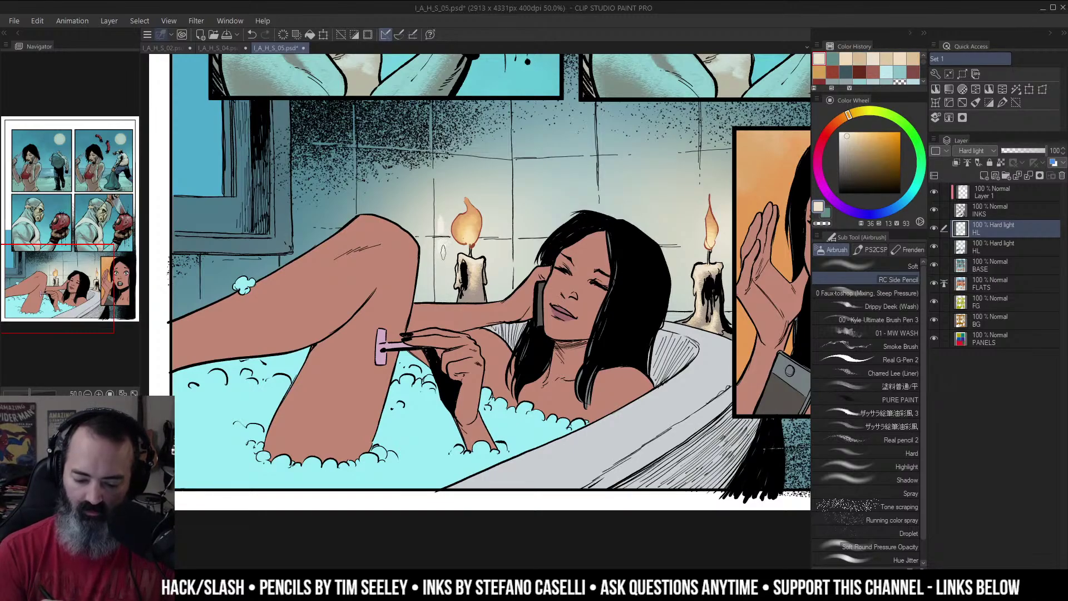
{"action": "left_click", "coordinate": [566, 281], "text": "alt"}
{"action": "left_click", "coordinate": [608, 296], "text": "ctrl"}
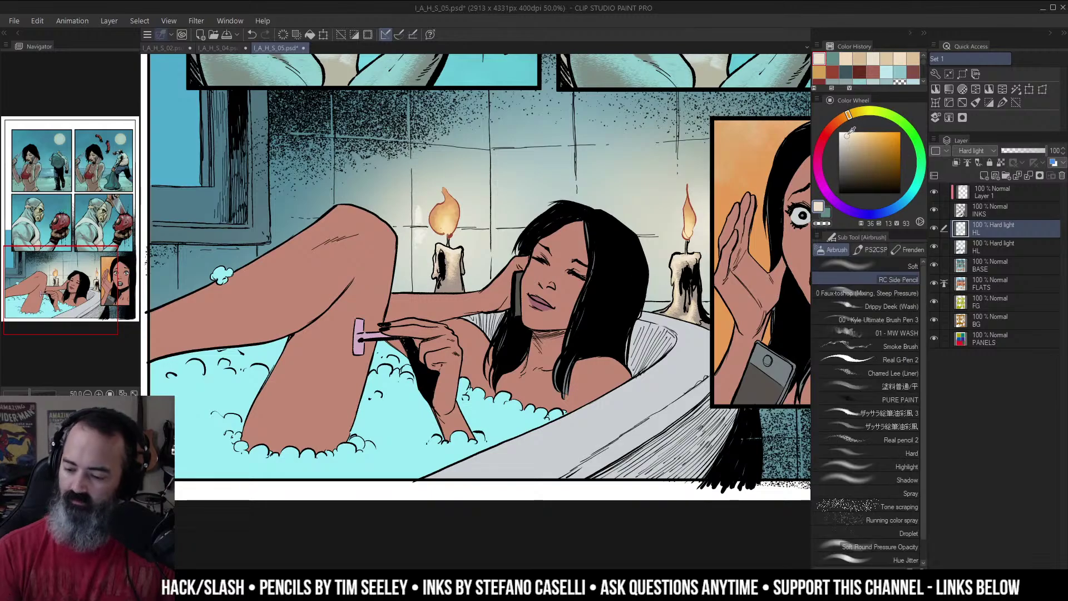
{"action": "left_click_drag", "start_coordinate": [419, 210], "coordinate": [414, 227]}
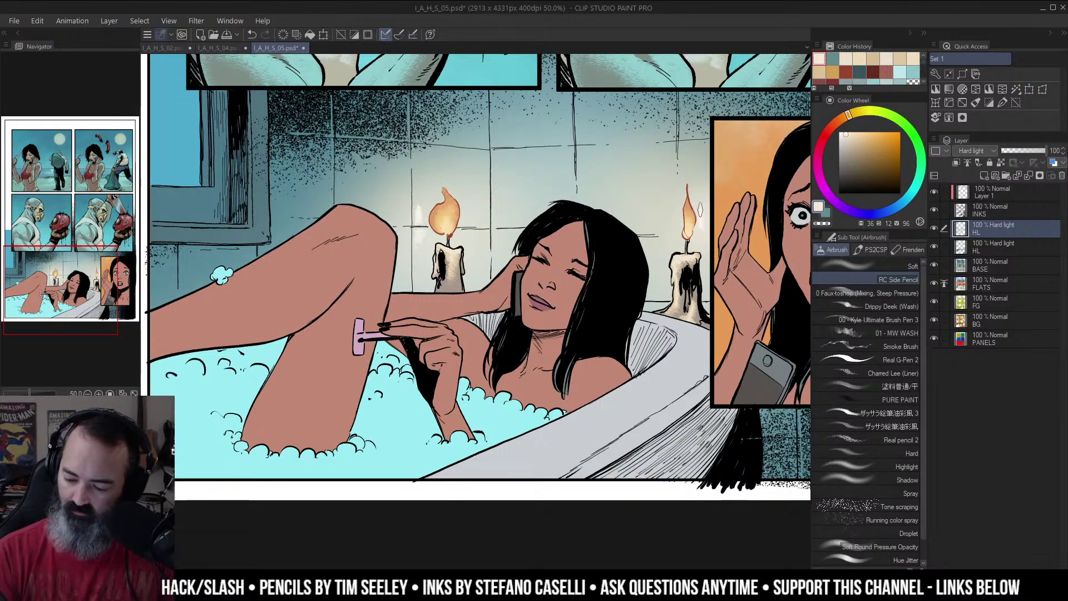
{"action": "left_click", "coordinate": [678, 234], "text": "alt"}
{"action": "left_click", "coordinate": [677, 234], "text": "alt"}
{"action": "left_click", "coordinate": [598, 239], "text": "ctrl"}
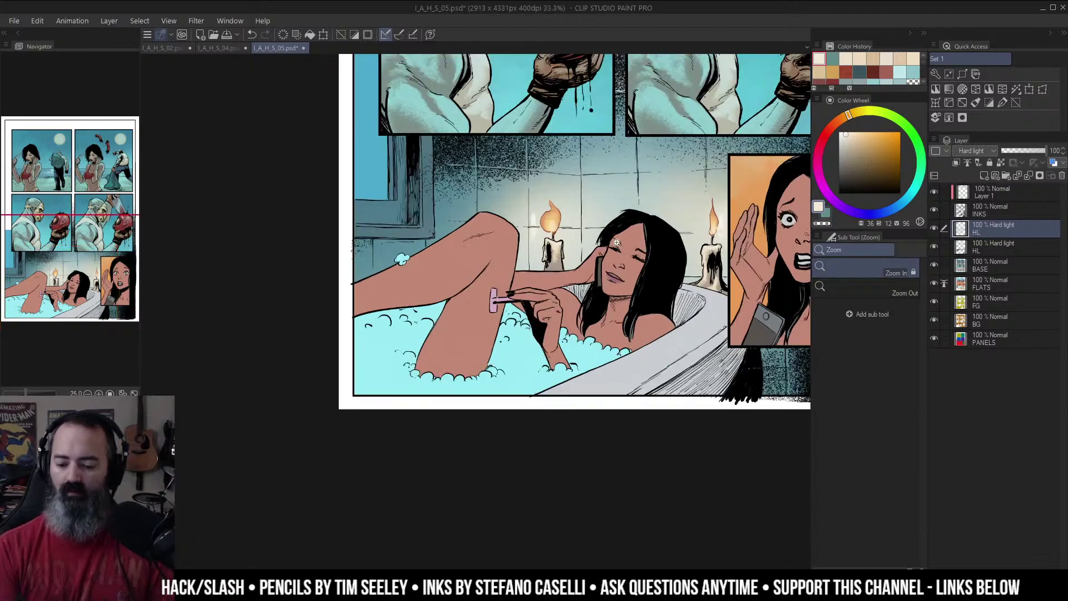
Step: Select the bathroom wall again and darken it on the BASE layer by lowering its luminosity to -16
{"action": "left_click_drag", "start_coordinate": [702, 235], "coordinate": [613, 258]}
{"action": "left_click", "coordinate": [614, 258], "text": "alt"}
{"action": "key", "text": "w"}
{"action": "left_click", "coordinate": [605, 215]}
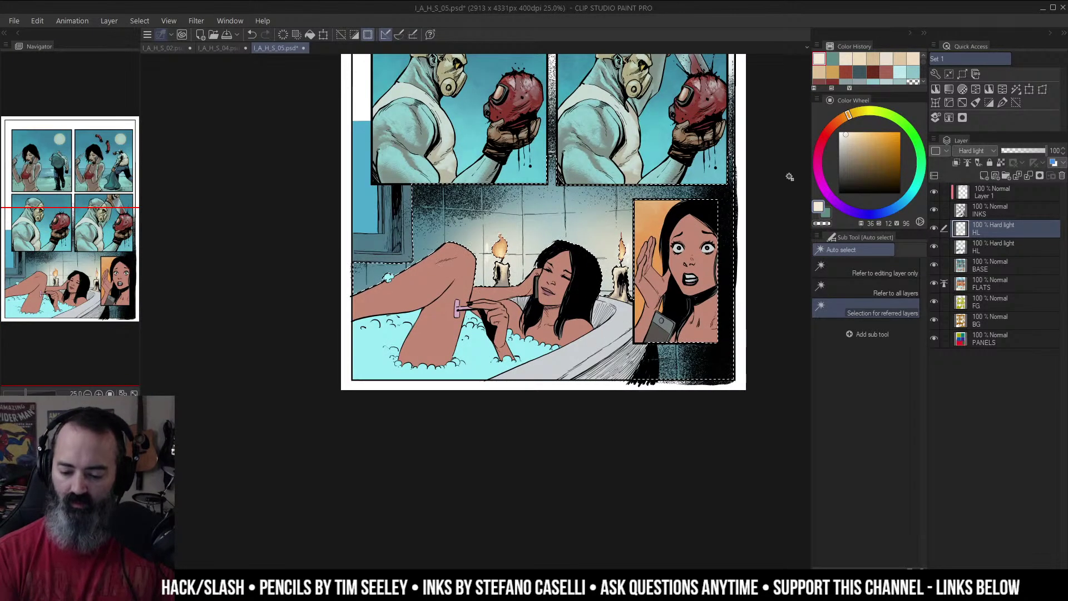
{"action": "left_click", "coordinate": [790, 177], "text": "alt"}
{"action": "left_click_drag", "start_coordinate": [789, 176], "coordinate": [696, 252]}
{"action": "key", "text": "ctrl+d"}
{"action": "left_click", "coordinate": [990, 265]}
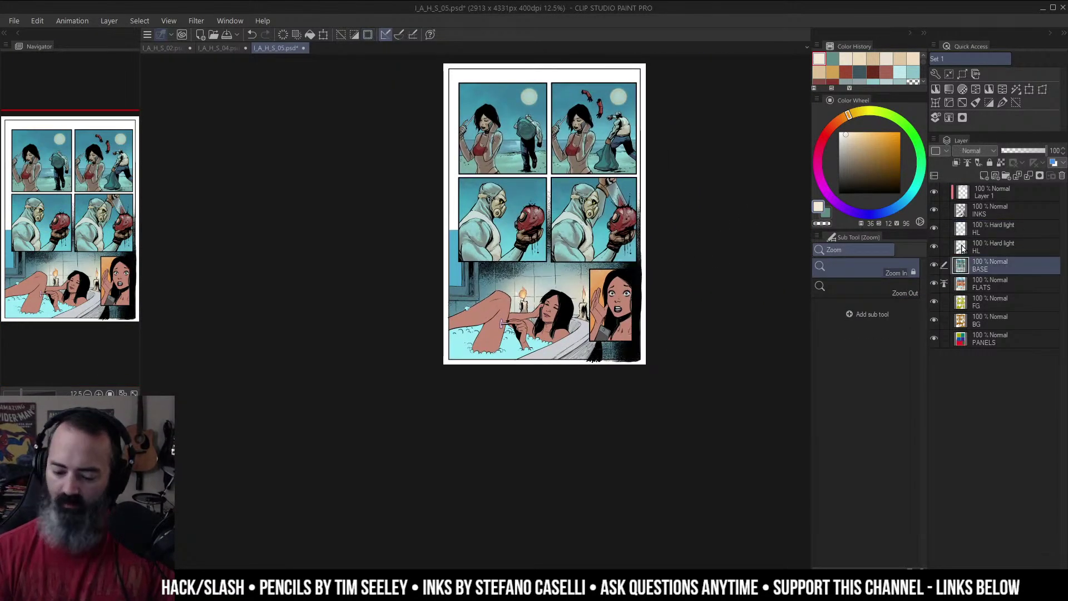
{"action": "key", "text": "ctrl+u"}
{"action": "left_click_drag", "start_coordinate": [837, 251], "coordinate": [823, 259]}
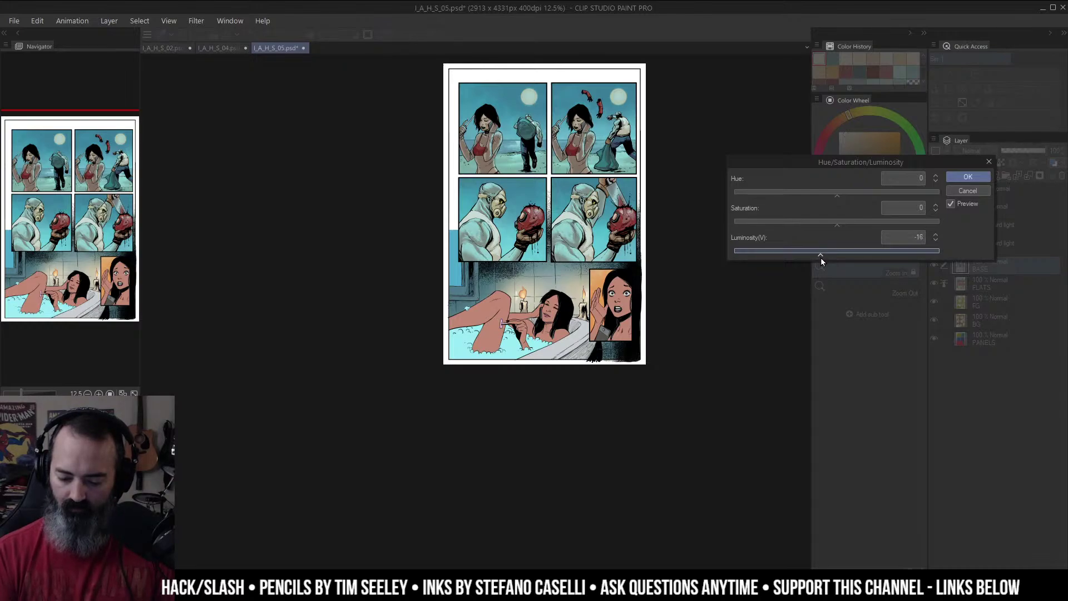
{"action": "left_click", "coordinate": [968, 176]}
{"action": "left_click", "coordinate": [581, 291]}
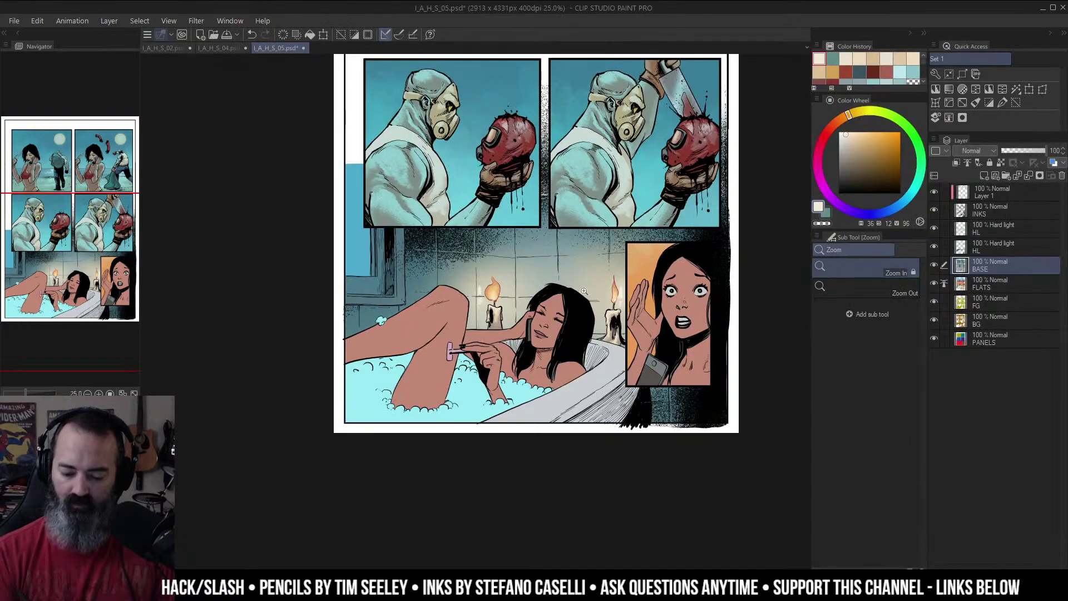
Step: Touch up the tile reflection and start a pale cream highlight on the vertical tile joint beside the candle near the knee, using the RC Side Pencil
{"action": "left_click", "coordinate": [607, 314]}
{"action": "mouse_move", "coordinate": [607, 314]}
{"action": "left_mouse_down"}
{"action": "mouse_move", "coordinate": [617, 274]}
{"action": "mouse_move", "coordinate": [779, 256]}
{"action": "left_mouse_up"}
{"action": "left_click", "coordinate": [656, 276]}
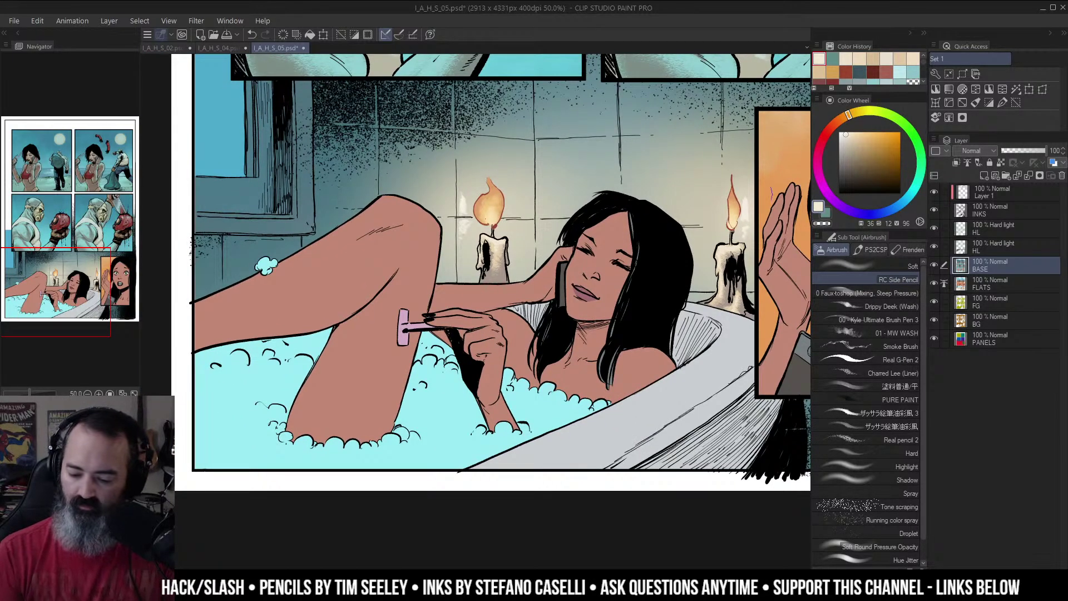
{"action": "left_click", "coordinate": [861, 136]}
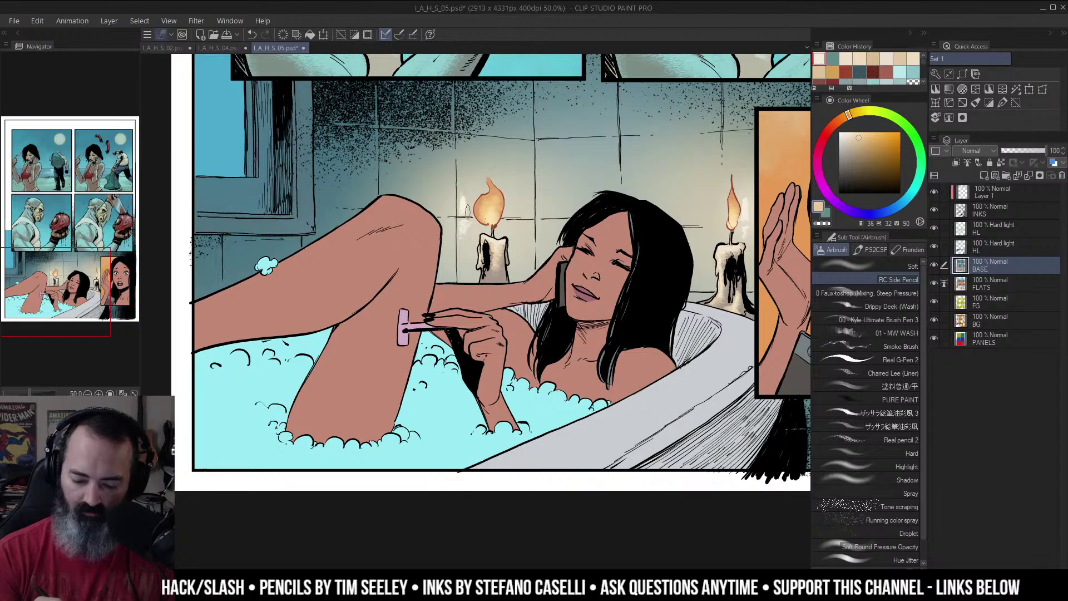
{"action": "left_click_drag", "start_coordinate": [468, 212], "coordinate": [461, 221]}
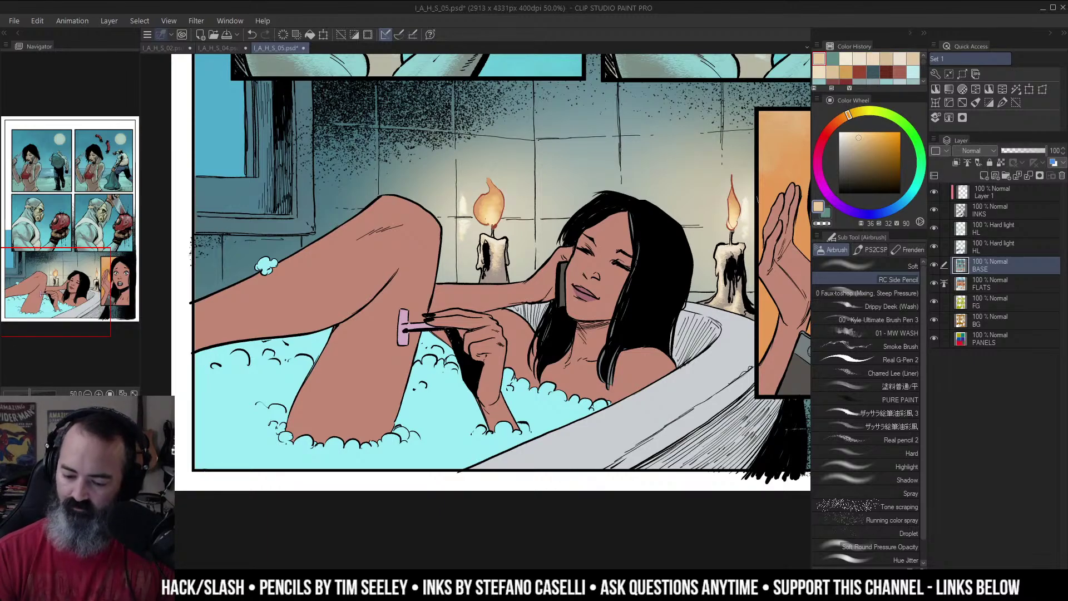
{"action": "scroll", "coordinate": [518, 215], "scroll_direction": "up", "scroll_amount": 1}
{"action": "left_click_drag", "start_coordinate": [518, 216], "coordinate": [540, 234]}
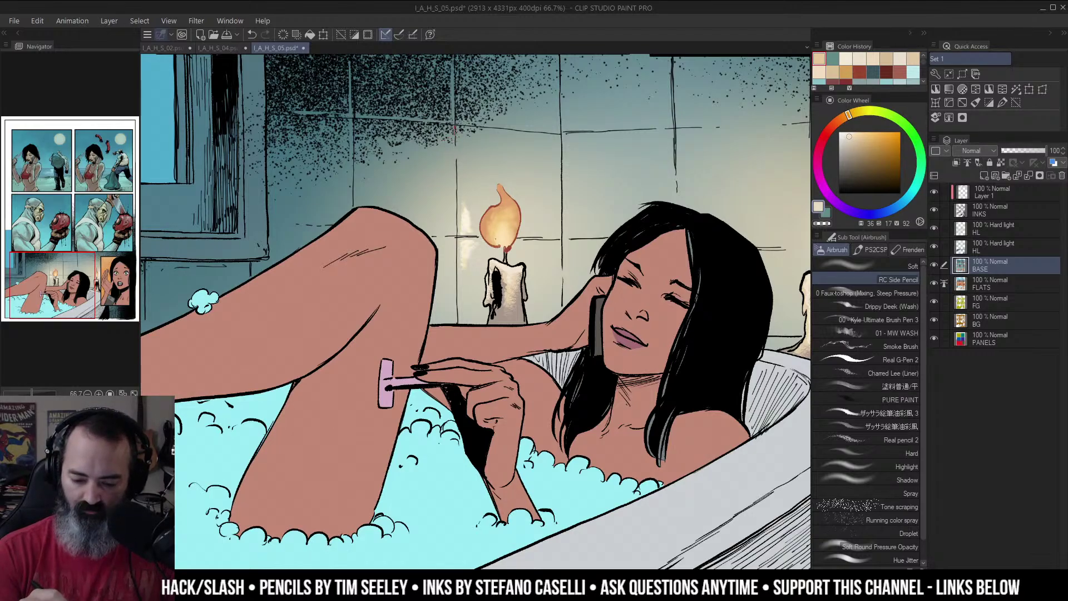
{"action": "left_click_drag", "start_coordinate": [455, 205], "coordinate": [456, 233]}
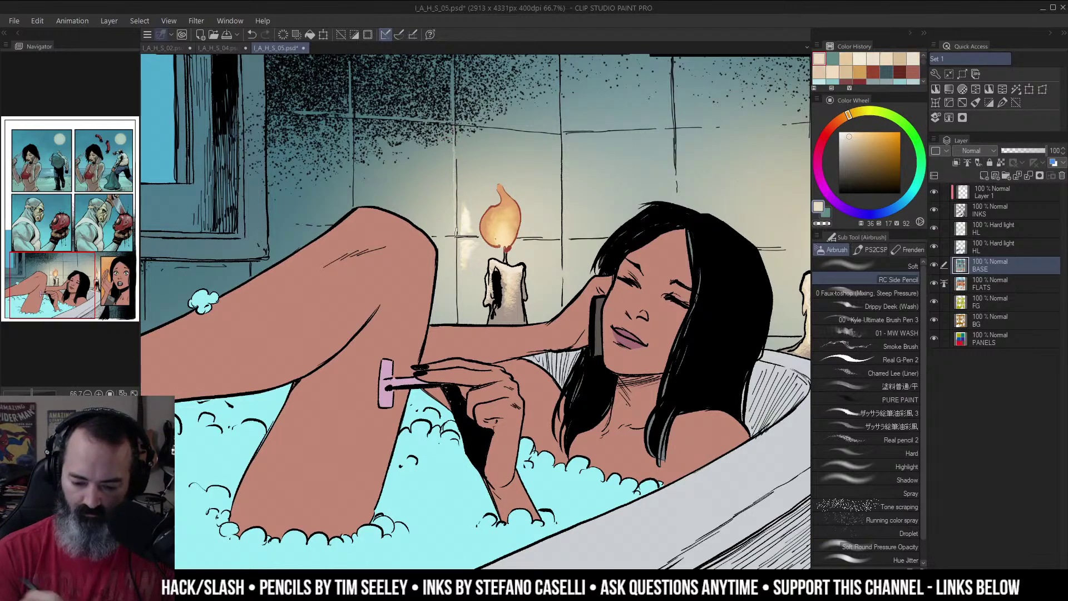
Step: Sample a pale cream from the wall glow and trace highlights along the tile joints above the candle near the knee
{"action": "left_click_drag", "start_coordinate": [482, 152], "coordinate": [526, 227]}
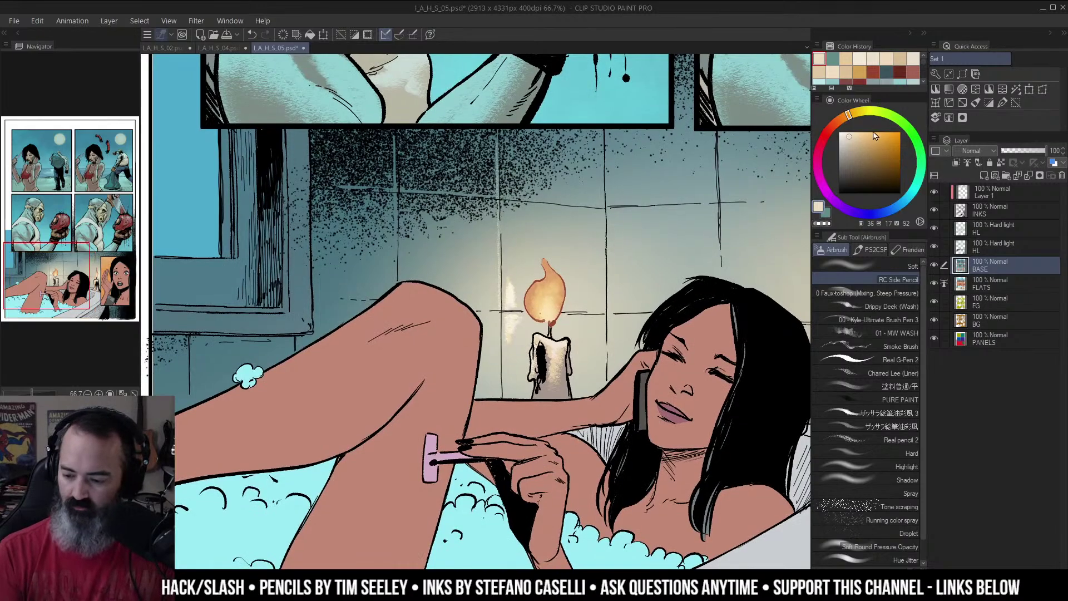
{"action": "left_click", "coordinate": [510, 294], "text": "alt"}
{"action": "left_click_drag", "start_coordinate": [497, 147], "coordinate": [496, 135]}
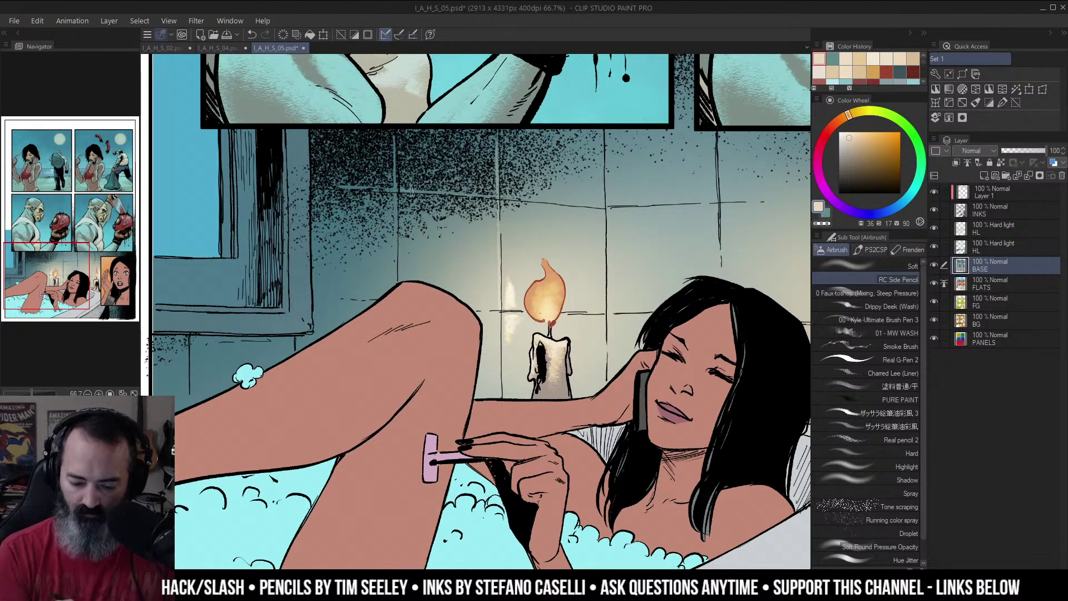
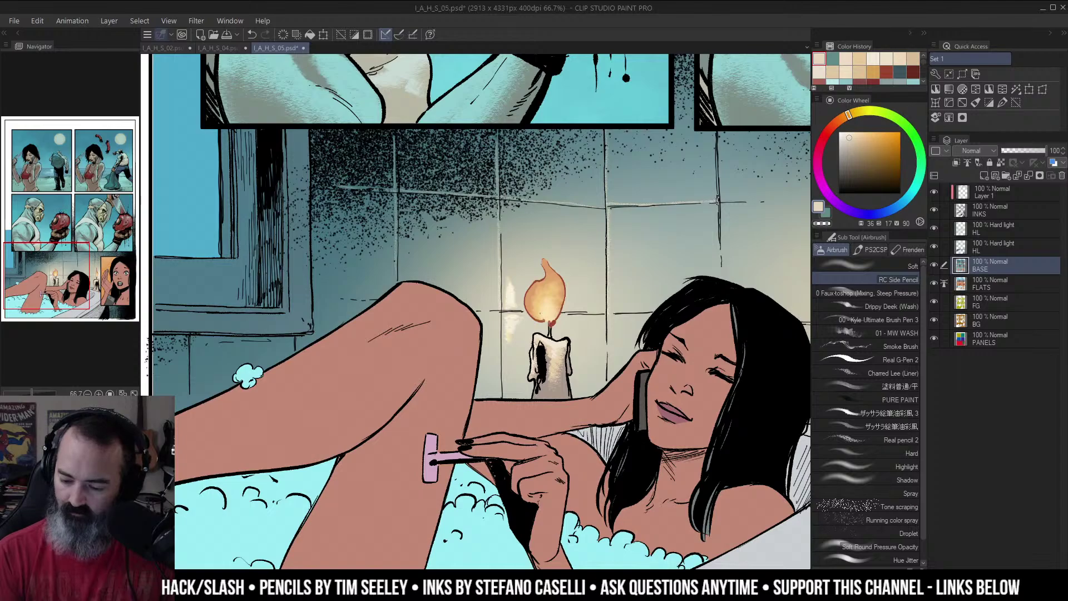
Step: Extend the pale cream joint highlights across the wall tiles between the two candles and around the far candle
{"action": "left_click_drag", "start_coordinate": [667, 307], "coordinate": [601, 293]}
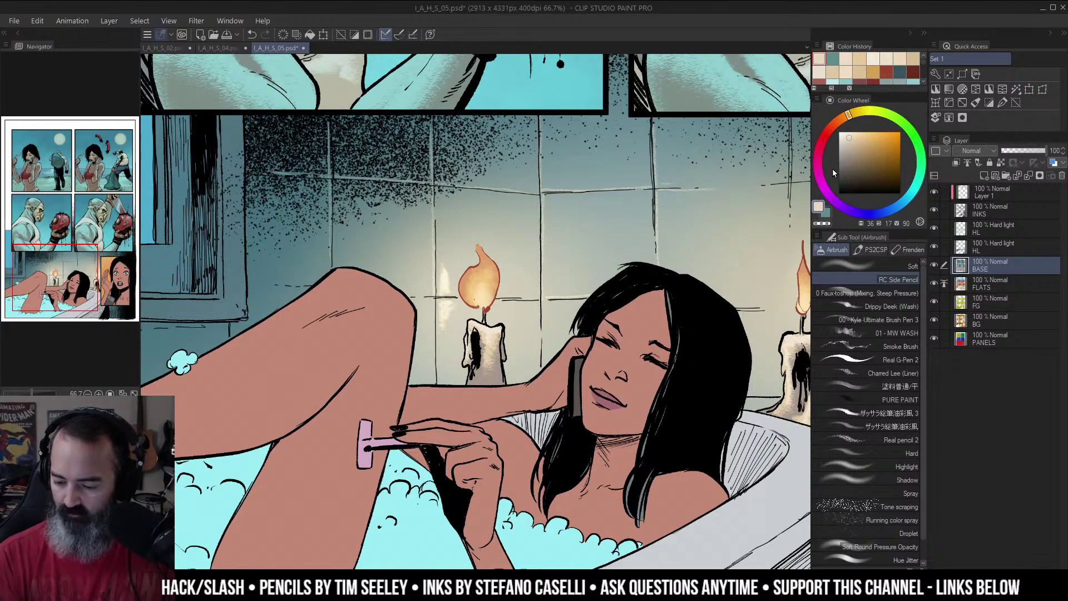
{"action": "left_click_drag", "start_coordinate": [796, 183], "coordinate": [655, 169]}
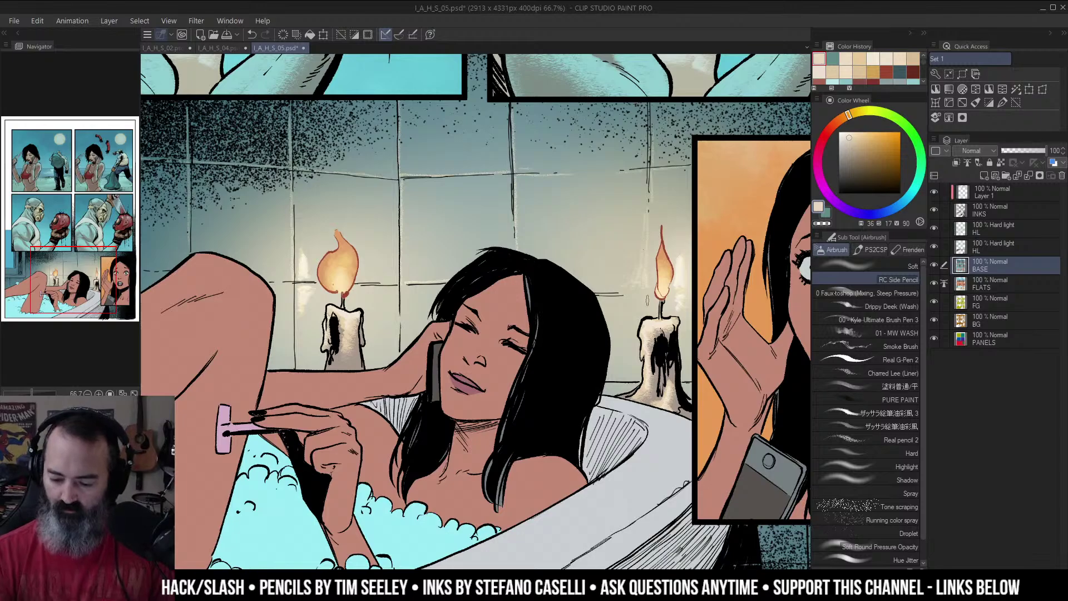
{"action": "scroll", "coordinate": [662, 227], "scroll_direction": "down", "scroll_amount": 2}
{"action": "left_click_drag", "start_coordinate": [663, 227], "coordinate": [726, 208]}
{"action": "scroll", "coordinate": [727, 207], "scroll_direction": "up", "scroll_amount": 1}
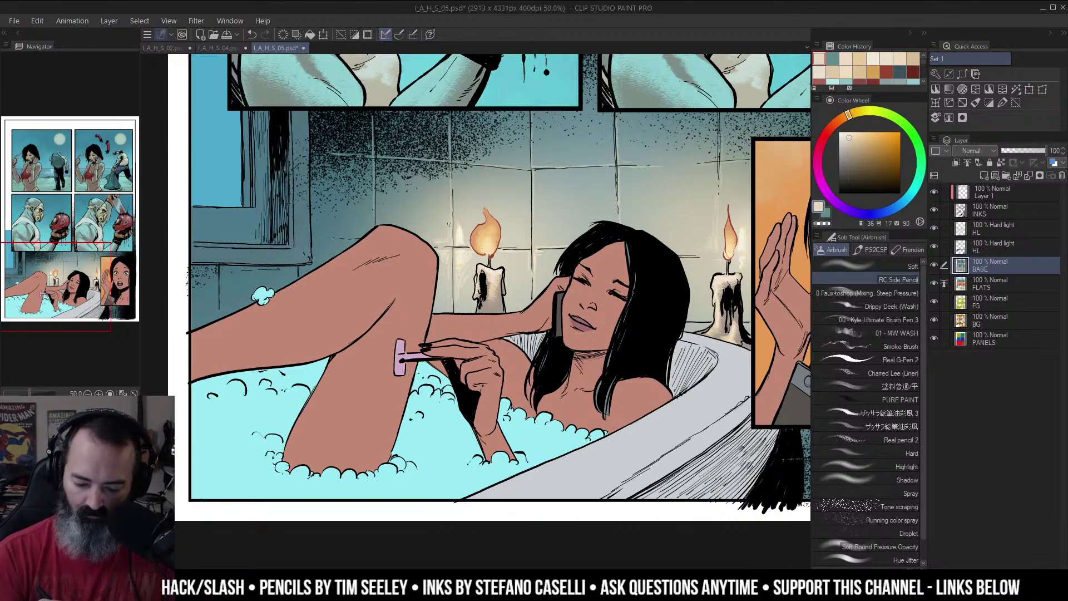
{"action": "scroll", "coordinate": [601, 196], "scroll_direction": "down", "scroll_amount": 1}
{"action": "left_click_drag", "start_coordinate": [670, 250], "coordinate": [647, 235]}
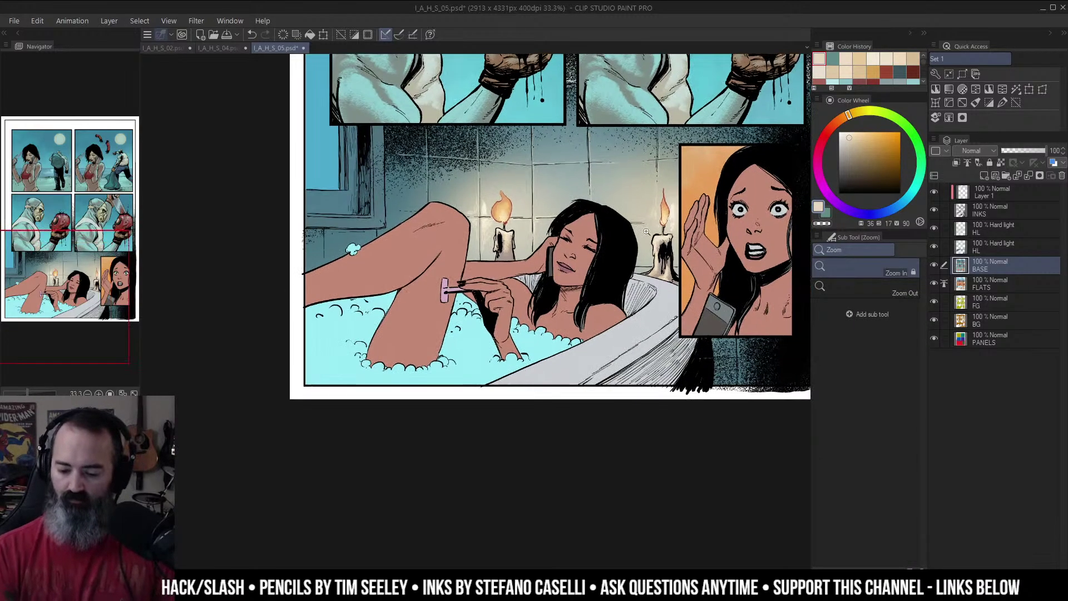
Step: Brush faint cream reflection streaks onto the wall tiles above the woman's head and between the two candles
{"action": "scroll", "coordinate": [647, 234], "scroll_direction": "up", "scroll_amount": 1}
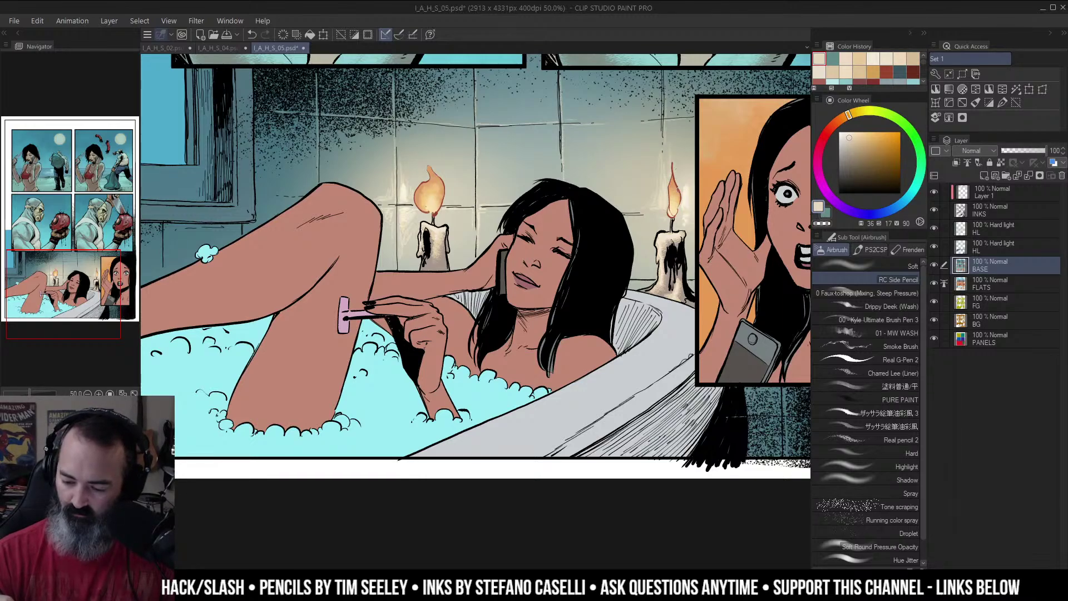
{"action": "left_click", "coordinate": [656, 188], "text": "alt"}
{"action": "left_click", "coordinate": [579, 191], "text": "ctrl"}
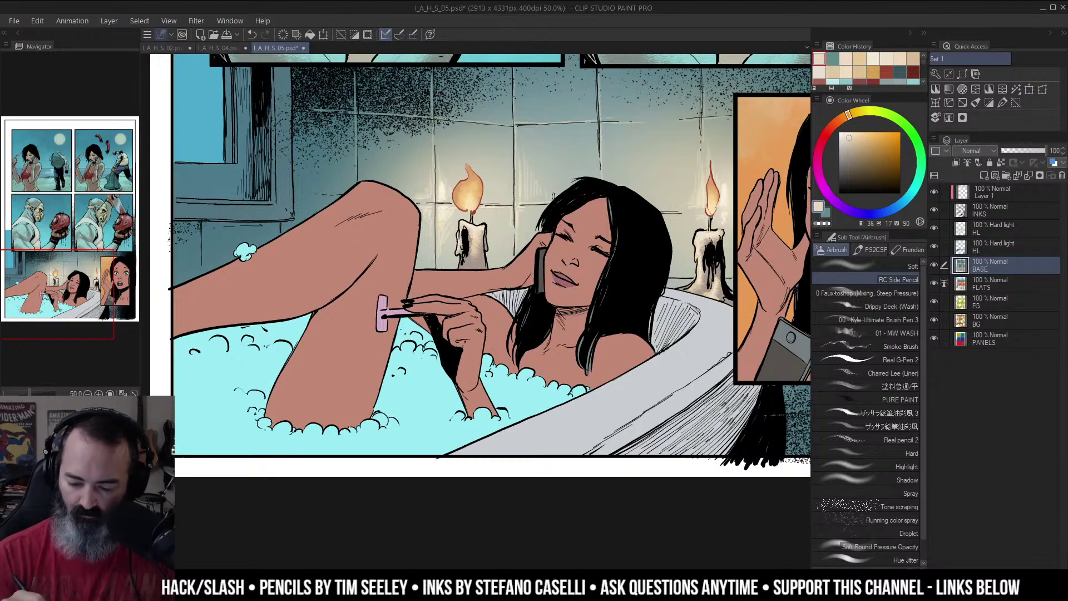
{"action": "scroll", "coordinate": [619, 152], "scroll_direction": "up", "scroll_amount": 1}
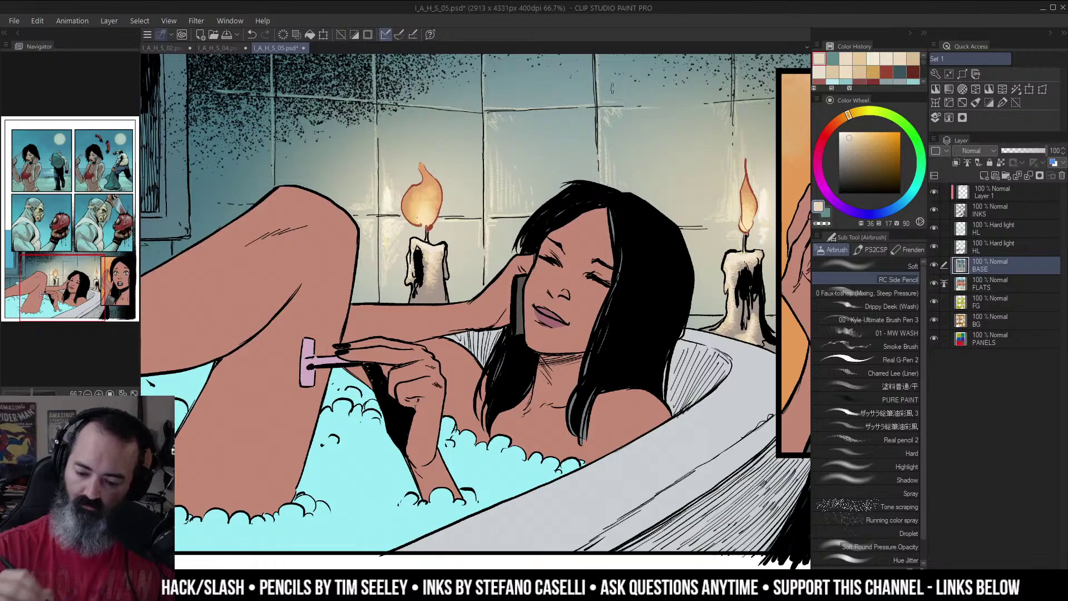
{"action": "key", "text": "ctrl+space"}
{"action": "left_click_drag", "start_coordinate": [637, 130], "coordinate": [623, 139]}
{"action": "left_click_drag", "start_coordinate": [676, 202], "coordinate": [632, 220]}
{"action": "key", "text": "space"}
{"action": "left_click_drag", "start_coordinate": [632, 221], "coordinate": [655, 304]}
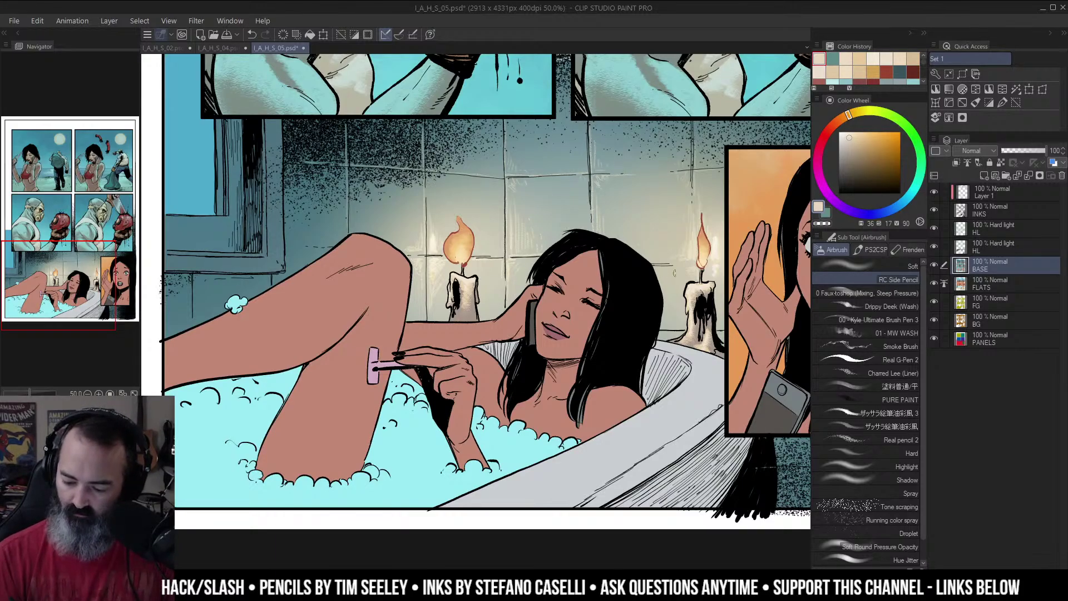
Step: Review the candlelit wall and its tile highlights at page scale and close up
{"action": "key", "text": "ctrl+space"}
{"action": "left_click_drag", "start_coordinate": [672, 299], "coordinate": [639, 301]}
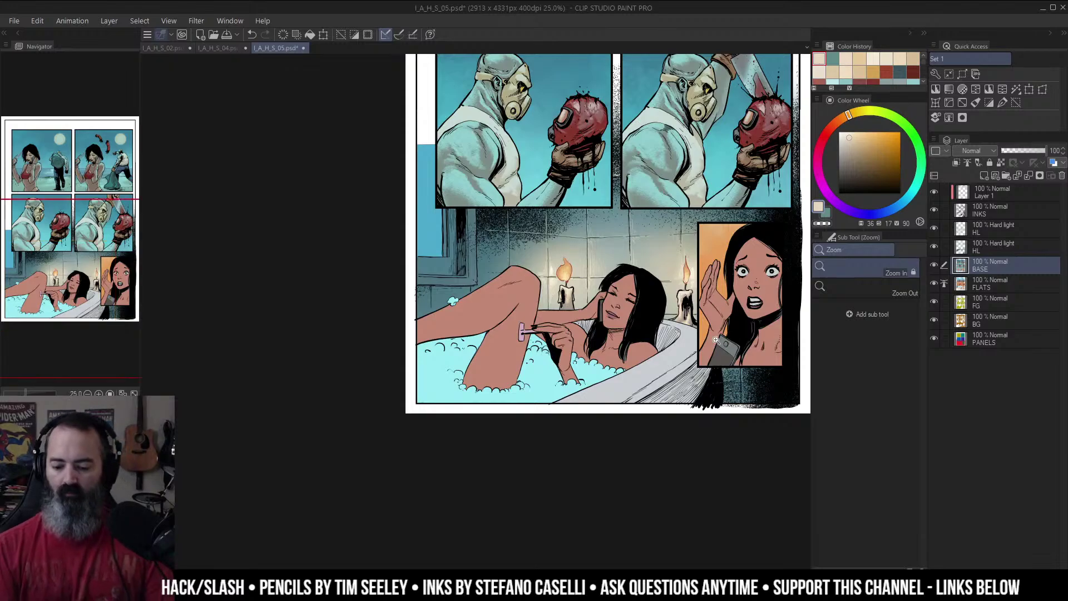
{"action": "key", "text": "space"}
{"action": "left_click_drag", "start_coordinate": [707, 329], "coordinate": [671, 285]}
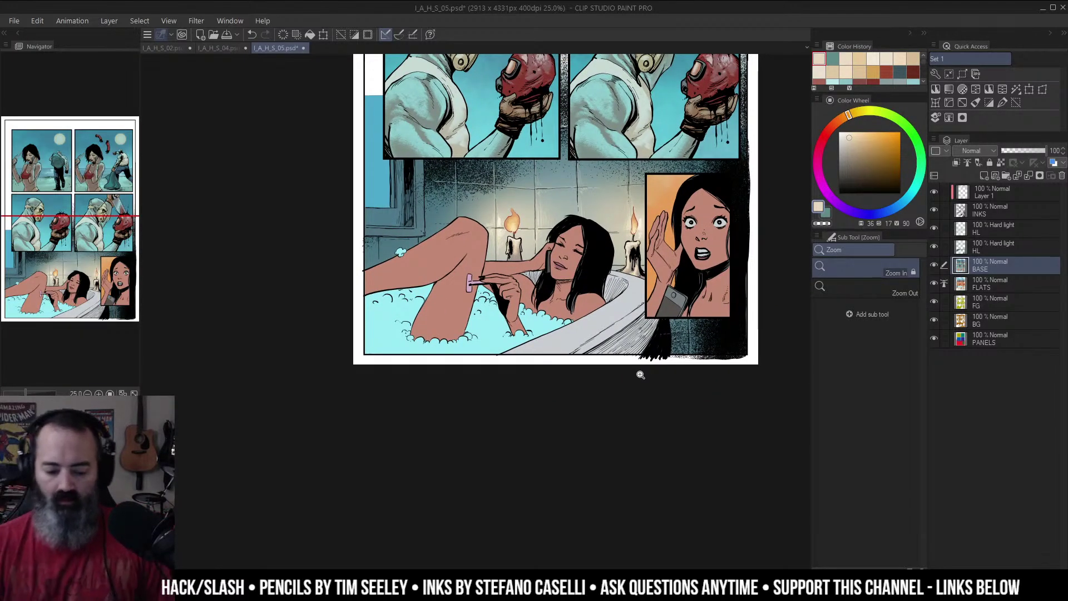
{"action": "scroll", "coordinate": [528, 231], "scroll_direction": "up", "scroll_amount": 3}
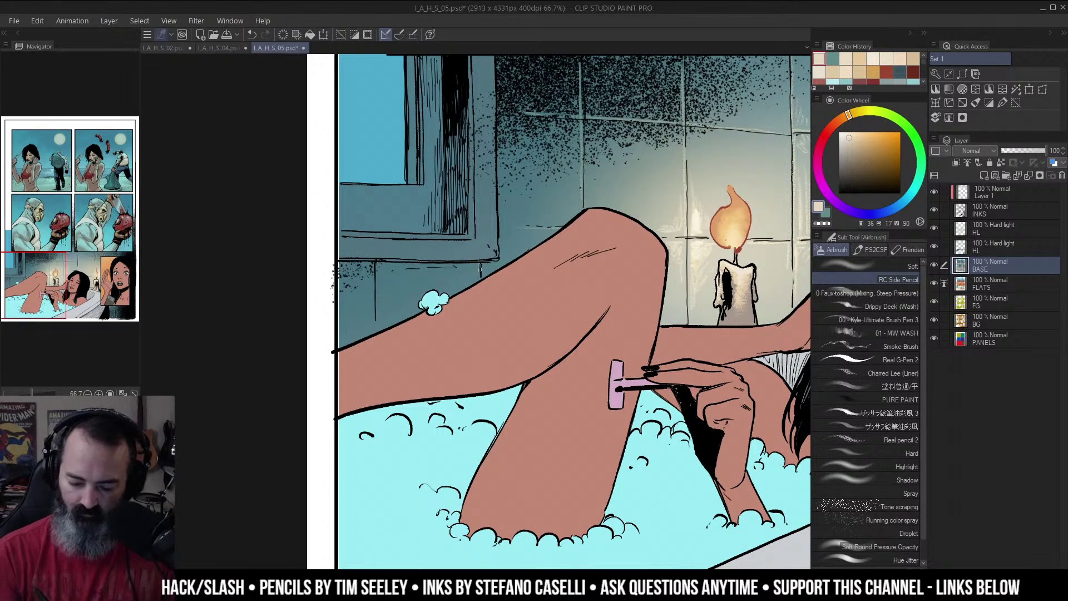
{"action": "key", "text": "ctrl+space"}
{"action": "left_click_drag", "start_coordinate": [501, 311], "coordinate": [459, 312]}
{"action": "key", "text": "space"}
{"action": "mouse_move", "coordinate": [724, 320]}
{"action": "left_mouse_down"}
{"action": "mouse_move", "coordinate": [669, 293]}
{"action": "mouse_move", "coordinate": [658, 267]}
{"action": "left_mouse_up"}
{"action": "scroll", "coordinate": [658, 267], "scroll_direction": "up", "scroll_amount": 1}
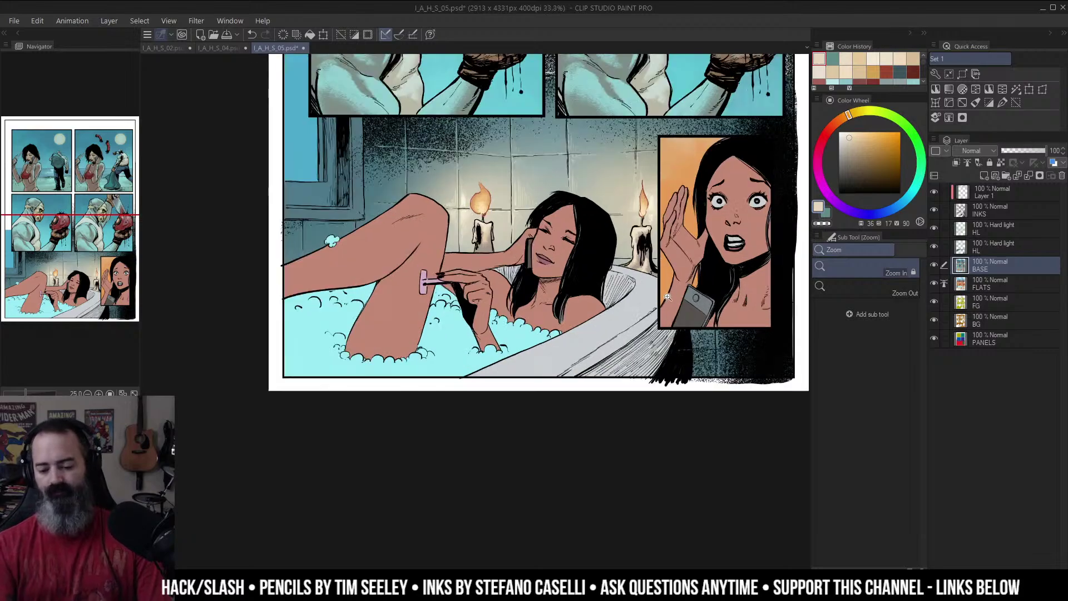
Step: Select the bathtub, hide the selection border, and paint the tub's inside behind the woman muted teal (hue 175, saturation 28, value 56)
{"action": "left_click", "coordinate": [630, 264]}
{"action": "key", "text": "ctrl+h"}
{"action": "key", "text": "space"}
{"action": "left_click_drag", "start_coordinate": [631, 264], "coordinate": [635, 253]}
{"action": "key", "text": "b"}
{"action": "left_click_drag", "start_coordinate": [856, 161], "coordinate": [855, 167]}
{"action": "left_click", "coordinate": [915, 190]}
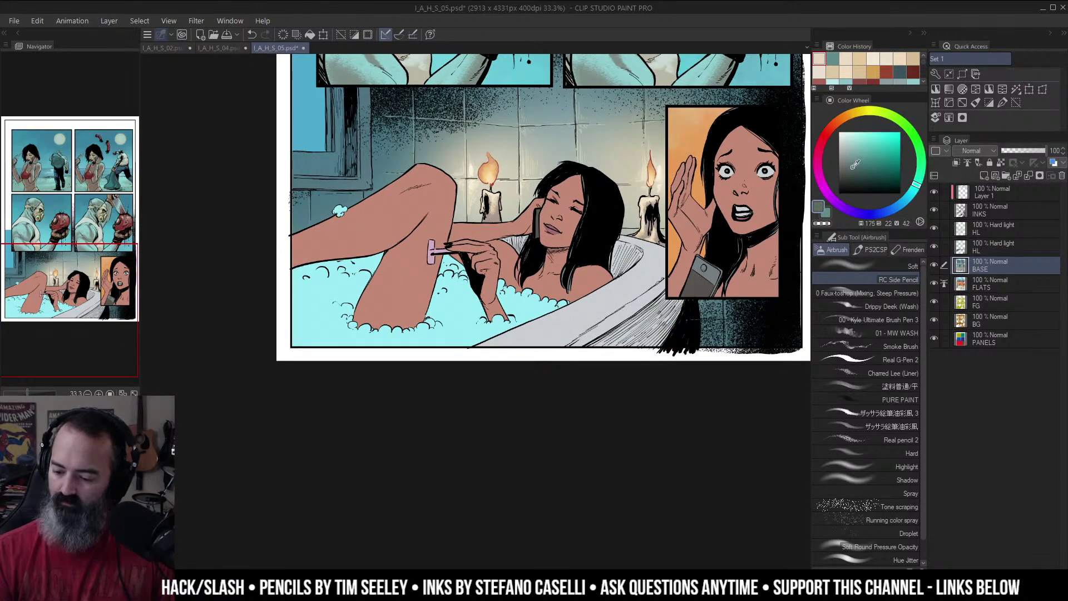
{"action": "mouse_move", "coordinate": [524, 238]}
{"action": "left_mouse_down"}
{"action": "mouse_move", "coordinate": [506, 250]}
{"action": "mouse_move", "coordinate": [522, 253]}
{"action": "left_mouse_up"}
{"action": "key", "text": "ctrl+z"}
{"action": "left_click", "coordinate": [858, 161]}
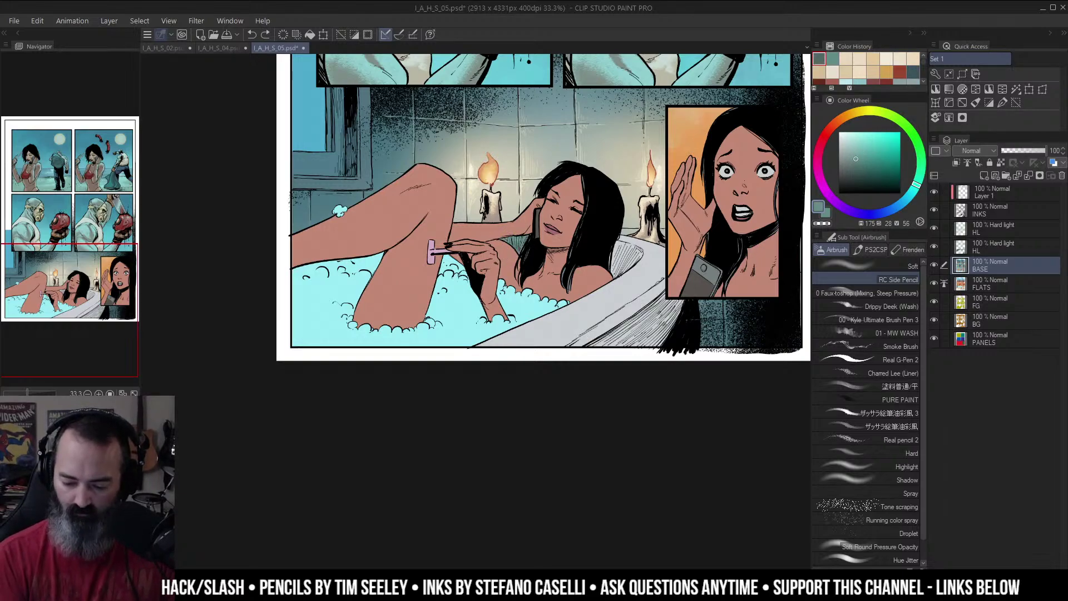
{"action": "mouse_move", "coordinate": [618, 245]}
{"action": "left_mouse_down"}
{"action": "mouse_move", "coordinate": [641, 255]}
{"action": "mouse_move", "coordinate": [605, 261]}
{"action": "left_mouse_up"}
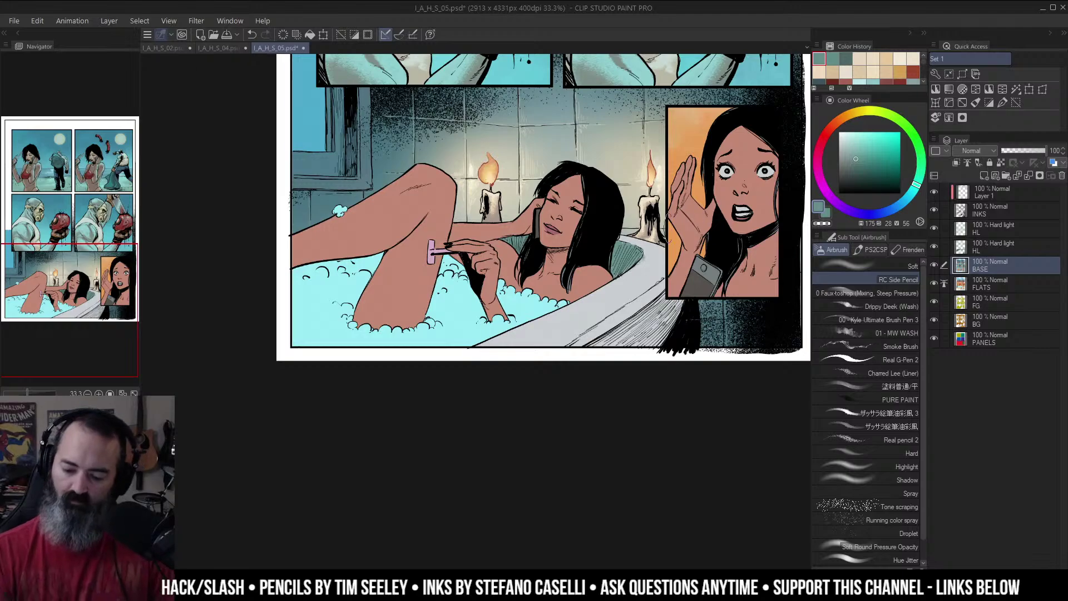
Step: Clean the teal spill off the tub rim's inner edge using transparent colour
{"action": "key", "text": "ctrl+space"}
{"action": "left_click", "coordinate": [636, 262], "text": "ctrl+alt"}
{"action": "left_click", "coordinate": [638, 262], "text": "ctrl"}
{"action": "left_click", "coordinate": [640, 262], "text": "ctrl"}
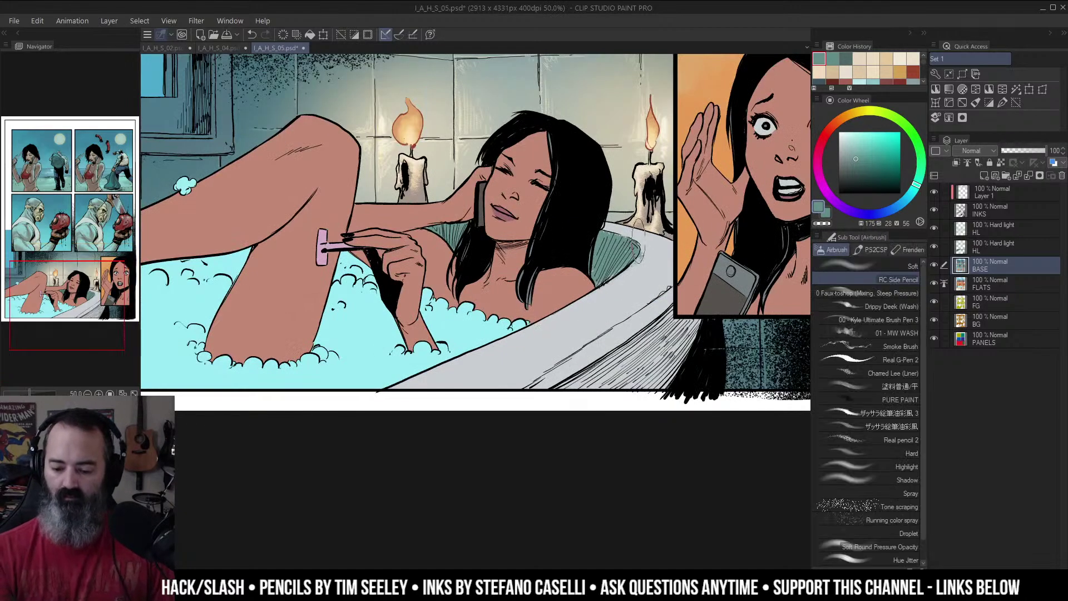
{"action": "key", "text": "c"}
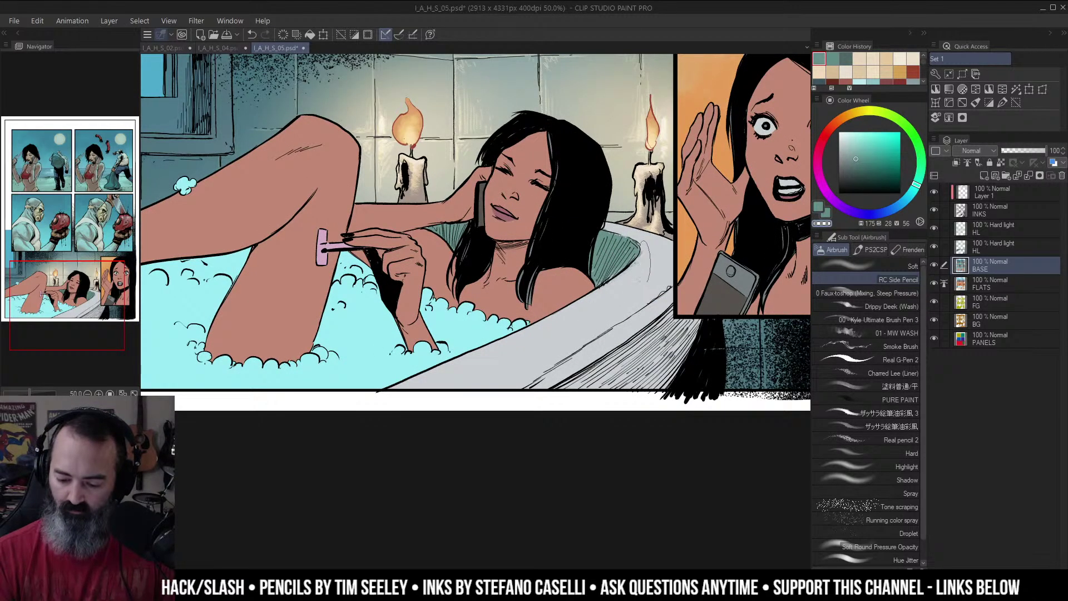
Step: Paint a near-white highlight (hue 175, saturation 5, value 100) along the tub rim and soften it with the Blending Brush
{"action": "left_click", "coordinate": [850, 140]}
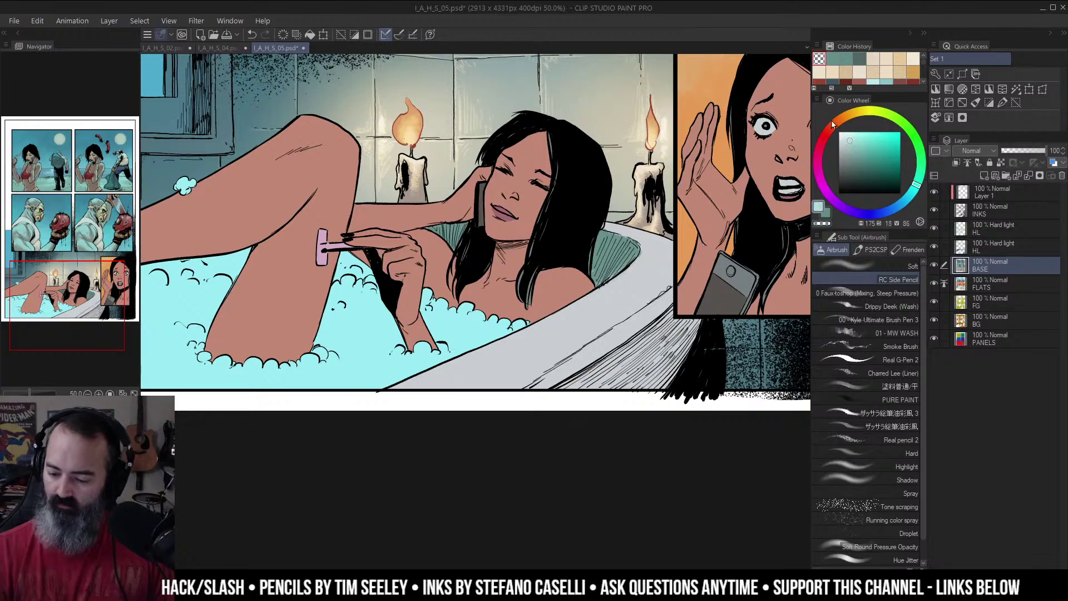
{"action": "left_click", "coordinate": [841, 131]}
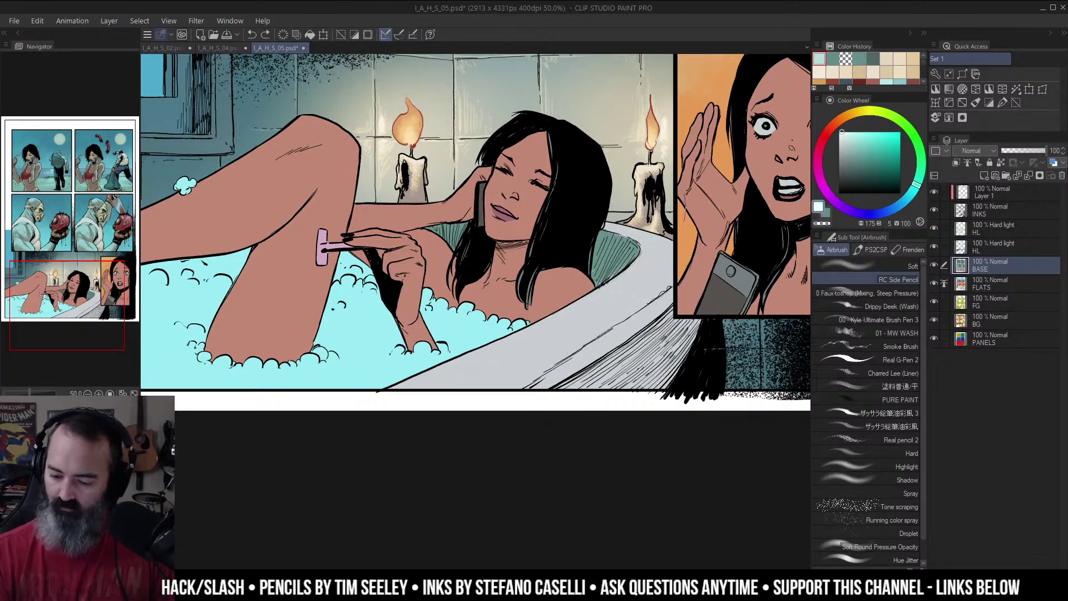
{"action": "mouse_move", "coordinate": [639, 235]}
{"action": "left_mouse_down"}
{"action": "mouse_move", "coordinate": [661, 264]}
{"action": "mouse_move", "coordinate": [627, 280]}
{"action": "mouse_move", "coordinate": [639, 292]}
{"action": "mouse_move", "coordinate": [735, 193]}
{"action": "mouse_move", "coordinate": [667, 206]}
{"action": "mouse_move", "coordinate": [673, 199]}
{"action": "mouse_move", "coordinate": [596, 246]}
{"action": "mouse_move", "coordinate": [684, 206]}
{"action": "mouse_move", "coordinate": [692, 191]}
{"action": "mouse_move", "coordinate": [680, 177]}
{"action": "mouse_move", "coordinate": [663, 217]}
{"action": "mouse_move", "coordinate": [682, 210]}
{"action": "mouse_move", "coordinate": [693, 183]}
{"action": "mouse_move", "coordinate": [692, 212]}
{"action": "mouse_move", "coordinate": [652, 228]}
{"action": "left_mouse_up"}
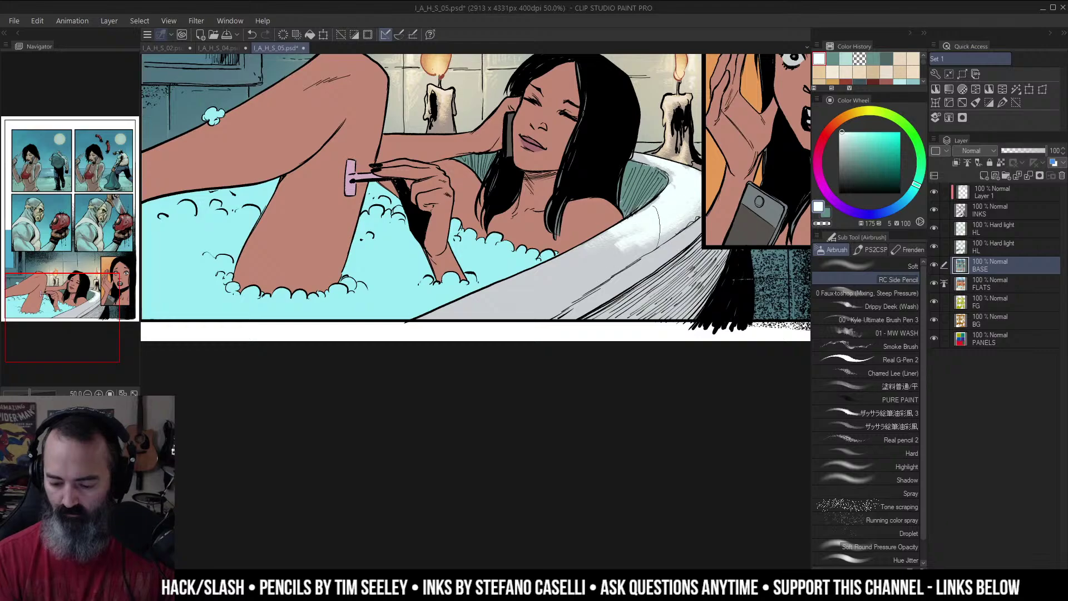
{"action": "key", "text": "j"}
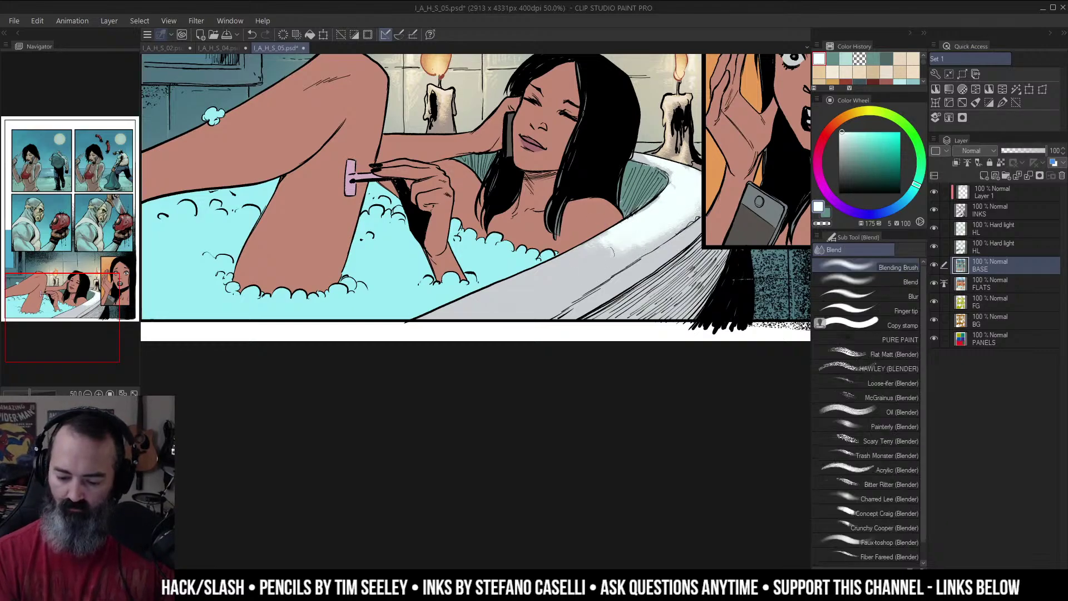
{"action": "mouse_move", "coordinate": [604, 256]}
{"action": "left_mouse_down"}
{"action": "mouse_move", "coordinate": [620, 237]}
{"action": "mouse_move", "coordinate": [639, 245]}
{"action": "mouse_move", "coordinate": [606, 269]}
{"action": "mouse_move", "coordinate": [599, 251]}
{"action": "left_mouse_up"}
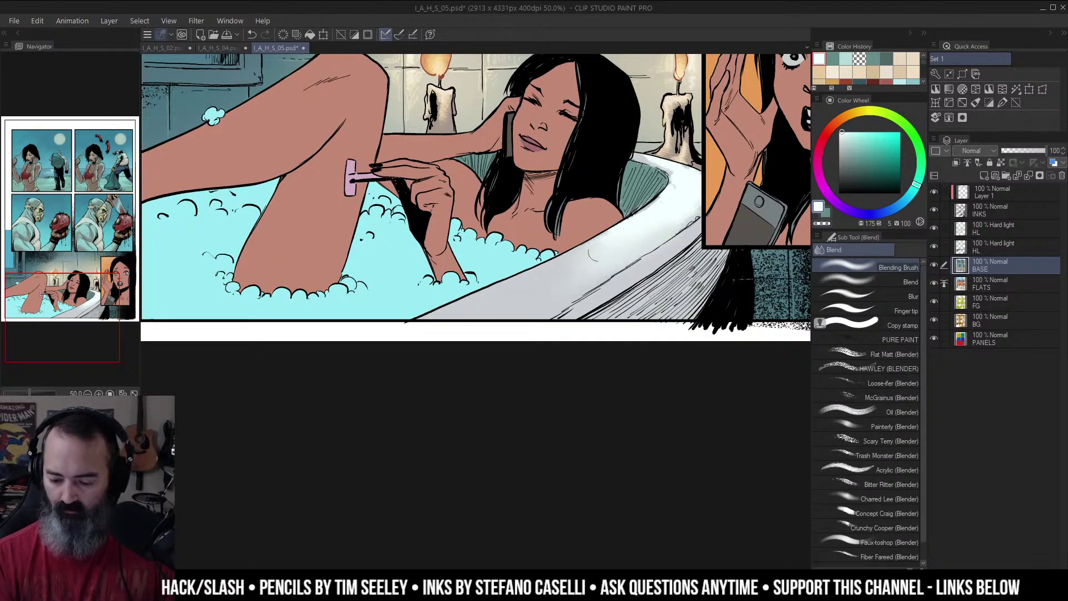
{"action": "key", "text": "/"}
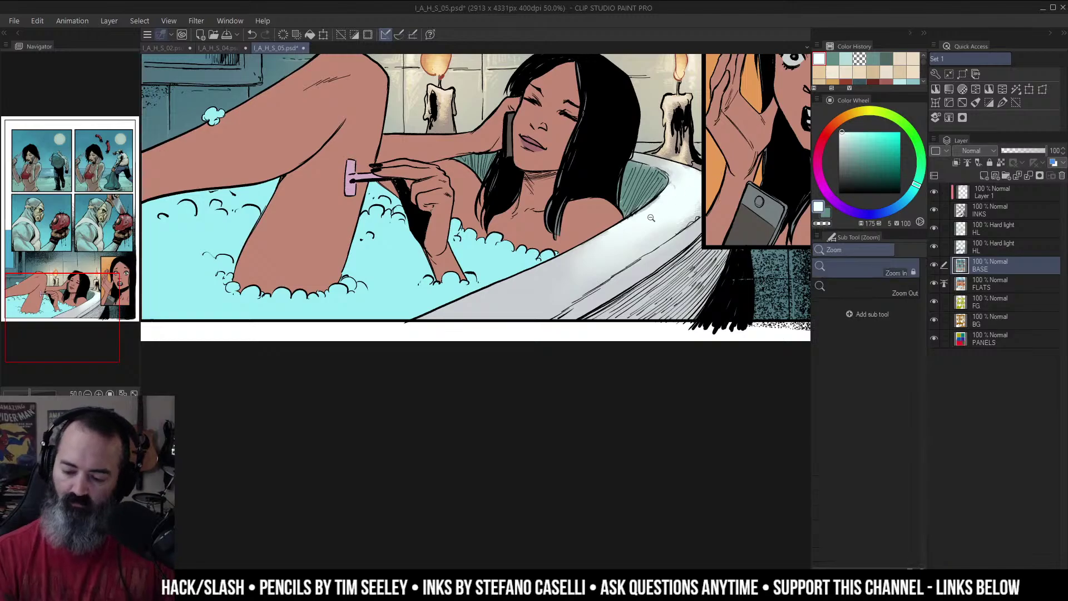
Step: Shade the tub's hatched outer side below the rim with a grey-teal (hue 175, saturation 13, value 62), undoing the first stroke
{"action": "left_click", "coordinate": [651, 218], "text": "alt"}
{"action": "left_click", "coordinate": [651, 218], "text": "alt"}
{"action": "left_click", "coordinate": [631, 243], "text": "alt"}
{"action": "left_click", "coordinate": [631, 243], "text": "alt"}
{"action": "left_click", "coordinate": [637, 262]}
{"action": "left_click", "coordinate": [637, 262]}
{"action": "left_click", "coordinate": [637, 262]}
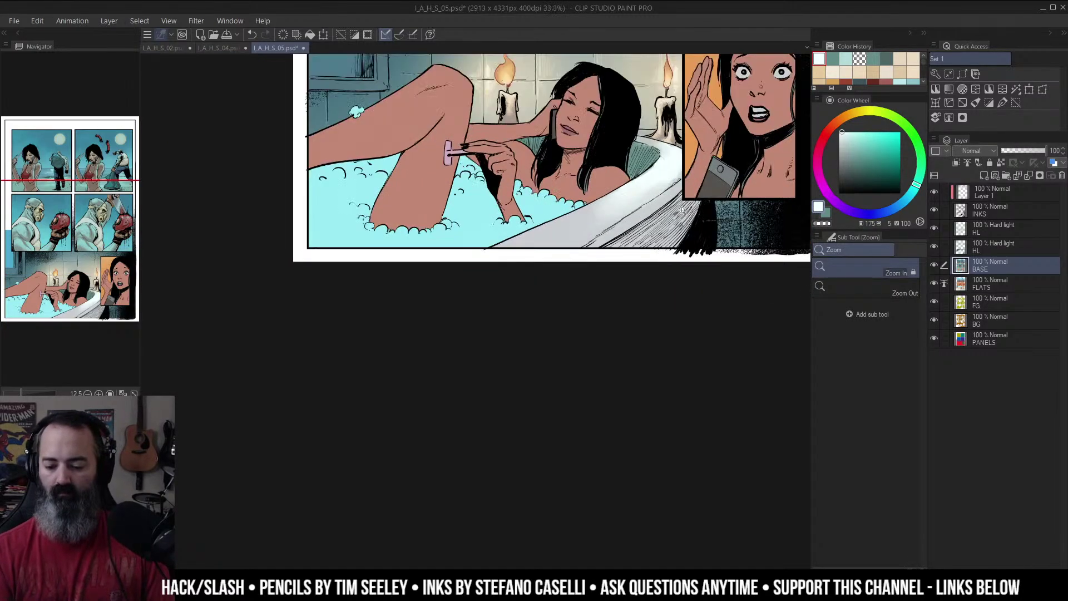
{"action": "mouse_move", "coordinate": [681, 210]}
{"action": "left_mouse_down"}
{"action": "mouse_move", "coordinate": [647, 252]}
{"action": "mouse_move", "coordinate": [643, 221]}
{"action": "mouse_move", "coordinate": [642, 235]}
{"action": "mouse_move", "coordinate": [654, 223]}
{"action": "mouse_move", "coordinate": [566, 288]}
{"action": "mouse_move", "coordinate": [601, 256]}
{"action": "mouse_move", "coordinate": [646, 251]}
{"action": "mouse_move", "coordinate": [640, 294]}
{"action": "mouse_move", "coordinate": [670, 248]}
{"action": "mouse_move", "coordinate": [573, 288]}
{"action": "left_mouse_up"}
{"action": "key", "text": "b"}
{"action": "left_click", "coordinate": [615, 201], "text": "alt"}
{"action": "key", "text": "ctrl+z"}
{"action": "left_click", "coordinate": [846, 159]}
{"action": "left_click", "coordinate": [846, 156]}
Step: Review the shaded bathtub against the rest of the page and switch to the Lasso selection tool
{"action": "key", "text": "ctrl+space"}
{"action": "left_click", "coordinate": [646, 261], "text": "alt"}
{"action": "left_click", "coordinate": [642, 261]}
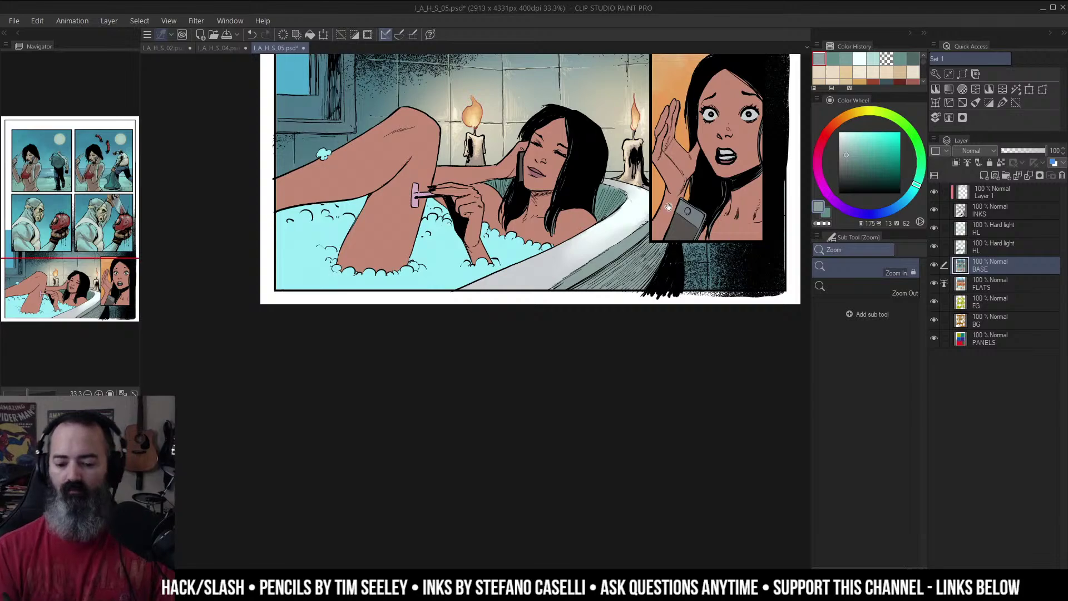
{"action": "left_click_drag", "start_coordinate": [669, 206], "coordinate": [652, 278]}
{"action": "left_click", "coordinate": [660, 257], "text": "alt"}
{"action": "left_click_drag", "start_coordinate": [697, 182], "coordinate": [659, 249]}
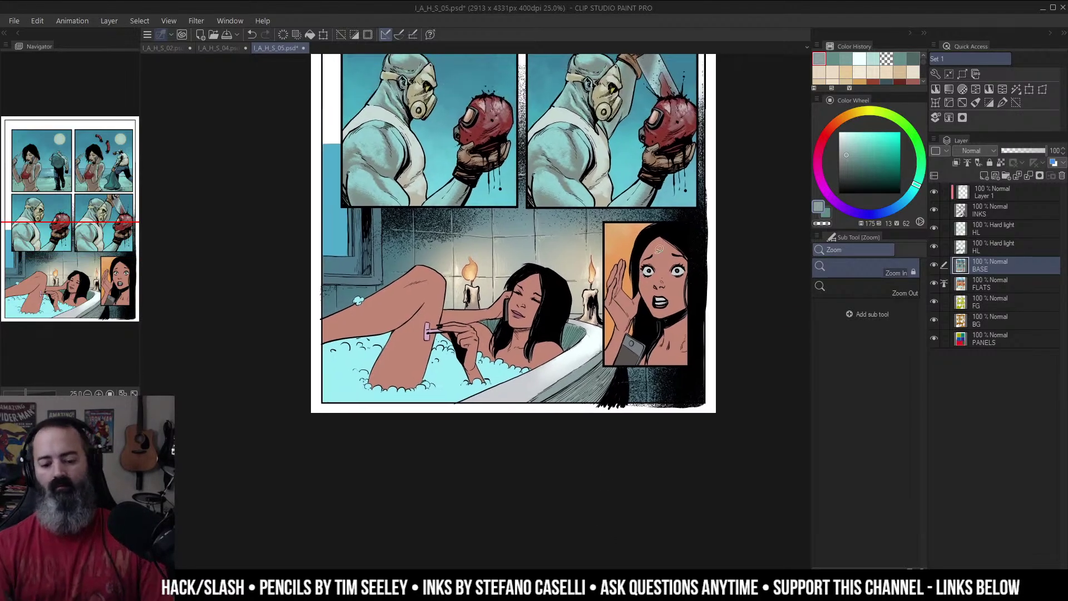
{"action": "key", "text": "m"}
{"action": "scroll", "coordinate": [659, 250], "scroll_direction": "up", "scroll_amount": 1}
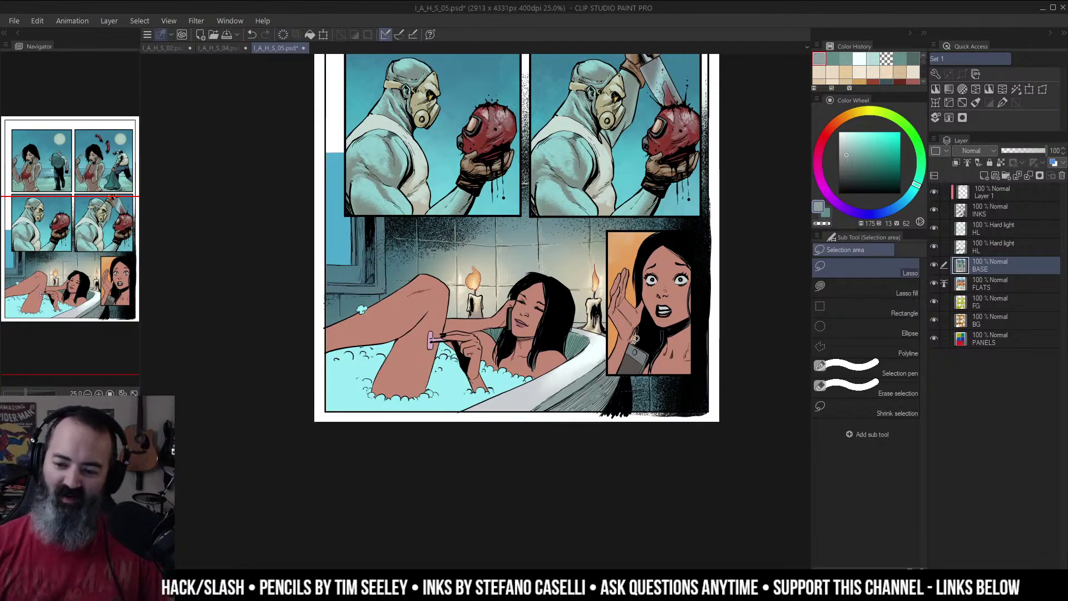
Step: Examine the bathroom panel up close and alongside the masked-man panels above it
{"action": "left_click_drag", "start_coordinate": [661, 213], "coordinate": [667, 206]}
{"action": "left_click_drag", "start_coordinate": [584, 272], "coordinate": [652, 252]}
{"action": "left_click", "coordinate": [613, 245]}
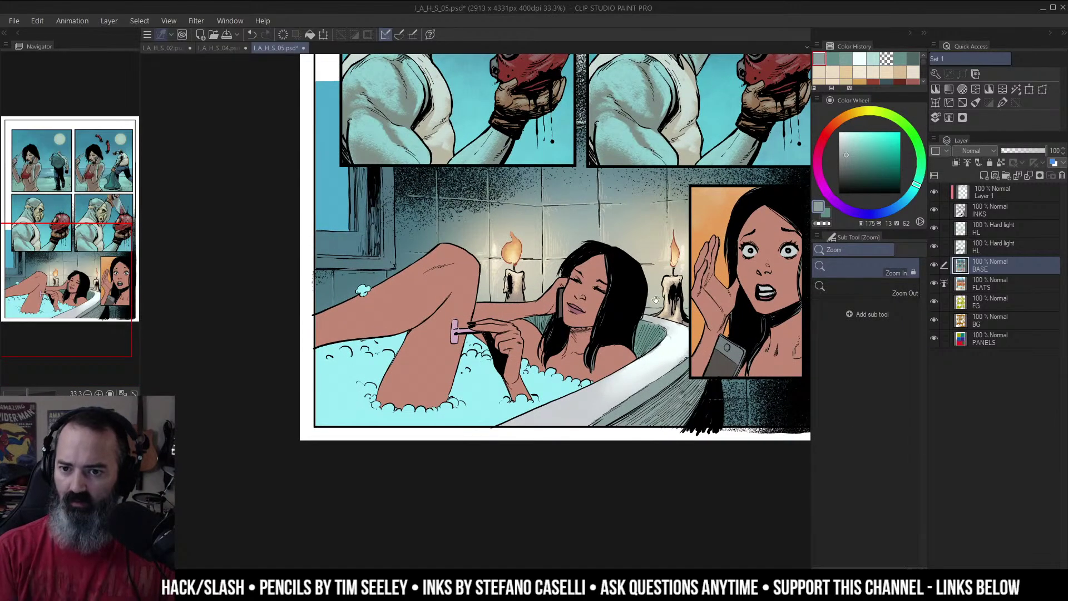
{"action": "left_click_drag", "start_coordinate": [655, 300], "coordinate": [638, 289]}
{"action": "key", "text": "m"}
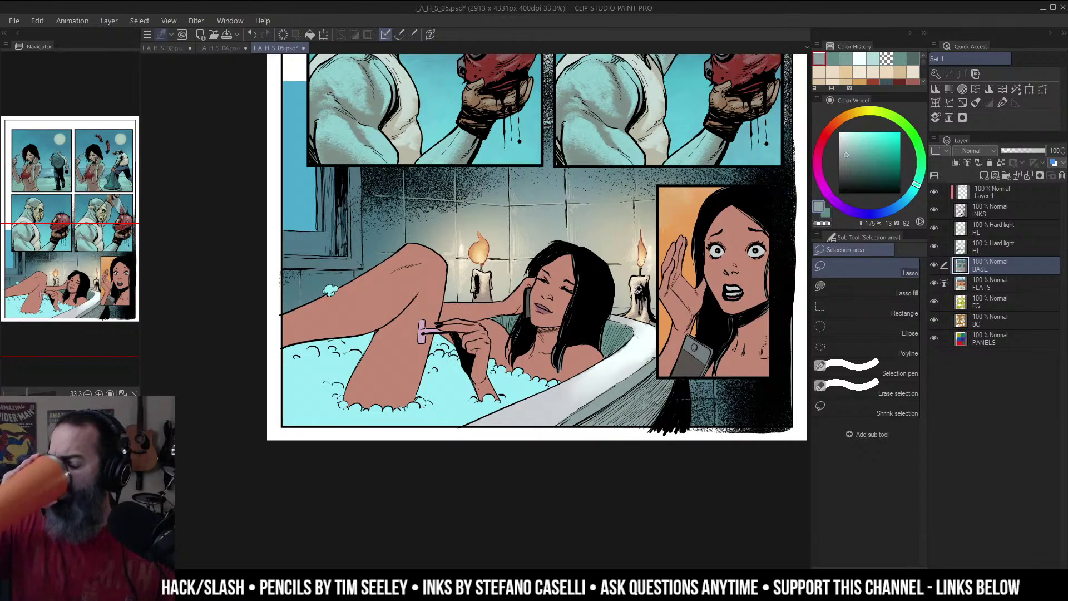
{"action": "key", "text": "alt+space"}
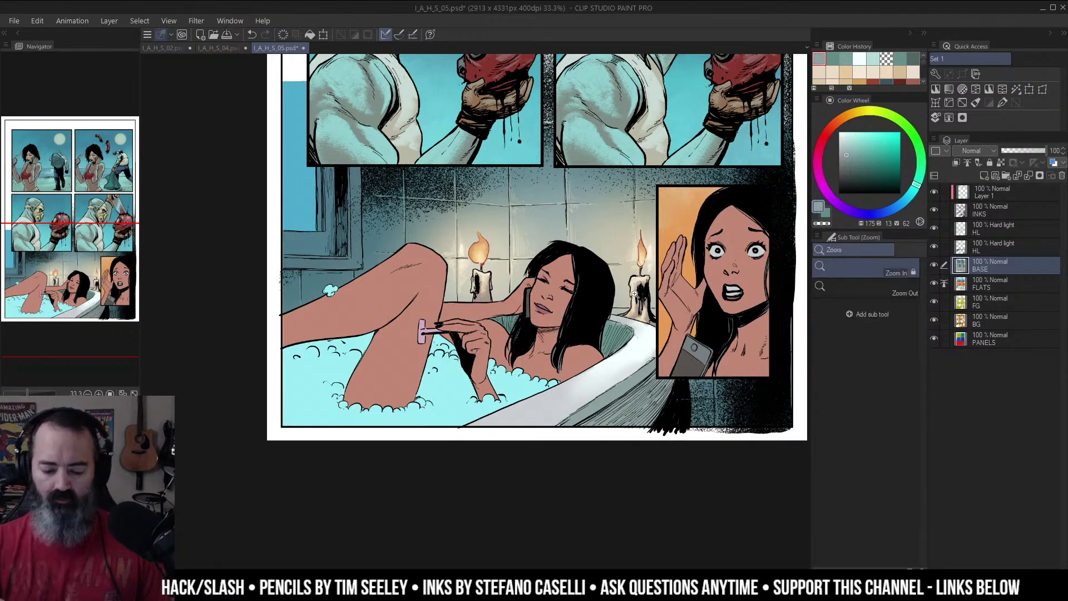
{"action": "left_click", "coordinate": [590, 318], "text": "alt"}
{"action": "left_click_drag", "start_coordinate": [699, 284], "coordinate": [622, 282]}
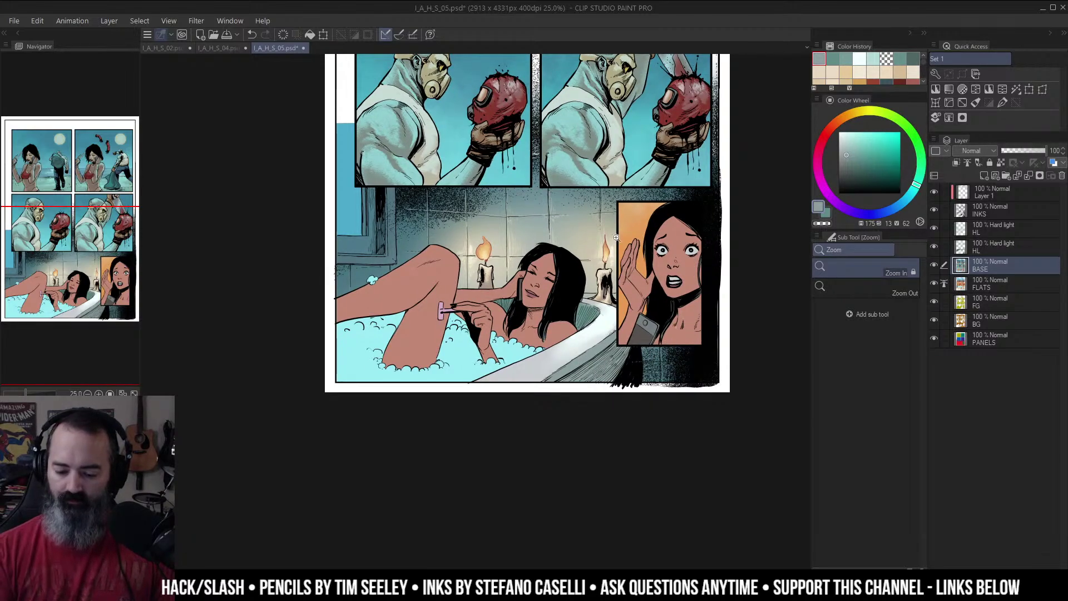
{"action": "key", "text": "w"}
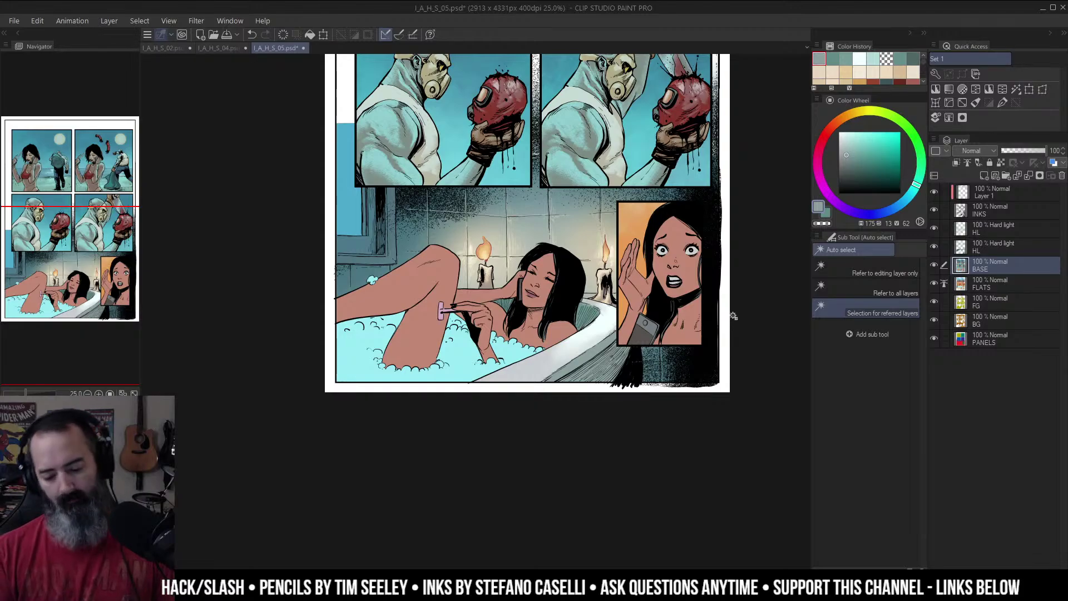
Step: Make the lower Hard light HL layer active with the RC Side Pencil airbrush ready over the bathroom panel
{"action": "key", "text": "ctrl+space"}
{"action": "left_click", "coordinate": [510, 236], "text": "ctrl"}
{"action": "left_click", "coordinate": [510, 235], "text": "ctrl"}
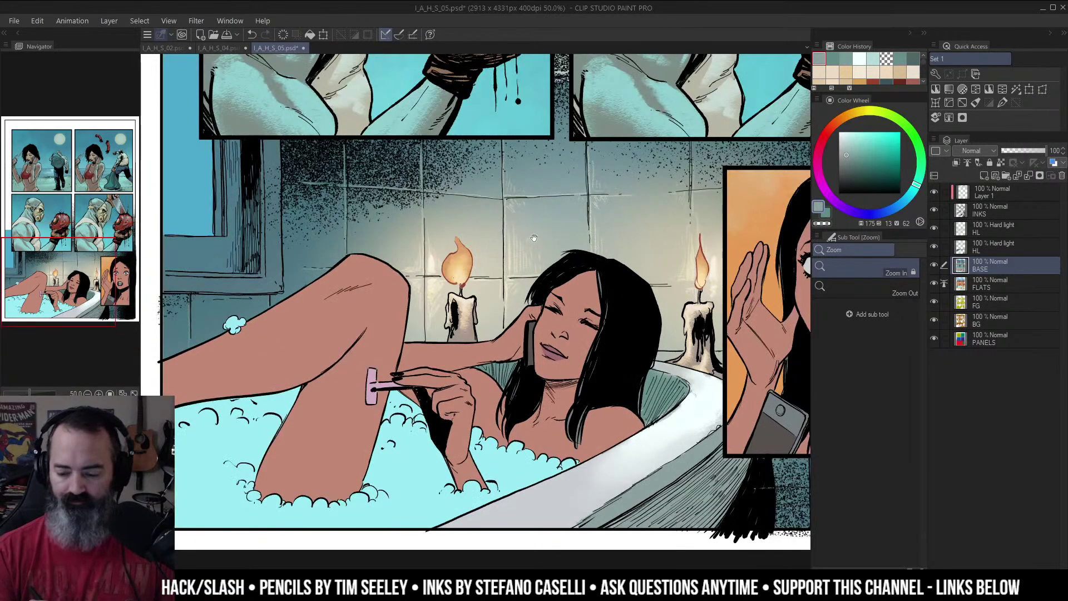
{"action": "key", "text": "b"}
{"action": "left_click", "coordinate": [993, 247]}
Step: Try a pale teal highlight stroke (hue 175, saturation 18, value 86) on the wall tiles above the first candle
{"action": "left_click", "coordinate": [860, 59]}
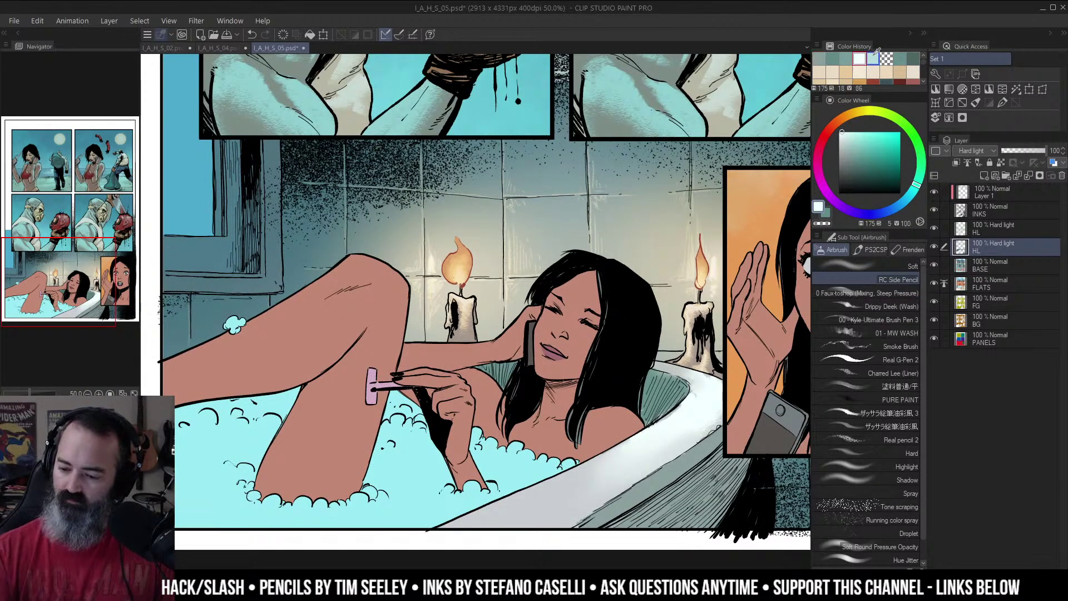
{"action": "left_click", "coordinate": [873, 59]}
{"action": "left_click_drag", "start_coordinate": [432, 198], "coordinate": [467, 201]}
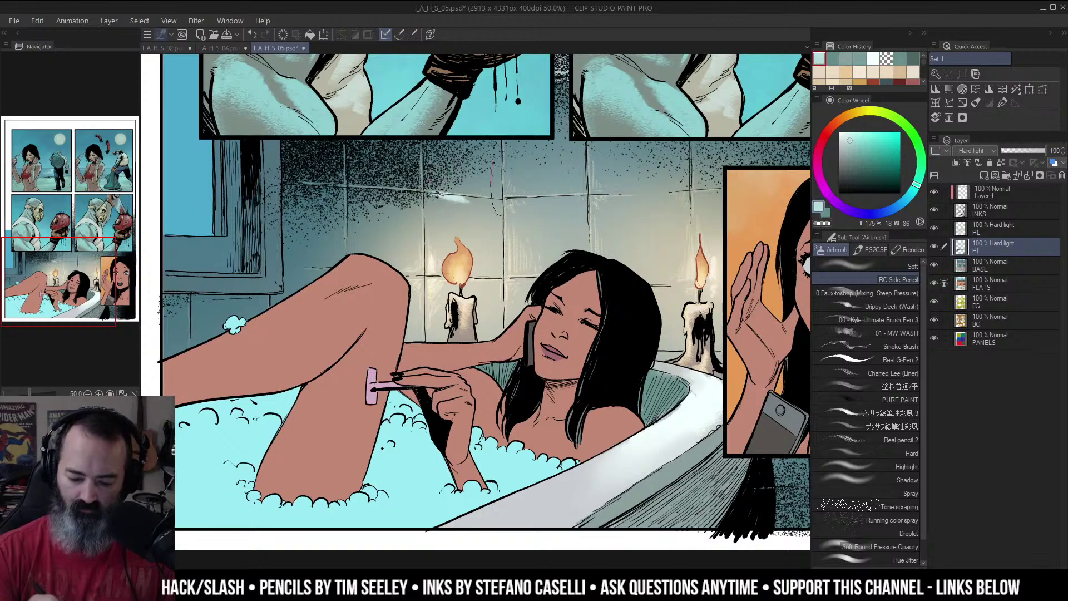
{"action": "key", "text": "ctrl+z"}
Step: Isolate the two HL layers and the FLATS layer in turn to examine what each holds in the bathroom panel
{"action": "key", "text": "ctrl+space"}
{"action": "left_click", "coordinate": [580, 239], "text": "ctrl+alt"}
{"action": "left_click_drag", "start_coordinate": [626, 242], "coordinate": [629, 197]}
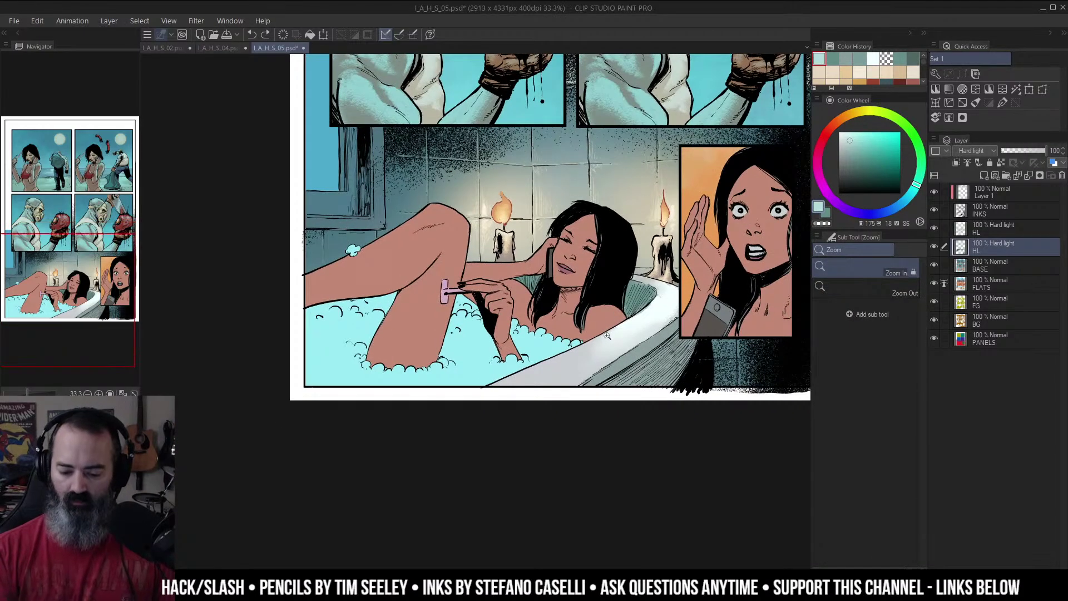
{"action": "left_click_drag", "start_coordinate": [689, 317], "coordinate": [649, 301]}
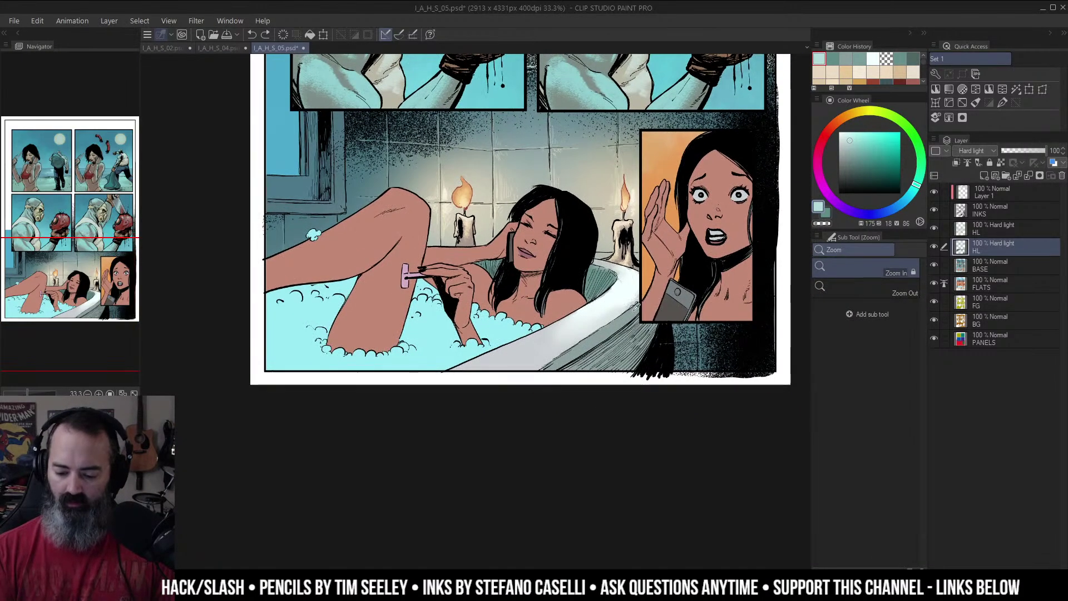
{"action": "left_click", "coordinate": [846, 59]}
{"action": "left_click", "coordinate": [935, 246], "text": "alt"}
{"action": "left_click", "coordinate": [935, 246], "text": "alt"}
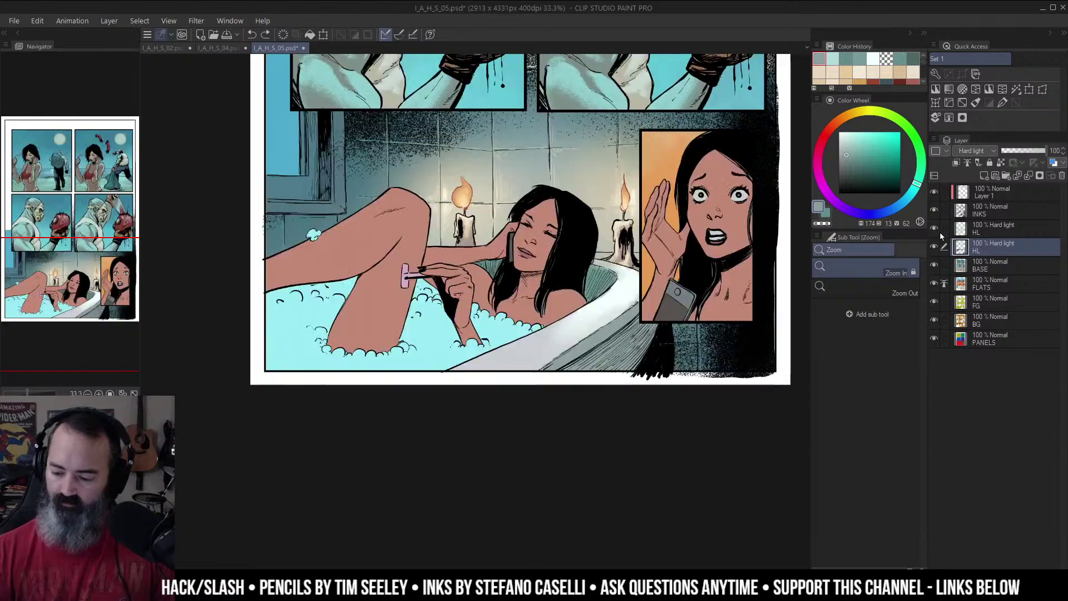
{"action": "left_click", "coordinate": [936, 228], "text": "alt"}
{"action": "left_click", "coordinate": [936, 229], "text": "alt"}
{"action": "left_click", "coordinate": [935, 228], "text": "alt"}
{"action": "left_click", "coordinate": [936, 283], "text": "alt"}
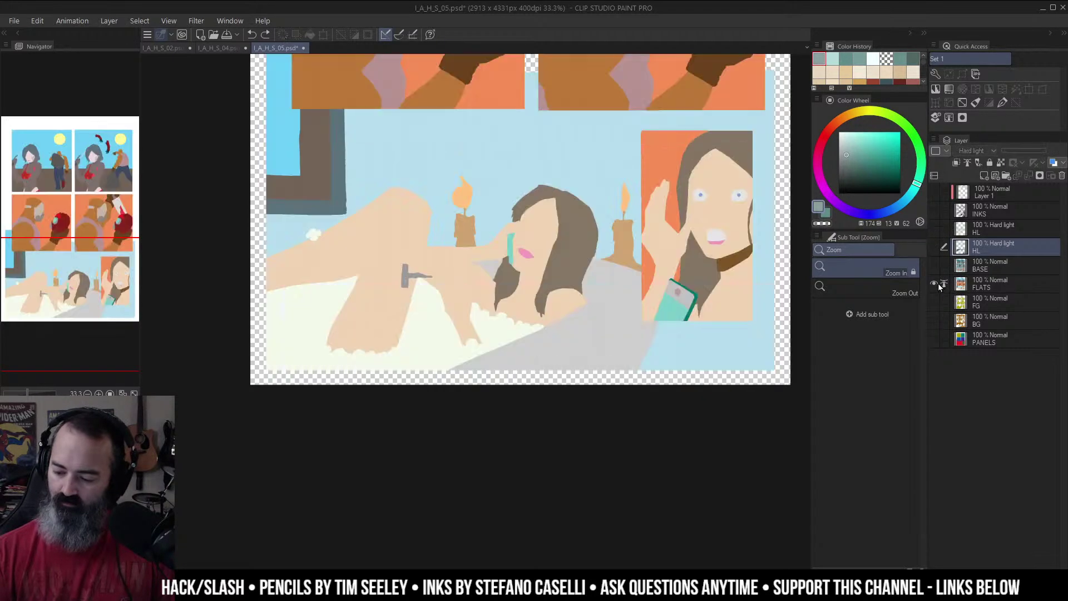
{"action": "left_click", "coordinate": [936, 283], "text": "alt"}
Step: Compare the bathroom panel with the upper HL layer and the INKS layer hidden and shown
{"action": "left_click", "coordinate": [935, 229]}
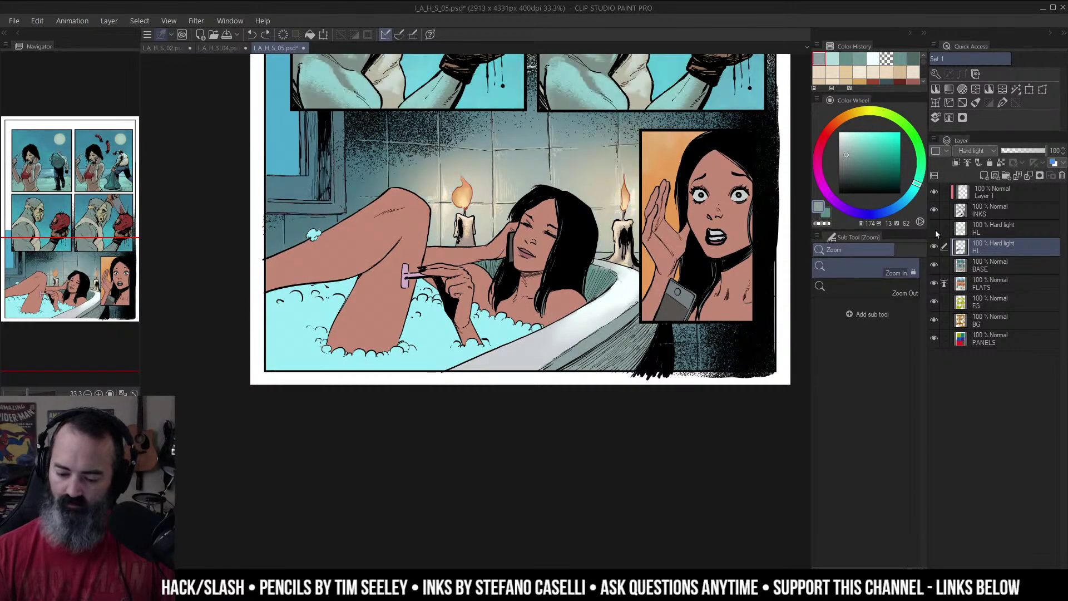
{"action": "left_click", "coordinate": [936, 228]}
{"action": "left_click", "coordinate": [936, 228]}
{"action": "left_click", "coordinate": [936, 209]}
{"action": "left_click", "coordinate": [935, 210]}
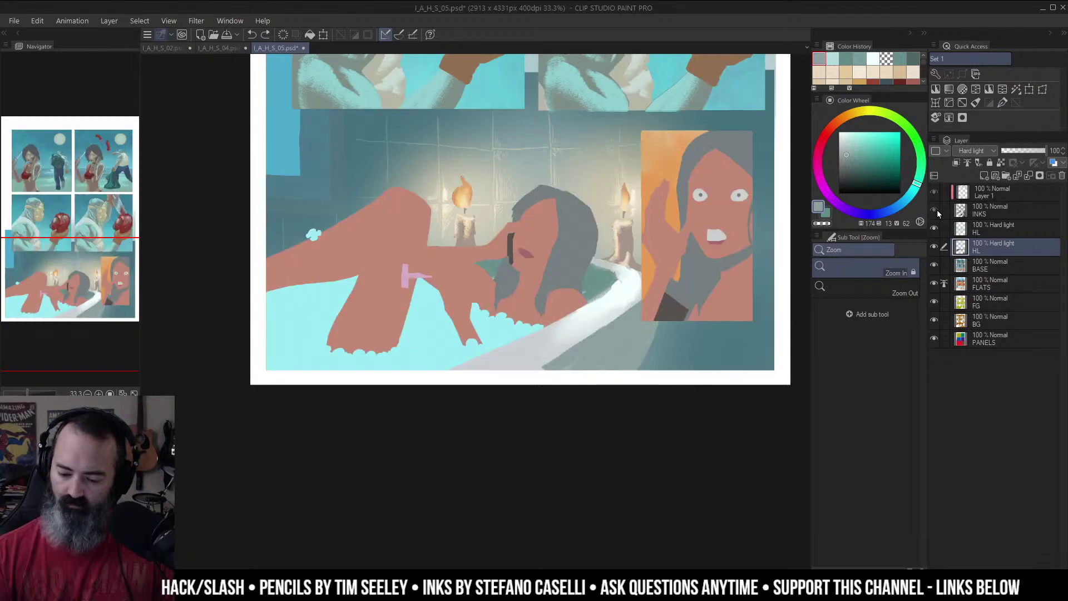
{"action": "left_click", "coordinate": [935, 210]}
Step: Check the upper HL, lower HL and BASE layers on their own to see which one carries the tub shading
{"action": "left_click", "coordinate": [936, 228], "text": "alt"}
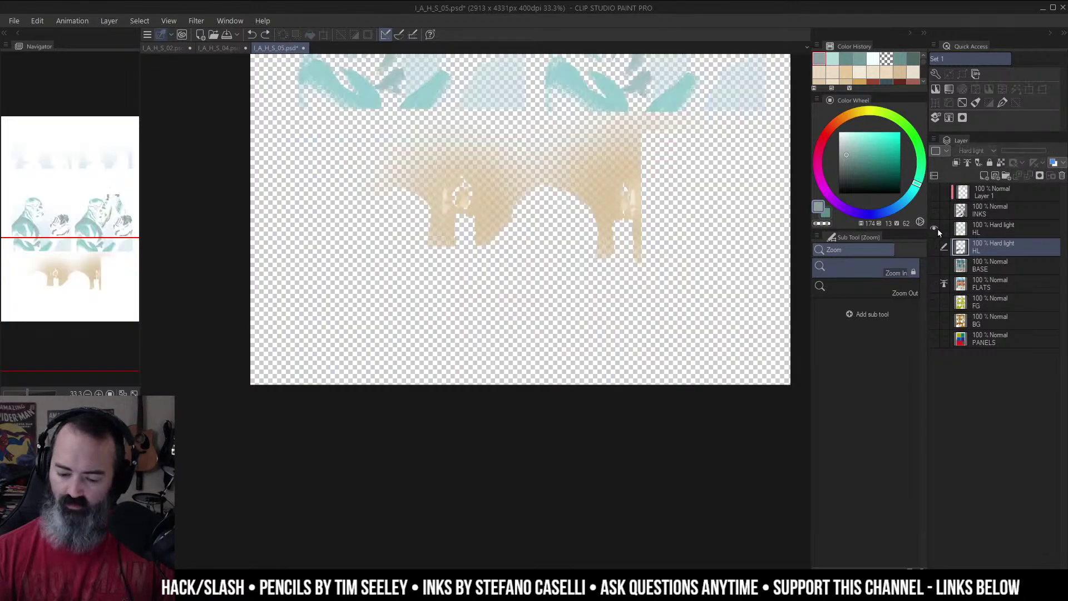
{"action": "left_click", "coordinate": [936, 228], "text": "alt"}
{"action": "left_click", "coordinate": [935, 247], "text": "alt"}
{"action": "left_click", "coordinate": [934, 247], "text": "alt"}
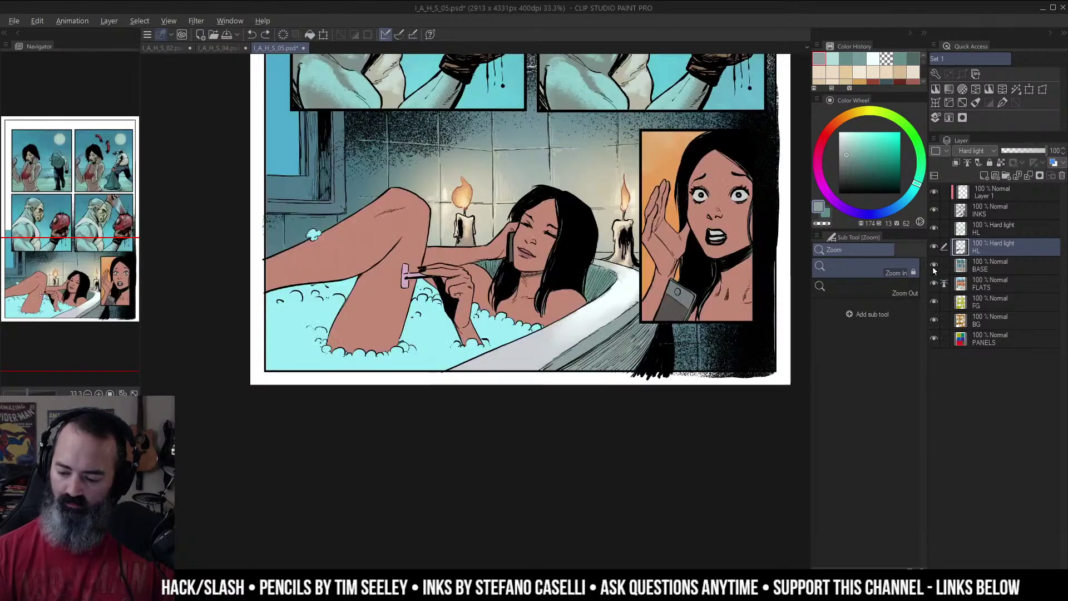
{"action": "left_click", "coordinate": [935, 265], "text": "alt"}
{"action": "left_click", "coordinate": [936, 265], "text": "alt"}
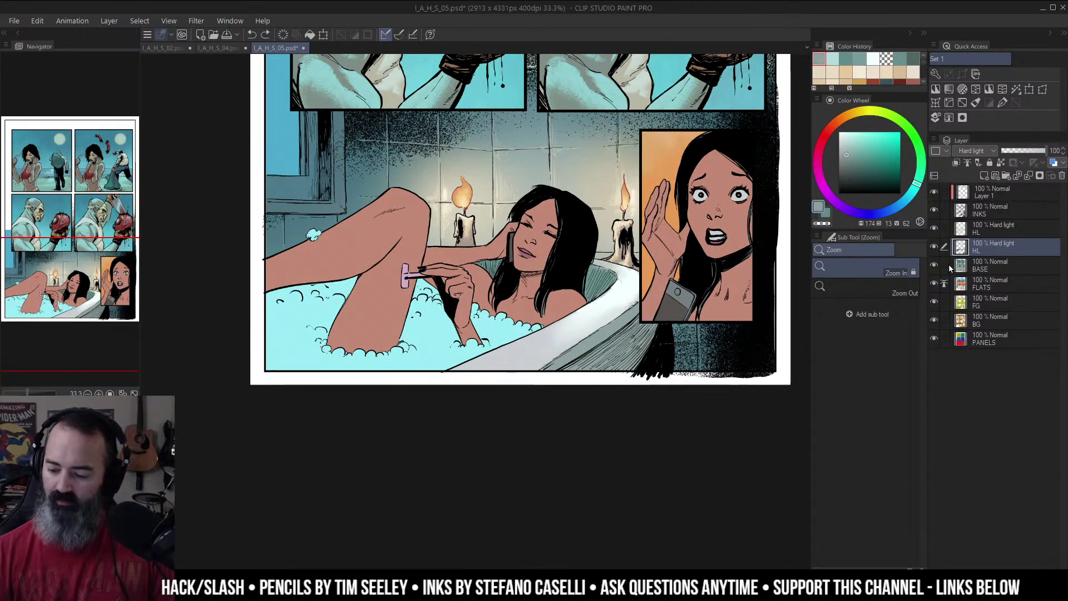
Step: Sample the tub's grey-teal (hue 180, saturation 9, value 67) from the isolated BASE layer and brush it along the tub's inner rim
{"action": "left_click", "coordinate": [935, 265], "text": "alt"}
{"action": "left_click", "coordinate": [632, 284], "text": "alt"}
{"action": "left_click", "coordinate": [935, 265], "text": "alt"}
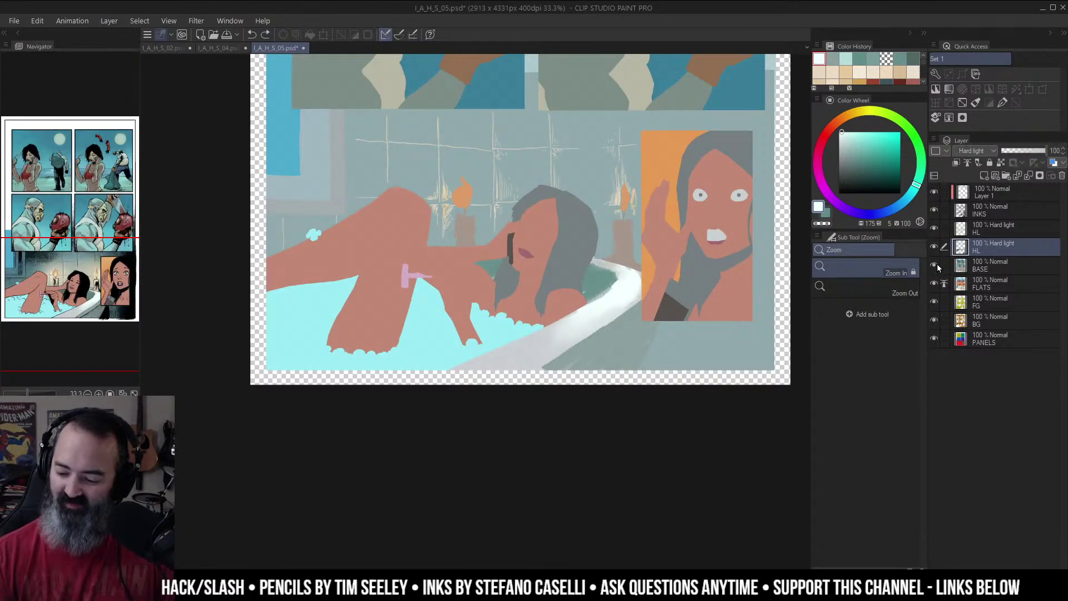
{"action": "left_click", "coordinate": [936, 265], "text": "alt"}
{"action": "left_click", "coordinate": [643, 315], "text": "alt"}
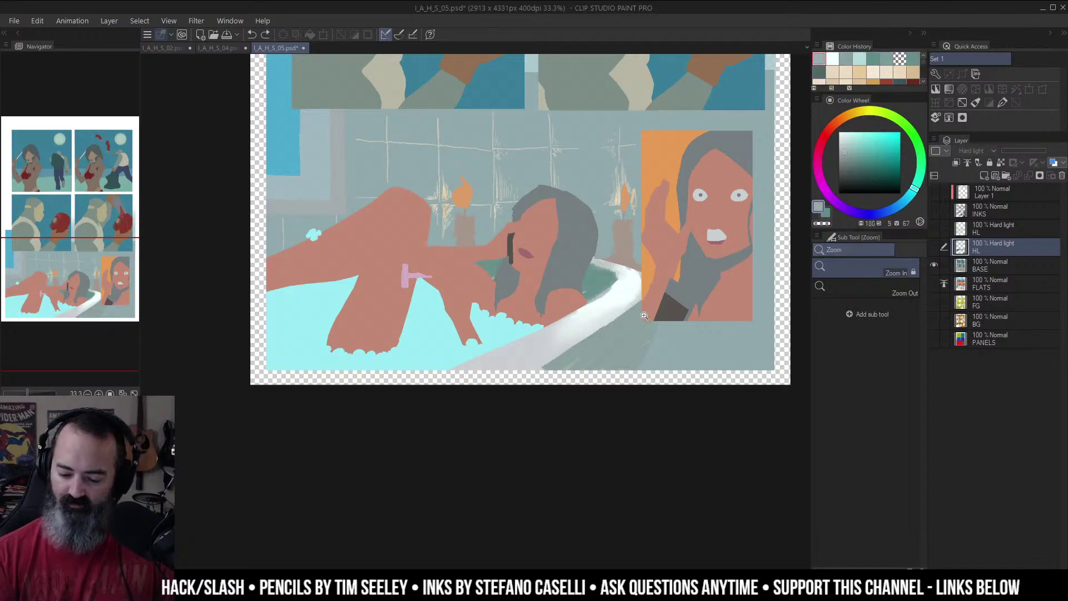
{"action": "left_click", "coordinate": [935, 264], "text": "alt"}
{"action": "left_click", "coordinate": [659, 282]}
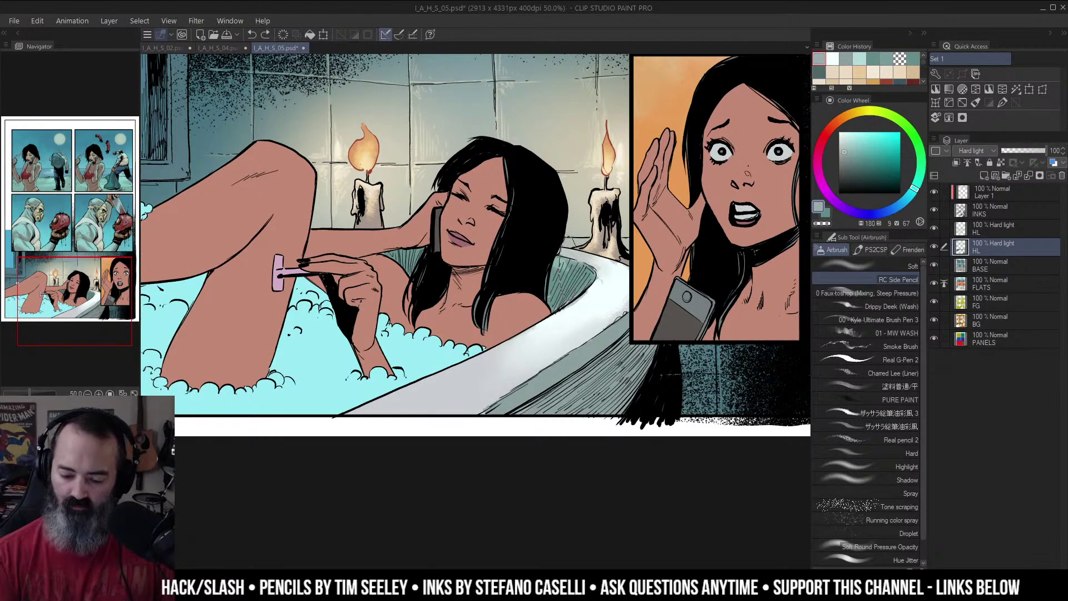
{"action": "left_click_drag", "start_coordinate": [565, 257], "coordinate": [578, 260]}
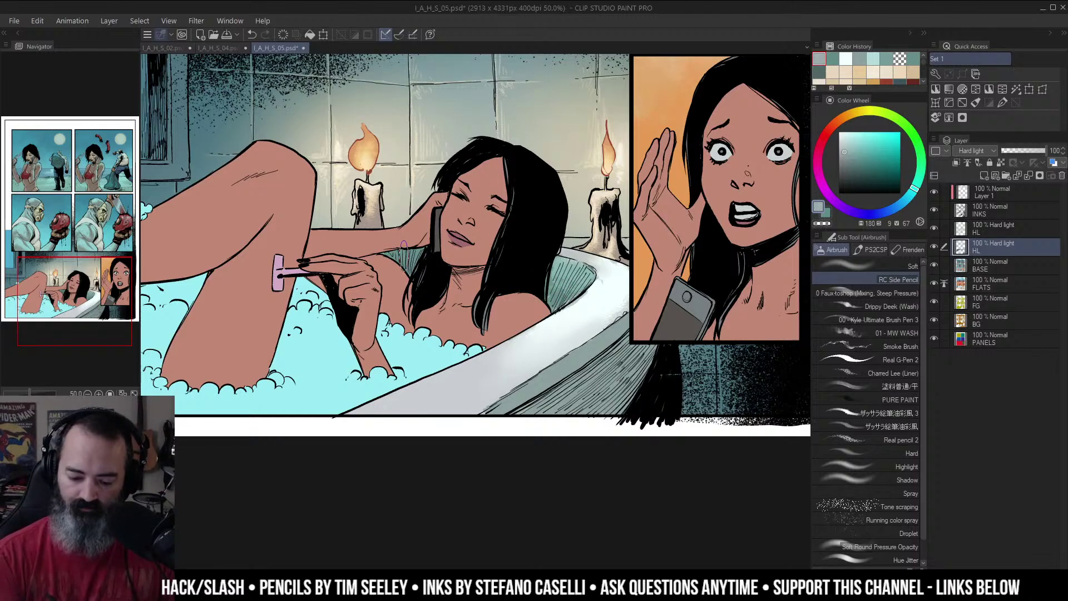
Step: Review the tub shading in the bathroom panel against the neighbouring panels of the page
{"action": "scroll", "coordinate": [526, 252], "scroll_direction": "down", "scroll_amount": 4}
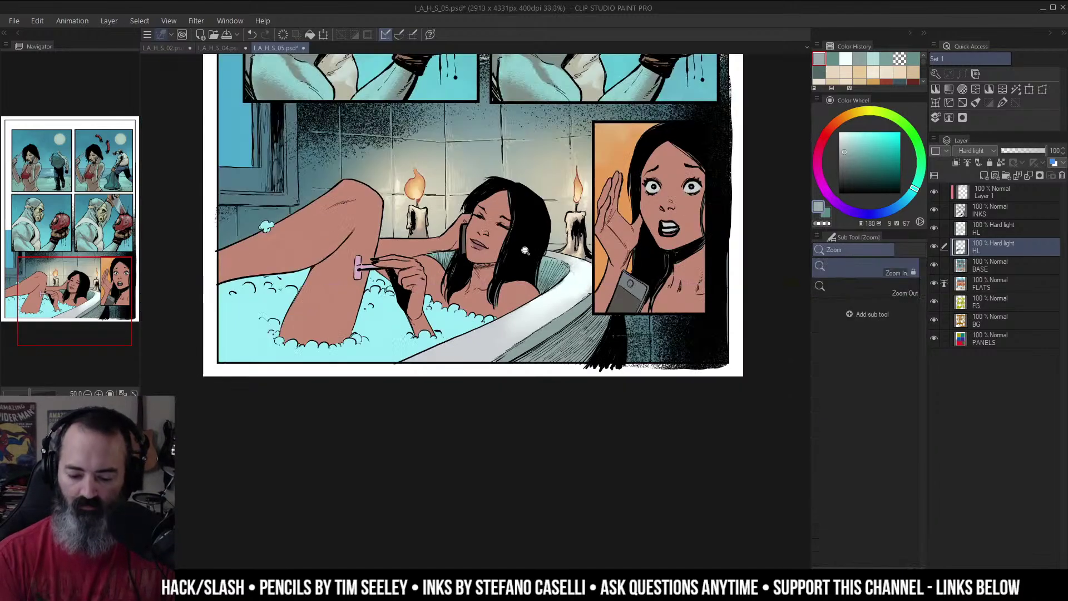
{"action": "scroll", "coordinate": [534, 284], "scroll_direction": "up", "scroll_amount": 3}
{"action": "left_click_drag", "start_coordinate": [535, 287], "coordinate": [570, 262]}
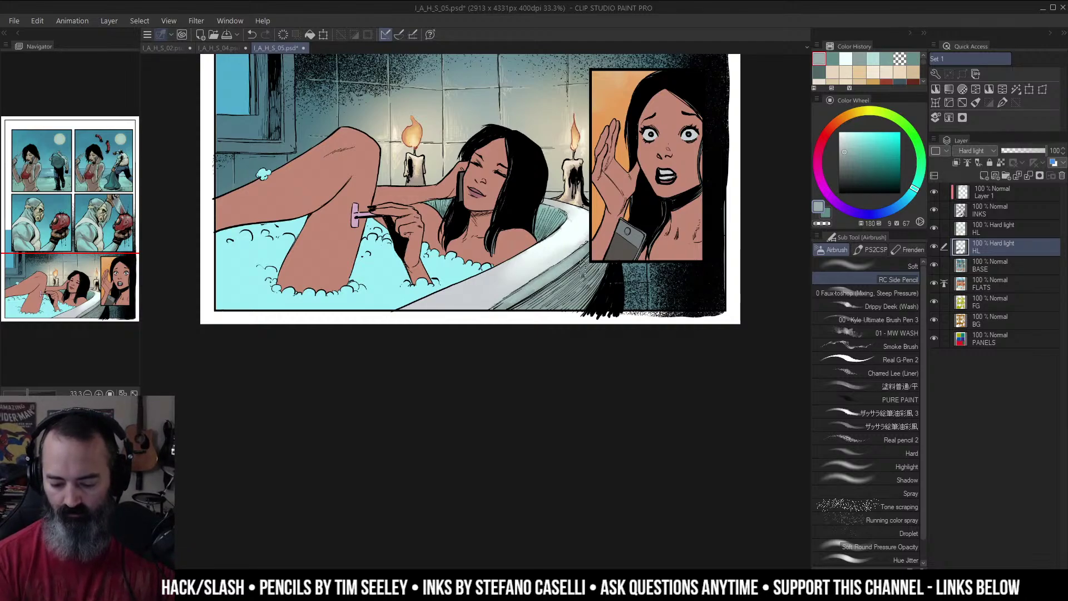
{"action": "key", "text": "ctrl+space"}
{"action": "left_click_drag", "start_coordinate": [611, 289], "coordinate": [610, 324]}
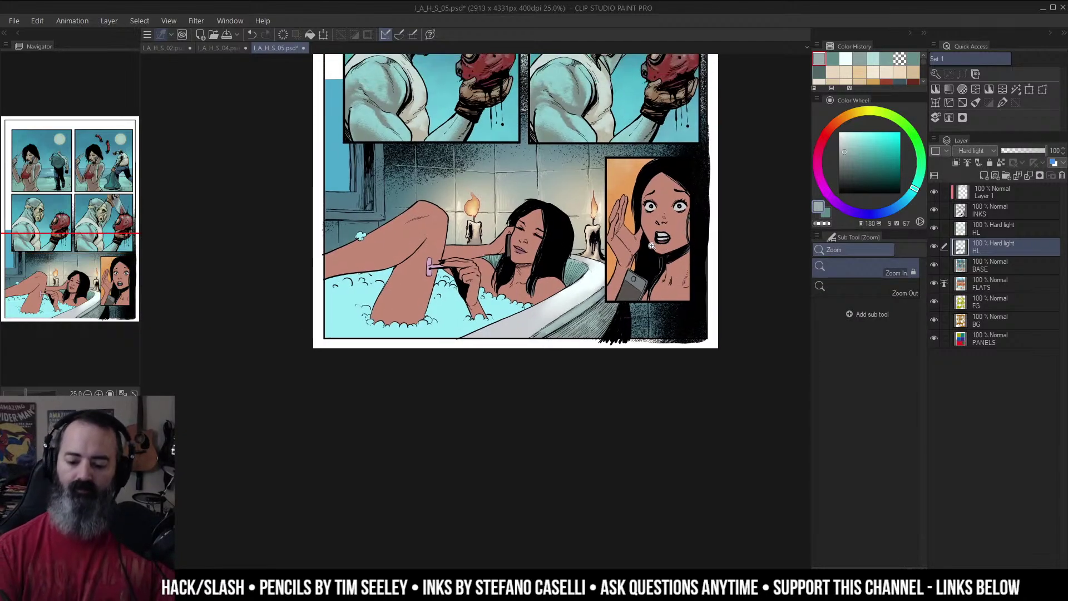
{"action": "mouse_move", "coordinate": [630, 265]}
{"action": "left_mouse_down"}
{"action": "mouse_move", "coordinate": [611, 268]}
{"action": "mouse_move", "coordinate": [625, 251]}
{"action": "mouse_move", "coordinate": [576, 324]}
{"action": "left_mouse_up"}
{"action": "left_click", "coordinate": [626, 252]}
{"action": "key", "text": "m"}
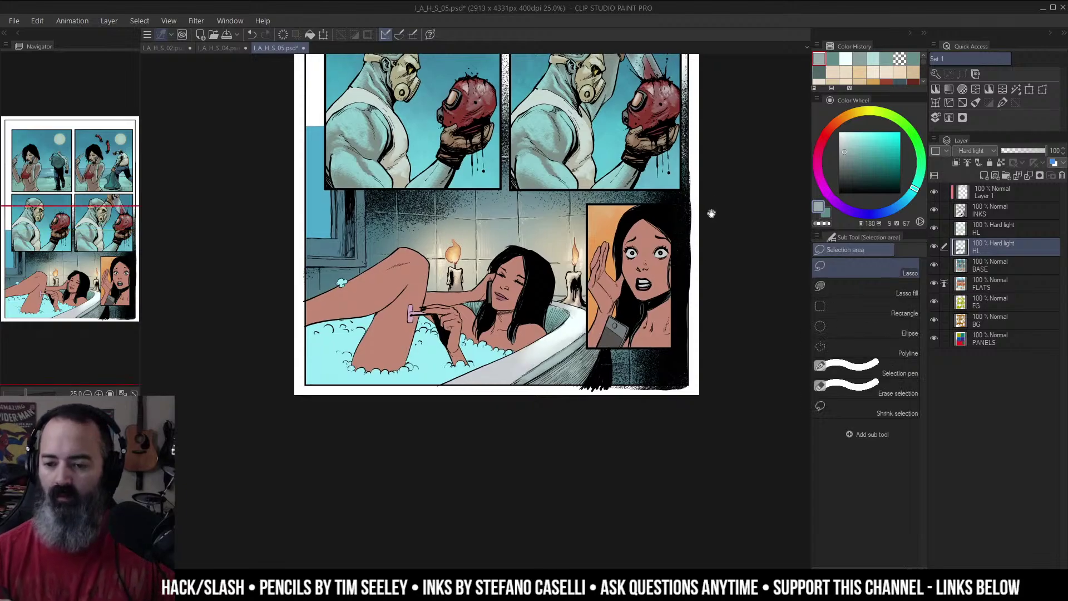
{"action": "left_click_drag", "start_coordinate": [711, 214], "coordinate": [725, 209]}
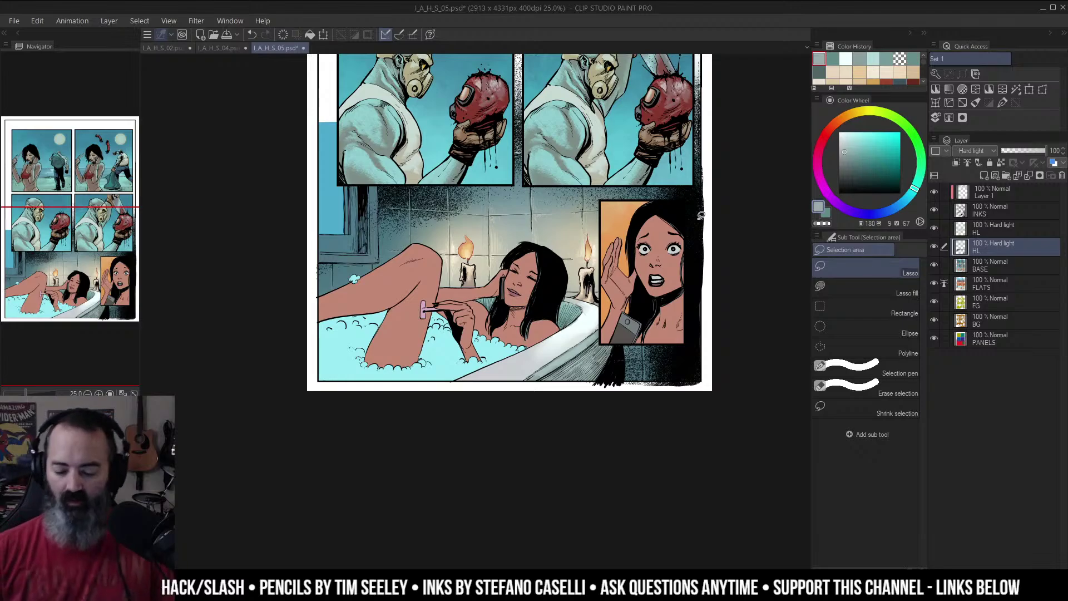
Step: Auto-select the foamy bathwater area using the referred layers and hide the selection border
{"action": "scroll", "coordinate": [506, 322], "scroll_direction": "up", "scroll_amount": 1}
{"action": "key", "text": "w"}
{"action": "left_click", "coordinate": [505, 321]}
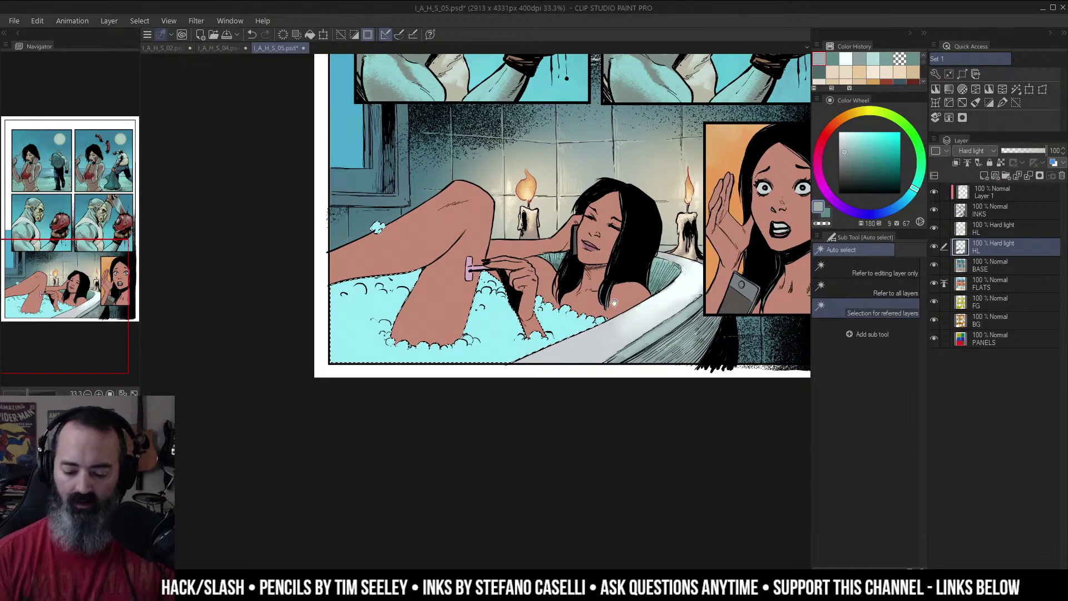
{"action": "left_click_drag", "start_coordinate": [614, 302], "coordinate": [553, 444]}
{"action": "left_click", "coordinate": [603, 351], "text": "alt"}
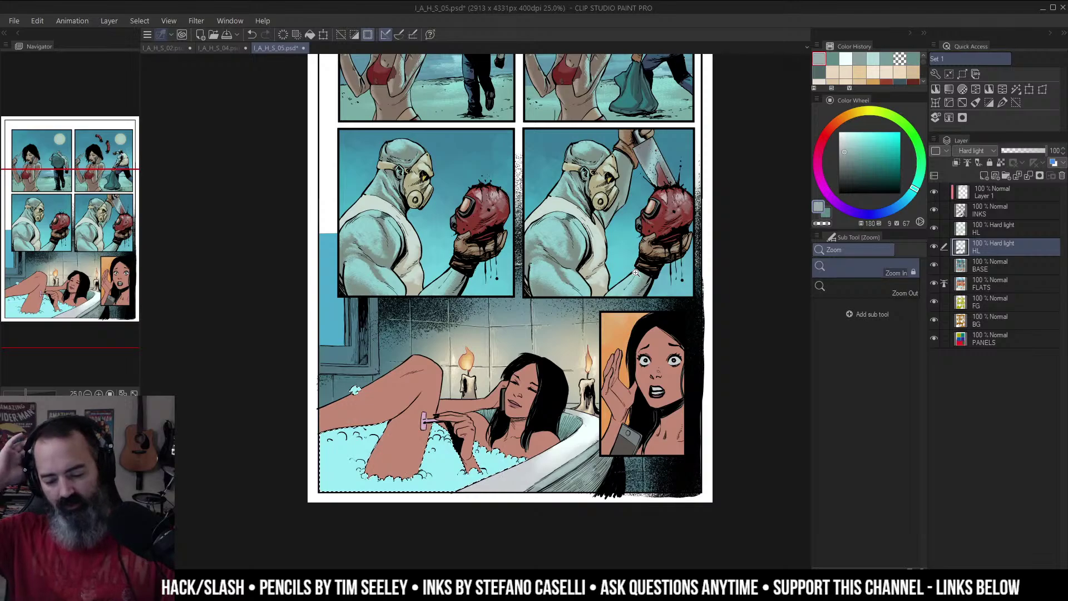
{"action": "left_click_drag", "start_coordinate": [609, 232], "coordinate": [613, 194]}
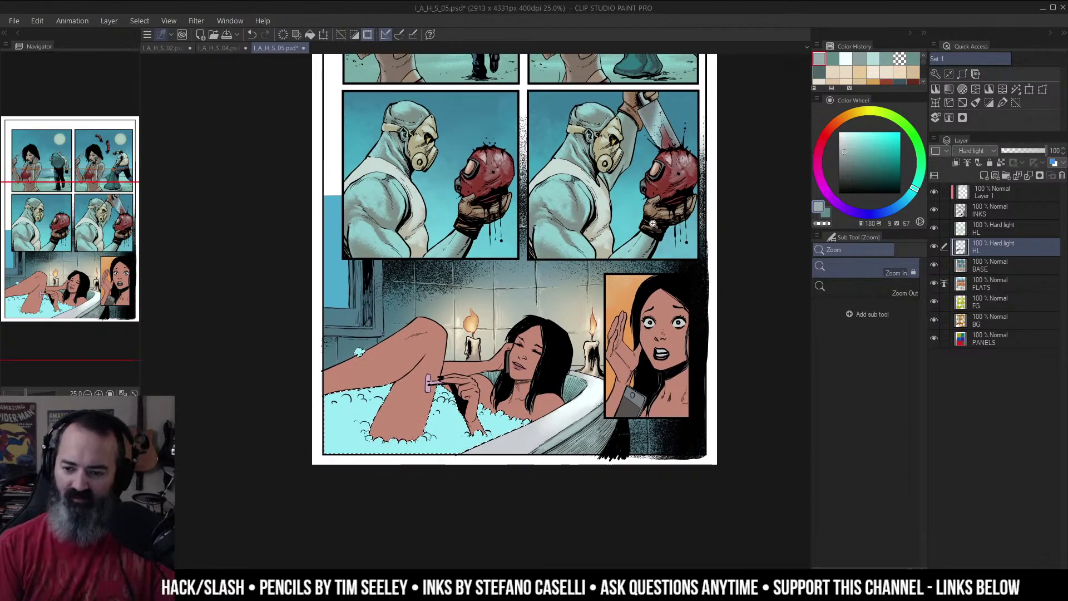
{"action": "left_click_drag", "start_coordinate": [517, 379], "coordinate": [546, 325]}
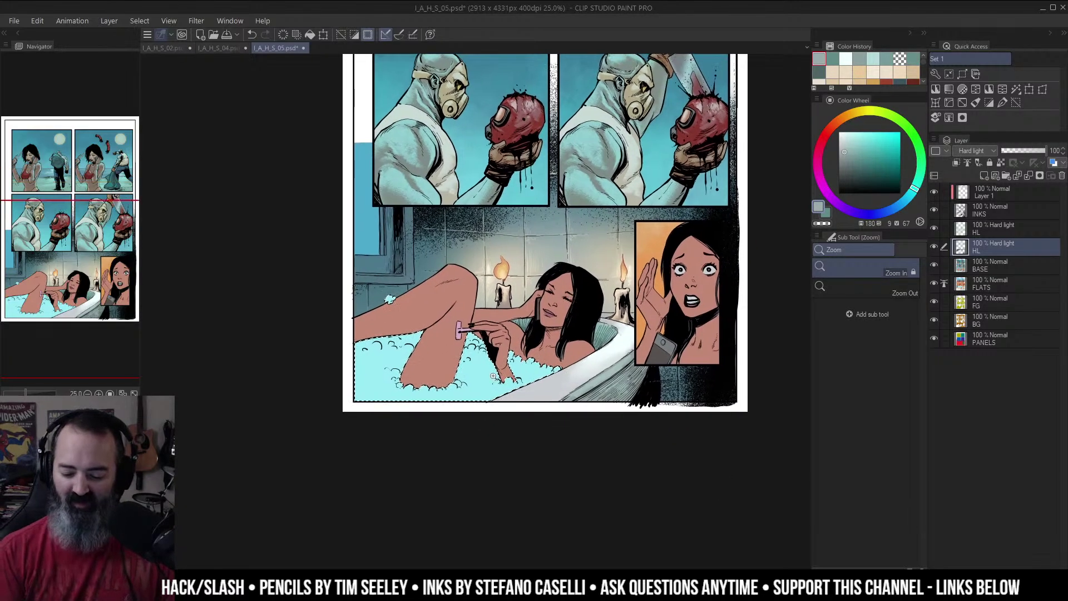
{"action": "left_click", "coordinate": [492, 368]}
{"action": "key", "text": "ctrl+h"}
Step: Paint mottled foam highlights over the selected bathwater with the RC Side Pencil in grey-teal (hue 180, saturation 11, value 73)
{"action": "left_click", "coordinate": [508, 334]}
{"action": "key", "text": "b"}
{"action": "left_click", "coordinate": [849, 131]}
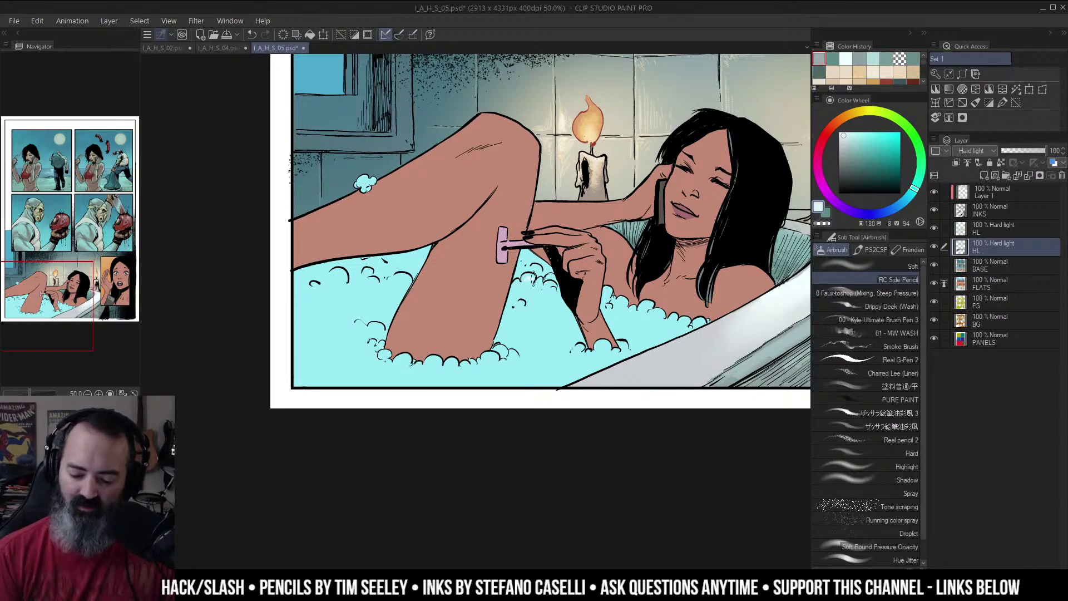
{"action": "left_click_drag", "start_coordinate": [533, 278], "coordinate": [530, 277]}
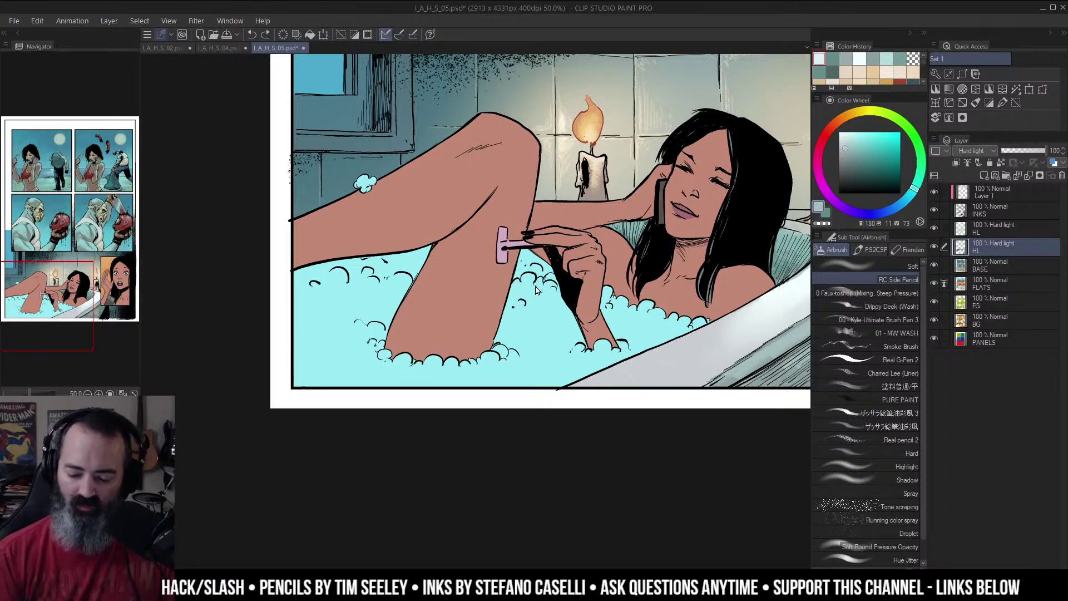
{"action": "left_click_drag", "start_coordinate": [529, 272], "coordinate": [522, 294]}
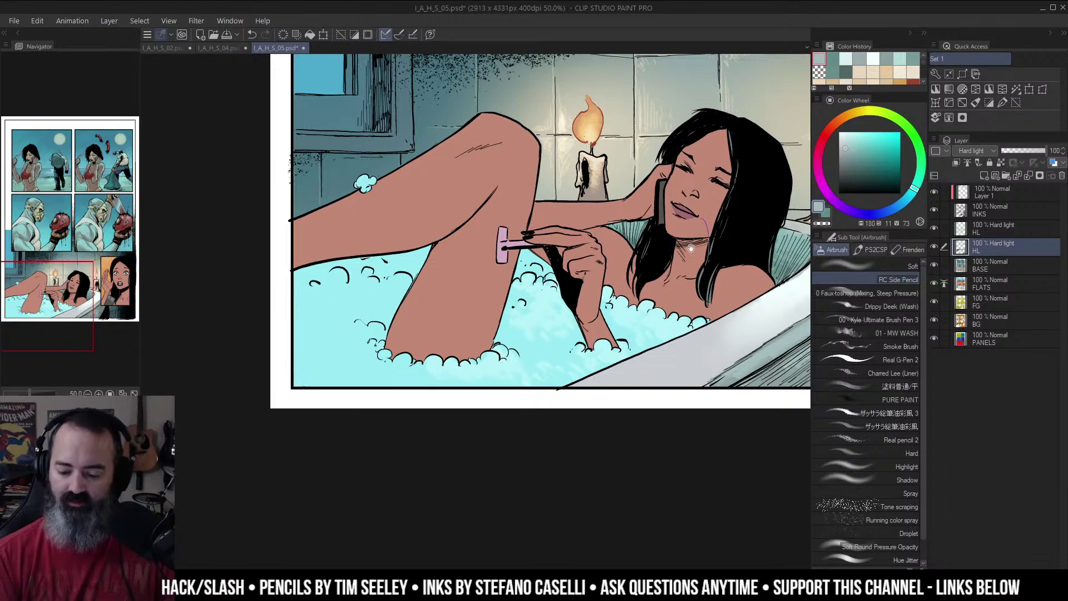
{"action": "left_click_drag", "start_coordinate": [565, 260], "coordinate": [595, 252]}
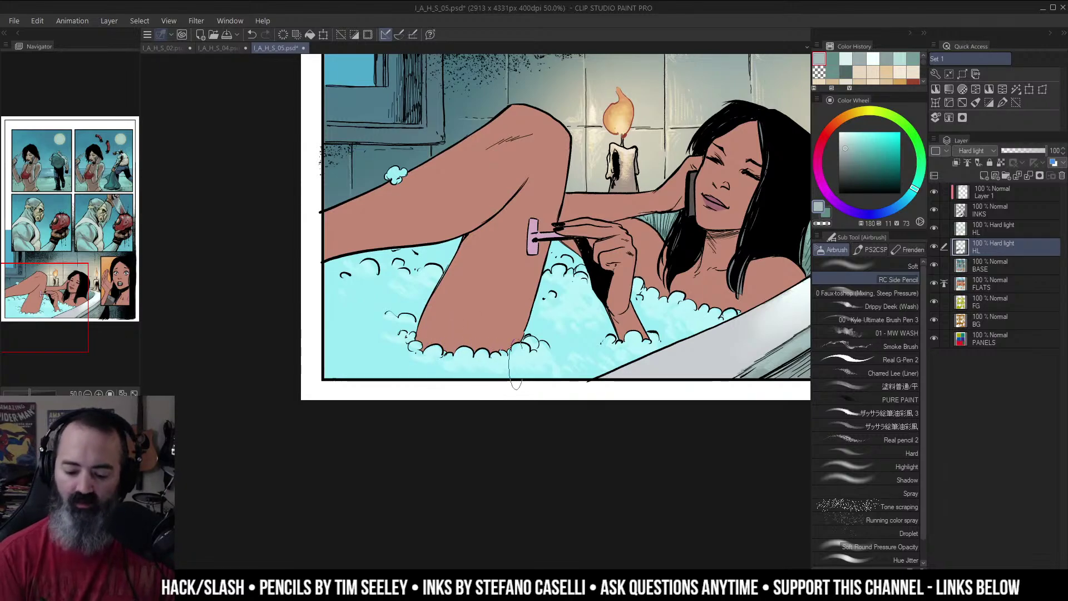
{"action": "key", "text": "ctrl+space"}
{"action": "left_click", "coordinate": [615, 311], "text": "alt"}
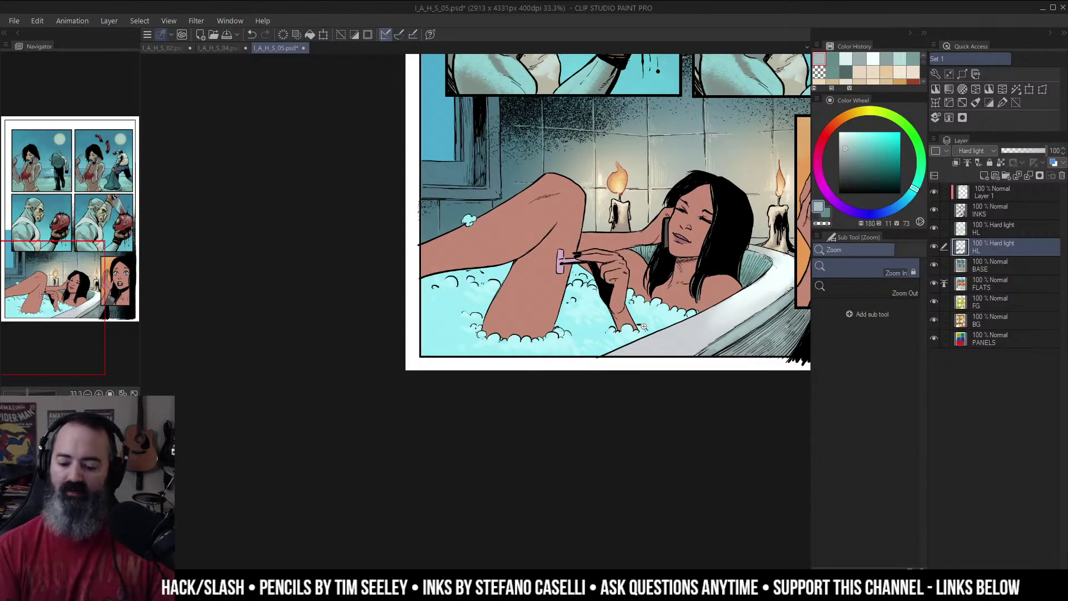
Step: Auto-select the bathwater around the legs in the bathroom panel using the referred layers
{"action": "left_click_drag", "start_coordinate": [644, 326], "coordinate": [596, 311]}
{"action": "left_click", "coordinate": [598, 324], "text": "alt"}
{"action": "left_click", "coordinate": [596, 312]}
{"action": "key", "text": "w"}
{"action": "left_click", "coordinate": [531, 292]}
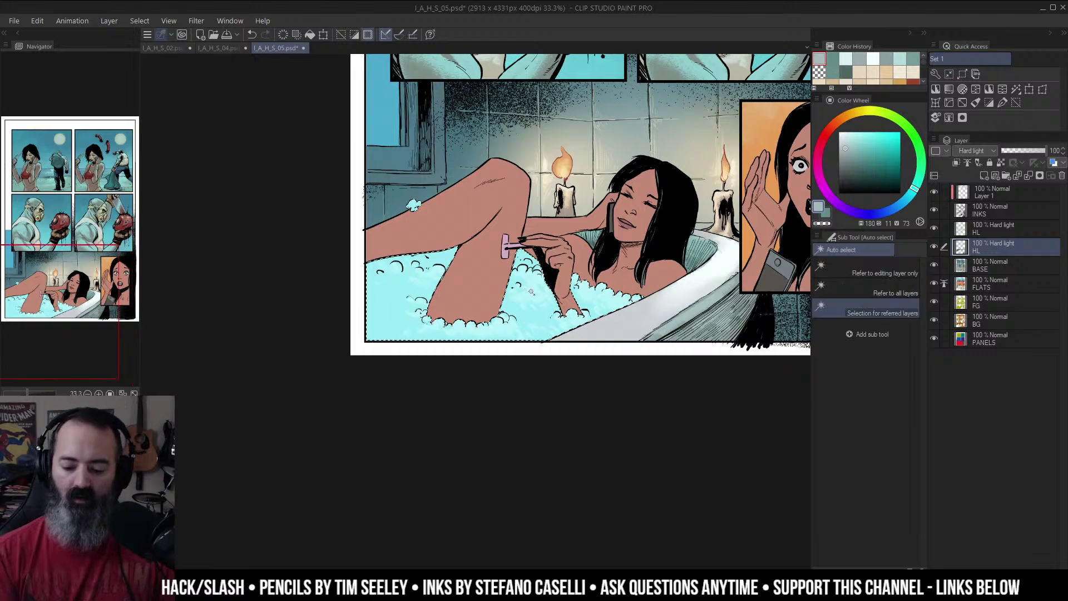
Step: Hide the selection border and adjust the bathwater on the BASE layer to saturation -15 and luminosity -17
{"action": "key", "text": "ctrl+space"}
{"action": "left_click", "coordinate": [699, 265], "text": "alt"}
{"action": "left_click_drag", "start_coordinate": [699, 265], "coordinate": [598, 335]}
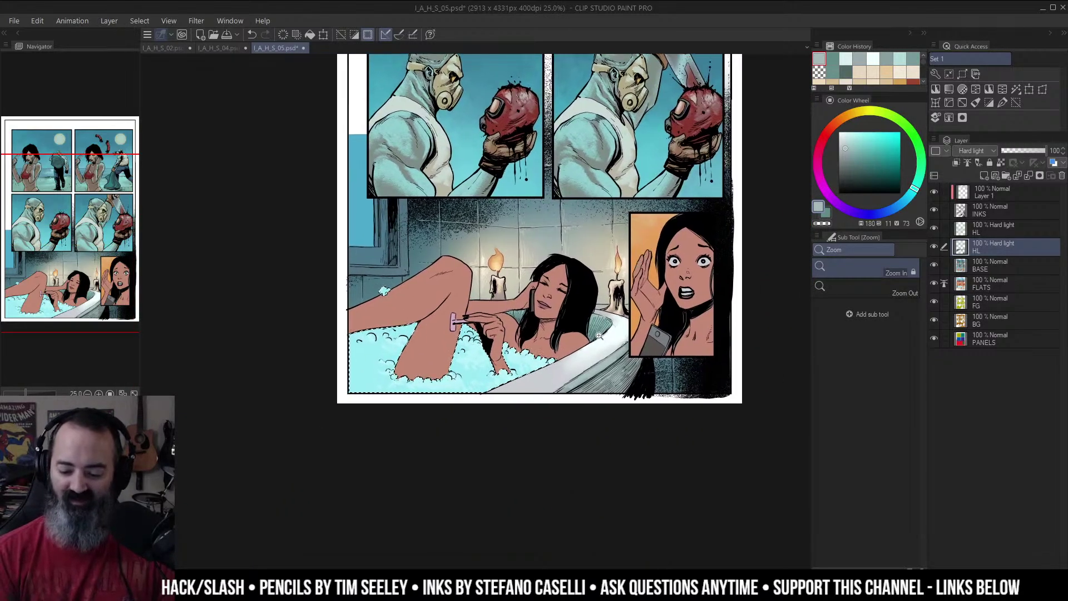
{"action": "left_click", "coordinate": [973, 262]}
{"action": "key", "text": "ctrl+h"}
{"action": "key", "text": "ctrl+u"}
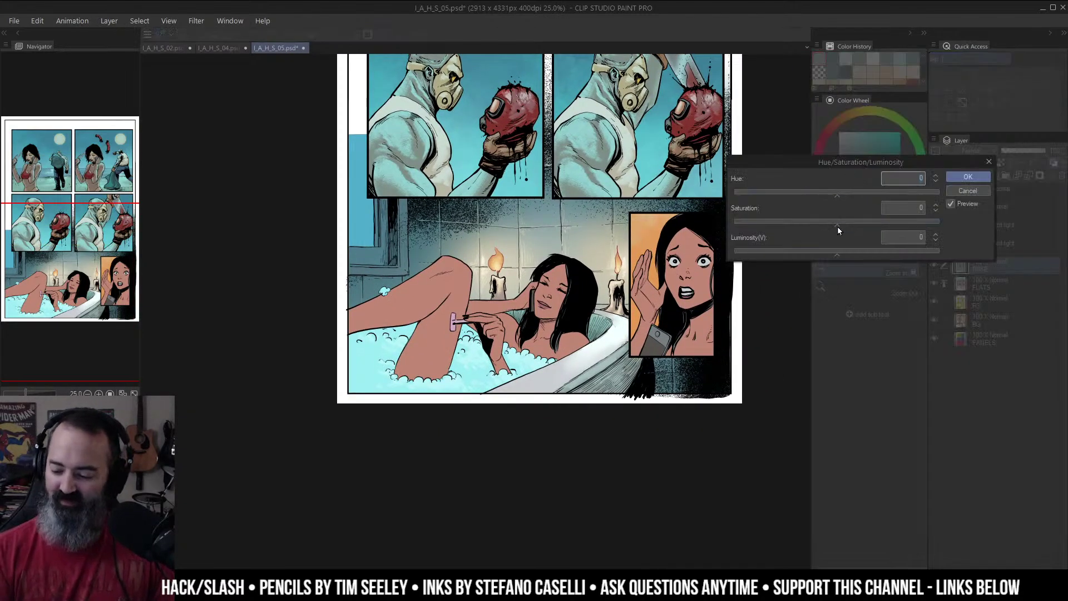
{"action": "left_click_drag", "start_coordinate": [838, 227], "coordinate": [823, 255]}
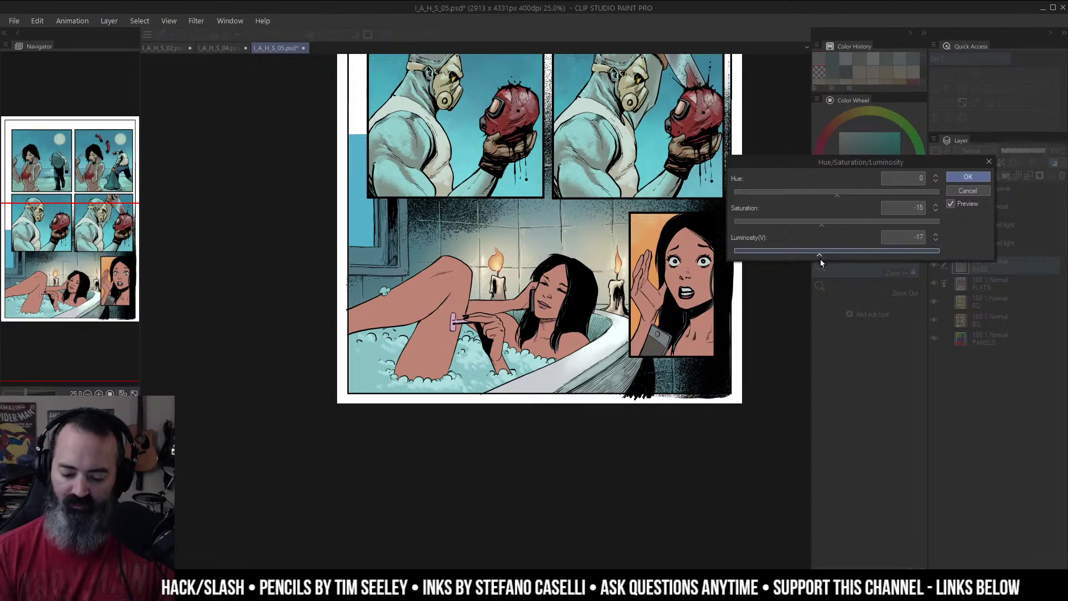
{"action": "left_click", "coordinate": [969, 177]}
Step: Isolate the lower HL layer to inspect the foam strokes on their own, and restore all the layers
{"action": "left_click", "coordinate": [552, 307]}
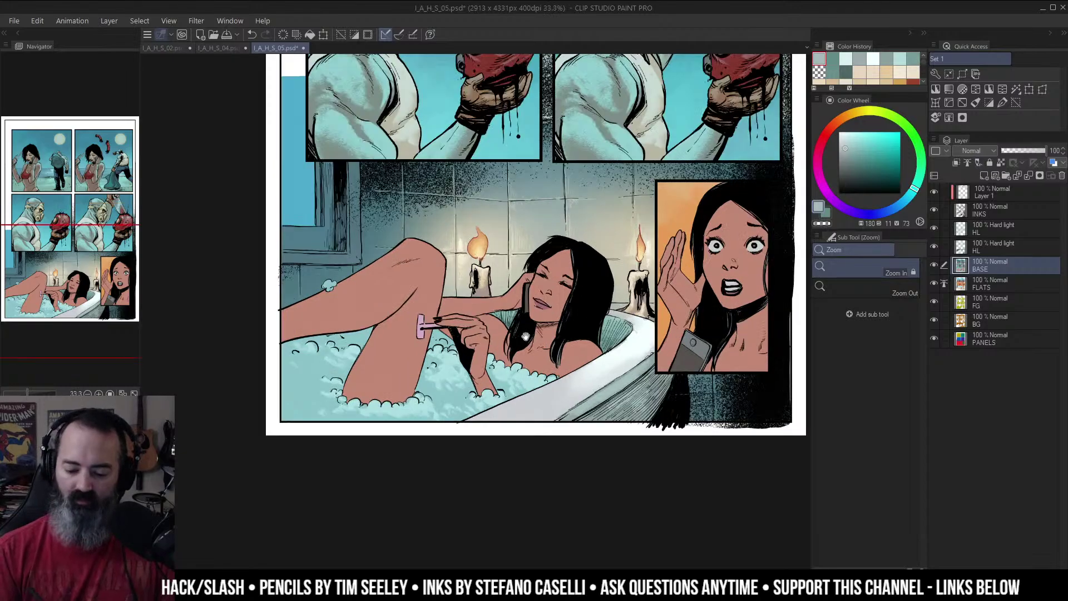
{"action": "left_click_drag", "start_coordinate": [480, 384], "coordinate": [613, 291]}
{"action": "left_click", "coordinate": [613, 291]}
{"action": "key", "text": "b"}
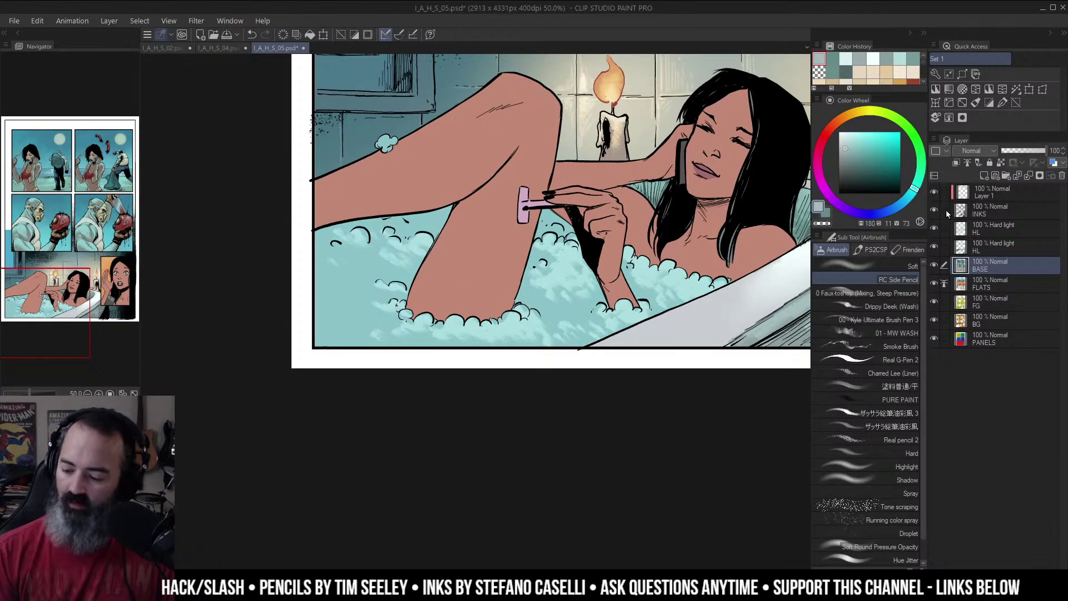
{"action": "left_click", "coordinate": [935, 246], "text": "alt"}
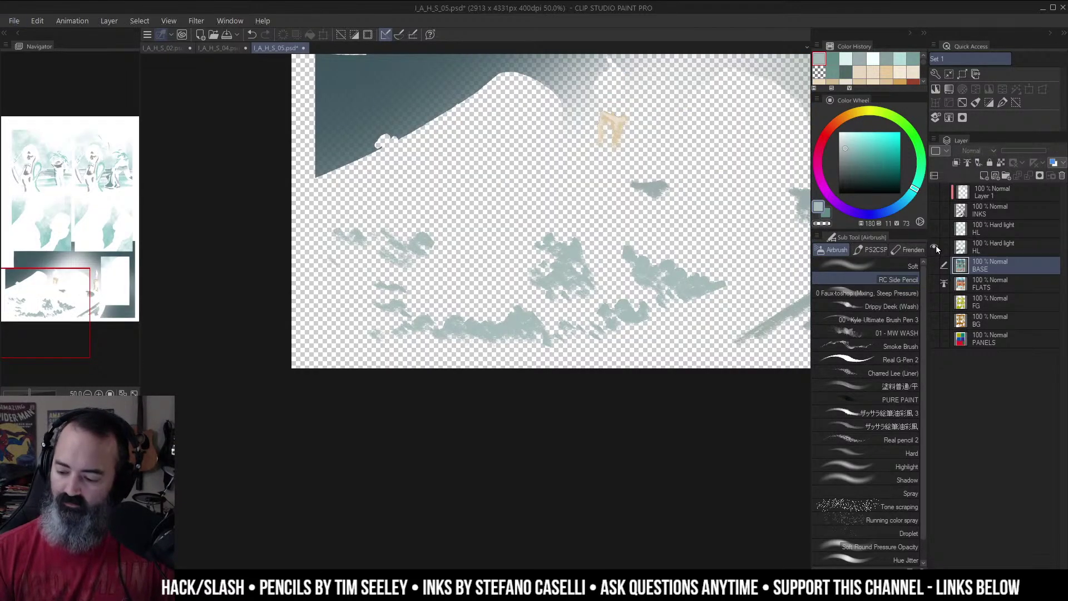
{"action": "left_click", "coordinate": [936, 249], "text": "alt"}
{"action": "left_click", "coordinate": [935, 249], "text": "alt"}
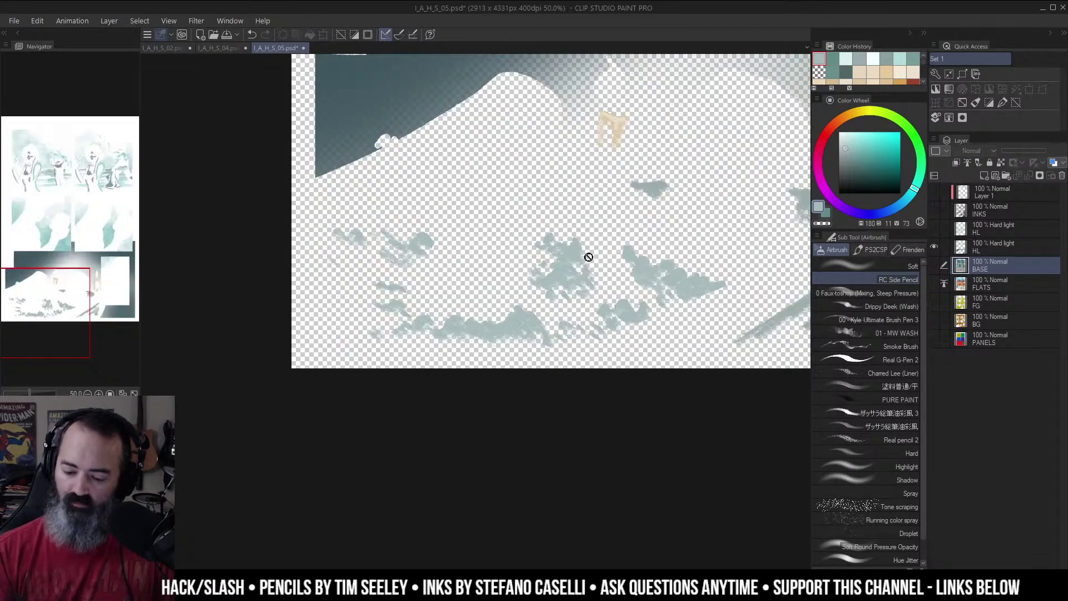
{"action": "left_click", "coordinate": [935, 249], "text": "alt"}
Step: Paint brighter foam highlights beside the razor arm on the lower HL layer in pale teal (hue 180, saturation 8, value 90)
{"action": "left_click", "coordinate": [979, 247]}
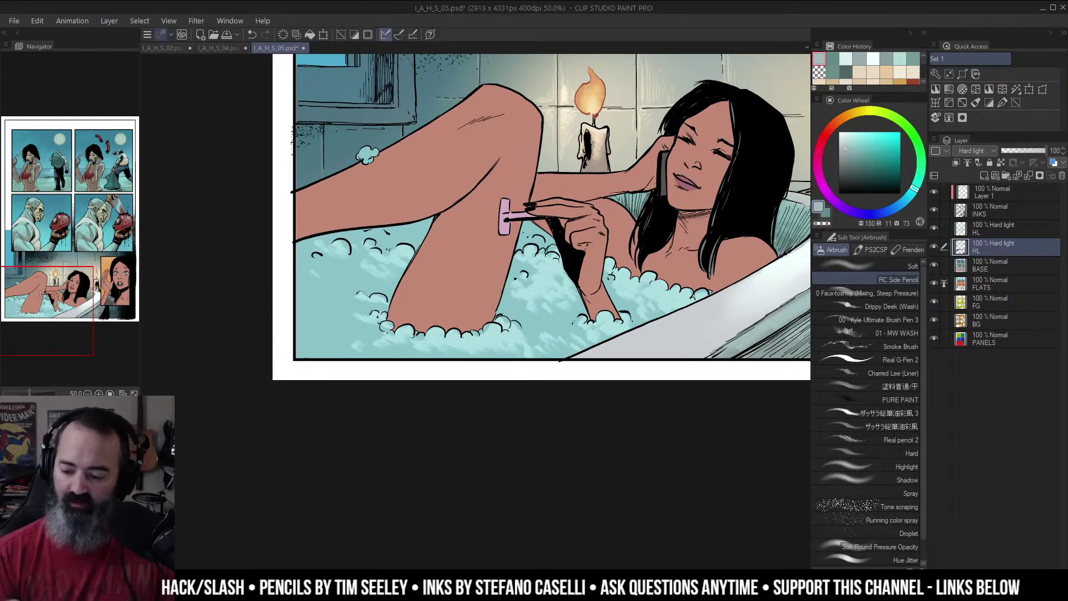
{"action": "left_click", "coordinate": [844, 138]}
{"action": "left_click", "coordinate": [559, 248], "text": "ctrl"}
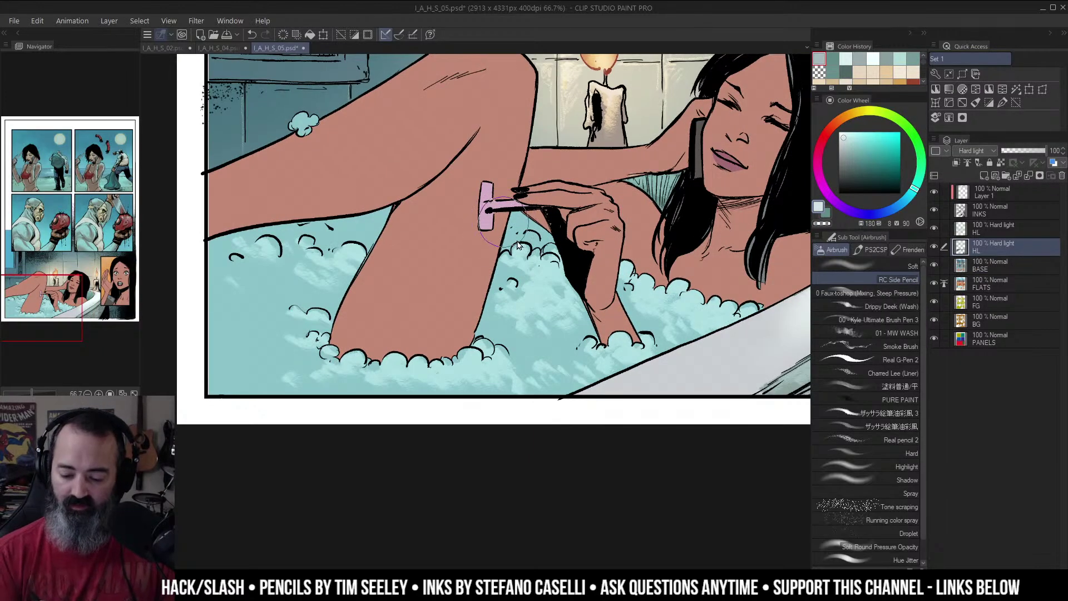
{"action": "left_click_drag", "start_coordinate": [522, 248], "coordinate": [533, 233]}
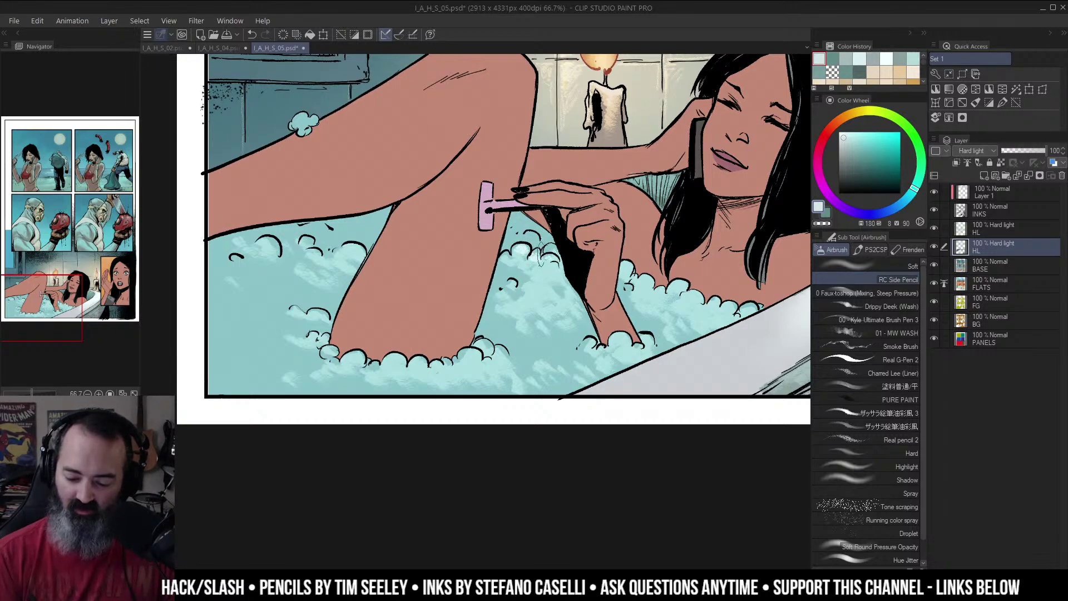
{"action": "left_click_drag", "start_coordinate": [554, 270], "coordinate": [550, 297]}
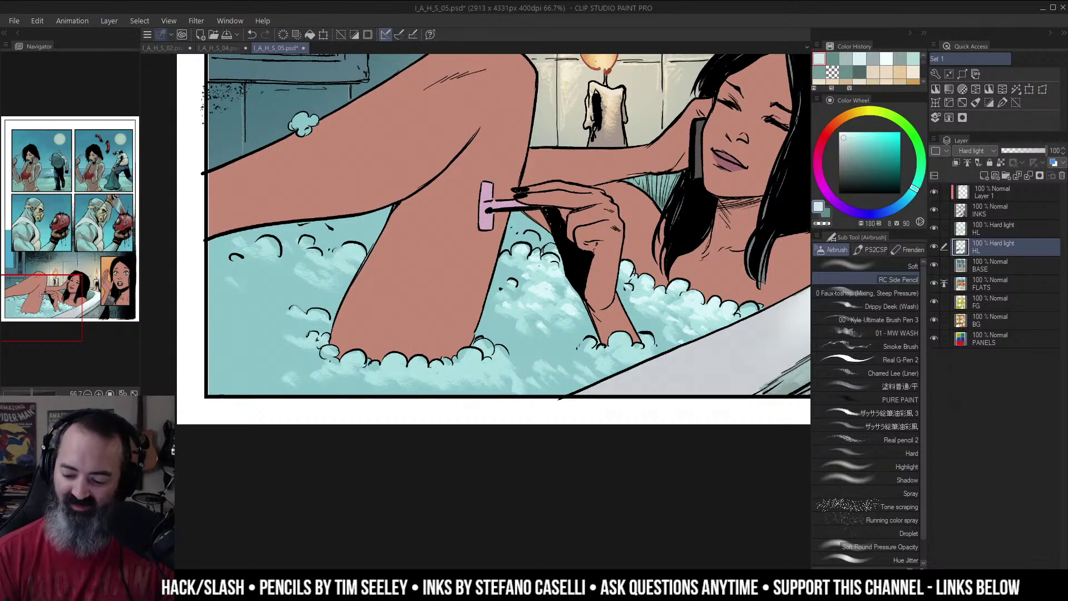
Step: Brush pale teal highlights onto the foam around the submerged hand and the base of the raised leg
{"action": "key", "text": "ctrl+space"}
{"action": "left_click", "coordinate": [700, 320], "text": "alt"}
{"action": "left_click_drag", "start_coordinate": [700, 327], "coordinate": [712, 267]}
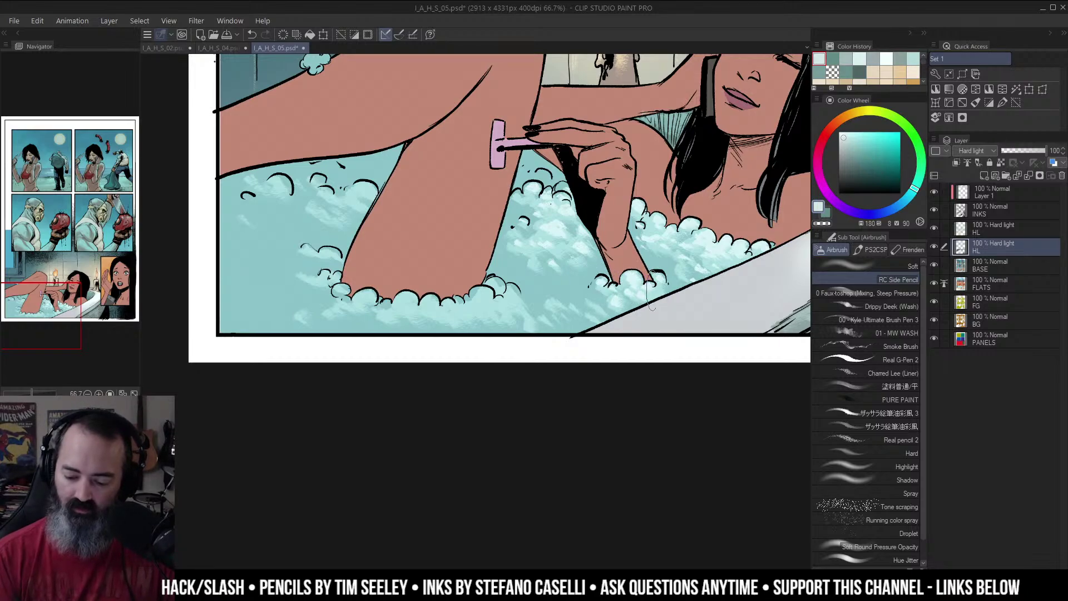
{"action": "left_click_drag", "start_coordinate": [622, 282], "coordinate": [696, 235]}
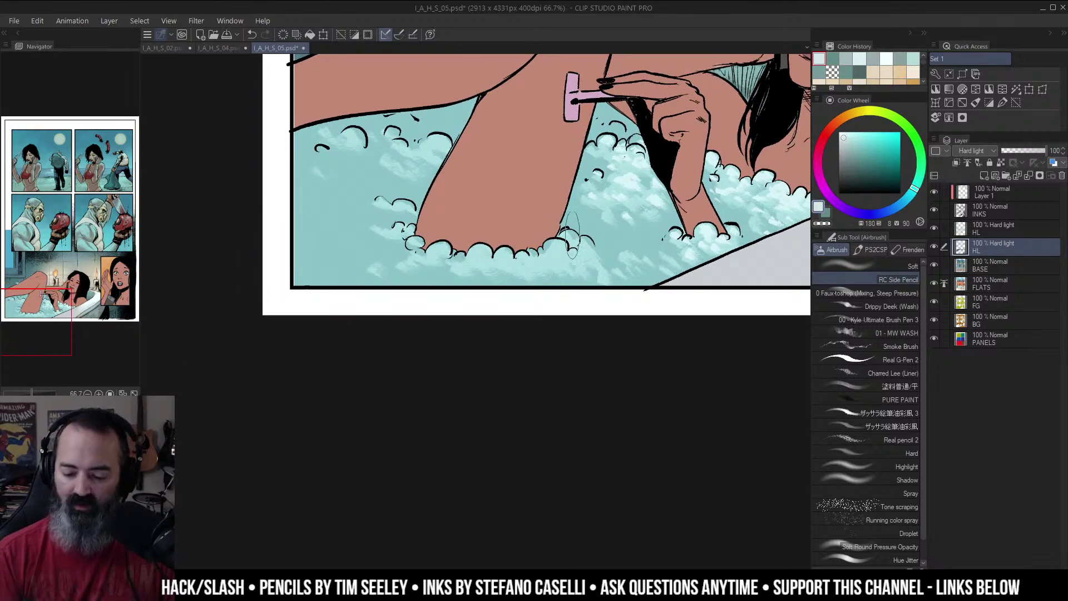
{"action": "left_click_drag", "start_coordinate": [572, 234], "coordinate": [559, 246]}
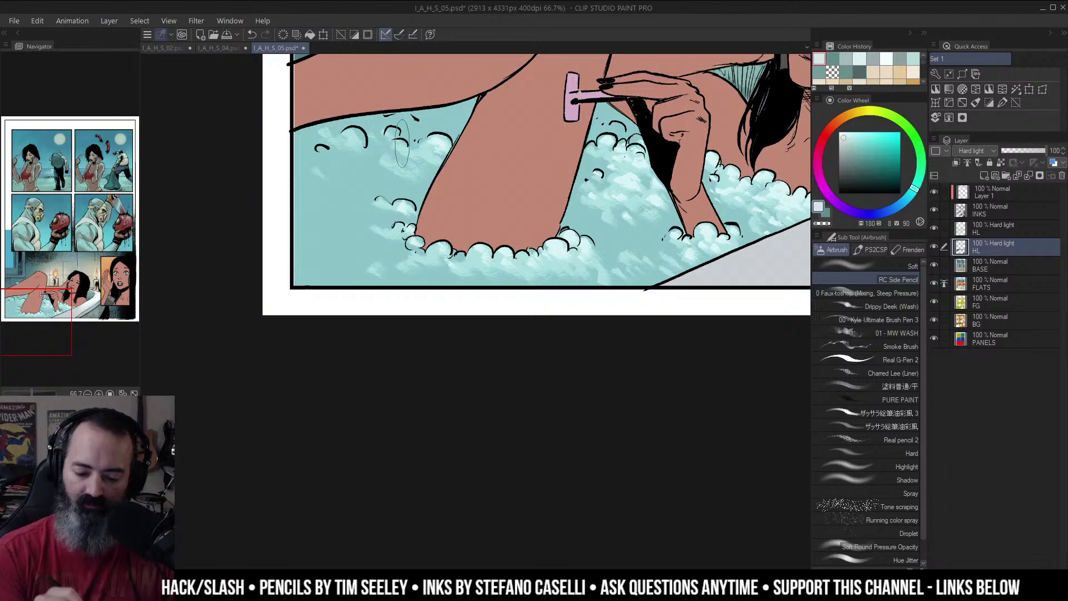
Step: Brush pale teal highlights onto the foam bubbles below the outstretched thigh with the RC Side Pencil
{"action": "left_click_drag", "start_coordinate": [472, 153], "coordinate": [571, 204]}
{"action": "key", "text": "slash"}
{"action": "scroll", "coordinate": [576, 201], "scroll_direction": "down", "scroll_amount": 11}
{"action": "scroll", "coordinate": [586, 200], "scroll_direction": "up", "scroll_amount": 2}
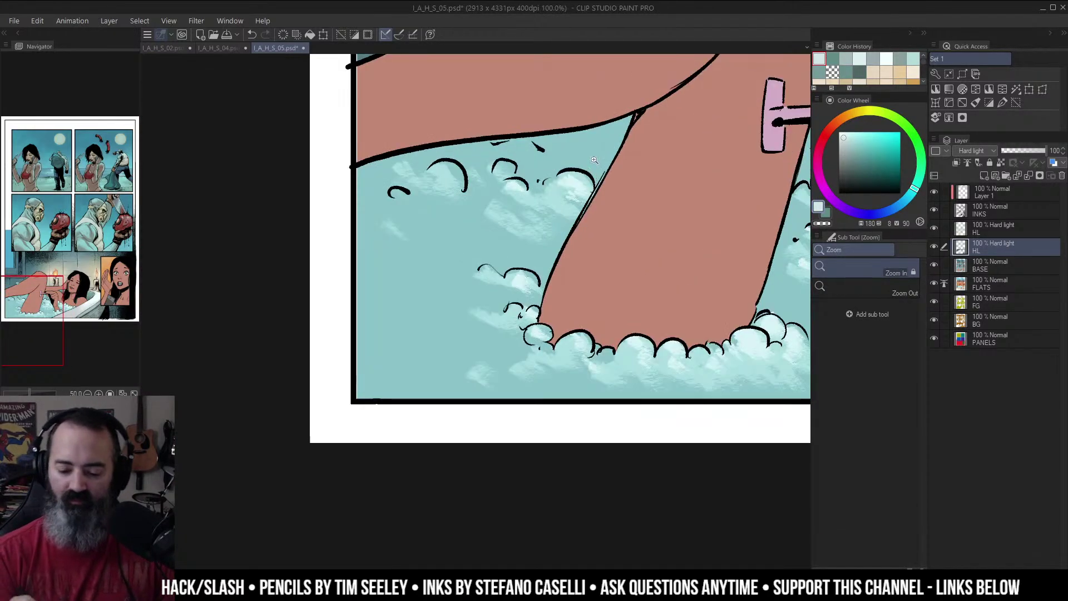
{"action": "key", "text": "b"}
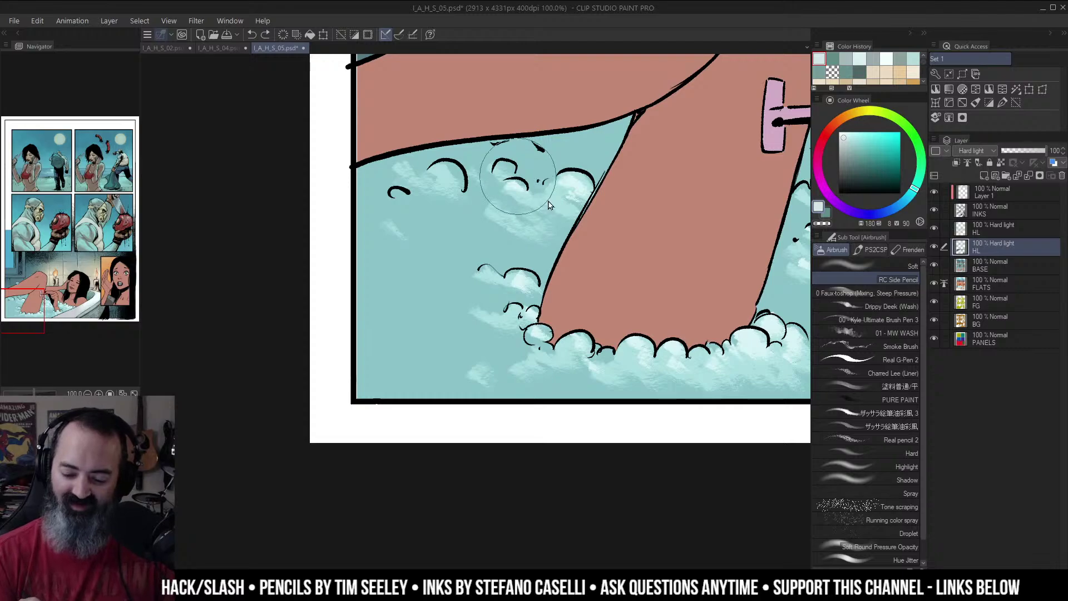
{"action": "left_click_drag", "start_coordinate": [502, 164], "coordinate": [513, 175]}
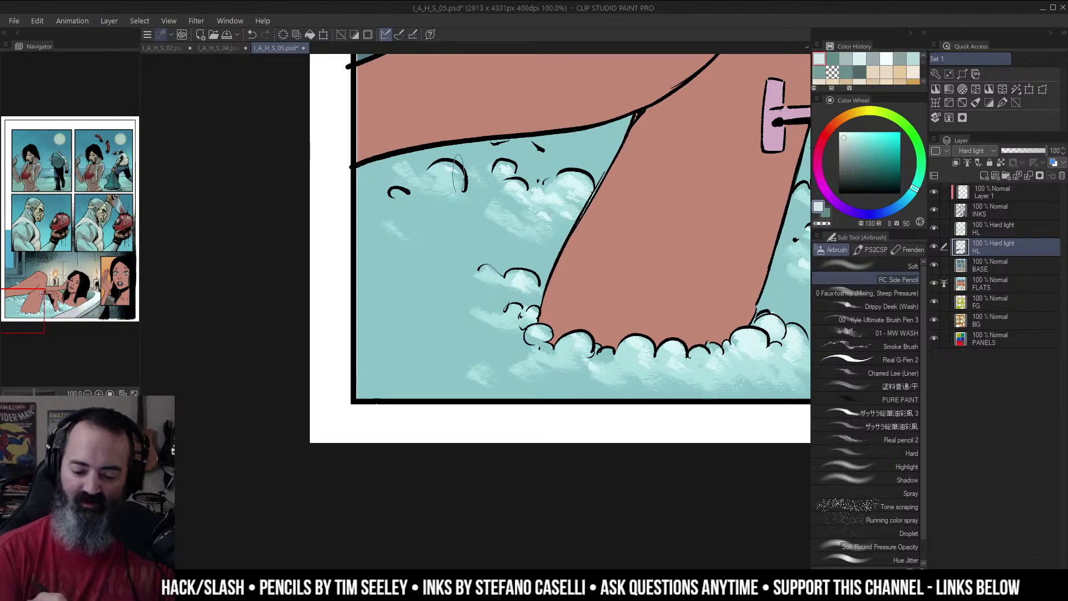
Step: Review the highlighted bathwater foam against the whole bathroom panel and its neighbouring panels
{"action": "key", "text": "ctrl+space"}
{"action": "left_click", "coordinate": [504, 208], "text": "alt"}
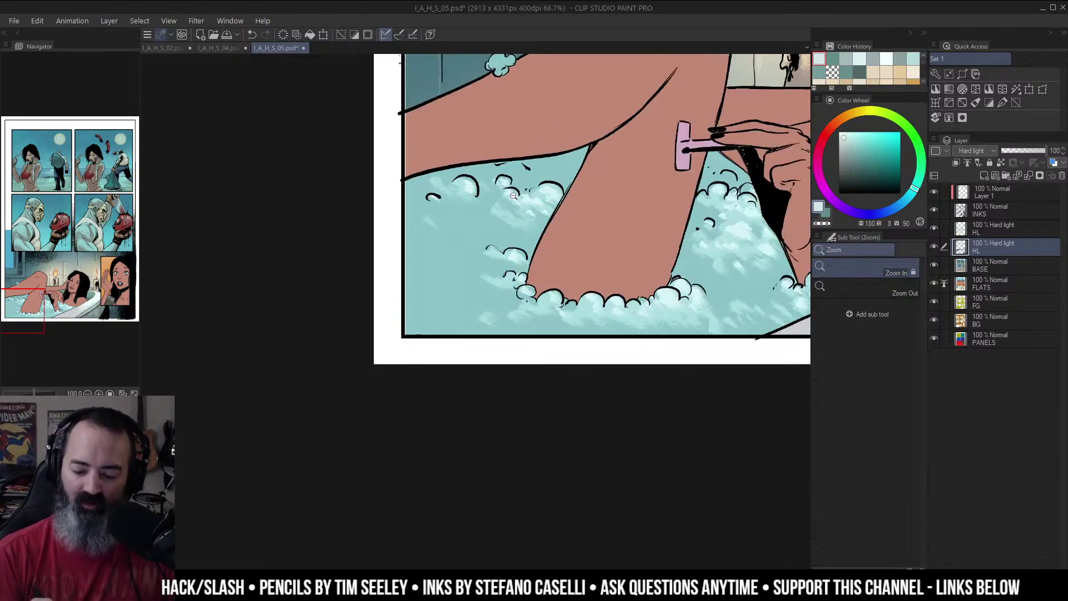
{"action": "left_click", "coordinate": [520, 194], "text": "alt"}
{"action": "left_click", "coordinate": [522, 195], "text": "alt"}
{"action": "left_click_drag", "start_coordinate": [673, 276], "coordinate": [582, 329]}
{"action": "left_click", "coordinate": [582, 329], "text": "alt"}
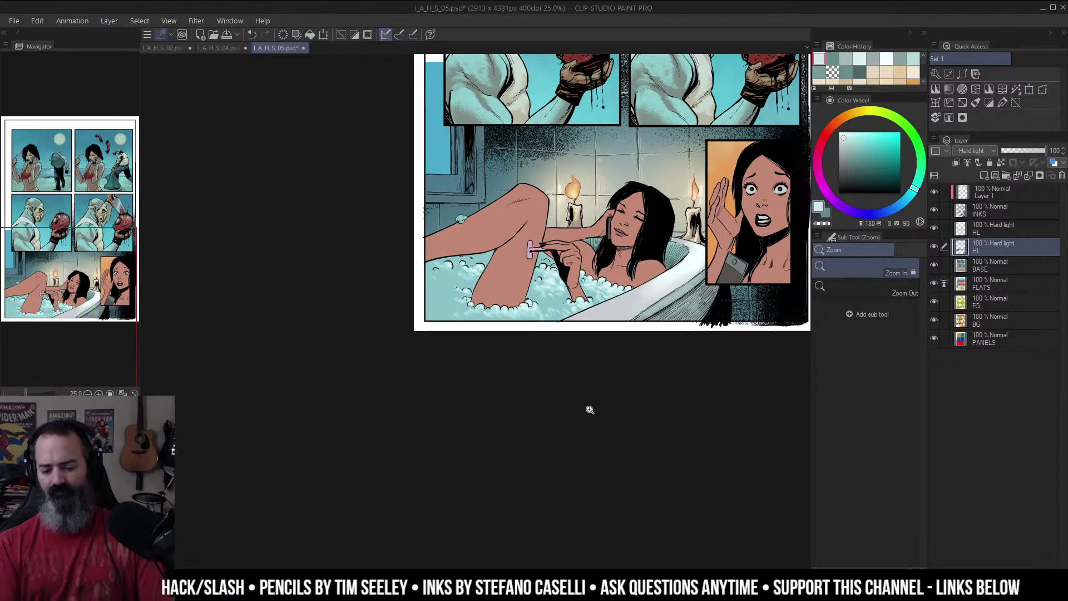
{"action": "left_click", "coordinate": [590, 299]}
{"action": "left_click_drag", "start_coordinate": [699, 274], "coordinate": [679, 248]}
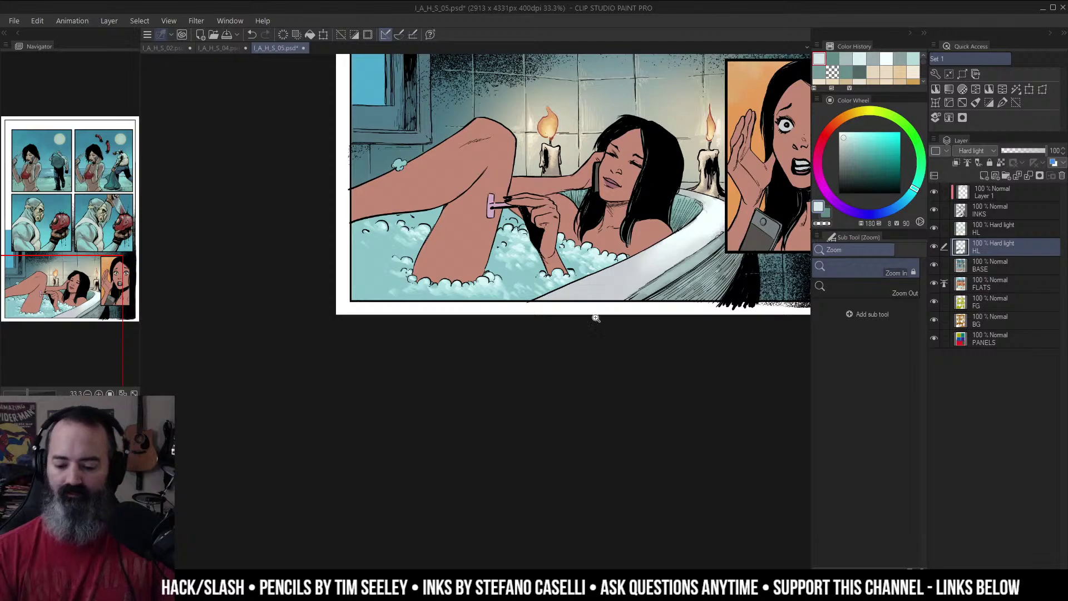
Step: Sample the dark blue-grey (hue 193, saturation 22, value 42), choose the Soft airbrush and add a Hard light HL layer above BASE
{"action": "left_click", "coordinate": [409, 153], "text": "alt"}
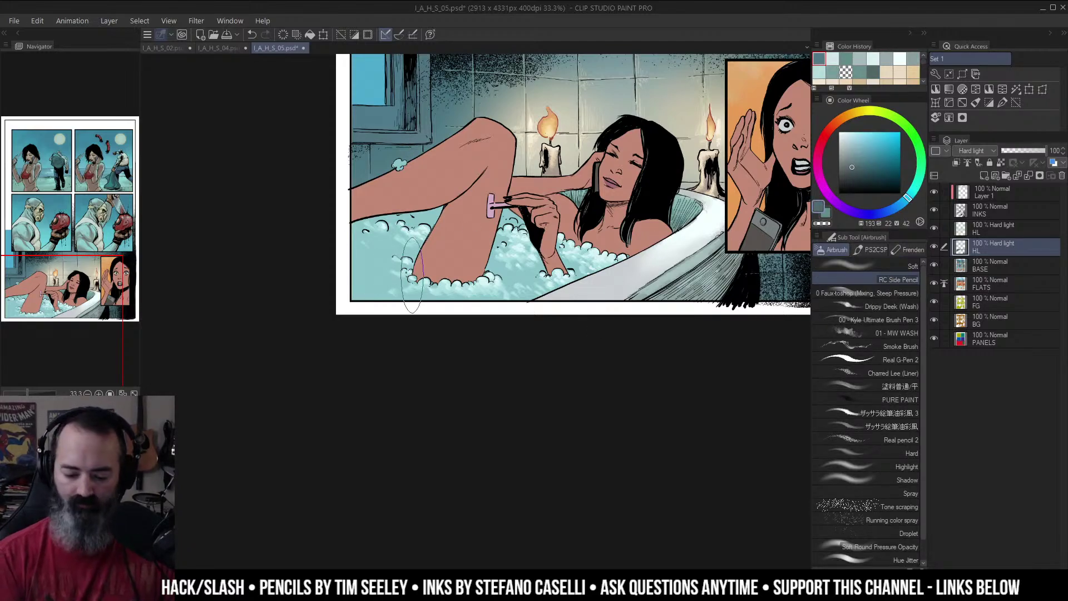
{"action": "left_click", "coordinate": [894, 267]}
{"action": "left_click", "coordinate": [965, 263]}
{"action": "key", "text": "ctrl+shift+n"}
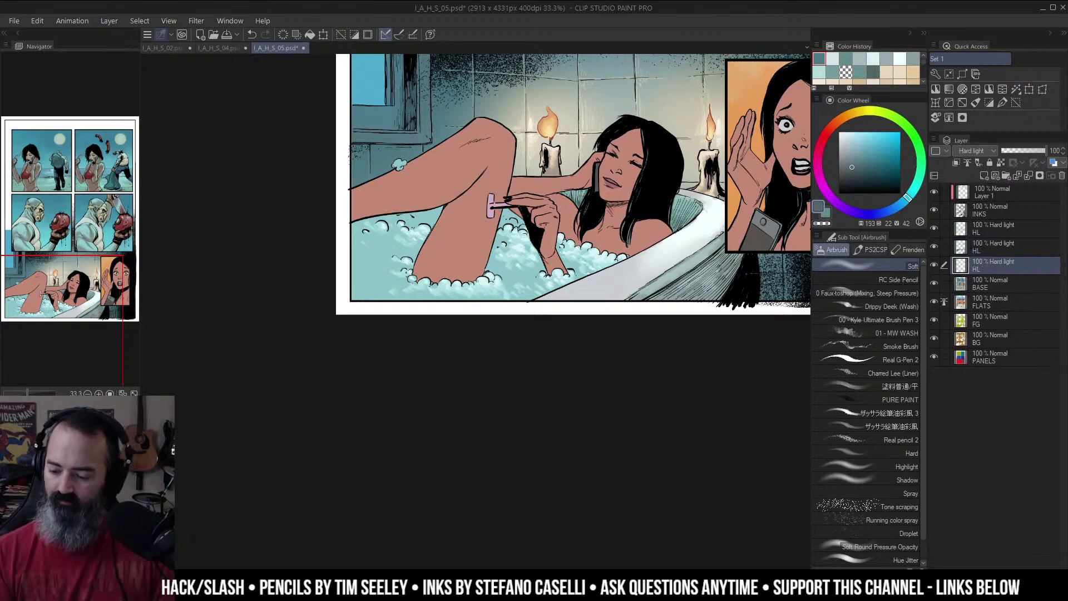
Step: Airbrush soft shadows over the bathwater around the raised leg in darker blue-grey (hue 193, saturation 17, value 27)
{"action": "key", "text": "c"}
{"action": "left_click_drag", "start_coordinate": [368, 283], "coordinate": [359, 264]}
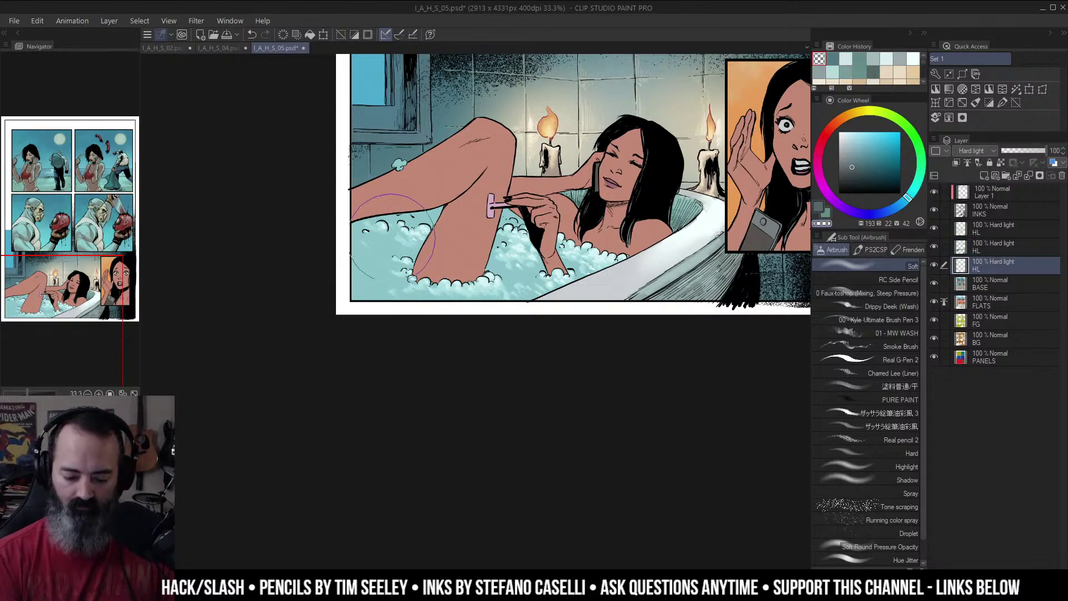
{"action": "left_click", "coordinate": [849, 176]}
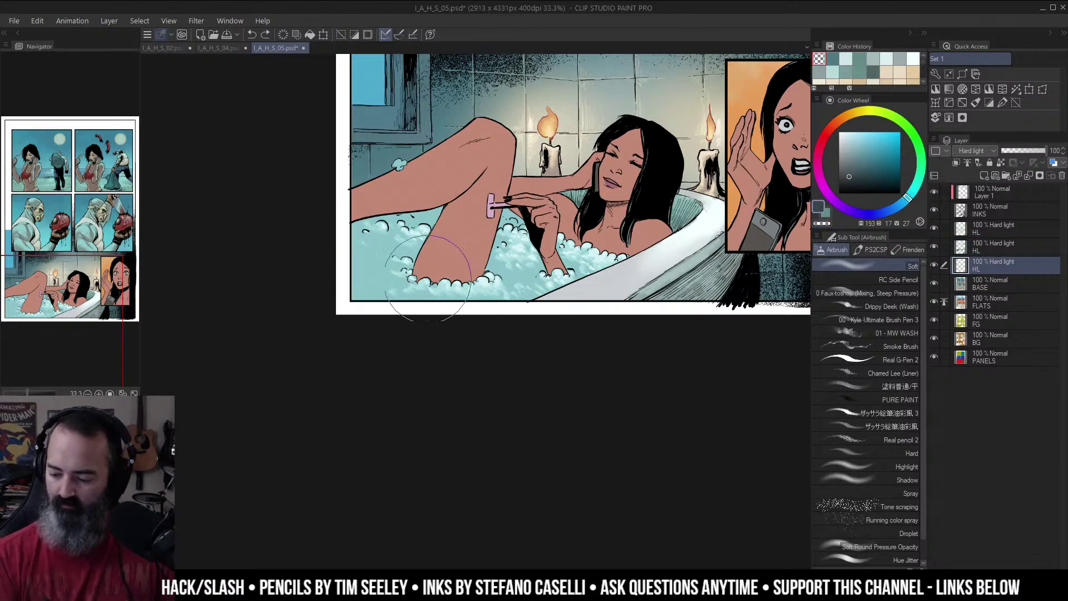
{"action": "mouse_move", "coordinate": [389, 260]}
{"action": "left_mouse_down"}
{"action": "mouse_move", "coordinate": [358, 276]}
{"action": "mouse_move", "coordinate": [351, 235]}
{"action": "mouse_move", "coordinate": [390, 240]}
{"action": "mouse_move", "coordinate": [353, 217]}
{"action": "mouse_move", "coordinate": [421, 198]}
{"action": "mouse_move", "coordinate": [359, 211]}
{"action": "mouse_move", "coordinate": [371, 277]}
{"action": "mouse_move", "coordinate": [401, 293]}
{"action": "left_mouse_up"}
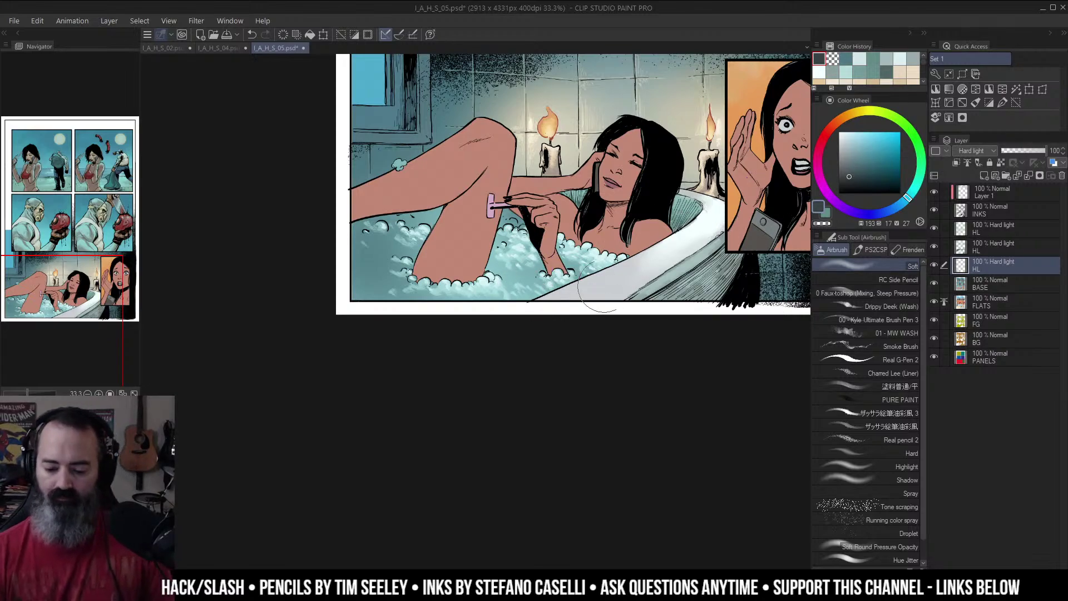
Step: Airbrush a warm tint over the water between leg and arm in orange-brown (hue 22), first saturation 37, value 49, then 36, 65
{"action": "left_click", "coordinate": [838, 121]}
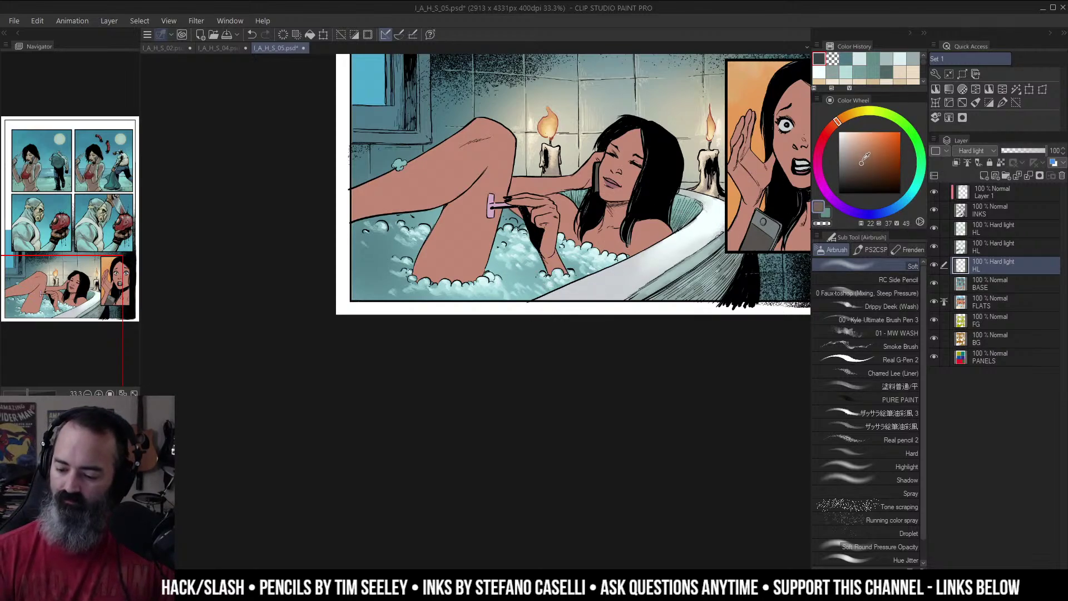
{"action": "left_click_drag", "start_coordinate": [533, 265], "coordinate": [543, 272]}
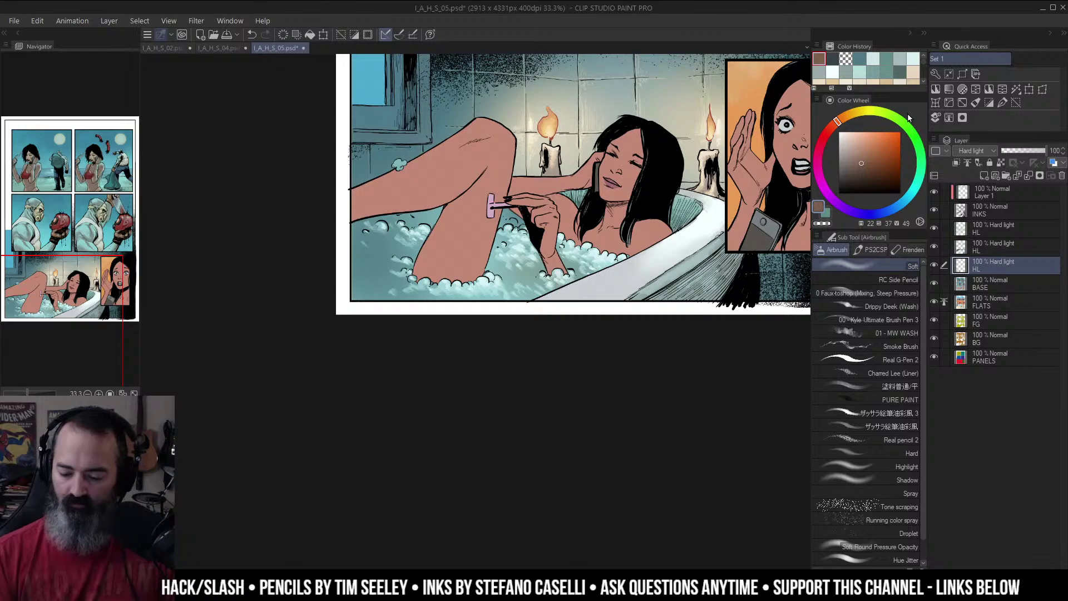
{"action": "left_click", "coordinate": [860, 153]}
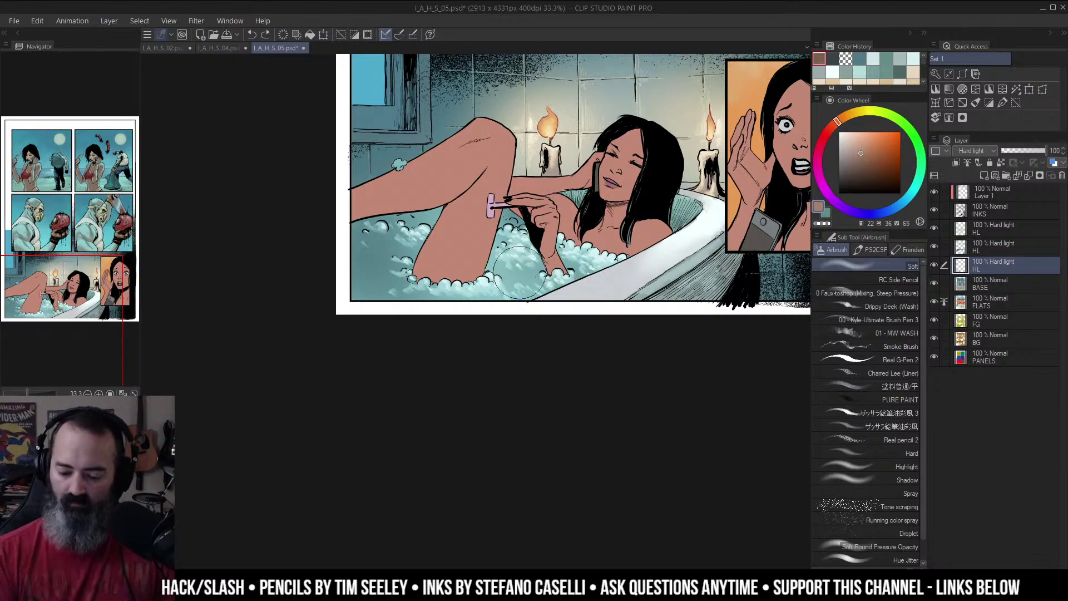
{"action": "mouse_move", "coordinate": [519, 272]}
{"action": "left_mouse_down"}
{"action": "mouse_move", "coordinate": [582, 277]}
{"action": "mouse_move", "coordinate": [495, 277]}
{"action": "mouse_move", "coordinate": [494, 299]}
{"action": "left_mouse_up"}
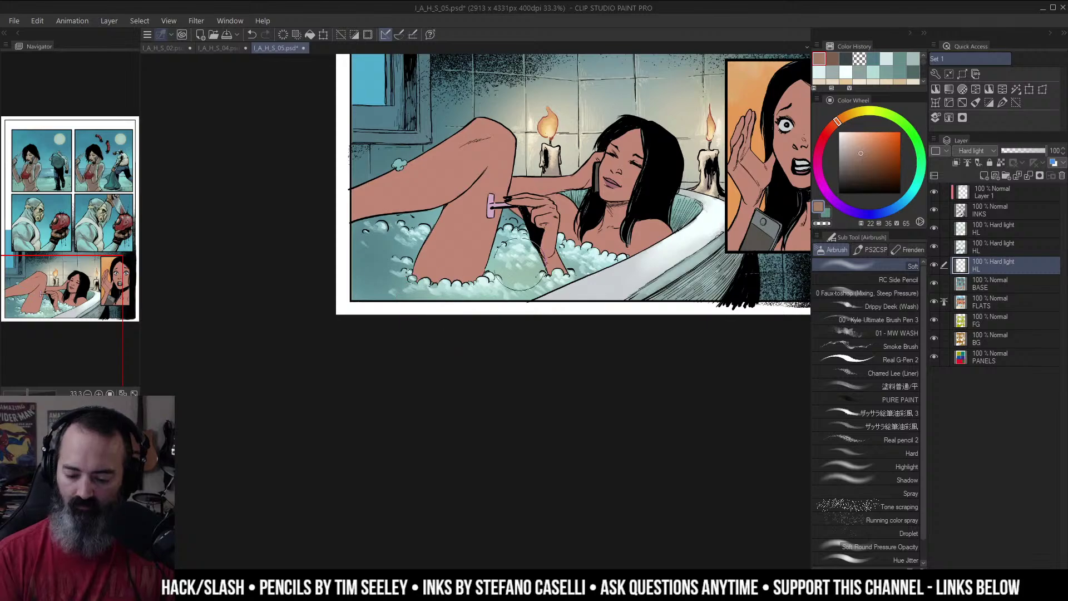
Step: Review the warm and cool bathwater shading in the context of the whole comic page
{"action": "key", "text": "slash"}
{"action": "left_click", "coordinate": [614, 265], "text": "alt"}
{"action": "left_click", "coordinate": [607, 271], "text": "alt"}
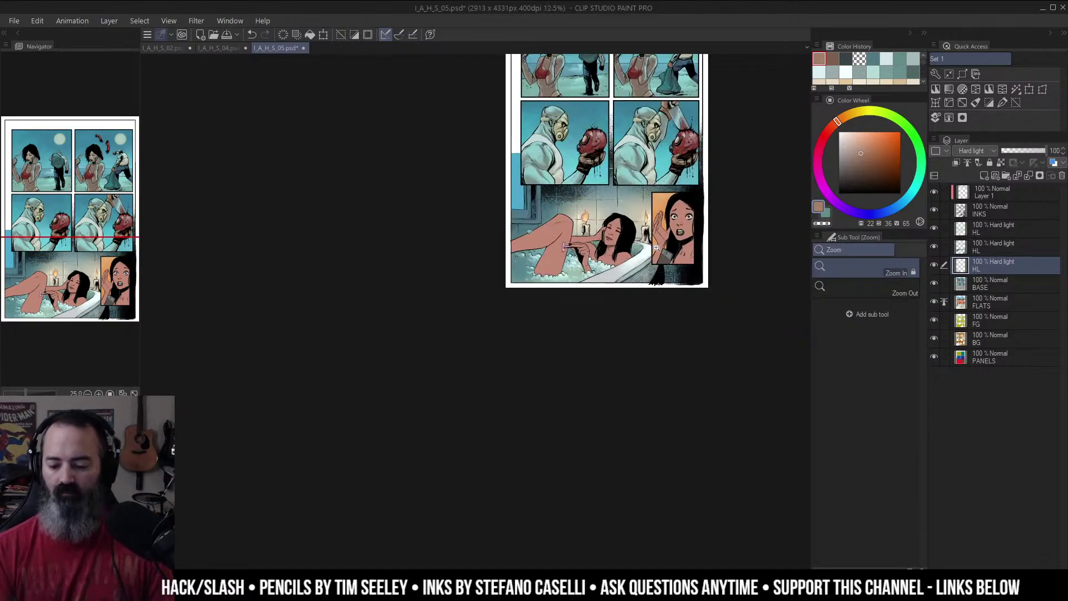
{"action": "left_click_drag", "start_coordinate": [656, 247], "coordinate": [601, 236]}
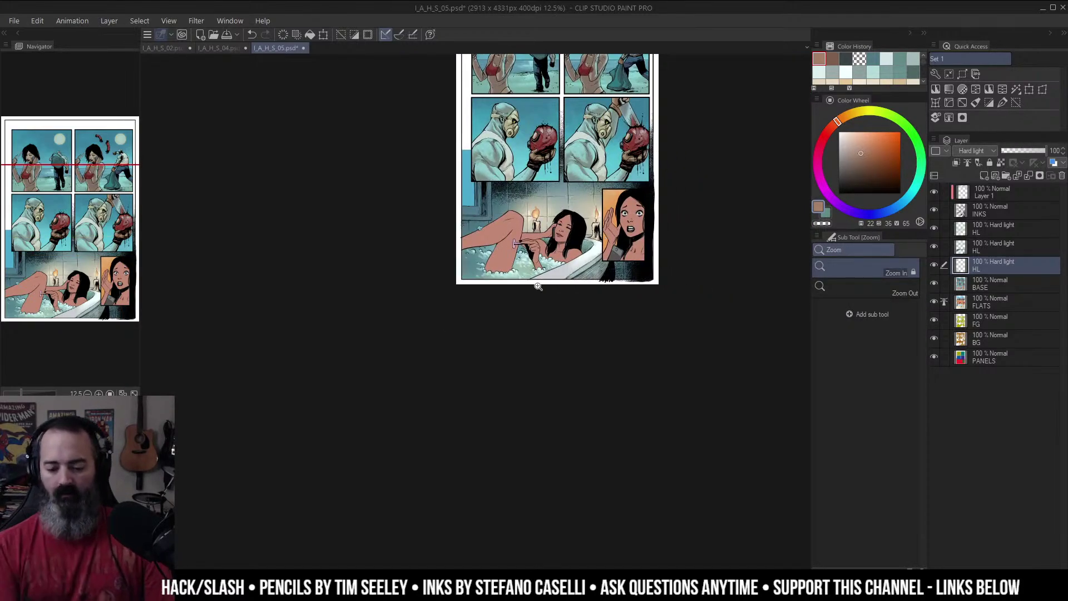
{"action": "scroll", "coordinate": [538, 286], "scroll_direction": "up", "scroll_amount": 2}
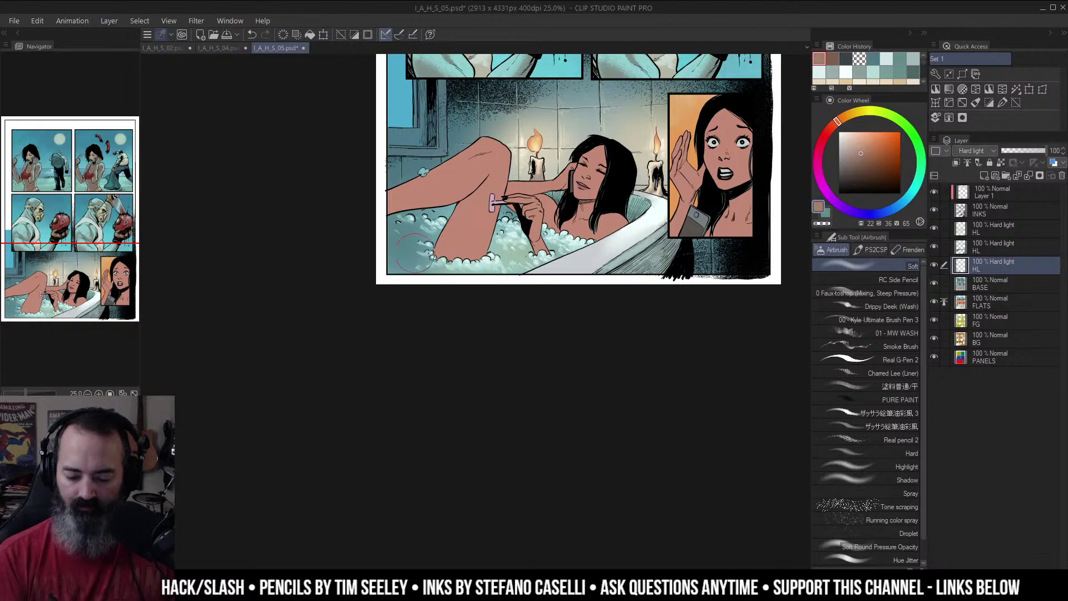
{"action": "key", "text": "/"}
{"action": "left_click", "coordinate": [562, 272], "text": "alt"}
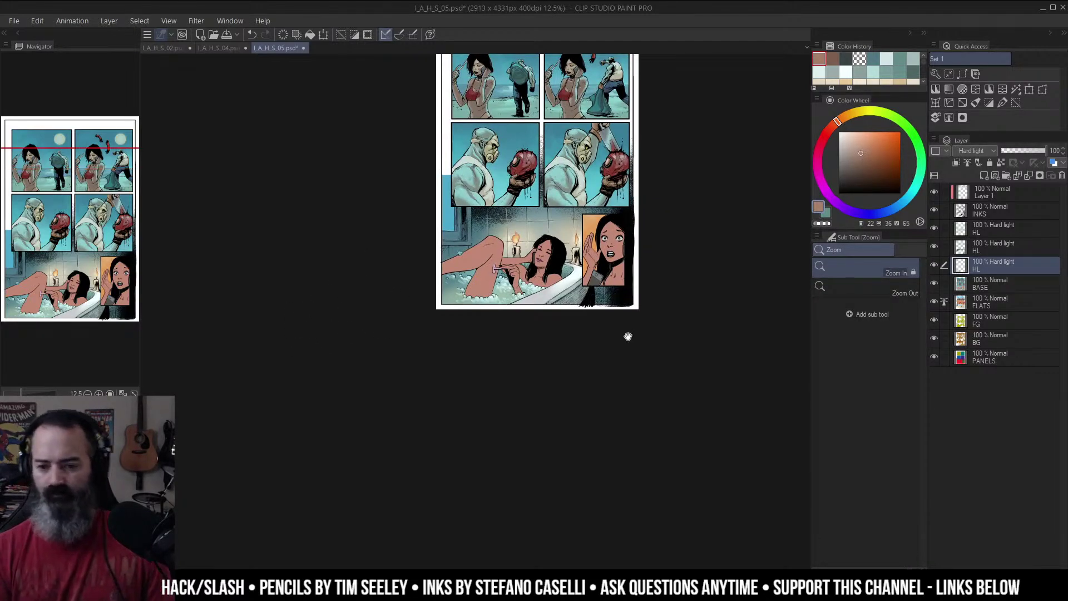
{"action": "key", "text": "m"}
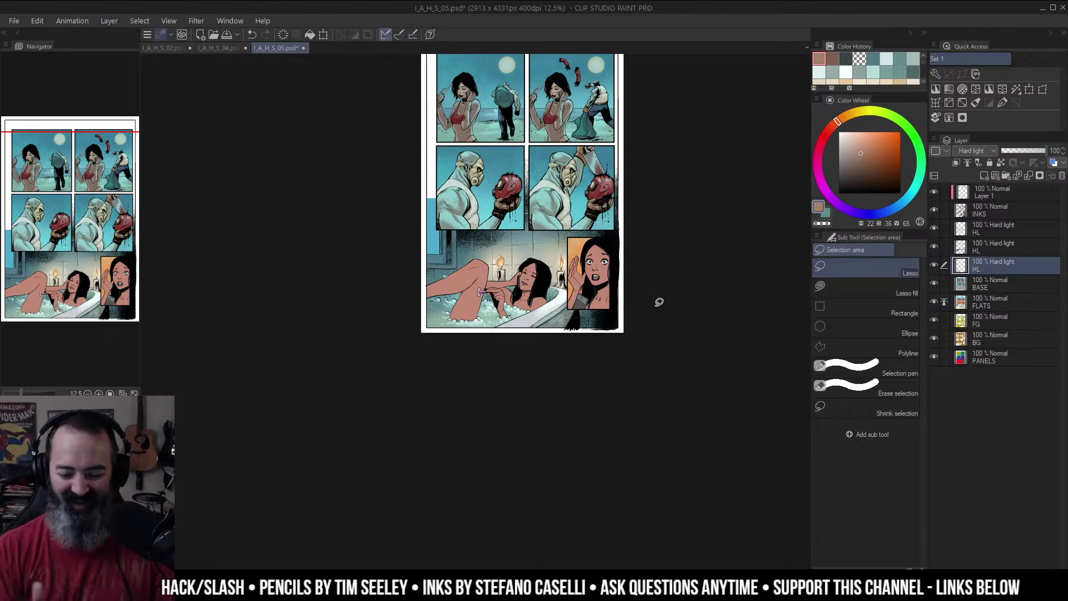
Step: Add a new layer above the topmost HL layer, set it to Overlay blending and name it OL
{"action": "key", "text": "ctrl+space"}
{"action": "left_click", "coordinate": [550, 280]}
{"action": "left_click", "coordinate": [551, 280]}
{"action": "left_click", "coordinate": [553, 275]}
{"action": "left_click_drag", "start_coordinate": [540, 271], "coordinate": [572, 290]}
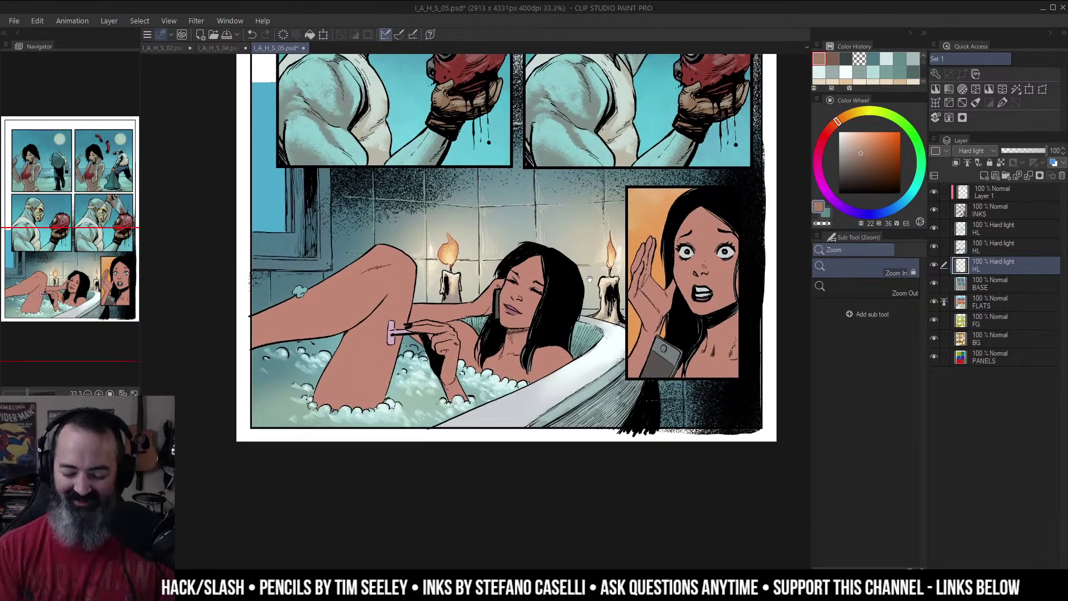
{"action": "key", "text": "b"}
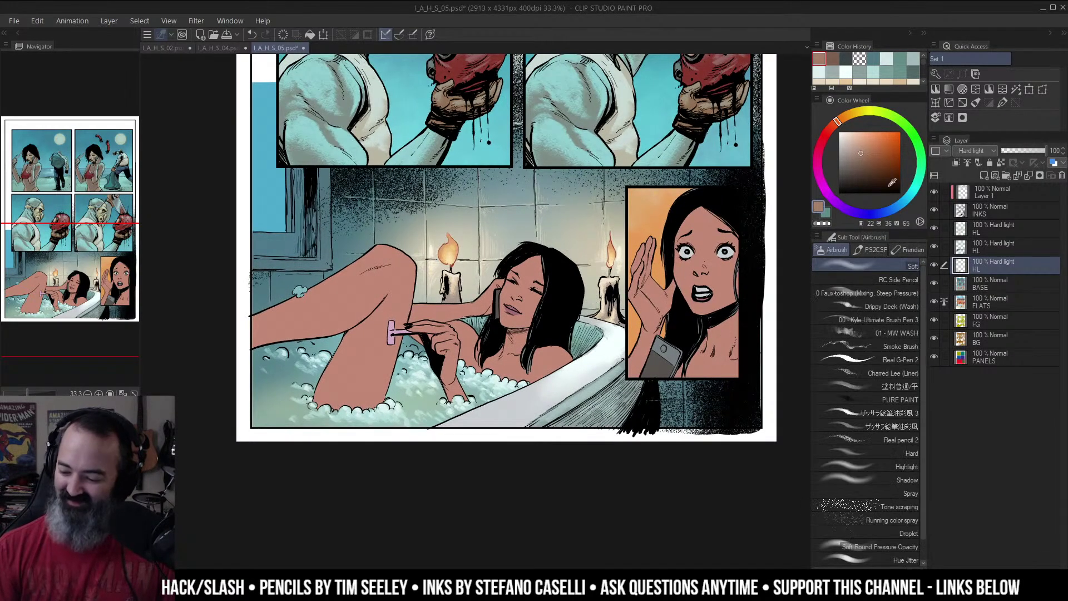
{"action": "left_click", "coordinate": [971, 230]}
{"action": "left_click", "coordinate": [974, 151]}
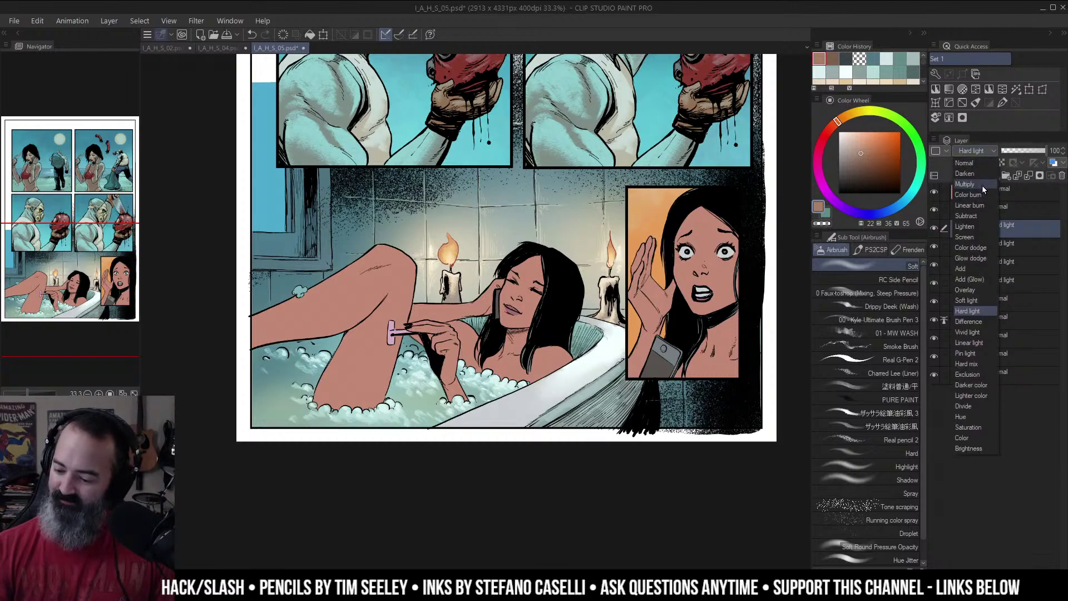
{"action": "left_click", "coordinate": [966, 289]}
{"action": "double_click", "coordinate": [979, 230]}
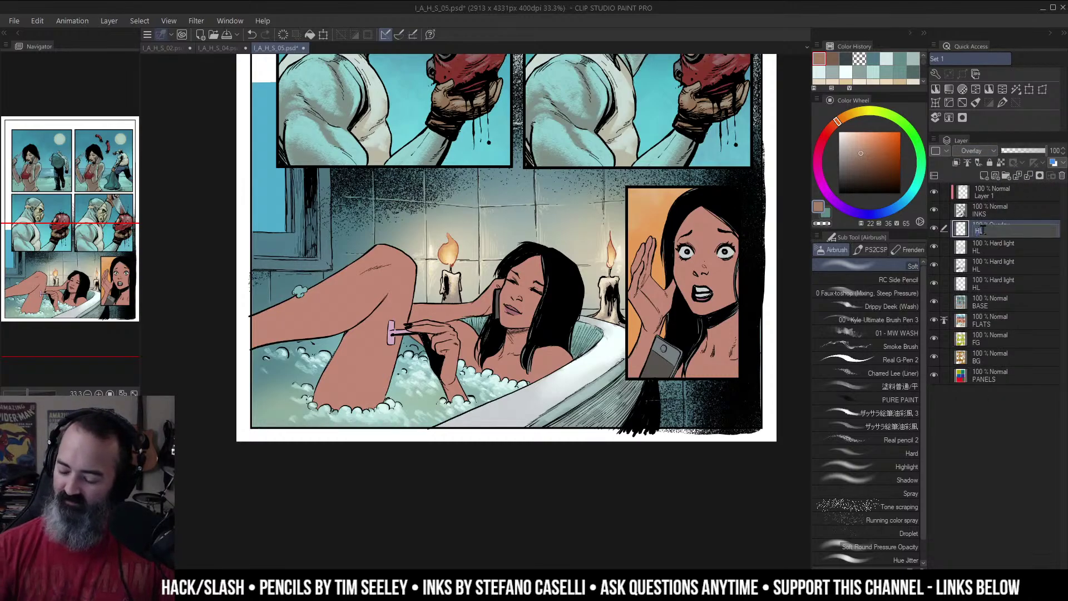
{"action": "key", "text": "Return"}
Step: Select the tiled wall and airbrush a warm glow around the candle flames in yellow-orange (hue 38, saturation 41, value 81)
{"action": "left_click", "coordinate": [864, 143]}
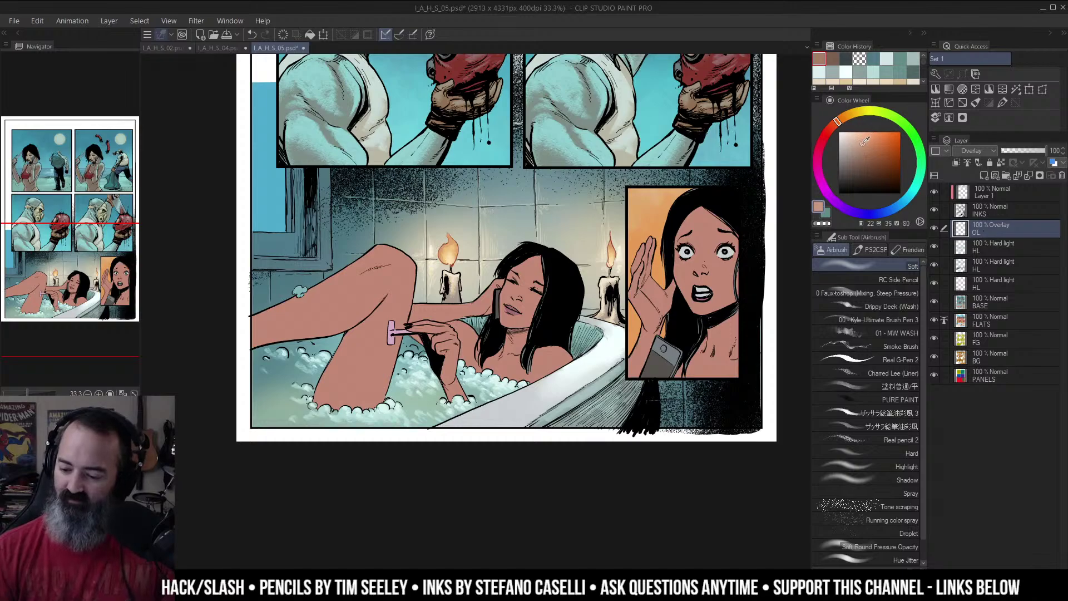
{"action": "left_click", "coordinate": [850, 115]}
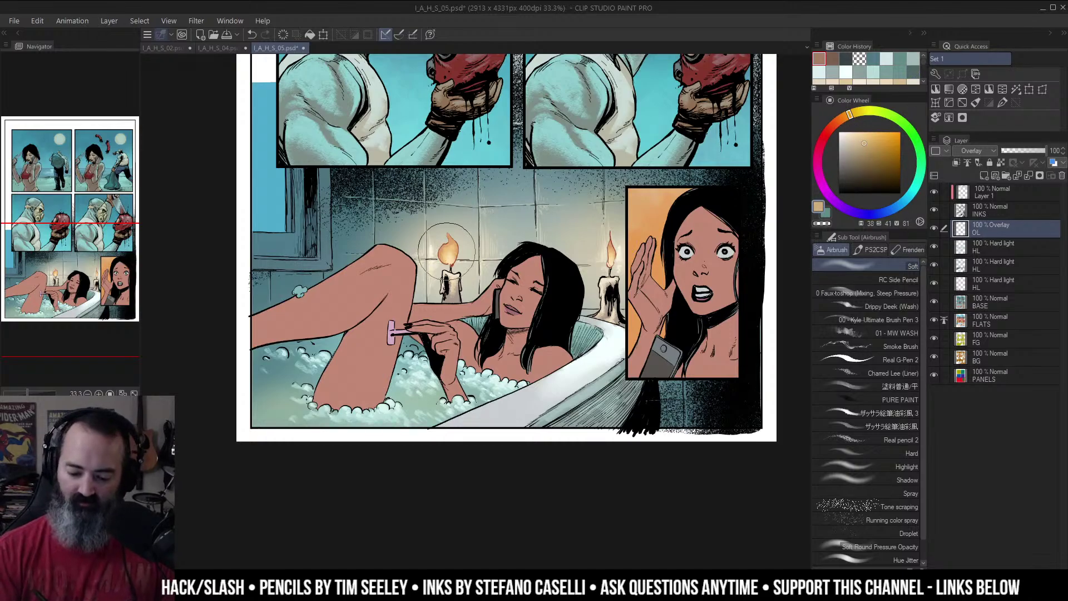
{"action": "mouse_move", "coordinate": [448, 251]}
{"action": "left_mouse_down"}
{"action": "mouse_move", "coordinate": [537, 209]}
{"action": "mouse_move", "coordinate": [469, 232]}
{"action": "mouse_move", "coordinate": [491, 214]}
{"action": "mouse_move", "coordinate": [431, 250]}
{"action": "mouse_move", "coordinate": [442, 269]}
{"action": "mouse_move", "coordinate": [448, 229]}
{"action": "mouse_move", "coordinate": [400, 237]}
{"action": "mouse_move", "coordinate": [428, 220]}
{"action": "mouse_move", "coordinate": [410, 267]}
{"action": "mouse_move", "coordinate": [378, 252]}
{"action": "mouse_move", "coordinate": [452, 273]}
{"action": "left_mouse_up"}
{"action": "key", "text": "ctrl+z"}
{"action": "key", "text": "w"}
{"action": "left_click", "coordinate": [501, 222]}
{"action": "key", "text": "ctrl+h"}
{"action": "key", "text": "b"}
{"action": "mouse_move", "coordinate": [596, 253]}
{"action": "left_mouse_down"}
{"action": "mouse_move", "coordinate": [609, 247]}
{"action": "mouse_move", "coordinate": [584, 253]}
{"action": "mouse_move", "coordinate": [606, 230]}
{"action": "mouse_move", "coordinate": [571, 257]}
{"action": "mouse_move", "coordinate": [620, 265]}
{"action": "mouse_move", "coordinate": [585, 236]}
{"action": "mouse_move", "coordinate": [564, 258]}
{"action": "mouse_move", "coordinate": [599, 262]}
{"action": "left_mouse_up"}
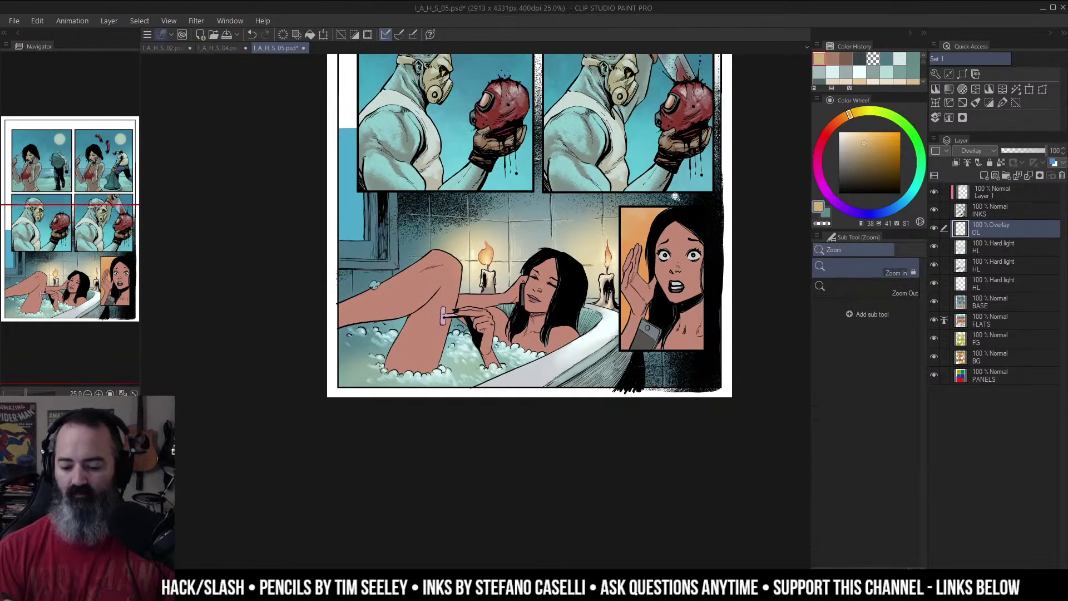
{"action": "left_click_drag", "start_coordinate": [675, 267], "coordinate": [680, 246]}
{"action": "mouse_move", "coordinate": [680, 245]}
{"action": "left_mouse_down"}
{"action": "mouse_move", "coordinate": [584, 272]}
{"action": "mouse_move", "coordinate": [689, 258]}
{"action": "left_mouse_up"}
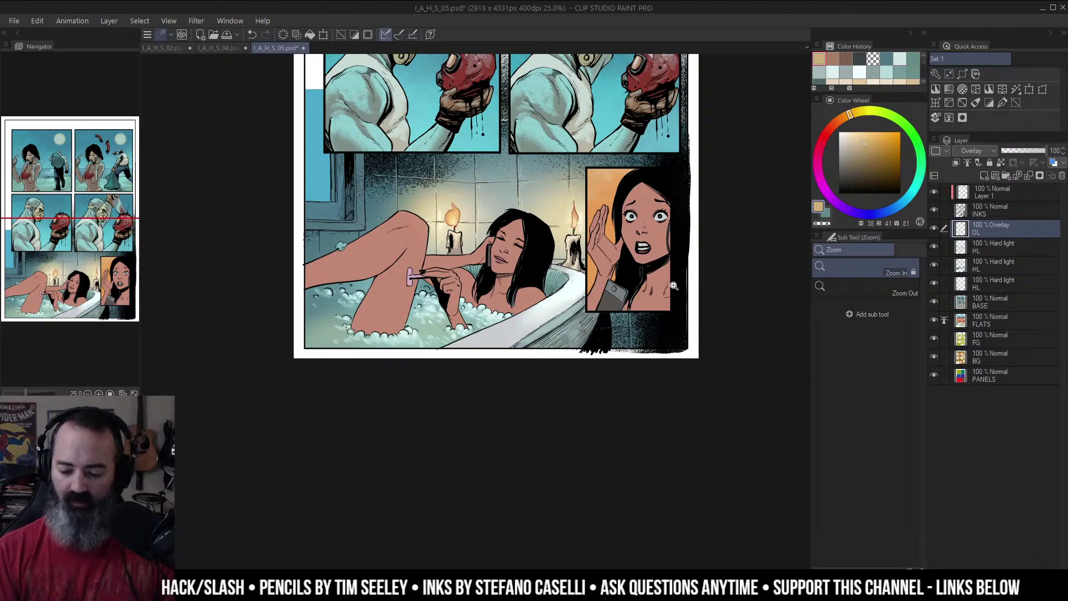
{"action": "mouse_move", "coordinate": [701, 159]}
{"action": "left_mouse_down"}
{"action": "mouse_move", "coordinate": [677, 208]}
{"action": "mouse_move", "coordinate": [690, 187]}
{"action": "left_mouse_up"}
{"action": "key", "text": "ctrl+d"}
{"action": "key", "text": "m"}
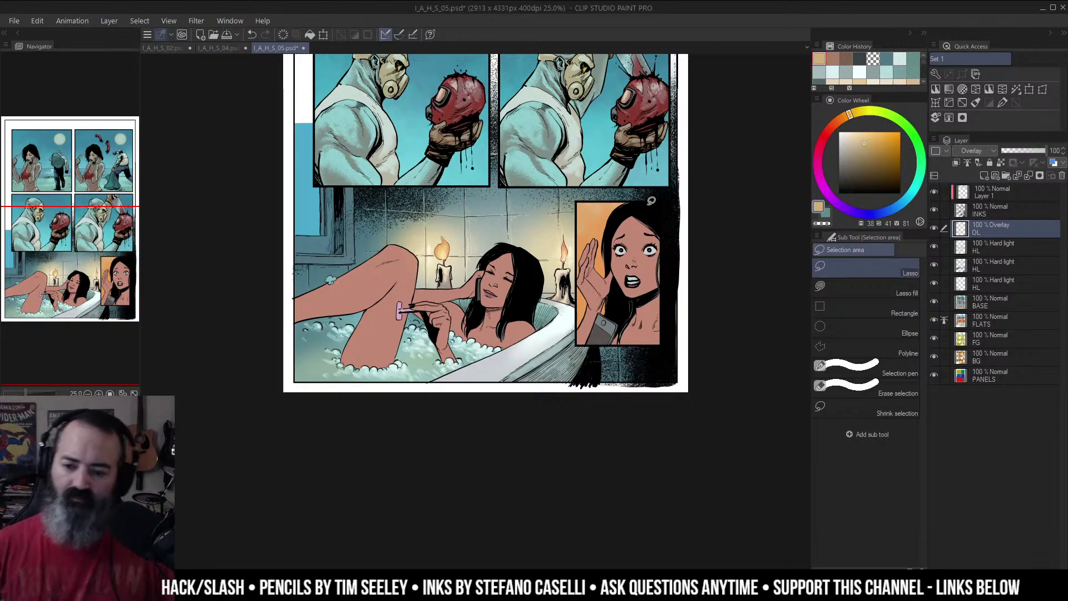
Step: Select the gutter between the two masked-man panels and airbrush it on the BASE layer in darker blue-grey (hue 188, saturation 21, value 53)
{"action": "mouse_move", "coordinate": [661, 160]}
{"action": "left_mouse_down"}
{"action": "mouse_move", "coordinate": [640, 214]}
{"action": "mouse_move", "coordinate": [662, 179]}
{"action": "left_mouse_up"}
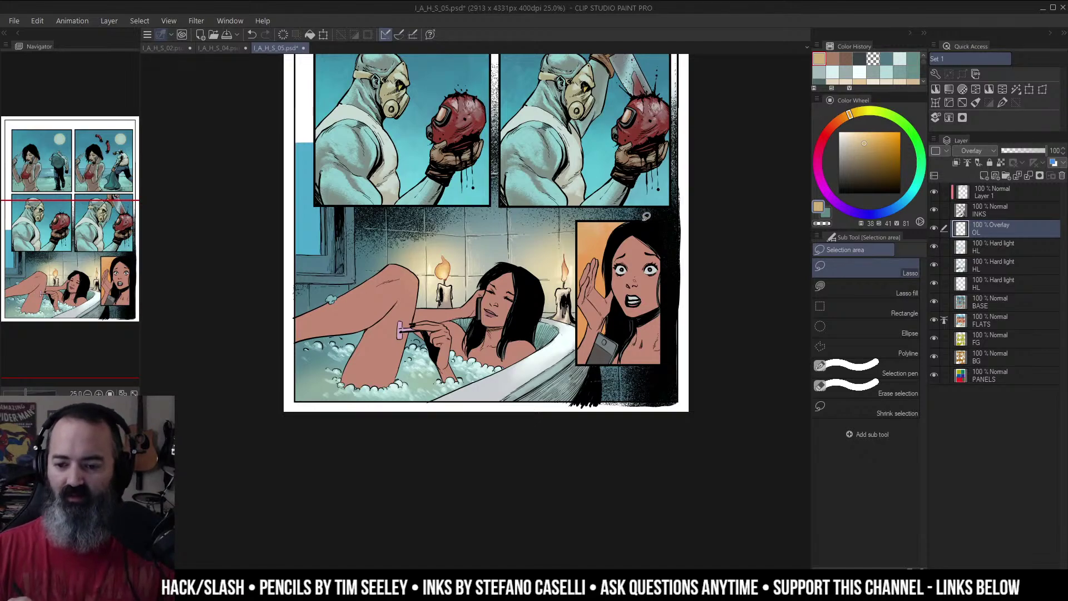
{"action": "scroll", "coordinate": [620, 150], "scroll_direction": "up", "scroll_amount": 1}
{"action": "left_click_drag", "start_coordinate": [621, 150], "coordinate": [628, 186]}
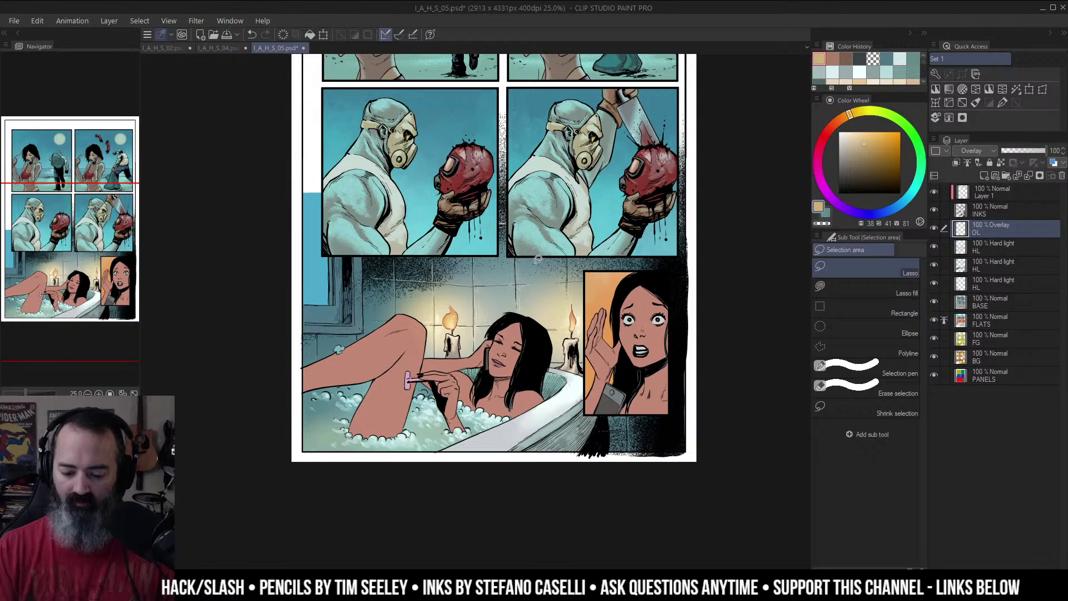
{"action": "key", "text": "w"}
{"action": "left_click", "coordinate": [503, 201]}
{"action": "key", "text": "ctrl+d"}
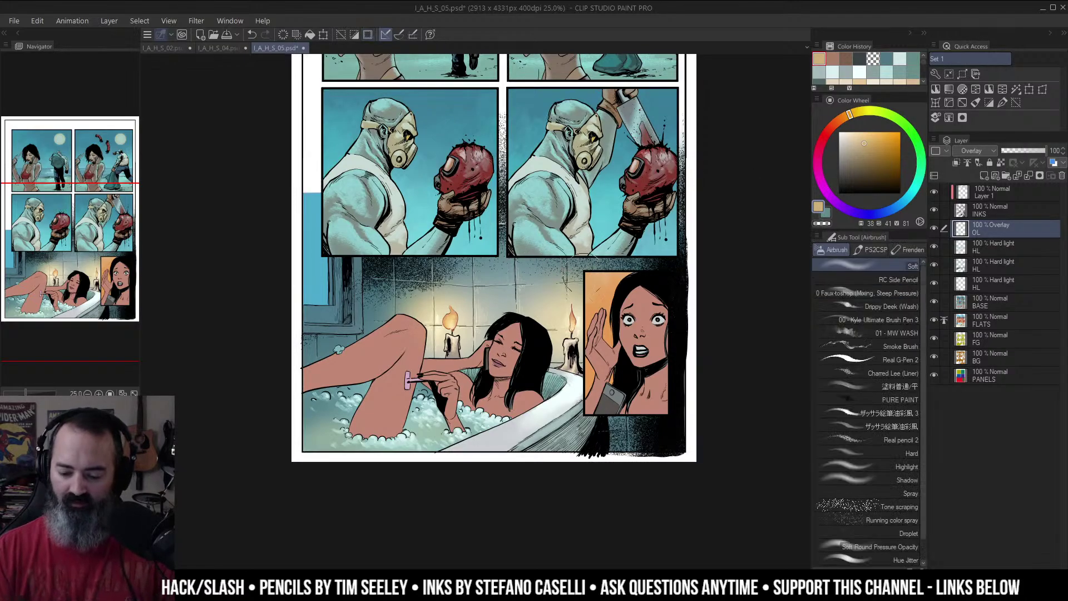
{"action": "key", "text": "b"}
{"action": "left_click", "coordinate": [934, 301], "text": "alt"}
{"action": "left_click", "coordinate": [503, 233], "text": "alt"}
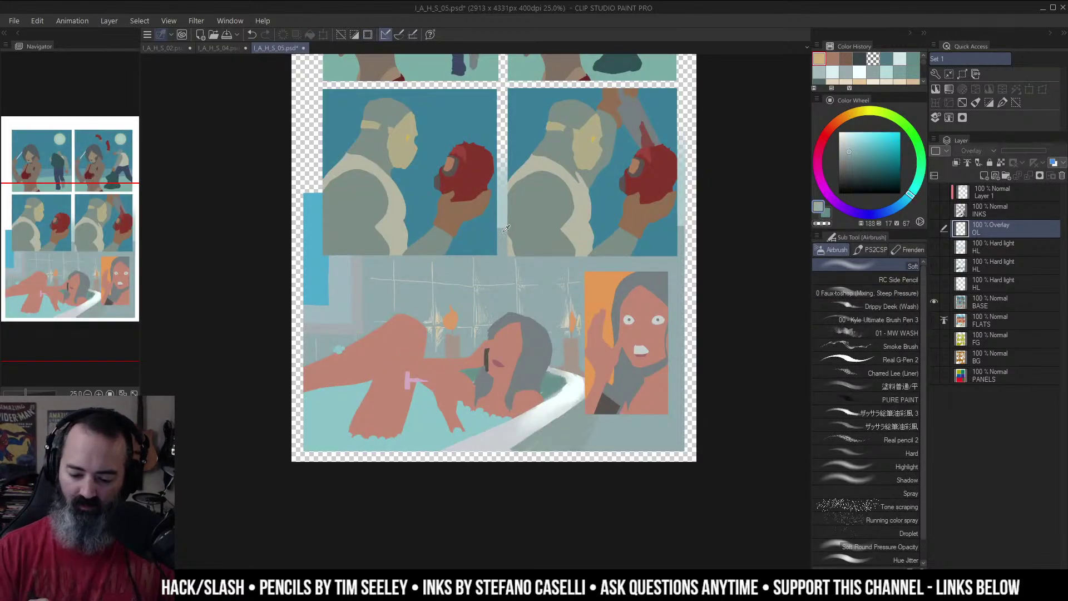
{"action": "left_click", "coordinate": [935, 302], "text": "alt"}
{"action": "left_click", "coordinate": [989, 302]}
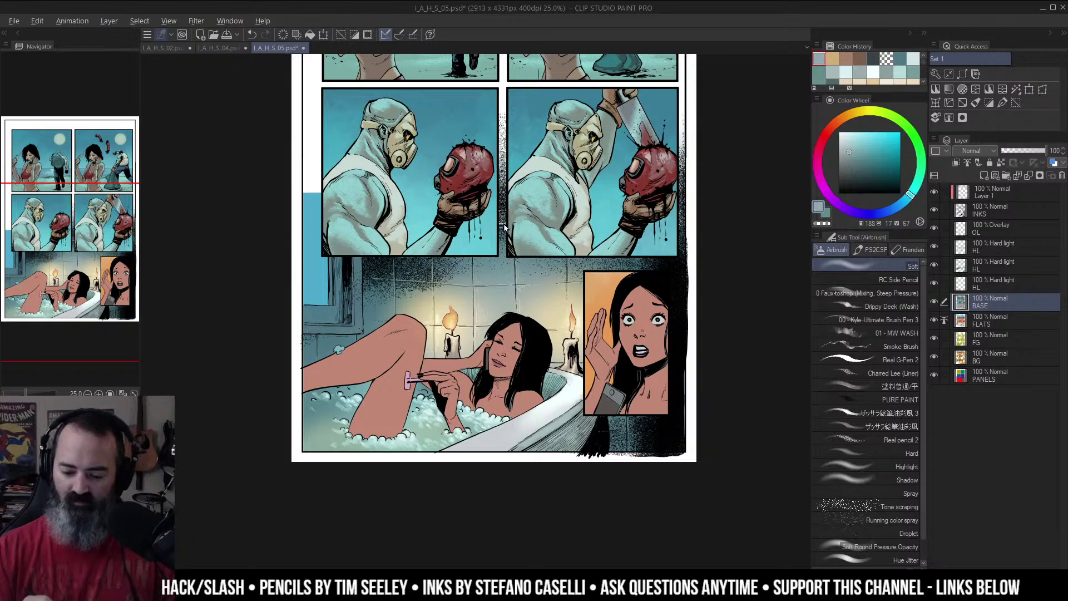
{"action": "key", "text": "bracketright"}
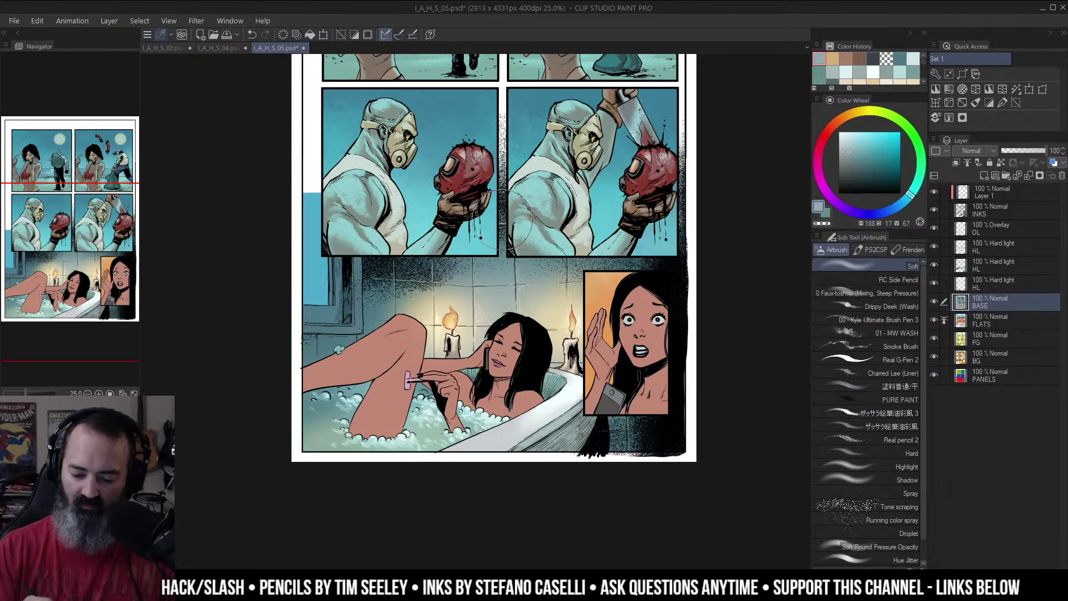
{"action": "left_click", "coordinate": [851, 160]}
{"action": "left_click_drag", "start_coordinate": [506, 229], "coordinate": [507, 220]}
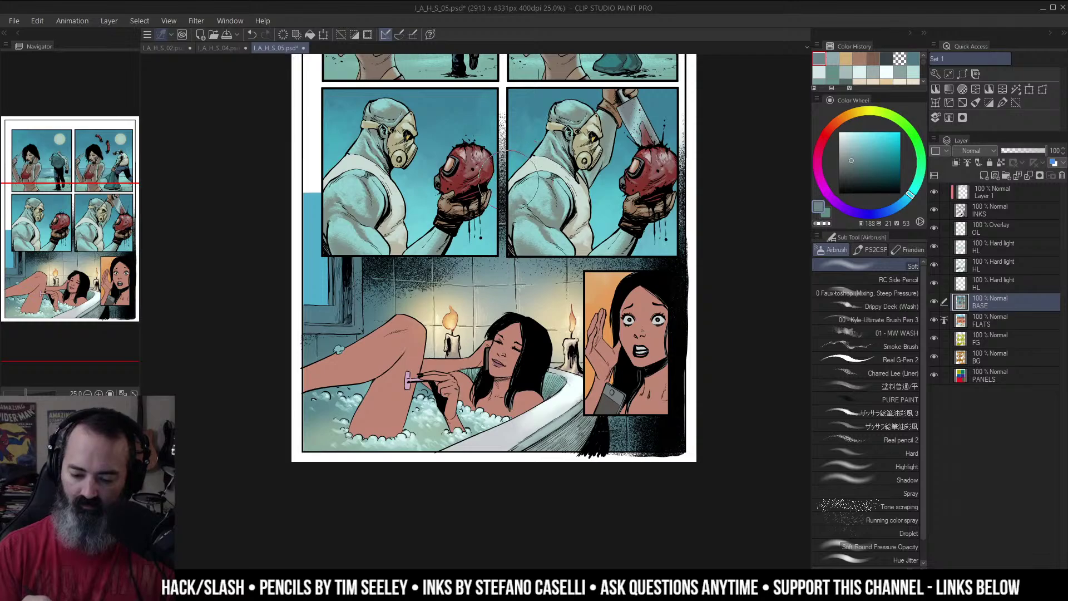
Step: Select the blue window strip beside the masked-man panel and airbrush a white fade into its upper end
{"action": "key", "text": "ctrl+space"}
{"action": "left_click", "coordinate": [595, 211], "text": "alt"}
{"action": "left_click", "coordinate": [601, 189]}
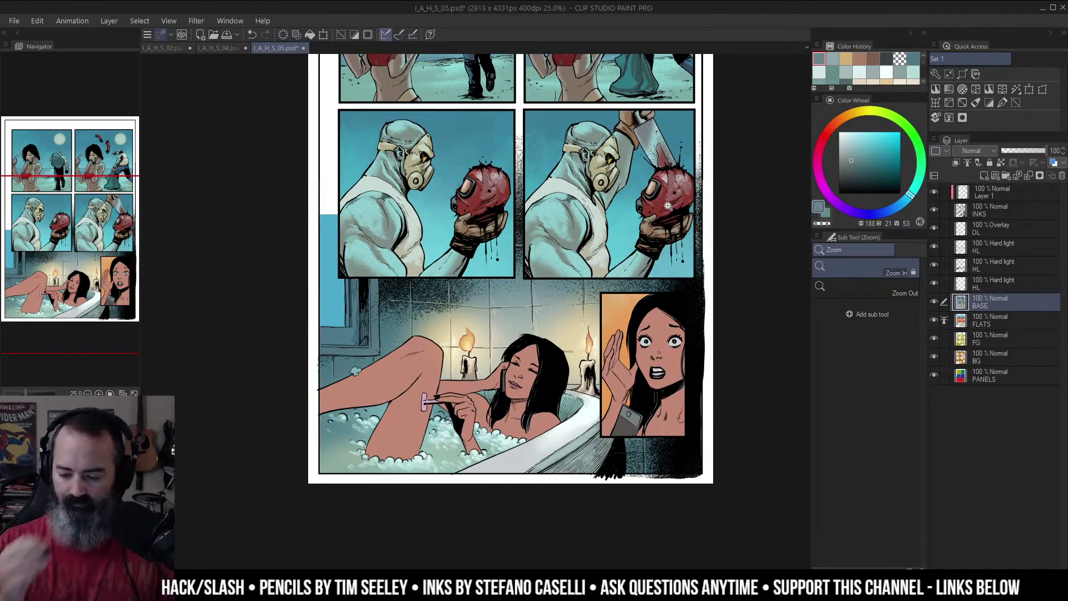
{"action": "left_click_drag", "start_coordinate": [668, 205], "coordinate": [708, 211]}
{"action": "key", "text": "w"}
{"action": "left_click", "coordinate": [374, 223]}
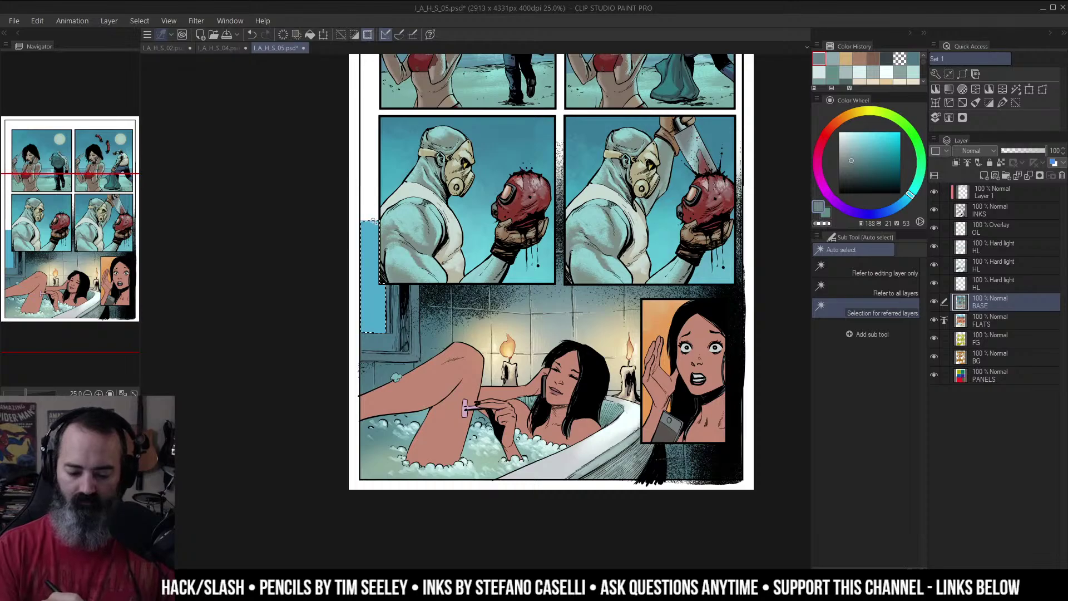
{"action": "key", "text": "b"}
{"action": "left_click", "coordinate": [374, 196], "text": "alt"}
{"action": "mouse_move", "coordinate": [357, 196]}
{"action": "left_mouse_down"}
{"action": "mouse_move", "coordinate": [373, 209]}
{"action": "mouse_move", "coordinate": [377, 169]}
{"action": "mouse_move", "coordinate": [373, 184]}
{"action": "left_mouse_up"}
{"action": "key", "text": "m"}
{"action": "left_click", "coordinate": [333, 173]}
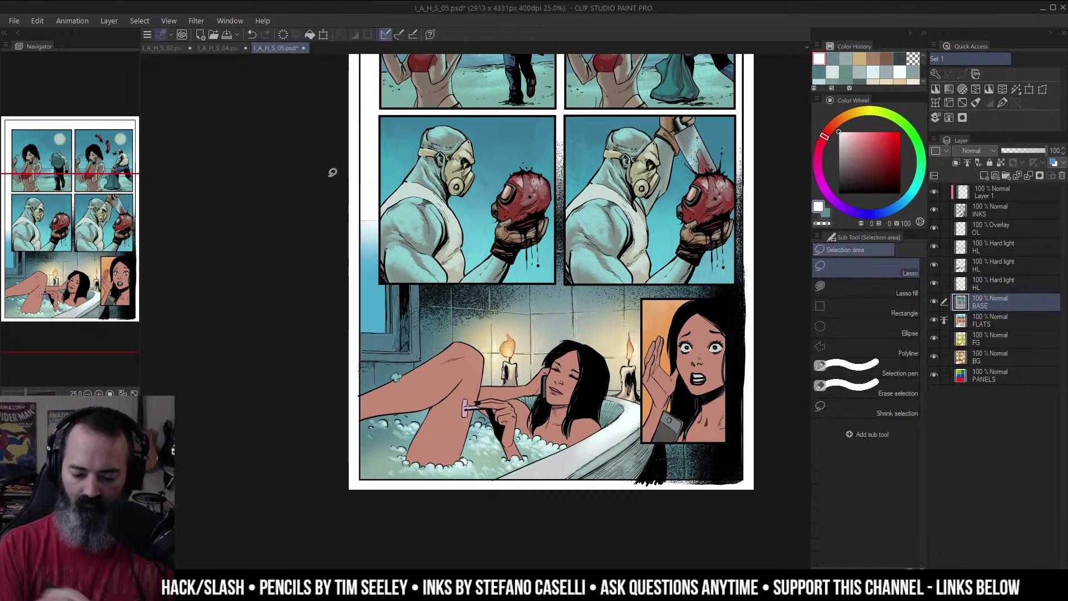
Step: Select the bathing woman's skin and lower its saturation by 8 on the BASE layer
{"action": "left_click_drag", "start_coordinate": [669, 190], "coordinate": [638, 177]}
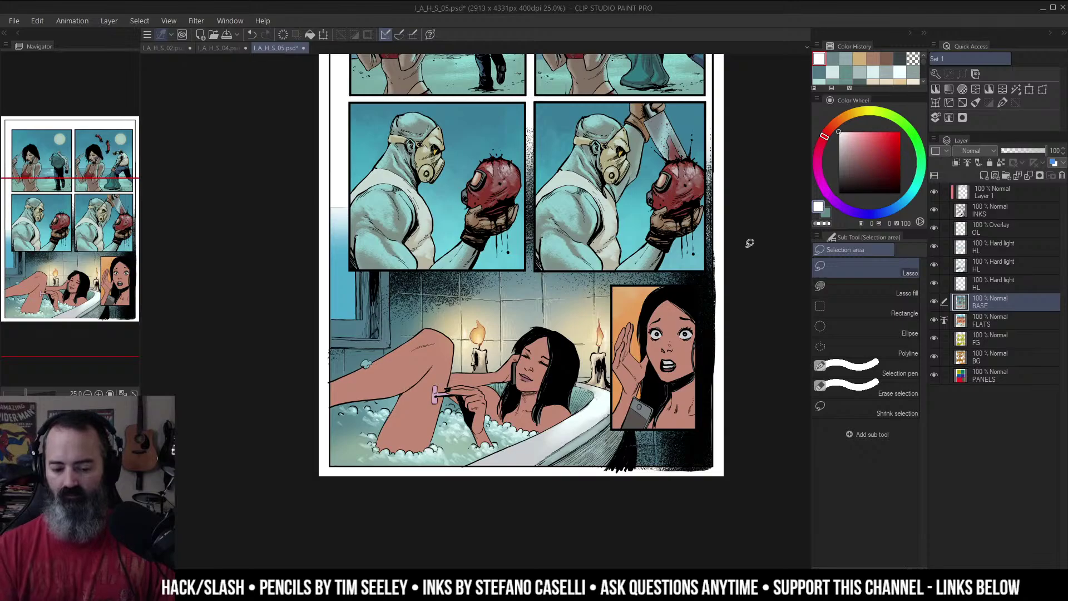
{"action": "left_click_drag", "start_coordinate": [636, 279], "coordinate": [676, 208]}
{"action": "left_click", "coordinate": [594, 299], "text": "ctrl"}
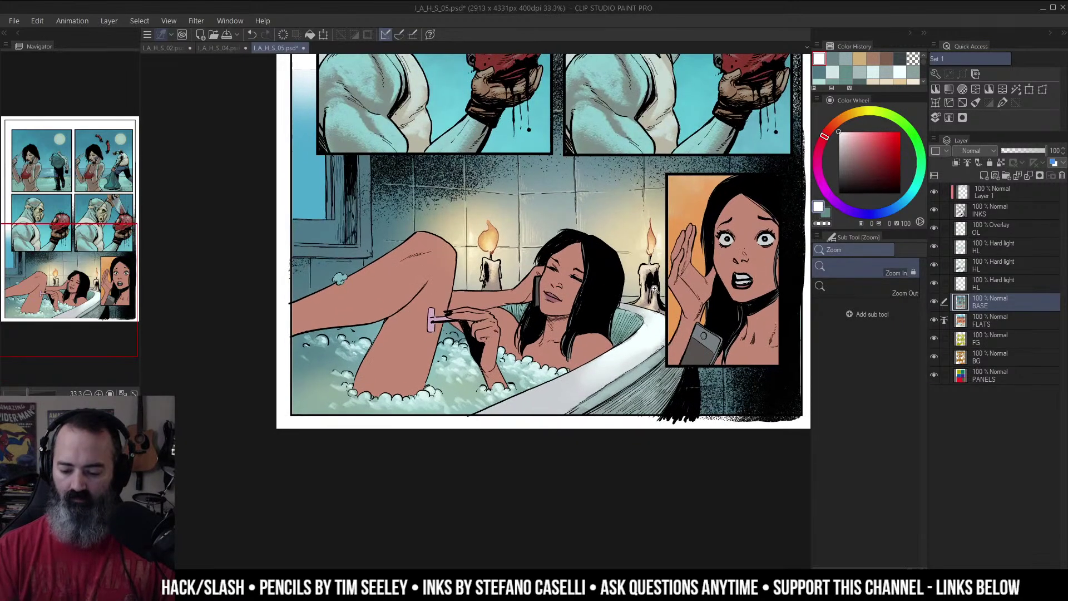
{"action": "key", "text": "w"}
{"action": "left_click", "coordinate": [574, 289]}
{"action": "left_click_drag", "start_coordinate": [651, 272], "coordinate": [593, 269]}
{"action": "key", "text": "ctrl+h"}
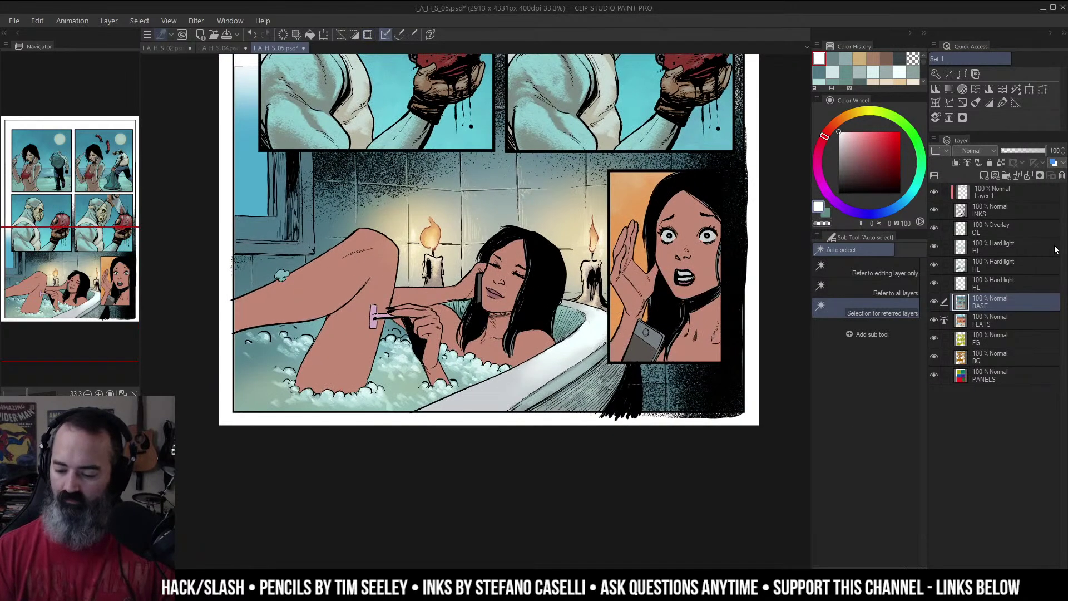
{"action": "key", "text": "ctrl+u"}
{"action": "left_click_drag", "start_coordinate": [837, 222], "coordinate": [830, 224]}
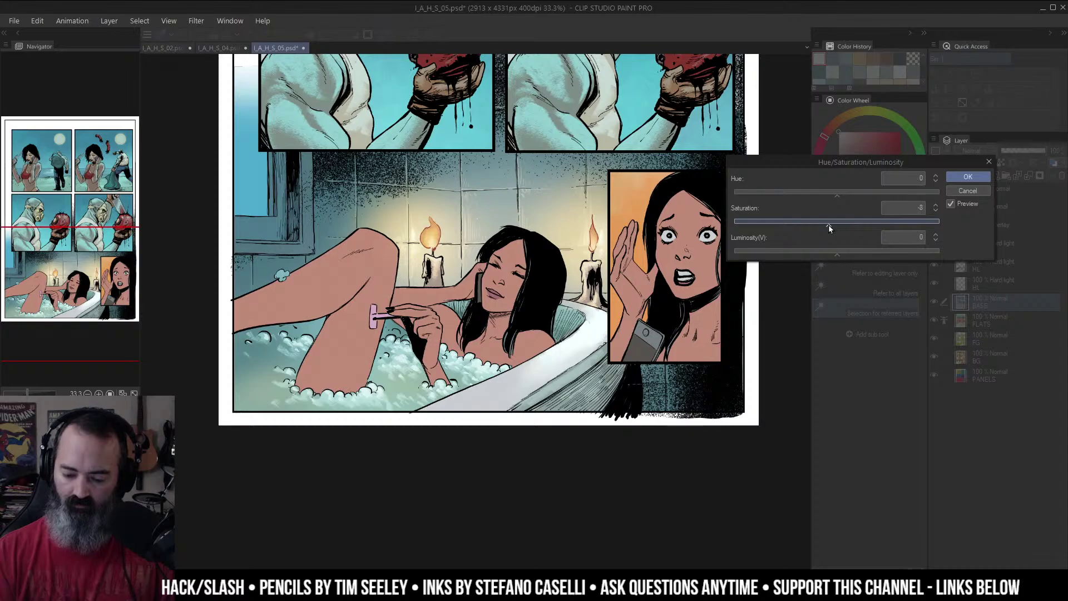
{"action": "left_click", "coordinate": [968, 176]}
Step: Select the orange background behind the woman in the inset phone panel, restricting the selection to that panel with the PANELS layer
{"action": "key", "text": "m"}
{"action": "left_click_drag", "start_coordinate": [737, 129], "coordinate": [722, 135]}
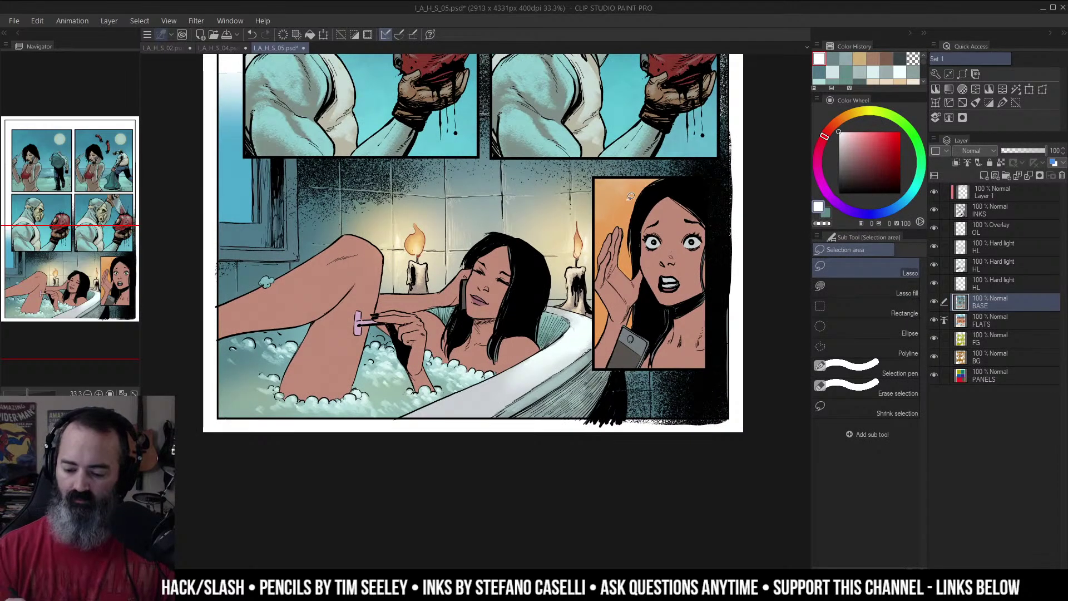
{"action": "key", "text": "w"}
{"action": "left_click", "coordinate": [619, 201]}
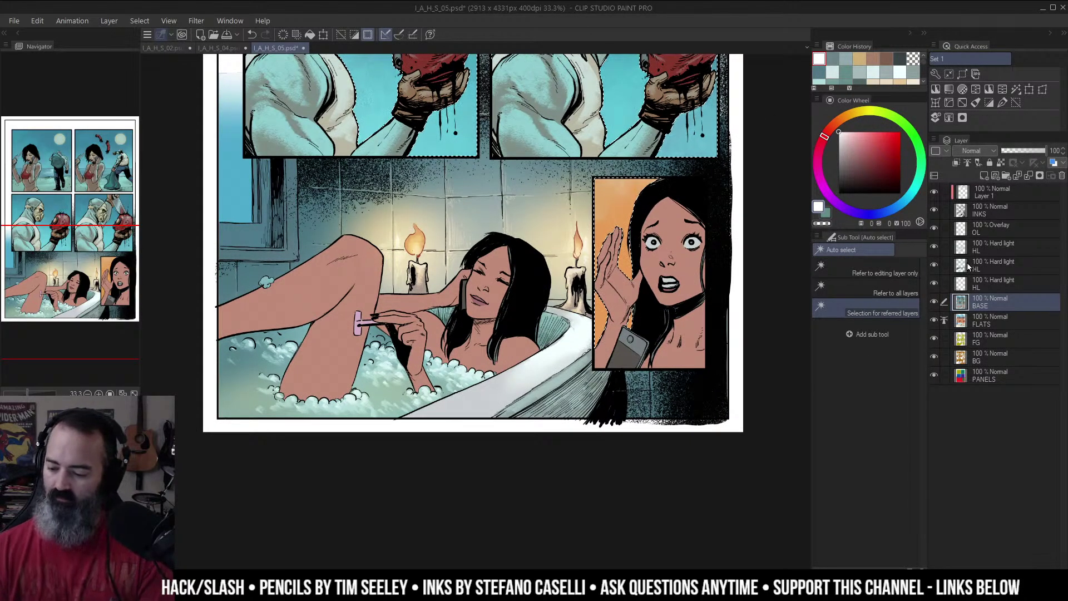
{"action": "left_click", "coordinate": [969, 376]}
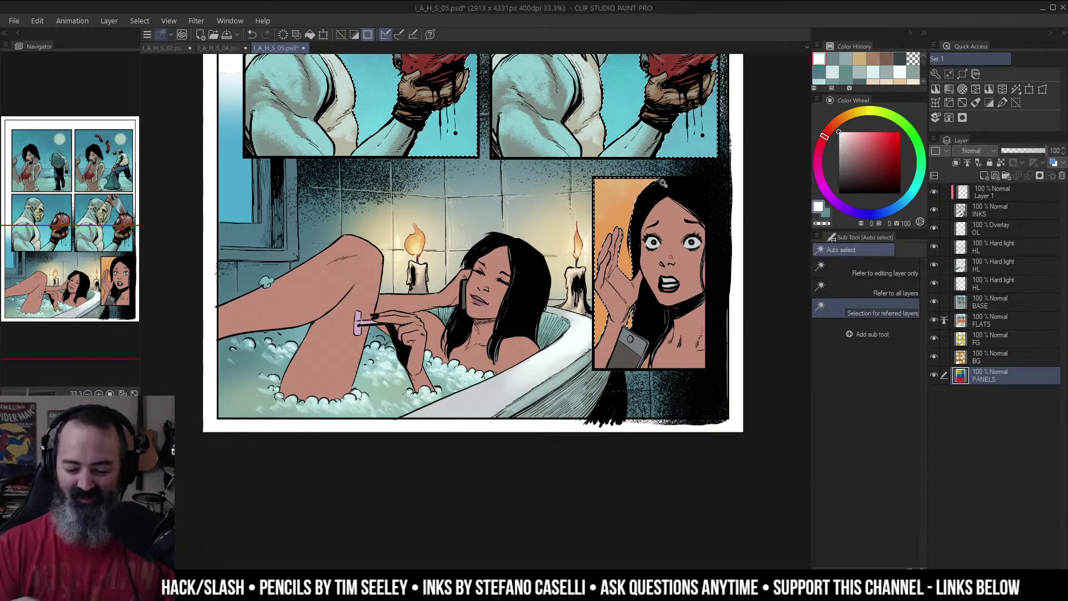
{"action": "left_click", "coordinate": [962, 266]}
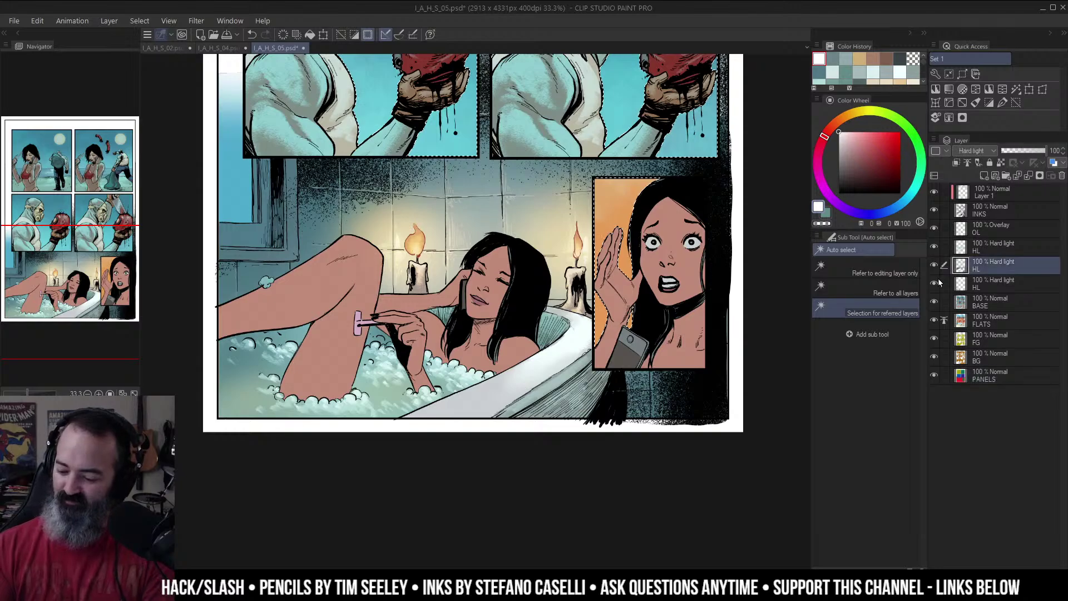
{"action": "left_click", "coordinate": [985, 376]}
{"action": "left_click", "coordinate": [870, 268]}
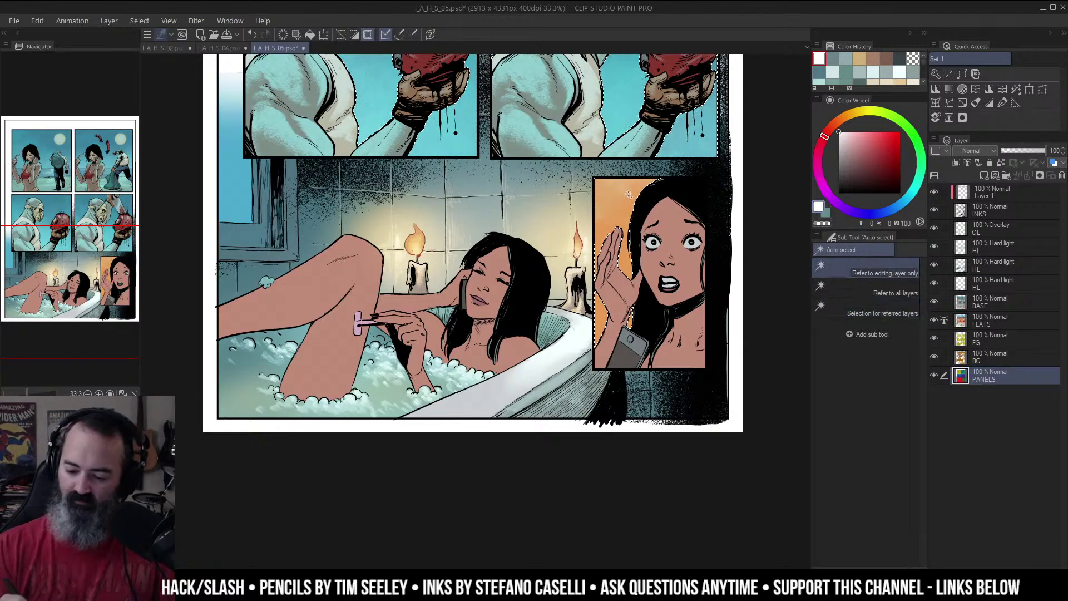
{"action": "left_click", "coordinate": [629, 195], "text": "alt+shift"}
{"action": "left_click_drag", "start_coordinate": [753, 196], "coordinate": [670, 289]}
Step: Brush pale yellow highlights (hue 42, saturation 36, value 95) over the inset's orange background with RC Side Pencil on the lowest HL layer
{"action": "left_click", "coordinate": [963, 249]}
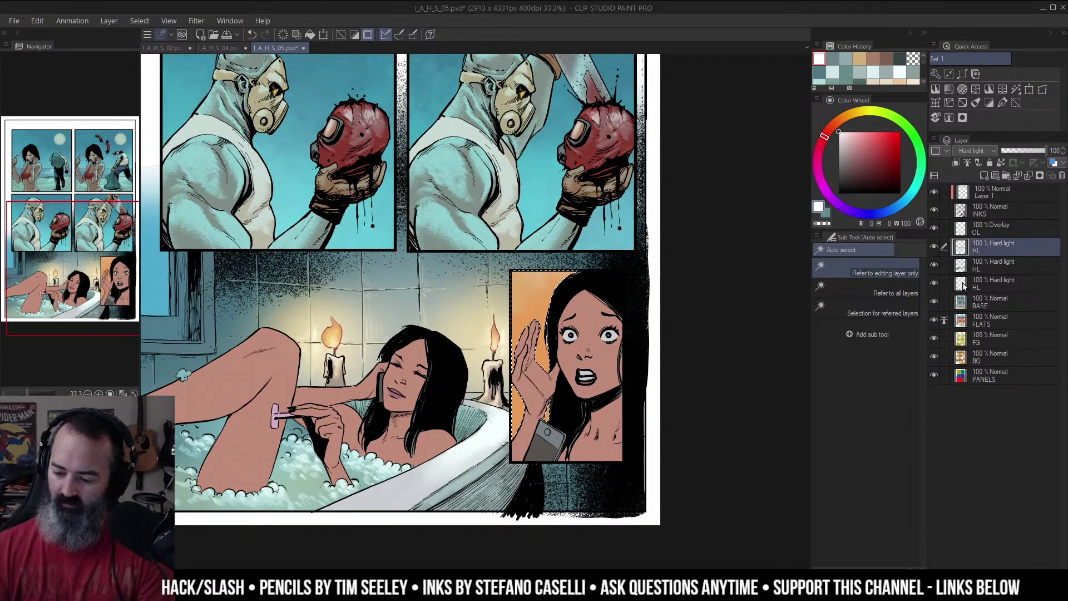
{"action": "left_click", "coordinate": [964, 285]}
{"action": "left_click", "coordinate": [964, 264]}
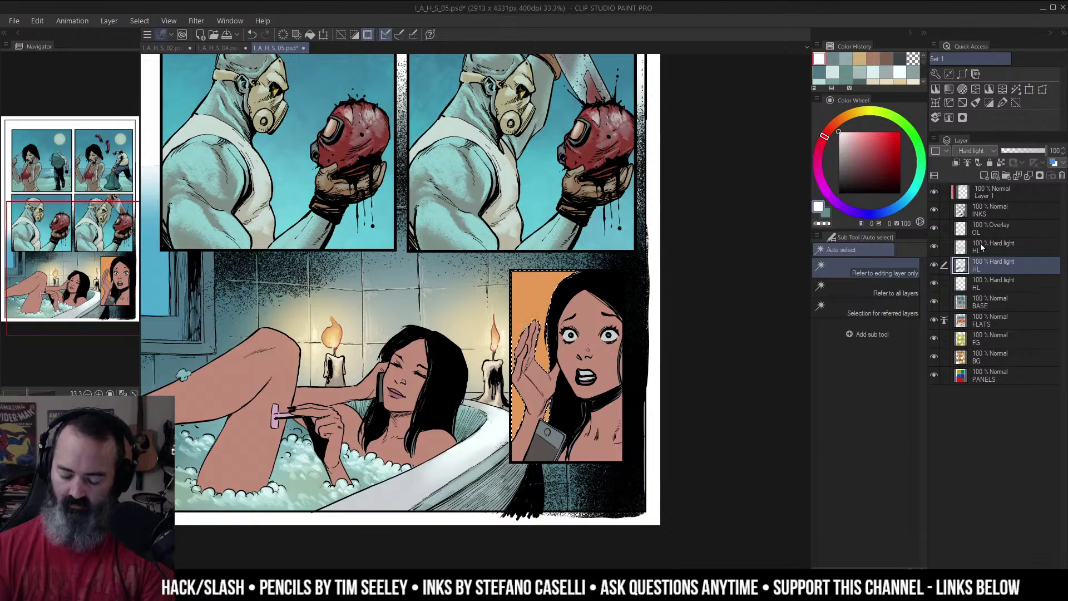
{"action": "key", "text": "b"}
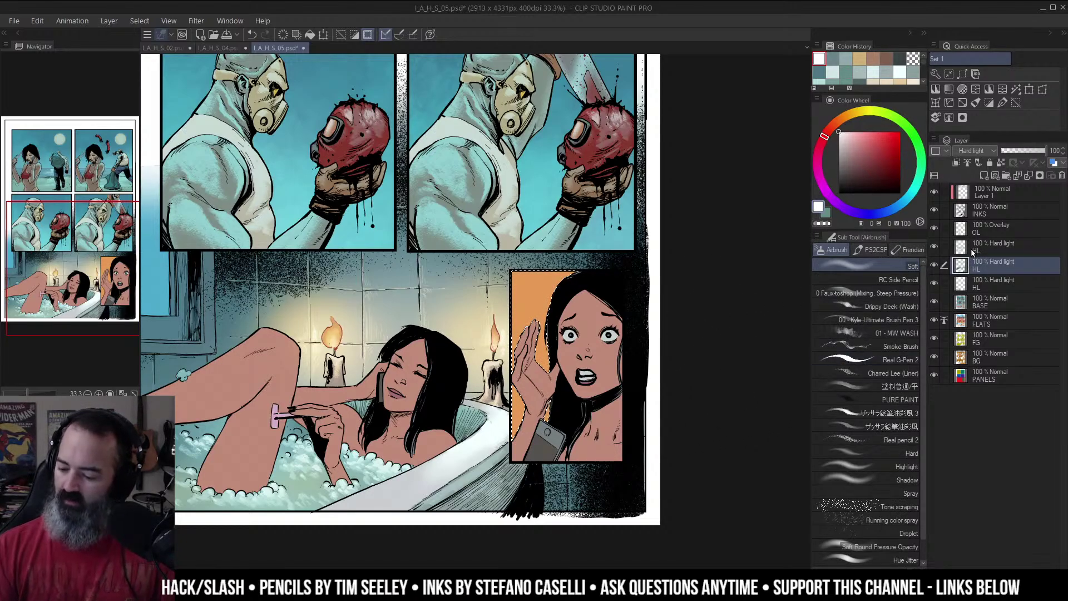
{"action": "left_click", "coordinate": [978, 284]}
{"action": "left_click", "coordinate": [899, 279]}
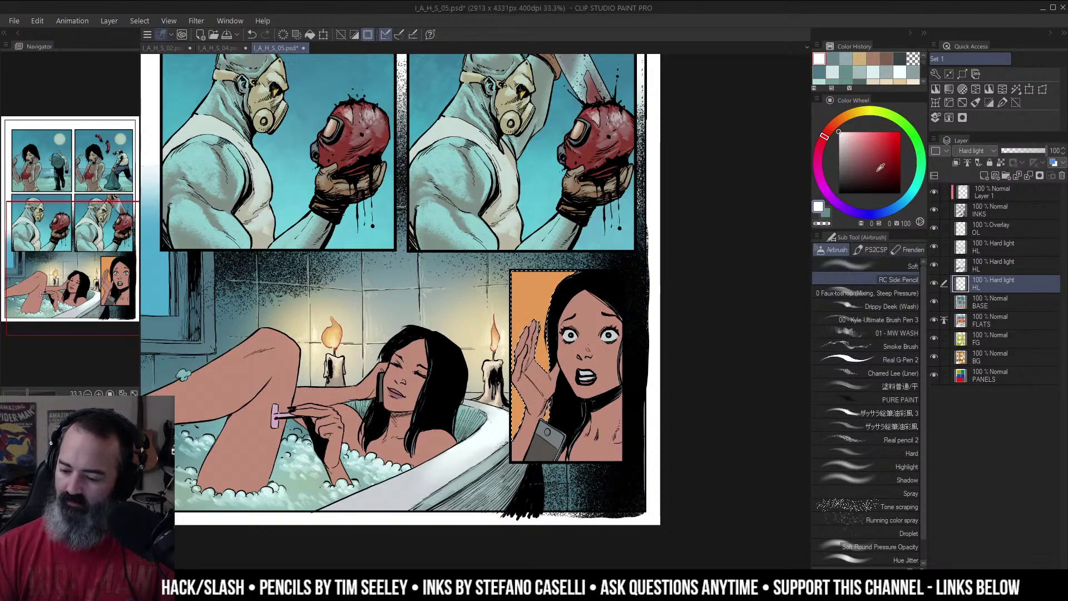
{"action": "left_click", "coordinate": [854, 115]}
{"action": "left_click", "coordinate": [861, 135]}
{"action": "mouse_move", "coordinate": [608, 308]}
{"action": "left_mouse_down"}
{"action": "mouse_move", "coordinate": [521, 354]}
{"action": "mouse_move", "coordinate": [556, 357]}
{"action": "left_mouse_up"}
{"action": "key", "text": "ctrl+z"}
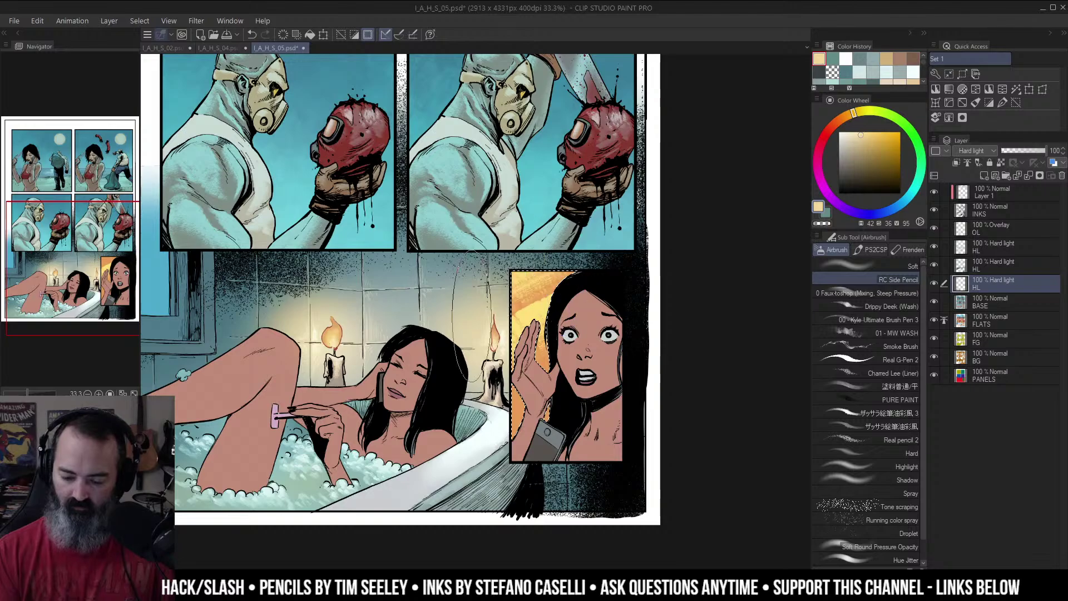
{"action": "scroll", "coordinate": [594, 285], "scroll_direction": "down", "scroll_amount": 1}
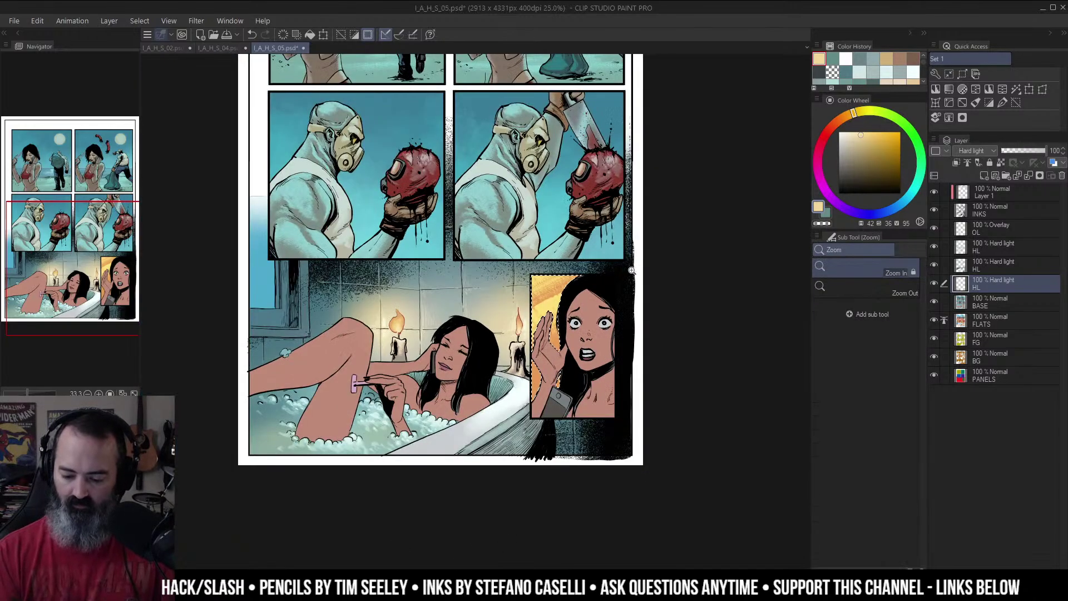
{"action": "left_click_drag", "start_coordinate": [634, 276], "coordinate": [675, 239]}
{"action": "key", "text": "ctrl+d"}
{"action": "key", "text": "m"}
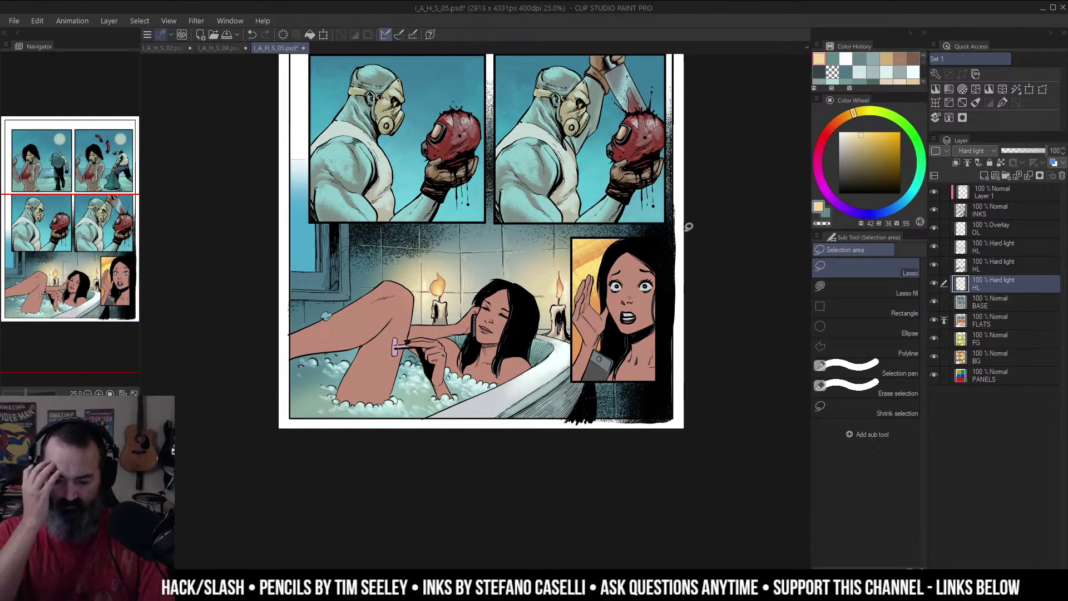
{"action": "scroll", "coordinate": [648, 295], "scroll_direction": "up", "scroll_amount": 1}
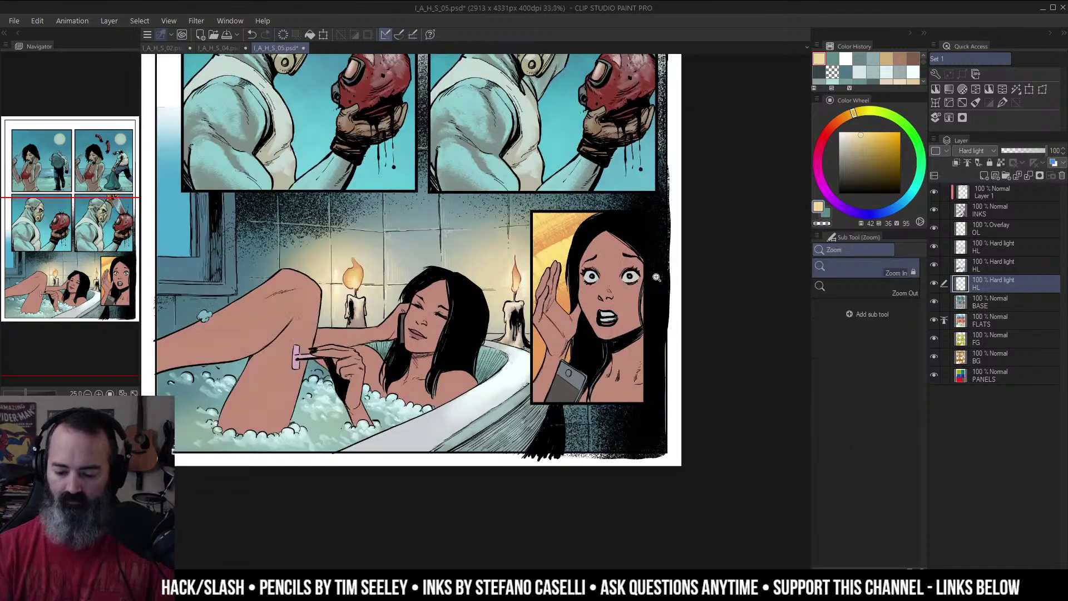
{"action": "key", "text": "w"}
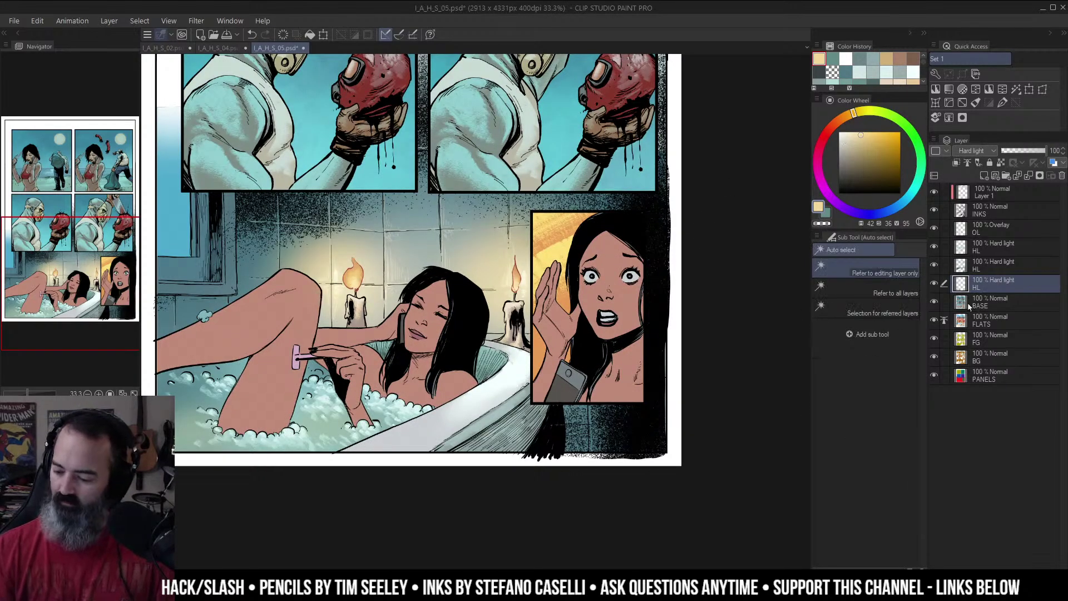
{"action": "left_click", "coordinate": [967, 303]}
{"action": "left_click", "coordinate": [629, 280]}
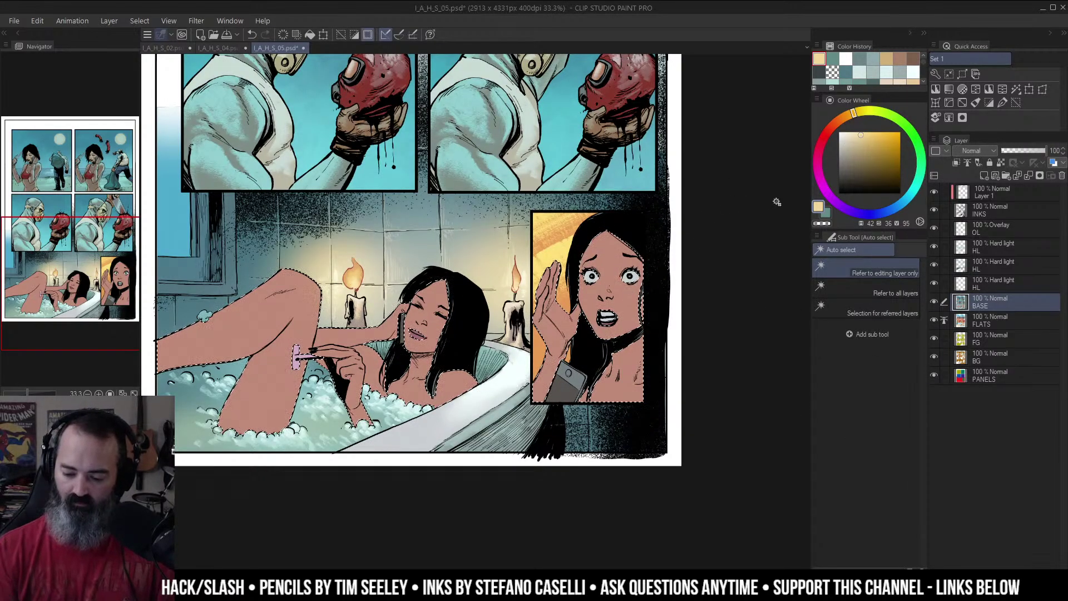
{"action": "key", "text": "m"}
{"action": "mouse_move", "coordinate": [493, 236]}
{"action": "left_mouse_down"}
{"action": "mouse_move", "coordinate": [512, 414]}
{"action": "mouse_move", "coordinate": [328, 207]}
{"action": "left_mouse_up"}
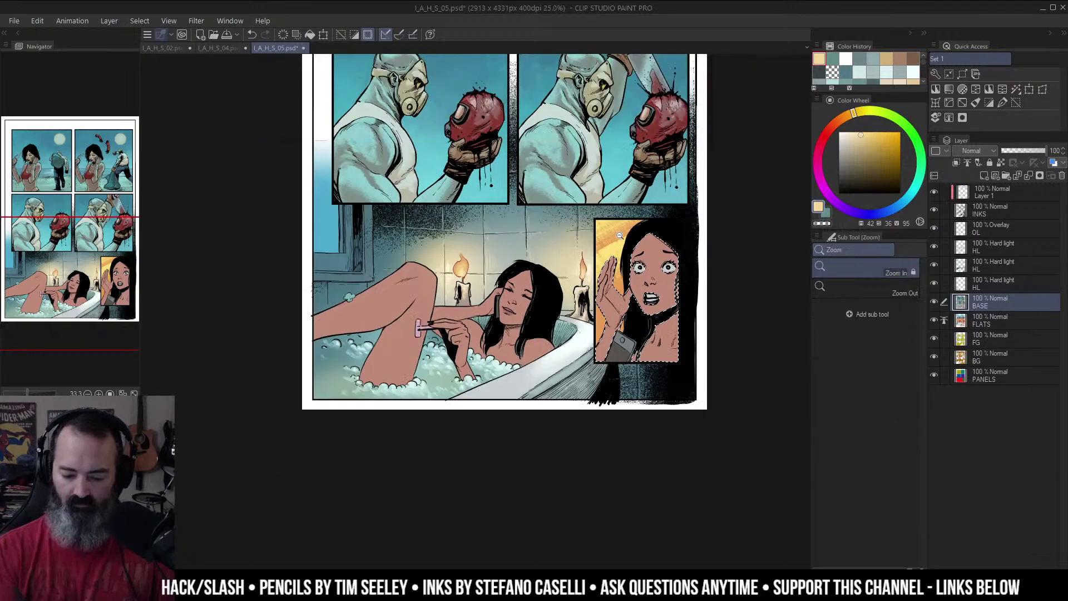
{"action": "scroll", "coordinate": [608, 282], "scroll_direction": "down", "scroll_amount": 3}
{"action": "scroll", "coordinate": [604, 326], "scroll_direction": "up", "scroll_amount": 2}
{"action": "left_click_drag", "start_coordinate": [605, 326], "coordinate": [616, 193]}
{"action": "key", "text": "ctrl+d"}
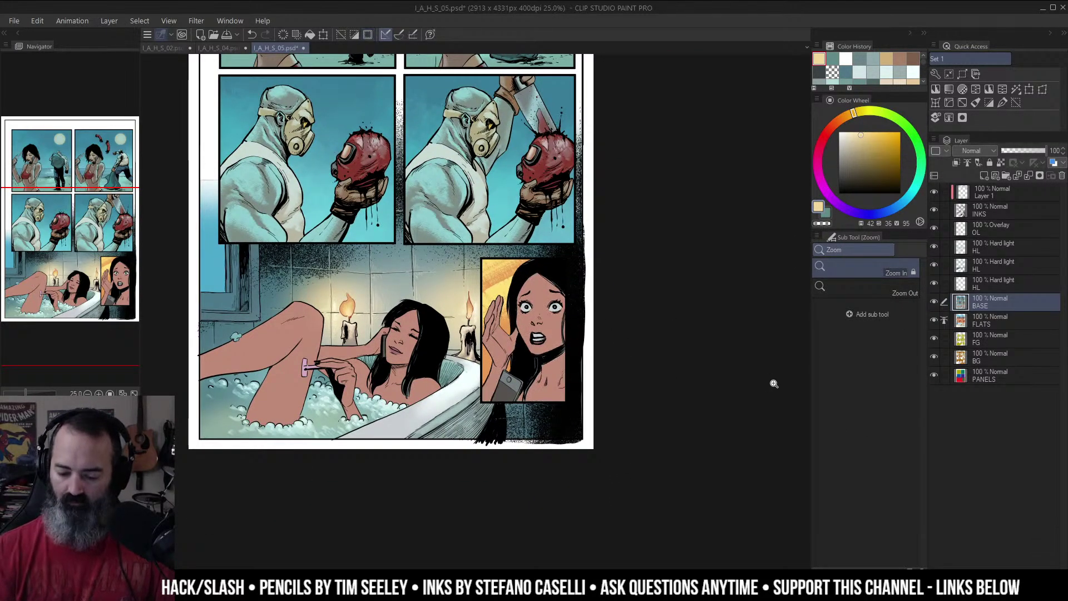
{"action": "scroll", "coordinate": [614, 284], "scroll_direction": "down", "scroll_amount": 2}
{"action": "key", "text": "m"}
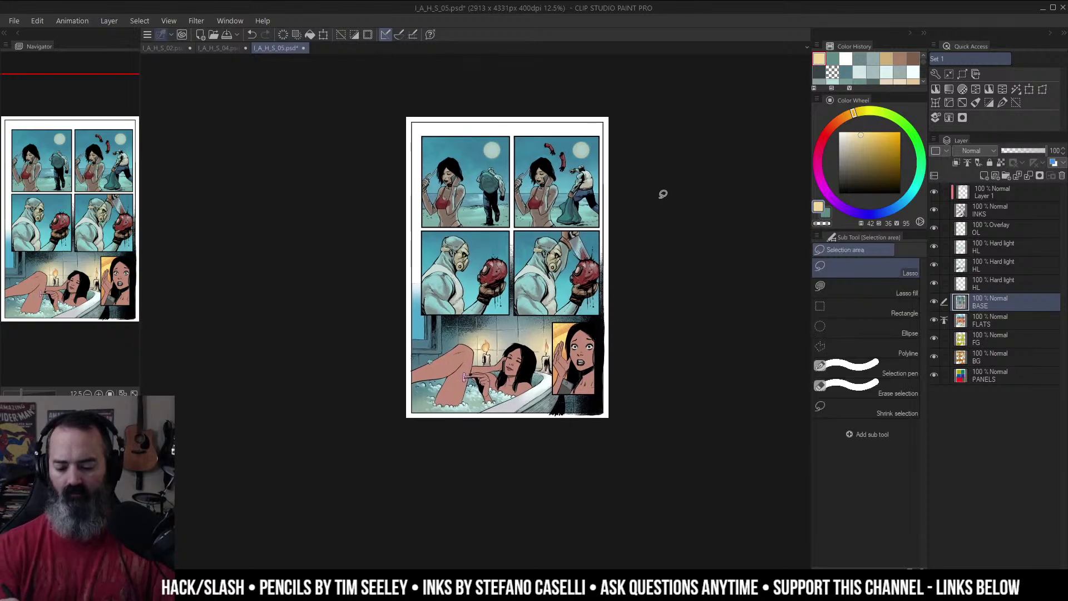
{"action": "key", "text": "w"}
{"action": "scroll", "coordinate": [570, 210], "scroll_direction": "up", "scroll_amount": 4}
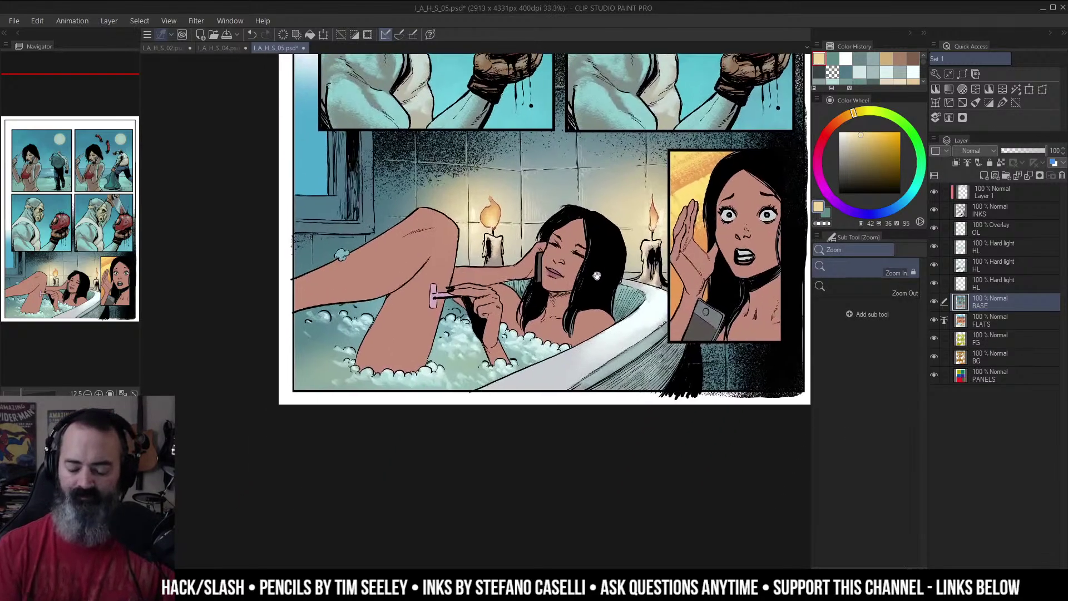
{"action": "key", "text": "ctrl+shift+d"}
{"action": "left_click_drag", "start_coordinate": [616, 224], "coordinate": [644, 230]}
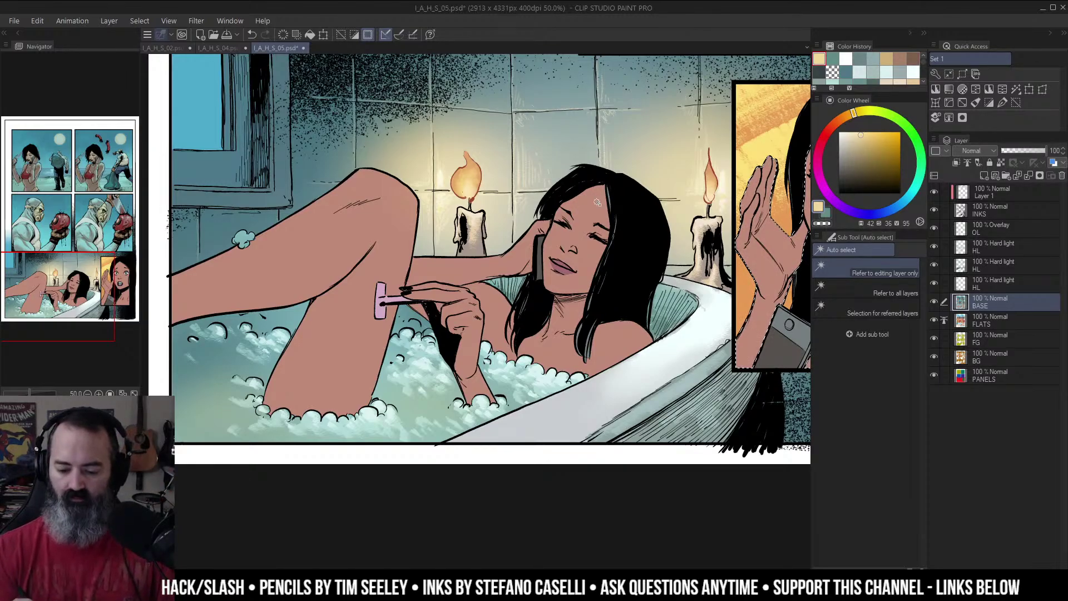
{"action": "key", "text": "ctrl+d"}
{"action": "left_click_drag", "start_coordinate": [609, 204], "coordinate": [593, 217]}
Step: Select the women's skin areas from the referred FLATS layer with the lowest HL layer active, and check the selection in Quick Mask
{"action": "left_click", "coordinate": [965, 286]}
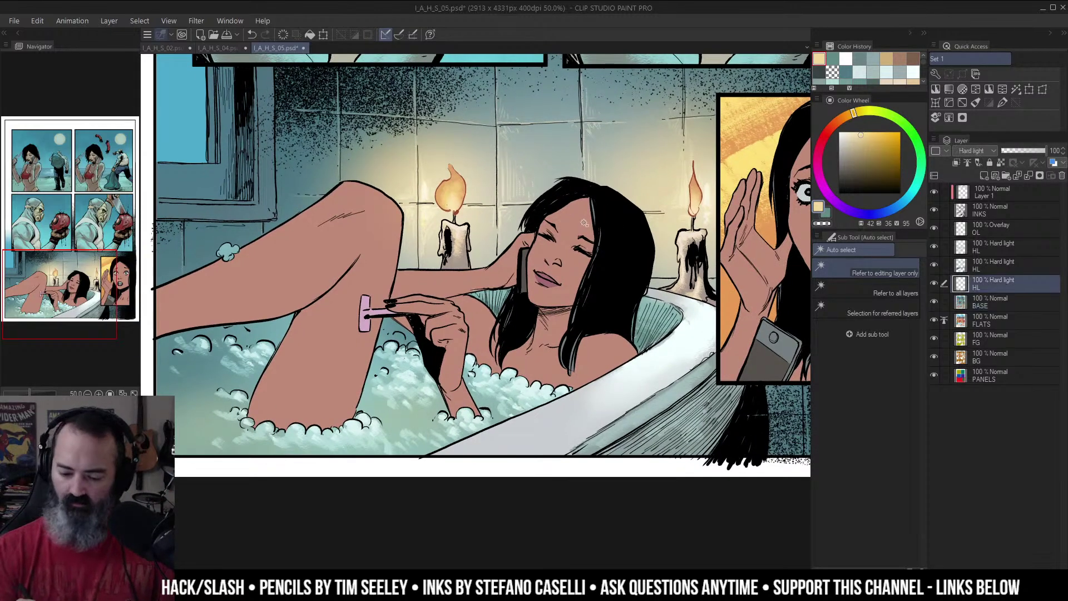
{"action": "left_click", "coordinate": [591, 227]}
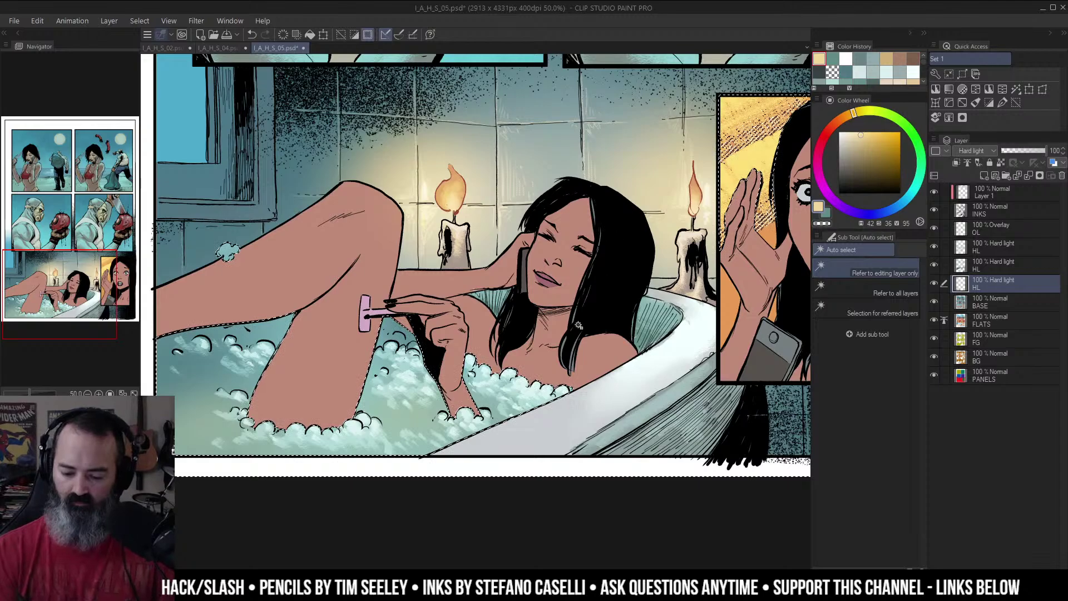
{"action": "left_click", "coordinate": [864, 307]}
{"action": "left_click", "coordinate": [613, 380]}
{"action": "key", "text": "q"}
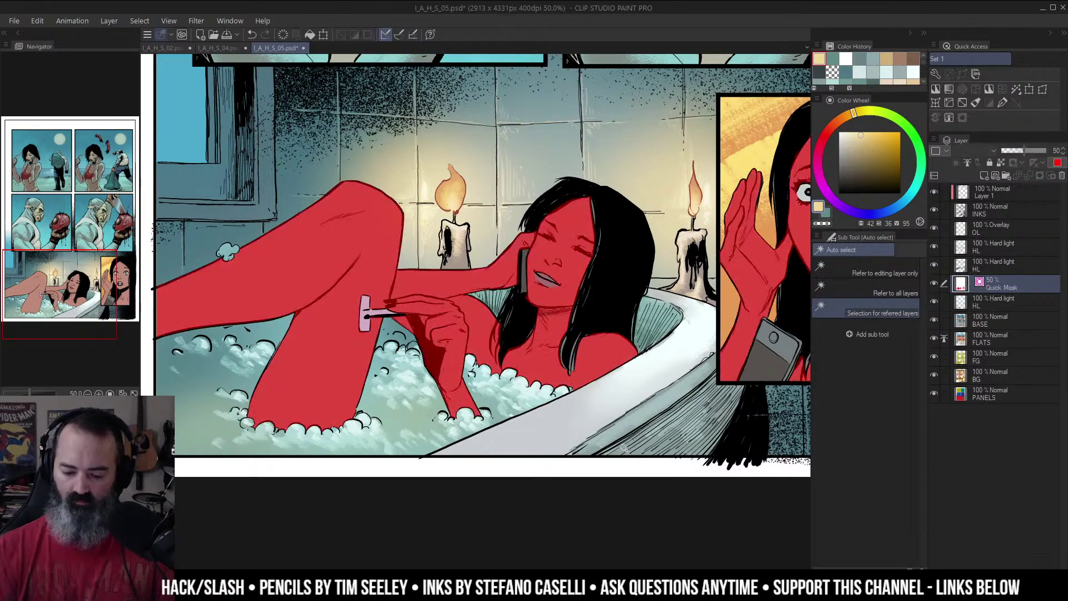
{"action": "key", "text": "q"}
{"action": "key", "text": "z"}
{"action": "left_click", "coordinate": [626, 371], "text": "alt"}
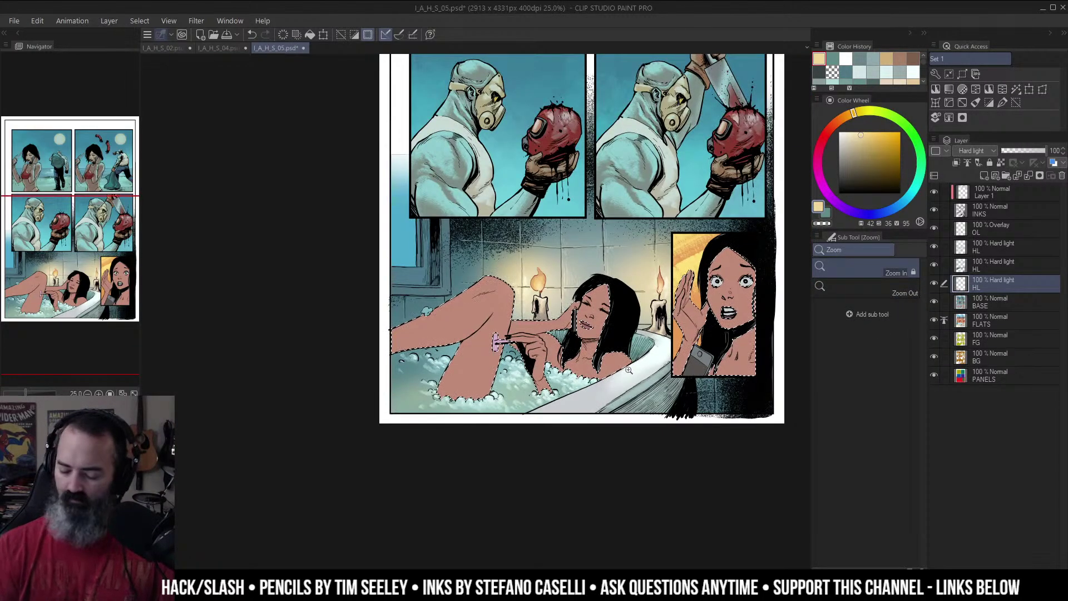
Step: Try RC Side Pencil highlight strokes on the bathing woman's forehead in a muted yellow (hue 42, saturation 37, value 87)
{"action": "left_click", "coordinate": [581, 282]}
{"action": "mouse_move", "coordinate": [622, 296]}
{"action": "left_mouse_down"}
{"action": "mouse_move", "coordinate": [588, 241]}
{"action": "mouse_move", "coordinate": [598, 206]}
{"action": "mouse_move", "coordinate": [617, 270]}
{"action": "left_mouse_up"}
{"action": "left_click", "coordinate": [576, 247]}
{"action": "key", "text": "b"}
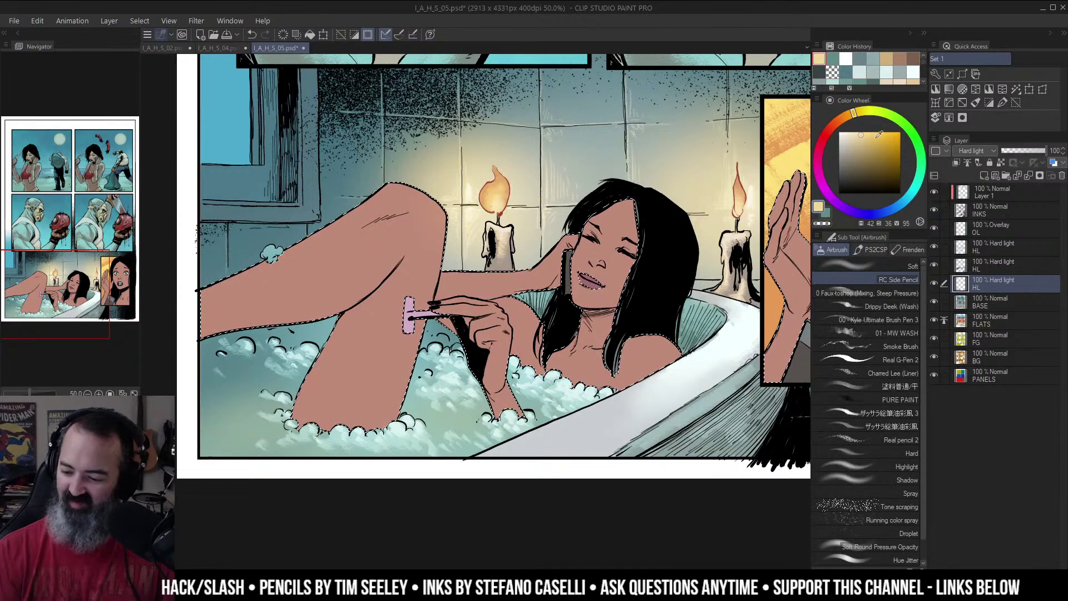
{"action": "left_click", "coordinate": [861, 140]}
{"action": "left_click_drag", "start_coordinate": [617, 212], "coordinate": [644, 208]}
{"action": "key", "text": "ctrl+z"}
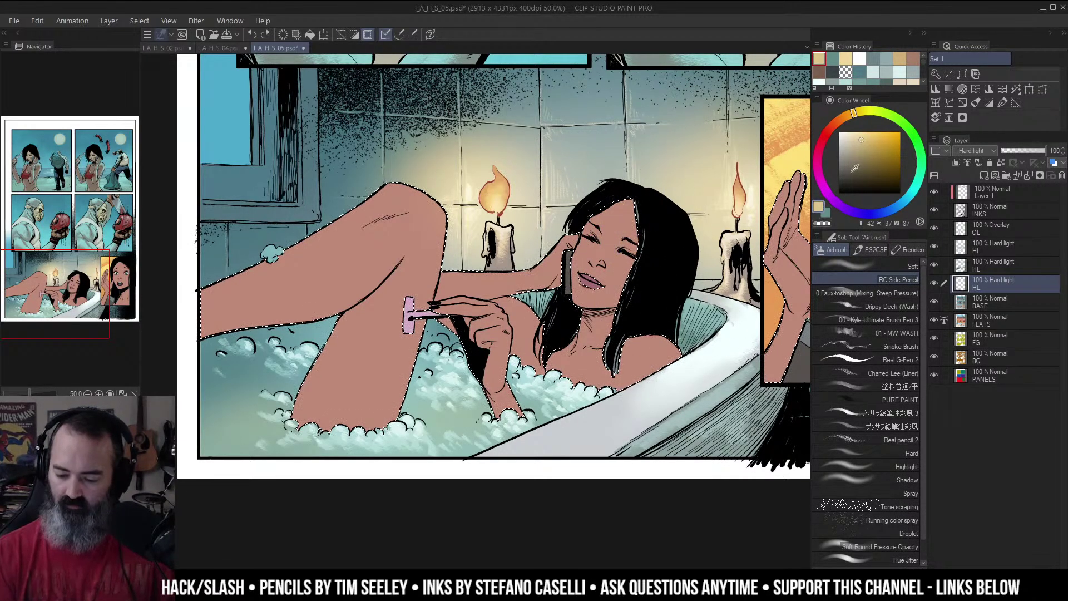
{"action": "left_click_drag", "start_coordinate": [855, 146], "coordinate": [850, 146]}
{"action": "mouse_move", "coordinate": [611, 222]}
{"action": "left_mouse_down"}
{"action": "mouse_move", "coordinate": [631, 205]}
{"action": "mouse_move", "coordinate": [614, 215]}
{"action": "mouse_move", "coordinate": [618, 199]}
{"action": "left_mouse_up"}
{"action": "key", "text": "ctrl+z"}
Step: Set the colour to hue 42, saturation 22, value 74 and brush a Soft airbrush highlight over the bathing woman's face
{"action": "left_click", "coordinate": [851, 148]}
{"action": "key", "text": "ctrl+z"}
{"action": "scroll", "coordinate": [617, 199], "scroll_direction": "up", "scroll_amount": 1}
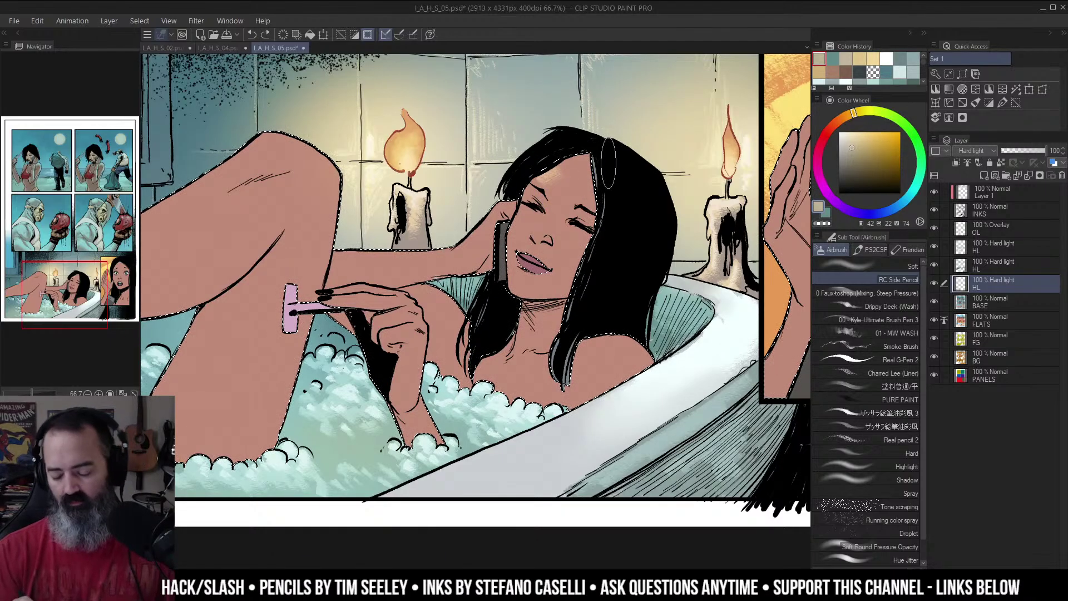
{"action": "key", "text": "ctrl+space"}
{"action": "scroll", "coordinate": [612, 195], "scroll_direction": "down", "scroll_amount": 1}
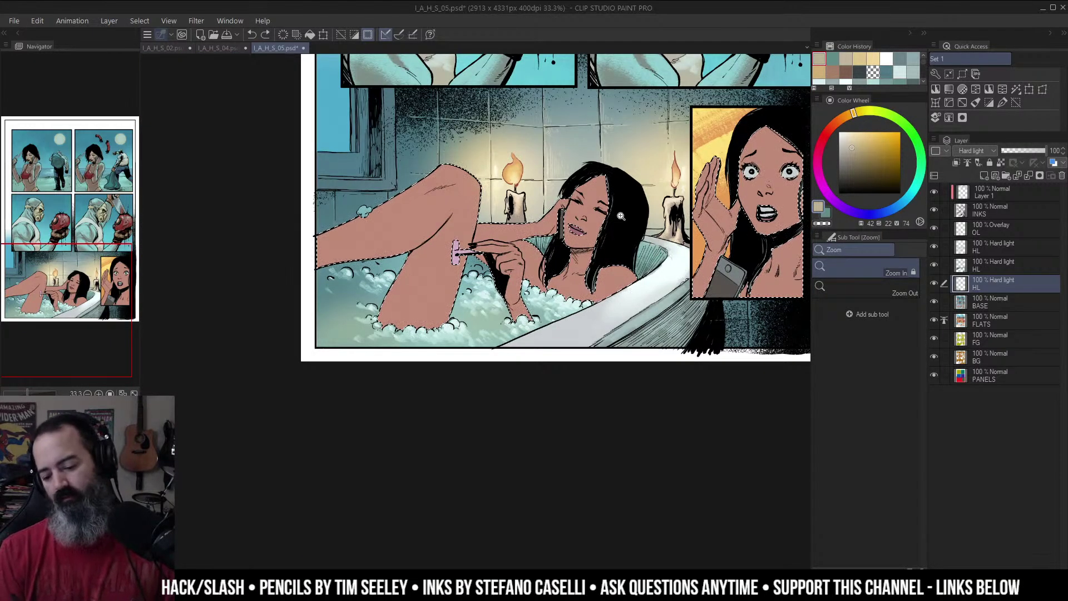
{"action": "scroll", "coordinate": [653, 189], "scroll_direction": "up", "scroll_amount": 1}
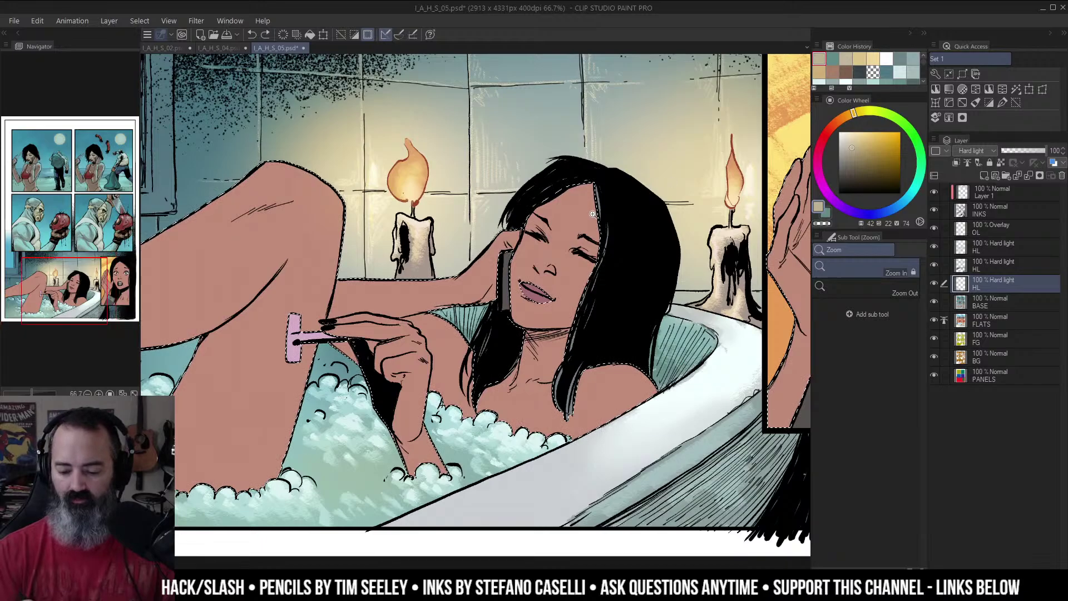
{"action": "key", "text": "b"}
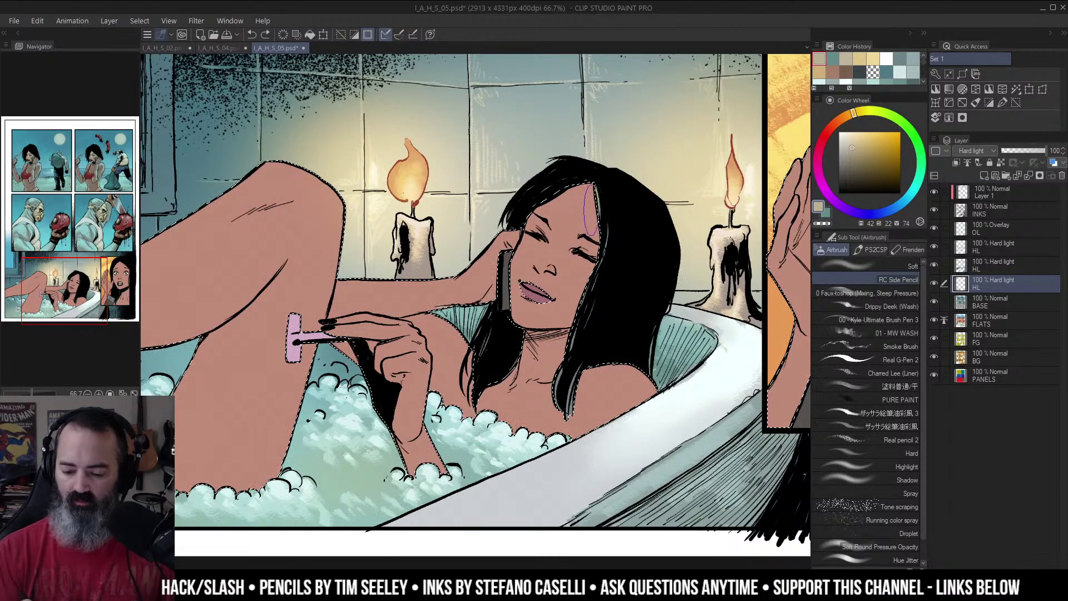
{"action": "left_click", "coordinate": [908, 266]}
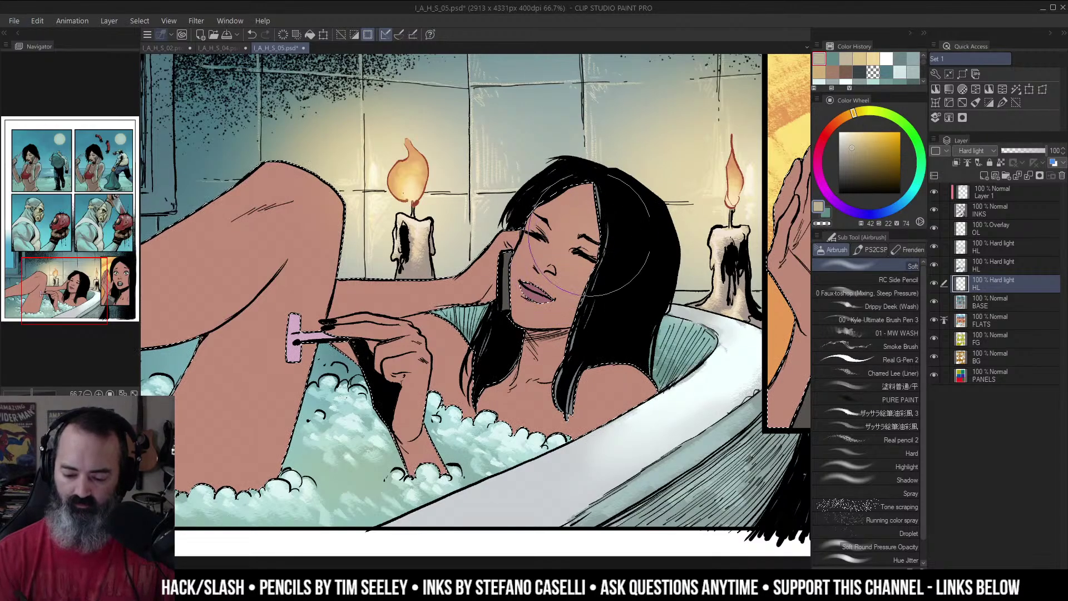
{"action": "key", "text": "slash"}
{"action": "left_click", "coordinate": [617, 214], "text": "alt"}
{"action": "left_click", "coordinate": [616, 214], "text": "alt"}
{"action": "left_click", "coordinate": [645, 200]}
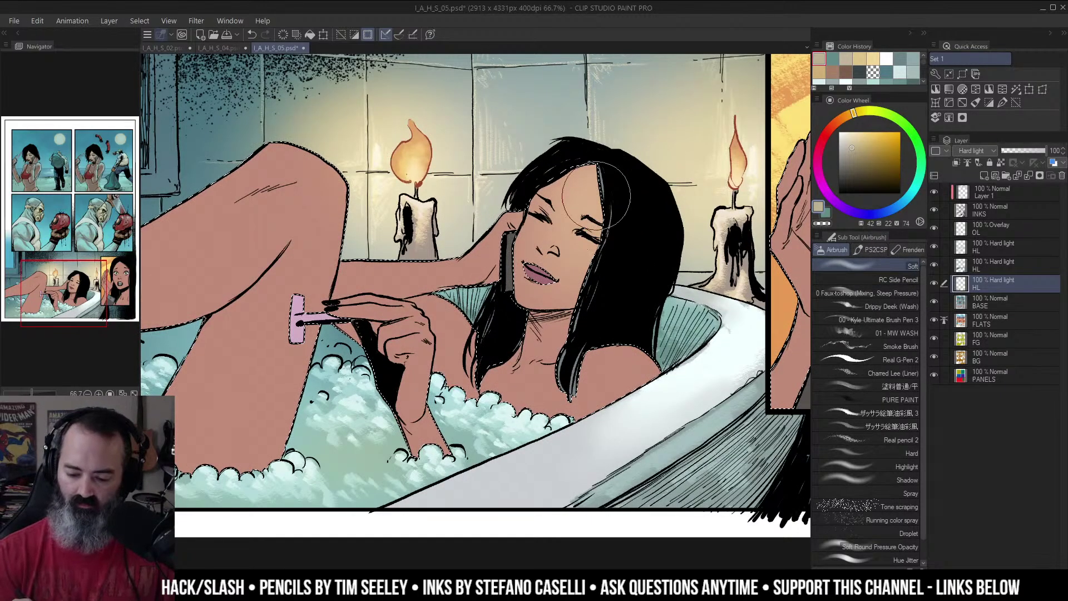
Step: Refine the highlights around the bathing woman's eyes and nose with the RC Side Pencil, using transparent colour to cut back the glow
{"action": "left_click", "coordinate": [898, 280]}
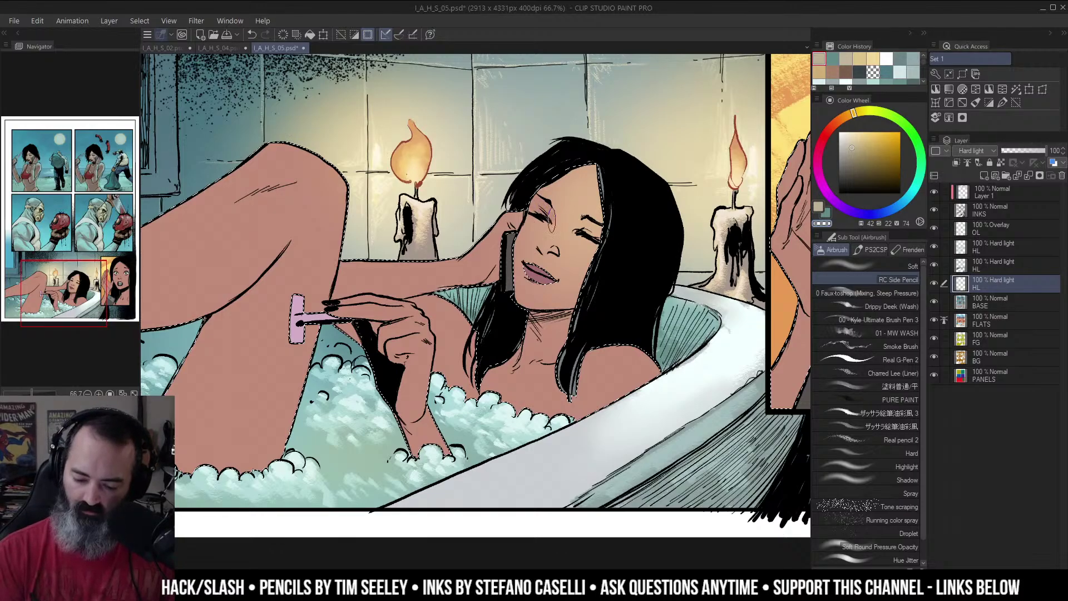
{"action": "mouse_move", "coordinate": [551, 220]}
{"action": "left_mouse_down"}
{"action": "mouse_move", "coordinate": [577, 181]}
{"action": "mouse_move", "coordinate": [549, 216]}
{"action": "left_mouse_up"}
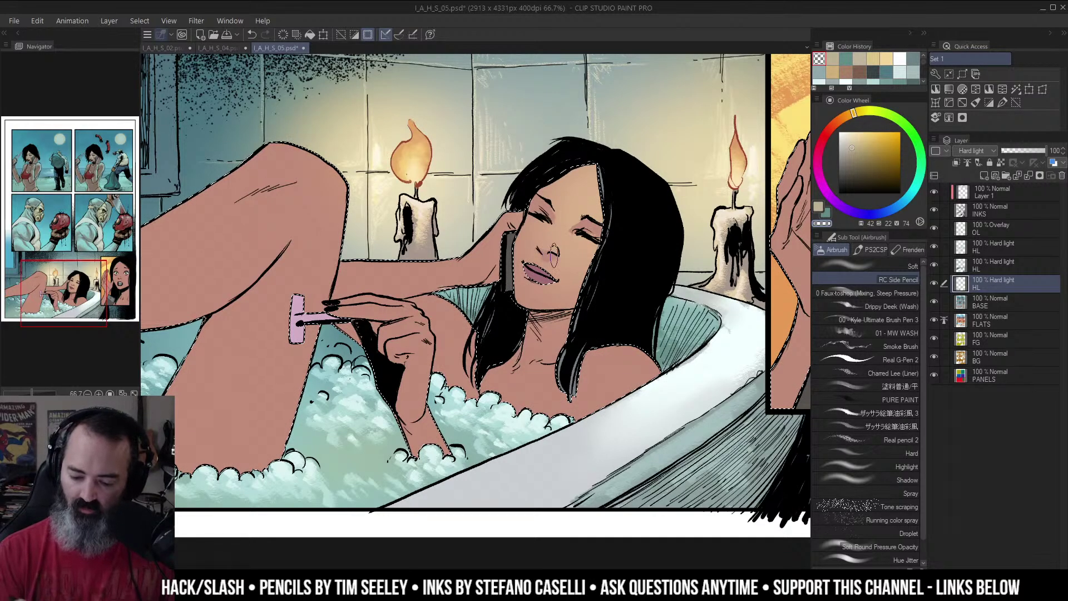
{"action": "left_click", "coordinate": [554, 252], "text": "alt"}
{"action": "left_click", "coordinate": [620, 214], "text": "alt"}
{"action": "left_click", "coordinate": [593, 270], "text": "ctrl"}
{"action": "left_click", "coordinate": [645, 205], "text": "ctrl"}
{"action": "left_click", "coordinate": [553, 232], "text": "ctrl"}
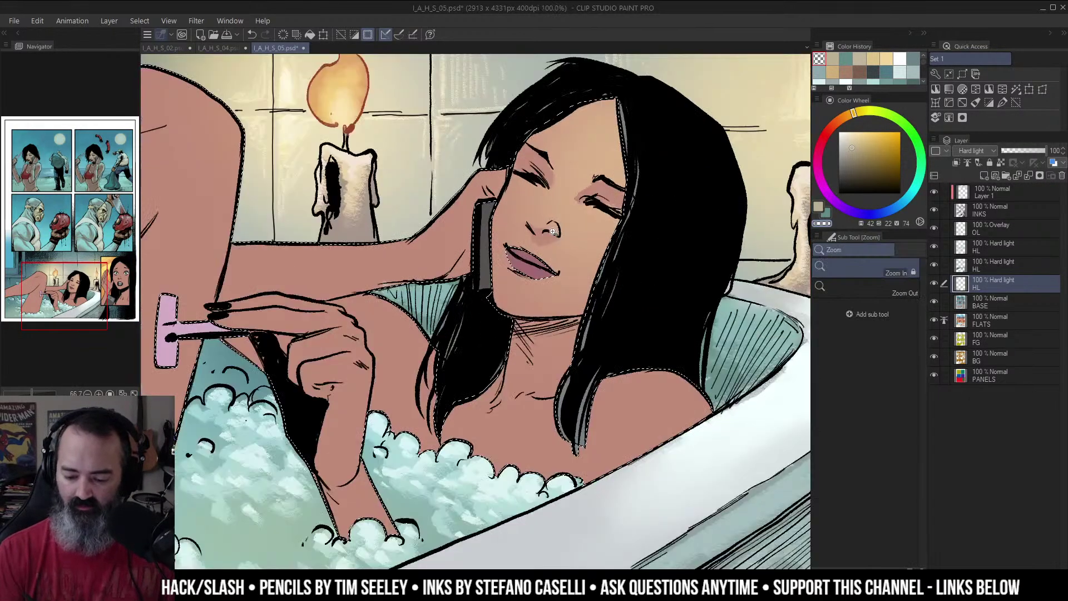
{"action": "key", "text": "ctrl+space"}
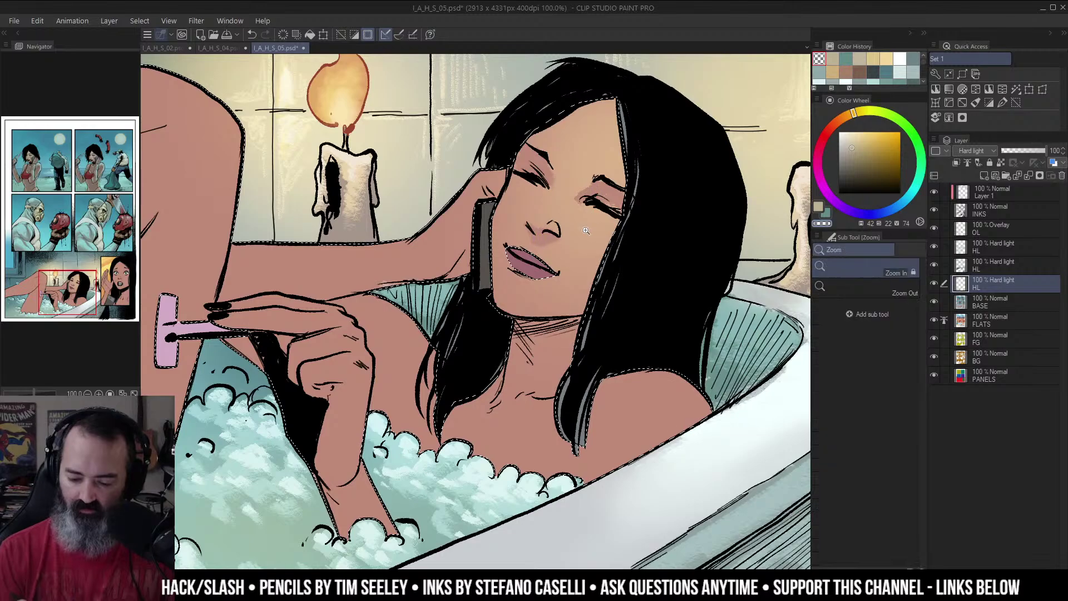
{"action": "left_click", "coordinate": [583, 231], "text": "alt"}
{"action": "left_click", "coordinate": [580, 232], "text": "alt"}
Step: Clear the skin selection and sample the tan face highlight colour with only the lowest HL layer shown, then restore the other layers
{"action": "key", "text": "m"}
{"action": "left_click_drag", "start_coordinate": [629, 232], "coordinate": [605, 190]}
{"action": "key", "text": "ctrl+d"}
{"action": "key", "text": "b"}
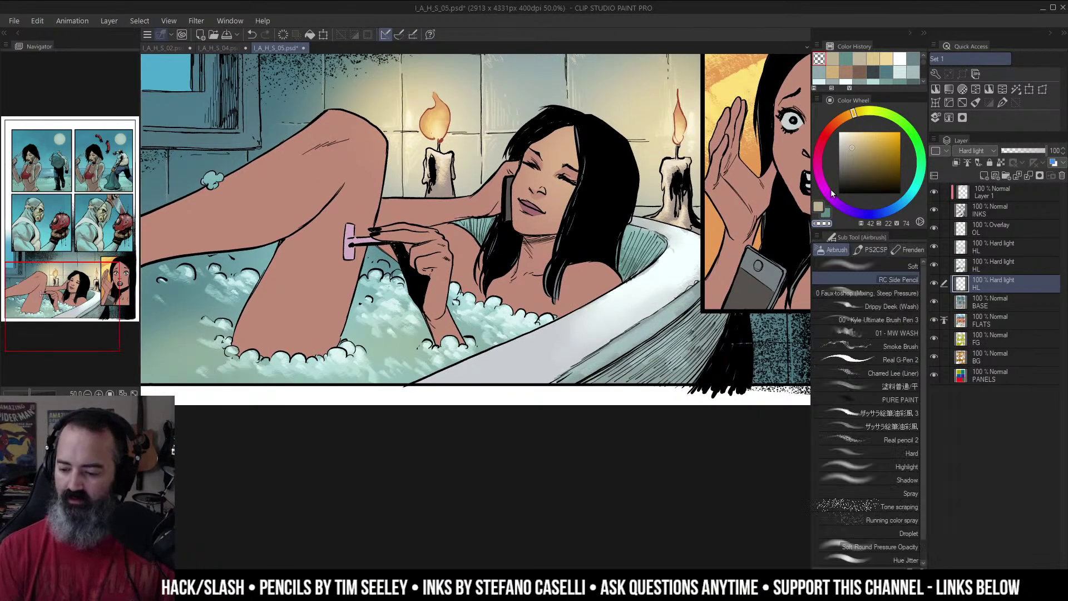
{"action": "left_click", "coordinate": [934, 283], "text": "alt"}
{"action": "left_click", "coordinate": [570, 146], "text": "alt"}
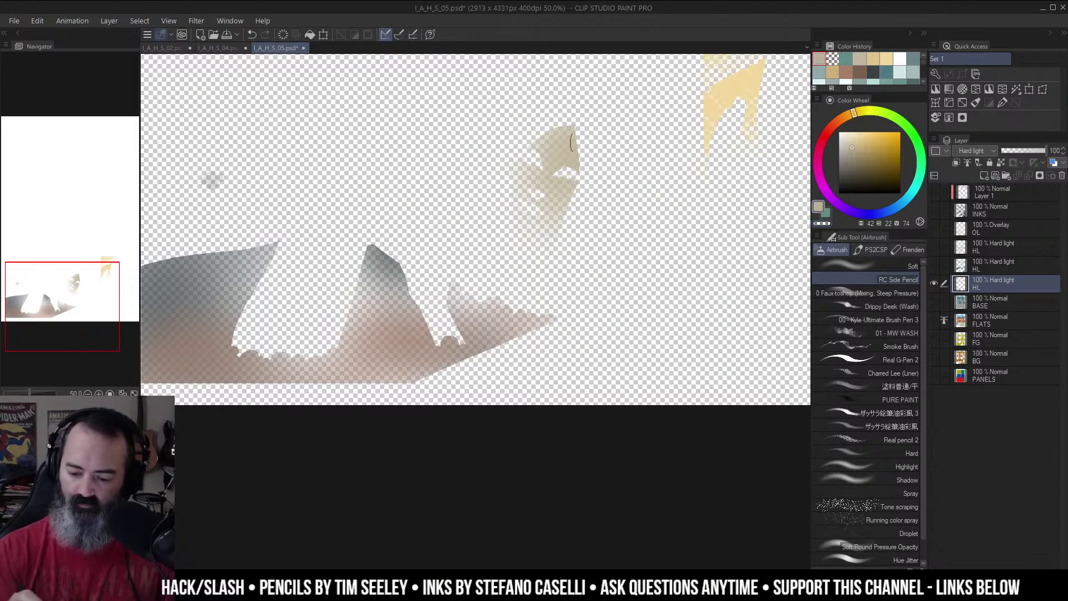
{"action": "left_click", "coordinate": [934, 284], "text": "alt"}
Step: Brush tan RC Side Pencil highlights on the bathing woman's shoulder and upper chest on the lowest HL layer
{"action": "left_click", "coordinate": [666, 238], "text": "ctrl"}
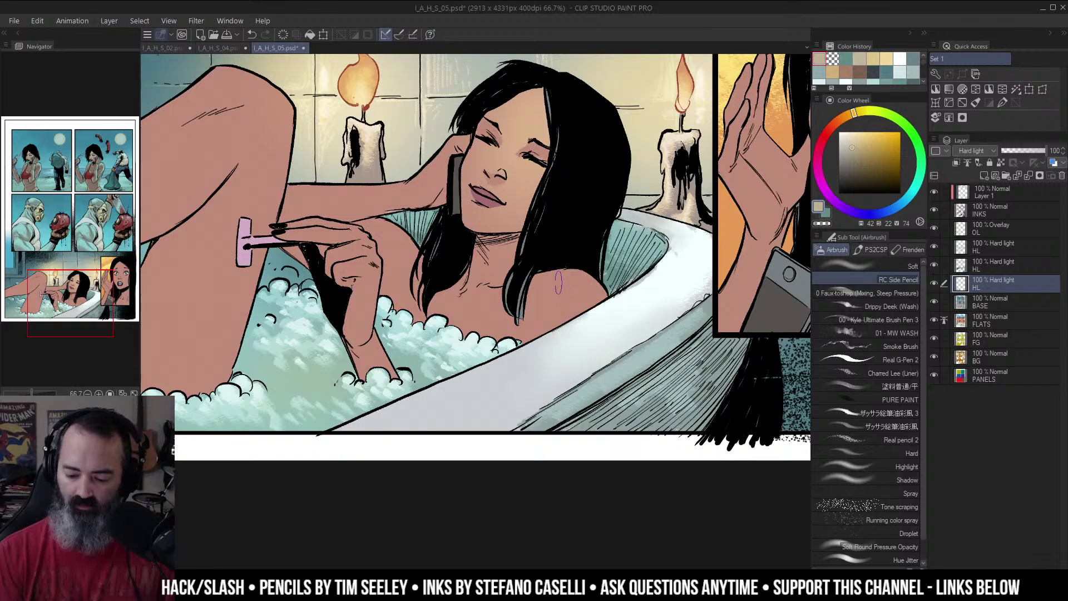
{"action": "mouse_move", "coordinate": [557, 281]}
{"action": "left_mouse_down"}
{"action": "mouse_move", "coordinate": [596, 292]}
{"action": "mouse_move", "coordinate": [567, 280]}
{"action": "mouse_move", "coordinate": [592, 288]}
{"action": "mouse_move", "coordinate": [576, 311]}
{"action": "mouse_move", "coordinate": [586, 284]}
{"action": "mouse_move", "coordinate": [556, 290]}
{"action": "mouse_move", "coordinate": [572, 308]}
{"action": "left_mouse_up"}
{"action": "key", "text": "ctrl+z"}
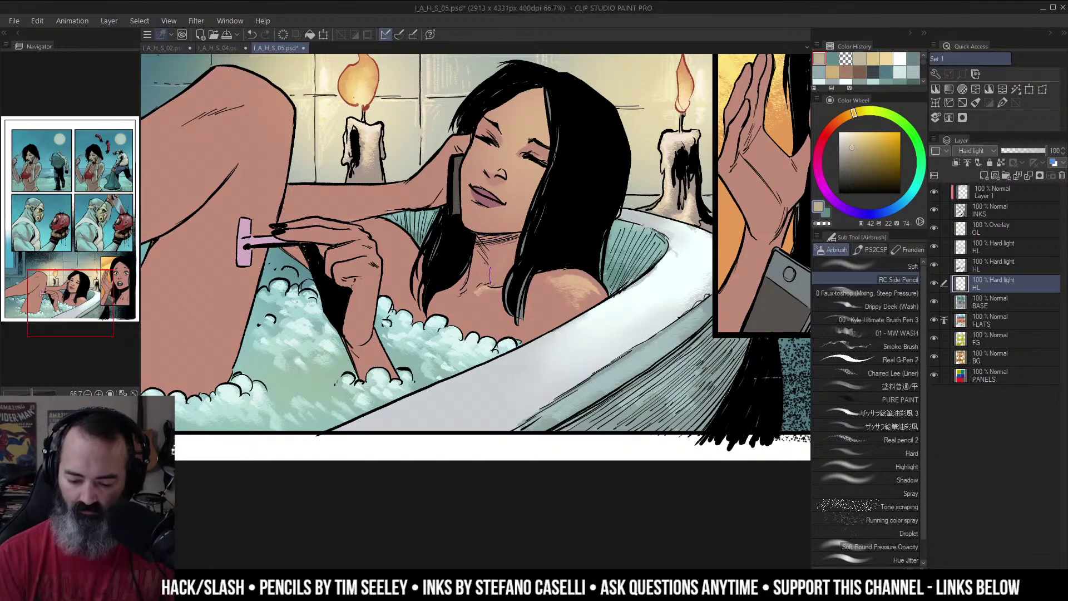
{"action": "key", "text": "ctrl+minus"}
{"action": "key", "text": "ctrl+minus"}
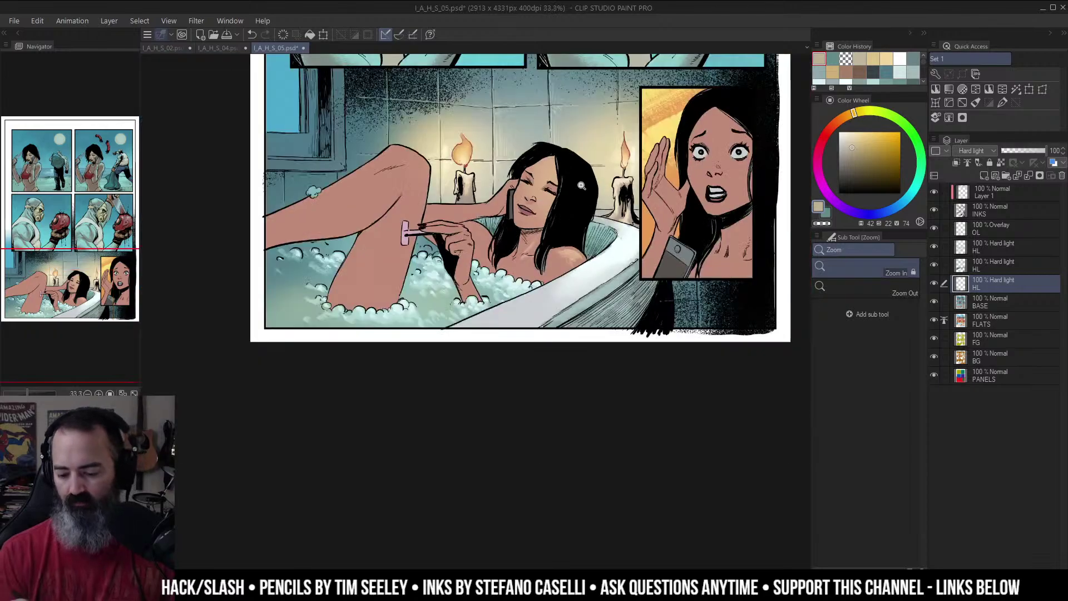
{"action": "key", "text": "ctrl+plus"}
{"action": "key", "text": "ctrl+plus"}
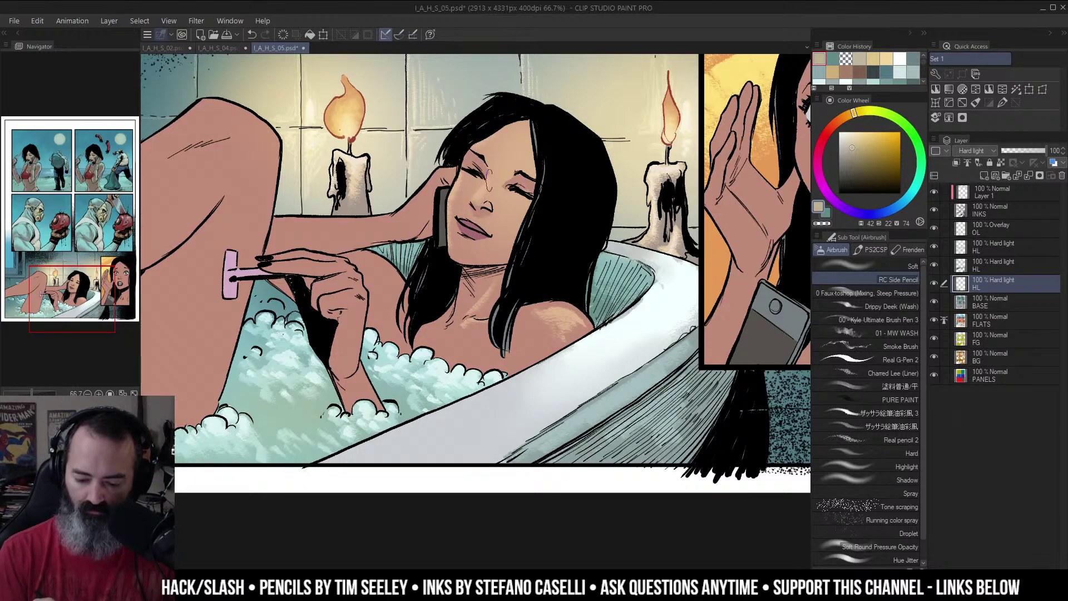
{"action": "left_click_drag", "start_coordinate": [515, 168], "coordinate": [609, 186]}
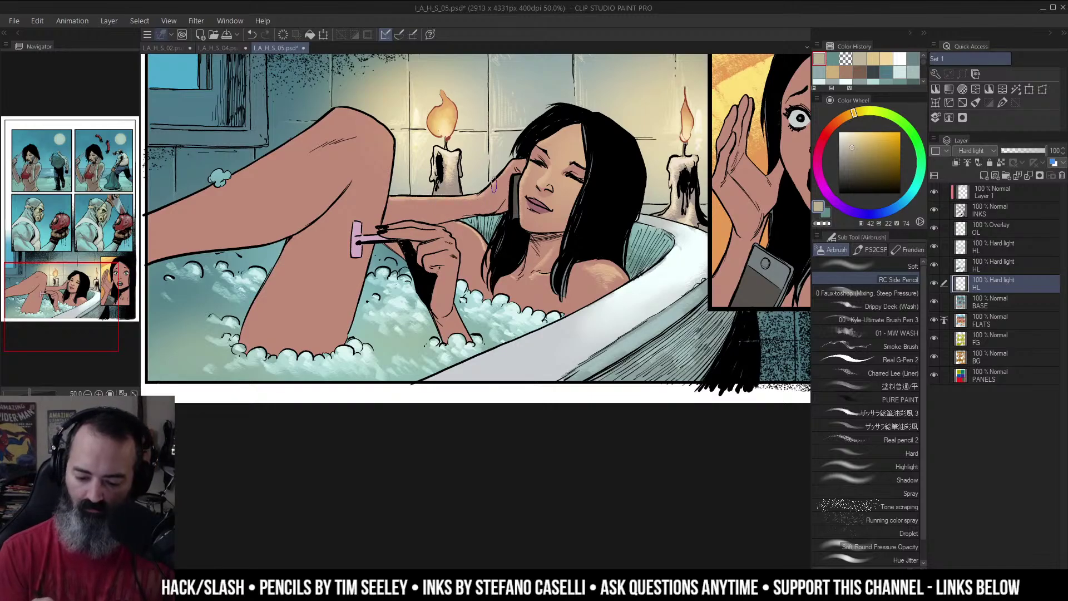
Step: Brush tan RC Side Pencil highlights on the bathing woman's arms and the fingers and knuckles of the hand holding the razor
{"action": "left_click_drag", "start_coordinate": [582, 129], "coordinate": [464, 134]}
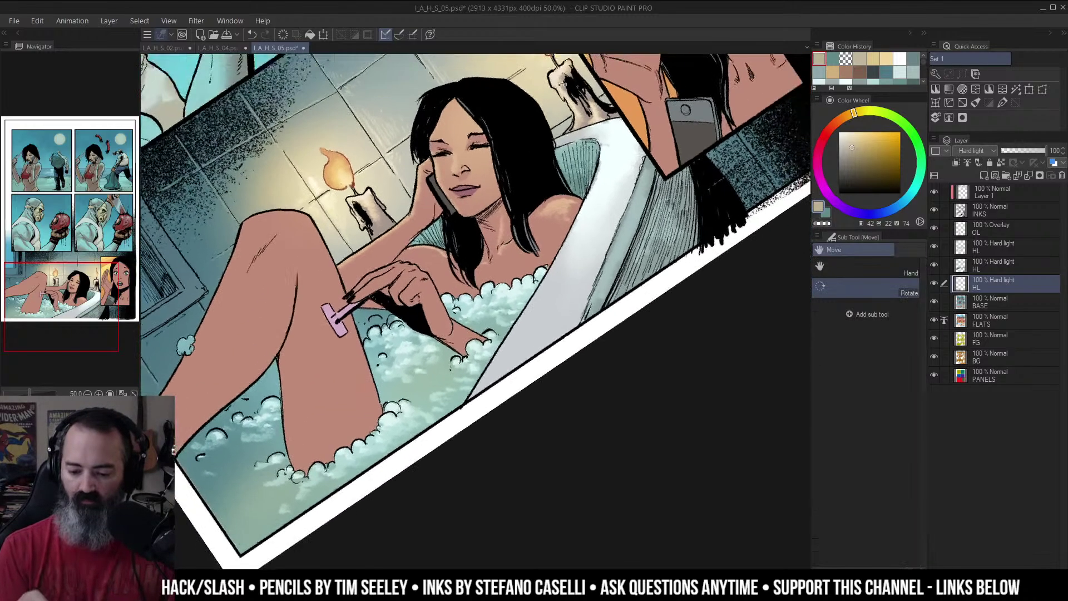
{"action": "left_click_drag", "start_coordinate": [492, 210], "coordinate": [593, 157]}
{"action": "key", "text": "ctrl+space"}
{"action": "left_click", "coordinate": [593, 157]}
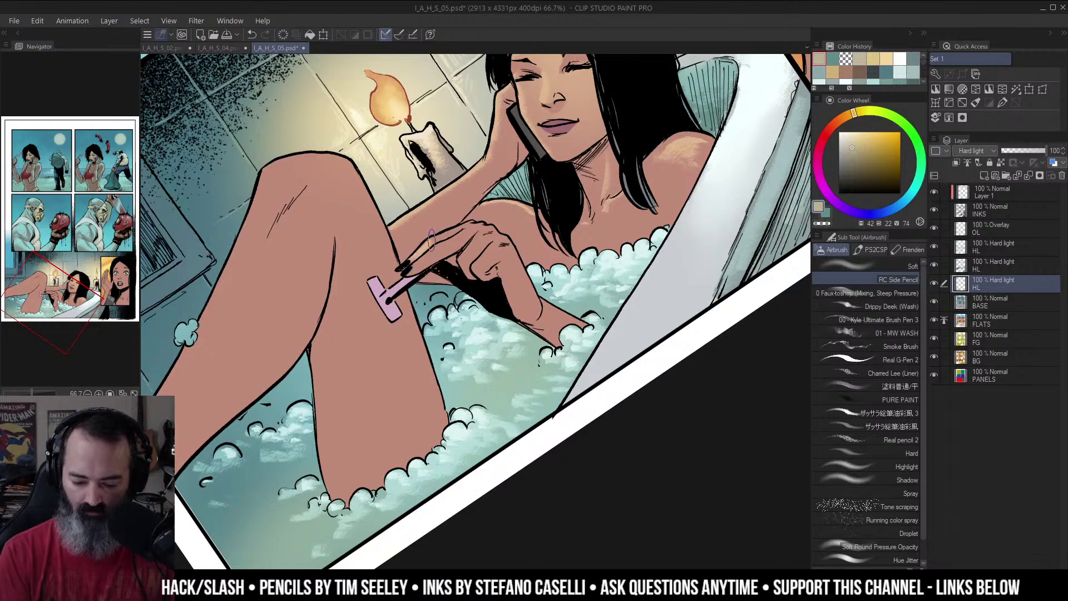
{"action": "left_click", "coordinate": [432, 239]}
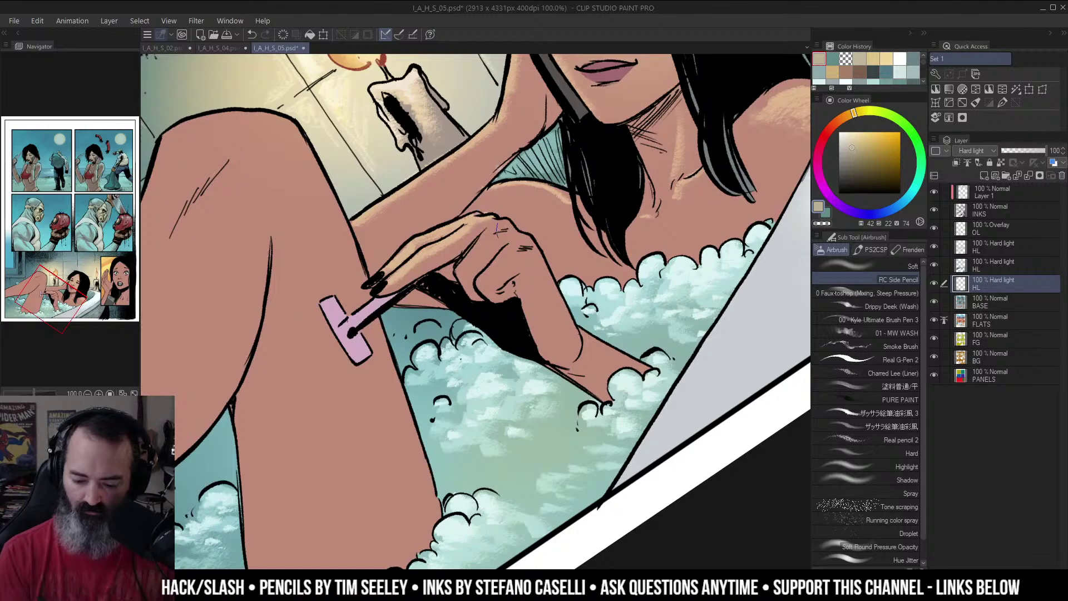
{"action": "left_click_drag", "start_coordinate": [506, 223], "coordinate": [467, 264]}
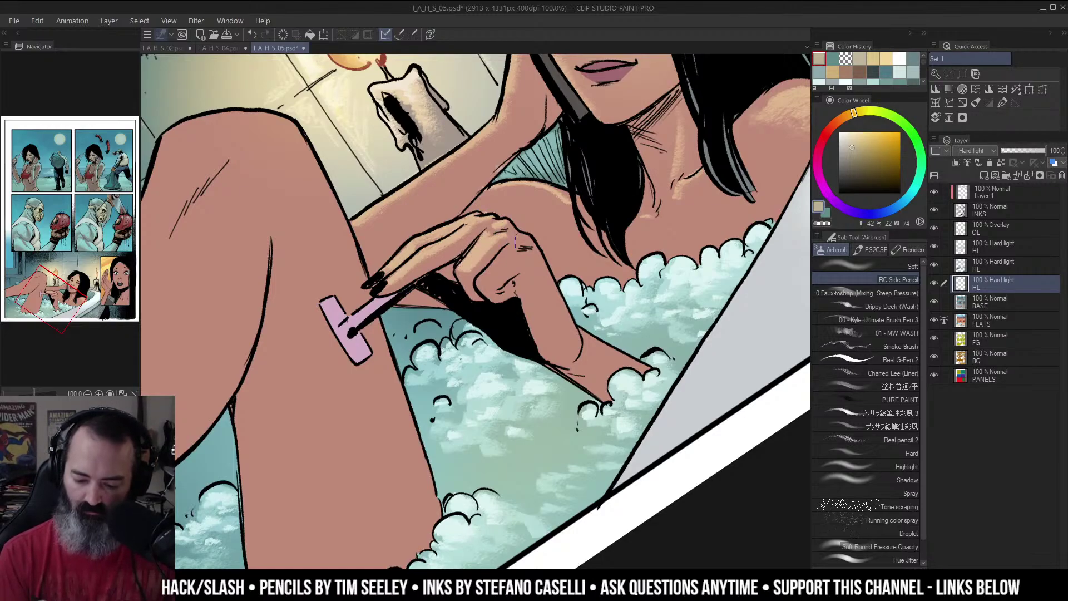
{"action": "left_click_drag", "start_coordinate": [518, 241], "coordinate": [488, 279]}
Step: Examine the skin highlights across the bath panel, both close up and zoomed out
{"action": "key", "text": "ctrl+space"}
{"action": "left_click", "coordinate": [545, 229]}
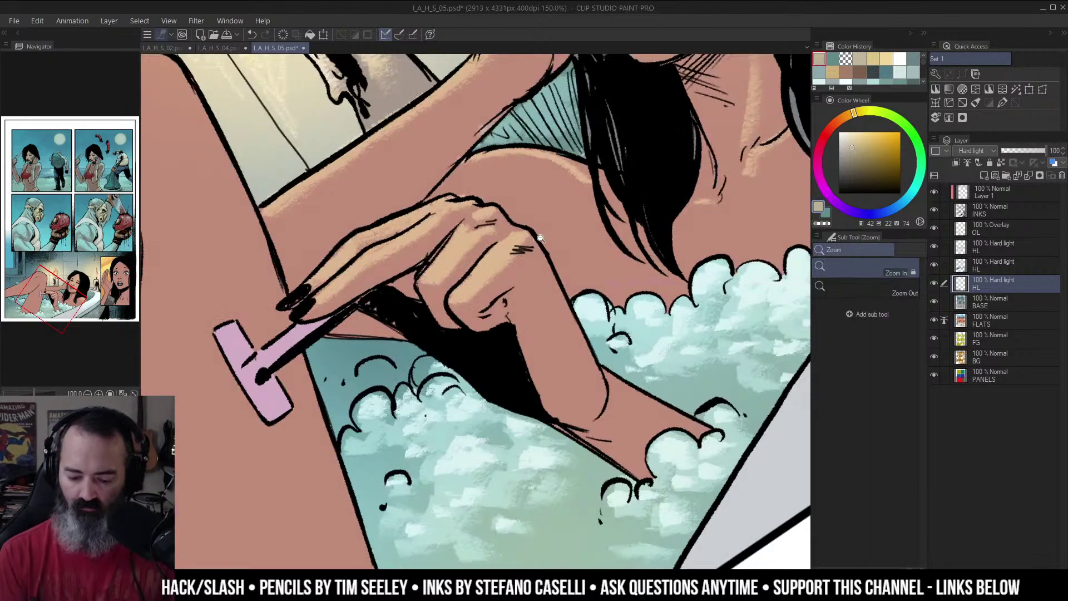
{"action": "left_click", "coordinate": [543, 228], "text": "alt"}
{"action": "left_click_drag", "start_coordinate": [578, 117], "coordinate": [660, 206]}
{"action": "left_click", "coordinate": [648, 192], "text": "ctrl+alt+space"}
{"action": "left_click", "coordinate": [649, 196], "text": "ctrl+alt+space"}
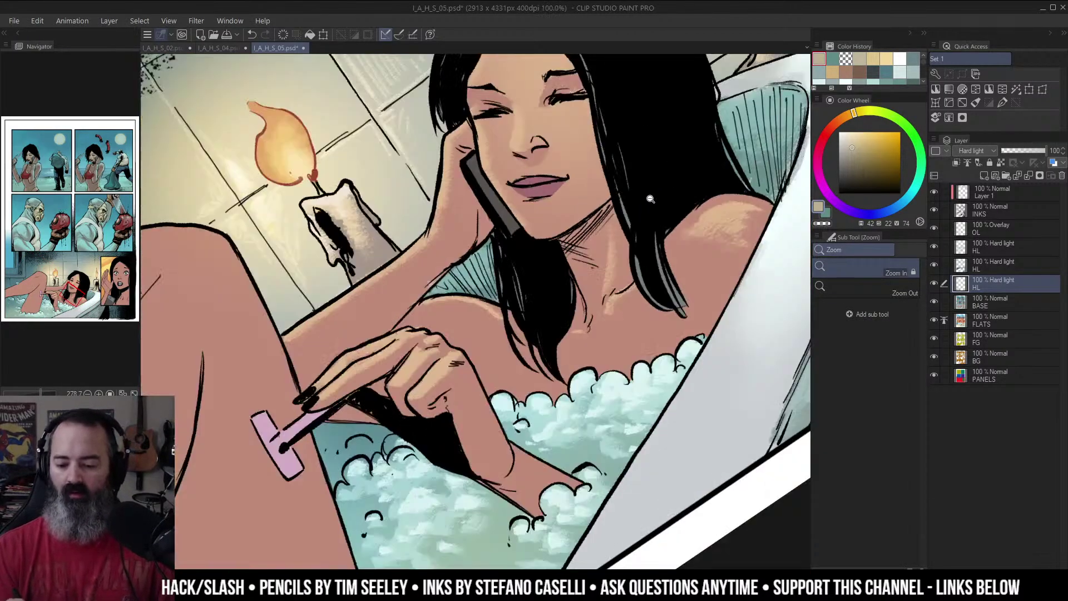
{"action": "left_click", "coordinate": [649, 198], "text": "ctrl+alt+space"}
{"action": "key", "text": "ctrl+at"}
{"action": "left_click", "coordinate": [658, 263], "text": "alt"}
{"action": "left_click", "coordinate": [658, 263], "text": "alt"}
{"action": "left_click_drag", "start_coordinate": [659, 263], "coordinate": [654, 214]}
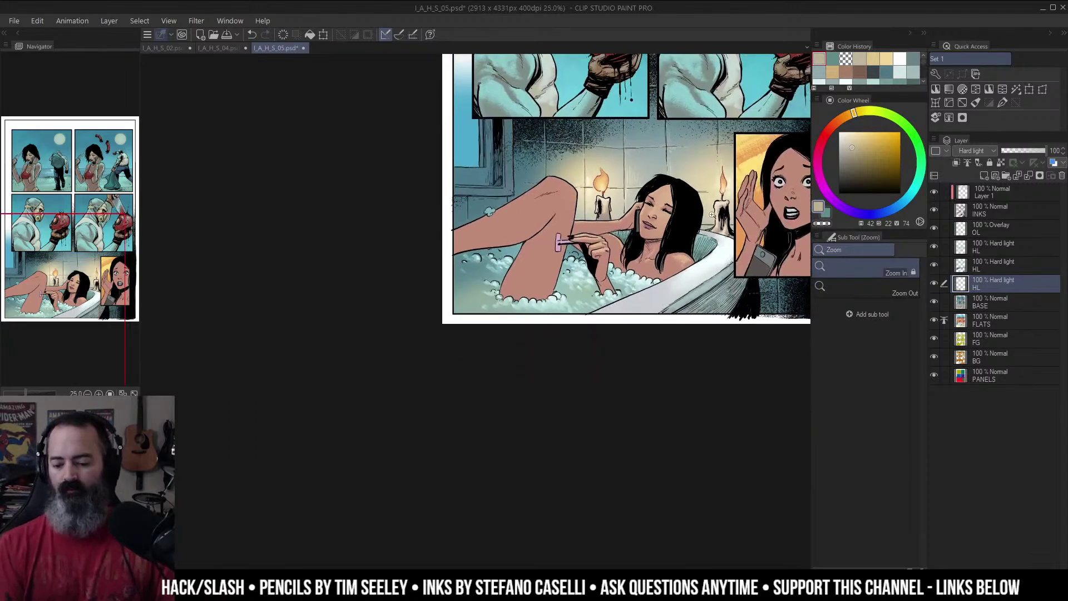
{"action": "left_click", "coordinate": [640, 208]}
{"action": "left_click", "coordinate": [689, 244]}
{"action": "mouse_move", "coordinate": [707, 238]}
{"action": "left_mouse_down"}
{"action": "mouse_move", "coordinate": [661, 232]}
{"action": "mouse_move", "coordinate": [753, 229]}
{"action": "left_mouse_up"}
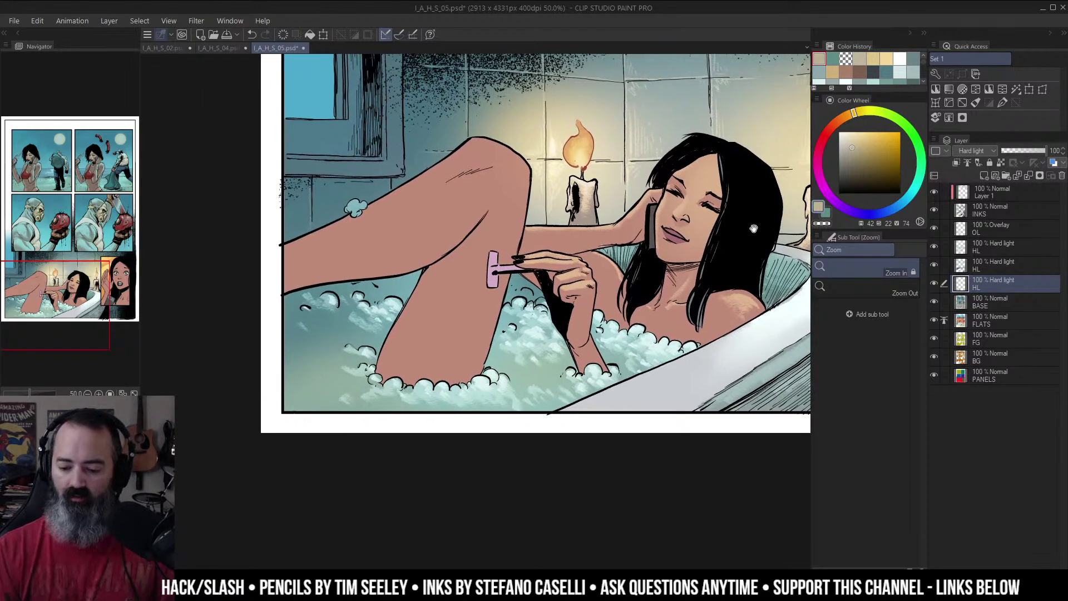
{"action": "key", "text": "b"}
{"action": "left_click_drag", "start_coordinate": [579, 250], "coordinate": [616, 259]}
{"action": "left_click", "coordinate": [637, 263], "text": "ctrl+alt"}
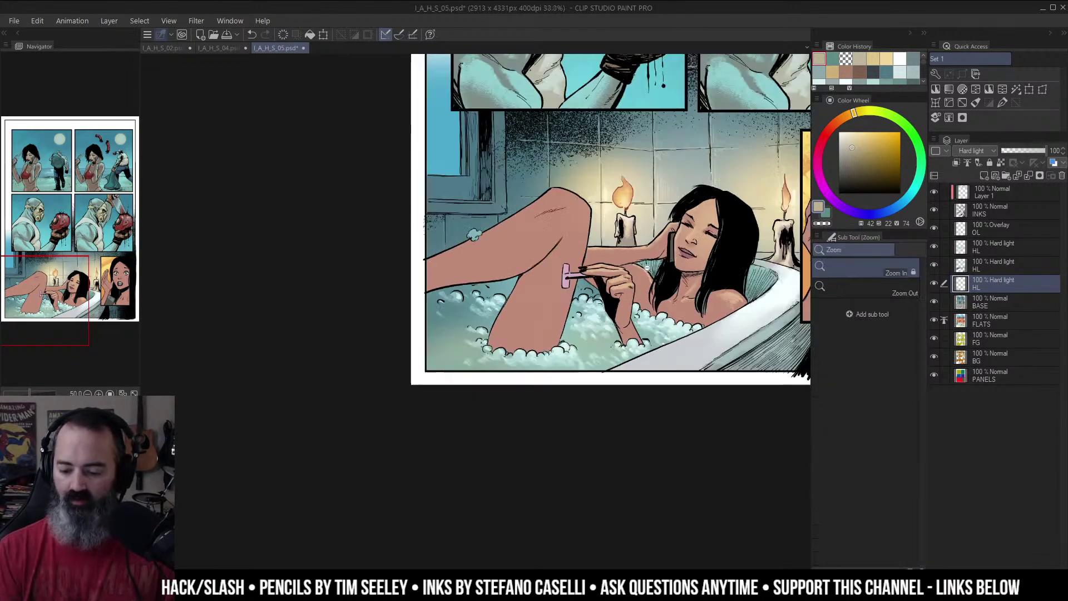
{"action": "left_click_drag", "start_coordinate": [702, 250], "coordinate": [623, 260]}
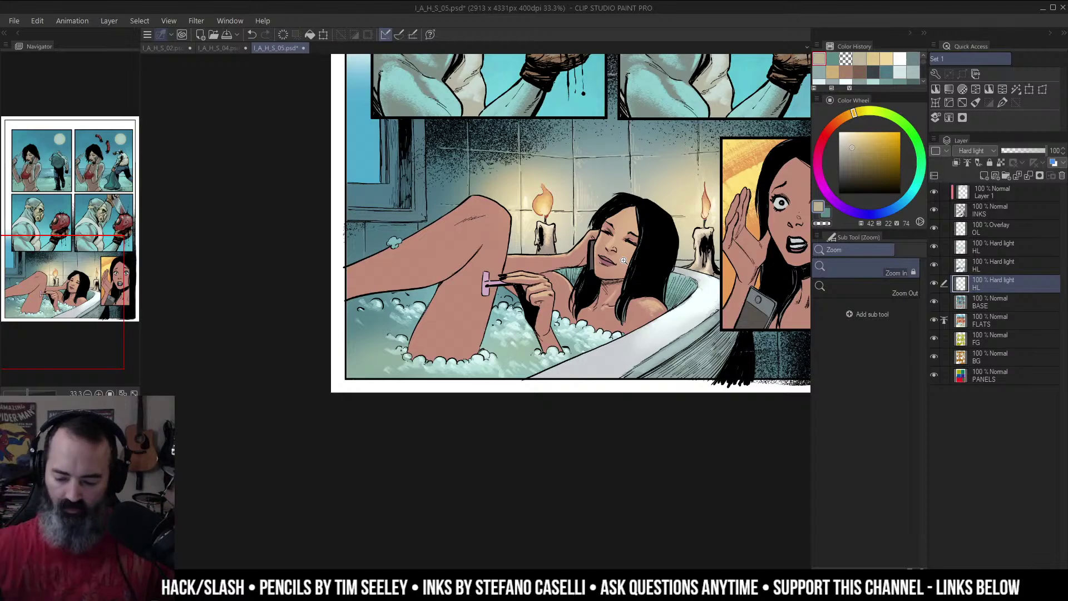
{"action": "left_click_drag", "start_coordinate": [535, 214], "coordinate": [559, 217]}
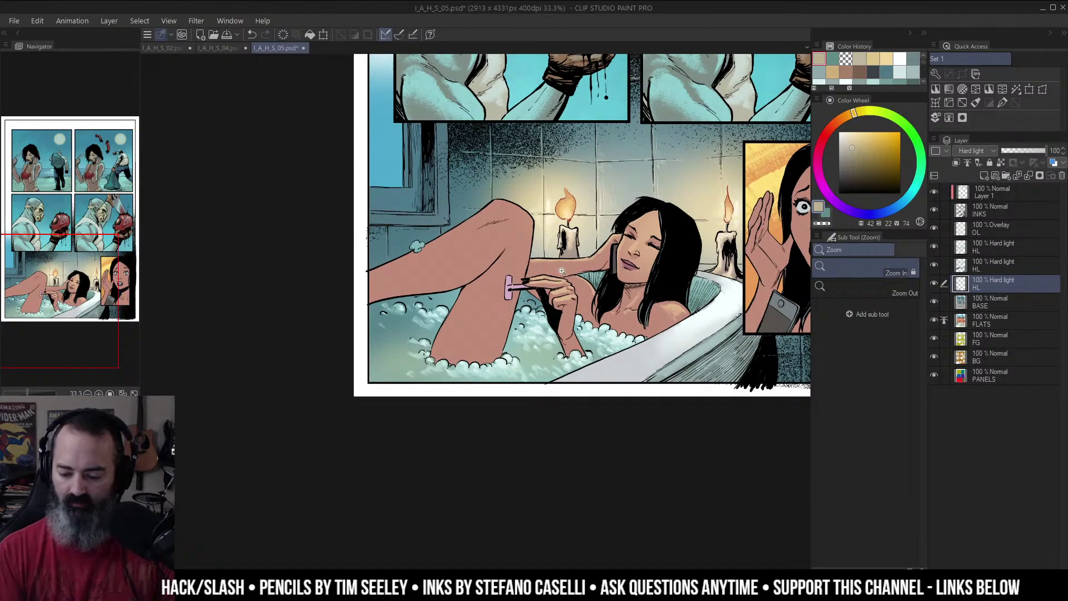
{"action": "left_click", "coordinate": [643, 262]}
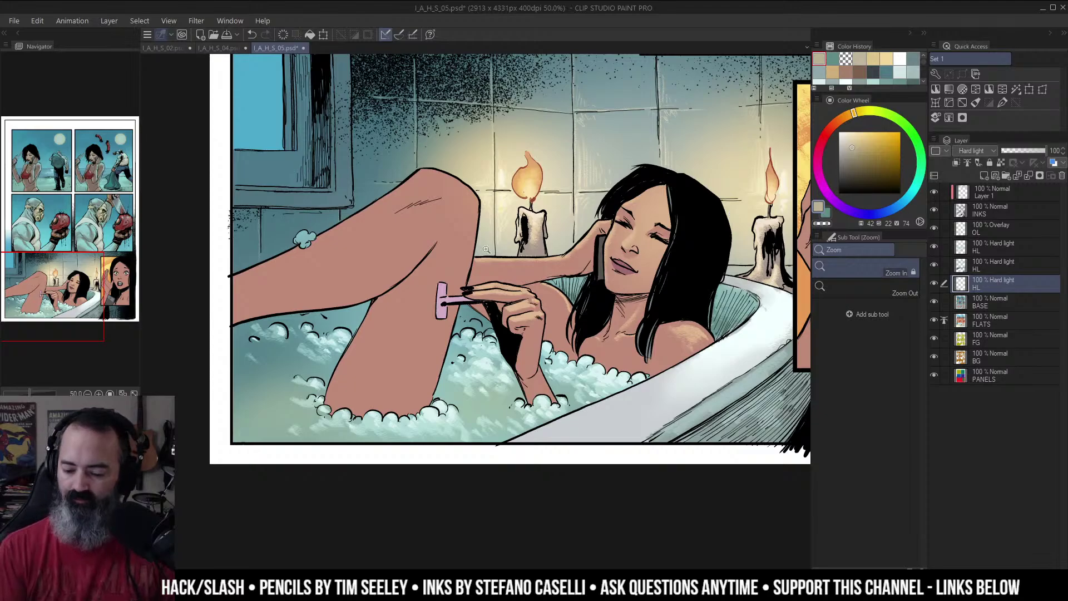
Step: Brush a soft tan highlight along the bathing woman's raised thigh with a smaller Soft airbrush
{"action": "key", "text": "b"}
{"action": "left_click", "coordinate": [890, 266]}
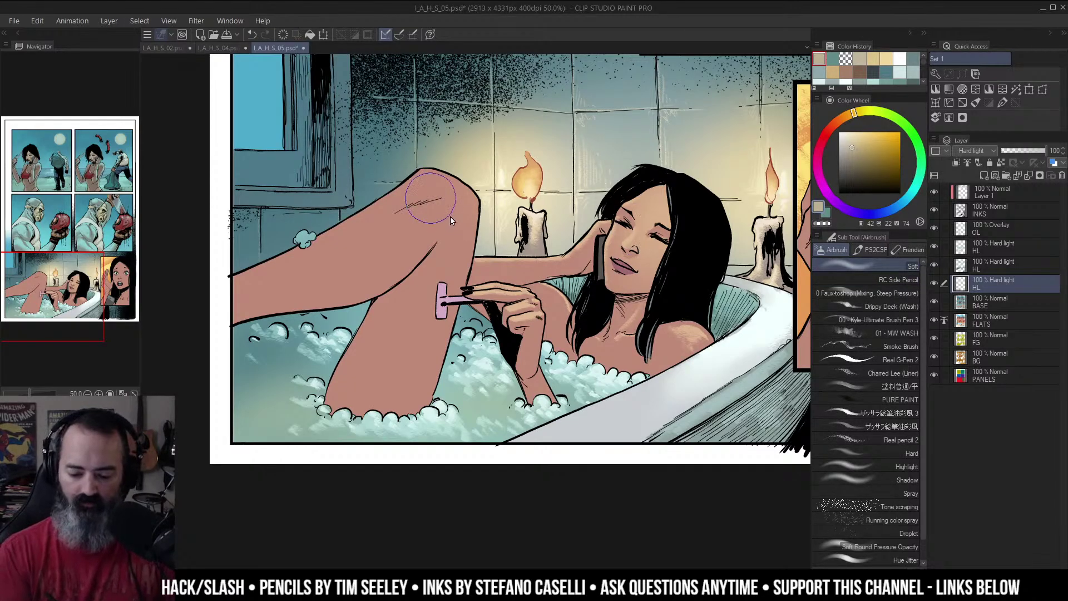
{"action": "key", "text": "["}
{"action": "key", "text": "ctrl+z"}
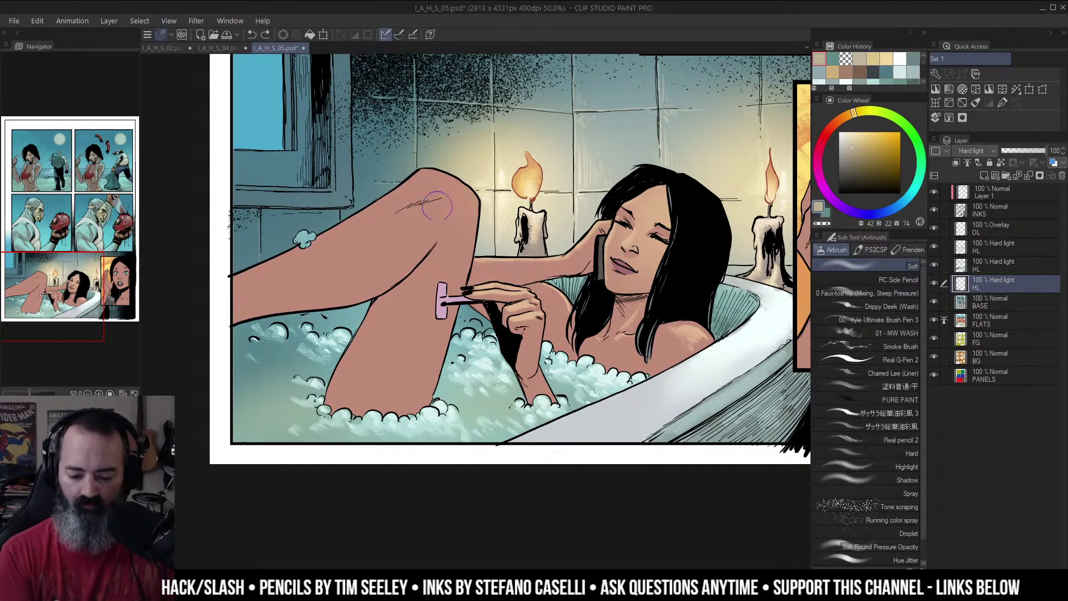
{"action": "mouse_move", "coordinate": [451, 206]}
{"action": "left_mouse_down"}
{"action": "mouse_move", "coordinate": [362, 250]}
{"action": "mouse_move", "coordinate": [352, 272]}
{"action": "mouse_move", "coordinate": [430, 217]}
{"action": "mouse_move", "coordinate": [309, 270]}
{"action": "mouse_move", "coordinate": [272, 301]}
{"action": "left_mouse_up"}
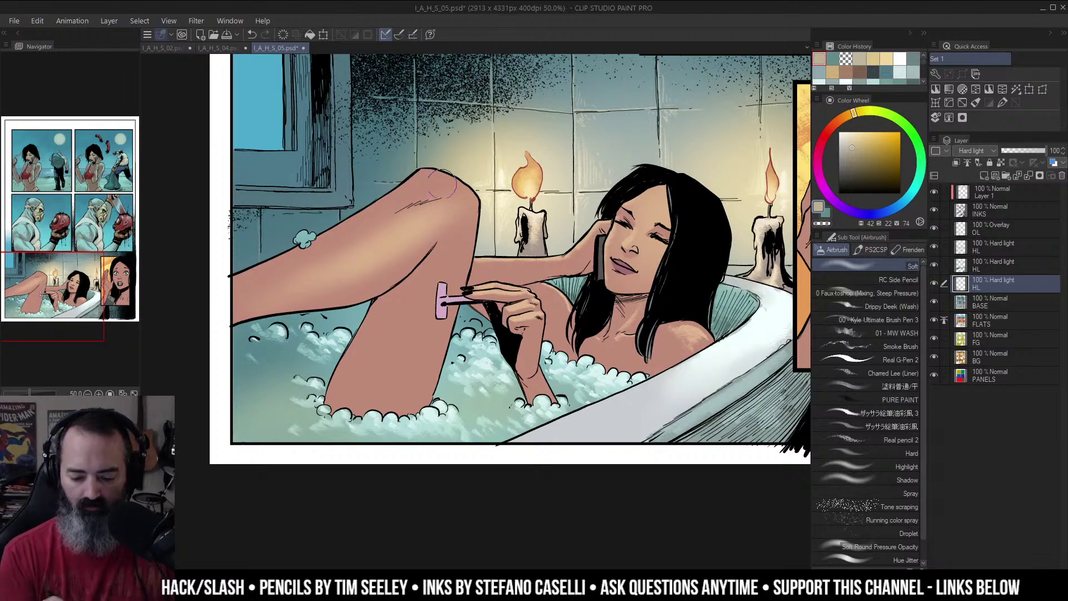
Step: Airbrush a soft tan highlight down the knee and lower leg, and trim the glow behind the knee with transparent colour
{"action": "mouse_move", "coordinate": [434, 184]}
{"action": "left_mouse_down"}
{"action": "mouse_move", "coordinate": [457, 188]}
{"action": "mouse_move", "coordinate": [434, 293]}
{"action": "left_mouse_up"}
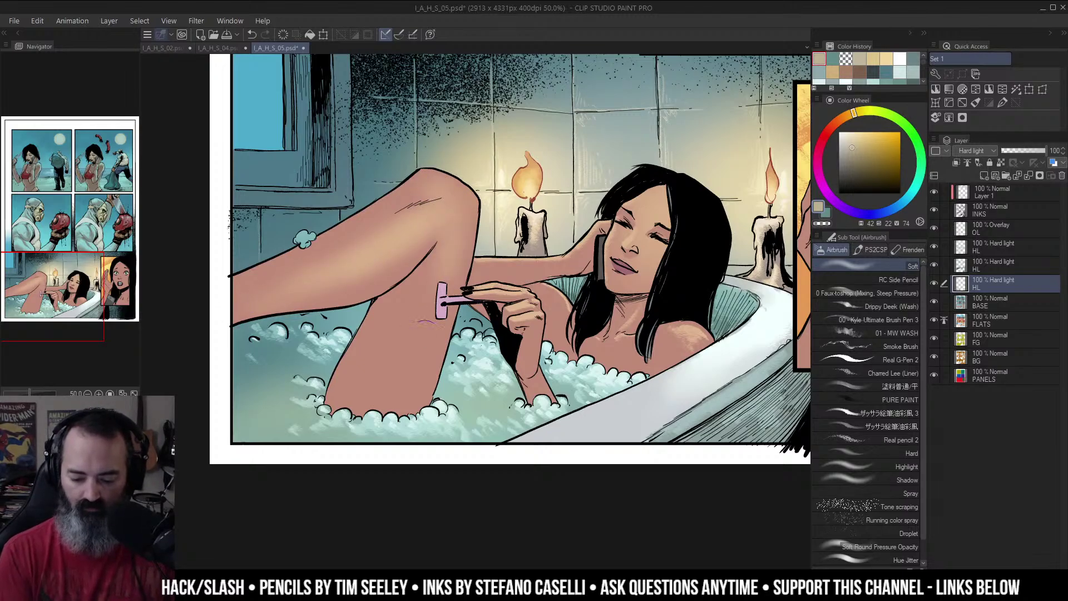
{"action": "left_click_drag", "start_coordinate": [451, 245], "coordinate": [419, 361]}
{"action": "mouse_move", "coordinate": [451, 221]}
{"action": "left_mouse_down"}
{"action": "mouse_move", "coordinate": [388, 431]}
{"action": "mouse_move", "coordinate": [436, 318]}
{"action": "left_mouse_up"}
{"action": "scroll", "coordinate": [452, 245], "scroll_direction": "down", "scroll_amount": 1}
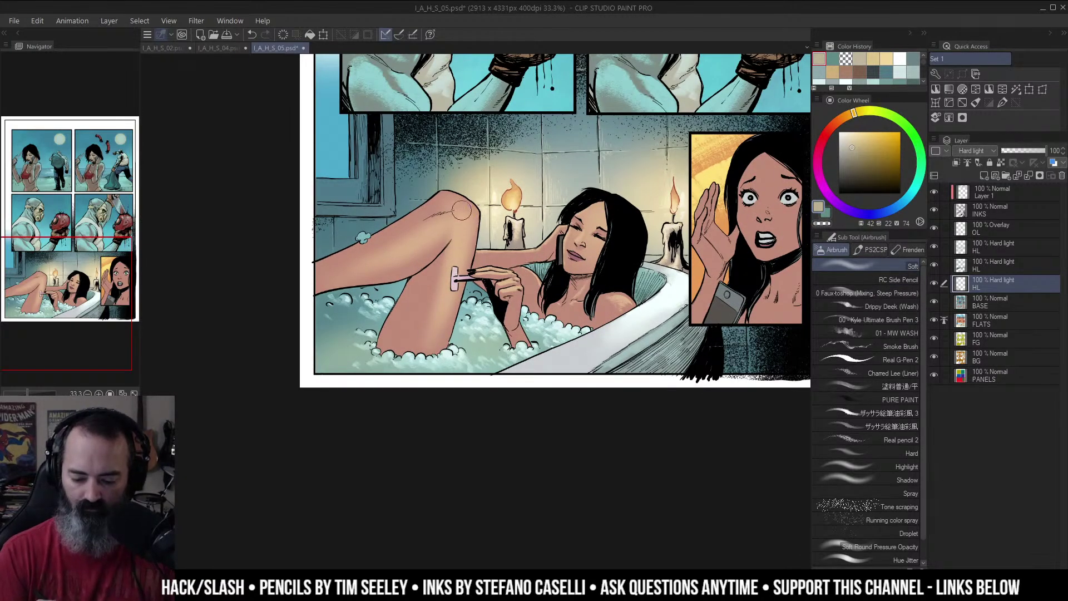
{"action": "left_click_drag", "start_coordinate": [462, 210], "coordinate": [435, 325]}
{"action": "scroll", "coordinate": [443, 227], "scroll_direction": "up", "scroll_amount": 1}
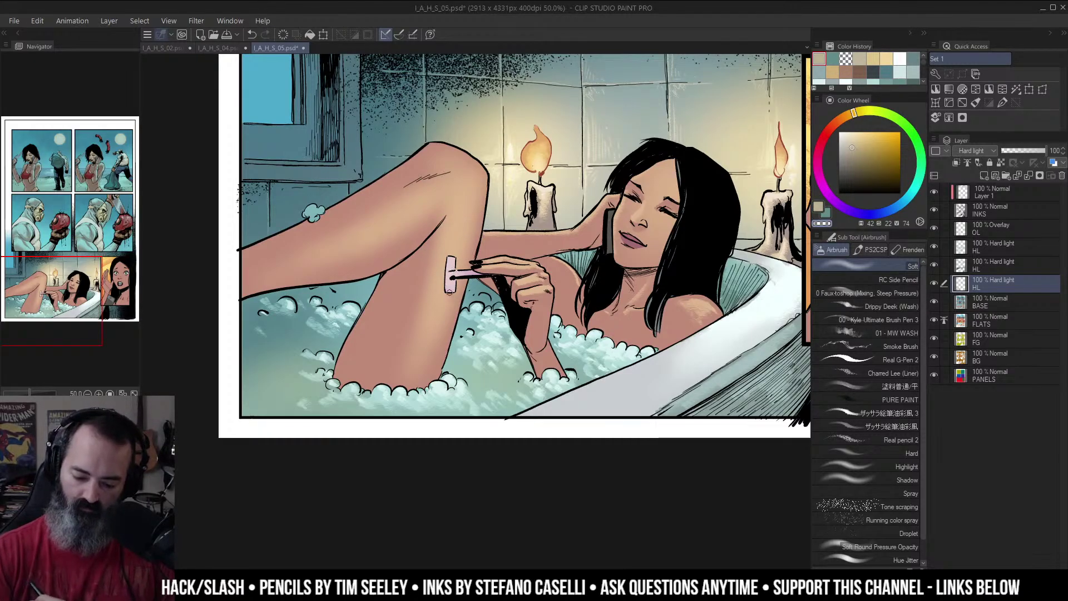
{"action": "left_click_drag", "start_coordinate": [443, 222], "coordinate": [424, 246]}
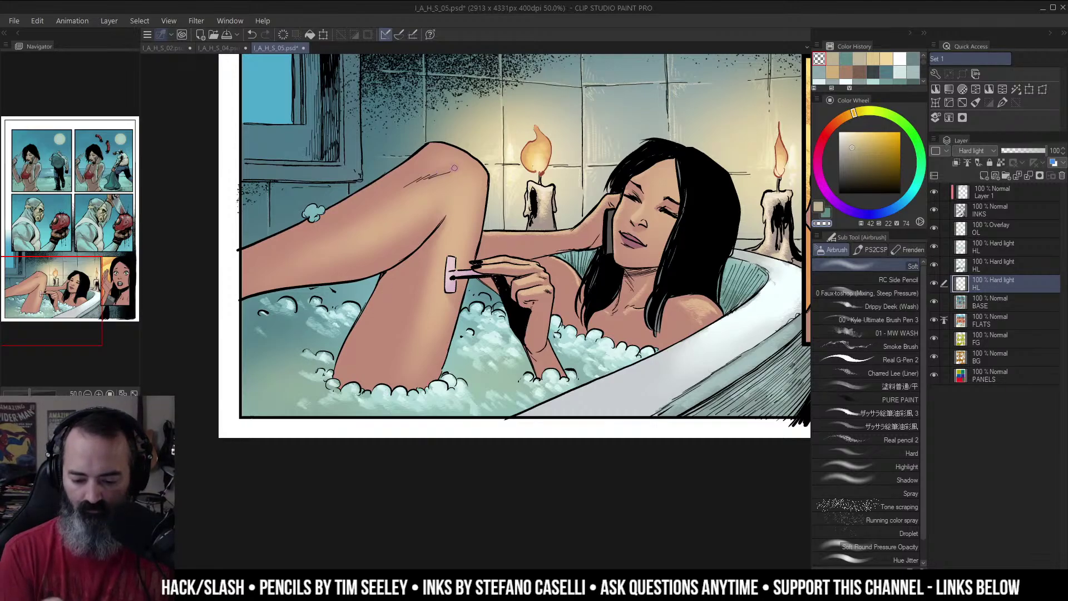
Step: Examine the highlighted leg and bath panel against the rest of the page at several zoom levels
{"action": "left_click", "coordinate": [537, 189], "text": "alt"}
{"action": "mouse_move", "coordinate": [627, 246]}
{"action": "left_mouse_down"}
{"action": "mouse_move", "coordinate": [596, 251]}
{"action": "mouse_move", "coordinate": [607, 239]}
{"action": "left_mouse_up"}
{"action": "left_click", "coordinate": [603, 233], "text": "alt"}
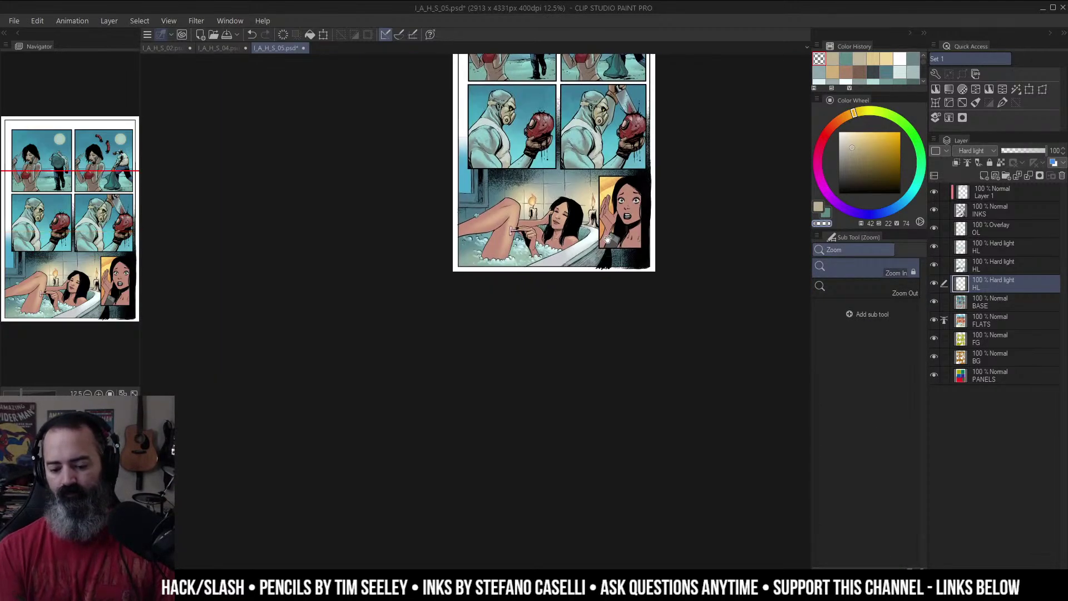
{"action": "scroll", "coordinate": [608, 239], "scroll_direction": "up", "scroll_amount": 3}
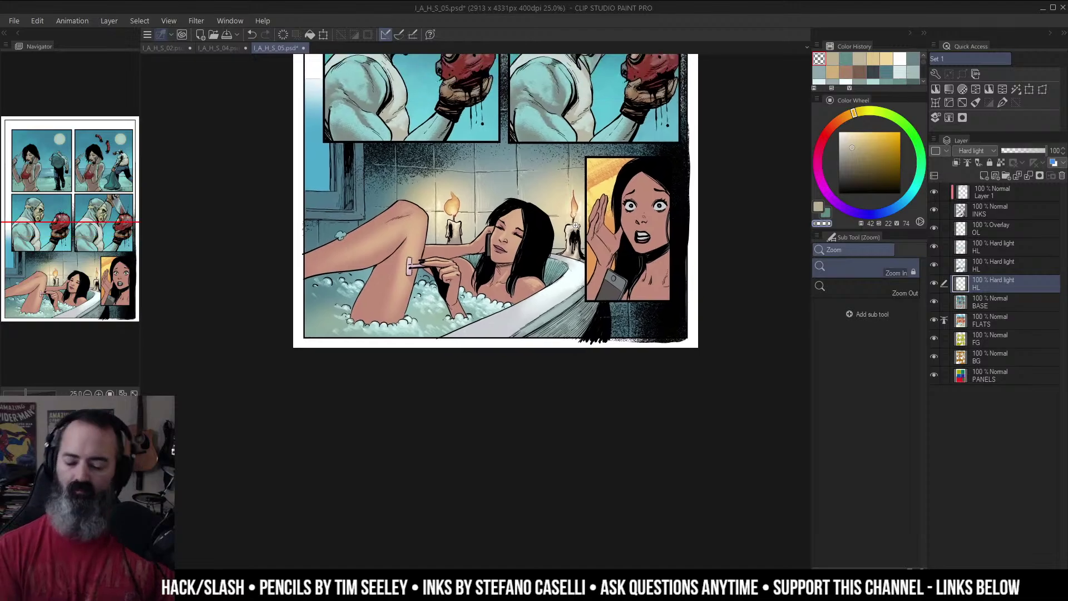
{"action": "left_click_drag", "start_coordinate": [638, 195], "coordinate": [621, 223]}
{"action": "scroll", "coordinate": [548, 267], "scroll_direction": "down", "scroll_amount": 2}
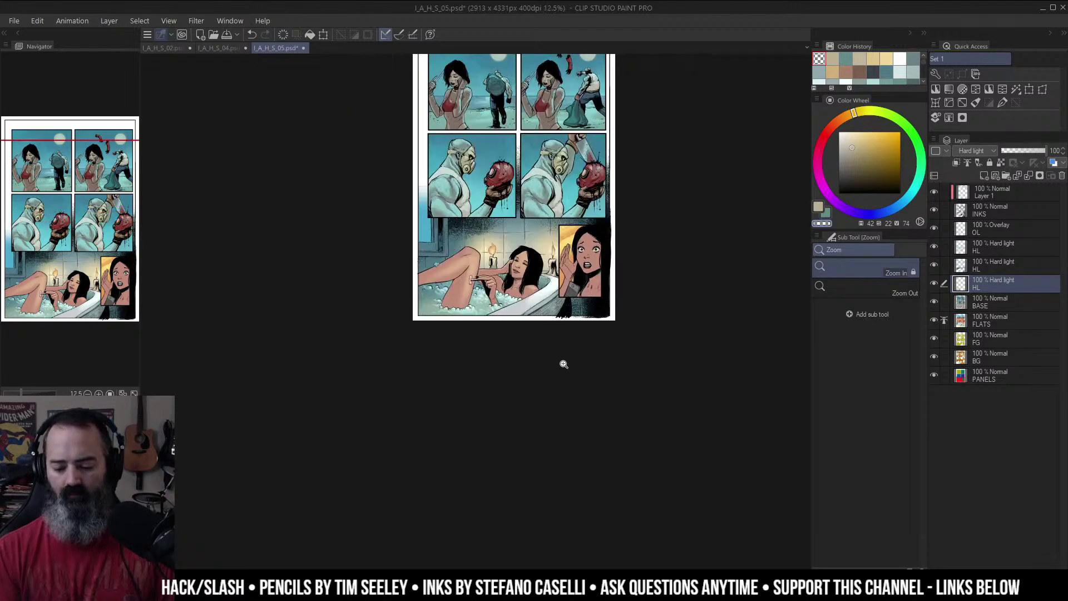
{"action": "scroll", "coordinate": [523, 281], "scroll_direction": "up", "scroll_amount": 3}
{"action": "left_click_drag", "start_coordinate": [559, 242], "coordinate": [583, 247]}
{"action": "left_click", "coordinate": [573, 253], "text": "ctrl"}
{"action": "left_click_drag", "start_coordinate": [651, 163], "coordinate": [641, 192]}
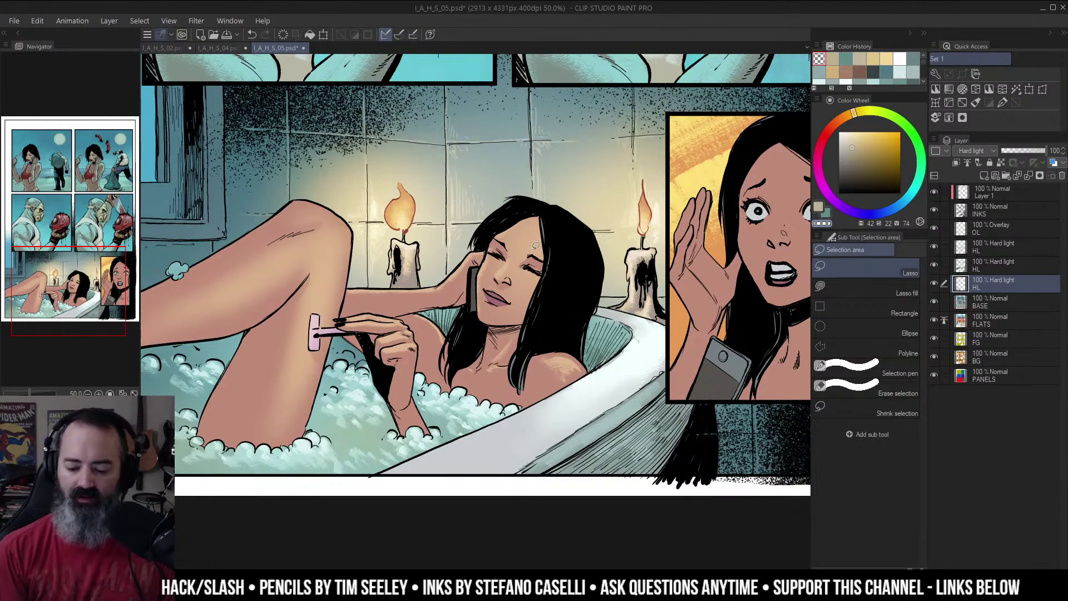
Step: Select the skin with Auto select for referred layers and set the Soft airbrush colour to hue 42, saturation 18, value 83
{"action": "scroll", "coordinate": [536, 245], "scroll_direction": "up", "scroll_amount": 1}
{"action": "key", "text": "w"}
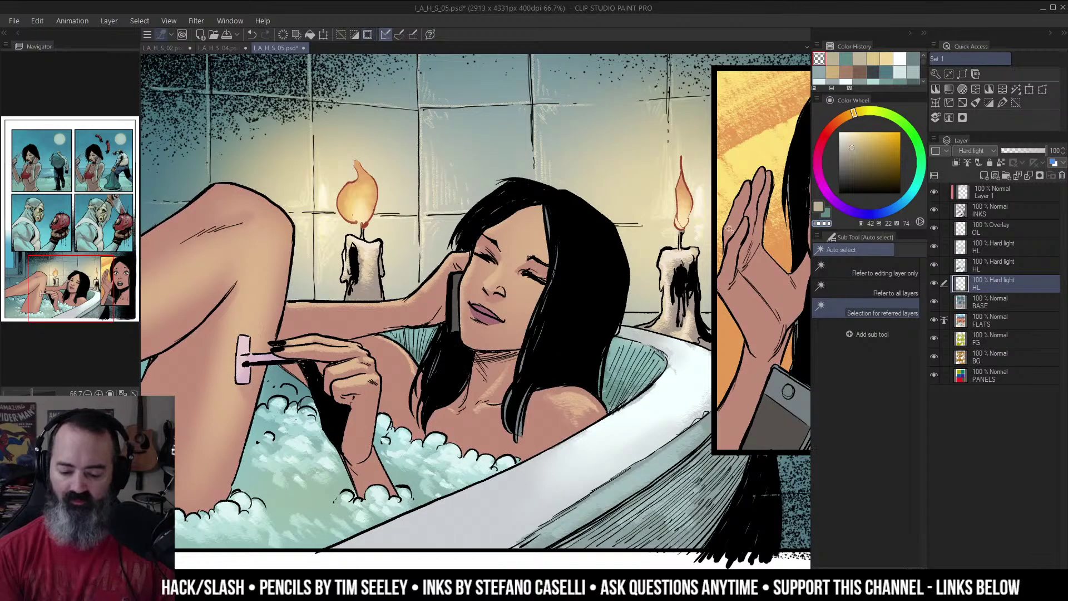
{"action": "left_click_drag", "start_coordinate": [607, 286], "coordinate": [641, 249]}
{"action": "key", "text": "b"}
{"action": "left_click", "coordinate": [850, 143]}
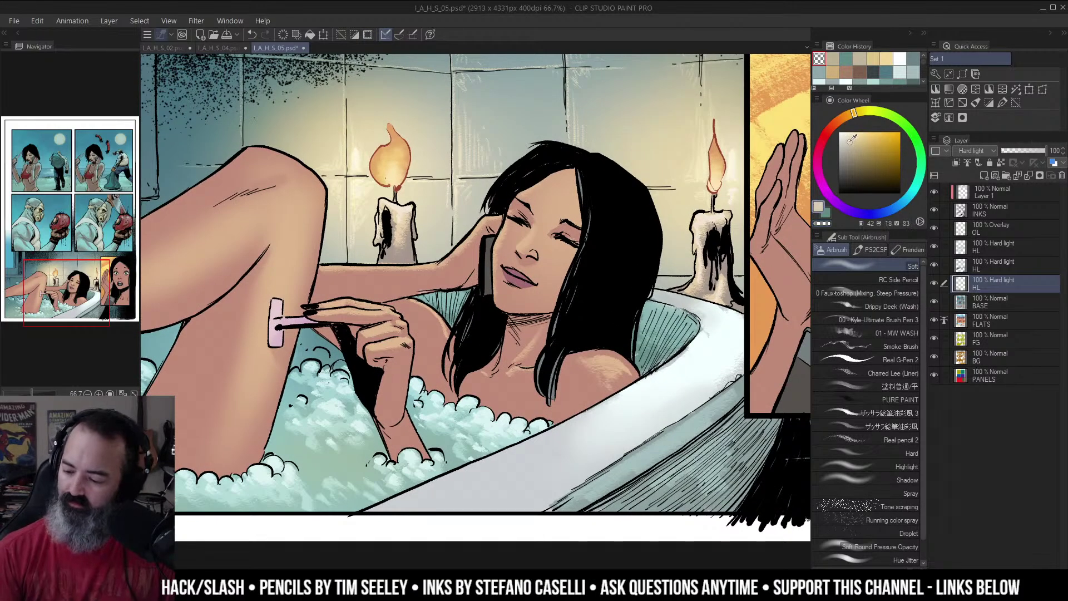
Step: Paint lighter highlights on the bathing woman's face around the nose with the RC Side Pencil, undoing the trial airbrush stroke on the forehead
{"action": "scroll", "coordinate": [547, 191], "scroll_direction": "up", "scroll_amount": 1}
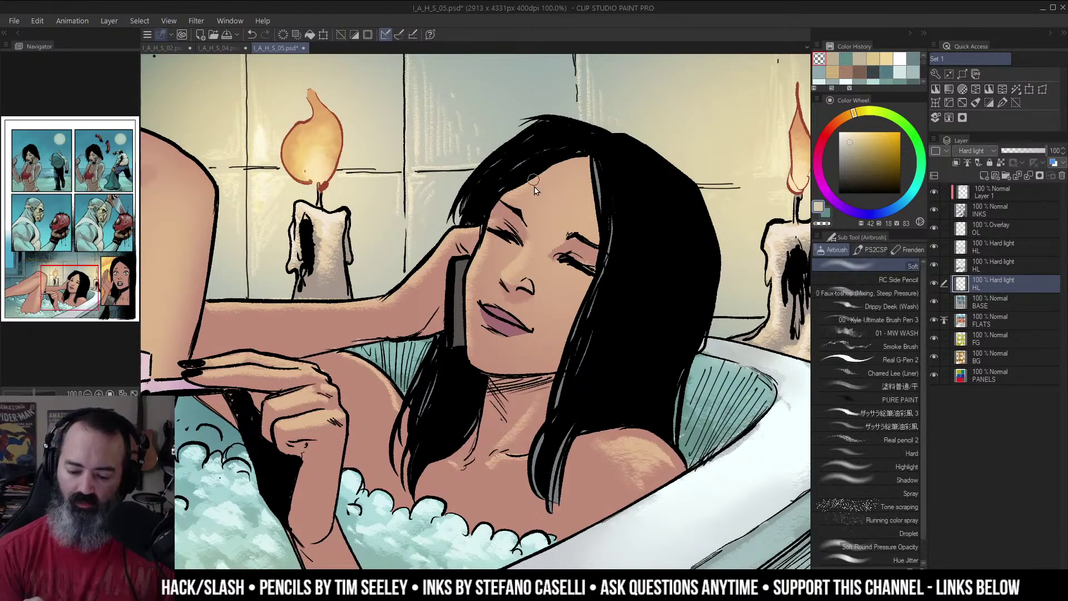
{"action": "mouse_move", "coordinate": [523, 188]}
{"action": "left_mouse_down"}
{"action": "mouse_move", "coordinate": [543, 175]}
{"action": "mouse_move", "coordinate": [517, 202]}
{"action": "left_mouse_up"}
{"action": "key", "text": "ctrl+z"}
{"action": "left_click", "coordinate": [902, 279]}
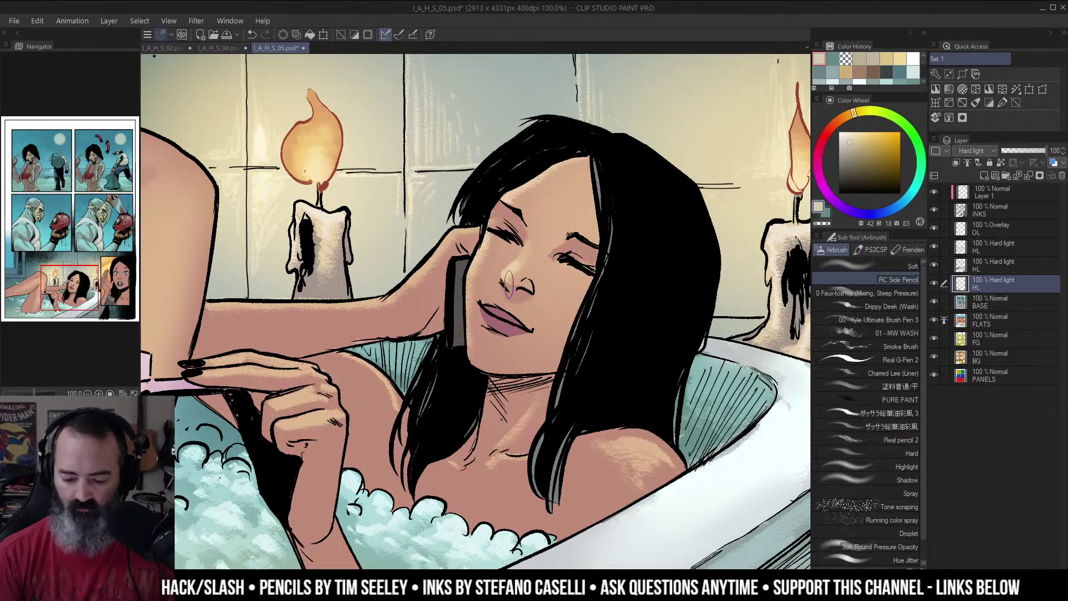
{"action": "key", "text": "ctrl+space"}
{"action": "left_click", "coordinate": [553, 254], "text": "alt"}
{"action": "left_click", "coordinate": [568, 271], "text": "ctrl"}
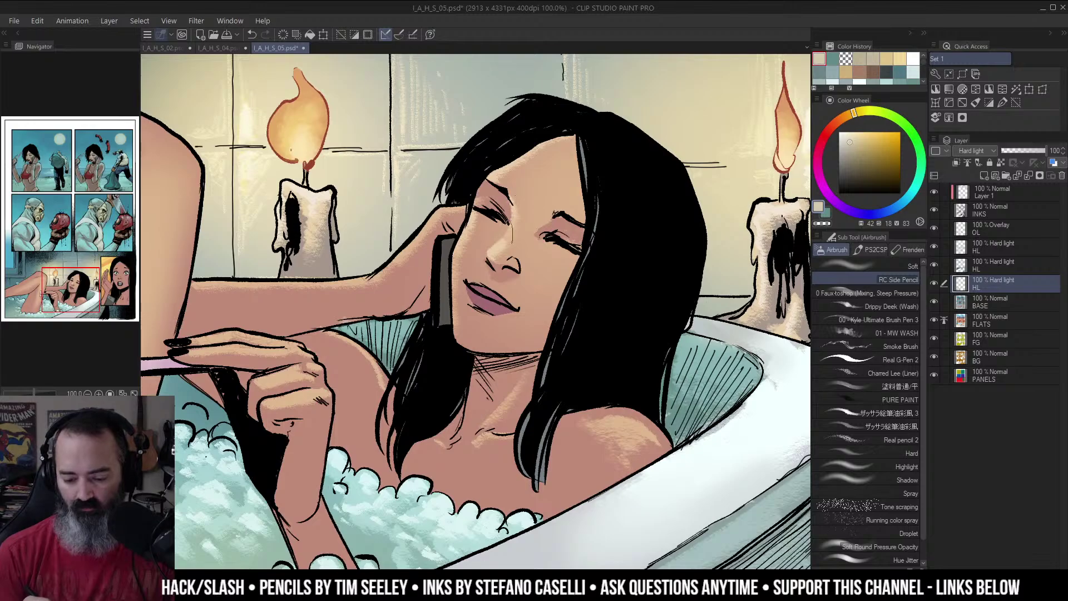
{"action": "left_click", "coordinate": [562, 234], "text": "ctrl+alt"}
{"action": "left_click", "coordinate": [563, 233], "text": "ctrl"}
{"action": "left_click", "coordinate": [564, 234], "text": "ctrl"}
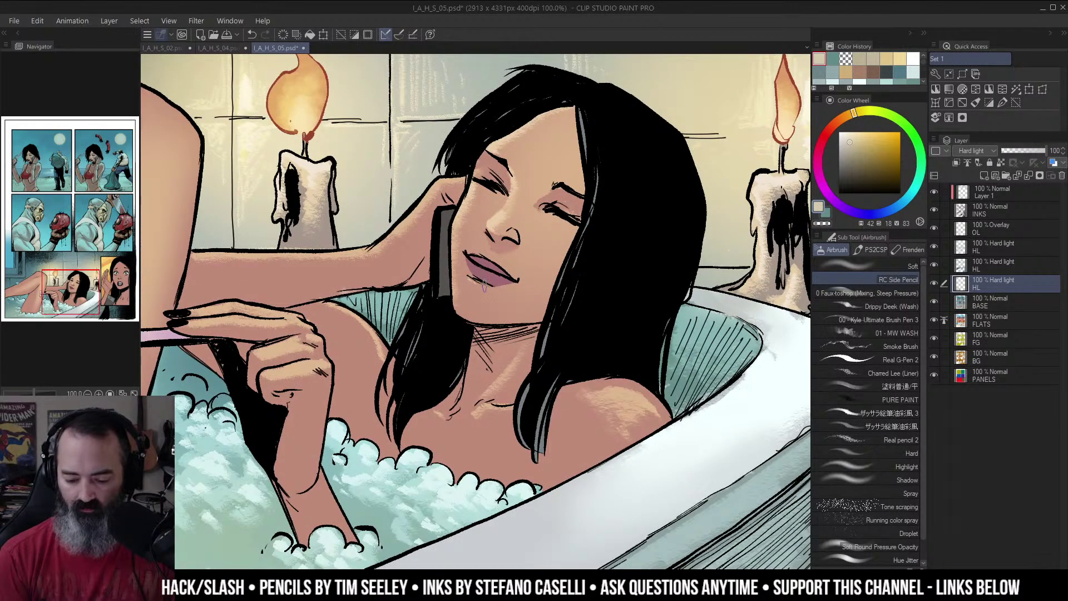
Step: Paint thin RC Side Pencil highlights across the bathing woman's lower leg just above the foam, undoing the unwanted trial strokes
{"action": "left_click", "coordinate": [520, 250], "text": "ctrl+alt"}
{"action": "left_click", "coordinate": [521, 251], "text": "ctrl+alt"}
{"action": "left_click", "coordinate": [521, 251], "text": "ctrl+alt"}
{"action": "left_click_drag", "start_coordinate": [532, 283], "coordinate": [603, 209]}
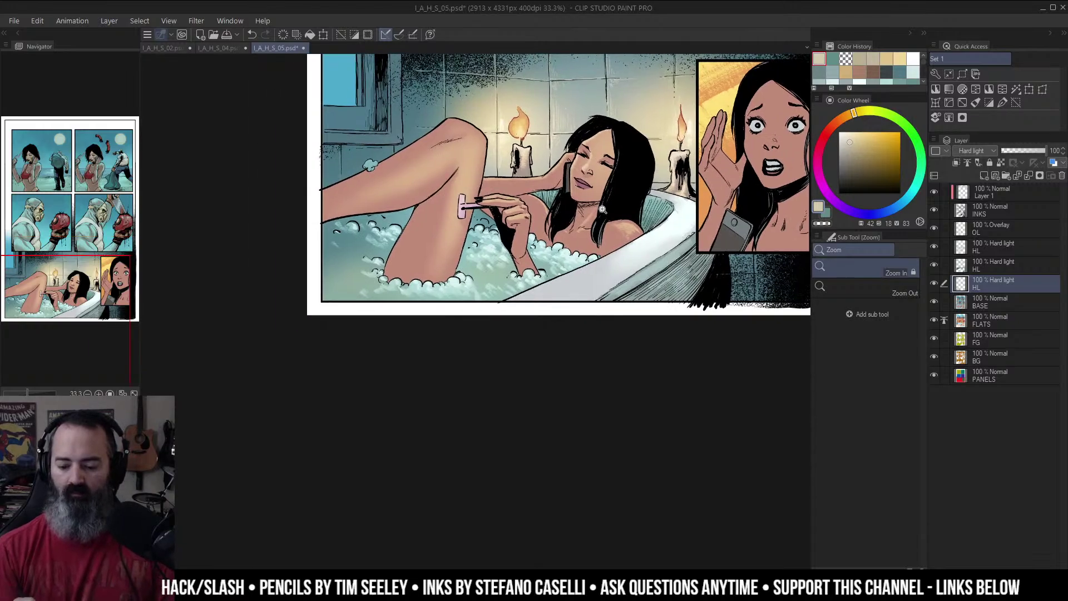
{"action": "left_click", "coordinate": [603, 210], "text": "ctrl"}
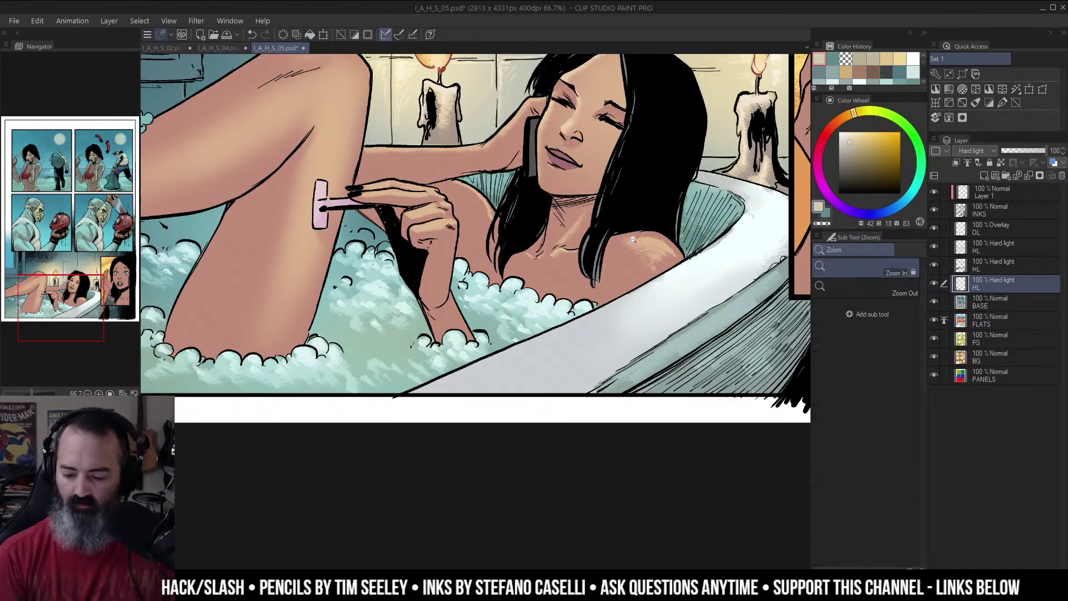
{"action": "left_click", "coordinate": [623, 230], "text": "ctrl+alt"}
{"action": "left_click_drag", "start_coordinate": [623, 229], "coordinate": [591, 208]}
{"action": "left_click_drag", "start_coordinate": [384, 192], "coordinate": [495, 179]}
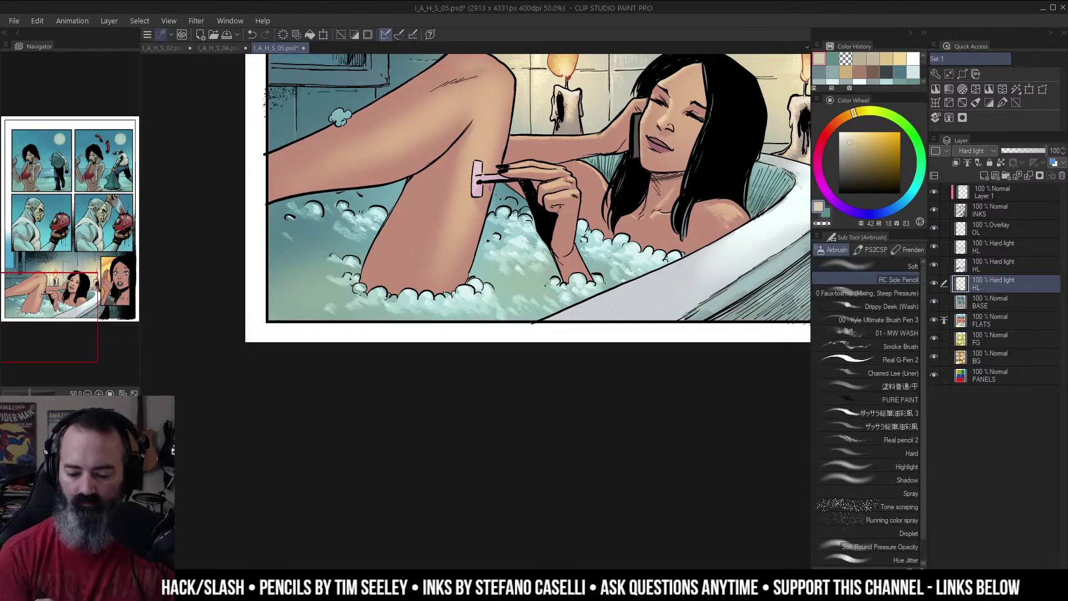
{"action": "key", "text": "ctrl+z"}
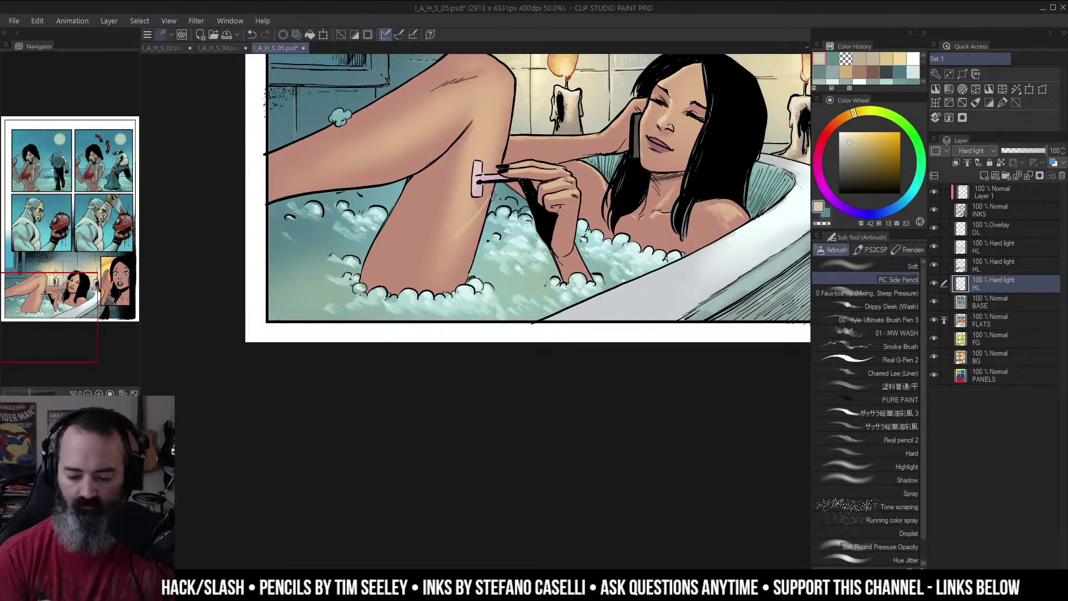
{"action": "key", "text": "ctrl+z"}
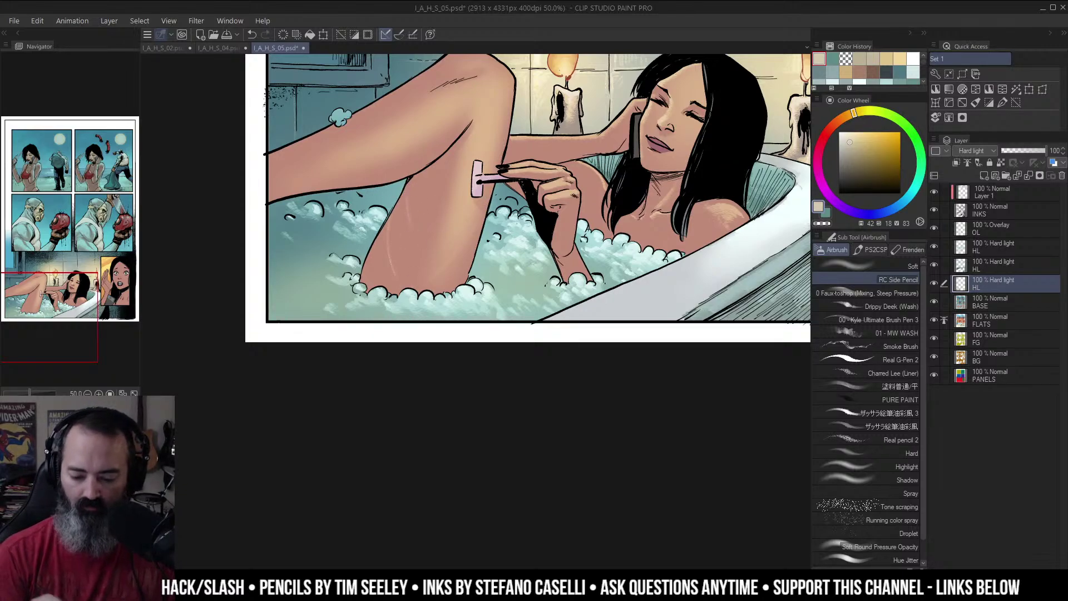
{"action": "key", "text": "ctrl+z"}
{"action": "mouse_move", "coordinate": [412, 227]}
{"action": "left_mouse_down"}
{"action": "mouse_move", "coordinate": [424, 238]}
{"action": "mouse_move", "coordinate": [414, 245]}
{"action": "left_mouse_up"}
{"action": "key", "text": "ctrl+z"}
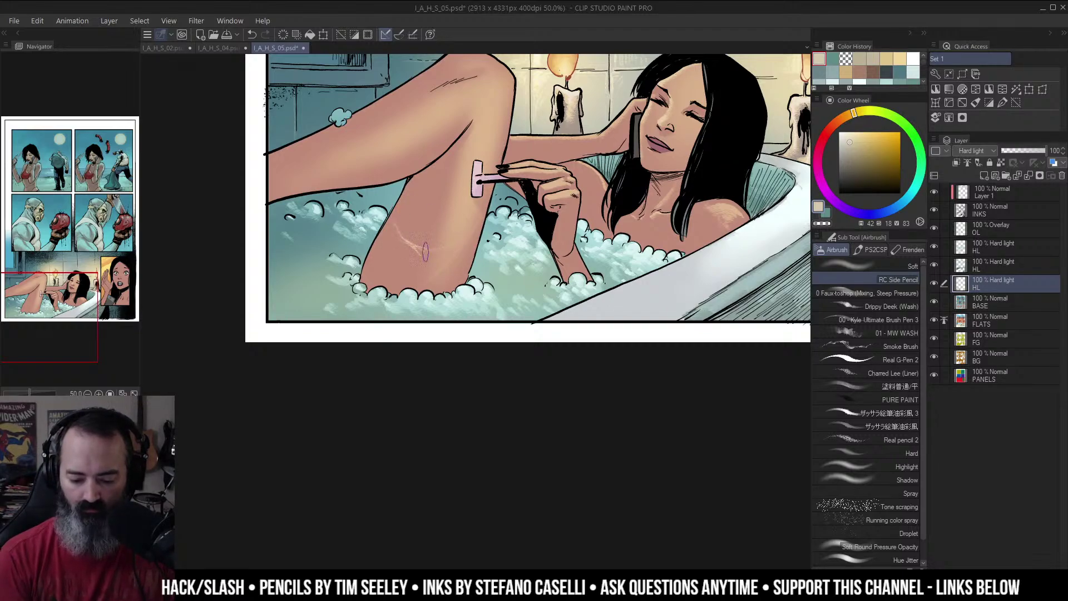
Step: Paint highlight strokes along the raised thigh up to the knee and down the edge of the lower leg, undoing misplaced strokes
{"action": "left_click", "coordinate": [494, 214], "text": "alt"}
{"action": "left_click_drag", "start_coordinate": [494, 212], "coordinate": [529, 246]}
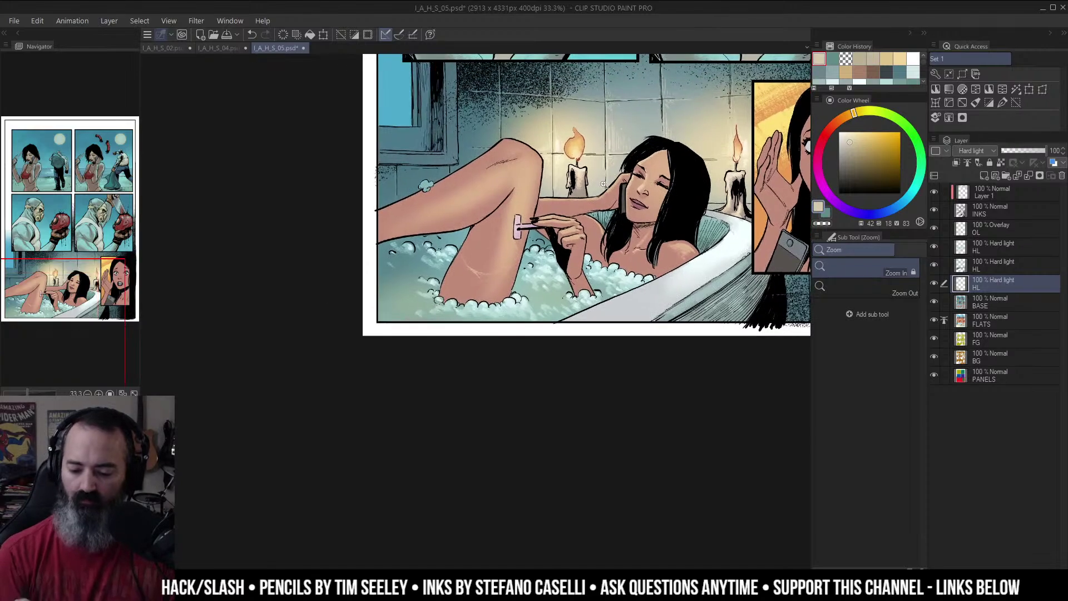
{"action": "left_click", "coordinate": [529, 161], "text": "ctrl"}
{"action": "key", "text": "b"}
{"action": "left_click_drag", "start_coordinate": [282, 263], "coordinate": [443, 214]}
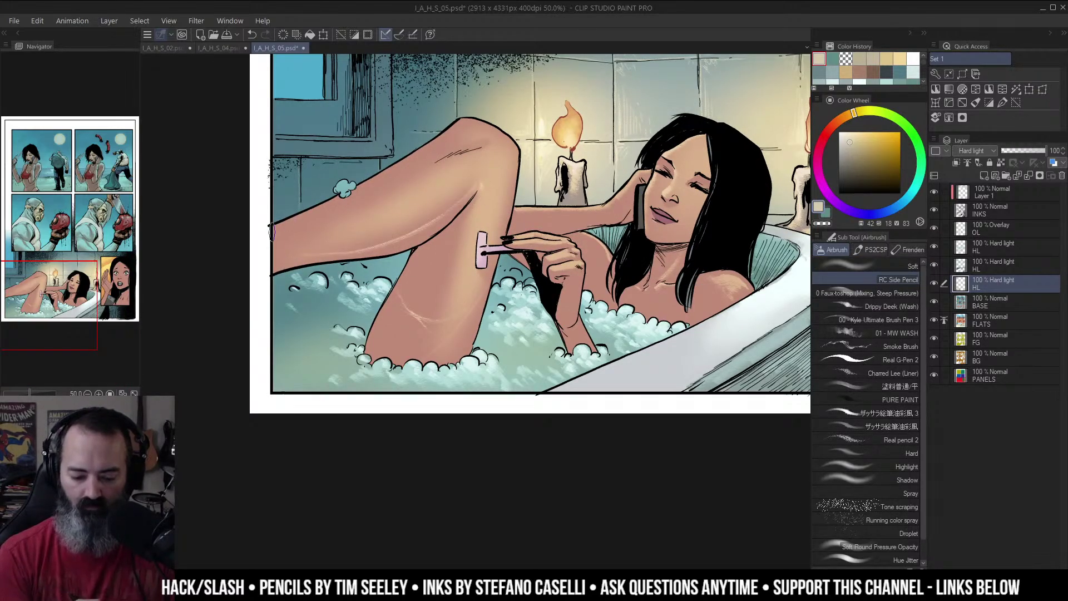
{"action": "left_click_drag", "start_coordinate": [272, 232], "coordinate": [442, 147]}
{"action": "left_click_drag", "start_coordinate": [339, 202], "coordinate": [436, 146]}
{"action": "key", "text": "ctrl+z"}
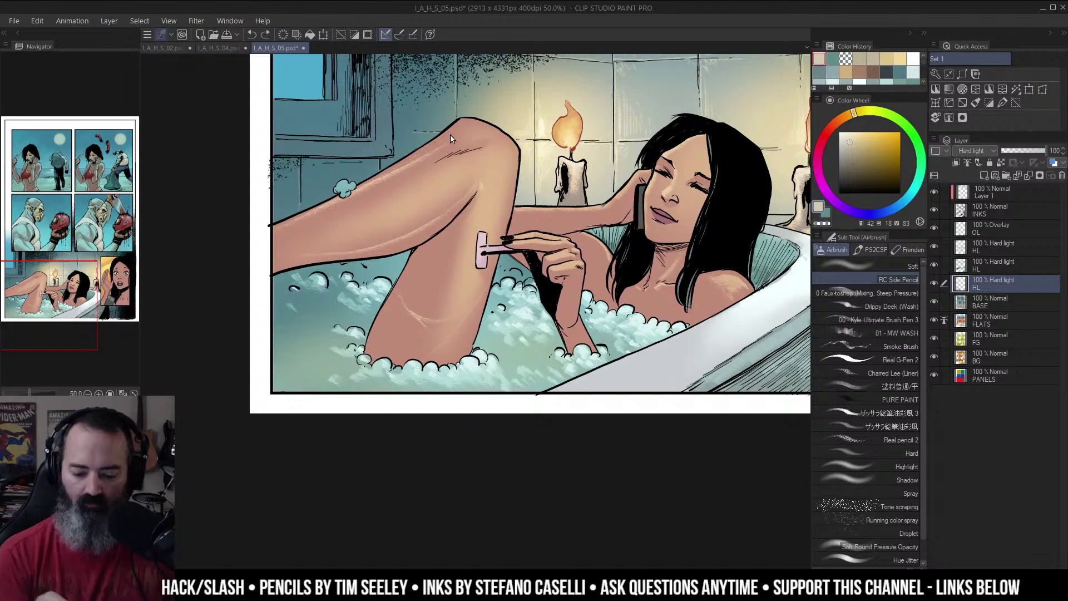
{"action": "key", "text": "ctrl+z"}
{"action": "key", "text": "ctrl+z"}
{"action": "left_click_drag", "start_coordinate": [270, 235], "coordinate": [453, 136]}
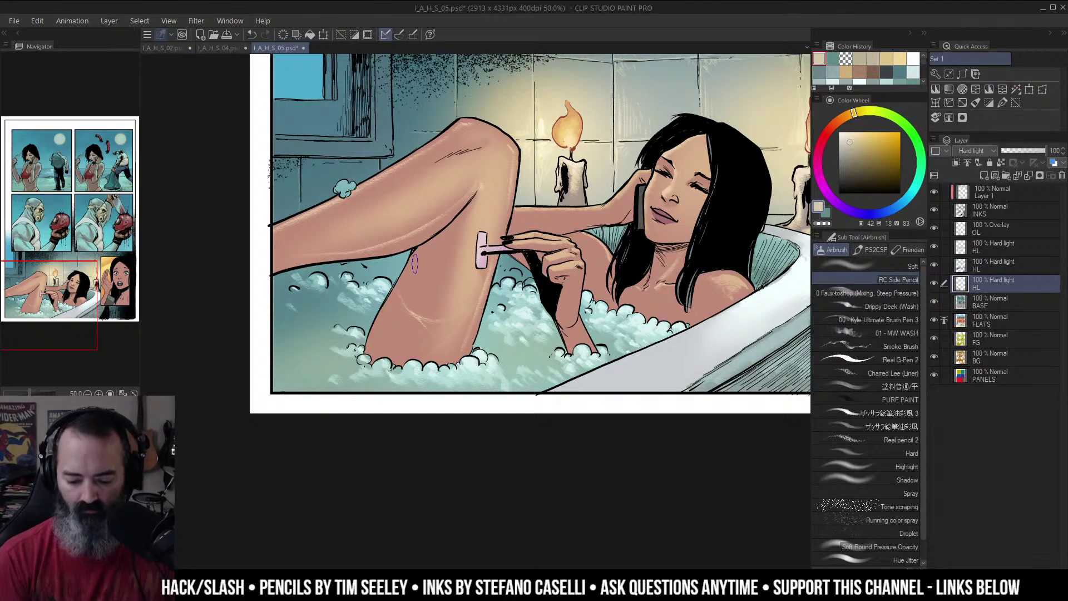
{"action": "left_click_drag", "start_coordinate": [396, 295], "coordinate": [369, 359]}
Step: Paint highlights on the hand and forearm holding the razor, and clear the skin selection
{"action": "left_click", "coordinate": [485, 285], "text": "ctrl+alt"}
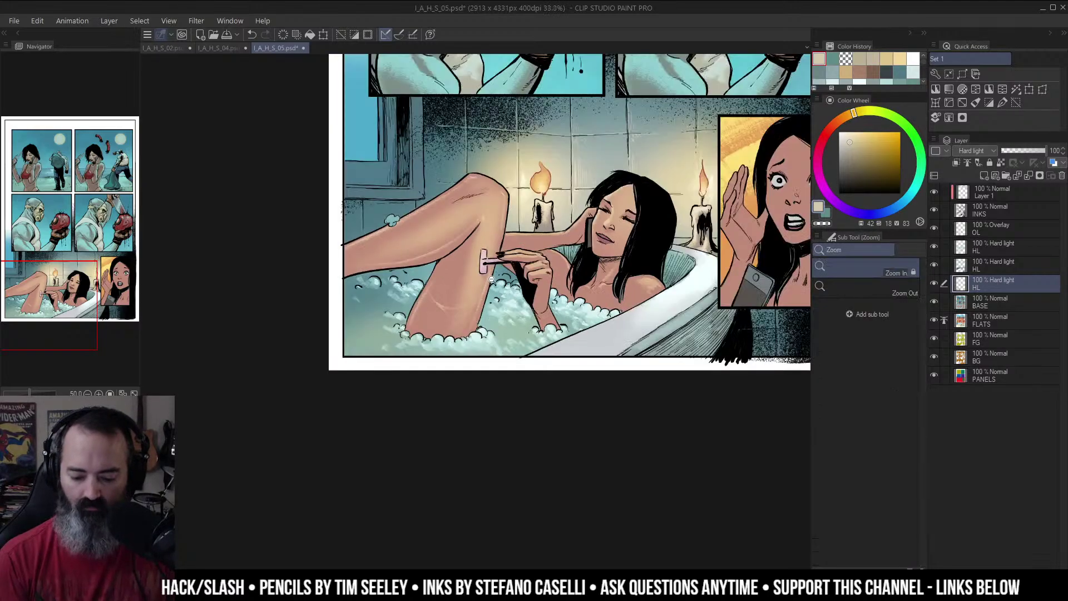
{"action": "left_click", "coordinate": [486, 284], "text": "ctrl+alt"}
{"action": "left_click", "coordinate": [555, 282], "text": "ctrl"}
{"action": "left_click", "coordinate": [556, 283]}
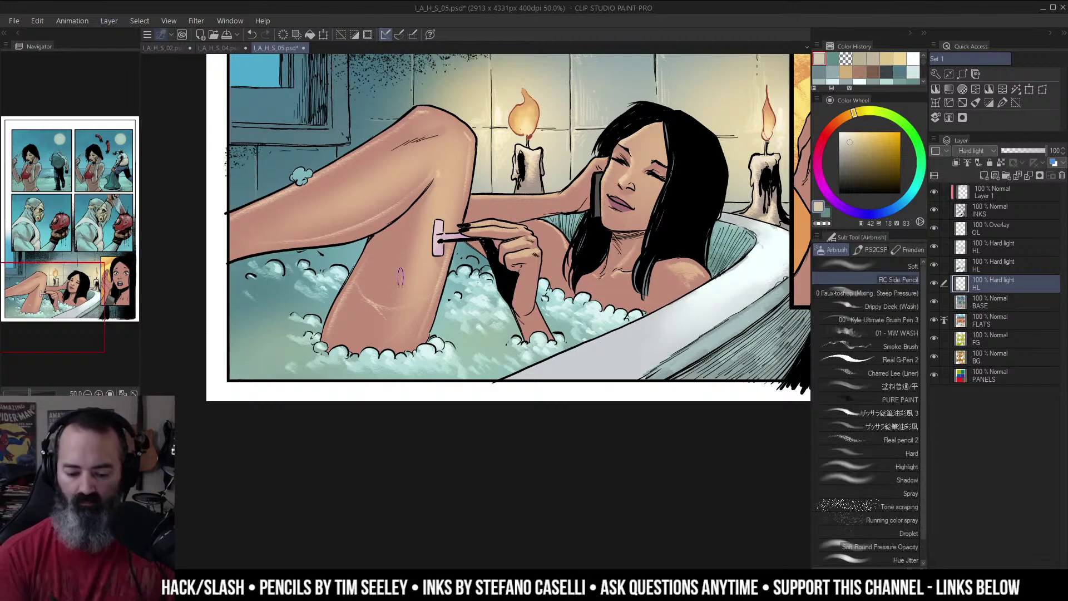
{"action": "left_click", "coordinate": [471, 257], "text": "ctrl+alt"}
{"action": "left_click", "coordinate": [471, 257], "text": "ctrl+alt"}
{"action": "left_click", "coordinate": [546, 275], "text": "ctrl"}
{"action": "left_click_drag", "start_coordinate": [552, 270], "coordinate": [574, 236]}
{"action": "left_click", "coordinate": [574, 236]}
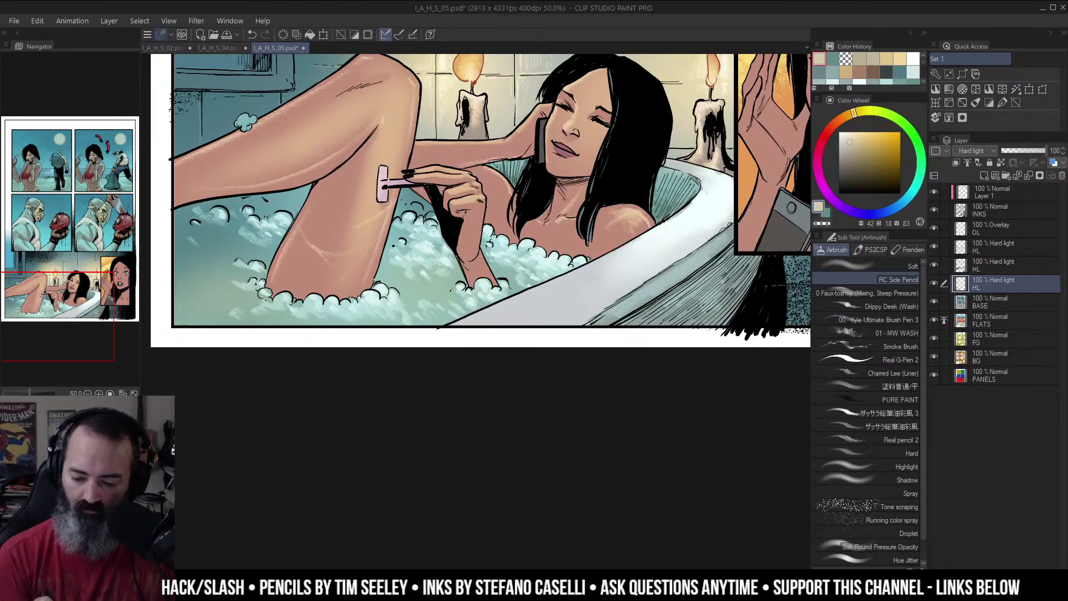
{"action": "left_click_drag", "start_coordinate": [485, 204], "coordinate": [480, 235]}
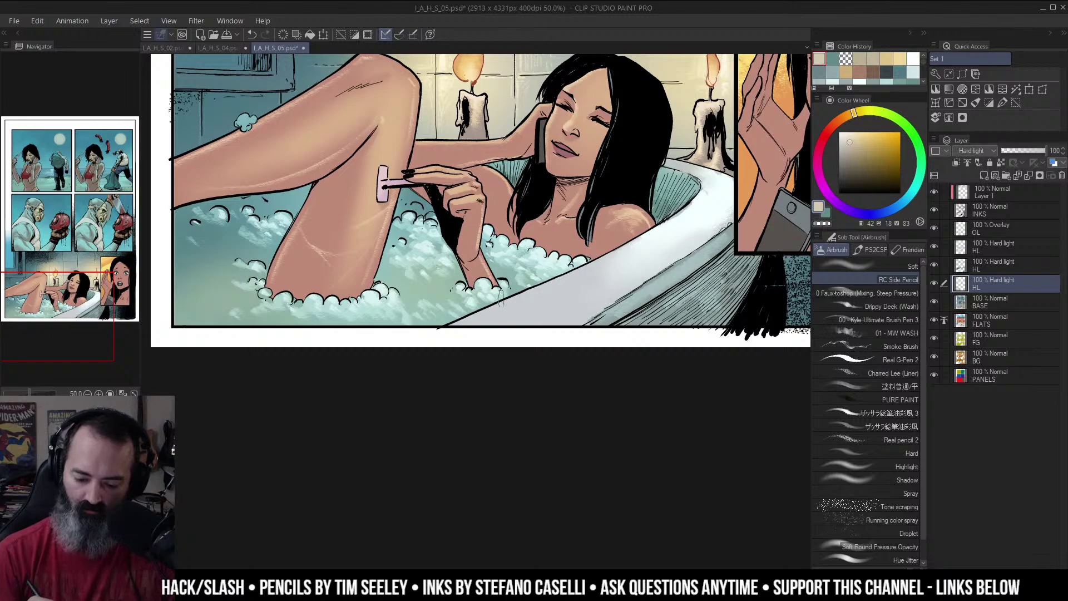
{"action": "left_click", "coordinate": [535, 236], "text": "ctrl+alt"}
{"action": "left_click", "coordinate": [578, 234], "text": "ctrl+alt"}
{"action": "left_click_drag", "start_coordinate": [577, 236], "coordinate": [568, 286]}
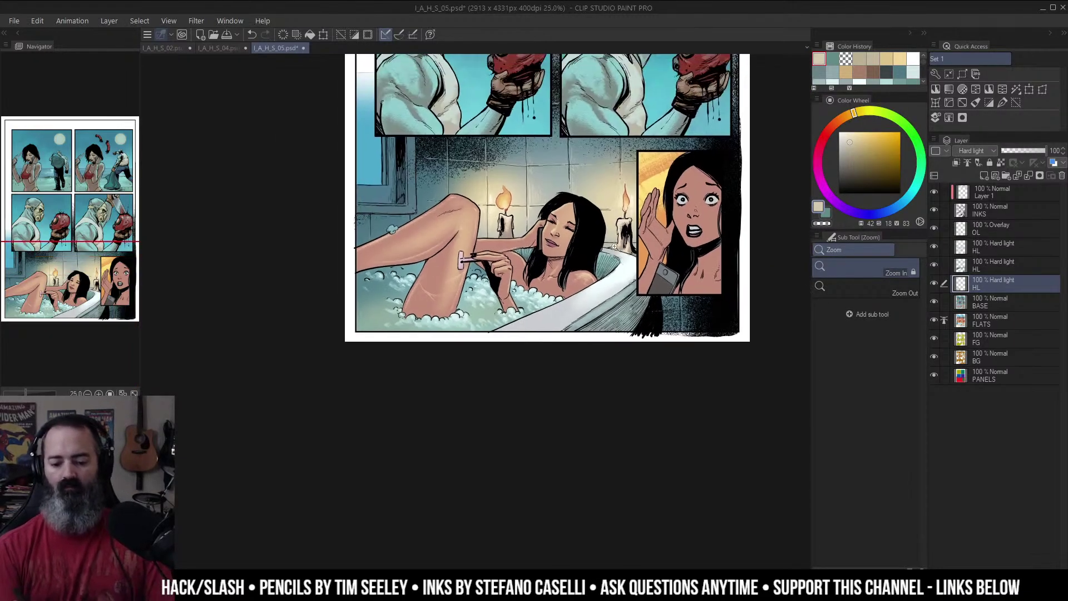
{"action": "left_click_drag", "start_coordinate": [680, 186], "coordinate": [616, 287]}
{"action": "key", "text": "ctrl+d"}
Step: Select the frightened woman's inset panel from the PANELS layer using Auto select that refers to the editing layer only
{"action": "key", "text": "m"}
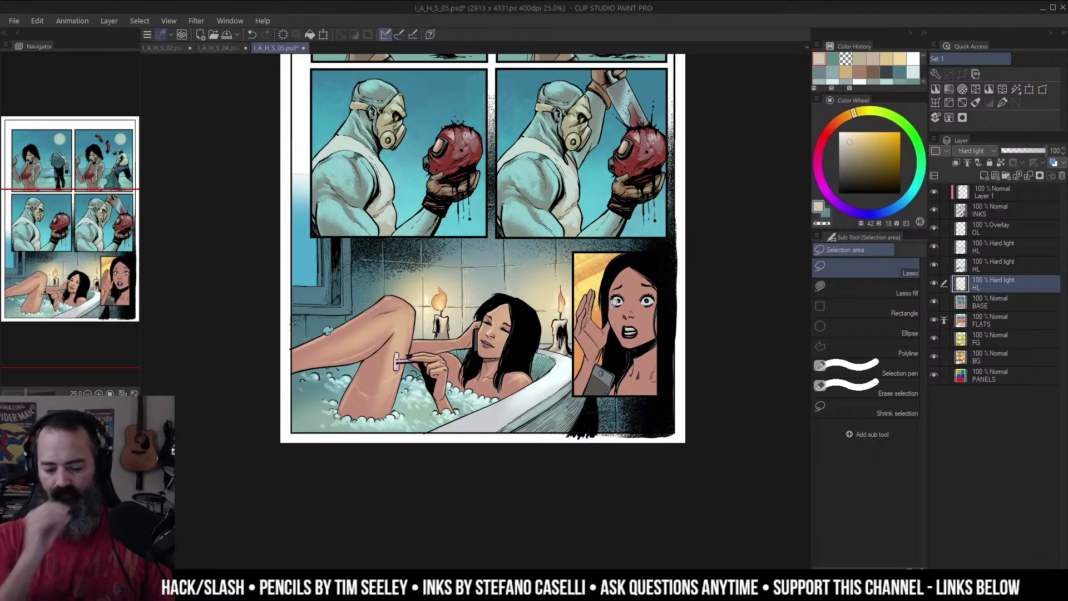
{"action": "left_click_drag", "start_coordinate": [634, 239], "coordinate": [690, 191]}
{"action": "left_click", "coordinate": [660, 277], "text": "ctrl"}
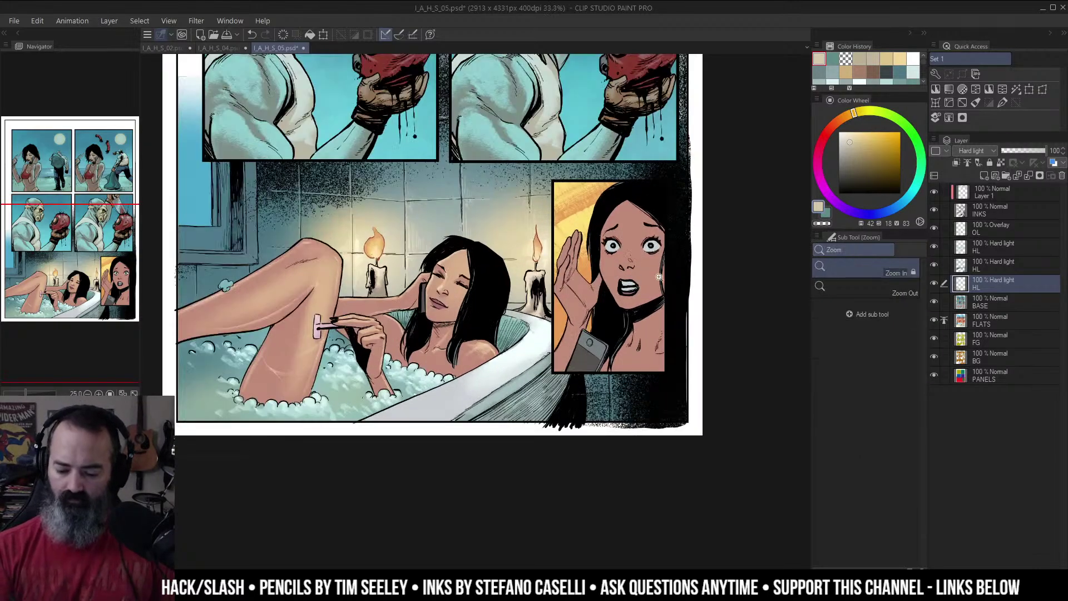
{"action": "left_click_drag", "start_coordinate": [659, 276], "coordinate": [620, 272]}
{"action": "left_click", "coordinate": [621, 273], "text": "ctrl"}
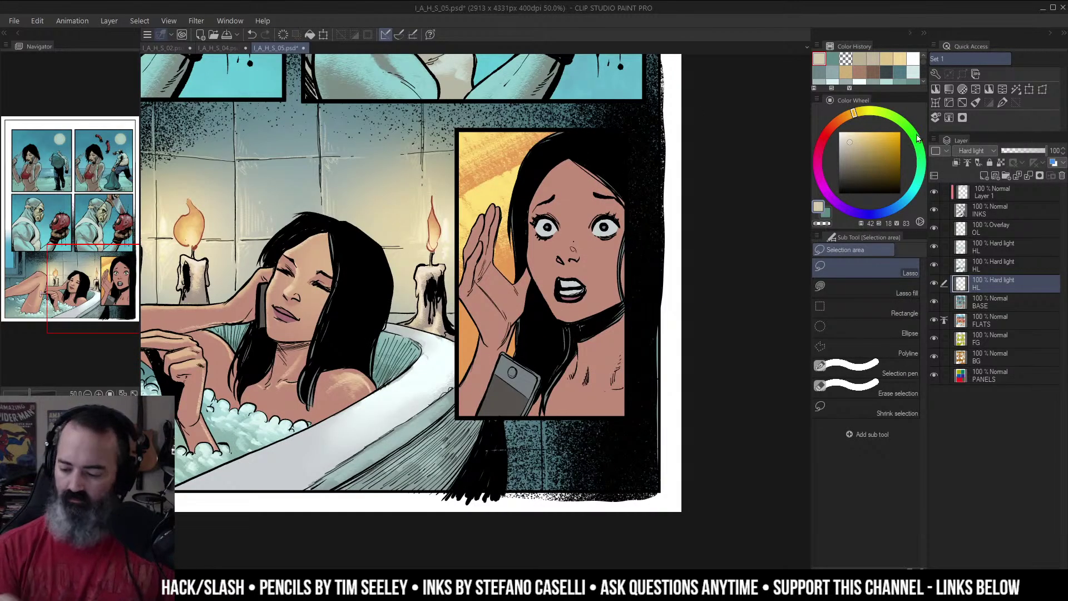
{"action": "left_click", "coordinate": [990, 376]}
{"action": "key", "text": "w"}
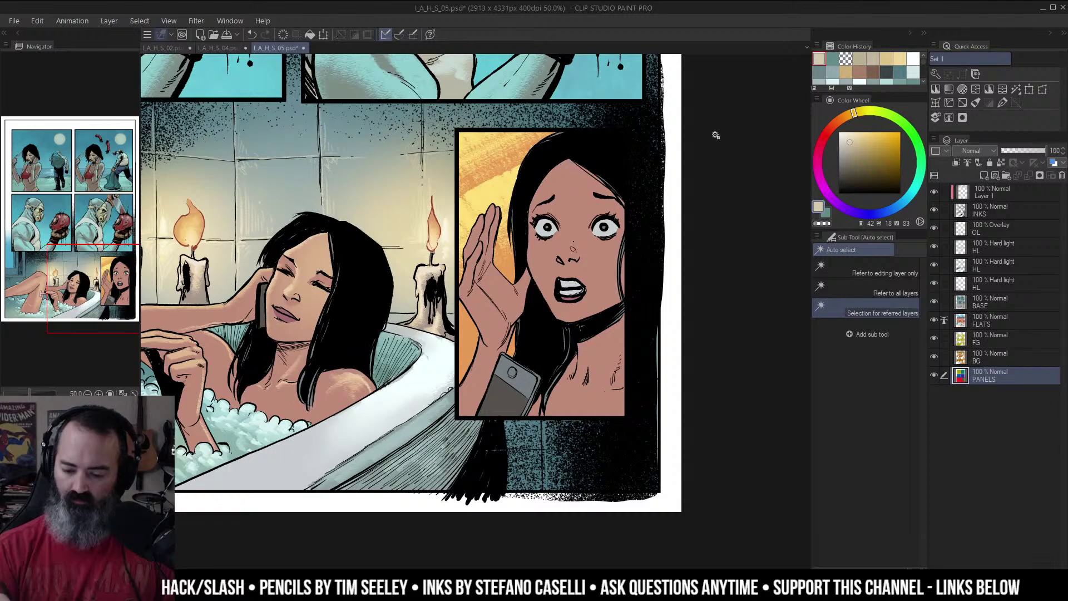
{"action": "left_click", "coordinate": [895, 273]}
{"action": "left_click", "coordinate": [599, 238]}
{"action": "left_click", "coordinate": [596, 235], "text": "ctrl+alt"}
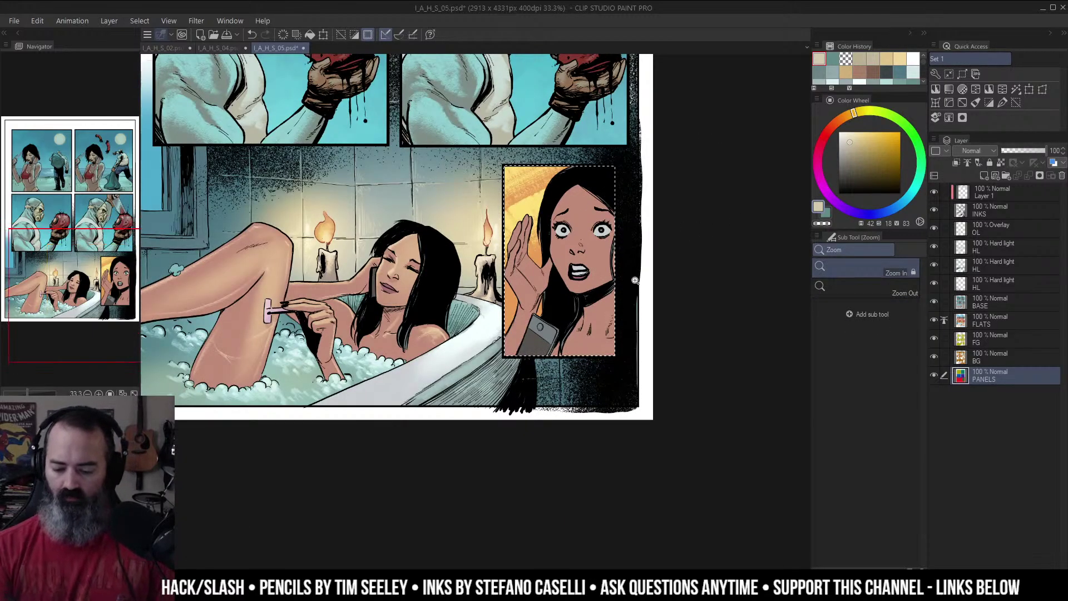
Step: Subtract the inset panel's yellow background from the selection, sampling it on the BASE layer
{"action": "left_click", "coordinate": [967, 298]}
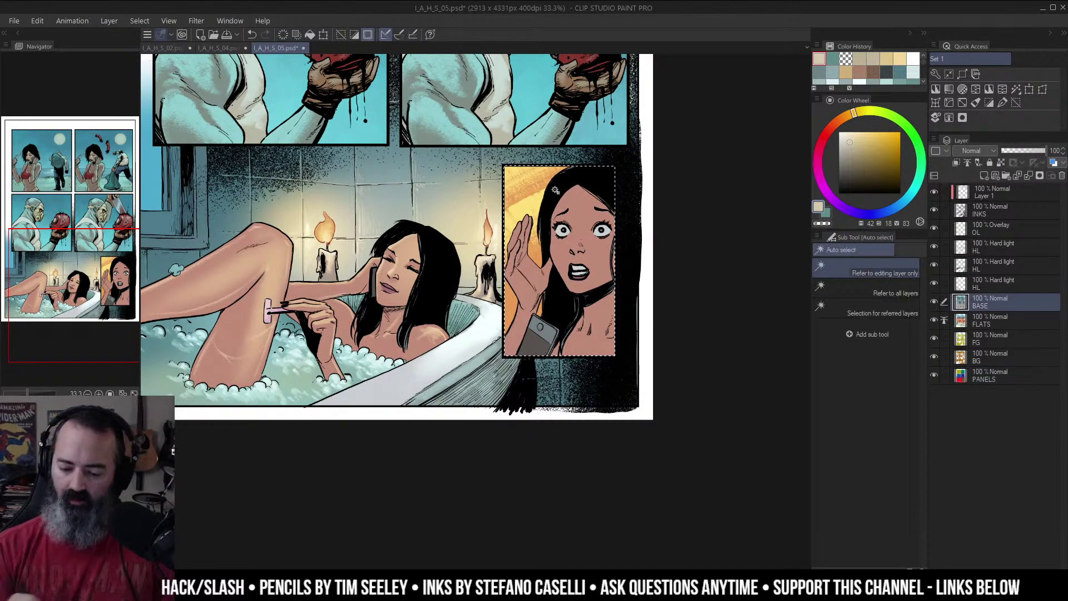
{"action": "left_click", "coordinate": [539, 192], "text": "alt"}
{"action": "key", "text": "q"}
{"action": "key", "text": "q"}
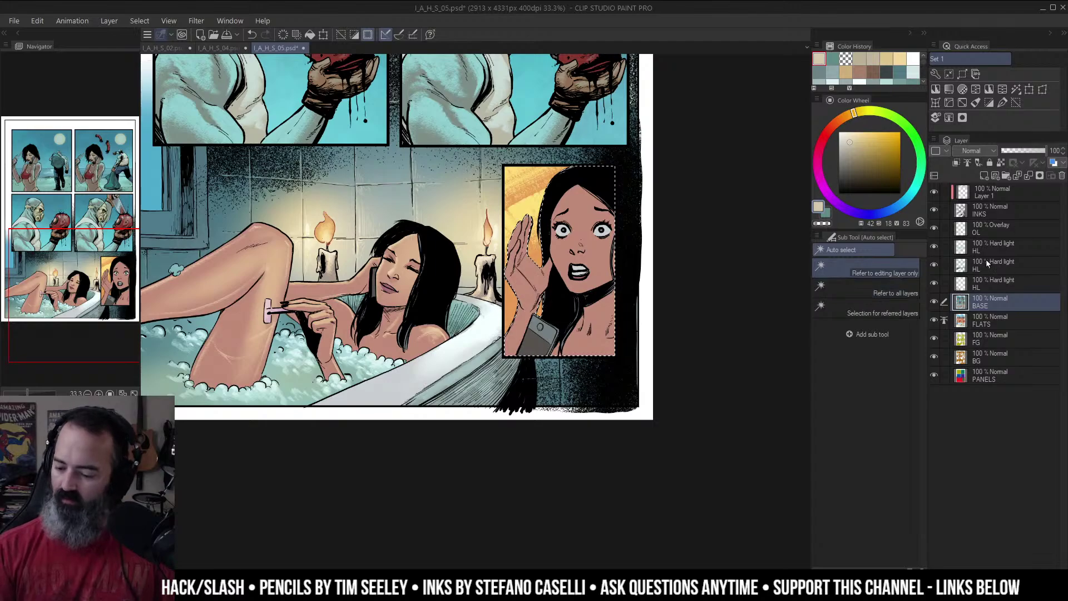
Step: Fill the selected figure on the lowest Hard light HL layer with brown, hue 22, saturation 42, value 43
{"action": "left_click", "coordinate": [979, 280]}
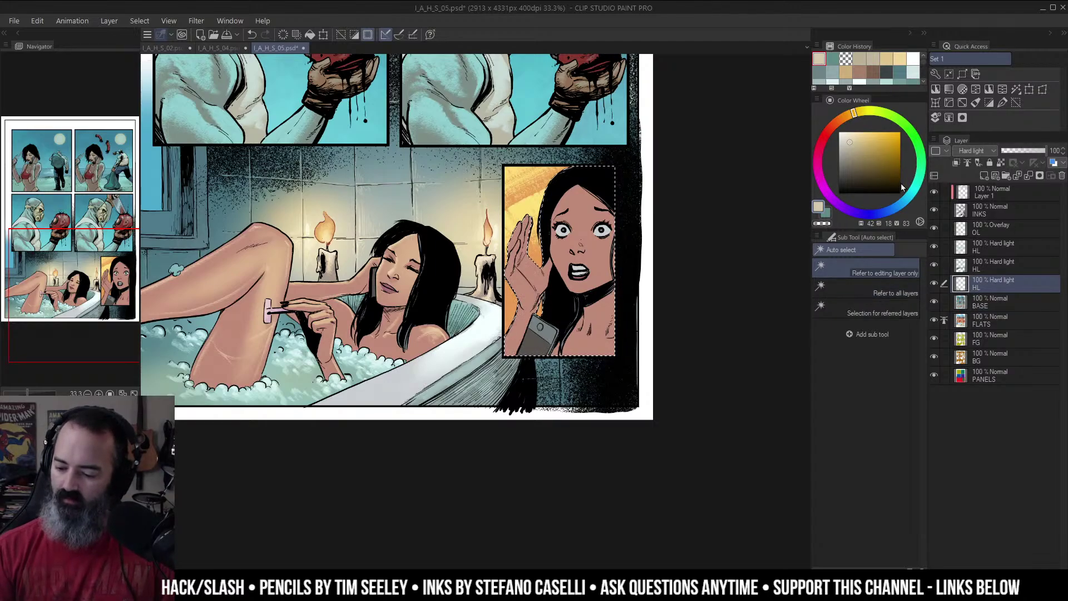
{"action": "left_click", "coordinate": [855, 165]}
{"action": "left_click", "coordinate": [837, 122]}
{"action": "left_click", "coordinate": [864, 166]}
{"action": "key", "text": "g"}
{"action": "left_click", "coordinate": [594, 282]}
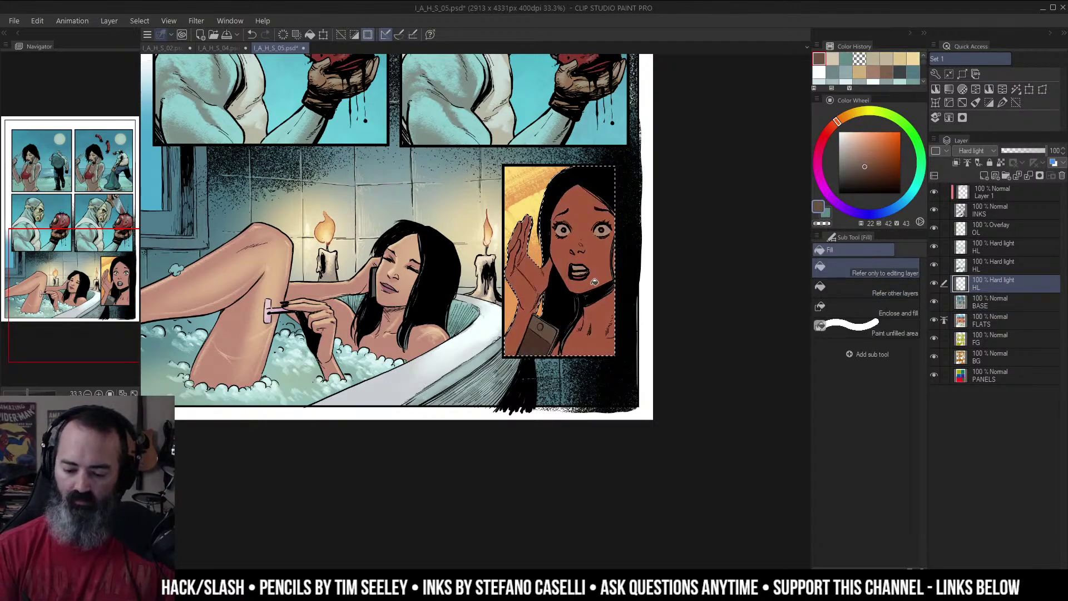
Step: Deselect and adjust the figure's fill with Hue/Saturation/Luminosity to hue -7, saturation 23 and luminosity 15
{"action": "key", "text": "ctrl+d"}
{"action": "key", "text": "ctrl+u"}
{"action": "left_click_drag", "start_coordinate": [837, 222], "coordinate": [852, 221]}
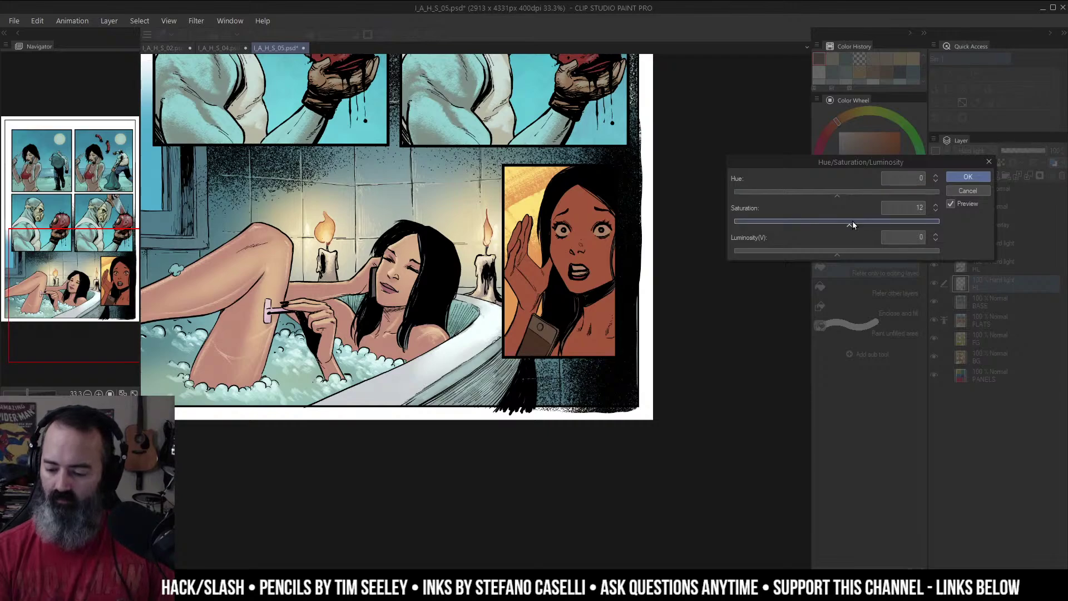
{"action": "left_click", "coordinate": [828, 198]}
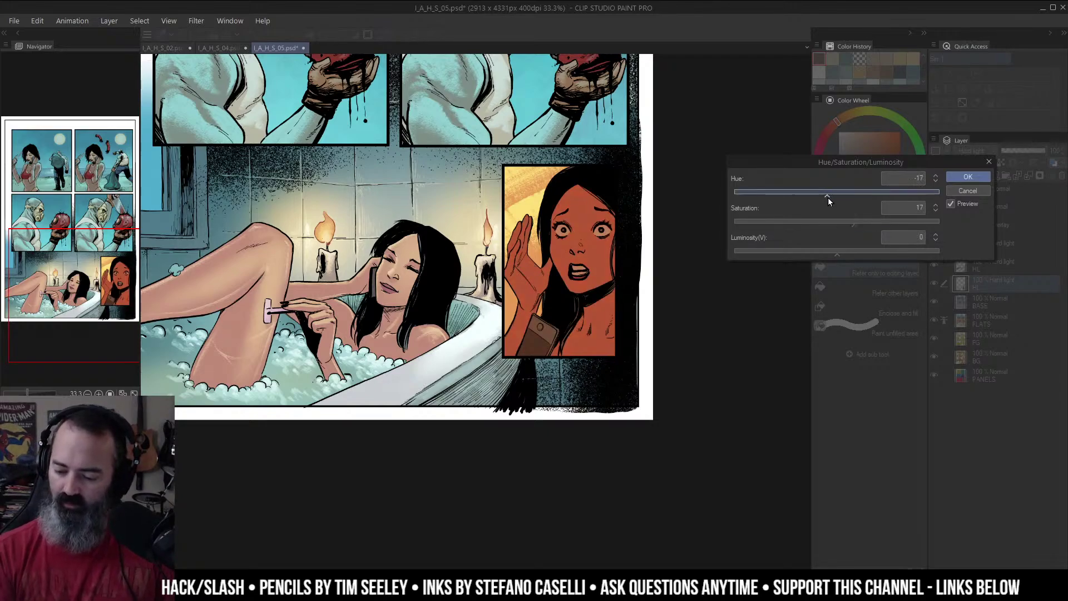
{"action": "left_click_drag", "start_coordinate": [827, 198], "coordinate": [860, 195]}
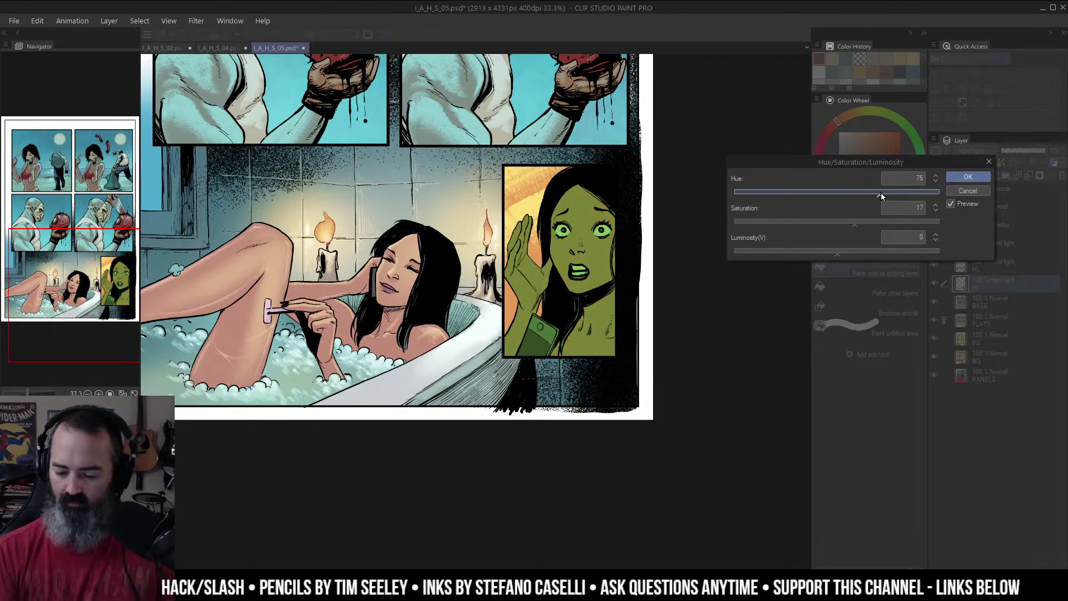
{"action": "left_click_drag", "start_coordinate": [880, 192], "coordinate": [881, 193]}
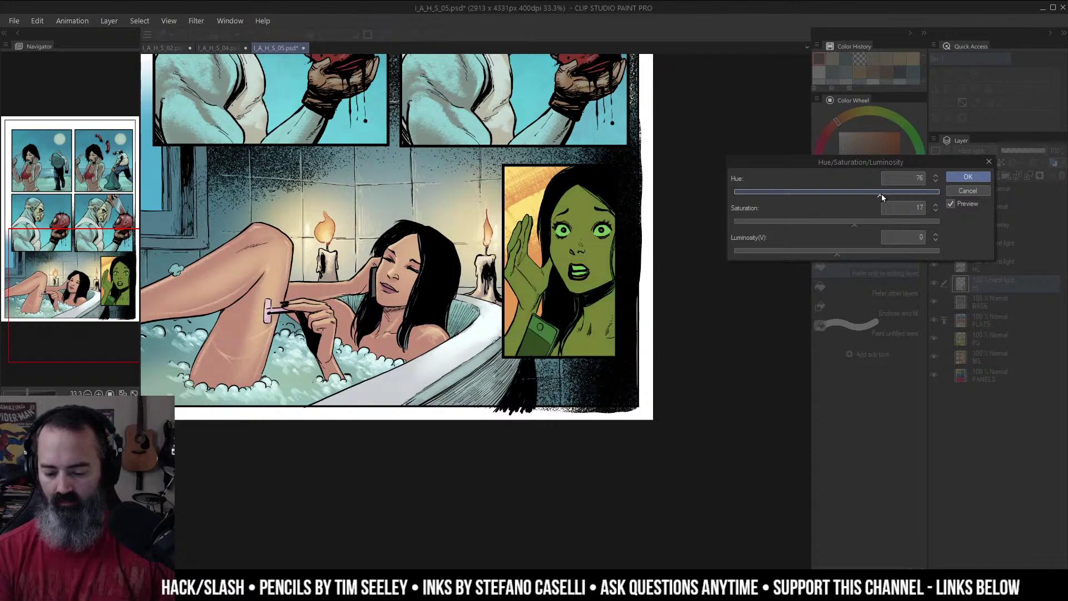
{"action": "left_click_drag", "start_coordinate": [856, 250], "coordinate": [853, 252]}
{"action": "left_click_drag", "start_coordinate": [854, 194], "coordinate": [840, 197]}
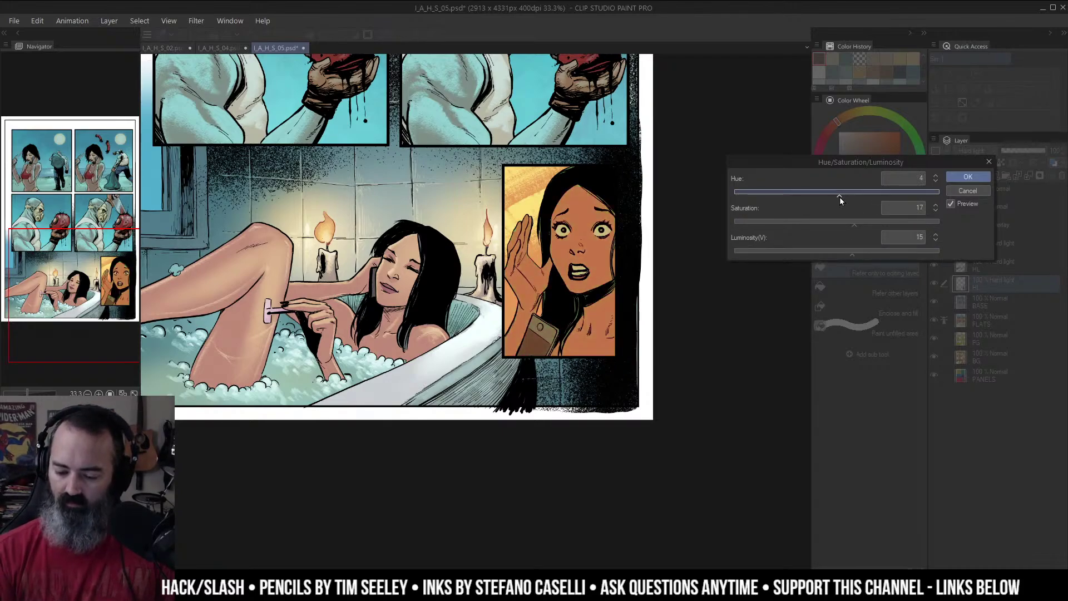
{"action": "left_click", "coordinate": [868, 223]}
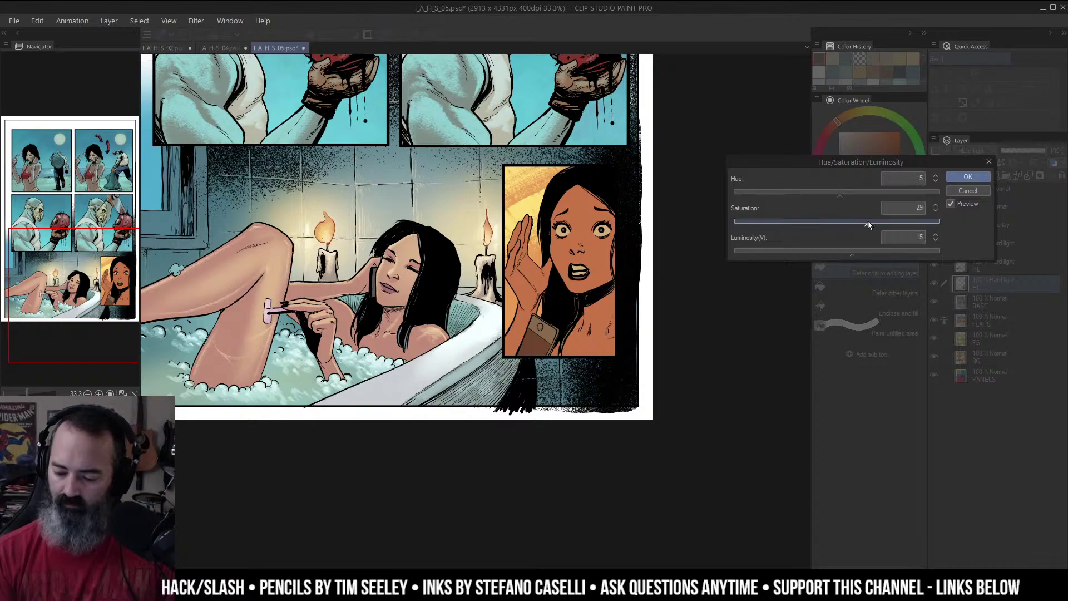
{"action": "left_click", "coordinate": [840, 197]}
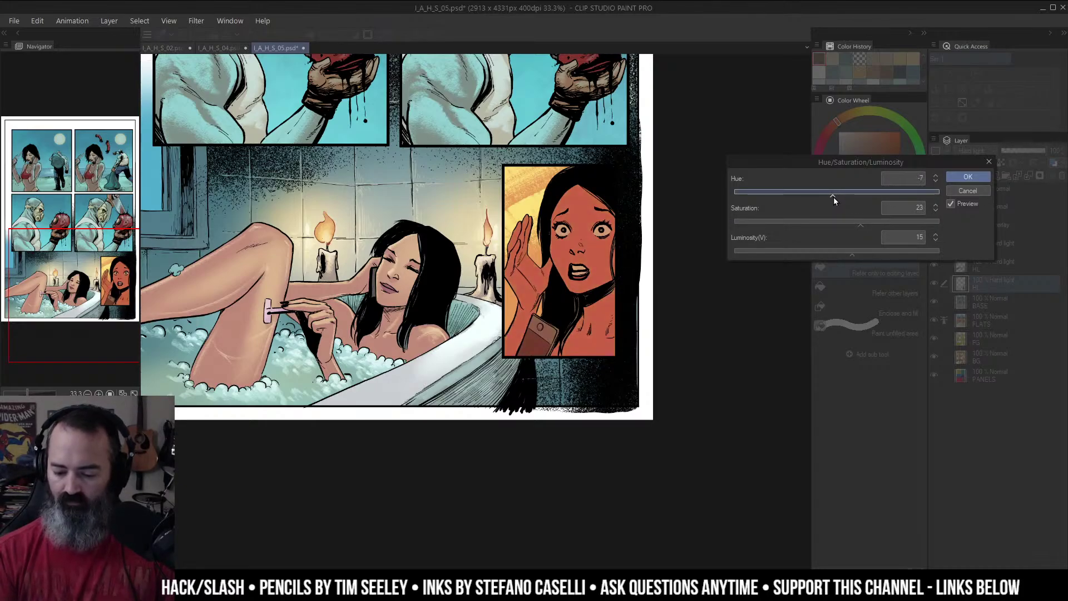
{"action": "left_click", "coordinate": [980, 176]}
Step: Sample the frightened woman's skin tone and set the RC Side Pencil colour to hue 27, saturation 50, value 90
{"action": "mouse_move", "coordinate": [599, 258]}
{"action": "left_mouse_down"}
{"action": "mouse_move", "coordinate": [545, 256]}
{"action": "mouse_move", "coordinate": [620, 250]}
{"action": "left_mouse_up"}
{"action": "left_click_drag", "start_coordinate": [621, 251], "coordinate": [619, 284]}
{"action": "left_click", "coordinate": [584, 284], "text": "alt"}
{"action": "left_click", "coordinate": [869, 137]}
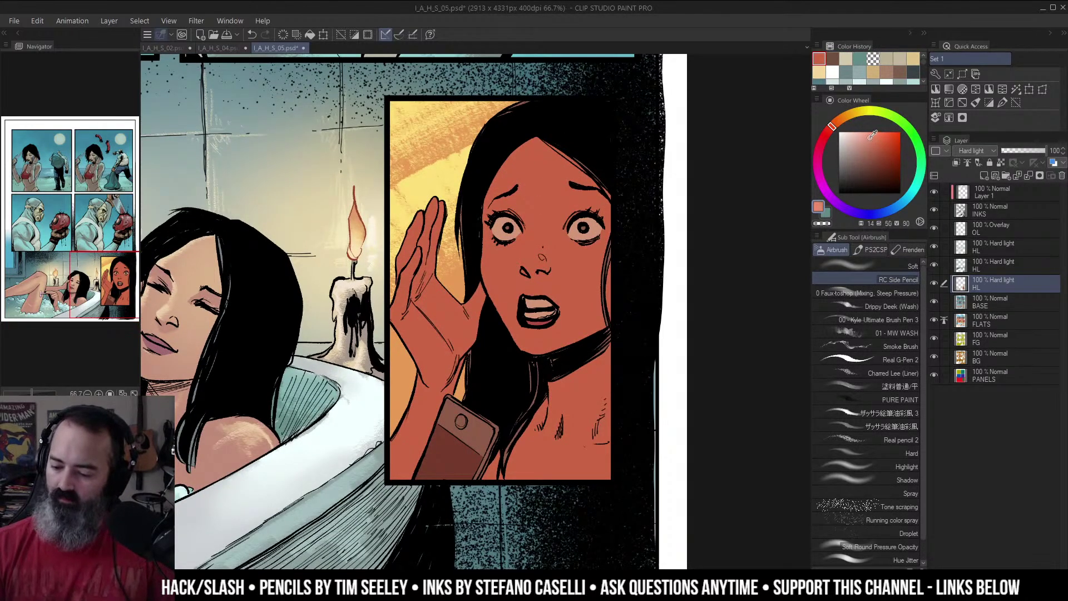
{"action": "left_click", "coordinate": [840, 119]}
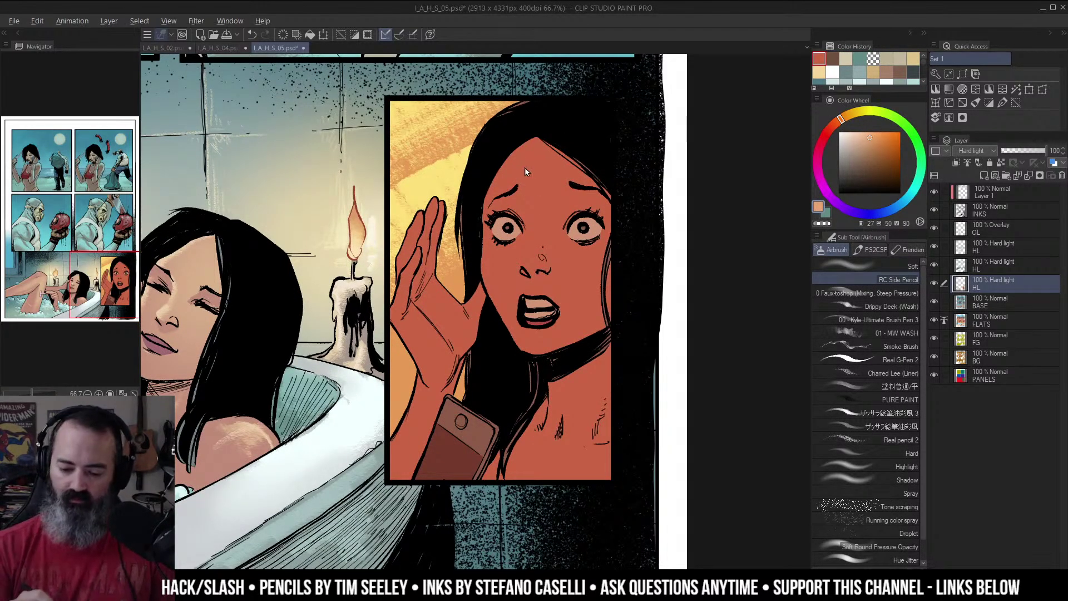
Step: Make the middle Hard light HL layer active and isolate it briefly to check its contents
{"action": "left_click", "coordinate": [994, 263]}
{"action": "left_click", "coordinate": [936, 265], "text": "alt"}
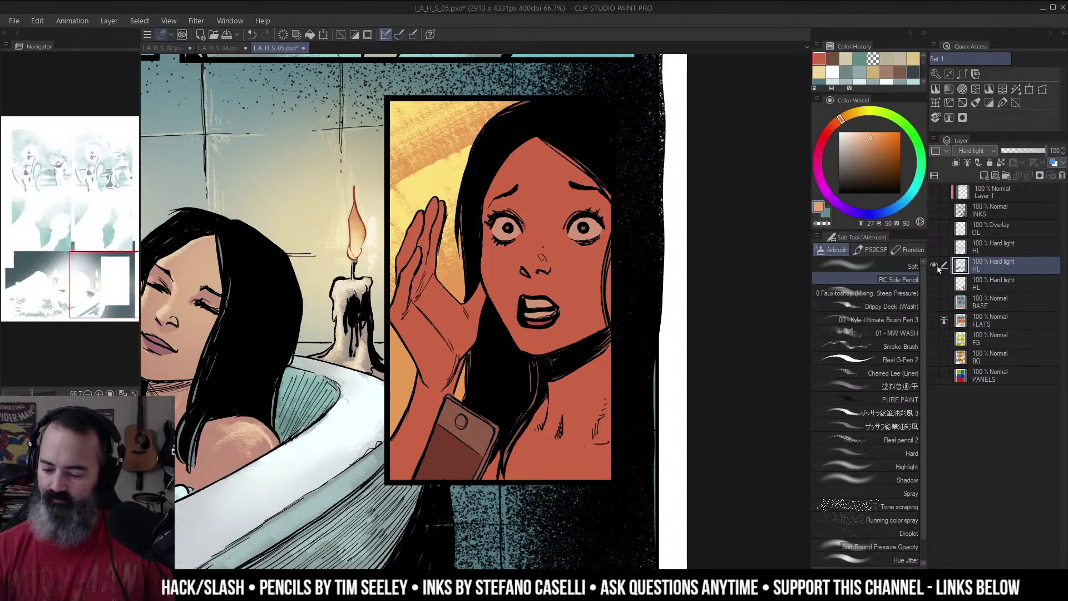
{"action": "left_click", "coordinate": [937, 266], "text": "alt"}
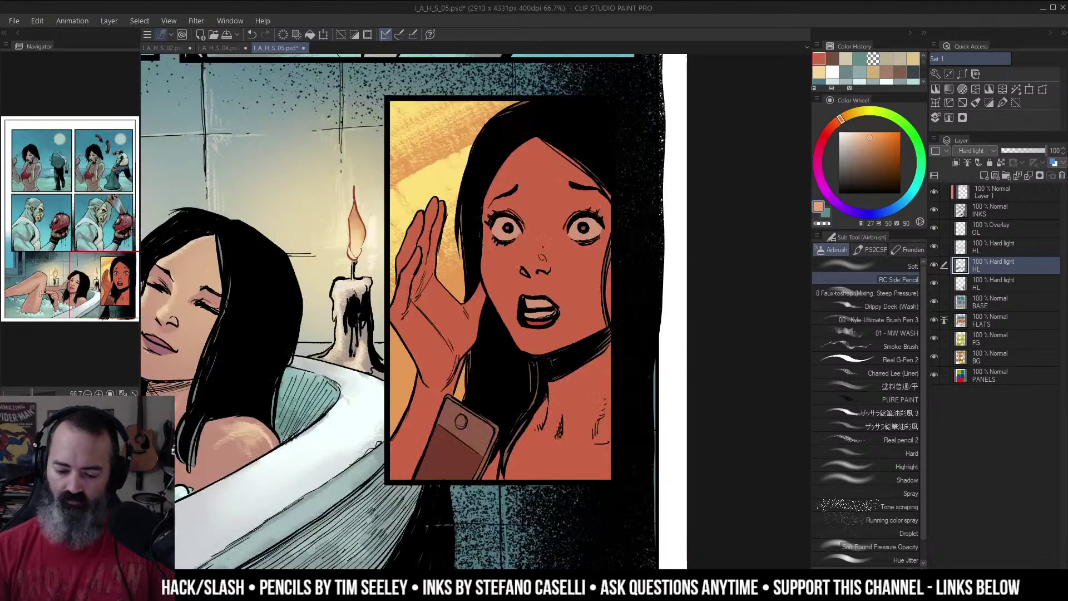
Step: Brush warm orange highlights across the frightened woman's forehead along the hairline and trim them with transparent colour
{"action": "mouse_move", "coordinate": [506, 174]}
{"action": "left_mouse_down"}
{"action": "mouse_move", "coordinate": [535, 133]}
{"action": "mouse_move", "coordinate": [493, 195]}
{"action": "left_mouse_up"}
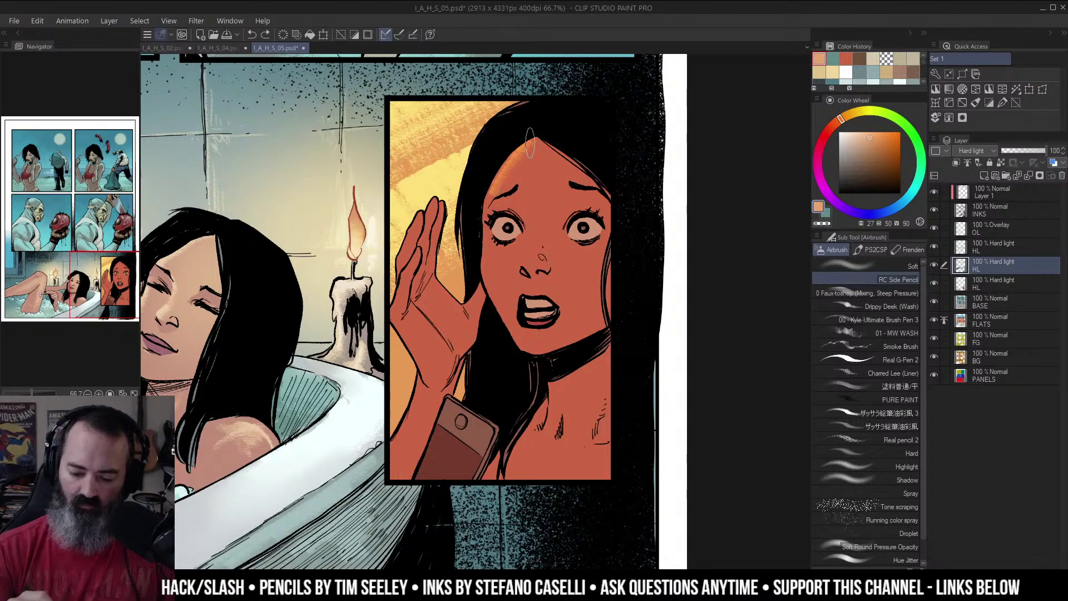
{"action": "mouse_move", "coordinate": [533, 144]}
{"action": "left_mouse_down"}
{"action": "mouse_move", "coordinate": [510, 177]}
{"action": "mouse_move", "coordinate": [516, 184]}
{"action": "mouse_move", "coordinate": [536, 167]}
{"action": "mouse_move", "coordinate": [554, 183]}
{"action": "mouse_move", "coordinate": [525, 170]}
{"action": "mouse_move", "coordinate": [569, 156]}
{"action": "left_mouse_up"}
{"action": "key", "text": "c"}
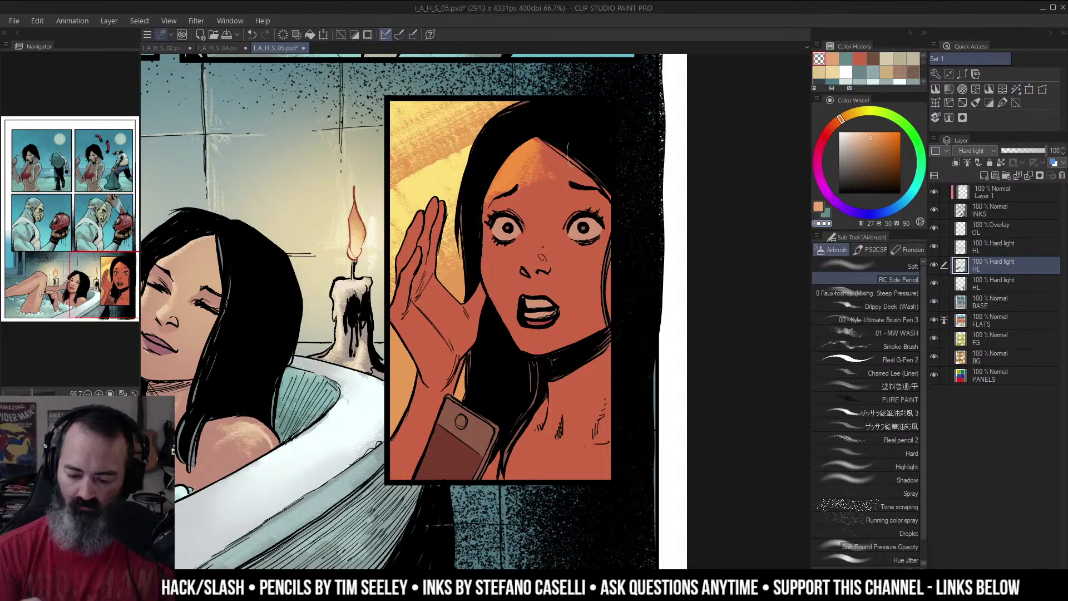
{"action": "key", "text": "c"}
Step: Extend the orange highlights down the side of the frightened woman's face to the chin and beside her nose
{"action": "mouse_move", "coordinate": [494, 189]}
{"action": "left_mouse_down"}
{"action": "mouse_move", "coordinate": [485, 257]}
{"action": "mouse_move", "coordinate": [509, 326]}
{"action": "mouse_move", "coordinate": [540, 364]}
{"action": "left_mouse_up"}
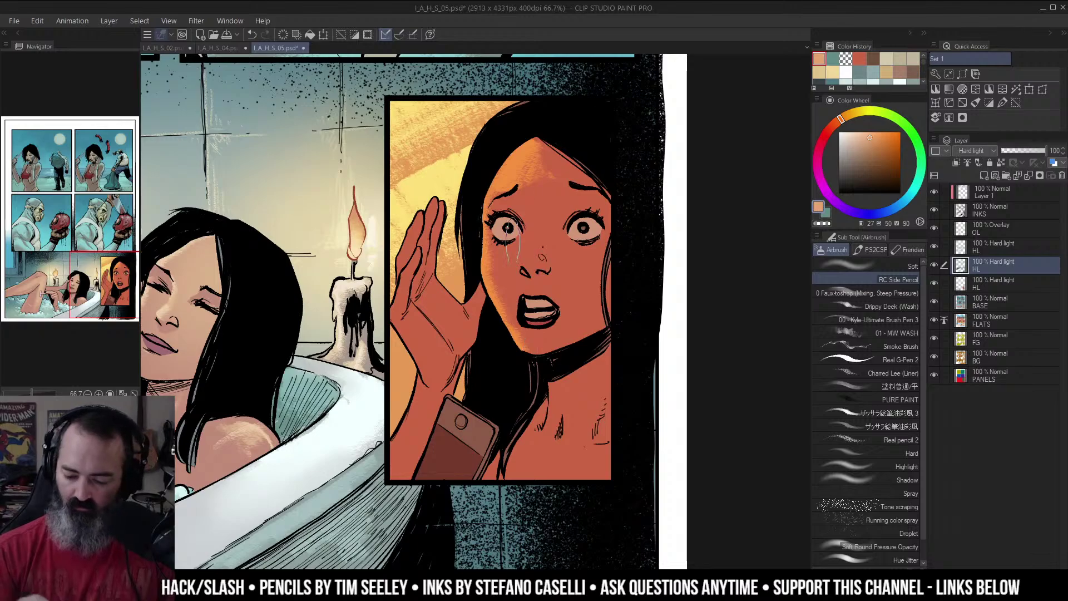
{"action": "mouse_move", "coordinate": [533, 229]}
{"action": "left_mouse_down"}
{"action": "mouse_move", "coordinate": [530, 269]}
{"action": "mouse_move", "coordinate": [519, 269]}
{"action": "left_mouse_up"}
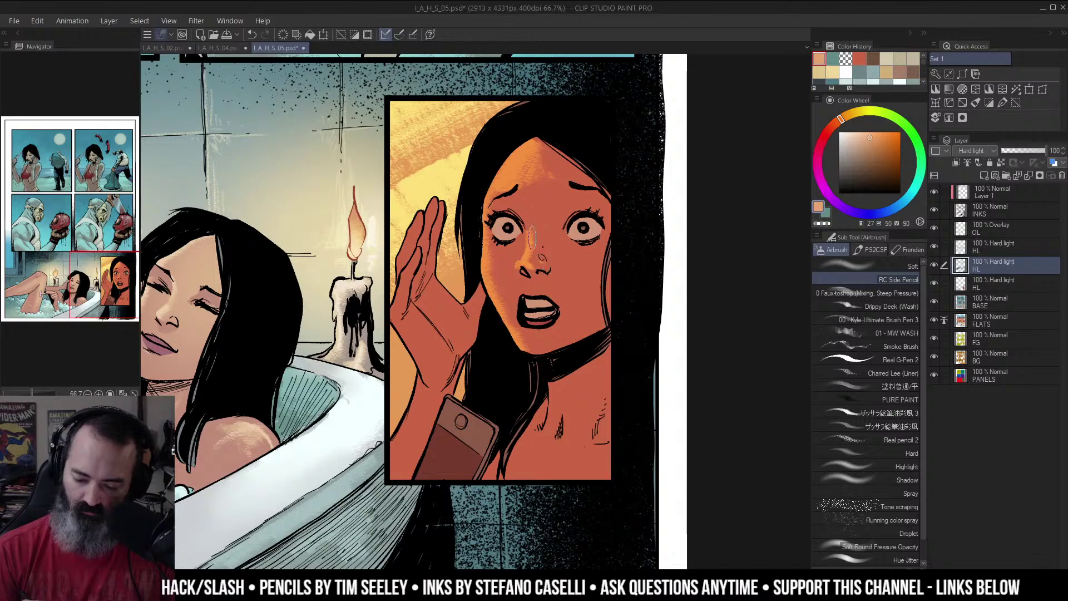
{"action": "left_click", "coordinate": [555, 199], "text": "ctrl+alt"}
{"action": "left_click", "coordinate": [556, 199], "text": "ctrl+alt"}
{"action": "left_click", "coordinate": [558, 239], "text": "ctrl"}
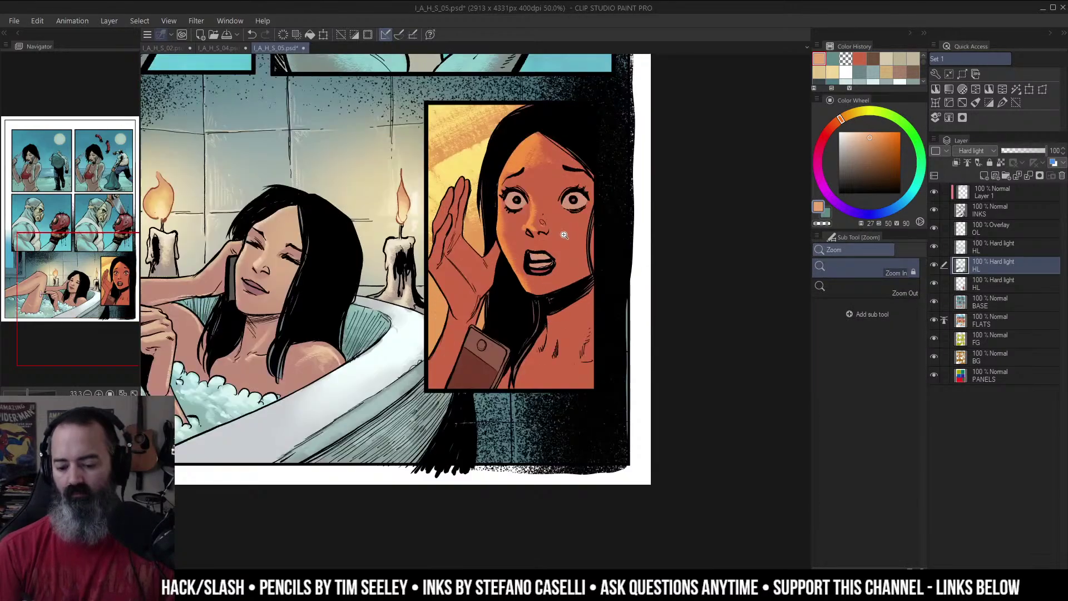
{"action": "left_click", "coordinate": [554, 187], "text": "ctrl"}
{"action": "left_click_drag", "start_coordinate": [561, 148], "coordinate": [567, 158]}
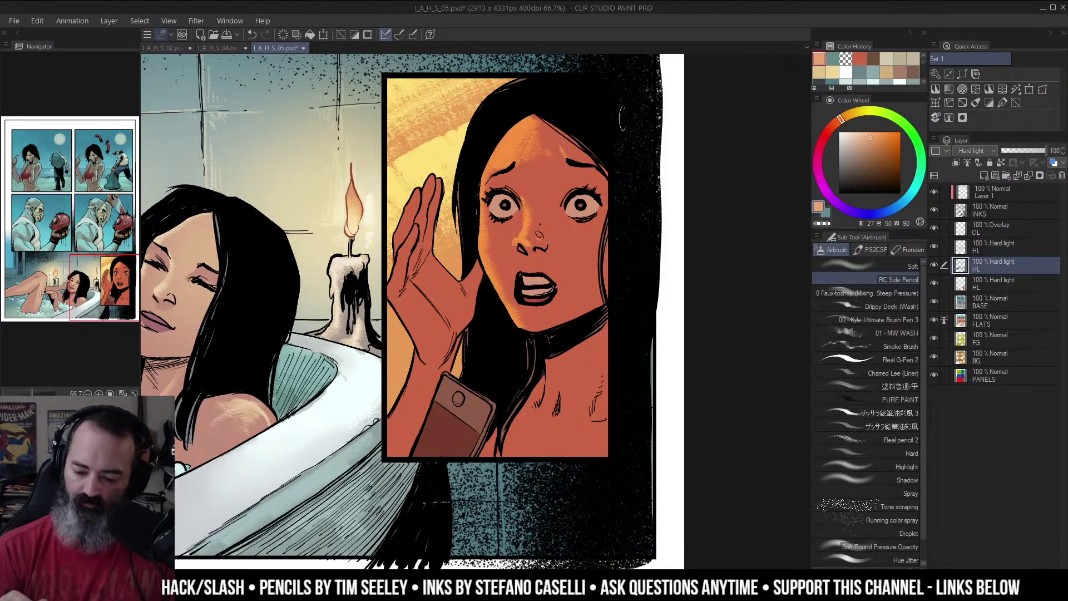
{"action": "left_click_drag", "start_coordinate": [528, 242], "coordinate": [539, 213]}
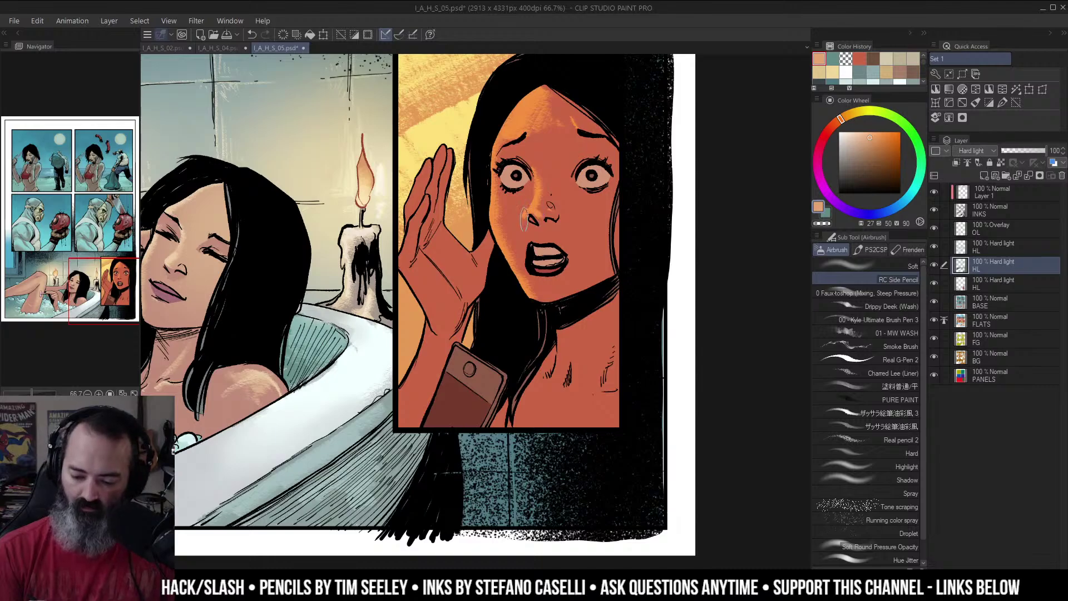
Step: Paint orange highlights on the frightened woman's raised hand and down the outer edge of her forearm
{"action": "left_click", "coordinate": [566, 211], "text": "ctrl+alt"}
{"action": "left_click", "coordinate": [566, 211], "text": "ctrl+alt"}
{"action": "left_click", "coordinate": [573, 212], "text": "ctrl"}
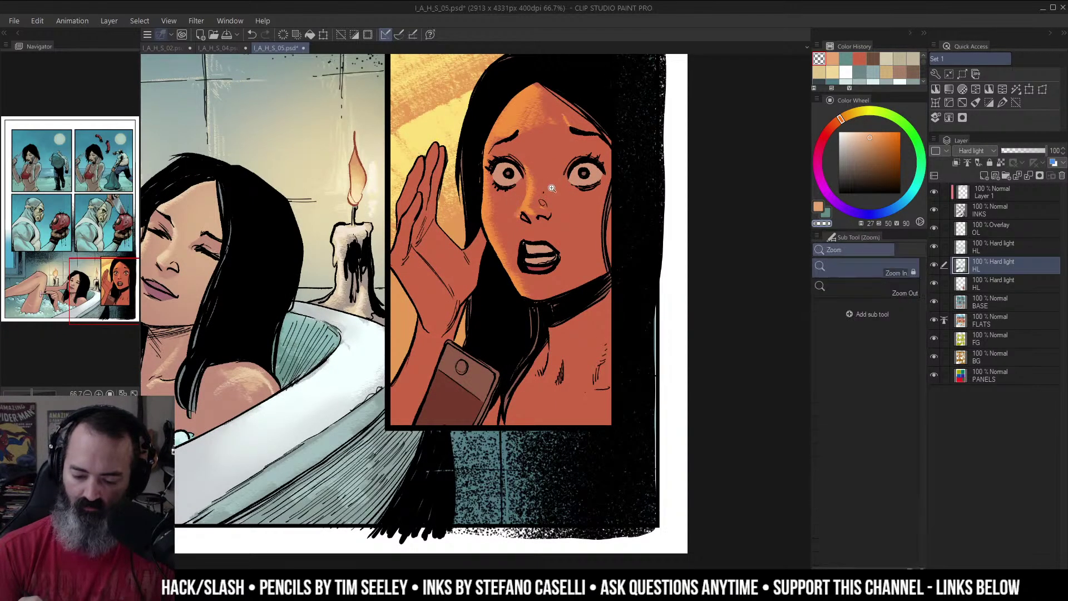
{"action": "left_click", "coordinate": [576, 162], "text": "ctrl+alt"}
{"action": "left_click", "coordinate": [575, 163], "text": "ctrl"}
{"action": "left_click", "coordinate": [482, 164], "text": "ctrl"}
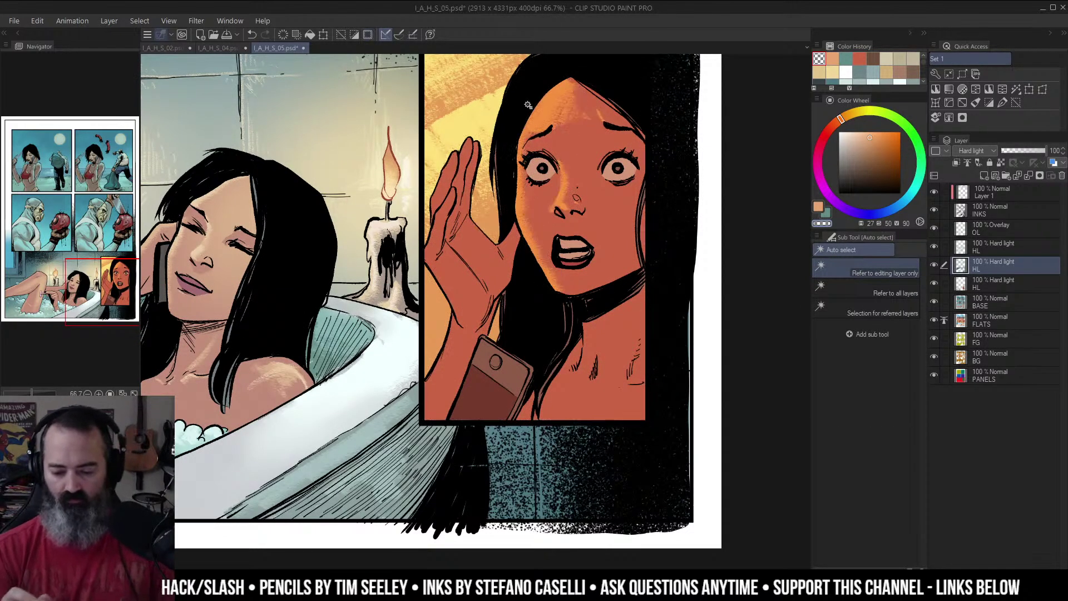
{"action": "mouse_move", "coordinate": [454, 154]}
{"action": "left_mouse_down"}
{"action": "mouse_move", "coordinate": [434, 199]}
{"action": "mouse_move", "coordinate": [467, 137]}
{"action": "mouse_move", "coordinate": [463, 146]}
{"action": "left_mouse_up"}
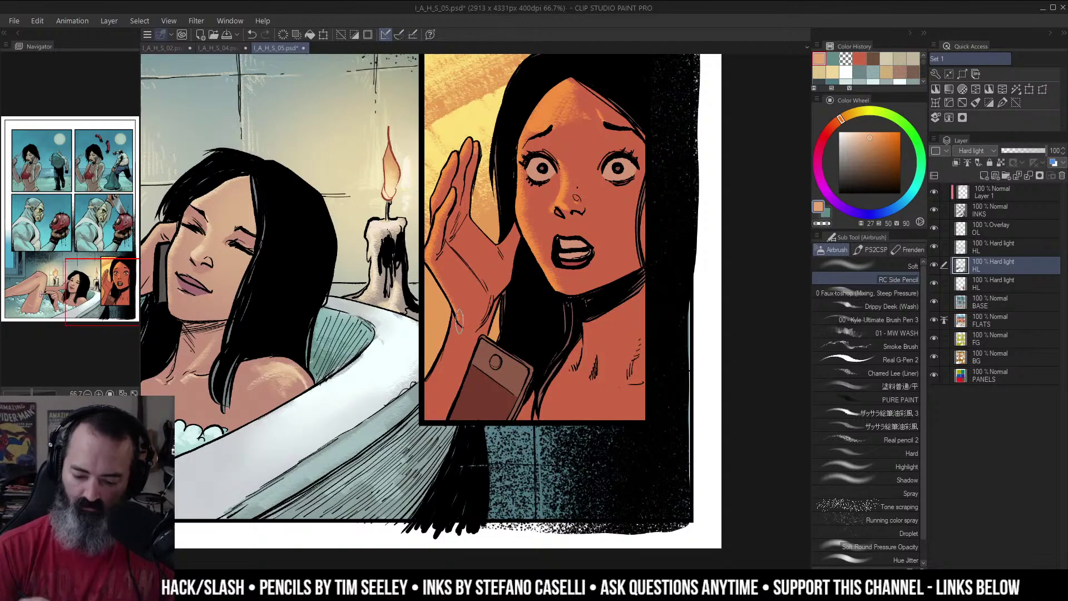
{"action": "left_click_drag", "start_coordinate": [456, 317], "coordinate": [430, 382]}
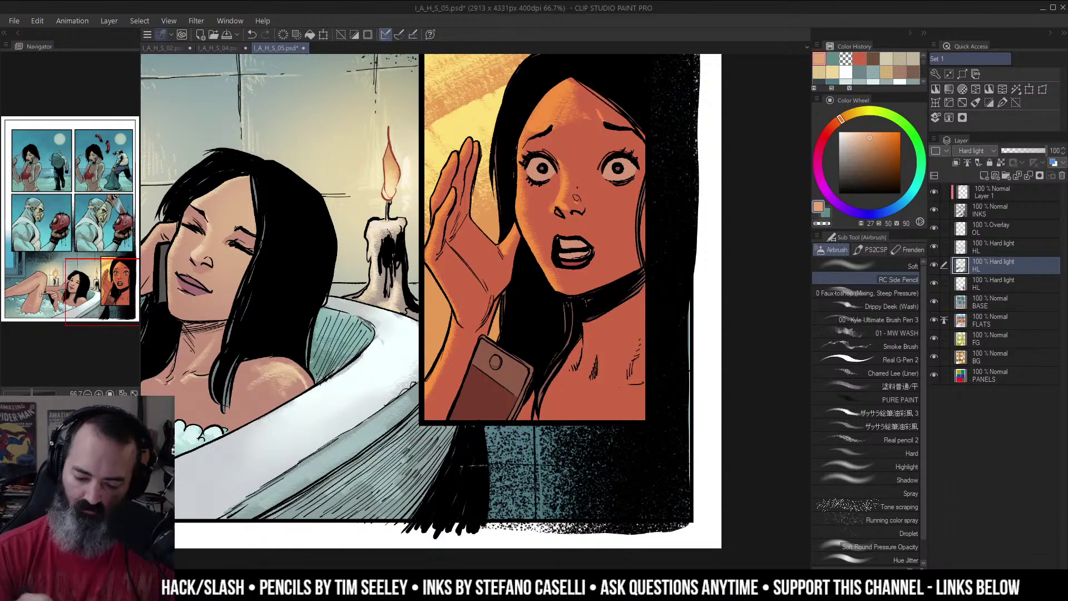
Step: Deselect the figure and compare the inset panel's new highlights with the surrounding bath scene
{"action": "key", "text": "ctrl+space"}
{"action": "left_click", "coordinate": [533, 200], "text": "ctrl+alt"}
{"action": "left_click", "coordinate": [535, 196], "text": "ctrl+alt"}
{"action": "left_click", "coordinate": [594, 212], "text": "ctrl"}
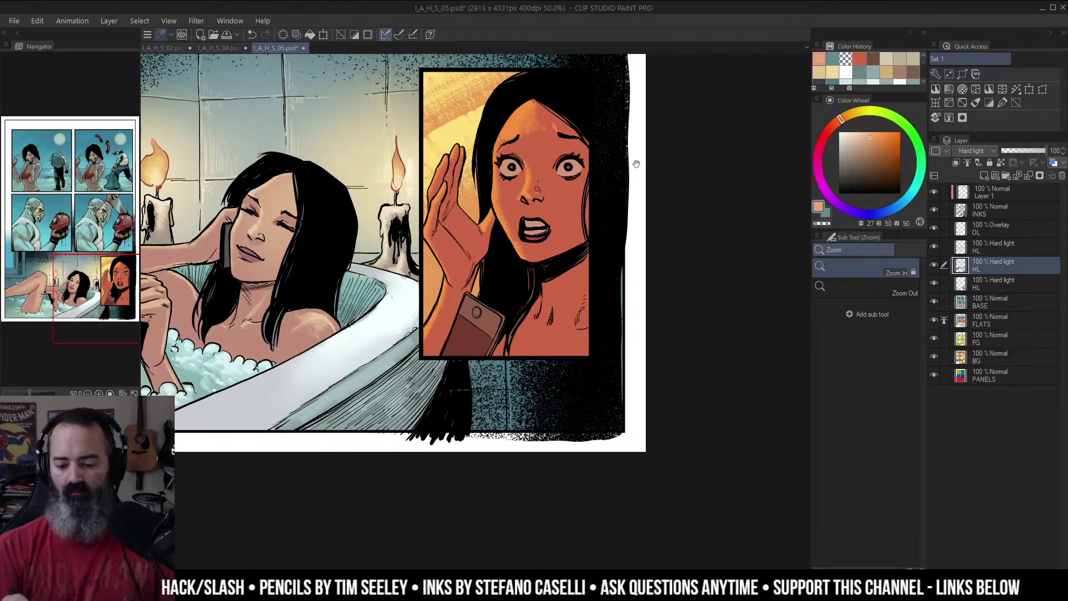
{"action": "scroll", "coordinate": [634, 178], "scroll_direction": "down", "scroll_amount": 1}
{"action": "left_click_drag", "start_coordinate": [650, 182], "coordinate": [645, 178]}
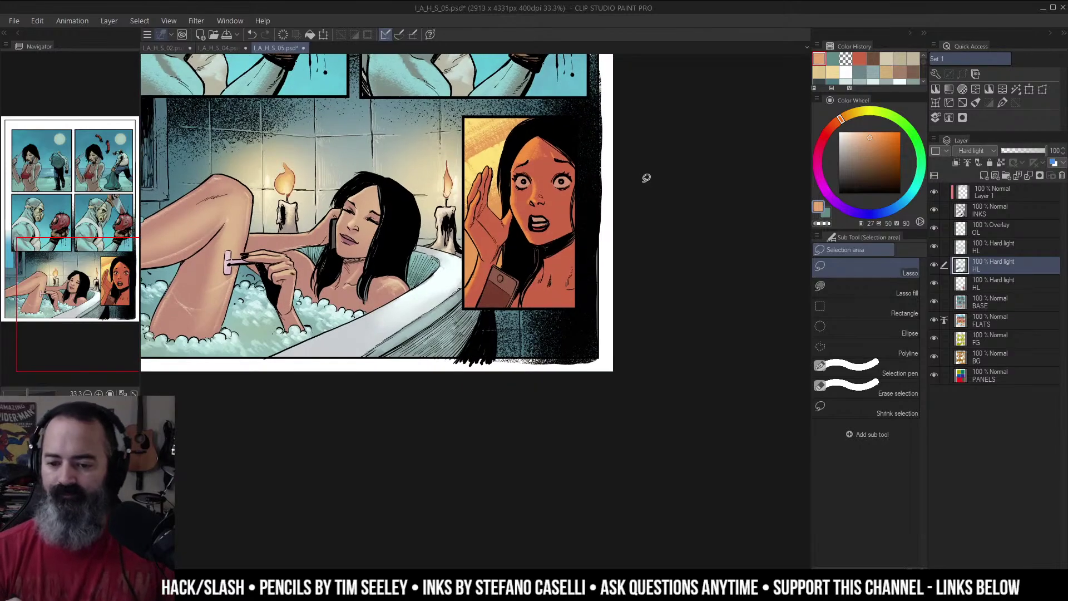
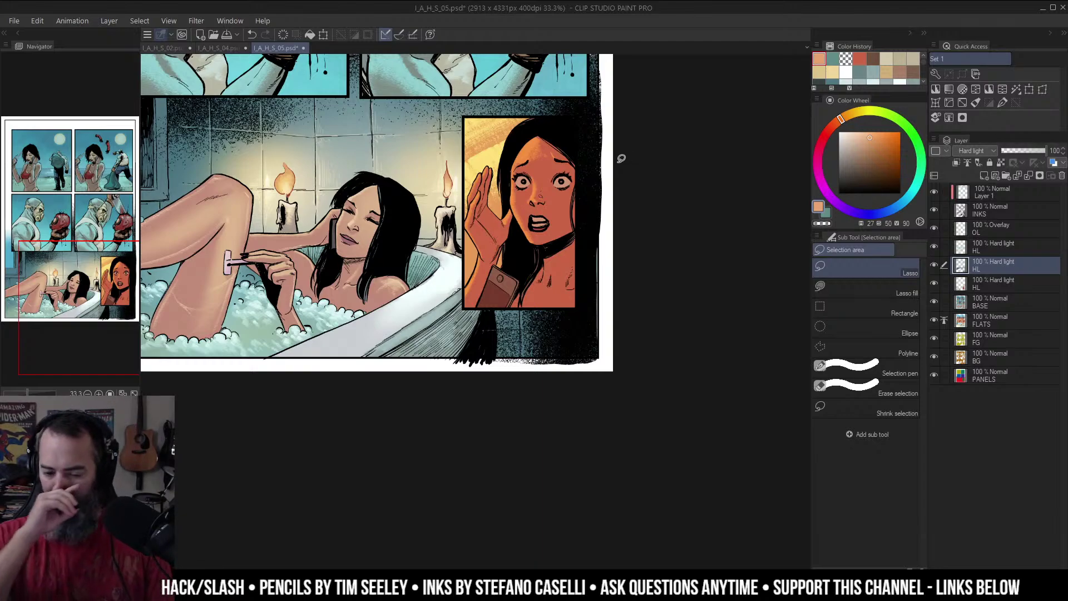
Step: Set the RC Side Pencil colour to a pale yellow, hue 43, saturation 33, value 93, for the inset figure
{"action": "left_click", "coordinate": [566, 192]}
{"action": "left_click", "coordinate": [566, 192]}
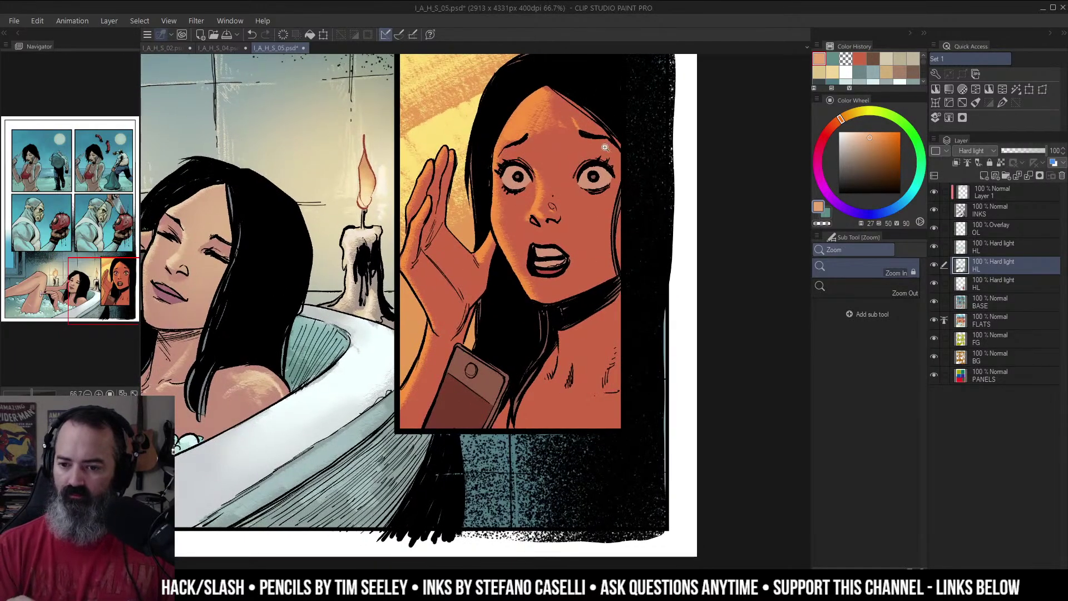
{"action": "left_click", "coordinate": [590, 186]}
{"action": "key", "text": "ctrl+minus"}
{"action": "key", "text": "ctrl+minus"}
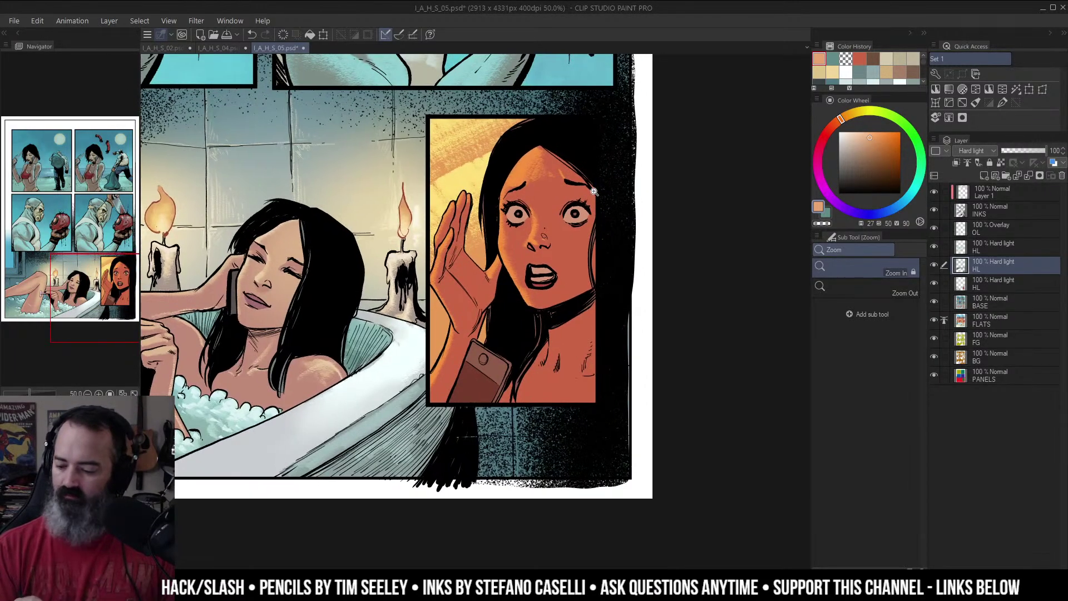
{"action": "left_click", "coordinate": [862, 133]}
{"action": "left_click", "coordinate": [854, 113]}
{"action": "left_click", "coordinate": [580, 185]}
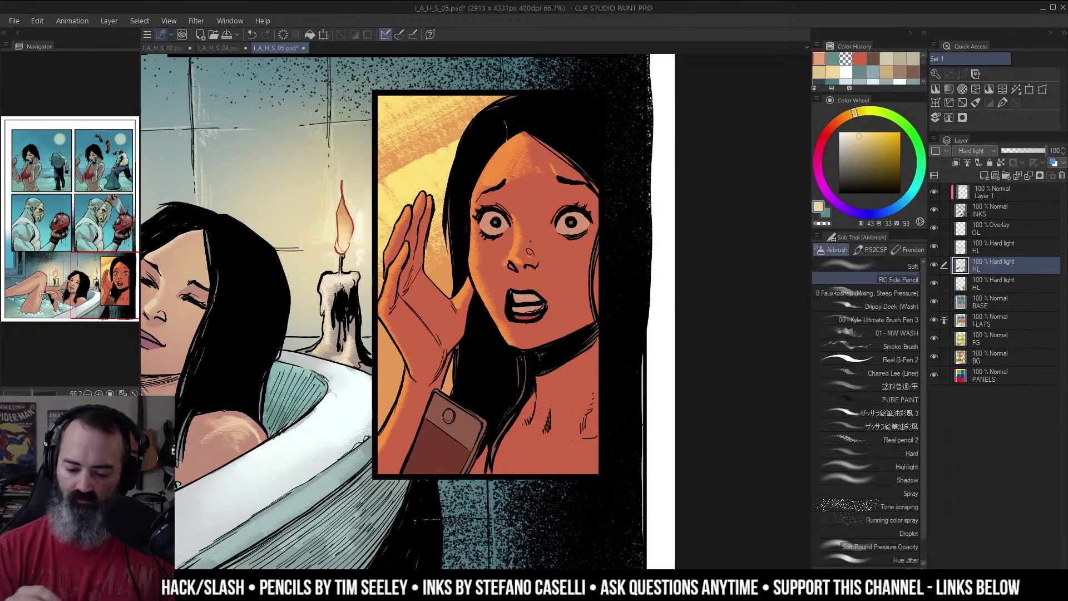
Step: Paint pale yellow highlights along the edge of the frightened woman's face and beside her nose, undoing the unwanted strokes
{"action": "mouse_move", "coordinate": [503, 147]}
{"action": "left_mouse_down"}
{"action": "mouse_move", "coordinate": [480, 189]}
{"action": "mouse_move", "coordinate": [472, 267]}
{"action": "mouse_move", "coordinate": [483, 297]}
{"action": "left_mouse_up"}
{"action": "key", "text": "ctrl+z"}
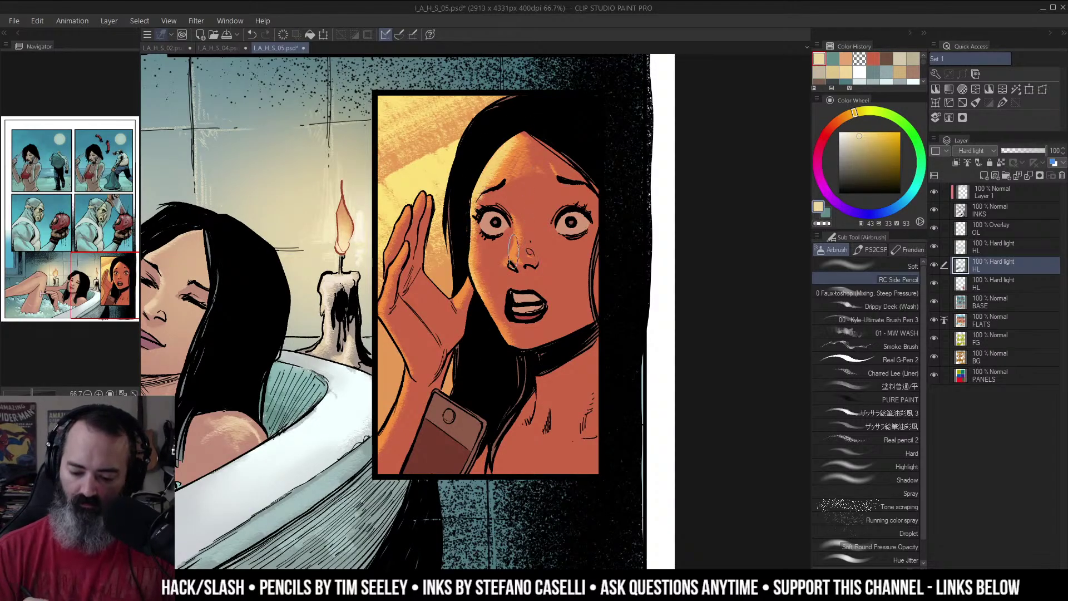
{"action": "left_click_drag", "start_coordinate": [513, 250], "coordinate": [513, 256]}
{"action": "key", "text": "ctrl+space"}
{"action": "mouse_move", "coordinate": [555, 211]}
{"action": "left_mouse_down"}
{"action": "mouse_move", "coordinate": [520, 214]}
{"action": "mouse_move", "coordinate": [575, 225]}
{"action": "mouse_move", "coordinate": [529, 236]}
{"action": "left_mouse_up"}
{"action": "key", "text": "ctrl+z"}
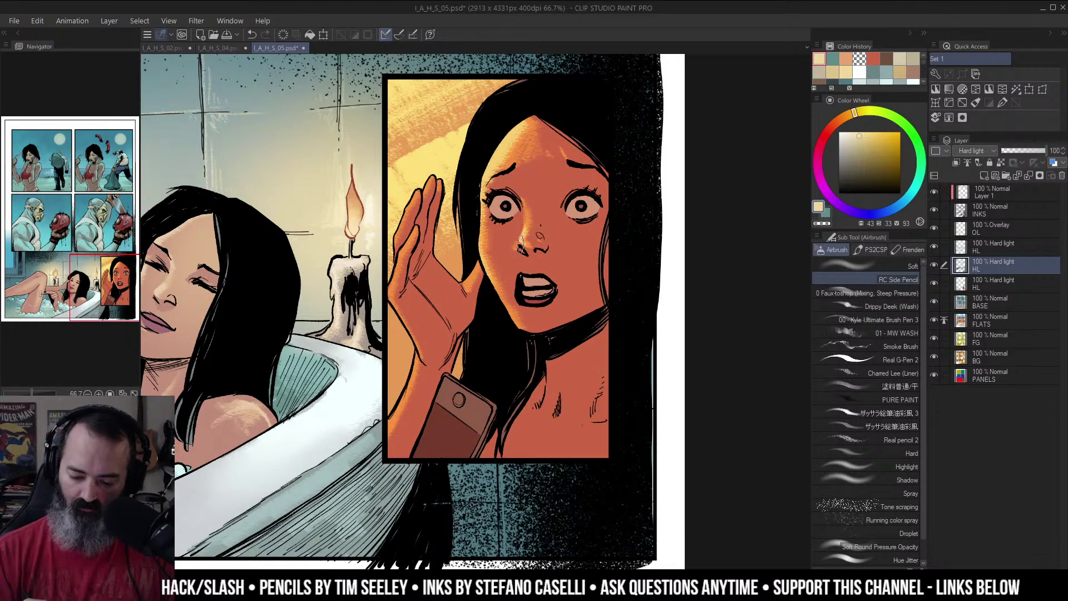
Step: Paint pale yellow highlights on the fingers and outer edge of the frightened woman's raised hand with the RC Side Pencil
{"action": "key", "text": "/"}
{"action": "scroll", "coordinate": [555, 232], "scroll_direction": "down", "scroll_amount": 2}
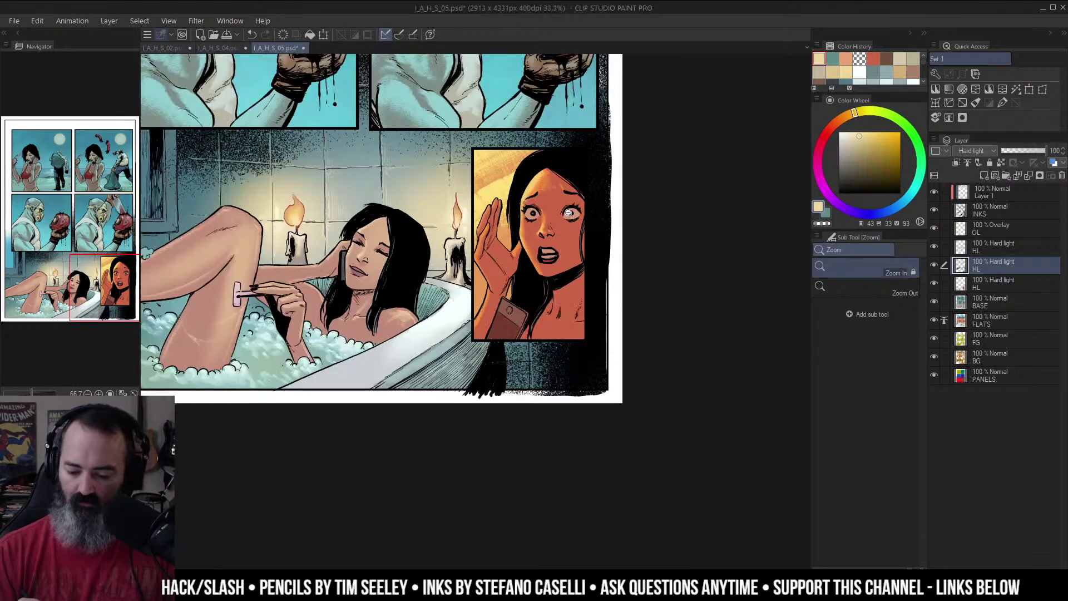
{"action": "scroll", "coordinate": [465, 193], "scroll_direction": "up", "scroll_amount": 1}
{"action": "scroll", "coordinate": [465, 193], "scroll_direction": "up", "scroll_amount": 1}
{"action": "key", "text": "b"}
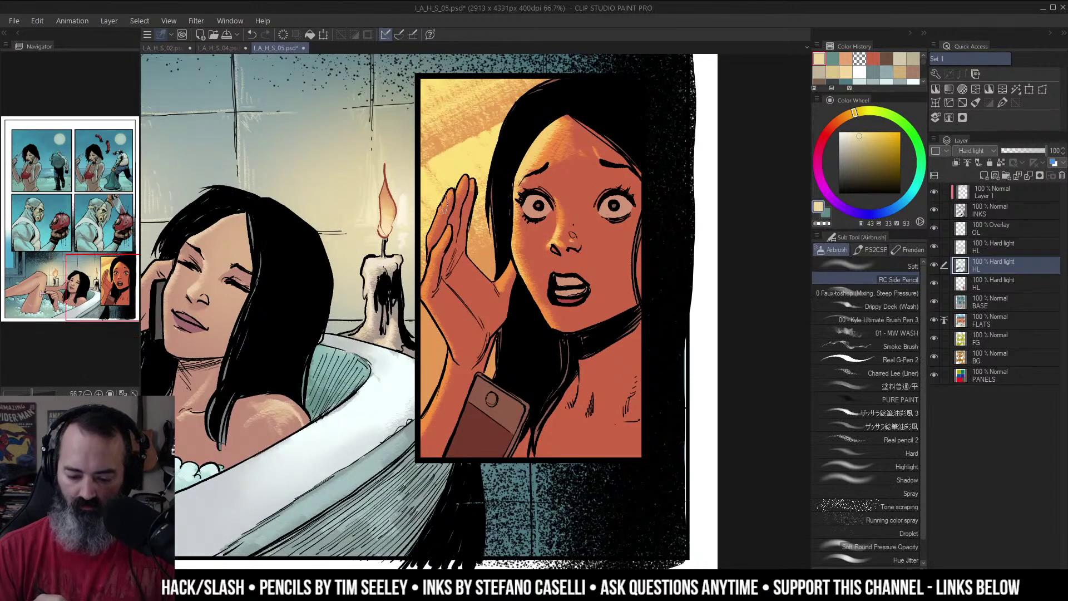
{"action": "left_click_drag", "start_coordinate": [457, 202], "coordinate": [465, 179]}
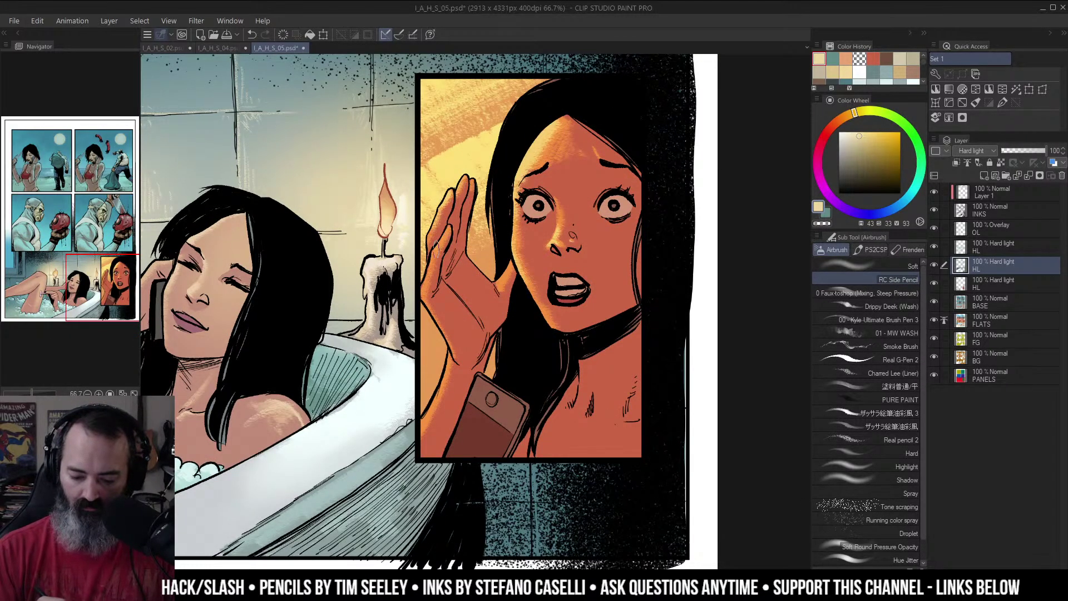
{"action": "left_click_drag", "start_coordinate": [449, 228], "coordinate": [422, 294]}
Step: Review the warm highlights of the inset panel in the context of the surrounding bathtub scene
{"action": "key", "text": "/"}
{"action": "scroll", "coordinate": [508, 203], "scroll_direction": "down", "scroll_amount": 2}
{"action": "left_click_drag", "start_coordinate": [508, 204], "coordinate": [533, 194]}
{"action": "key", "text": "m"}
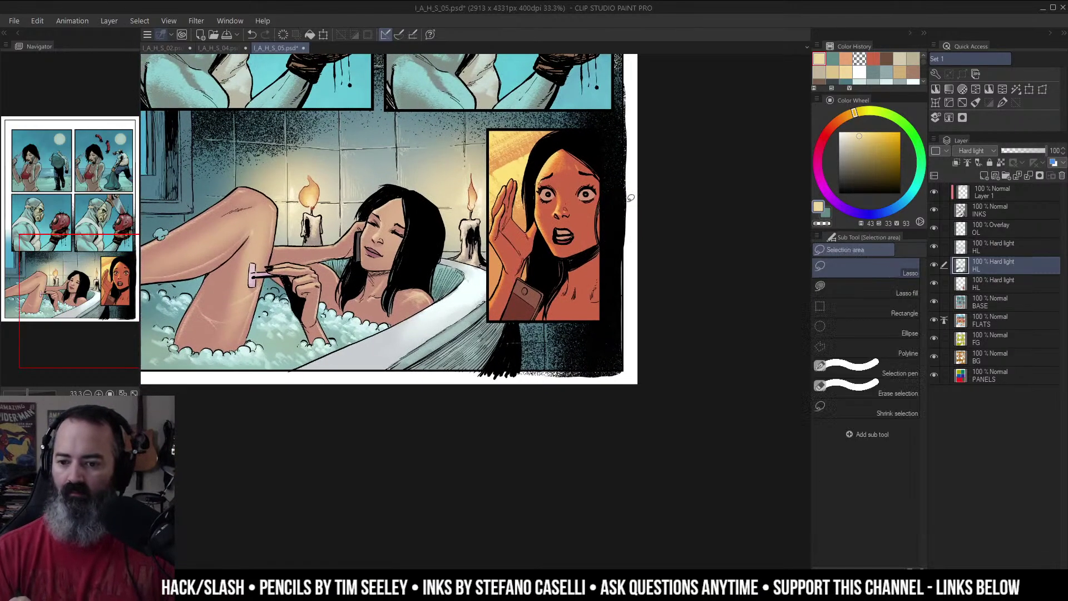
{"action": "left_click_drag", "start_coordinate": [656, 202], "coordinate": [710, 216]}
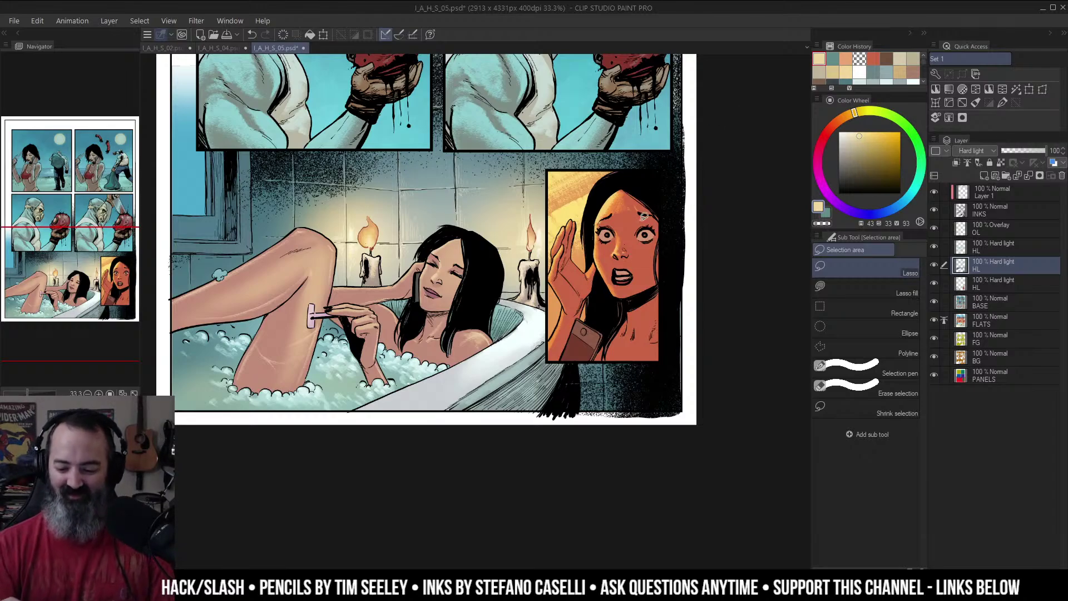
{"action": "left_click", "coordinate": [618, 300], "text": "ctrl"}
{"action": "left_click_drag", "start_coordinate": [619, 300], "coordinate": [632, 246]}
{"action": "left_click", "coordinate": [618, 264], "text": "ctrl"}
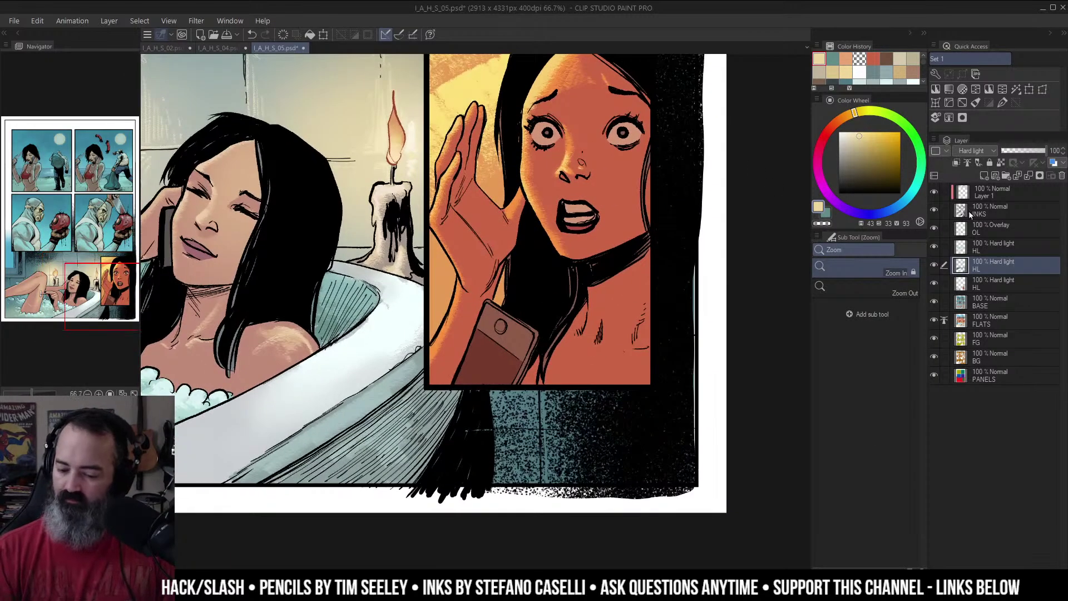
Step: On the uppermost Hard light HL layer, paint pale teal (178, 31, 75) highlights around the frightened woman's nose and jawline
{"action": "key", "text": "b"}
{"action": "left_click", "coordinate": [967, 248]}
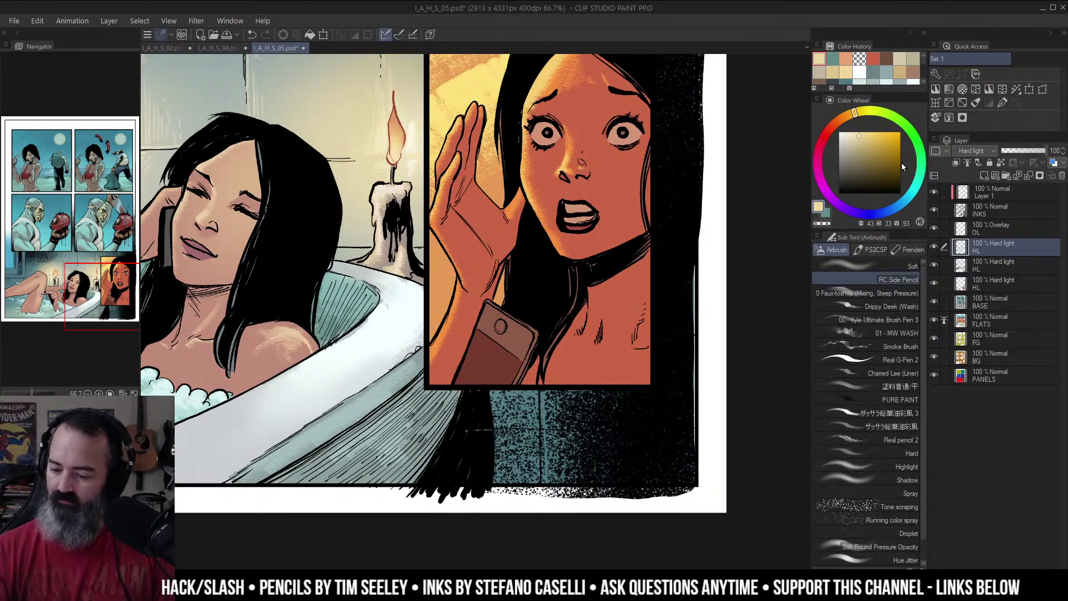
{"action": "left_click", "coordinate": [915, 187]}
{"action": "left_click", "coordinate": [859, 146]}
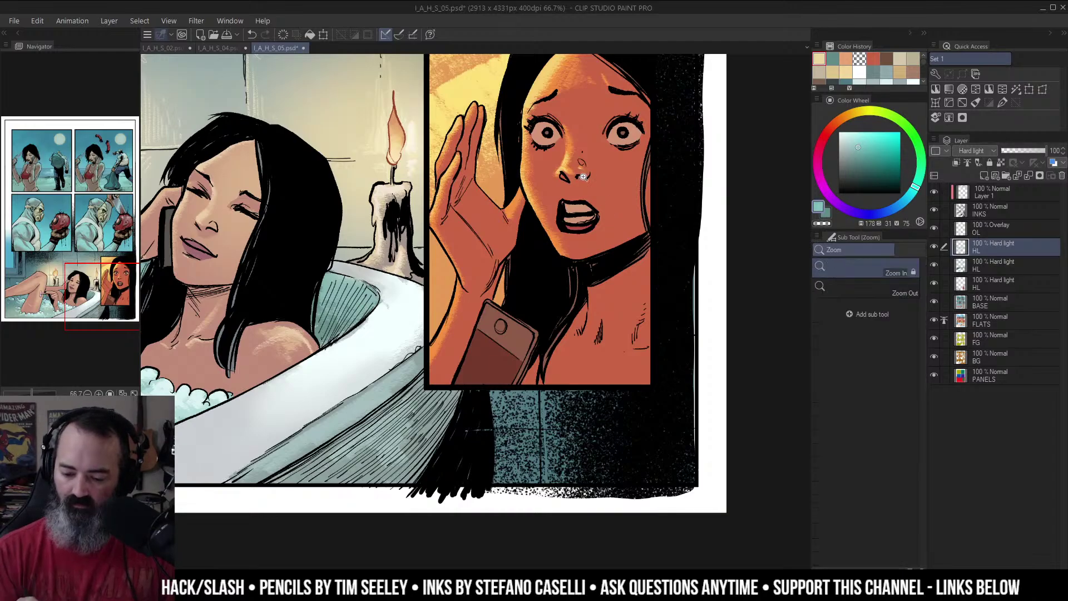
{"action": "scroll", "coordinate": [581, 175], "scroll_direction": "up", "scroll_amount": 1}
{"action": "mouse_move", "coordinate": [568, 175]}
{"action": "left_mouse_down"}
{"action": "mouse_move", "coordinate": [592, 164]}
{"action": "mouse_move", "coordinate": [580, 163]}
{"action": "left_mouse_up"}
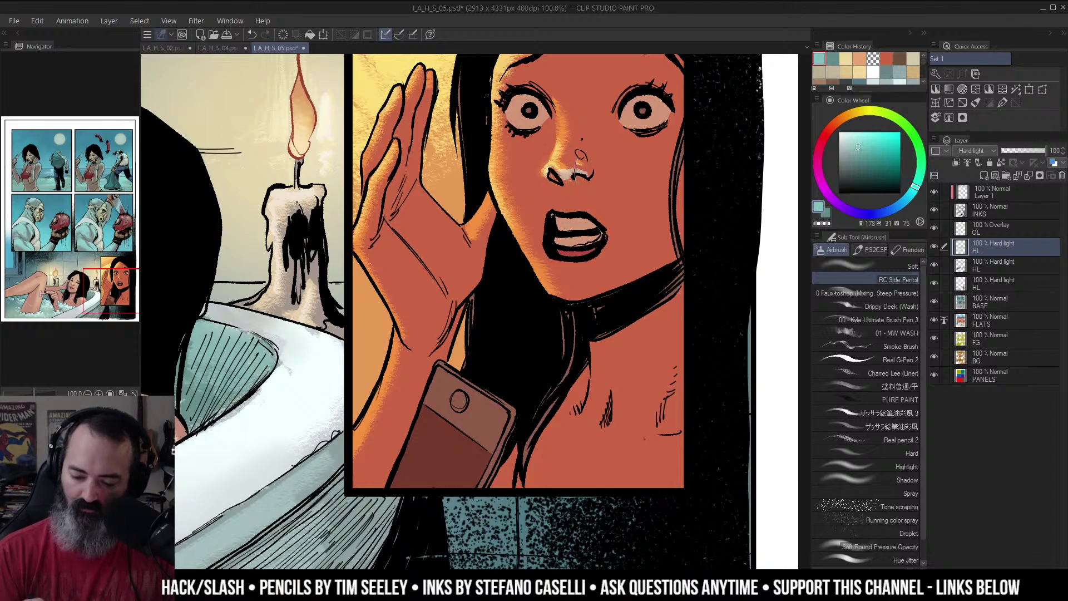
{"action": "scroll", "coordinate": [574, 172], "scroll_direction": "down", "scroll_amount": 2}
{"action": "scroll", "coordinate": [573, 173], "scroll_direction": "up", "scroll_amount": 1}
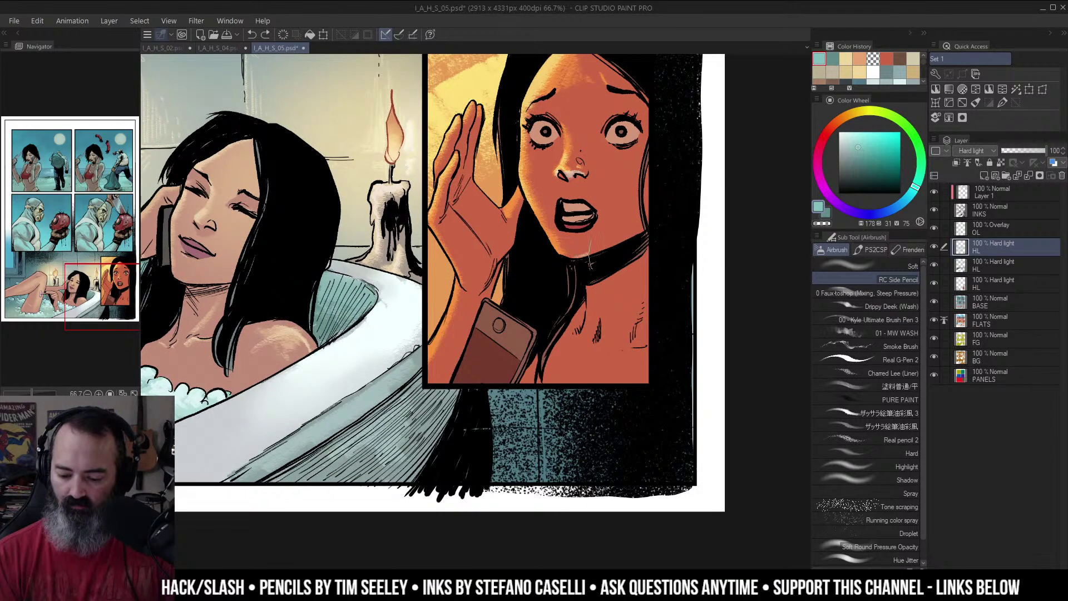
Step: Paint pale teal highlights along the inner edge of the palm on the frightened woman's raised hand
{"action": "left_click", "coordinate": [642, 165], "text": "alt"}
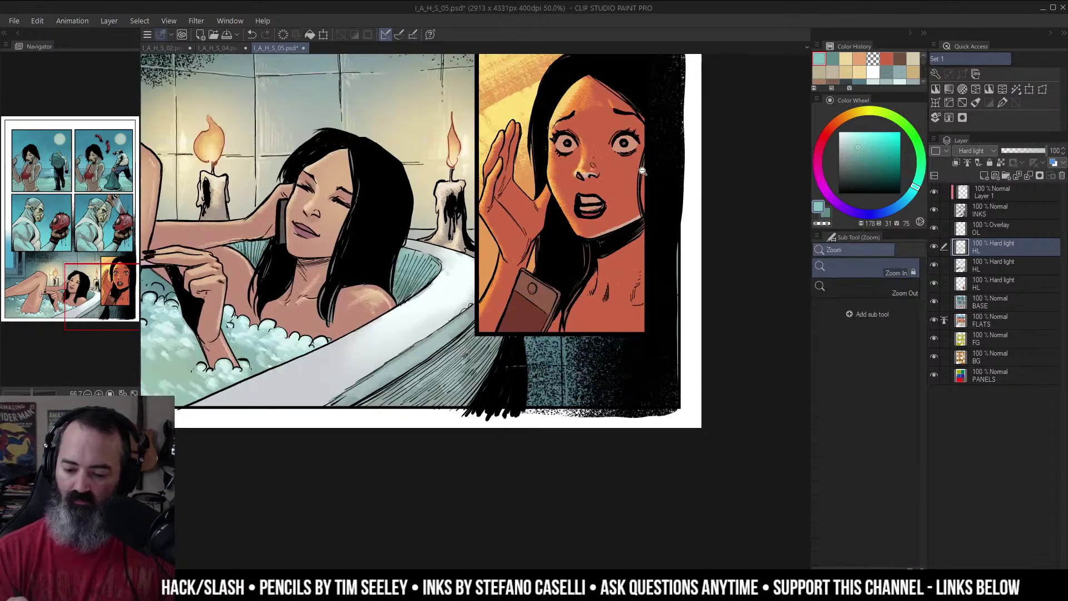
{"action": "left_click", "coordinate": [641, 173], "text": "alt"}
{"action": "left_click", "coordinate": [642, 205], "text": "ctrl"}
{"action": "left_click", "coordinate": [553, 182], "text": "ctrl"}
{"action": "mouse_move", "coordinate": [554, 183]}
{"action": "left_mouse_down"}
{"action": "mouse_move", "coordinate": [542, 216]}
{"action": "mouse_move", "coordinate": [519, 241]}
{"action": "mouse_move", "coordinate": [516, 229]}
{"action": "mouse_move", "coordinate": [513, 262]}
{"action": "left_mouse_up"}
{"action": "left_click_drag", "start_coordinate": [533, 223], "coordinate": [520, 265]}
{"action": "left_click_drag", "start_coordinate": [531, 223], "coordinate": [527, 249]}
{"action": "left_click", "coordinate": [647, 176], "text": "alt"}
{"action": "left_click", "coordinate": [647, 176], "text": "alt"}
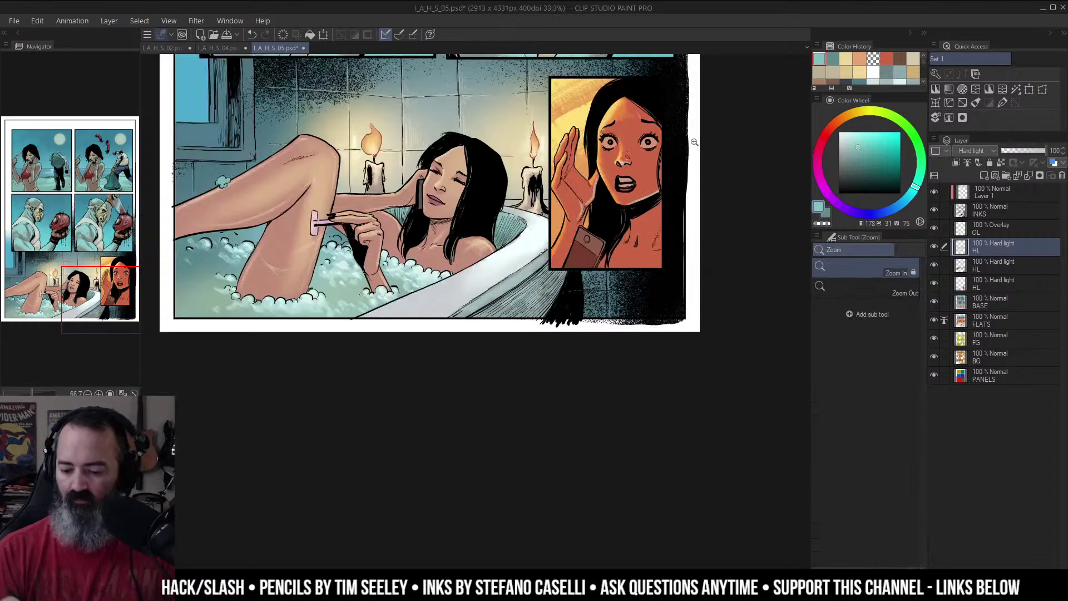
Step: Extend the pale teal highlights over the heel of the palm and down toward the wrist of the raised hand
{"action": "left_click", "coordinate": [618, 164]}
{"action": "left_click", "coordinate": [631, 203]}
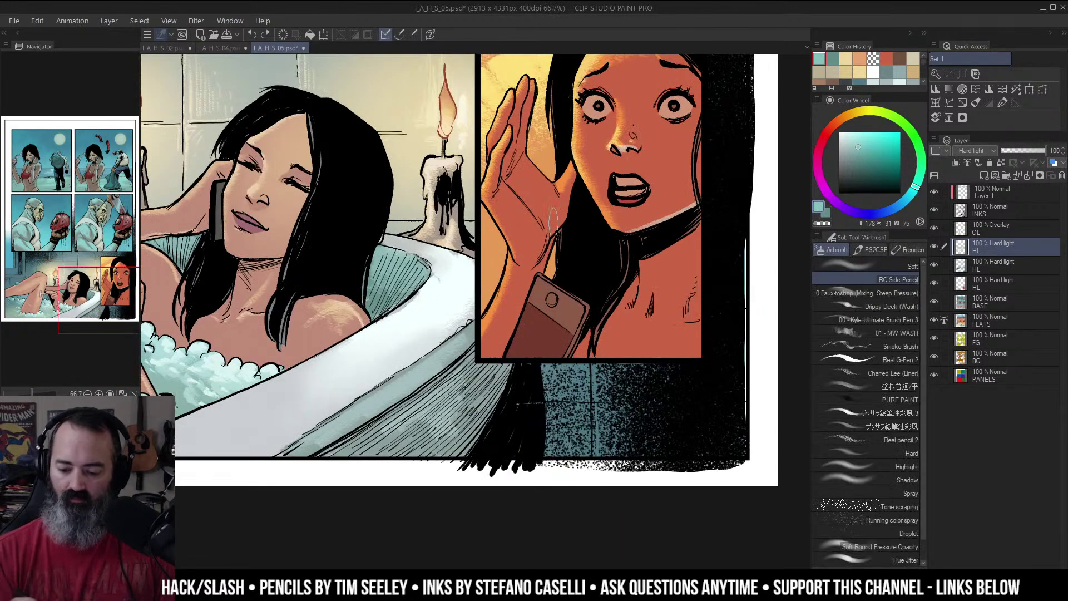
{"action": "mouse_move", "coordinate": [542, 222]}
{"action": "left_mouse_down"}
{"action": "mouse_move", "coordinate": [564, 214]}
{"action": "mouse_move", "coordinate": [553, 225]}
{"action": "mouse_move", "coordinate": [538, 221]}
{"action": "mouse_move", "coordinate": [536, 262]}
{"action": "left_mouse_up"}
{"action": "left_click", "coordinate": [576, 220], "text": "alt"}
{"action": "left_click", "coordinate": [576, 219], "text": "alt"}
{"action": "left_click_drag", "start_coordinate": [569, 183], "coordinate": [550, 206]}
{"action": "left_click", "coordinate": [550, 206]}
{"action": "left_click", "coordinate": [550, 208]}
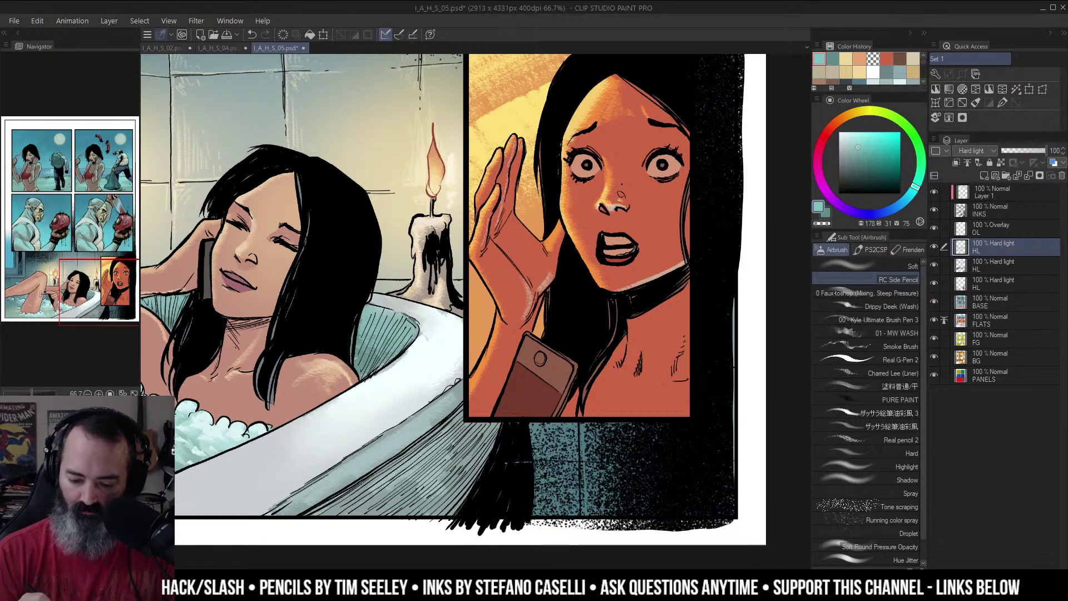
{"action": "left_click_drag", "start_coordinate": [512, 207], "coordinate": [521, 285]}
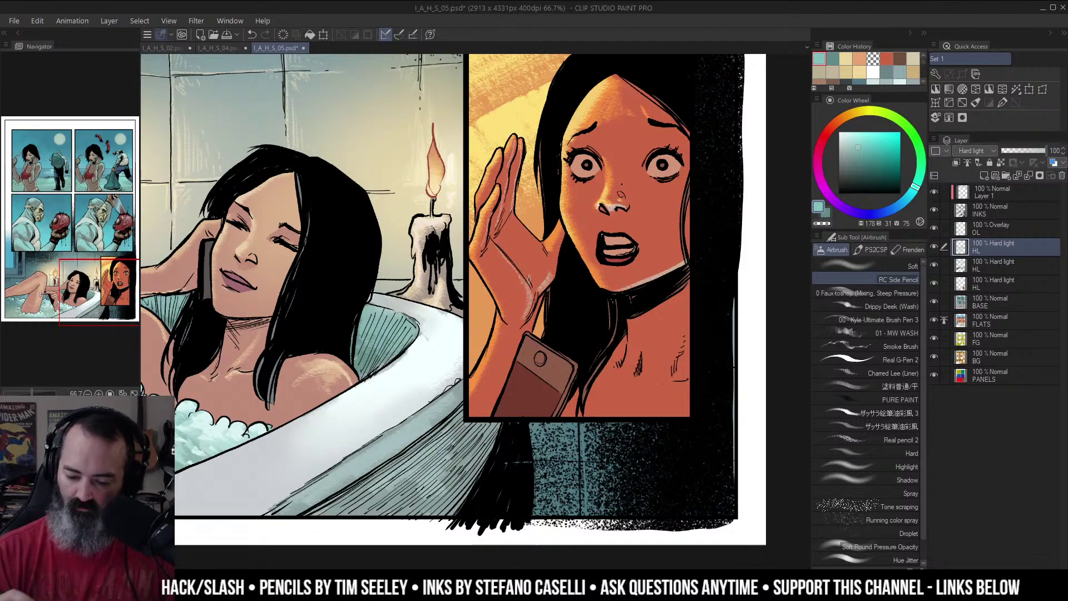
Step: Examine the inset panel's shading and compare the colours across all panels of the comic page
{"action": "left_click", "coordinate": [647, 239], "text": "alt"}
{"action": "left_click", "coordinate": [647, 239], "text": "alt"}
{"action": "left_click", "coordinate": [672, 215]}
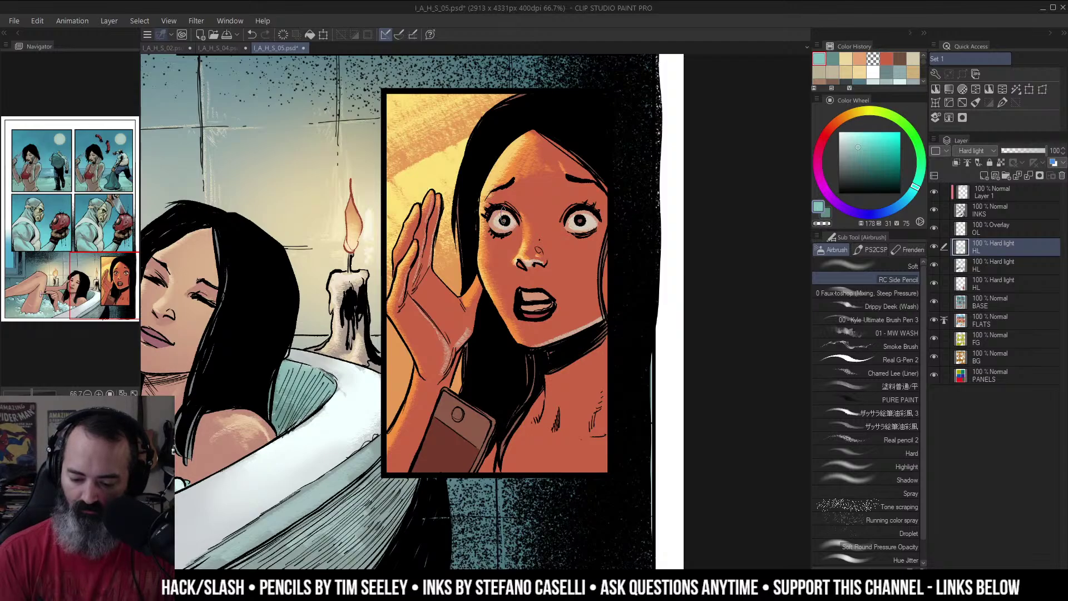
{"action": "left_click", "coordinate": [573, 225], "text": "ctrl+alt"}
{"action": "left_click", "coordinate": [582, 221], "text": "ctrl+alt"}
{"action": "left_click", "coordinate": [609, 246], "text": "ctrl+alt"}
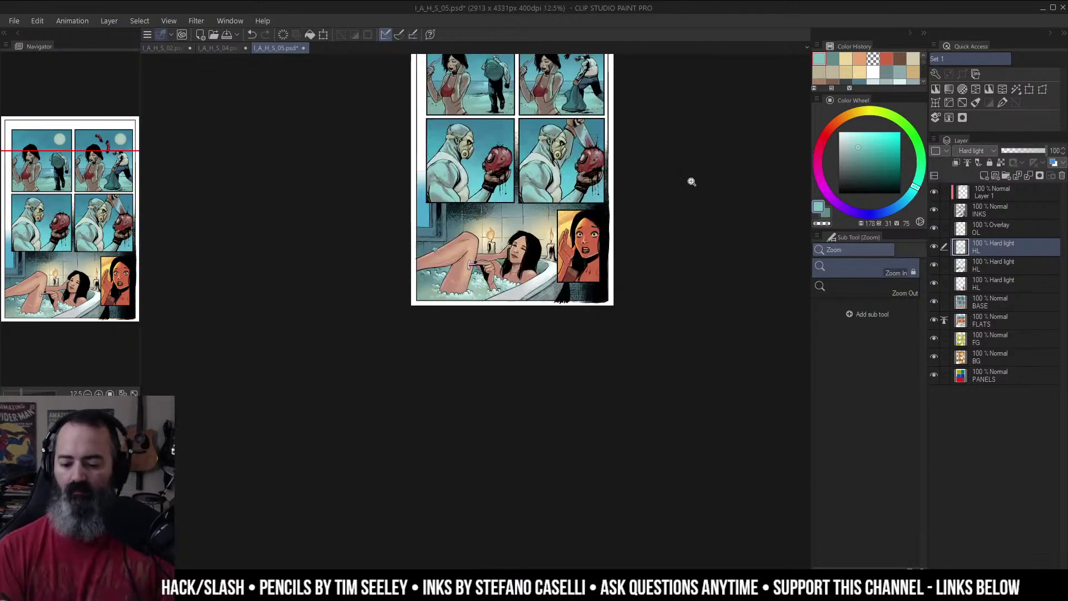
{"action": "mouse_move", "coordinate": [628, 190]}
{"action": "left_mouse_down"}
{"action": "mouse_move", "coordinate": [631, 215]}
{"action": "mouse_move", "coordinate": [700, 171]}
{"action": "left_mouse_up"}
{"action": "left_click", "coordinate": [630, 216], "text": "ctrl"}
{"action": "key", "text": "m"}
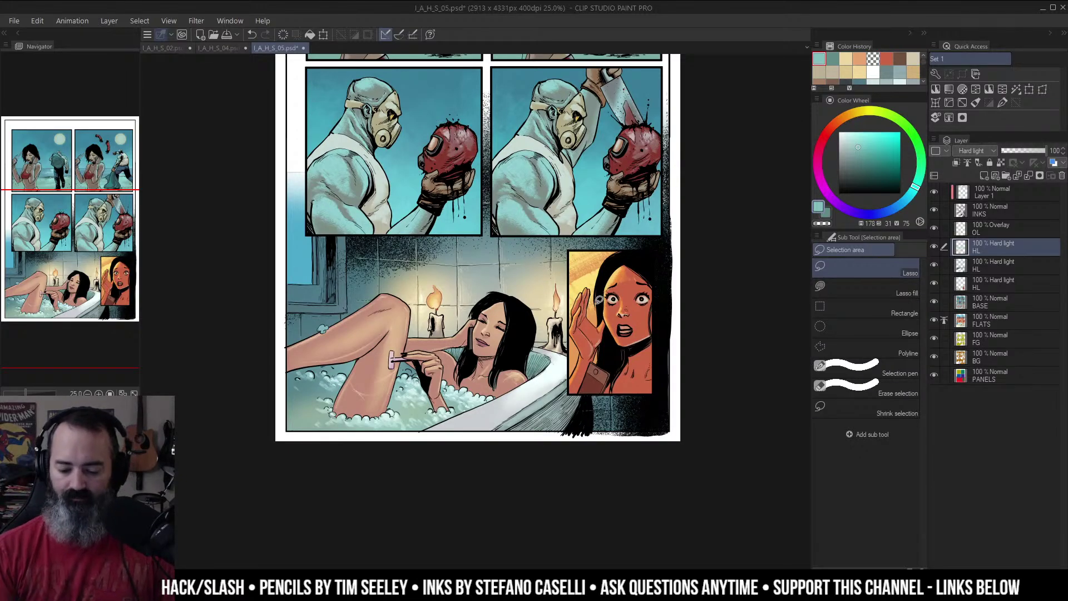
{"action": "scroll", "coordinate": [599, 301], "scroll_direction": "up", "scroll_amount": 2}
{"action": "scroll", "coordinate": [664, 215], "scroll_direction": "down", "scroll_amount": 2}
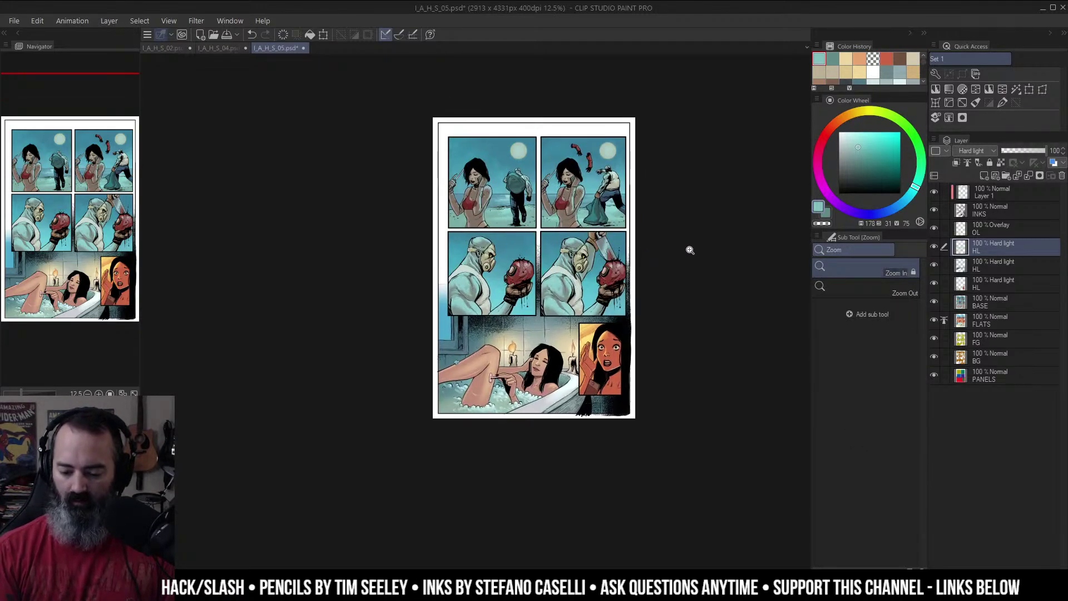
{"action": "scroll", "coordinate": [692, 247], "scroll_direction": "up", "scroll_amount": 2}
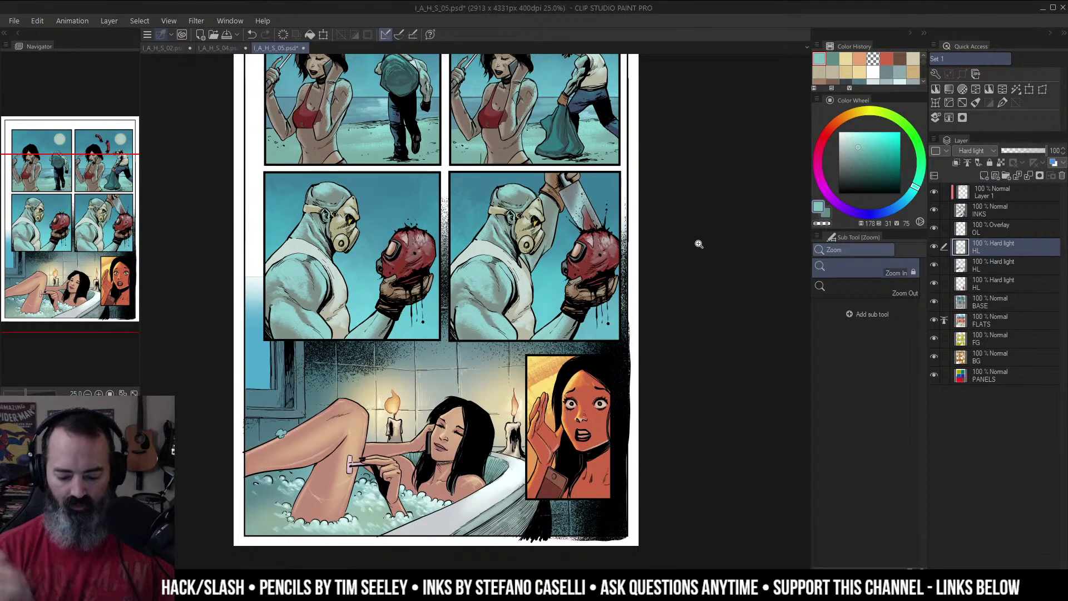
{"action": "left_click_drag", "start_coordinate": [552, 193], "coordinate": [601, 251]}
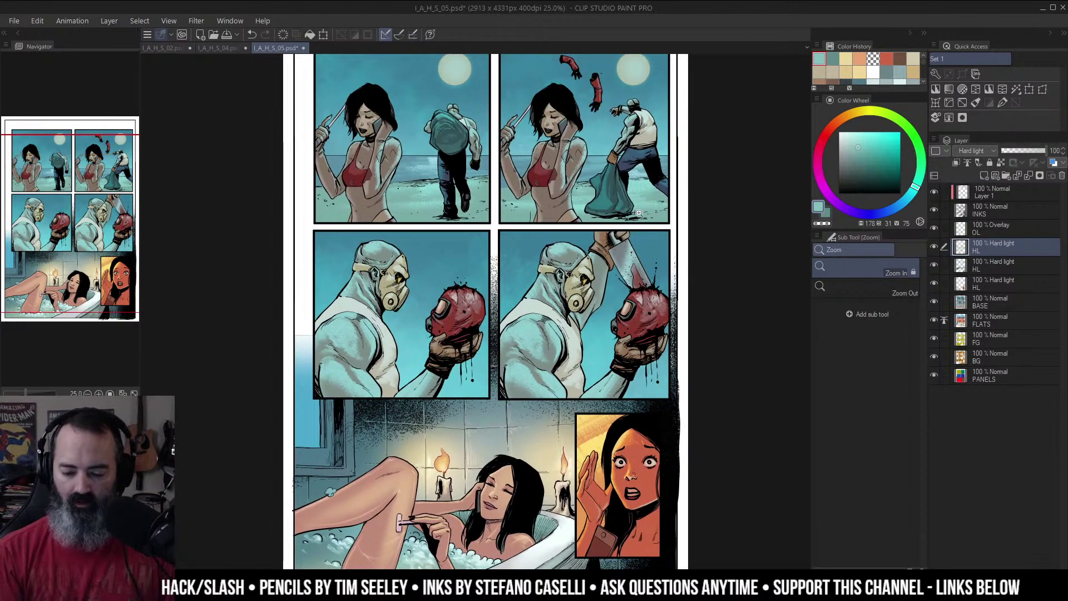
{"action": "left_click_drag", "start_coordinate": [599, 185], "coordinate": [598, 223]}
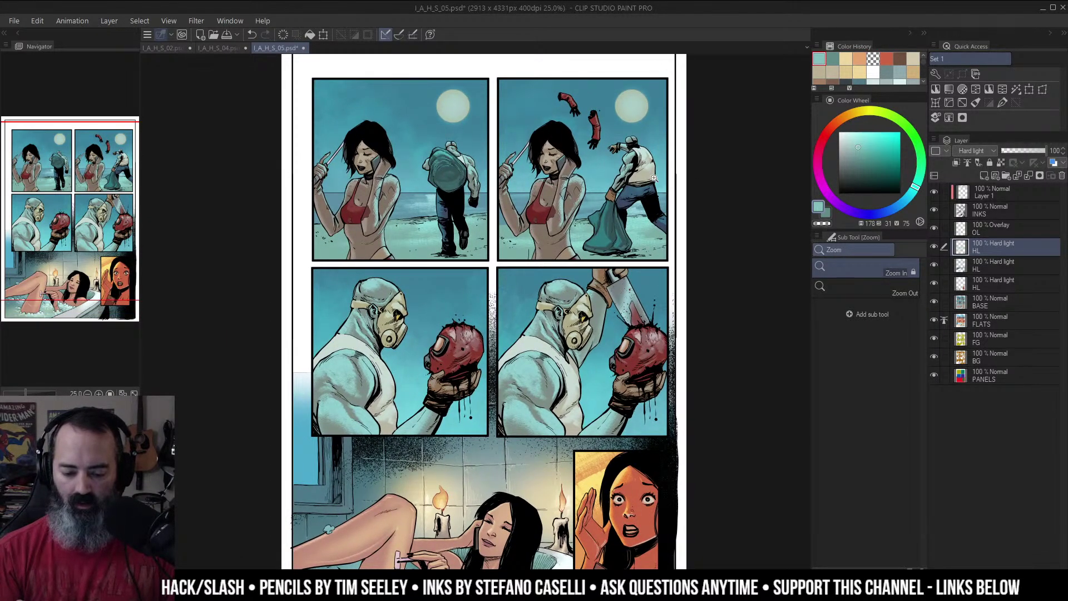
{"action": "left_click_drag", "start_coordinate": [709, 236], "coordinate": [701, 174]}
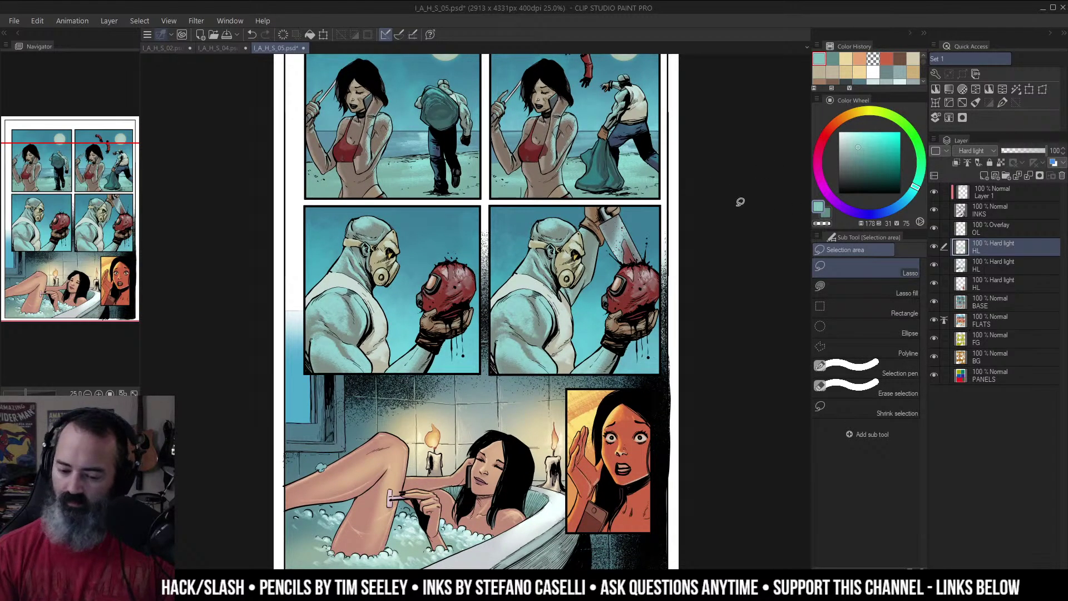
Step: Select the bikini woman's skin in both beach panels with Auto select, using the selection for referred layers option
{"action": "key", "text": "w"}
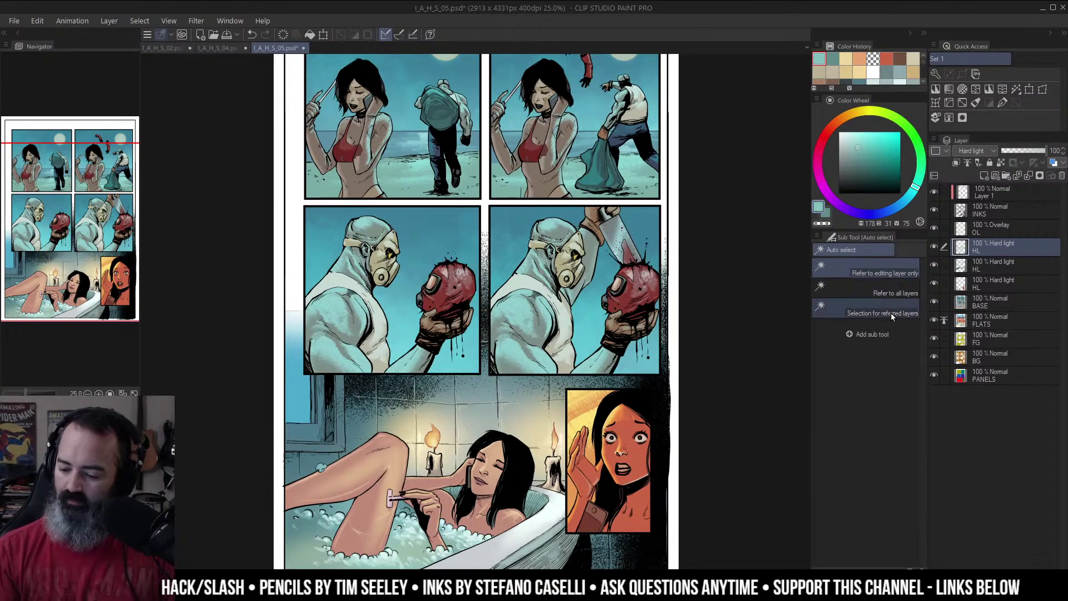
{"action": "left_click", "coordinate": [892, 316]}
{"action": "left_click", "coordinate": [361, 115]}
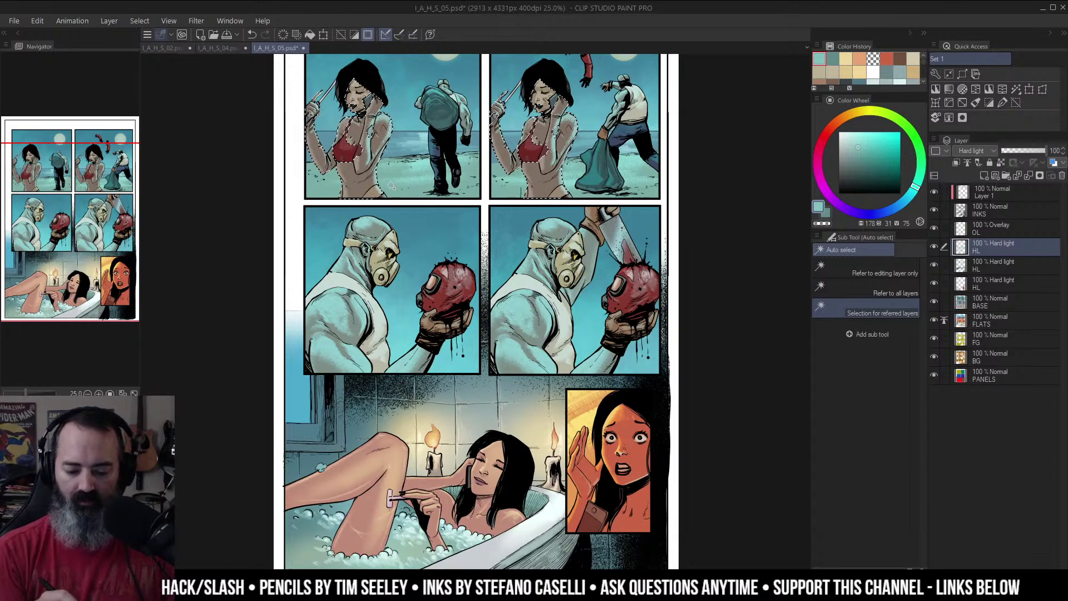
{"action": "key", "text": "q"}
{"action": "key", "text": "q"}
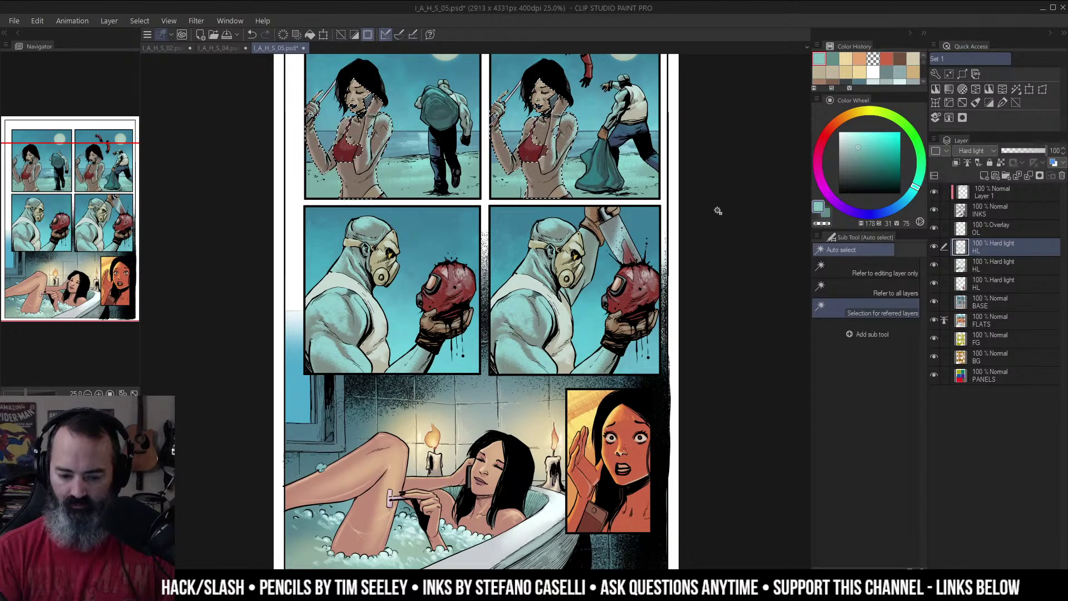
Step: Check the coverage of the skin selection across the page as a Quick Mask, and return to the normal selection
{"action": "key", "text": "ctrl+m"}
{"action": "scroll", "coordinate": [712, 244], "scroll_direction": "up", "scroll_amount": 3}
{"action": "scroll", "coordinate": [789, 293], "scroll_direction": "down", "scroll_amount": 7}
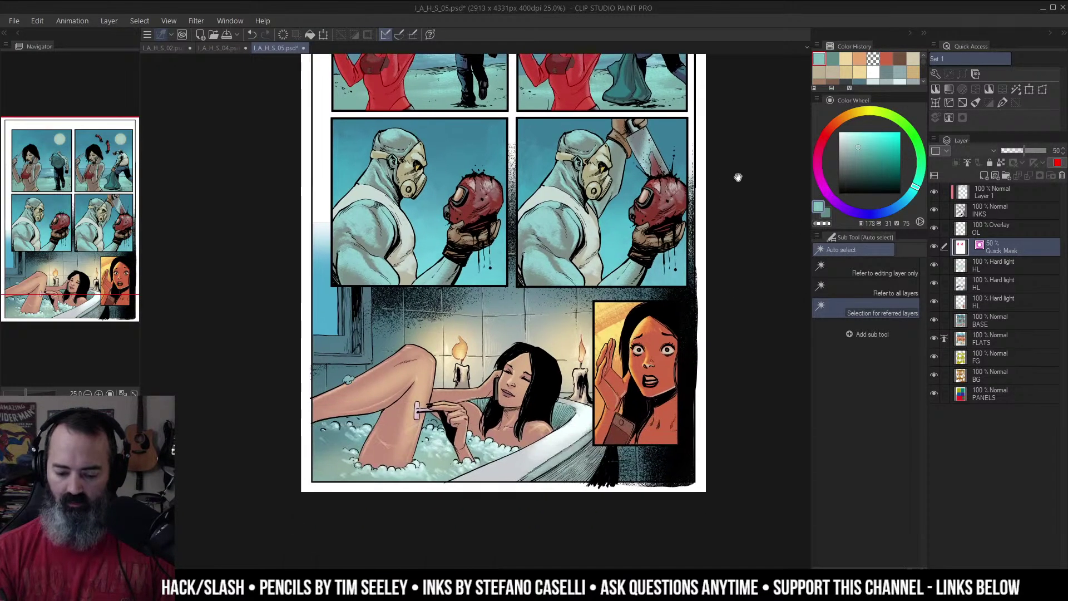
{"action": "key", "text": "q"}
{"action": "key", "text": "q"}
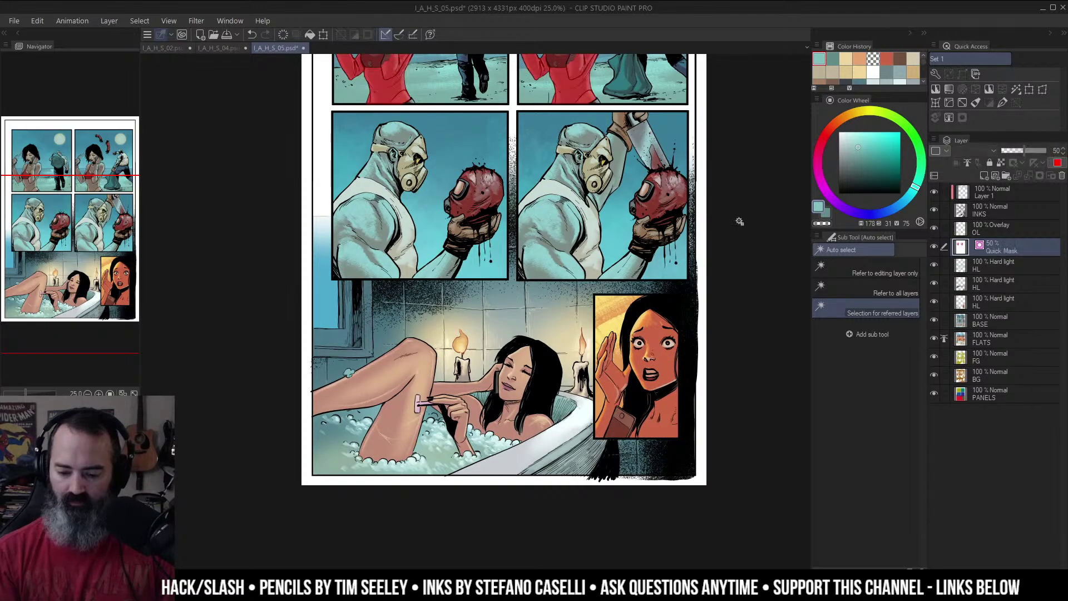
{"action": "left_click_drag", "start_coordinate": [725, 122], "coordinate": [714, 210]}
{"action": "key", "text": "q"}
{"action": "key", "text": "q"}
{"action": "key", "text": "q"}
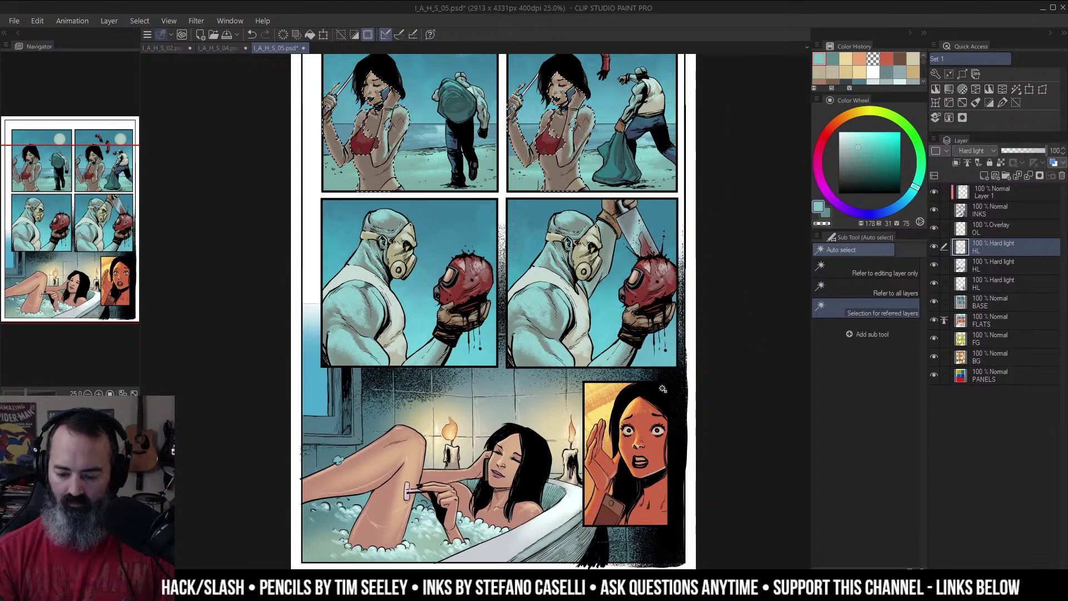
Step: Add the women's skin in the bathtub scene and the inset panel to the selection
{"action": "left_click", "coordinate": [650, 438], "text": "shift"}
{"action": "key", "text": "q"}
{"action": "key", "text": "q"}
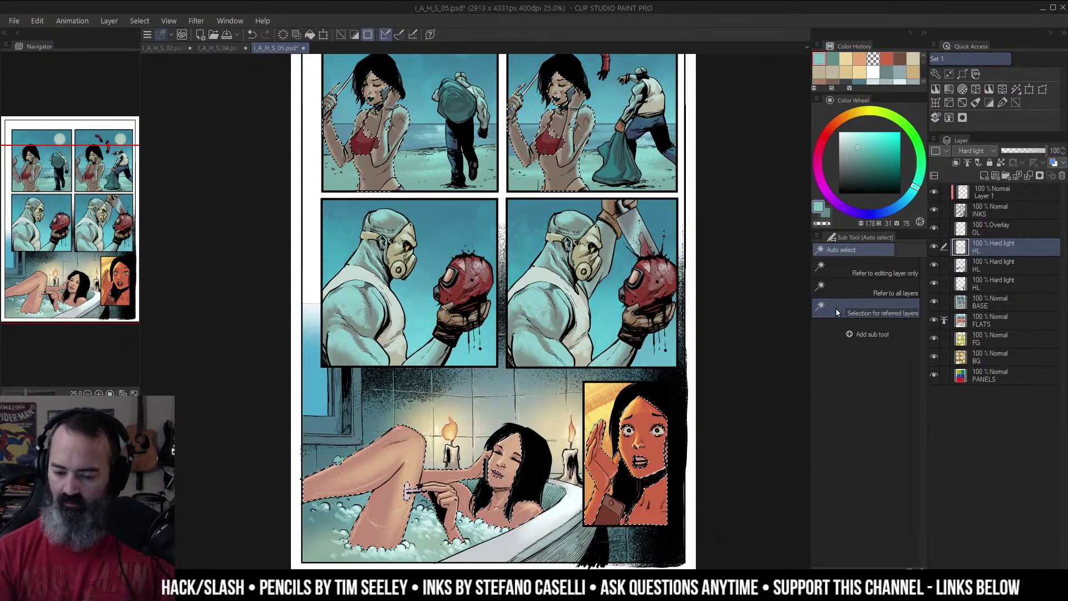
Step: Activate the Overlay OL layer and set up the Soft airbrush with a muted reddish brown (15, 36, 62)
{"action": "left_click", "coordinate": [997, 225]}
{"action": "left_click", "coordinate": [833, 125]}
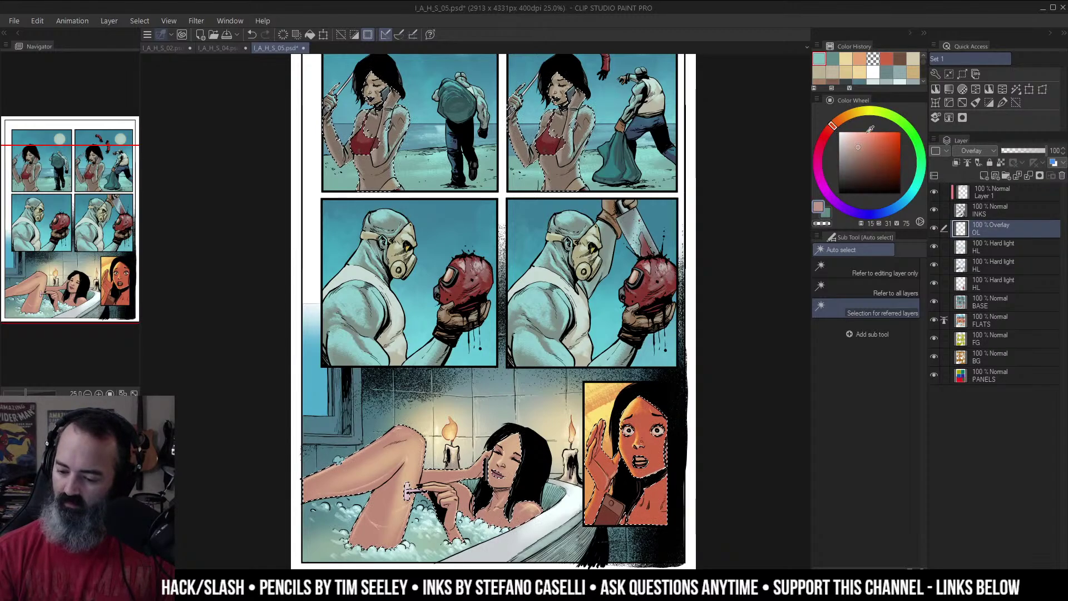
{"action": "left_click", "coordinate": [860, 155]}
{"action": "key", "text": "b"}
{"action": "left_click", "coordinate": [911, 277]}
{"action": "left_click", "coordinate": [911, 267]}
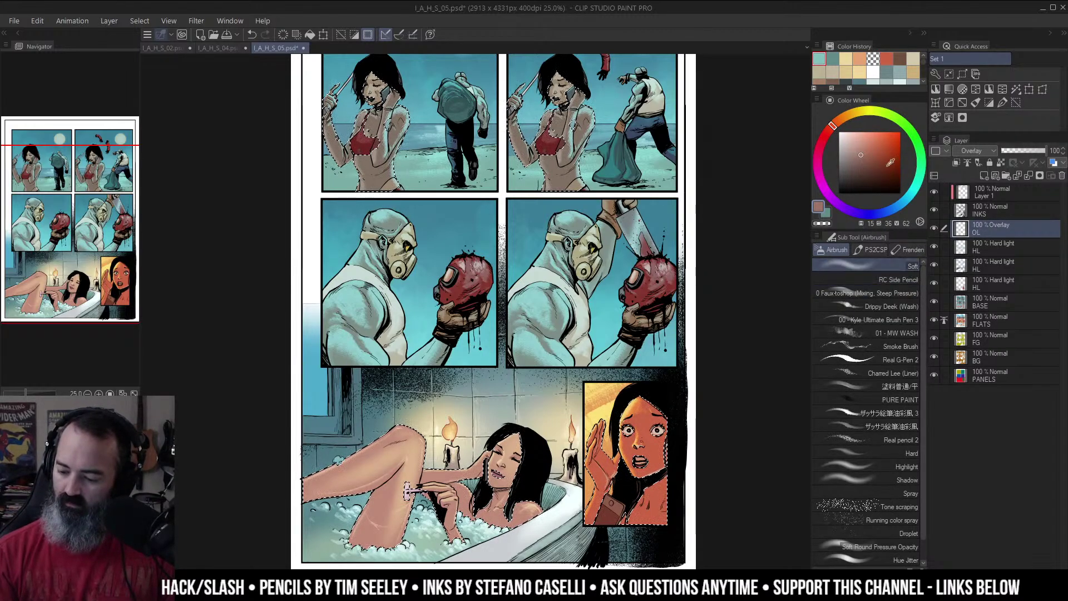
Step: Hide the selection outline and bring the first beach panel into close view with the Soft airbrush active
{"action": "left_click_drag", "start_coordinate": [471, 136], "coordinate": [552, 220]}
{"action": "key", "text": "ctrl+h"}
{"action": "key", "text": "ctrl+space"}
{"action": "left_click", "coordinate": [550, 213]}
{"action": "key", "text": "b"}
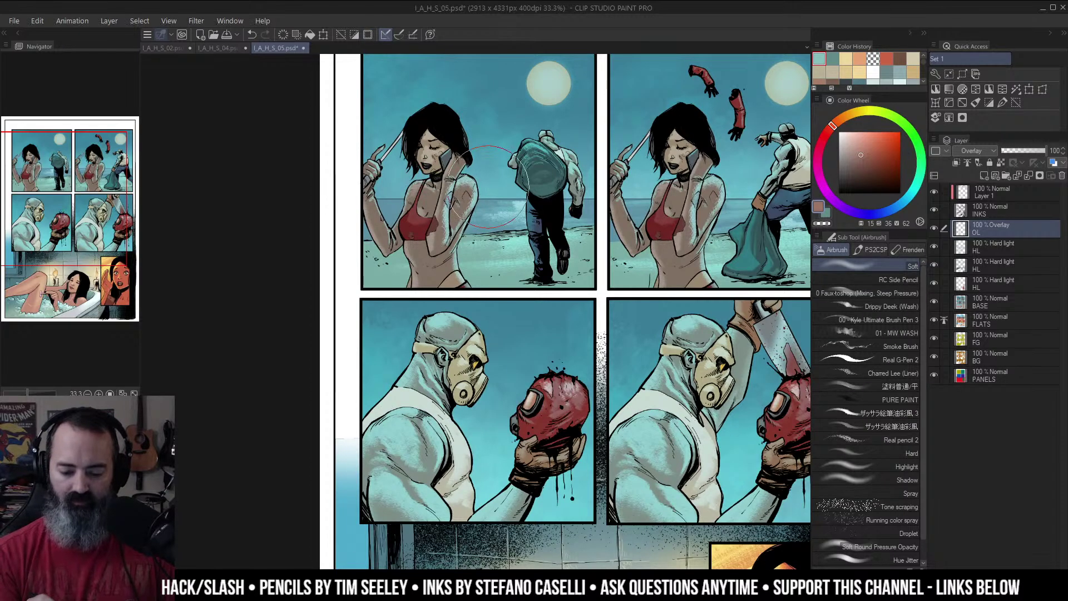
Step: Airbrush the muted reddish brown over the woman's skin in the two beach panels on the OL layer
{"action": "left_click_drag", "start_coordinate": [406, 280], "coordinate": [436, 139]}
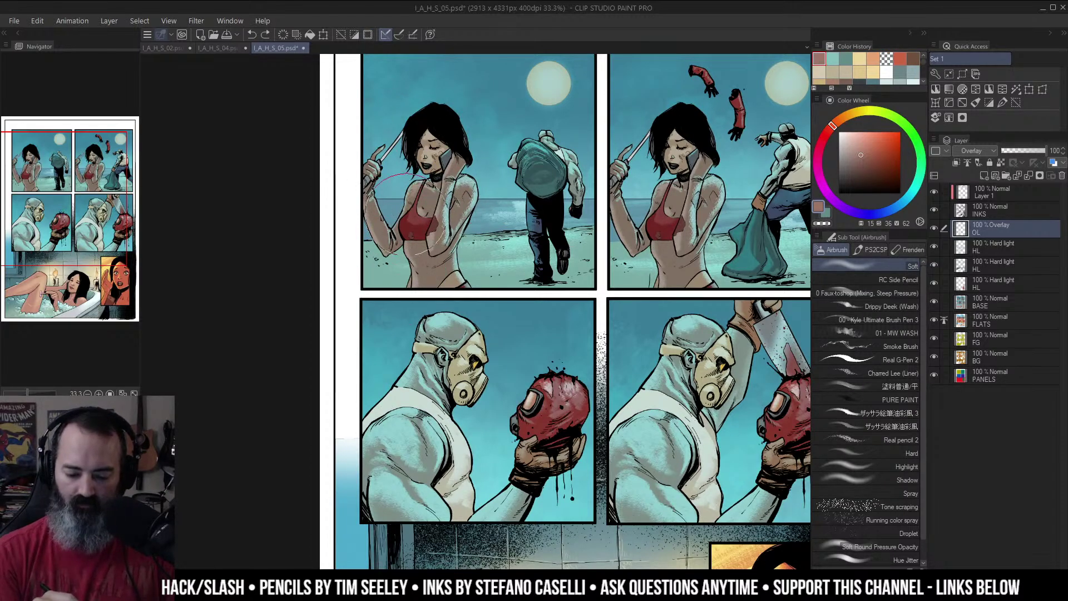
{"action": "left_click_drag", "start_coordinate": [557, 92], "coordinate": [476, 101]}
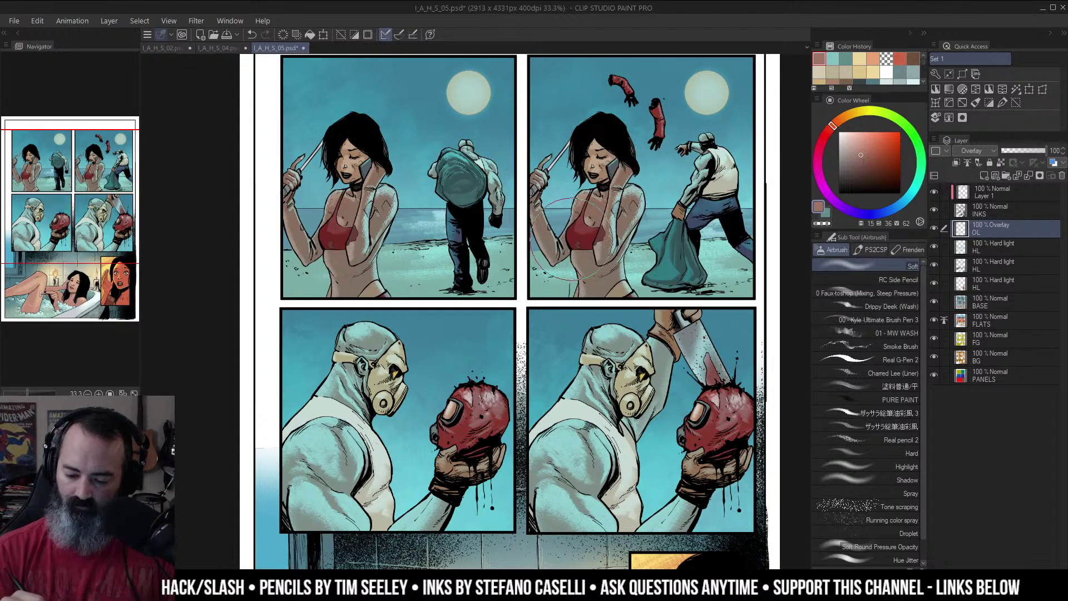
{"action": "left_click", "coordinate": [598, 231], "text": "alt"}
{"action": "left_click_drag", "start_coordinate": [661, 270], "coordinate": [689, 175]}
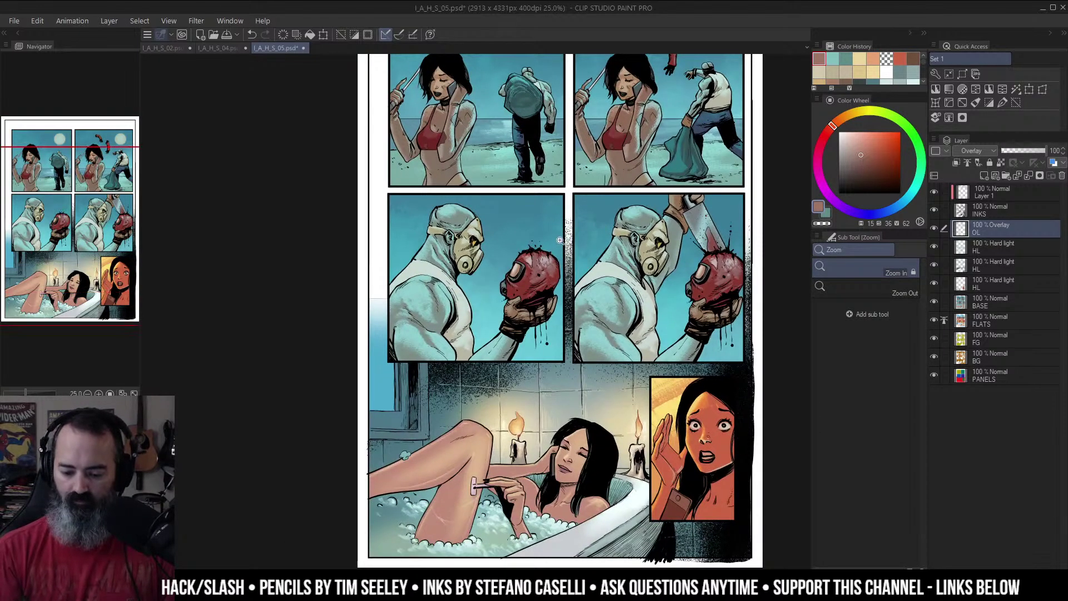
Step: Set the colour to a more saturated reddish brown (15, 42, 63) and airbrush it over the bathing woman's skin
{"action": "left_click_drag", "start_coordinate": [649, 231], "coordinate": [637, 111]}
{"action": "left_click", "coordinate": [636, 262]}
{"action": "left_click_drag", "start_coordinate": [641, 263], "coordinate": [687, 178]}
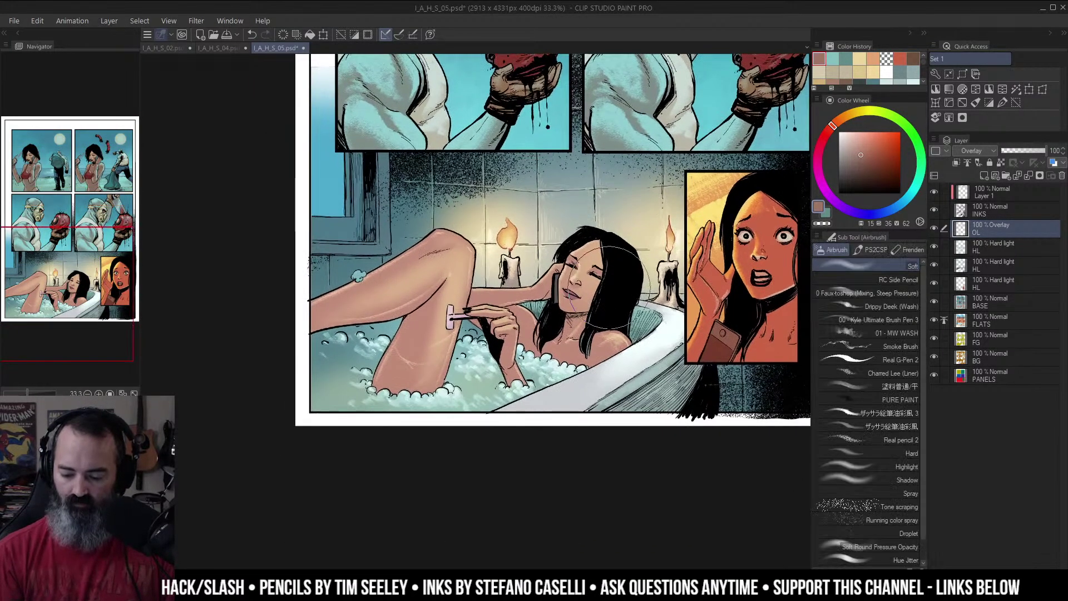
{"action": "left_click", "coordinate": [865, 154]}
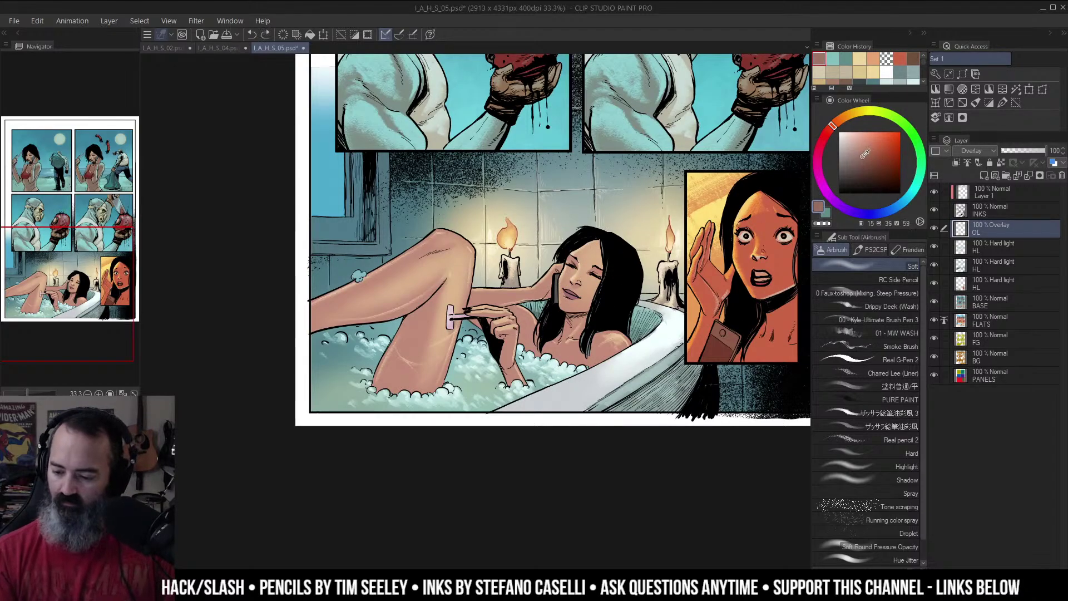
{"action": "left_click_drag", "start_coordinate": [598, 293], "coordinate": [585, 298]}
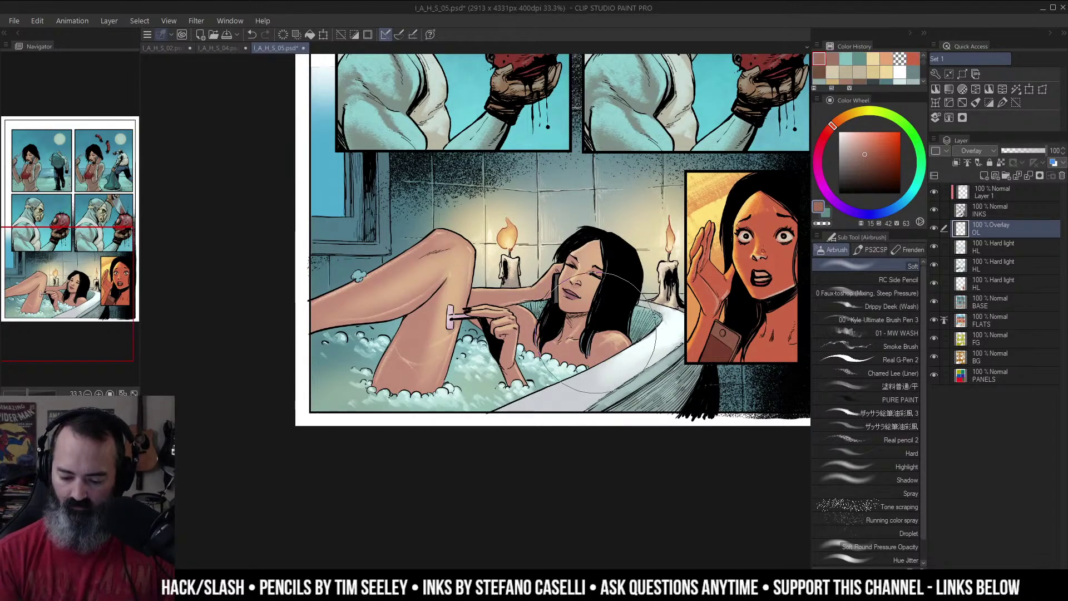
{"action": "mouse_move", "coordinate": [470, 346]}
{"action": "left_mouse_down"}
{"action": "mouse_move", "coordinate": [403, 375]}
{"action": "mouse_move", "coordinate": [357, 378]}
{"action": "mouse_move", "coordinate": [321, 325]}
{"action": "mouse_move", "coordinate": [378, 314]}
{"action": "mouse_move", "coordinate": [413, 339]}
{"action": "mouse_move", "coordinate": [462, 341]}
{"action": "mouse_move", "coordinate": [533, 375]}
{"action": "left_mouse_up"}
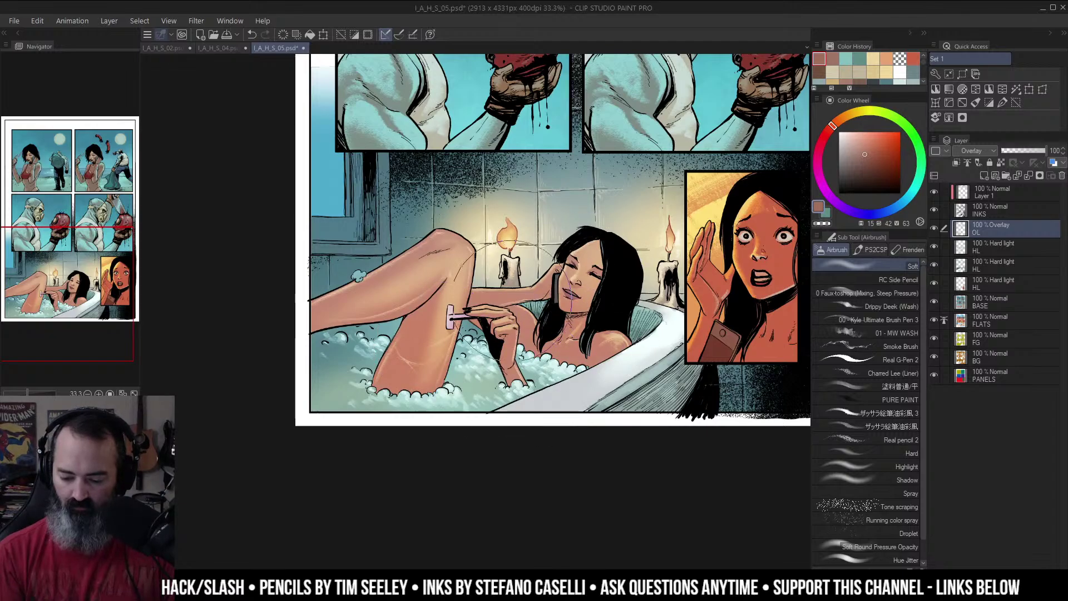
{"action": "left_click_drag", "start_coordinate": [624, 296], "coordinate": [521, 252]}
Step: Examine the overlay skin tones across the whole page at reduced size
{"action": "mouse_move", "coordinate": [662, 222]}
{"action": "left_mouse_down"}
{"action": "mouse_move", "coordinate": [688, 252]}
{"action": "mouse_move", "coordinate": [599, 308]}
{"action": "left_mouse_up"}
{"action": "key", "text": "ctrl+minus"}
{"action": "left_click_drag", "start_coordinate": [629, 189], "coordinate": [684, 218]}
{"action": "left_click", "coordinate": [684, 218], "text": "ctrl+alt"}
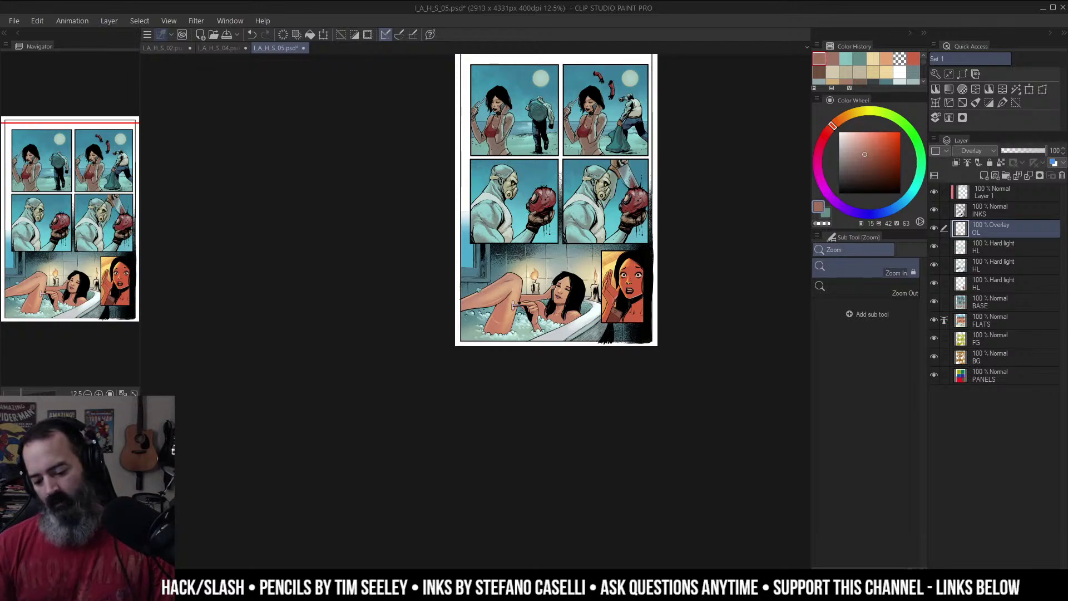
{"action": "left_click", "coordinate": [547, 316]}
{"action": "left_click_drag", "start_coordinate": [607, 329], "coordinate": [573, 315]}
{"action": "left_click", "coordinate": [592, 299], "text": "alt"}
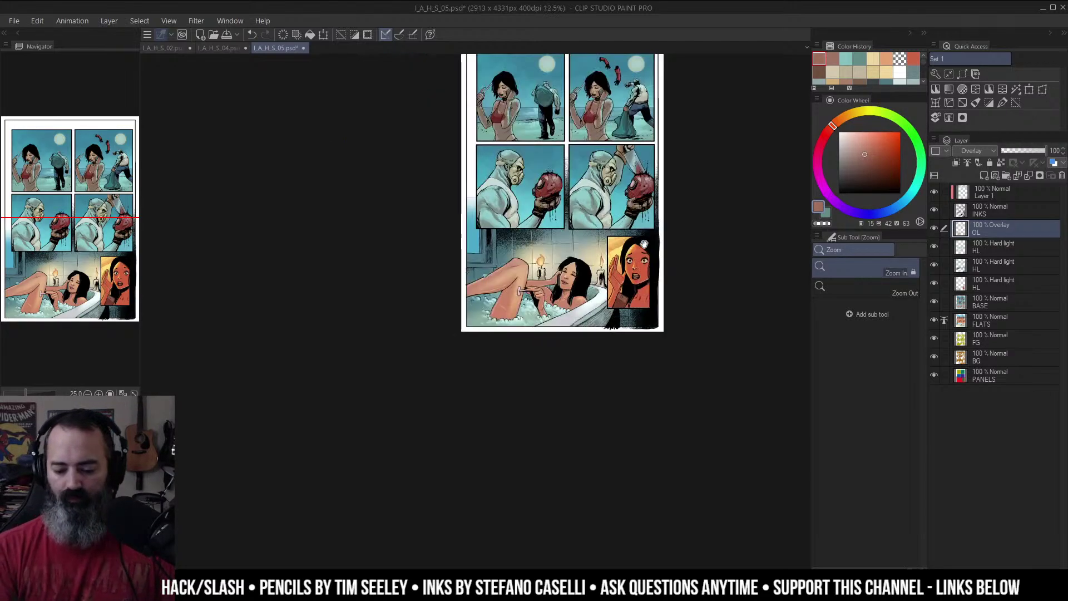
{"action": "left_click_drag", "start_coordinate": [651, 238], "coordinate": [605, 287]}
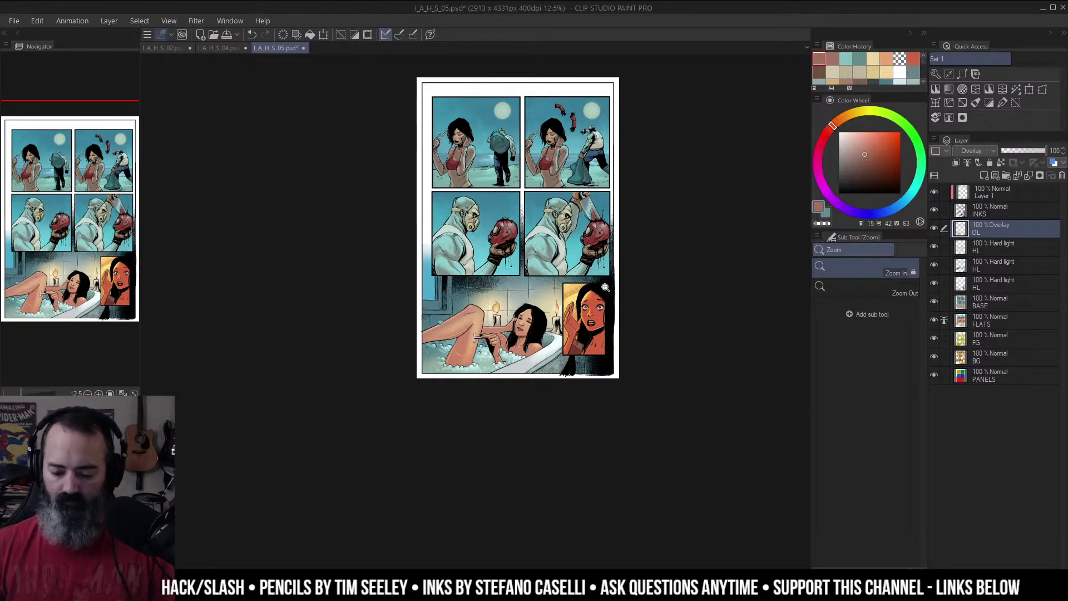
Step: Lasso the masked man's raised arm in the fourth panel and remove the cleaver blade from the selection
{"action": "left_click", "coordinate": [595, 245]}
{"action": "key", "text": "m"}
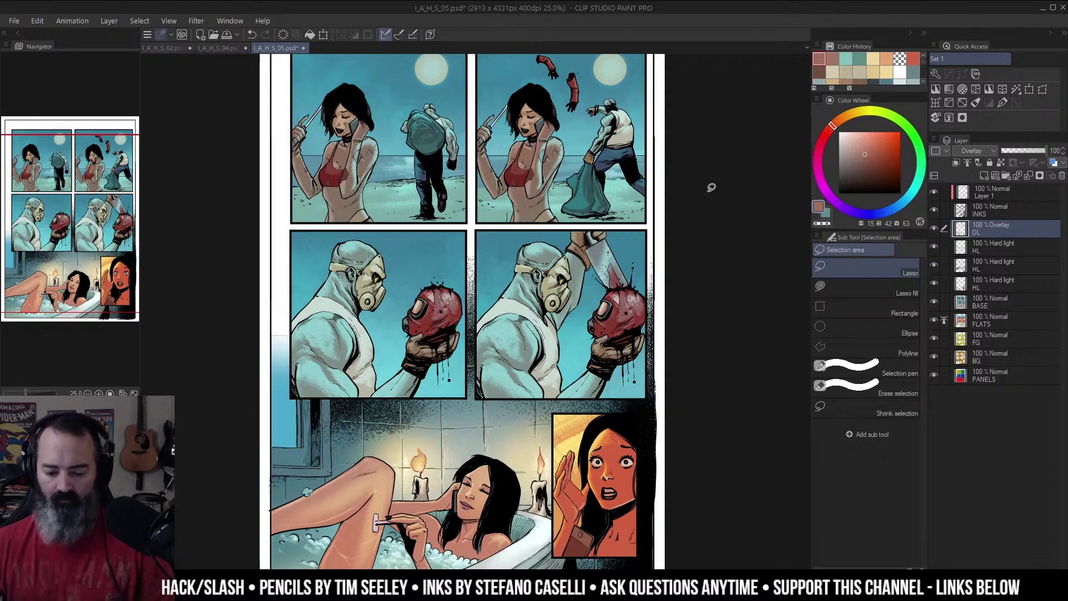
{"action": "left_click", "coordinate": [603, 276]}
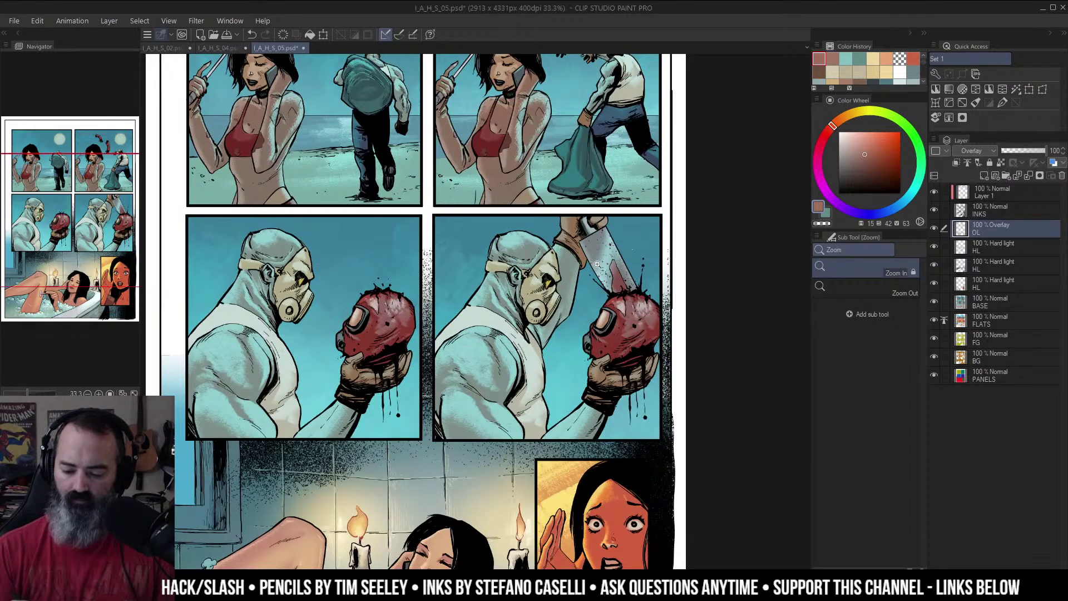
{"action": "left_click", "coordinate": [590, 239]}
{"action": "left_click", "coordinate": [571, 198]}
{"action": "key", "text": "m"}
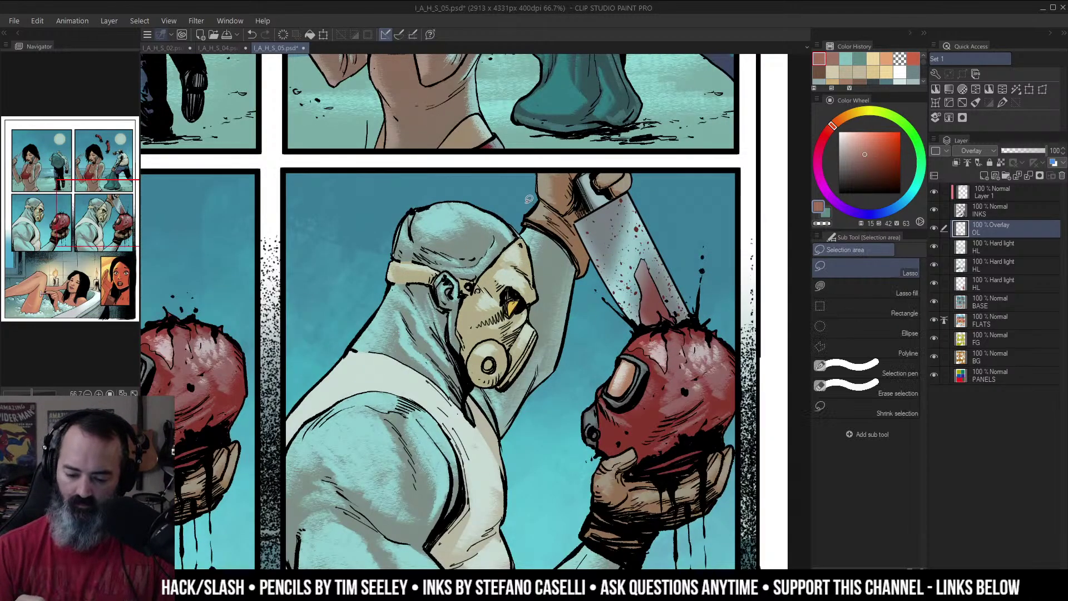
{"action": "left_click_drag", "start_coordinate": [525, 201], "coordinate": [533, 300]}
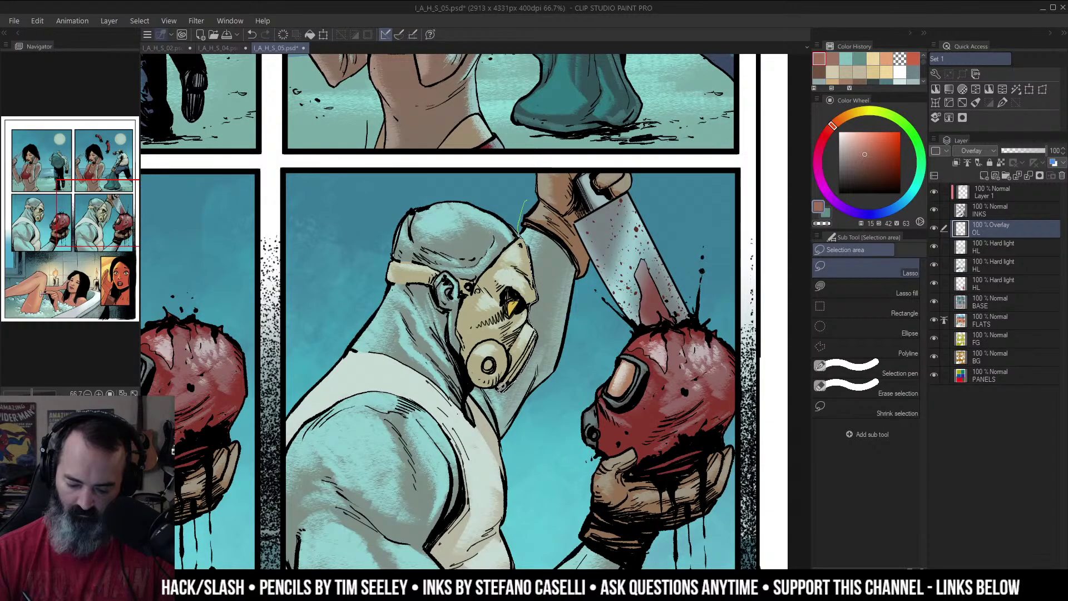
{"action": "left_click_drag", "start_coordinate": [522, 457], "coordinate": [591, 282]}
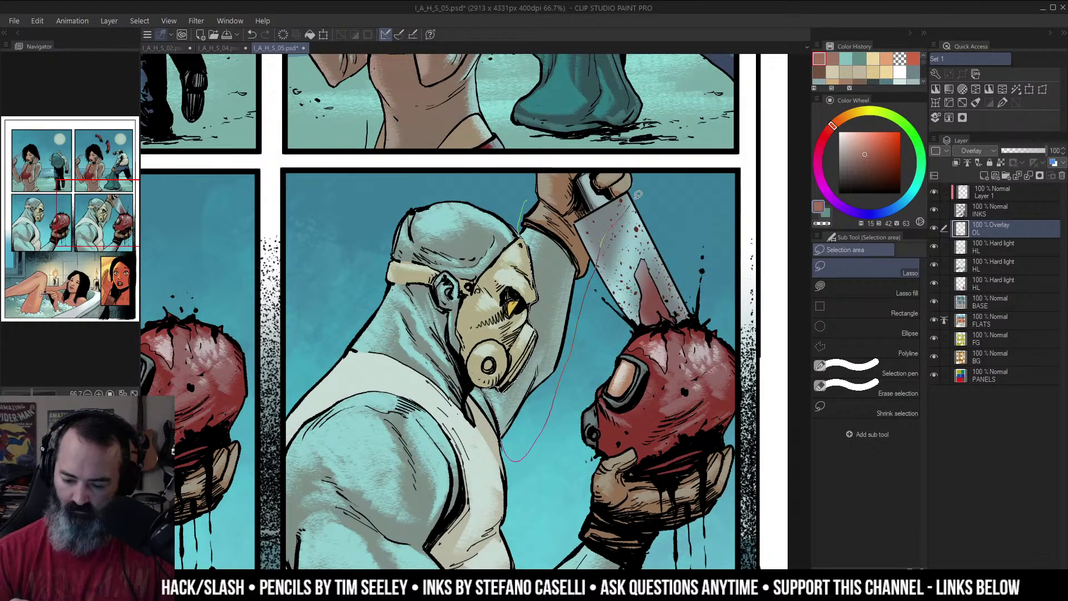
{"action": "left_click_drag", "start_coordinate": [638, 194], "coordinate": [634, 167]}
{"action": "key", "text": "w"}
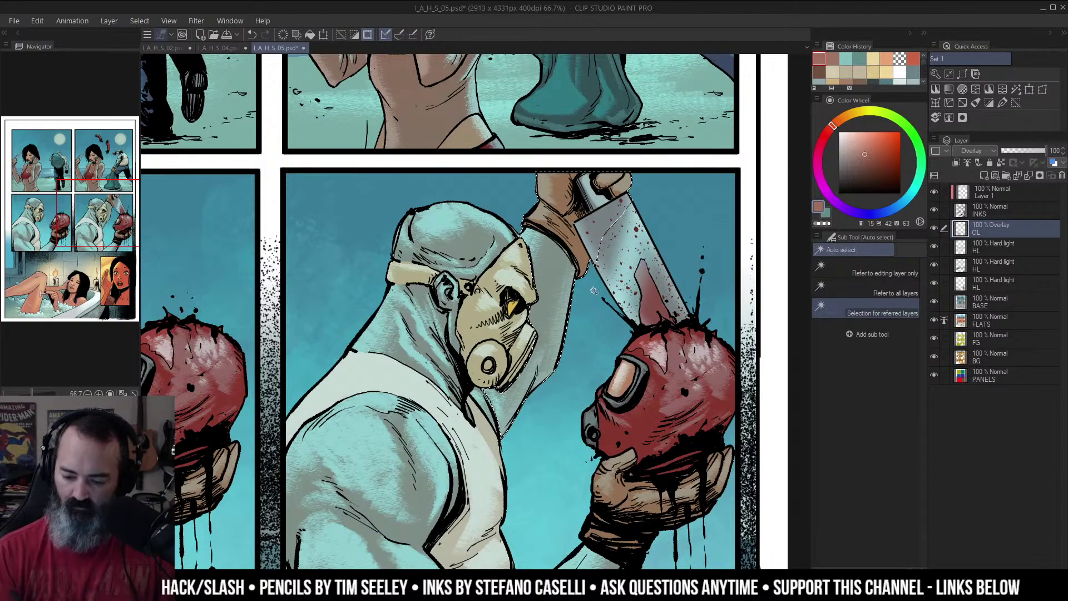
{"action": "left_click", "coordinate": [627, 244], "text": "alt"}
Step: Check the raised arm selection as a Quick Mask and return to the normal selection
{"action": "key", "text": "z"}
{"action": "left_click", "coordinate": [627, 277], "text": "alt"}
{"action": "key", "text": "q"}
{"action": "key", "text": "q"}
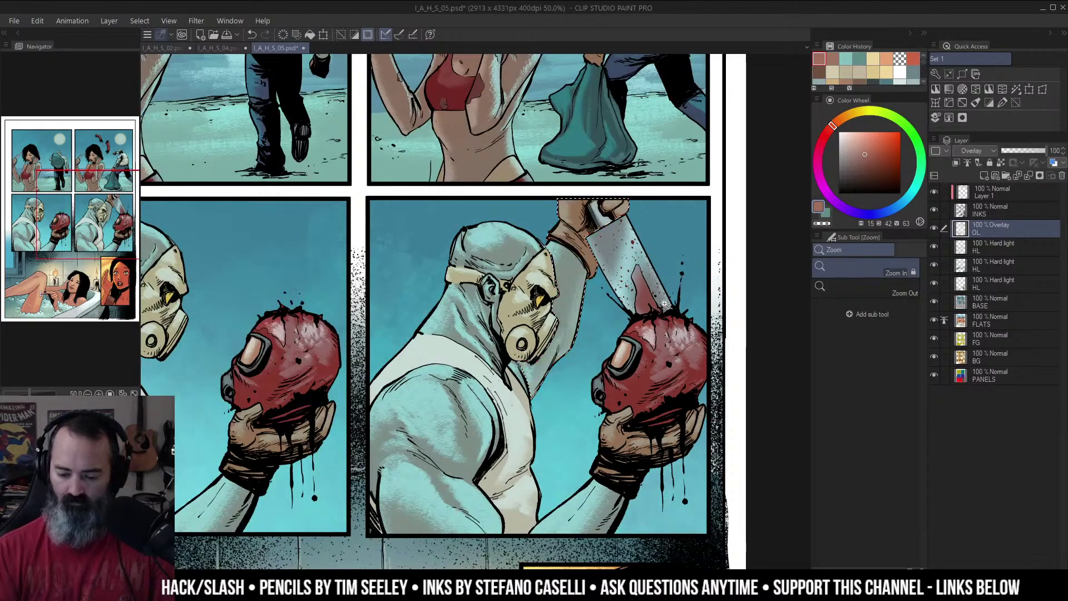
{"action": "left_click", "coordinate": [604, 292], "text": "alt"}
{"action": "left_click", "coordinate": [603, 292], "text": "alt"}
{"action": "left_click_drag", "start_coordinate": [653, 256], "coordinate": [643, 238]}
Step: Hide the selection outline and darken the raised arm on the BASE layer with Luminosity -20
{"action": "key", "text": "ctrl+d"}
{"action": "left_click", "coordinate": [975, 300]}
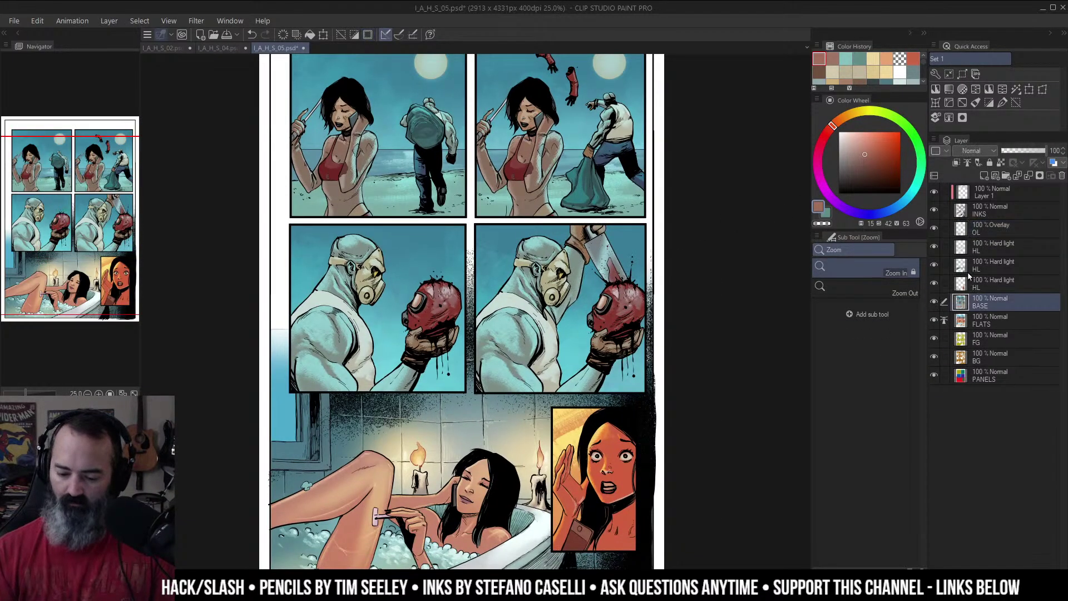
{"action": "key", "text": "ctrl+u"}
{"action": "left_click_drag", "start_coordinate": [829, 251], "coordinate": [813, 264]}
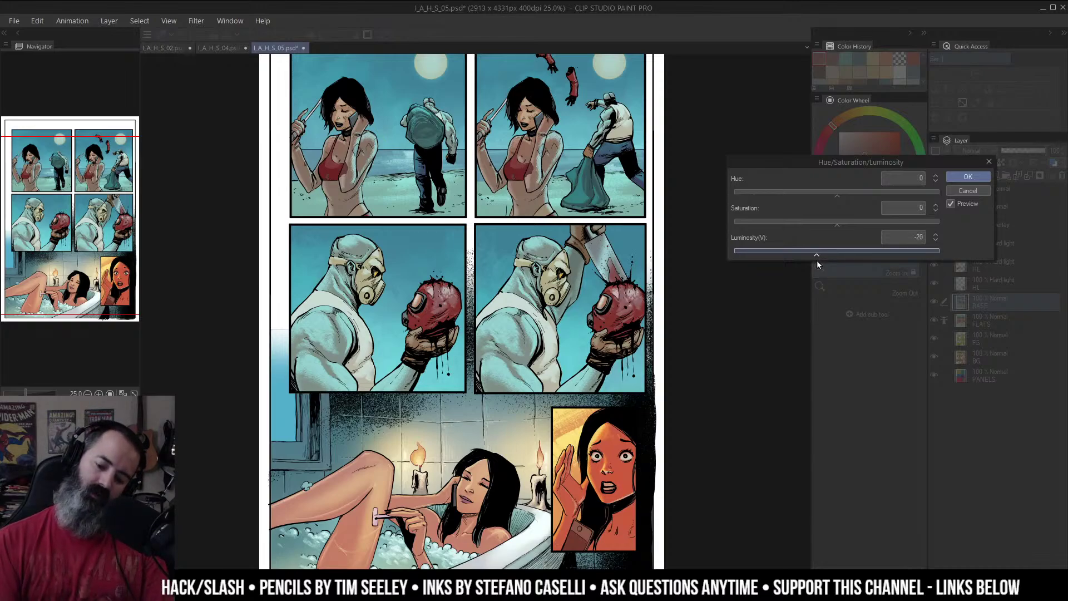
{"action": "left_click", "coordinate": [965, 177]}
Step: Hide the lowest HL layer and toggle the other two HL layers to inspect the highlights on the arm
{"action": "left_click", "coordinate": [582, 289]}
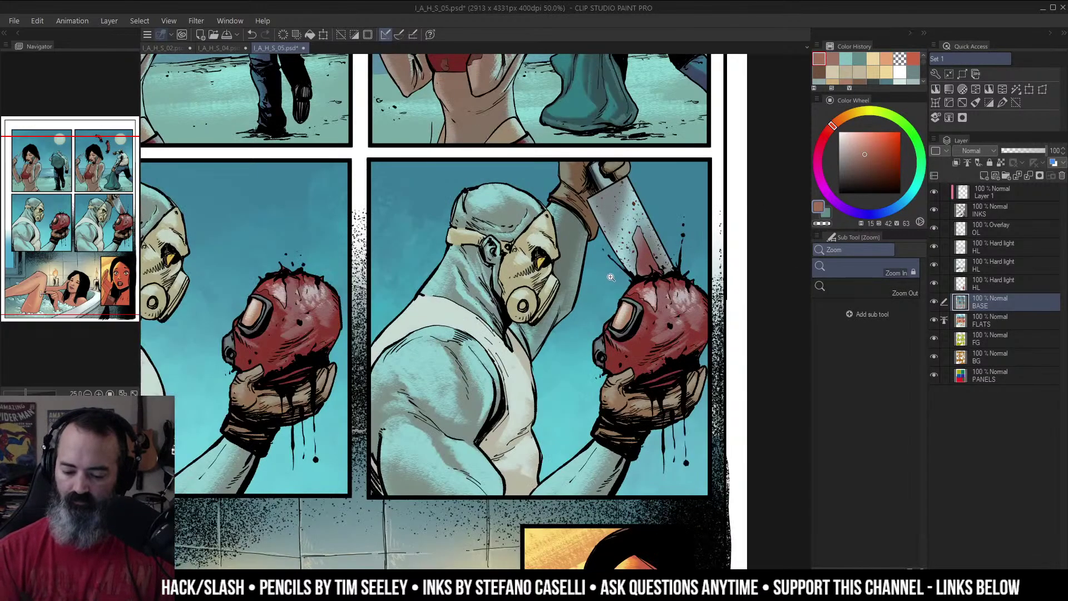
{"action": "left_click", "coordinate": [936, 284]}
{"action": "left_click", "coordinate": [937, 262]}
{"action": "left_click", "coordinate": [935, 266]}
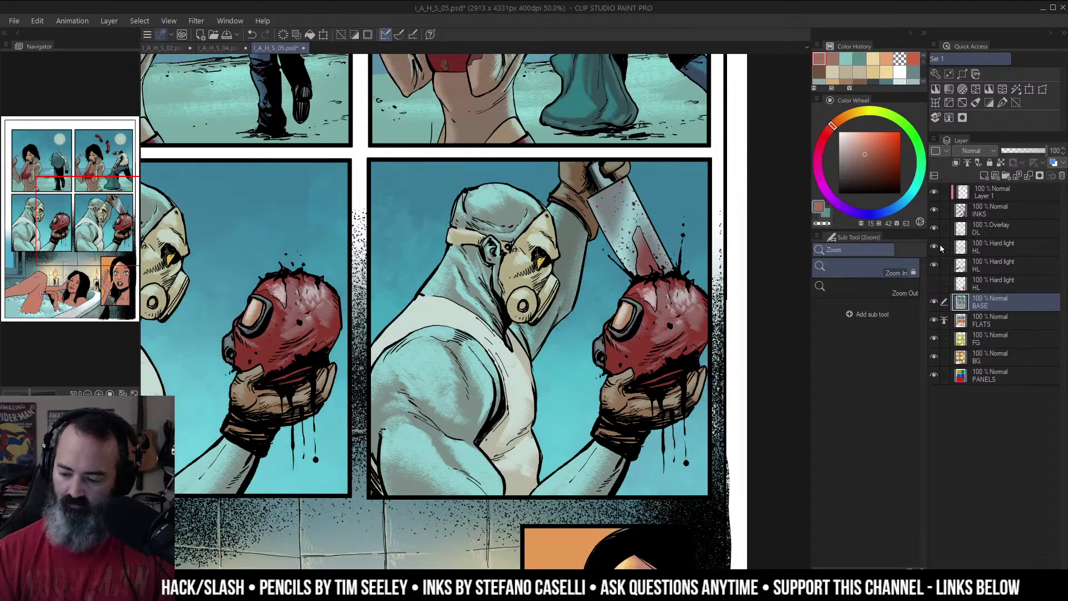
{"action": "left_click", "coordinate": [935, 246]}
{"action": "left_click", "coordinate": [935, 246]}
Step: Erase the highlight on the raised arm from the topmost HL layer using the Soft airbrush with transparent colour
{"action": "left_click", "coordinate": [966, 248]}
{"action": "key", "text": "b"}
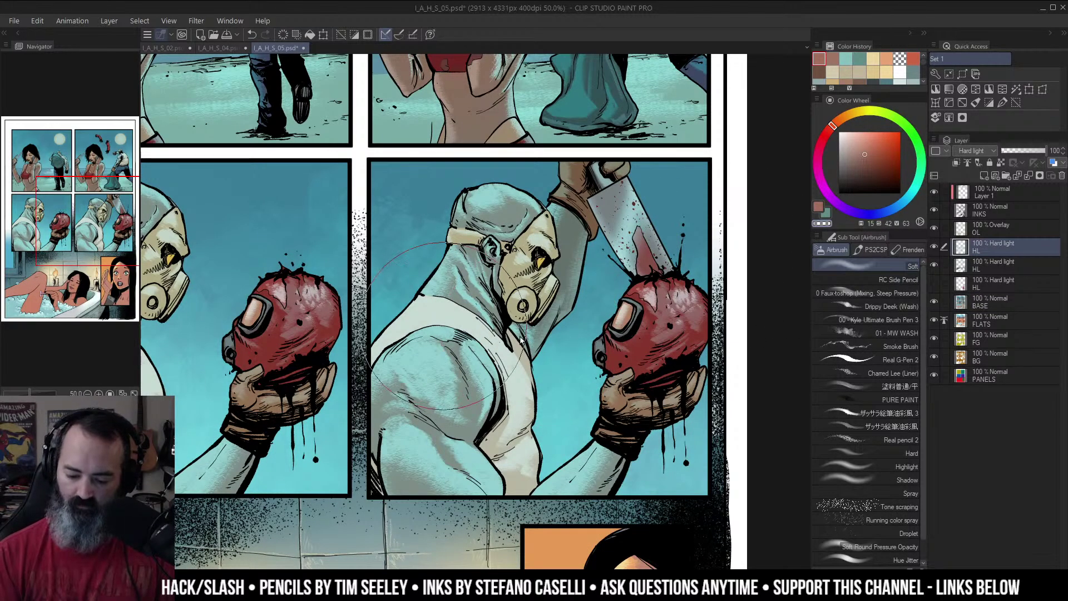
{"action": "left_click_drag", "start_coordinate": [533, 338], "coordinate": [530, 334]}
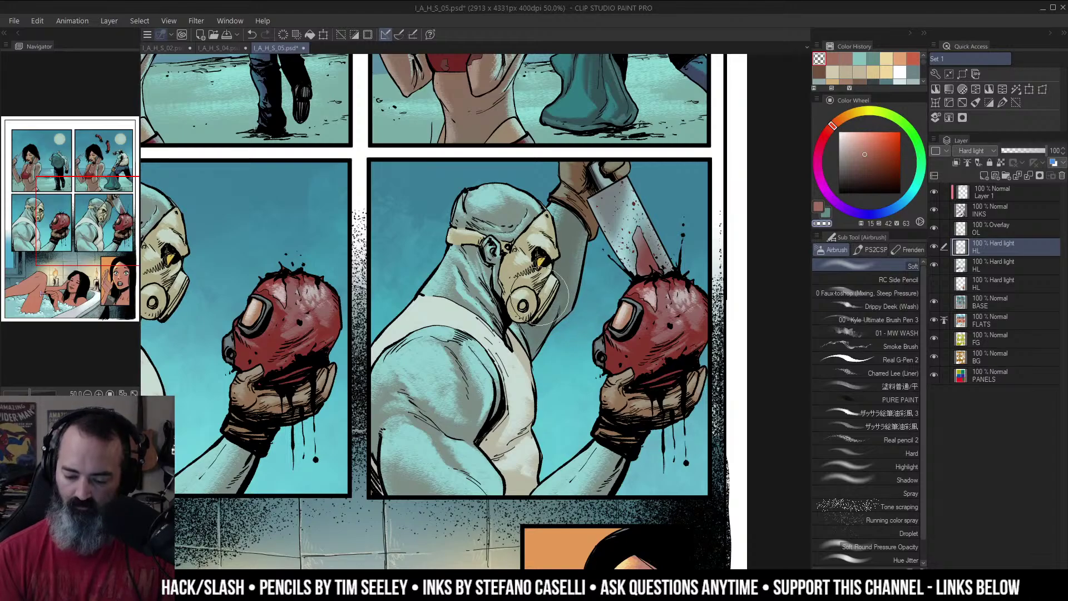
{"action": "key", "text": "z"}
{"action": "left_click", "coordinate": [579, 306], "text": "alt"}
{"action": "left_click", "coordinate": [583, 305], "text": "alt"}
{"action": "left_click_drag", "start_coordinate": [609, 290], "coordinate": [620, 265]}
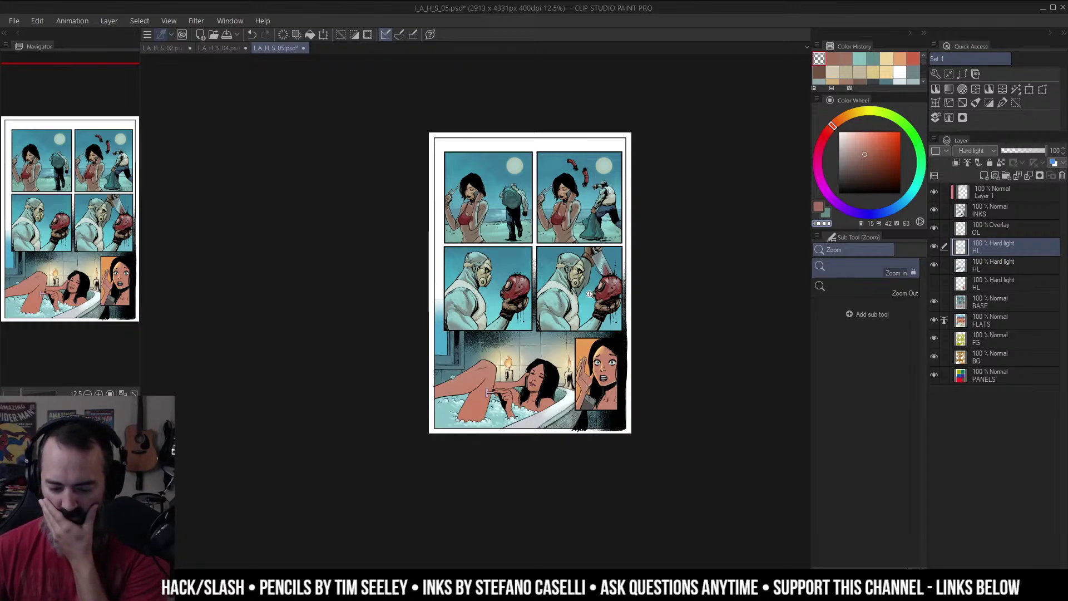
Step: Select the flat backgrounds of the masked man panels and the inset panel, and hide the selection outline
{"action": "left_click", "coordinate": [618, 354]}
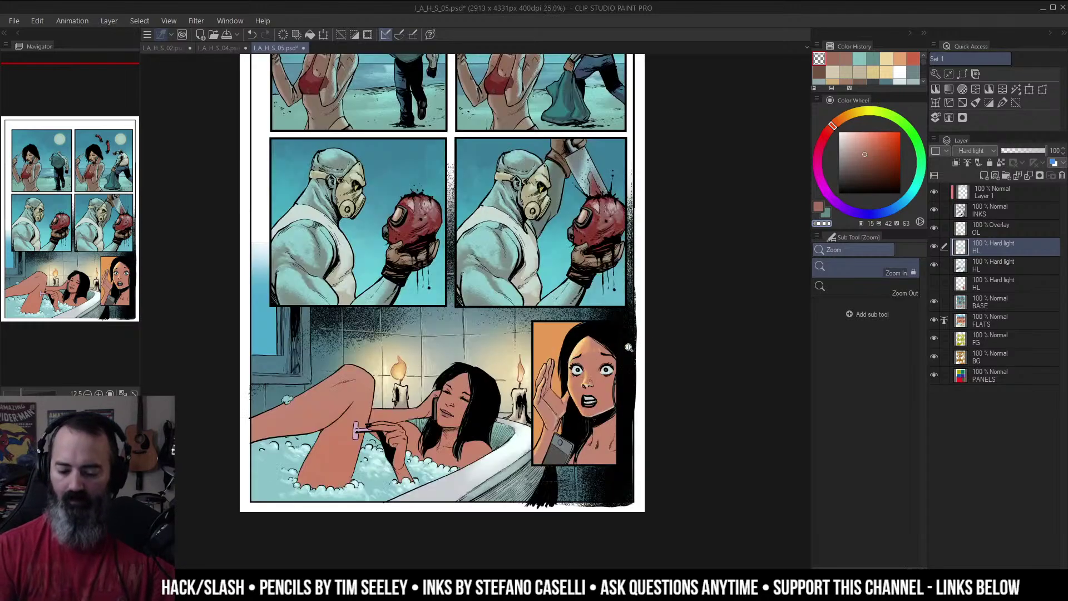
{"action": "left_click_drag", "start_coordinate": [618, 354], "coordinate": [606, 301]}
{"action": "key", "text": "w"}
{"action": "left_click", "coordinate": [596, 243]}
{"action": "key", "text": "ctrl+d"}
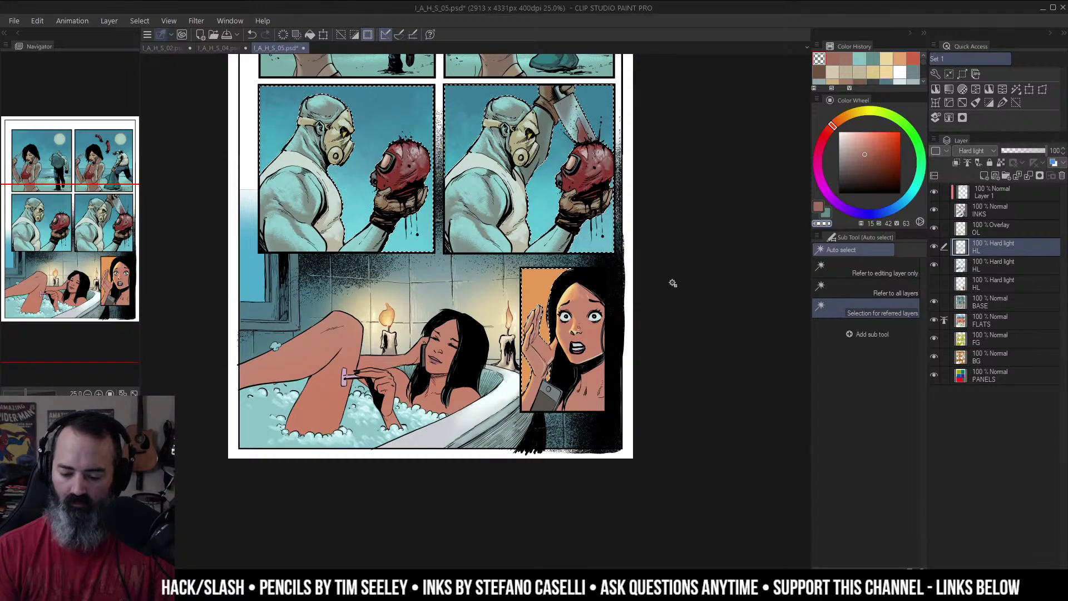
Step: Paint pale yellow (52, 31, 88) light on the inset panel's background with the RC Side Pencil, and undo the last stroke
{"action": "key", "text": "b"}
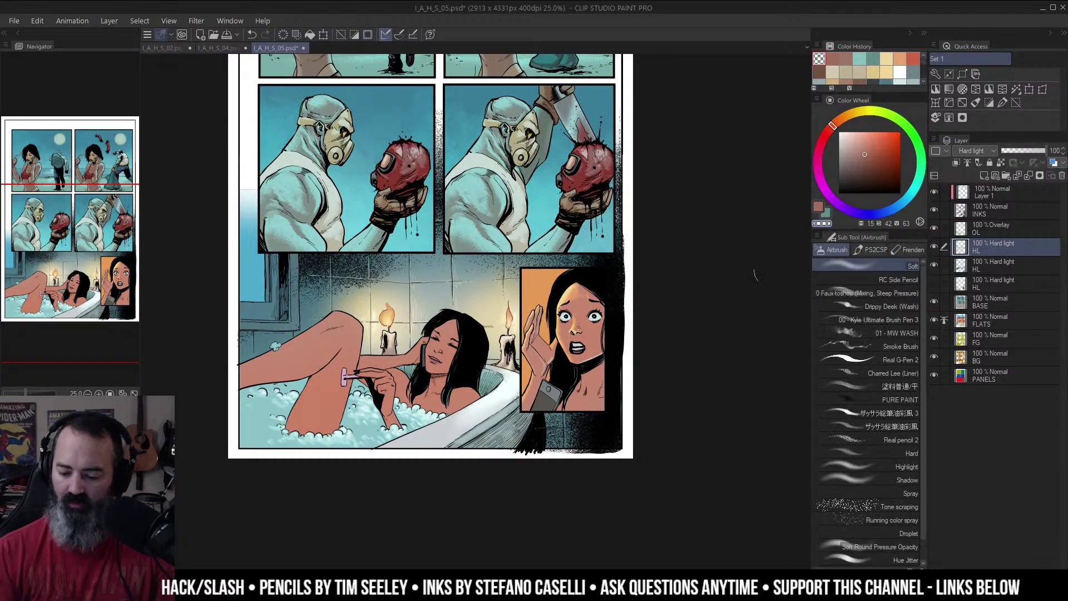
{"action": "left_click", "coordinate": [906, 280]}
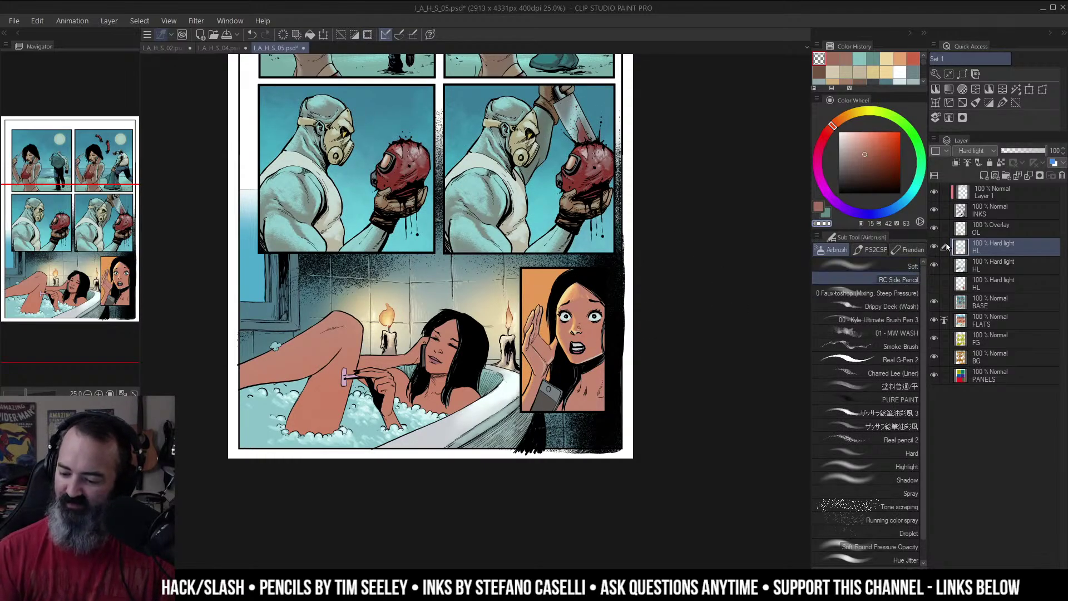
{"action": "left_click", "coordinate": [864, 113]}
{"action": "left_click_drag", "start_coordinate": [868, 129], "coordinate": [858, 139]}
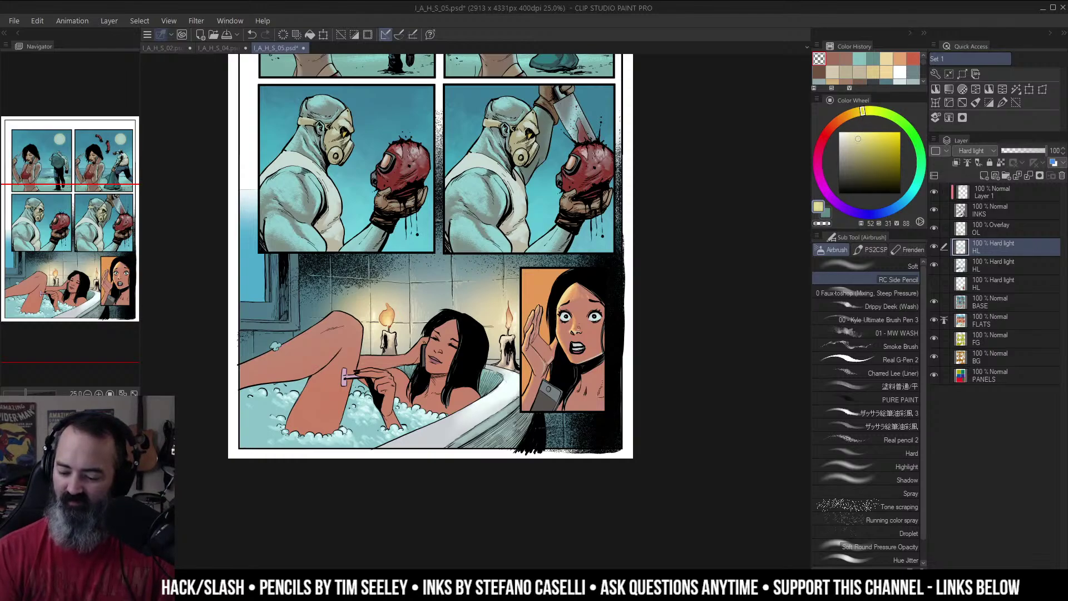
{"action": "mouse_move", "coordinate": [526, 325]}
{"action": "left_mouse_down"}
{"action": "mouse_move", "coordinate": [542, 303]}
{"action": "mouse_move", "coordinate": [593, 281]}
{"action": "left_mouse_up"}
{"action": "key", "text": "ctrl+z"}
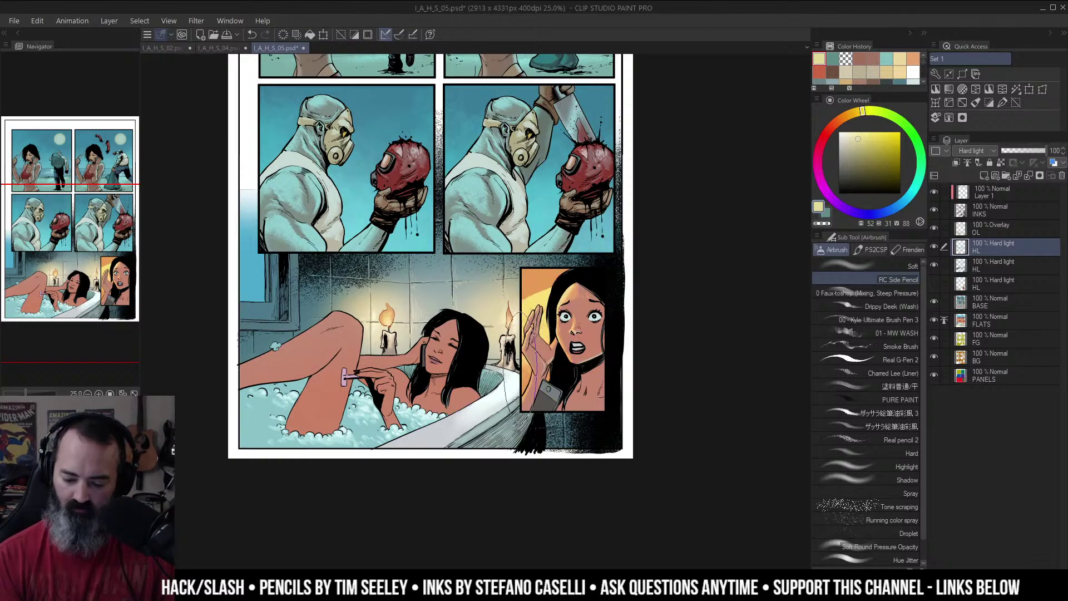
Step: Show the lowest HL layer again and review the whole page
{"action": "key", "text": "alt+space"}
{"action": "left_click", "coordinate": [593, 287], "text": "alt"}
{"action": "left_click", "coordinate": [584, 280]}
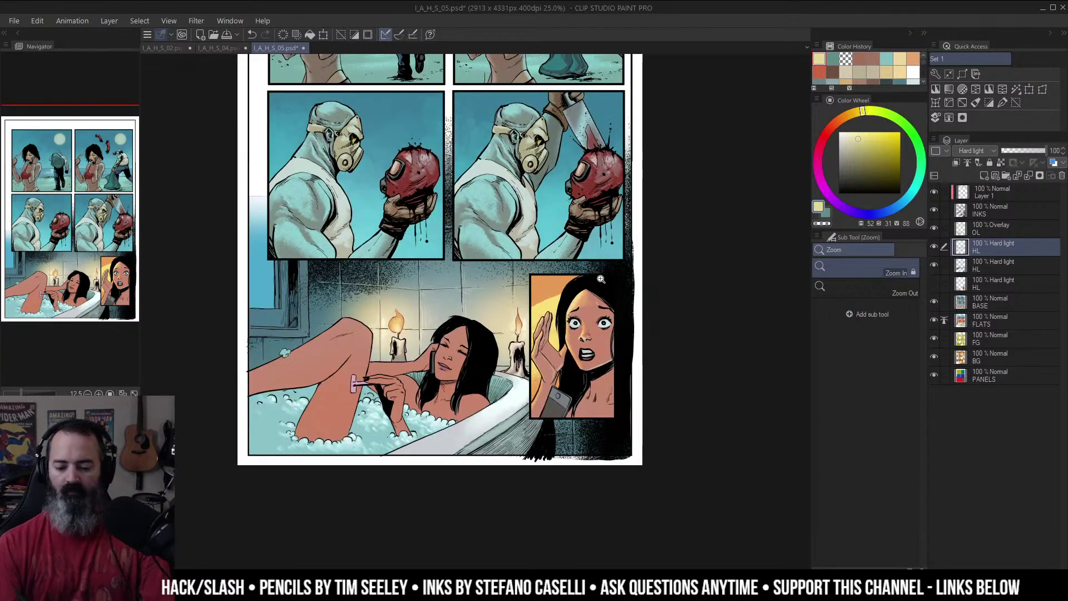
{"action": "left_click", "coordinate": [938, 282]}
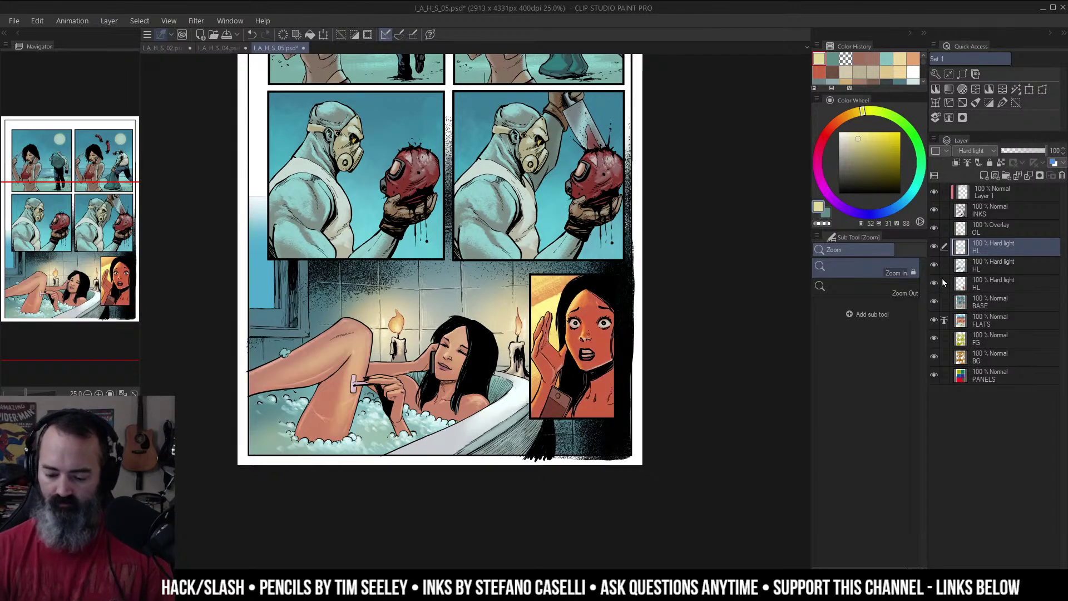
{"action": "left_click", "coordinate": [696, 296], "text": "alt"}
{"action": "left_click", "coordinate": [704, 308]}
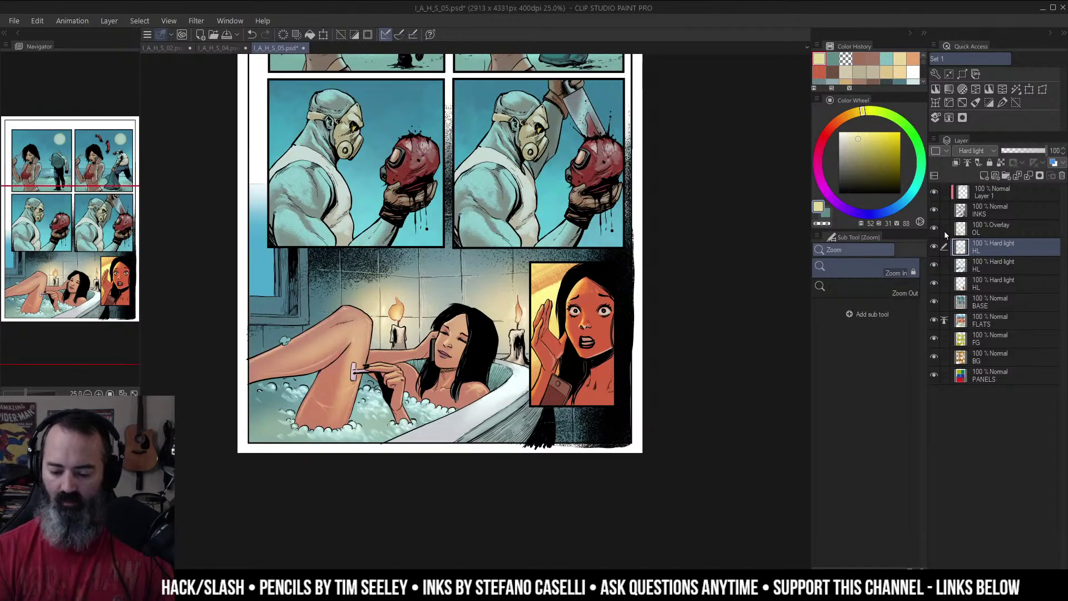
{"action": "left_click", "coordinate": [722, 291], "text": "alt"}
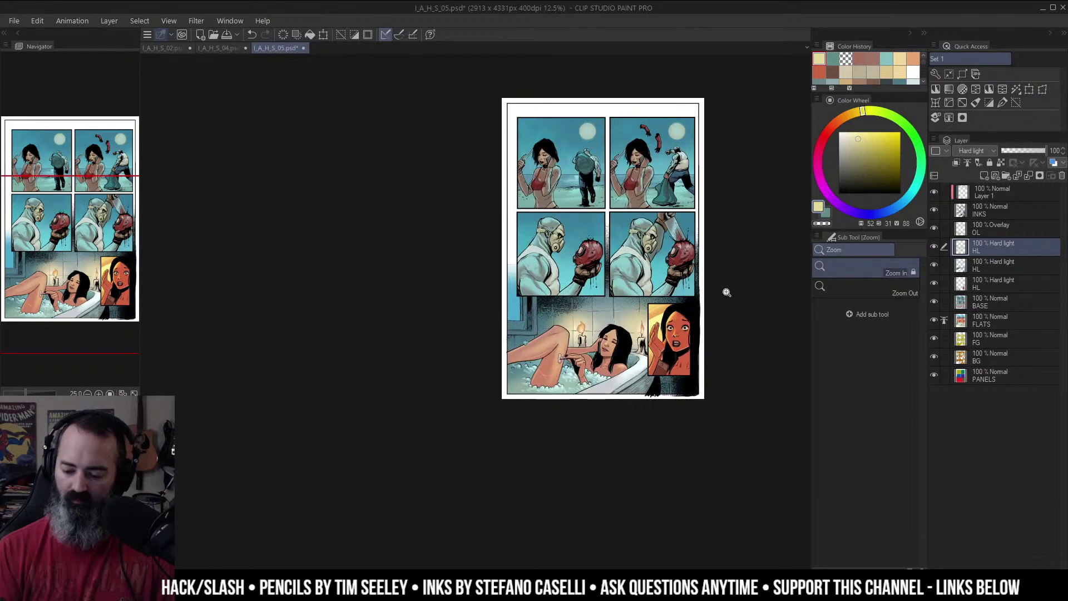
{"action": "left_click_drag", "start_coordinate": [716, 305], "coordinate": [679, 299]}
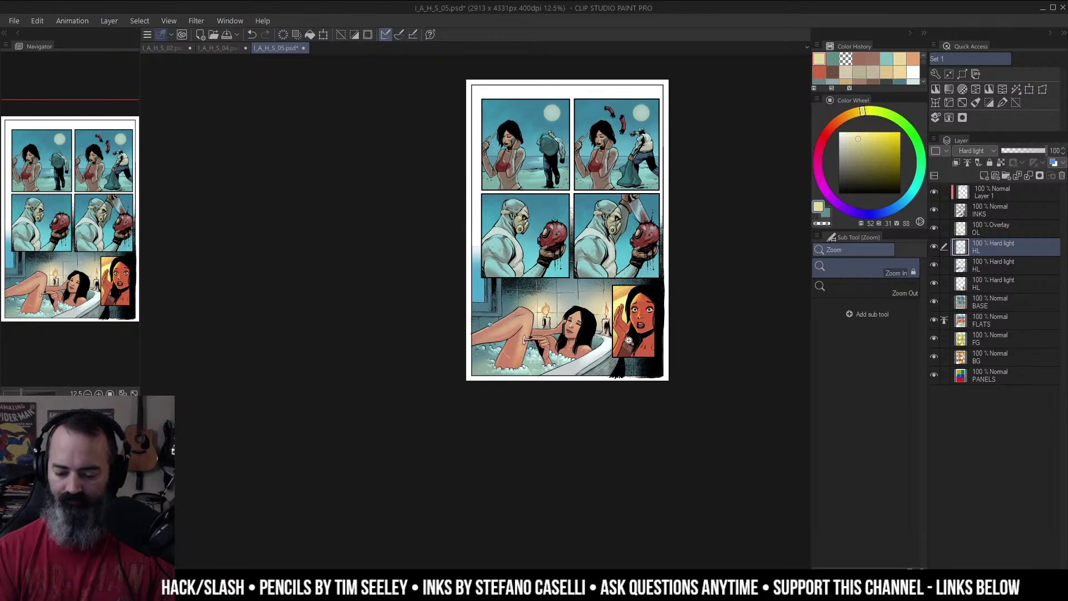
{"action": "left_click", "coordinate": [627, 339]}
{"action": "left_click_drag", "start_coordinate": [627, 339], "coordinate": [617, 341]}
{"action": "key", "text": "m"}
{"action": "left_click", "coordinate": [996, 376]}
{"action": "key", "text": "w"}
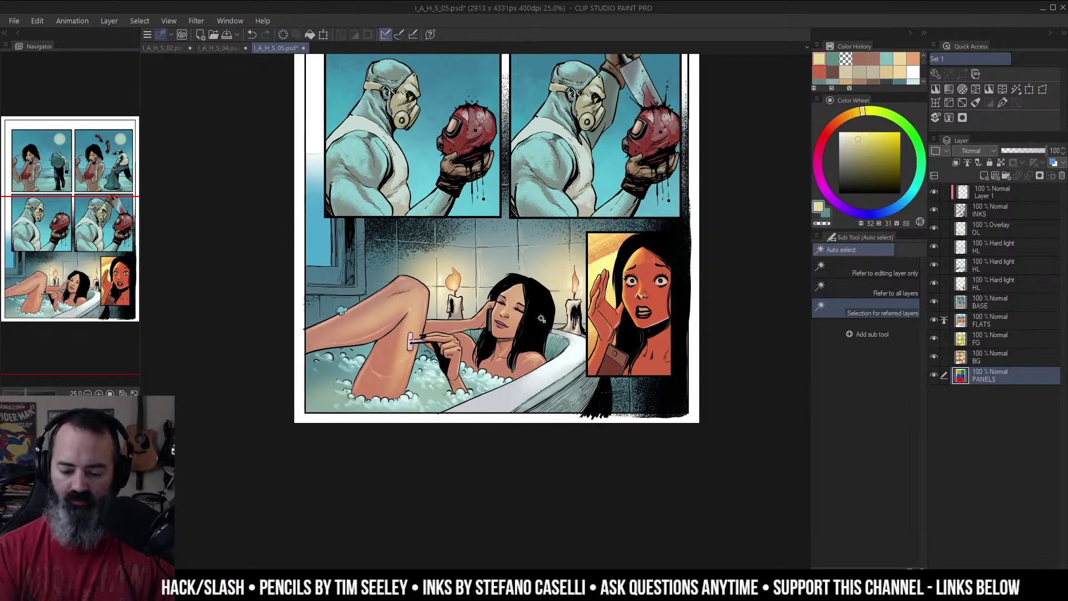
{"action": "left_click", "coordinate": [541, 319]}
{"action": "key", "text": "z"}
{"action": "left_click", "coordinate": [711, 275], "text": "alt"}
{"action": "key", "text": "q"}
{"action": "key", "text": "m"}
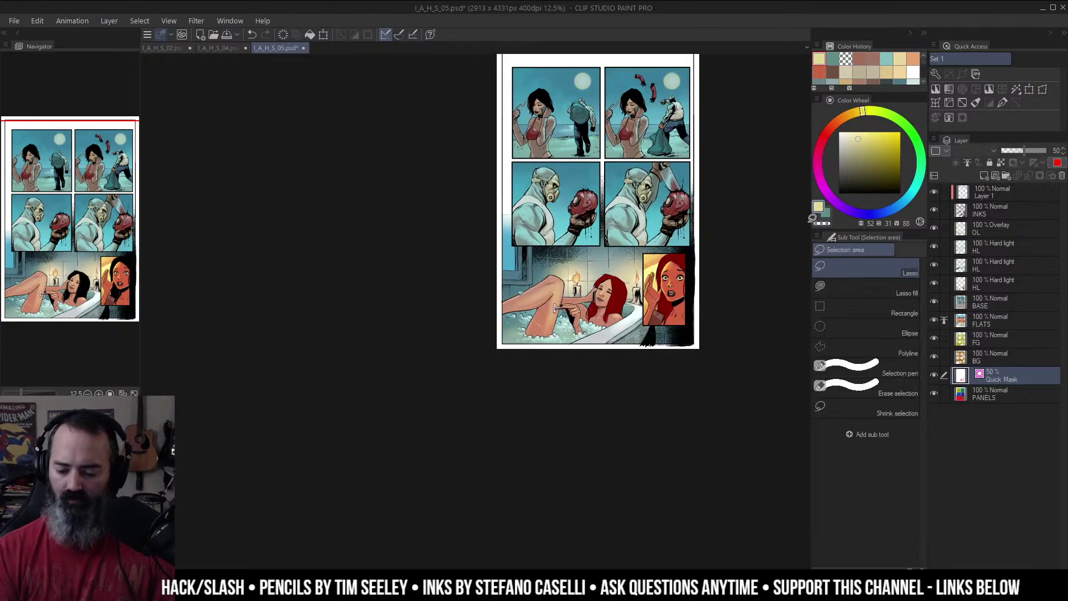
{"action": "key", "text": "q"}
{"action": "key", "text": "ctrl+d"}
Step: Select the bathtub panel's area from the PANELS layer, referring to the editing layer only, and hide the selection outline
{"action": "left_click_drag", "start_coordinate": [751, 319], "coordinate": [665, 362]}
{"action": "key", "text": "w"}
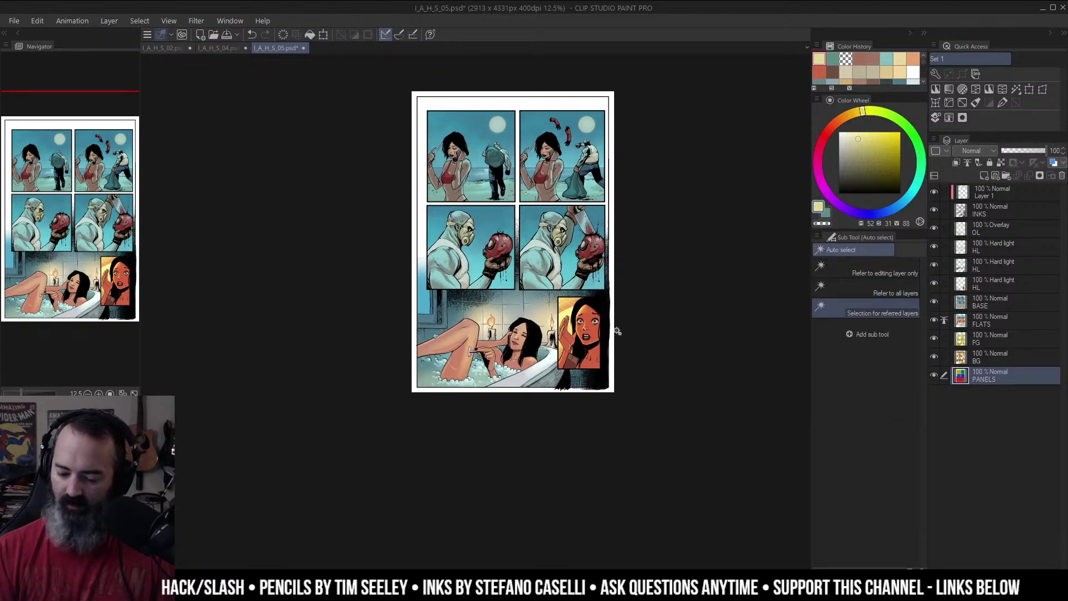
{"action": "left_click", "coordinate": [540, 310]}
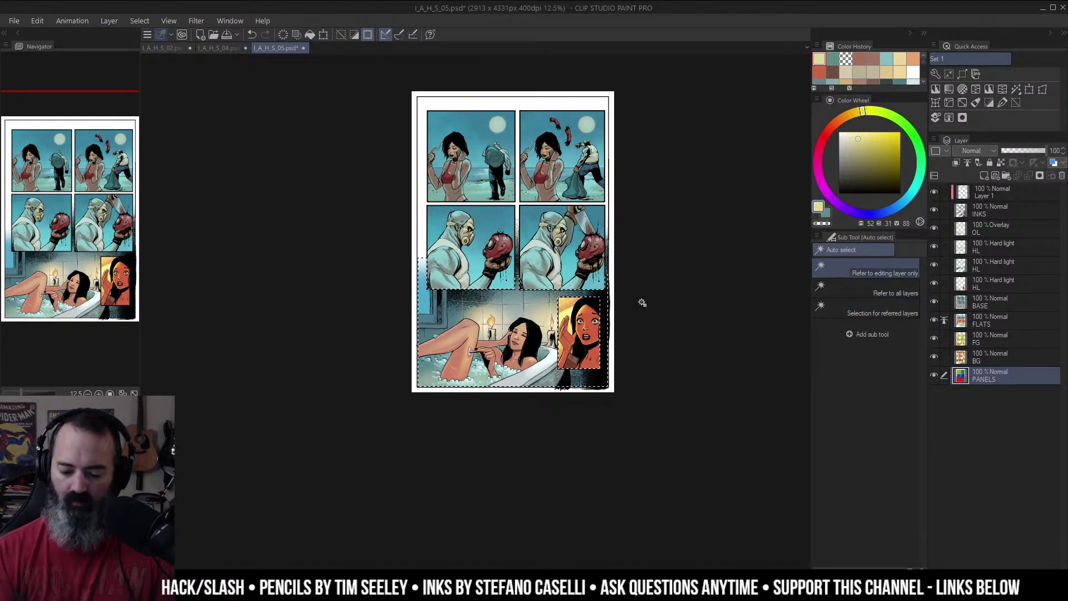
{"action": "key", "text": "ctrl+m"}
{"action": "key", "text": "ctrl+m"}
{"action": "key", "text": "ctrl+d"}
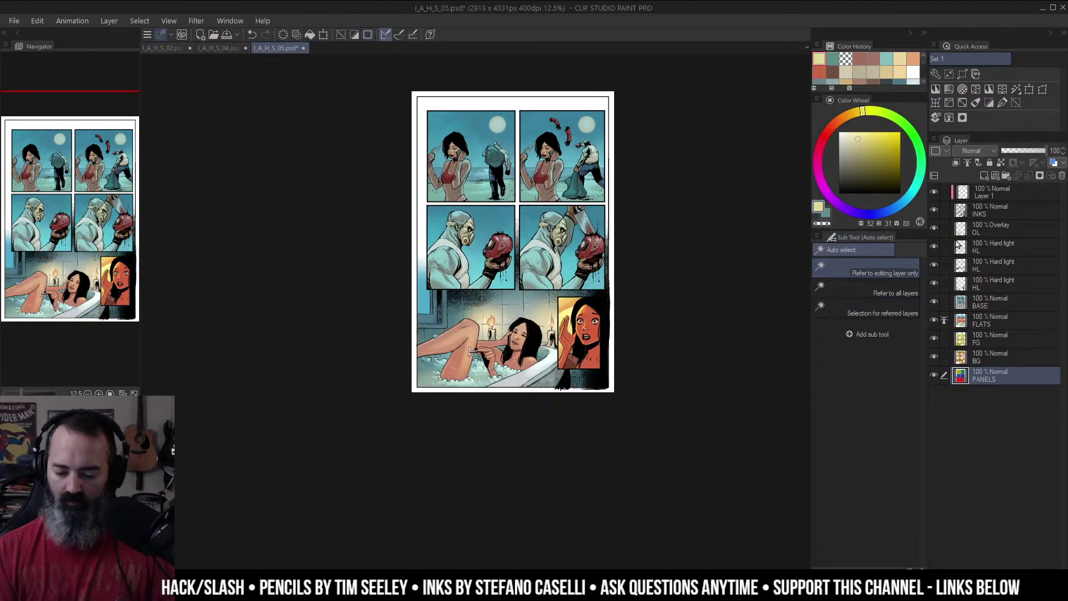
Step: Add a new HL layer directly above the OL layer and set its blending mode to Soft light
{"action": "left_click", "coordinate": [964, 302]}
{"action": "key", "text": "ctrl+space"}
{"action": "left_click", "coordinate": [583, 328]}
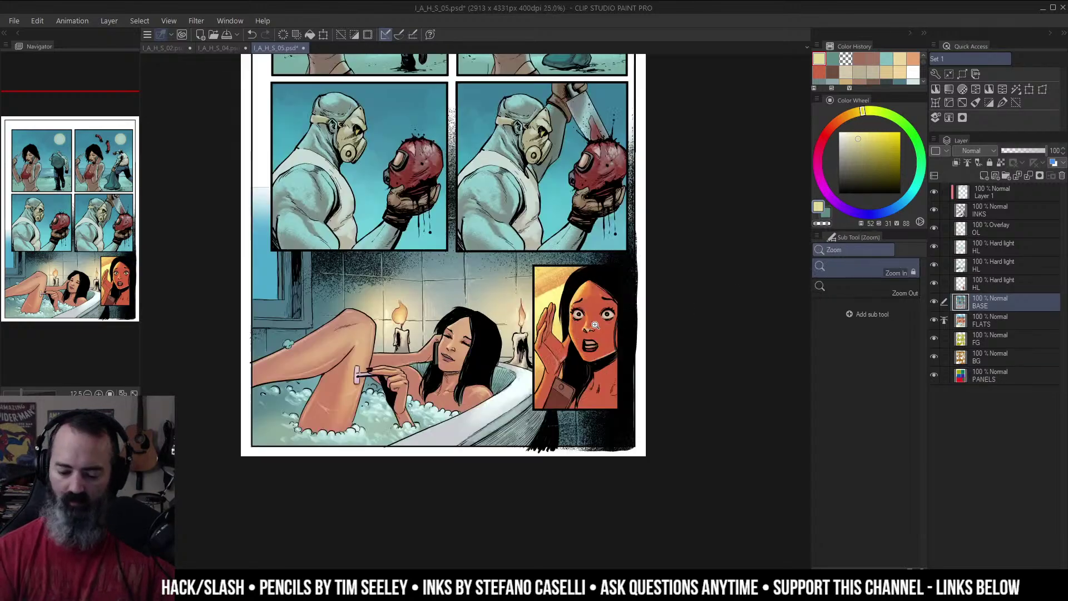
{"action": "left_click_drag", "start_coordinate": [582, 328], "coordinate": [646, 310]}
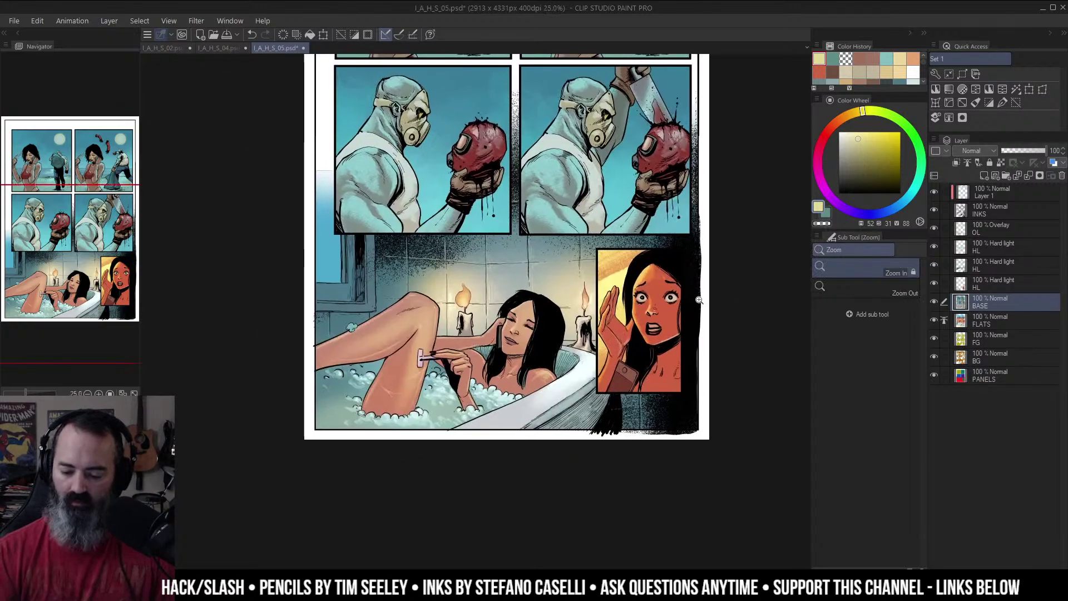
{"action": "left_click", "coordinate": [973, 231]}
{"action": "key", "text": "ctrl+shift+n"}
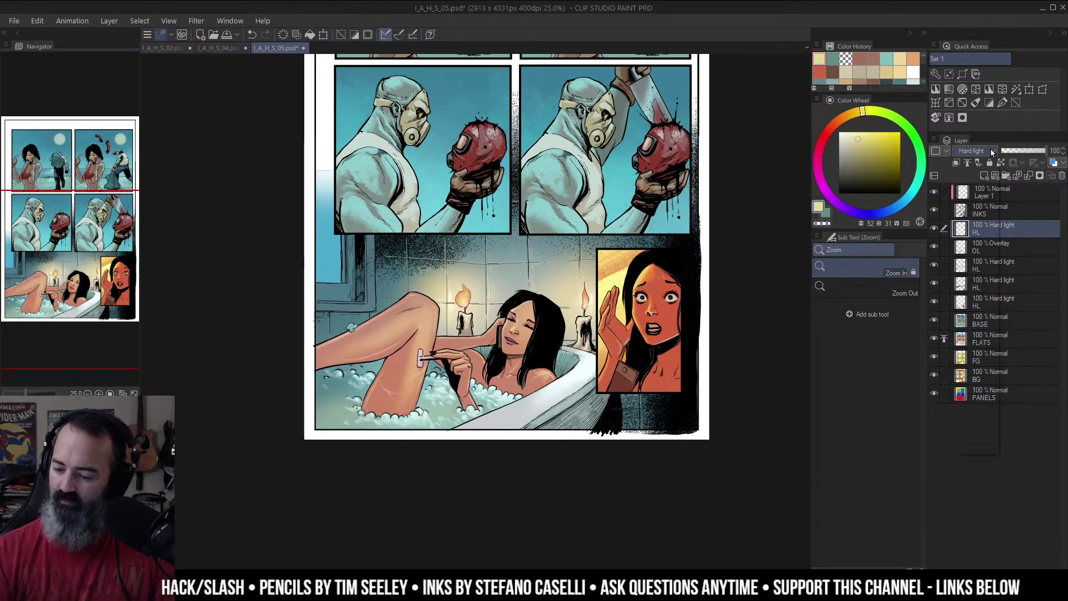
{"action": "left_click", "coordinate": [991, 150]}
{"action": "left_click", "coordinate": [979, 299]}
Step: Fill the selected bathtub panel with muted yellow (52, 45, 59) on the Soft light layer and check the whole page
{"action": "left_click", "coordinate": [869, 154]}
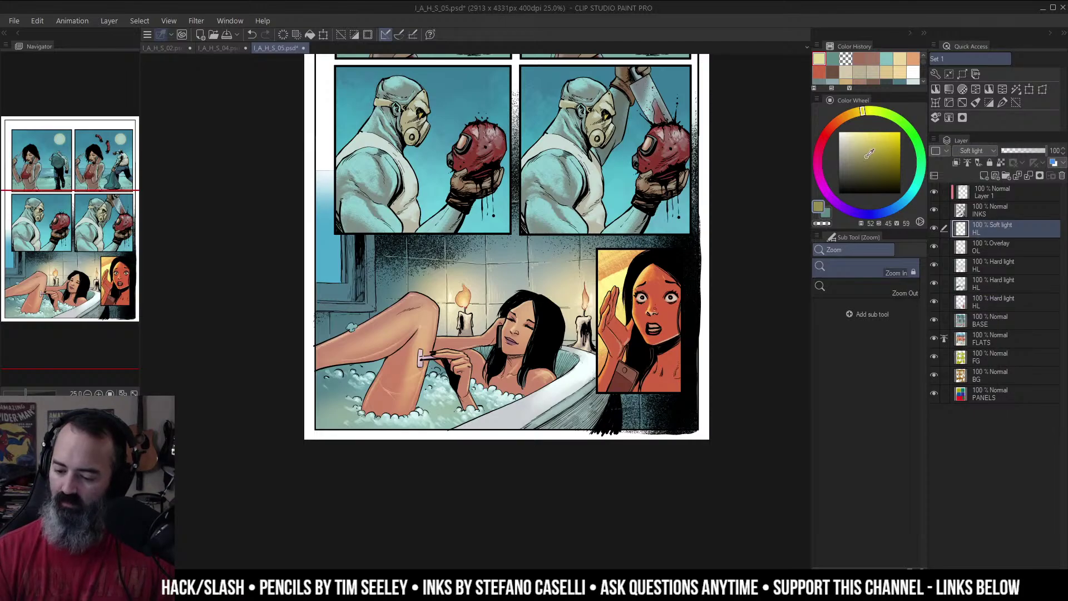
{"action": "key", "text": "g"}
{"action": "left_click", "coordinate": [574, 296]}
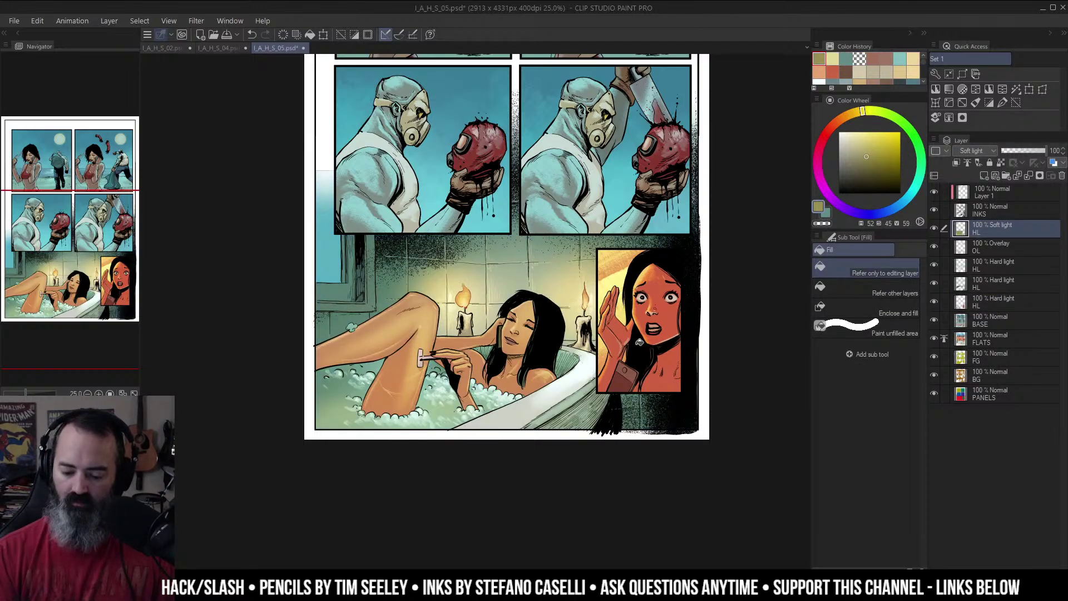
{"action": "key", "text": "z"}
{"action": "left_click", "coordinate": [576, 305], "text": "alt"}
{"action": "left_click_drag", "start_coordinate": [693, 262], "coordinate": [682, 279]}
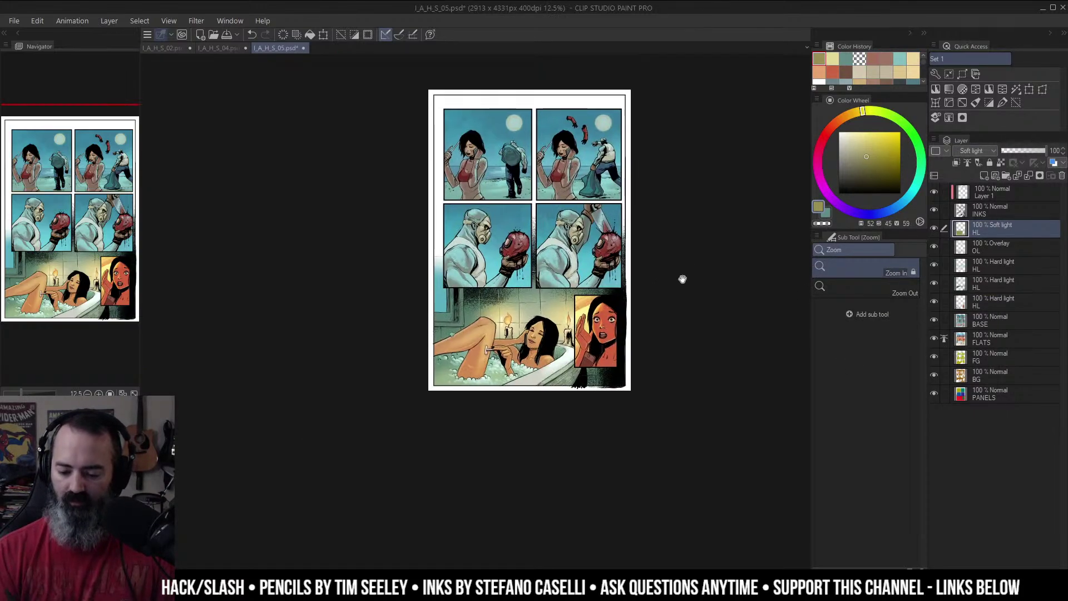
{"action": "left_click", "coordinate": [562, 345]}
{"action": "left_click_drag", "start_coordinate": [623, 234], "coordinate": [640, 341]}
{"action": "left_click", "coordinate": [620, 279], "text": "alt"}
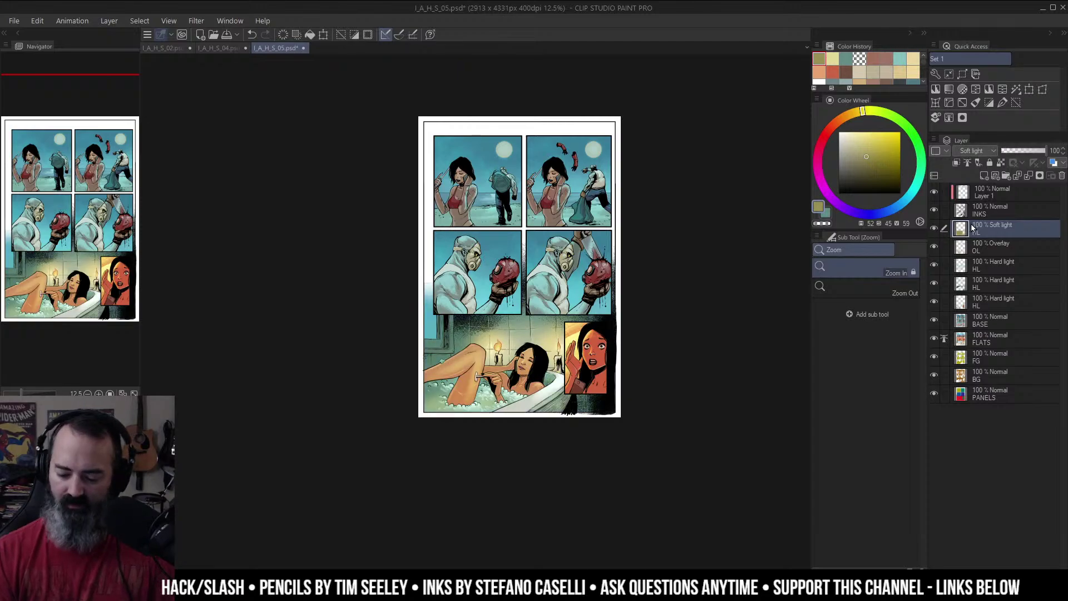
Step: Shift the hue of the Soft light fill to -14 for a warmer bathtub panel
{"action": "key", "text": "ctrl+u"}
{"action": "left_click_drag", "start_coordinate": [838, 192], "coordinate": [888, 194]}
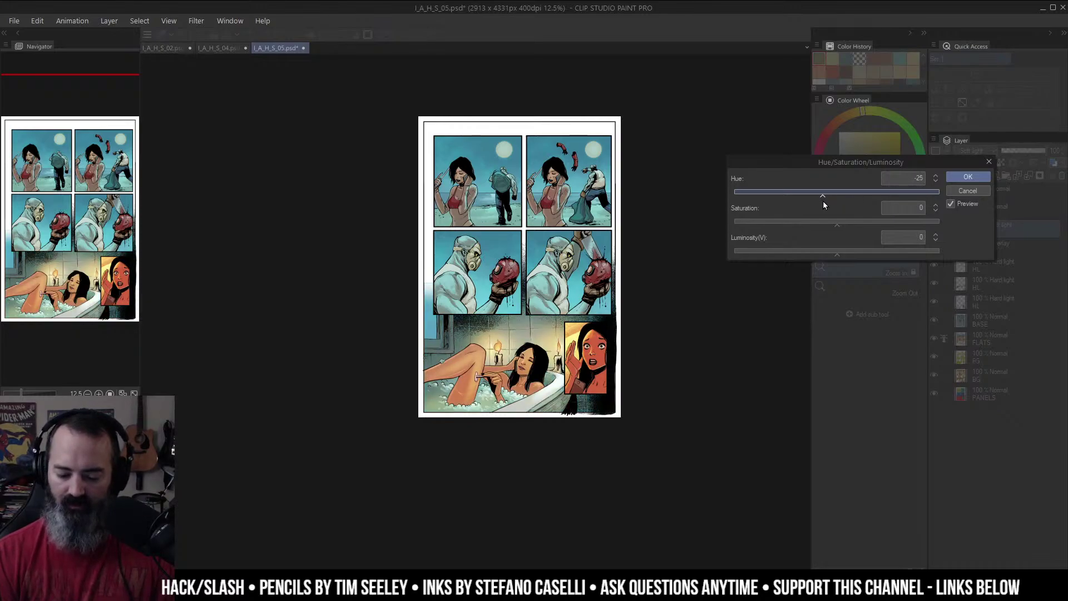
{"action": "left_click_drag", "start_coordinate": [824, 202], "coordinate": [830, 201]}
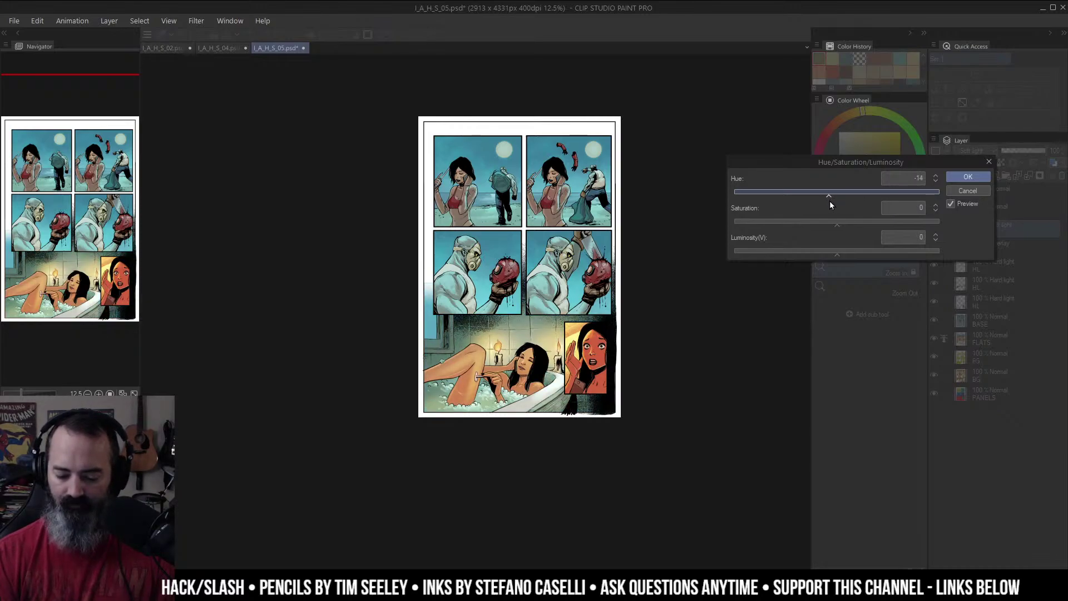
{"action": "left_click", "coordinate": [972, 191]}
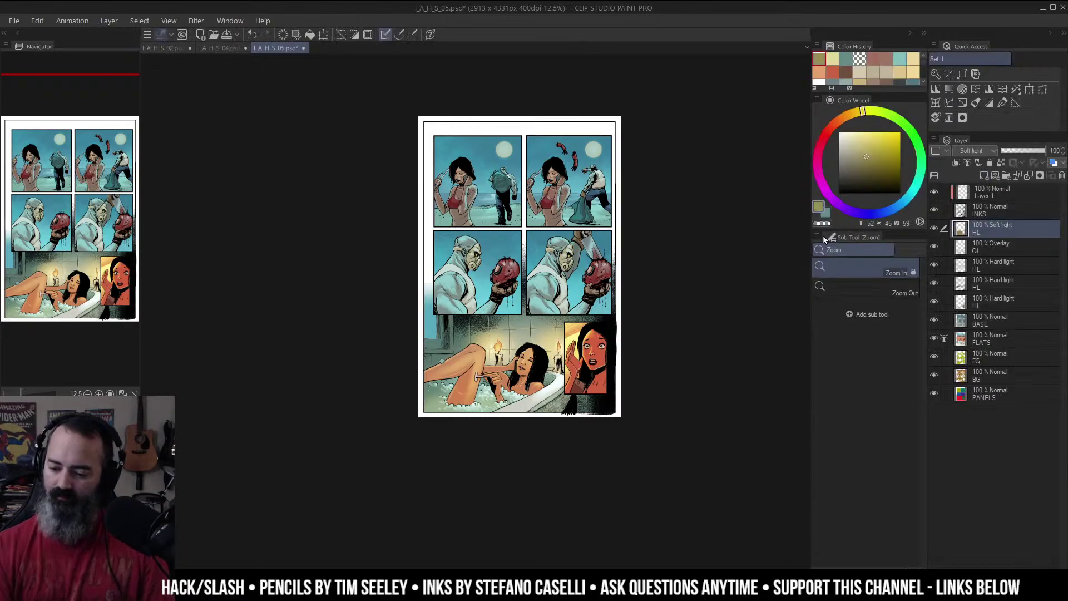
Step: Brighten the razor with pale yellow (52, 13, 96) on the Soft light layer using the RC Side Pencil, redoing the first stroke
{"action": "left_click", "coordinate": [600, 316]}
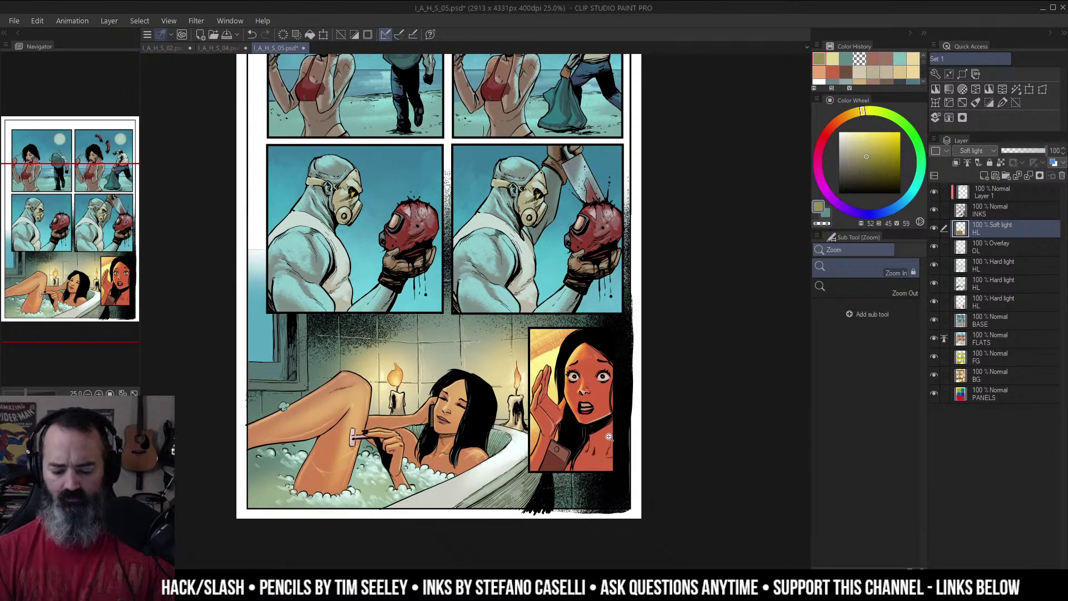
{"action": "left_click", "coordinate": [428, 421]}
{"action": "left_click_drag", "start_coordinate": [428, 421], "coordinate": [612, 289]}
{"action": "left_click", "coordinate": [593, 298]}
{"action": "left_click", "coordinate": [576, 305]}
{"action": "left_click", "coordinate": [847, 136]}
{"action": "left_click", "coordinate": [846, 134]}
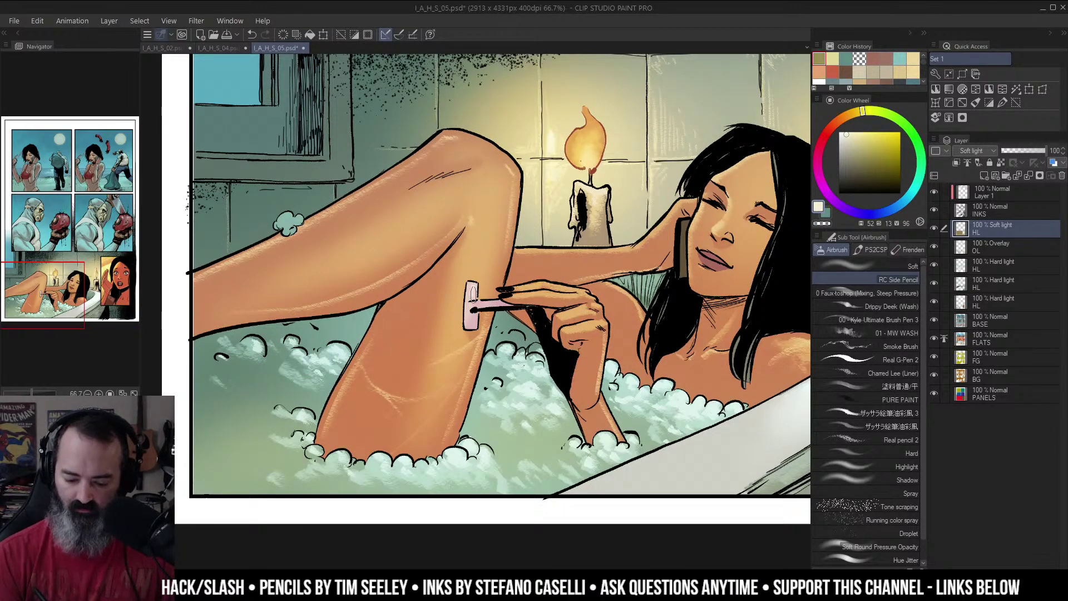
{"action": "left_click", "coordinate": [471, 290]}
{"action": "key", "text": "ctrl+z"}
{"action": "left_click_drag", "start_coordinate": [474, 289], "coordinate": [477, 304]}
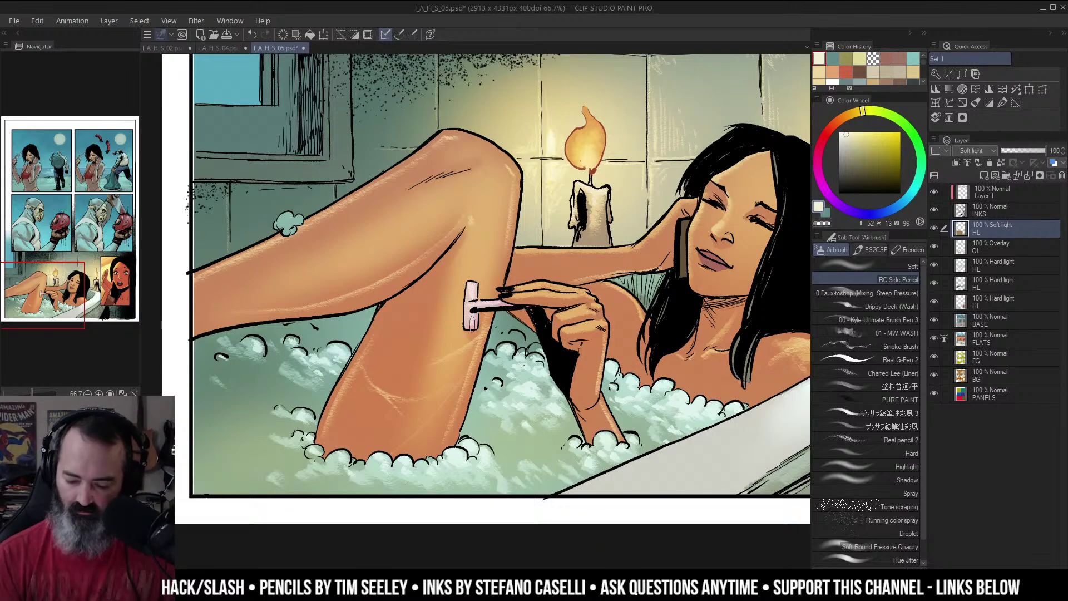
Step: Paint a near-white (52, 7, 100) highlight on the razor on the middle Hard light HL layer and check the panel
{"action": "left_click", "coordinate": [845, 132]}
{"action": "left_click", "coordinate": [968, 243]}
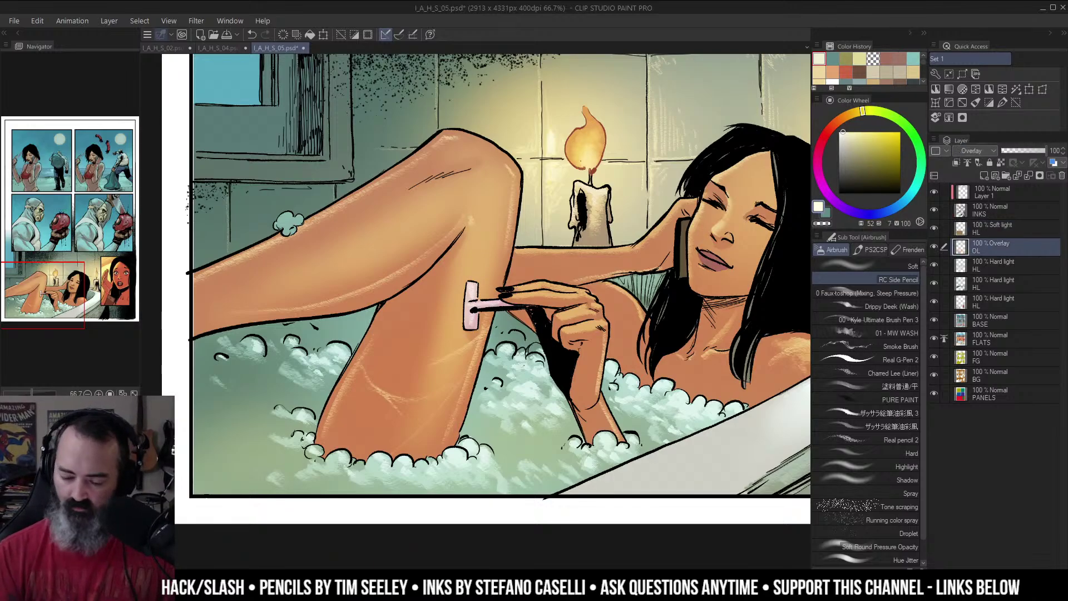
{"action": "left_click", "coordinate": [993, 283]}
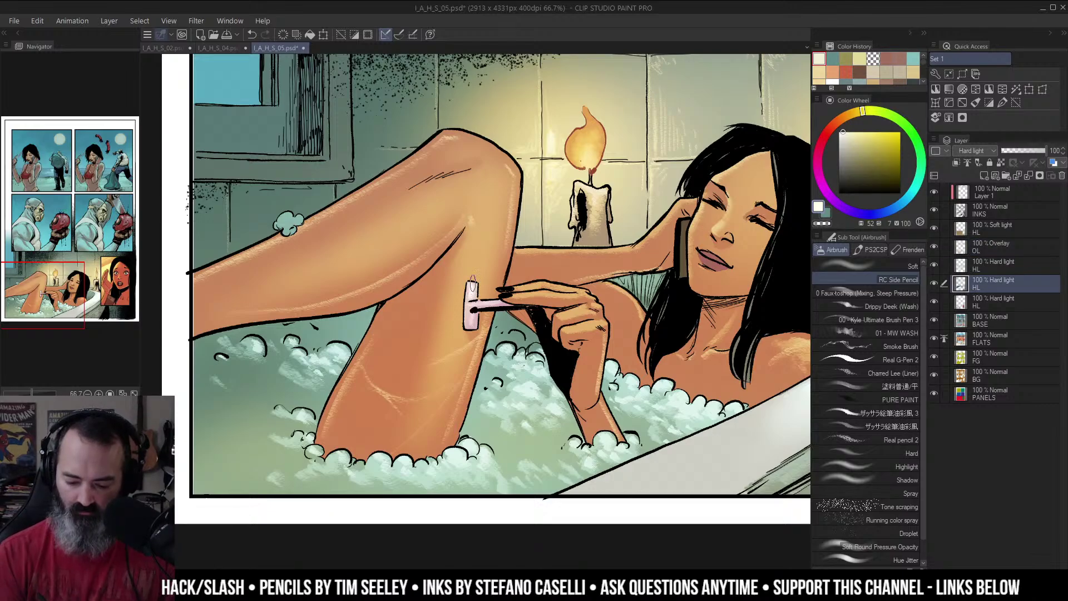
{"action": "left_click_drag", "start_coordinate": [472, 284], "coordinate": [473, 307]}
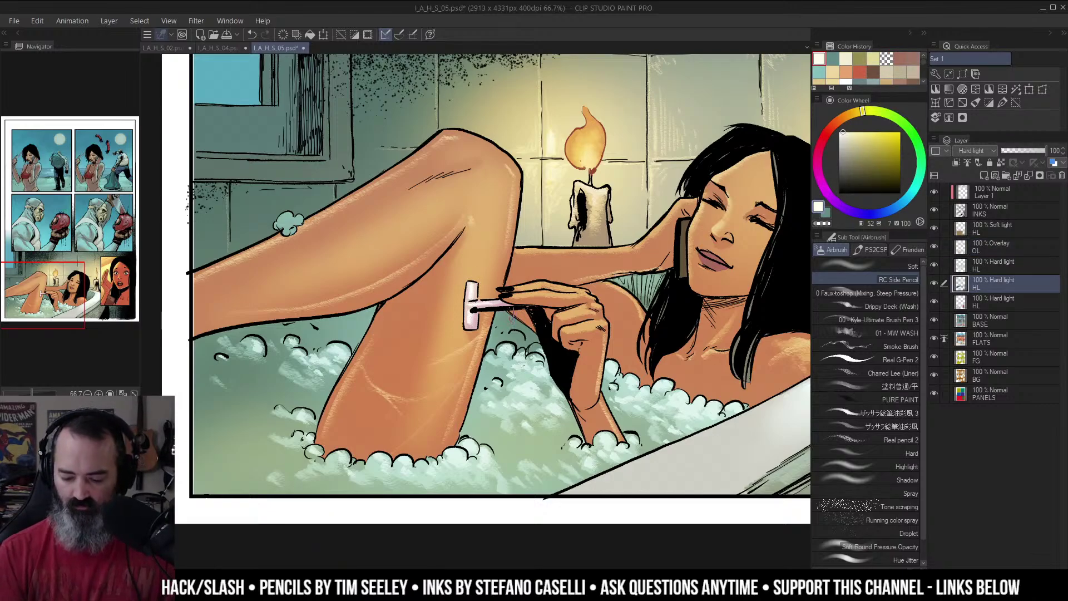
{"action": "left_click", "coordinate": [485, 305], "text": "alt"}
{"action": "left_click", "coordinate": [487, 302], "text": "alt"}
{"action": "left_click_drag", "start_coordinate": [511, 307], "coordinate": [542, 296]}
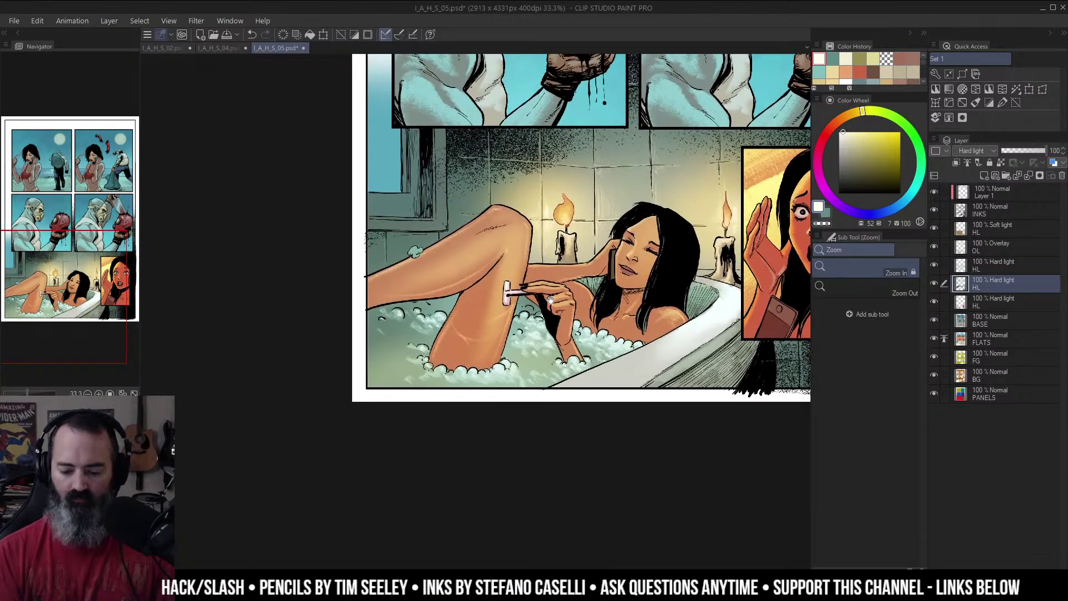
{"action": "left_click", "coordinate": [536, 316], "text": "ctrl+alt"}
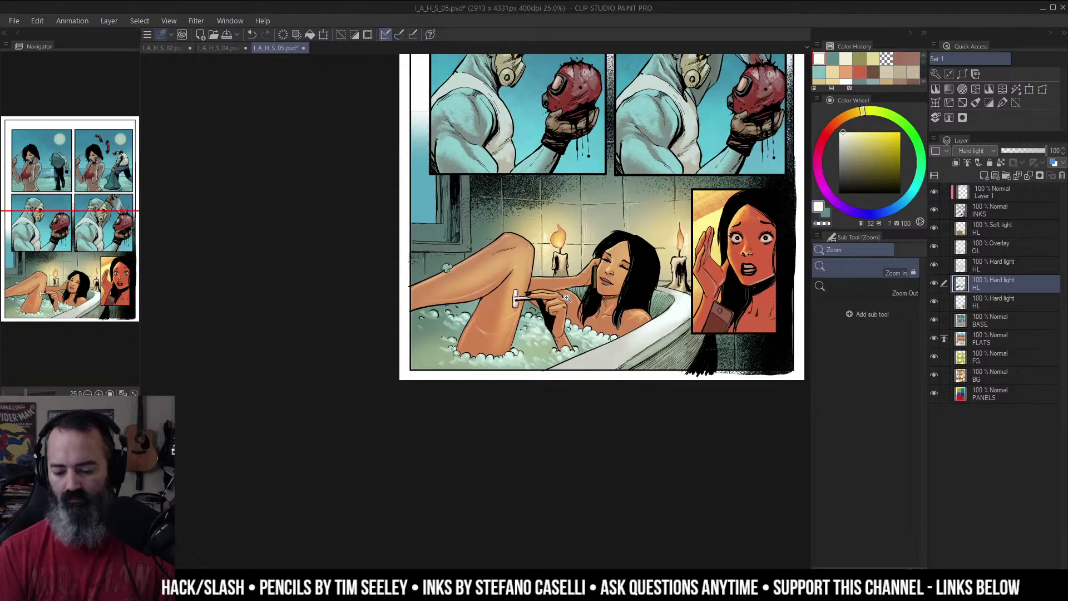
{"action": "left_click", "coordinate": [499, 303]}
{"action": "left_click", "coordinate": [532, 296]}
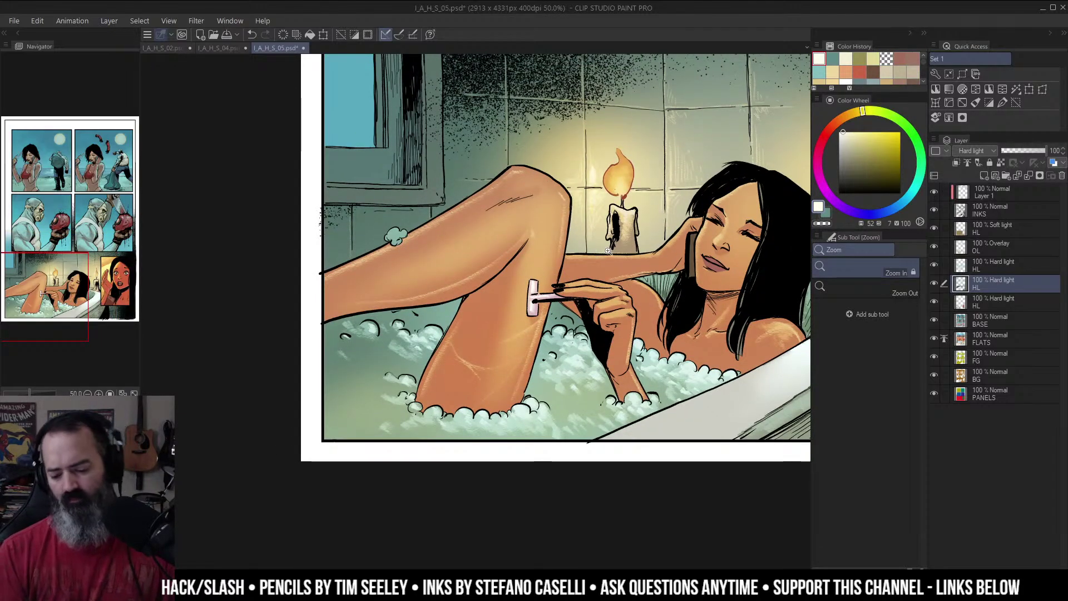
{"action": "left_click", "coordinate": [530, 283]}
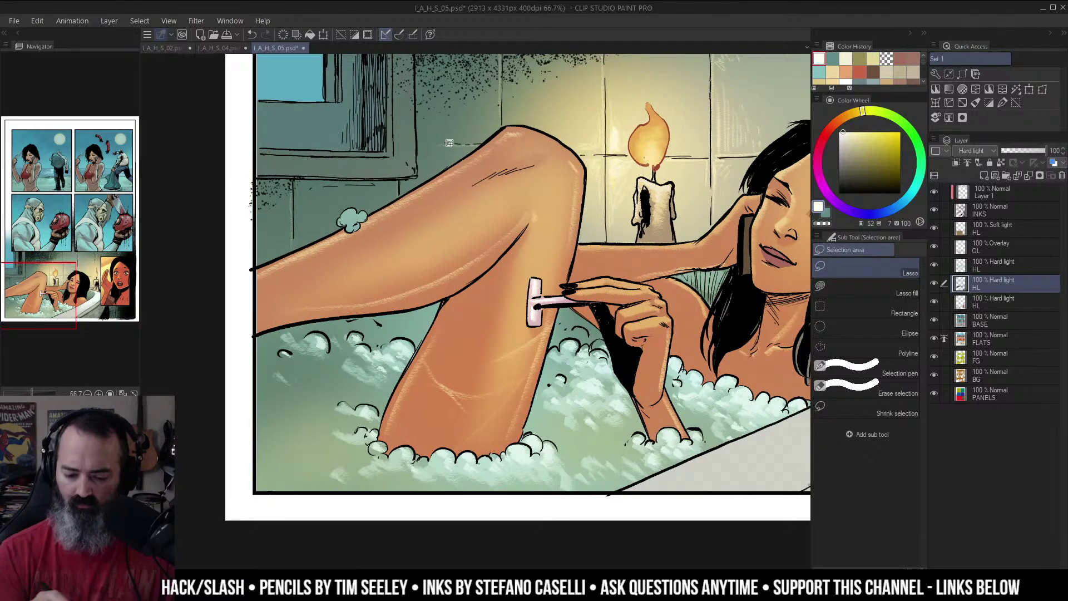
{"action": "left_click", "coordinate": [216, 187]}
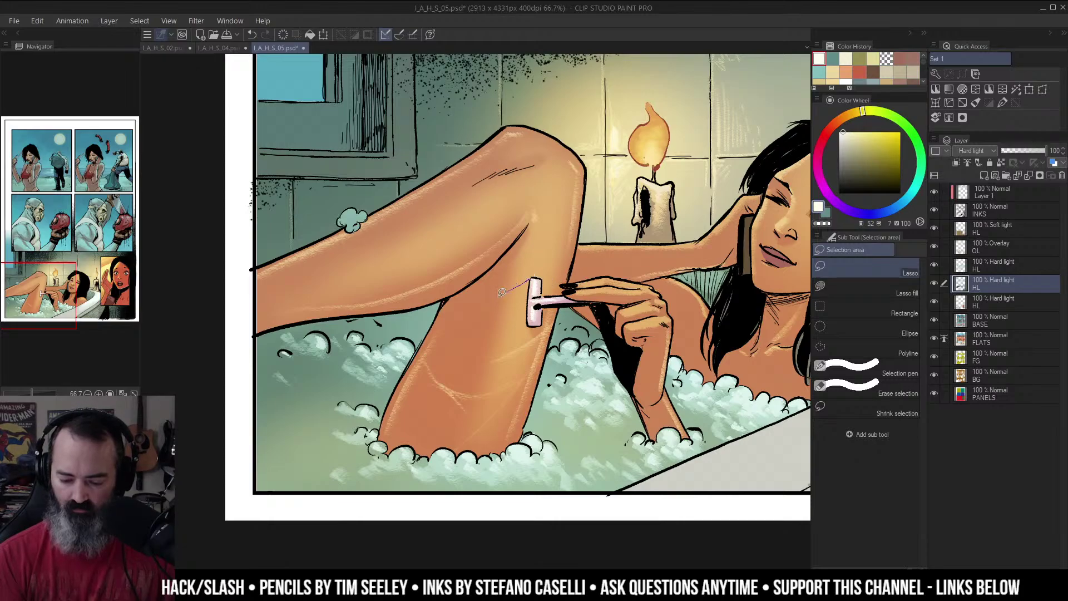
{"action": "left_click_drag", "start_coordinate": [502, 292], "coordinate": [475, 306]}
{"action": "key", "text": "ctrl+d"}
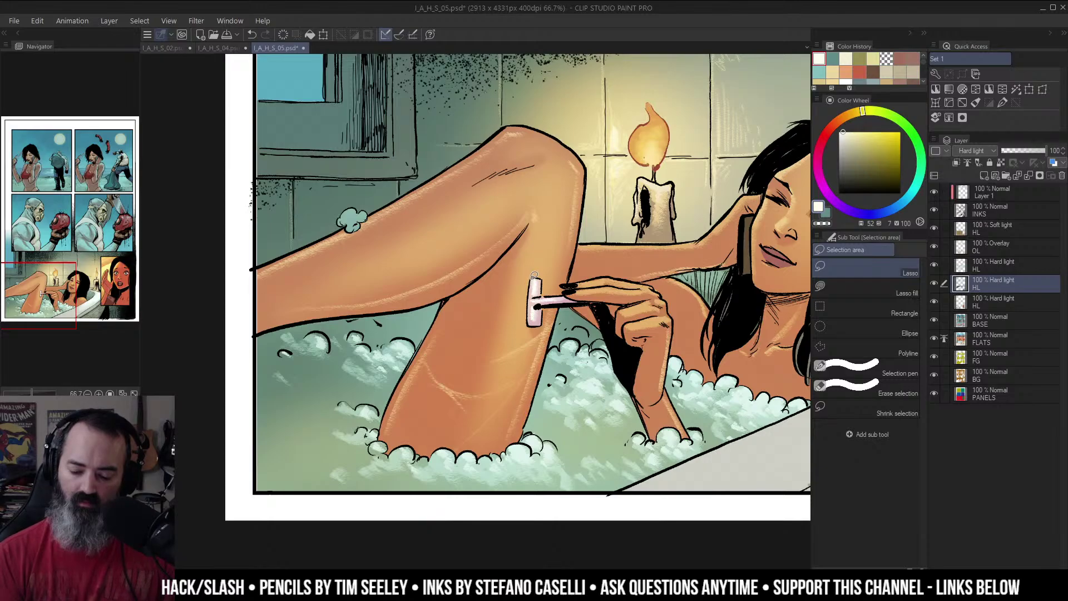
Step: Lasso a curved band across the lower leg, around the razor and down over the calf
{"action": "left_click_drag", "start_coordinate": [474, 347], "coordinate": [527, 322]}
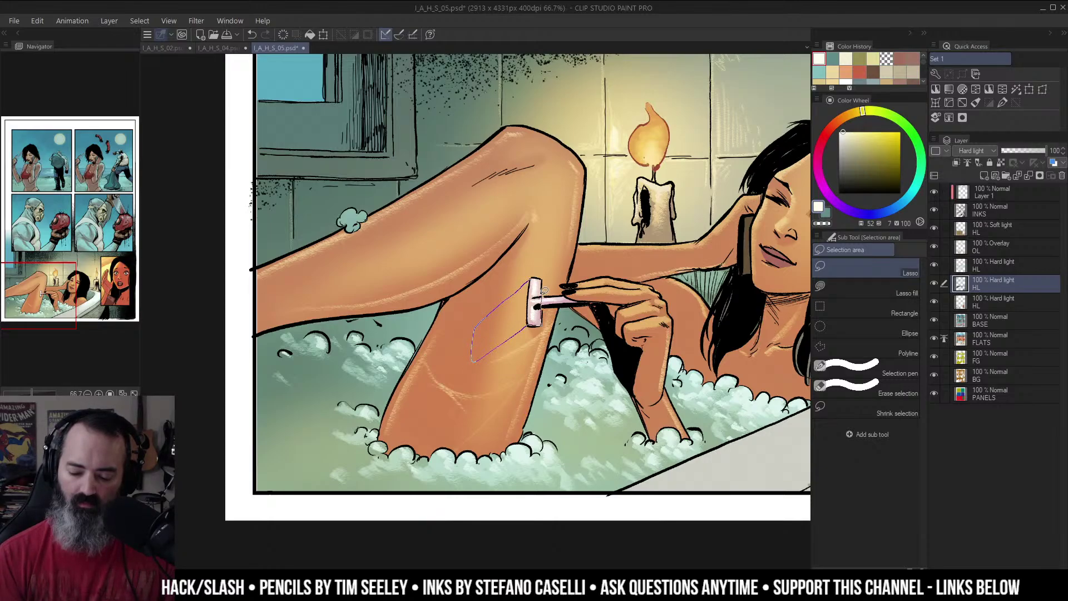
{"action": "mouse_move", "coordinate": [552, 331]}
{"action": "left_mouse_down"}
{"action": "mouse_move", "coordinate": [520, 366]}
{"action": "mouse_move", "coordinate": [438, 391]}
{"action": "left_mouse_up"}
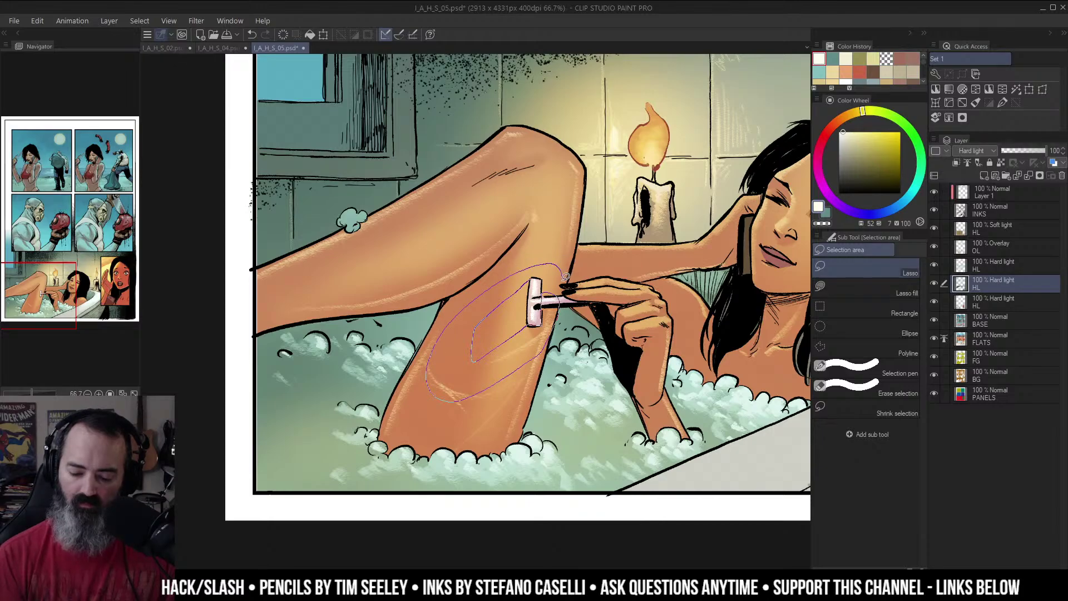
{"action": "left_click_drag", "start_coordinate": [565, 277], "coordinate": [563, 278]}
Step: Subtract the razor from the lassoed leg area using the referred layers, check the mask, undo the extra lasso, and hide the selection outline
{"action": "key", "text": "w"}
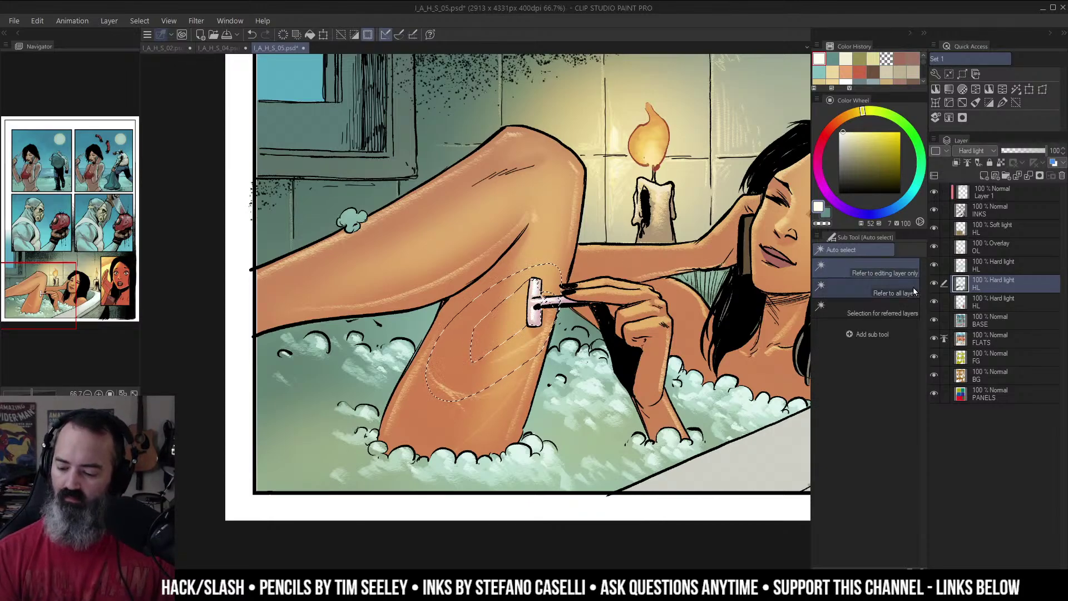
{"action": "left_click", "coordinate": [912, 307]}
{"action": "left_click", "coordinate": [545, 301], "text": "alt"}
{"action": "key", "text": "q"}
{"action": "key", "text": "q"}
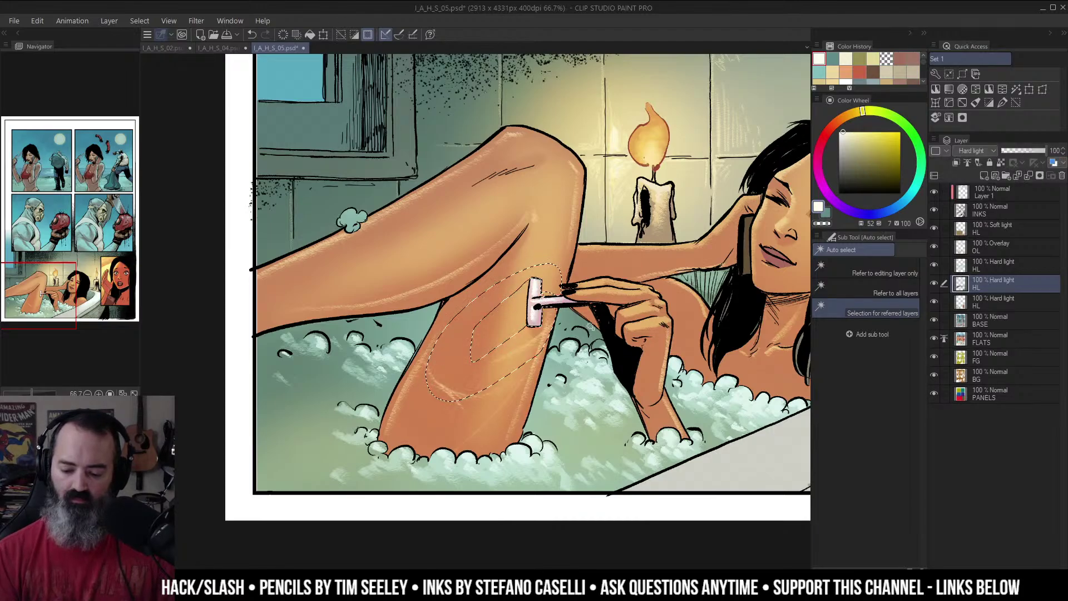
{"action": "key", "text": "ctrl+d"}
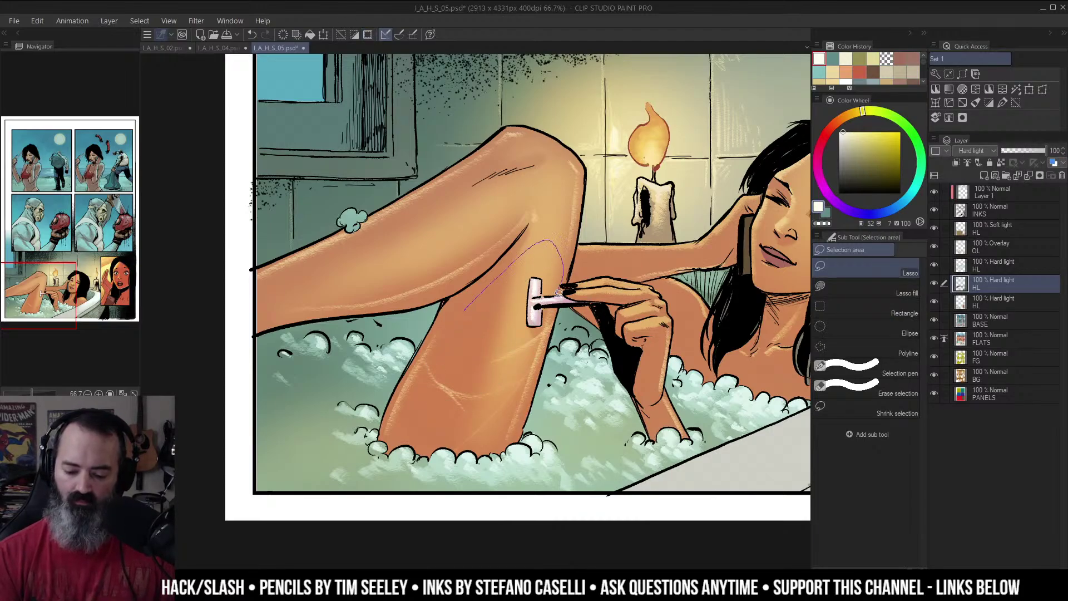
{"action": "key", "text": "b"}
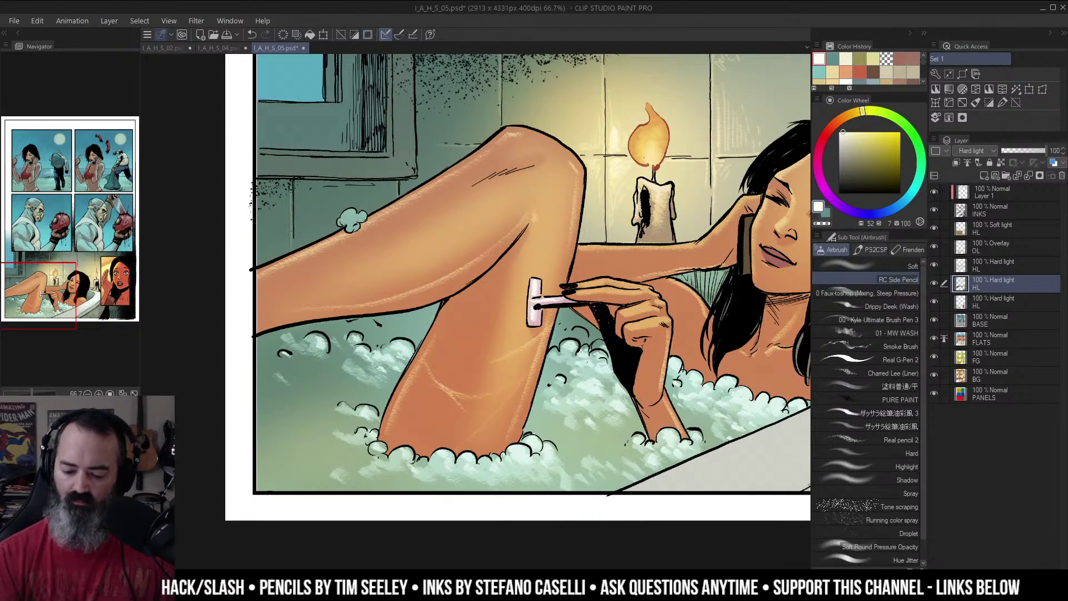
{"action": "key", "text": "ctrl+z"}
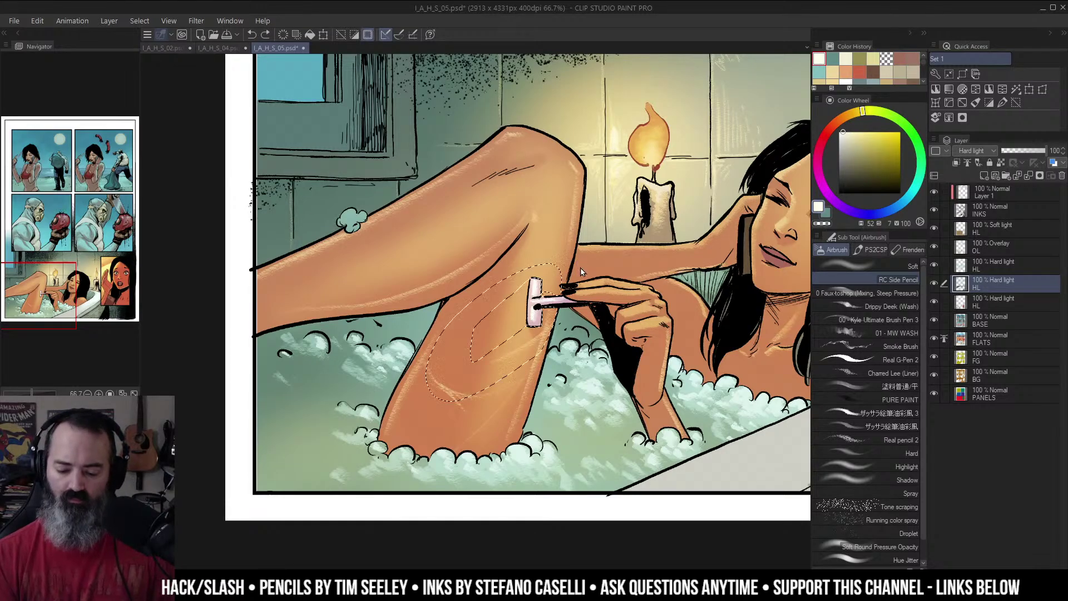
{"action": "key", "text": "ctrl+d"}
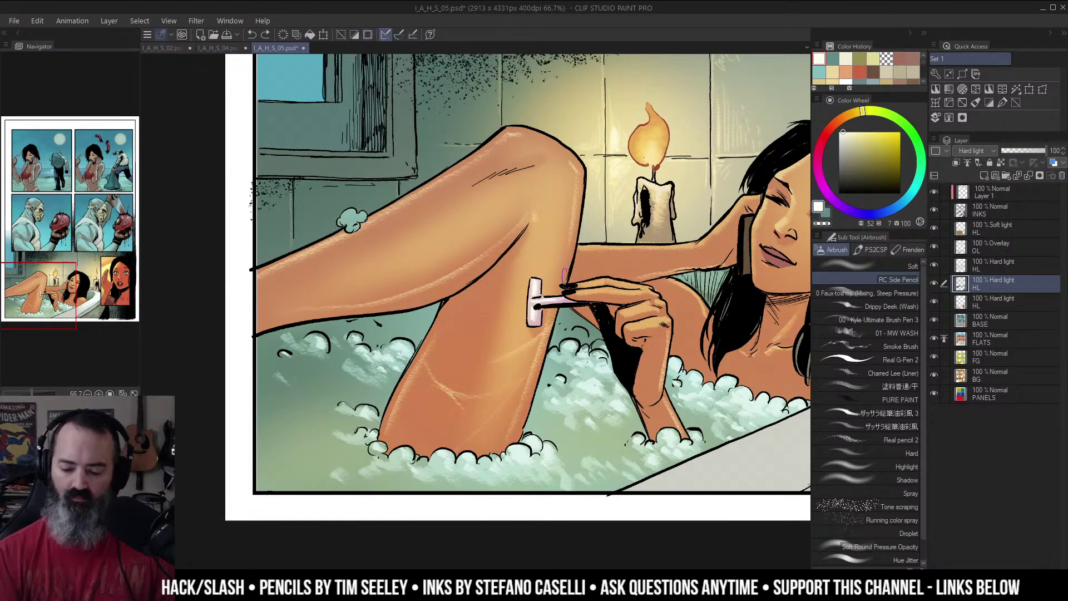
Step: Paint a soft pale yellow (52, 20, 89) highlight on the leg around the razor with the Soft airbrush, undoing the first attempts
{"action": "left_click", "coordinate": [853, 138]}
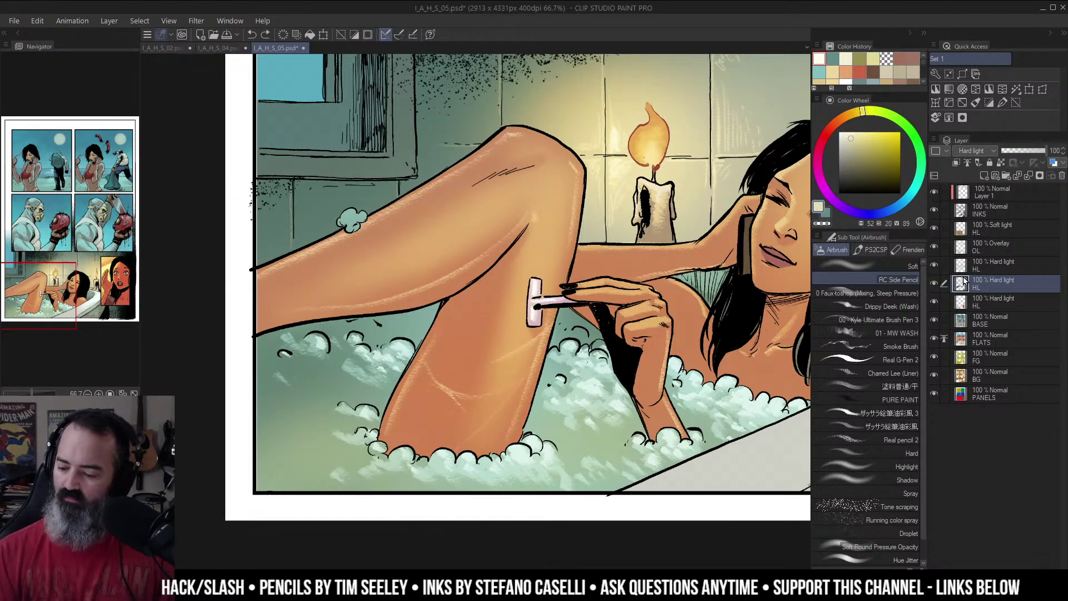
{"action": "left_click_drag", "start_coordinate": [543, 303], "coordinate": [537, 283]}
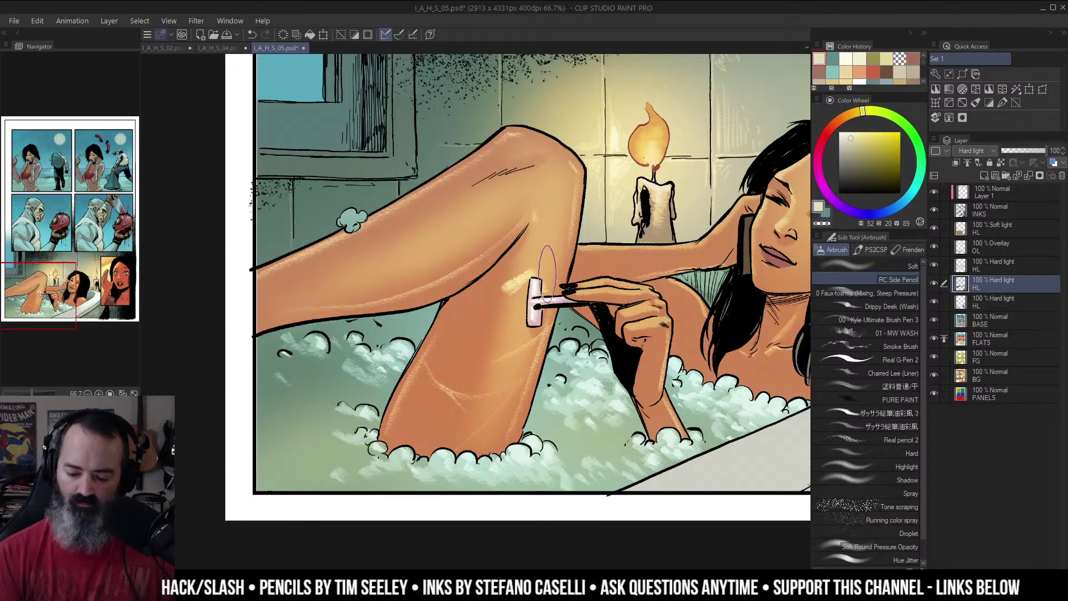
{"action": "left_click", "coordinate": [891, 266]}
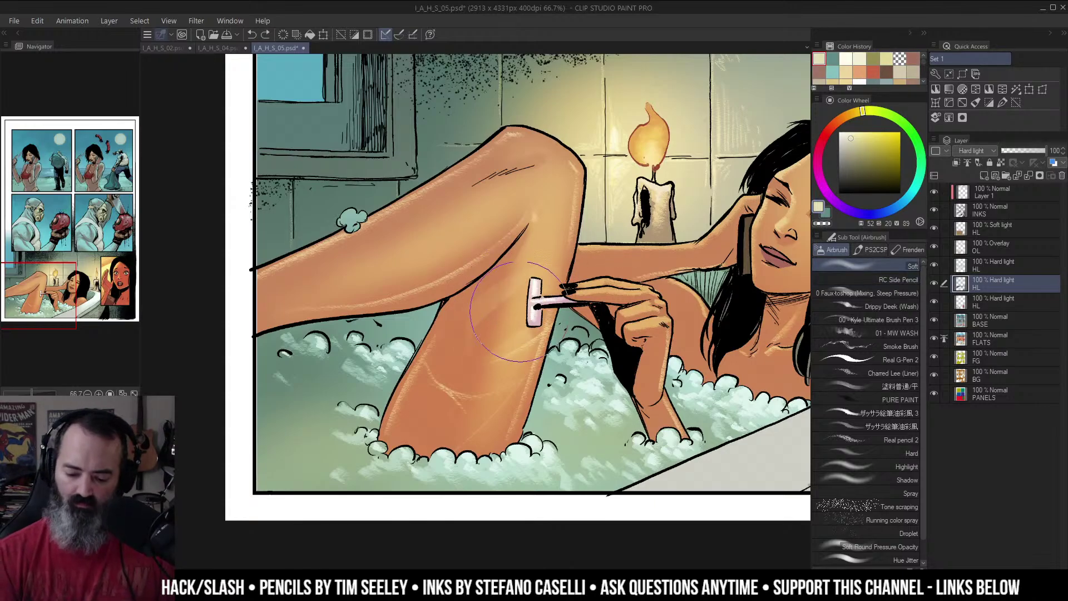
{"action": "key", "text": "ctrl+z"}
{"action": "key", "text": "bracketleft"}
{"action": "key", "text": "bracketleft"}
{"action": "key", "text": "bracketleft"}
{"action": "key", "text": "bracketleft"}
{"action": "key", "text": "bracketleft"}
{"action": "key", "text": "bracketleft"}
{"action": "left_click_drag", "start_coordinate": [520, 297], "coordinate": [520, 293]}
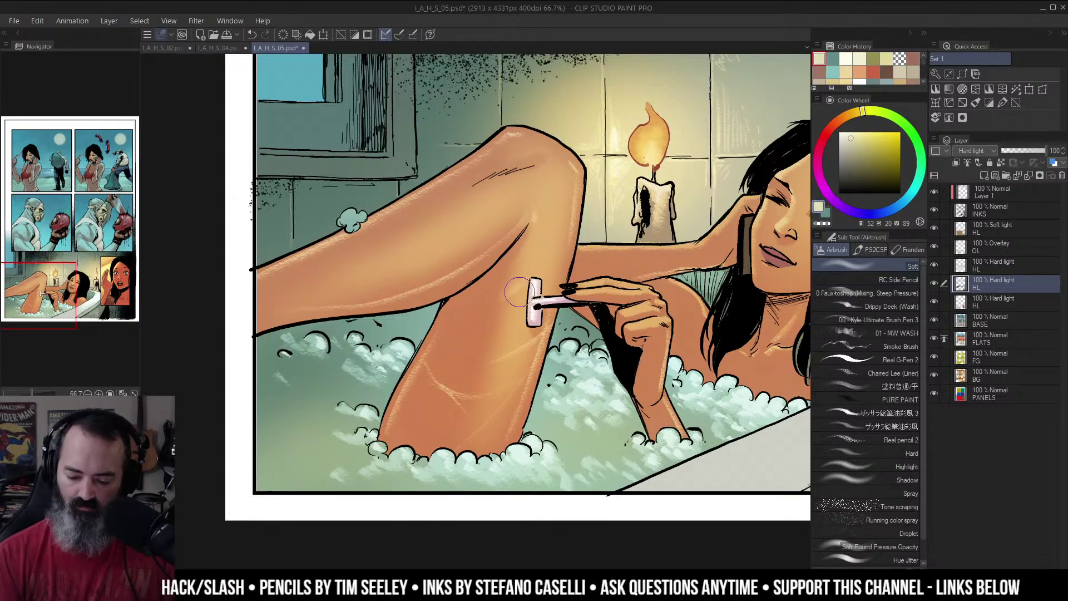
{"action": "left_click_drag", "start_coordinate": [518, 339], "coordinate": [520, 343]}
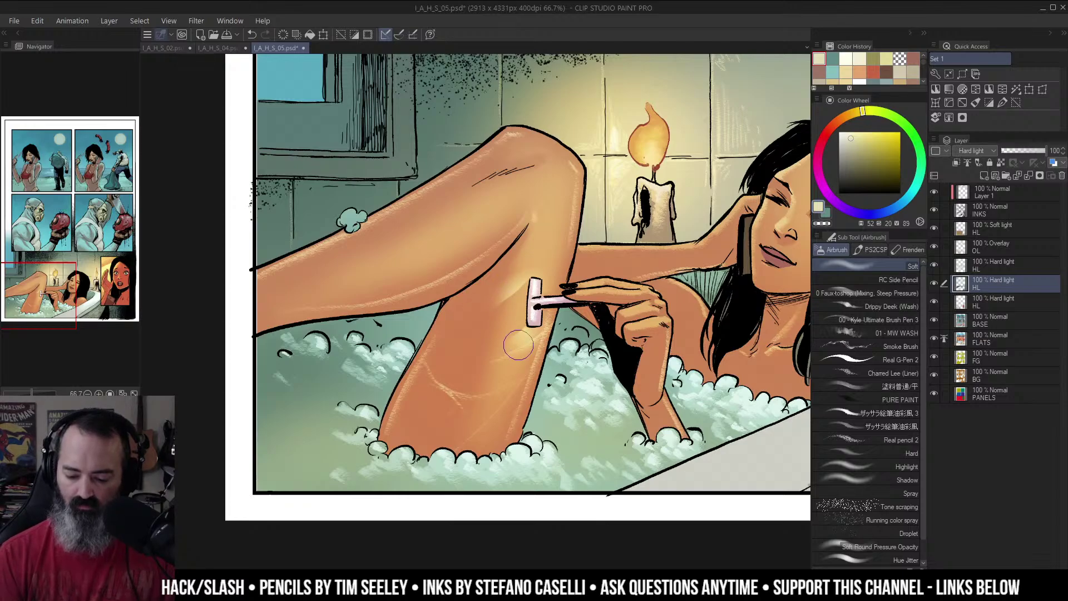
Step: Blend the new leg highlight above and beside the razor with the Blending Brush on the middle Hard light HL layer
{"action": "key", "text": "ctrl+space"}
{"action": "left_click", "coordinate": [538, 306], "text": "ctrl+alt"}
{"action": "left_click", "coordinate": [553, 296], "text": "ctrl+alt"}
{"action": "left_click", "coordinate": [560, 281], "text": "ctrl"}
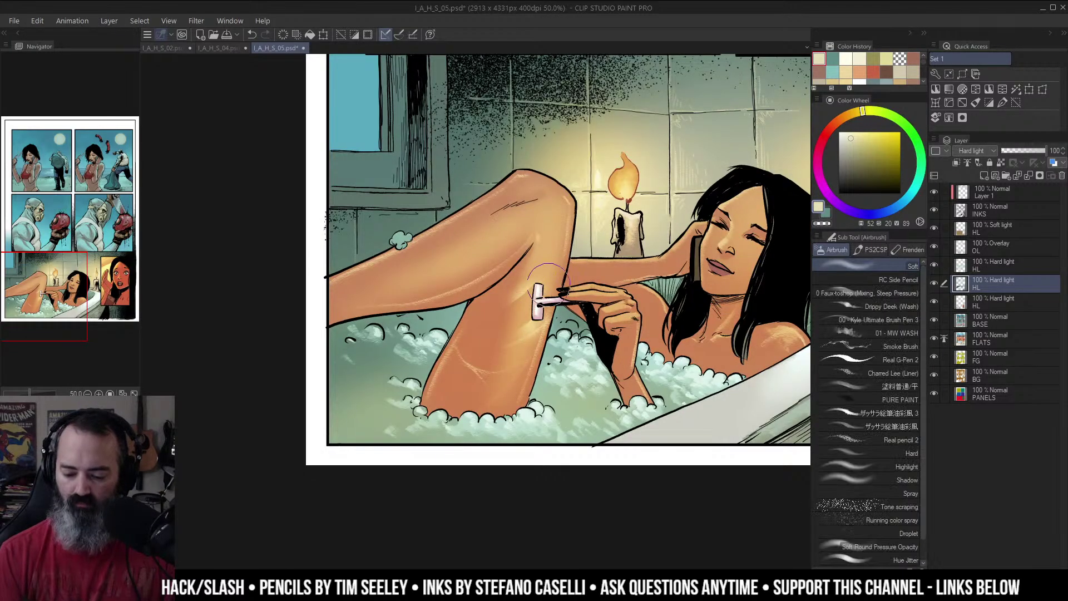
{"action": "key", "text": "j"}
{"action": "left_click", "coordinate": [548, 273], "text": "ctrl"}
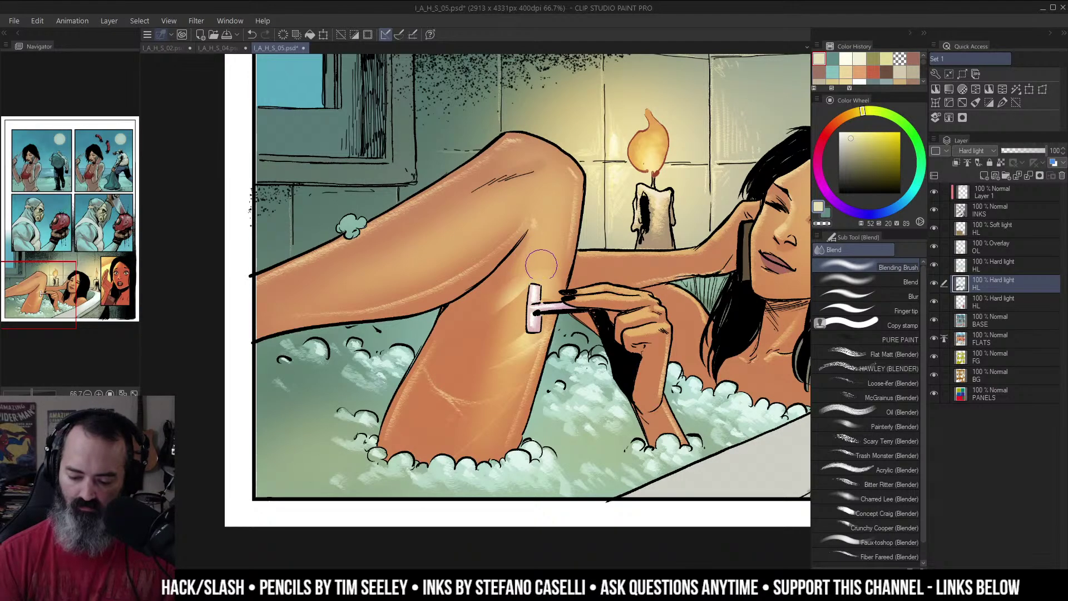
{"action": "key", "text": "m"}
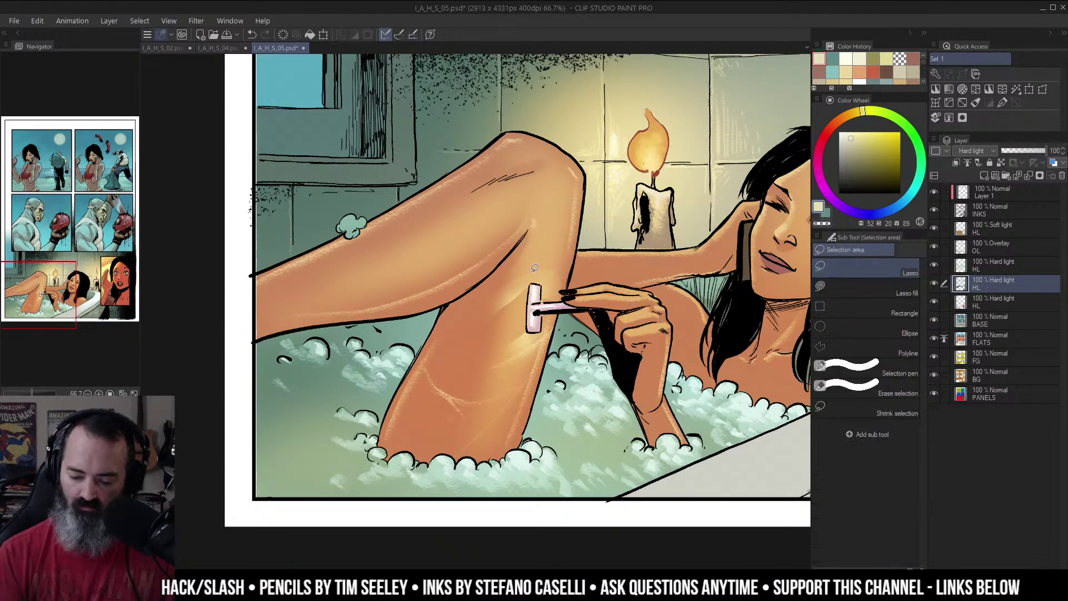
{"action": "key", "text": "j"}
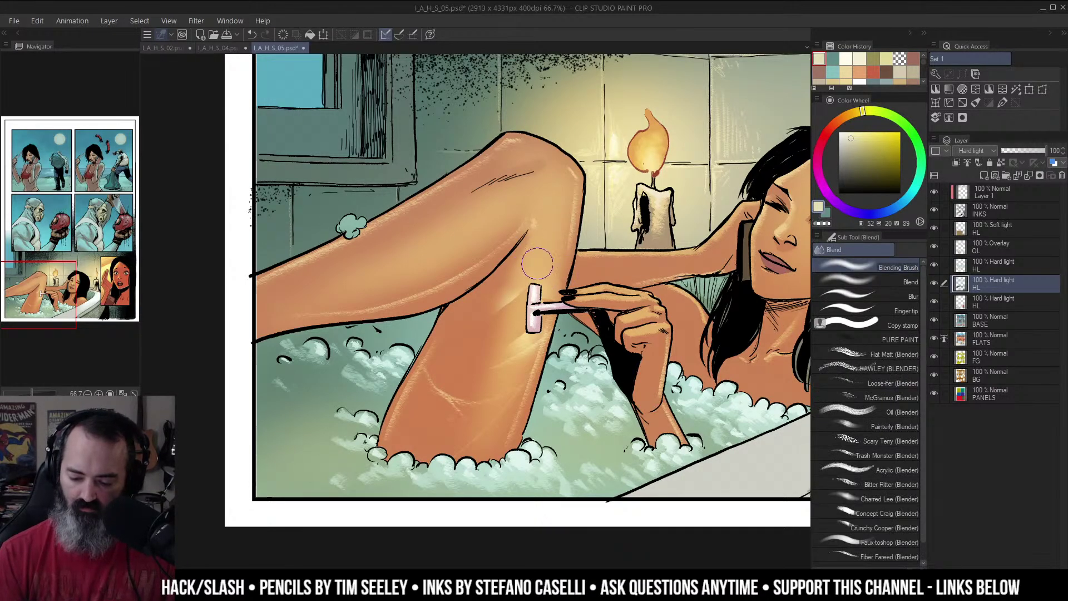
{"action": "left_click_drag", "start_coordinate": [505, 295], "coordinate": [541, 234]}
Step: Examine the bathtub panel's rendering up close and against the neighbouring panels
{"action": "left_click", "coordinate": [562, 227], "text": "alt"}
{"action": "left_click", "coordinate": [562, 227], "text": "alt"}
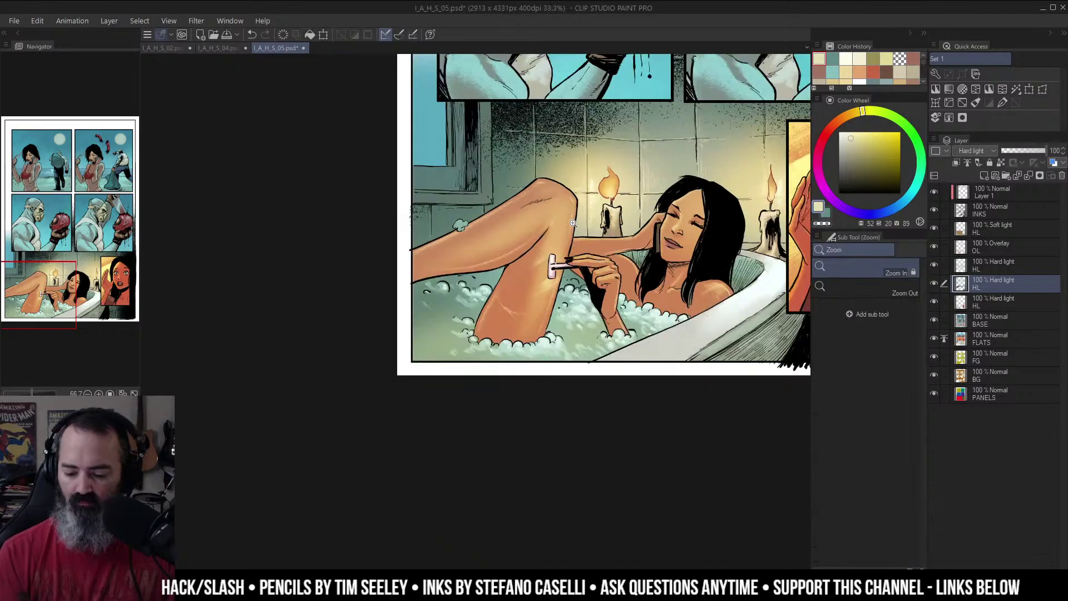
{"action": "left_click_drag", "start_coordinate": [618, 223], "coordinate": [582, 229]}
{"action": "left_click", "coordinate": [581, 239], "text": "alt"}
{"action": "left_click_drag", "start_coordinate": [660, 231], "coordinate": [598, 262]}
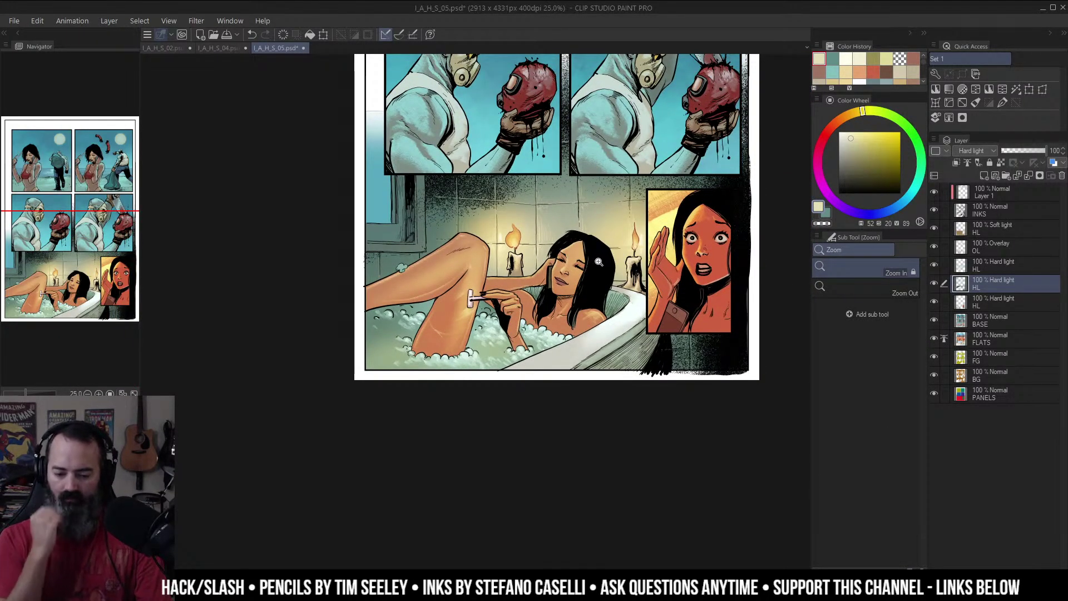
{"action": "left_click", "coordinate": [537, 284]}
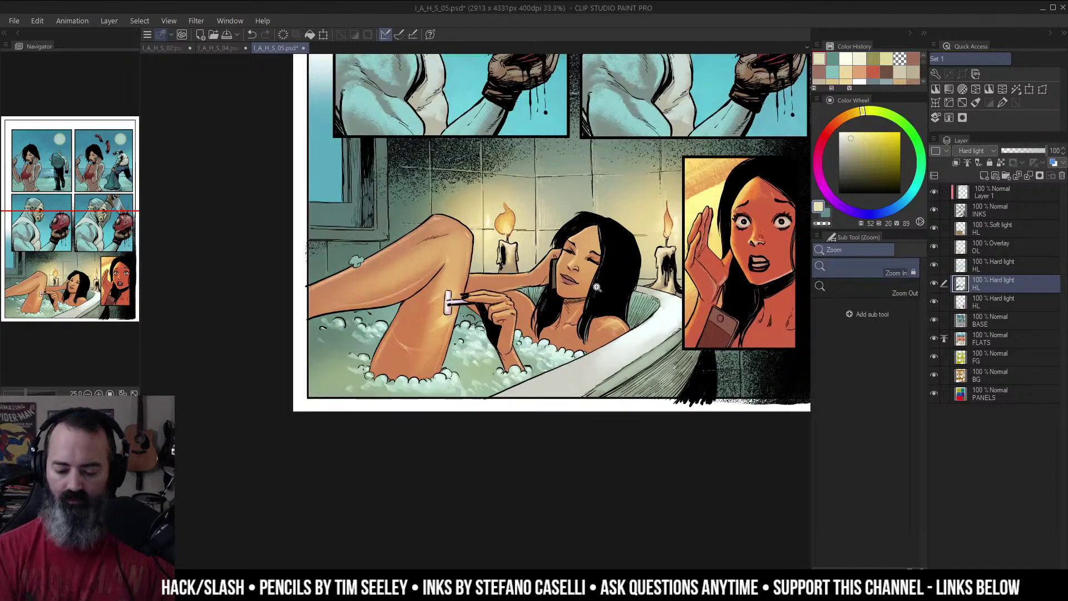
{"action": "mouse_move", "coordinate": [627, 285]}
{"action": "left_mouse_down"}
{"action": "mouse_move", "coordinate": [607, 265]}
{"action": "mouse_move", "coordinate": [635, 257]}
{"action": "mouse_move", "coordinate": [619, 267]}
{"action": "left_mouse_up"}
{"action": "left_click", "coordinate": [595, 272]}
{"action": "left_click", "coordinate": [628, 264]}
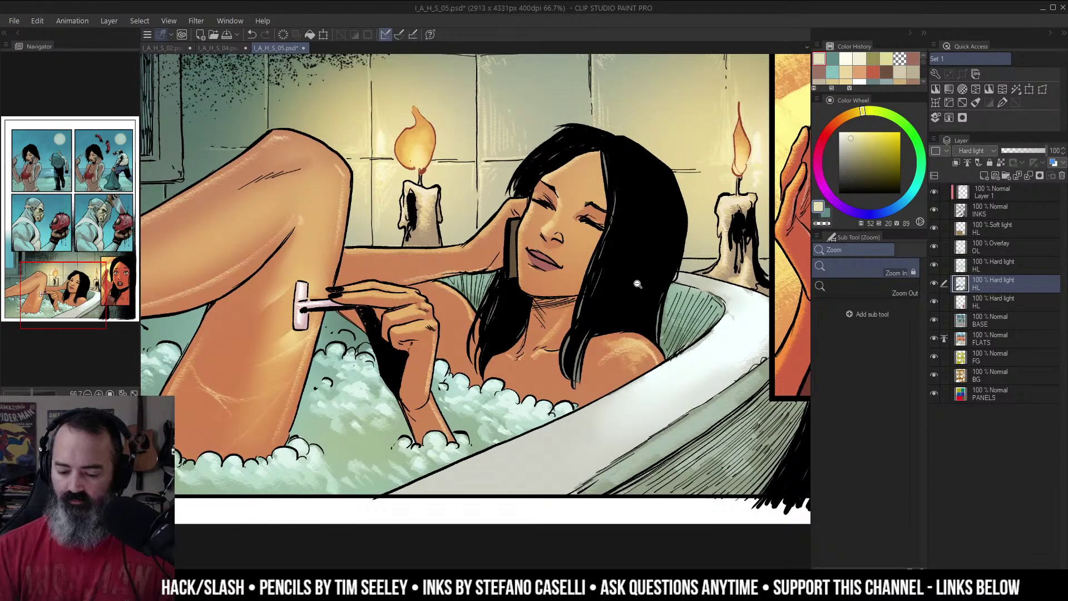
{"action": "scroll", "coordinate": [640, 278], "scroll_direction": "down", "scroll_amount": 3}
{"action": "scroll", "coordinate": [648, 328], "scroll_direction": "up", "scroll_amount": 2}
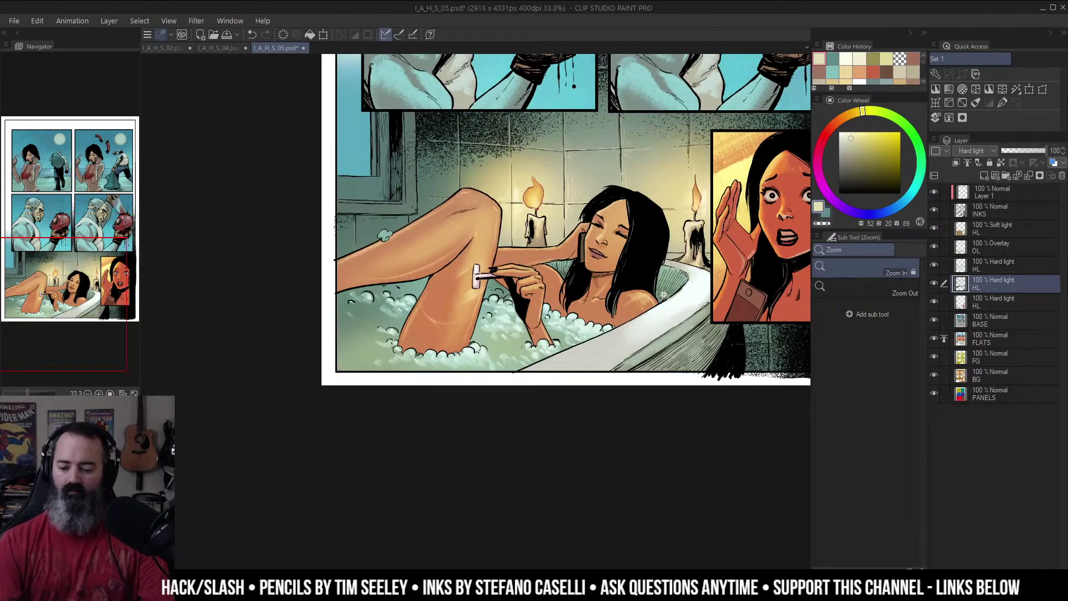
Step: Toggle the visibility of the three Hard light HL layers to compare their effects, leaving only the middle one hidden
{"action": "left_click", "coordinate": [934, 264]}
{"action": "left_click", "coordinate": [935, 264]}
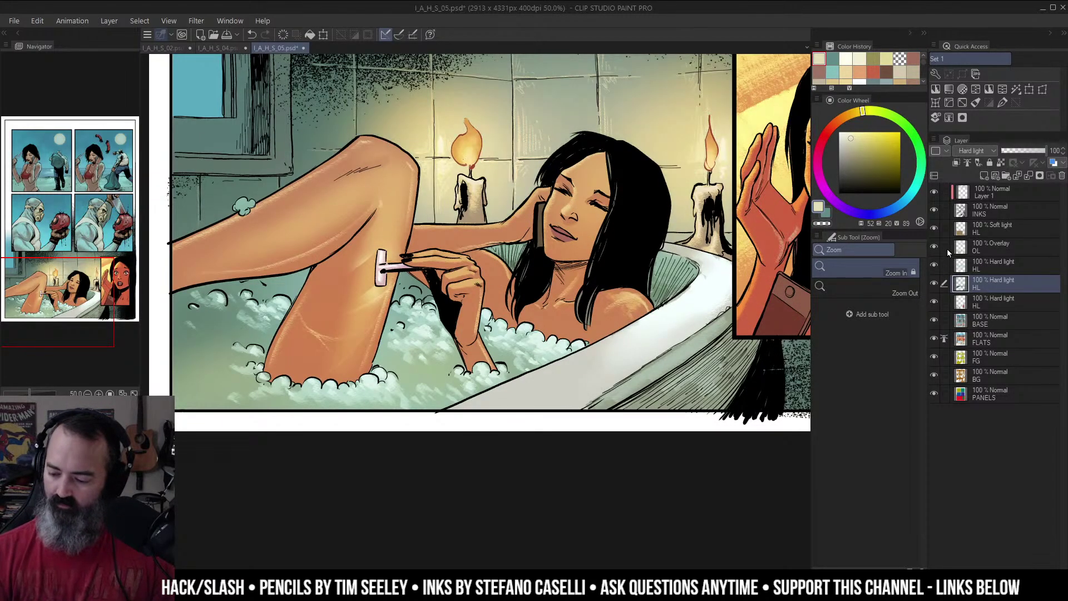
{"action": "left_click", "coordinate": [935, 284]}
{"action": "left_click", "coordinate": [935, 302]}
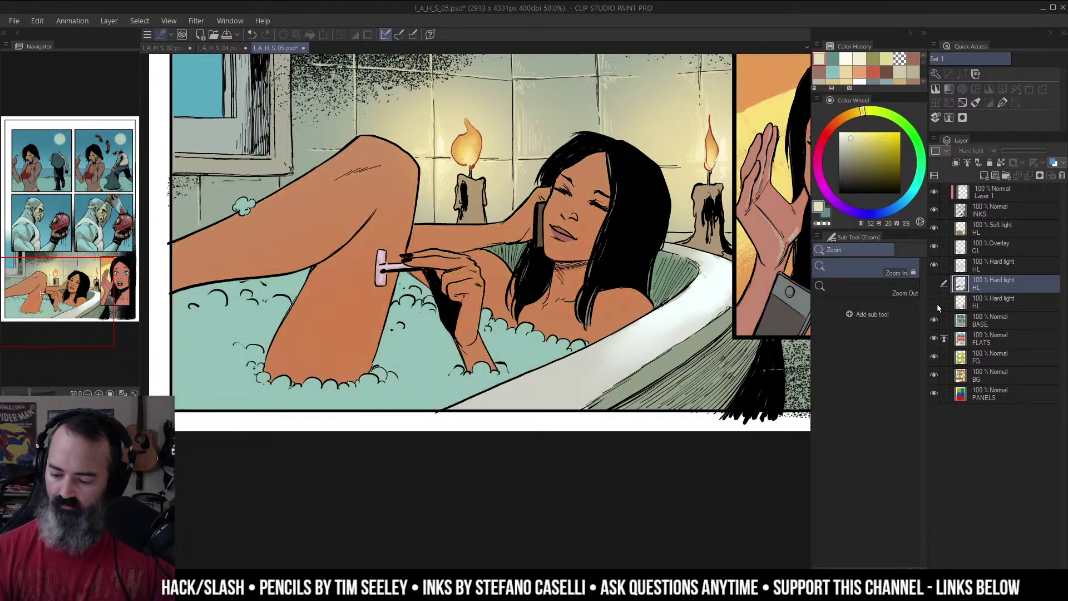
{"action": "left_click", "coordinate": [935, 302]}
Step: Blend the bathing woman's shoulder highlight on the lowest Hard light HL layer, then show the middle HL layer again
{"action": "left_click", "coordinate": [961, 305]}
{"action": "key", "text": "j"}
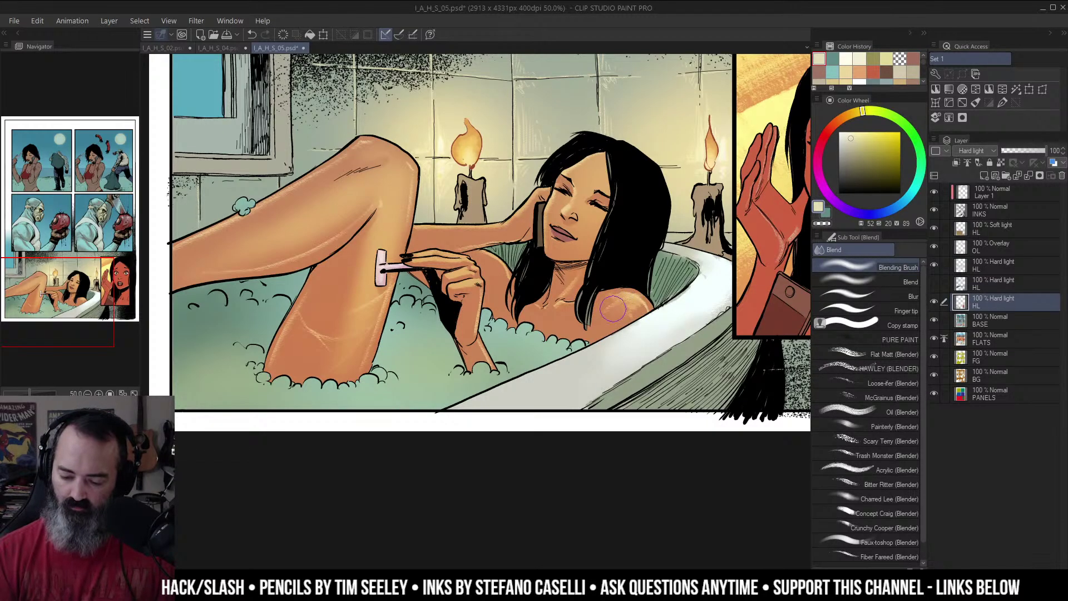
{"action": "left_click_drag", "start_coordinate": [609, 310], "coordinate": [629, 314]}
{"action": "key", "text": "z"}
{"action": "left_click", "coordinate": [637, 300], "text": "alt"}
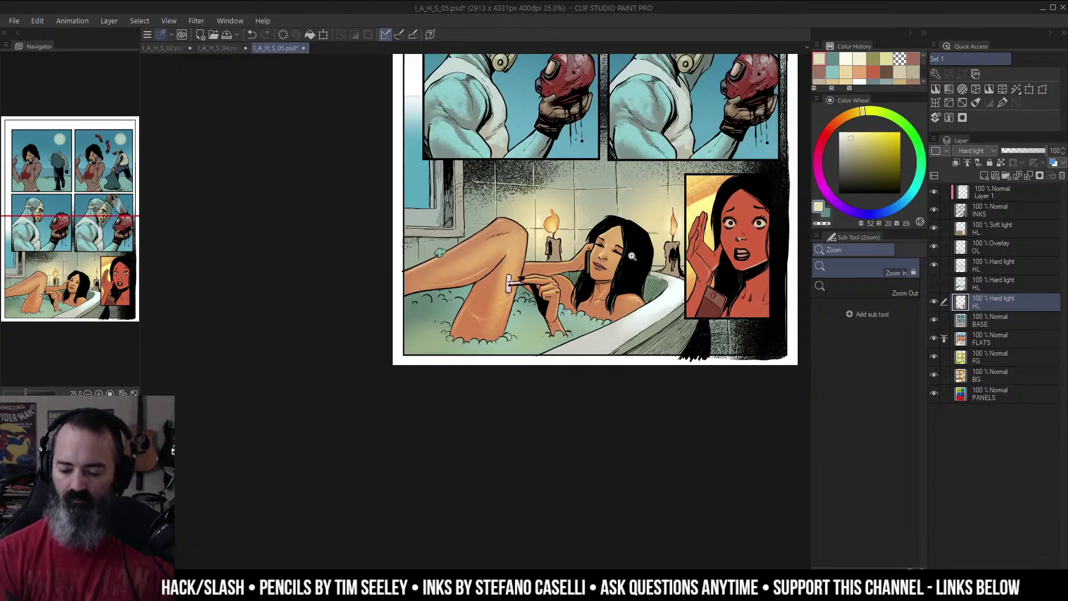
{"action": "left_click", "coordinate": [635, 299], "text": "alt"}
{"action": "left_click_drag", "start_coordinate": [675, 262], "coordinate": [621, 276]}
{"action": "key", "text": "m"}
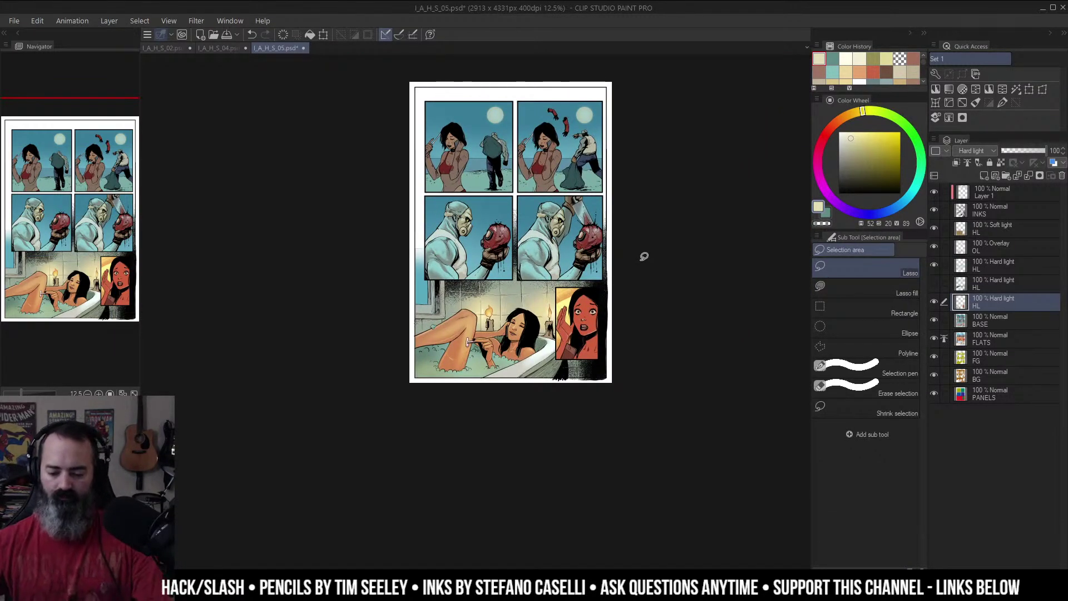
{"action": "left_click", "coordinate": [934, 283]}
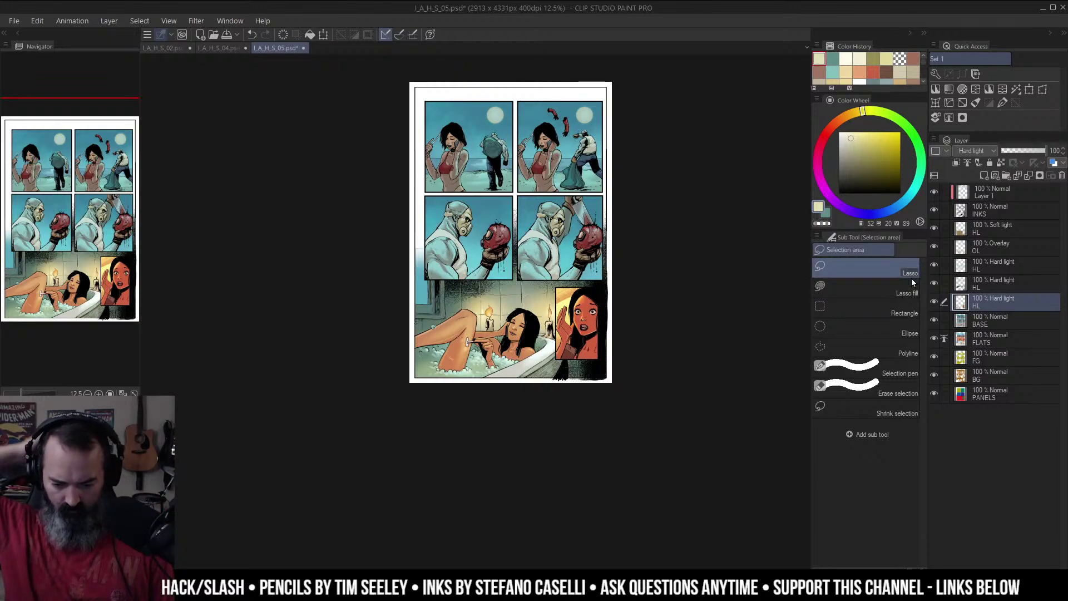
Step: Examine the whole comic page, comparing the warm bathtub panel with the blue beach and masked-man panels
{"action": "left_click_drag", "start_coordinate": [668, 160], "coordinate": [627, 199]}
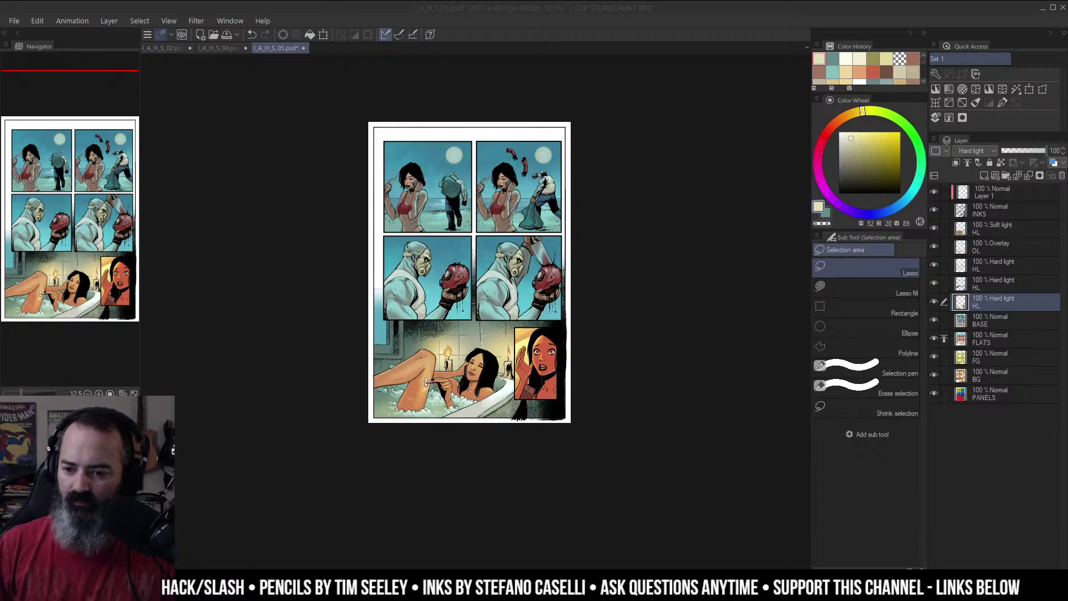
{"action": "left_click", "coordinate": [648, 234]}
{"action": "left_click_drag", "start_coordinate": [661, 187], "coordinate": [672, 175]}
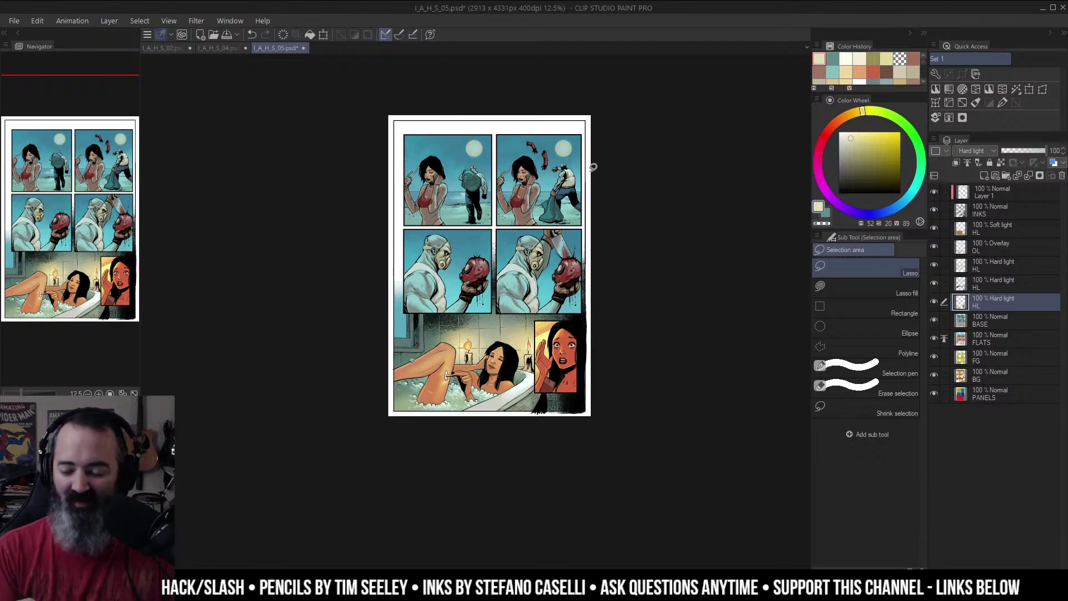
{"action": "key", "text": "ctrl+space"}
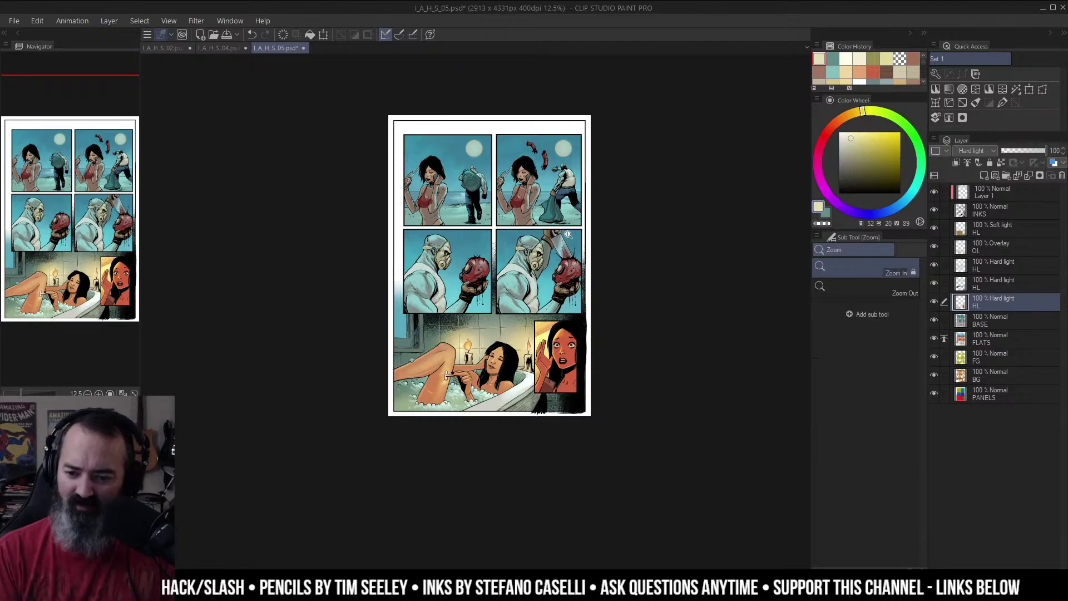
{"action": "left_click", "coordinate": [570, 231], "text": "alt"}
{"action": "mouse_move", "coordinate": [604, 239]}
{"action": "left_mouse_down"}
{"action": "mouse_move", "coordinate": [616, 237]}
{"action": "mouse_move", "coordinate": [639, 277]}
{"action": "left_mouse_up"}
{"action": "left_click", "coordinate": [587, 257]}
{"action": "left_click", "coordinate": [601, 336]}
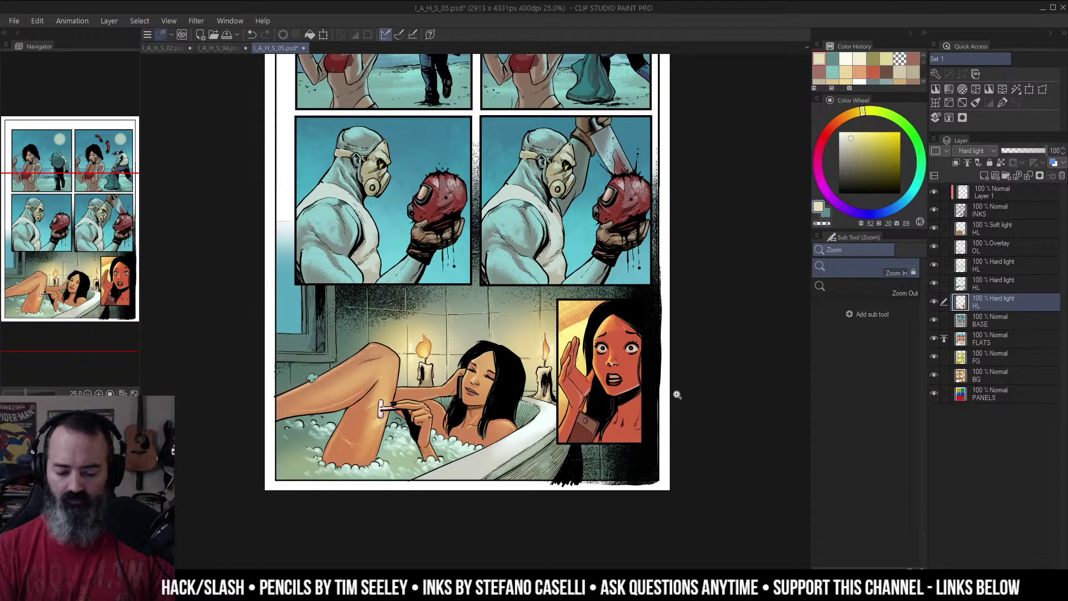
{"action": "key", "text": "w"}
{"action": "left_click", "coordinate": [293, 325]}
{"action": "key", "text": "ctrl+space"}
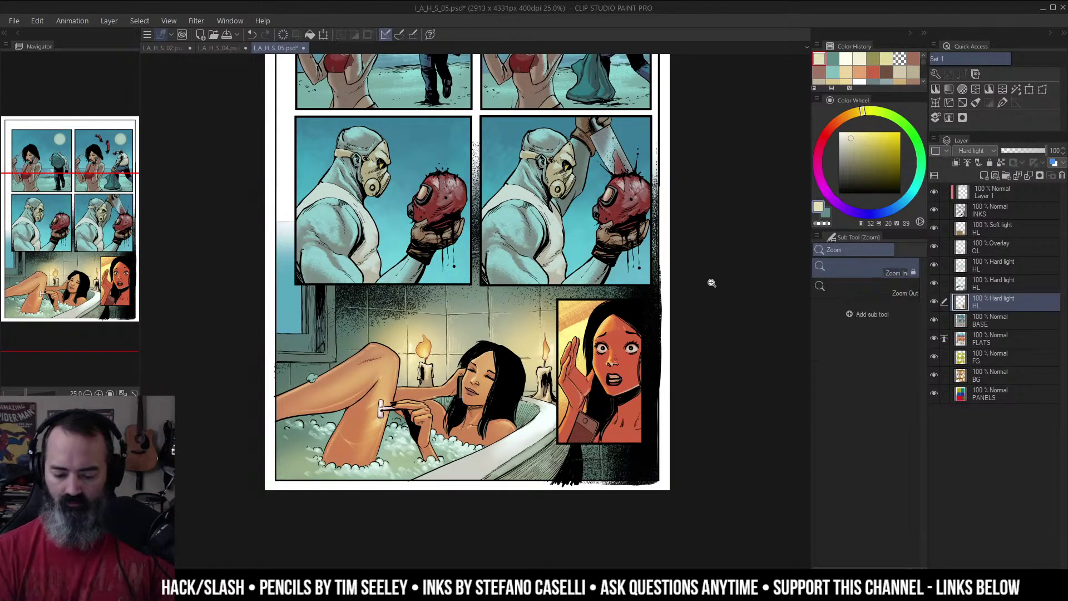
{"action": "left_click", "coordinate": [731, 268], "text": "alt"}
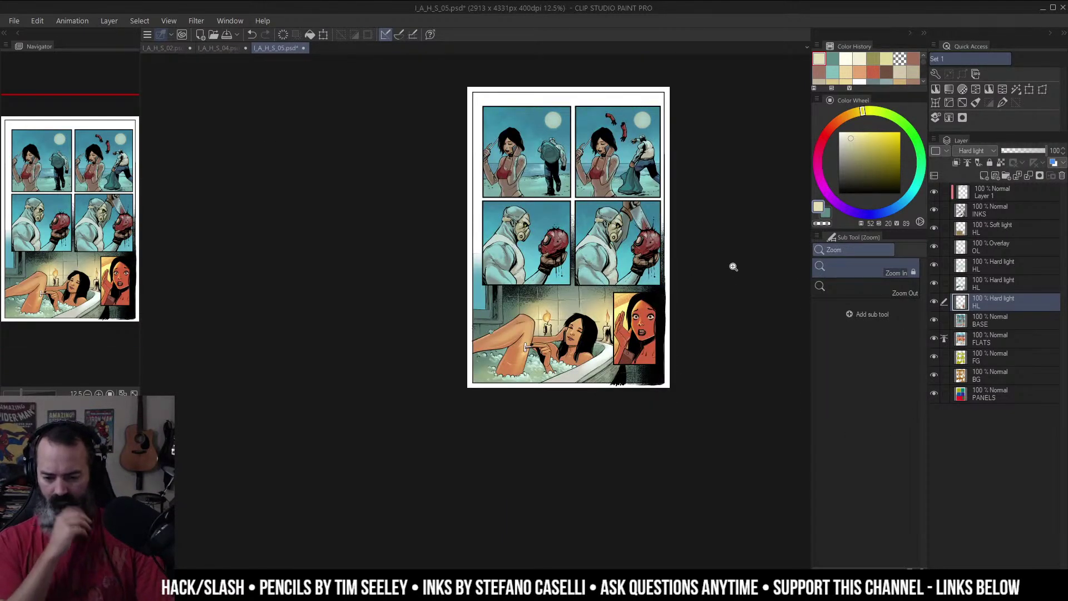
{"action": "left_click", "coordinate": [667, 186]}
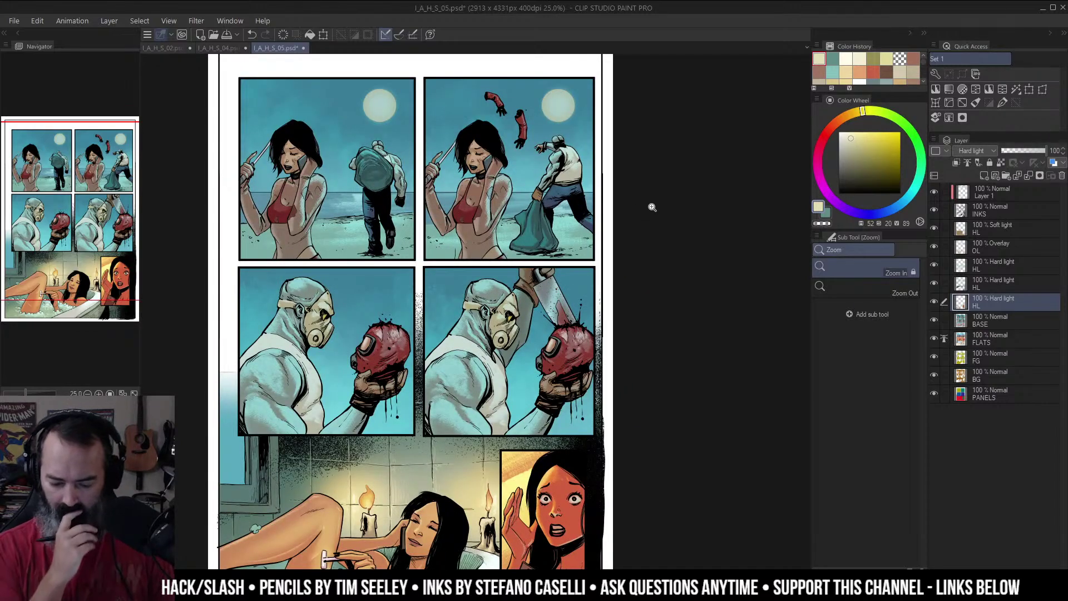
Step: Close the three open comic pages, saving I_A_H_S_05 and I_A_H_S_04 and discarding the changes in I_A_H_S_02
{"action": "key", "text": "m"}
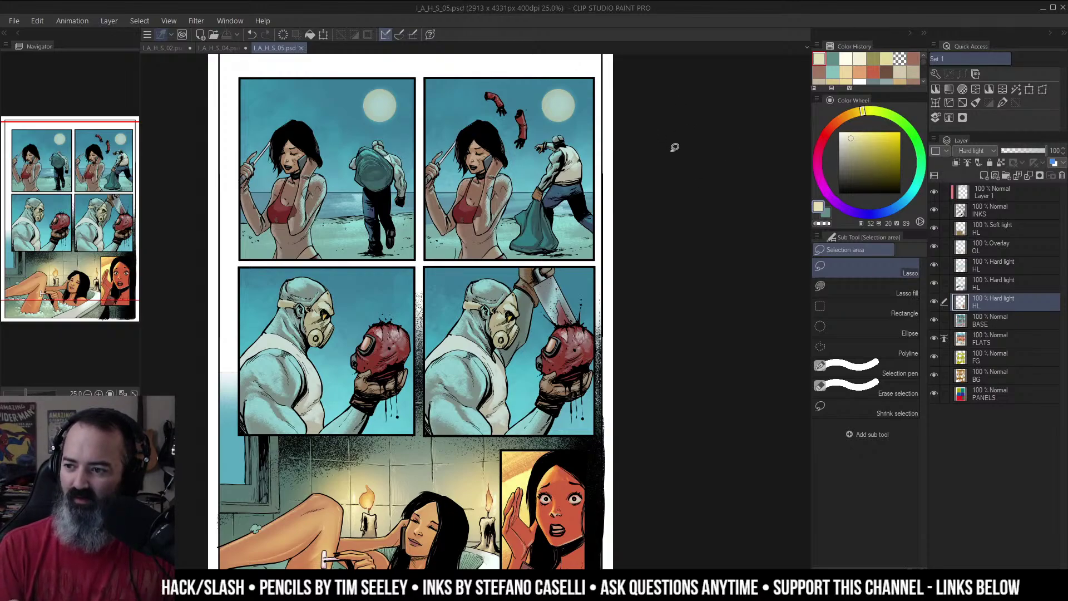
{"action": "left_click", "coordinate": [301, 49]}
{"action": "left_click", "coordinate": [248, 48]}
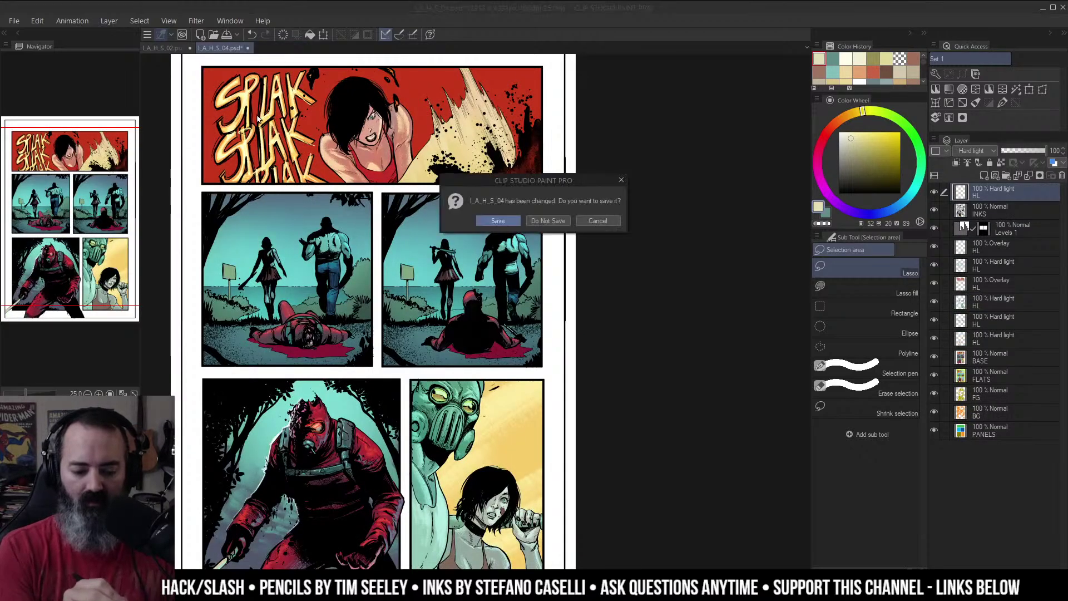
{"action": "left_click", "coordinate": [506, 222]}
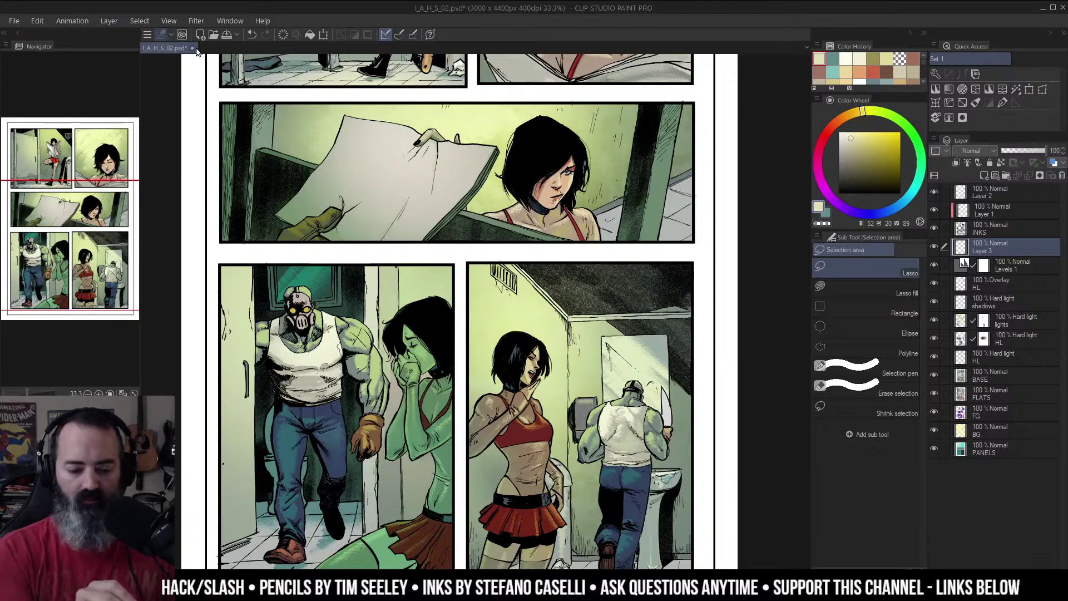
{"action": "left_click", "coordinate": [192, 49]}
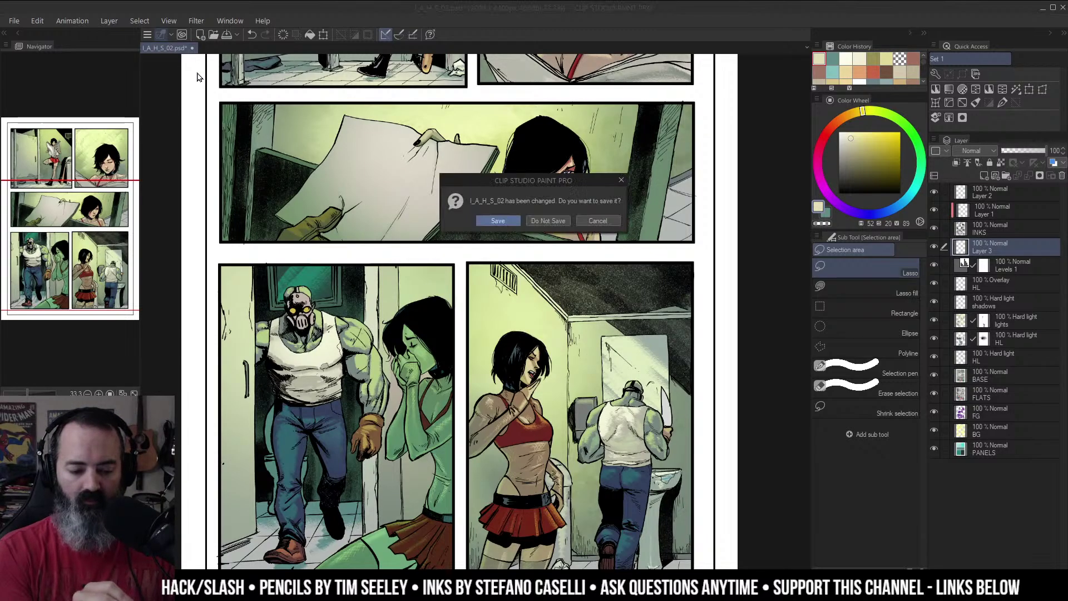
{"action": "left_click", "coordinate": [548, 221]}
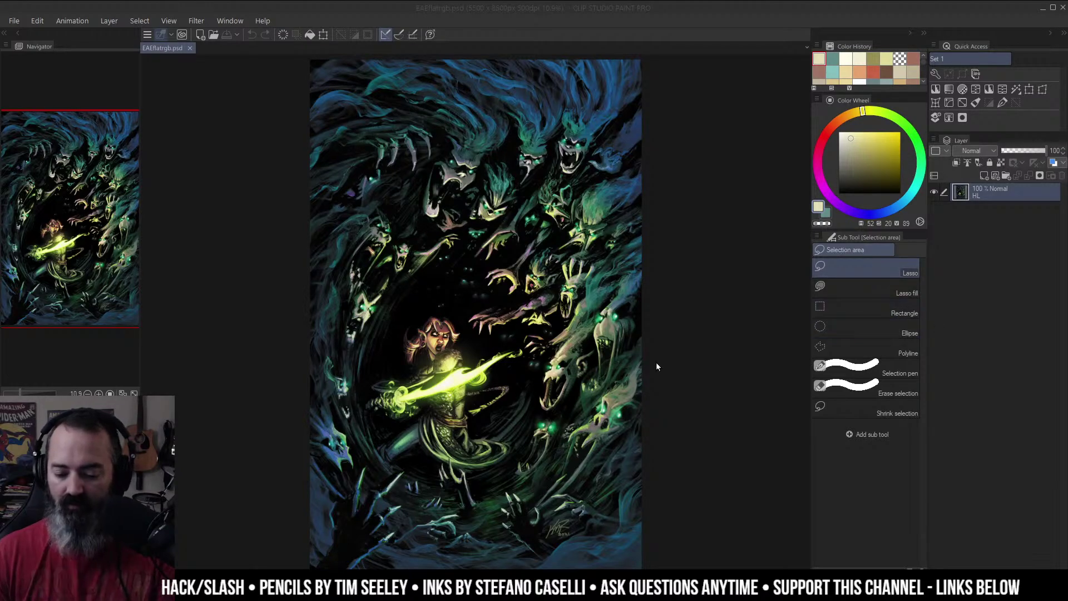
Step: Examine the EAEflatrgb.psd illustration, from the glowing sword figure to the surrounding ghostly faces
{"action": "left_click", "coordinate": [527, 332]}
{"action": "key", "text": "ctrl+space"}
{"action": "left_click", "coordinate": [496, 345]}
{"action": "left_click_drag", "start_coordinate": [499, 353], "coordinate": [513, 320]}
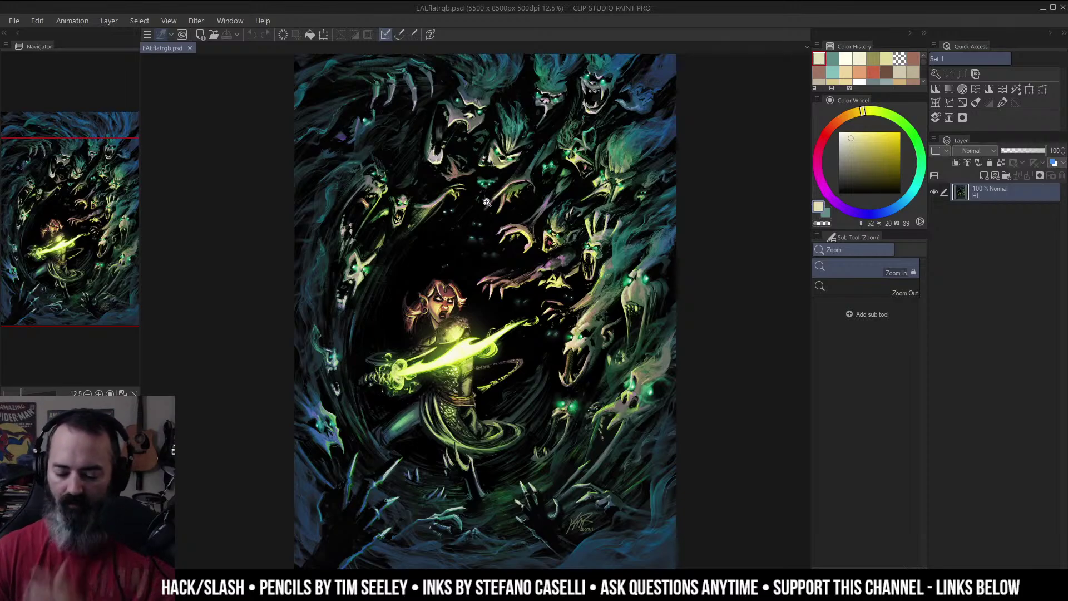
{"action": "left_click_drag", "start_coordinate": [516, 200], "coordinate": [554, 255]}
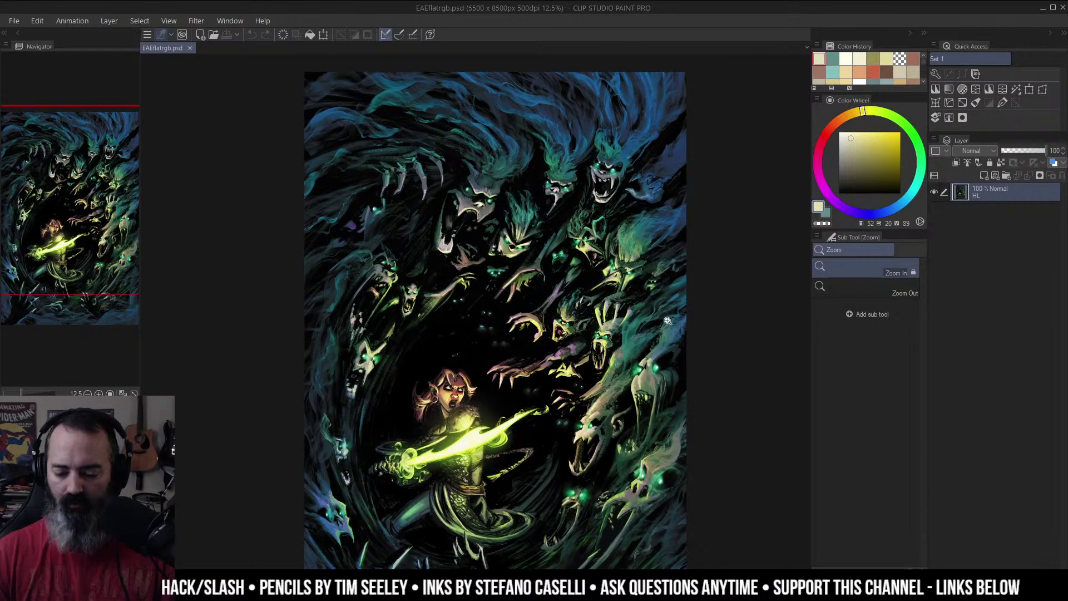
{"action": "left_click_drag", "start_coordinate": [636, 305], "coordinate": [634, 257]}
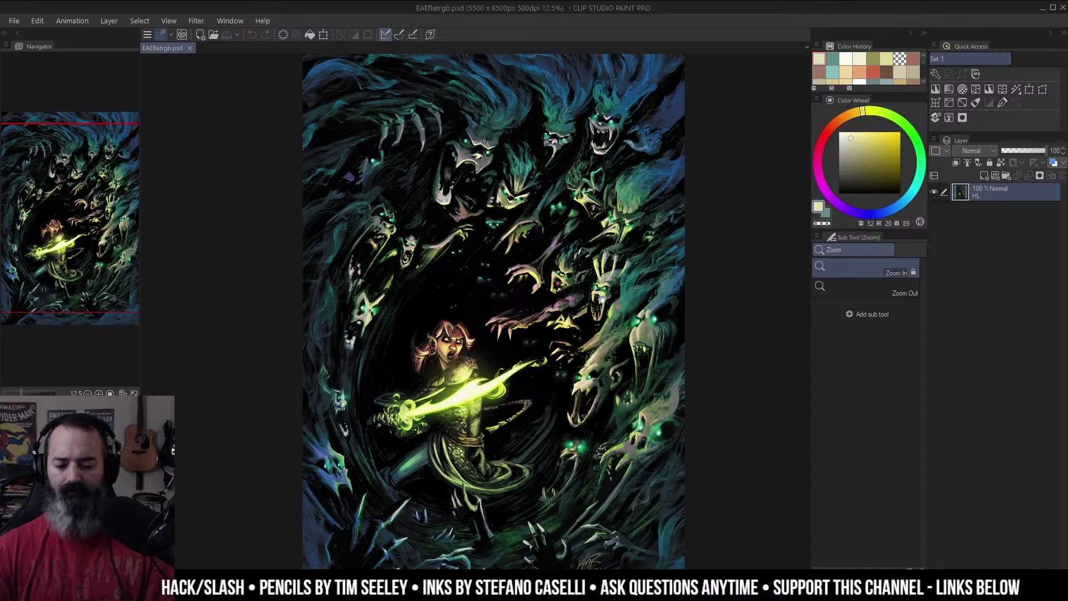
Step: Examine the flowing blue and teal smoke and the clawed hand across the upper part of the EAEflatrgb.psd illustration
{"action": "left_click_drag", "start_coordinate": [600, 295], "coordinate": [591, 323]}
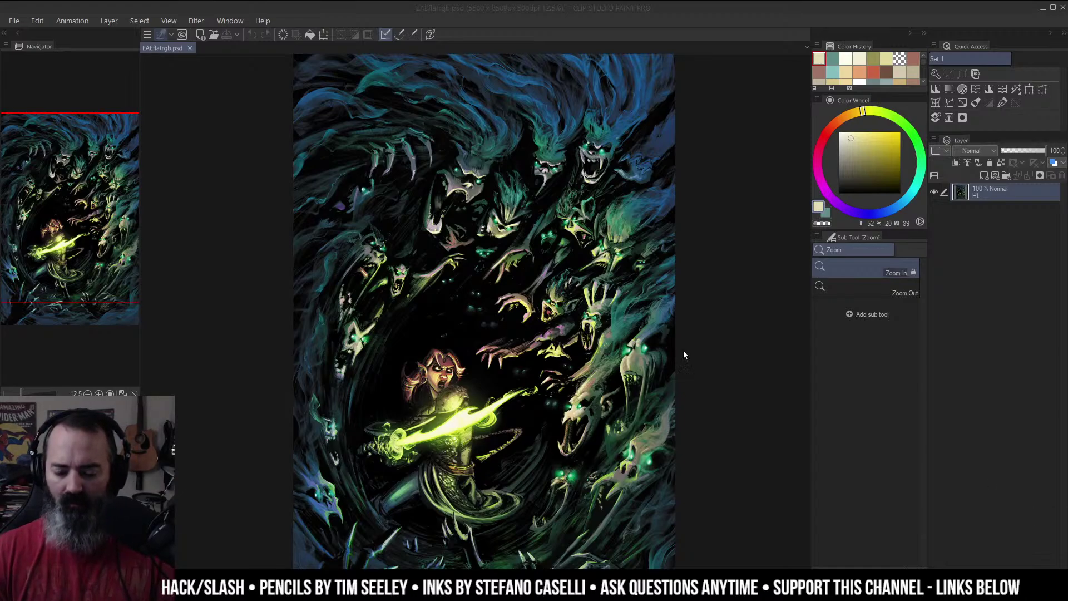
{"action": "left_click", "coordinate": [488, 216]}
{"action": "scroll", "coordinate": [567, 181], "scroll_direction": "up", "scroll_amount": 3}
{"action": "left_click_drag", "start_coordinate": [647, 173], "coordinate": [778, 532]}
{"action": "scroll", "coordinate": [580, 285], "scroll_direction": "up", "scroll_amount": 1}
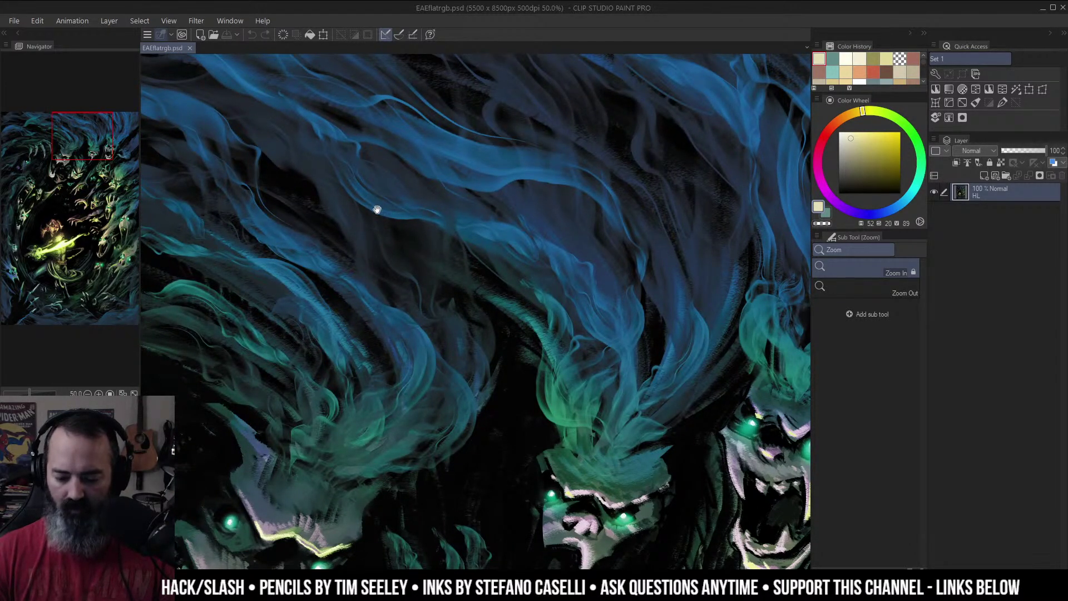
{"action": "left_click_drag", "start_coordinate": [375, 210], "coordinate": [577, 215]}
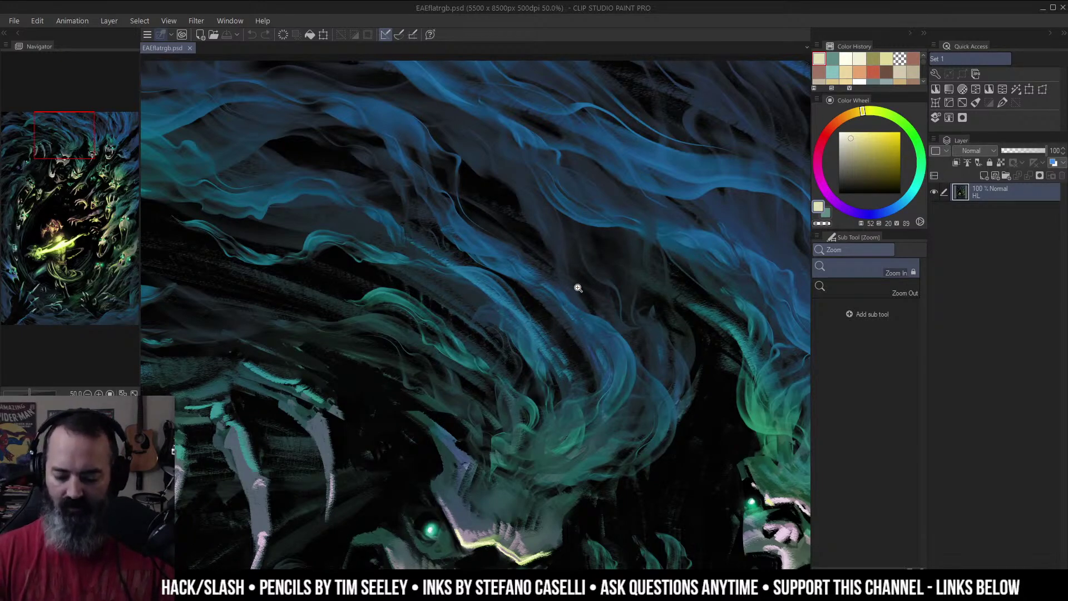
{"action": "left_click_drag", "start_coordinate": [555, 346], "coordinate": [750, 298]}
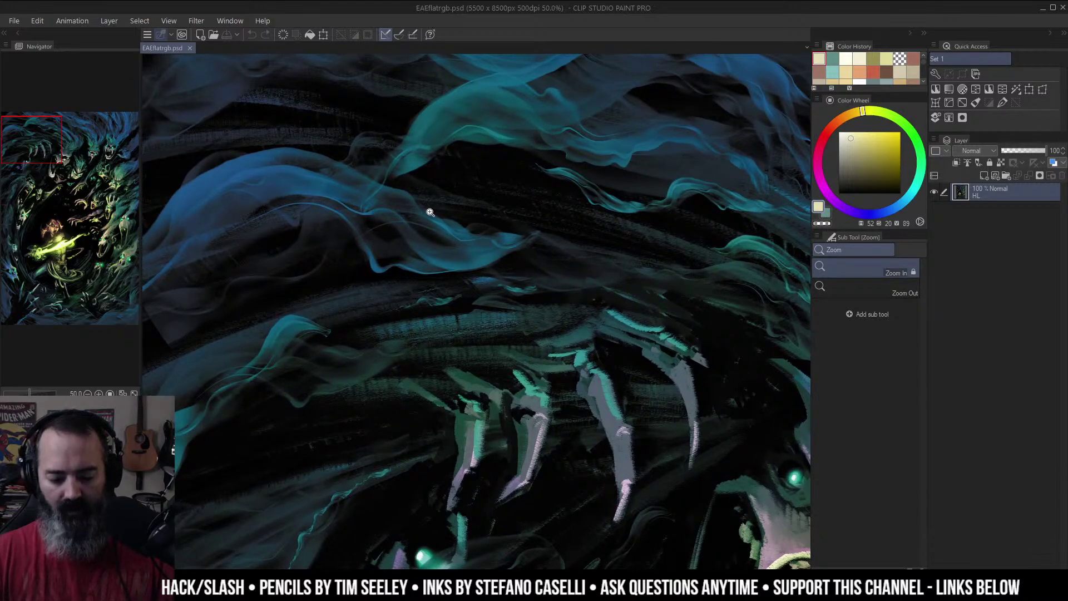
{"action": "left_click_drag", "start_coordinate": [381, 246], "coordinate": [515, 283]}
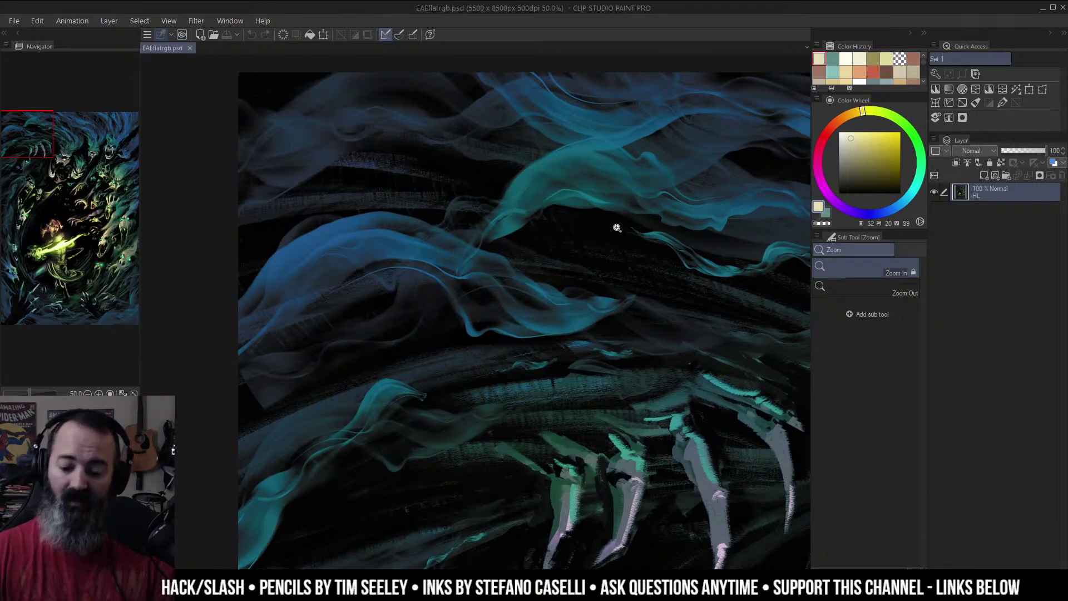
Step: Examine the pointed-eared sword figure up close, including the glowing green blade and the light it casts on the armour
{"action": "left_click", "coordinate": [634, 231], "text": "alt"}
{"action": "left_click_drag", "start_coordinate": [674, 246], "coordinate": [432, 146]}
{"action": "left_click", "coordinate": [637, 289], "text": "alt"}
{"action": "left_click_drag", "start_coordinate": [638, 292], "coordinate": [554, 221]}
{"action": "left_click_drag", "start_coordinate": [687, 272], "coordinate": [590, 205]}
{"action": "left_click_drag", "start_coordinate": [472, 350], "coordinate": [646, 143]}
{"action": "left_click_drag", "start_coordinate": [551, 424], "coordinate": [598, 271]}
{"action": "left_click", "coordinate": [490, 241]}
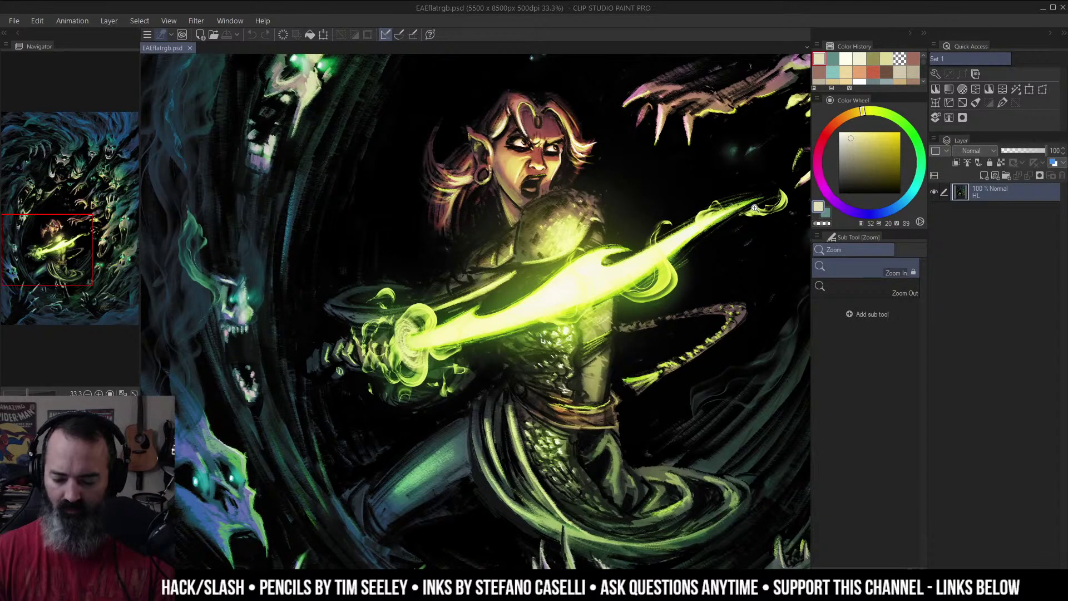
{"action": "left_click", "coordinate": [663, 276]}
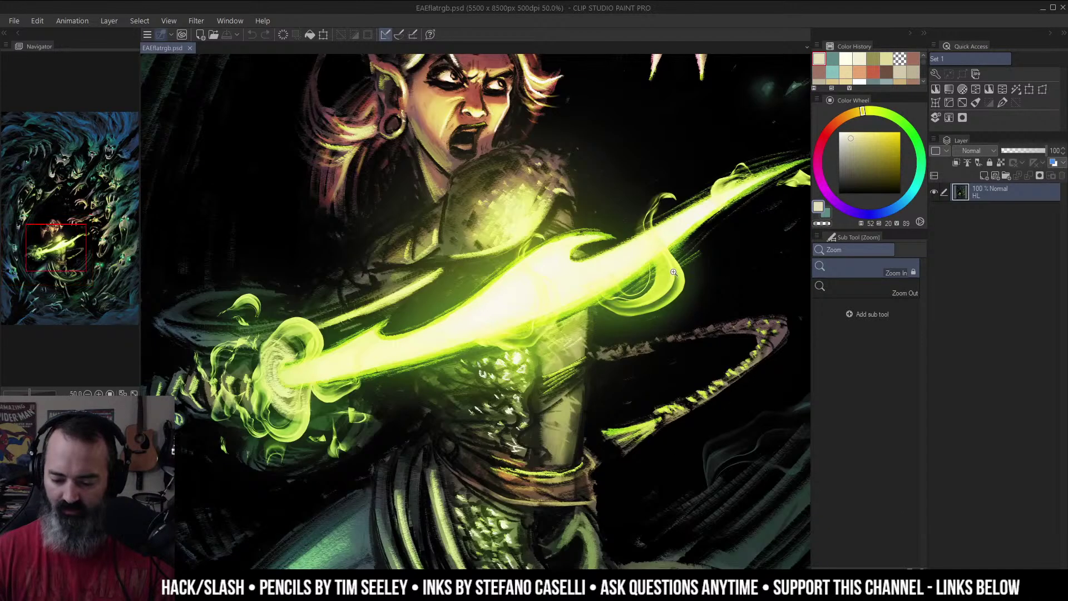
{"action": "left_click", "coordinate": [664, 276]}
{"action": "key", "text": "b"}
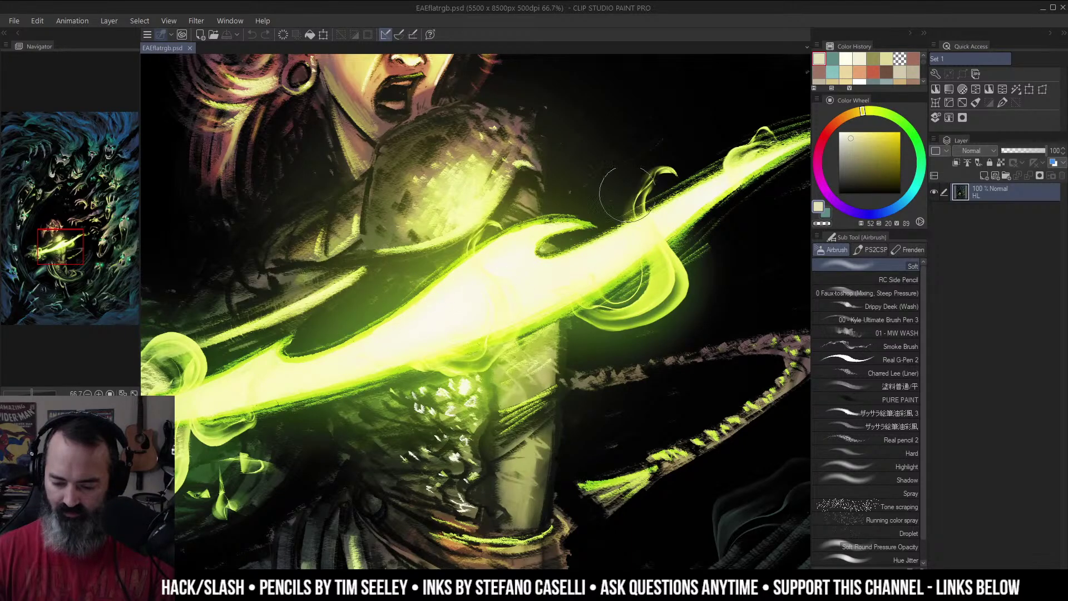
{"action": "key", "text": "z"}
{"action": "left_click", "coordinate": [608, 249], "text": "alt"}
{"action": "left_click", "coordinate": [605, 250], "text": "alt"}
{"action": "left_click", "coordinate": [579, 289], "text": "alt"}
{"action": "mouse_move", "coordinate": [649, 264]}
{"action": "left_mouse_down"}
{"action": "mouse_move", "coordinate": [608, 245]}
{"action": "mouse_move", "coordinate": [547, 248]}
{"action": "left_mouse_up"}
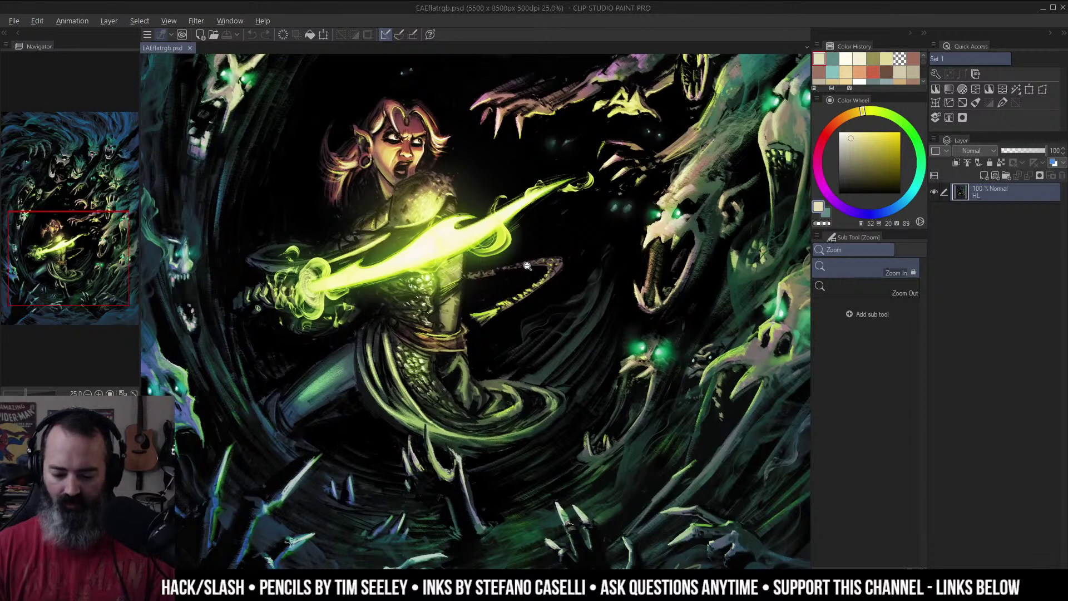
Step: Review the illustration's overall composition and the cluster of green-eyed ghost faces in its upper part
{"action": "left_click", "coordinate": [528, 267], "text": "alt"}
{"action": "left_click", "coordinate": [527, 267], "text": "alt"}
{"action": "left_click_drag", "start_coordinate": [553, 192], "coordinate": [554, 307]}
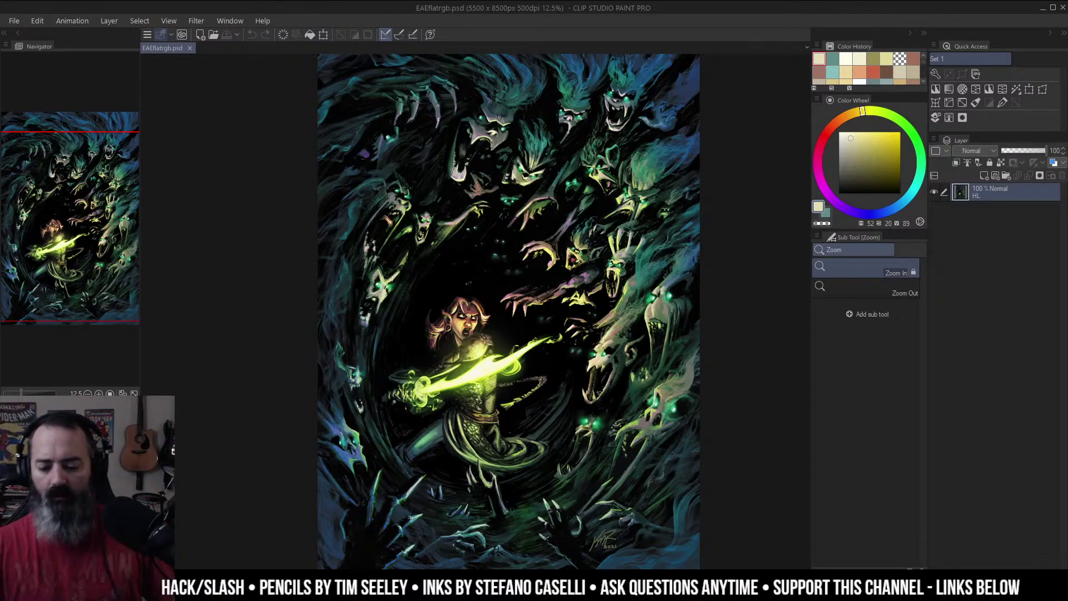
{"action": "left_click_drag", "start_coordinate": [575, 127], "coordinate": [575, 221]}
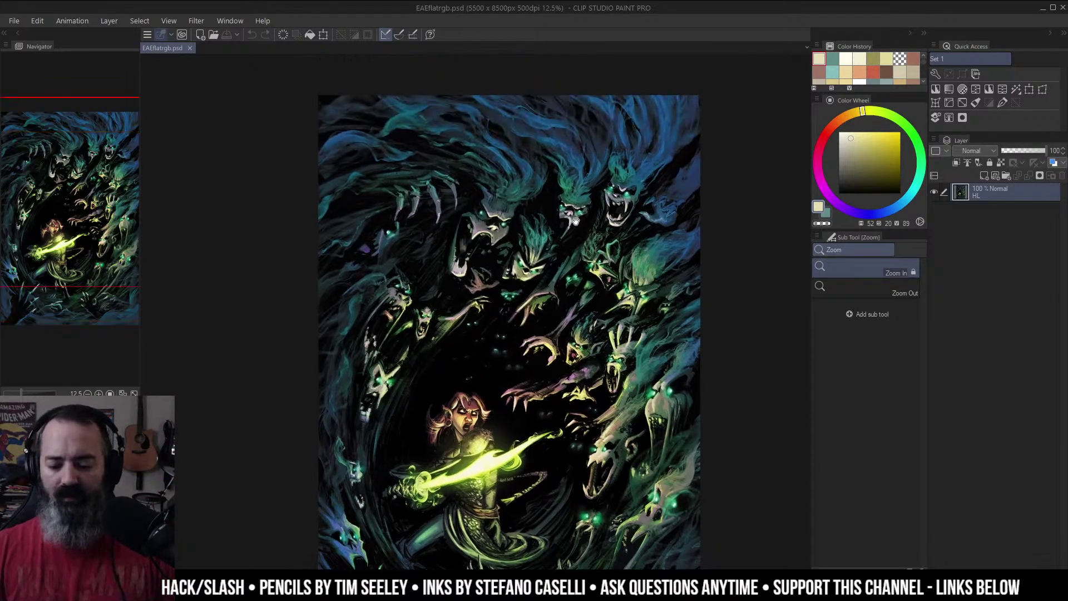
{"action": "left_click", "coordinate": [633, 229]}
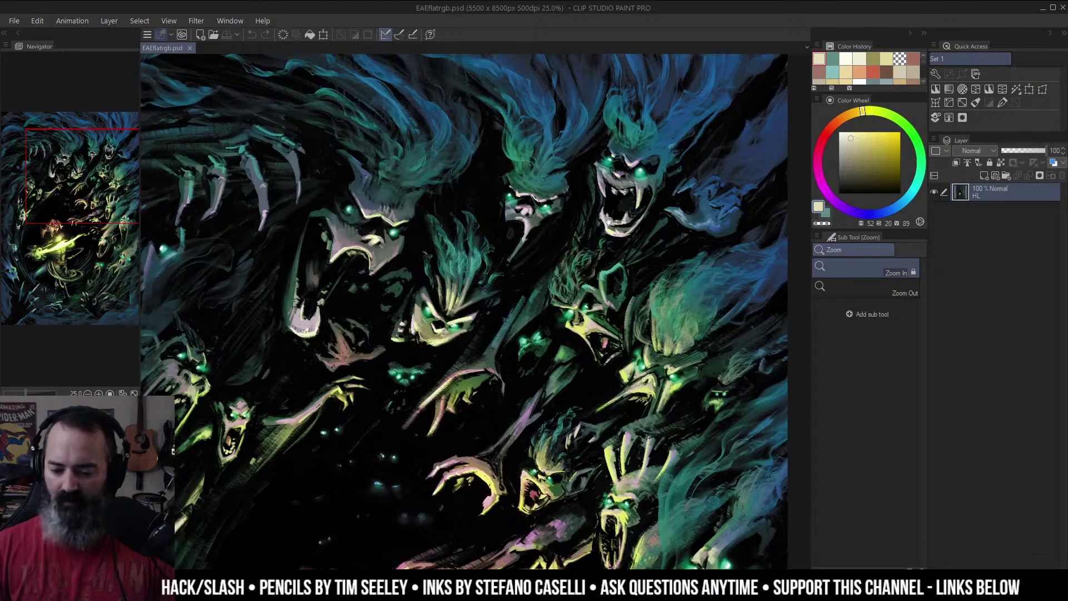
{"action": "left_click_drag", "start_coordinate": [439, 149], "coordinate": [477, 189]}
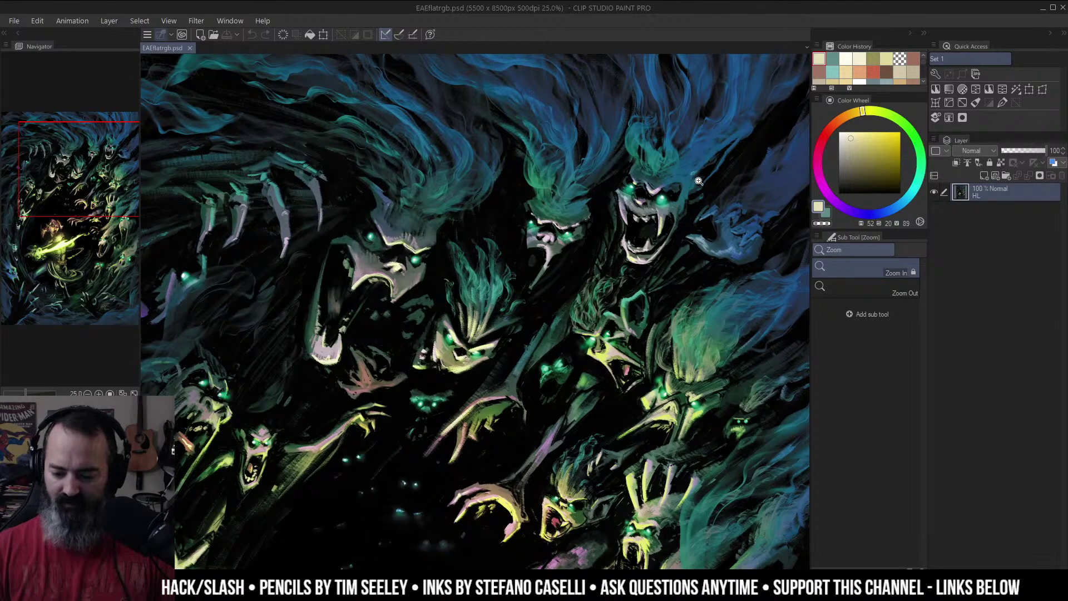
{"action": "left_click", "coordinate": [558, 156], "text": "alt"}
{"action": "left_click", "coordinate": [659, 242], "text": "alt"}
{"action": "left_click_drag", "start_coordinate": [635, 259], "coordinate": [573, 245]}
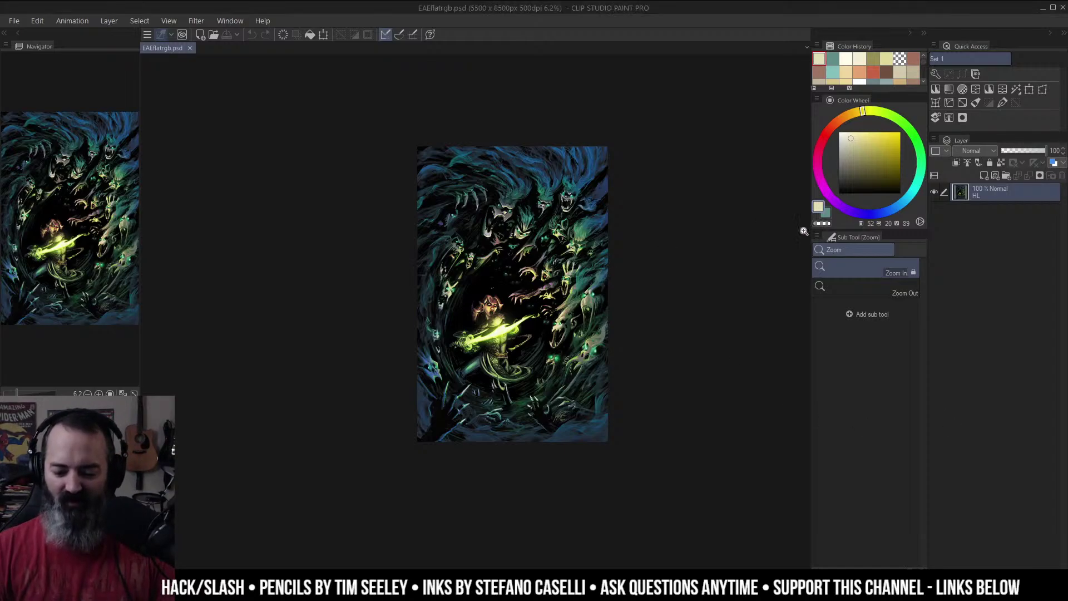
{"action": "left_click", "coordinate": [506, 226]}
{"action": "left_click_drag", "start_coordinate": [687, 334], "coordinate": [662, 272]}
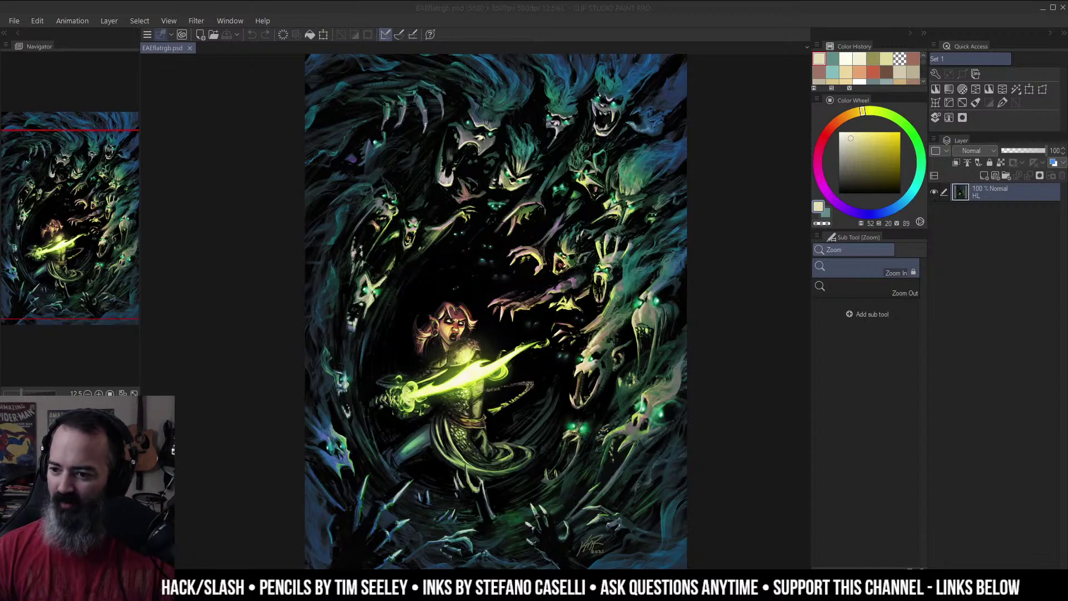
{"action": "left_click_drag", "start_coordinate": [649, 212], "coordinate": [612, 188]}
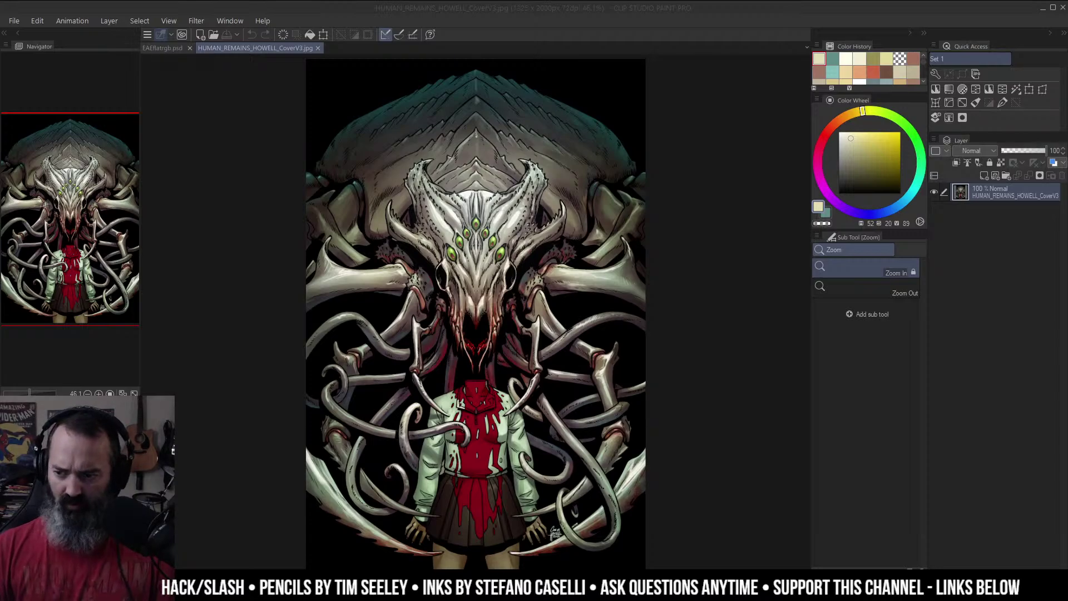
Step: Close the HUMAN_REMAINS_HOWELL_CoverV3.jpg cover
{"action": "left_click", "coordinate": [315, 48]}
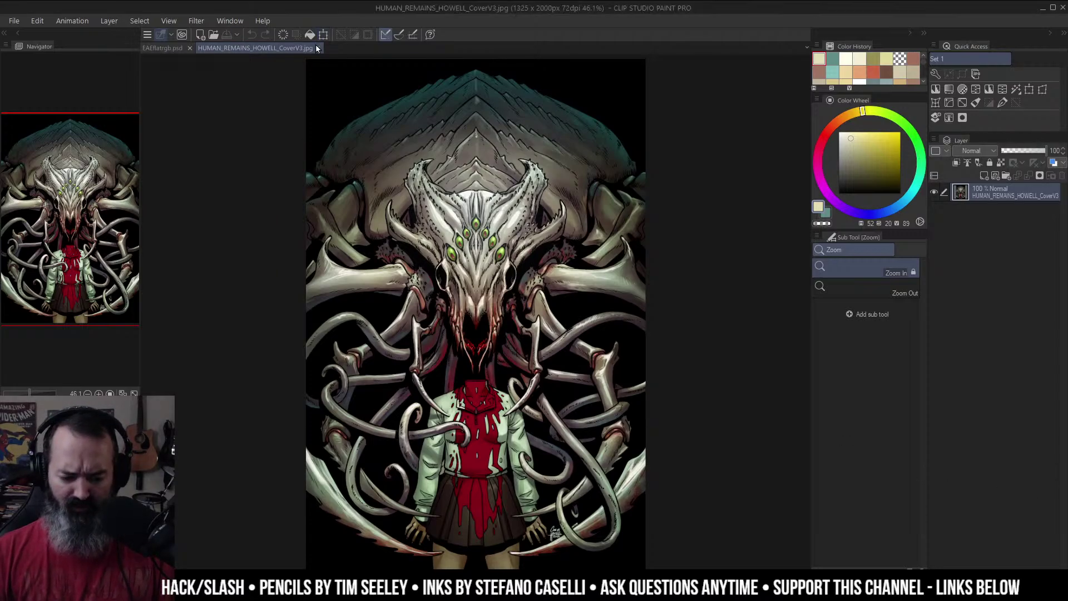
{"action": "left_click", "coordinate": [318, 49]}
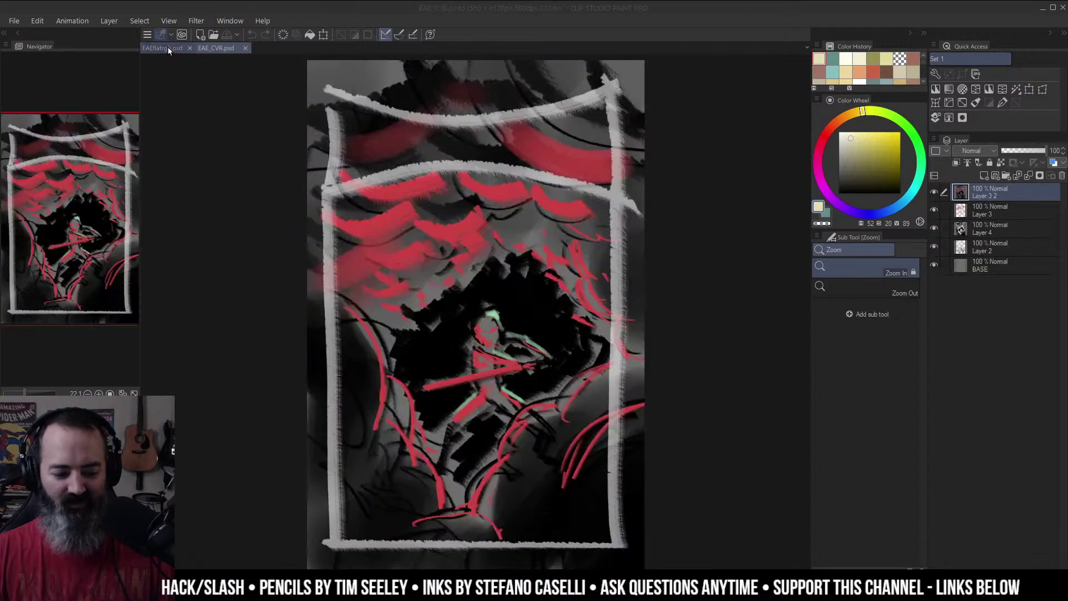
Step: Place EAEflatrgb.psd side by side with the EAE_CVR.psd sketch and fit the whole illustration in its pane
{"action": "left_click_drag", "start_coordinate": [168, 47], "coordinate": [801, 205]}
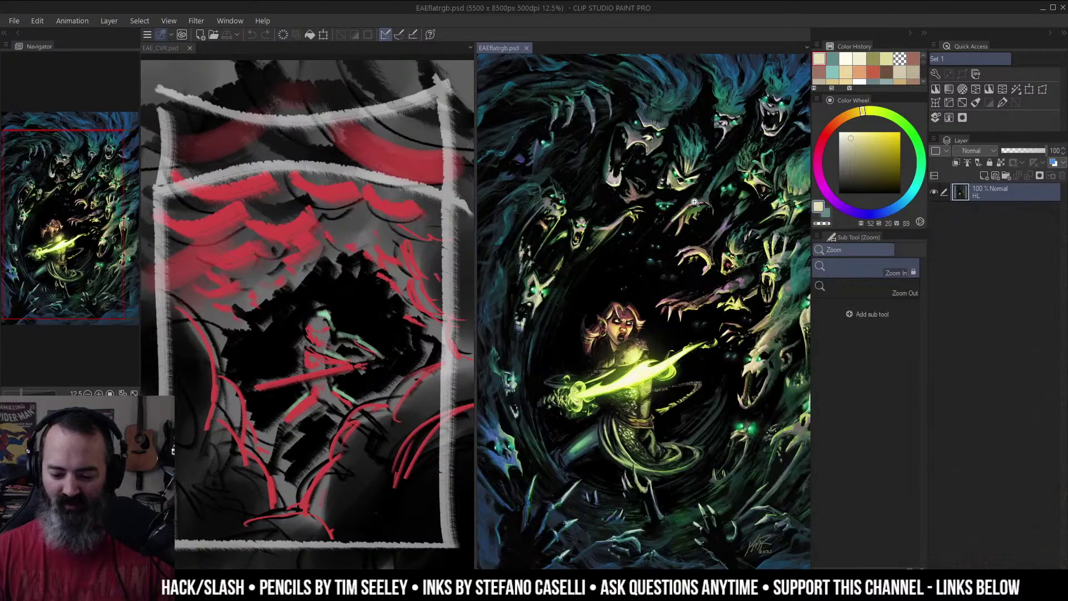
{"action": "scroll", "coordinate": [641, 257], "scroll_direction": "up", "scroll_amount": 2}
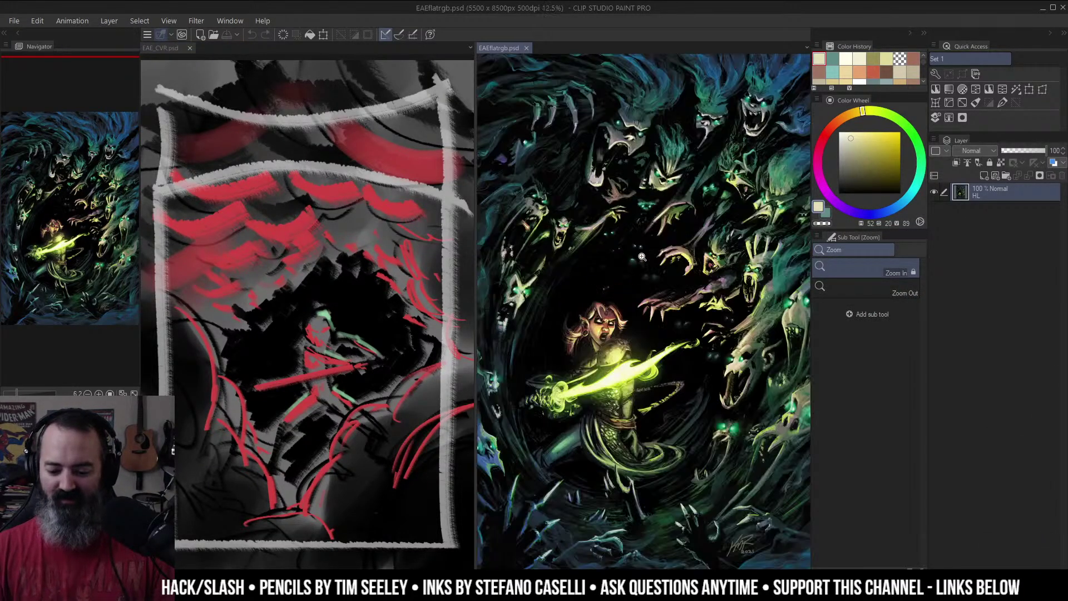
{"action": "mouse_move", "coordinate": [643, 255]}
{"action": "left_mouse_down"}
{"action": "mouse_move", "coordinate": [643, 272]}
{"action": "mouse_move", "coordinate": [655, 258]}
{"action": "left_mouse_up"}
{"action": "scroll", "coordinate": [643, 272], "scroll_direction": "down", "scroll_amount": 2}
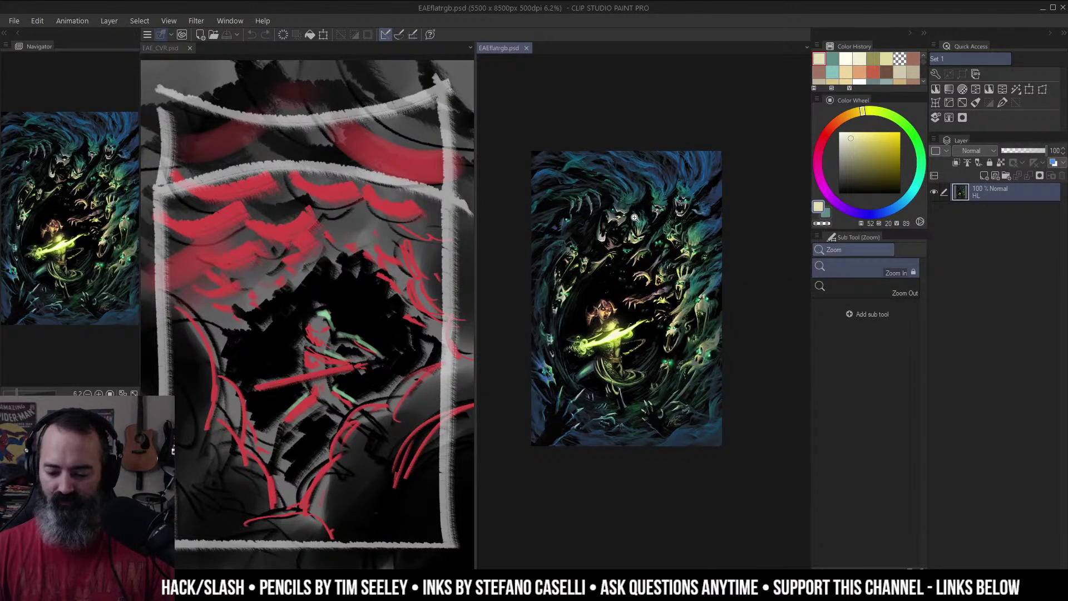
{"action": "left_click_drag", "start_coordinate": [526, 148], "coordinate": [724, 450]}
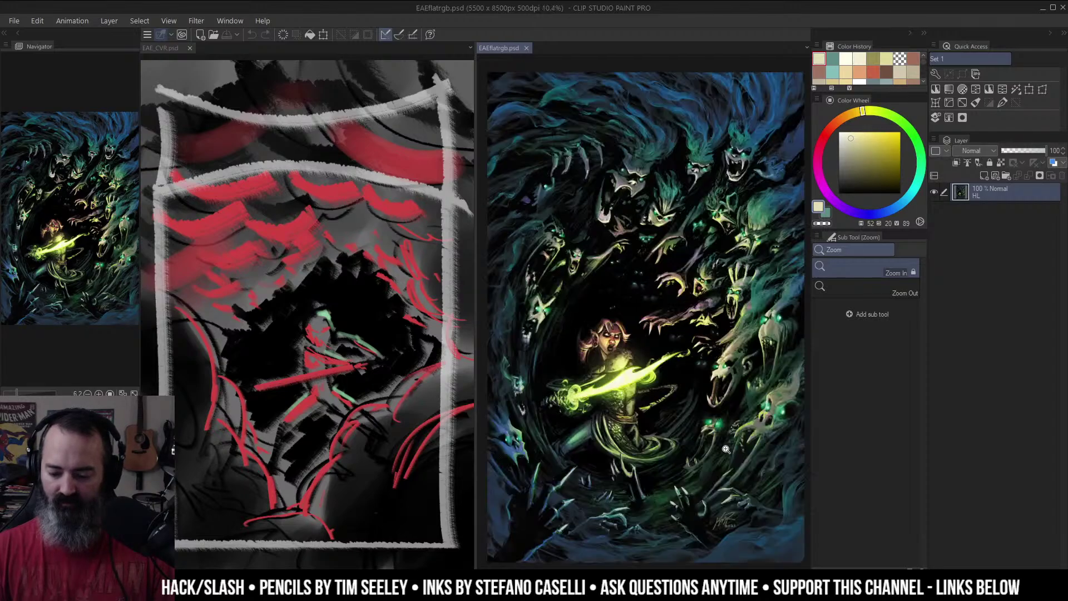
Step: Compare the rough EAE_CVR.psd sketch with the painted illustration, then close the sketch
{"action": "left_click", "coordinate": [372, 239]}
{"action": "key", "text": "m"}
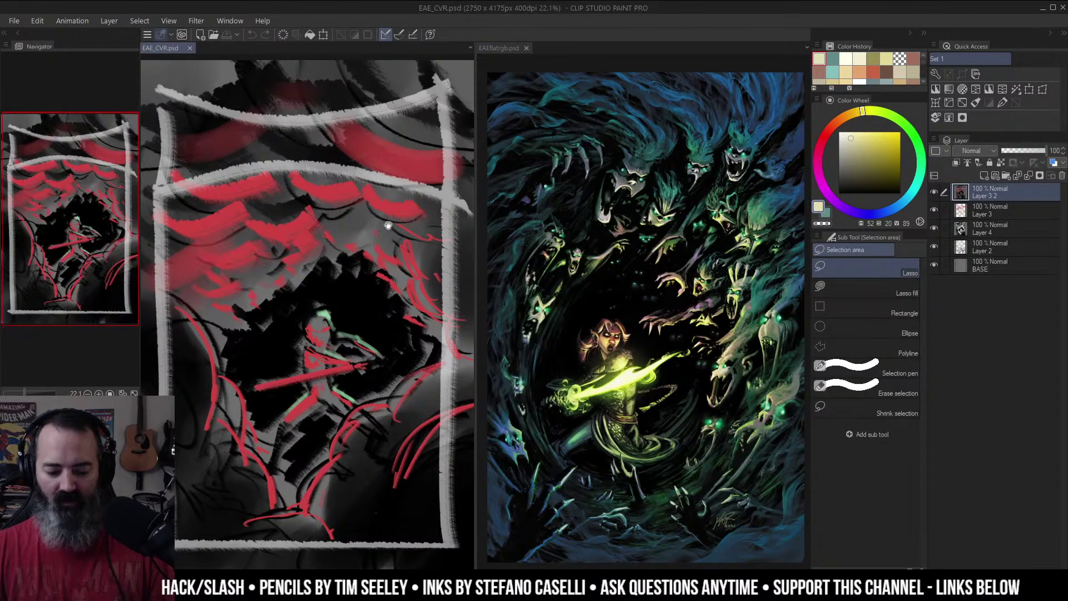
{"action": "mouse_move", "coordinate": [377, 217]}
{"action": "left_mouse_down"}
{"action": "mouse_move", "coordinate": [381, 247]}
{"action": "mouse_move", "coordinate": [383, 232]}
{"action": "left_mouse_up"}
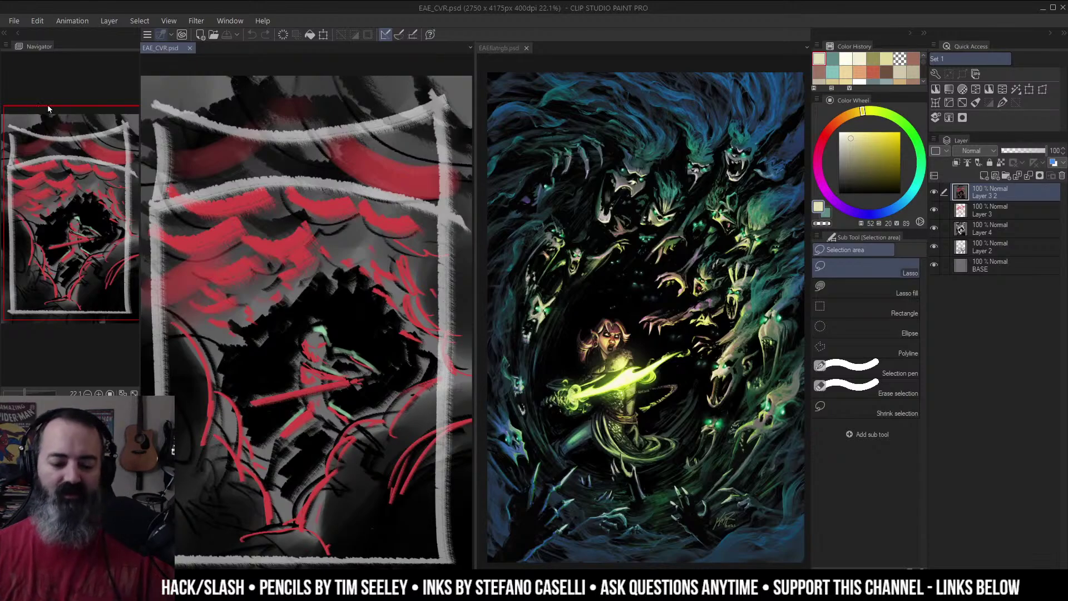
{"action": "left_click", "coordinate": [190, 49]}
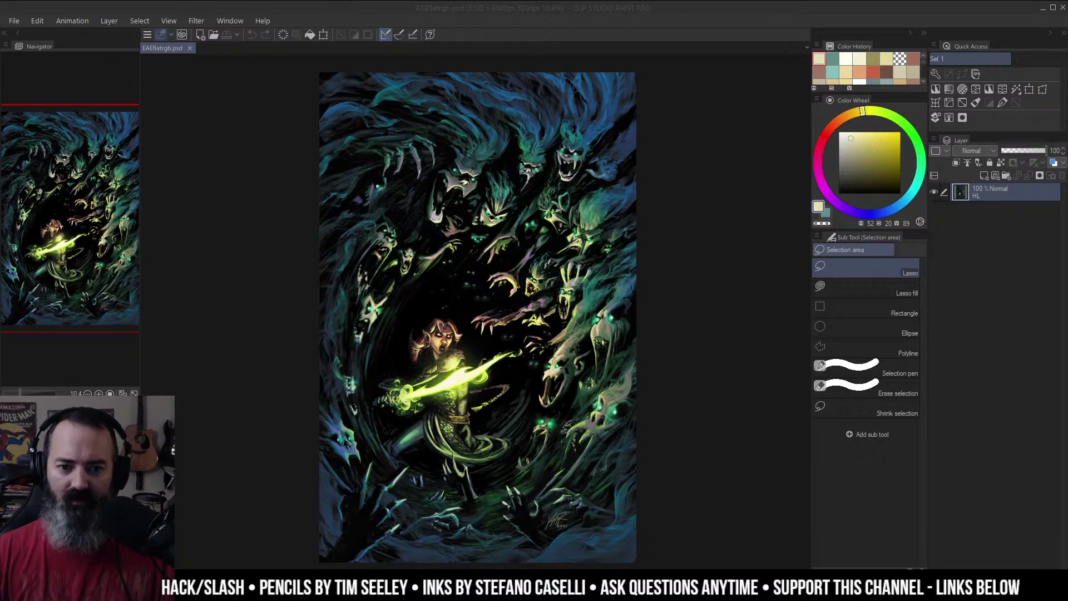
Step: Create a new illustration from the clipboard image of the END AFTER END No.1 cover
{"action": "left_click", "coordinate": [21, 22]}
{"action": "left_click", "coordinate": [50, 48]}
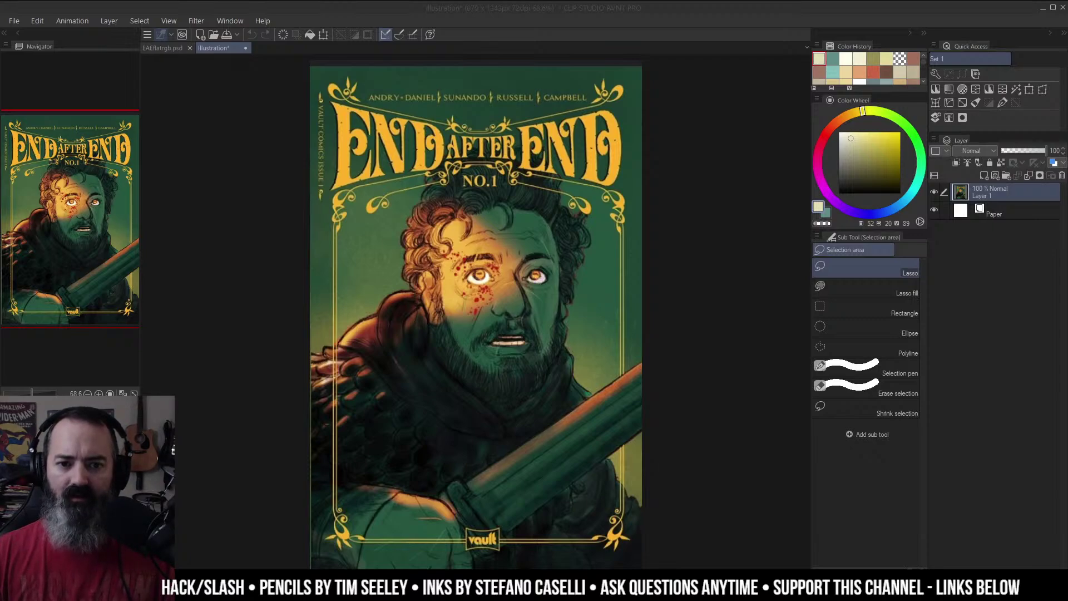
Step: Switch to the browser and view the tweet's END AFTER END variant covers for issues 1 and 2
{"action": "mouse_move", "coordinate": [1067, 167]}
{"action": "left_mouse_down"}
{"action": "mouse_move", "coordinate": [1067, 213]}
{"action": "mouse_move", "coordinate": [657, 89]}
{"action": "mouse_move", "coordinate": [719, 72]}
{"action": "mouse_move", "coordinate": [700, 10]}
{"action": "left_mouse_up"}
{"action": "left_click", "coordinate": [439, 273]}
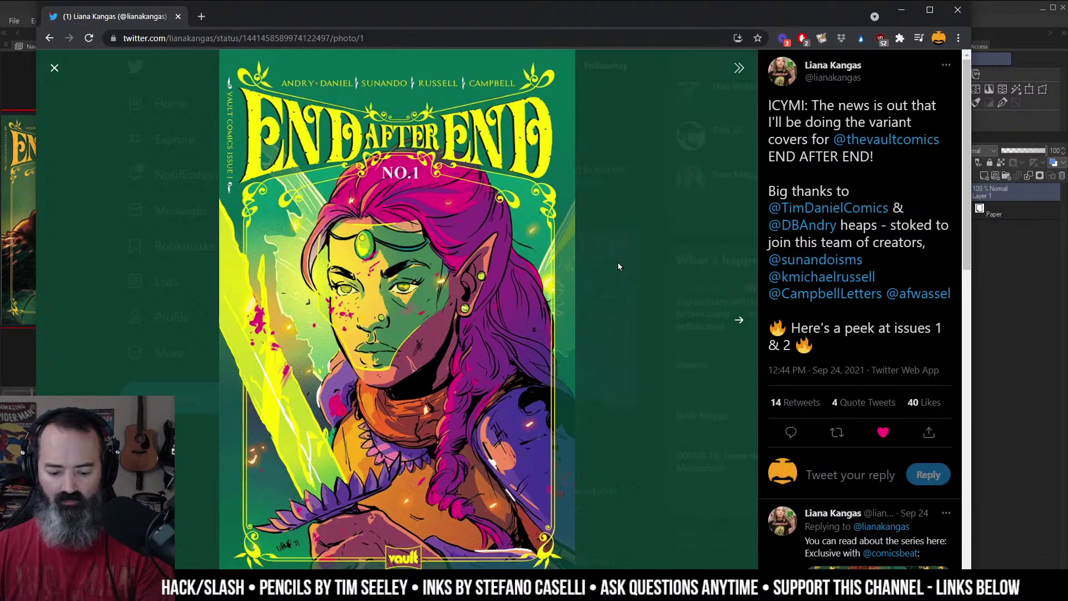
{"action": "key", "text": "Right"}
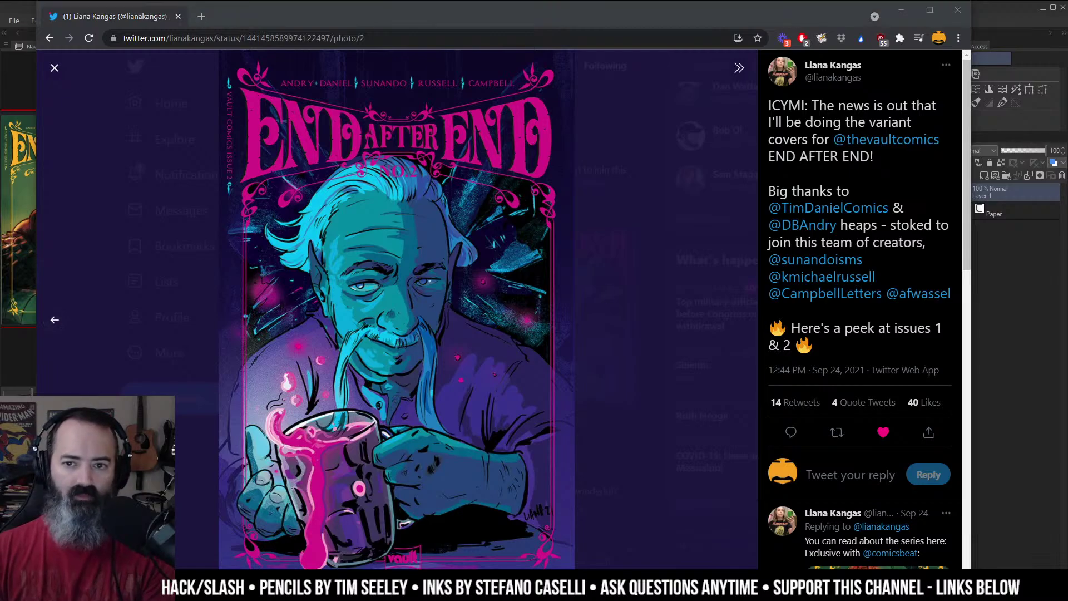
Step: Check the Twitter notifications and home feed, then move the browser off the painting workspace
{"action": "left_click", "coordinate": [595, 181]}
{"action": "left_click", "coordinate": [153, 174]}
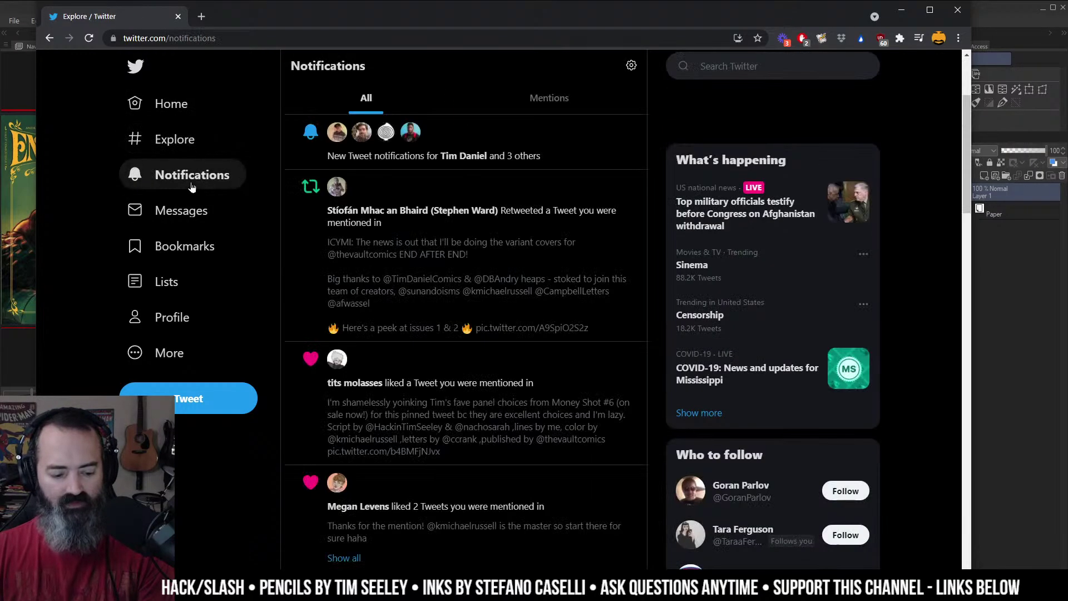
{"action": "left_click", "coordinate": [167, 105]}
{"action": "left_click_drag", "start_coordinate": [296, 1], "coordinate": [1067, 223]}
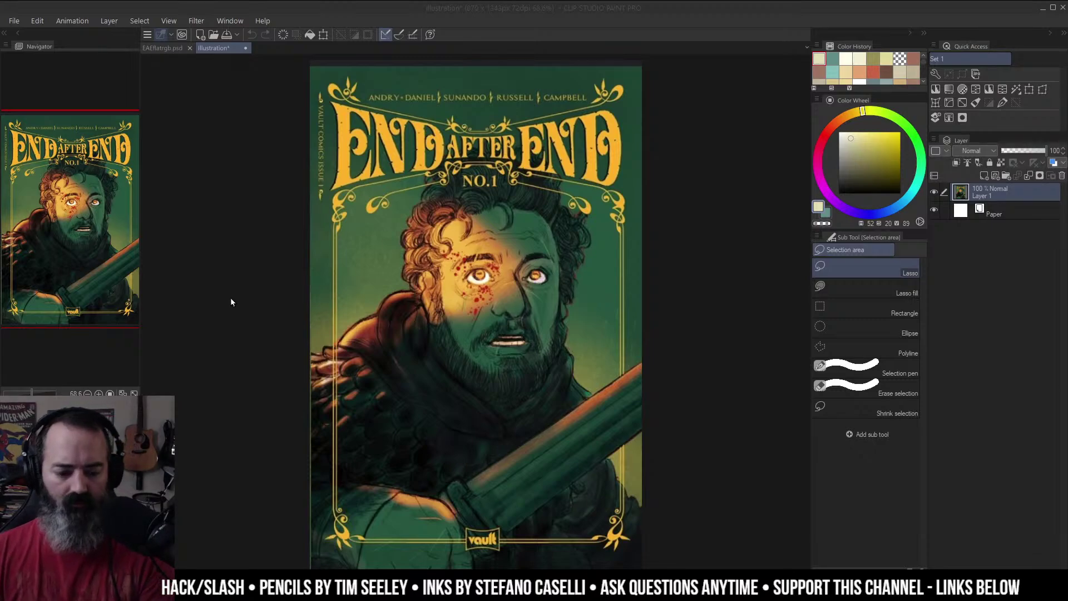
Step: Close the pasted END AFTER END cover illustration without saving it
{"action": "left_click", "coordinate": [245, 48]}
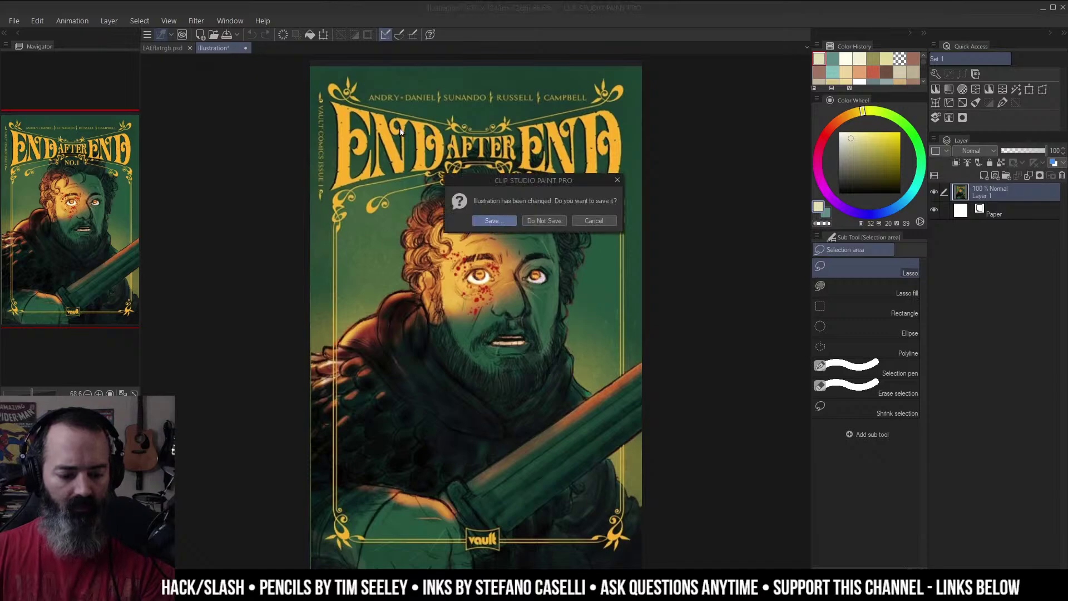
{"action": "left_click", "coordinate": [526, 228]}
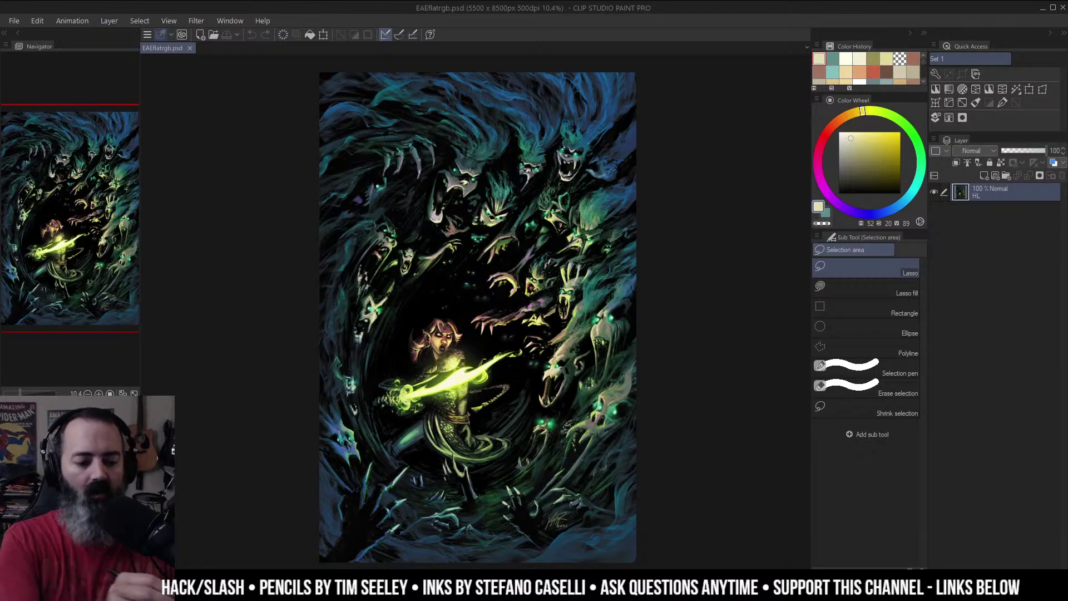
{"action": "left_click", "coordinate": [14, 20]}
{"action": "left_click", "coordinate": [34, 33]}
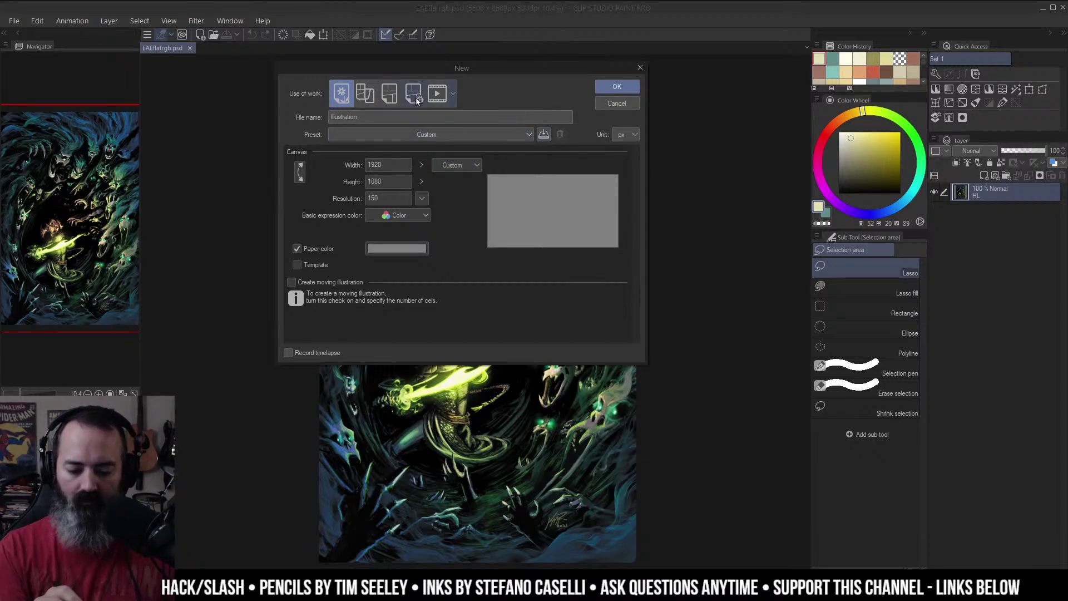
{"action": "left_click", "coordinate": [390, 92]}
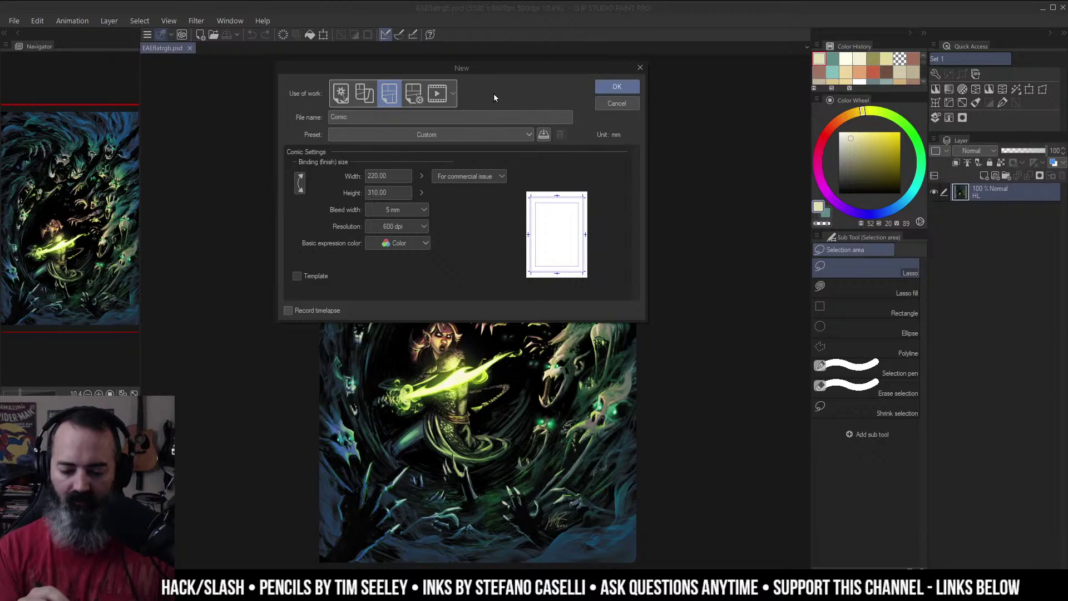
{"action": "left_click", "coordinate": [341, 93]}
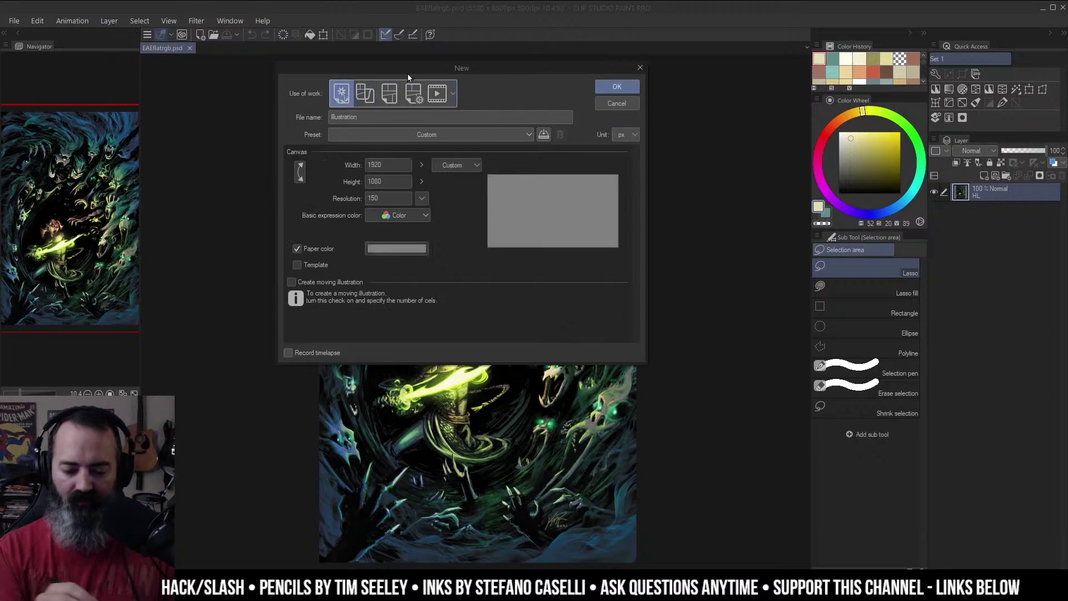
{"action": "left_click", "coordinate": [387, 164]}
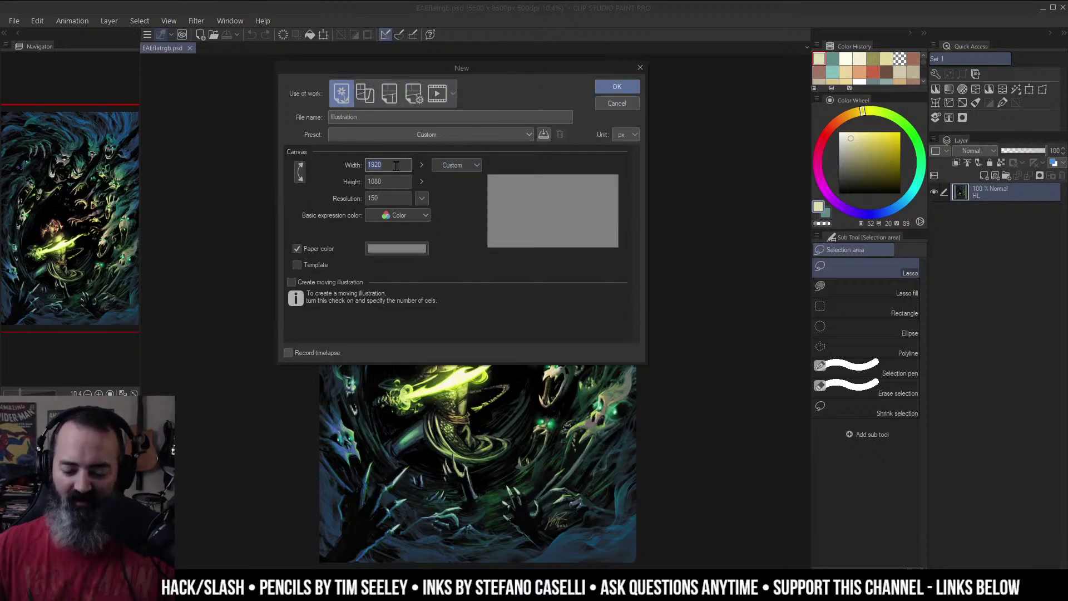
{"action": "left_click", "coordinate": [476, 165]}
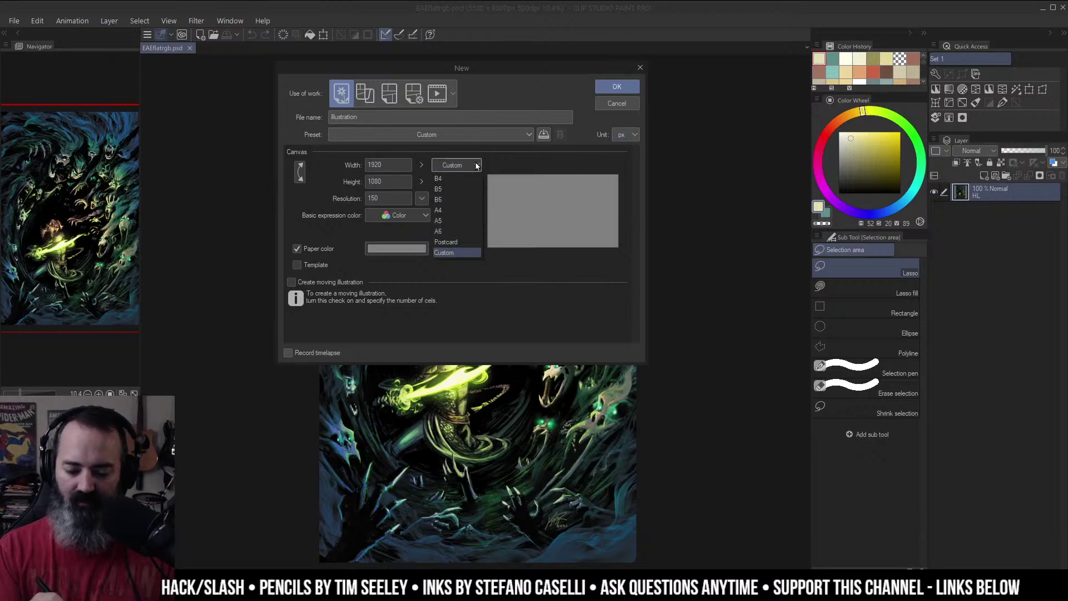
{"action": "left_click", "coordinate": [545, 158]}
{"action": "left_click", "coordinate": [630, 104]}
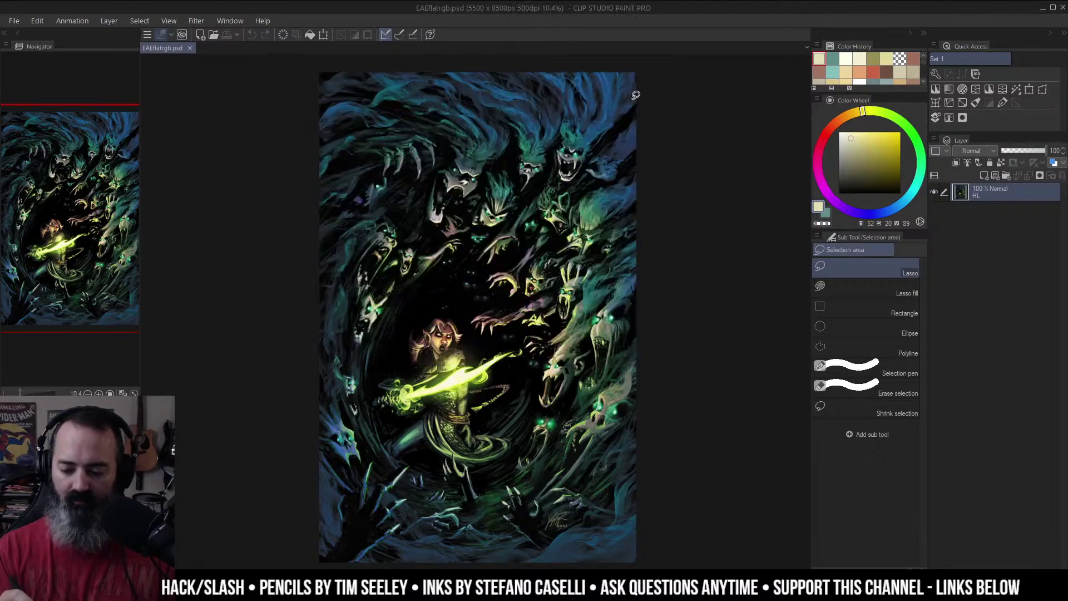
Step: Create a new illustration from the clipboard image and clear the pasted layer to get a blank canvas
{"action": "left_click", "coordinate": [16, 23]}
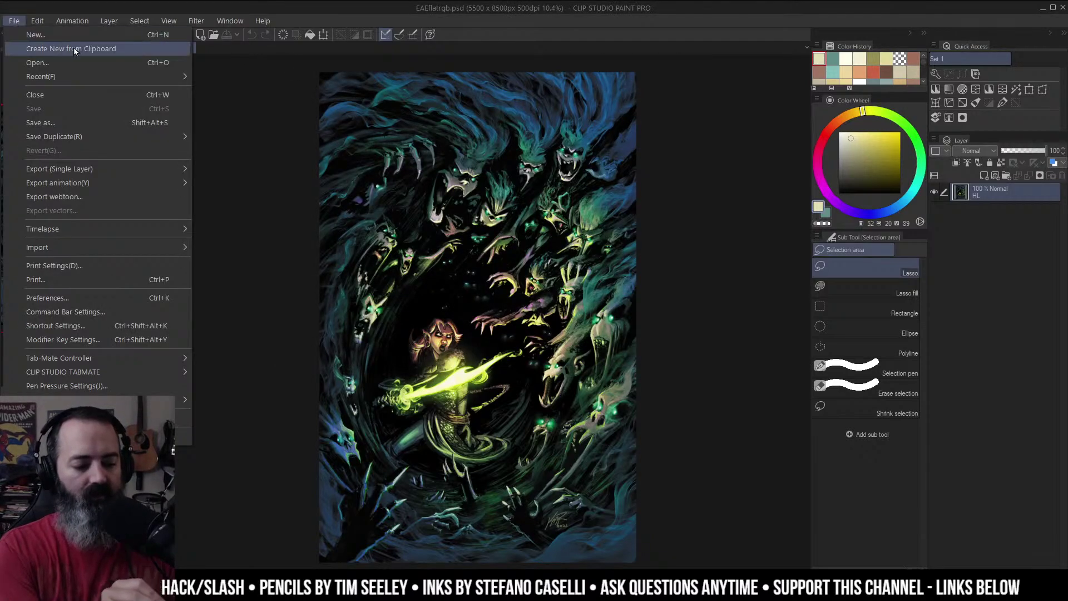
{"action": "left_click", "coordinate": [74, 48]}
{"action": "key", "text": "Delete"}
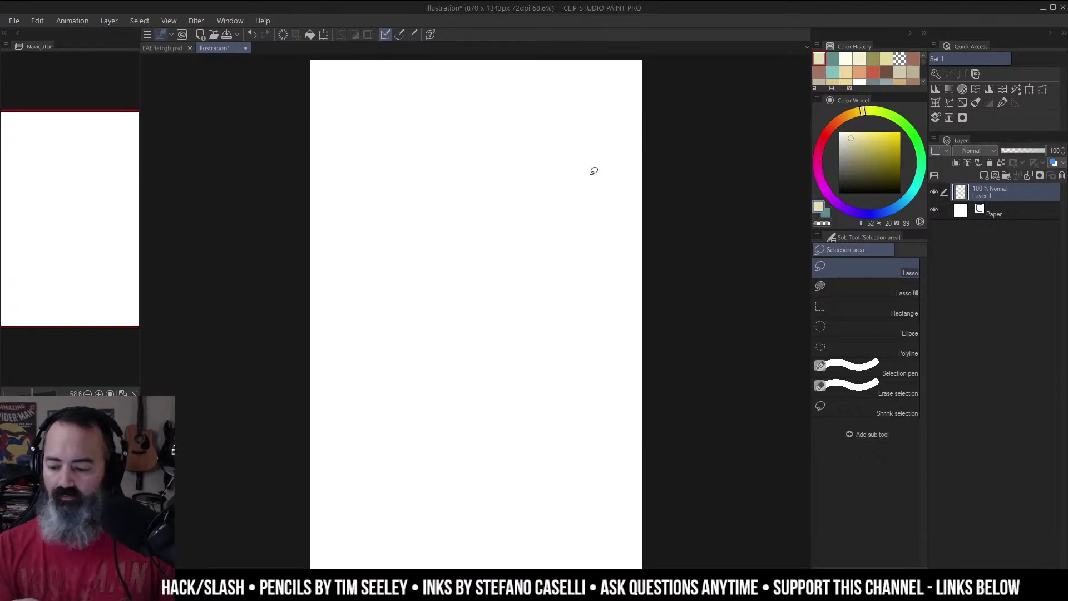
Step: Choose the RC Side Pencil brush with black as the colour, undoing the test strokes made on the blank canvas
{"action": "key", "text": "b"}
{"action": "key", "text": "d"}
{"action": "mouse_move", "coordinate": [537, 167]}
{"action": "left_mouse_down"}
{"action": "mouse_move", "coordinate": [465, 229]}
{"action": "mouse_move", "coordinate": [451, 320]}
{"action": "left_mouse_up"}
{"action": "key", "text": "ctrl+z"}
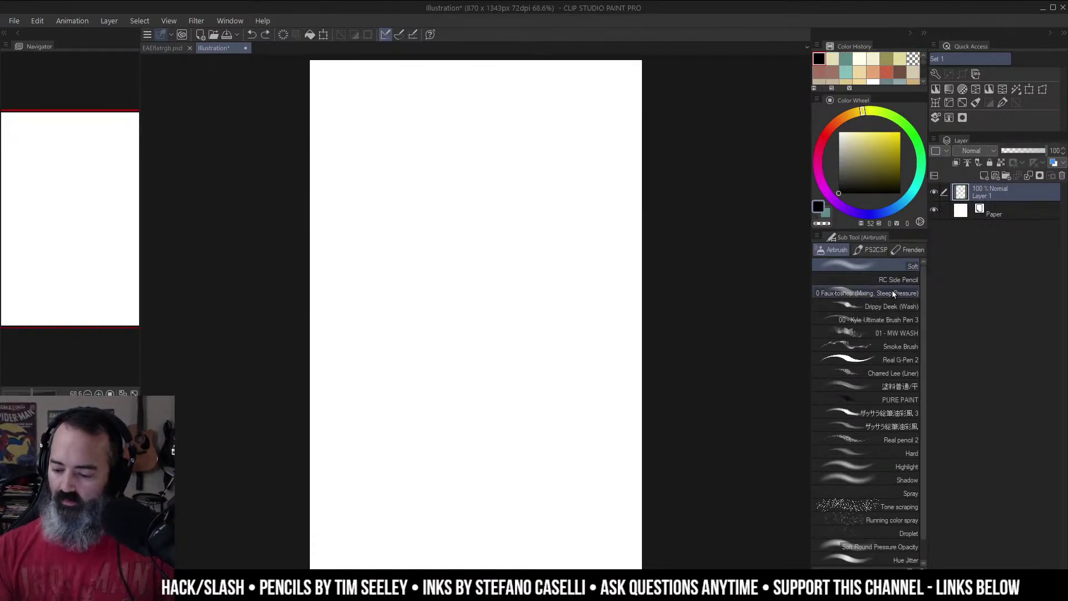
{"action": "left_click", "coordinate": [894, 281]}
{"action": "left_click_drag", "start_coordinate": [511, 167], "coordinate": [531, 216]}
{"action": "key", "text": "ctrl+z"}
{"action": "key", "text": "alt+space"}
{"action": "left_click", "coordinate": [556, 245], "text": "alt"}
{"action": "left_click", "coordinate": [567, 243], "text": "alt"}
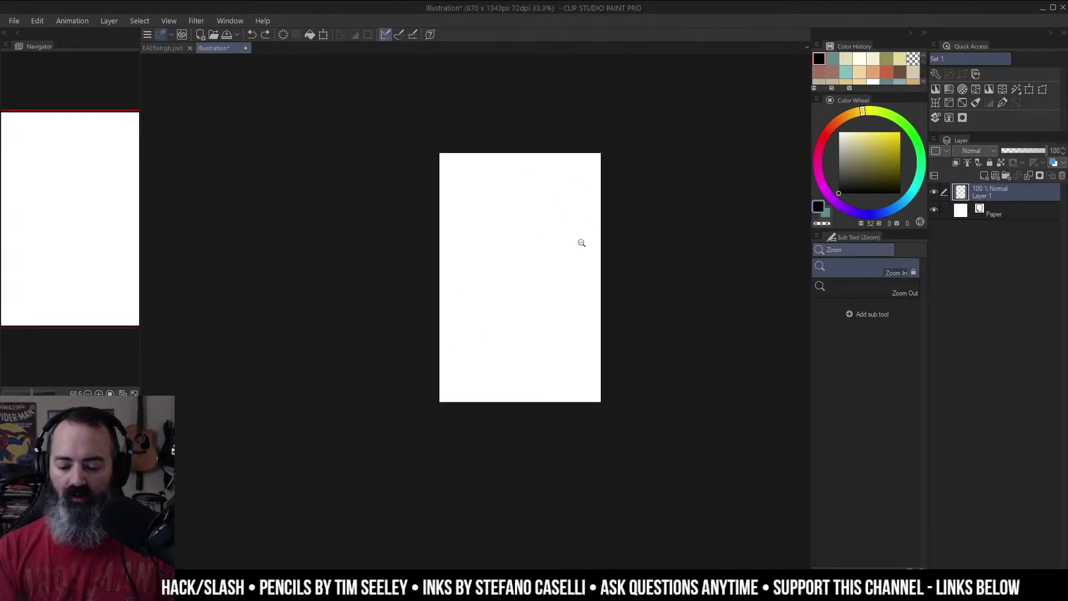
{"action": "left_click", "coordinate": [575, 241], "text": "alt"}
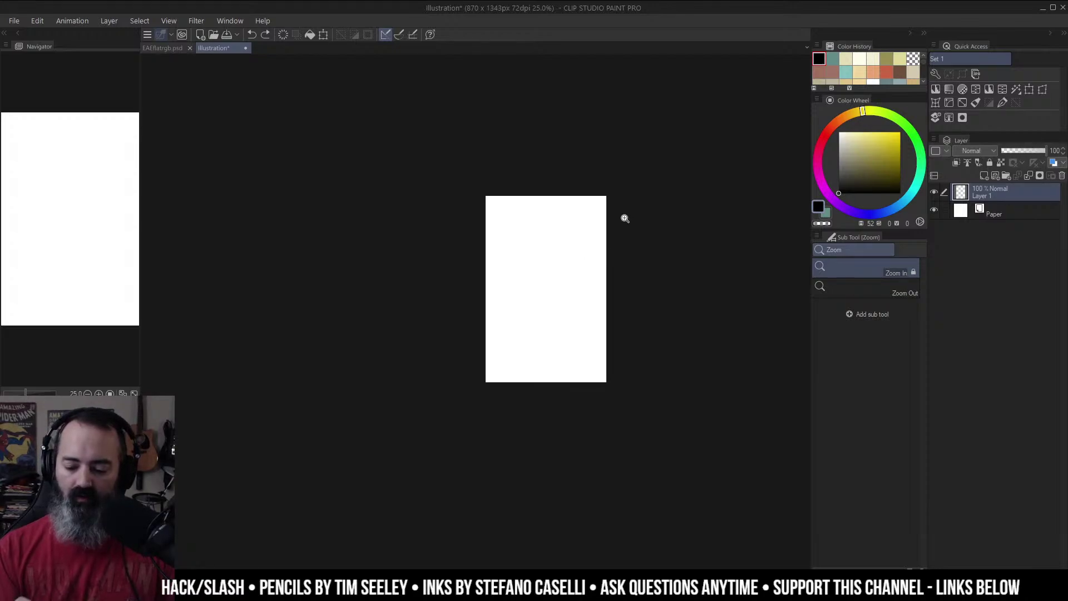
{"action": "key", "text": "b"}
{"action": "left_click_drag", "start_coordinate": [634, 245], "coordinate": [614, 249]}
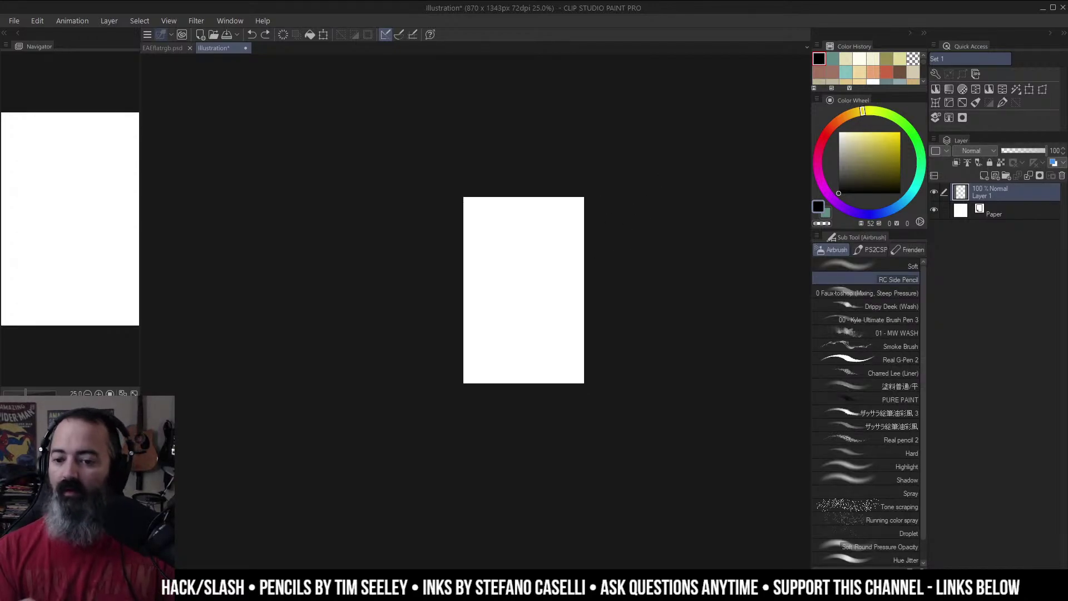
Step: Block in rough black masses: a dark shape mid-page, a broad band along the left edge and another in the lower right corner
{"action": "left_click_drag", "start_coordinate": [535, 263], "coordinate": [538, 265]}
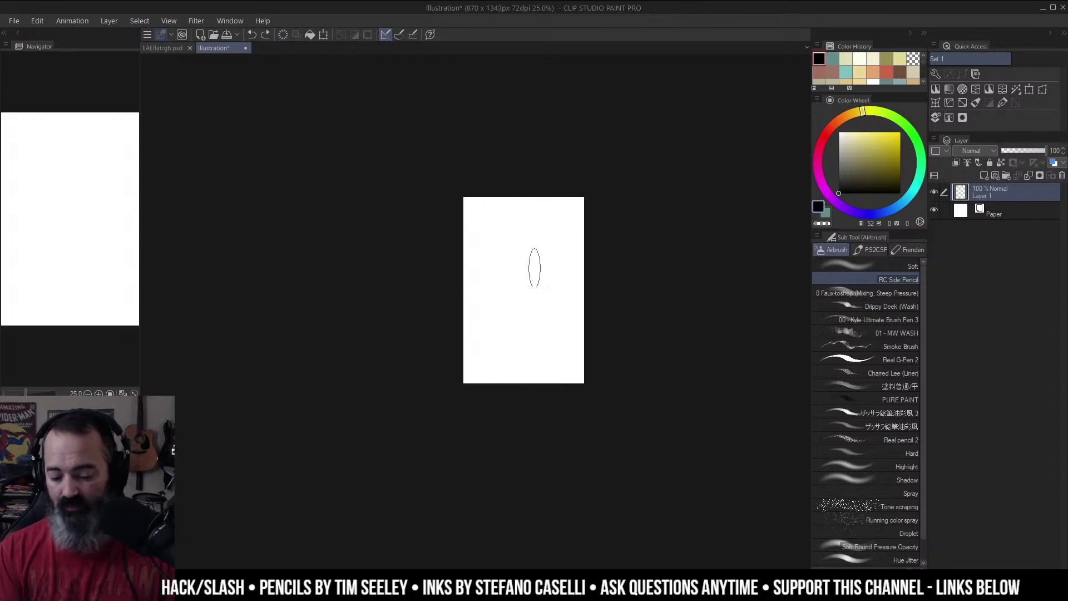
{"action": "mouse_move", "coordinate": [520, 275]}
{"action": "left_mouse_down"}
{"action": "mouse_move", "coordinate": [535, 334]}
{"action": "mouse_move", "coordinate": [539, 323]}
{"action": "left_mouse_up"}
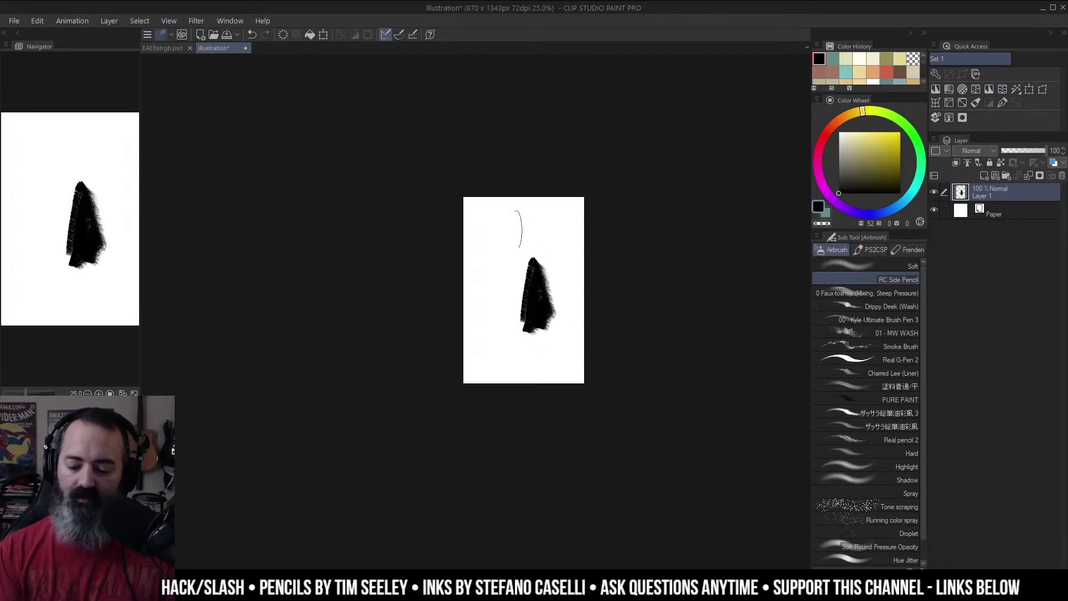
{"action": "mouse_move", "coordinate": [501, 217]}
{"action": "left_mouse_down"}
{"action": "mouse_move", "coordinate": [468, 315]}
{"action": "mouse_move", "coordinate": [488, 231]}
{"action": "mouse_move", "coordinate": [521, 184]}
{"action": "mouse_move", "coordinate": [464, 281]}
{"action": "mouse_move", "coordinate": [479, 231]}
{"action": "mouse_move", "coordinate": [493, 216]}
{"action": "mouse_move", "coordinate": [467, 278]}
{"action": "left_mouse_up"}
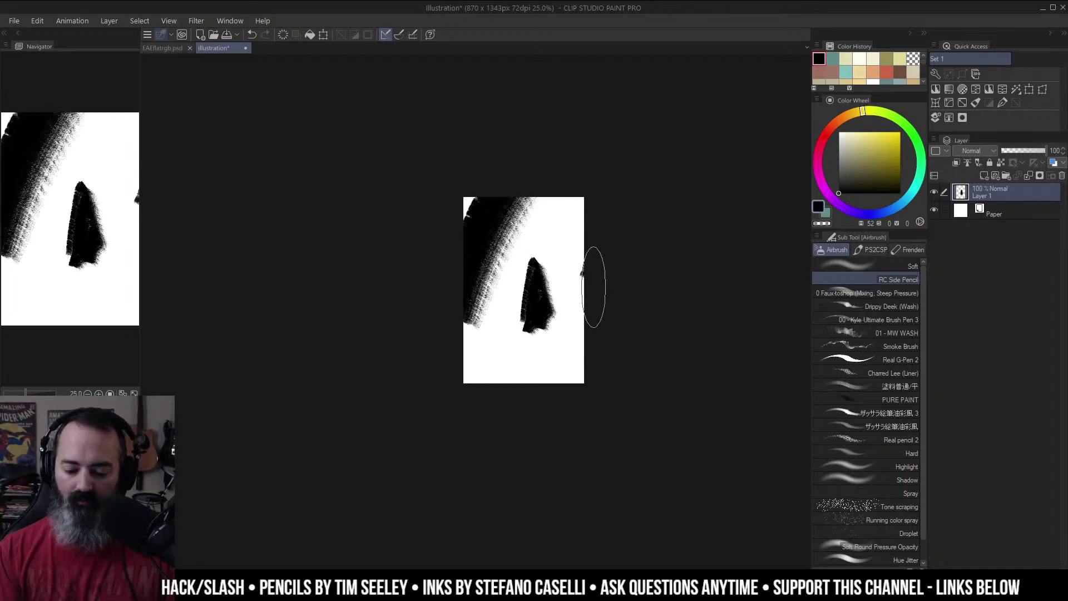
{"action": "left_click_drag", "start_coordinate": [594, 286], "coordinate": [551, 389]}
{"action": "mouse_move", "coordinate": [518, 309]}
{"action": "left_mouse_down"}
{"action": "mouse_move", "coordinate": [516, 347]}
{"action": "mouse_move", "coordinate": [532, 318]}
{"action": "mouse_move", "coordinate": [531, 335]}
{"action": "mouse_move", "coordinate": [540, 323]}
{"action": "mouse_move", "coordinate": [523, 344]}
{"action": "mouse_move", "coordinate": [534, 276]}
{"action": "mouse_move", "coordinate": [519, 332]}
{"action": "left_mouse_up"}
{"action": "left_click", "coordinate": [491, 248], "text": "alt"}
{"action": "left_click_drag", "start_coordinate": [491, 247], "coordinate": [468, 345]}
{"action": "left_click_drag", "start_coordinate": [585, 298], "coordinate": [553, 415]}
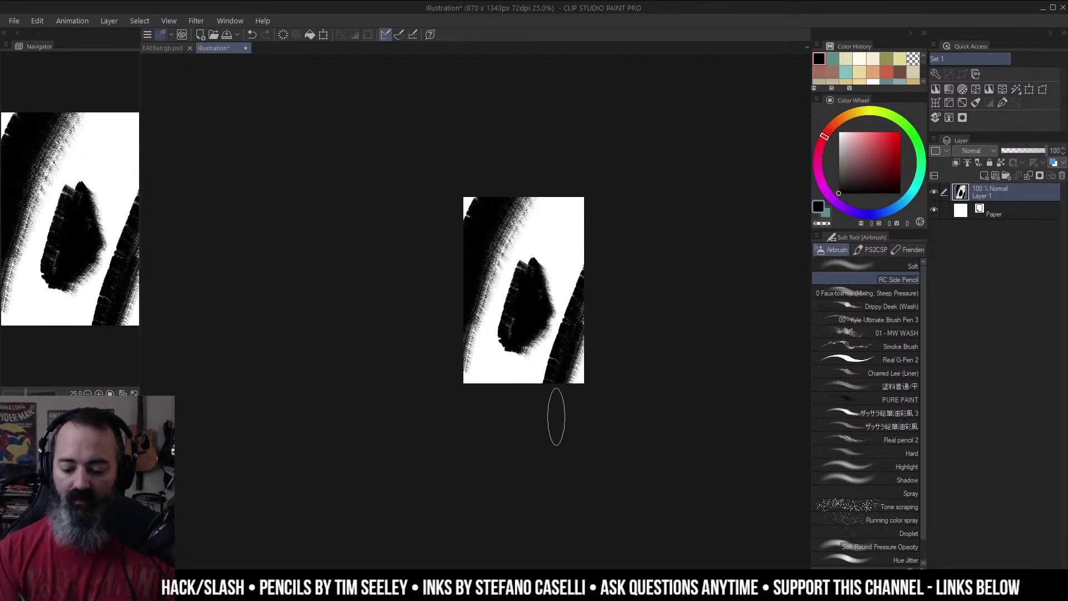
{"action": "left_click_drag", "start_coordinate": [565, 248], "coordinate": [587, 230]}
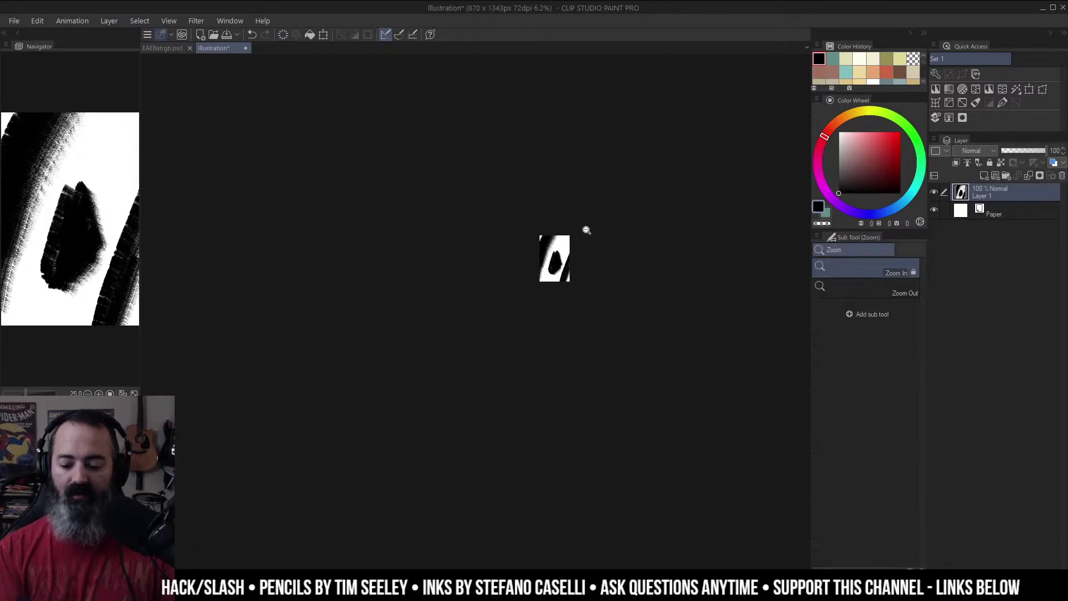
{"action": "left_click_drag", "start_coordinate": [551, 268], "coordinate": [549, 297]}
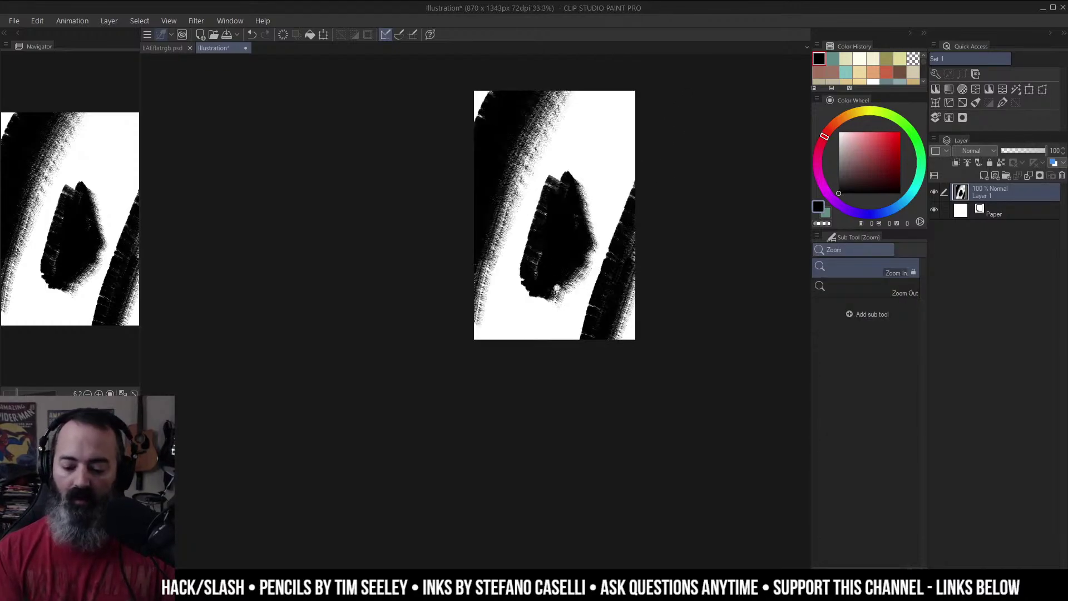
Step: Sample white from the canvas and paint light areas into the upper part of the central black shape
{"action": "left_click", "coordinate": [594, 184], "text": "alt"}
{"action": "mouse_move", "coordinate": [584, 159]}
{"action": "left_mouse_down"}
{"action": "mouse_move", "coordinate": [571, 206]}
{"action": "mouse_move", "coordinate": [547, 230]}
{"action": "mouse_move", "coordinate": [554, 243]}
{"action": "mouse_move", "coordinate": [574, 222]}
{"action": "mouse_move", "coordinate": [554, 258]}
{"action": "left_mouse_up"}
{"action": "left_click", "coordinate": [576, 236], "text": "ctrl+alt"}
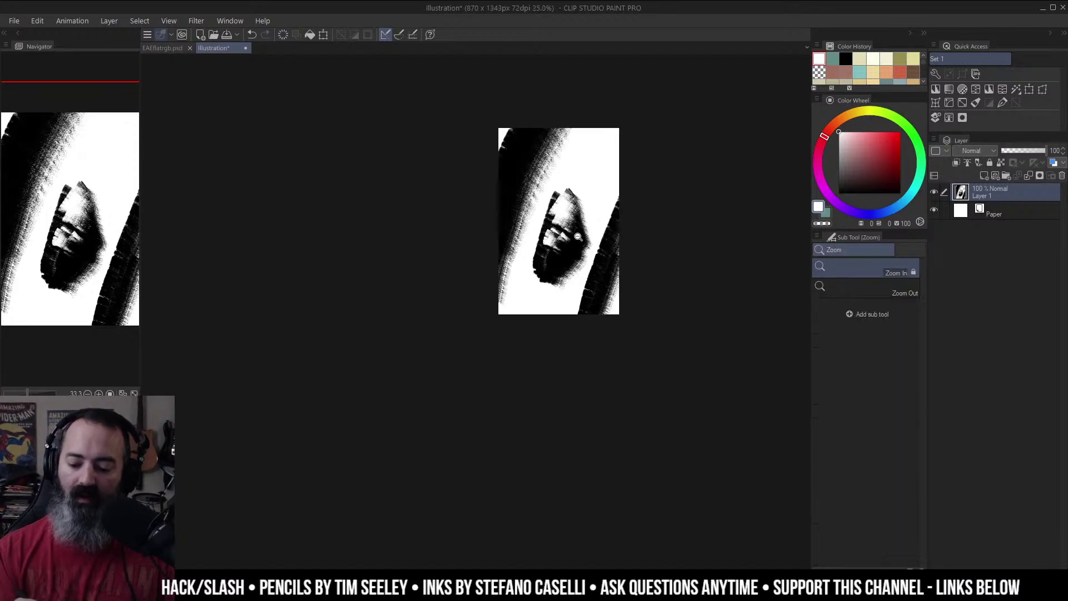
{"action": "left_click", "coordinate": [577, 235], "text": "ctrl+alt"}
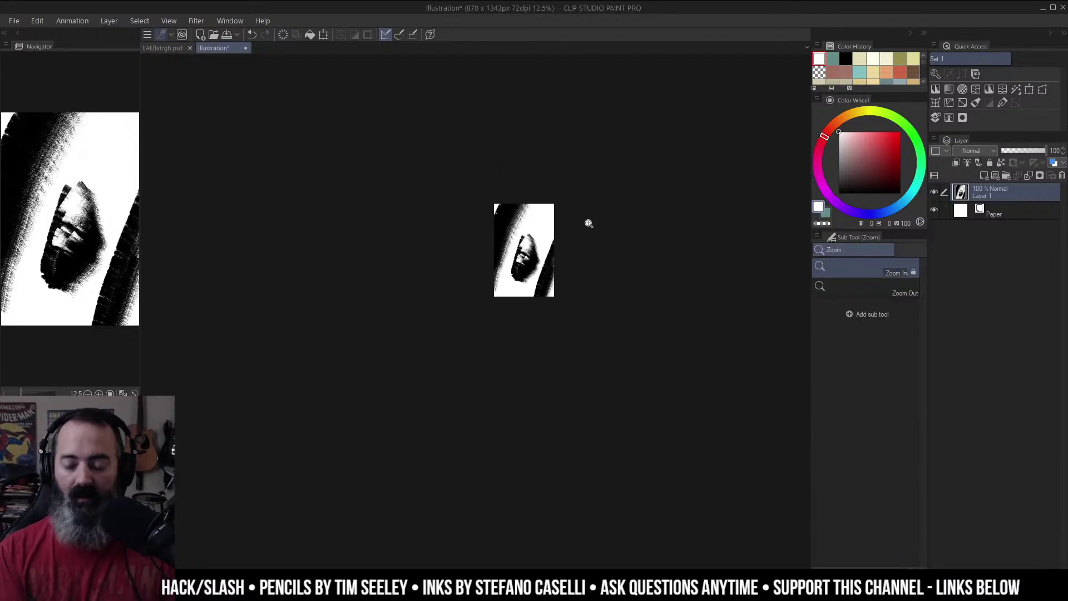
{"action": "left_click", "coordinate": [593, 198]}
Step: Undo all the black and white thumbnail strokes back to a blank canvas
{"action": "key", "text": "ctrl+z"}
{"action": "key", "text": "ctrl+z"}
{"action": "key", "text": "ctrl+z"}
{"action": "key", "text": "ctrl+z"}
{"action": "key", "text": "ctrl+z"}
{"action": "key", "text": "ctrl+z"}
{"action": "key", "text": "ctrl+z"}
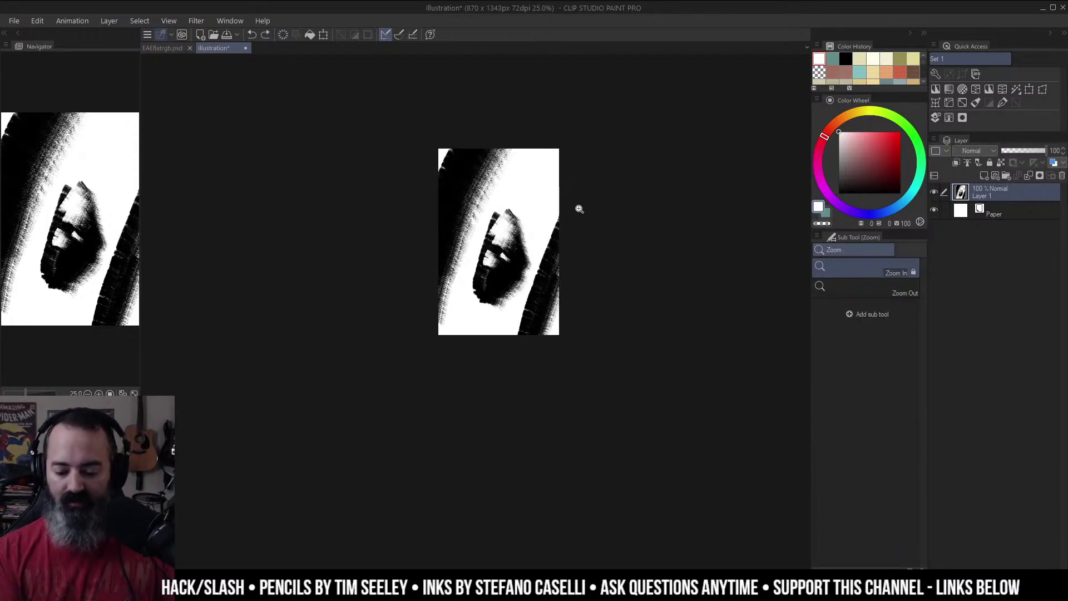
{"action": "key", "text": "ctrl+z"}
{"action": "key", "text": "ctrl+z"}
{"action": "key", "text": "ctrl+z"}
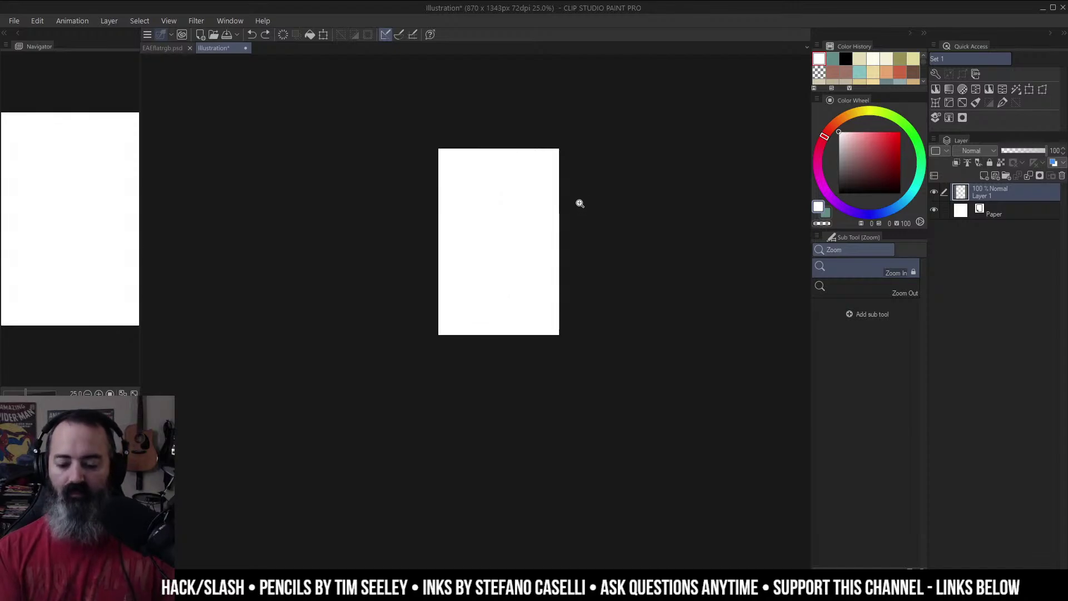
Step: Set the colour back to black and sketch a small stick figure with raised arms and bent legs near the page centre
{"action": "left_click_drag", "start_coordinate": [583, 170], "coordinate": [594, 197]}
{"action": "key", "text": "b"}
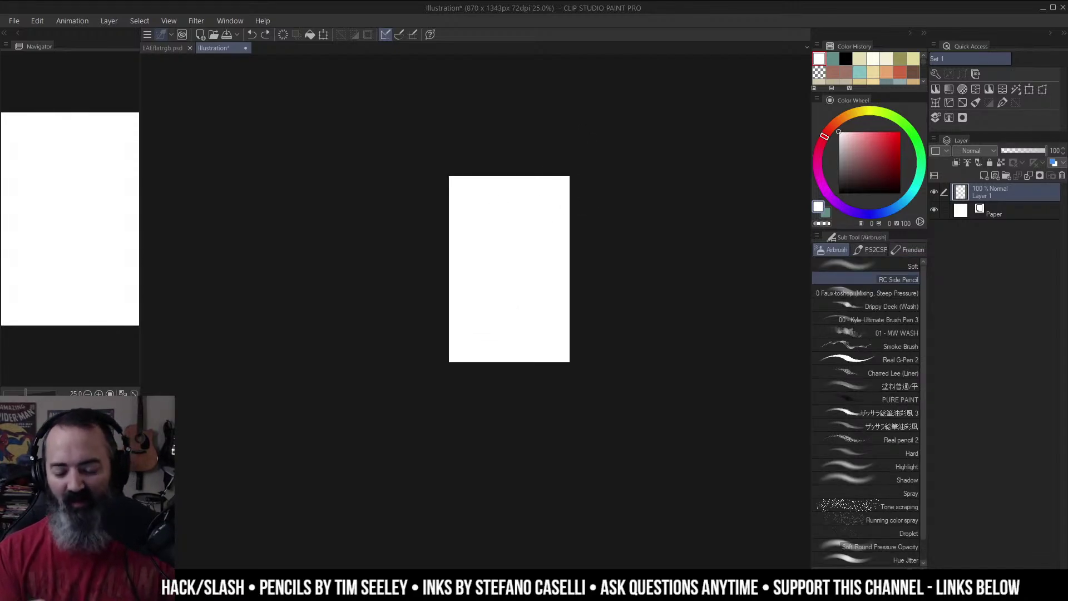
{"action": "left_click", "coordinate": [529, 251], "text": "ctrl"}
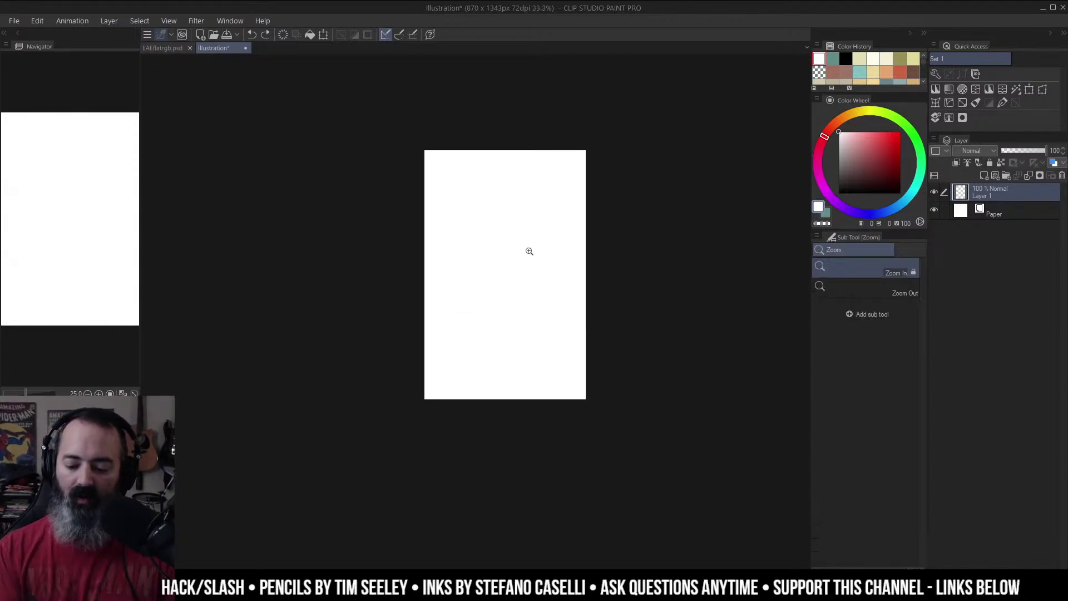
{"action": "left_click", "coordinate": [534, 253]}
{"action": "key", "text": "b"}
{"action": "left_click", "coordinate": [839, 192]}
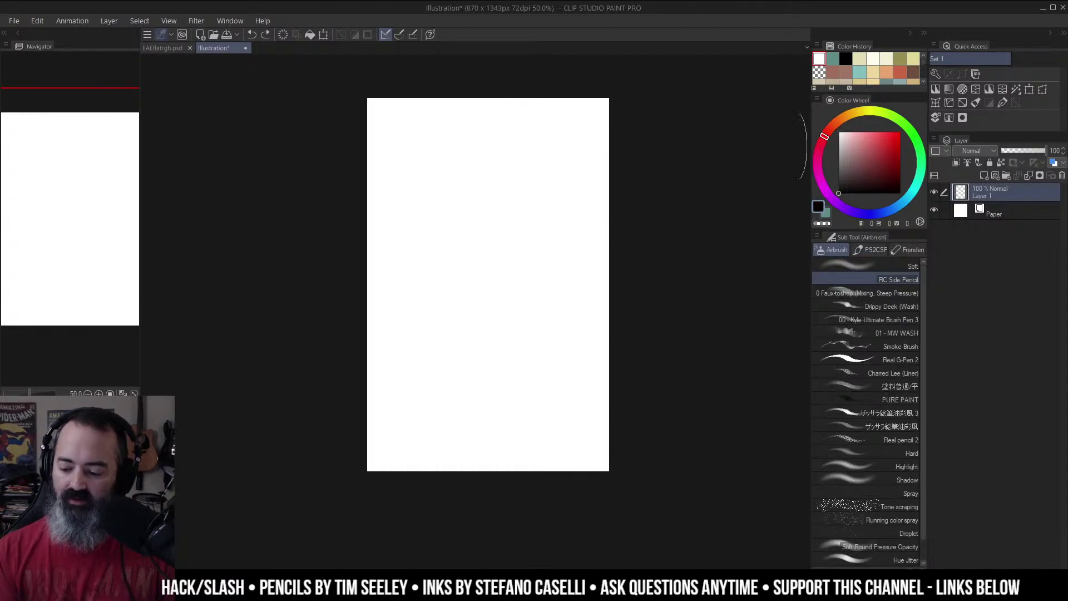
{"action": "left_click", "coordinate": [536, 245], "text": "ctrl"}
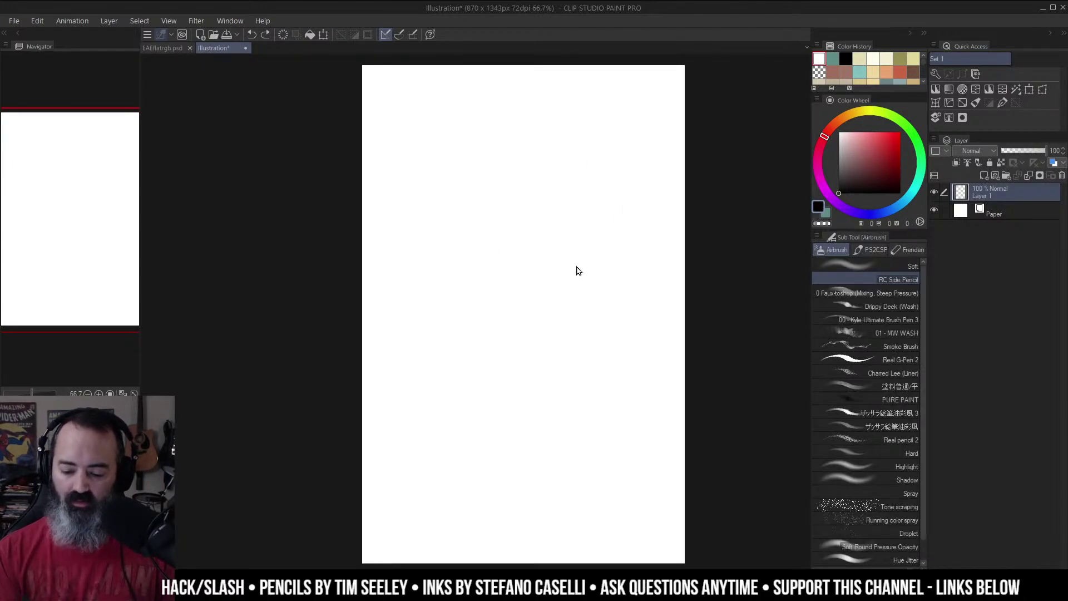
{"action": "mouse_move", "coordinate": [546, 260]}
{"action": "left_mouse_down"}
{"action": "mouse_move", "coordinate": [567, 302]}
{"action": "mouse_move", "coordinate": [581, 281]}
{"action": "mouse_move", "coordinate": [573, 299]}
{"action": "mouse_move", "coordinate": [548, 315]}
{"action": "mouse_move", "coordinate": [519, 282]}
{"action": "left_mouse_up"}
{"action": "left_click_drag", "start_coordinate": [579, 309], "coordinate": [615, 278]}
{"action": "mouse_move", "coordinate": [570, 316]}
{"action": "left_mouse_down"}
{"action": "mouse_move", "coordinate": [562, 356]}
{"action": "mouse_move", "coordinate": [538, 370]}
{"action": "mouse_move", "coordinate": [542, 392]}
{"action": "mouse_move", "coordinate": [522, 399]}
{"action": "left_mouse_up"}
{"action": "mouse_move", "coordinate": [563, 357]}
{"action": "left_mouse_down"}
{"action": "mouse_move", "coordinate": [589, 370]}
{"action": "mouse_move", "coordinate": [581, 401]}
{"action": "left_mouse_up"}
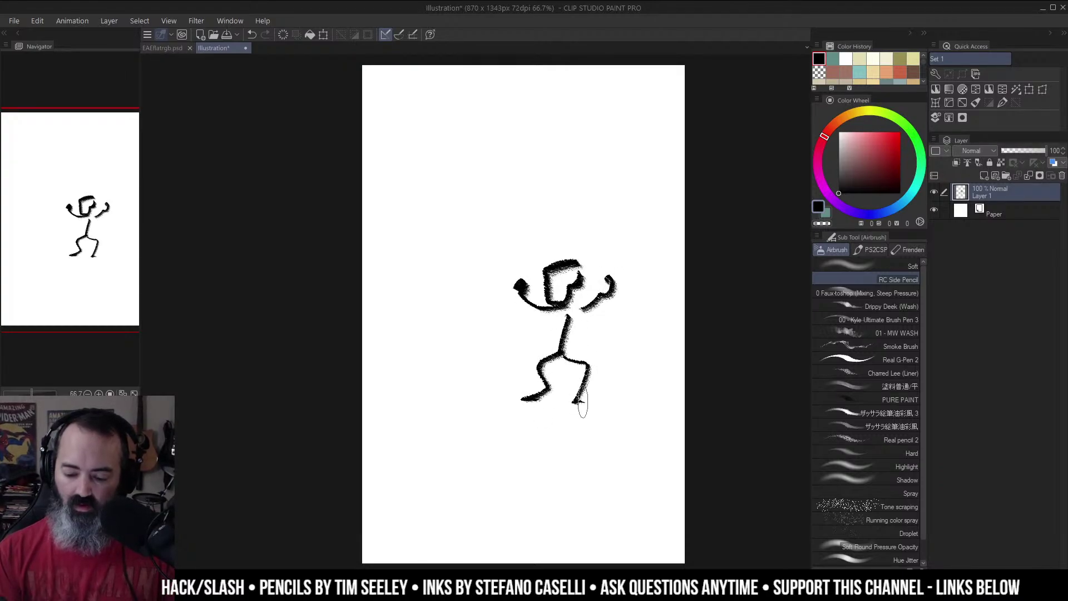
{"action": "left_click", "coordinate": [618, 339], "text": "alt"}
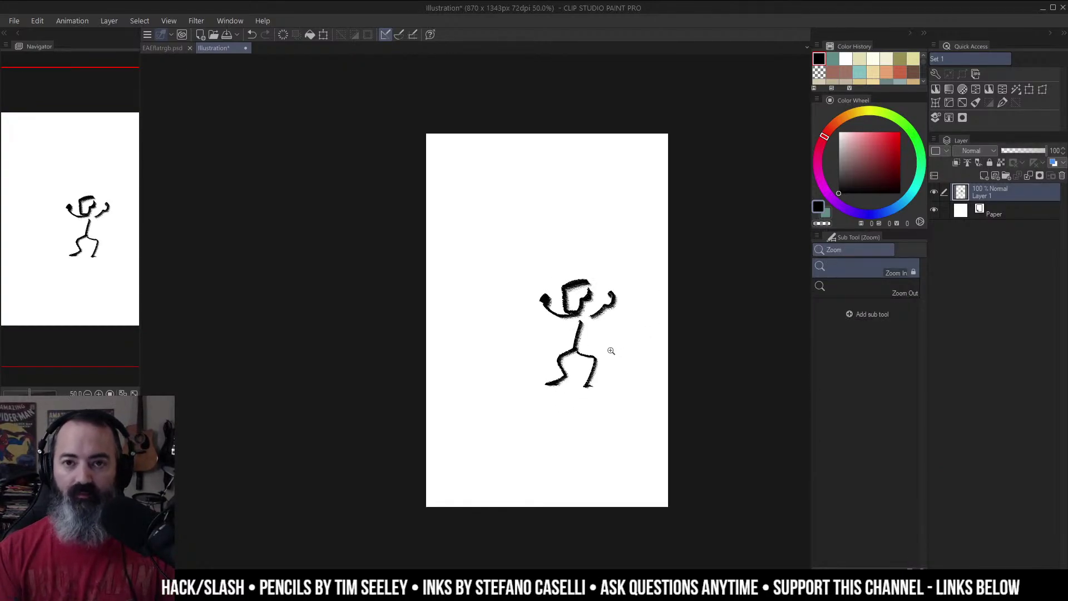
{"action": "left_click", "coordinate": [590, 313], "text": "alt"}
{"action": "left_click_drag", "start_coordinate": [611, 324], "coordinate": [574, 327]}
{"action": "left_click", "coordinate": [567, 350]}
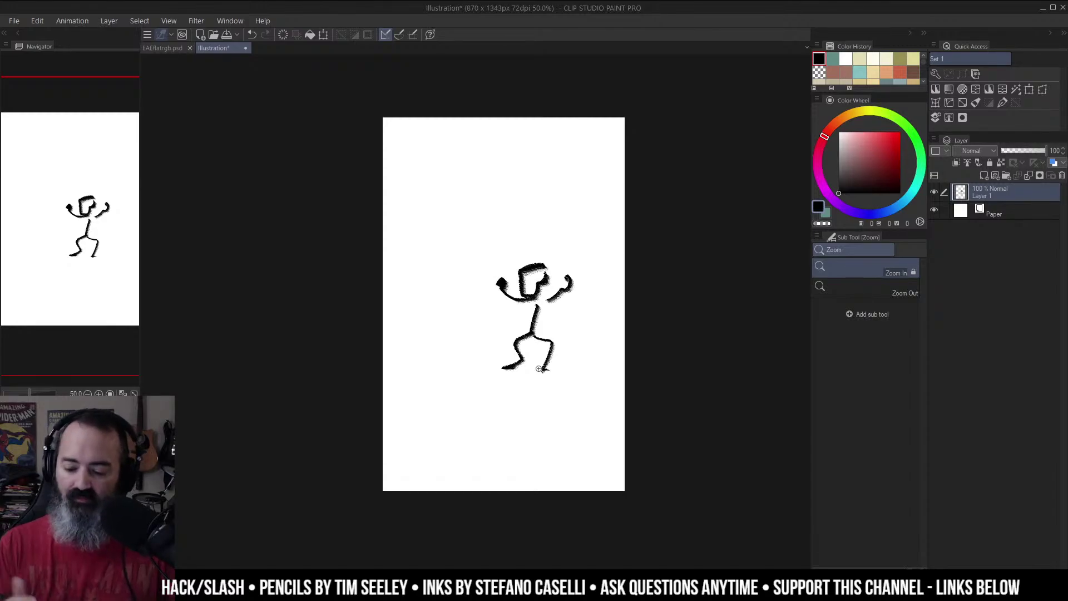
Step: Undo all the stick figure strokes
{"action": "key", "text": "ctrl+z"}
{"action": "key", "text": "ctrl+z"}
{"action": "key", "text": "ctrl+z"}
{"action": "key", "text": "ctrl+z"}
{"action": "key", "text": "ctrl+z"}
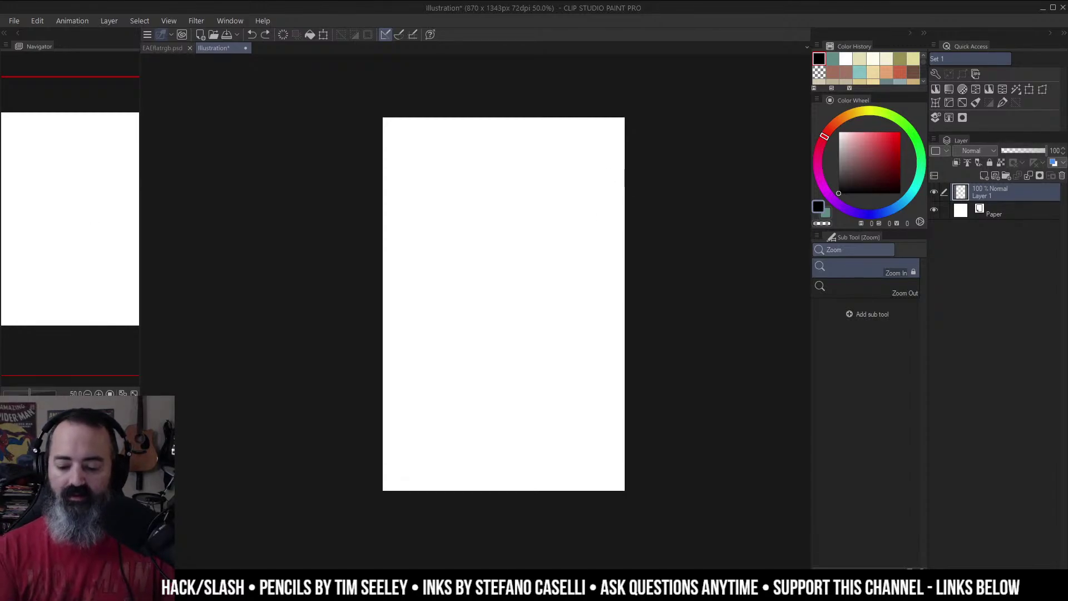
Step: Try a first small house sketch near the middle of the page with the RC Side Pencil, and undo its strokes
{"action": "key", "text": "b"}
{"action": "left_click_drag", "start_coordinate": [566, 252], "coordinate": [586, 239]}
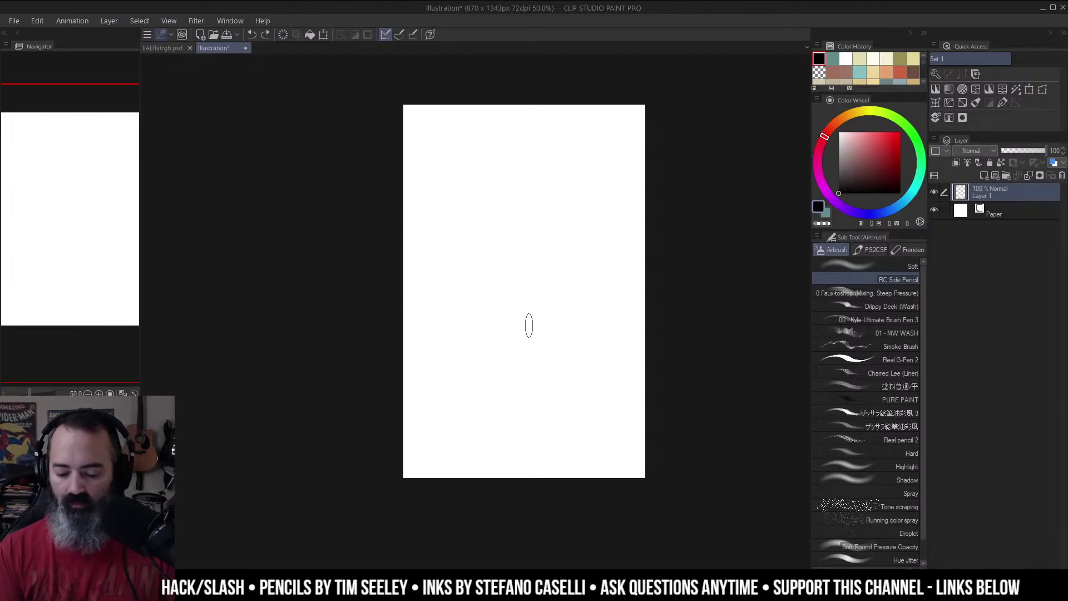
{"action": "mouse_move", "coordinate": [531, 303]}
{"action": "left_mouse_down"}
{"action": "mouse_move", "coordinate": [533, 332]}
{"action": "mouse_move", "coordinate": [560, 279]}
{"action": "mouse_move", "coordinate": [595, 301]}
{"action": "left_mouse_up"}
{"action": "mouse_move", "coordinate": [585, 295]}
{"action": "left_mouse_down"}
{"action": "mouse_move", "coordinate": [587, 327]}
{"action": "mouse_move", "coordinate": [604, 327]}
{"action": "left_mouse_up"}
{"action": "key", "text": "ctrl+z"}
{"action": "key", "text": "ctrl+z"}
{"action": "key", "text": "ctrl+z"}
{"action": "key", "text": "ctrl+z"}
{"action": "key", "text": "ctrl+z"}
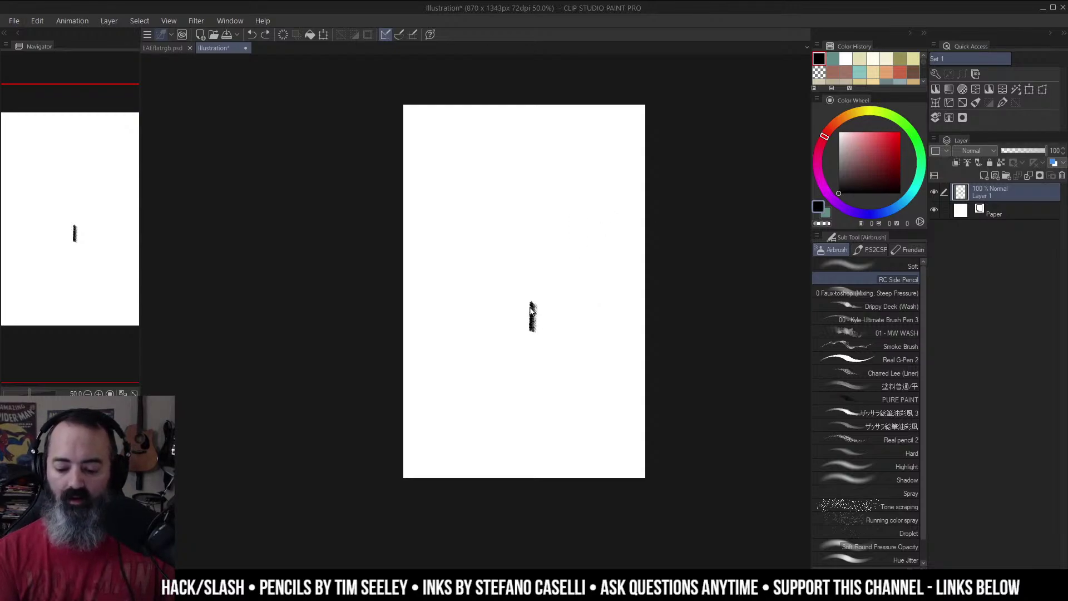
Step: Sketch a small house with a pitched roof, side walls and a base line in the lower middle of the page
{"action": "mouse_move", "coordinate": [522, 346]}
{"action": "left_mouse_down"}
{"action": "mouse_move", "coordinate": [525, 379]}
{"action": "mouse_move", "coordinate": [543, 316]}
{"action": "left_mouse_up"}
{"action": "left_click_drag", "start_coordinate": [537, 312], "coordinate": [601, 350]}
{"action": "mouse_move", "coordinate": [587, 343]}
{"action": "left_mouse_down"}
{"action": "mouse_move", "coordinate": [592, 379]}
{"action": "mouse_move", "coordinate": [603, 376]}
{"action": "left_mouse_up"}
Step: Outline a large loose form towering over the house, with contours running down both sides of the page
{"action": "mouse_move", "coordinate": [556, 106]}
{"action": "left_mouse_down"}
{"action": "mouse_move", "coordinate": [553, 185]}
{"action": "mouse_move", "coordinate": [461, 250]}
{"action": "mouse_move", "coordinate": [428, 365]}
{"action": "left_mouse_up"}
{"action": "left_click_drag", "start_coordinate": [455, 363], "coordinate": [476, 373]}
{"action": "left_click_drag", "start_coordinate": [616, 209], "coordinate": [645, 248]}
{"action": "mouse_move", "coordinate": [568, 161]}
{"action": "left_mouse_down"}
{"action": "mouse_move", "coordinate": [638, 157]}
{"action": "mouse_move", "coordinate": [550, 215]}
{"action": "left_mouse_up"}
{"action": "mouse_move", "coordinate": [568, 228]}
{"action": "left_mouse_down"}
{"action": "mouse_move", "coordinate": [598, 251]}
{"action": "mouse_move", "coordinate": [628, 350]}
{"action": "left_mouse_up"}
{"action": "left_click_drag", "start_coordinate": [630, 258], "coordinate": [644, 336]}
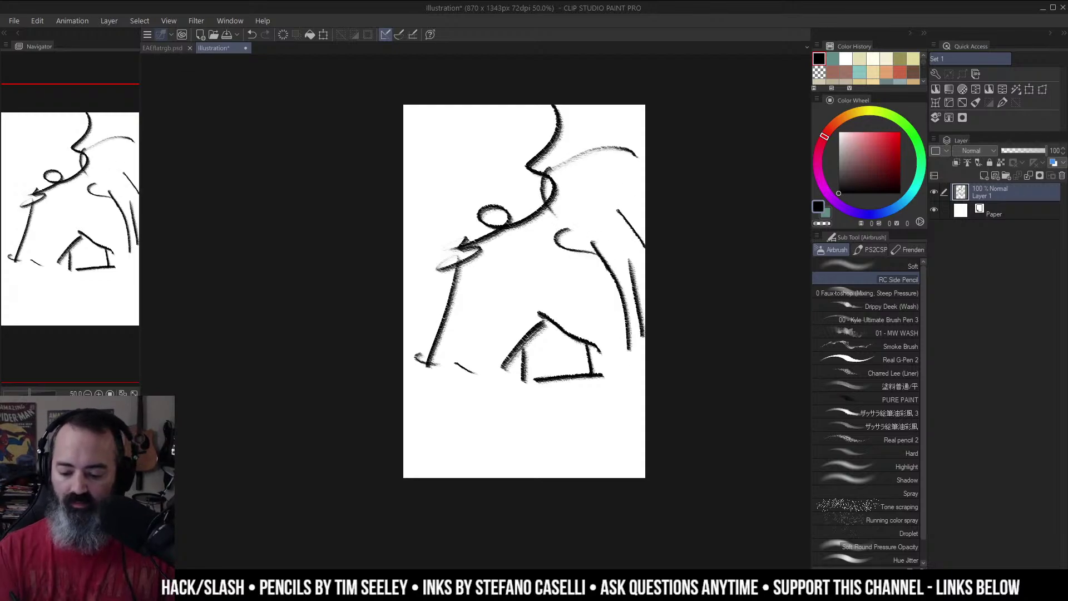
Step: Add a distant horizon behind the house and a ground line across the full page width below it
{"action": "mouse_move", "coordinate": [448, 286]}
{"action": "left_mouse_down"}
{"action": "mouse_move", "coordinate": [489, 311]}
{"action": "mouse_move", "coordinate": [537, 303]}
{"action": "left_mouse_up"}
{"action": "left_click_drag", "start_coordinate": [576, 300], "coordinate": [645, 300]}
{"action": "mouse_move", "coordinate": [524, 350]}
{"action": "left_mouse_down"}
{"action": "mouse_move", "coordinate": [559, 308]}
{"action": "mouse_move", "coordinate": [580, 338]}
{"action": "left_mouse_up"}
{"action": "left_click_drag", "start_coordinate": [405, 413], "coordinate": [645, 409]}
Step: Scribble dark zigzag shading from the base of the house down into the foreground
{"action": "left_click_drag", "start_coordinate": [508, 395], "coordinate": [573, 378]}
{"action": "mouse_move", "coordinate": [495, 414]}
{"action": "left_mouse_down"}
{"action": "mouse_move", "coordinate": [568, 389]}
{"action": "mouse_move", "coordinate": [609, 402]}
{"action": "mouse_move", "coordinate": [430, 427]}
{"action": "mouse_move", "coordinate": [454, 447]}
{"action": "mouse_move", "coordinate": [382, 489]}
{"action": "left_mouse_up"}
{"action": "key", "text": "alt+space"}
{"action": "left_click", "coordinate": [590, 364], "text": "alt"}
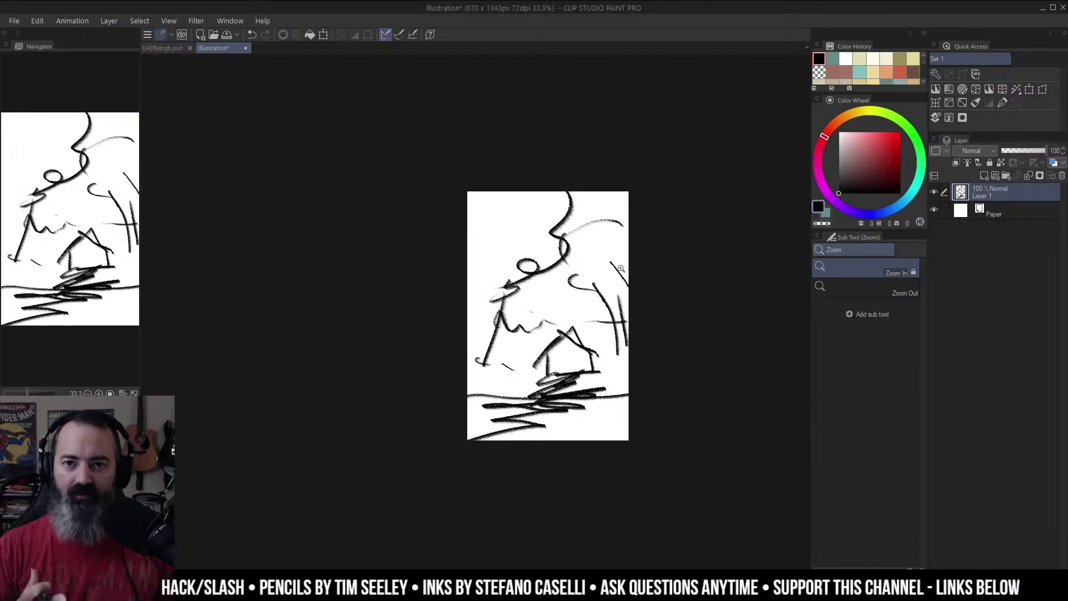
Step: Hatch rough shading across the upper left sky, the large form on the right and the area around the house
{"action": "mouse_move", "coordinate": [540, 193]}
{"action": "left_mouse_down"}
{"action": "mouse_move", "coordinate": [468, 229]}
{"action": "mouse_move", "coordinate": [468, 244]}
{"action": "left_mouse_up"}
{"action": "left_click_drag", "start_coordinate": [557, 218], "coordinate": [467, 288]}
{"action": "left_click_drag", "start_coordinate": [547, 249], "coordinate": [469, 337]}
{"action": "left_click_drag", "start_coordinate": [503, 323], "coordinate": [472, 370]}
{"action": "left_click_drag", "start_coordinate": [609, 228], "coordinate": [587, 267]}
{"action": "mouse_move", "coordinate": [625, 254]}
{"action": "left_mouse_down"}
{"action": "mouse_move", "coordinate": [599, 294]}
{"action": "mouse_move", "coordinate": [623, 318]}
{"action": "left_mouse_up"}
{"action": "mouse_move", "coordinate": [517, 353]}
{"action": "left_mouse_down"}
{"action": "mouse_move", "coordinate": [594, 326]}
{"action": "mouse_move", "coordinate": [544, 312]}
{"action": "mouse_move", "coordinate": [631, 330]}
{"action": "left_mouse_up"}
Step: Undo the hatching and foreground shading back to the line sketch with the ground line
{"action": "key", "text": "ctrl+z"}
{"action": "key", "text": "ctrl+z"}
{"action": "key", "text": "ctrl+z"}
{"action": "key", "text": "ctrl+z"}
{"action": "key", "text": "ctrl+z"}
{"action": "key", "text": "ctrl+z"}
{"action": "key", "text": "ctrl+z"}
{"action": "key", "text": "ctrl+z"}
{"action": "key", "text": "ctrl+z"}
{"action": "key", "text": "ctrl+z"}
{"action": "key", "text": "ctrl+z"}
{"action": "key", "text": "ctrl+z"}
{"action": "key", "text": "ctrl+z"}
{"action": "key", "text": "ctrl+z"}
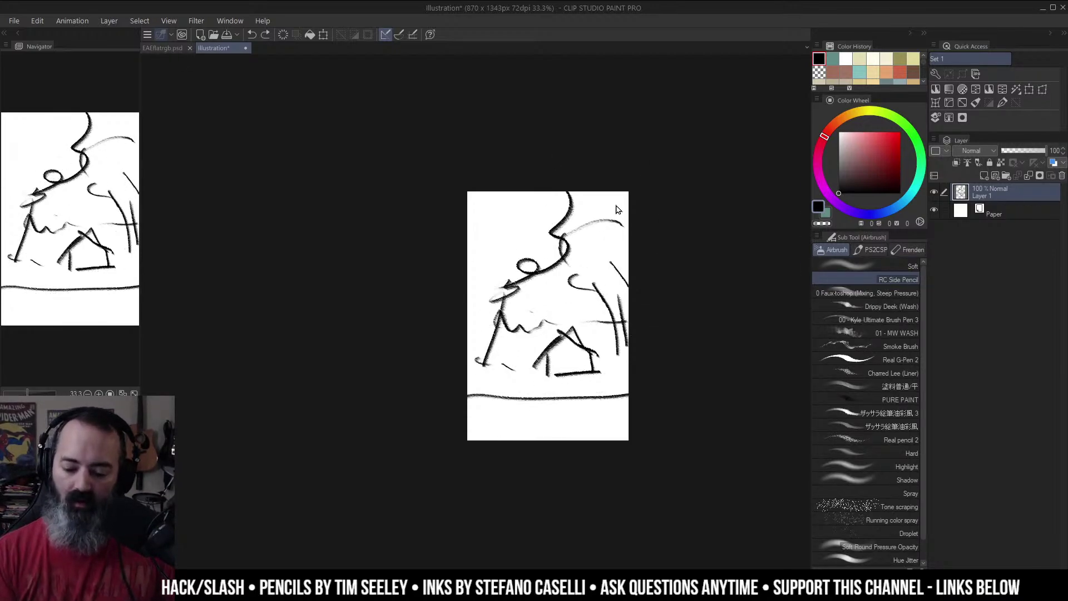
Step: Undo all the remaining sketch strokes until the illustration page is blank
{"action": "key", "text": "ctrl+z"}
{"action": "key", "text": "ctrl+z"}
{"action": "key", "text": "ctrl+z"}
{"action": "key", "text": "ctrl+z"}
{"action": "key", "text": "ctrl+z"}
{"action": "key", "text": "ctrl+z"}
{"action": "key", "text": "ctrl+z"}
{"action": "key", "text": "ctrl+z"}
{"action": "key", "text": "ctrl+z"}
{"action": "key", "text": "ctrl+z"}
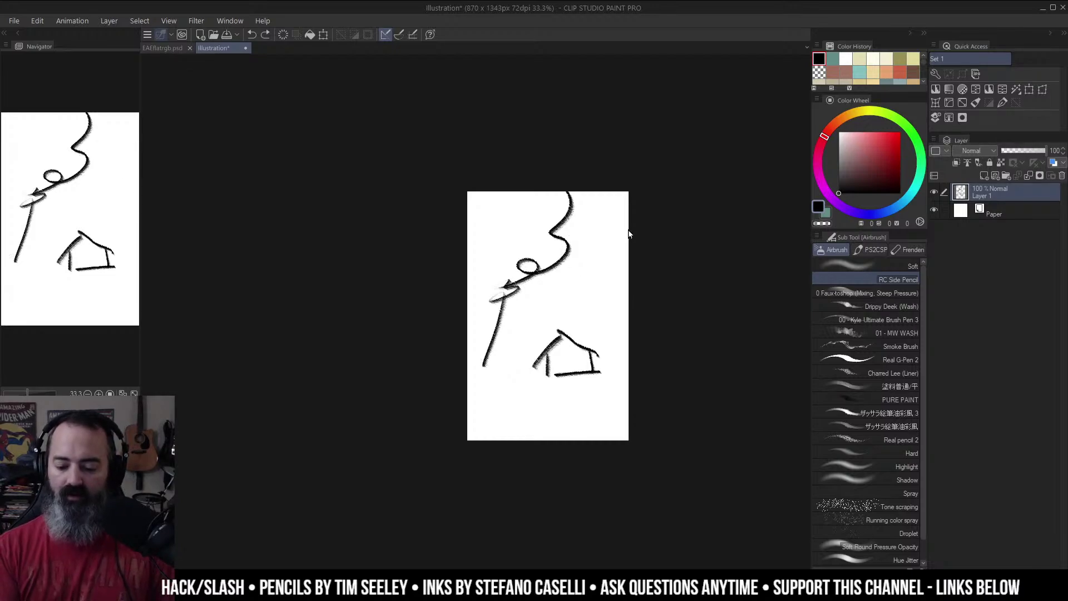
{"action": "key", "text": "ctrl+z"}
{"action": "key", "text": "ctrl+z"}
{"action": "key", "text": "ctrl+z"}
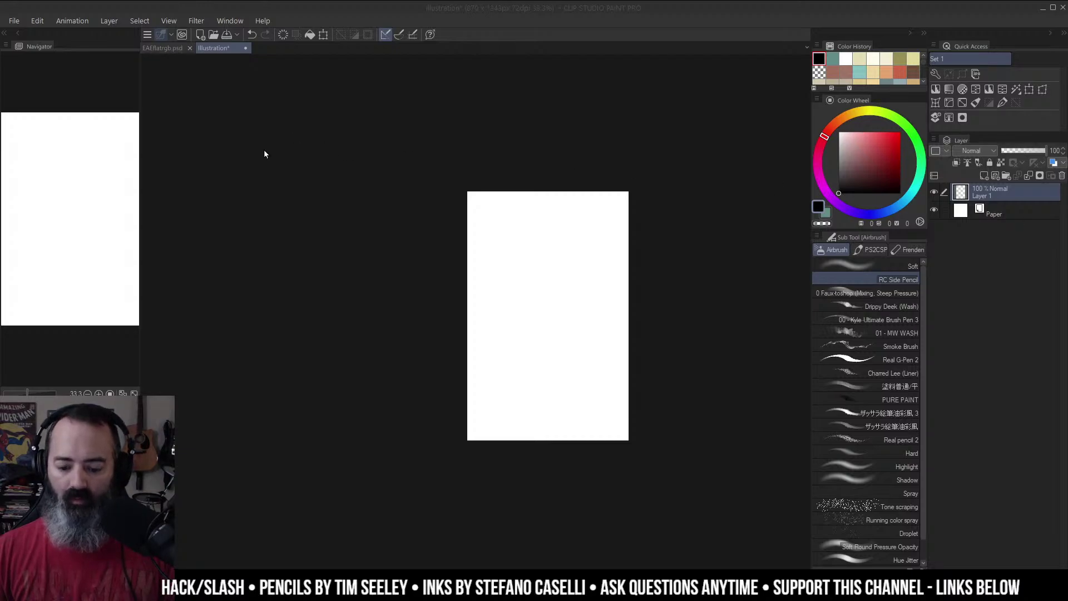
Step: Create a new illustration from the Captain America cover image on the clipboard
{"action": "left_click", "coordinate": [6, 21]}
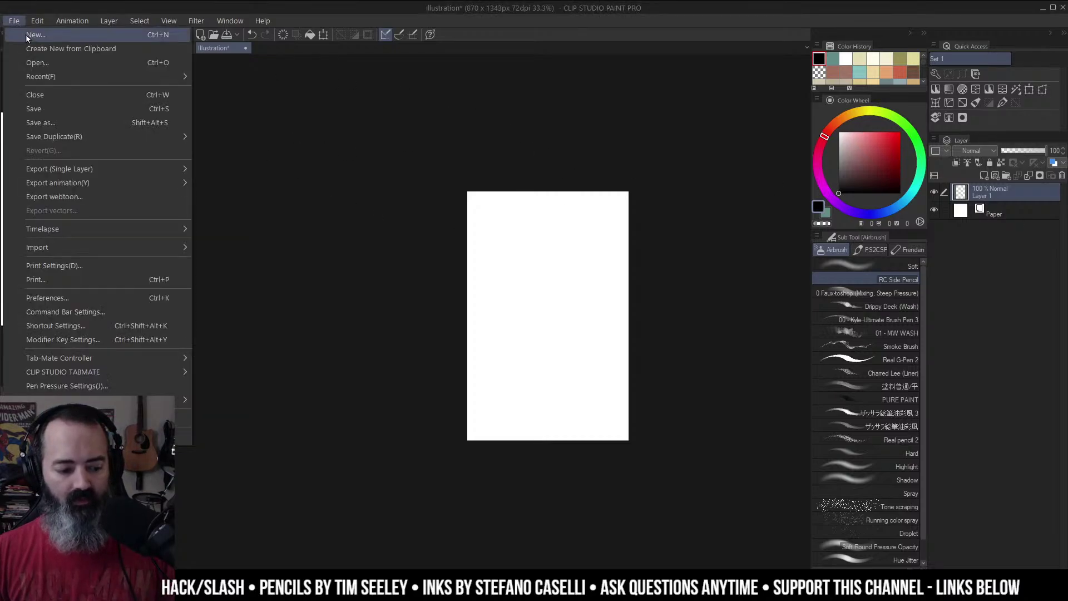
{"action": "left_click", "coordinate": [103, 58]}
{"action": "key", "text": "space"}
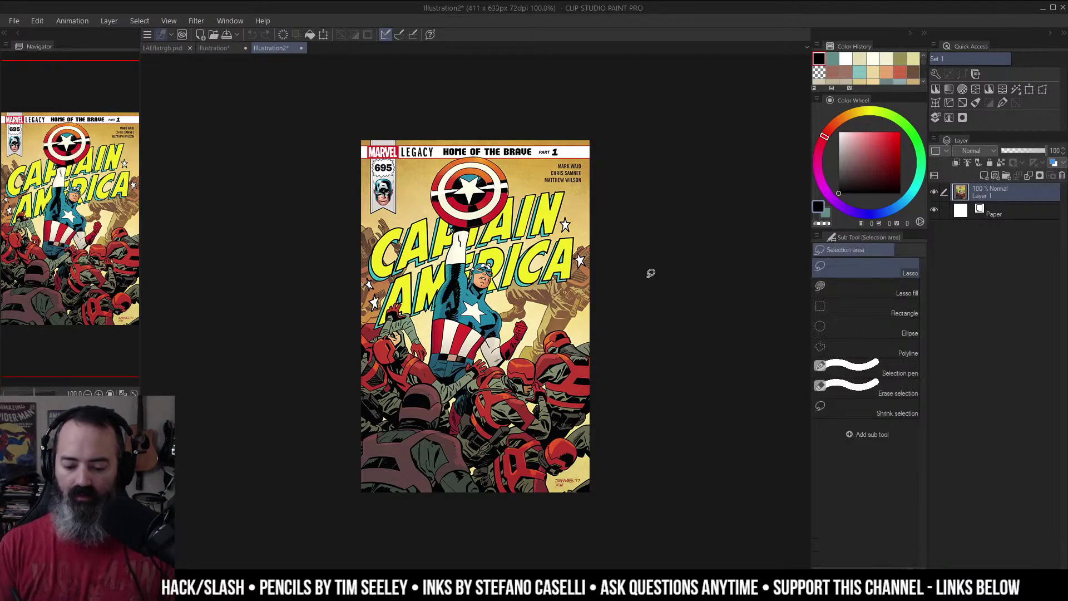
{"action": "left_click_drag", "start_coordinate": [649, 274], "coordinate": [713, 224]}
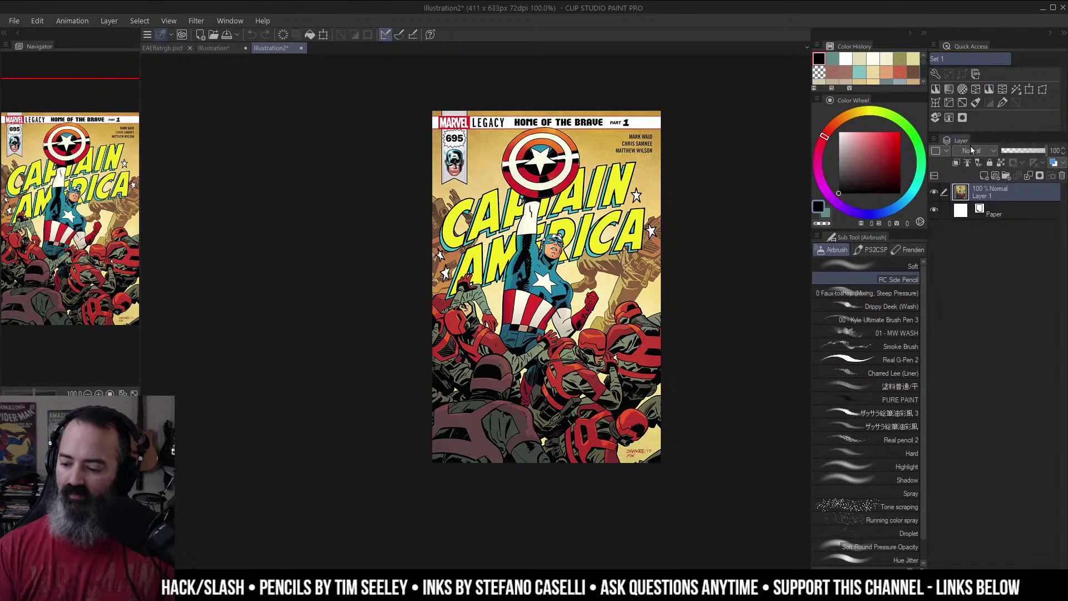
Step: Add a layer above the cover and outline the composition's pyramid-like shape around shield, hero and crowd in green
{"action": "left_click", "coordinate": [984, 175]}
{"action": "key", "text": "space"}
{"action": "left_click_drag", "start_coordinate": [636, 232], "coordinate": [618, 242]}
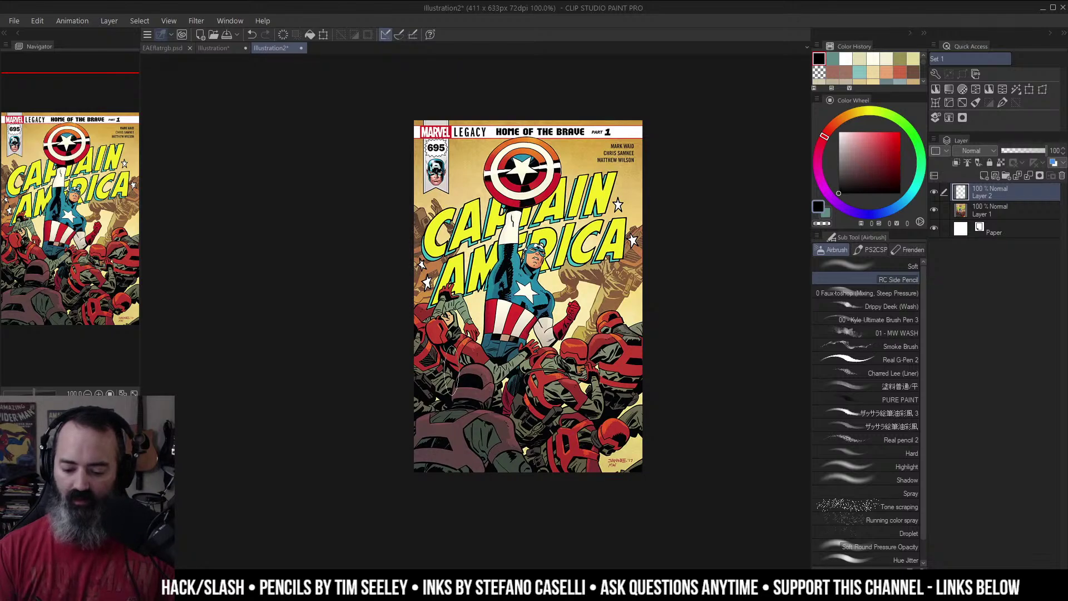
{"action": "left_click", "coordinate": [849, 135]}
{"action": "left_click_drag", "start_coordinate": [847, 137], "coordinate": [838, 132]}
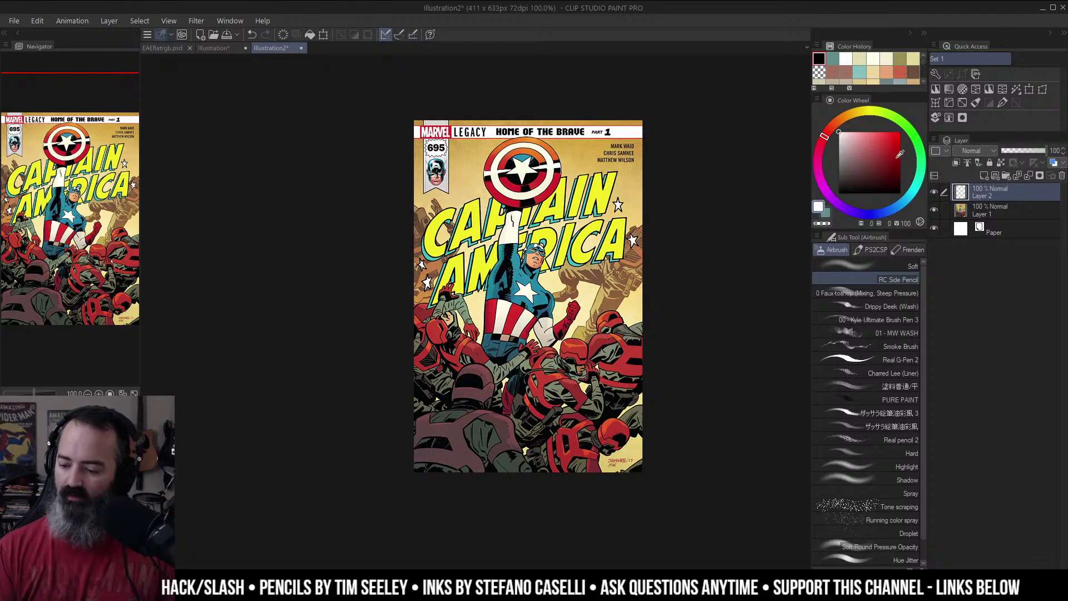
{"action": "left_click", "coordinate": [914, 135]}
{"action": "left_click", "coordinate": [892, 158]}
{"action": "mouse_move", "coordinate": [406, 432]}
{"action": "left_mouse_down"}
{"action": "mouse_move", "coordinate": [463, 259]}
{"action": "mouse_move", "coordinate": [537, 130]}
{"action": "mouse_move", "coordinate": [621, 307]}
{"action": "mouse_move", "coordinate": [650, 463]}
{"action": "left_mouse_up"}
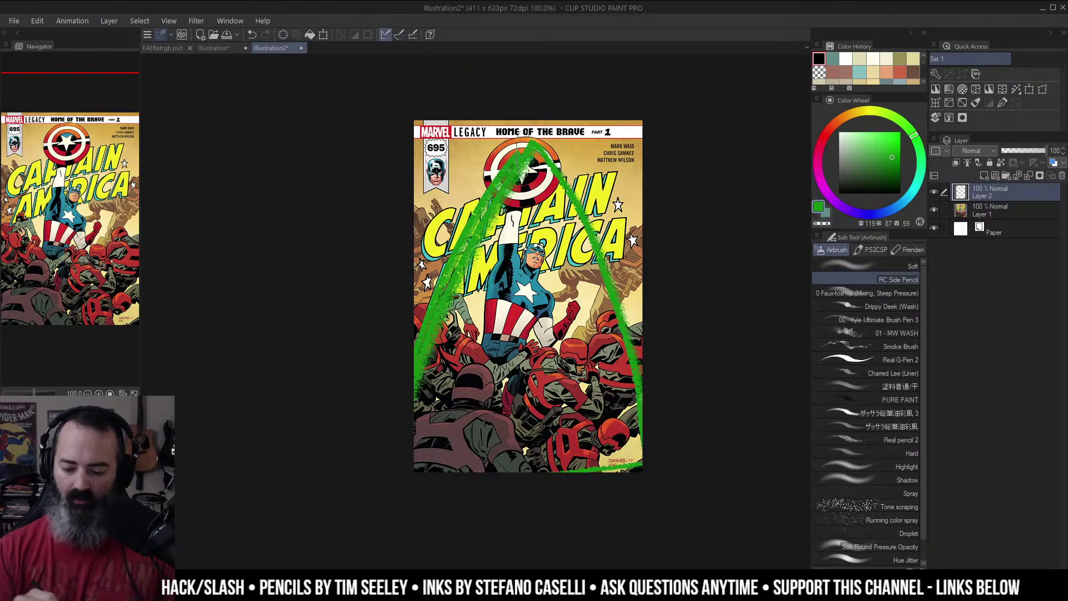
{"action": "key", "text": "ctrl+z"}
{"action": "mouse_move", "coordinate": [504, 181]}
{"action": "left_mouse_down"}
{"action": "mouse_move", "coordinate": [483, 484]}
{"action": "mouse_move", "coordinate": [497, 155]}
{"action": "mouse_move", "coordinate": [568, 168]}
{"action": "mouse_move", "coordinate": [547, 470]}
{"action": "left_mouse_up"}
{"action": "key", "text": "ctrl+z"}
{"action": "mouse_move", "coordinate": [417, 340]}
{"action": "left_mouse_down"}
{"action": "mouse_move", "coordinate": [505, 152]}
{"action": "mouse_move", "coordinate": [550, 133]}
{"action": "mouse_move", "coordinate": [564, 294]}
{"action": "mouse_move", "coordinate": [631, 342]}
{"action": "mouse_move", "coordinate": [634, 433]}
{"action": "mouse_move", "coordinate": [501, 455]}
{"action": "mouse_move", "coordinate": [417, 348]}
{"action": "left_mouse_up"}
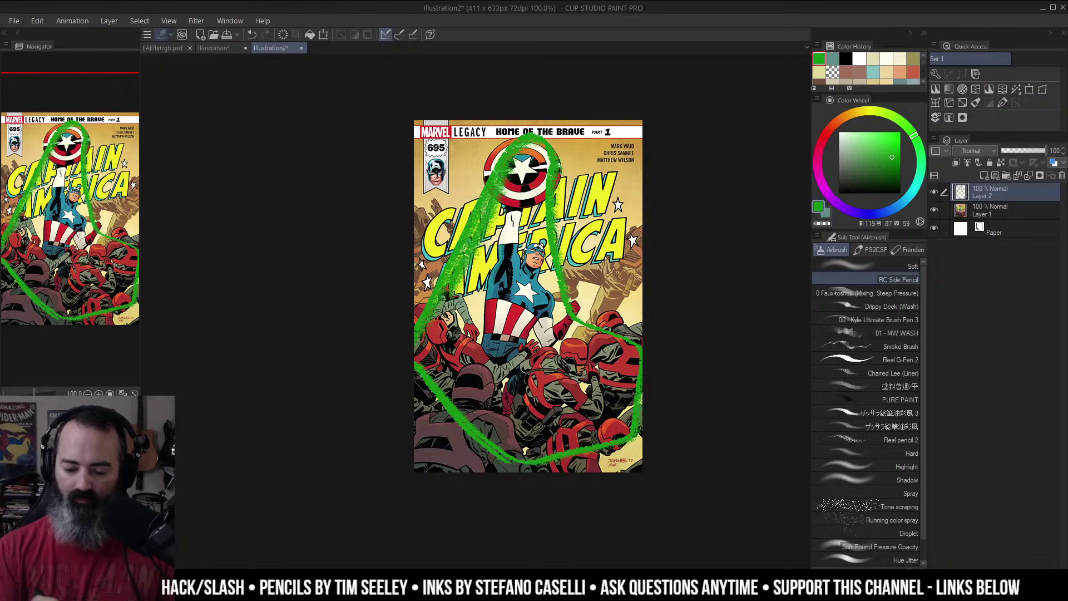
Step: Scribble olive and pale yellow-green over the title and background on both sides of the outlined shape
{"action": "left_click", "coordinate": [875, 113]}
{"action": "mouse_move", "coordinate": [604, 111]}
{"action": "left_mouse_down"}
{"action": "mouse_move", "coordinate": [567, 190]}
{"action": "mouse_move", "coordinate": [618, 278]}
{"action": "left_mouse_up"}
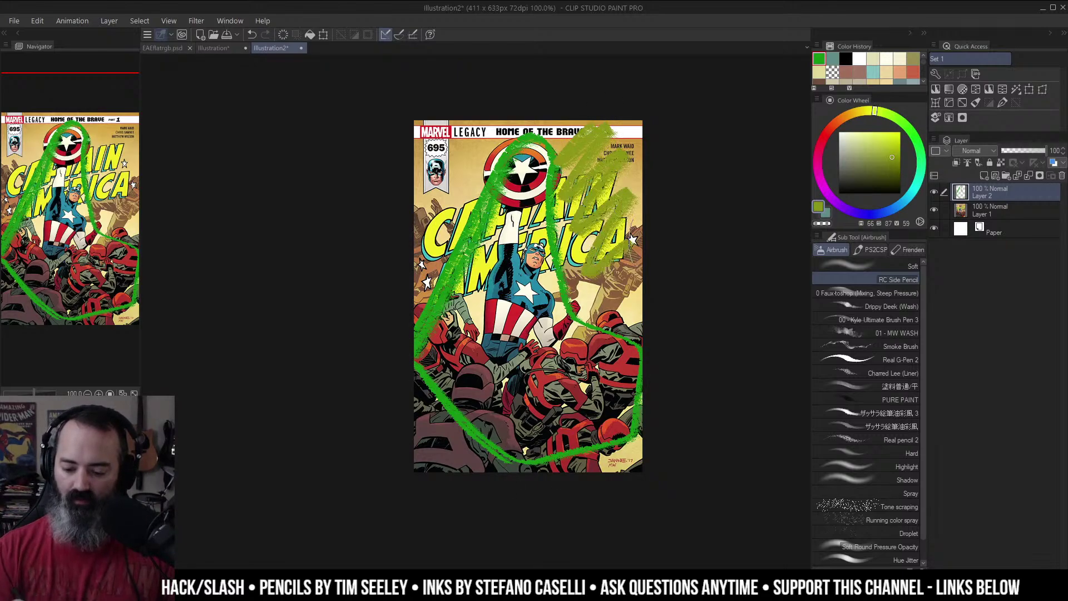
{"action": "mouse_move", "coordinate": [464, 124]}
{"action": "left_mouse_down"}
{"action": "mouse_move", "coordinate": [426, 172]}
{"action": "mouse_move", "coordinate": [428, 317]}
{"action": "left_mouse_up"}
{"action": "left_click", "coordinate": [861, 138]}
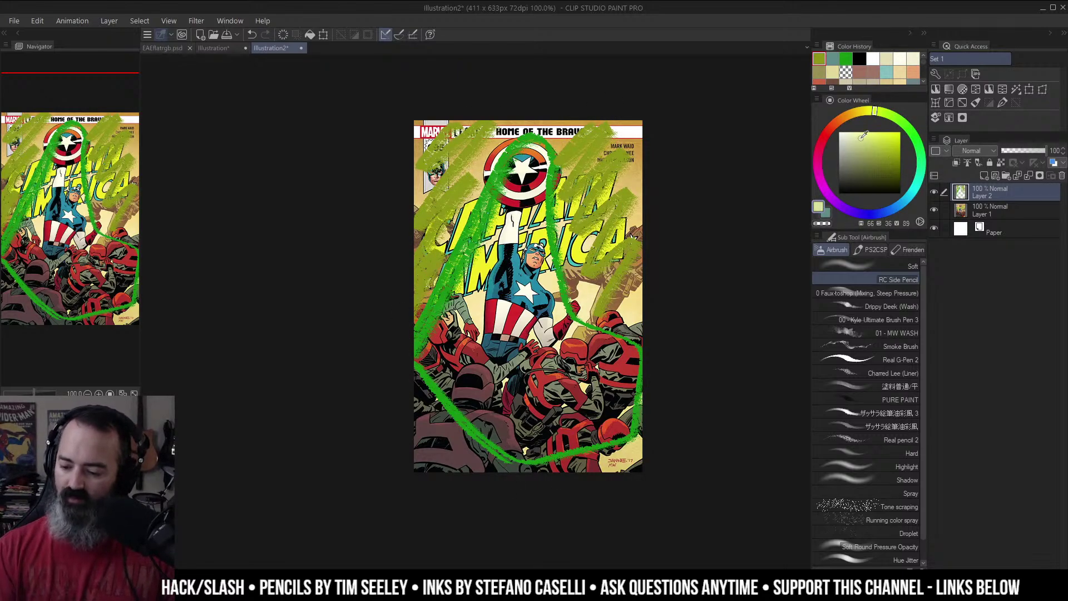
{"action": "mouse_move", "coordinate": [606, 106]}
{"action": "left_mouse_down"}
{"action": "mouse_move", "coordinate": [585, 270]}
{"action": "mouse_move", "coordinate": [603, 317]}
{"action": "left_mouse_up"}
{"action": "mouse_move", "coordinate": [485, 111]}
{"action": "left_mouse_down"}
{"action": "mouse_move", "coordinate": [415, 295]}
{"action": "mouse_move", "coordinate": [573, 153]}
{"action": "mouse_move", "coordinate": [589, 301]}
{"action": "left_mouse_up"}
{"action": "left_click_drag", "start_coordinate": [628, 178], "coordinate": [614, 278]}
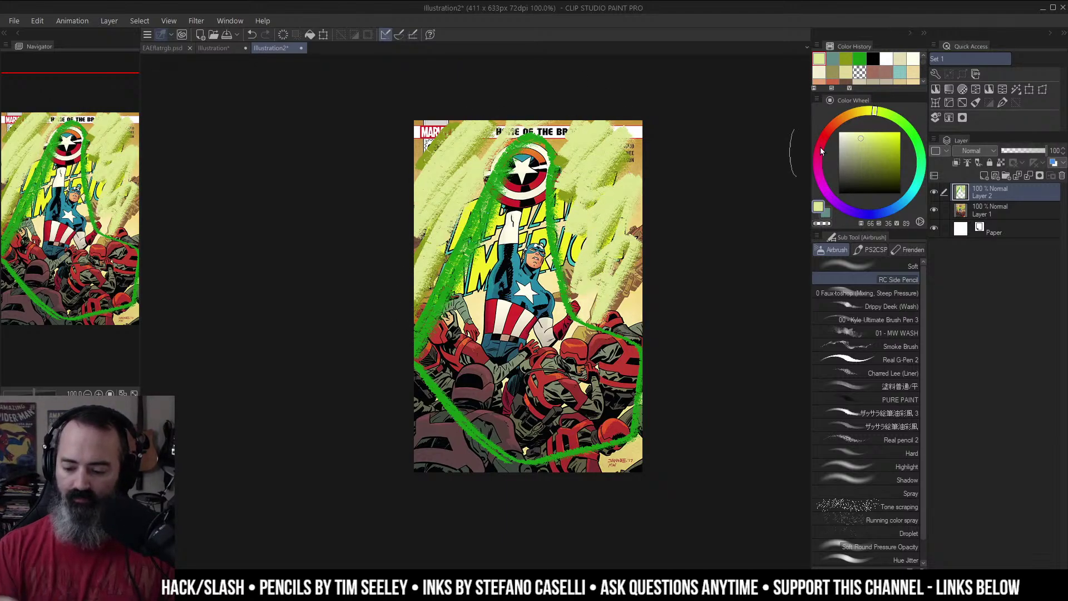
Step: Undo the background scribbles, the green outline and the added layer on the Captain America cover
{"action": "mouse_move", "coordinate": [527, 180]}
{"action": "left_mouse_down"}
{"action": "mouse_move", "coordinate": [498, 209]}
{"action": "mouse_move", "coordinate": [538, 179]}
{"action": "mouse_move", "coordinate": [451, 339]}
{"action": "mouse_move", "coordinate": [467, 389]}
{"action": "mouse_move", "coordinate": [600, 334]}
{"action": "mouse_move", "coordinate": [634, 384]}
{"action": "left_mouse_up"}
{"action": "key", "text": "ctrl+z"}
{"action": "left_click", "coordinate": [531, 138], "text": "alt"}
{"action": "key", "text": "ctrl+space"}
{"action": "left_click_drag", "start_coordinate": [626, 332], "coordinate": [650, 327]}
{"action": "left_click", "coordinate": [630, 351]}
{"action": "key", "text": "ctrl+z"}
{"action": "key", "text": "ctrl+z"}
{"action": "key", "text": "ctrl+z"}
{"action": "key", "text": "ctrl+z"}
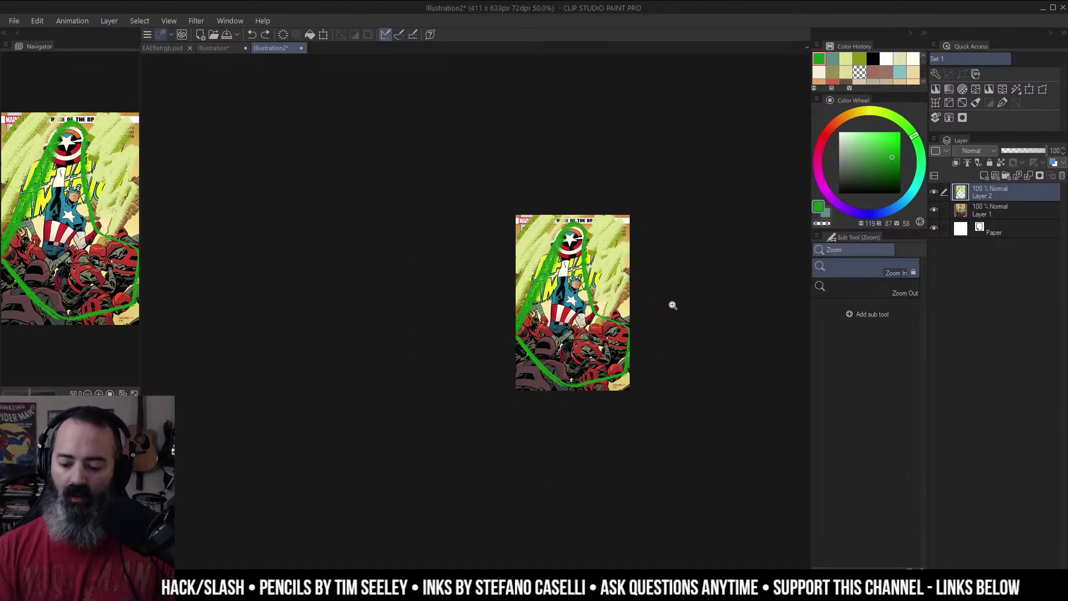
{"action": "key", "text": "ctrl+z"}
Step: View the clean Captain America cover enlarged, and close its illustration without saving
{"action": "left_click", "coordinate": [609, 291]}
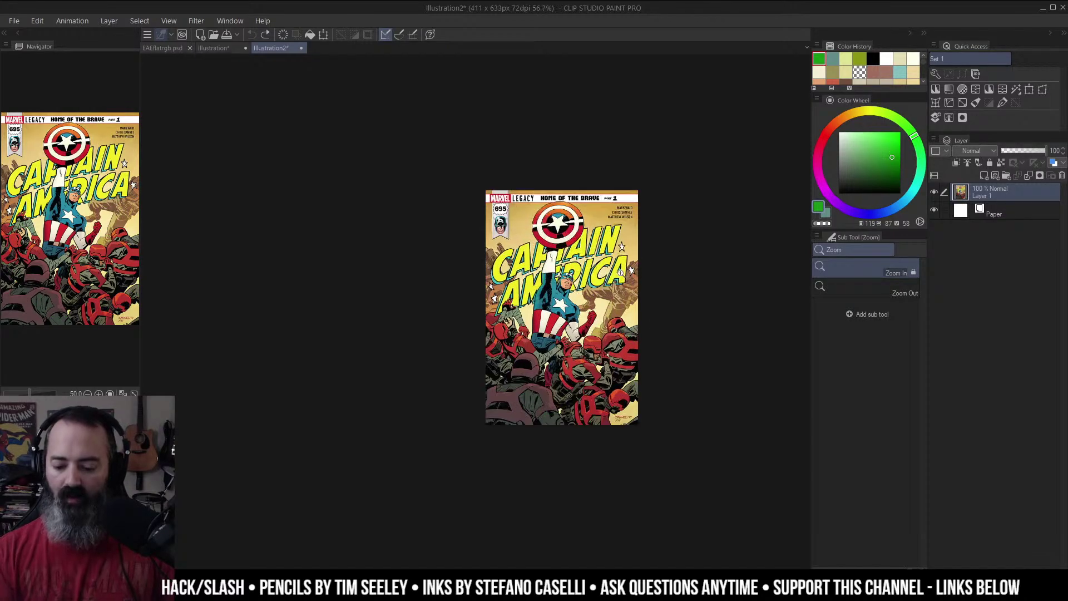
{"action": "left_click_drag", "start_coordinate": [646, 270], "coordinate": [671, 256]}
{"action": "left_click", "coordinate": [590, 237]}
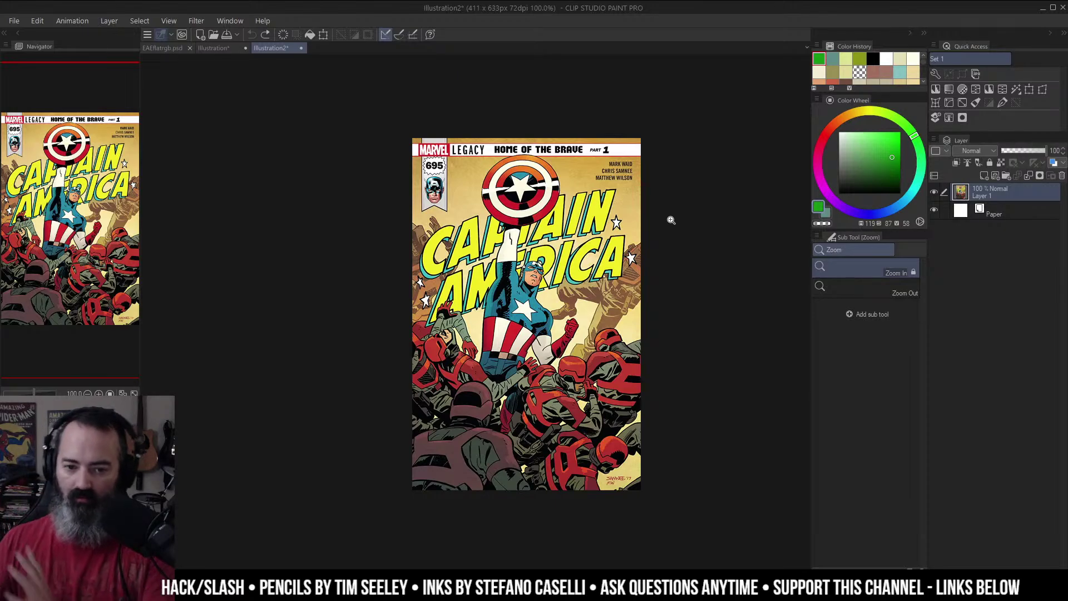
{"action": "left_click_drag", "start_coordinate": [572, 247], "coordinate": [574, 231]}
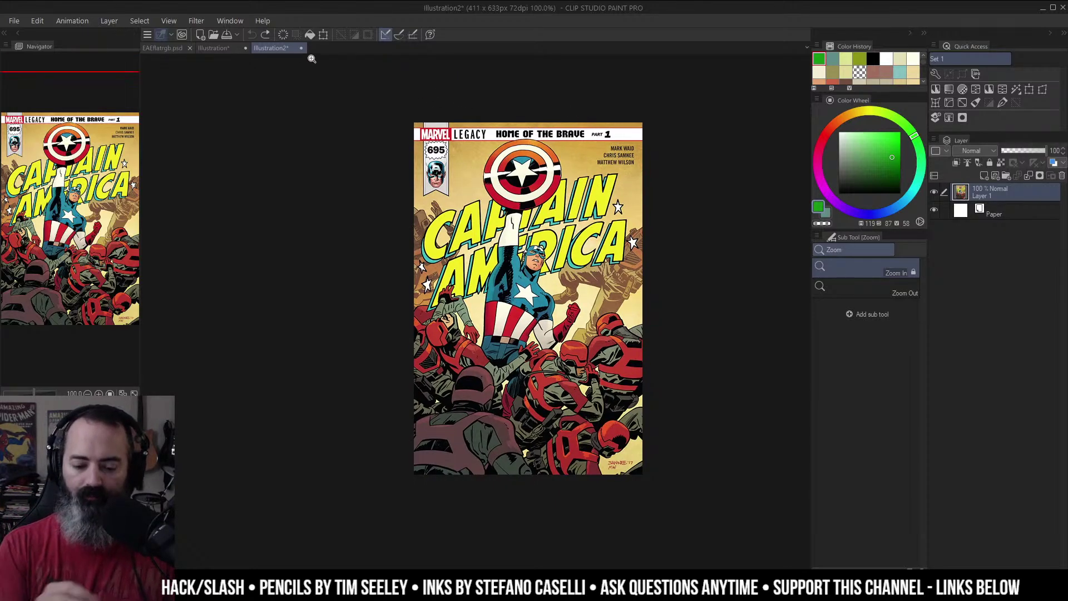
{"action": "left_click", "coordinate": [301, 47]}
{"action": "left_click", "coordinate": [557, 220]}
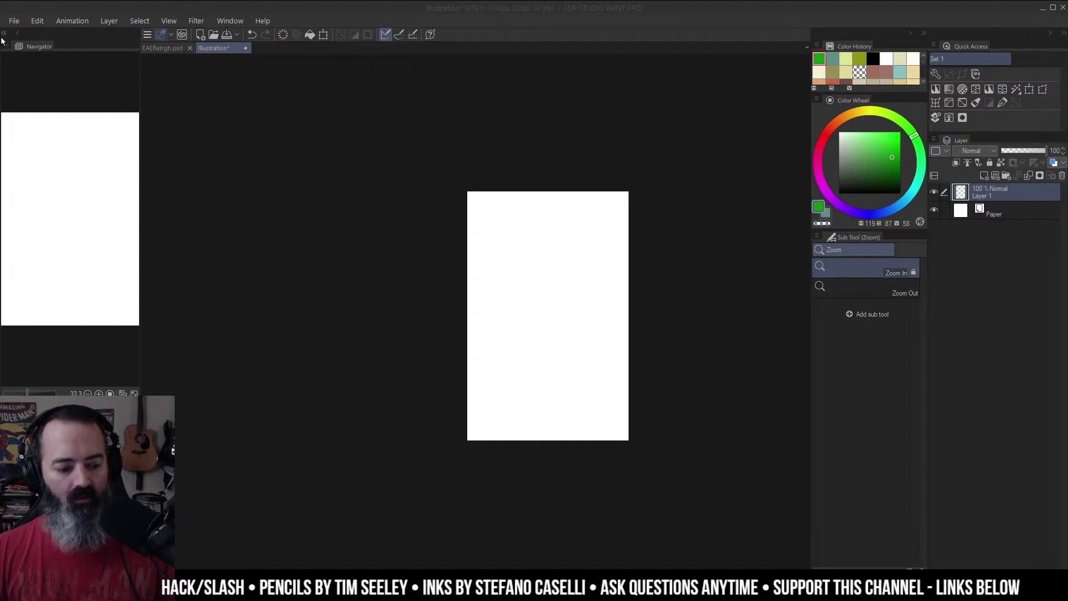
Step: Create a new illustration from the Amazing Spider-Man cover on the clipboard and ready the RC Side Pencil brush
{"action": "left_click", "coordinate": [14, 21]}
{"action": "left_click", "coordinate": [66, 47]}
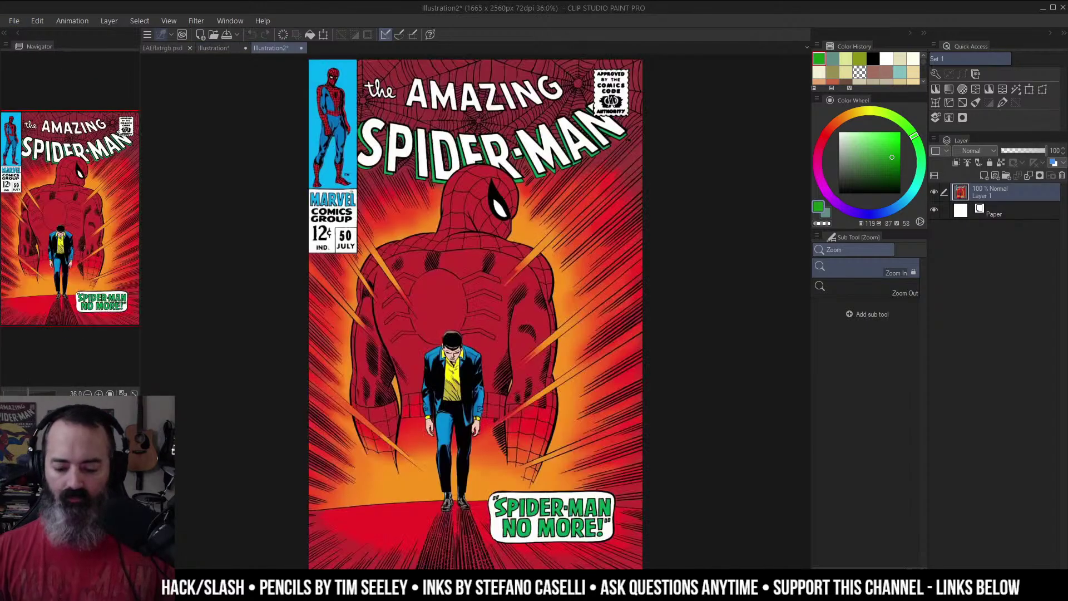
{"action": "left_click", "coordinate": [604, 282], "text": "alt"}
{"action": "key", "text": "b"}
{"action": "left_click_drag", "start_coordinate": [613, 267], "coordinate": [676, 223]}
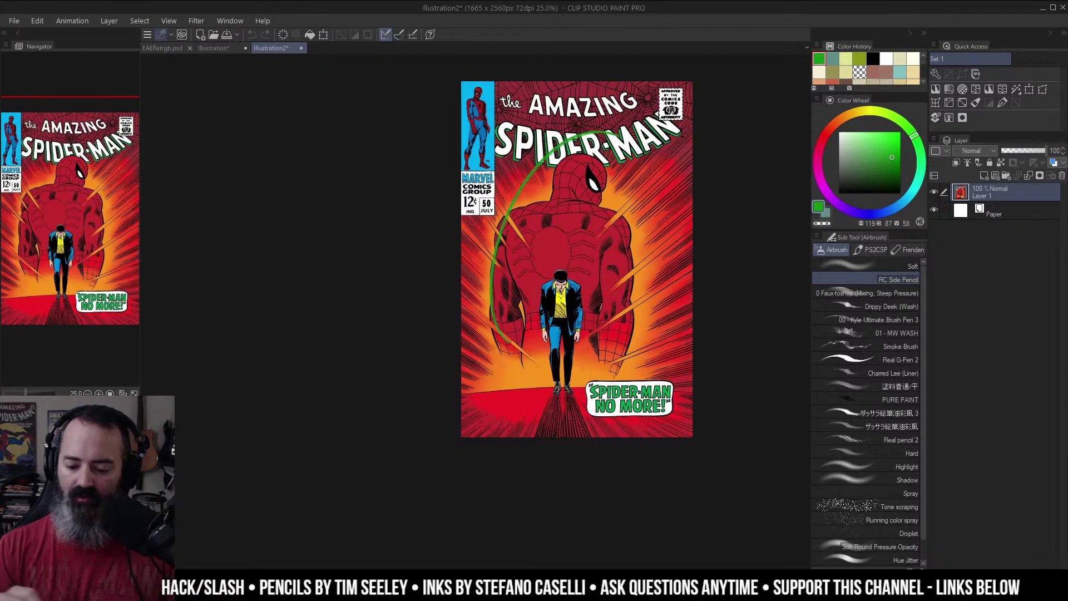
Step: Try light green contour strokes around the large Spider-Man figure, undoing each attempt
{"action": "left_click", "coordinate": [878, 140]}
{"action": "left_click", "coordinate": [870, 132]}
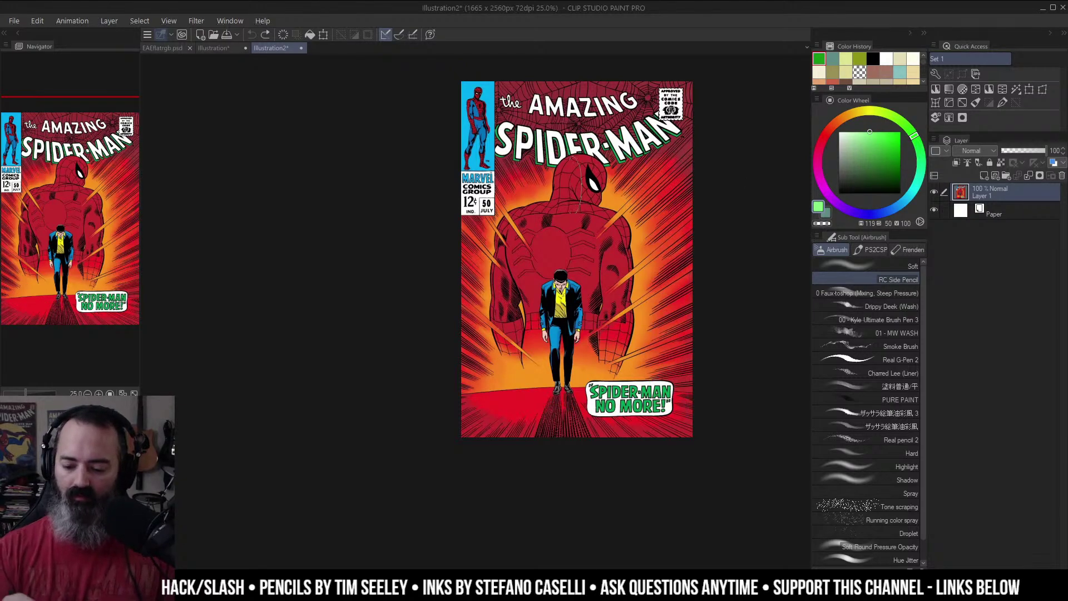
{"action": "mouse_move", "coordinate": [561, 104]}
{"action": "left_mouse_down"}
{"action": "mouse_move", "coordinate": [587, 106]}
{"action": "mouse_move", "coordinate": [600, 321]}
{"action": "mouse_move", "coordinate": [623, 376]}
{"action": "left_mouse_up"}
{"action": "key", "text": "ctrl+z"}
{"action": "mouse_move", "coordinate": [517, 350]}
{"action": "left_mouse_down"}
{"action": "mouse_move", "coordinate": [513, 291]}
{"action": "mouse_move", "coordinate": [618, 378]}
{"action": "left_mouse_up"}
{"action": "key", "text": "ctrl+z"}
{"action": "mouse_move", "coordinate": [626, 303]}
{"action": "left_mouse_down"}
{"action": "mouse_move", "coordinate": [628, 249]}
{"action": "mouse_move", "coordinate": [597, 374]}
{"action": "mouse_move", "coordinate": [561, 402]}
{"action": "mouse_move", "coordinate": [584, 393]}
{"action": "left_mouse_up"}
{"action": "key", "text": "ctrl+z"}
Step: Try light green ovals around the small walking man, undoing each attempt
{"action": "mouse_move", "coordinate": [573, 329]}
{"action": "left_mouse_down"}
{"action": "mouse_move", "coordinate": [584, 262]}
{"action": "mouse_move", "coordinate": [517, 312]}
{"action": "left_mouse_up"}
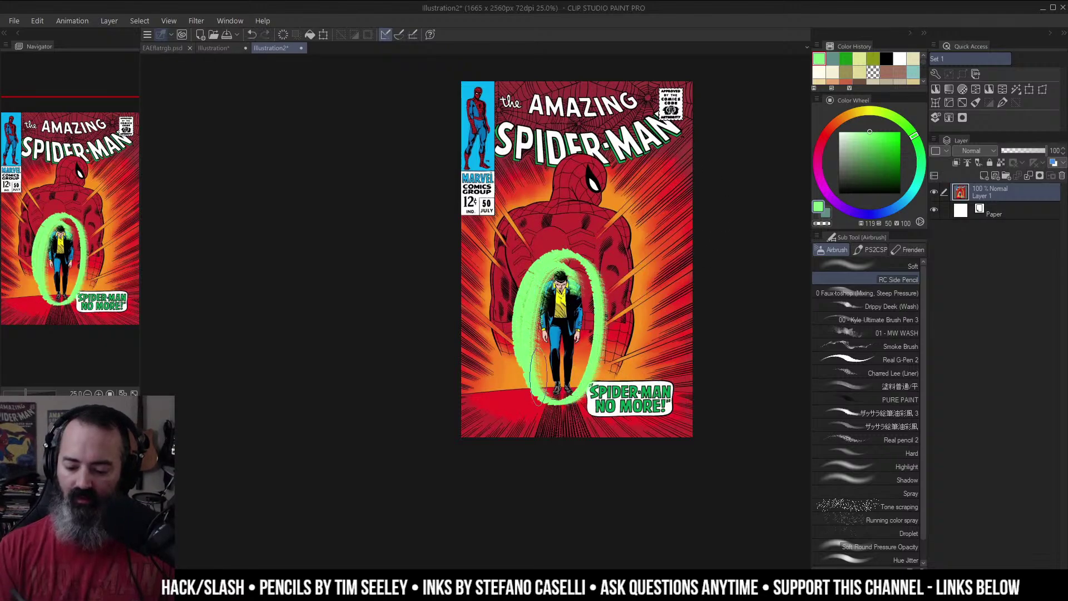
{"action": "key", "text": "ctrl+z"}
{"action": "left_click_drag", "start_coordinate": [538, 255], "coordinate": [537, 261]}
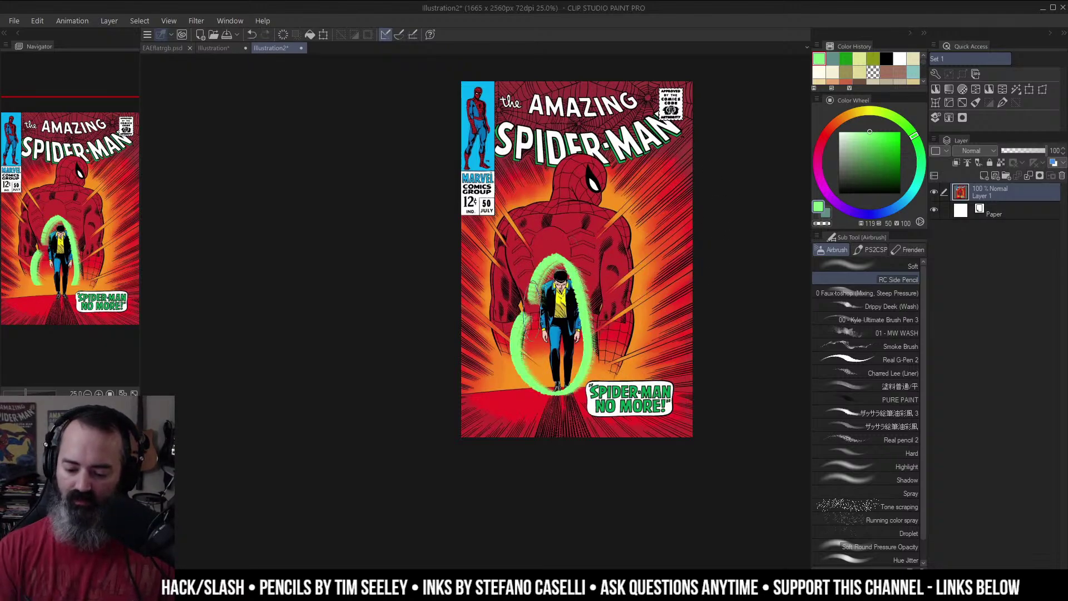
{"action": "key", "text": "ctrl+z"}
{"action": "mouse_move", "coordinate": [514, 353]}
{"action": "left_mouse_down"}
{"action": "mouse_move", "coordinate": [616, 189]}
{"action": "mouse_move", "coordinate": [622, 392]}
{"action": "left_mouse_up"}
{"action": "key", "text": "ctrl+z"}
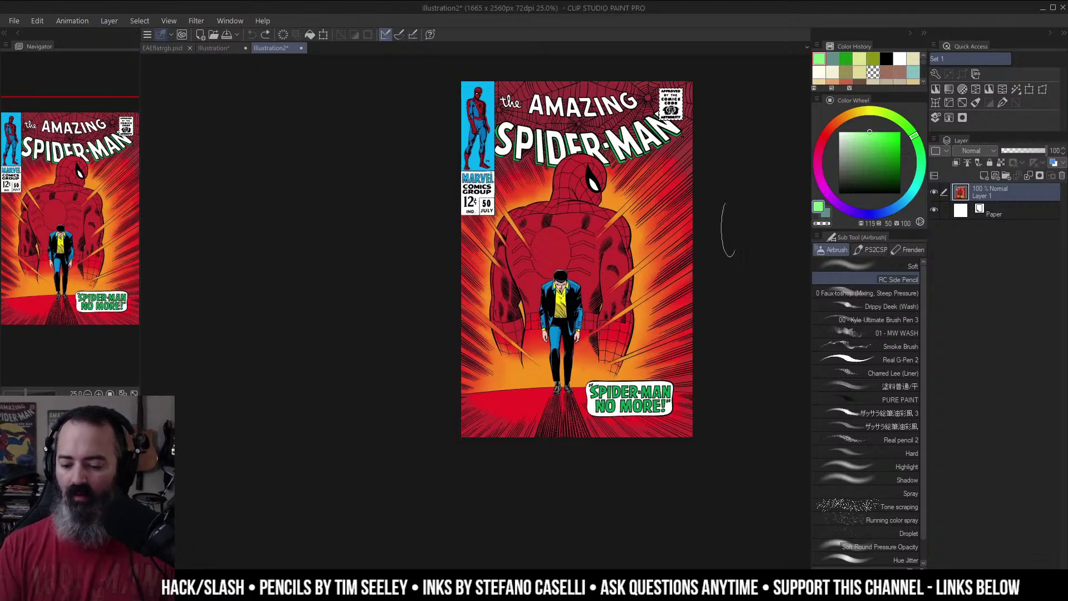
Step: Try light green strokes across the background and a large oval enclosing both figures, and undo them
{"action": "mouse_move", "coordinate": [679, 114]}
{"action": "left_mouse_down"}
{"action": "mouse_move", "coordinate": [651, 256]}
{"action": "mouse_move", "coordinate": [670, 339]}
{"action": "left_mouse_up"}
{"action": "mouse_move", "coordinate": [656, 83]}
{"action": "left_mouse_down"}
{"action": "mouse_move", "coordinate": [531, 98]}
{"action": "mouse_move", "coordinate": [479, 300]}
{"action": "mouse_move", "coordinate": [475, 409]}
{"action": "left_mouse_up"}
{"action": "key", "text": "ctrl+z"}
{"action": "key", "text": "ctrl+z"}
{"action": "mouse_move", "coordinate": [609, 384]}
{"action": "left_mouse_down"}
{"action": "mouse_move", "coordinate": [530, 224]}
{"action": "mouse_move", "coordinate": [614, 373]}
{"action": "left_mouse_up"}
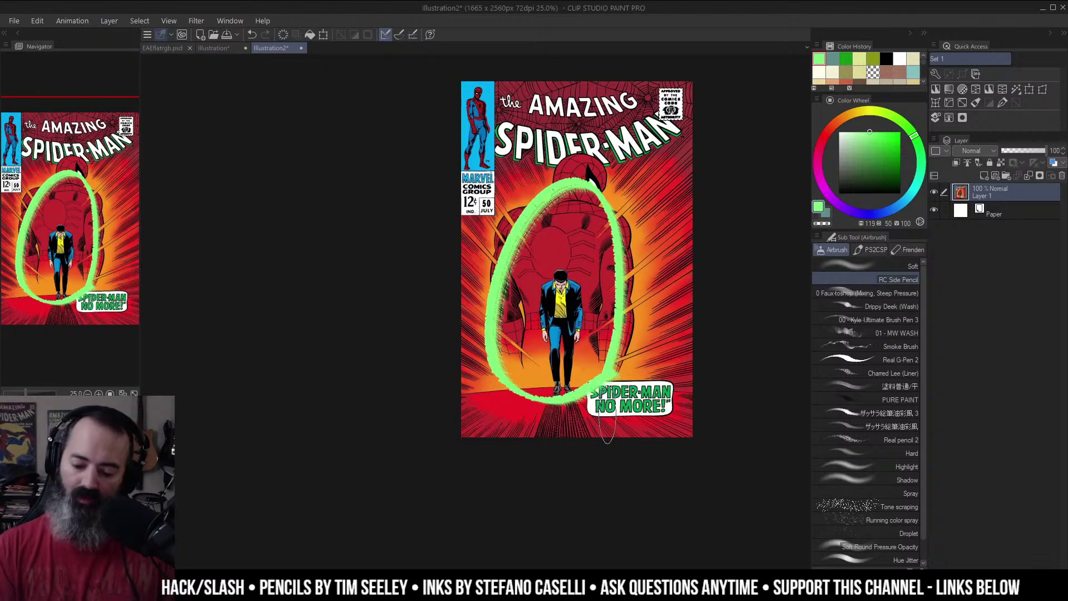
{"action": "key", "text": "ctrl+z"}
Step: Close the Spider-Man illustration and the blank sketch illustration without saving either
{"action": "left_click_drag", "start_coordinate": [686, 158], "coordinate": [649, 198]}
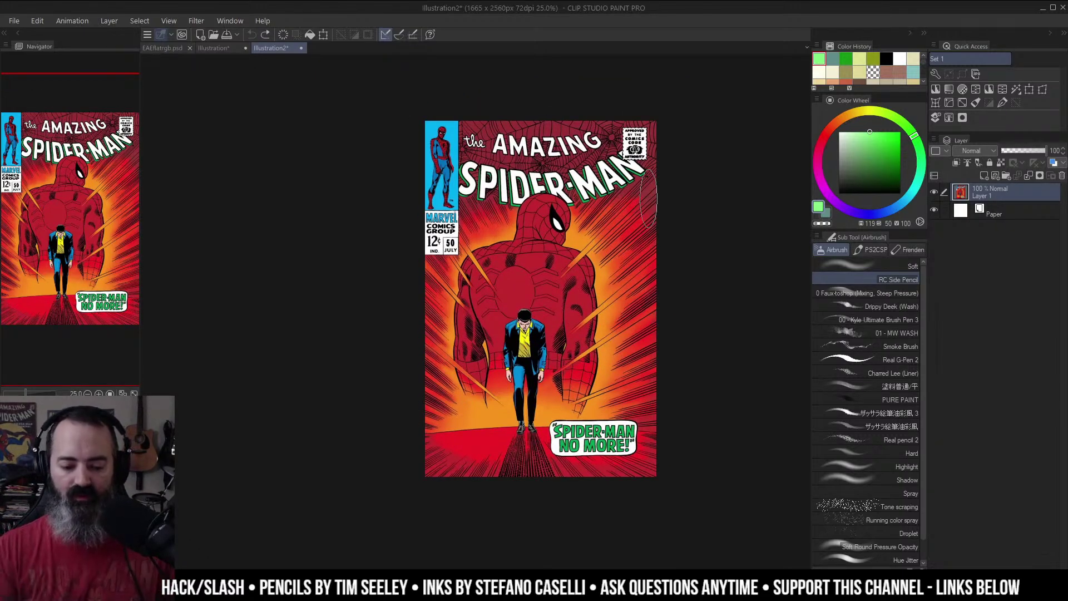
{"action": "left_click", "coordinate": [301, 48]}
{"action": "left_click", "coordinate": [546, 222]}
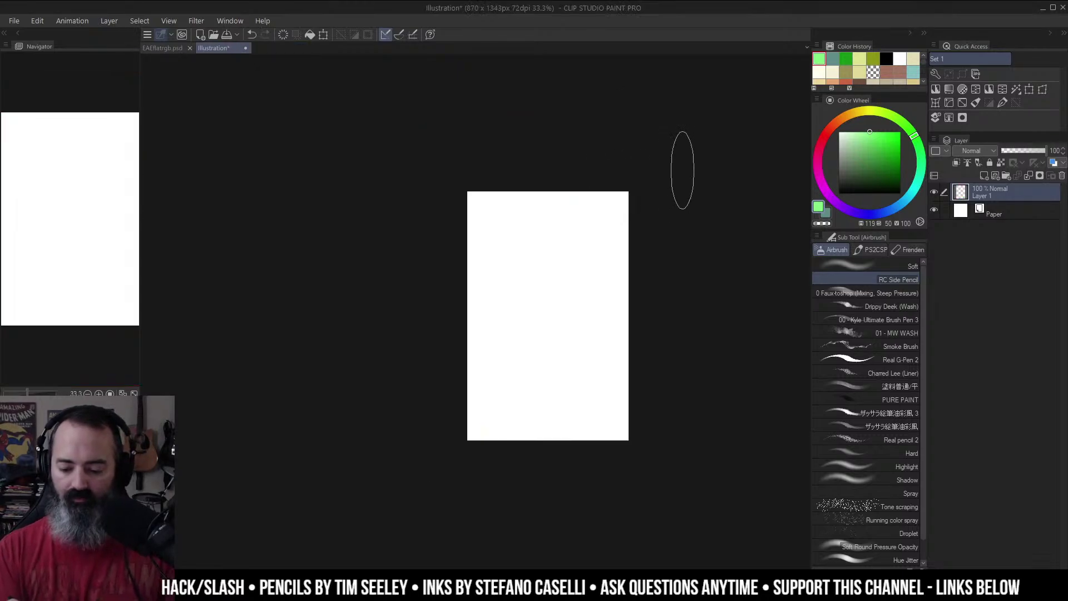
{"action": "left_click", "coordinate": [246, 48]}
{"action": "left_click", "coordinate": [544, 221]}
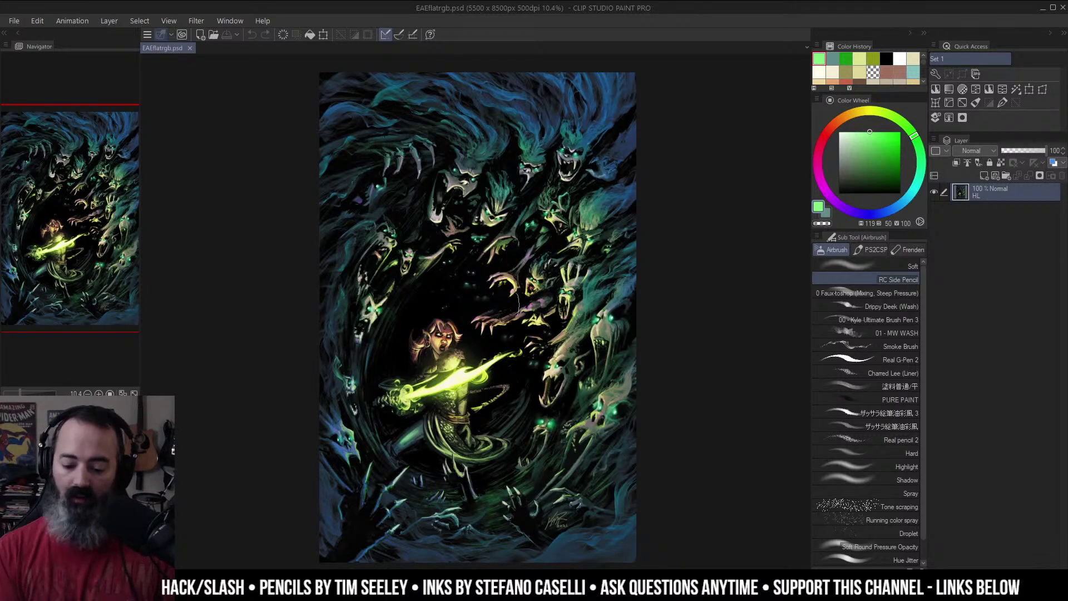
Step: Add a new layer above the HL layer in EAEflatrgb.psd and pick red as the drawing colour
{"action": "left_click_drag", "start_coordinate": [556, 294], "coordinate": [609, 247]}
{"action": "key", "text": "ctrl+shift+n"}
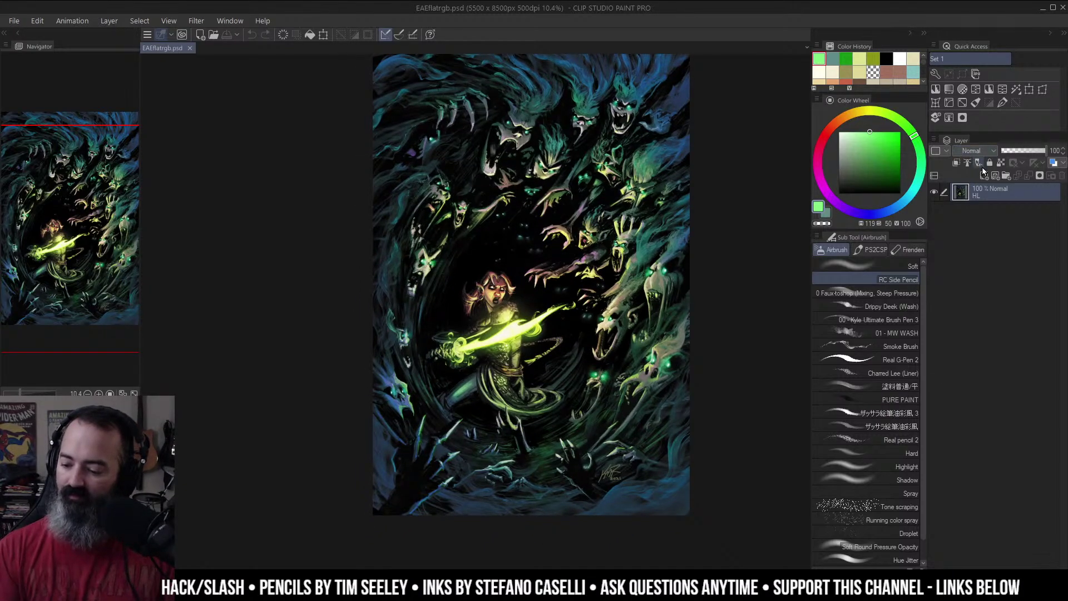
{"action": "left_click", "coordinate": [830, 128]}
{"action": "left_click", "coordinate": [890, 138]}
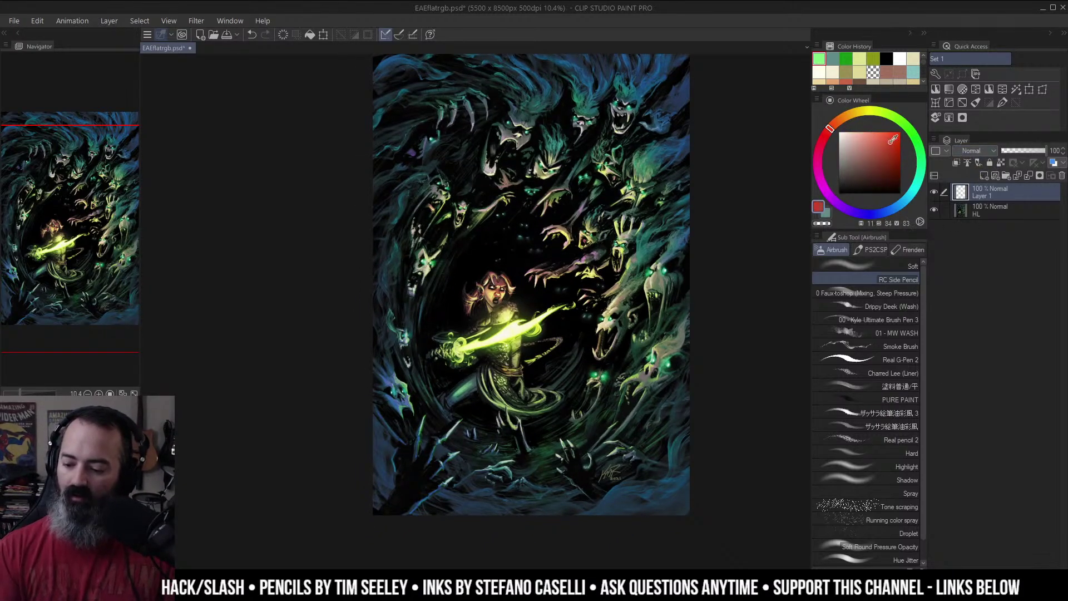
Step: Mark the swordswoman with red loops and stroke red over the monsters above her
{"action": "mouse_move", "coordinate": [523, 317]}
{"action": "left_mouse_down"}
{"action": "mouse_move", "coordinate": [534, 306]}
{"action": "mouse_move", "coordinate": [534, 372]}
{"action": "mouse_move", "coordinate": [584, 356]}
{"action": "mouse_move", "coordinate": [580, 338]}
{"action": "left_mouse_up"}
{"action": "left_click_drag", "start_coordinate": [425, 258], "coordinate": [478, 206]}
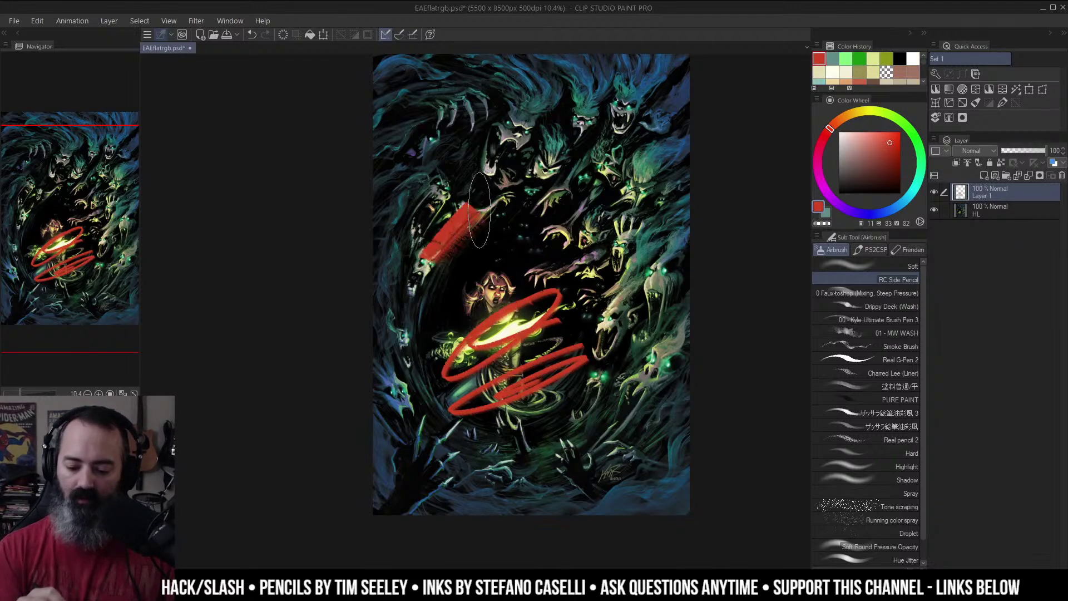
{"action": "mouse_move", "coordinate": [404, 222]}
{"action": "left_mouse_down"}
{"action": "mouse_move", "coordinate": [481, 160]}
{"action": "mouse_move", "coordinate": [504, 119]}
{"action": "left_mouse_up"}
{"action": "left_click_drag", "start_coordinate": [500, 183], "coordinate": [590, 234]}
{"action": "left_click_drag", "start_coordinate": [534, 170], "coordinate": [590, 161]}
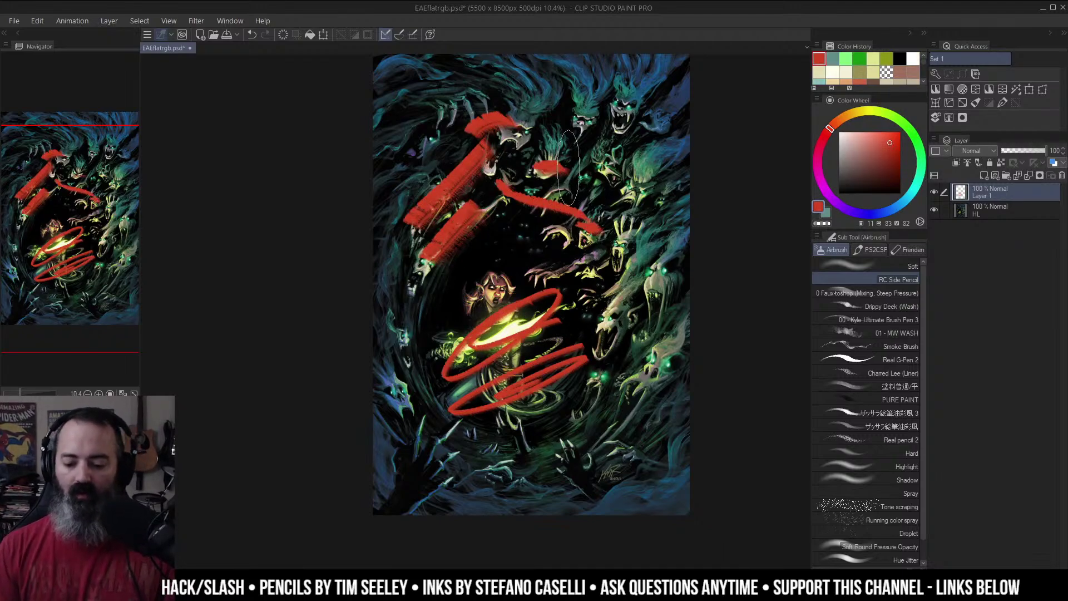
{"action": "left_click_drag", "start_coordinate": [584, 125], "coordinate": [595, 116]}
{"action": "left_click_drag", "start_coordinate": [523, 91], "coordinate": [531, 98]}
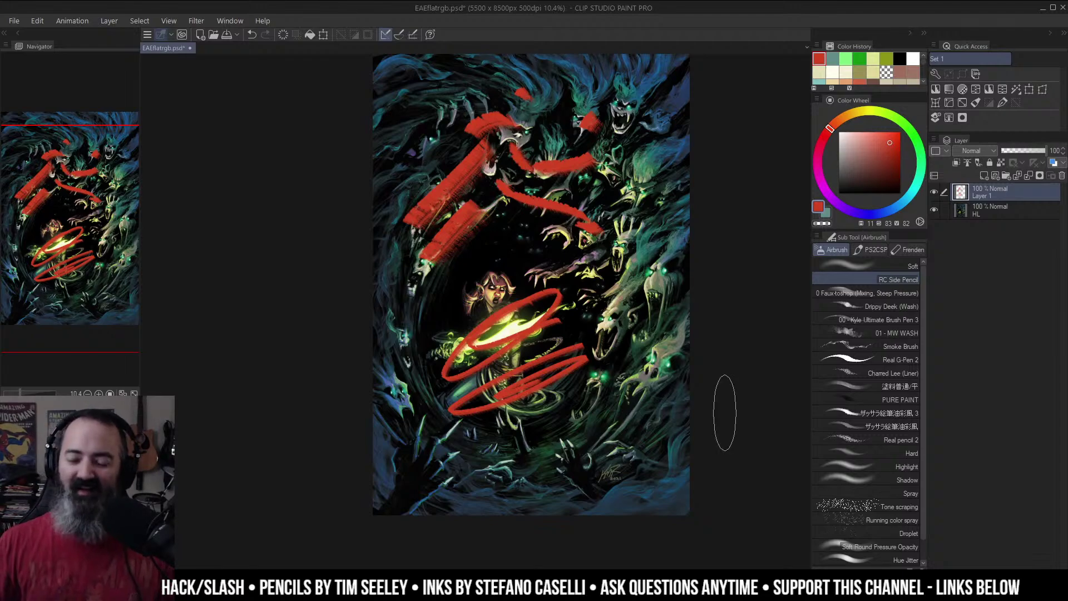
Step: Undo all the red marks on the new layer
{"action": "key", "text": "ctrl+z"}
{"action": "key", "text": "ctrl+z"}
{"action": "key", "text": "ctrl+z"}
{"action": "key", "text": "ctrl+z"}
{"action": "key", "text": "ctrl+z"}
{"action": "key", "text": "ctrl+z"}
{"action": "key", "text": "ctrl+z"}
{"action": "key", "text": "ctrl+z"}
{"action": "key", "text": "ctrl+z"}
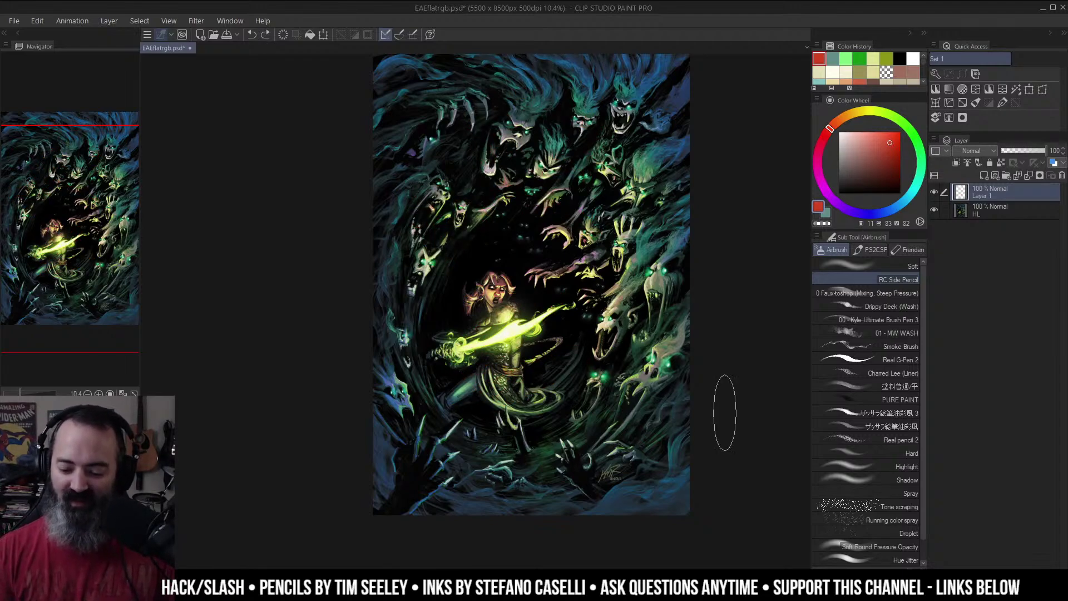
{"action": "key", "text": "ctrl+space"}
{"action": "left_click_drag", "start_coordinate": [615, 198], "coordinate": [580, 230]}
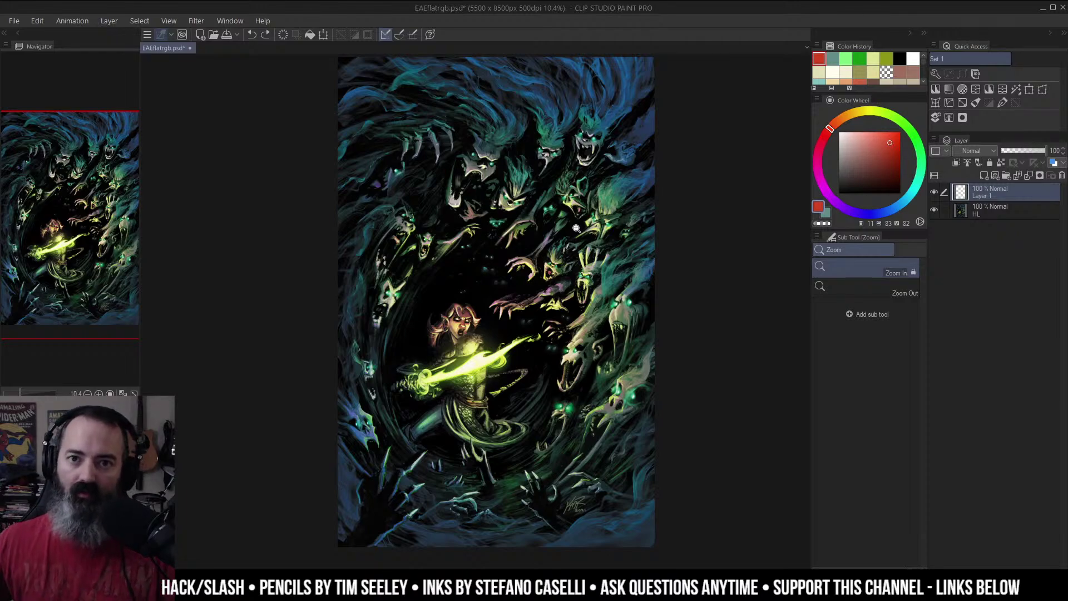
{"action": "key", "text": "b"}
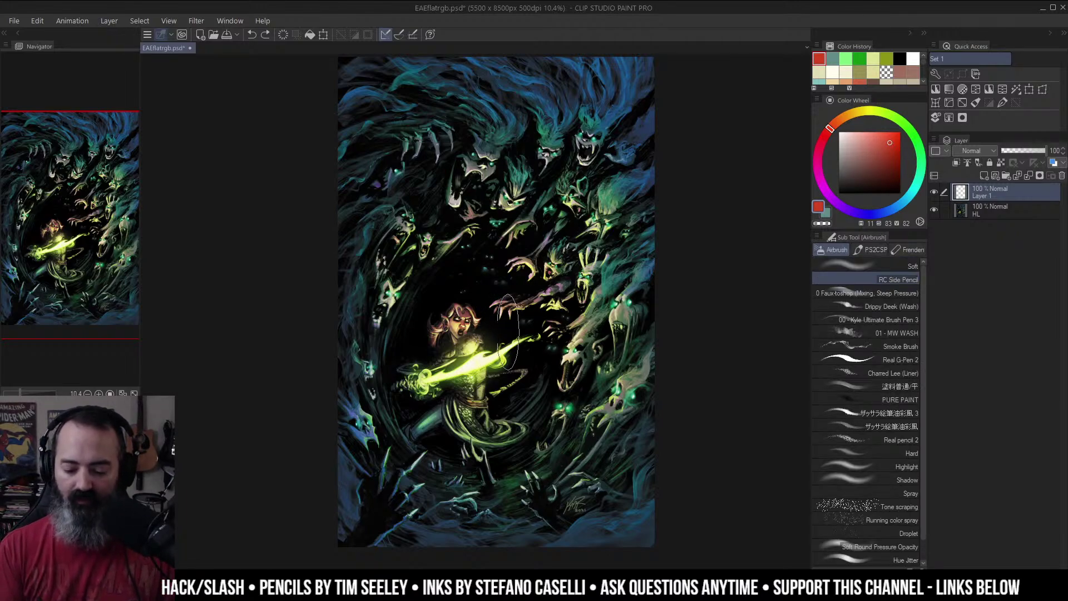
Step: Circle the swordswoman in red and sweep curved red lines around and outward from her with the Faux-toshop (Mixing, Steep Pressure) brush
{"action": "mouse_move", "coordinate": [499, 348]}
{"action": "left_mouse_down"}
{"action": "mouse_move", "coordinate": [499, 326]}
{"action": "mouse_move", "coordinate": [466, 312]}
{"action": "mouse_move", "coordinate": [424, 330]}
{"action": "mouse_move", "coordinate": [400, 397]}
{"action": "mouse_move", "coordinate": [435, 430]}
{"action": "mouse_move", "coordinate": [467, 426]}
{"action": "mouse_move", "coordinate": [507, 356]}
{"action": "left_mouse_up"}
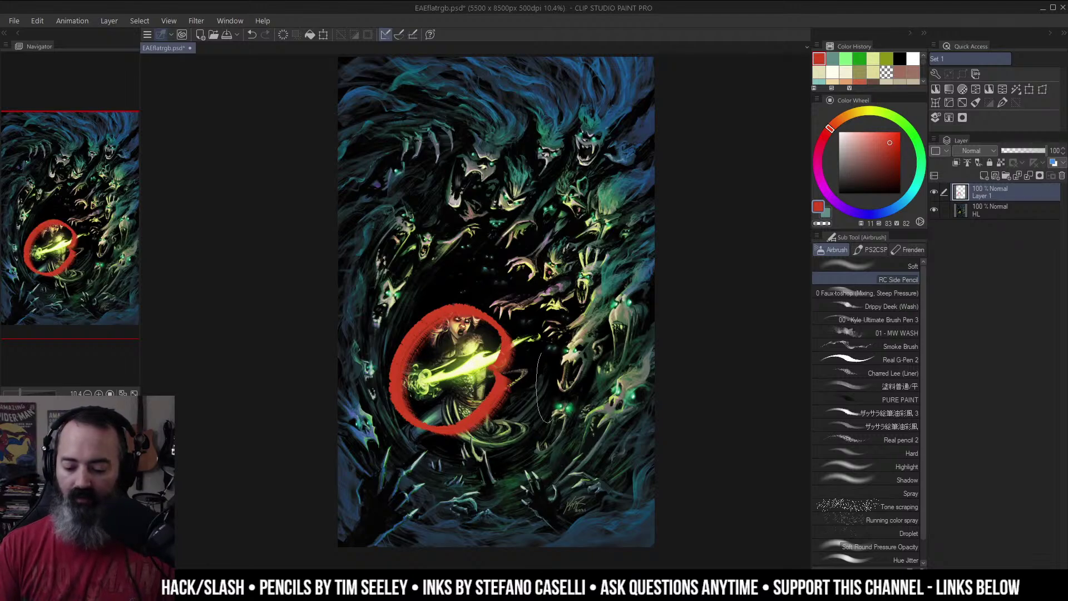
{"action": "left_click", "coordinate": [876, 293]}
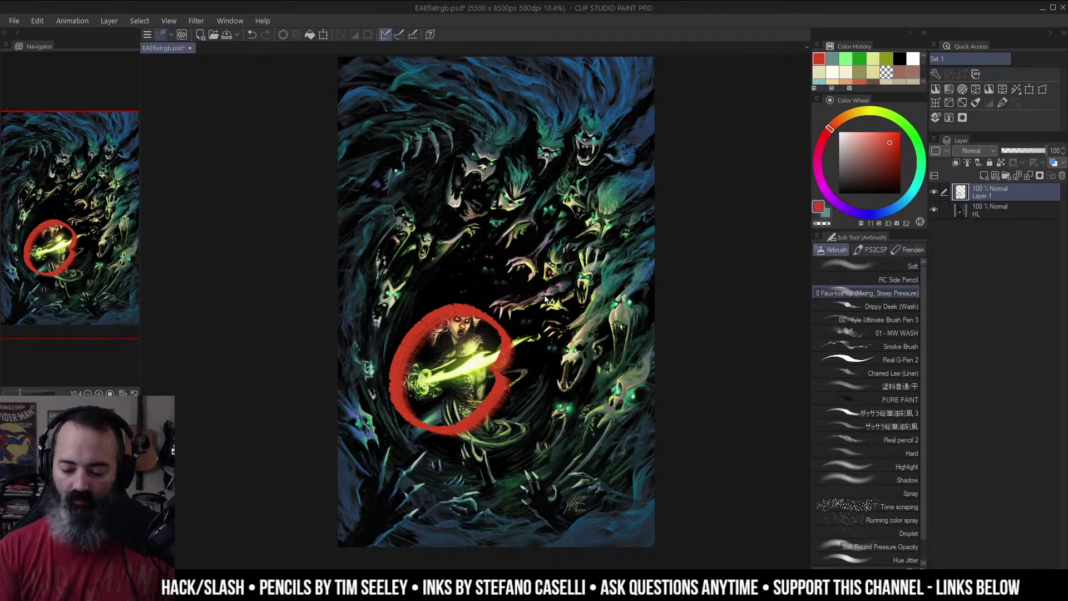
{"action": "mouse_move", "coordinate": [578, 364]}
{"action": "left_mouse_down"}
{"action": "mouse_move", "coordinate": [438, 237]}
{"action": "mouse_move", "coordinate": [526, 273]}
{"action": "left_mouse_up"}
{"action": "mouse_move", "coordinate": [342, 321]}
{"action": "left_mouse_down"}
{"action": "mouse_move", "coordinate": [469, 149]}
{"action": "mouse_move", "coordinate": [587, 175]}
{"action": "mouse_move", "coordinate": [505, 345]}
{"action": "left_mouse_up"}
{"action": "mouse_move", "coordinate": [526, 78]}
{"action": "left_mouse_down"}
{"action": "mouse_move", "coordinate": [621, 272]}
{"action": "mouse_move", "coordinate": [502, 372]}
{"action": "left_mouse_up"}
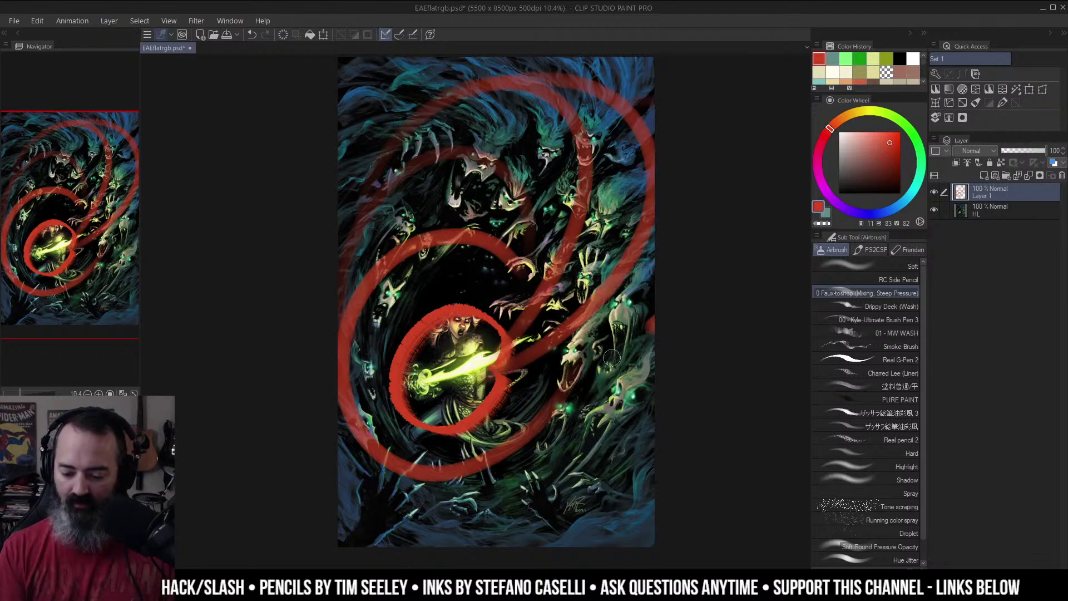
{"action": "left_click_drag", "start_coordinate": [652, 323], "coordinate": [491, 417]}
{"action": "left_click_drag", "start_coordinate": [582, 92], "coordinate": [475, 430]}
{"action": "left_click_drag", "start_coordinate": [655, 496], "coordinate": [463, 439]}
{"action": "mouse_move", "coordinate": [657, 518]}
{"action": "left_mouse_down"}
{"action": "mouse_move", "coordinate": [437, 506]}
{"action": "mouse_move", "coordinate": [424, 431]}
{"action": "left_mouse_up"}
{"action": "left_click_drag", "start_coordinate": [376, 548], "coordinate": [348, 520]}
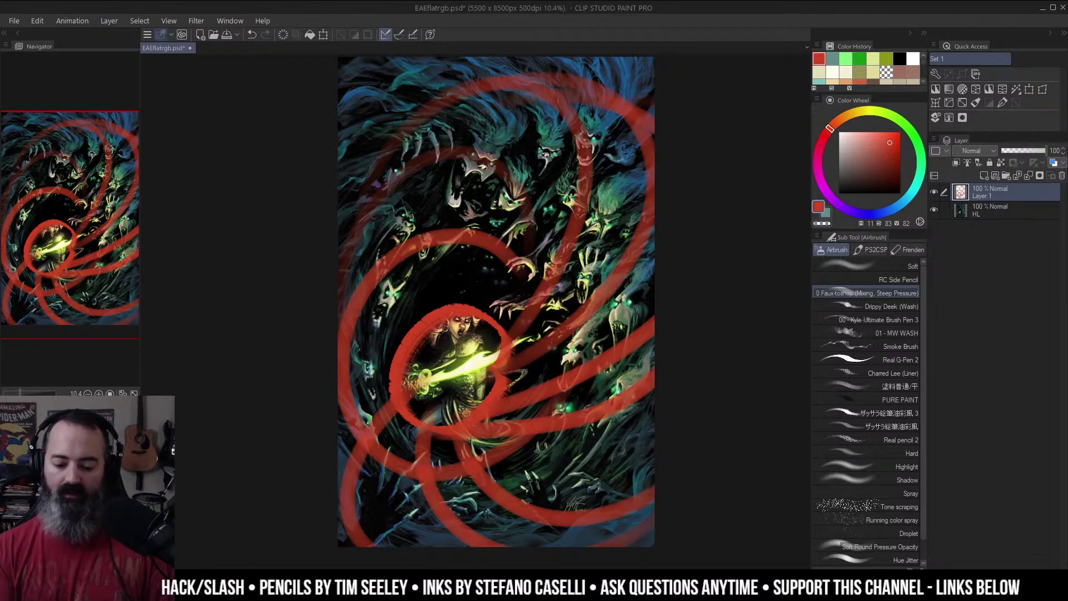
Step: Hide the HL layer to examine the red composition lines on their own at a reduced size
{"action": "key", "text": "z"}
{"action": "left_click_drag", "start_coordinate": [528, 303], "coordinate": [473, 310]}
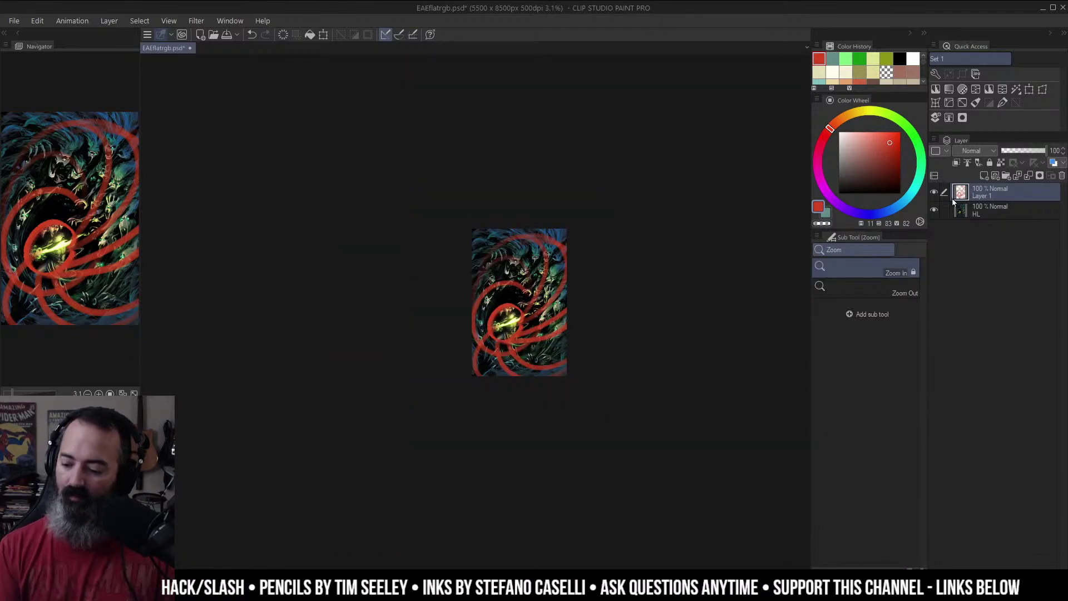
{"action": "left_click", "coordinate": [935, 210]}
{"action": "left_click", "coordinate": [568, 318]}
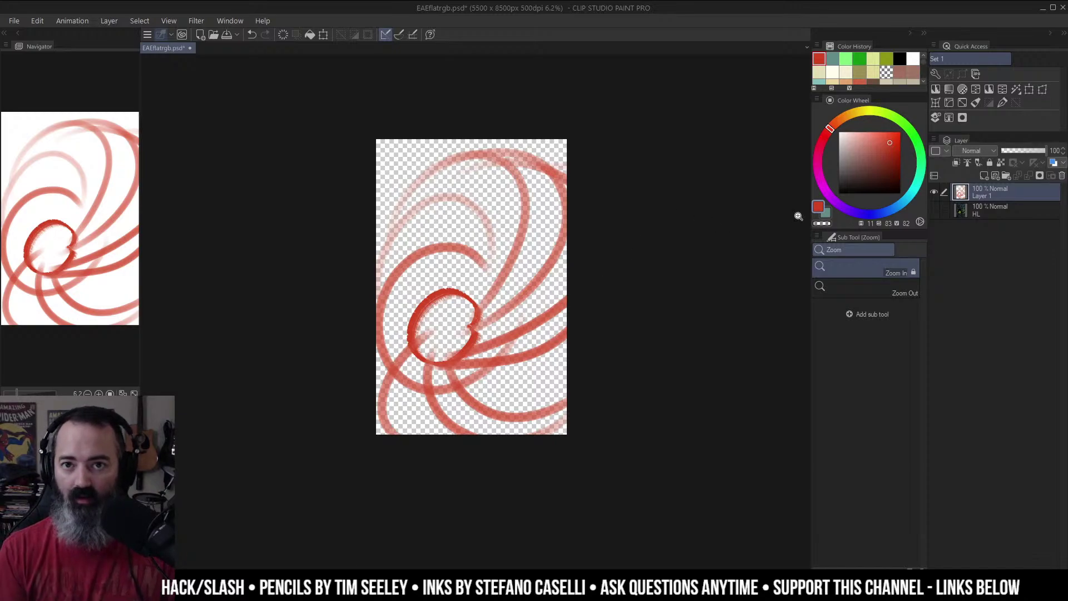
Step: Delete the layer holding the red marks and show the HL artwork again
{"action": "right_click", "coordinate": [984, 192]}
{"action": "left_click", "coordinate": [991, 283]}
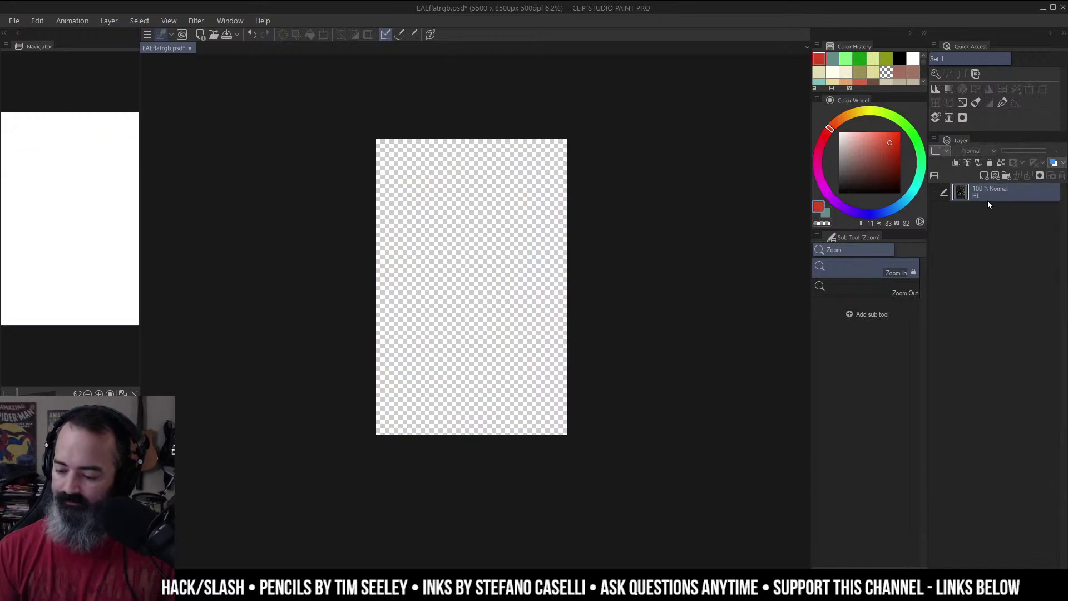
{"action": "key", "text": "m"}
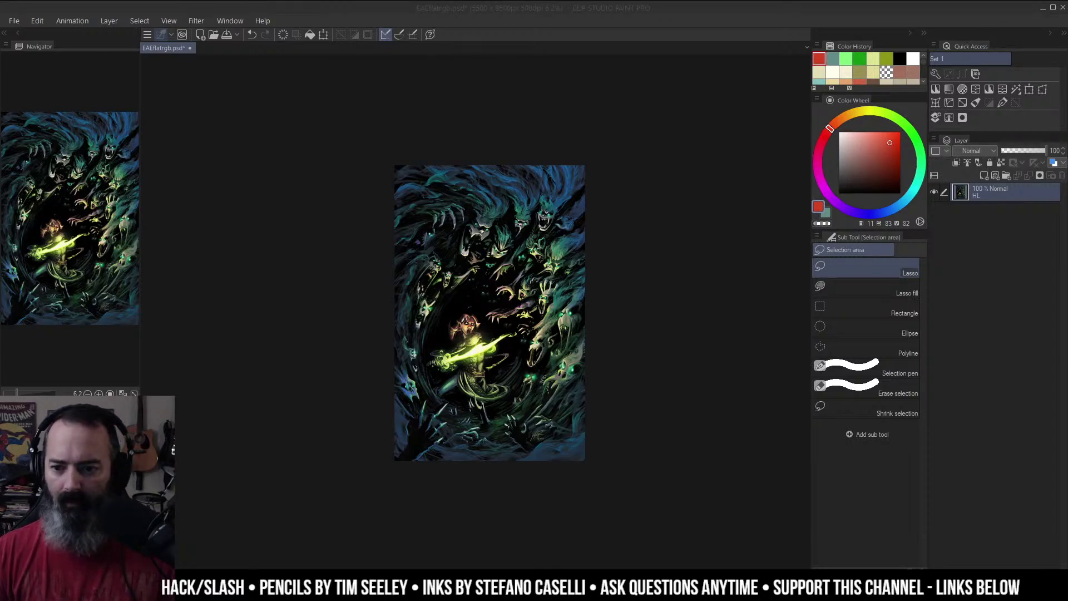
{"action": "mouse_move", "coordinate": [664, 206]}
{"action": "left_mouse_down"}
{"action": "mouse_move", "coordinate": [639, 193]}
{"action": "mouse_move", "coordinate": [636, 163]}
{"action": "left_mouse_up"}
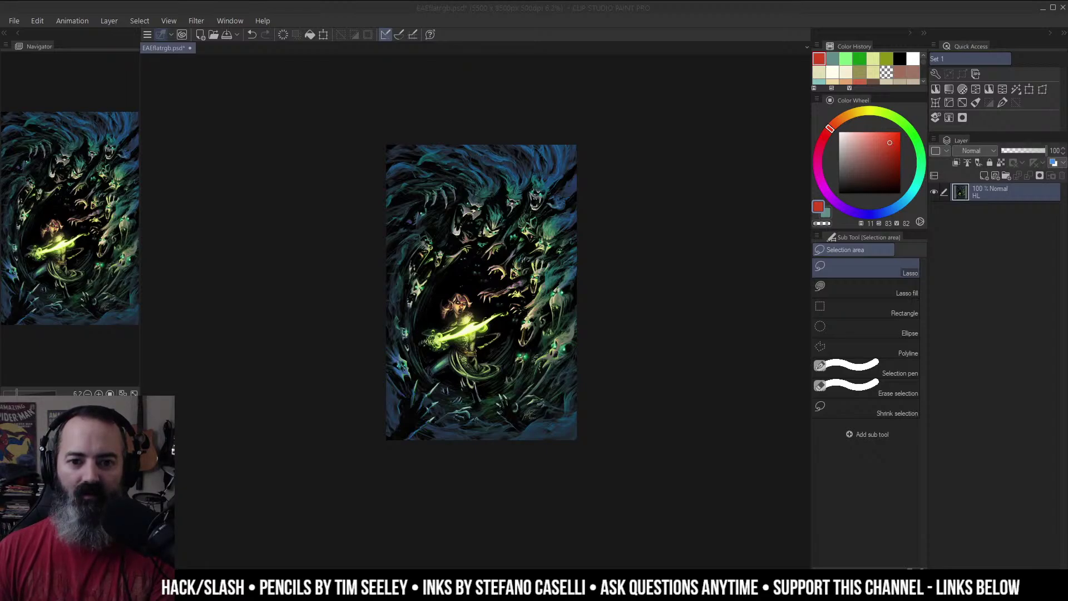
Step: Create a new illustration from the Human Target cover on the clipboard and add a layer above it
{"action": "left_click", "coordinate": [14, 20]}
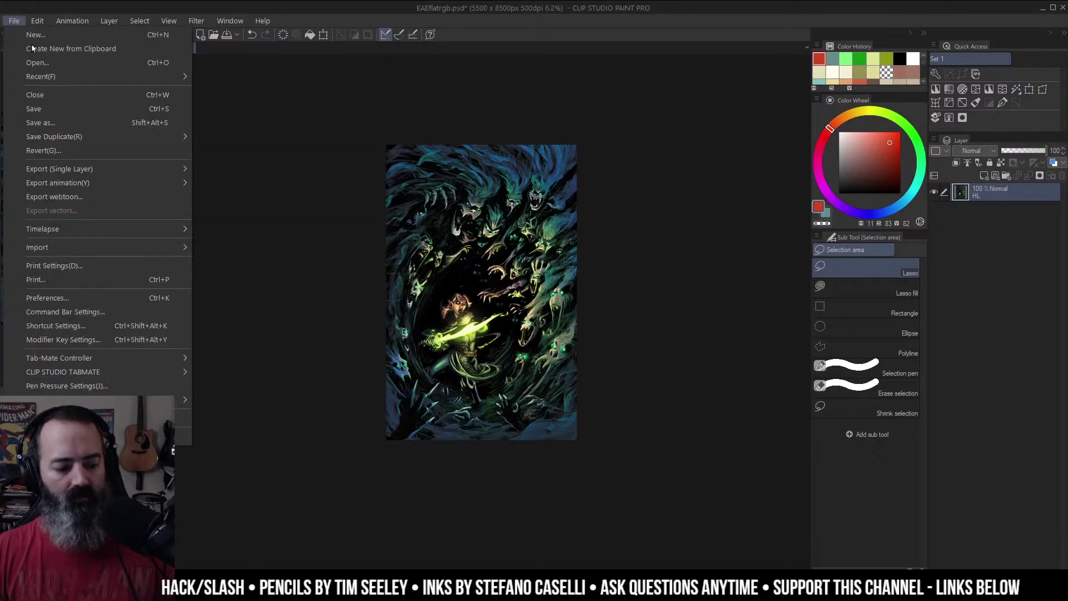
{"action": "left_click", "coordinate": [75, 48]}
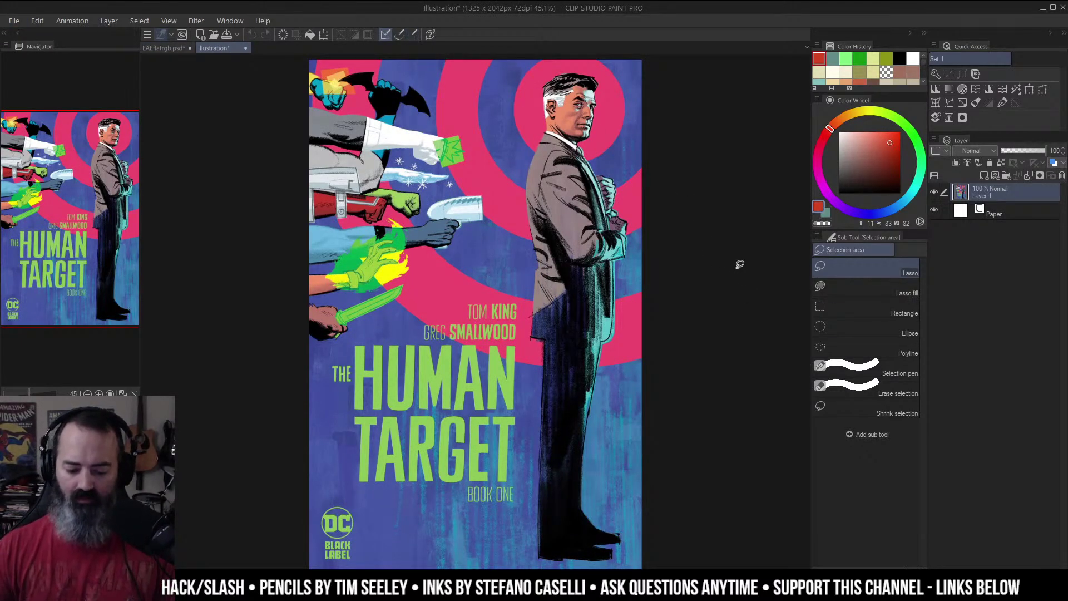
{"action": "left_click", "coordinate": [543, 242], "text": "alt"}
{"action": "left_click_drag", "start_coordinate": [645, 155], "coordinate": [613, 167]}
{"action": "key", "text": "b"}
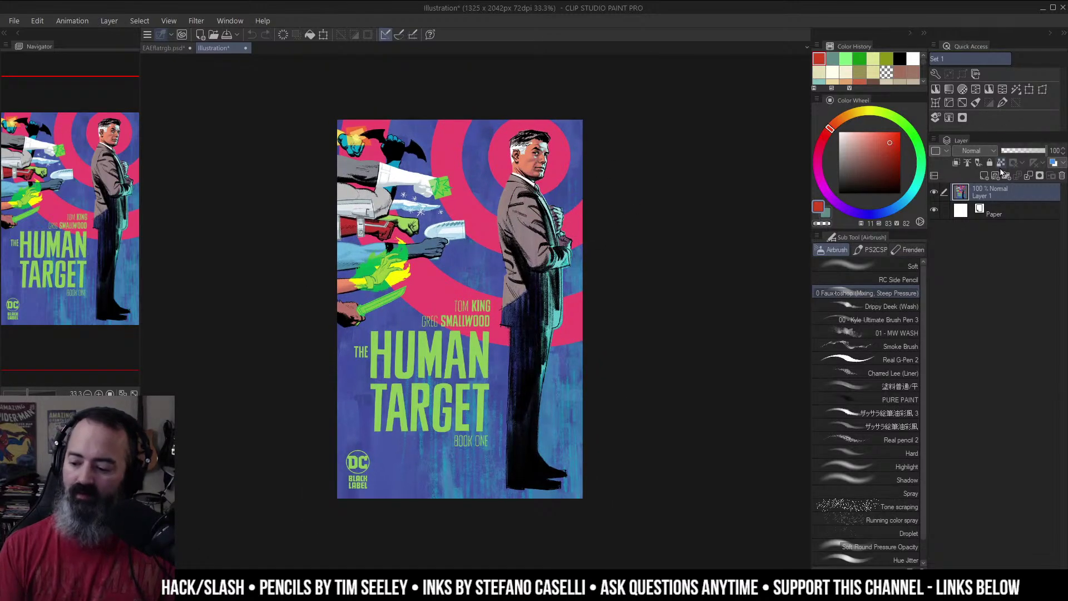
{"action": "left_click", "coordinate": [984, 175]}
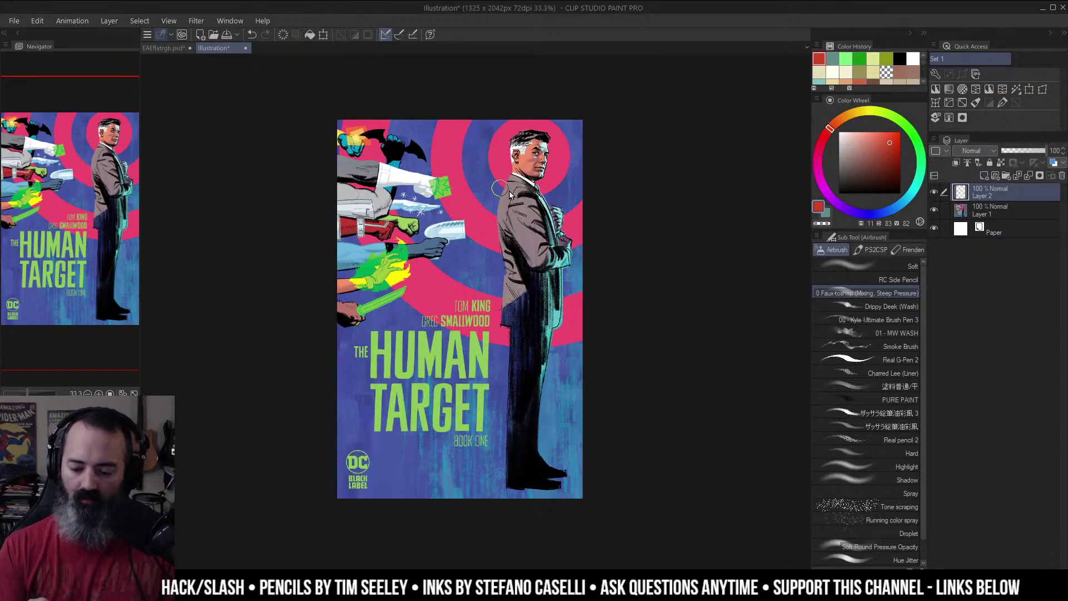
Step: Try red strokes across the lower half of the Human Target cover and around the man, undoing each attempt
{"action": "left_click_drag", "start_coordinate": [321, 347], "coordinate": [635, 329]}
{"action": "key", "text": "ctrl+z"}
{"action": "mouse_move", "coordinate": [318, 345]}
{"action": "left_mouse_down"}
{"action": "mouse_move", "coordinate": [415, 357]}
{"action": "mouse_move", "coordinate": [618, 348]}
{"action": "mouse_move", "coordinate": [601, 406]}
{"action": "mouse_move", "coordinate": [345, 445]}
{"action": "mouse_move", "coordinate": [612, 479]}
{"action": "left_mouse_up"}
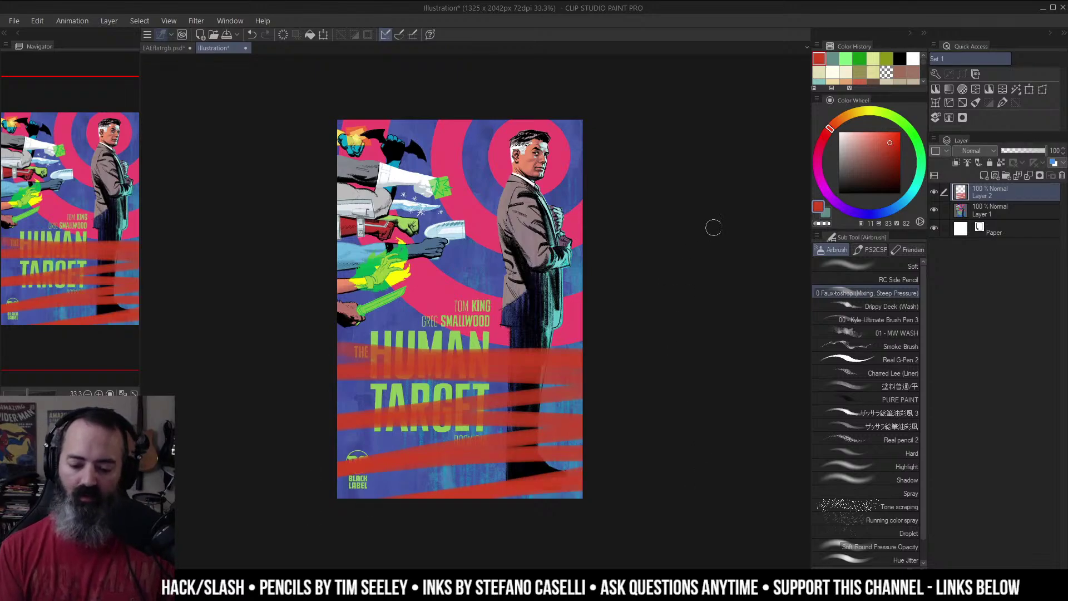
{"action": "key", "text": "ctrl+z"}
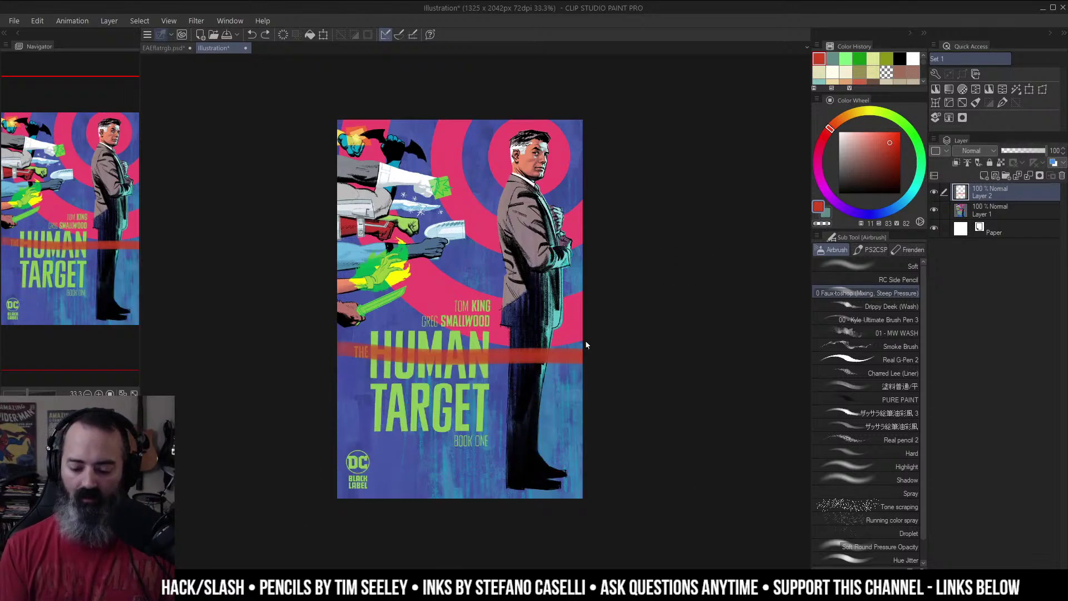
{"action": "key", "text": "ctrl+z"}
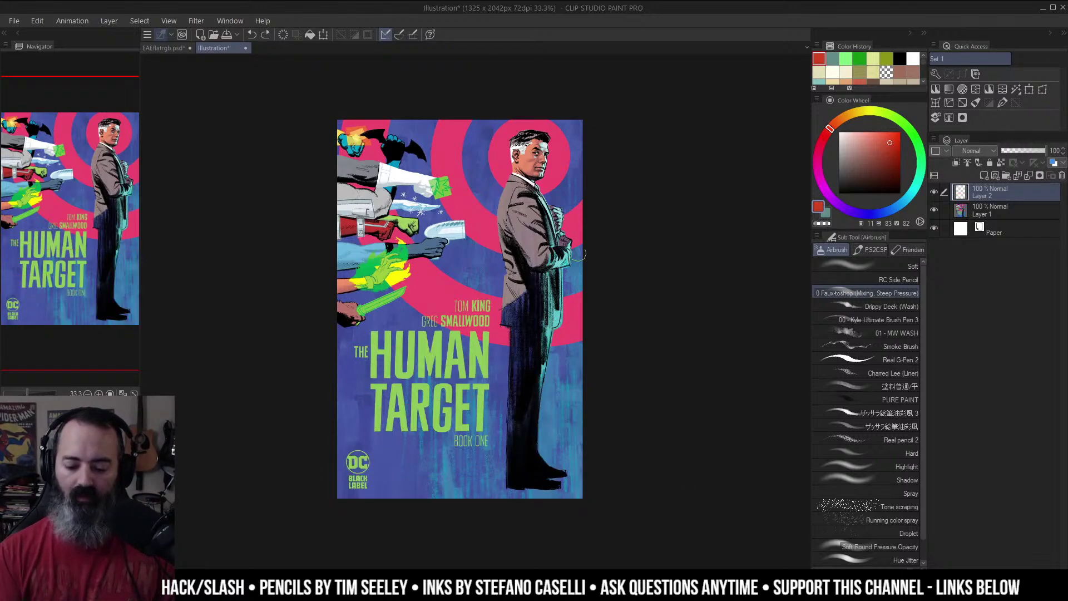
{"action": "mouse_move", "coordinate": [341, 332]}
{"action": "left_mouse_down"}
{"action": "mouse_move", "coordinate": [554, 351]}
{"action": "mouse_move", "coordinate": [551, 484]}
{"action": "mouse_move", "coordinate": [334, 493]}
{"action": "left_mouse_up"}
{"action": "key", "text": "ctrl+z"}
{"action": "mouse_move", "coordinate": [551, 340]}
{"action": "left_mouse_down"}
{"action": "mouse_move", "coordinate": [341, 203]}
{"action": "mouse_move", "coordinate": [572, 189]}
{"action": "left_mouse_up"}
{"action": "key", "text": "ctrl+z"}
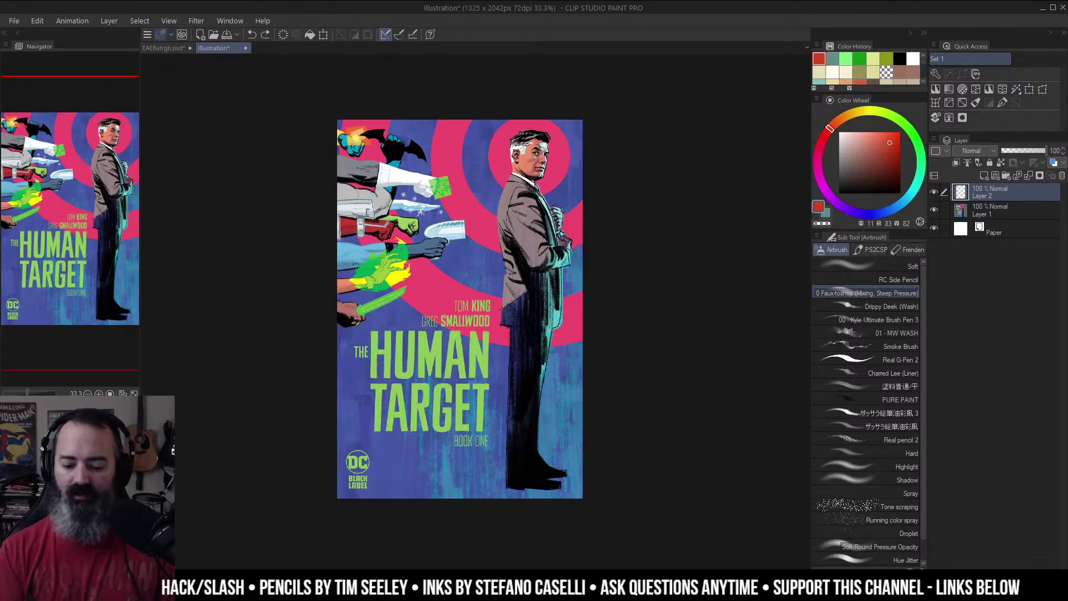
Step: Sample white from the cover and scatter white strokes over the title, the lower background and the area around the man's legs
{"action": "left_click", "coordinate": [412, 177], "text": "alt"}
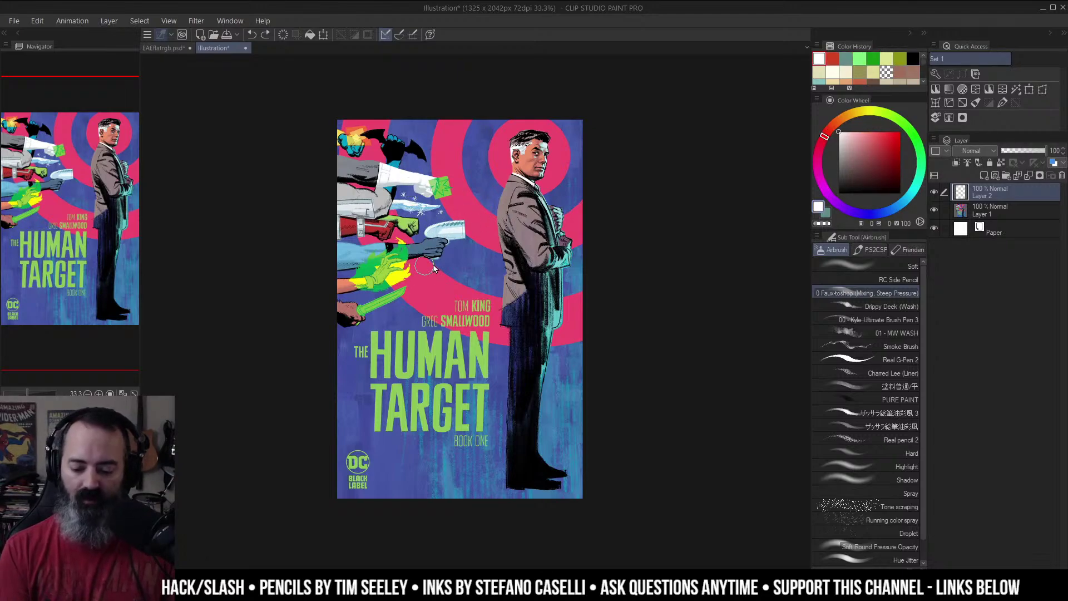
{"action": "left_click_drag", "start_coordinate": [411, 387], "coordinate": [337, 477]}
{"action": "left_click_drag", "start_coordinate": [444, 426], "coordinate": [396, 496]}
{"action": "left_click_drag", "start_coordinate": [469, 450], "coordinate": [456, 485]}
{"action": "left_click_drag", "start_coordinate": [572, 420], "coordinate": [561, 434]}
{"action": "left_click_drag", "start_coordinate": [449, 402], "coordinate": [441, 427]}
{"action": "left_click_drag", "start_coordinate": [552, 438], "coordinate": [545, 448]}
{"action": "left_click_drag", "start_coordinate": [474, 340], "coordinate": [445, 344]}
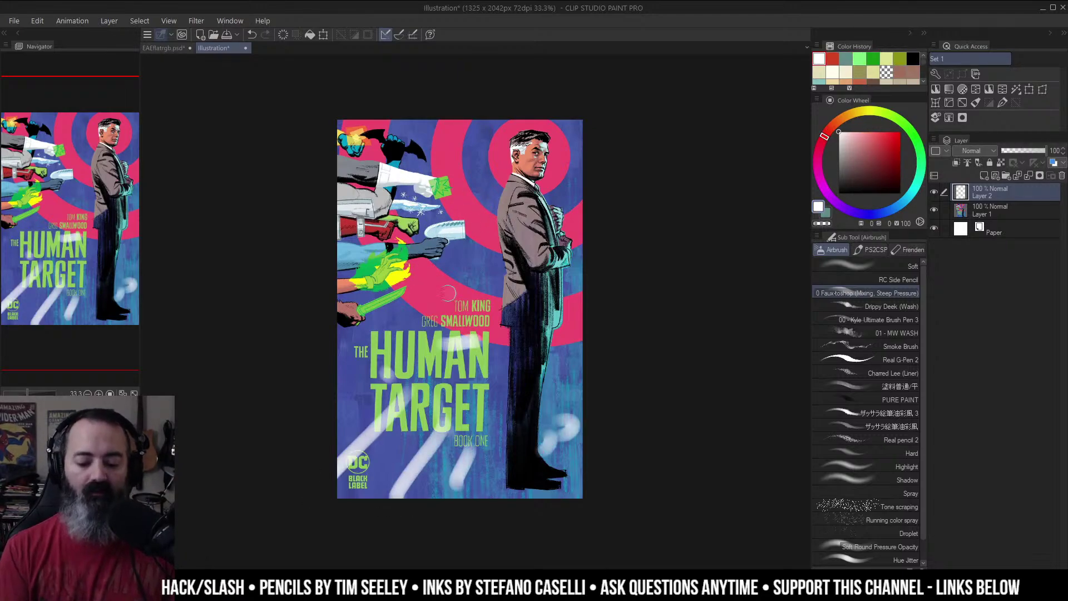
{"action": "left_click_drag", "start_coordinate": [525, 283], "coordinate": [557, 290]}
{"action": "left_click_drag", "start_coordinate": [573, 382], "coordinate": [568, 395]}
Step: Undo all the white strokes scattered over the Human Target cover
{"action": "key", "text": "ctrl+z"}
{"action": "key", "text": "ctrl+z"}
{"action": "key", "text": "ctrl+z"}
{"action": "key", "text": "ctrl+z"}
{"action": "key", "text": "ctrl+z"}
{"action": "key", "text": "ctrl+z"}
{"action": "key", "text": "ctrl+z"}
{"action": "key", "text": "ctrl+z"}
{"action": "key", "text": "ctrl+z"}
{"action": "key", "text": "ctrl+z"}
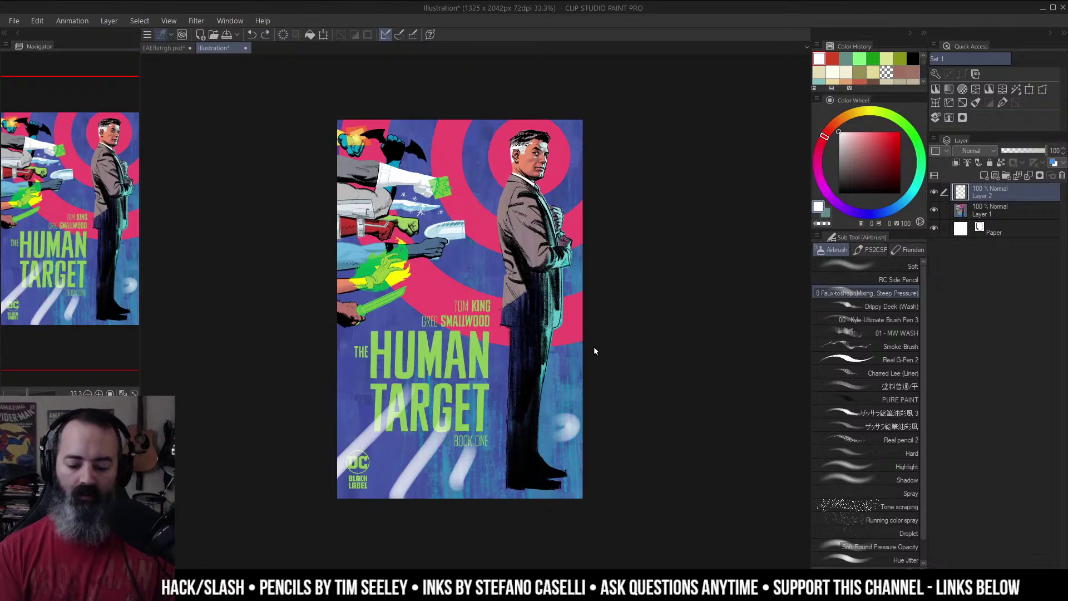
{"action": "key", "text": "ctrl+z"}
Step: Try tracing the target rings behind the man with white arcs and undo them together with the added layer
{"action": "left_click_drag", "start_coordinate": [602, 254], "coordinate": [616, 266]}
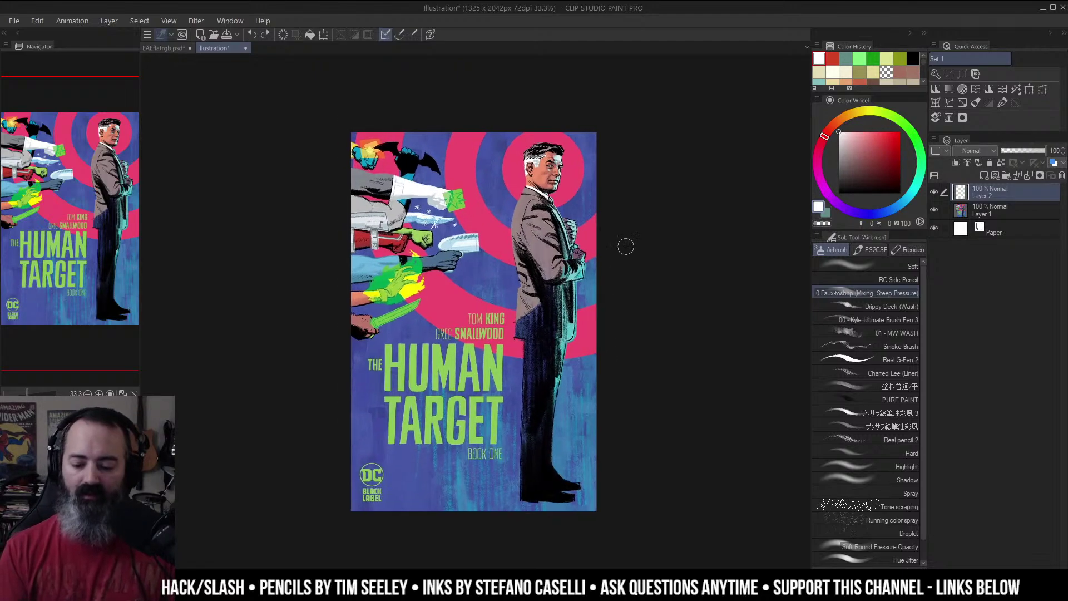
{"action": "mouse_move", "coordinate": [547, 136]}
{"action": "left_mouse_down"}
{"action": "mouse_move", "coordinate": [576, 162]}
{"action": "mouse_move", "coordinate": [543, 137]}
{"action": "left_mouse_up"}
{"action": "mouse_move", "coordinate": [483, 135]}
{"action": "left_mouse_down"}
{"action": "mouse_move", "coordinate": [541, 248]}
{"action": "mouse_move", "coordinate": [595, 209]}
{"action": "left_mouse_up"}
{"action": "left_click_drag", "start_coordinate": [457, 135], "coordinate": [485, 273]}
{"action": "key", "text": "ctrl+z"}
{"action": "key", "text": "ctrl+z"}
{"action": "key", "text": "ctrl+z"}
{"action": "key", "text": "ctrl+z"}
{"action": "key", "text": "ctrl+z"}
{"action": "key", "text": "ctrl+z"}
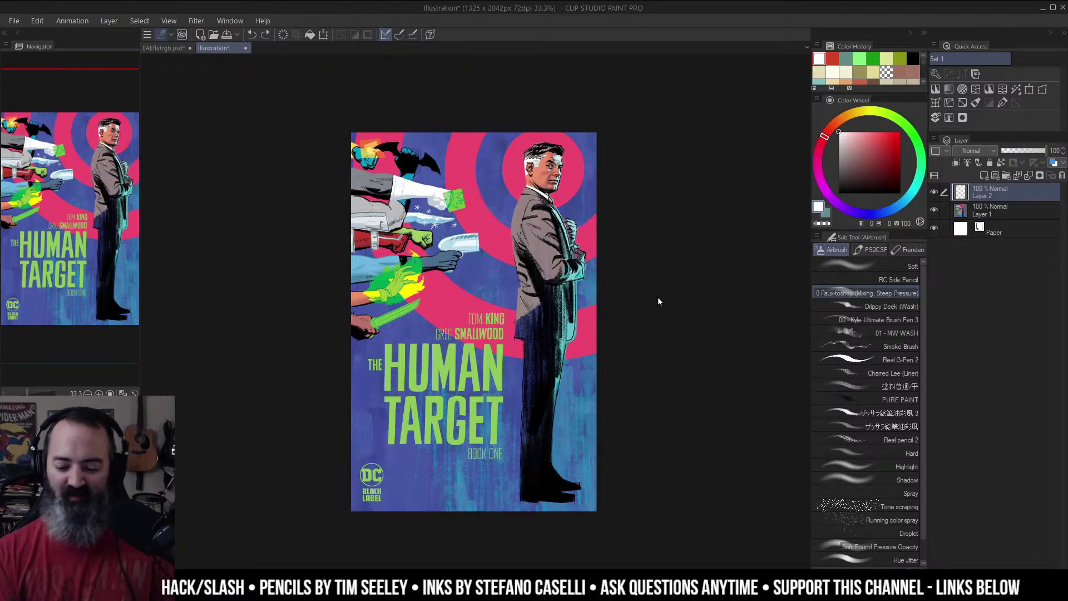
Step: Try white strokes directly on the cover layer along the target rings and the man's upper body, undoing them all
{"action": "key", "text": "m"}
{"action": "key", "text": "b"}
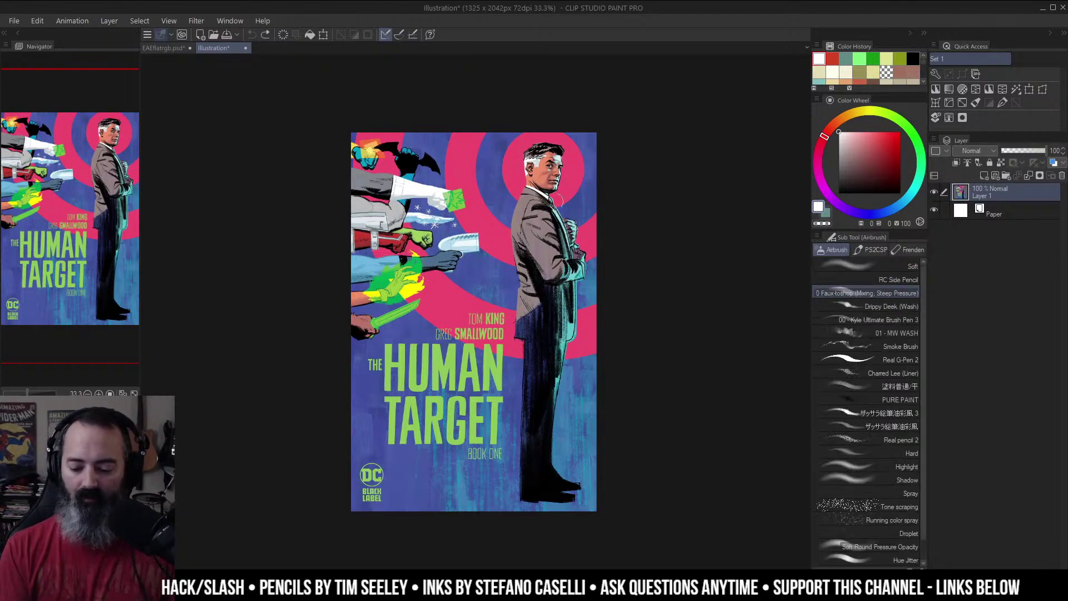
{"action": "mouse_move", "coordinate": [425, 148]}
{"action": "left_mouse_down"}
{"action": "mouse_move", "coordinate": [538, 147]}
{"action": "mouse_move", "coordinate": [484, 234]}
{"action": "mouse_move", "coordinate": [515, 198]}
{"action": "mouse_move", "coordinate": [576, 167]}
{"action": "mouse_move", "coordinate": [579, 292]}
{"action": "mouse_move", "coordinate": [595, 131]}
{"action": "left_mouse_up"}
{"action": "key", "text": "ctrl+z"}
{"action": "mouse_move", "coordinate": [476, 139]}
{"action": "left_mouse_down"}
{"action": "mouse_move", "coordinate": [511, 133]}
{"action": "mouse_move", "coordinate": [479, 210]}
{"action": "mouse_move", "coordinate": [510, 205]}
{"action": "mouse_move", "coordinate": [487, 262]}
{"action": "mouse_move", "coordinate": [496, 309]}
{"action": "left_mouse_up"}
{"action": "mouse_move", "coordinate": [577, 193]}
{"action": "left_mouse_down"}
{"action": "mouse_move", "coordinate": [586, 306]}
{"action": "mouse_move", "coordinate": [584, 292]}
{"action": "left_mouse_up"}
{"action": "mouse_move", "coordinate": [538, 138]}
{"action": "left_mouse_down"}
{"action": "mouse_move", "coordinate": [511, 201]}
{"action": "mouse_move", "coordinate": [511, 331]}
{"action": "left_mouse_up"}
{"action": "key", "text": "ctrl+z"}
{"action": "key", "text": "ctrl+z"}
{"action": "key", "text": "ctrl+z"}
{"action": "key", "text": "ctrl+z"}
{"action": "key", "text": "ctrl+z"}
{"action": "key", "text": "ctrl+z"}
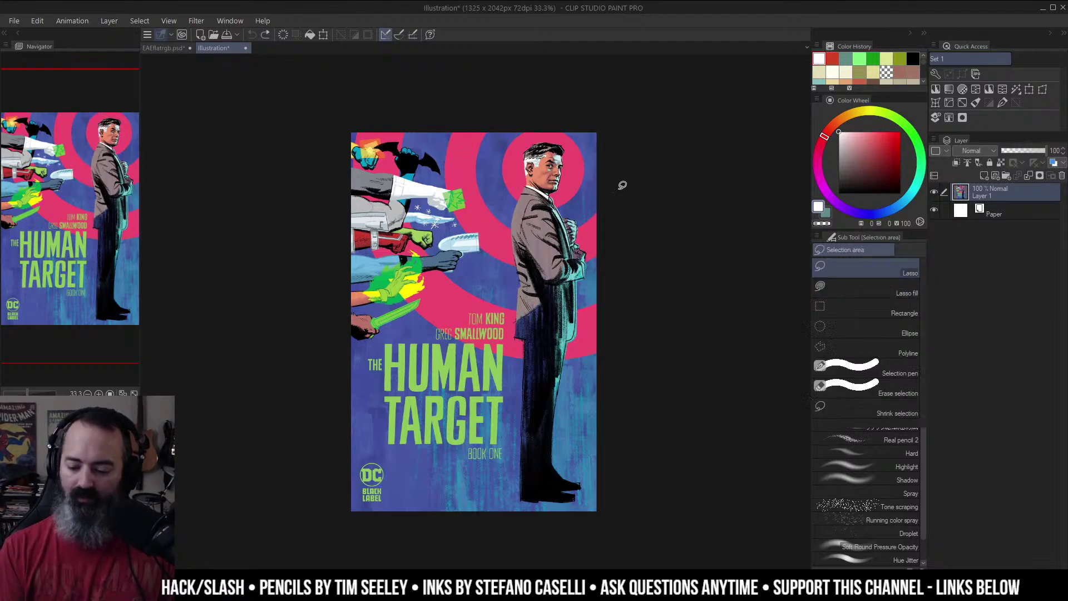
{"action": "mouse_move", "coordinate": [473, 129]}
{"action": "left_mouse_down"}
{"action": "mouse_move", "coordinate": [471, 183]}
{"action": "mouse_move", "coordinate": [508, 204]}
{"action": "mouse_move", "coordinate": [560, 183]}
{"action": "mouse_move", "coordinate": [584, 133]}
{"action": "mouse_move", "coordinate": [482, 129]}
{"action": "mouse_move", "coordinate": [490, 251]}
{"action": "mouse_move", "coordinate": [573, 131]}
{"action": "mouse_move", "coordinate": [548, 118]}
{"action": "left_mouse_up"}
{"action": "key", "text": "ctrl+z"}
{"action": "key", "text": "ctrl+z"}
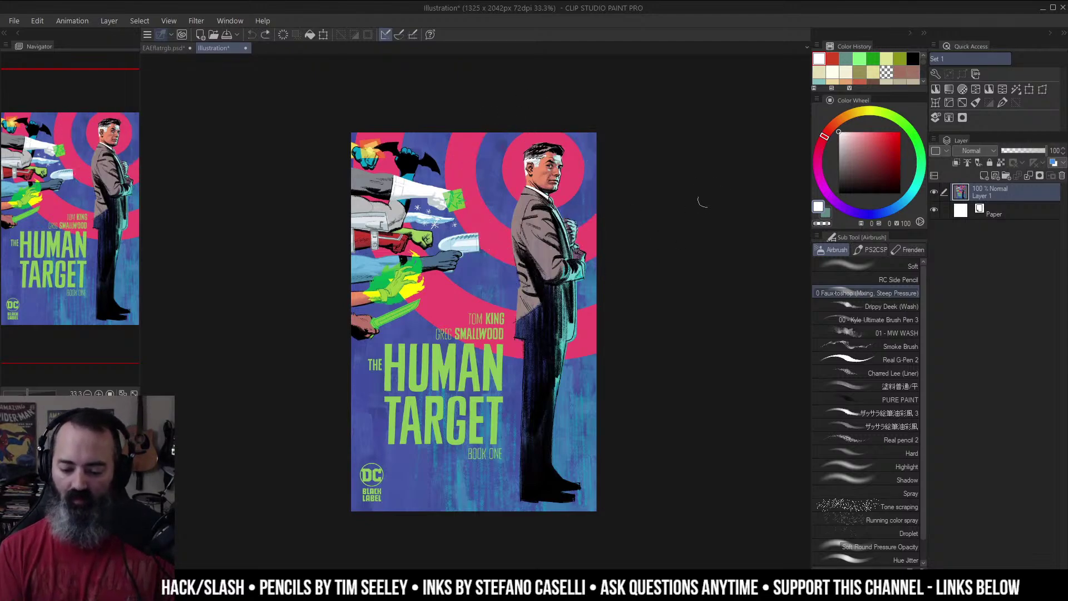
Step: Try white marks around the Human Target title lettering, undoing each one
{"action": "left_click_drag", "start_coordinate": [614, 288], "coordinate": [610, 238]}
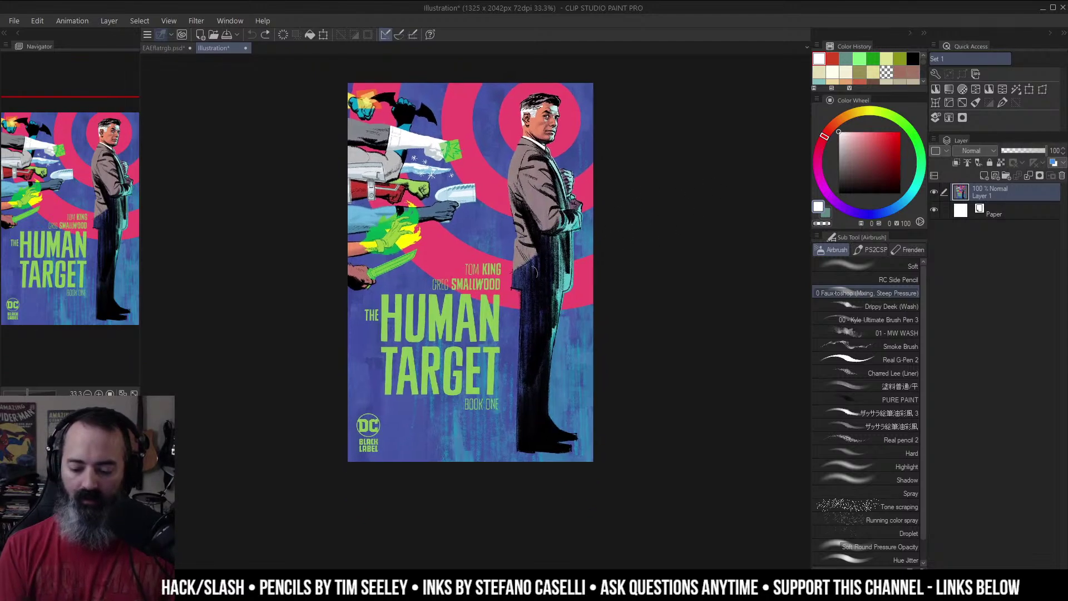
{"action": "mouse_move", "coordinate": [350, 306]}
{"action": "left_mouse_down"}
{"action": "mouse_move", "coordinate": [487, 309]}
{"action": "mouse_move", "coordinate": [598, 392]}
{"action": "mouse_move", "coordinate": [471, 462]}
{"action": "mouse_move", "coordinate": [354, 320]}
{"action": "left_mouse_up"}
{"action": "key", "text": "ctrl+z"}
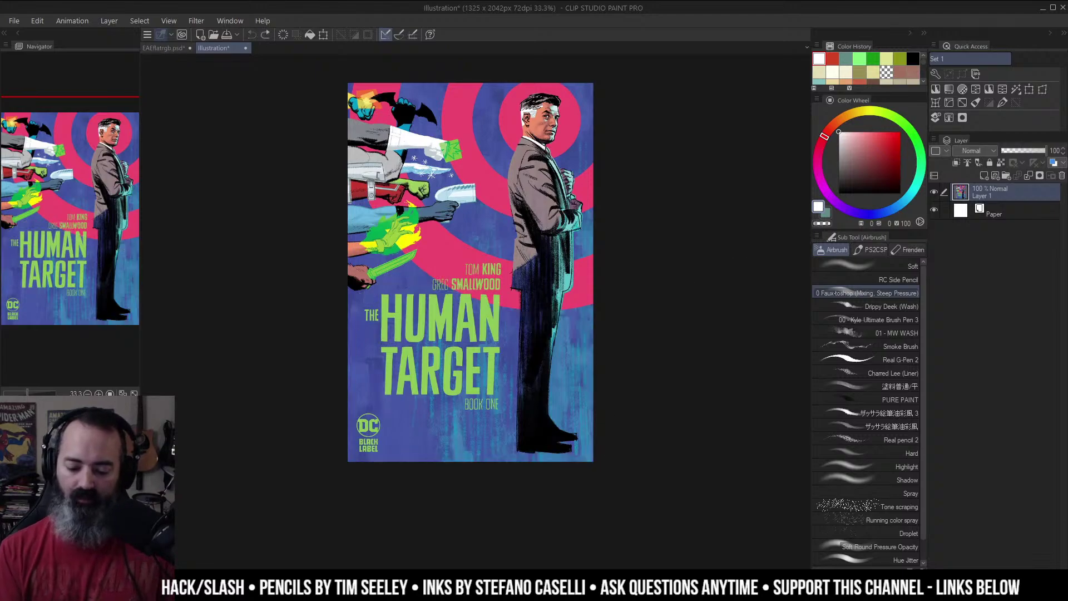
{"action": "mouse_move", "coordinate": [453, 292]}
{"action": "left_mouse_down"}
{"action": "mouse_move", "coordinate": [389, 384]}
{"action": "mouse_move", "coordinate": [457, 286]}
{"action": "left_mouse_up"}
{"action": "key", "text": "ctrl+z"}
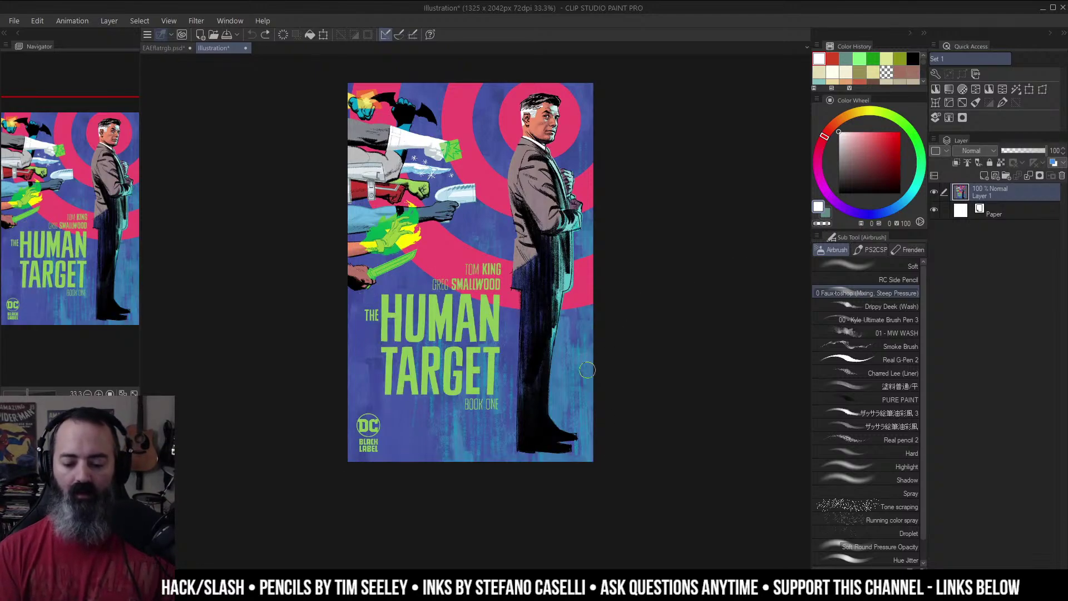
Step: Add a new layer above the cover, set the drawing colour to black and hide the cover layer
{"action": "left_click_drag", "start_coordinate": [613, 258], "coordinate": [596, 289]}
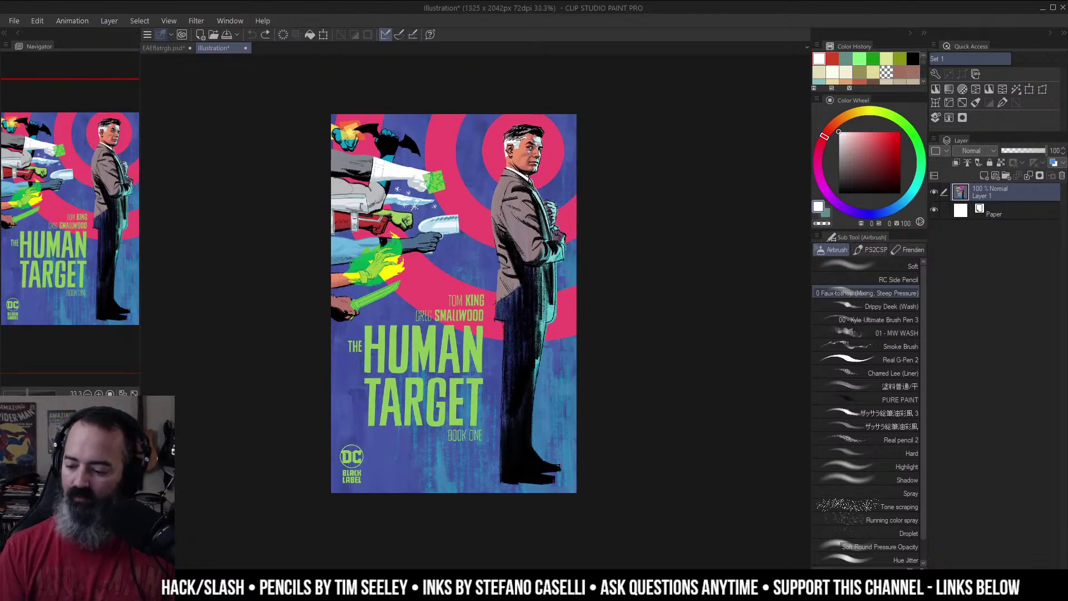
{"action": "left_click", "coordinate": [984, 177]}
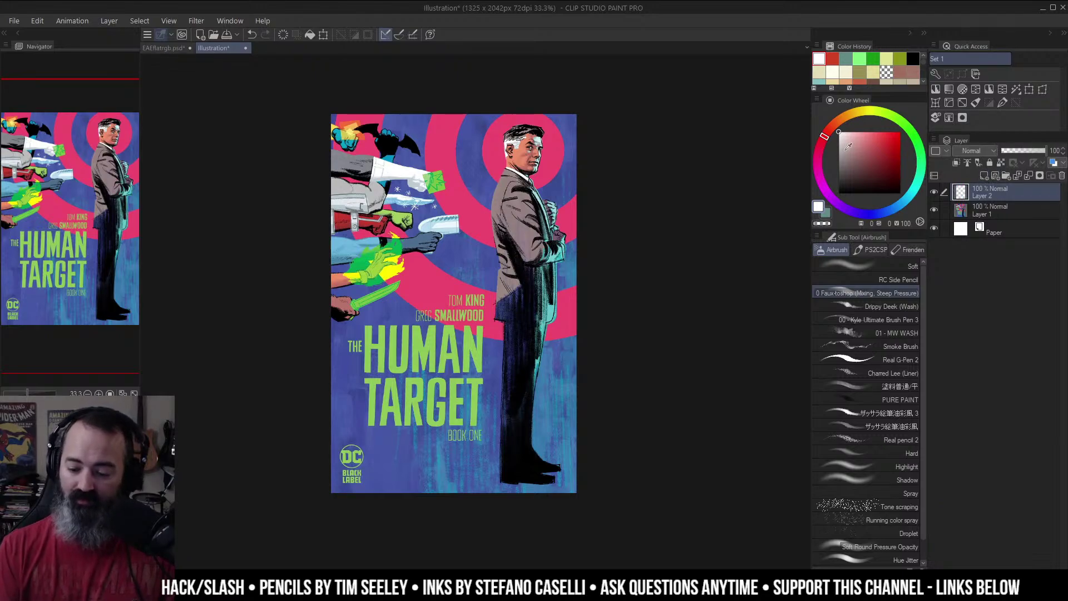
{"action": "left_click", "coordinate": [820, 217]}
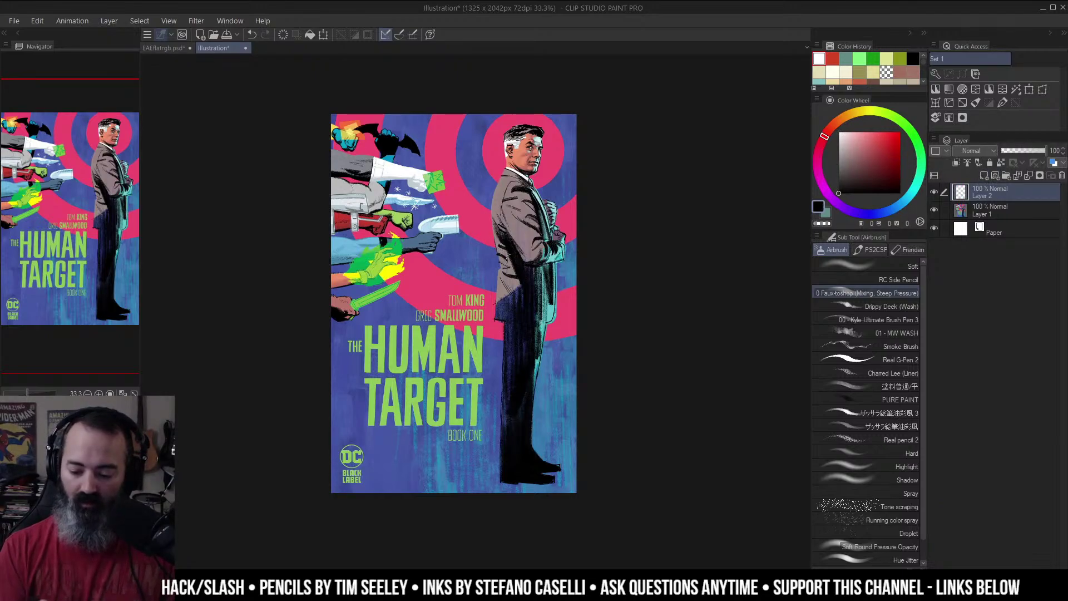
{"action": "left_click", "coordinate": [935, 210]}
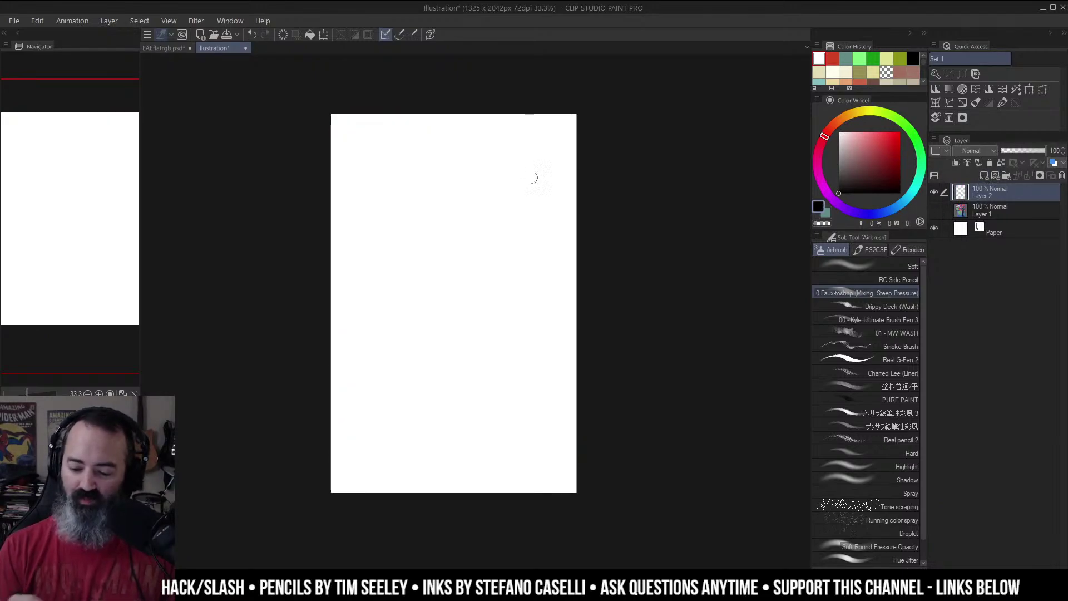
Step: Sketch the cover's layout in black: a tall stick figure with a bent arm, and thick strokes reaching towards it from the opposite page edge
{"action": "mouse_move", "coordinate": [519, 164]}
{"action": "left_mouse_down"}
{"action": "mouse_move", "coordinate": [515, 436]}
{"action": "mouse_move", "coordinate": [546, 447]}
{"action": "left_mouse_up"}
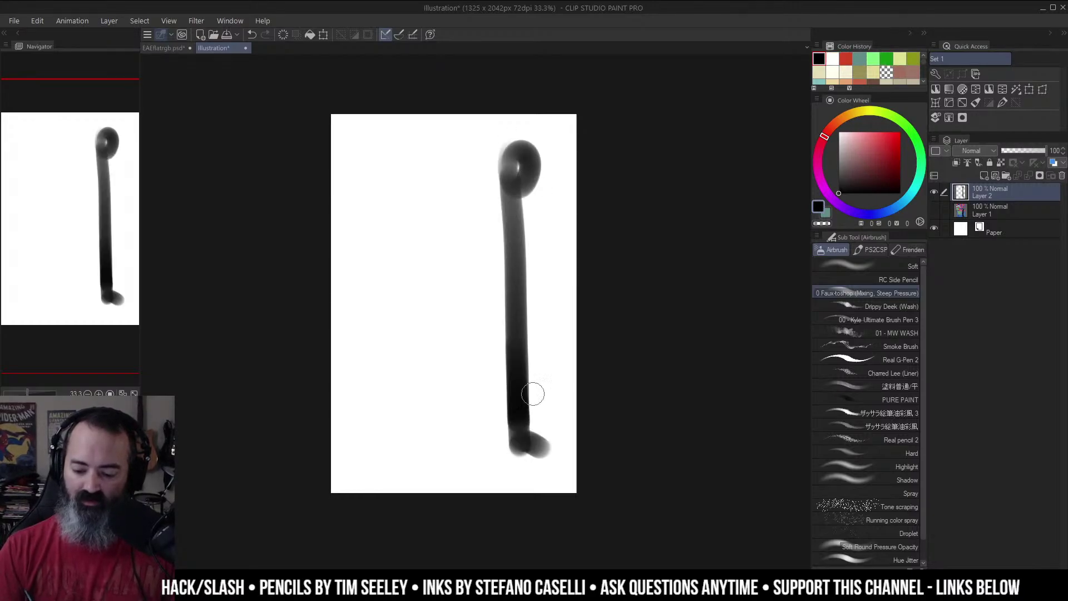
{"action": "left_click_drag", "start_coordinate": [523, 192], "coordinate": [534, 322]}
{"action": "left_click_drag", "start_coordinate": [332, 173], "coordinate": [484, 184]}
{"action": "left_click_drag", "start_coordinate": [332, 201], "coordinate": [448, 200]}
{"action": "left_click_drag", "start_coordinate": [332, 236], "coordinate": [433, 230]}
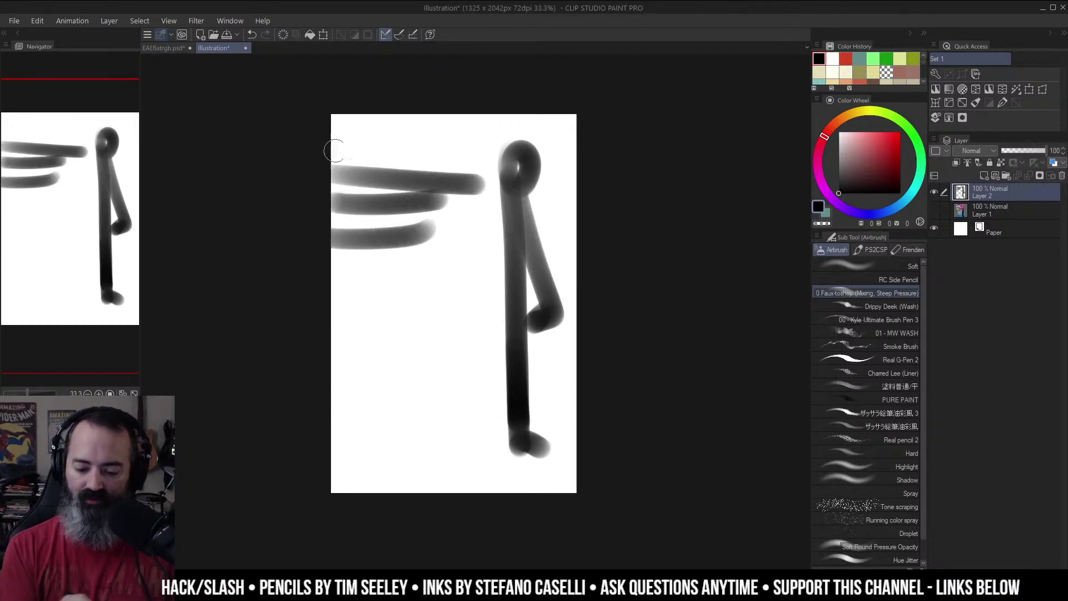
{"action": "left_click_drag", "start_coordinate": [332, 146], "coordinate": [422, 165]}
{"action": "left_click_drag", "start_coordinate": [354, 241], "coordinate": [433, 200]}
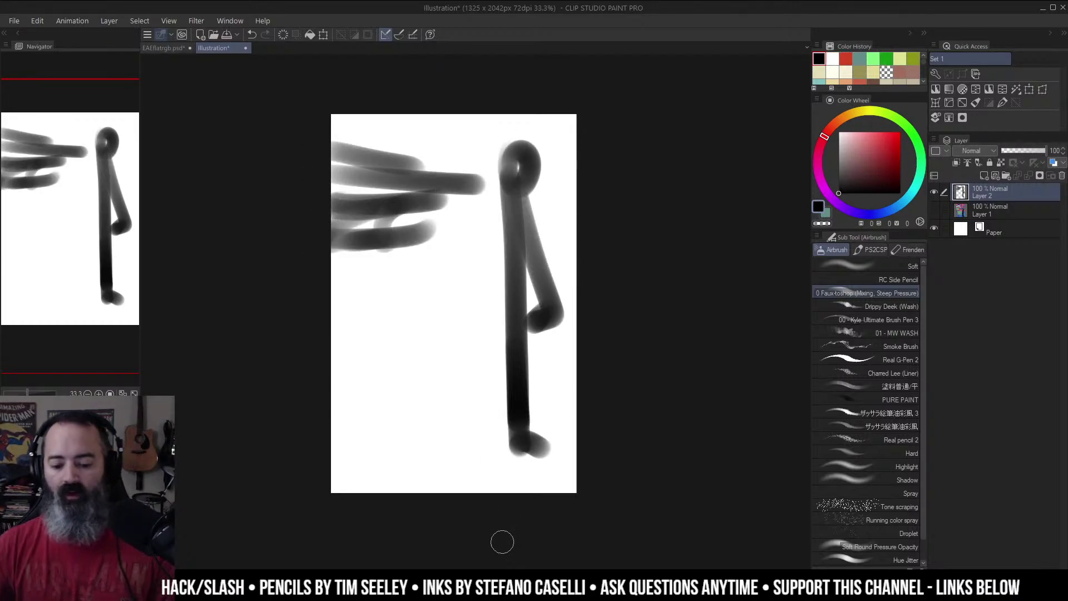
Step: Undo the black layout sketch strokes and delete the sketch layer above the cover
{"action": "key", "text": "ctrl+space"}
{"action": "scroll", "coordinate": [515, 241], "scroll_direction": "down", "scroll_amount": 7}
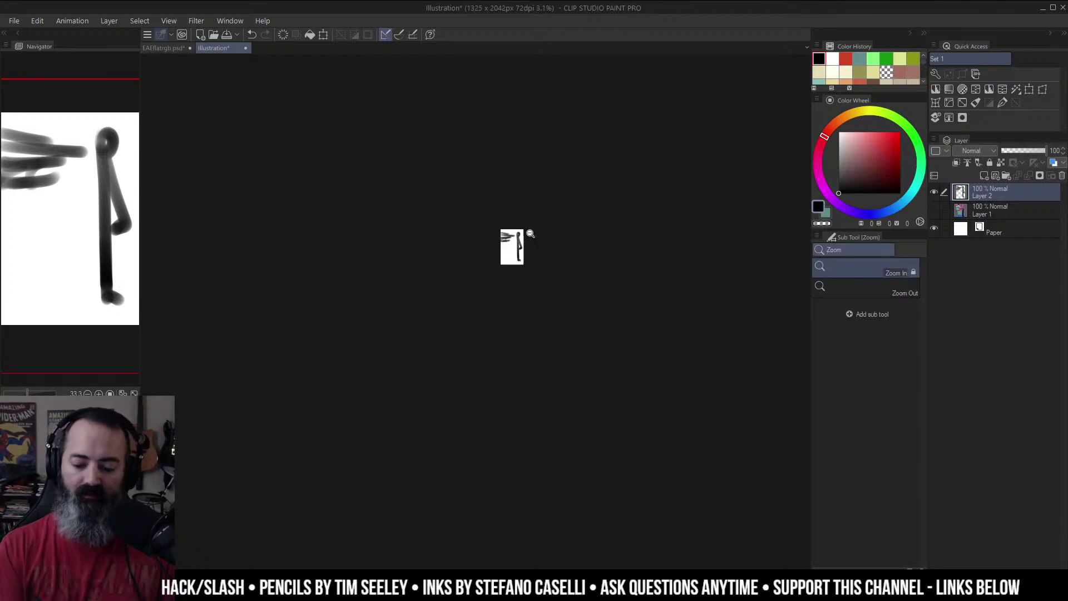
{"action": "left_click", "coordinate": [523, 251]}
{"action": "left_click", "coordinate": [519, 314]}
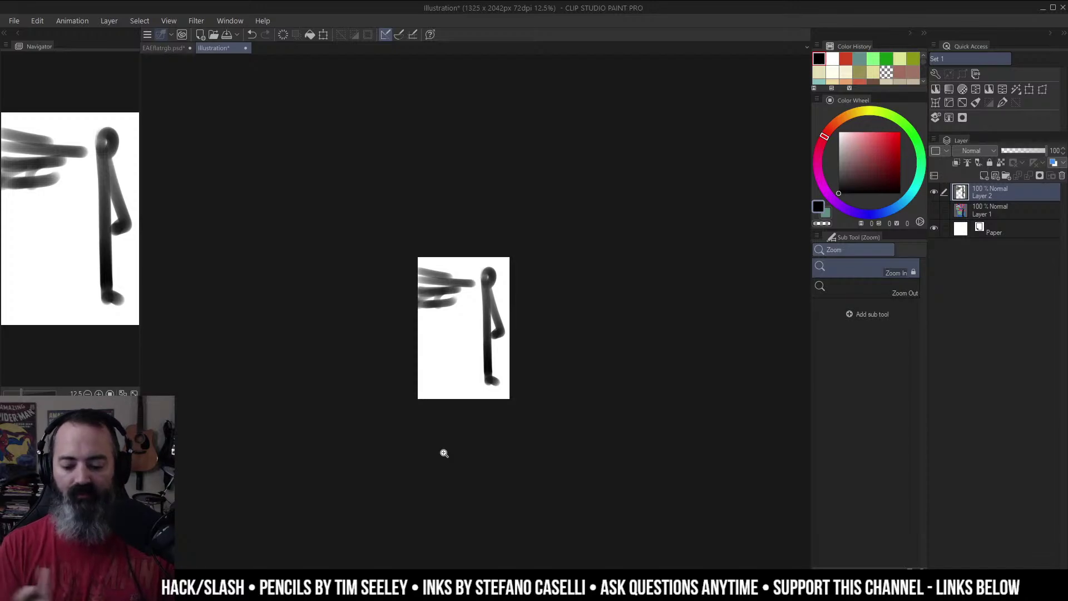
{"action": "key", "text": "ctrl+z"}
{"action": "key", "text": "ctrl+z"}
{"action": "key", "text": "ctrl+z"}
{"action": "key", "text": "ctrl+z"}
{"action": "key", "text": "ctrl+z"}
{"action": "key", "text": "ctrl+z"}
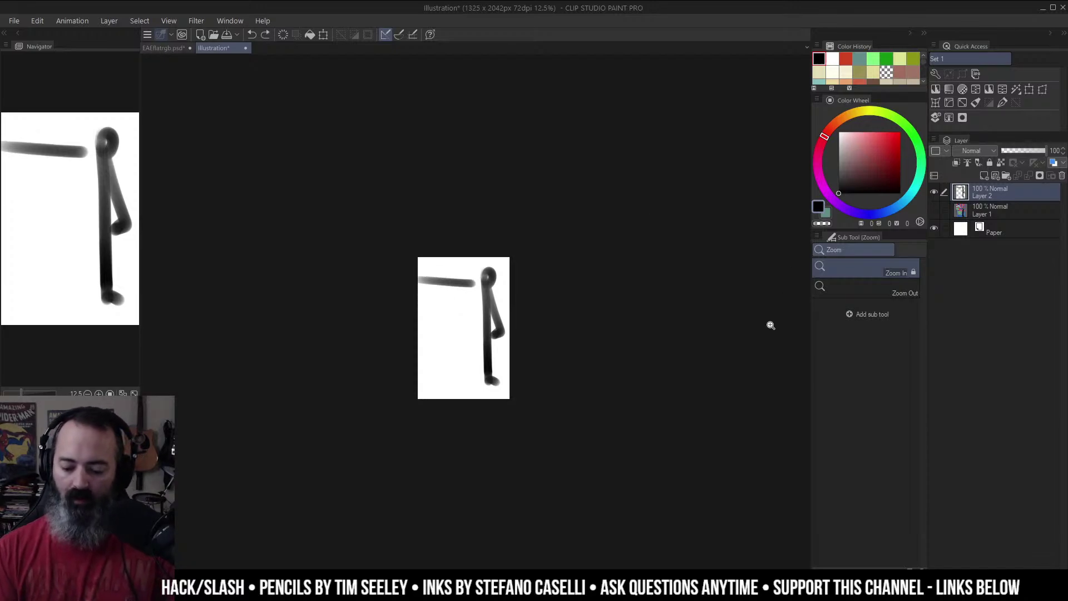
{"action": "key", "text": "ctrl+z"}
{"action": "right_click", "coordinate": [996, 194]}
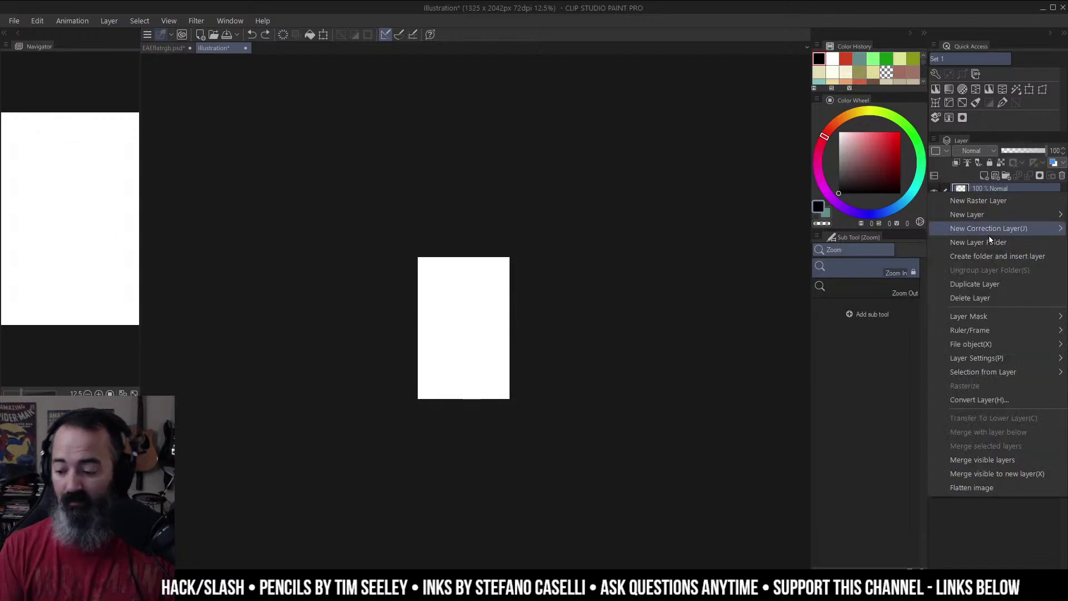
{"action": "left_click", "coordinate": [980, 298]}
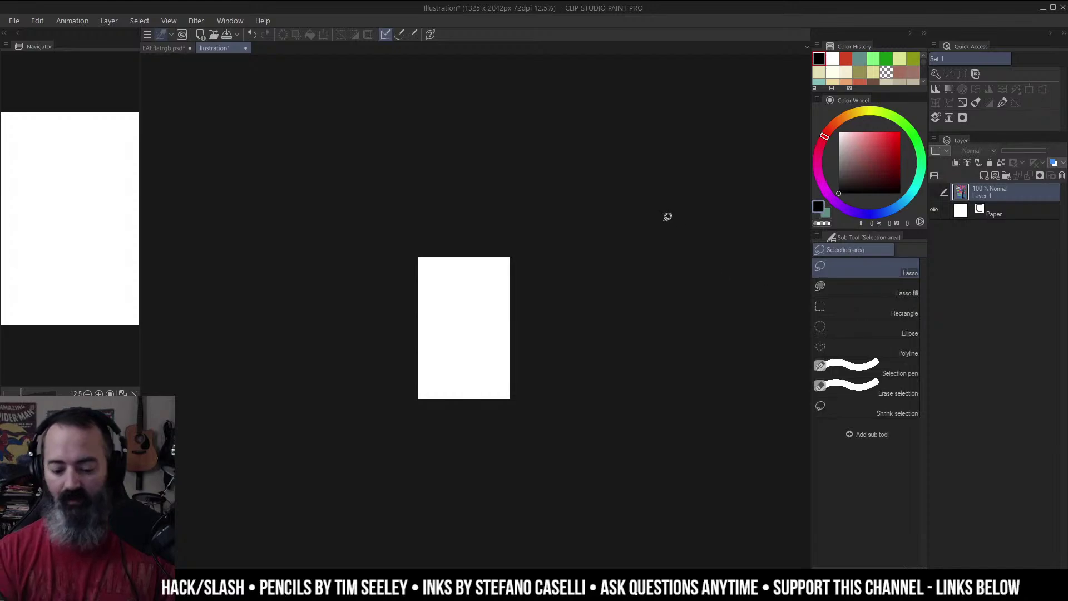
Step: Show the Human Target cover layer again and close that illustration
{"action": "left_click", "coordinate": [578, 168]}
{"action": "left_click", "coordinate": [935, 192]}
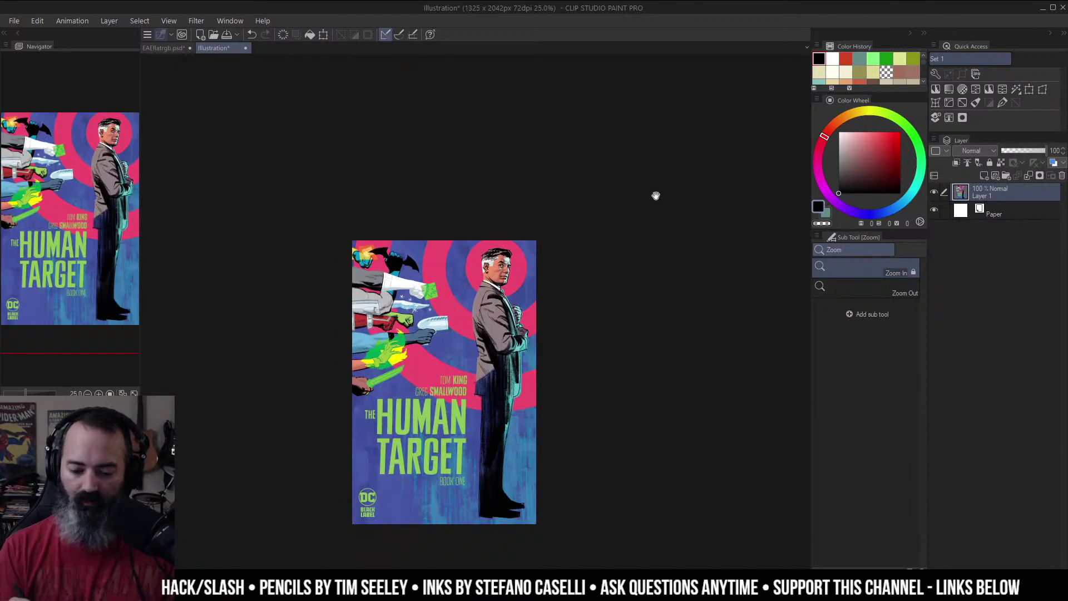
{"action": "key", "text": "m"}
{"action": "left_click", "coordinate": [245, 47]}
{"action": "left_click", "coordinate": [572, 217]}
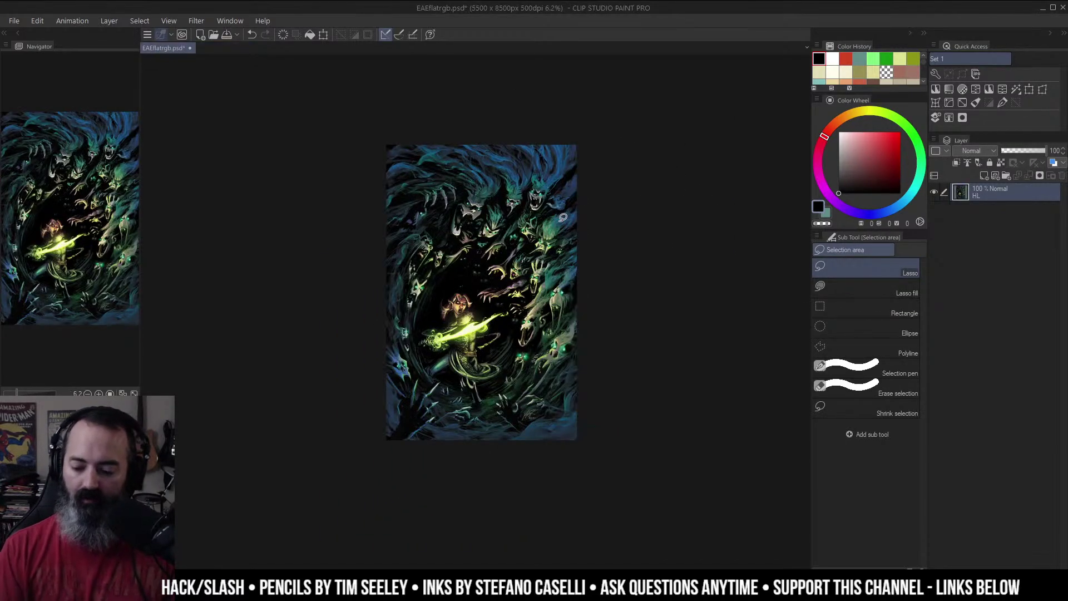
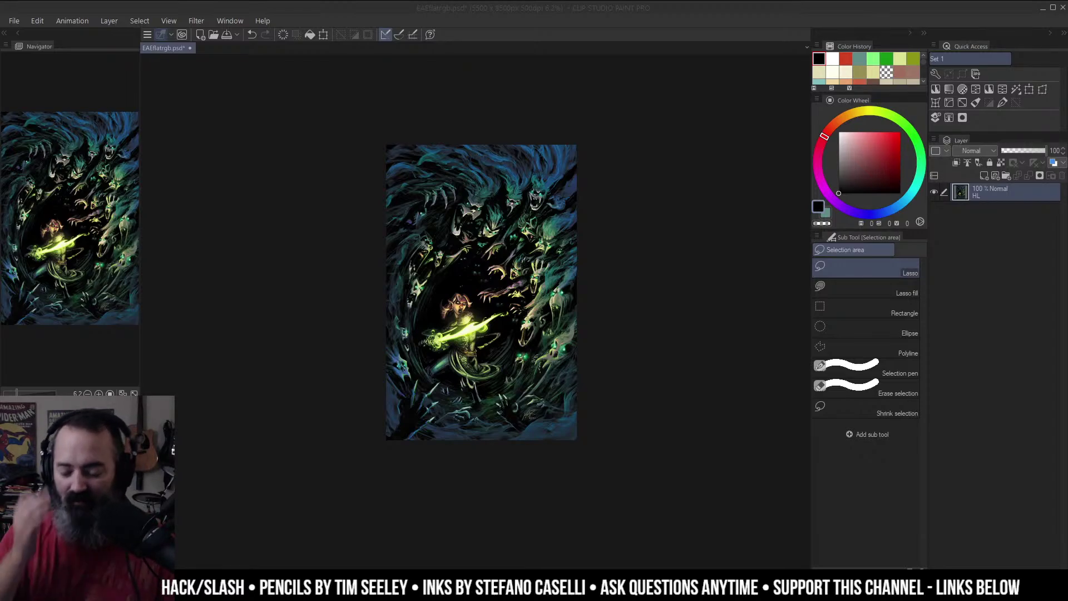
Step: Create a new blank illustration of 1920 x 1080 px at 150 dpi
{"action": "key", "text": "slash"}
{"action": "left_click", "coordinate": [587, 218]}
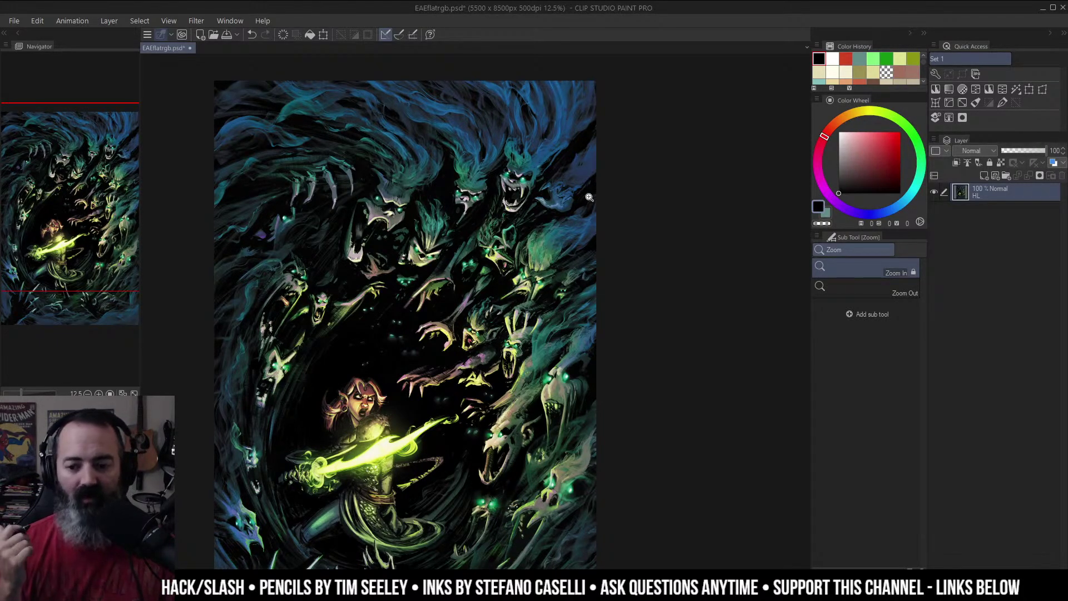
{"action": "left_click_drag", "start_coordinate": [627, 193], "coordinate": [684, 188]}
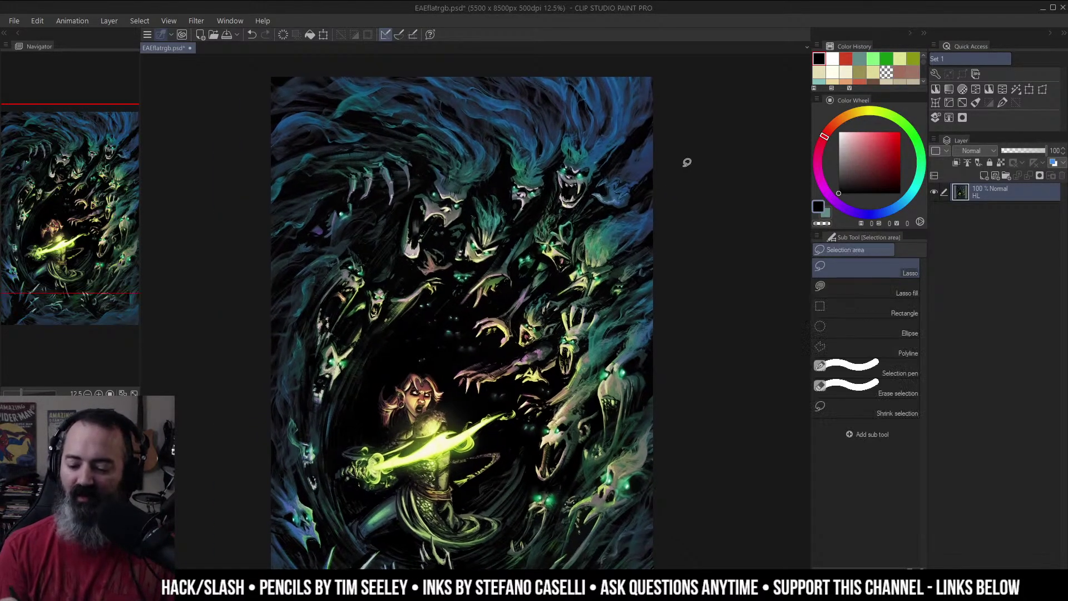
{"action": "left_click", "coordinate": [14, 21]}
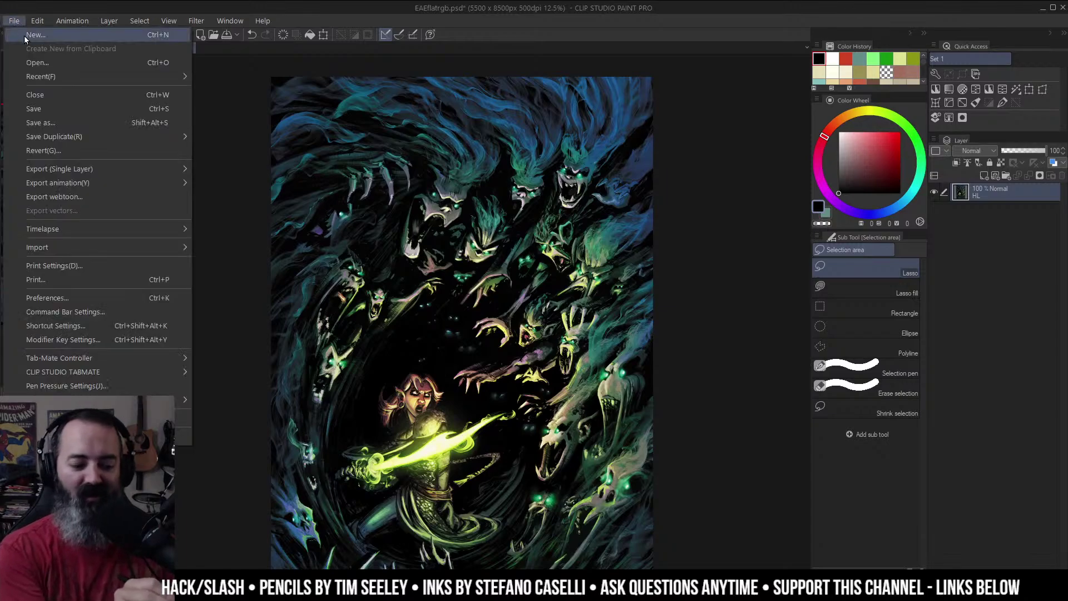
{"action": "left_click", "coordinate": [100, 36]}
{"action": "left_click", "coordinate": [617, 86]}
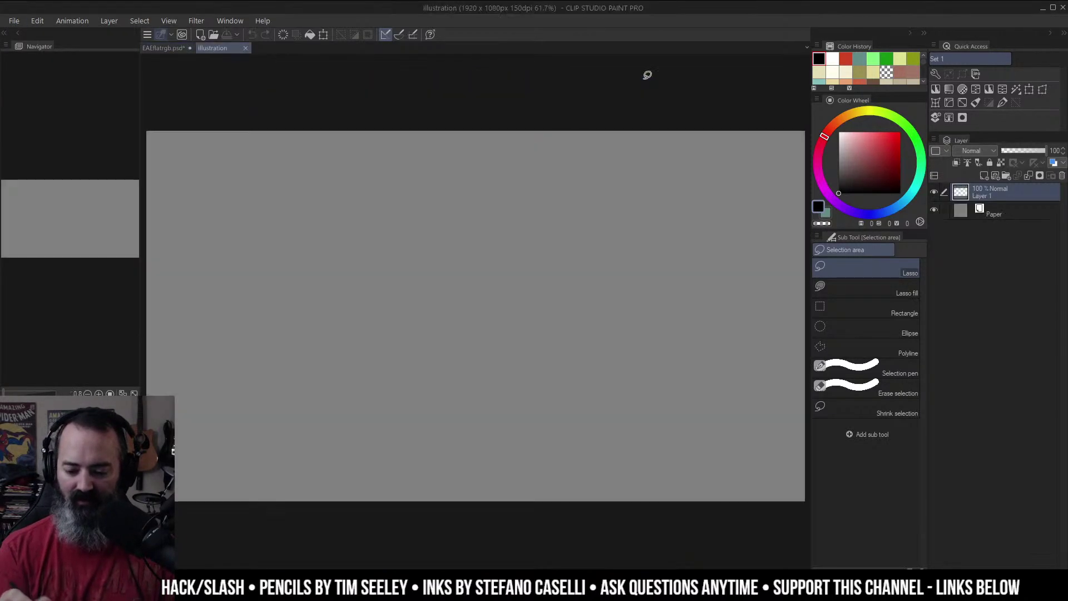
Step: Draw a rough black landscape panel frame with the airbrush in the middle of the grey canvas
{"action": "key", "text": "b"}
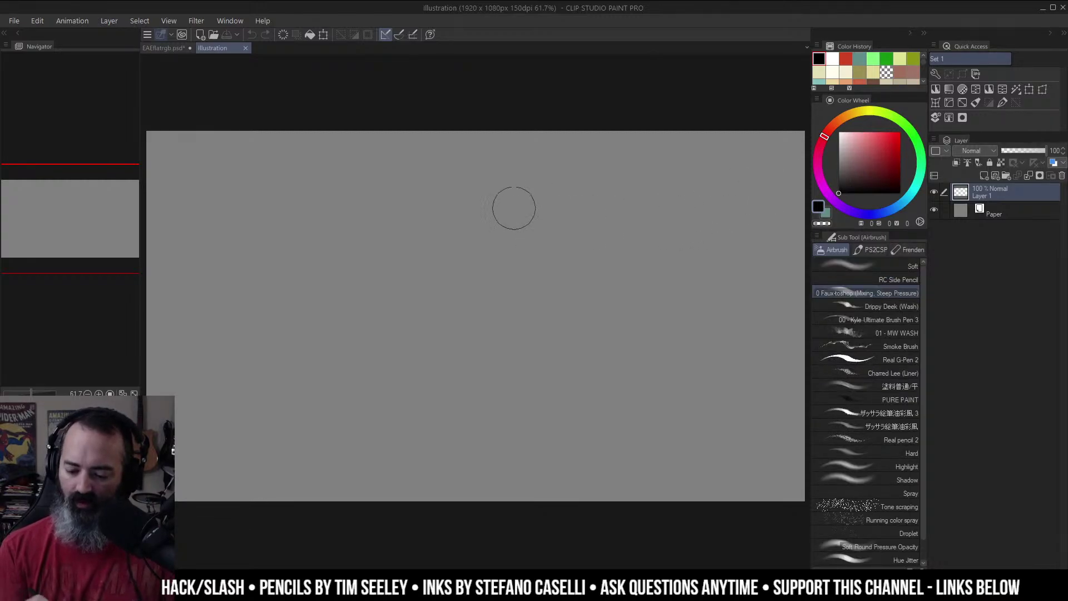
{"action": "left_click_drag", "start_coordinate": [368, 199], "coordinate": [634, 182]}
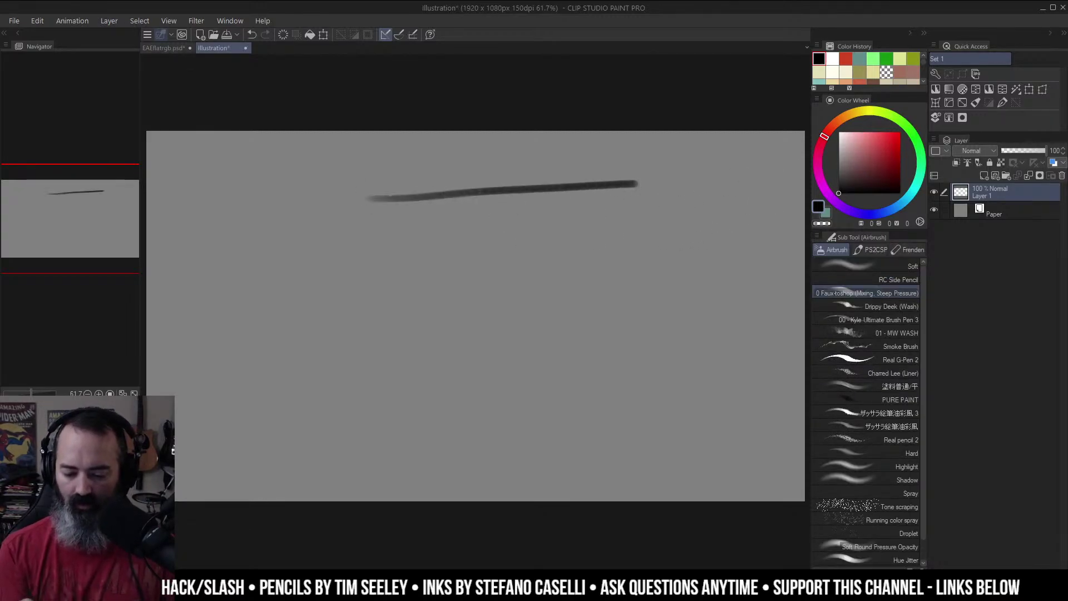
{"action": "key", "text": "ctrl+z"}
{"action": "mouse_move", "coordinate": [374, 189]}
{"action": "left_mouse_down"}
{"action": "mouse_move", "coordinate": [689, 187]}
{"action": "mouse_move", "coordinate": [379, 182]}
{"action": "mouse_move", "coordinate": [383, 363]}
{"action": "mouse_move", "coordinate": [363, 371]}
{"action": "mouse_move", "coordinate": [699, 373]}
{"action": "left_mouse_up"}
{"action": "left_click_drag", "start_coordinate": [685, 175], "coordinate": [696, 388]}
{"action": "key", "text": "space"}
{"action": "key", "text": "ctrl+space"}
{"action": "mouse_move", "coordinate": [622, 256]}
{"action": "left_mouse_down"}
{"action": "mouse_move", "coordinate": [588, 241]}
{"action": "mouse_move", "coordinate": [599, 256]}
{"action": "mouse_move", "coordinate": [624, 234]}
{"action": "mouse_move", "coordinate": [578, 243]}
{"action": "left_mouse_up"}
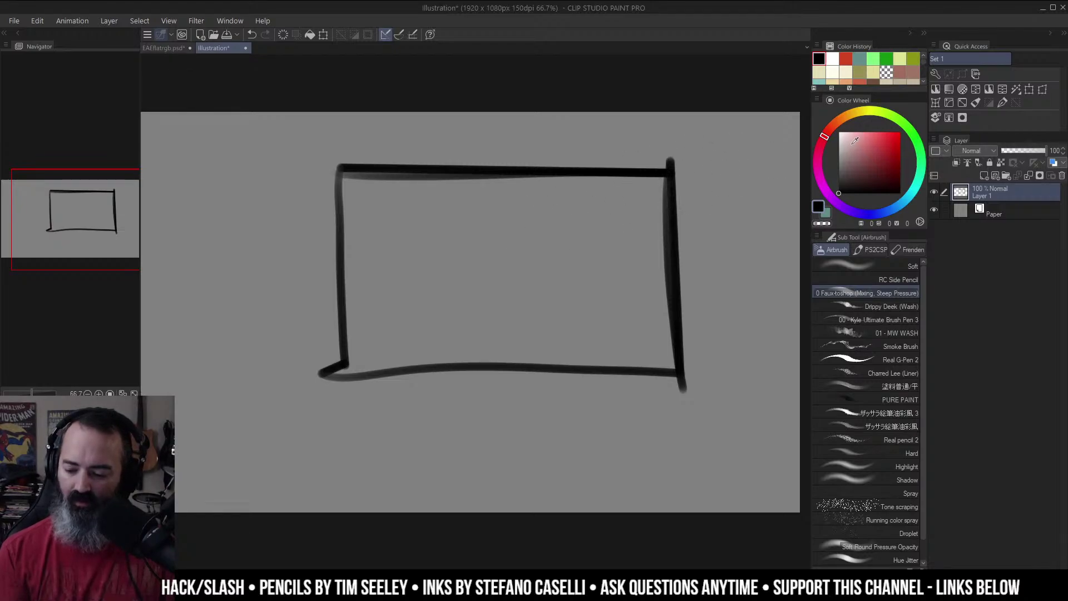
Step: Paint a white wedge across the frame's upper part and a dark grey oval overlapping the wedge's lower edge
{"action": "key", "text": "x"}
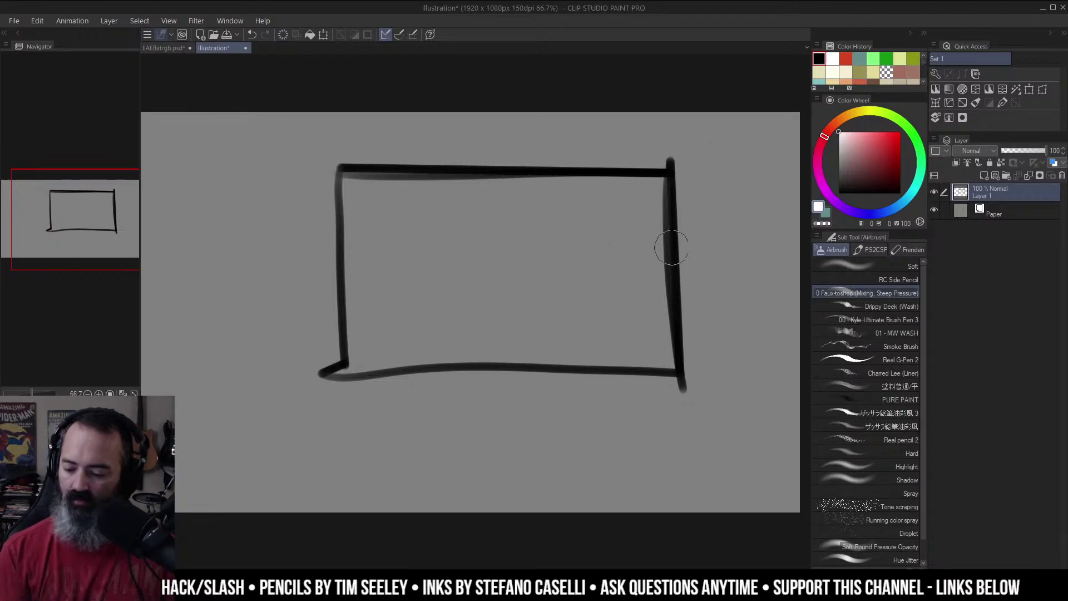
{"action": "mouse_move", "coordinate": [376, 184]}
{"action": "left_mouse_down"}
{"action": "mouse_move", "coordinate": [591, 194]}
{"action": "mouse_move", "coordinate": [347, 187]}
{"action": "mouse_move", "coordinate": [585, 264]}
{"action": "mouse_move", "coordinate": [407, 203]}
{"action": "mouse_move", "coordinate": [362, 221]}
{"action": "mouse_move", "coordinate": [638, 285]}
{"action": "mouse_move", "coordinate": [435, 211]}
{"action": "mouse_move", "coordinate": [534, 204]}
{"action": "mouse_move", "coordinate": [569, 248]}
{"action": "mouse_move", "coordinate": [597, 222]}
{"action": "mouse_move", "coordinate": [620, 237]}
{"action": "mouse_move", "coordinate": [641, 221]}
{"action": "mouse_move", "coordinate": [659, 270]}
{"action": "mouse_move", "coordinate": [627, 254]}
{"action": "left_mouse_up"}
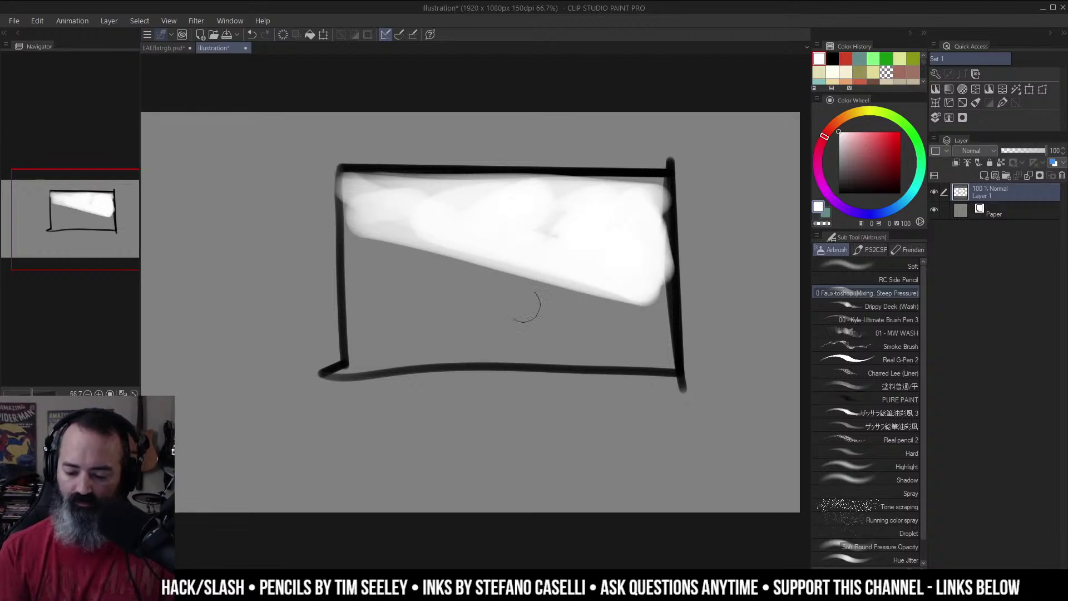
{"action": "left_click", "coordinate": [511, 306], "text": "alt"}
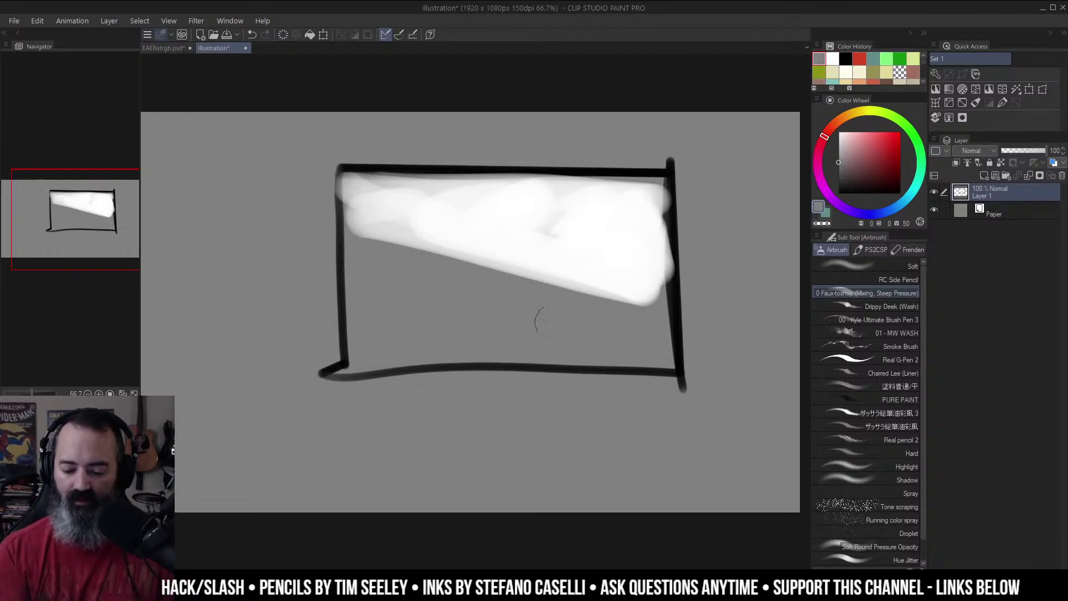
{"action": "left_click", "coordinate": [841, 171]}
{"action": "left_click_drag", "start_coordinate": [844, 168], "coordinate": [838, 173]}
{"action": "mouse_move", "coordinate": [486, 248]}
{"action": "left_mouse_down"}
{"action": "mouse_move", "coordinate": [546, 278]}
{"action": "mouse_move", "coordinate": [484, 259]}
{"action": "mouse_move", "coordinate": [524, 283]}
{"action": "mouse_move", "coordinate": [542, 271]}
{"action": "mouse_move", "coordinate": [490, 252]}
{"action": "mouse_move", "coordinate": [534, 272]}
{"action": "mouse_move", "coordinate": [497, 247]}
{"action": "mouse_move", "coordinate": [535, 285]}
{"action": "mouse_move", "coordinate": [543, 273]}
{"action": "mouse_move", "coordinate": [521, 248]}
{"action": "mouse_move", "coordinate": [559, 278]}
{"action": "mouse_move", "coordinate": [485, 242]}
{"action": "mouse_move", "coordinate": [548, 274]}
{"action": "mouse_move", "coordinate": [487, 265]}
{"action": "mouse_move", "coordinate": [503, 258]}
{"action": "mouse_move", "coordinate": [556, 283]}
{"action": "mouse_move", "coordinate": [529, 244]}
{"action": "mouse_move", "coordinate": [565, 288]}
{"action": "left_mouse_up"}
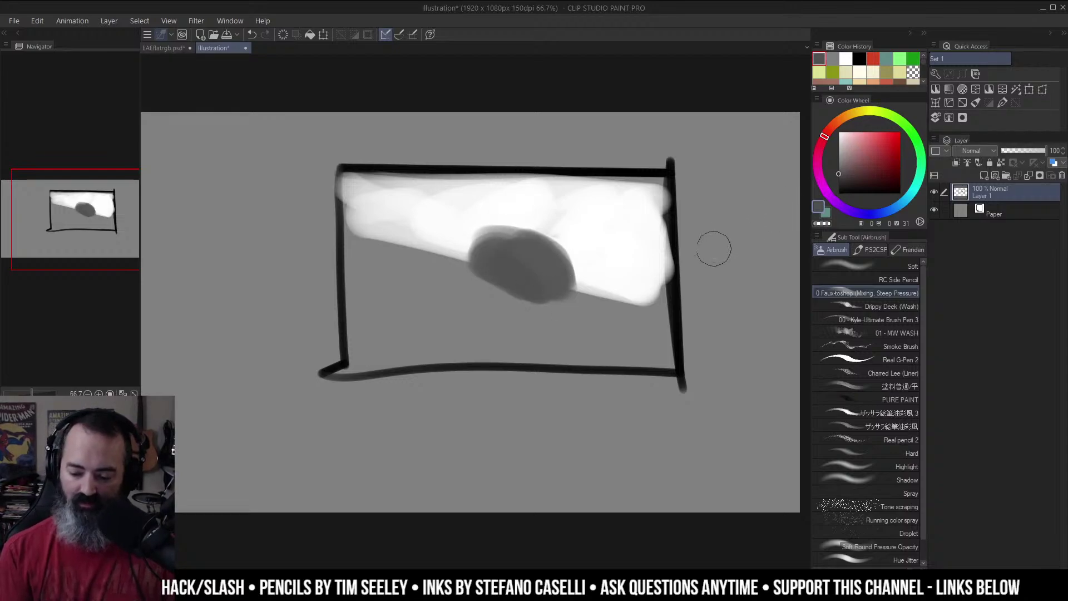
{"action": "key", "text": "ctrl+space"}
{"action": "left_click", "coordinate": [642, 248]}
{"action": "left_click_drag", "start_coordinate": [634, 250], "coordinate": [652, 258]}
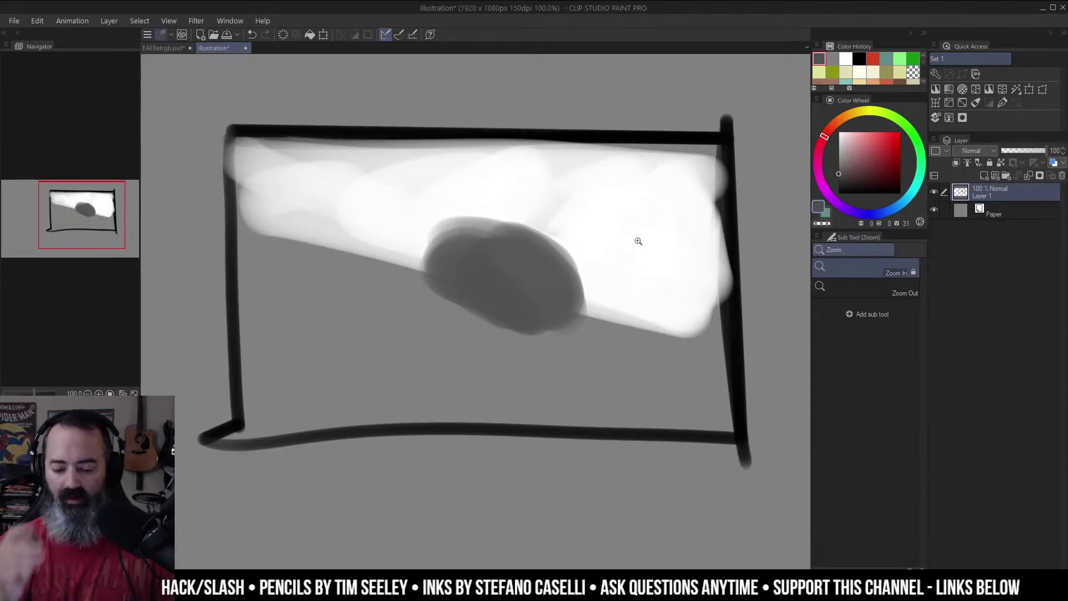
Step: Sample the oval's dark grey and paint over the oval to even out its fill and outline
{"action": "left_click", "coordinate": [513, 255], "text": "alt"}
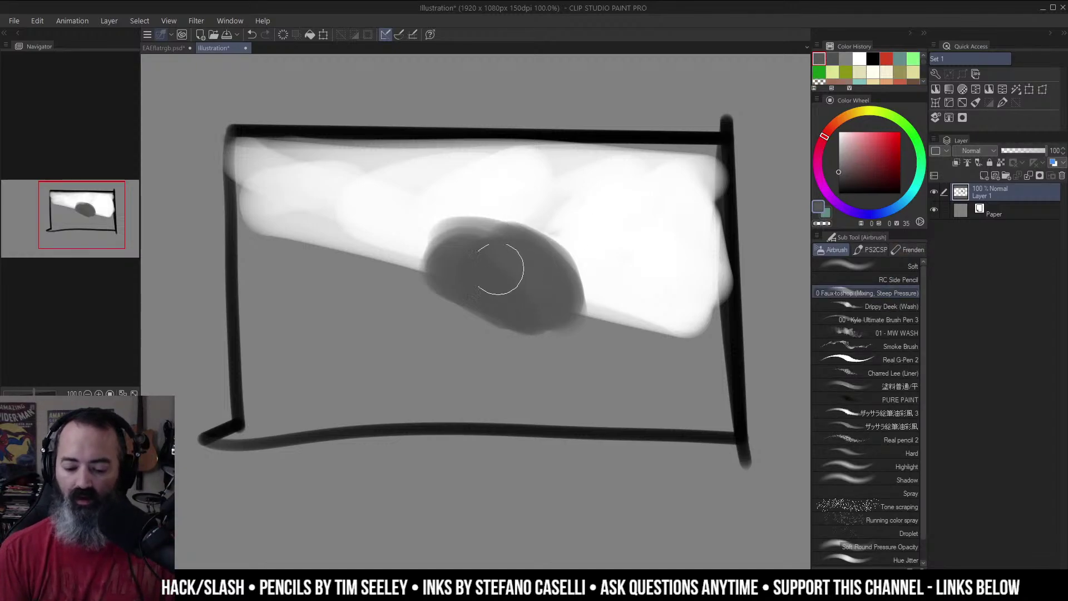
{"action": "mouse_move", "coordinate": [282, 257]}
{"action": "left_mouse_down"}
{"action": "mouse_move", "coordinate": [679, 196]}
{"action": "mouse_move", "coordinate": [439, 404]}
{"action": "mouse_move", "coordinate": [278, 205]}
{"action": "left_mouse_up"}
{"action": "key", "text": "ctrl+z"}
{"action": "left_click_drag", "start_coordinate": [643, 246], "coordinate": [631, 259]}
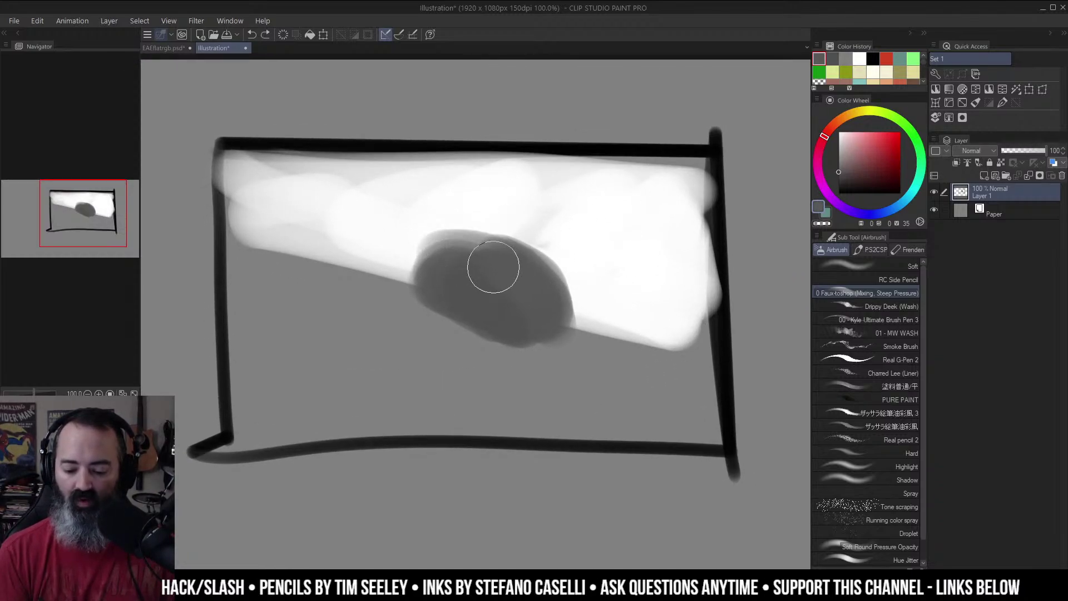
{"action": "mouse_move", "coordinate": [475, 262]}
{"action": "left_mouse_down"}
{"action": "mouse_move", "coordinate": [418, 275]}
{"action": "mouse_move", "coordinate": [468, 243]}
{"action": "mouse_move", "coordinate": [526, 267]}
{"action": "mouse_move", "coordinate": [445, 249]}
{"action": "mouse_move", "coordinate": [516, 289]}
{"action": "left_mouse_up"}
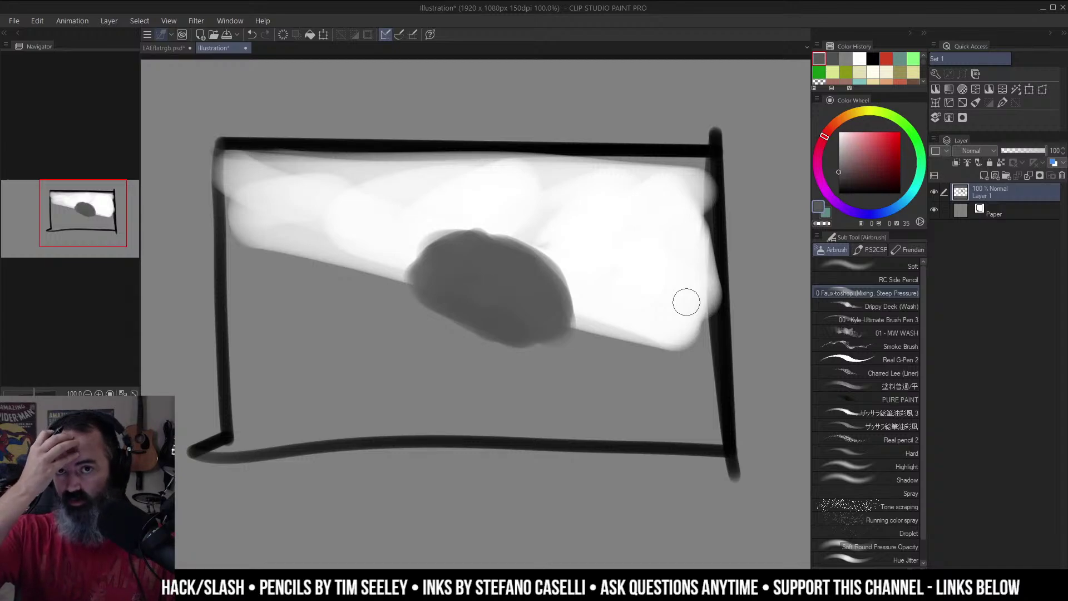
Step: Extend the white area to the frame's right border and clean its lower edge with the sampled background grey
{"action": "left_click_drag", "start_coordinate": [627, 274], "coordinate": [604, 270]}
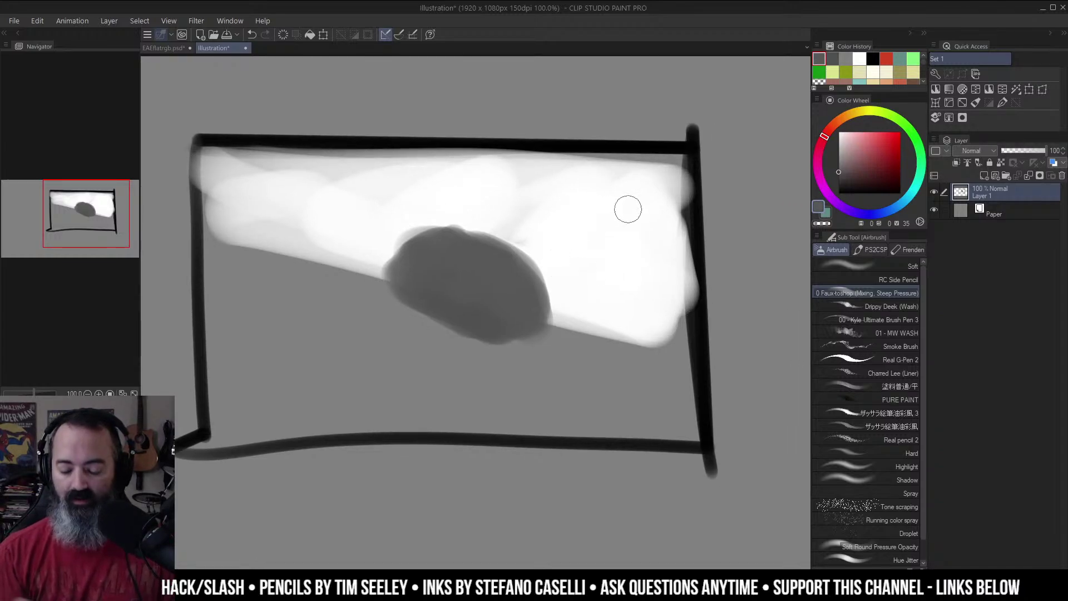
{"action": "left_click", "coordinate": [558, 212], "text": "alt"}
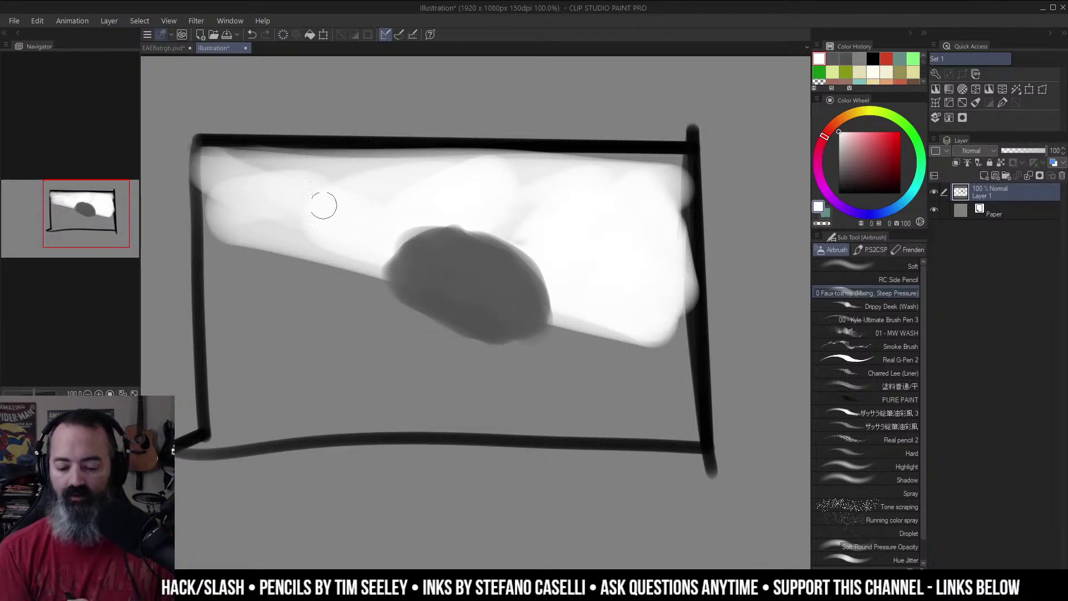
{"action": "mouse_move", "coordinate": [664, 350]}
{"action": "left_mouse_down"}
{"action": "mouse_move", "coordinate": [669, 197]}
{"action": "mouse_move", "coordinate": [675, 304]}
{"action": "left_mouse_up"}
{"action": "left_click", "coordinate": [637, 351], "text": "alt"}
{"action": "left_click_drag", "start_coordinate": [632, 363], "coordinate": [680, 369]}
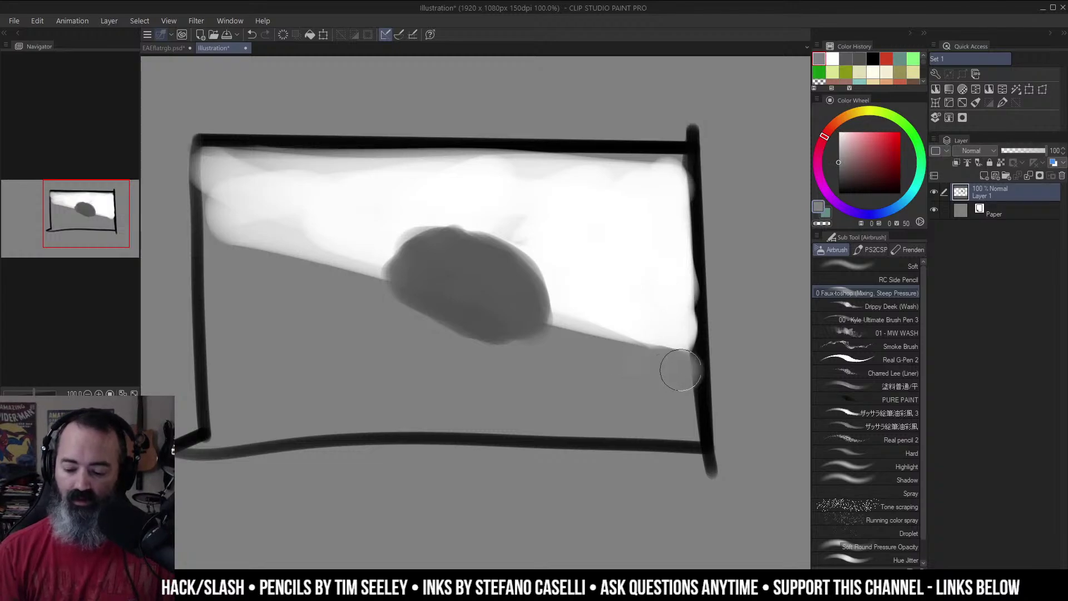
Step: Try white strokes in the grey lower area and in the white wedge's left part, undoing each one
{"action": "key", "text": "alt+space"}
{"action": "left_click", "coordinate": [624, 271], "text": "alt"}
{"action": "left_click", "coordinate": [603, 225], "text": "alt"}
{"action": "key", "text": "ctrl+space"}
{"action": "left_click", "coordinate": [607, 228], "text": "ctrl"}
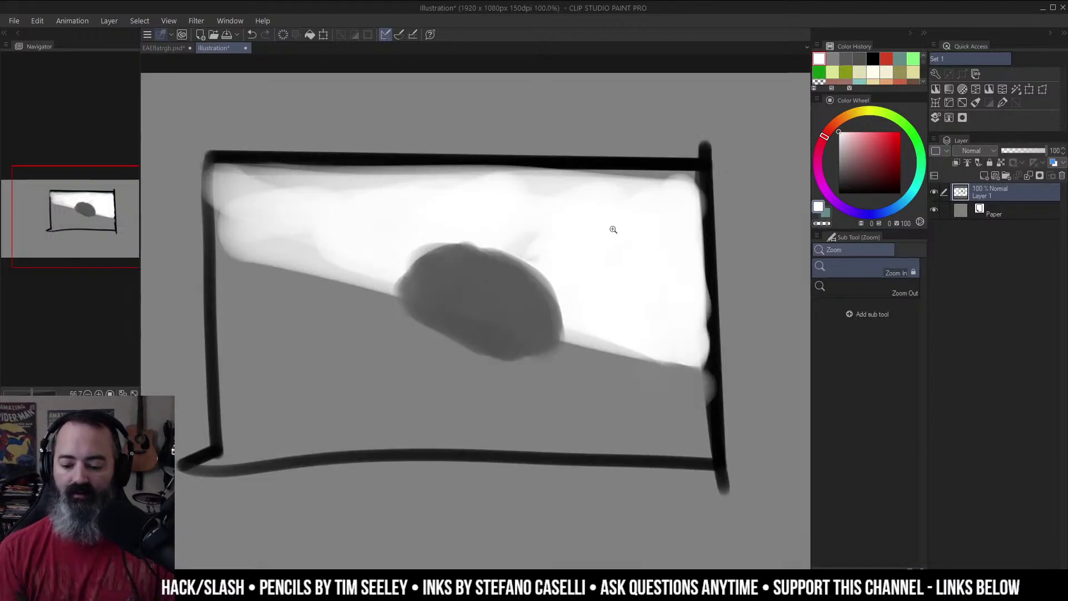
{"action": "mouse_move", "coordinate": [613, 228]}
{"action": "left_mouse_down"}
{"action": "mouse_move", "coordinate": [604, 230]}
{"action": "mouse_move", "coordinate": [655, 241]}
{"action": "mouse_move", "coordinate": [633, 261]}
{"action": "left_mouse_up"}
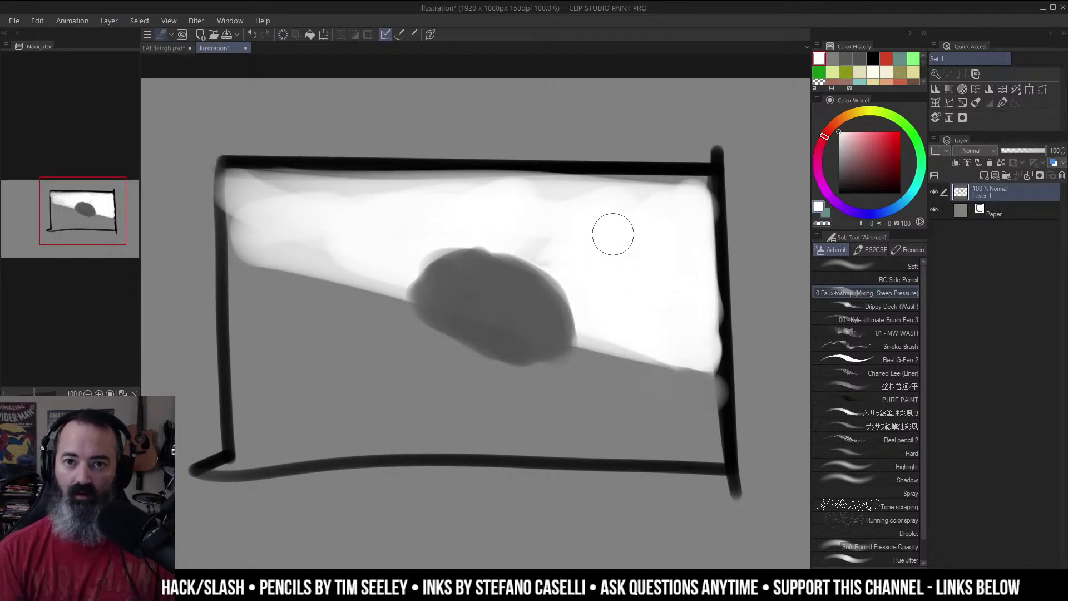
{"action": "left_click_drag", "start_coordinate": [592, 387], "coordinate": [548, 423]}
{"action": "key", "text": "ctrl+z"}
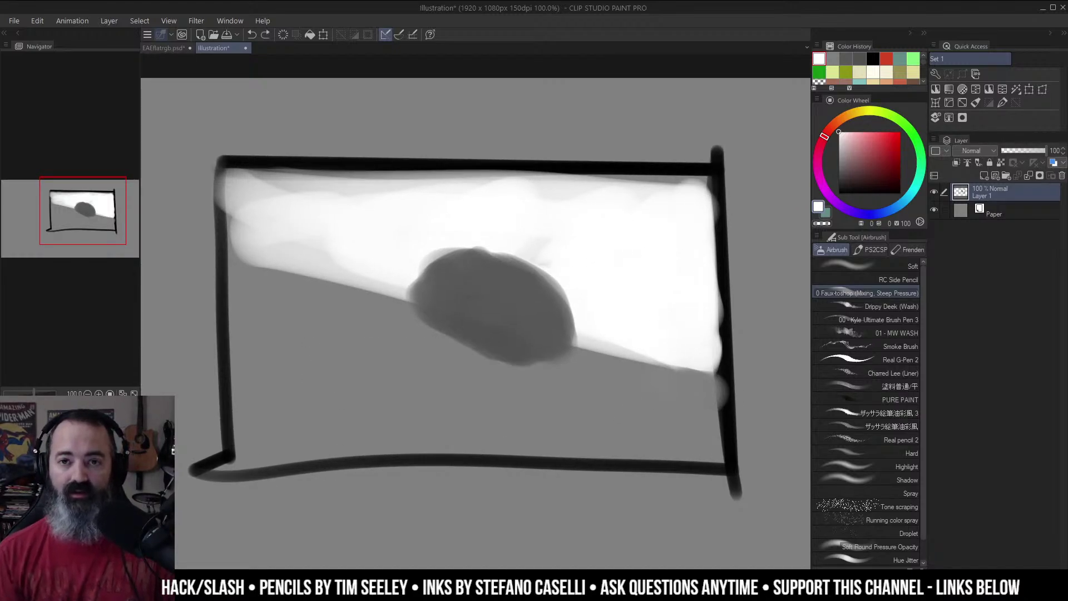
{"action": "mouse_move", "coordinate": [278, 245]}
{"action": "left_mouse_down"}
{"action": "mouse_move", "coordinate": [381, 270]}
{"action": "mouse_move", "coordinate": [493, 242]}
{"action": "mouse_move", "coordinate": [569, 322]}
{"action": "mouse_move", "coordinate": [687, 357]}
{"action": "mouse_move", "coordinate": [688, 227]}
{"action": "mouse_move", "coordinate": [345, 195]}
{"action": "left_mouse_up"}
{"action": "key", "text": "ctrl+z"}
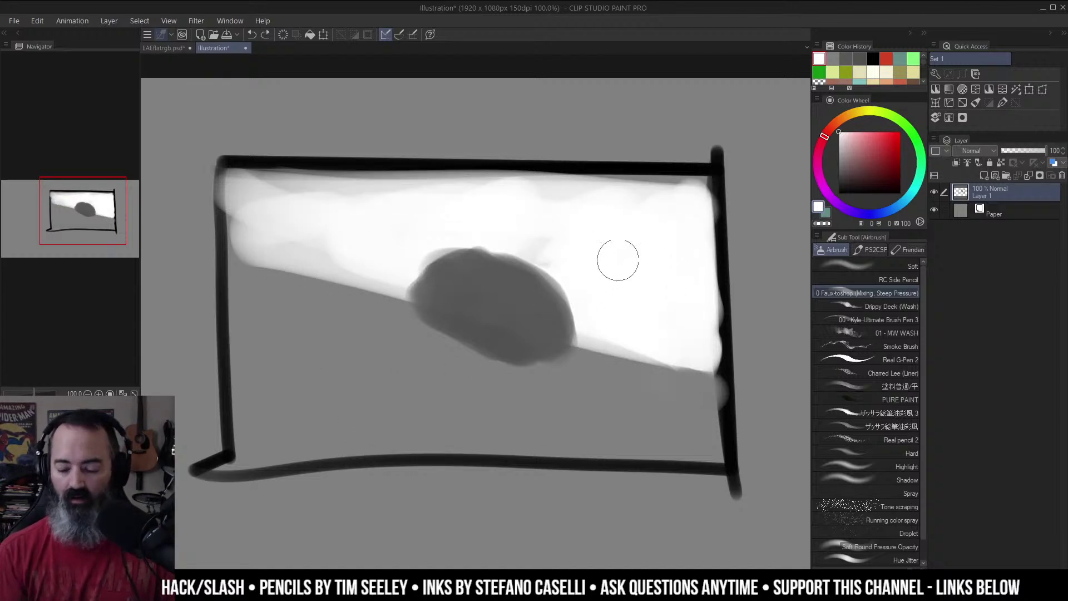
Step: Paint soft light grey vertical shapes of different widths in the white area between the oval and the right border
{"action": "left_click", "coordinate": [839, 144]}
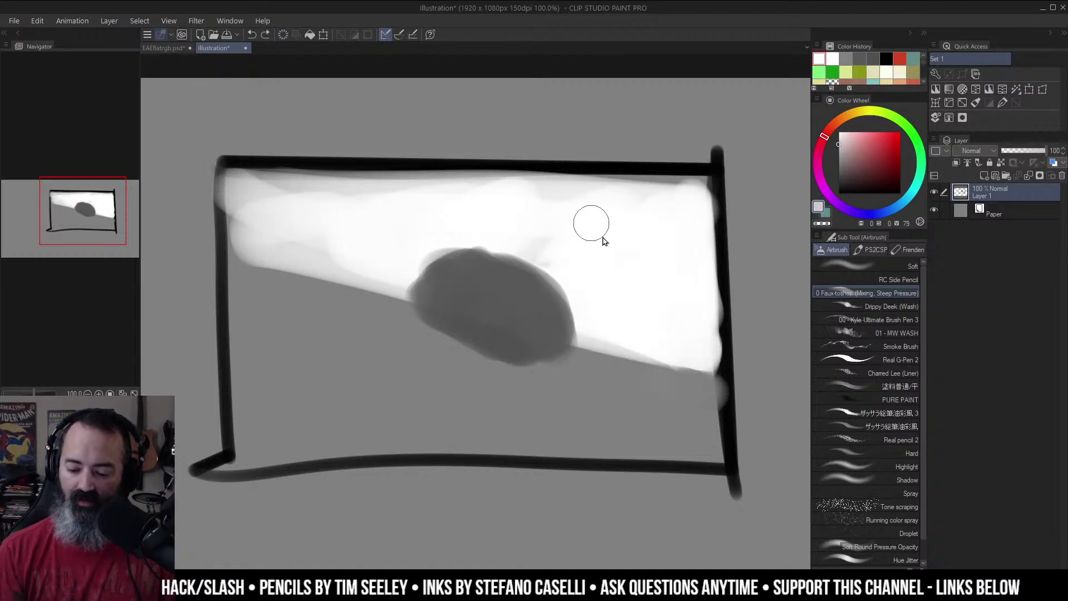
{"action": "left_click_drag", "start_coordinate": [629, 241], "coordinate": [629, 332]}
{"action": "left_click", "coordinate": [838, 154]}
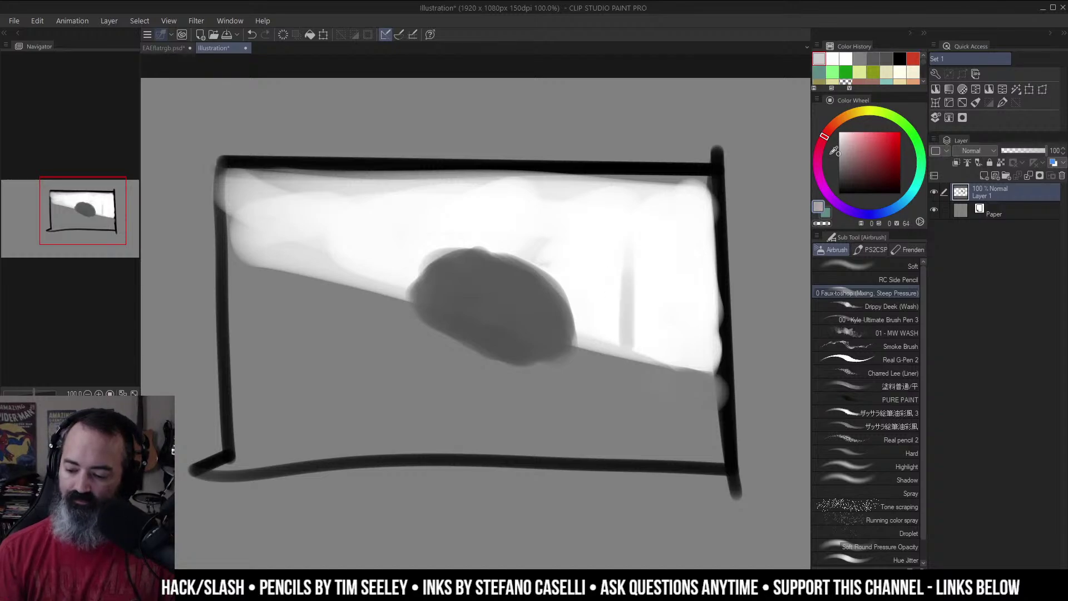
{"action": "left_click_drag", "start_coordinate": [632, 243], "coordinate": [631, 359]}
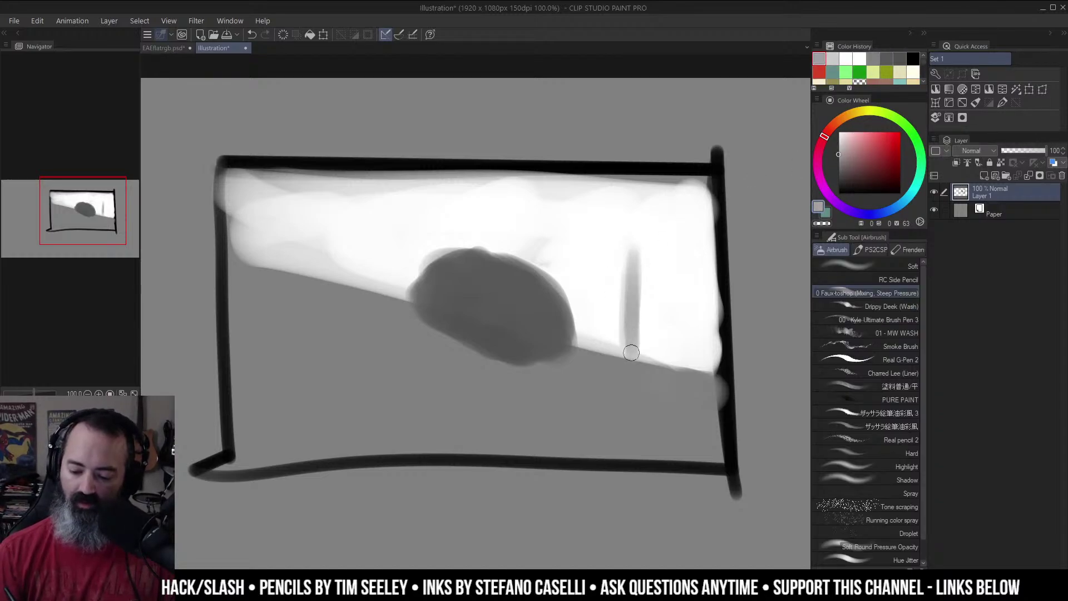
{"action": "left_click_drag", "start_coordinate": [589, 301], "coordinate": [593, 327]}
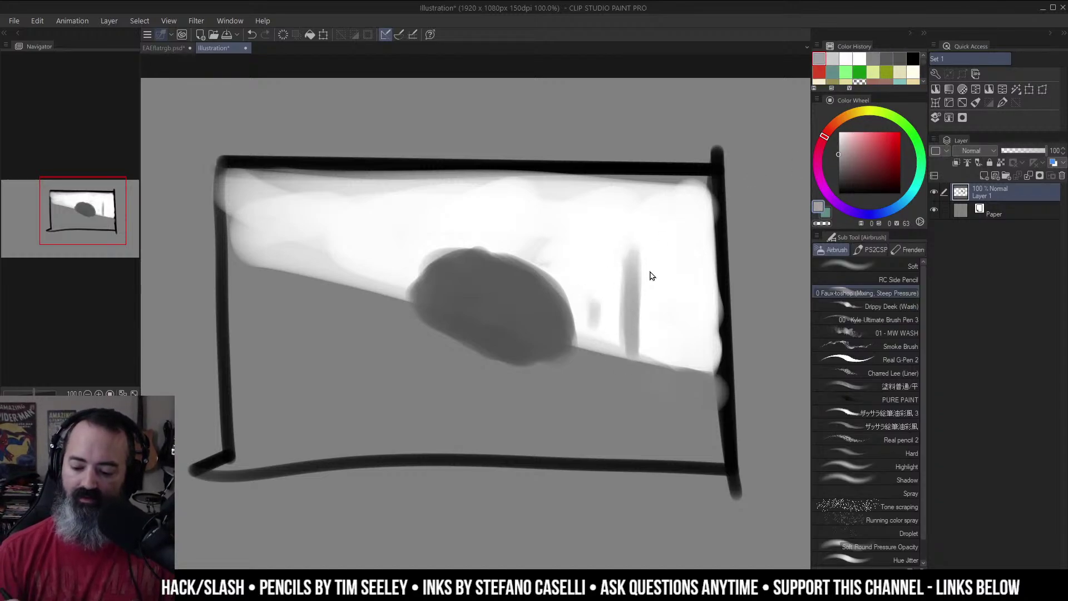
{"action": "mouse_move", "coordinate": [674, 233]}
{"action": "left_mouse_down"}
{"action": "mouse_move", "coordinate": [686, 318]}
{"action": "mouse_move", "coordinate": [672, 267]}
{"action": "mouse_move", "coordinate": [684, 339]}
{"action": "left_mouse_up"}
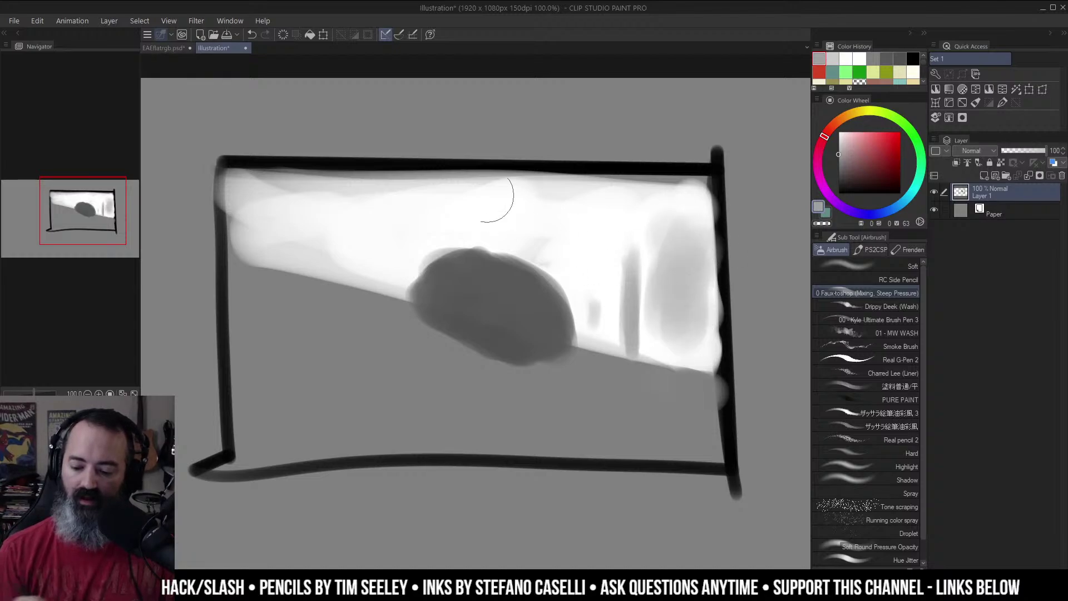
Step: Paint soft light grey patches in the white area to the left of and above the oval
{"action": "mouse_move", "coordinate": [323, 206]}
{"action": "left_mouse_down"}
{"action": "mouse_move", "coordinate": [289, 212]}
{"action": "mouse_move", "coordinate": [339, 239]}
{"action": "mouse_move", "coordinate": [278, 227]}
{"action": "mouse_move", "coordinate": [312, 223]}
{"action": "mouse_move", "coordinate": [261, 202]}
{"action": "mouse_move", "coordinate": [286, 238]}
{"action": "left_mouse_up"}
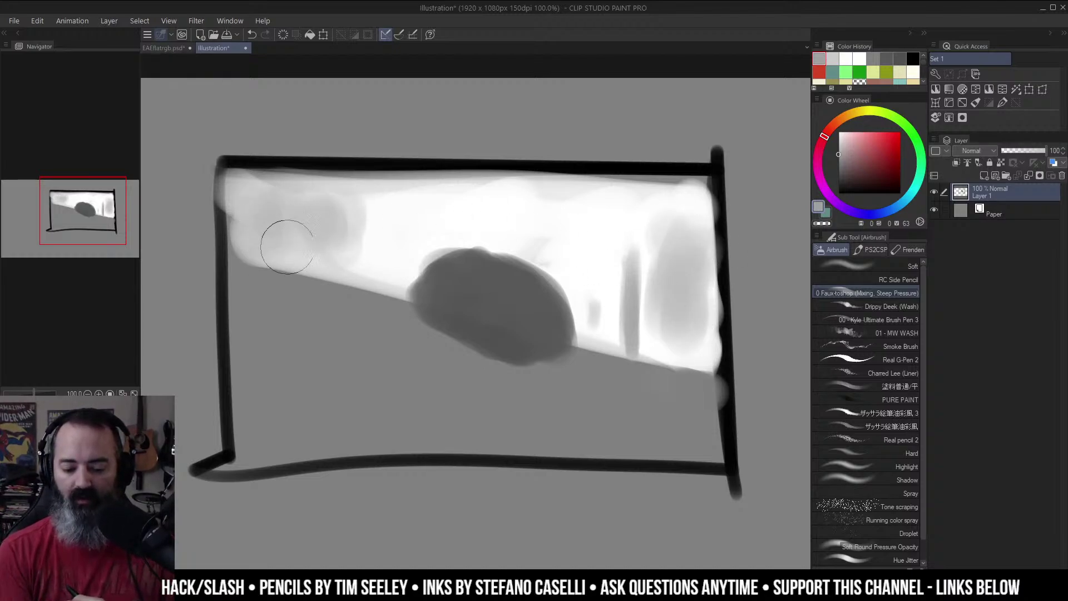
{"action": "left_click_drag", "start_coordinate": [362, 261], "coordinate": [374, 270]}
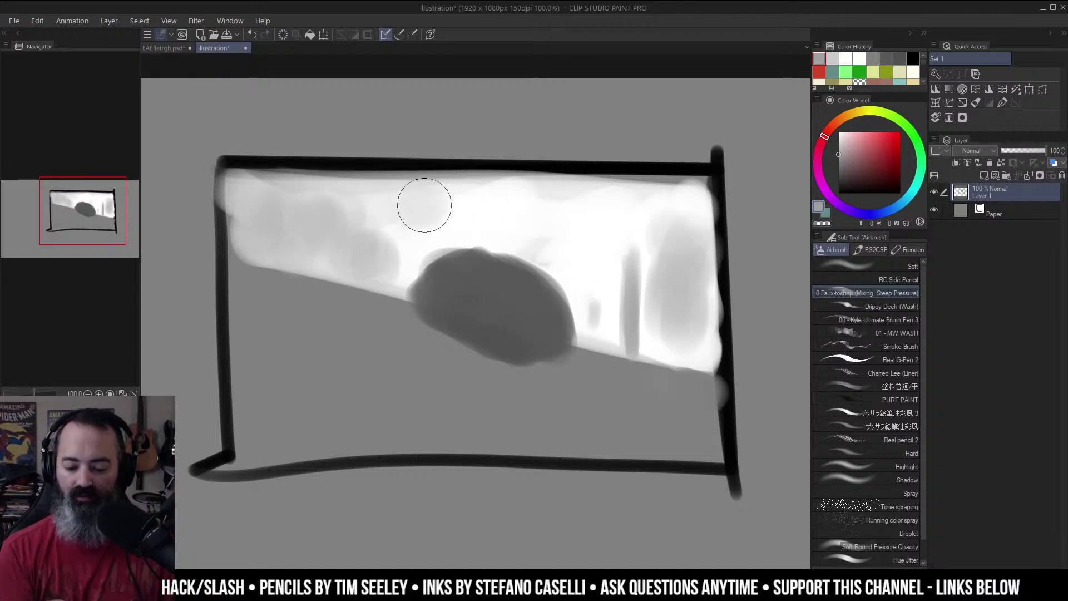
{"action": "key", "text": "/"}
Step: Sample the grey of the lower area, shift it to a muted red and paint two vertical strokes at that area's left
{"action": "left_click_drag", "start_coordinate": [658, 260], "coordinate": [675, 213]}
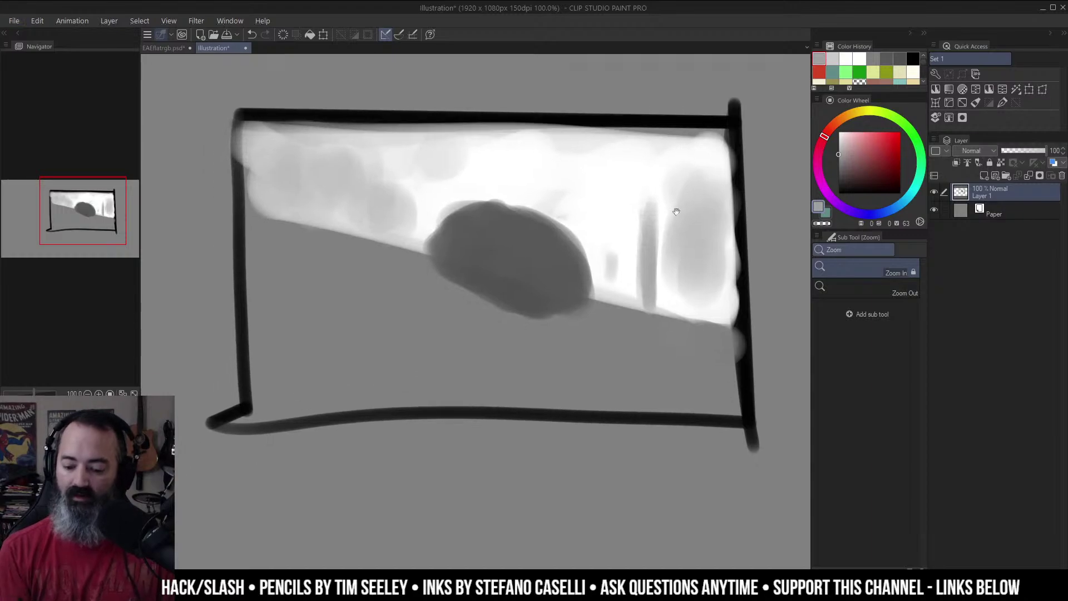
{"action": "left_click", "coordinate": [412, 326], "text": "alt"}
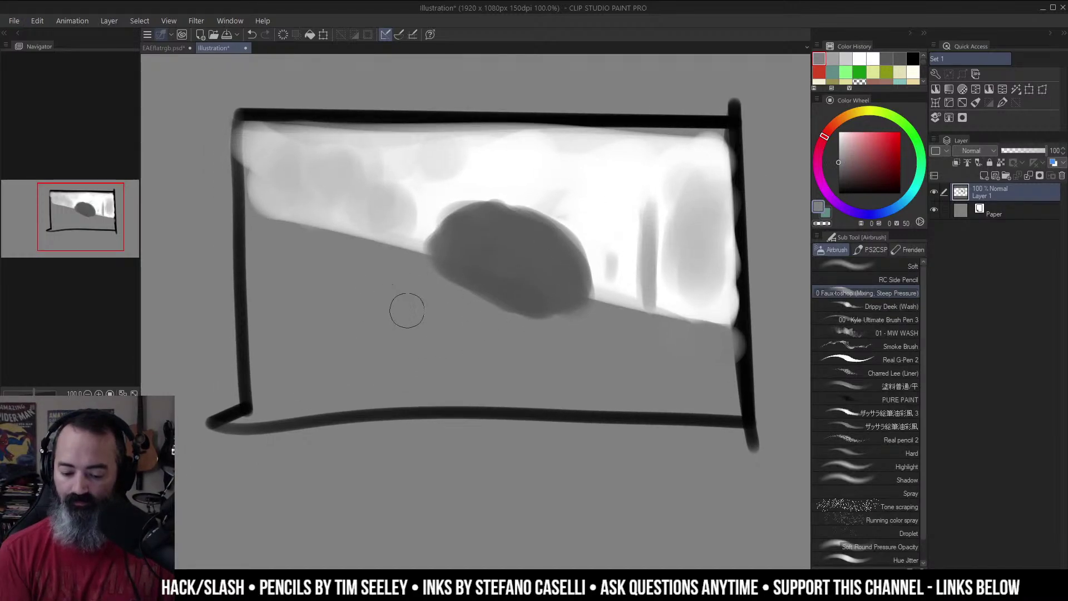
{"action": "left_click", "coordinate": [844, 166]}
{"action": "mouse_move", "coordinate": [292, 275]}
{"action": "left_mouse_down"}
{"action": "mouse_move", "coordinate": [310, 362]}
{"action": "mouse_move", "coordinate": [301, 384]}
{"action": "left_mouse_up"}
{"action": "left_click_drag", "start_coordinate": [350, 281], "coordinate": [359, 389]}
Step: Change the hue to a muted teal and paint vertical strokes beside and over the red ones, extending below the oval
{"action": "left_click", "coordinate": [914, 191]}
{"action": "left_click_drag", "start_coordinate": [383, 290], "coordinate": [396, 346]}
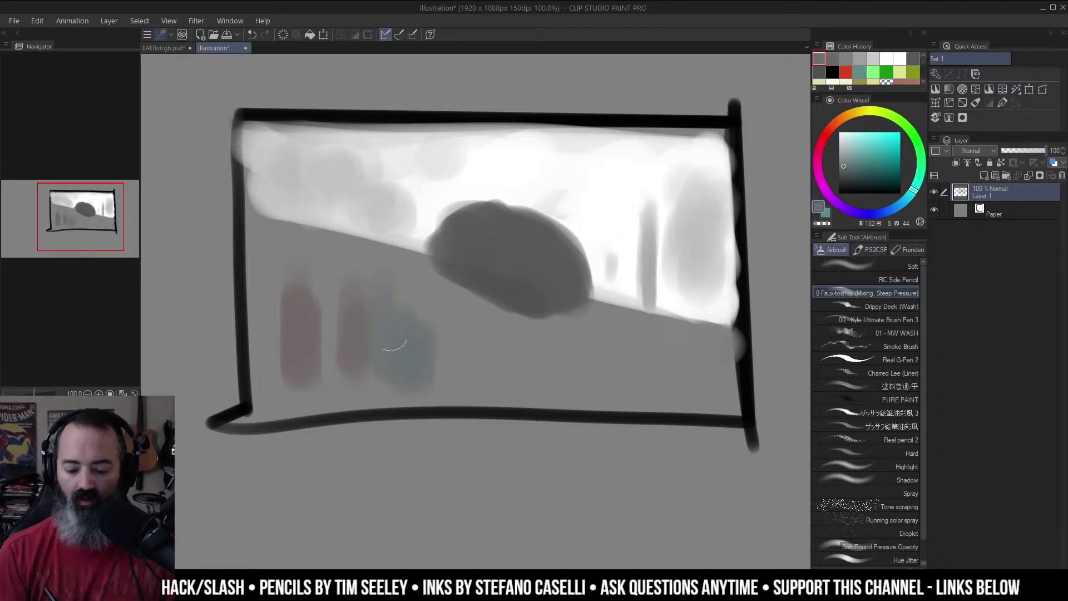
{"action": "left_click_drag", "start_coordinate": [327, 270], "coordinate": [328, 323]}
{"action": "left_click_drag", "start_coordinate": [299, 259], "coordinate": [352, 400]}
{"action": "left_click_drag", "start_coordinate": [479, 306], "coordinate": [481, 395]}
{"action": "left_click_drag", "start_coordinate": [517, 336], "coordinate": [523, 398]}
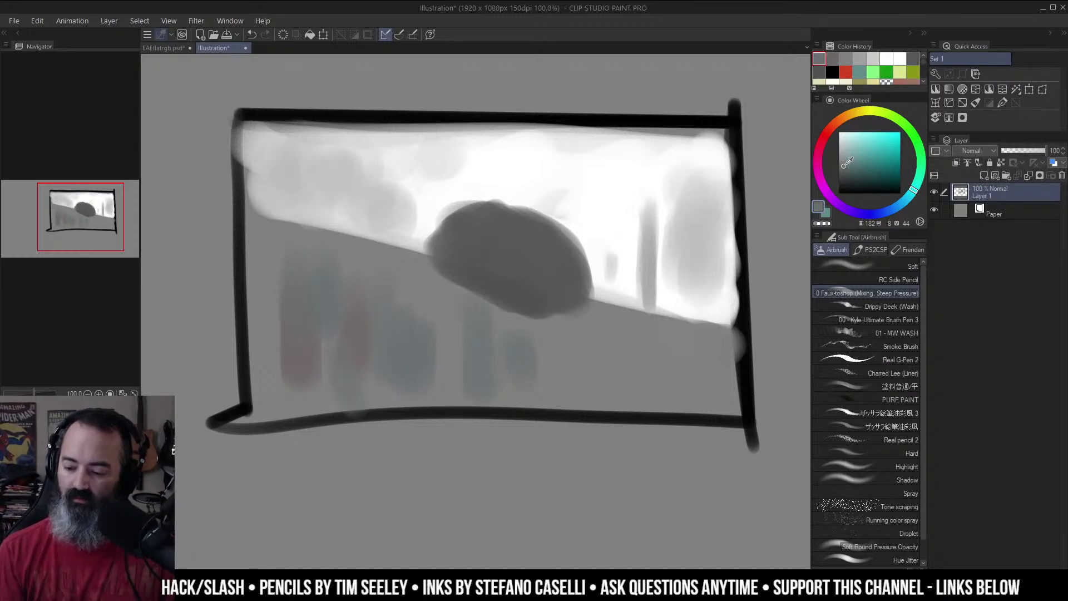
Step: Shift the hue to a blue-green of 152 and paint short vertical strokes across the right half of the lower area
{"action": "left_click", "coordinate": [921, 165]}
{"action": "left_click_drag", "start_coordinate": [505, 337], "coordinate": [507, 378]}
{"action": "left_click_drag", "start_coordinate": [545, 343], "coordinate": [546, 382]}
{"action": "left_click_drag", "start_coordinate": [589, 338], "coordinate": [590, 381]}
{"action": "left_click_drag", "start_coordinate": [620, 340], "coordinate": [619, 379]}
{"action": "left_click_drag", "start_coordinate": [670, 350], "coordinate": [687, 367]}
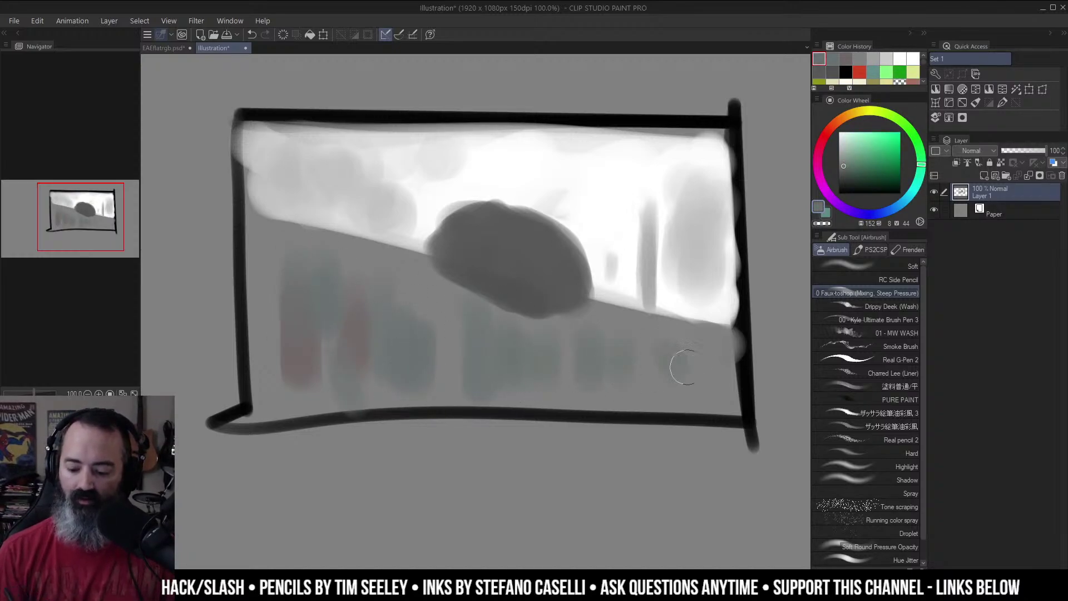
Step: Set the hue to a green of 126 and paint vertical strokes from below the oval back towards the left border
{"action": "left_click", "coordinate": [916, 142]}
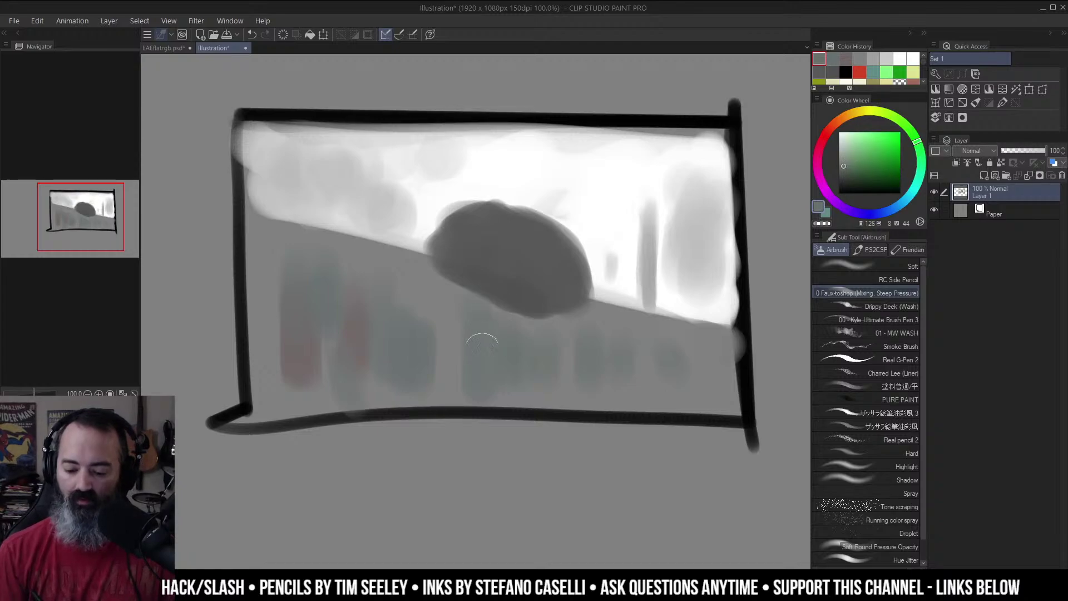
{"action": "left_click_drag", "start_coordinate": [481, 328], "coordinate": [482, 361]}
{"action": "left_click_drag", "start_coordinate": [427, 320], "coordinate": [425, 343]}
{"action": "left_click_drag", "start_coordinate": [381, 281], "coordinate": [380, 317]}
{"action": "left_click_drag", "start_coordinate": [335, 278], "coordinate": [334, 343]}
{"action": "left_click_drag", "start_coordinate": [292, 267], "coordinate": [287, 340]}
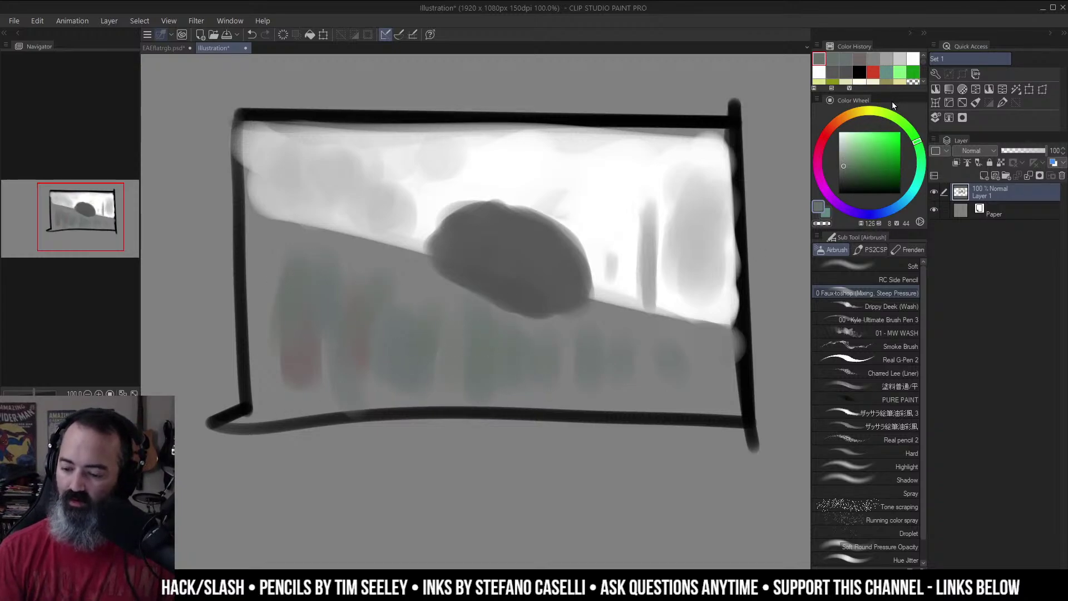
Step: Set the hue to a yellow-green of 65 and glaze diagonal strokes over the coloured marks across the whole lower area
{"action": "left_click", "coordinate": [874, 111]}
{"action": "left_click_drag", "start_coordinate": [334, 262], "coordinate": [290, 323]}
{"action": "left_click_drag", "start_coordinate": [392, 278], "coordinate": [335, 346]}
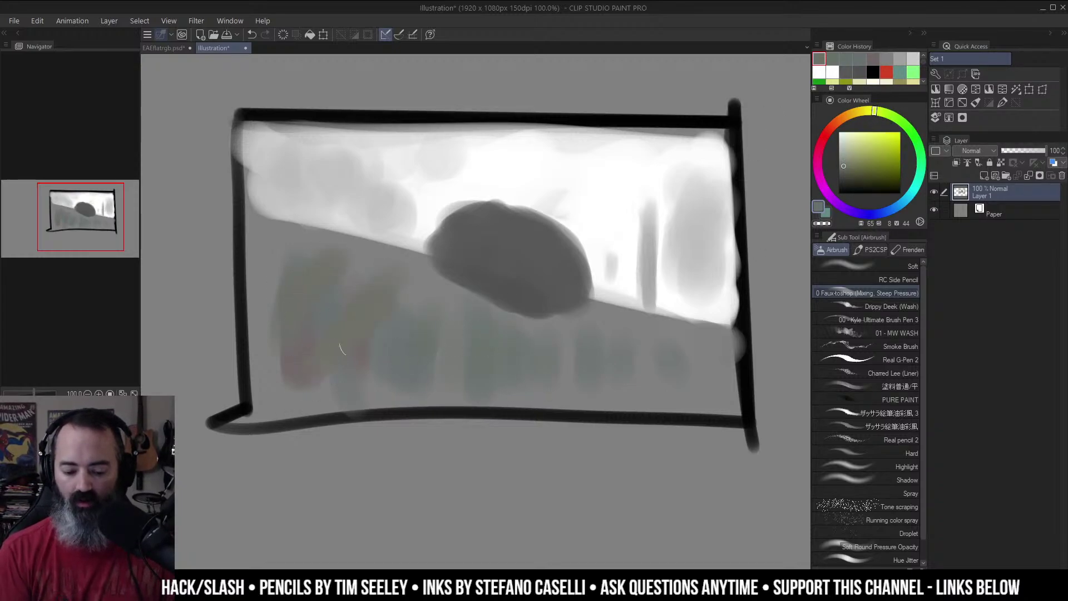
{"action": "mouse_move", "coordinate": [446, 313]}
{"action": "left_mouse_down"}
{"action": "mouse_move", "coordinate": [389, 362]}
{"action": "mouse_move", "coordinate": [556, 333]}
{"action": "mouse_move", "coordinate": [710, 346]}
{"action": "mouse_move", "coordinate": [667, 386]}
{"action": "left_mouse_up"}
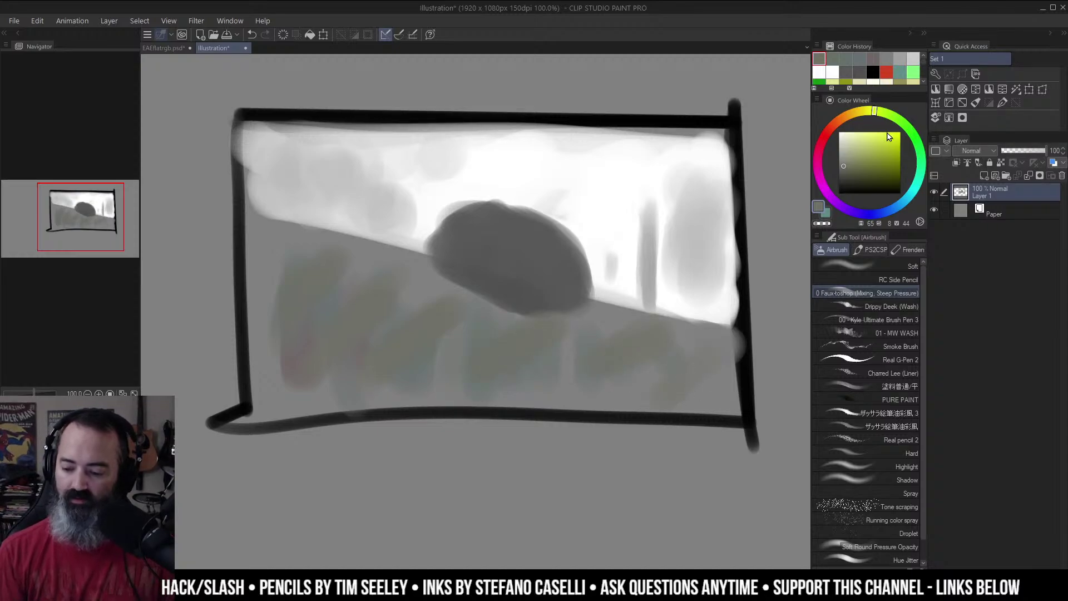
Step: Pick a darker, more saturated olive, undo the first trial stroke and paint patches along the lower area's left border
{"action": "left_click", "coordinate": [849, 172]}
{"action": "left_click_drag", "start_coordinate": [386, 276], "coordinate": [338, 316]}
{"action": "key", "text": "ctrl+z"}
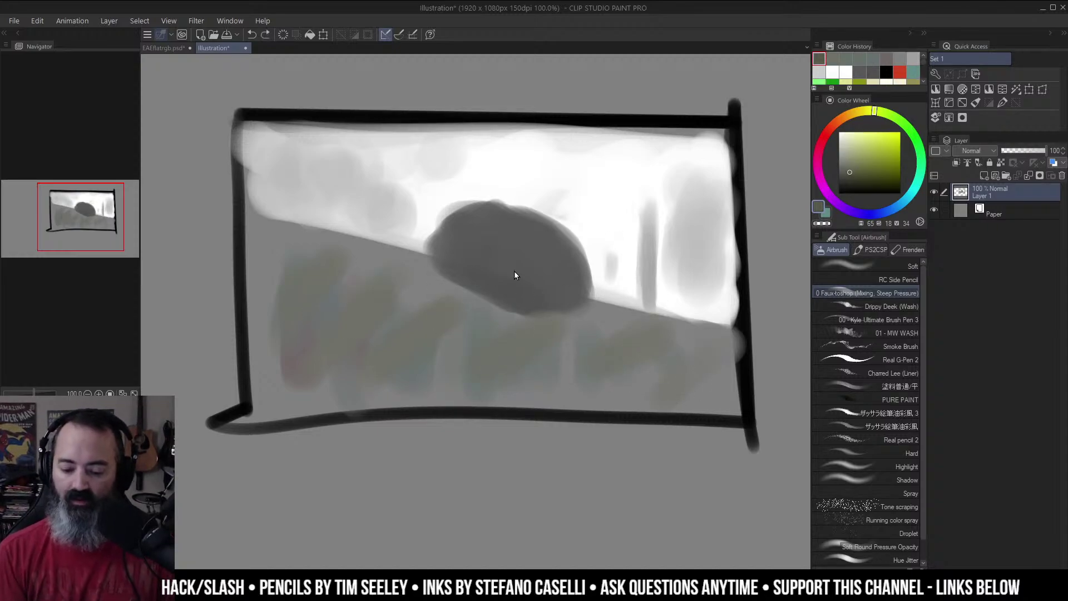
{"action": "mouse_move", "coordinate": [298, 253]}
{"action": "left_mouse_down"}
{"action": "mouse_move", "coordinate": [261, 285]}
{"action": "mouse_move", "coordinate": [282, 376]}
{"action": "mouse_move", "coordinate": [259, 388]}
{"action": "mouse_move", "coordinate": [333, 420]}
{"action": "left_mouse_up"}
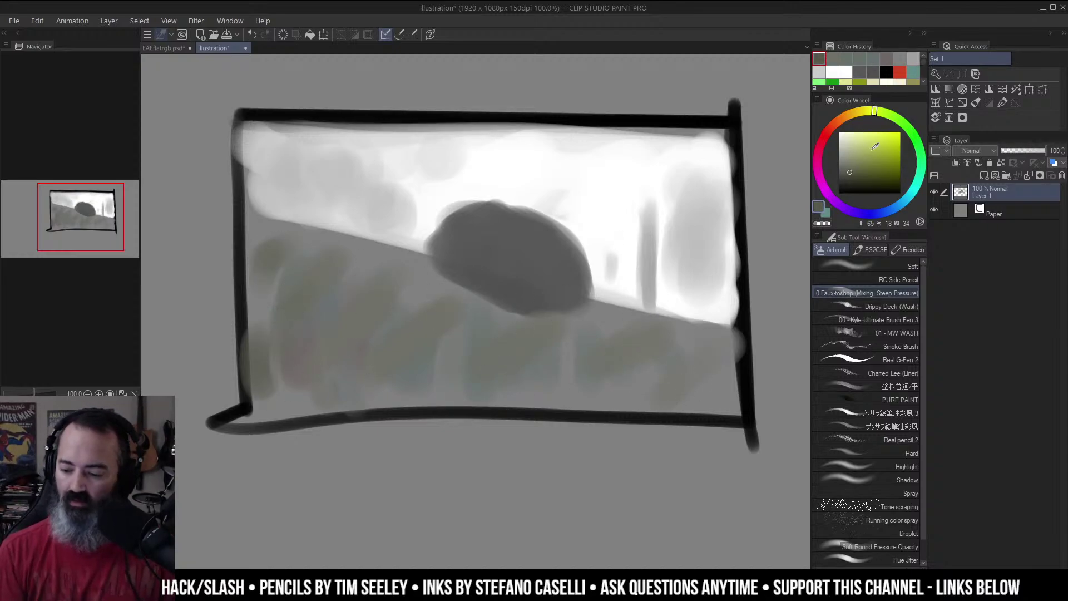
Step: Pick a lighter yellow-green and dab highlights across the olive lower area
{"action": "left_click", "coordinate": [854, 156]}
{"action": "mouse_move", "coordinate": [382, 298]}
{"action": "left_mouse_down"}
{"action": "mouse_move", "coordinate": [334, 257]}
{"action": "mouse_move", "coordinate": [404, 343]}
{"action": "mouse_move", "coordinate": [445, 291]}
{"action": "mouse_move", "coordinate": [425, 364]}
{"action": "left_mouse_up"}
{"action": "left_click_drag", "start_coordinate": [481, 336], "coordinate": [482, 356]}
{"action": "left_click_drag", "start_coordinate": [580, 341], "coordinate": [584, 364]}
Step: Examine the panel at thumbnail size to judge how its values read, and return to working size
{"action": "left_click", "coordinate": [543, 316], "text": "alt"}
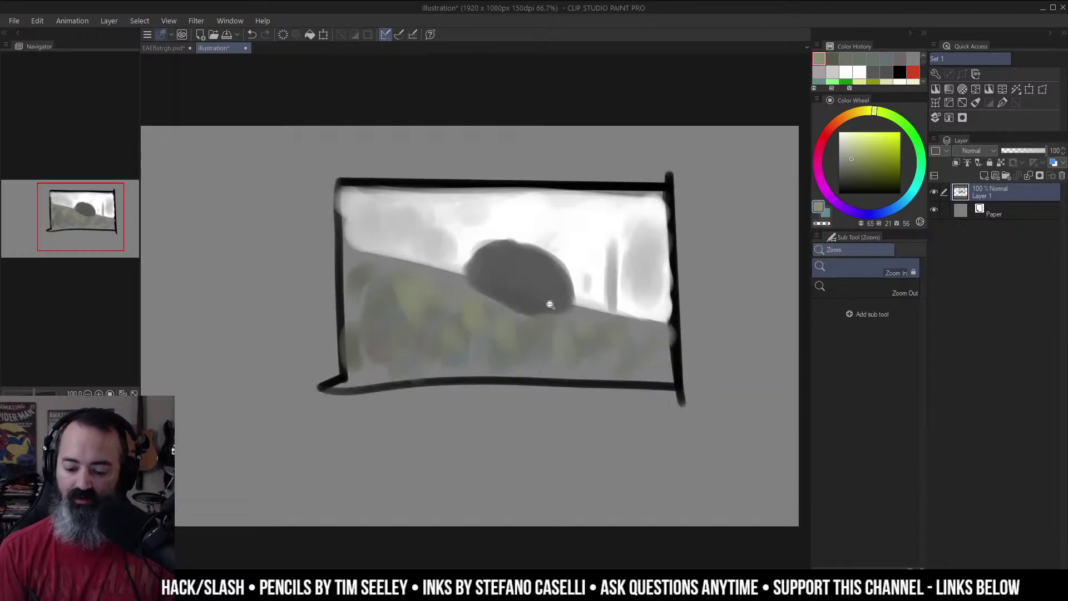
{"action": "left_click", "coordinate": [547, 307], "text": "alt"}
{"action": "left_click", "coordinate": [557, 302], "text": "alt"}
{"action": "left_click", "coordinate": [573, 289], "text": "alt"}
{"action": "left_click", "coordinate": [572, 290], "text": "alt"}
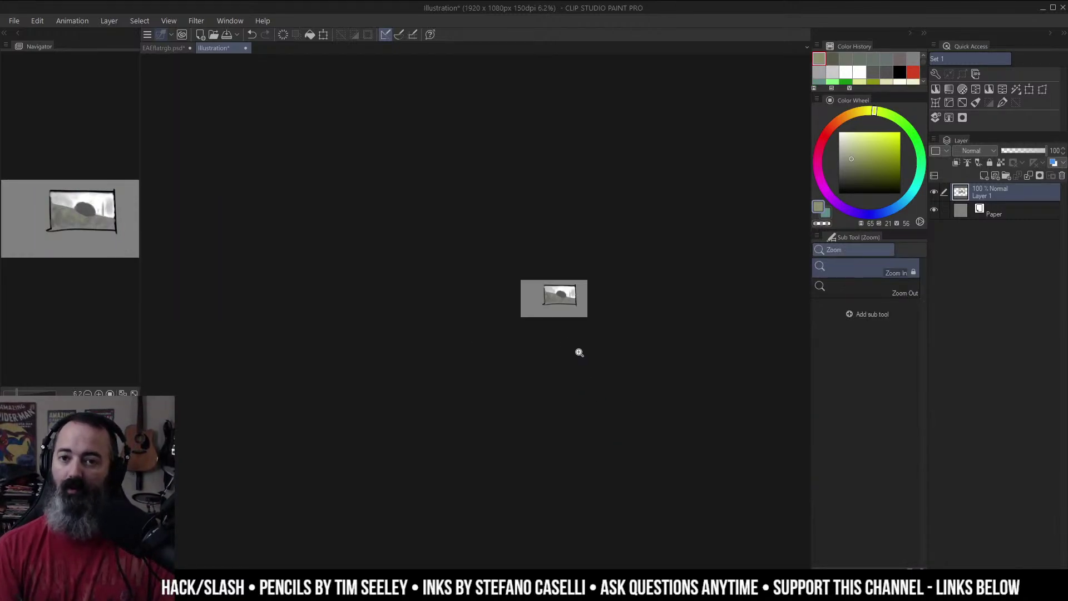
{"action": "left_click_drag", "start_coordinate": [561, 304], "coordinate": [559, 309]}
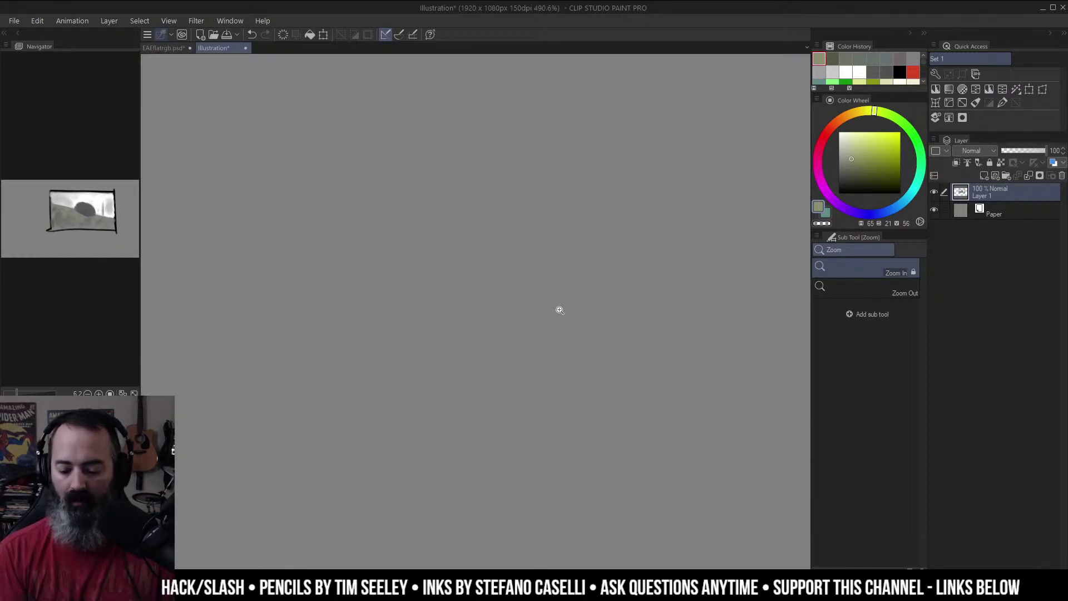
{"action": "left_click", "coordinate": [583, 284], "text": "alt"}
{"action": "left_click", "coordinate": [584, 283], "text": "alt"}
{"action": "left_click", "coordinate": [582, 282], "text": "alt"}
{"action": "left_click", "coordinate": [582, 281], "text": "alt"}
{"action": "left_click", "coordinate": [582, 282], "text": "alt"}
{"action": "left_click", "coordinate": [520, 300]}
{"action": "left_click", "coordinate": [519, 300]}
{"action": "mouse_move", "coordinate": [640, 229]}
{"action": "left_mouse_down"}
{"action": "mouse_move", "coordinate": [524, 301]}
{"action": "mouse_move", "coordinate": [617, 291]}
{"action": "left_mouse_up"}
{"action": "left_click", "coordinate": [519, 300]}
Step: Sample the olive, raise it to a bright saturated yellow-green, try one diagonal stroke in the lower area and undo it
{"action": "key", "text": "b"}
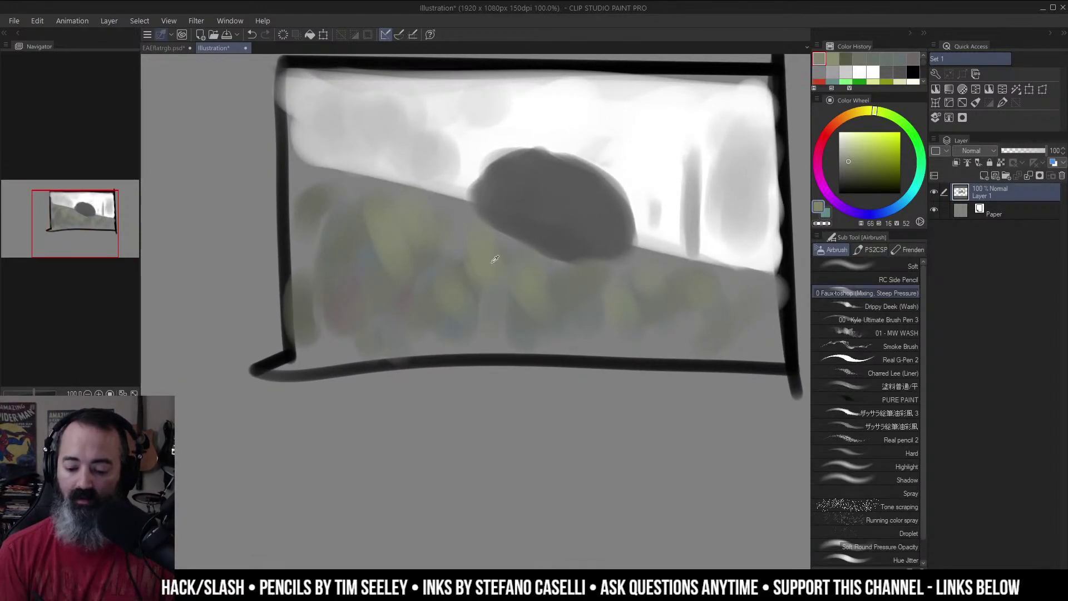
{"action": "left_click", "coordinate": [495, 259], "text": "alt"}
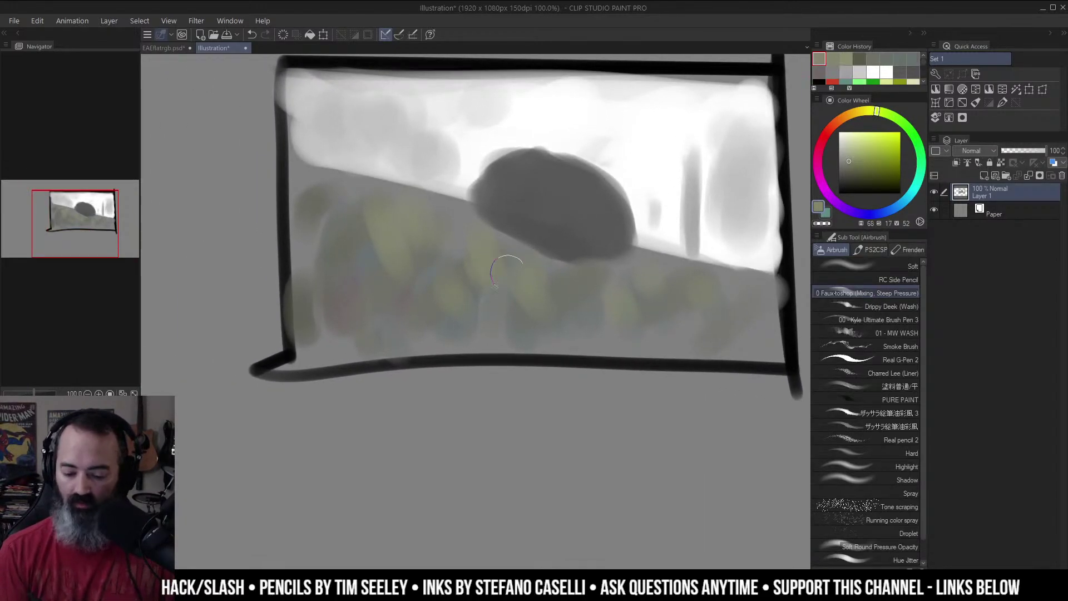
{"action": "left_click", "coordinate": [878, 147]}
{"action": "left_click_drag", "start_coordinate": [460, 255], "coordinate": [405, 310]}
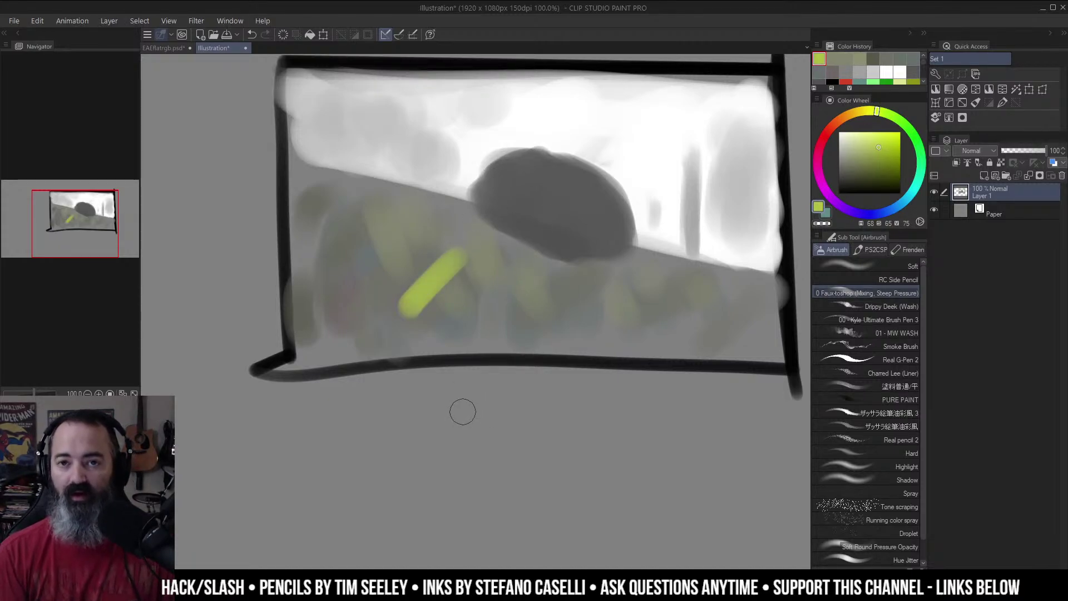
{"action": "key", "text": "ctrl+z"}
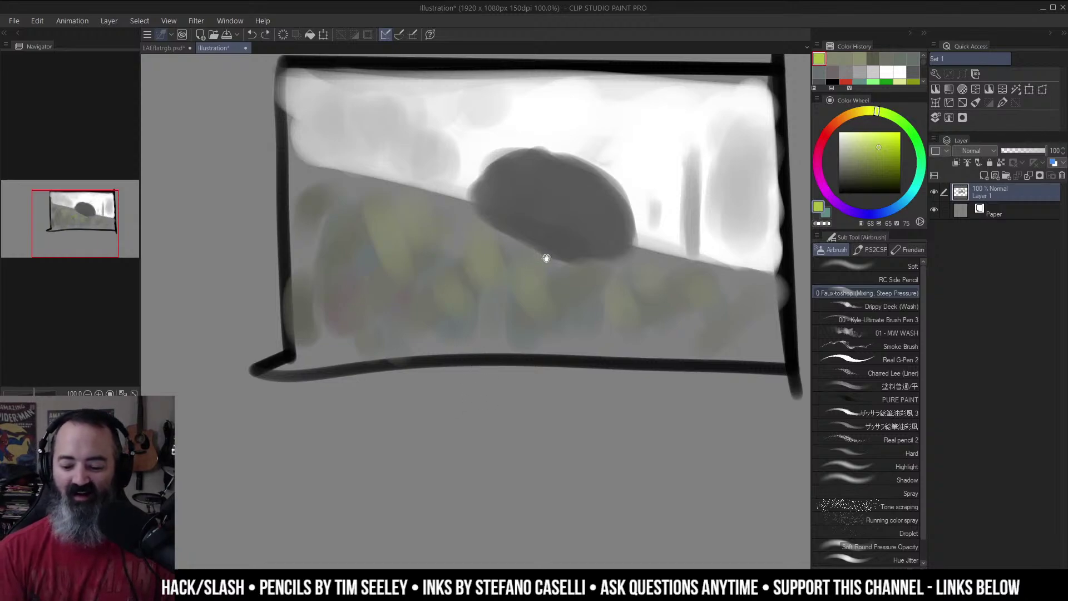
Step: Sample the oval's dark grey, shift it to a dark muted red and paint it inside the oval
{"action": "left_click_drag", "start_coordinate": [546, 258], "coordinate": [485, 325]}
{"action": "left_click", "coordinate": [512, 247], "text": "alt"}
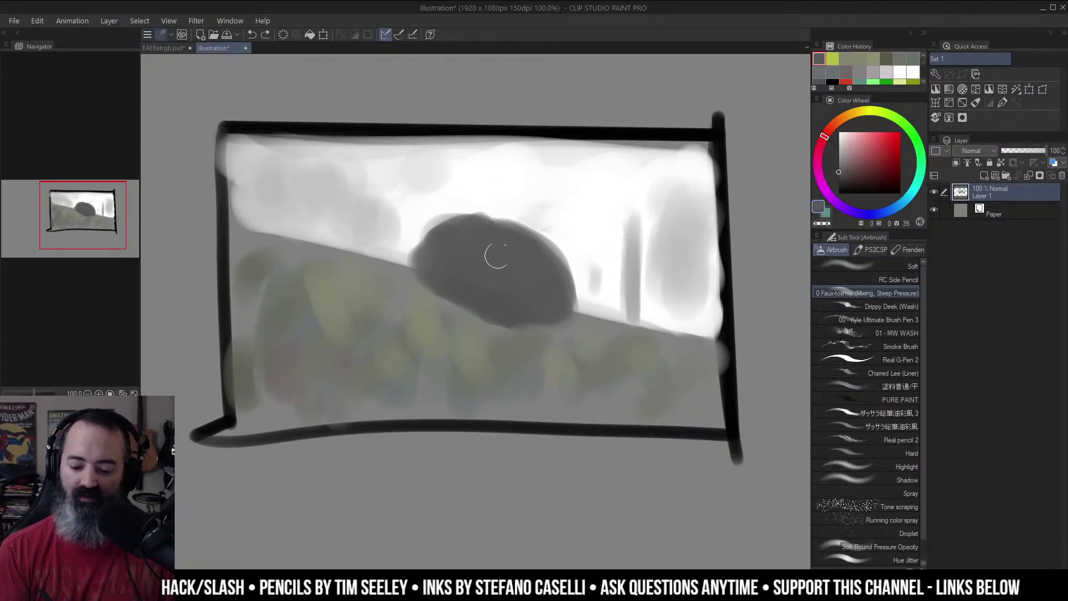
{"action": "left_click", "coordinate": [845, 172]}
{"action": "mouse_move", "coordinate": [467, 245]}
{"action": "left_mouse_down"}
{"action": "mouse_move", "coordinate": [496, 303]}
{"action": "mouse_move", "coordinate": [499, 258]}
{"action": "mouse_move", "coordinate": [528, 290]}
{"action": "mouse_move", "coordinate": [510, 240]}
{"action": "mouse_move", "coordinate": [467, 271]}
{"action": "left_mouse_up"}
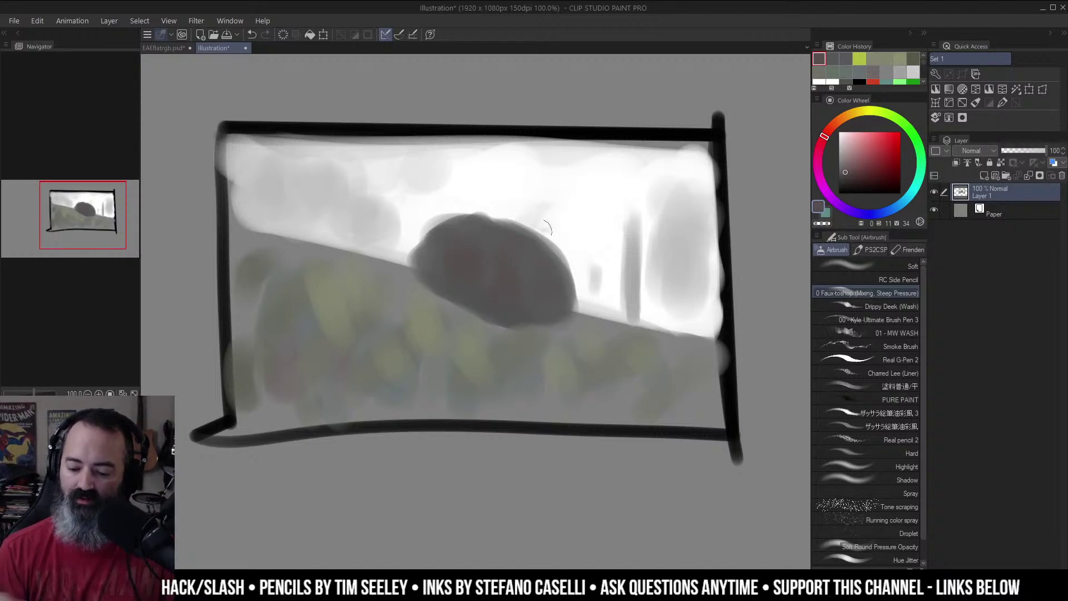
Step: Paint muted green of hue 83 into the oval's right part, add lighter green dabs and check the panel at thumbnail size
{"action": "left_click", "coordinate": [889, 119]}
{"action": "left_click_drag", "start_coordinate": [887, 117], "coordinate": [890, 118]}
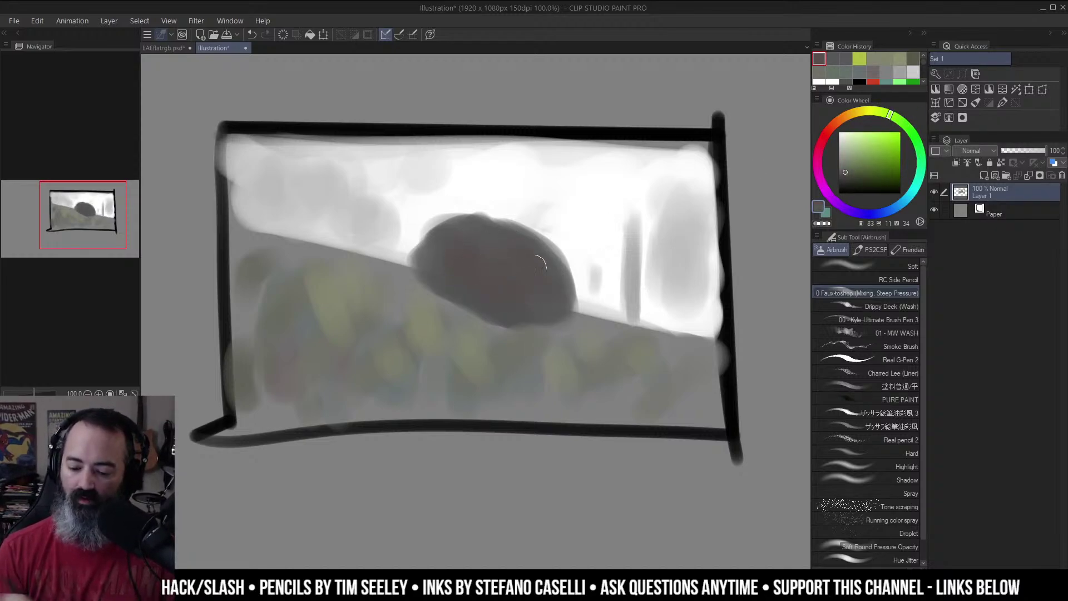
{"action": "mouse_move", "coordinate": [540, 262]}
{"action": "left_mouse_down"}
{"action": "mouse_move", "coordinate": [527, 248]}
{"action": "mouse_move", "coordinate": [537, 284]}
{"action": "left_mouse_up"}
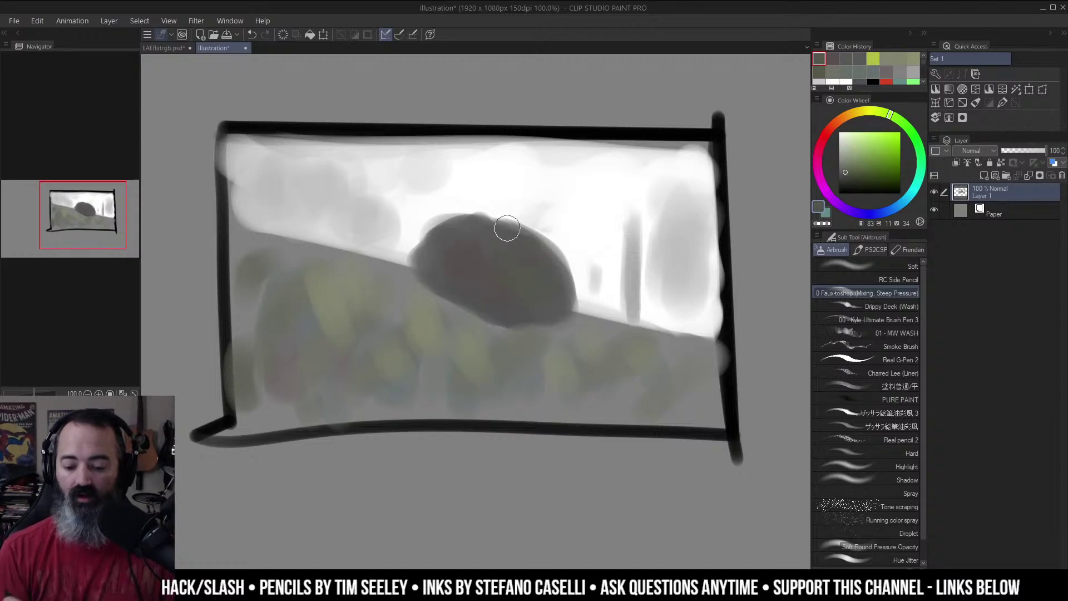
{"action": "left_click", "coordinate": [854, 156]}
{"action": "mouse_move", "coordinate": [480, 238]}
{"action": "left_mouse_down"}
{"action": "mouse_move", "coordinate": [470, 233]}
{"action": "mouse_move", "coordinate": [508, 248]}
{"action": "mouse_move", "coordinate": [503, 275]}
{"action": "mouse_move", "coordinate": [537, 280]}
{"action": "left_mouse_up"}
{"action": "key", "text": "ctrl+space"}
{"action": "scroll", "coordinate": [537, 279], "scroll_direction": "down", "scroll_amount": 9}
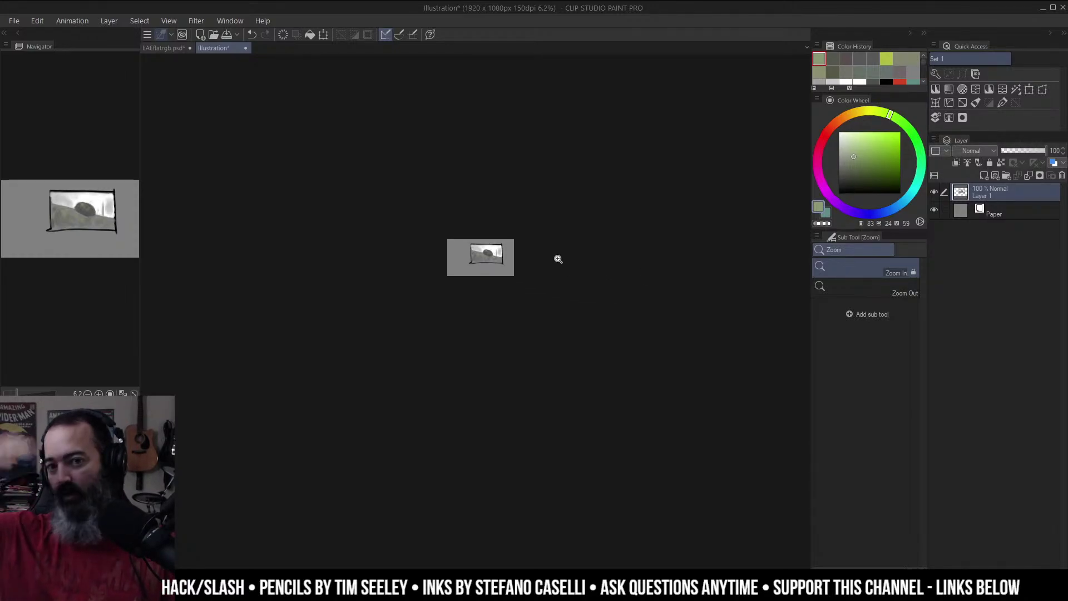
{"action": "left_click_drag", "start_coordinate": [484, 240], "coordinate": [491, 308]}
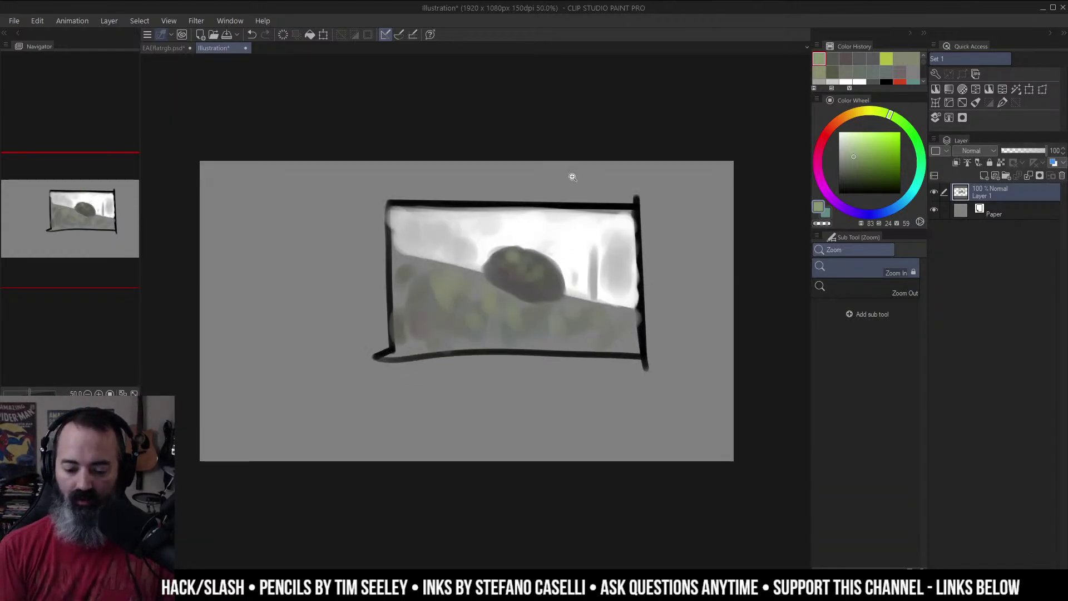
Step: Close the Illustration sketch canvas and reposition the EAEflatrgb.psd cover artwork to show the full figure
{"action": "left_click", "coordinate": [246, 49]}
{"action": "left_click", "coordinate": [550, 221]}
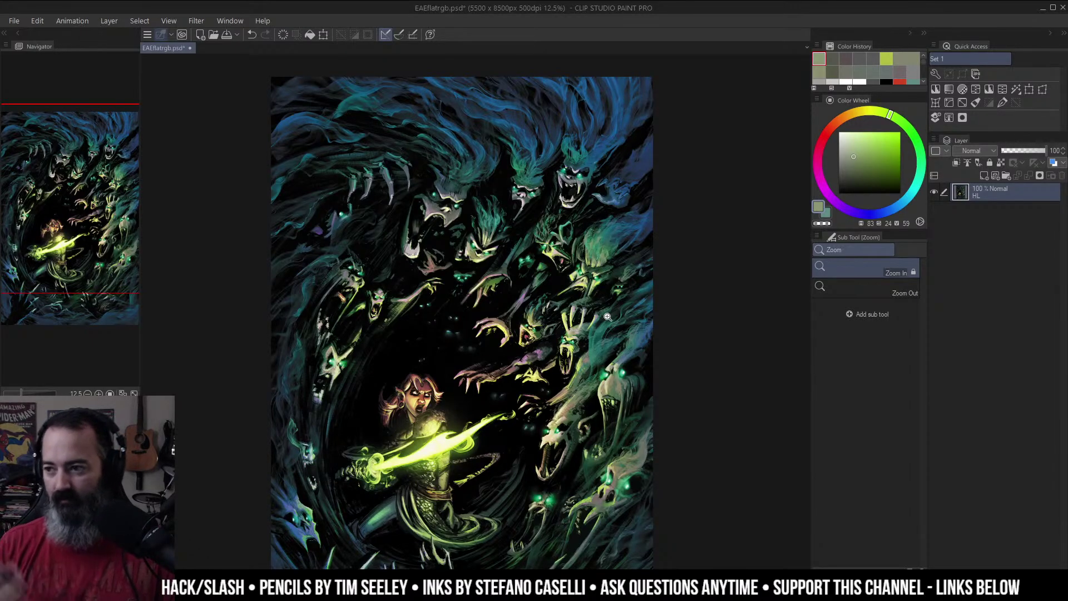
{"action": "left_click_drag", "start_coordinate": [609, 238], "coordinate": [601, 187]}
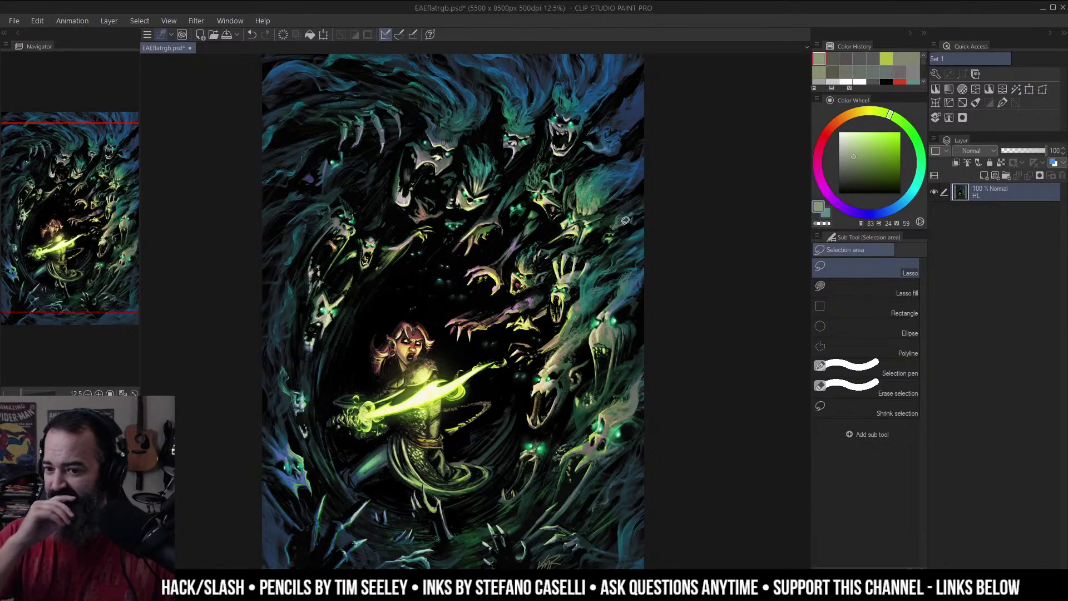
{"action": "left_click_drag", "start_coordinate": [685, 277], "coordinate": [680, 232]}
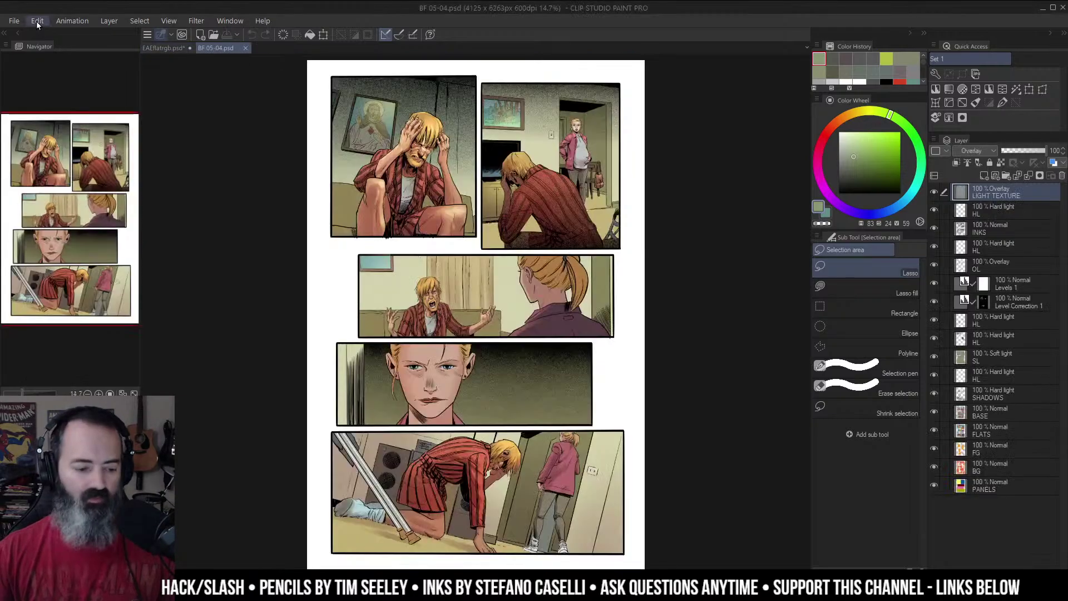
Step: Check the BF 05-04.psd page's canvas size in inches and in centimetres, and cancel without resizing
{"action": "left_click", "coordinate": [38, 21]}
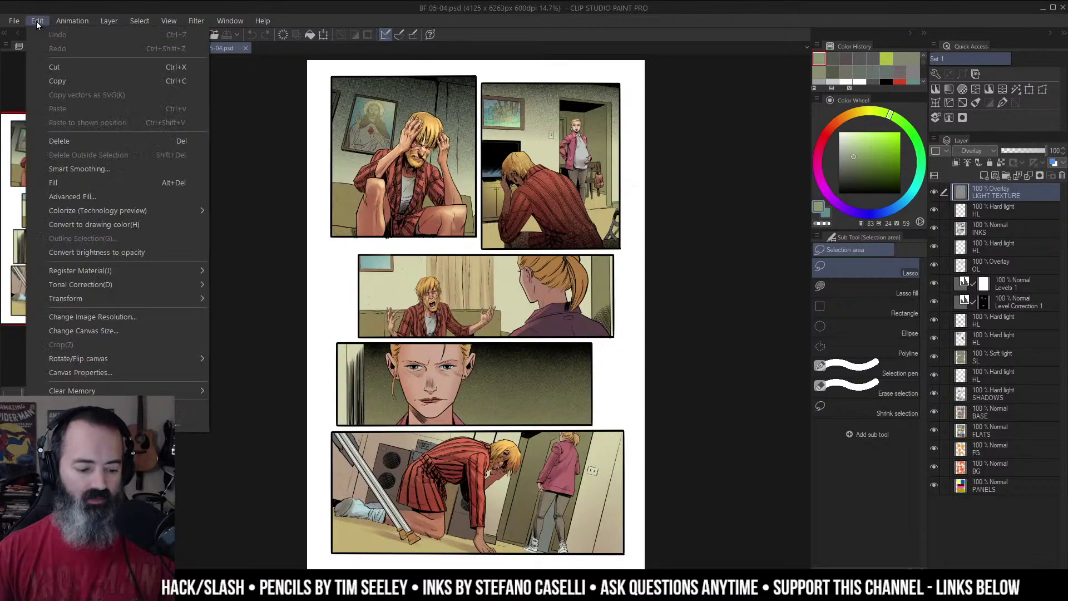
{"action": "left_click", "coordinate": [121, 328]}
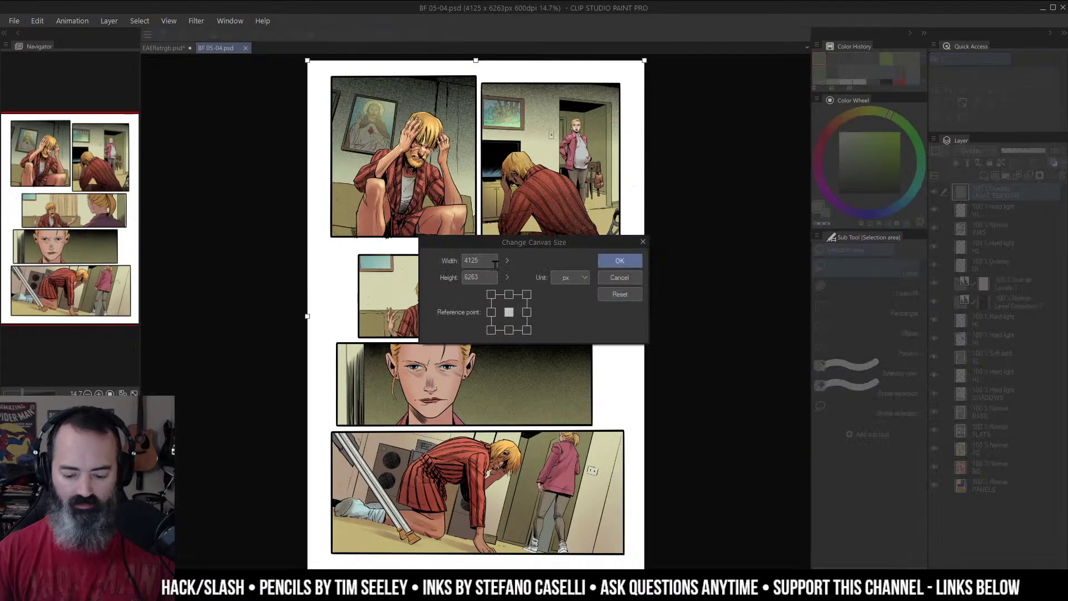
{"action": "left_click", "coordinate": [570, 278]}
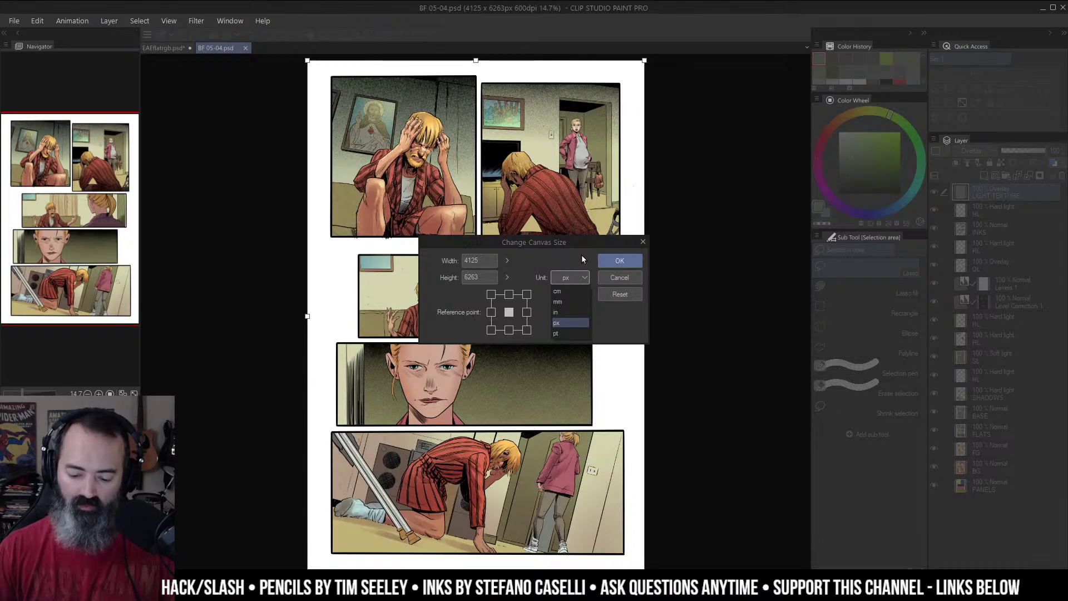
{"action": "left_click", "coordinate": [559, 311]}
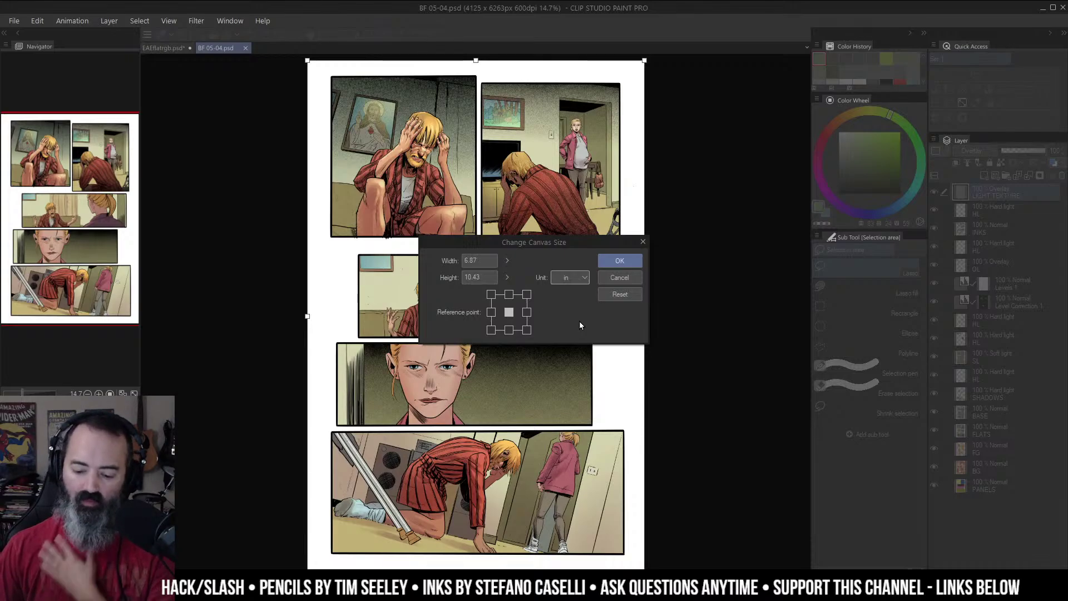
{"action": "left_click", "coordinate": [579, 278]}
{"action": "left_click", "coordinate": [572, 291]}
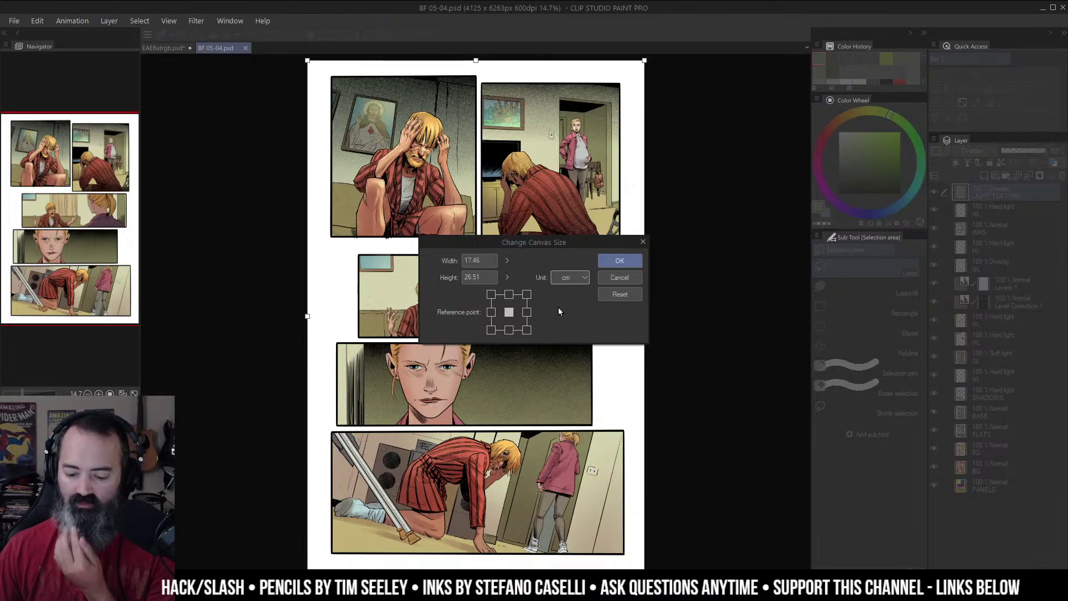
{"action": "left_click", "coordinate": [611, 279]}
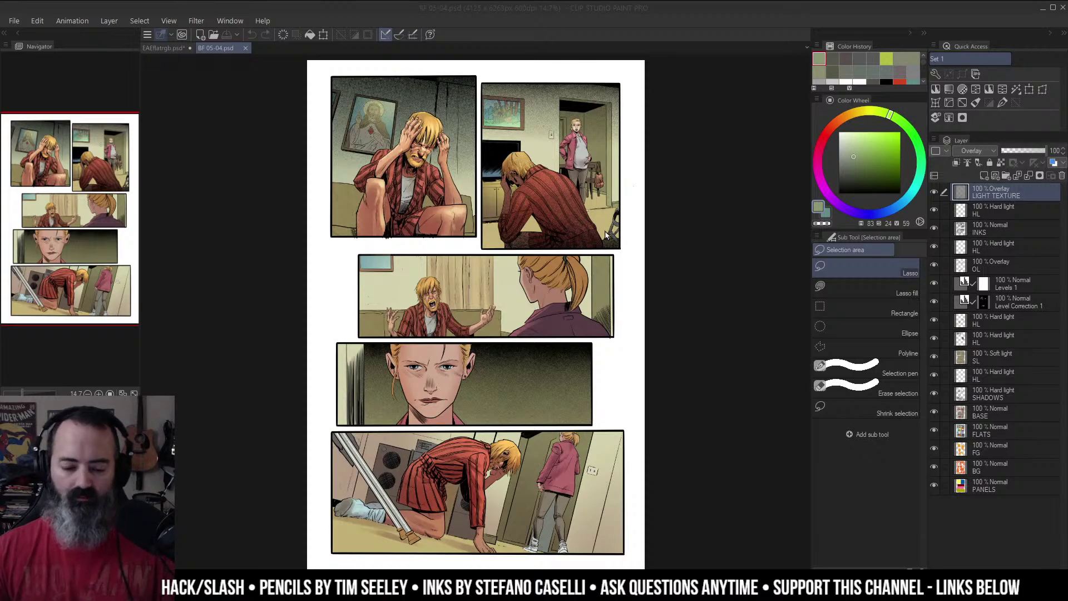
Step: Close the BF 05-04.psd comic page and return to the EAEflatrgb.psd cover artwork
{"action": "left_click", "coordinate": [247, 49]}
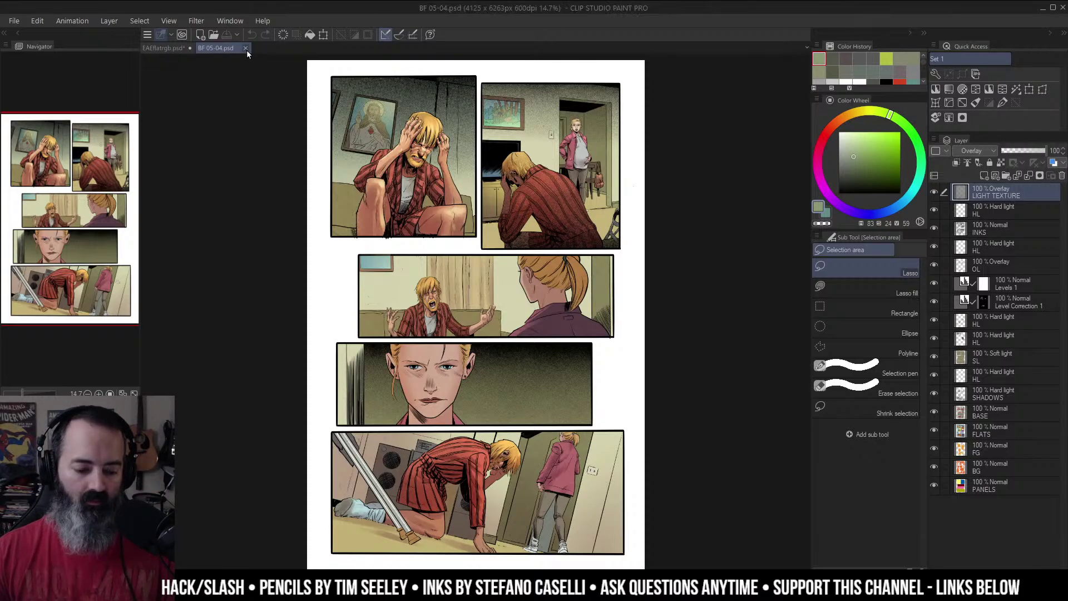
{"action": "left_click_drag", "start_coordinate": [604, 208], "coordinate": [586, 242]}
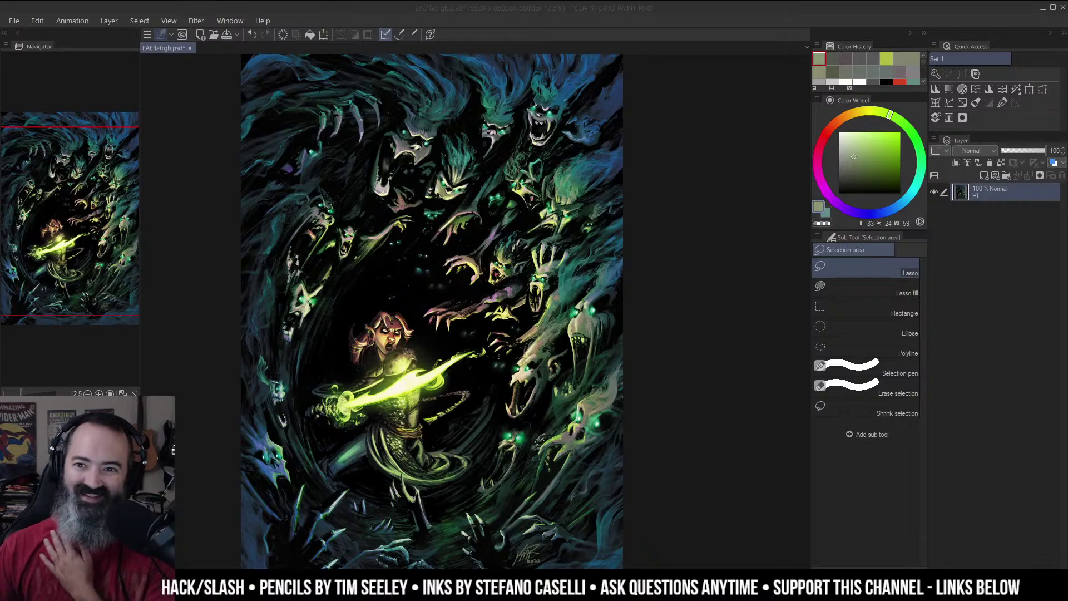
Step: Switch to the browser's YouTube Playlist Length page and highlight the number of videos and the average video length
{"action": "left_click_drag", "start_coordinate": [1067, 158], "coordinate": [816, 10]}
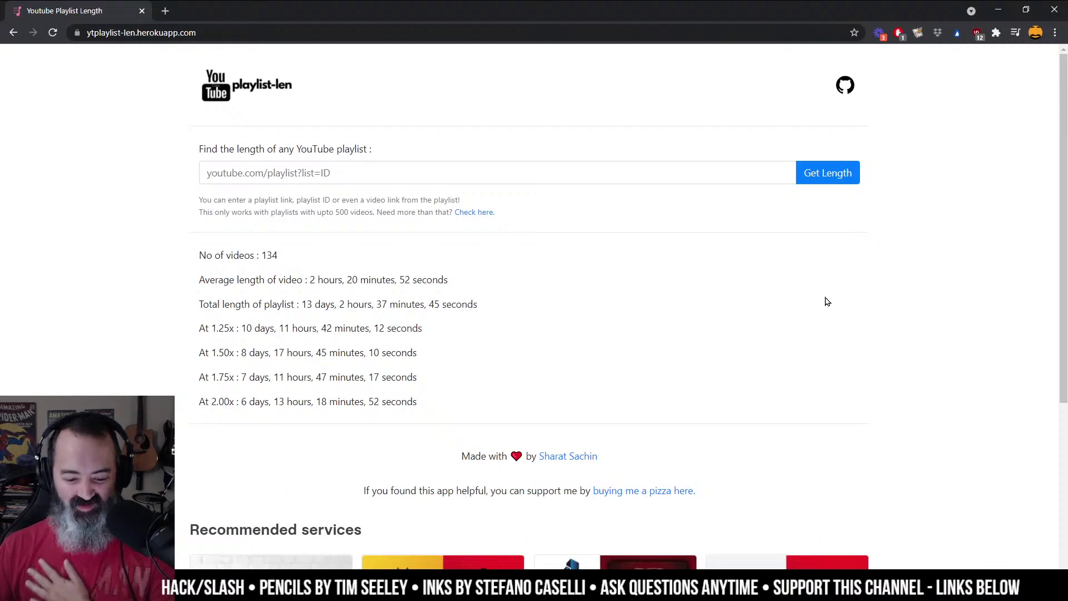
{"action": "double_click", "coordinate": [266, 256]}
{"action": "left_click", "coordinate": [282, 259]}
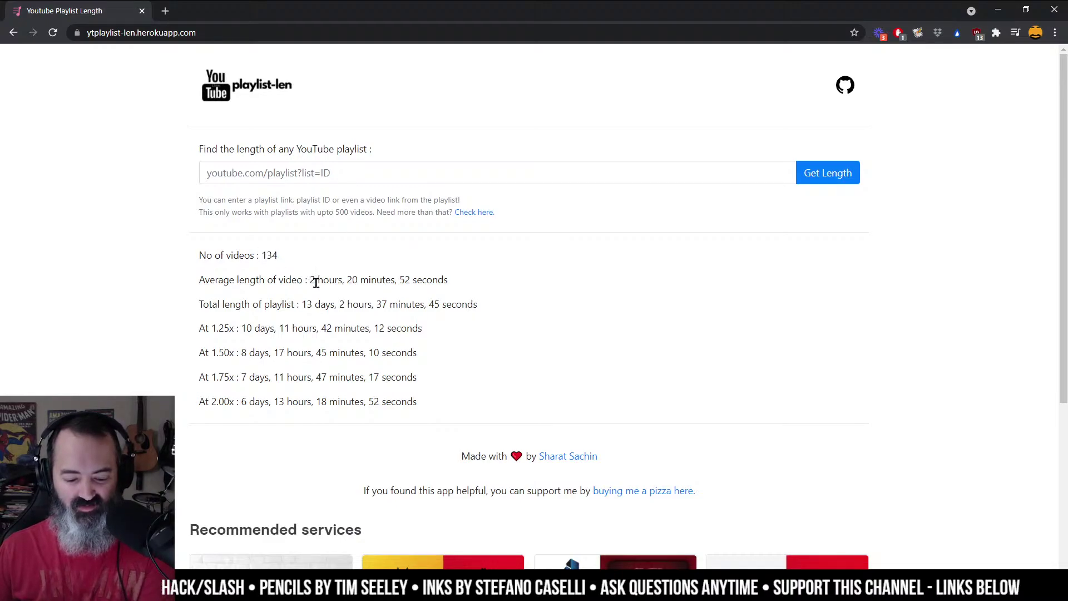
{"action": "left_click_drag", "start_coordinate": [308, 281], "coordinate": [386, 283]}
{"action": "left_click", "coordinate": [385, 282]}
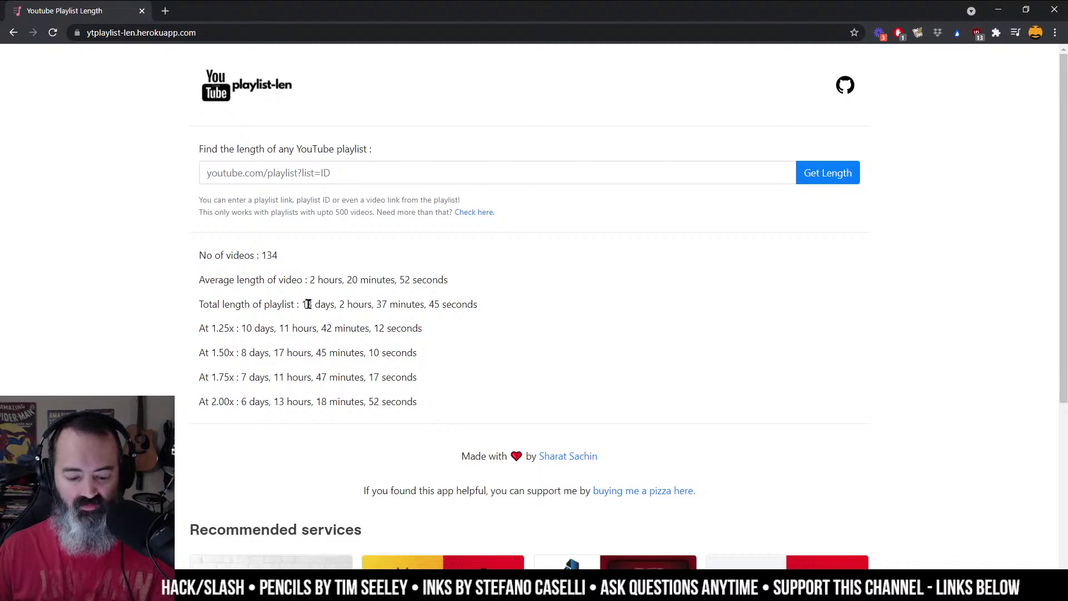
Step: Highlight the total length of the playlist, look over the rest of the results and close the web page
{"action": "left_click_drag", "start_coordinate": [301, 304], "coordinate": [389, 304]}
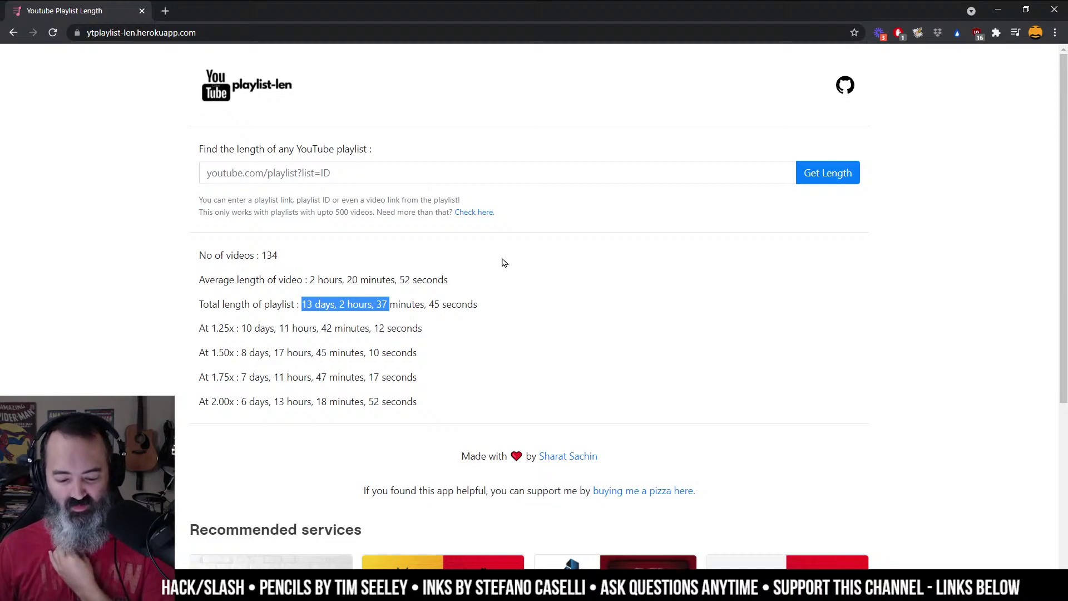
{"action": "scroll", "coordinate": [505, 289], "scroll_direction": "down", "scroll_amount": 2}
{"action": "scroll", "coordinate": [612, 304], "scroll_direction": "up", "scroll_amount": 2}
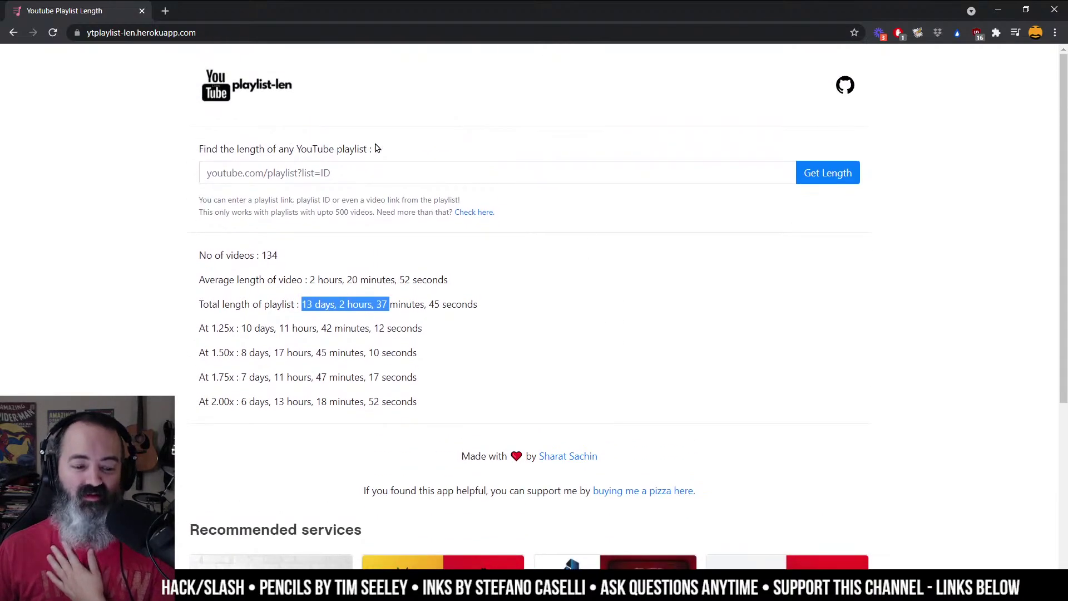
{"action": "left_click", "coordinate": [142, 10]}
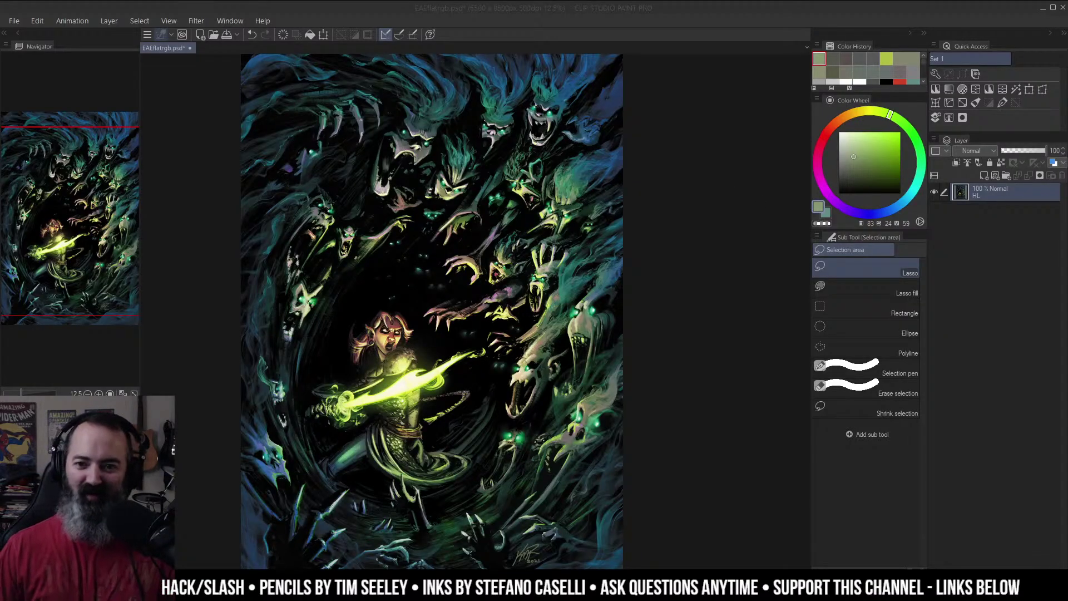